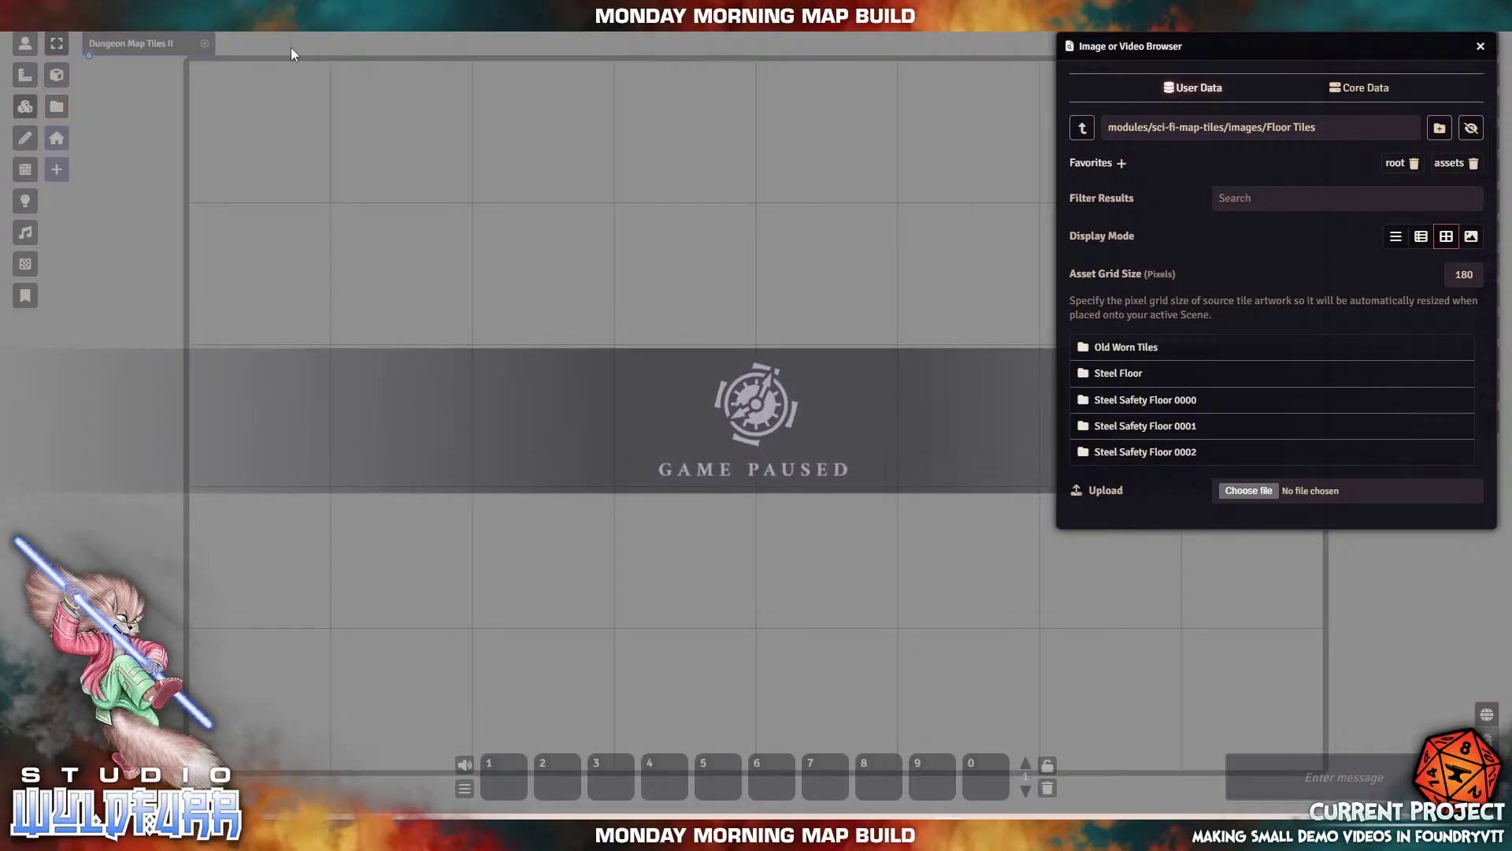
Step: Resume the paused game and place three different Old Worn Tiles across the map's top row, starting in the upper-left corner square
{"action": "key", "text": "space"}
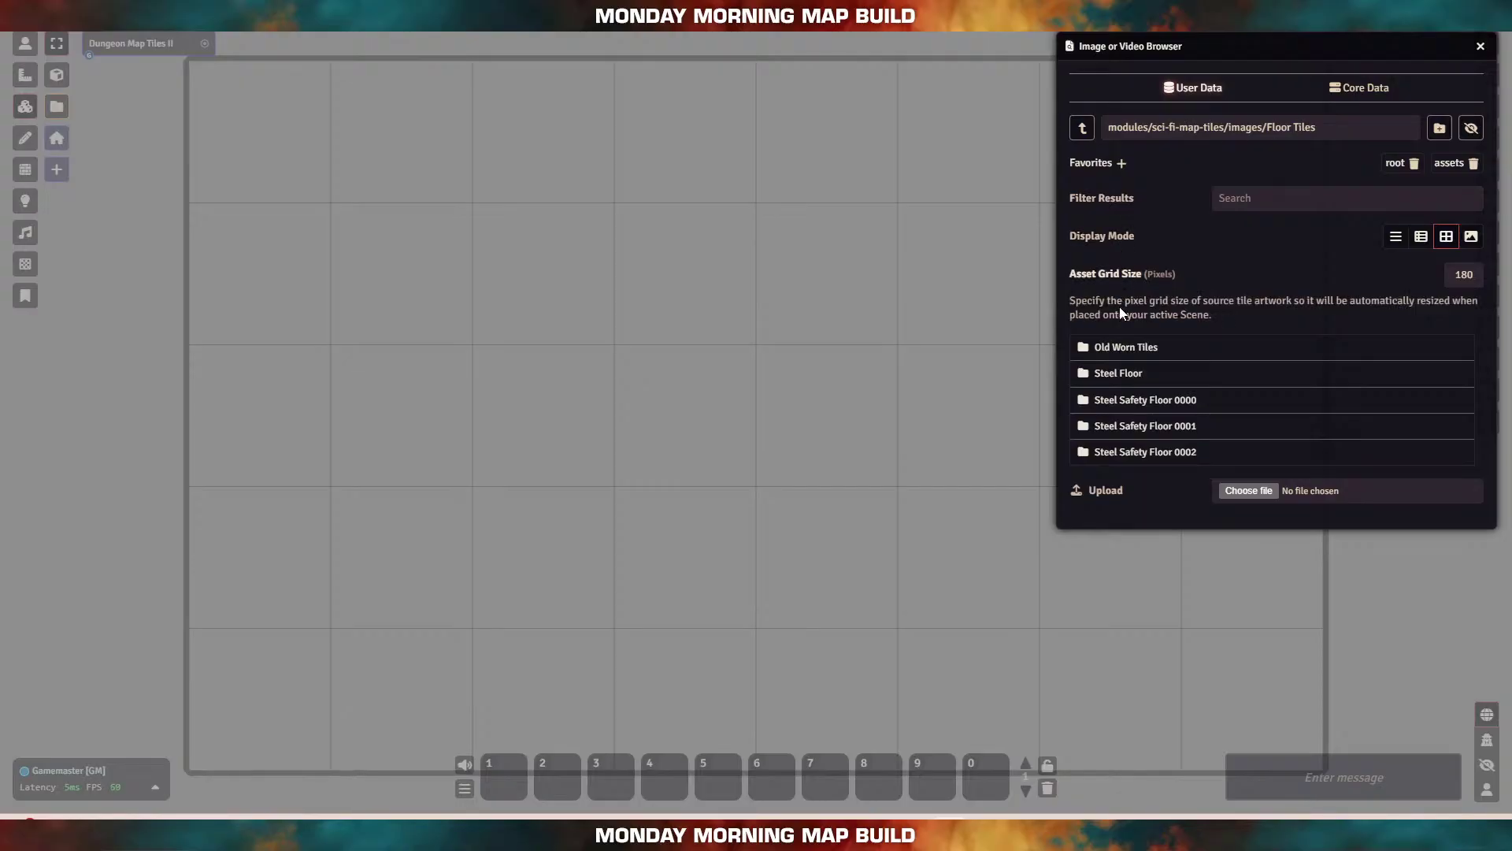
{"action": "left_click", "coordinate": [1137, 355]}
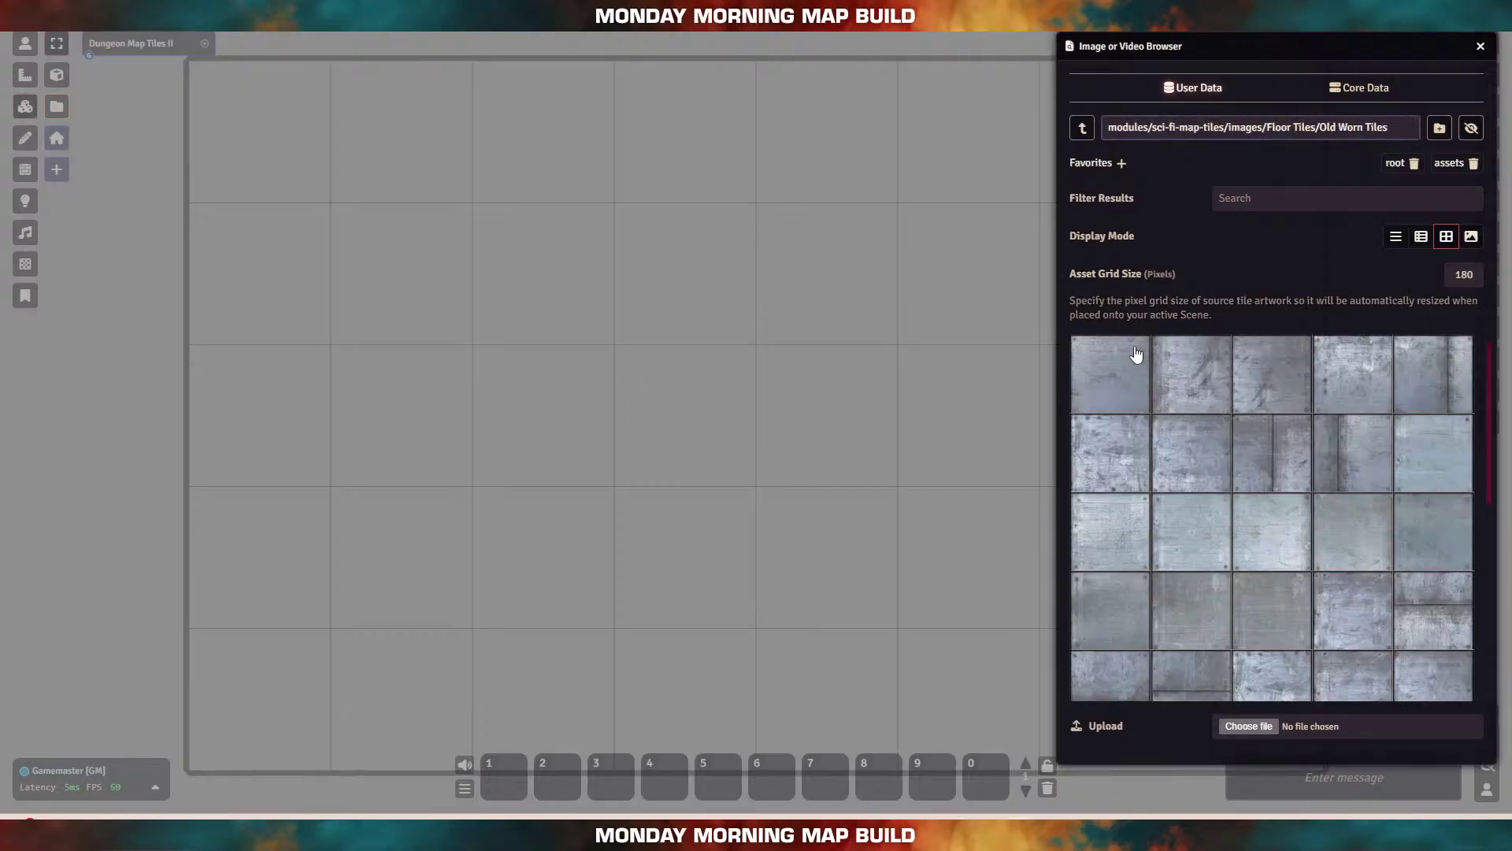
{"action": "left_click_drag", "start_coordinate": [1111, 386], "coordinate": [260, 131]}
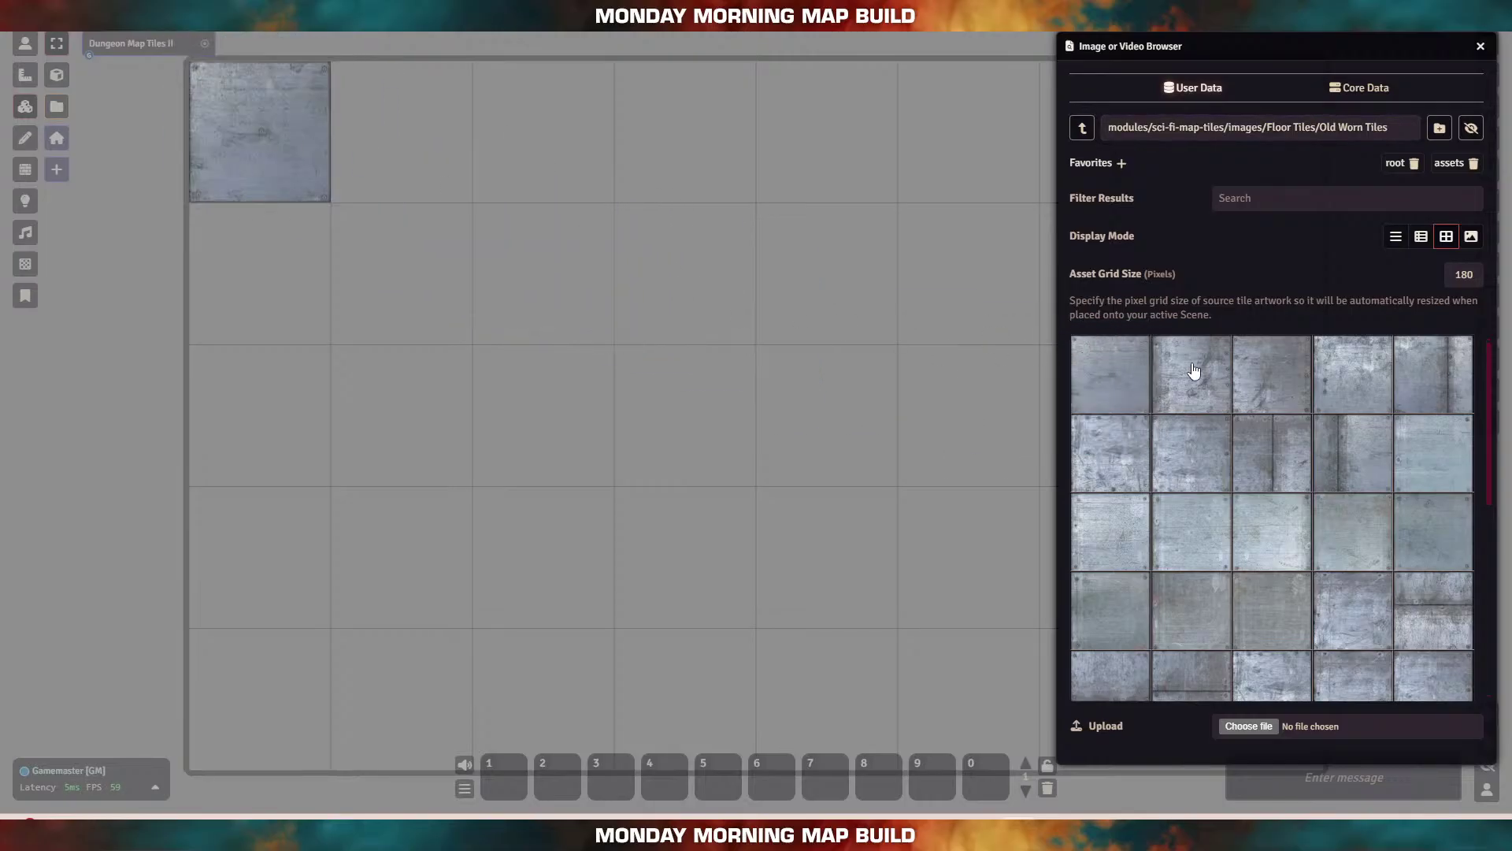
{"action": "left_click_drag", "start_coordinate": [1193, 370], "coordinate": [418, 127]}
{"action": "left_click_drag", "start_coordinate": [1269, 391], "coordinate": [546, 130]}
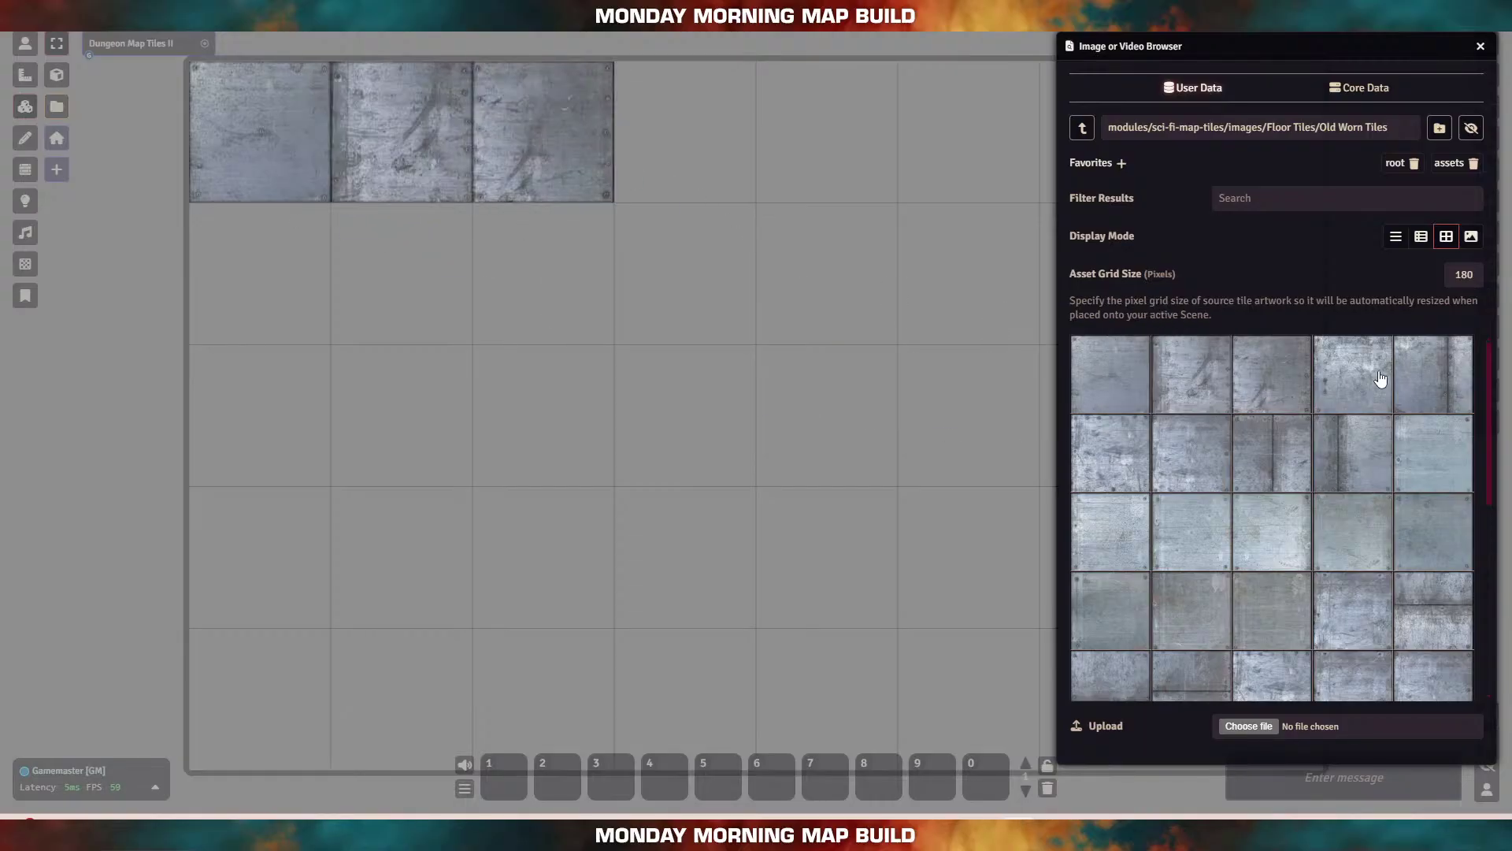
Step: Fill the second and third rows with six more different Old Worn Tiles to complete a 3×3 floor block
{"action": "left_click_drag", "start_coordinate": [1354, 375], "coordinate": [271, 274]}
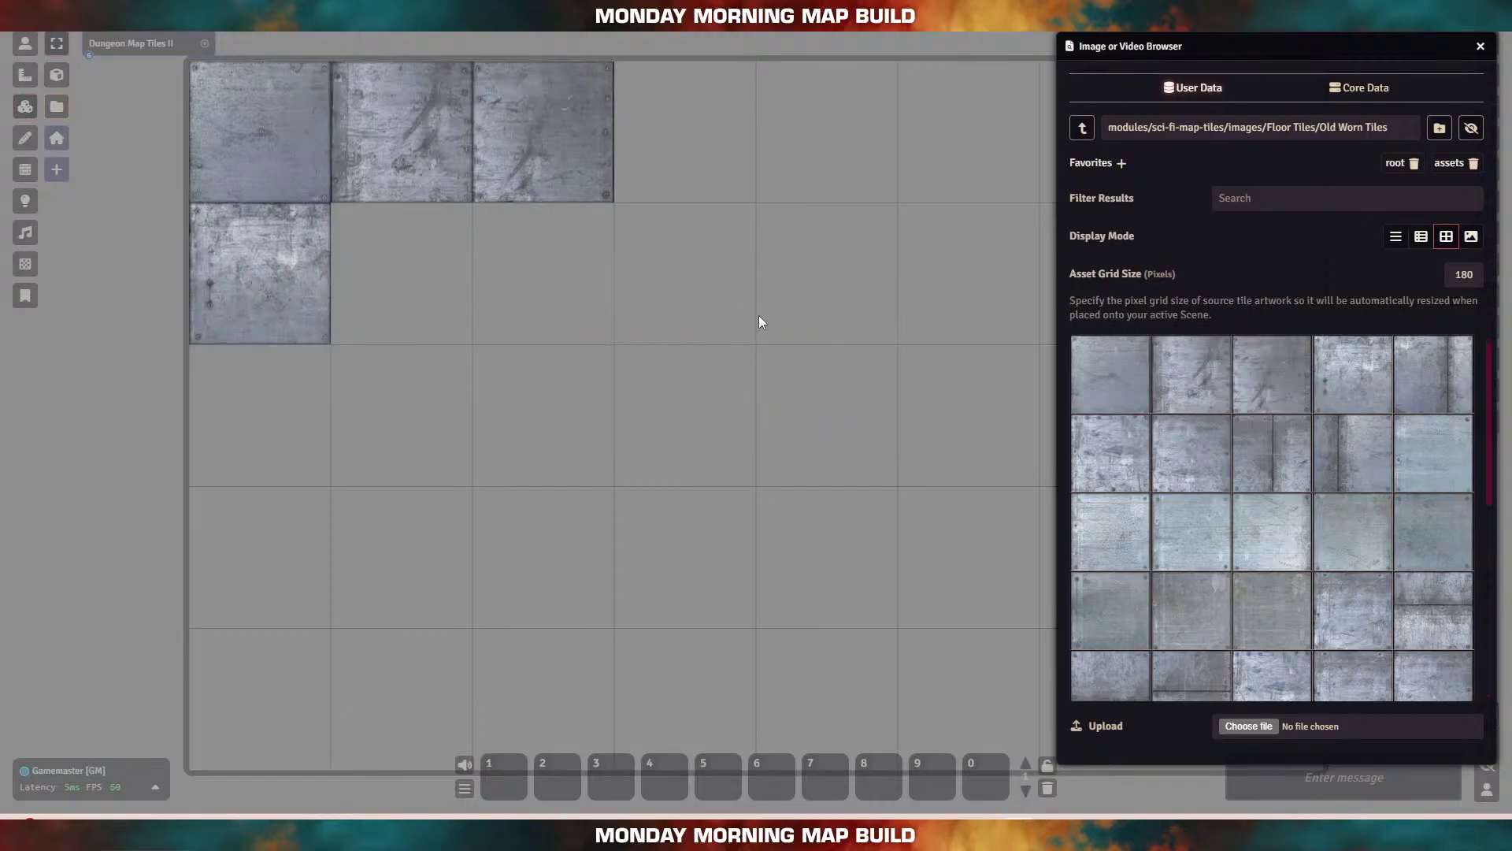
{"action": "left_click_drag", "start_coordinate": [1418, 364], "coordinate": [406, 274]}
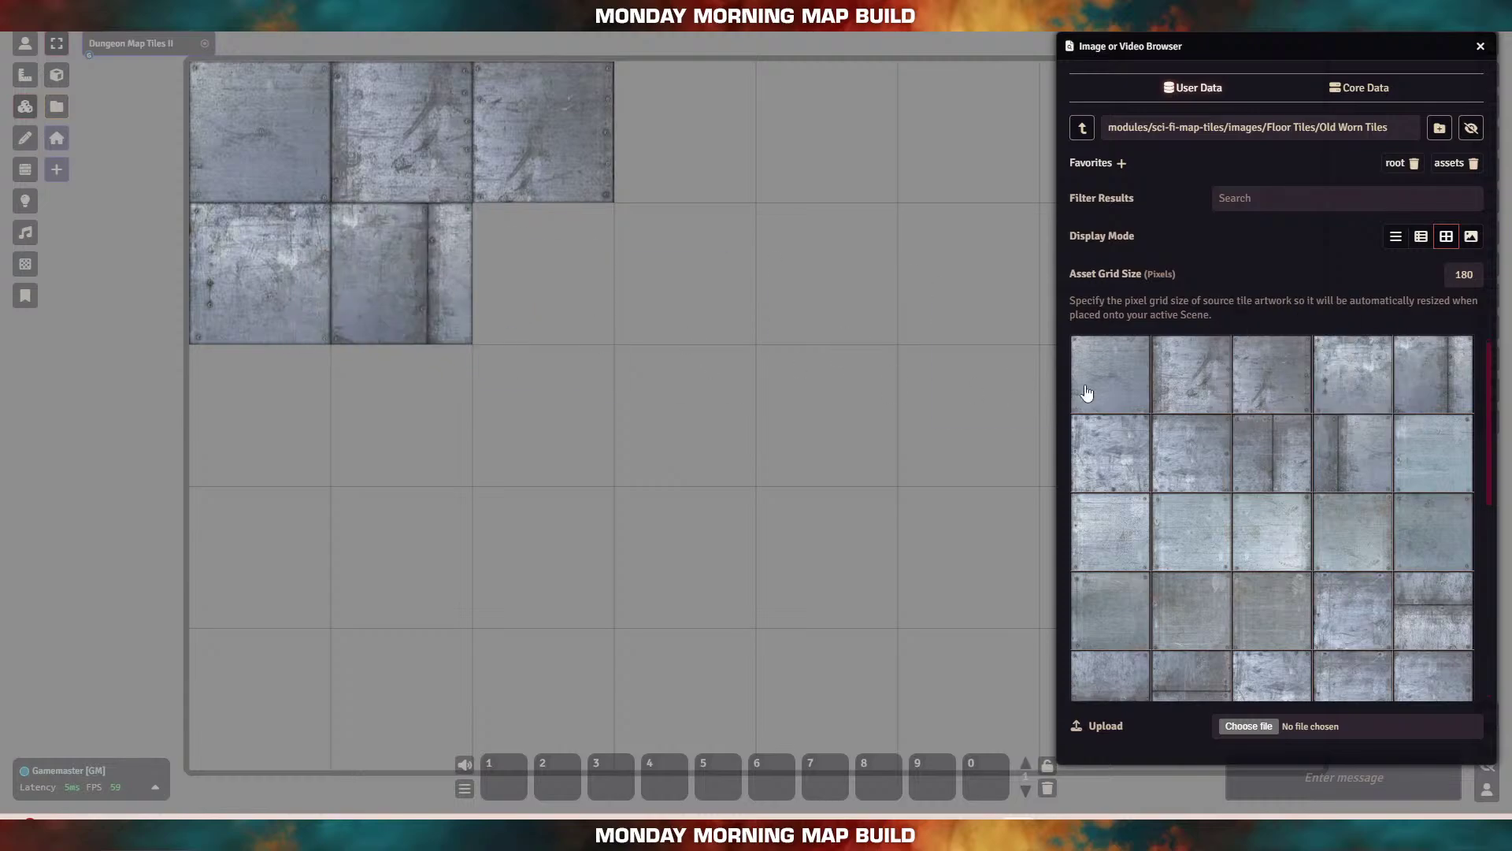
{"action": "left_click_drag", "start_coordinate": [1113, 457], "coordinate": [545, 282]}
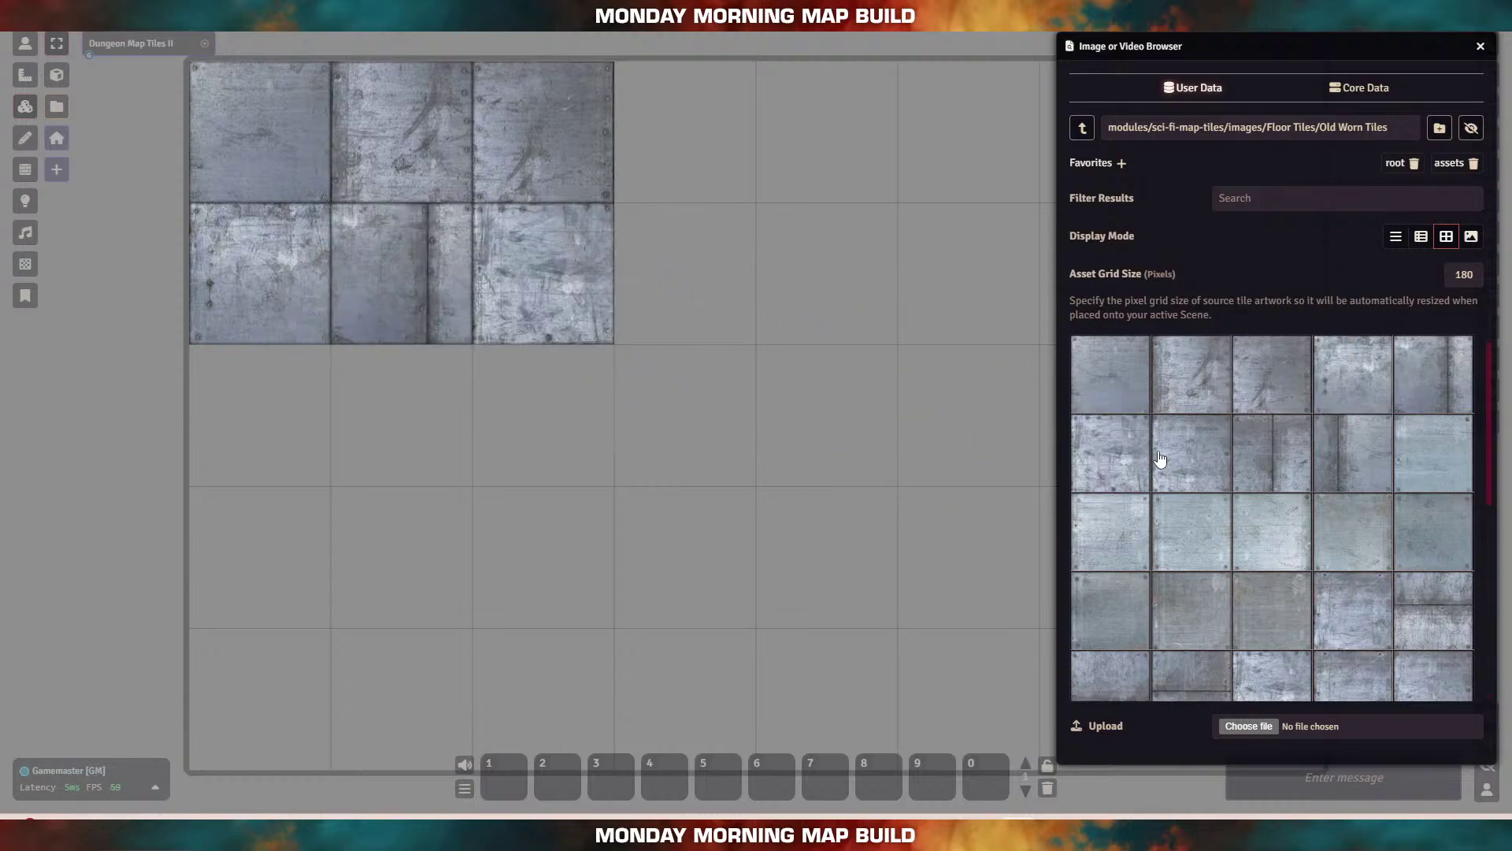
{"action": "left_click_drag", "start_coordinate": [1160, 458], "coordinate": [294, 428]}
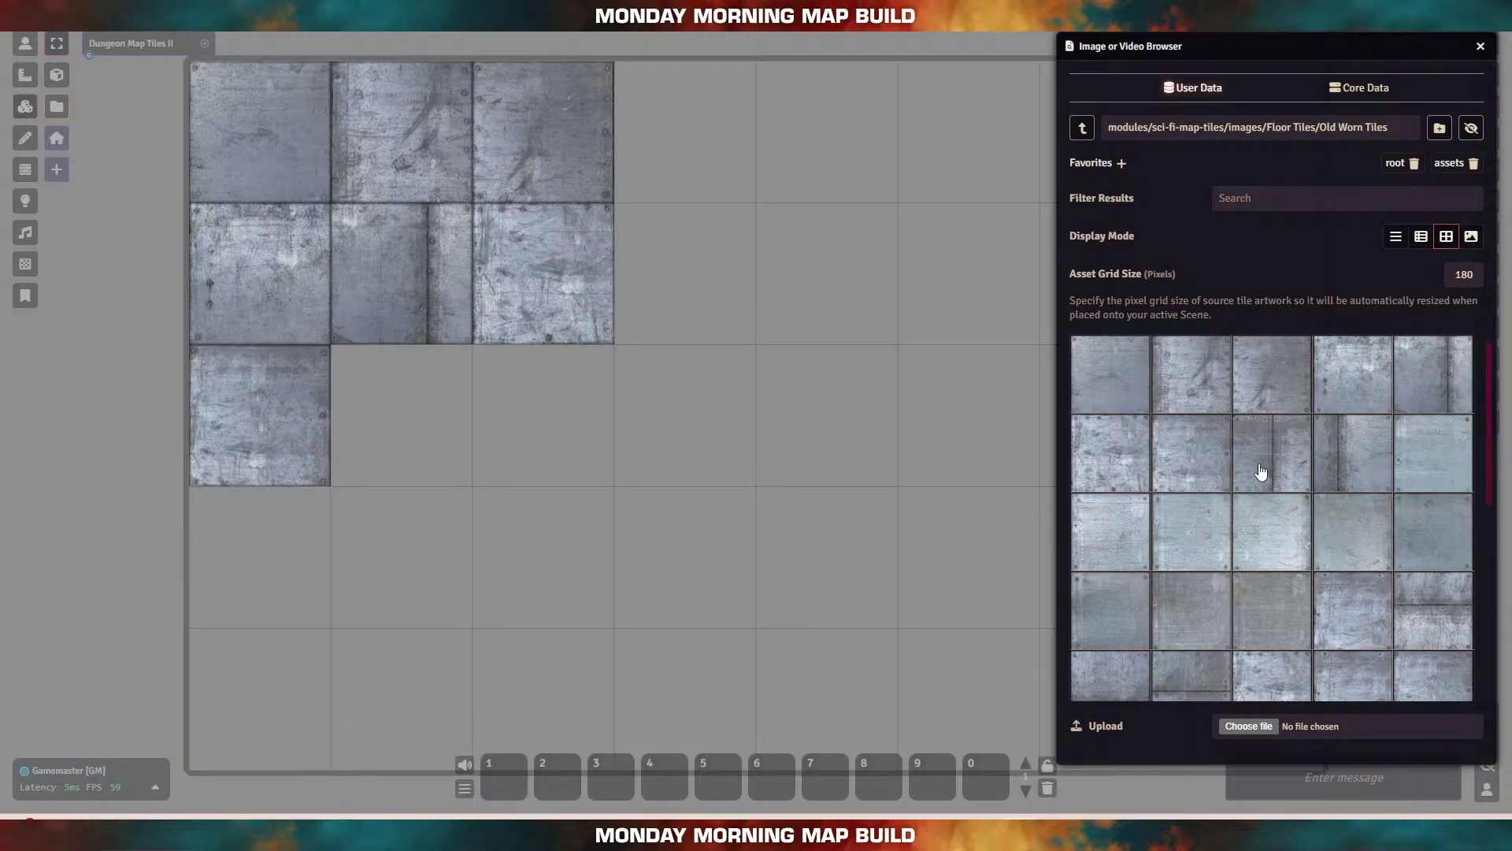
{"action": "left_click_drag", "start_coordinate": [1261, 471], "coordinate": [409, 425]}
{"action": "left_click_drag", "start_coordinate": [1342, 459], "coordinate": [546, 424]}
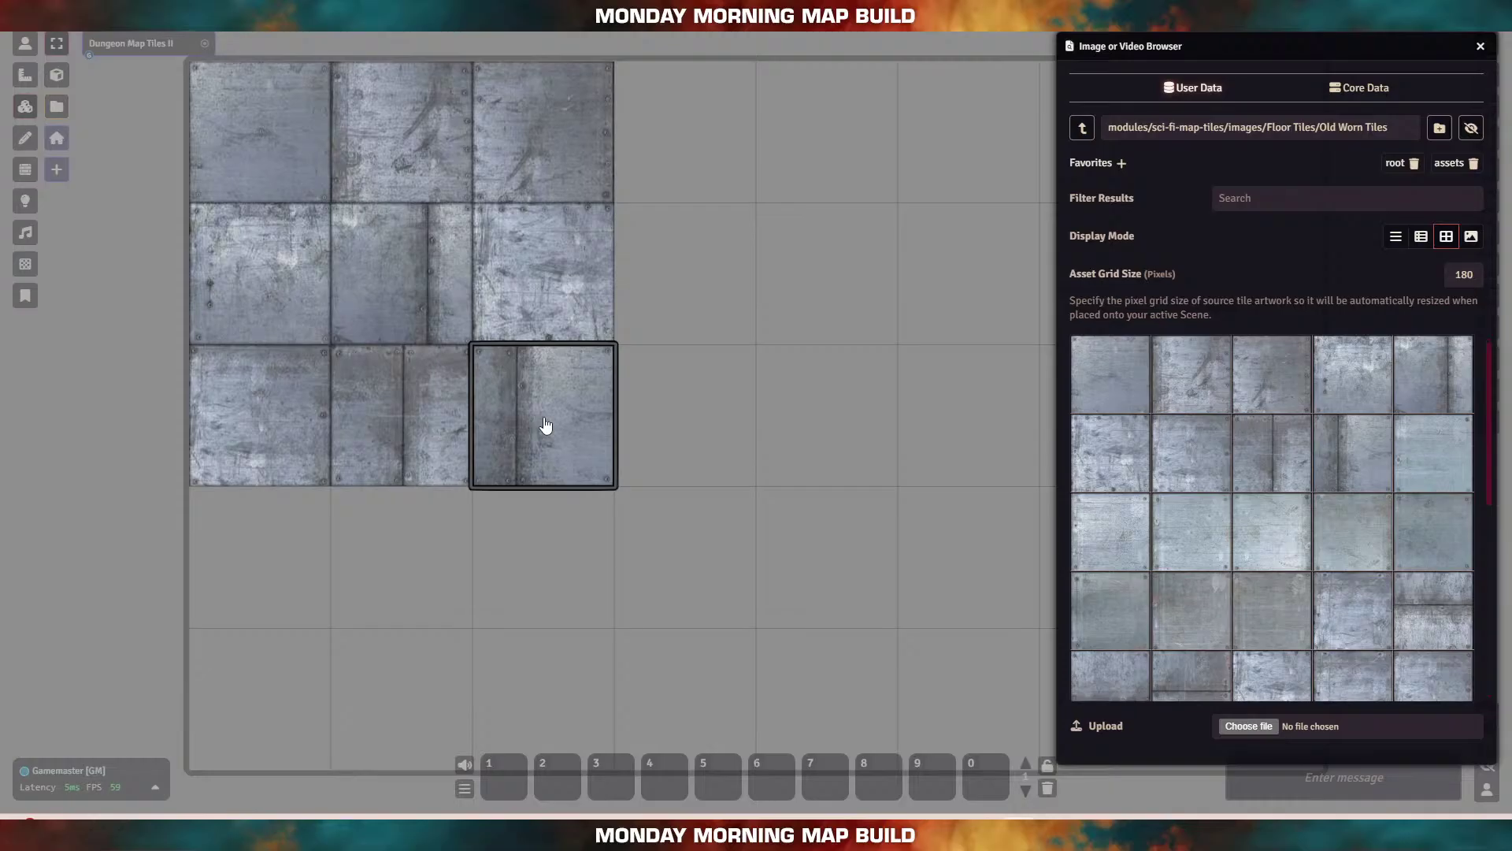
Step: Place three pale Old Worn Tiles as an L-shaped corridor, two squares down from the block's middle column and one square right
{"action": "left_click_drag", "start_coordinate": [1142, 544], "coordinate": [398, 561]}
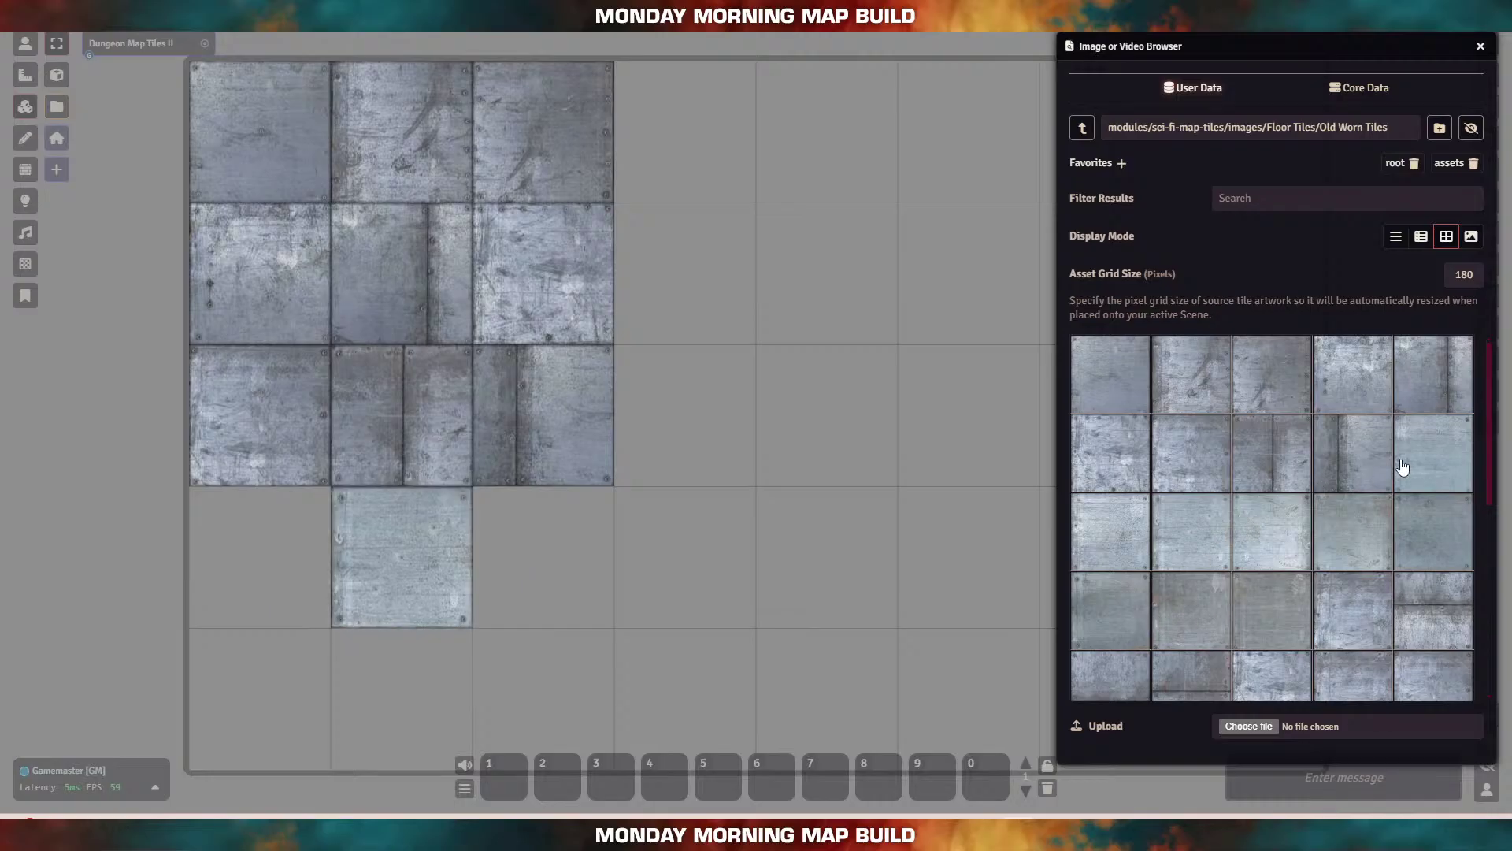
{"action": "left_click_drag", "start_coordinate": [1112, 542], "coordinate": [410, 697]}
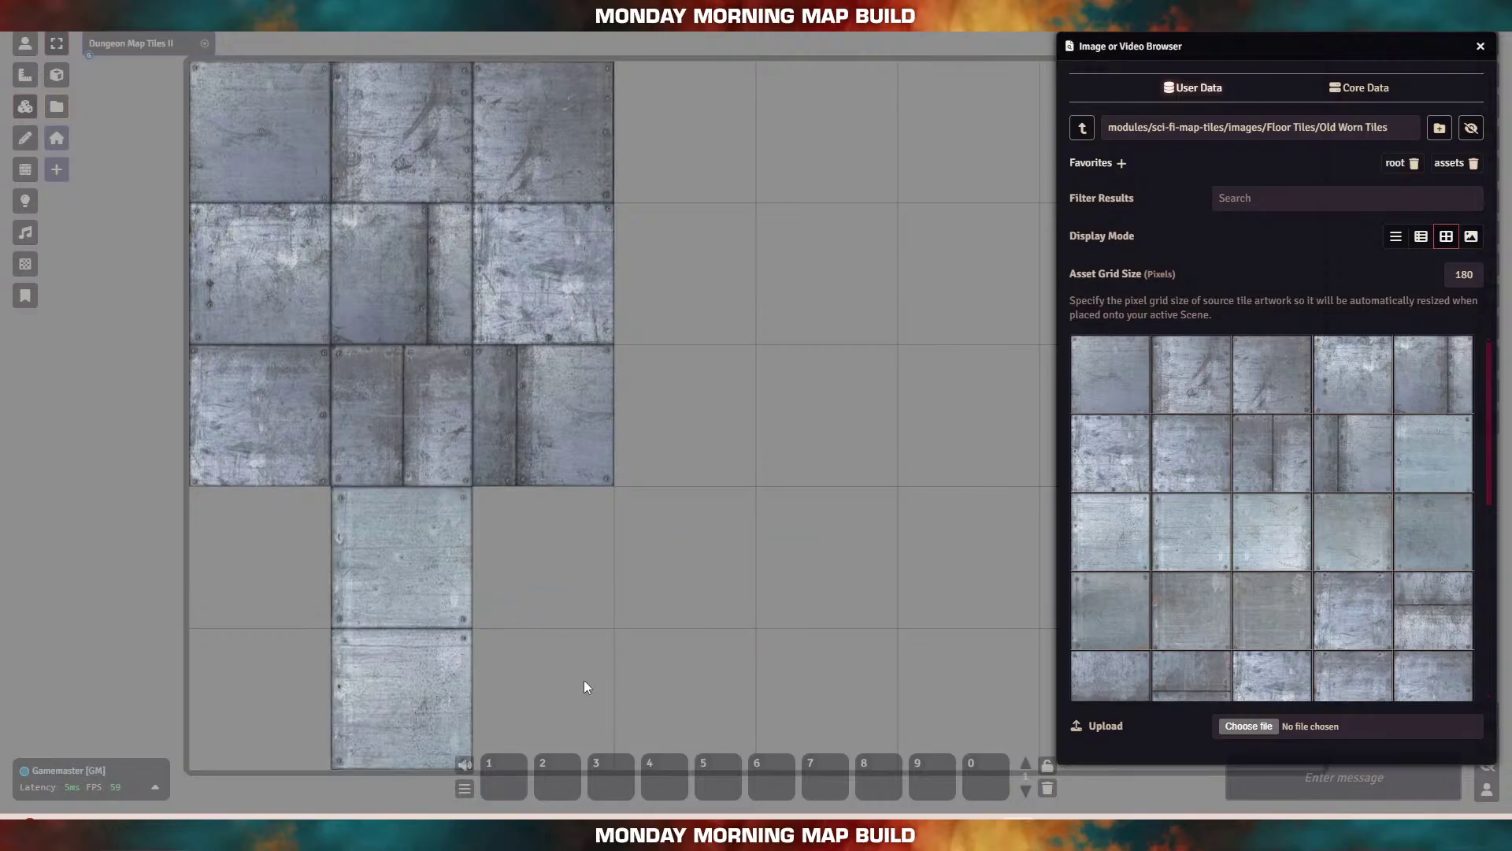
{"action": "left_click_drag", "start_coordinate": [1177, 543], "coordinate": [543, 693]}
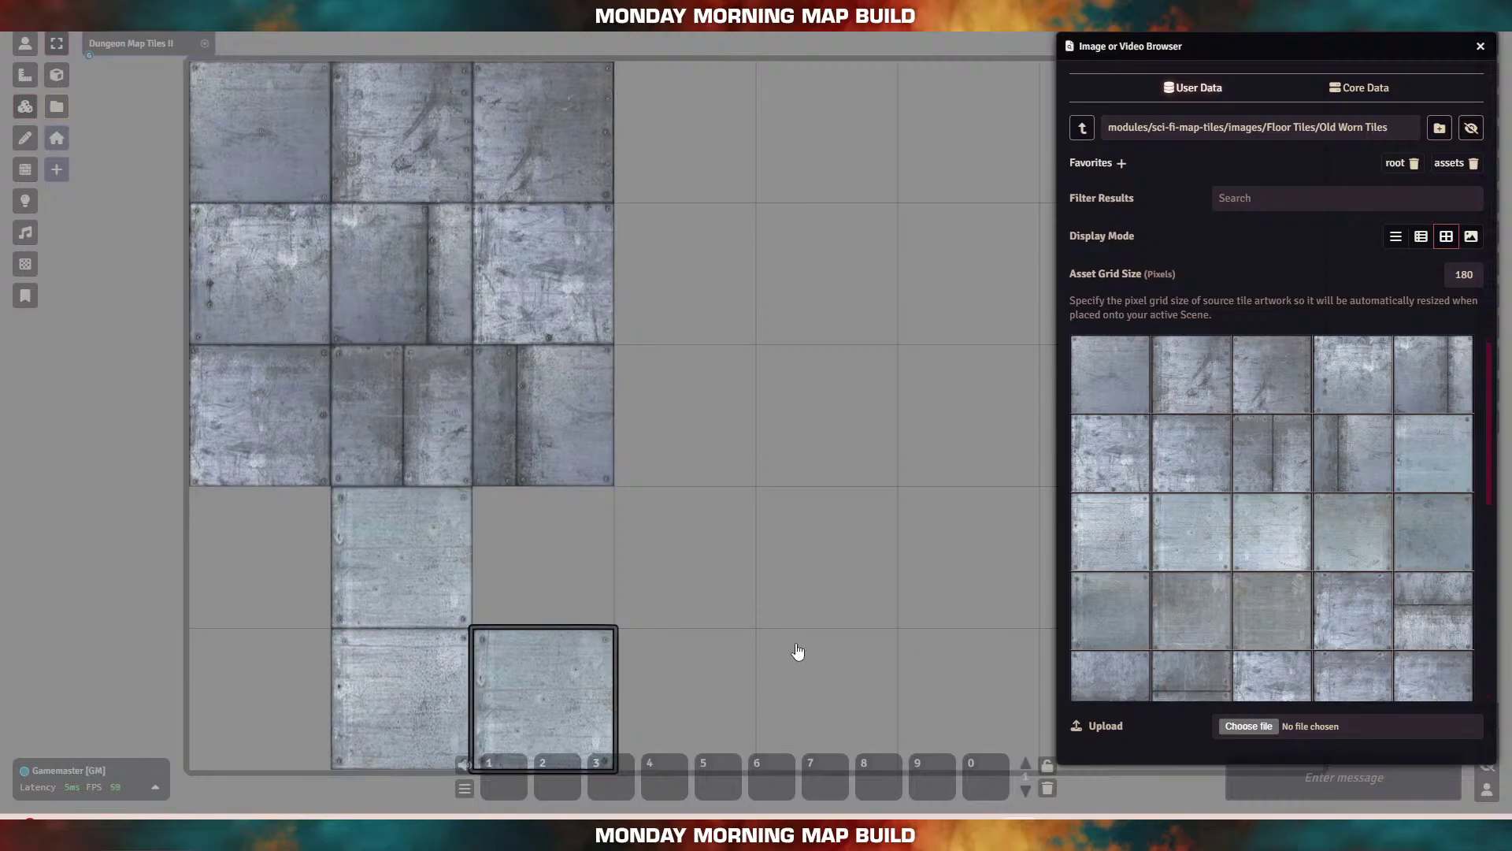
Step: Extend the corridor along the map's bottom row with three different tiles from the Floor Tiles/Steel Floor folder
{"action": "left_click", "coordinate": [1082, 128]}
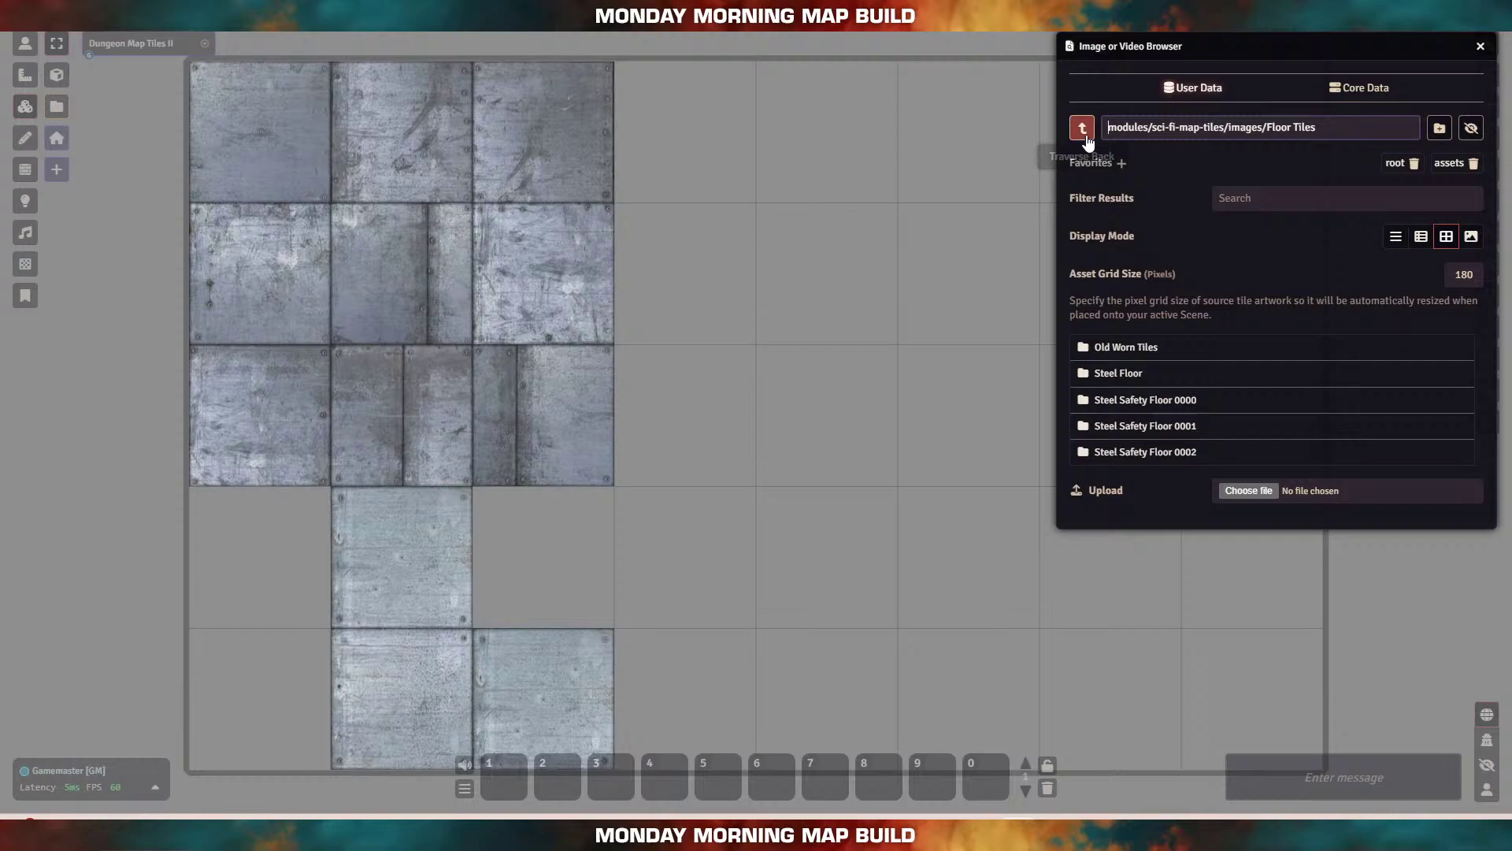
{"action": "left_click", "coordinate": [1115, 385]}
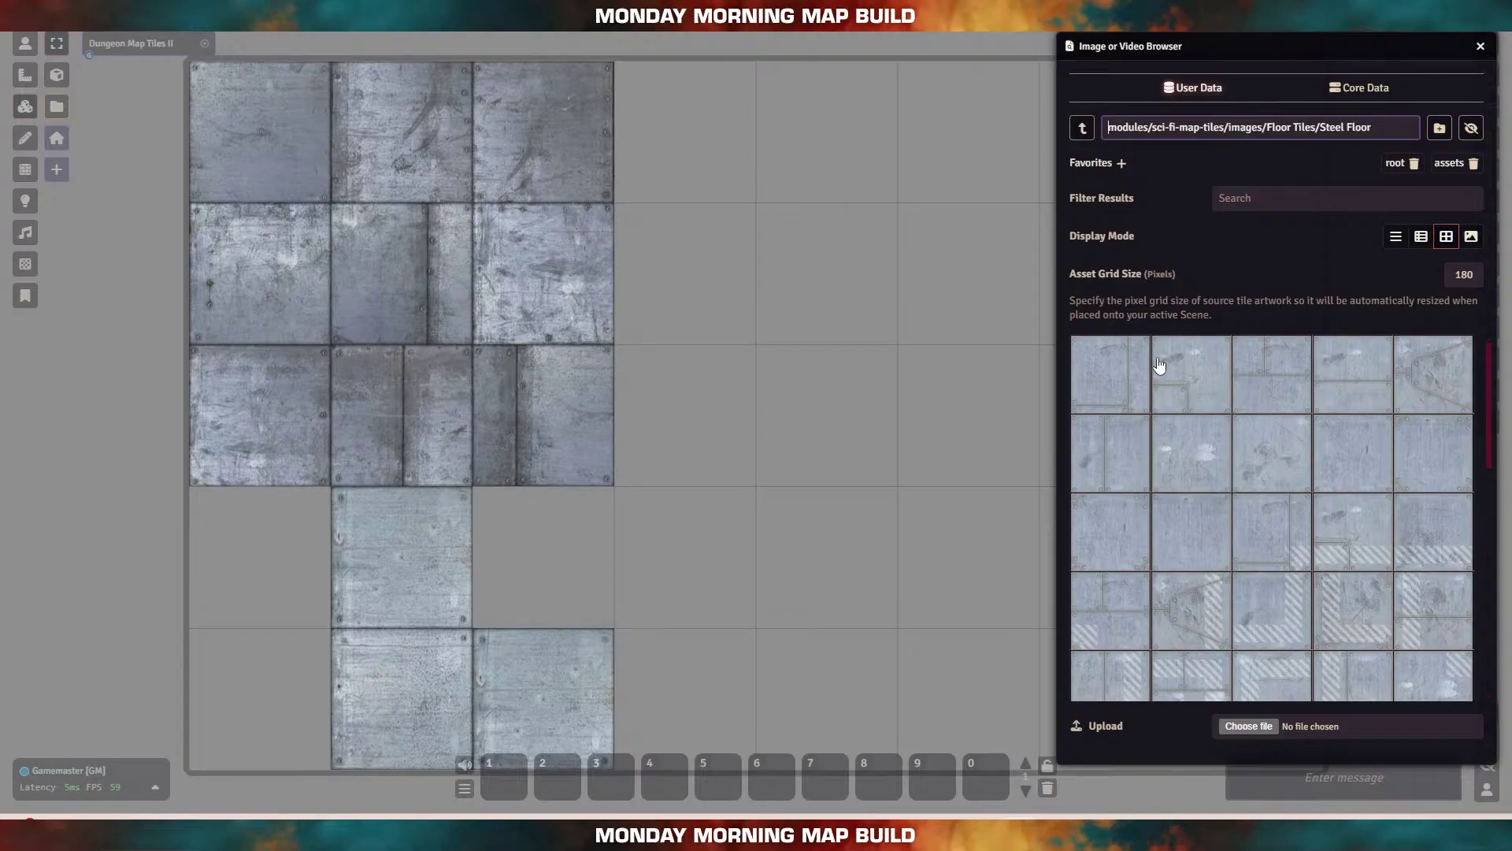
{"action": "left_click_drag", "start_coordinate": [1131, 386], "coordinate": [686, 697]}
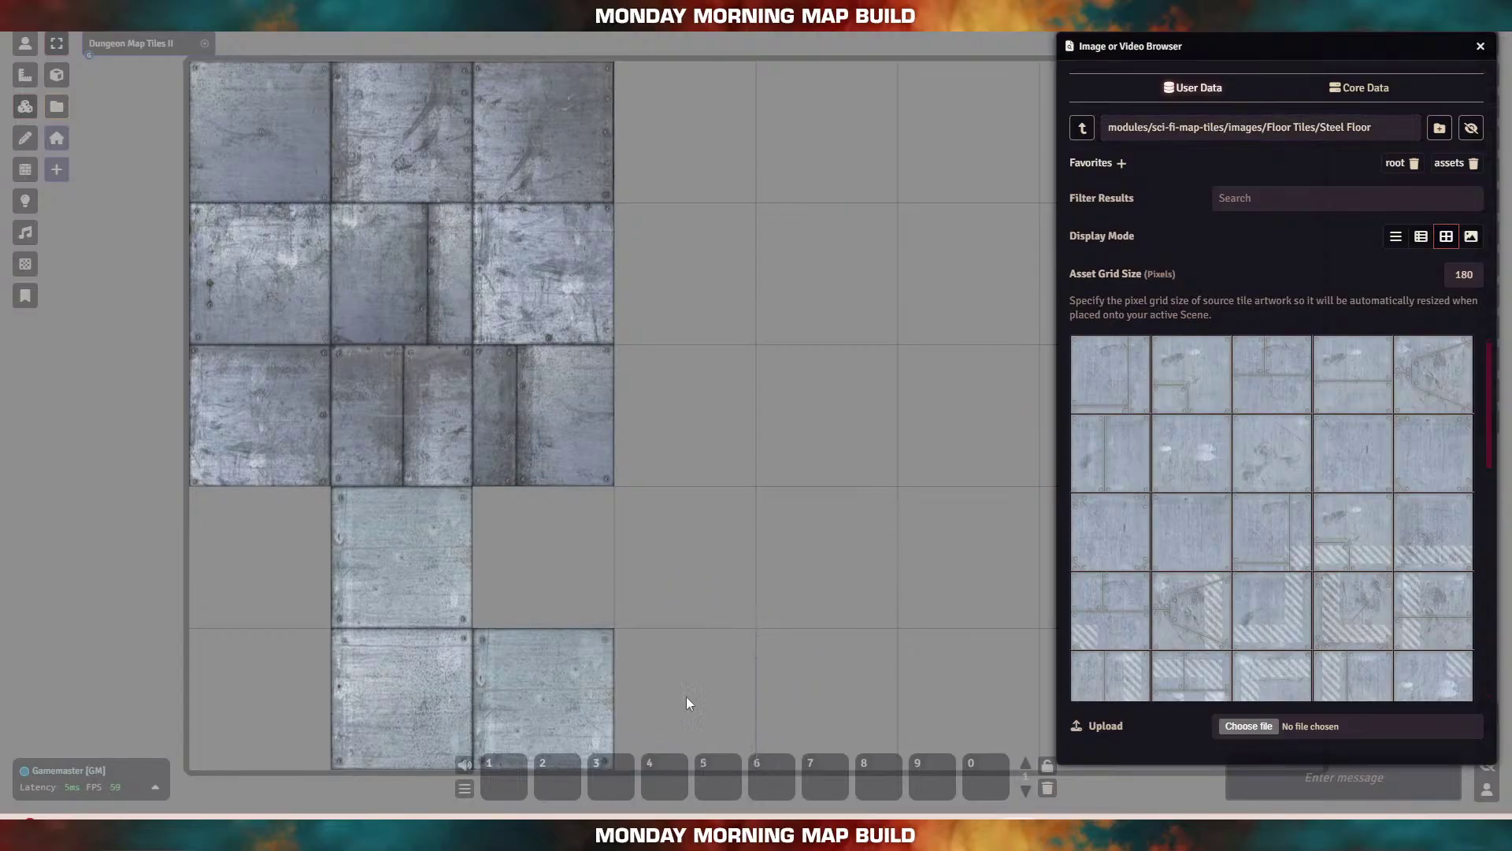
{"action": "left_click_drag", "start_coordinate": [1167, 384], "coordinate": [923, 635]}
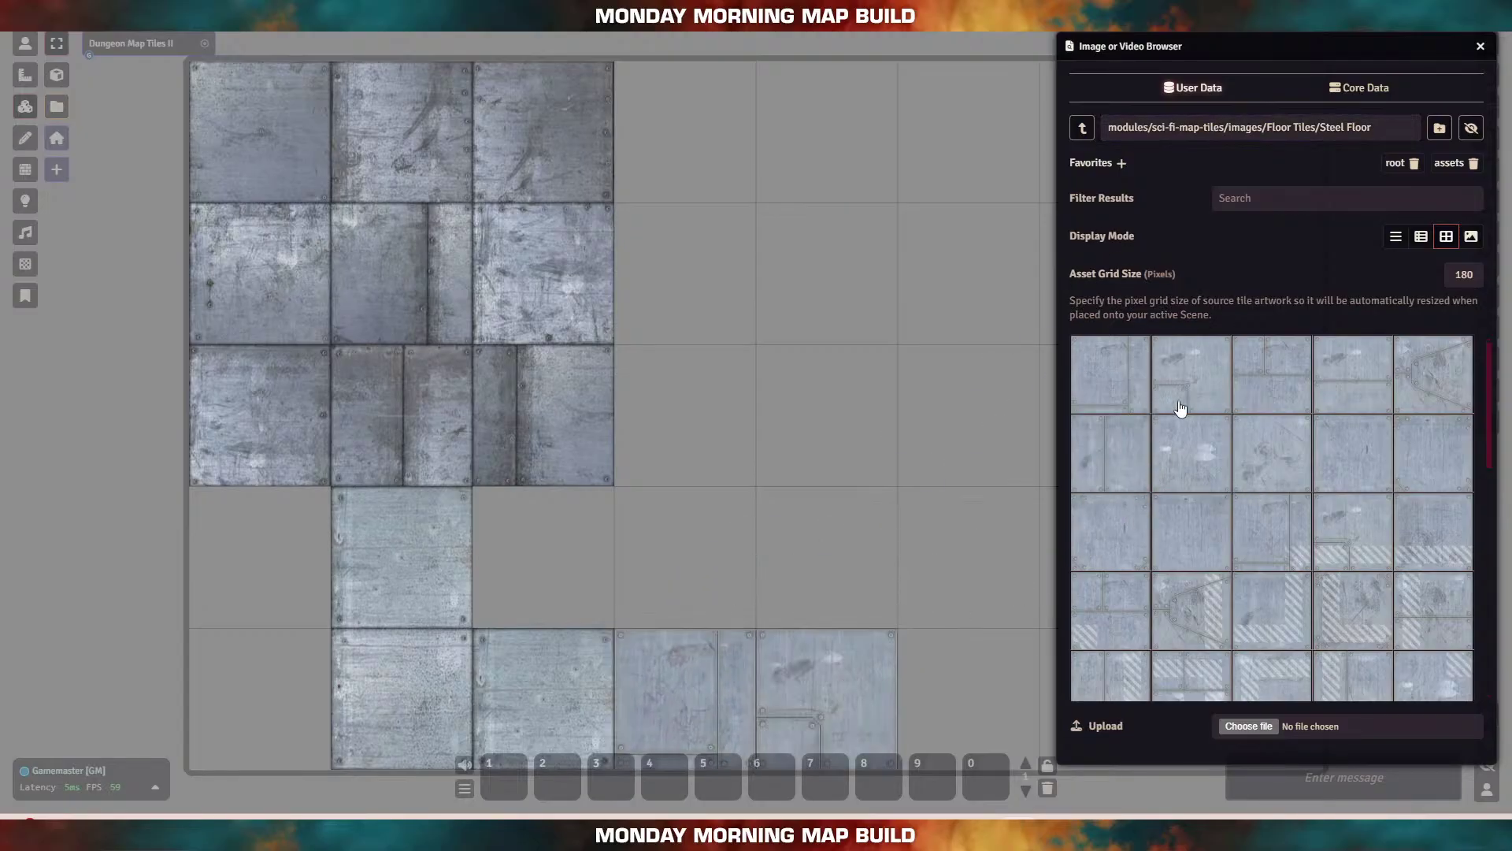
{"action": "left_click_drag", "start_coordinate": [1245, 394], "coordinate": [962, 698]}
Step: Open the Steps/Steel Floor folder of the sci-fi-map-tiles images and find the straight step tiles
{"action": "left_click", "coordinate": [1081, 127]}
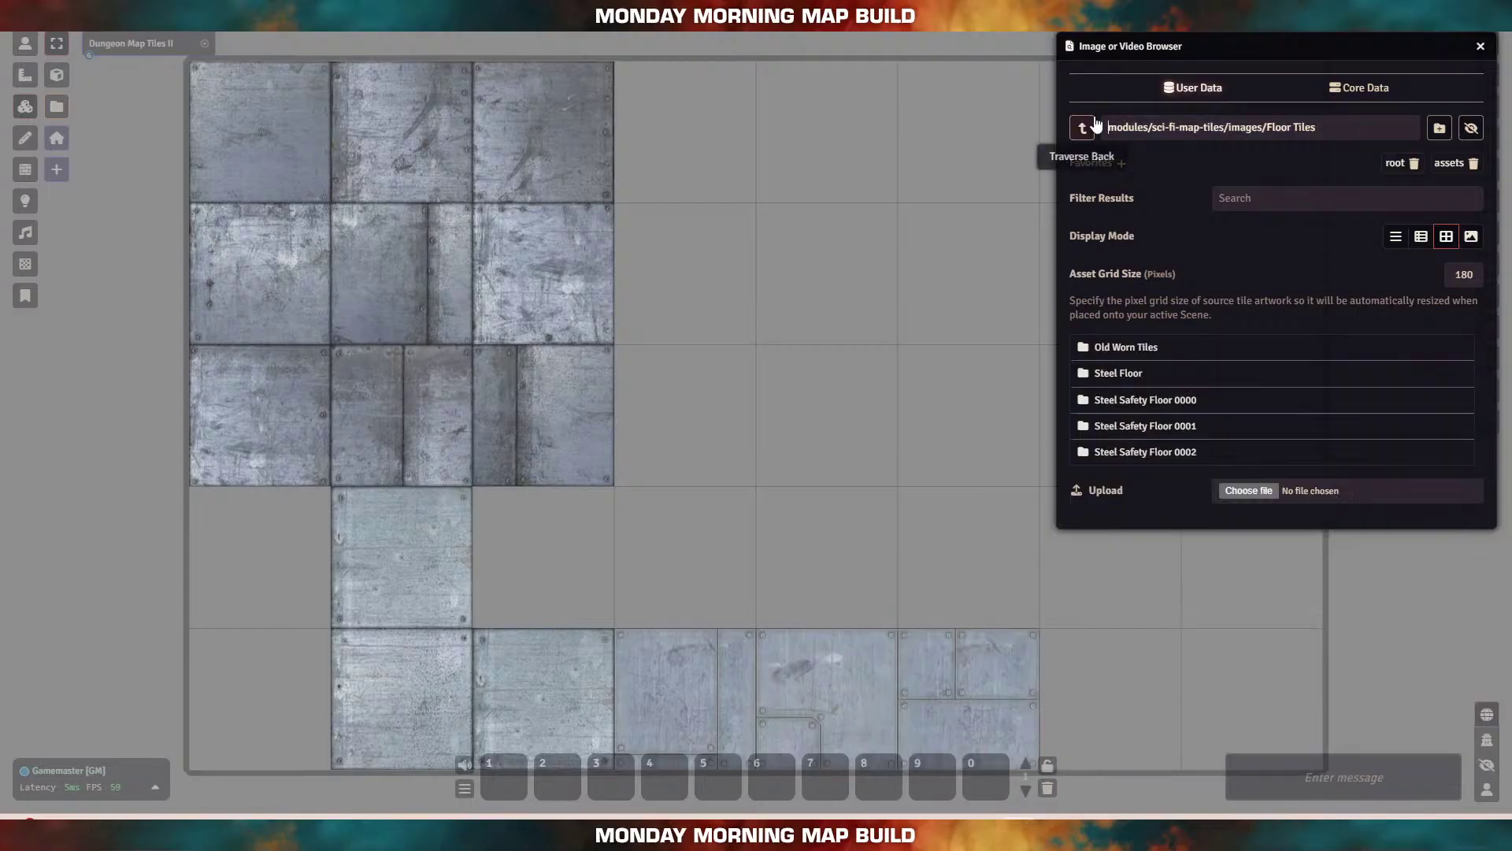
{"action": "left_click", "coordinate": [1123, 374]}
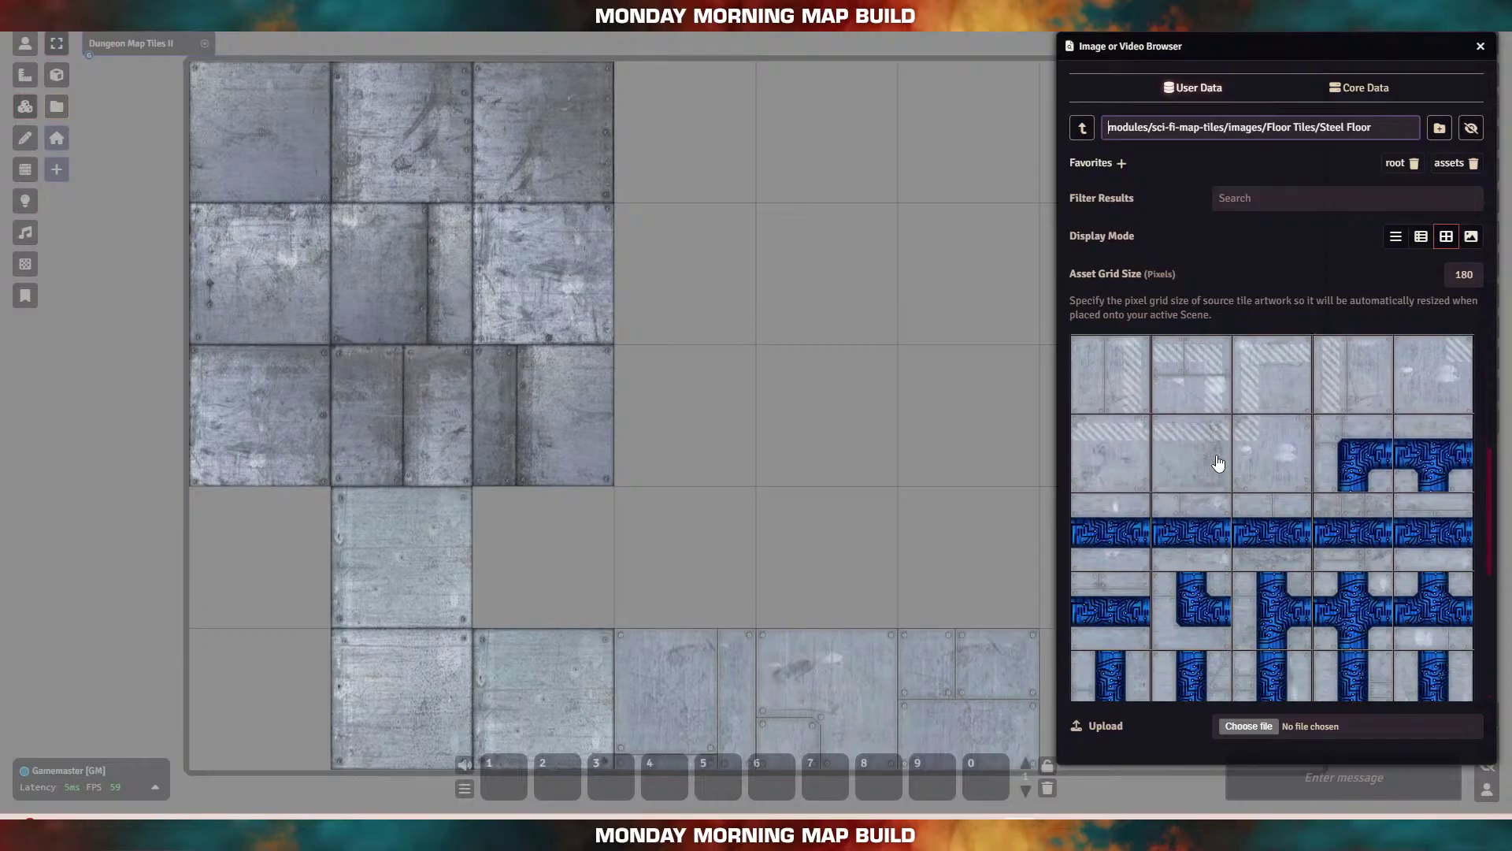
{"action": "scroll", "coordinate": [1219, 462], "scroll_direction": "down", "scroll_amount": 3}
{"action": "scroll", "coordinate": [1216, 457], "scroll_direction": "up", "scroll_amount": 5}
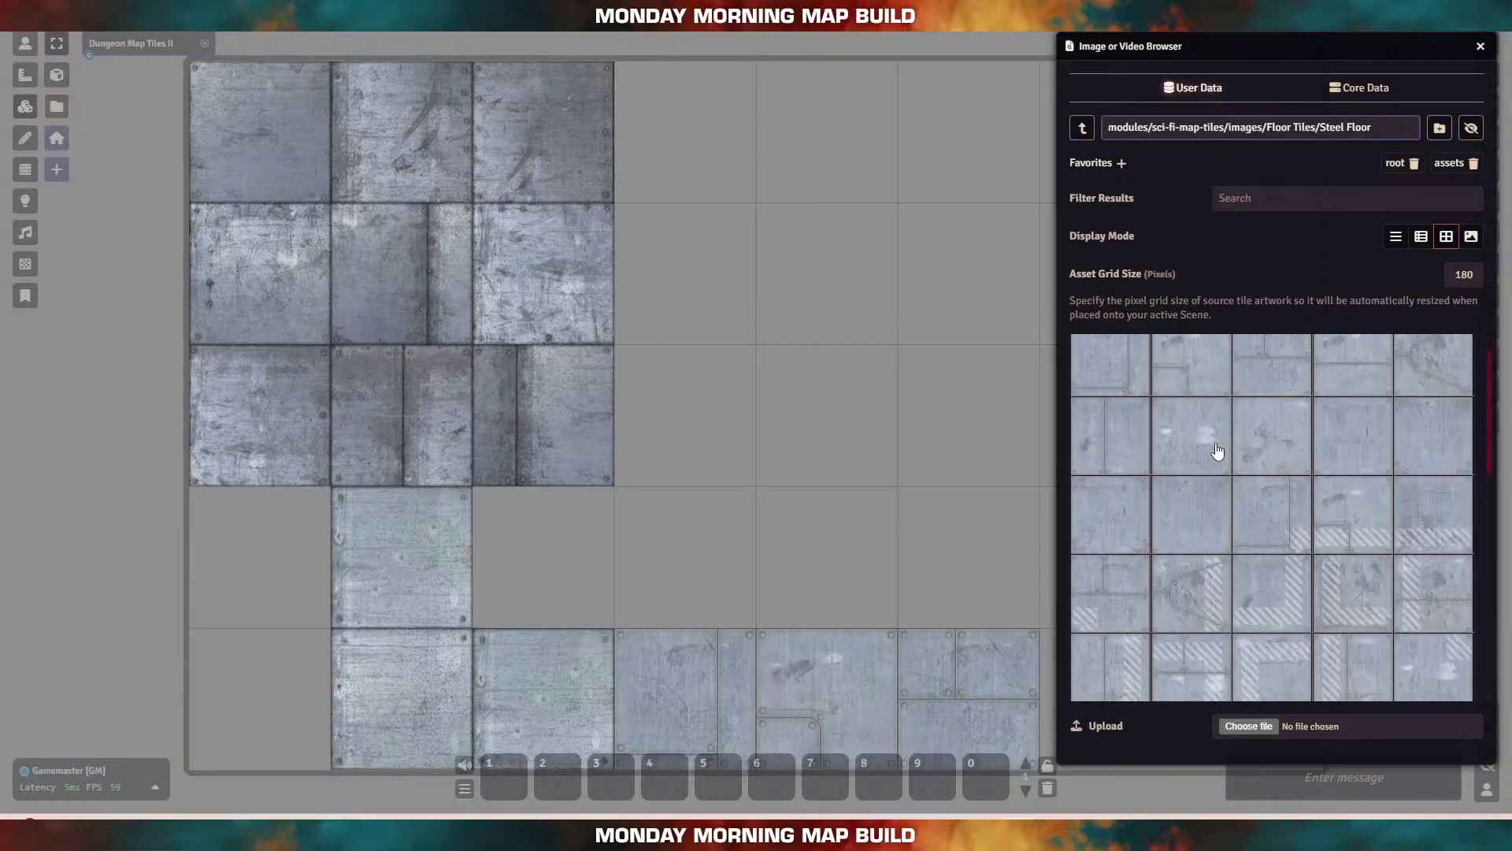
{"action": "left_click", "coordinate": [1081, 128]}
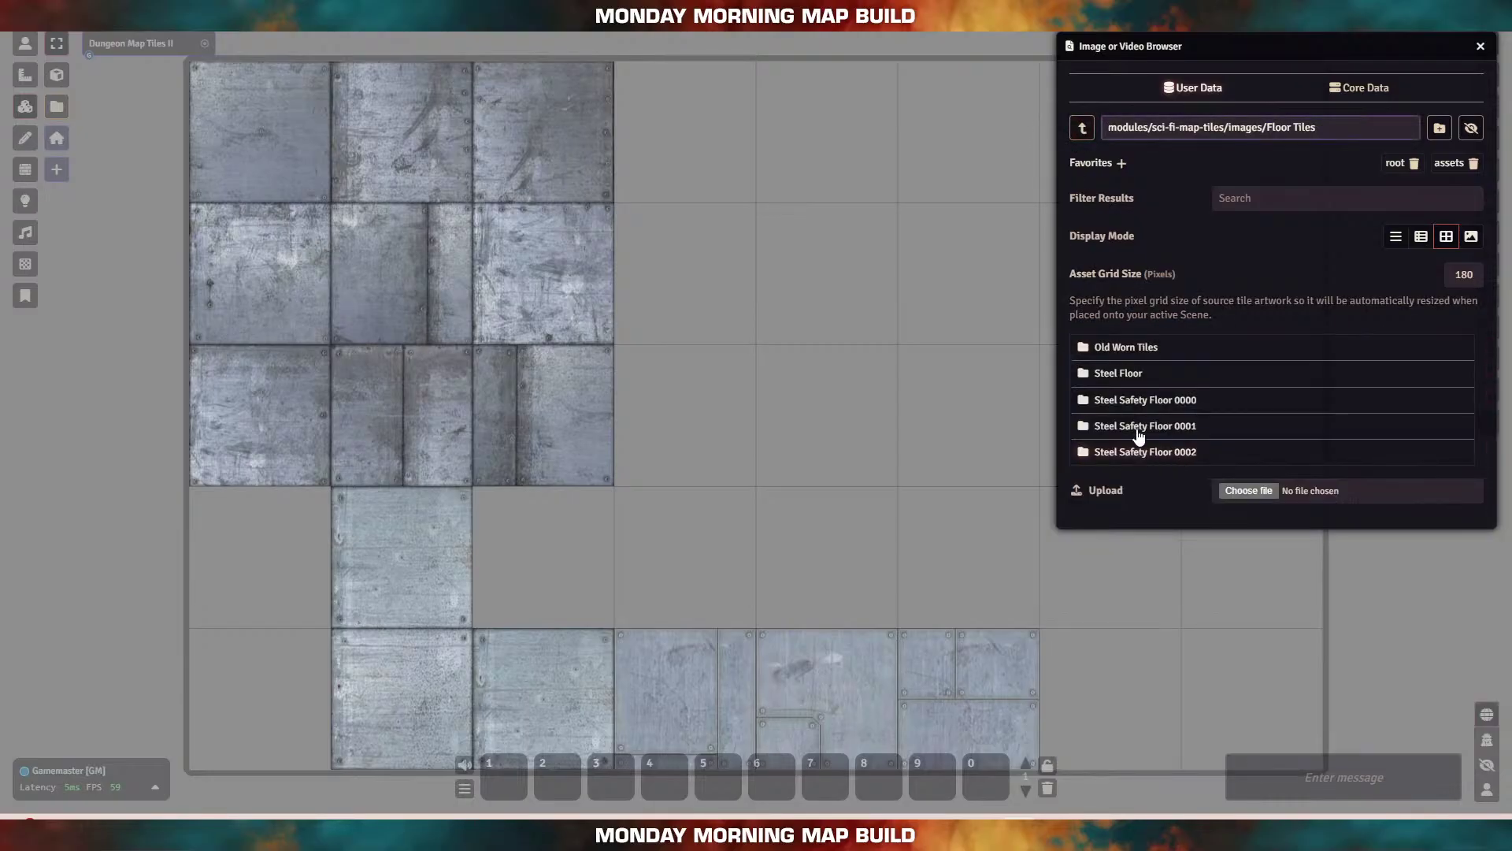
{"action": "left_click", "coordinate": [1082, 130]}
{"action": "left_click", "coordinate": [1112, 399]}
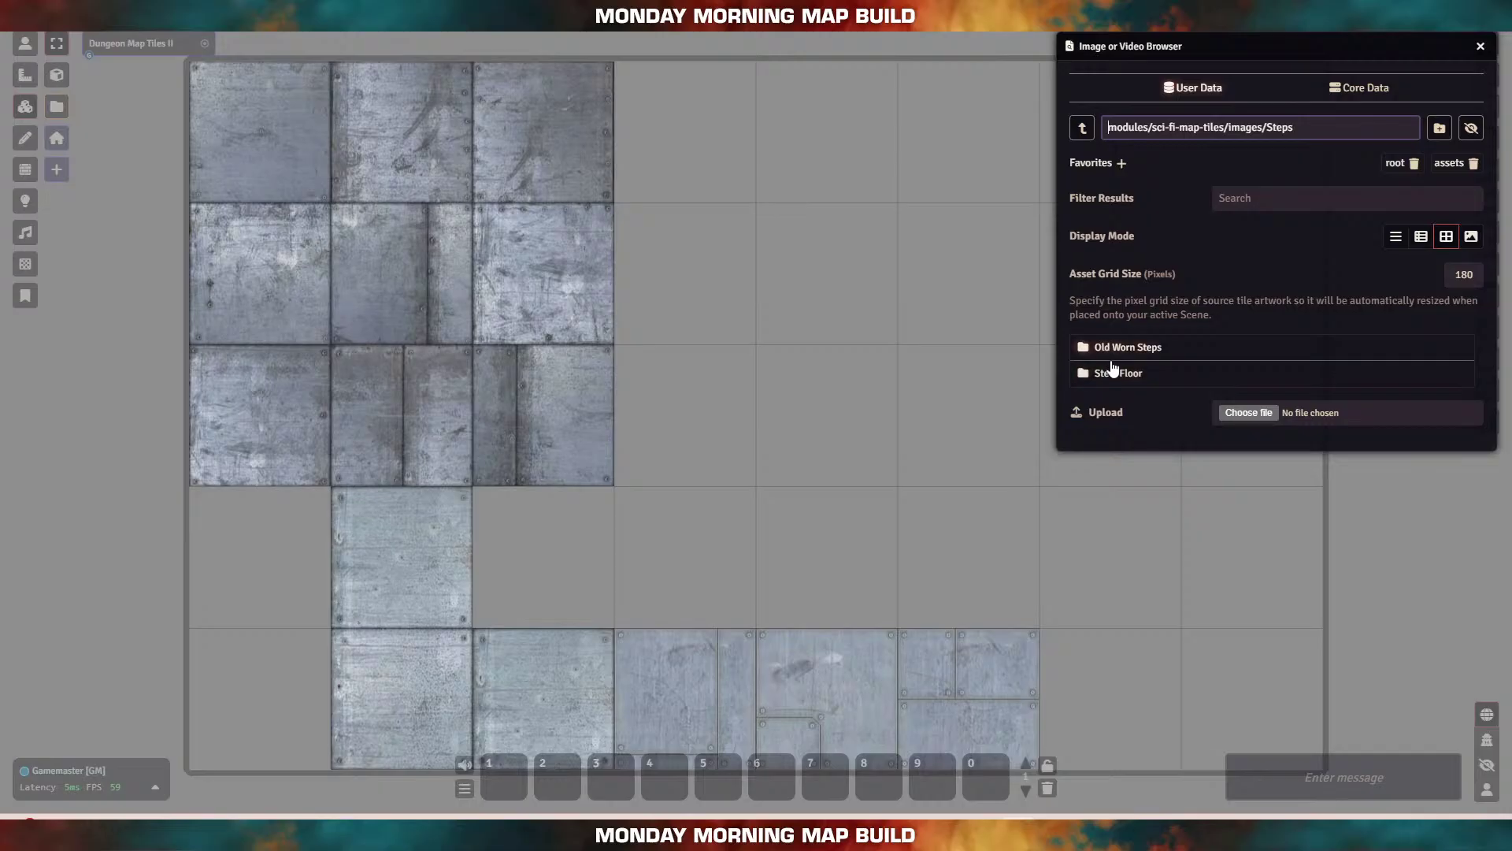
{"action": "left_click", "coordinate": [1115, 376]}
{"action": "scroll", "coordinate": [1208, 469], "scroll_direction": "down", "scroll_amount": 2}
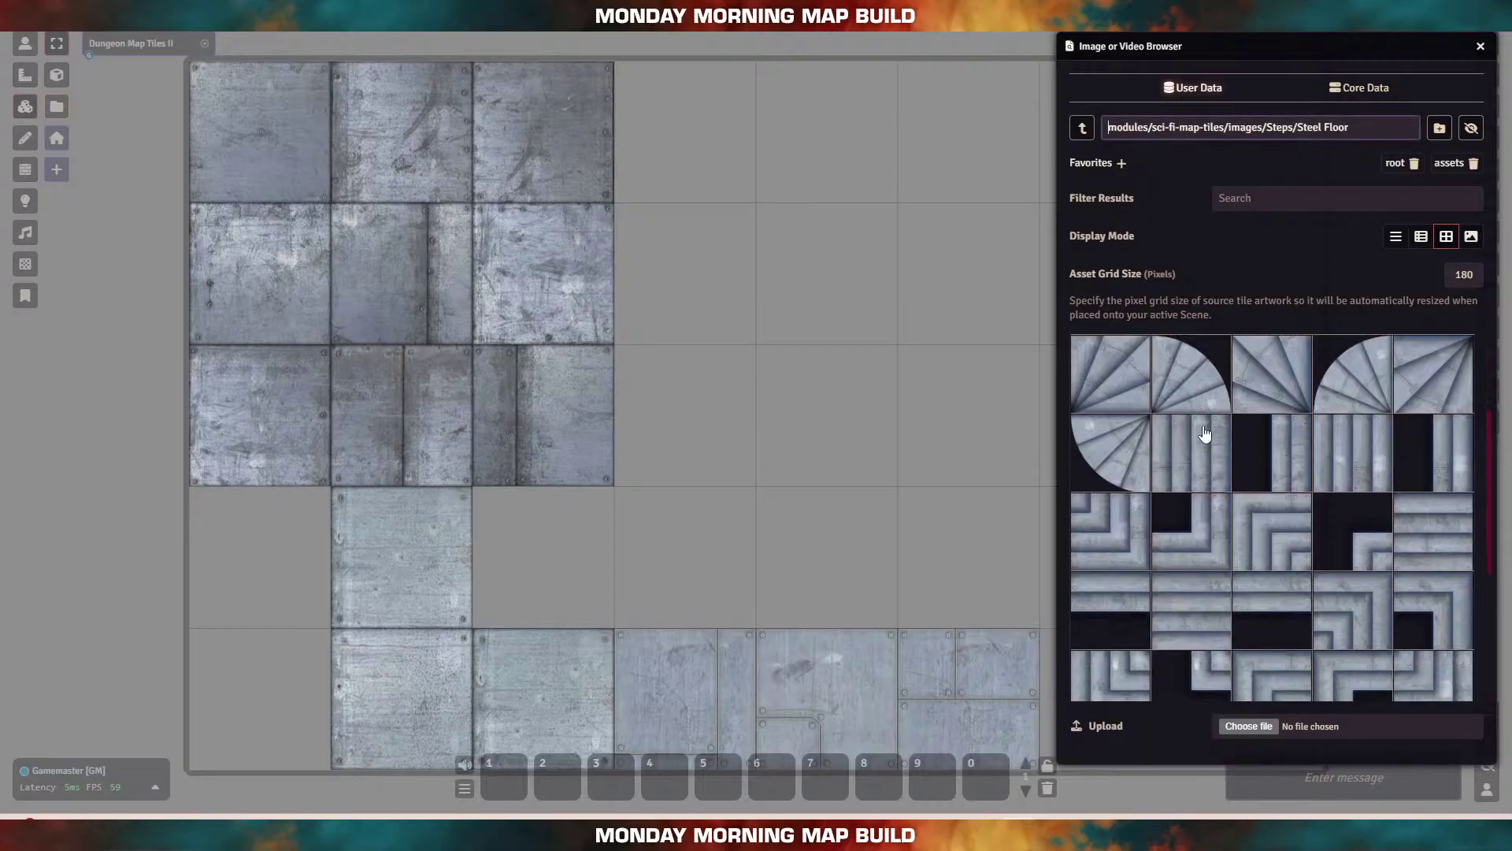
Step: Replace the corridor's three Steel Floor tiles with two full straight step tiles, and overlay a half-width step tile on the adjacent worn tile
{"action": "left_click", "coordinate": [932, 676]}
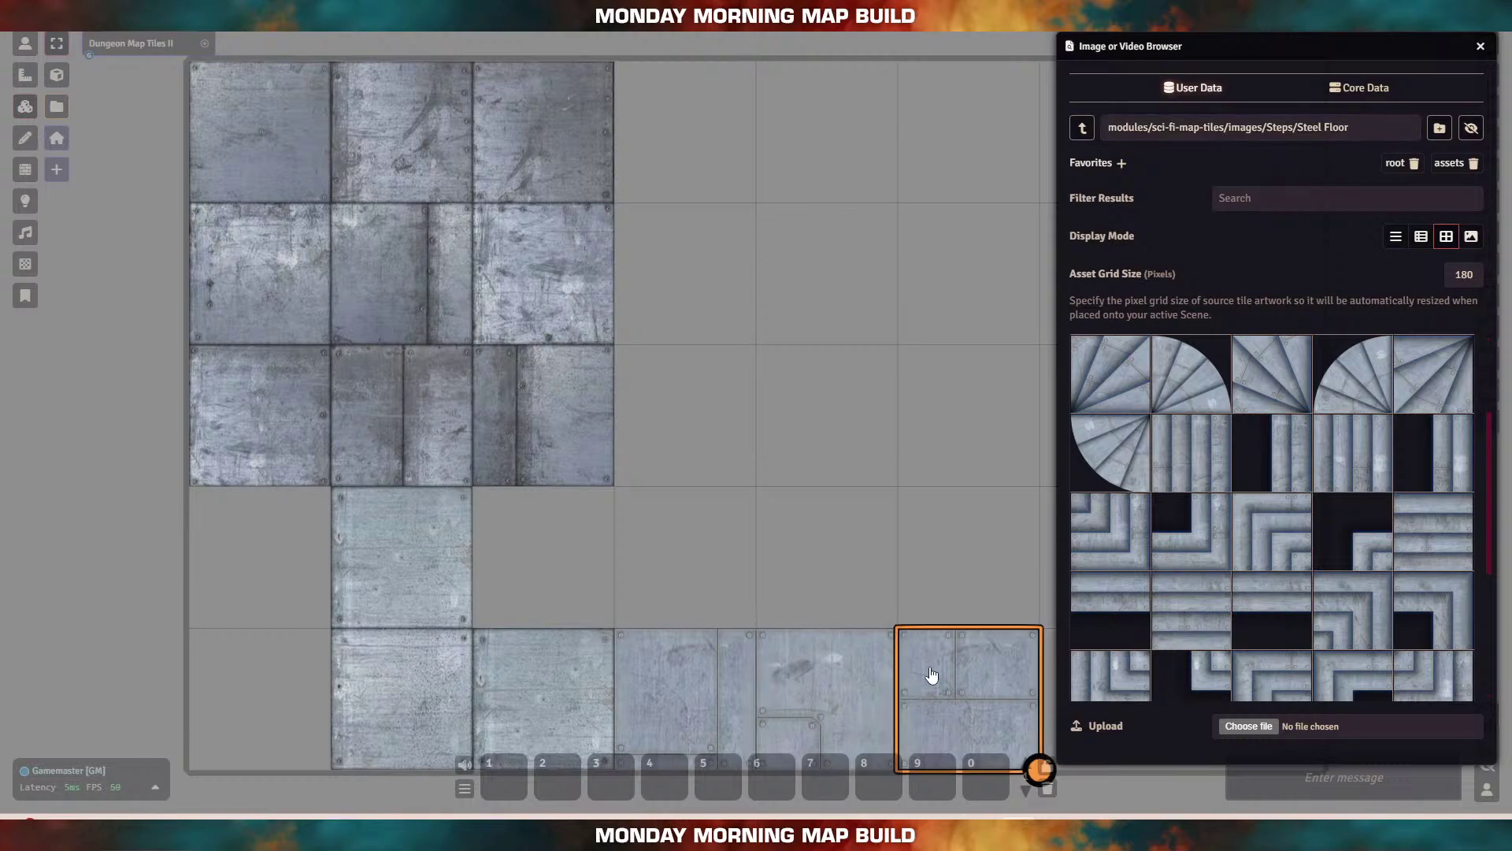
{"action": "key", "text": "Delete"}
{"action": "left_click", "coordinate": [843, 663]}
{"action": "key", "text": "Delete"}
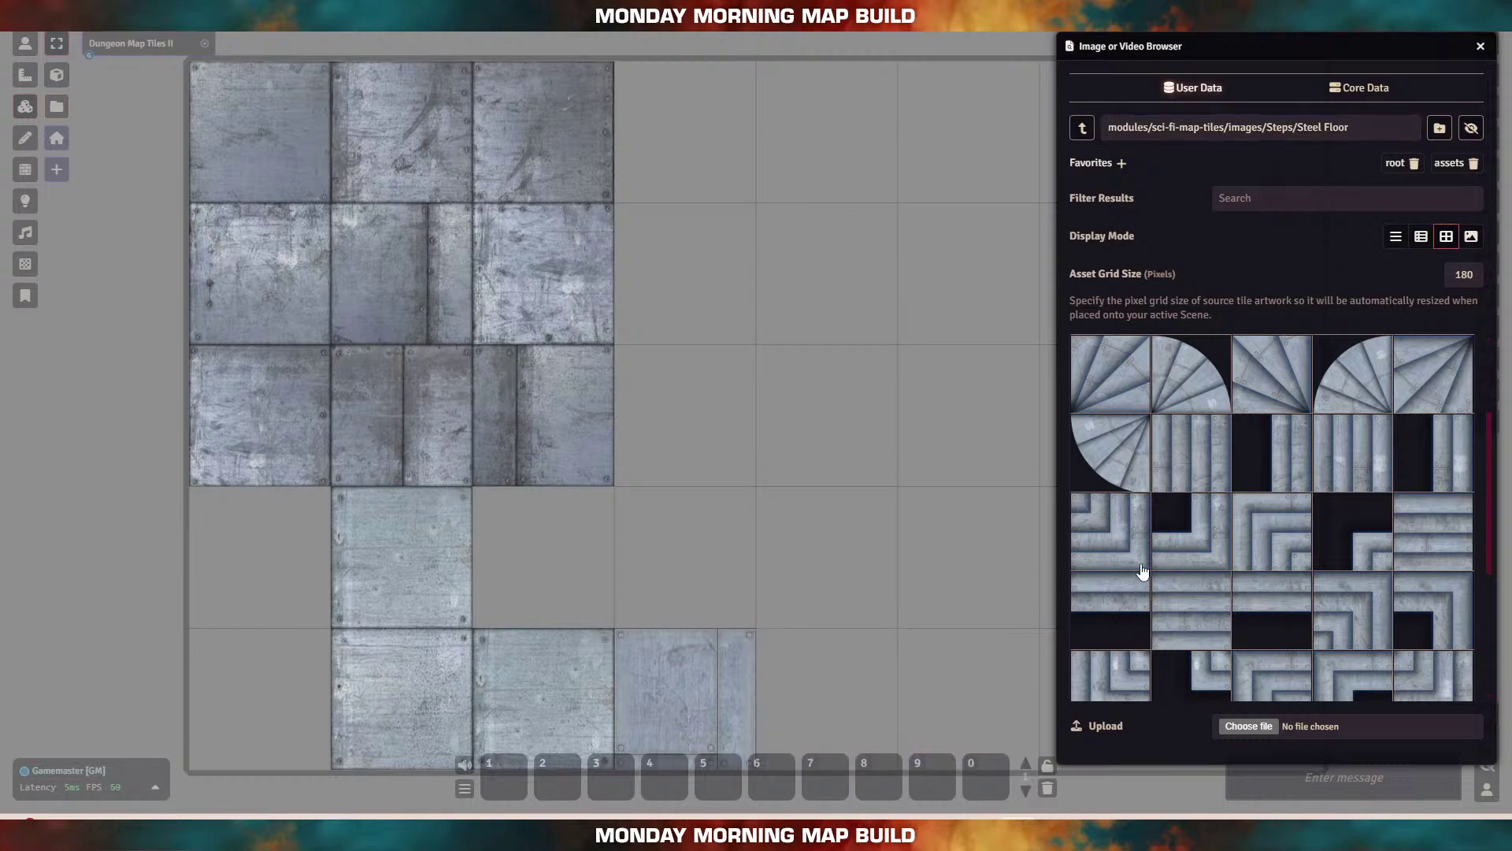
{"action": "left_click_drag", "start_coordinate": [1204, 464], "coordinate": [830, 701]}
{"action": "left_click", "coordinate": [686, 676]}
{"action": "key", "text": "Delete"}
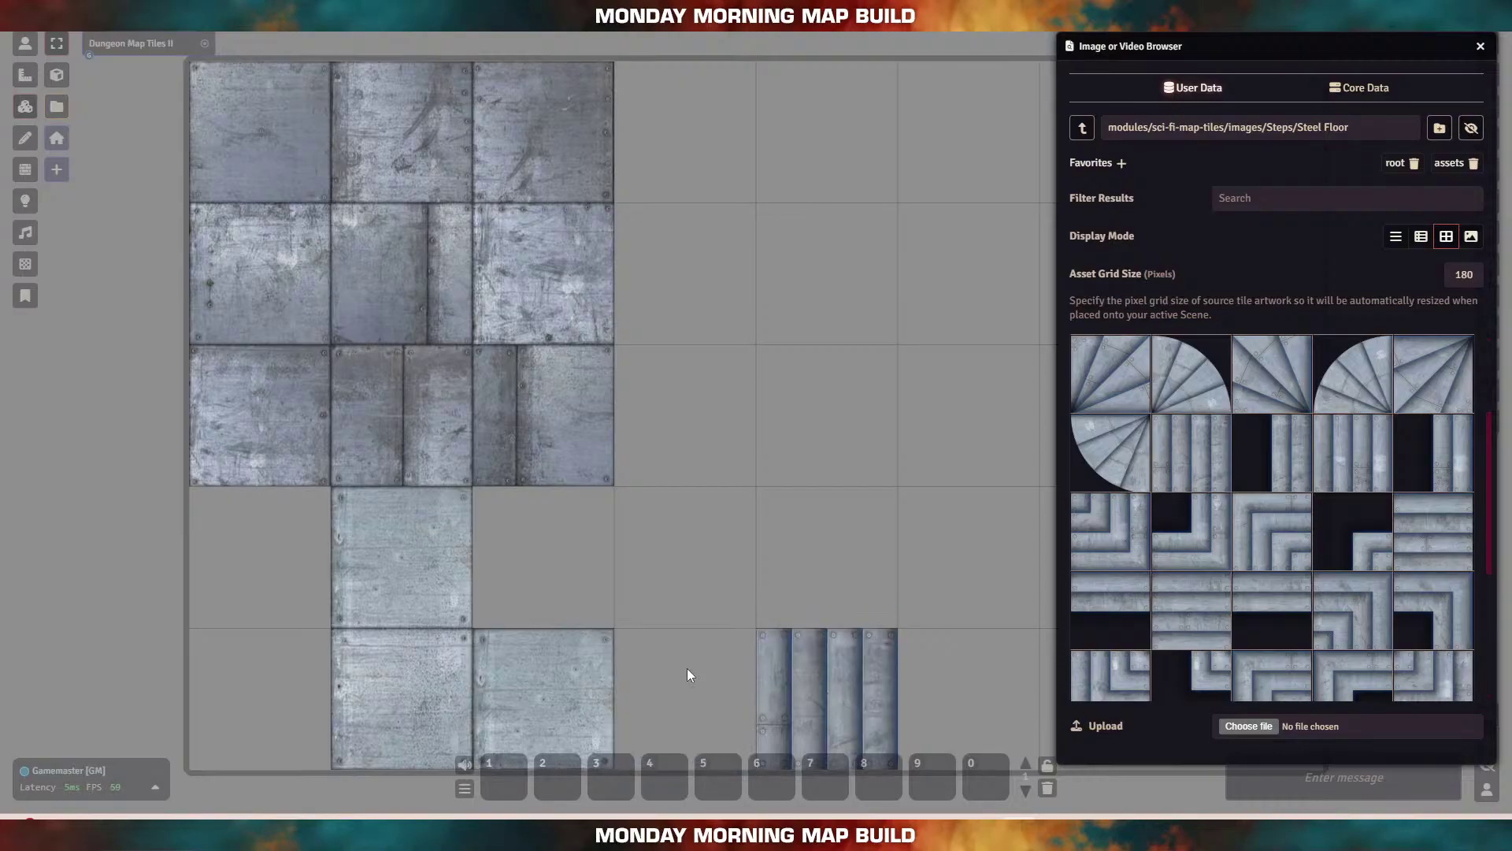
{"action": "left_click_drag", "start_coordinate": [1350, 438], "coordinate": [709, 679]}
{"action": "left_click_drag", "start_coordinate": [1340, 480], "coordinate": [546, 698]}
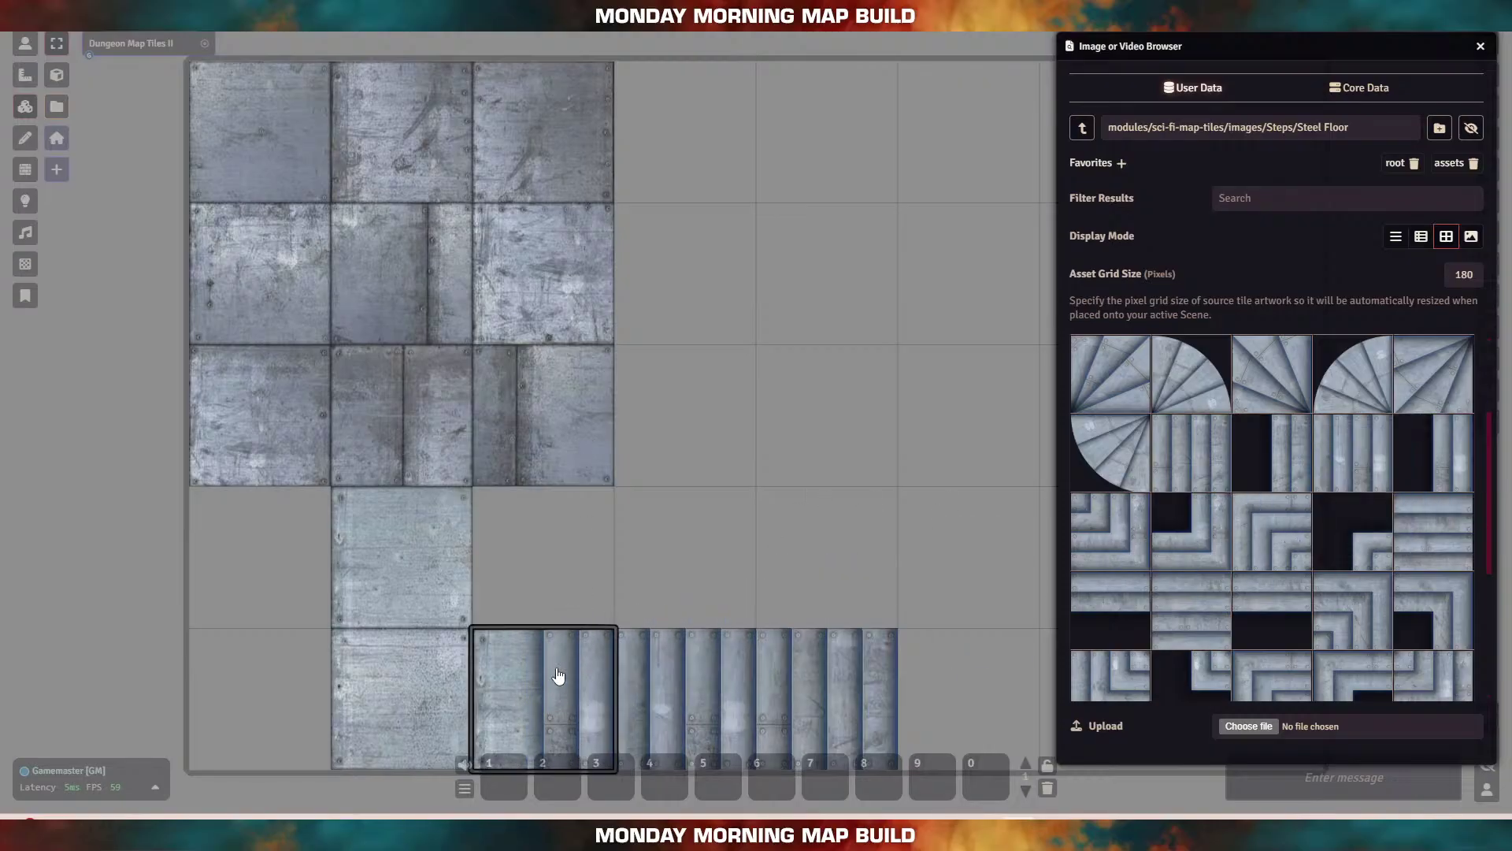
Step: From the Floor Tiles/Steel Floor folder, place striped bottom-right and bottom-left corner tiles for a three-square-wide area beside the worn floor block
{"action": "left_click", "coordinate": [1083, 128]}
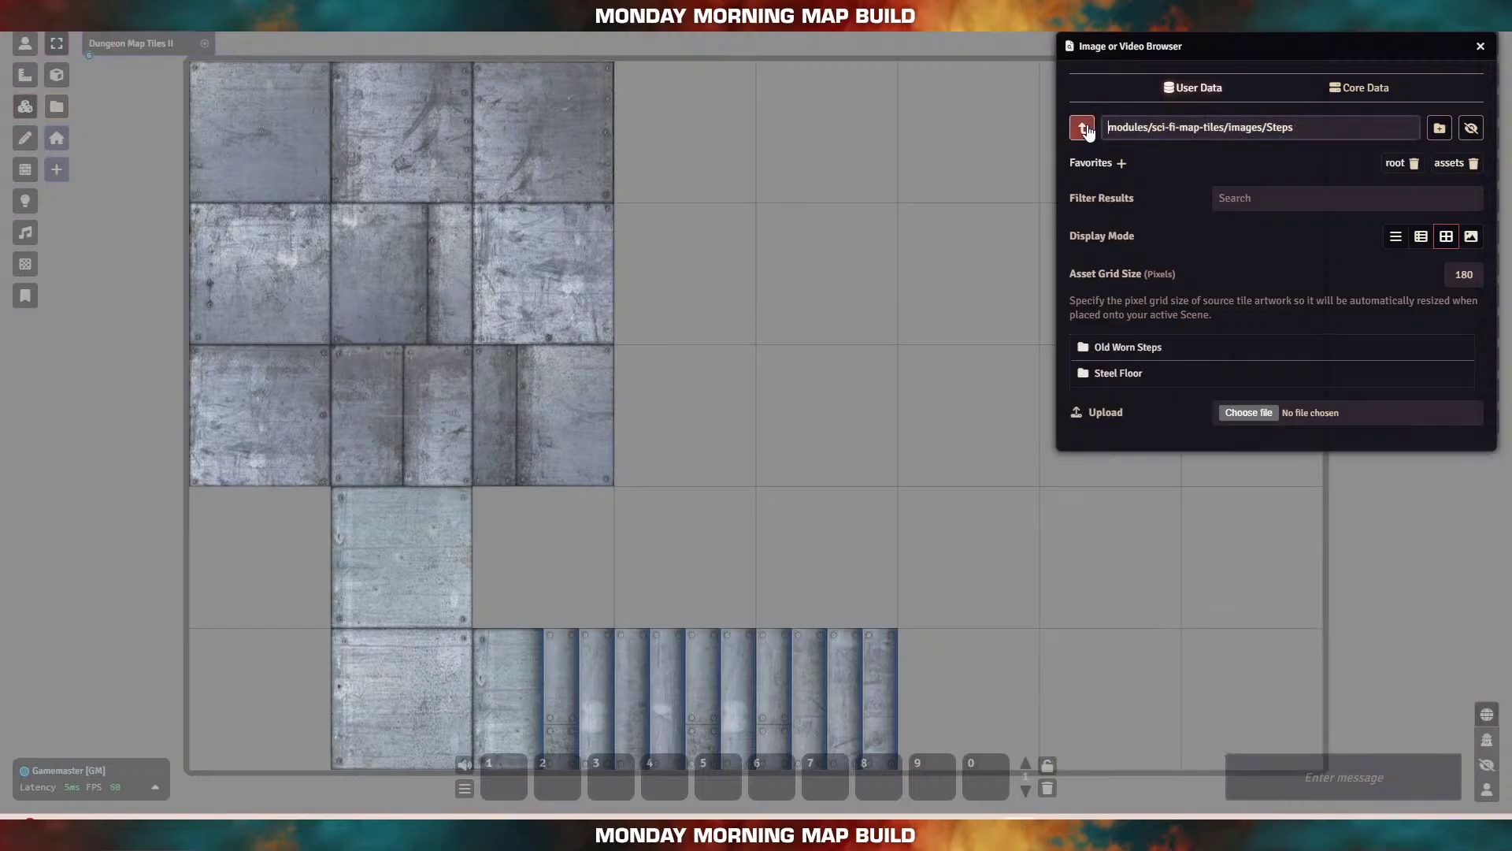
{"action": "left_click", "coordinate": [1086, 130]}
{"action": "left_click", "coordinate": [1122, 348]}
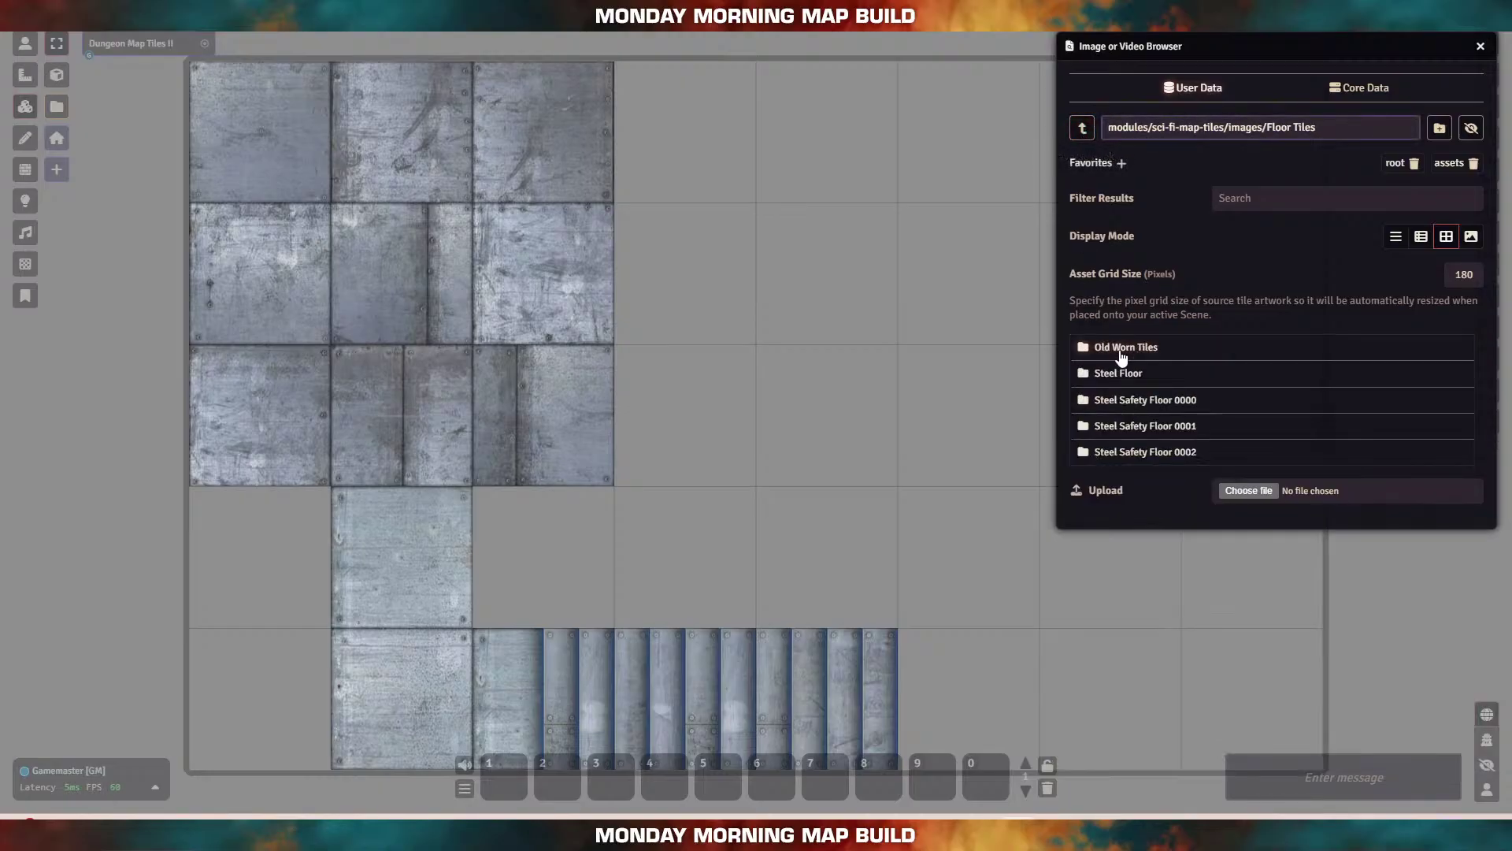
{"action": "left_click", "coordinate": [1118, 375]}
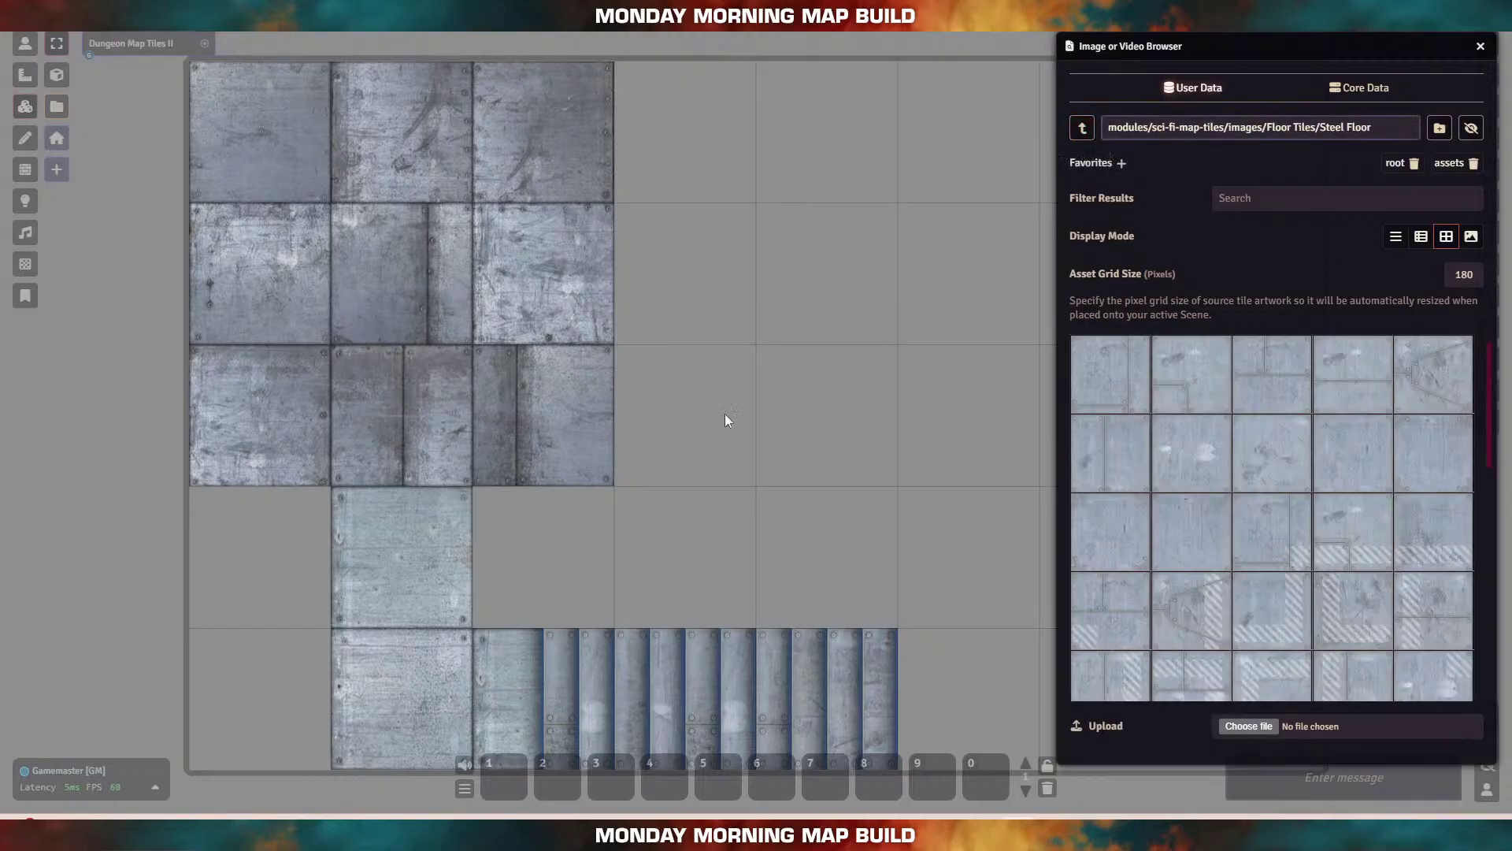
{"action": "left_click_drag", "start_coordinate": [716, 344], "coordinate": [516, 337]}
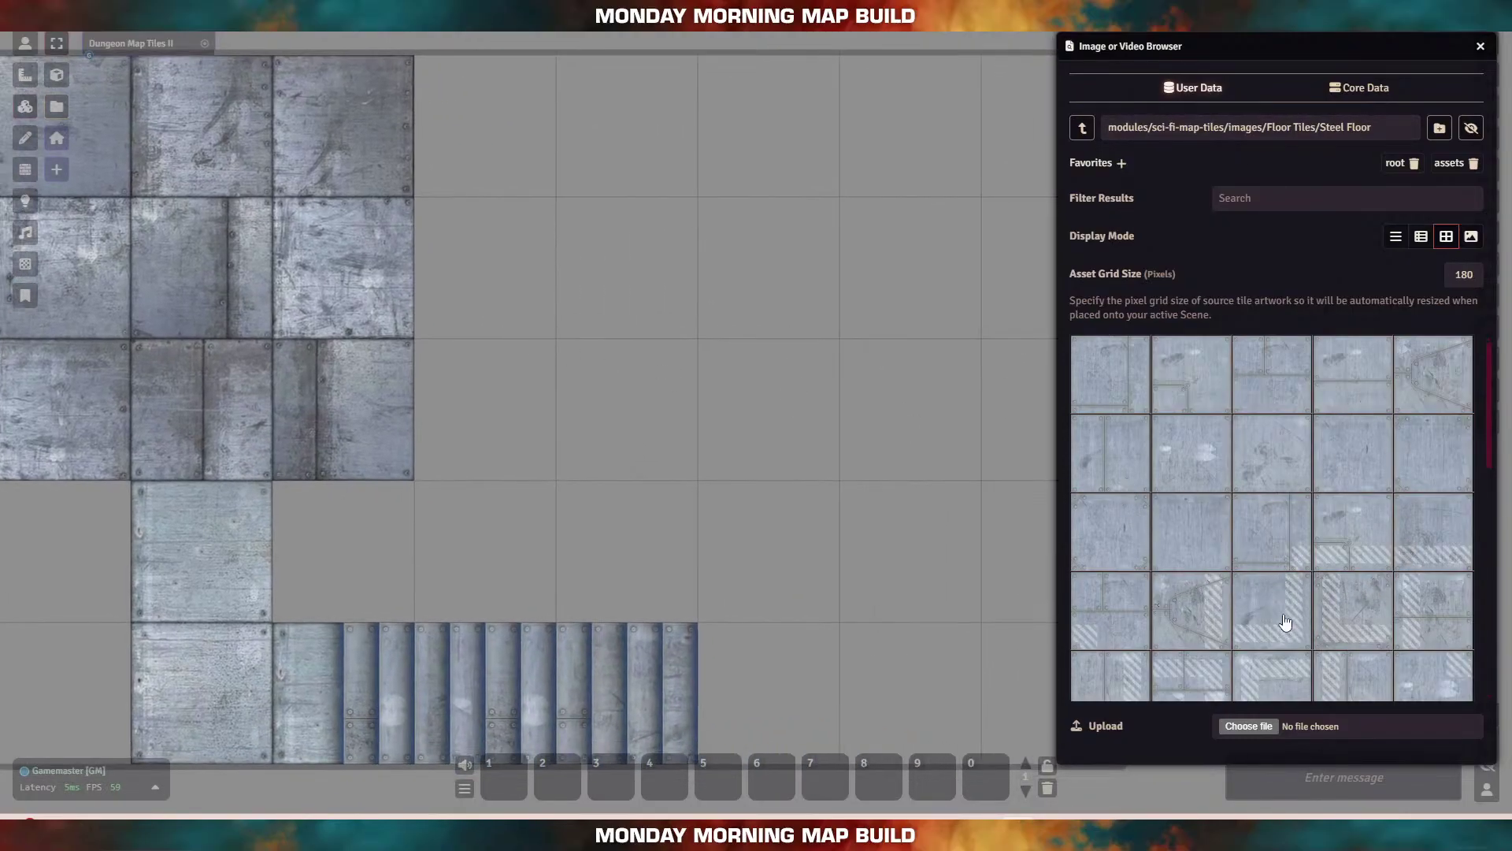
{"action": "mouse_move", "coordinate": [1286, 628]}
{"action": "left_mouse_down"}
{"action": "mouse_move", "coordinate": [735, 356]}
{"action": "mouse_move", "coordinate": [698, 390]}
{"action": "mouse_move", "coordinate": [768, 414]}
{"action": "left_mouse_up"}
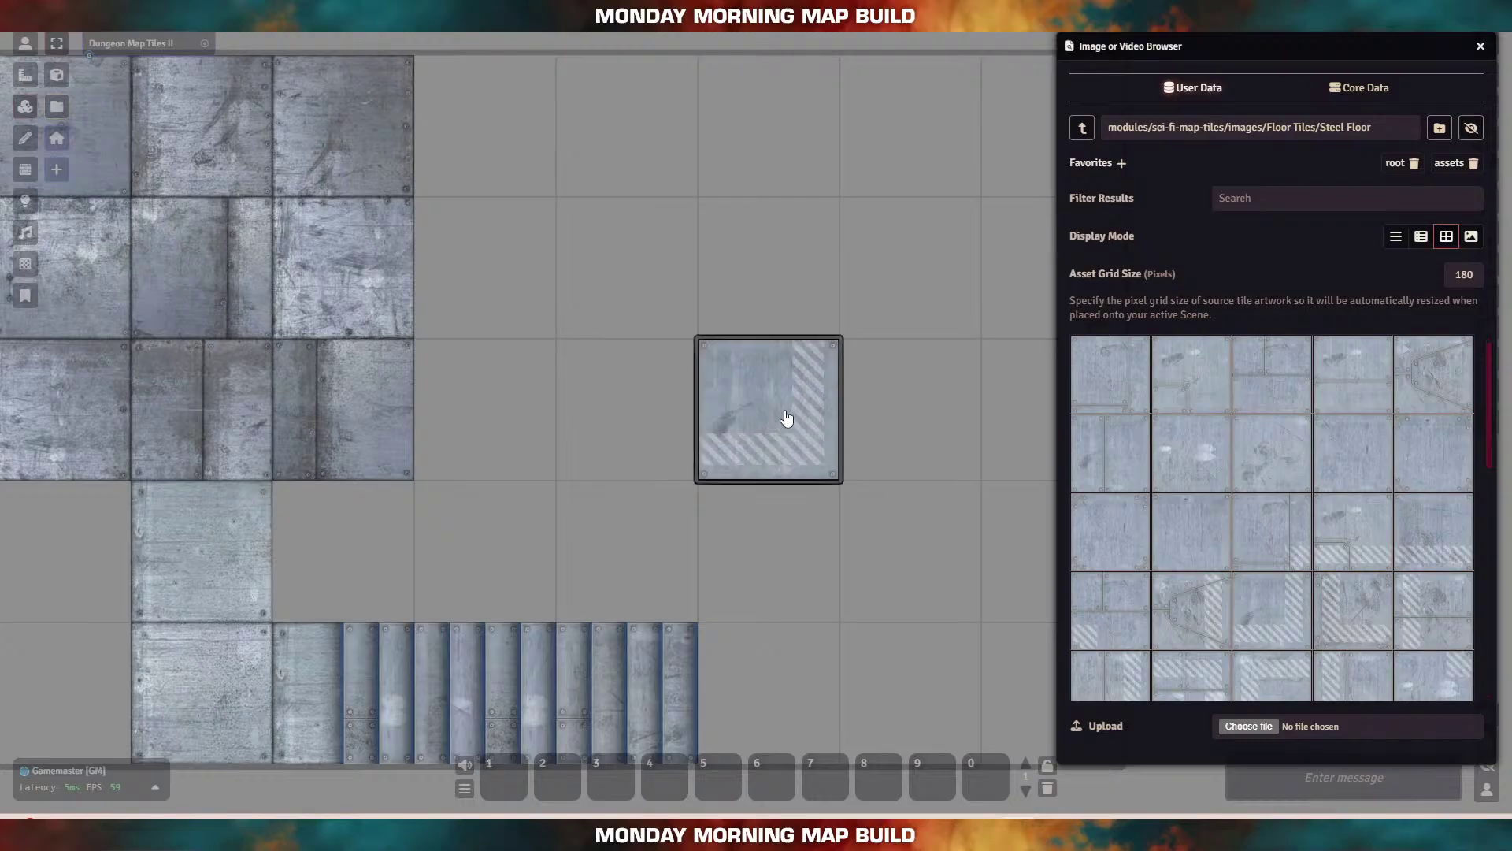
{"action": "left_click_drag", "start_coordinate": [1350, 614], "coordinate": [486, 409]}
Step: Place striped right-edge, bottom-edge and left-edge floor tiles between and above the two corners of the three-by-three area
{"action": "left_click_drag", "start_coordinate": [1208, 617], "coordinate": [771, 276]}
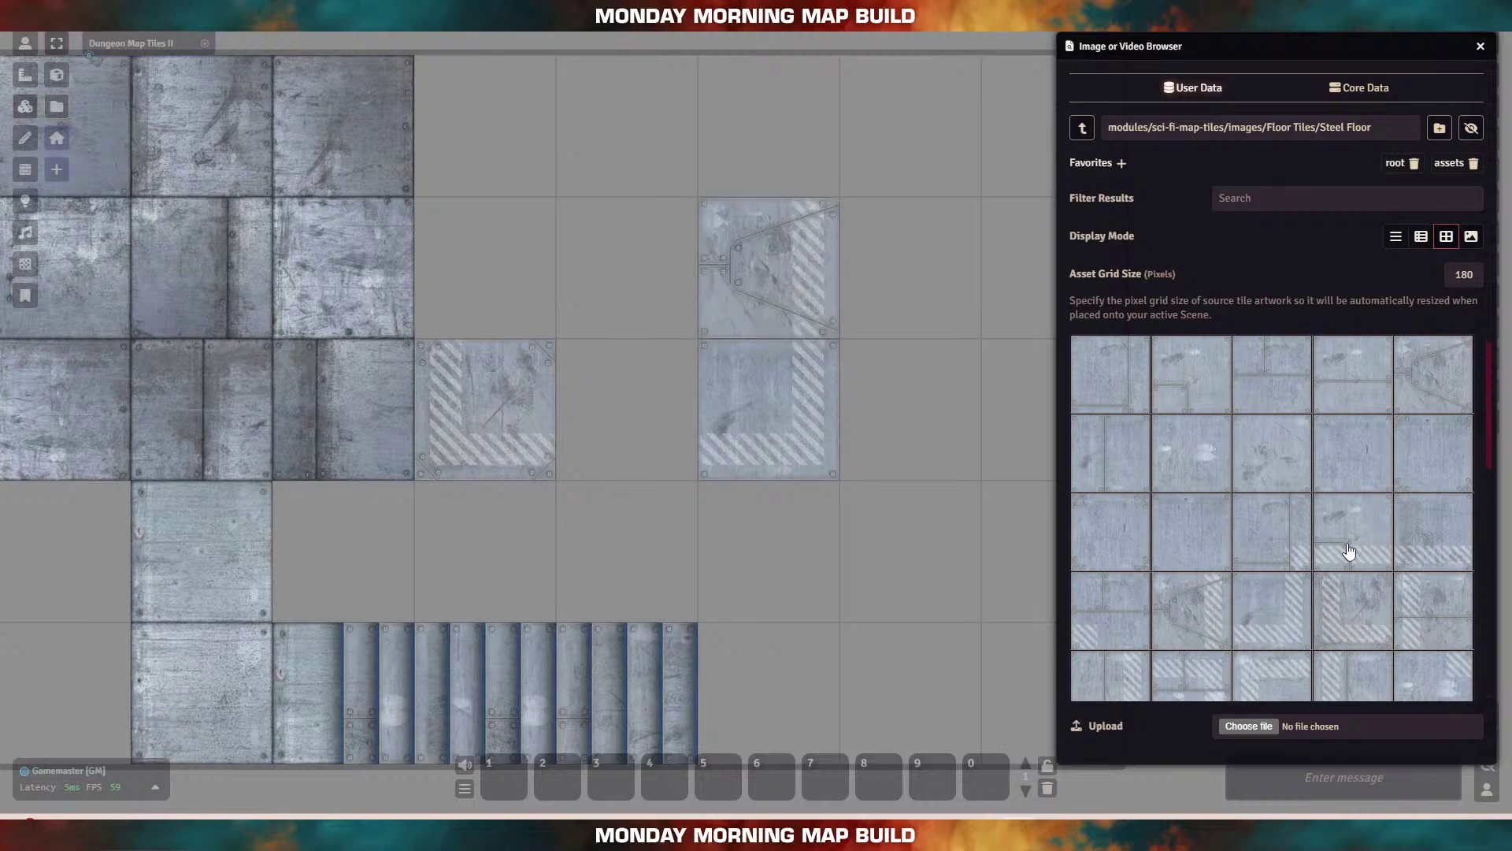
{"action": "left_click_drag", "start_coordinate": [1347, 551], "coordinate": [626, 411]}
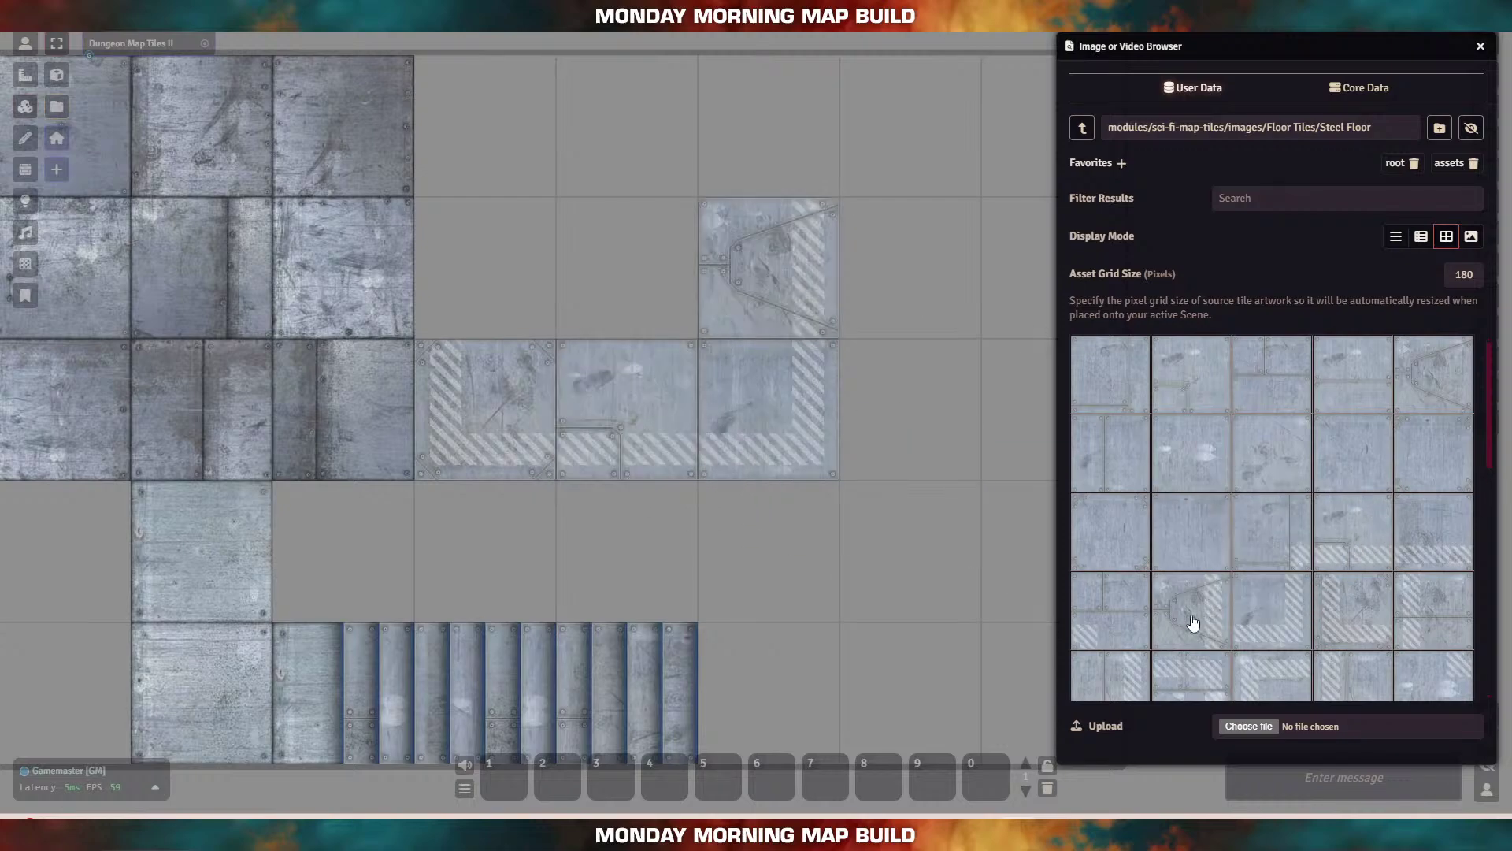
{"action": "left_click_drag", "start_coordinate": [596, 366], "coordinate": [489, 263]}
Step: Complete the area's upper row with striped top-left corner, top-edge and top-right corner floor tiles
{"action": "scroll", "coordinate": [1249, 622], "scroll_direction": "down", "scroll_amount": 5}
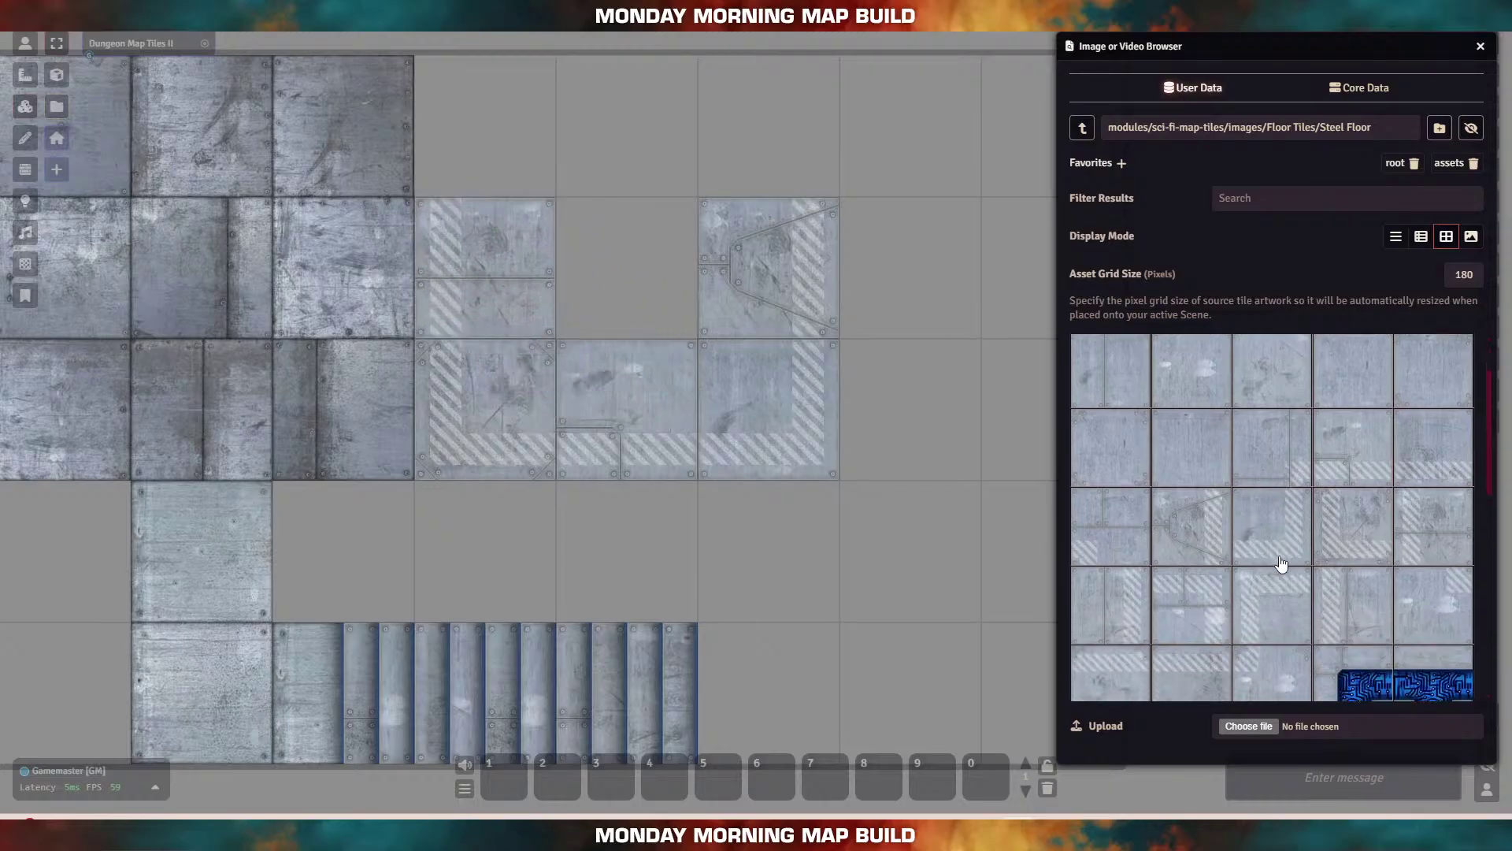
{"action": "left_click_drag", "start_coordinate": [1266, 547], "coordinate": [496, 128]}
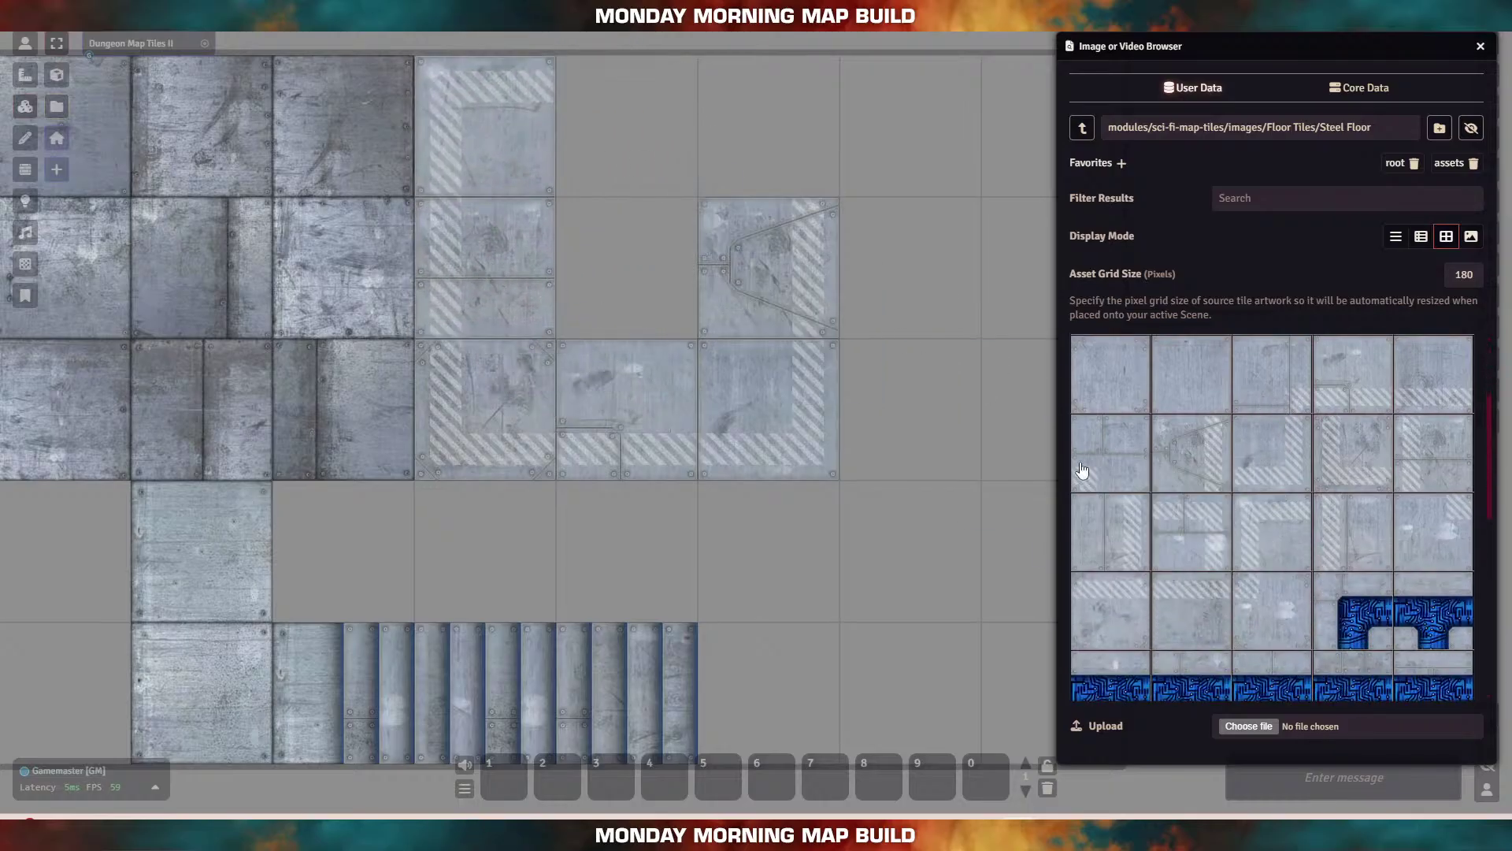
{"action": "left_click_drag", "start_coordinate": [1201, 603], "coordinate": [622, 126]}
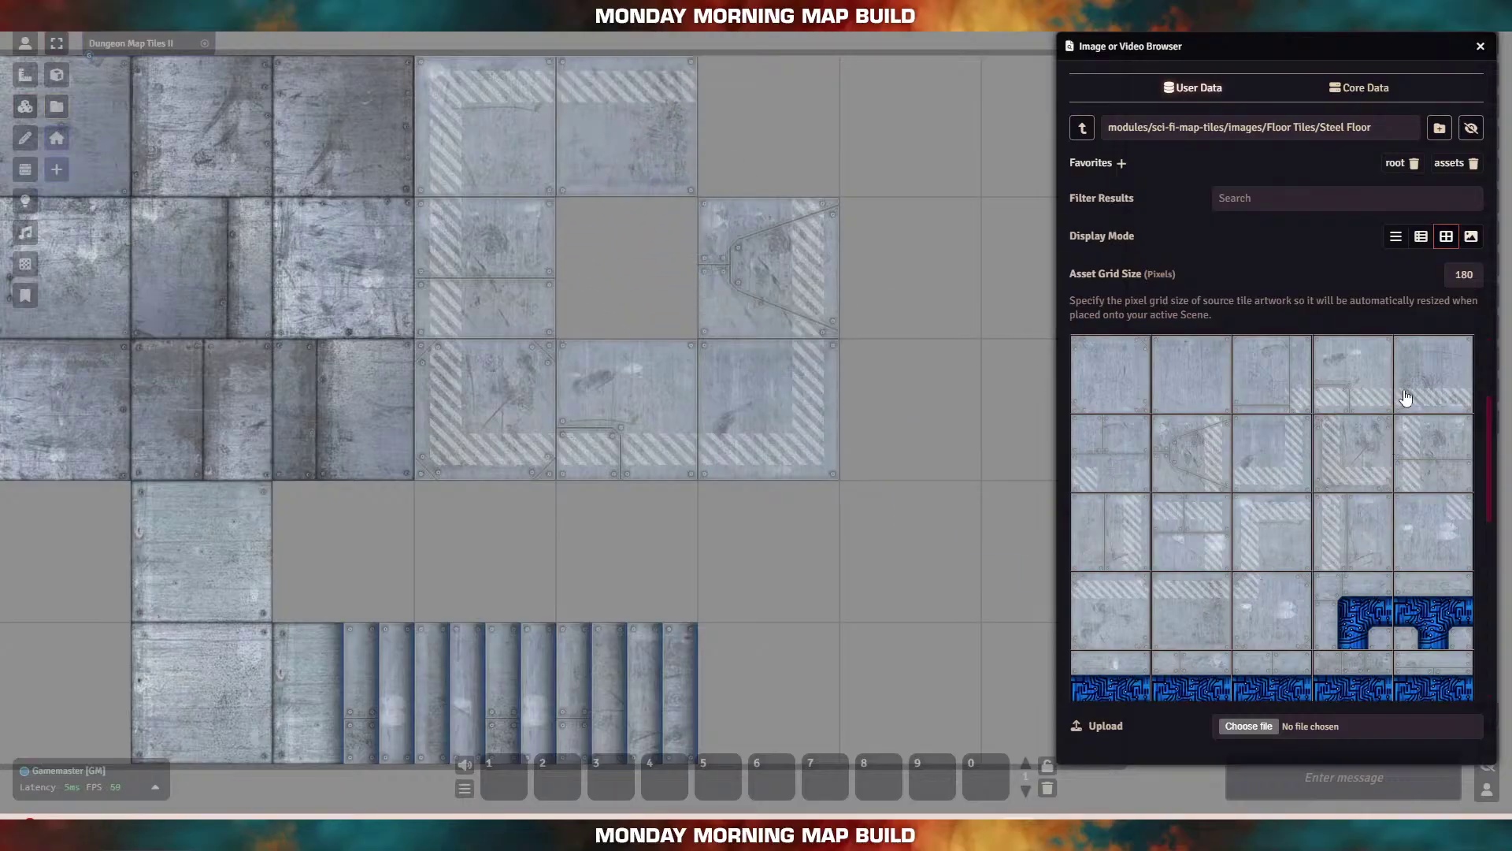
{"action": "left_click_drag", "start_coordinate": [1203, 528], "coordinate": [768, 135]}
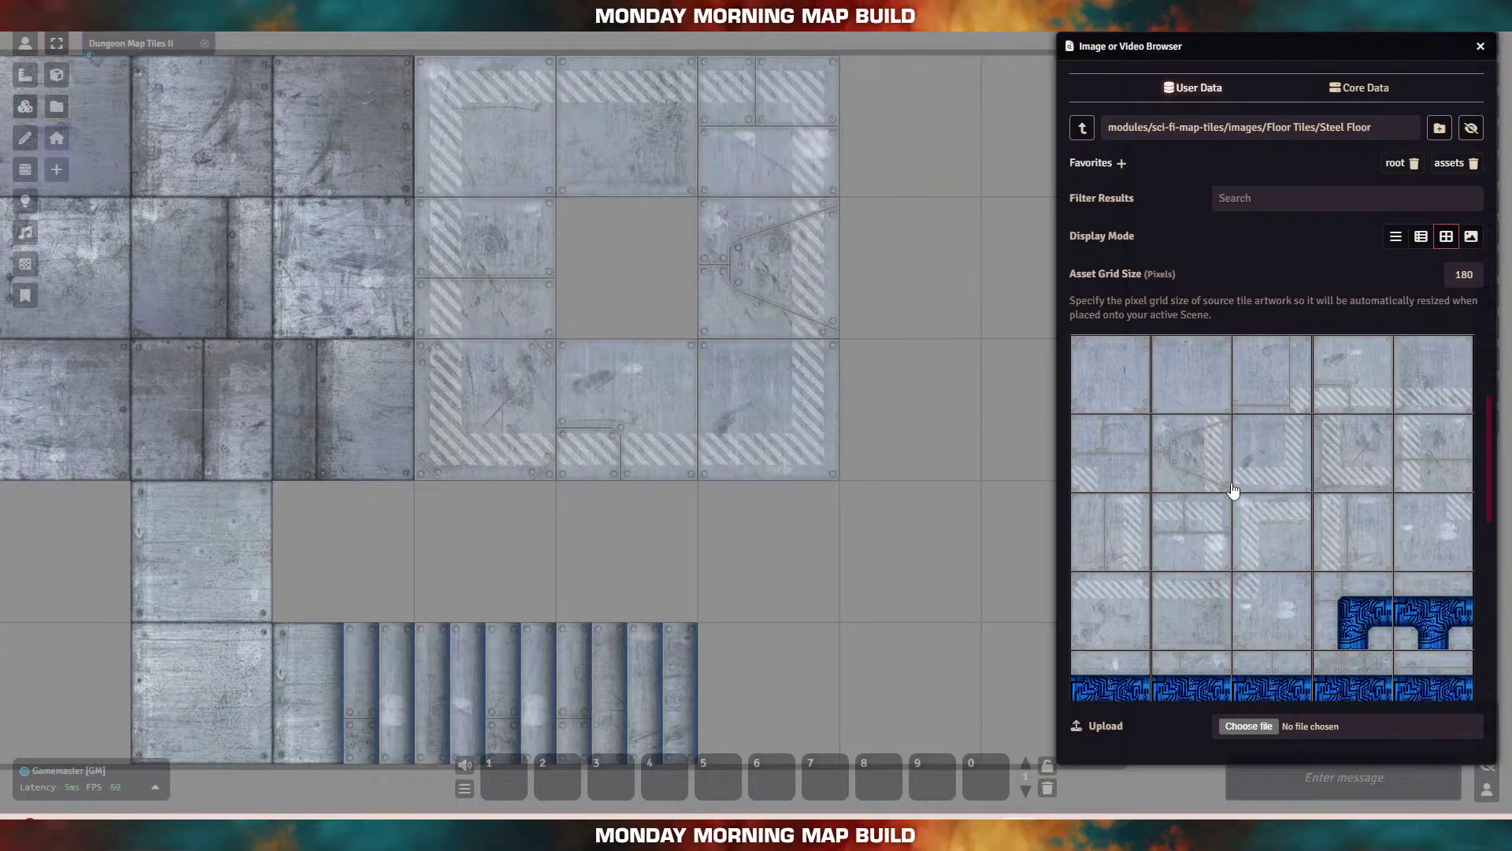
Step: Fill the centre square of the striped area with the steel floor tile that has a small square grate
{"action": "scroll", "coordinate": [1233, 490], "scroll_direction": "up", "scroll_amount": 2}
{"action": "scroll", "coordinate": [1248, 513], "scroll_direction": "down", "scroll_amount": 5}
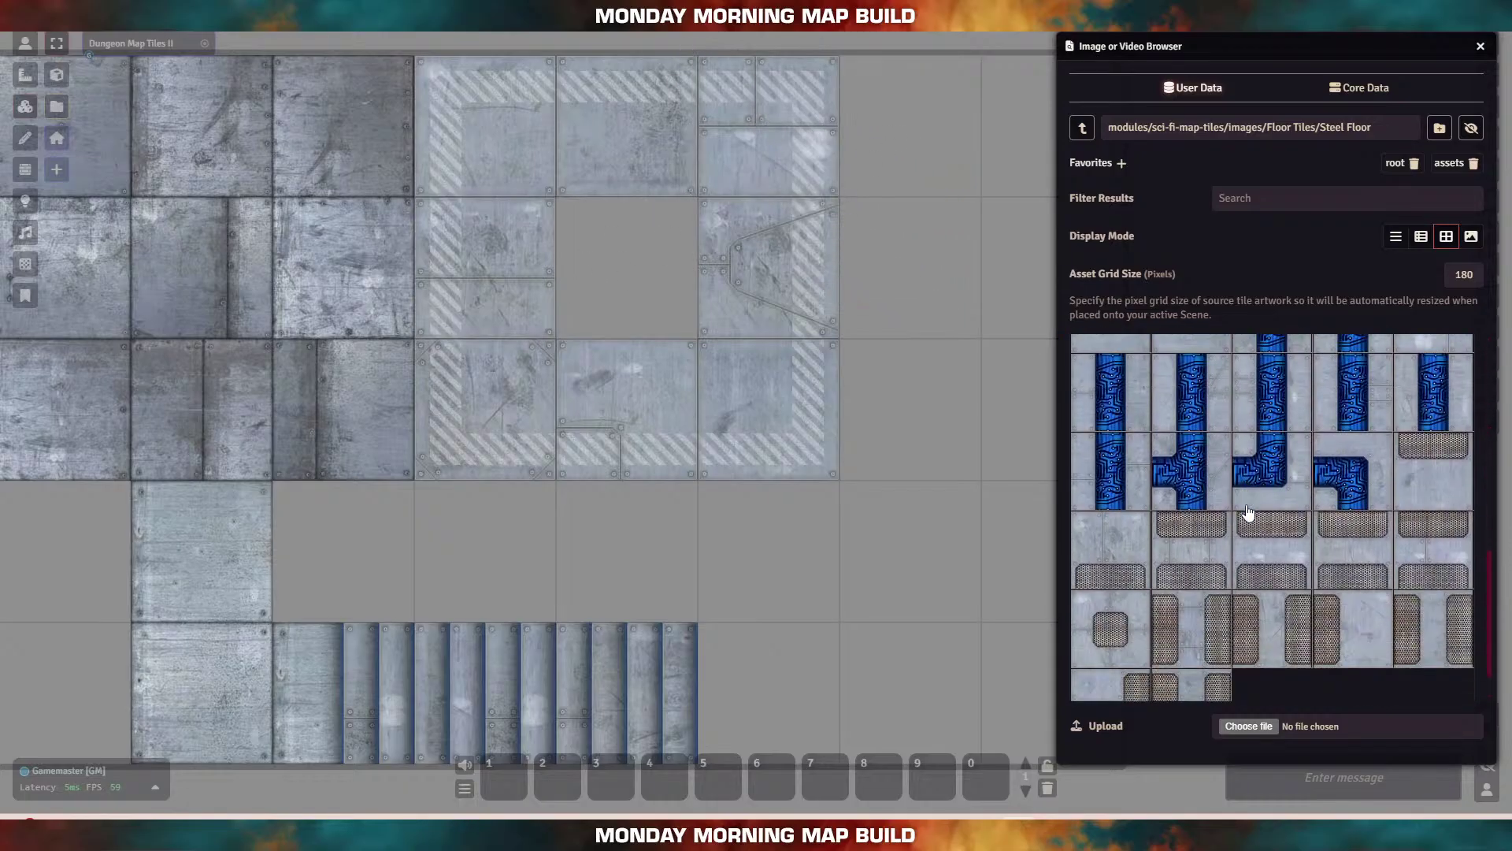
{"action": "left_click_drag", "start_coordinate": [1117, 597], "coordinate": [627, 268]}
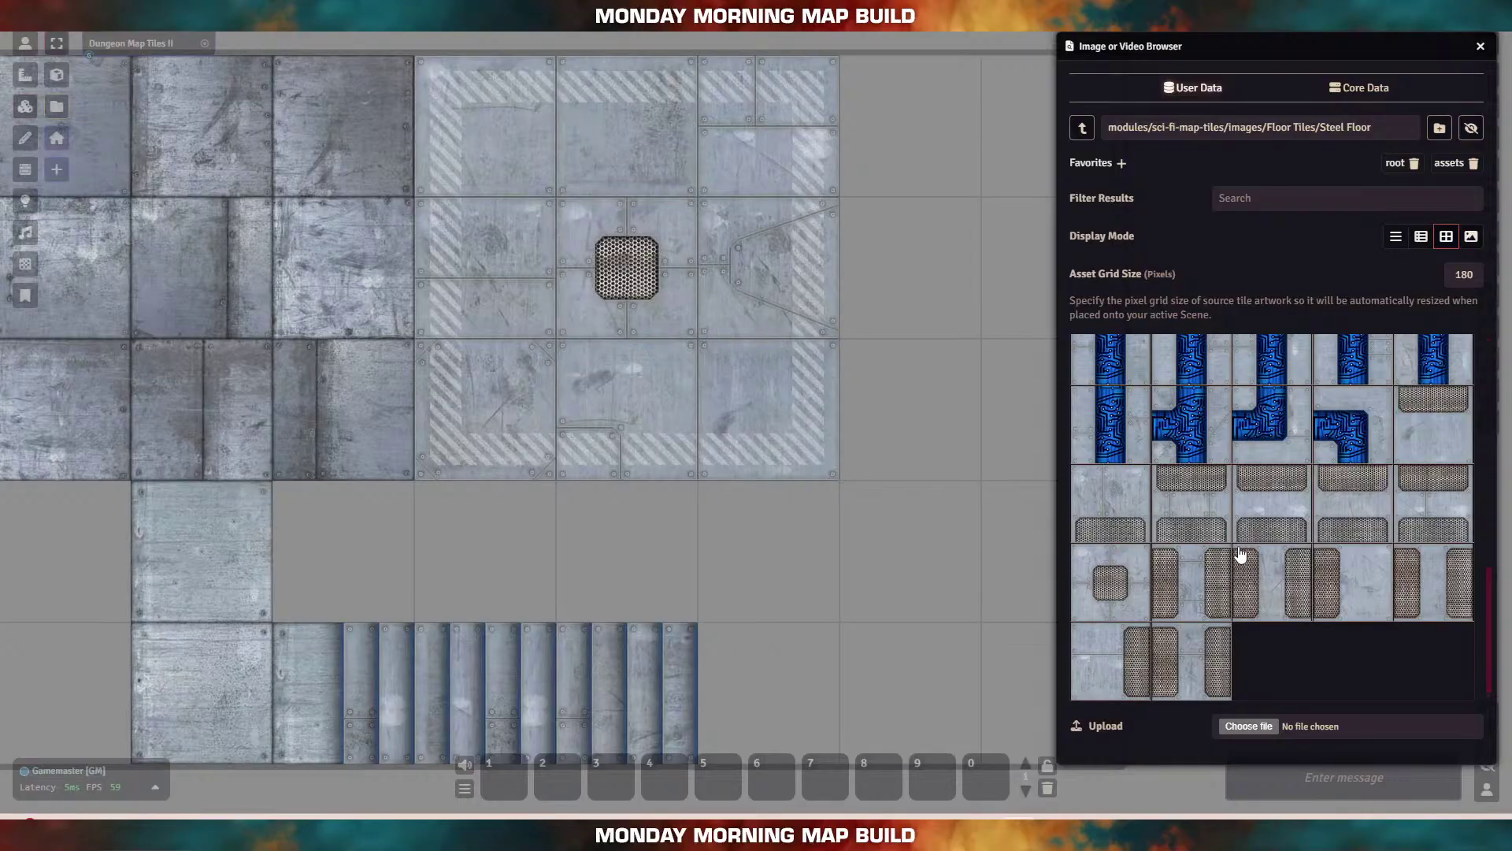
Step: Place three plain steel floor tiles: one at the right end of the steps and two side by side below the striped area
{"action": "scroll", "coordinate": [1251, 544], "scroll_direction": "up", "scroll_amount": 6}
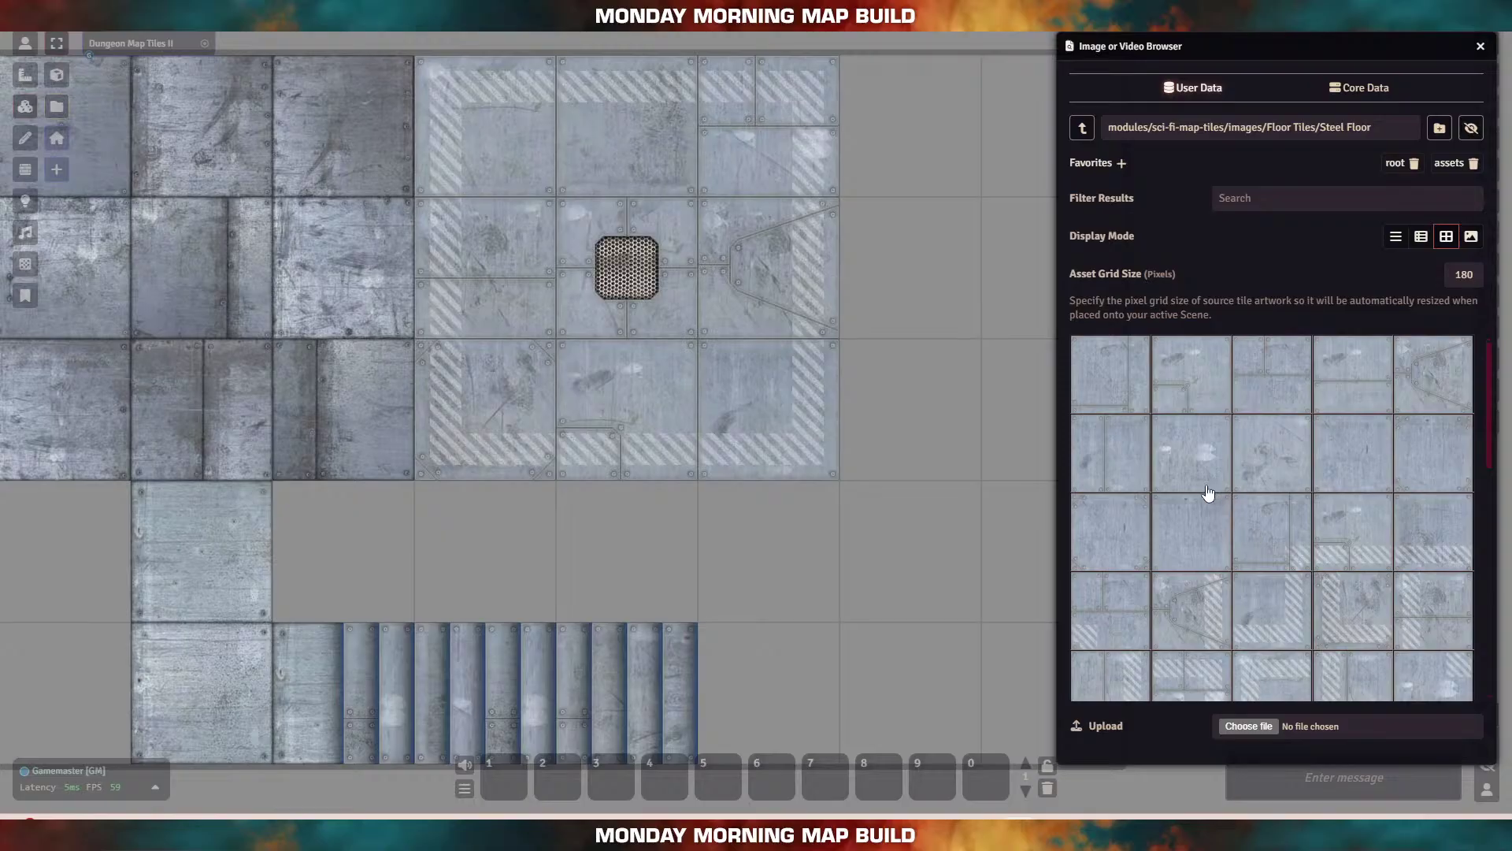
{"action": "left_click_drag", "start_coordinate": [1208, 493], "coordinate": [778, 686]}
{"action": "left_click_drag", "start_coordinate": [1181, 537], "coordinate": [775, 561]}
{"action": "left_click_drag", "start_coordinate": [1190, 471], "coordinate": [627, 548]}
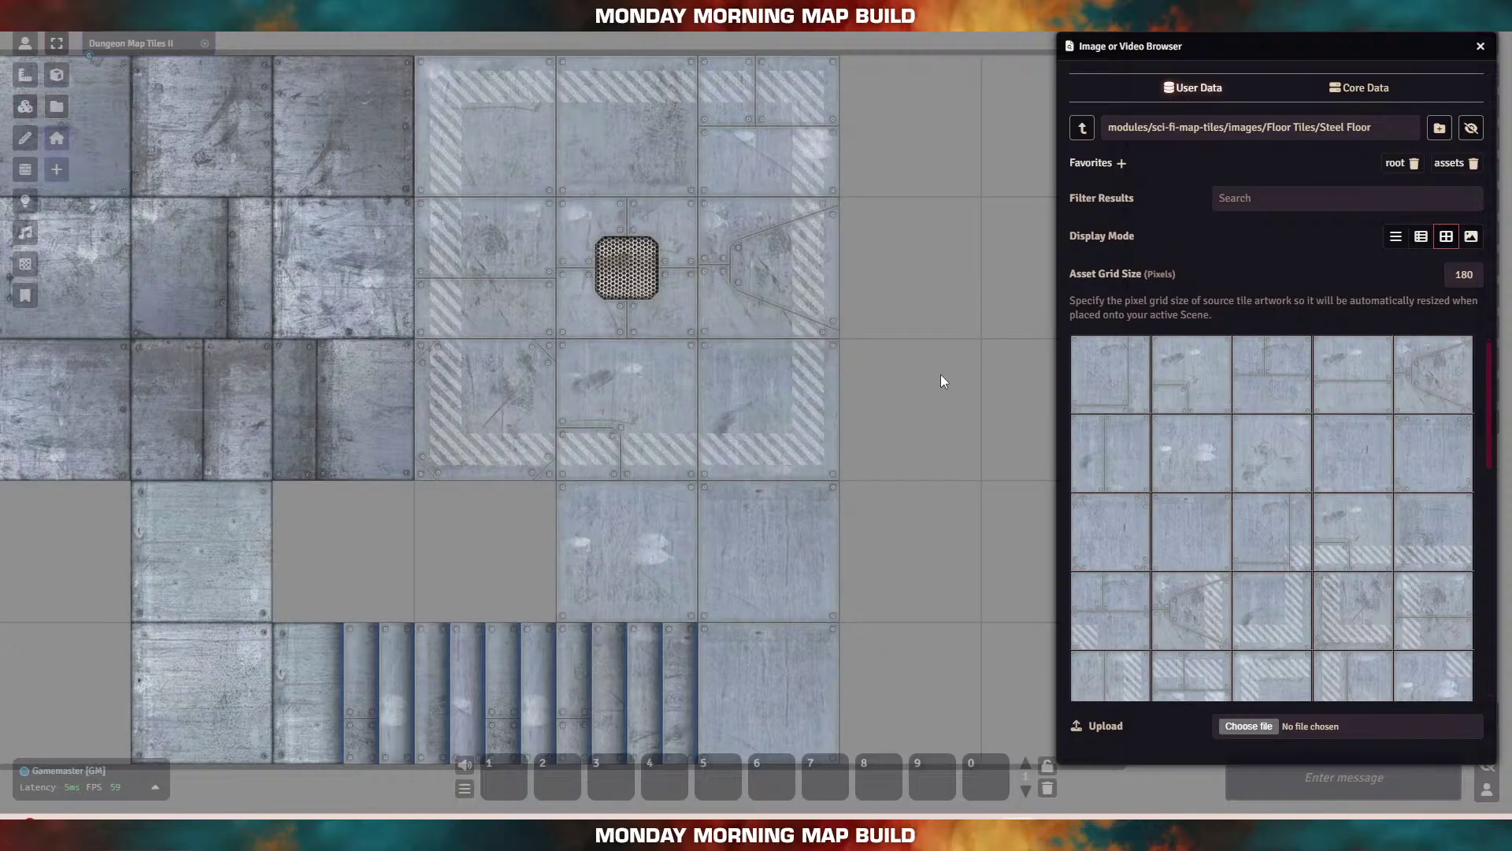
Step: Place blue circuit corner tiles at the bottom-left, top-right and top-left of the empty two-square-wide area along the map's right edge
{"action": "left_click_drag", "start_coordinate": [944, 381], "coordinate": [683, 367]}
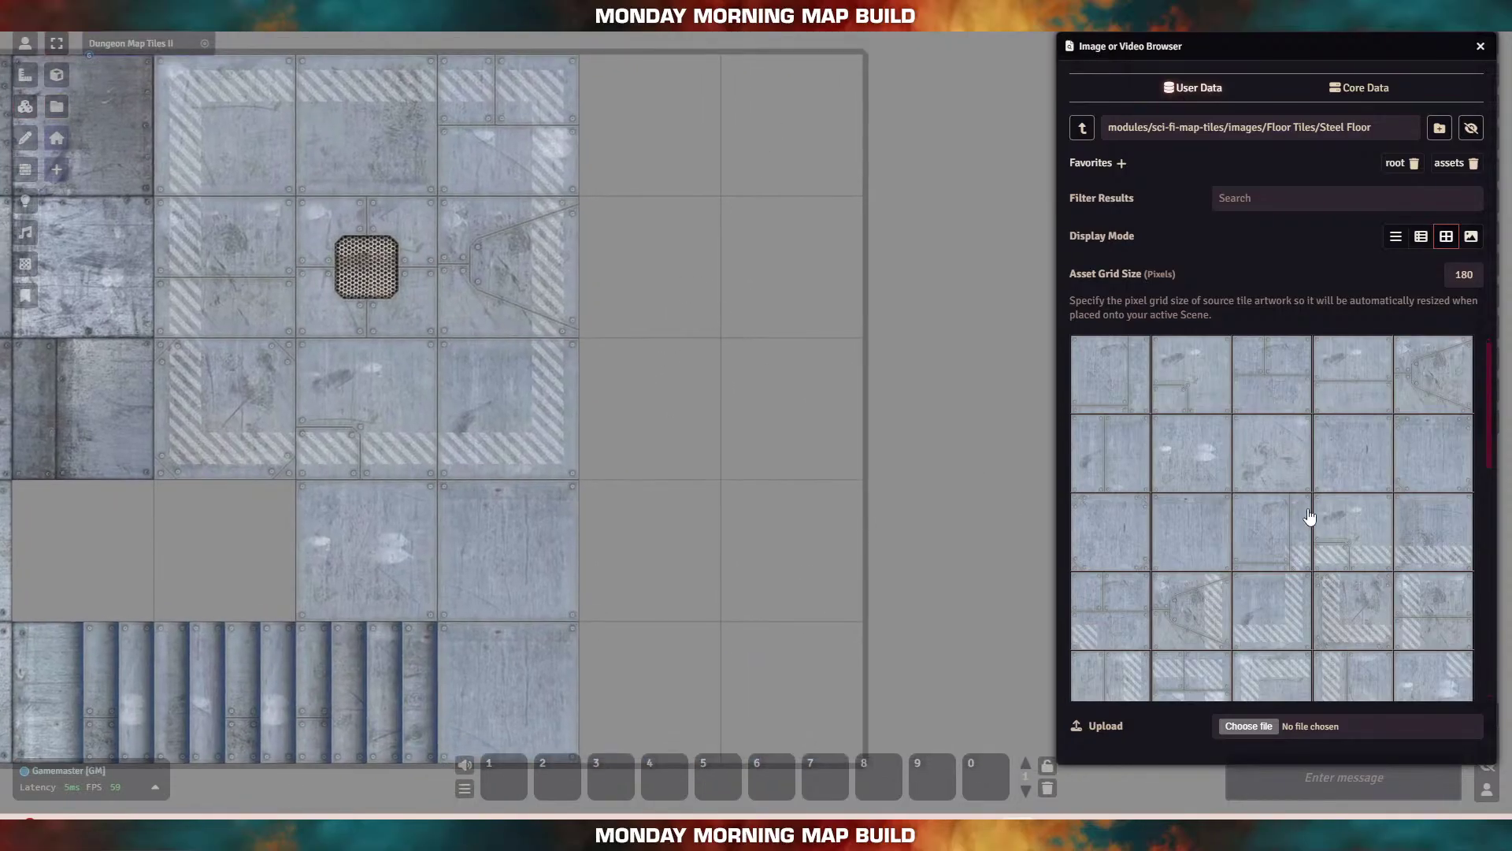
{"action": "scroll", "coordinate": [1310, 516], "scroll_direction": "down", "scroll_amount": 6}
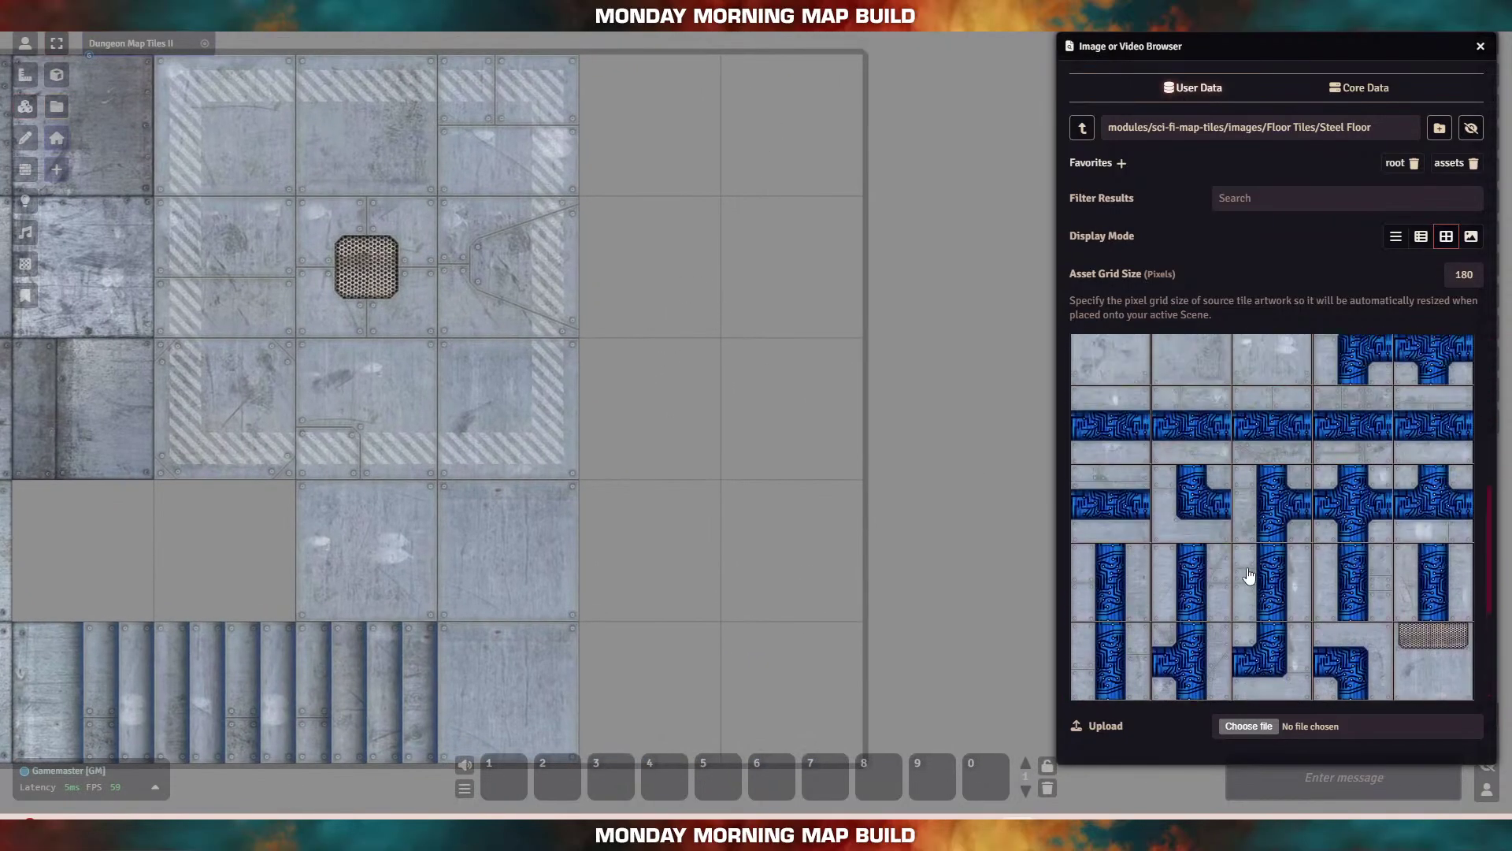
{"action": "scroll", "coordinate": [1248, 575], "scroll_direction": "down", "scroll_amount": 1}
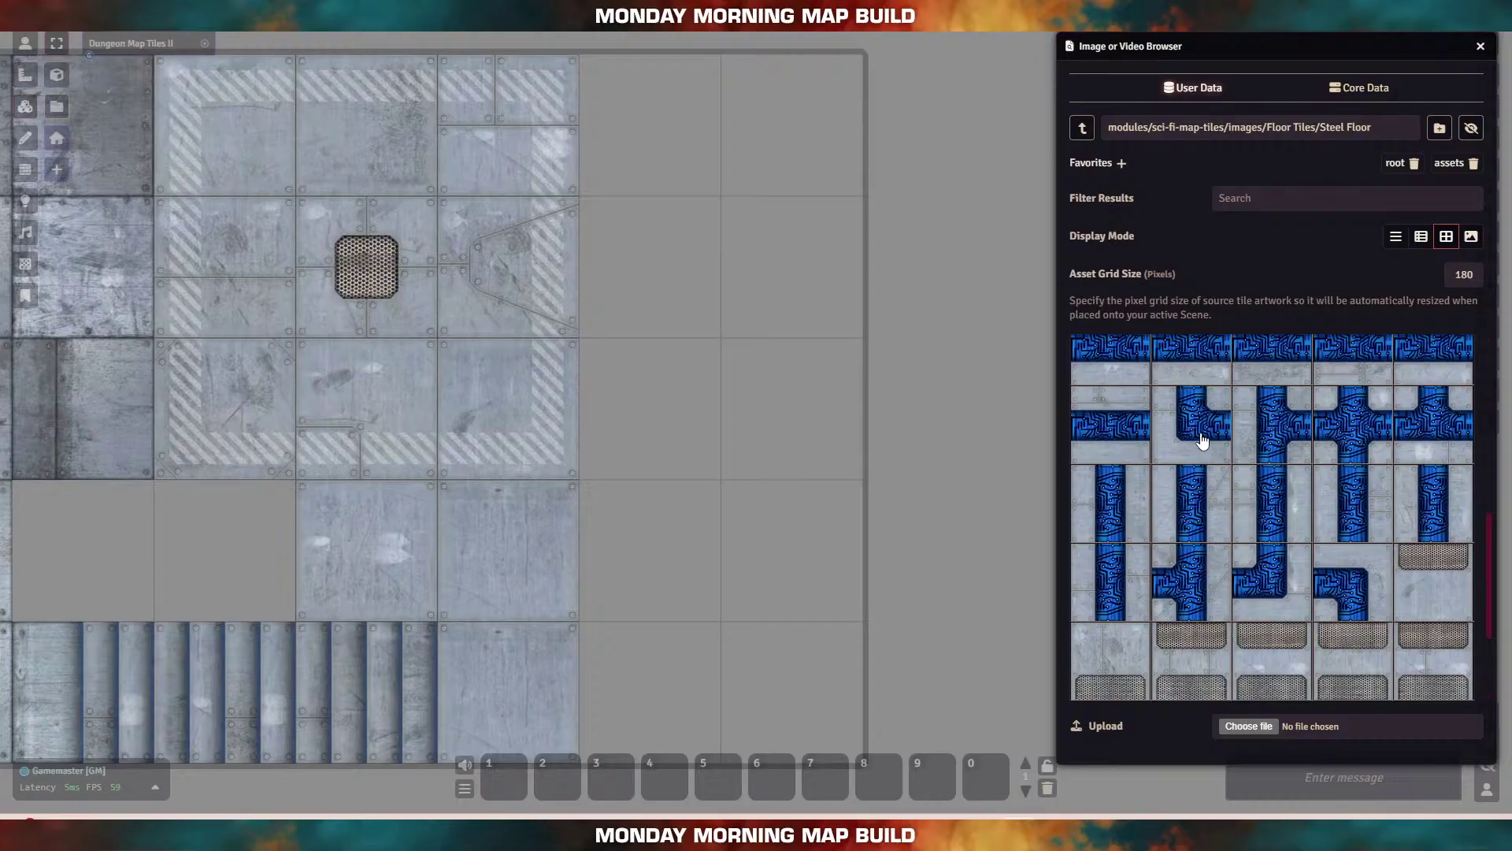
{"action": "left_click_drag", "start_coordinate": [1202, 428], "coordinate": [647, 694]}
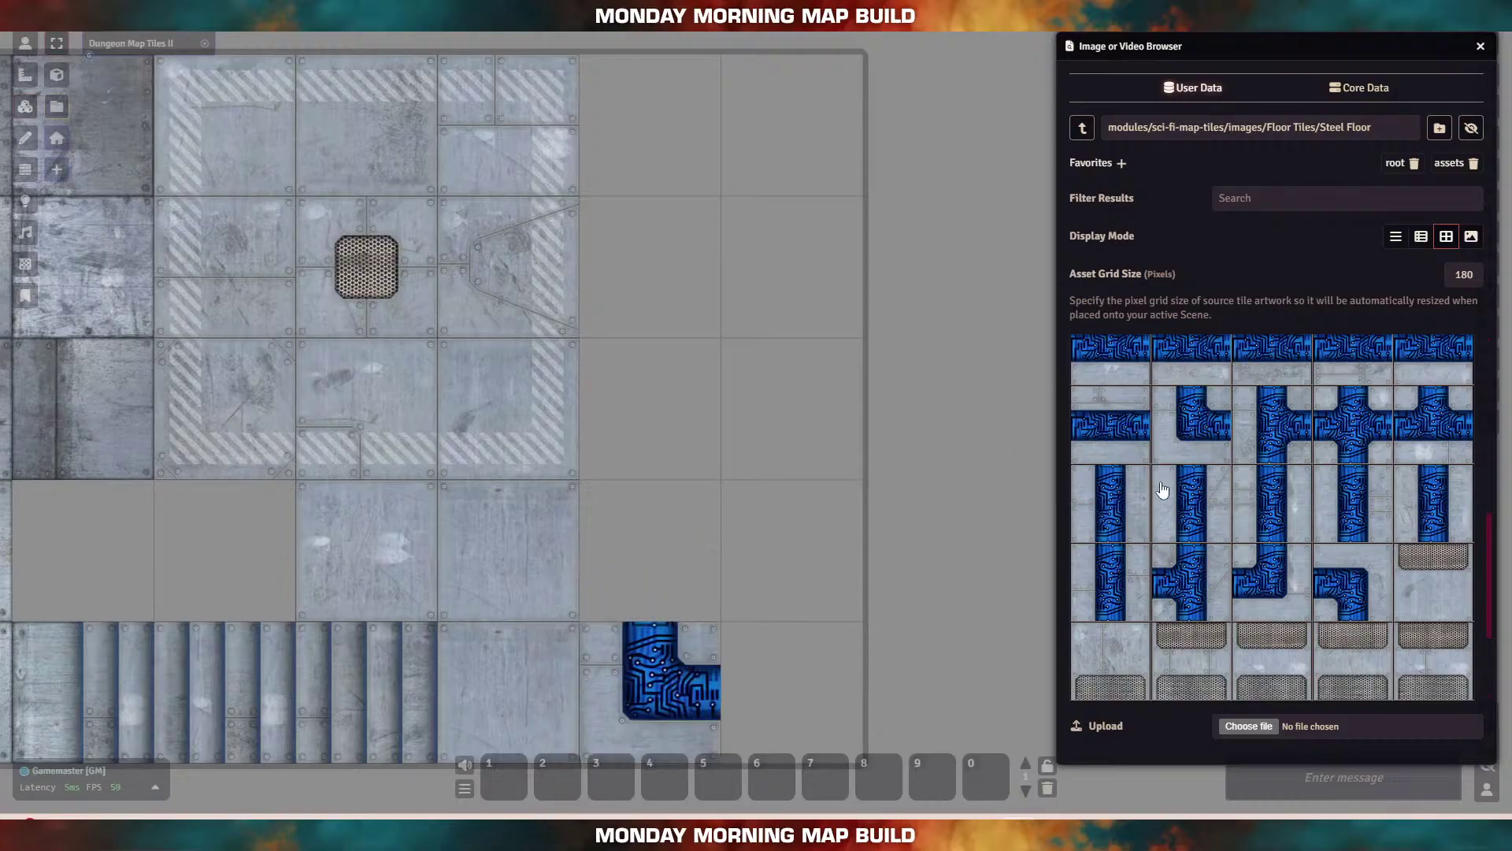
{"action": "scroll", "coordinate": [1339, 466], "scroll_direction": "down", "scroll_amount": 2}
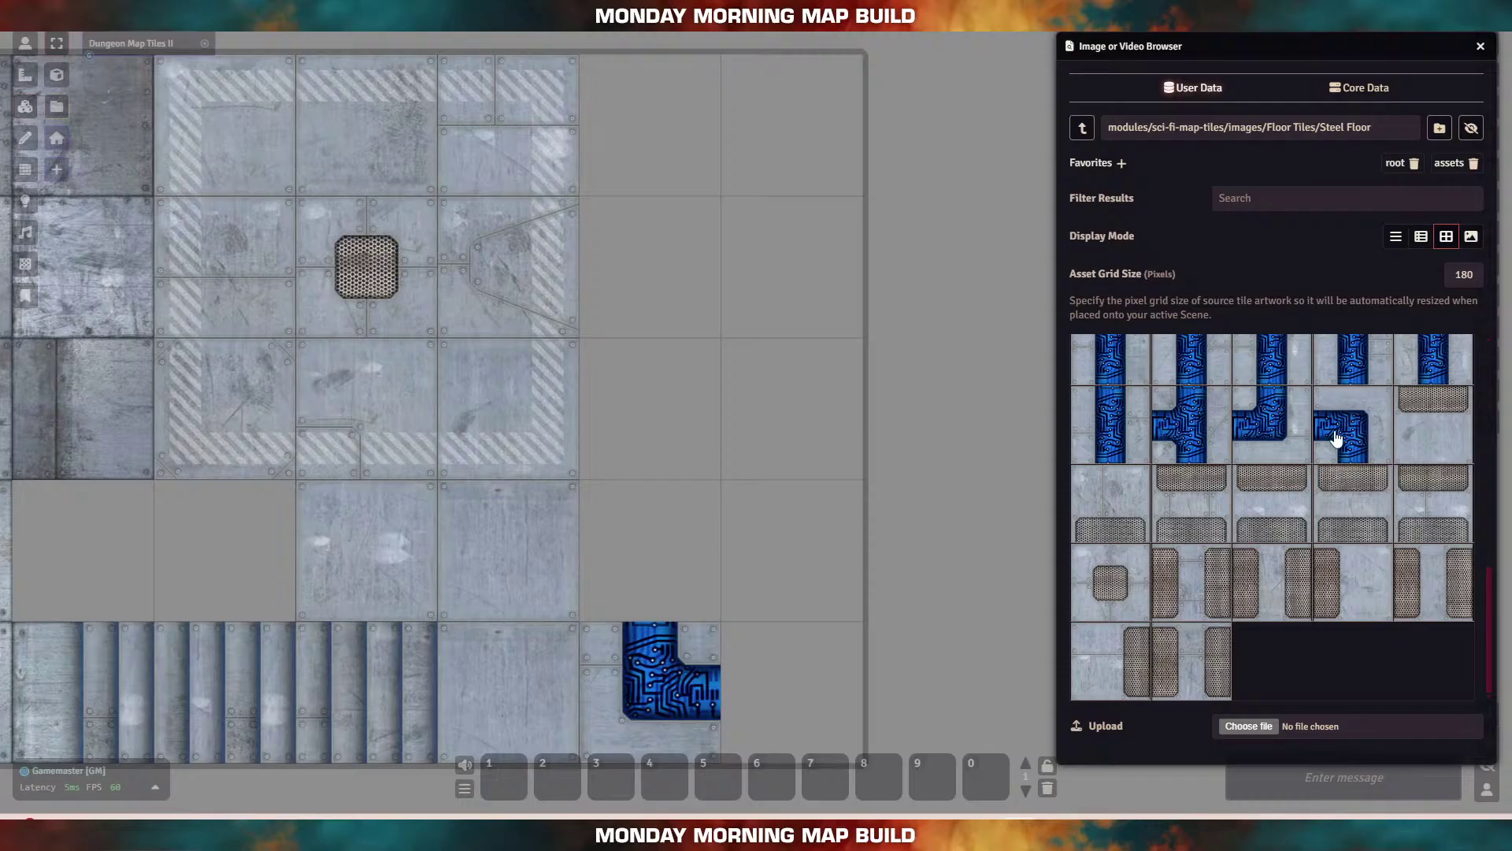
{"action": "left_click_drag", "start_coordinate": [1337, 439], "coordinate": [752, 150]}
{"action": "scroll", "coordinate": [1323, 496], "scroll_direction": "up", "scroll_amount": 2}
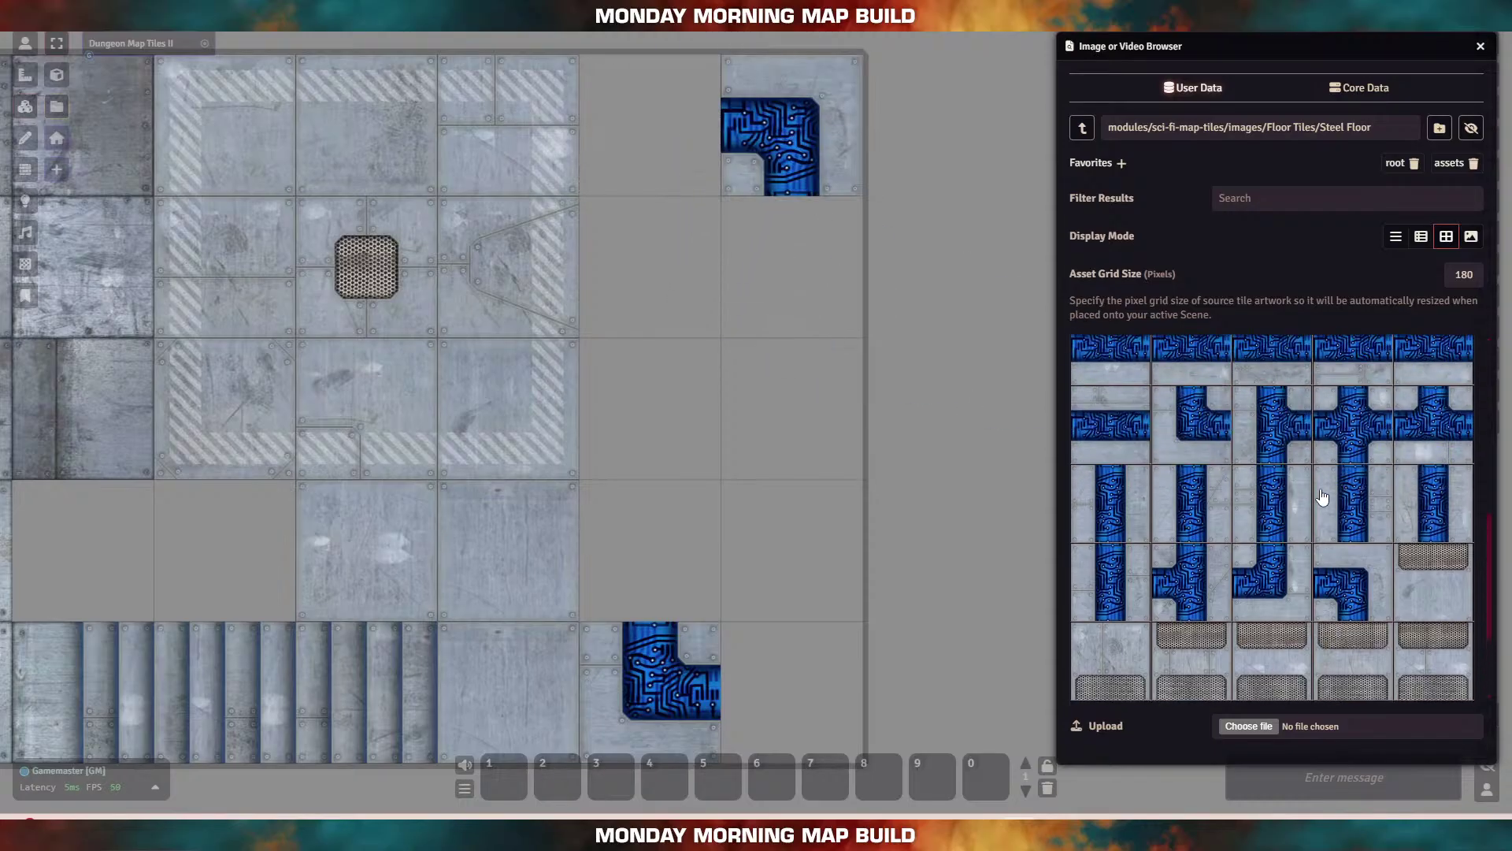
{"action": "scroll", "coordinate": [1322, 496], "scroll_direction": "up", "scroll_amount": 3}
{"action": "left_click_drag", "start_coordinate": [1340, 508], "coordinate": [645, 144]}
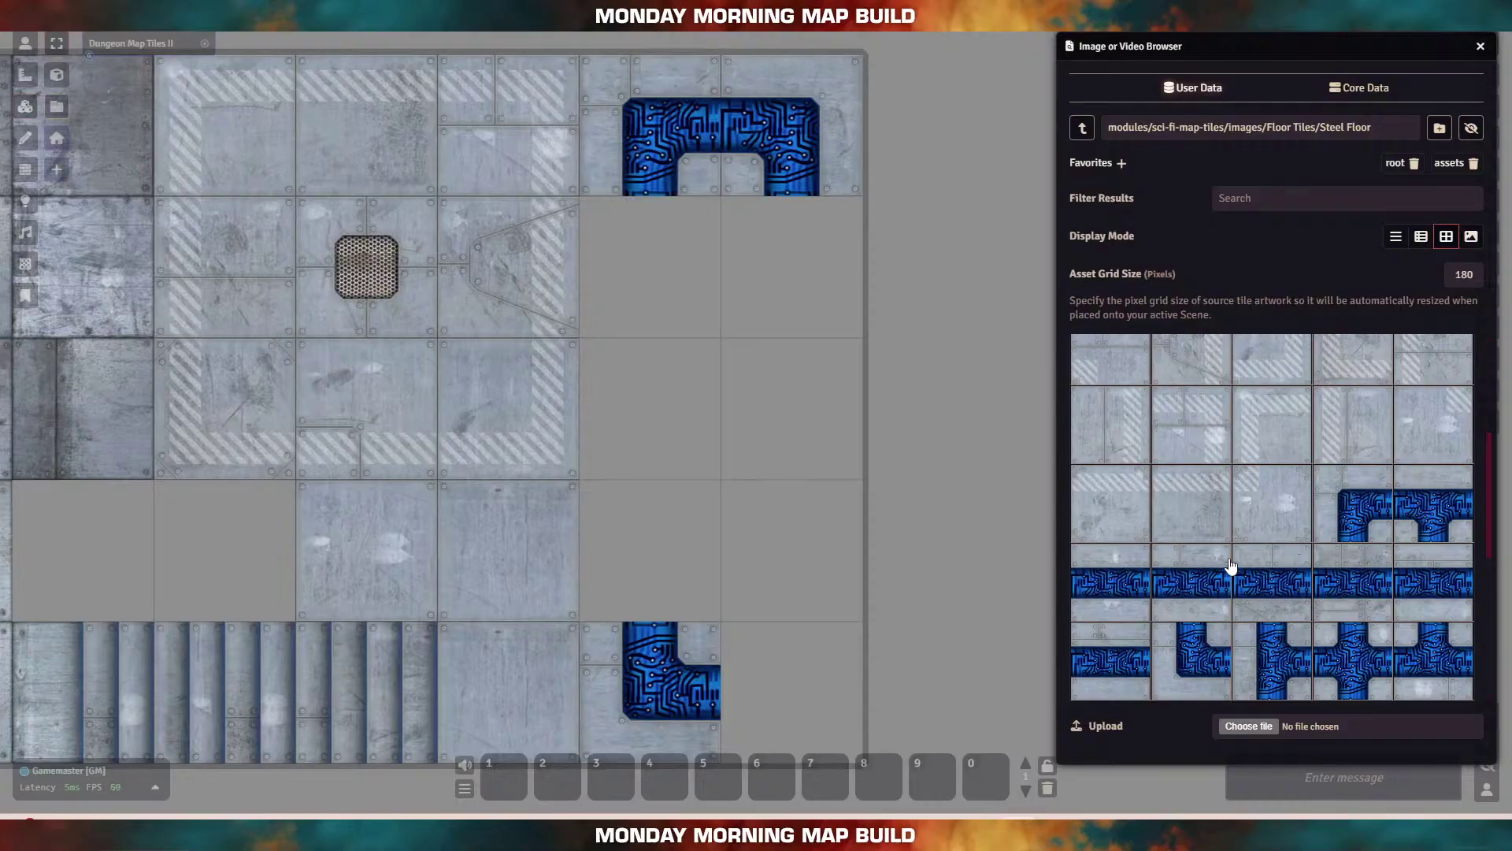
Step: Fill the circuit loop's right column with three straight vertical circuit tiles and a bottom-right corner tile
{"action": "scroll", "coordinate": [1231, 566], "scroll_direction": "down", "scroll_amount": 3}
{"action": "left_click_drag", "start_coordinate": [1117, 509], "coordinate": [776, 248]}
{"action": "left_click_drag", "start_coordinate": [1280, 518], "coordinate": [794, 408]}
{"action": "left_click_drag", "start_coordinate": [1432, 505], "coordinate": [791, 550]}
{"action": "left_click_drag", "start_coordinate": [1292, 586], "coordinate": [780, 705]}
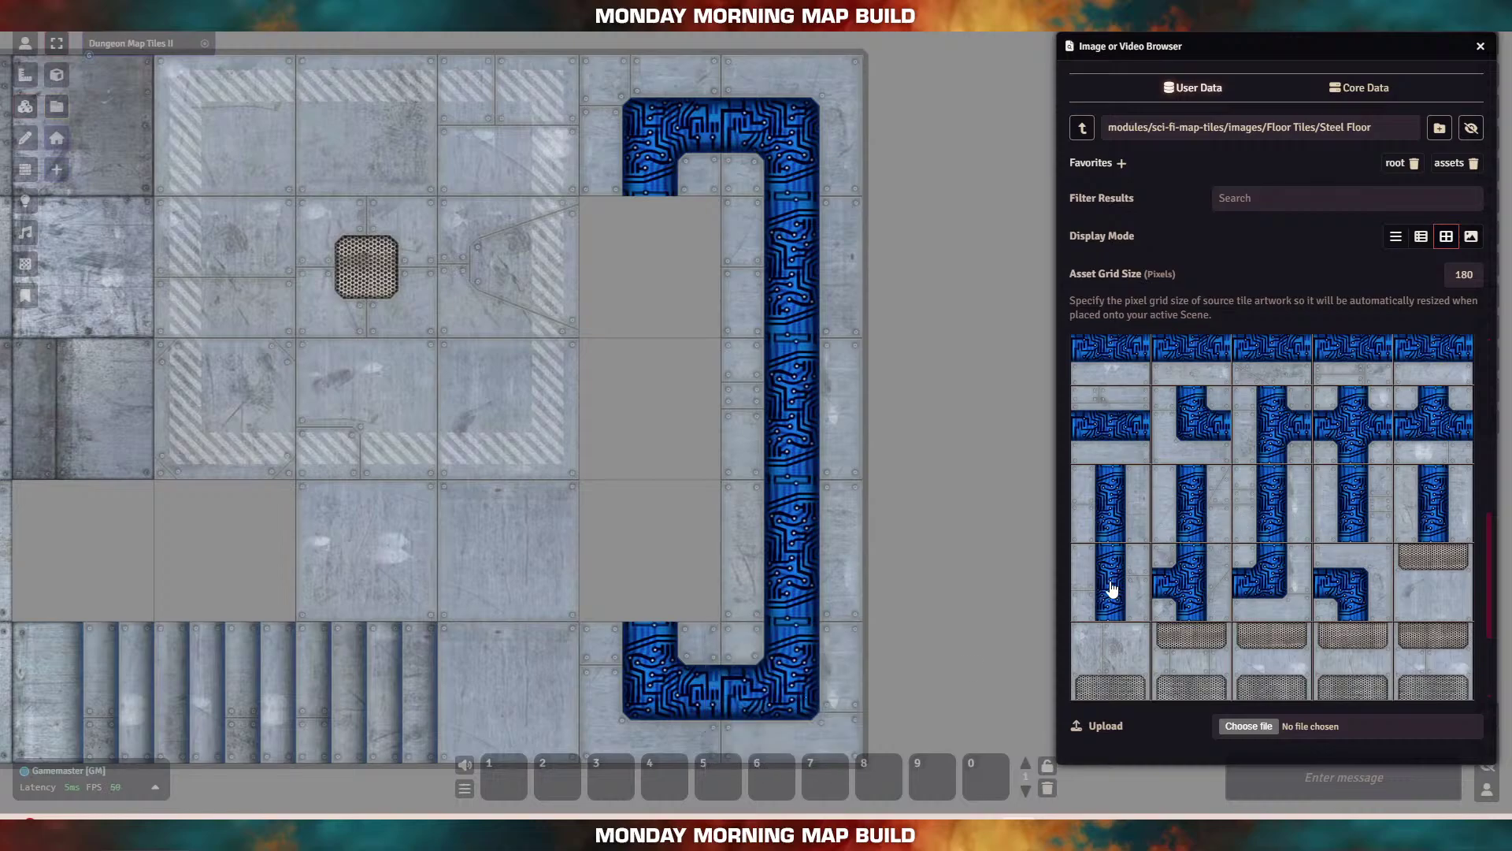
Step: Close the circuit loop's left column with three straight vertical circuit tiles, aligning the misplaced lower one to the grid
{"action": "left_click_drag", "start_coordinate": [1113, 589], "coordinate": [693, 551]}
{"action": "left_click_drag", "start_coordinate": [1180, 501], "coordinate": [673, 402]}
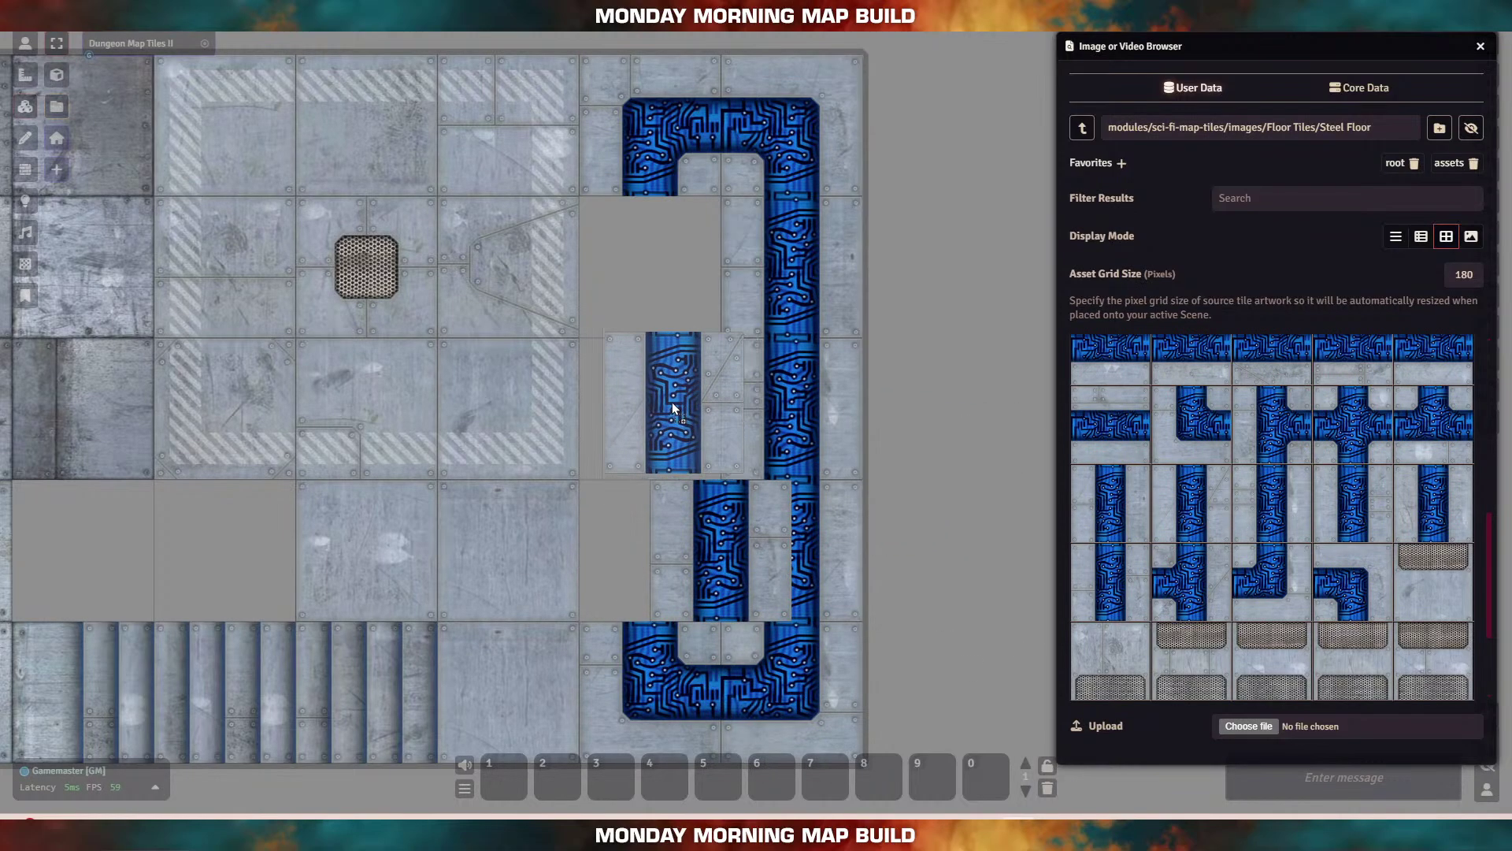
{"action": "left_click_drag", "start_coordinate": [1336, 489], "coordinate": [665, 277]}
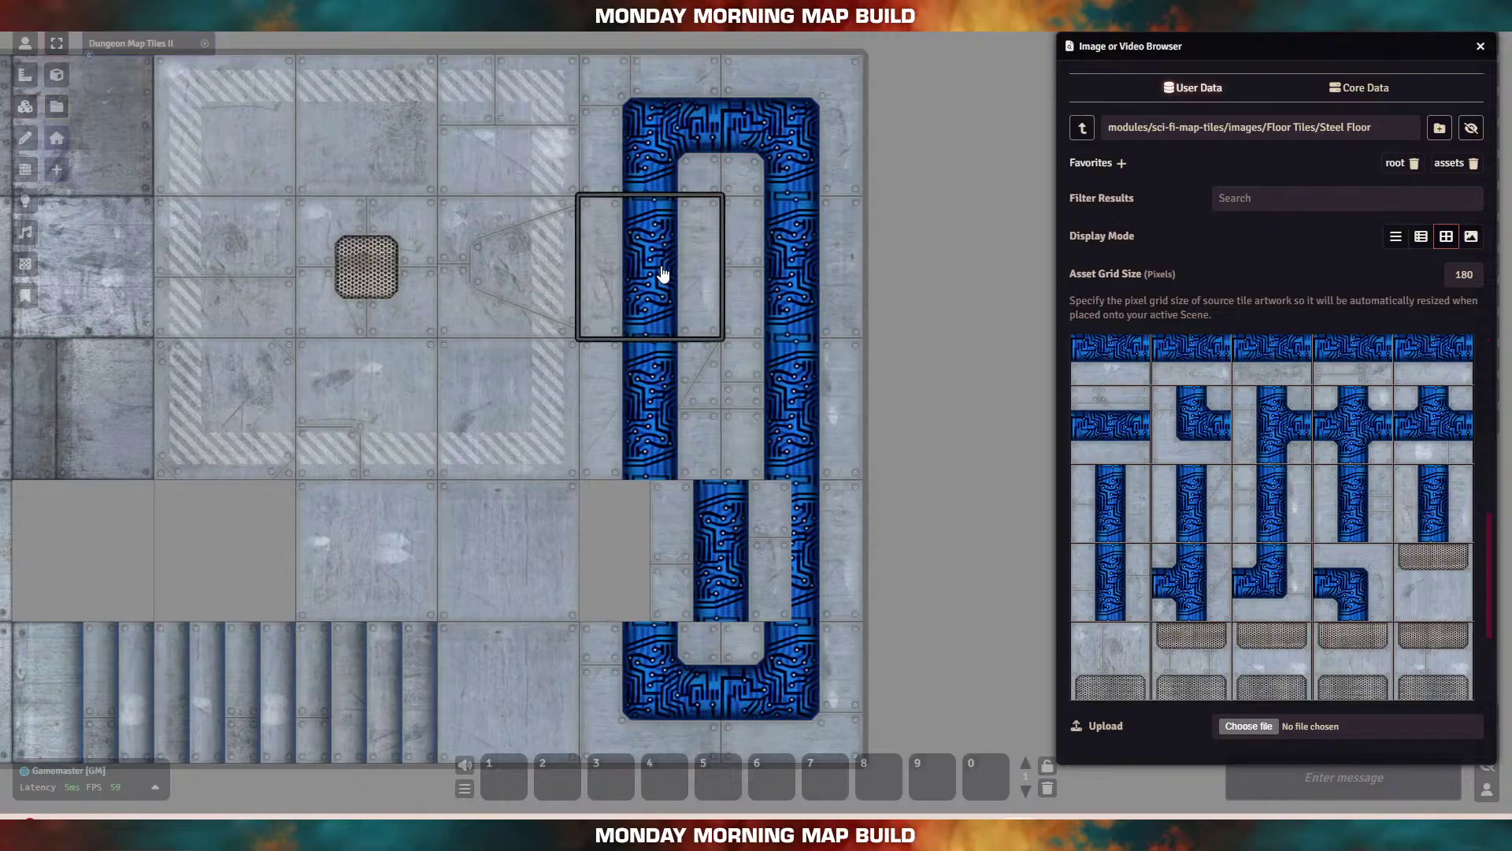
{"action": "left_click_drag", "start_coordinate": [699, 551], "coordinate": [662, 543]}
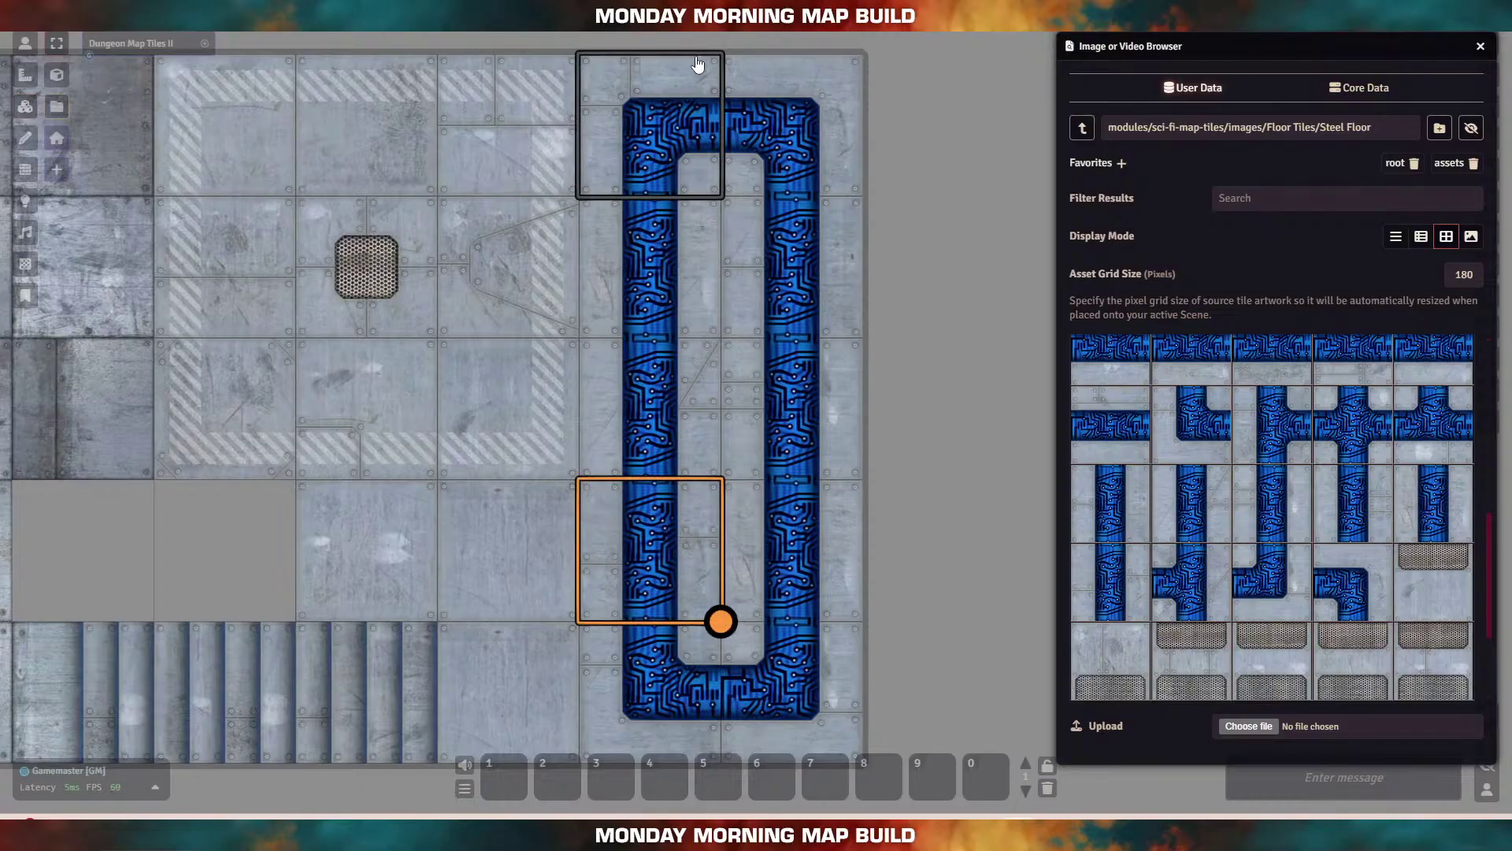
Step: Open the Wall Overlay Map Tiles folder of the sci-fi-map-tiles images and look through its wall pieces
{"action": "left_click", "coordinate": [1082, 128]}
{"action": "left_click", "coordinate": [1083, 129]}
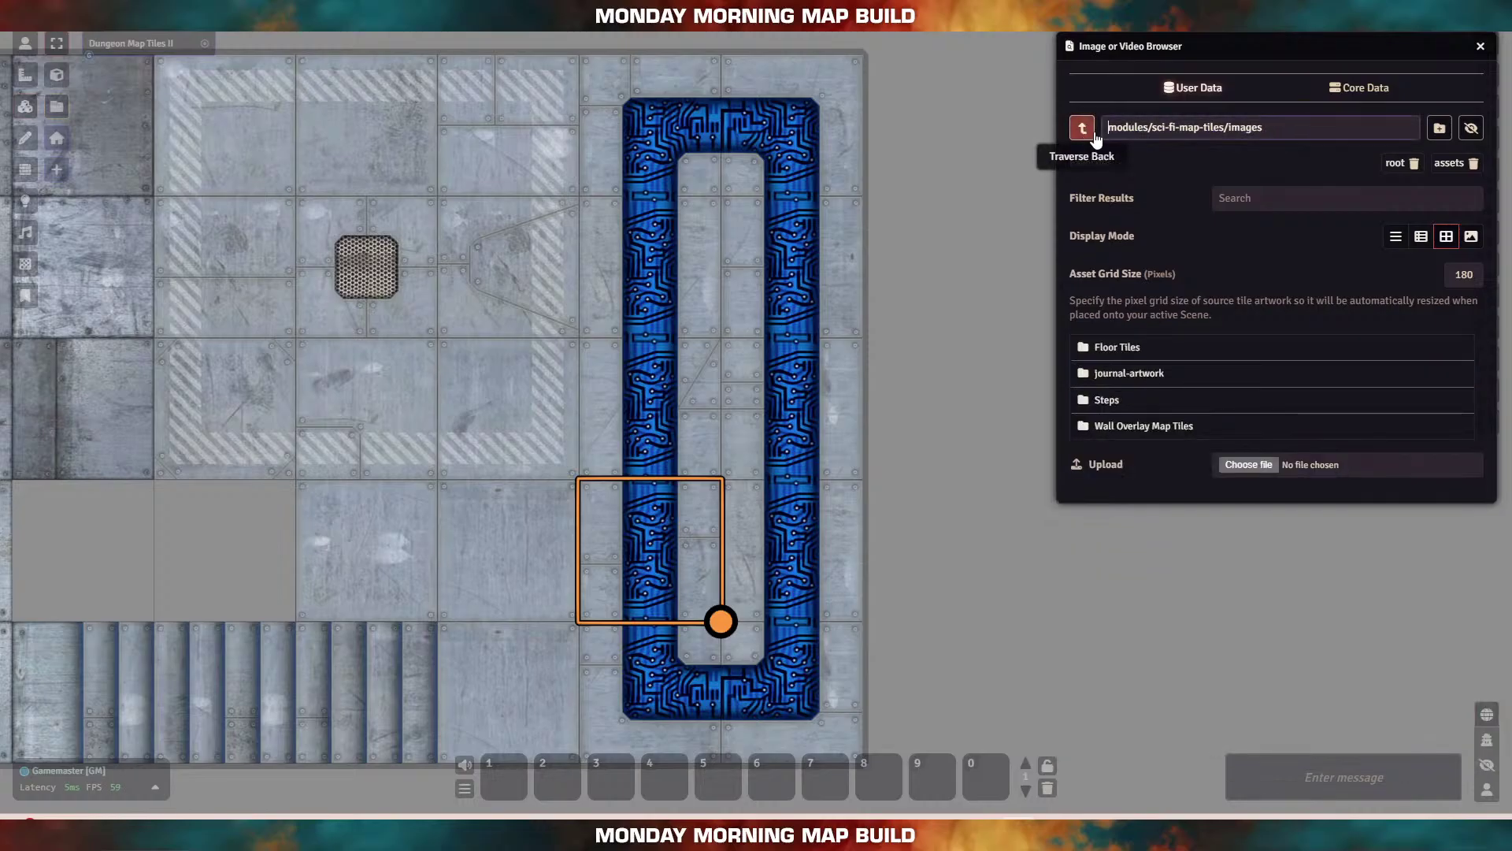
{"action": "left_click", "coordinate": [1116, 430]}
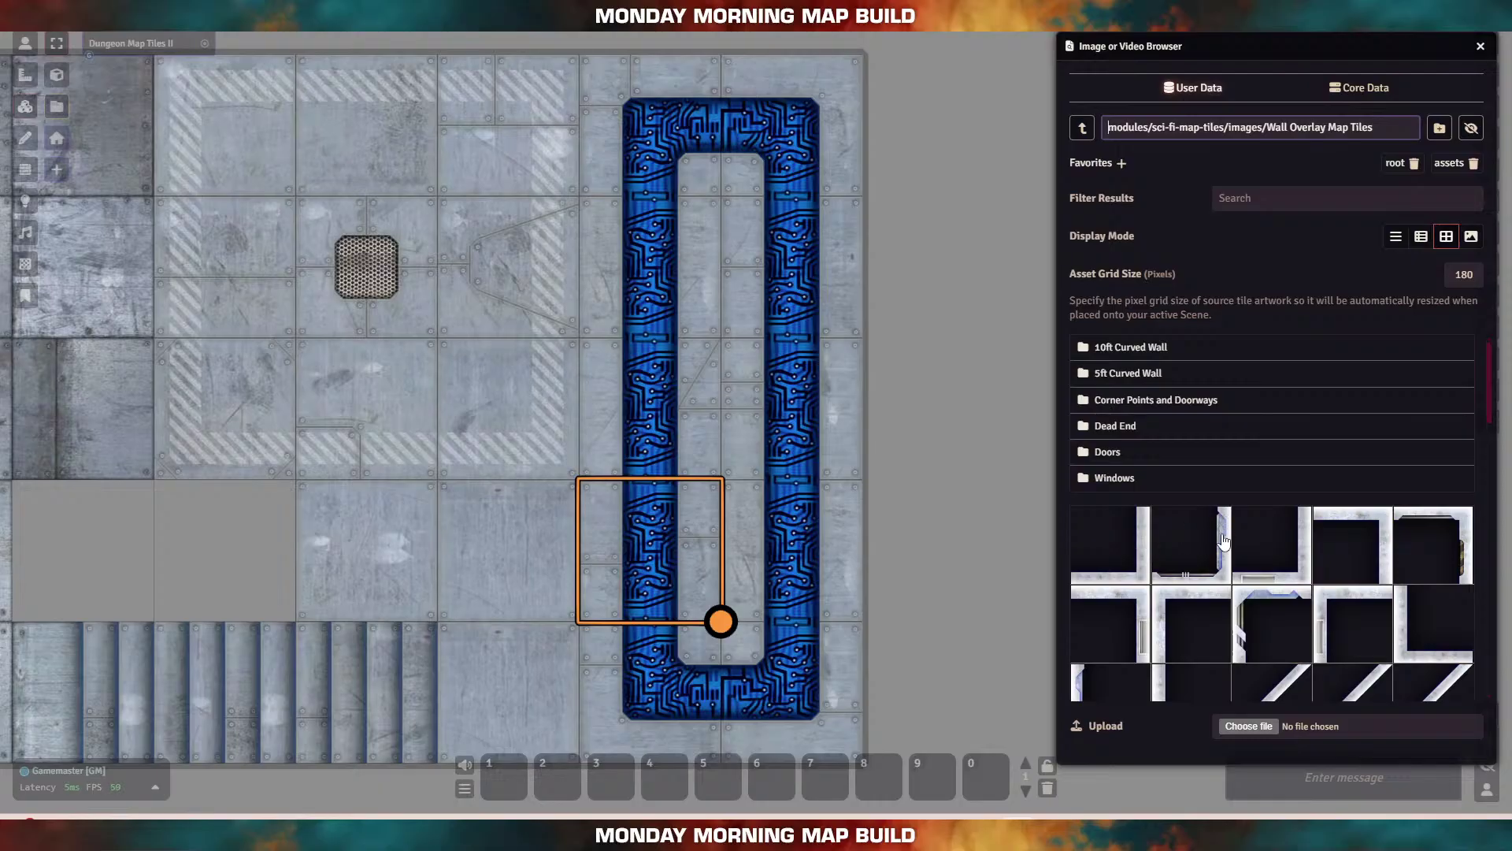
{"action": "scroll", "coordinate": [1224, 541], "scroll_direction": "down", "scroll_amount": 10}
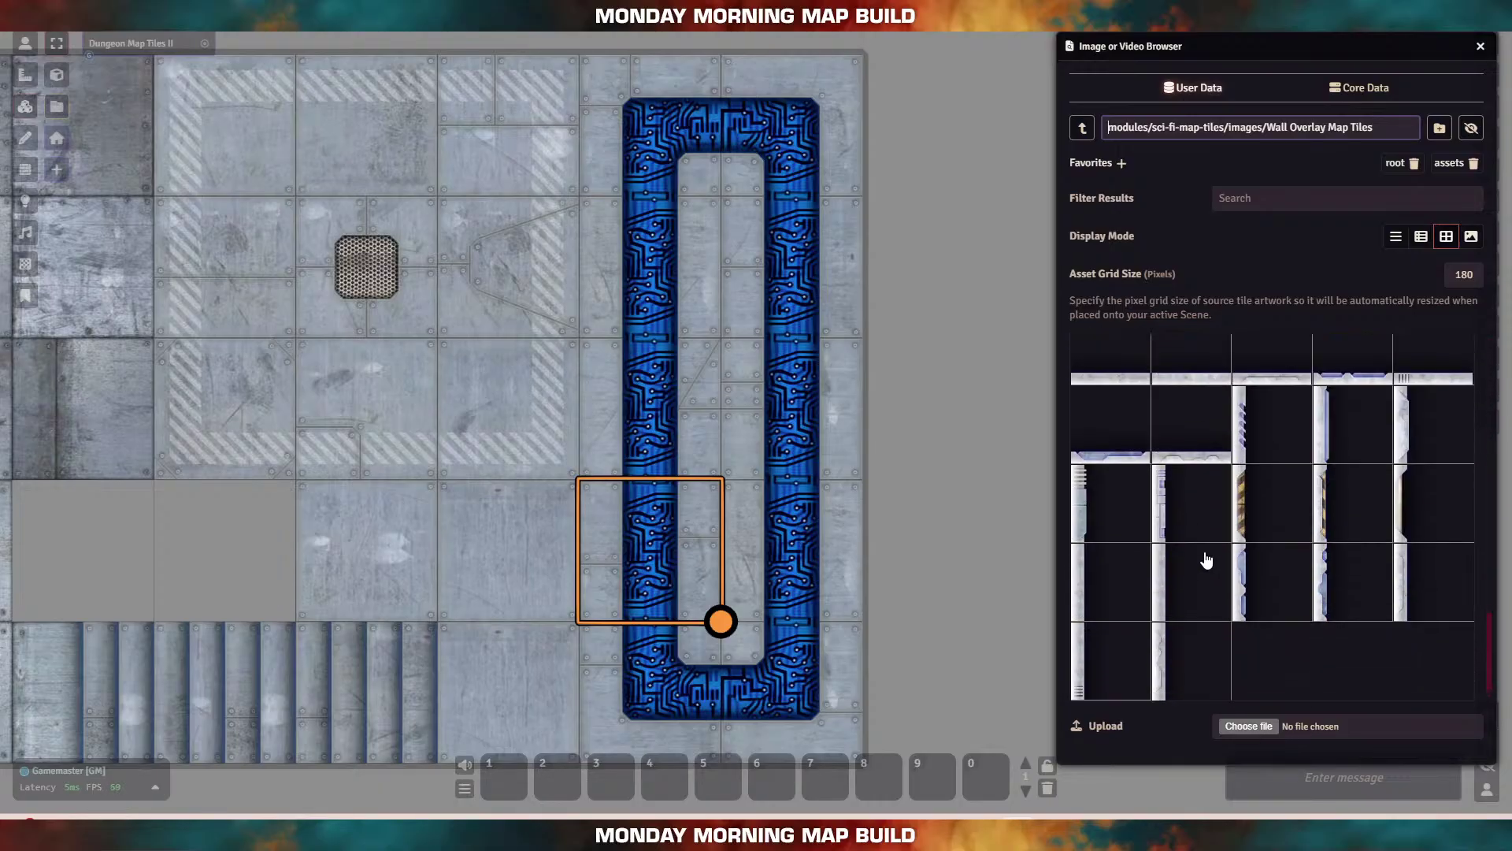
{"action": "scroll", "coordinate": [1206, 560], "scroll_direction": "up", "scroll_amount": 10}
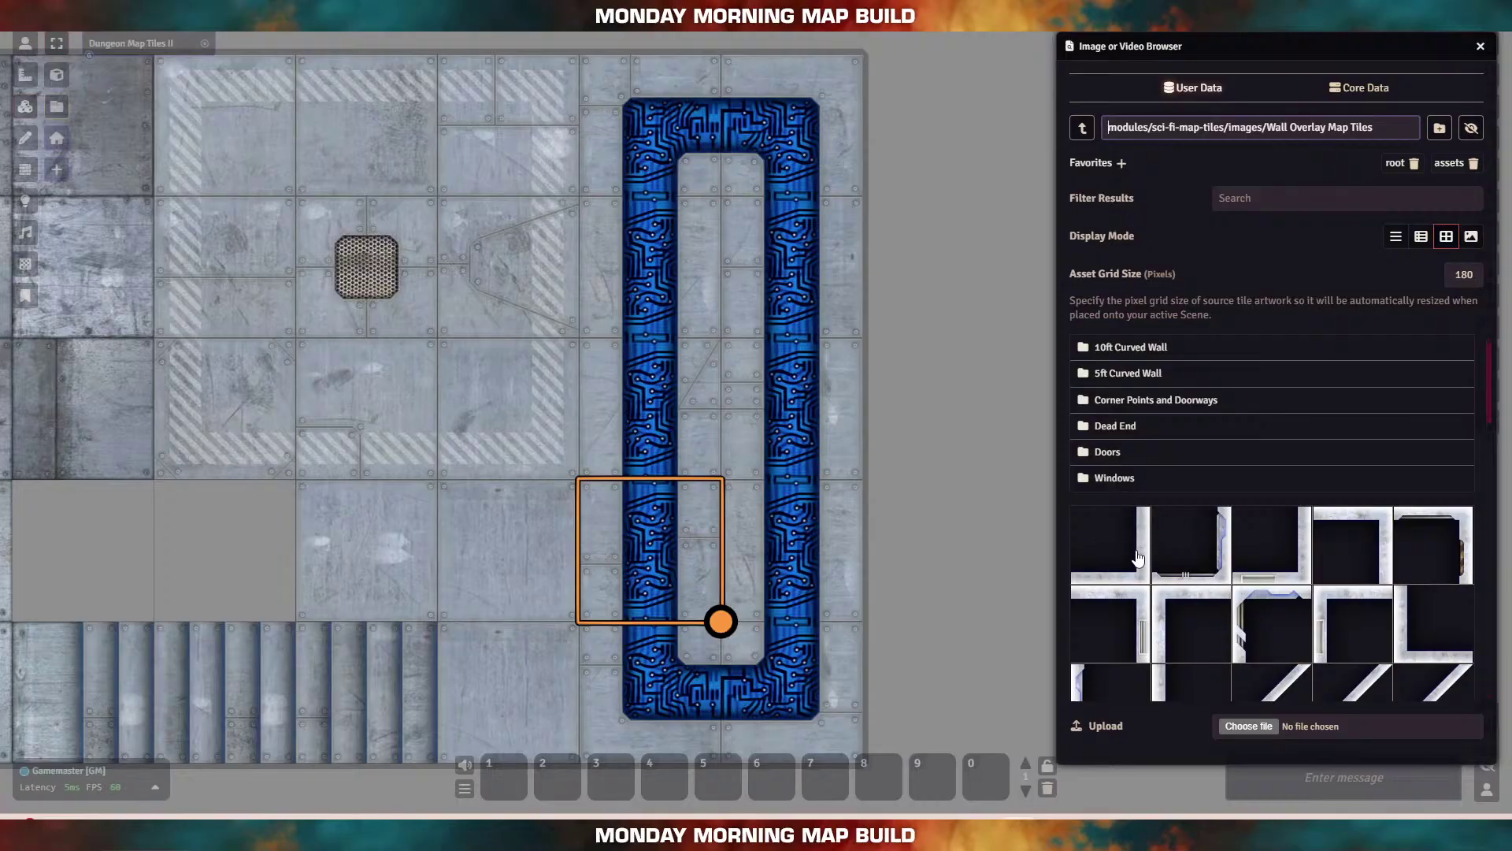
Step: Overlay wall corner tiles on the circuit room's bottom-right, top-right and top-left corners
{"action": "left_click_drag", "start_coordinate": [1138, 558], "coordinate": [783, 692]}
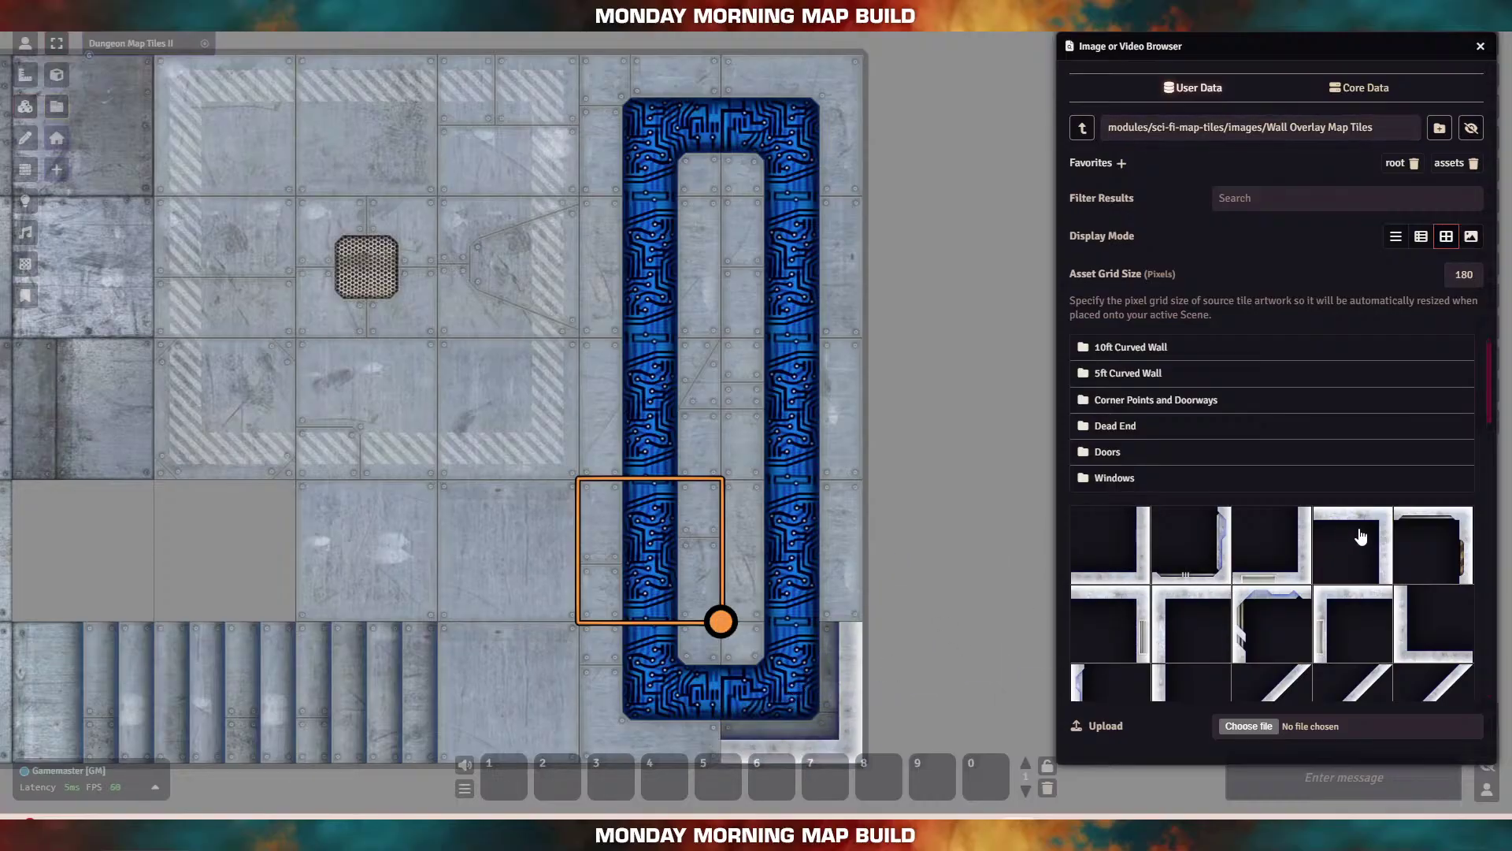
{"action": "left_click_drag", "start_coordinate": [1362, 536], "coordinate": [791, 130]}
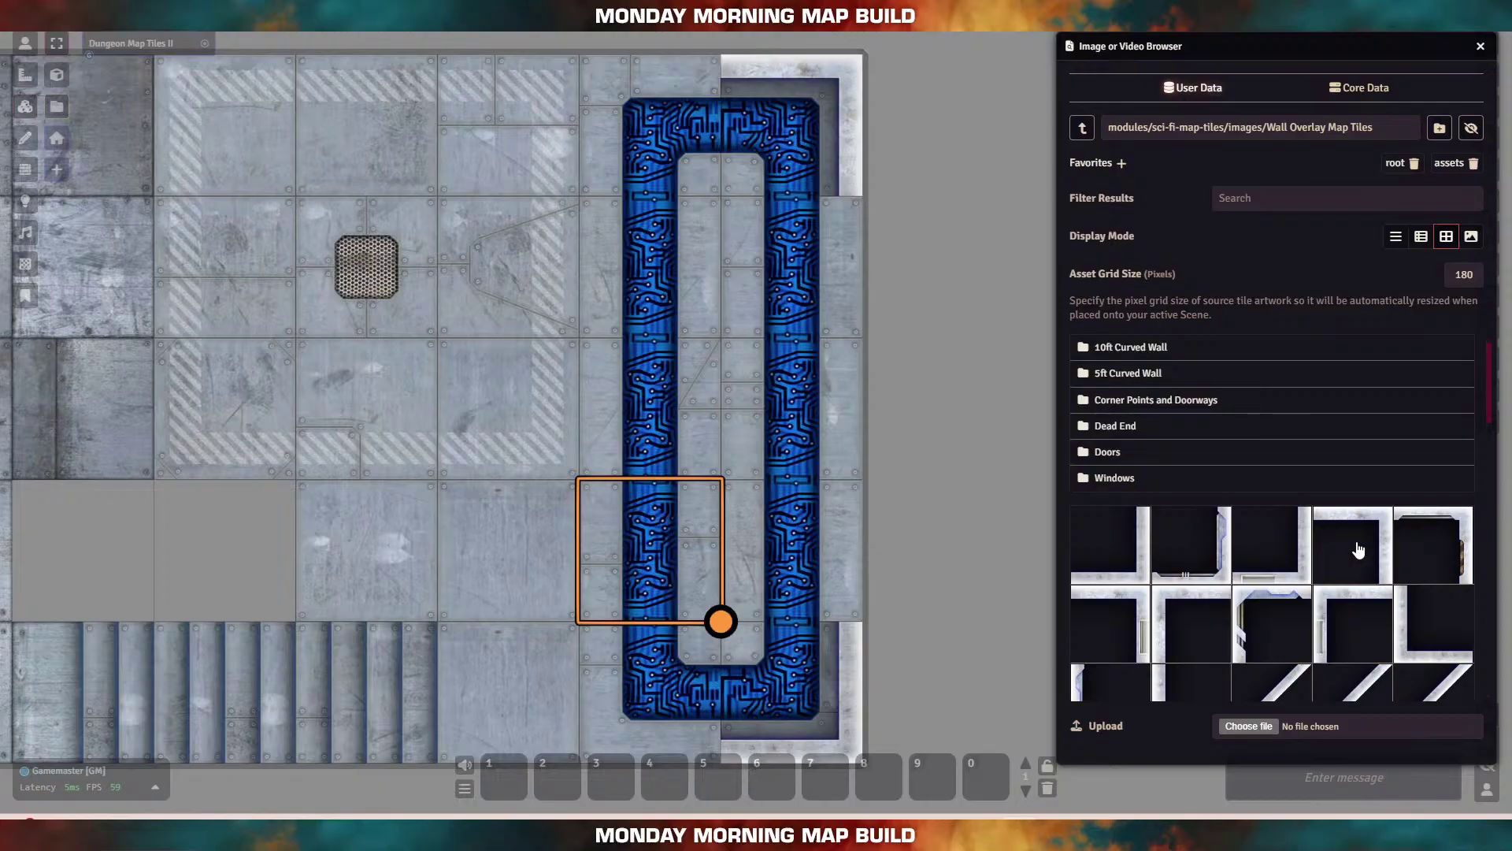
{"action": "left_click_drag", "start_coordinate": [1344, 624], "coordinate": [649, 126]}
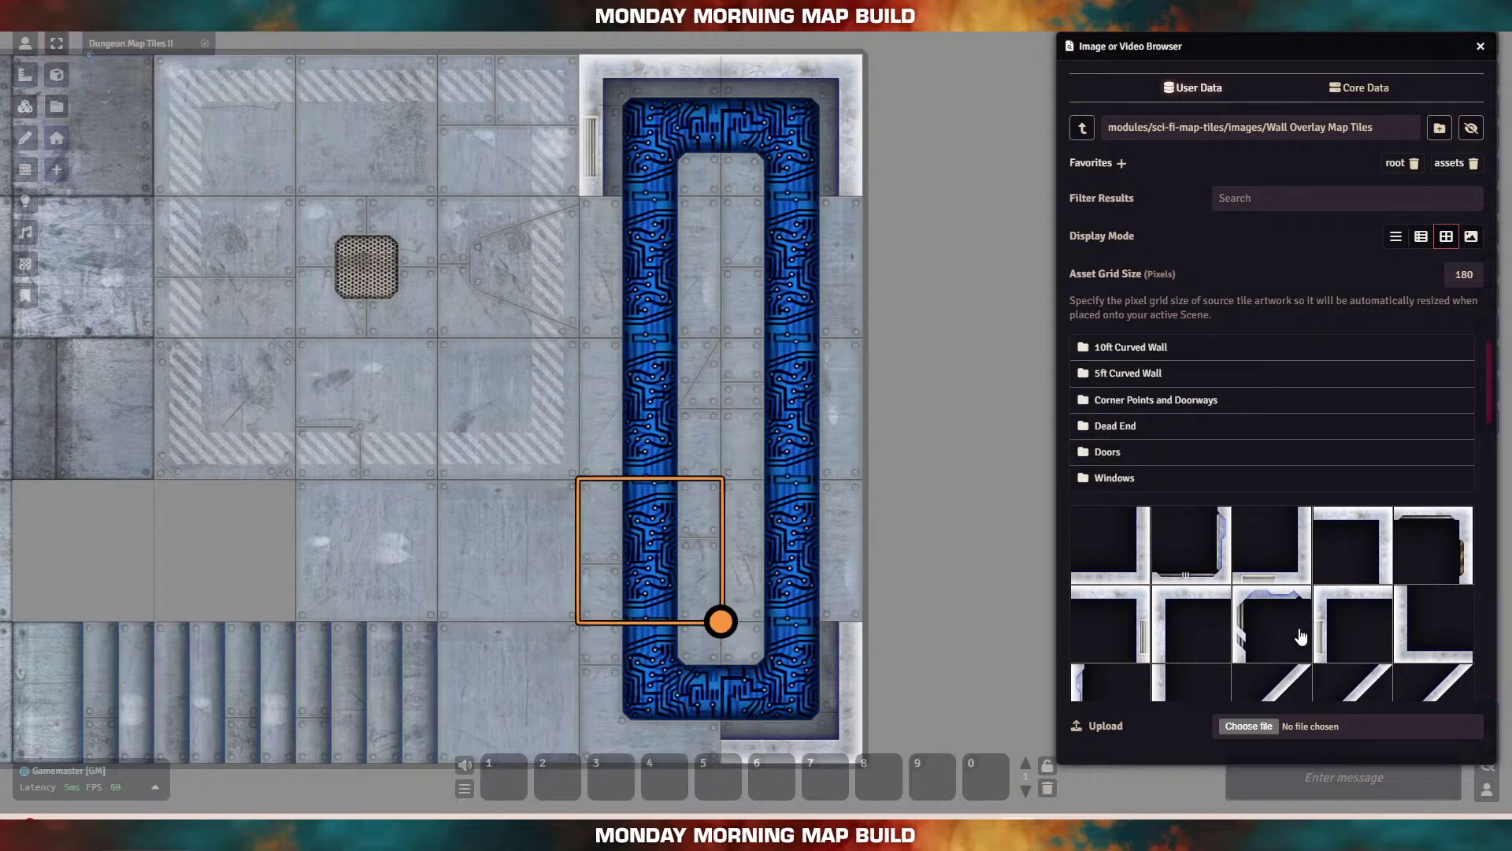
Step: Overlay three straight left-side wall tiles below the circuit room's top-left wall corner
{"action": "scroll", "coordinate": [1301, 636], "scroll_direction": "down", "scroll_amount": 5}
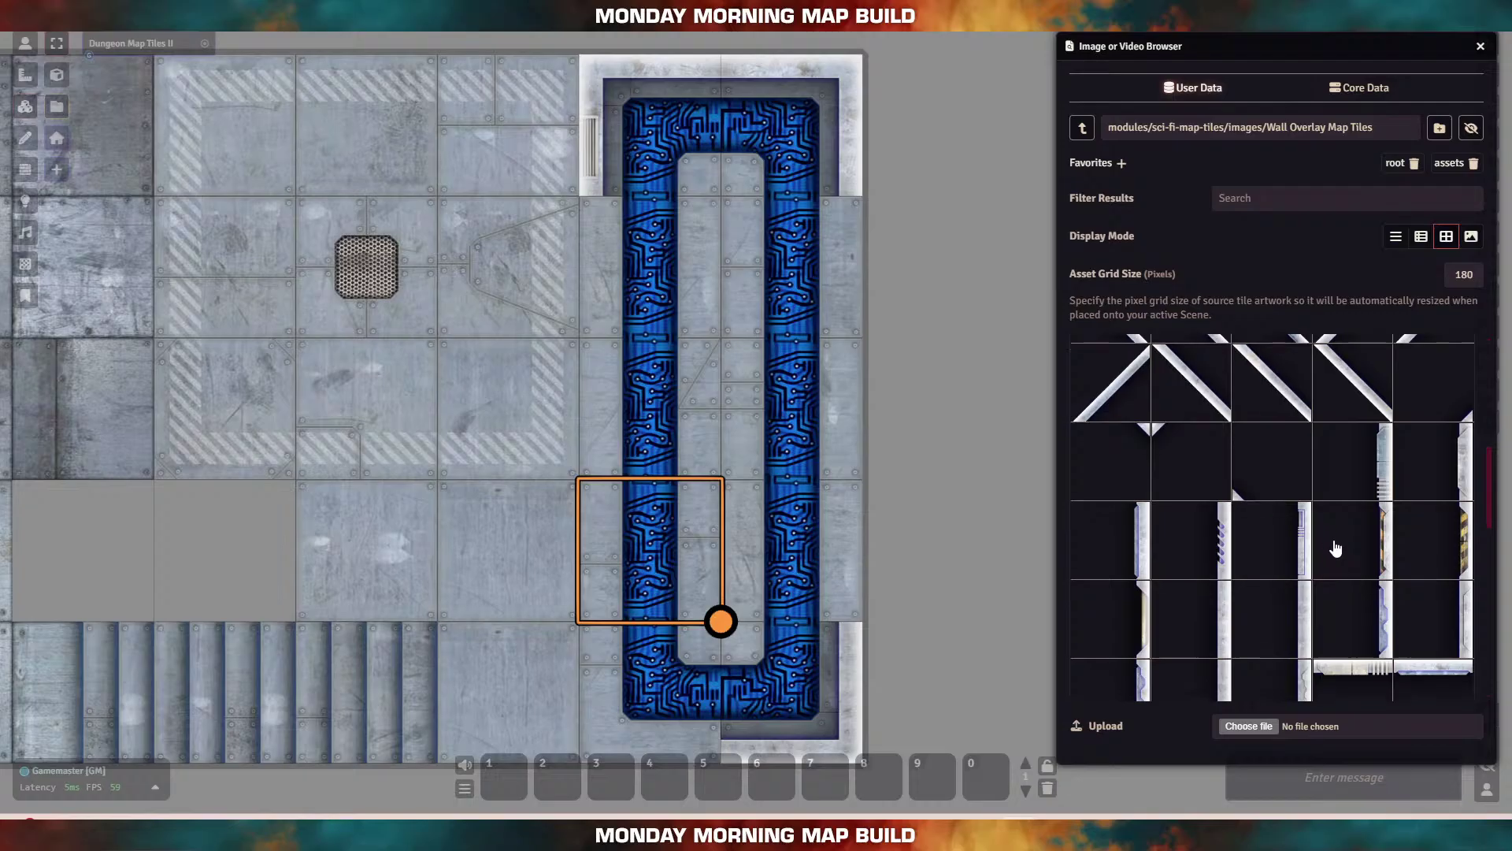
{"action": "scroll", "coordinate": [1332, 551], "scroll_direction": "down", "scroll_amount": 5}
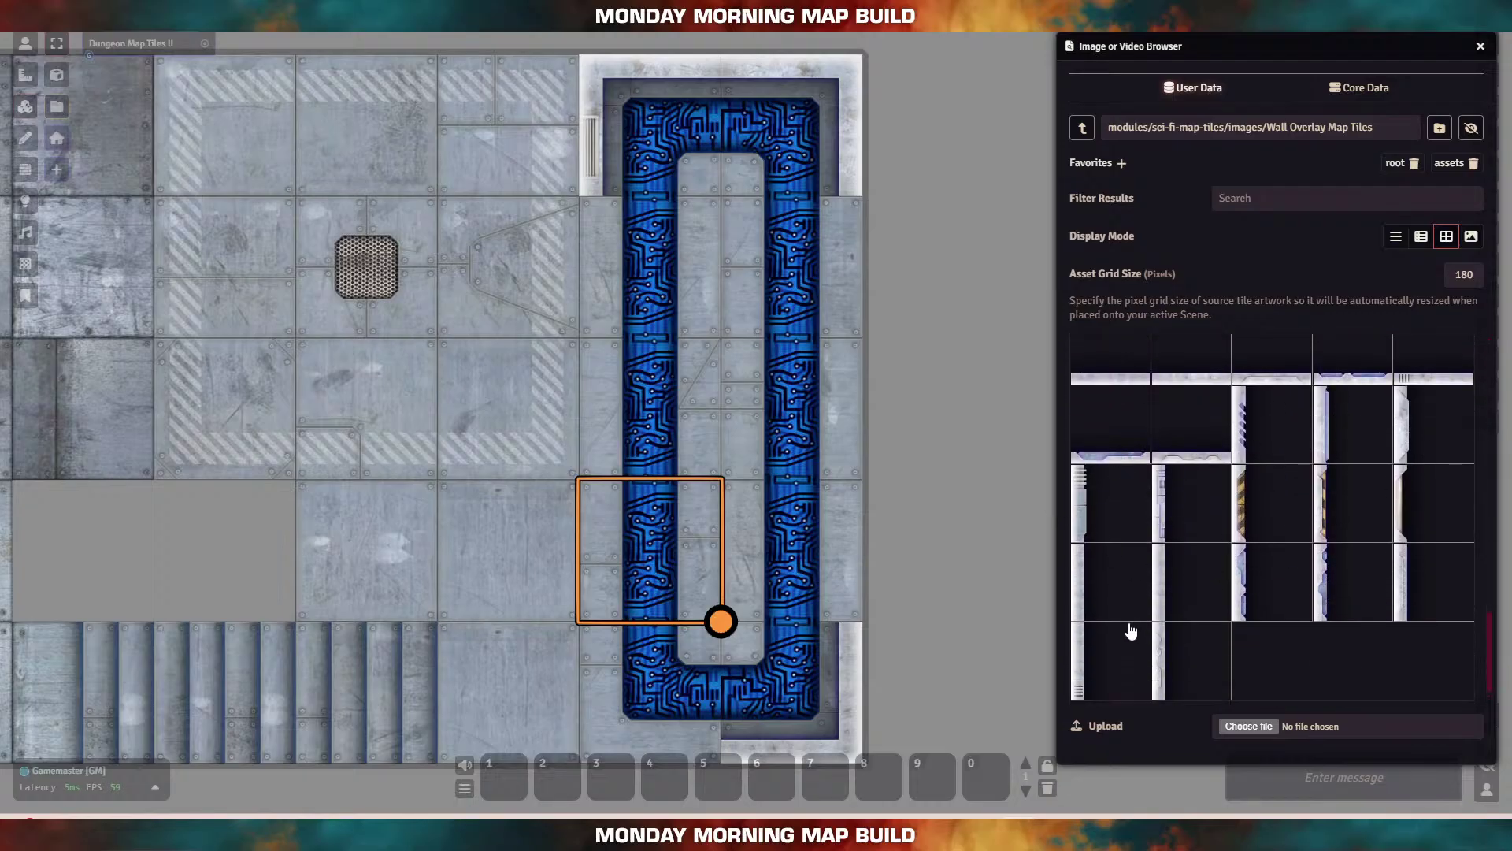
{"action": "left_click_drag", "start_coordinate": [1180, 662], "coordinate": [630, 268]}
{"action": "left_click_drag", "start_coordinate": [1088, 666], "coordinate": [630, 409]}
{"action": "left_click_drag", "start_coordinate": [1194, 582], "coordinate": [630, 551]}
Step: Overlay three straight right-side wall tiles between the circuit room's two right-hand wall corners
{"action": "scroll", "coordinate": [1274, 483], "scroll_direction": "up", "scroll_amount": 5}
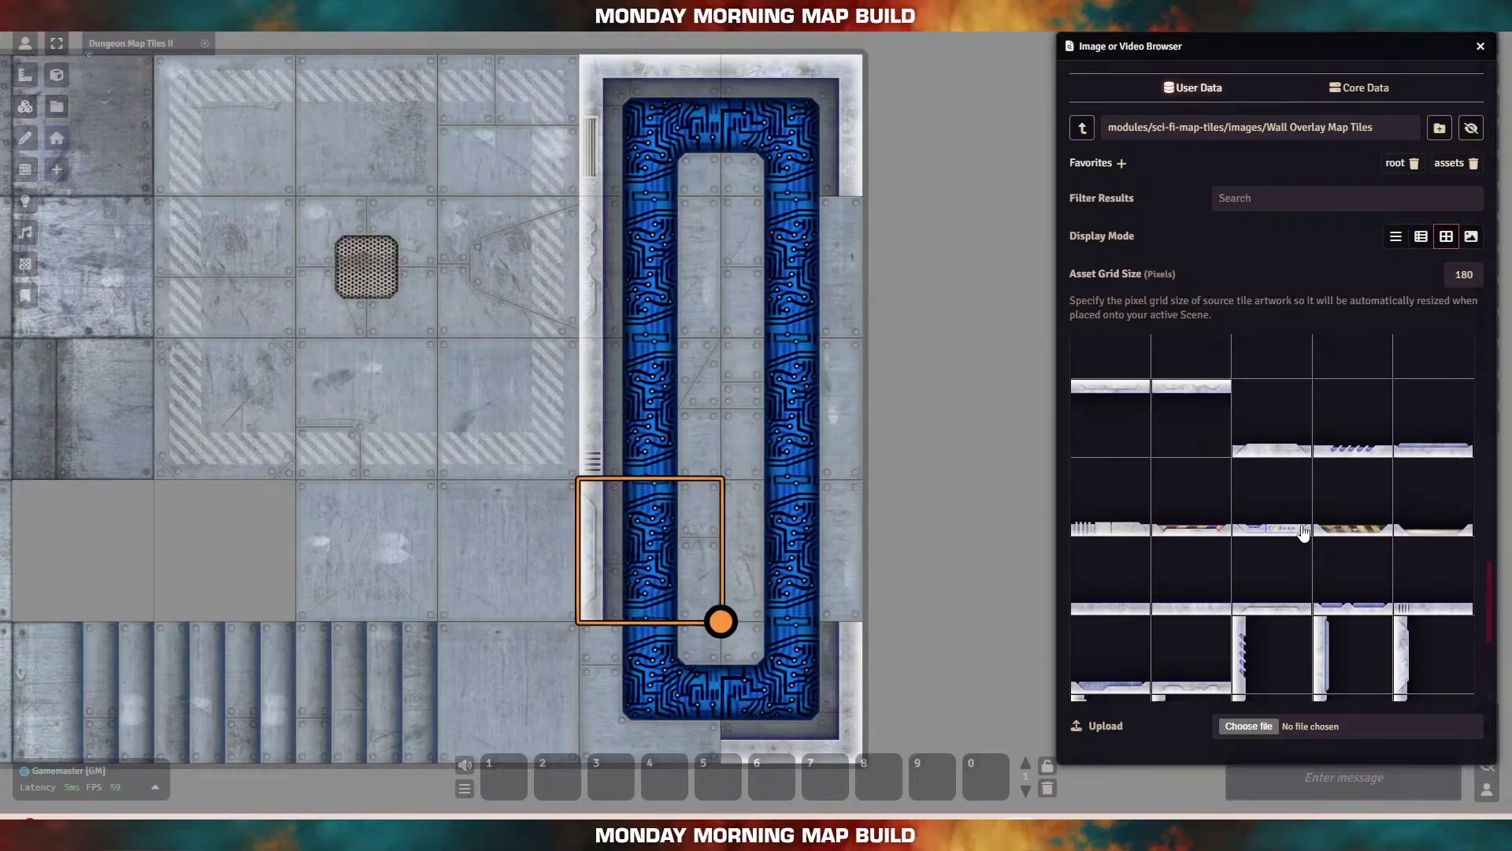
{"action": "left_click_drag", "start_coordinate": [1285, 587], "coordinate": [774, 280]}
{"action": "left_click_drag", "start_coordinate": [1213, 576], "coordinate": [819, 416]}
{"action": "left_click_drag", "start_coordinate": [1119, 586], "coordinate": [793, 557]}
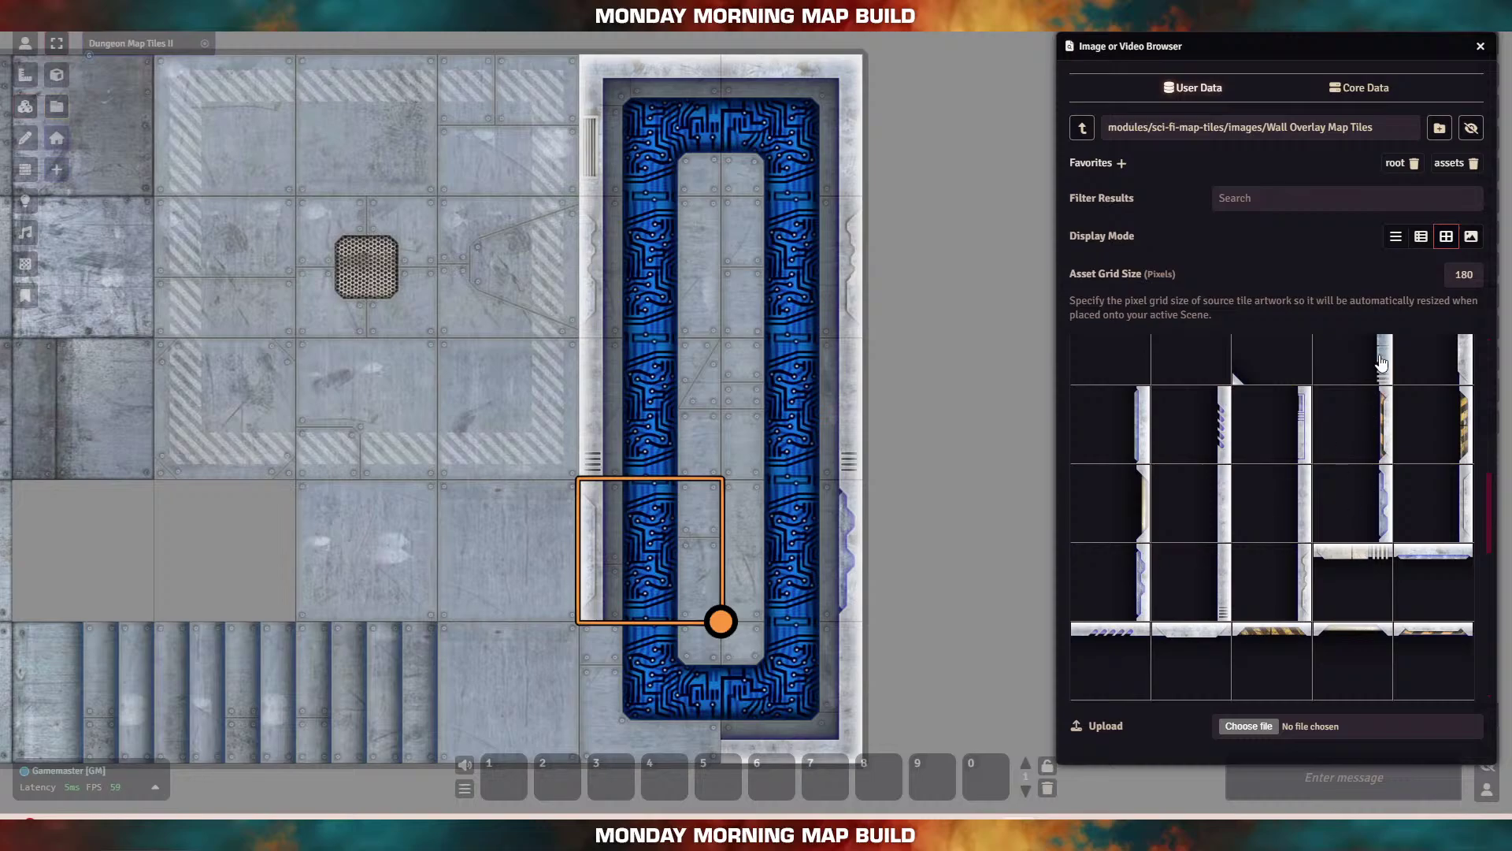
Step: Overlay two straight right-side wall tiles on the middle and lower squares of the striped area's right edge
{"action": "scroll", "coordinate": [1302, 451], "scroll_direction": "up", "scroll_amount": 2}
{"action": "left_click_drag", "start_coordinate": [1369, 492], "coordinate": [489, 236]}
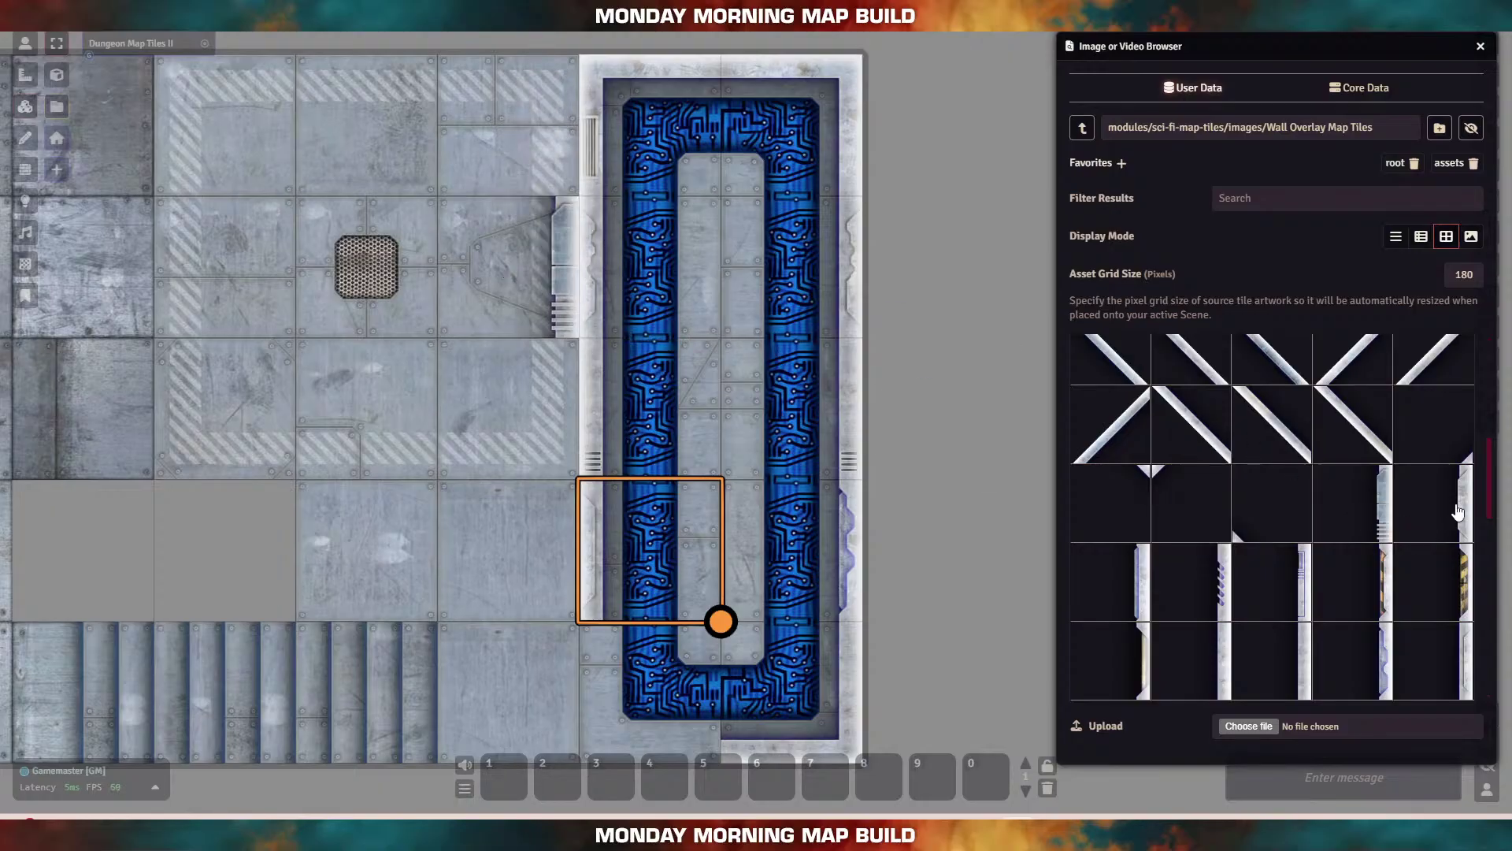
{"action": "left_click_drag", "start_coordinate": [1458, 513], "coordinate": [512, 412]}
{"action": "right_click", "coordinate": [783, 448]}
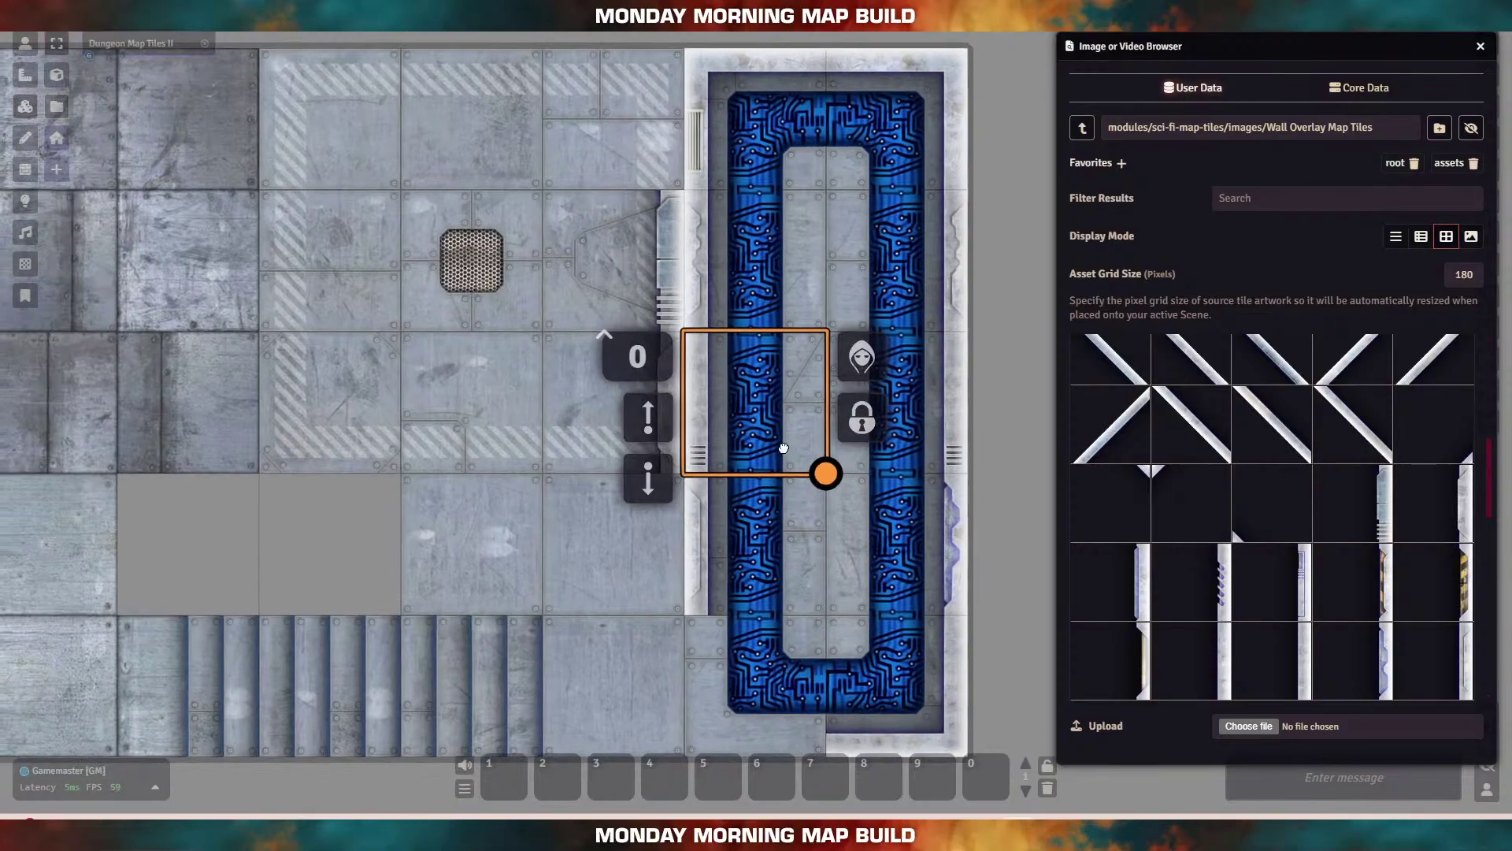
{"action": "left_click_drag", "start_coordinate": [783, 448], "coordinate": [846, 438]}
{"action": "left_click", "coordinate": [400, 511]}
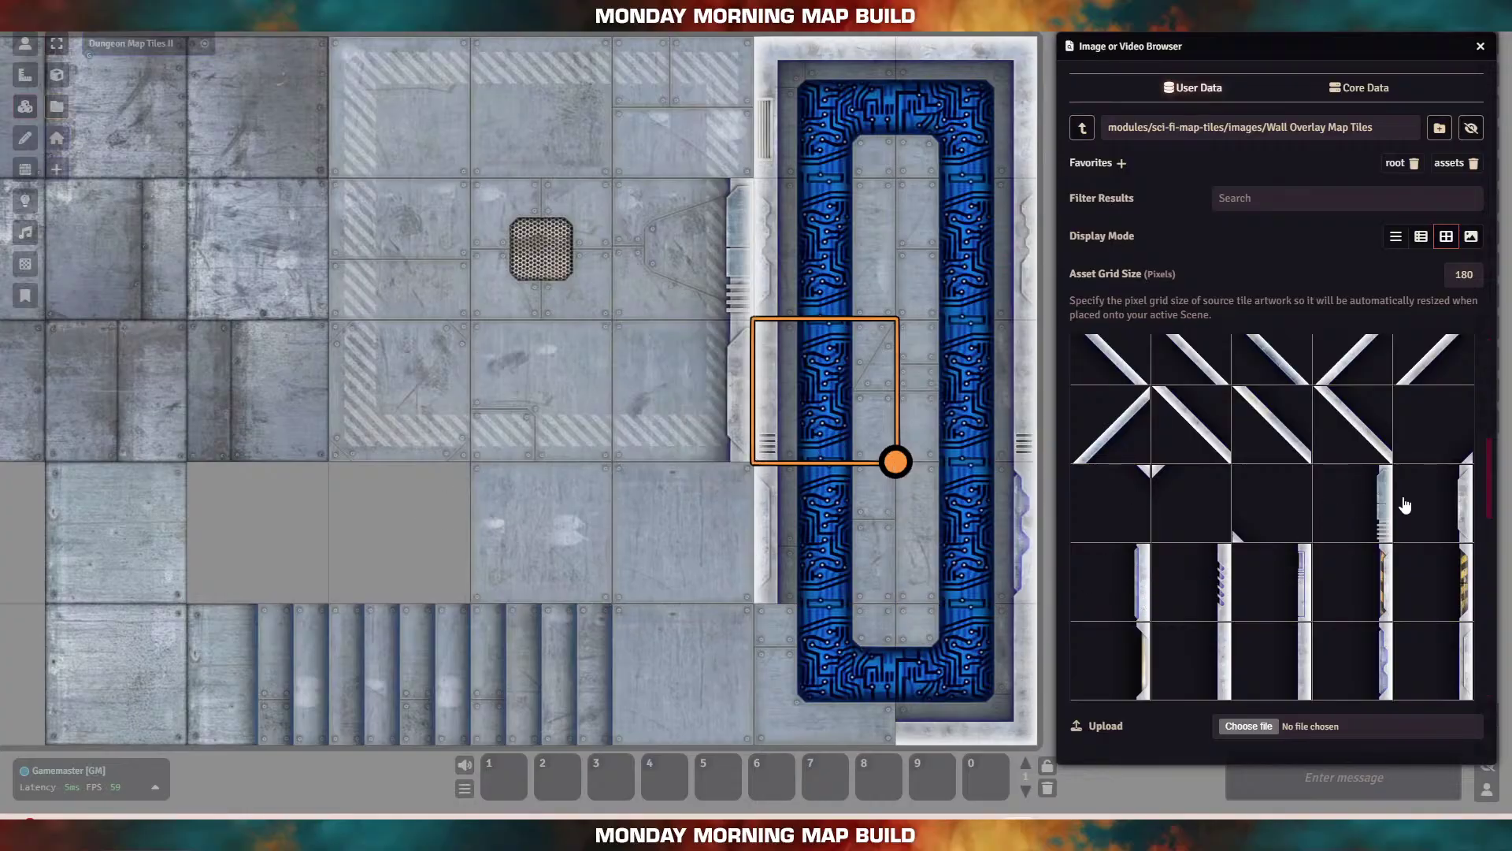
Step: Overlay a straight right-side wall tile on the square below the striped area's bottom-right square and a top-right corner point on the square beneath
{"action": "left_click_drag", "start_coordinate": [1152, 594], "coordinate": [675, 533]}
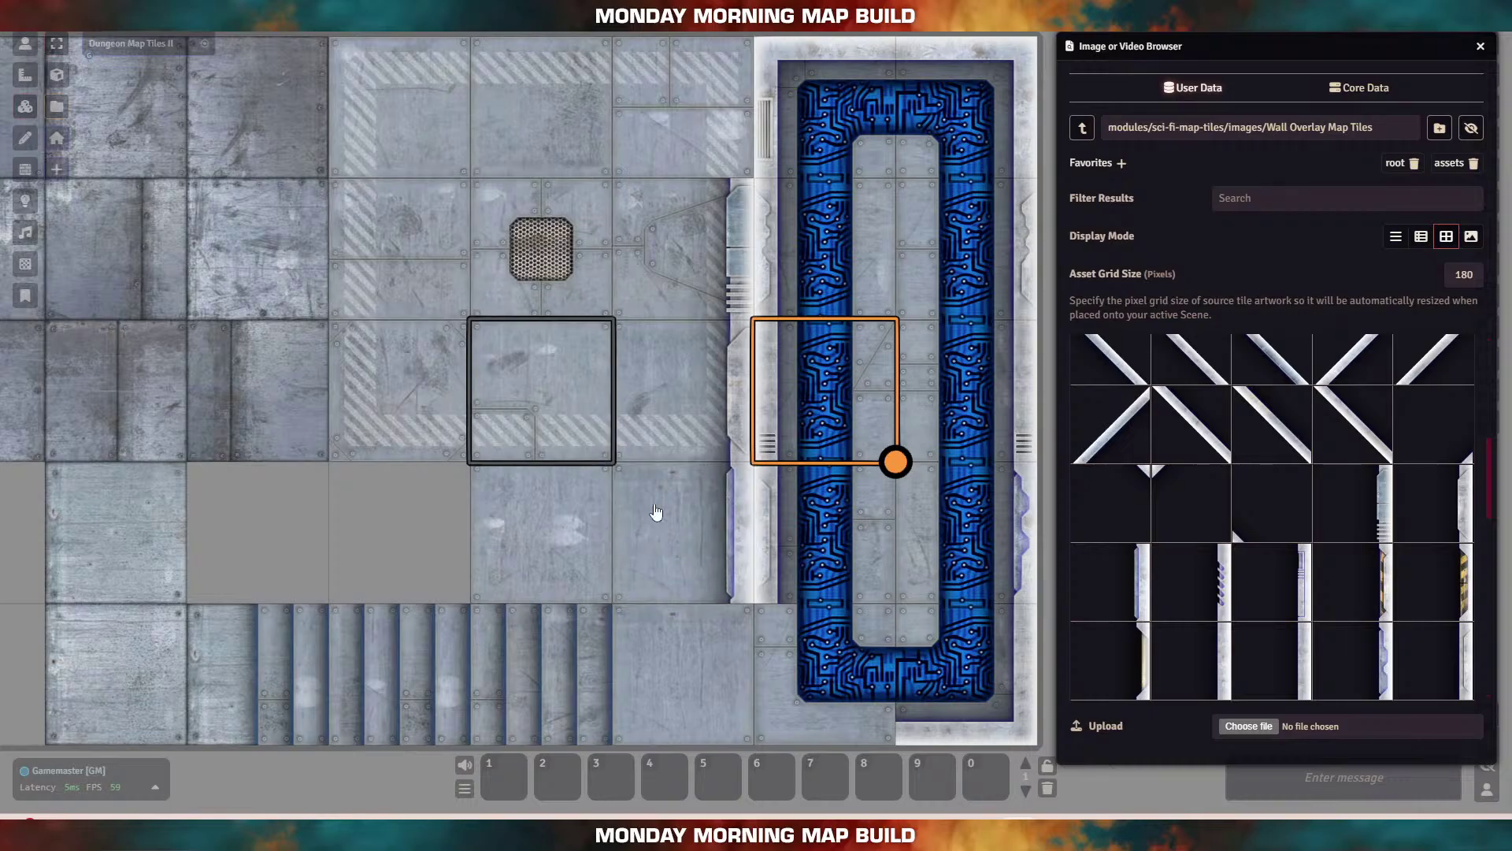
{"action": "scroll", "coordinate": [1225, 543], "scroll_direction": "up", "scroll_amount": 5}
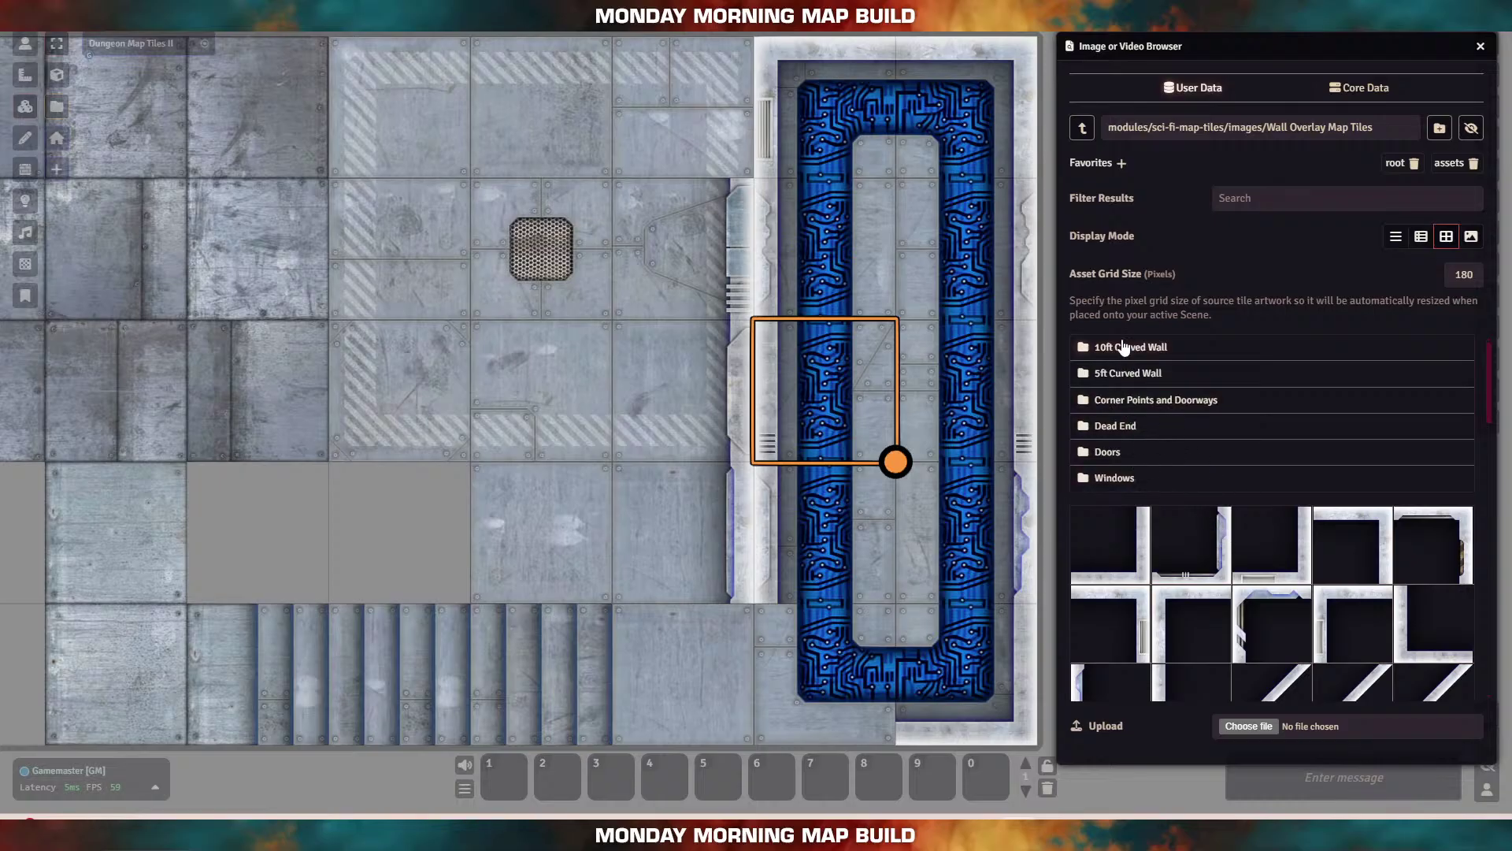
{"action": "left_click", "coordinate": [1122, 402]}
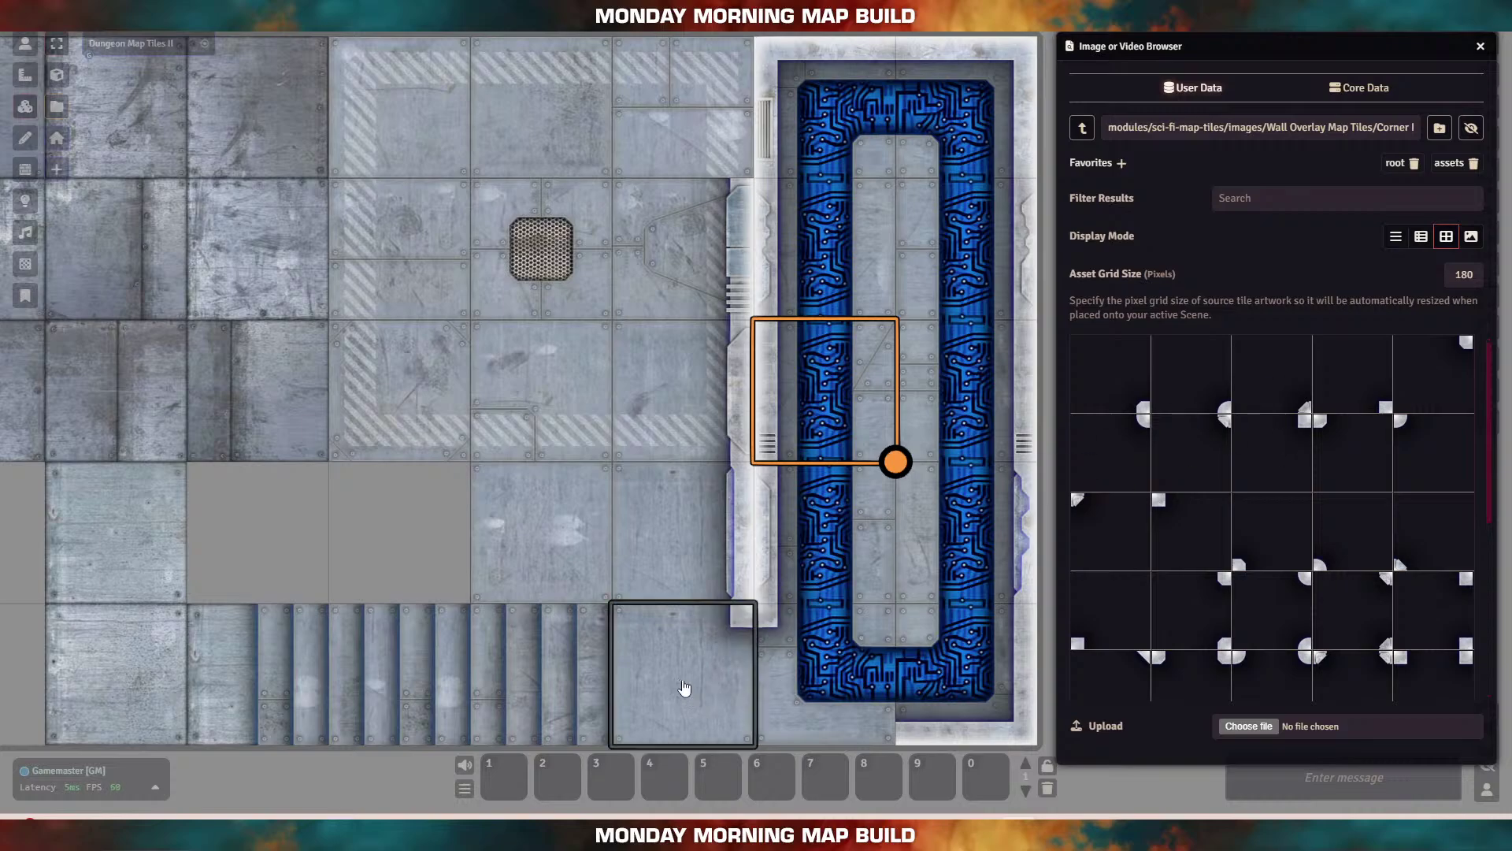
Step: Overlay two straight bottom wall tiles on the bottom-row squares between the steps and the circuit room's bottom-right wall corner
{"action": "left_click", "coordinate": [1083, 129]}
{"action": "scroll", "coordinate": [1225, 646], "scroll_direction": "down", "scroll_amount": 3}
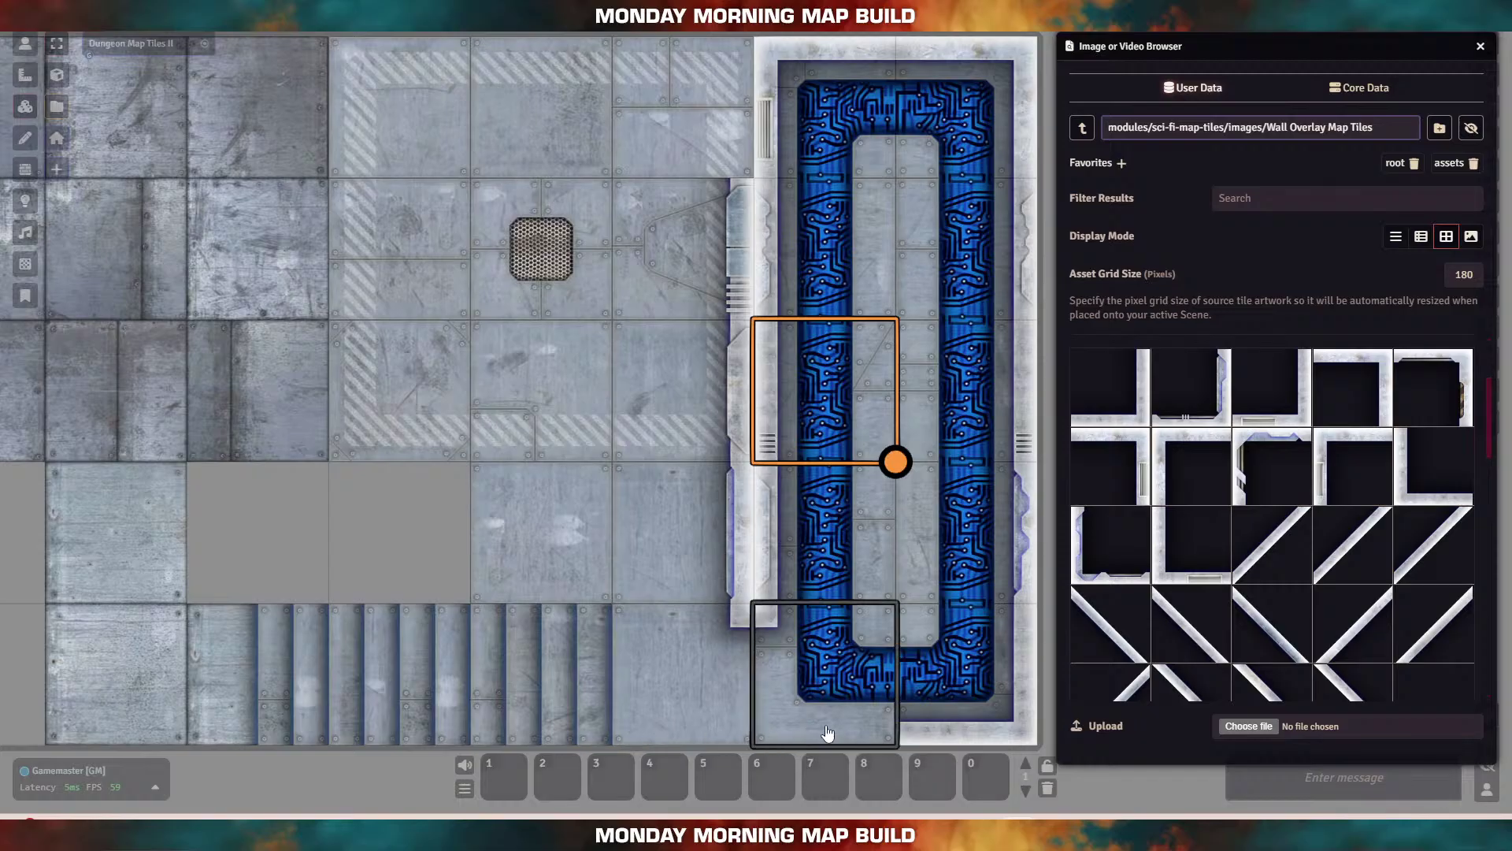
{"action": "scroll", "coordinate": [1272, 623], "scroll_direction": "down", "scroll_amount": 5}
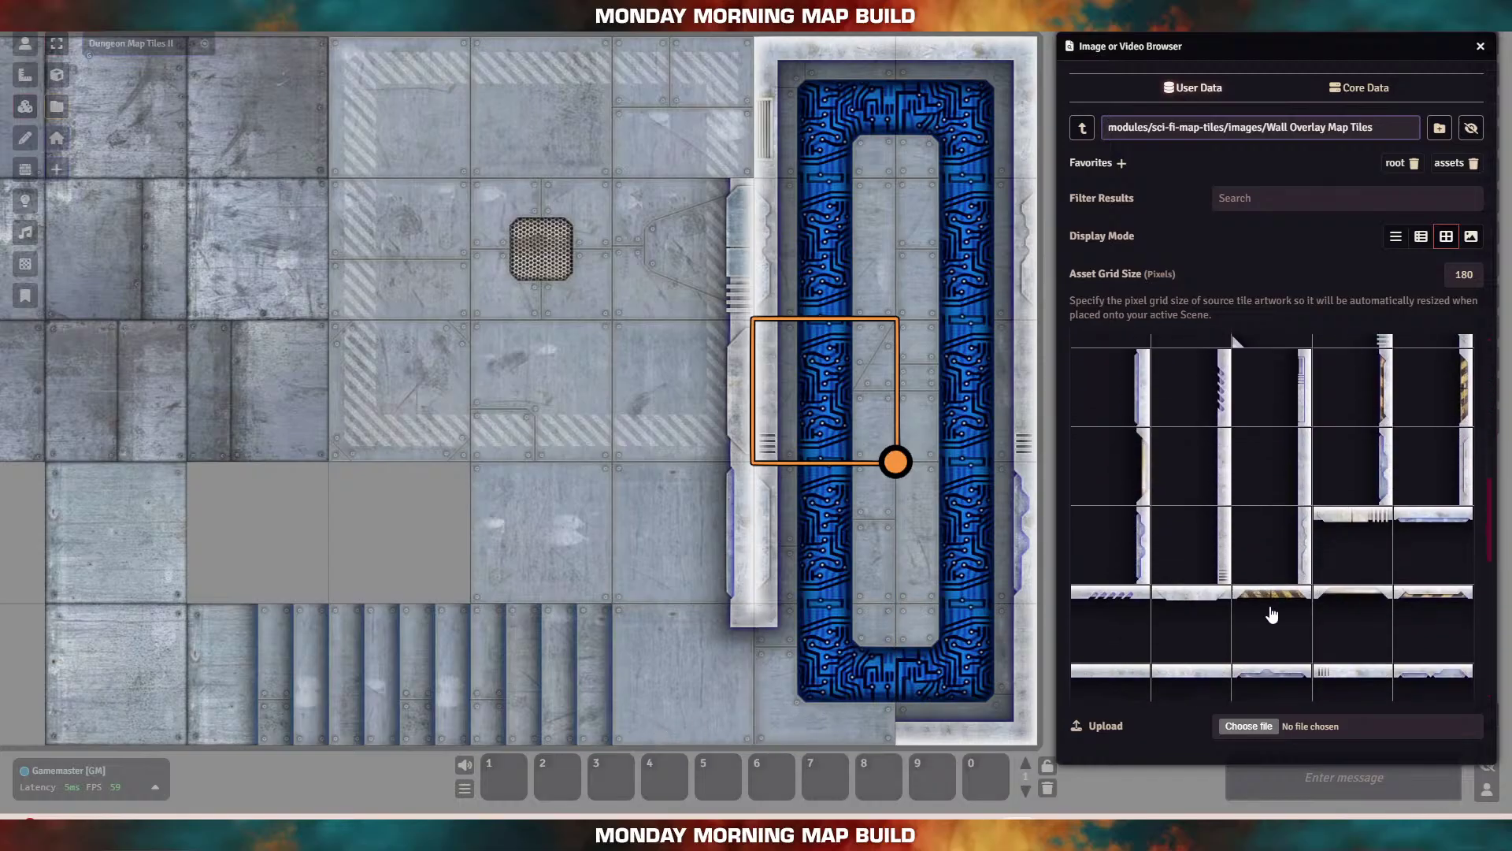
{"action": "scroll", "coordinate": [1272, 614], "scroll_direction": "down", "scroll_amount": 4}
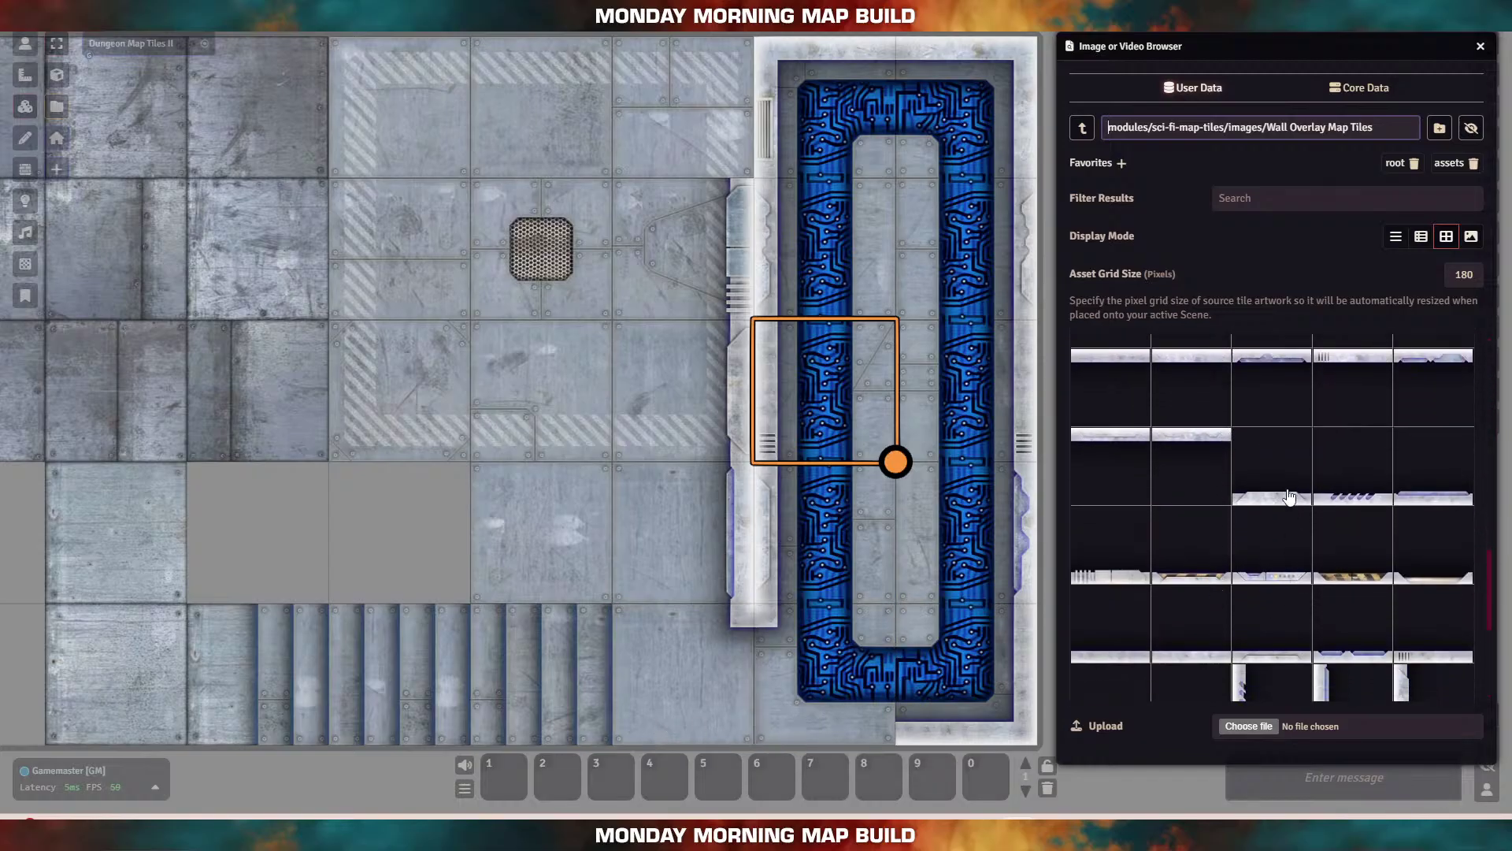
{"action": "left_click_drag", "start_coordinate": [1367, 502], "coordinate": [838, 678]}
{"action": "left_click_drag", "start_coordinate": [1432, 502], "coordinate": [685, 682]}
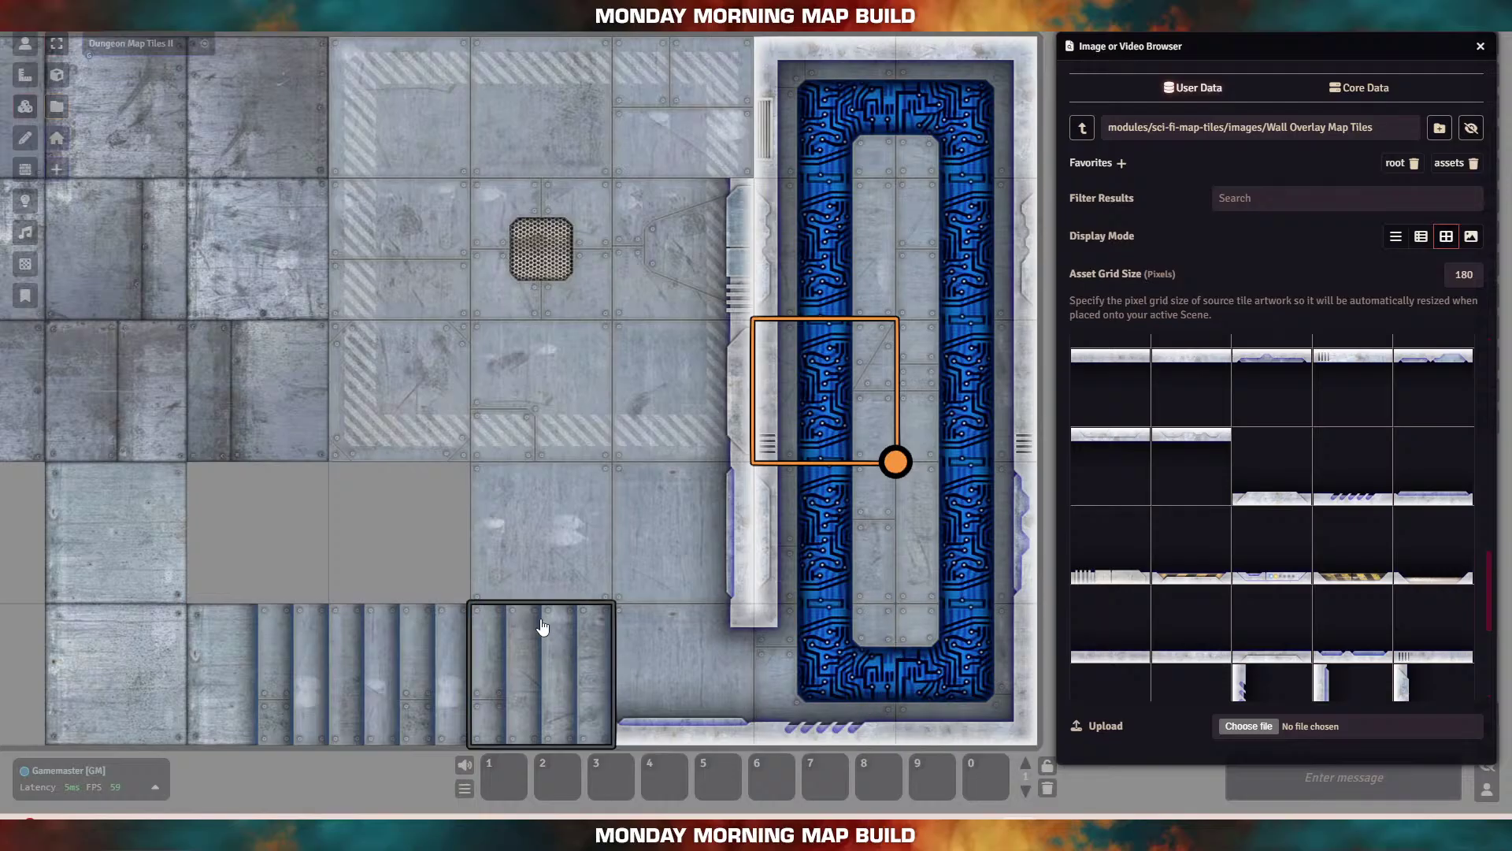
Step: Overlay a straight top-edge wall tile on the rightmost square of the steps
{"action": "scroll", "coordinate": [1283, 545], "scroll_direction": "up", "scroll_amount": 5}
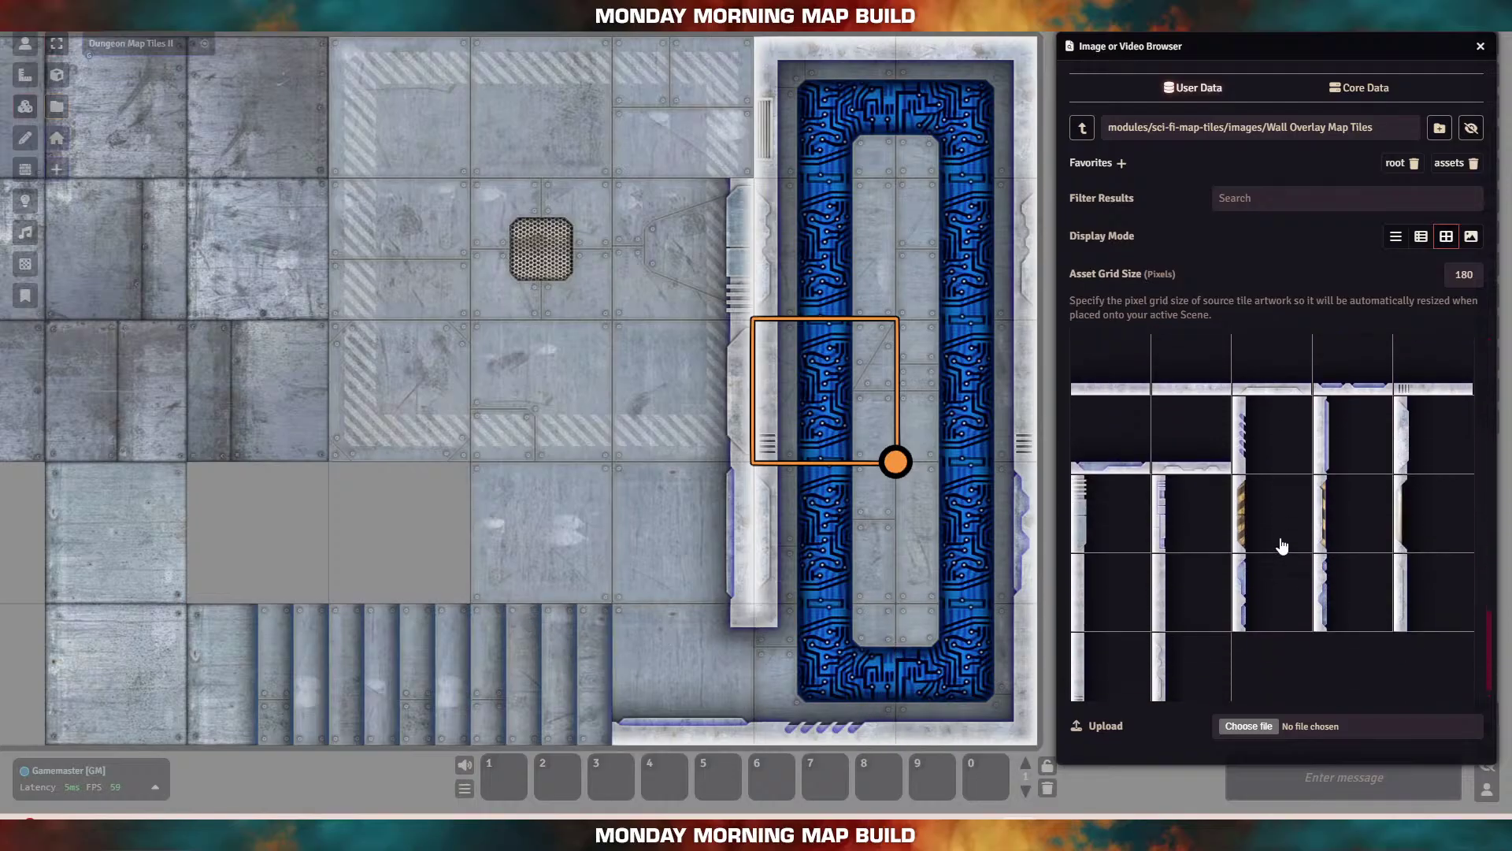
{"action": "scroll", "coordinate": [1272, 548], "scroll_direction": "down", "scroll_amount": 3}
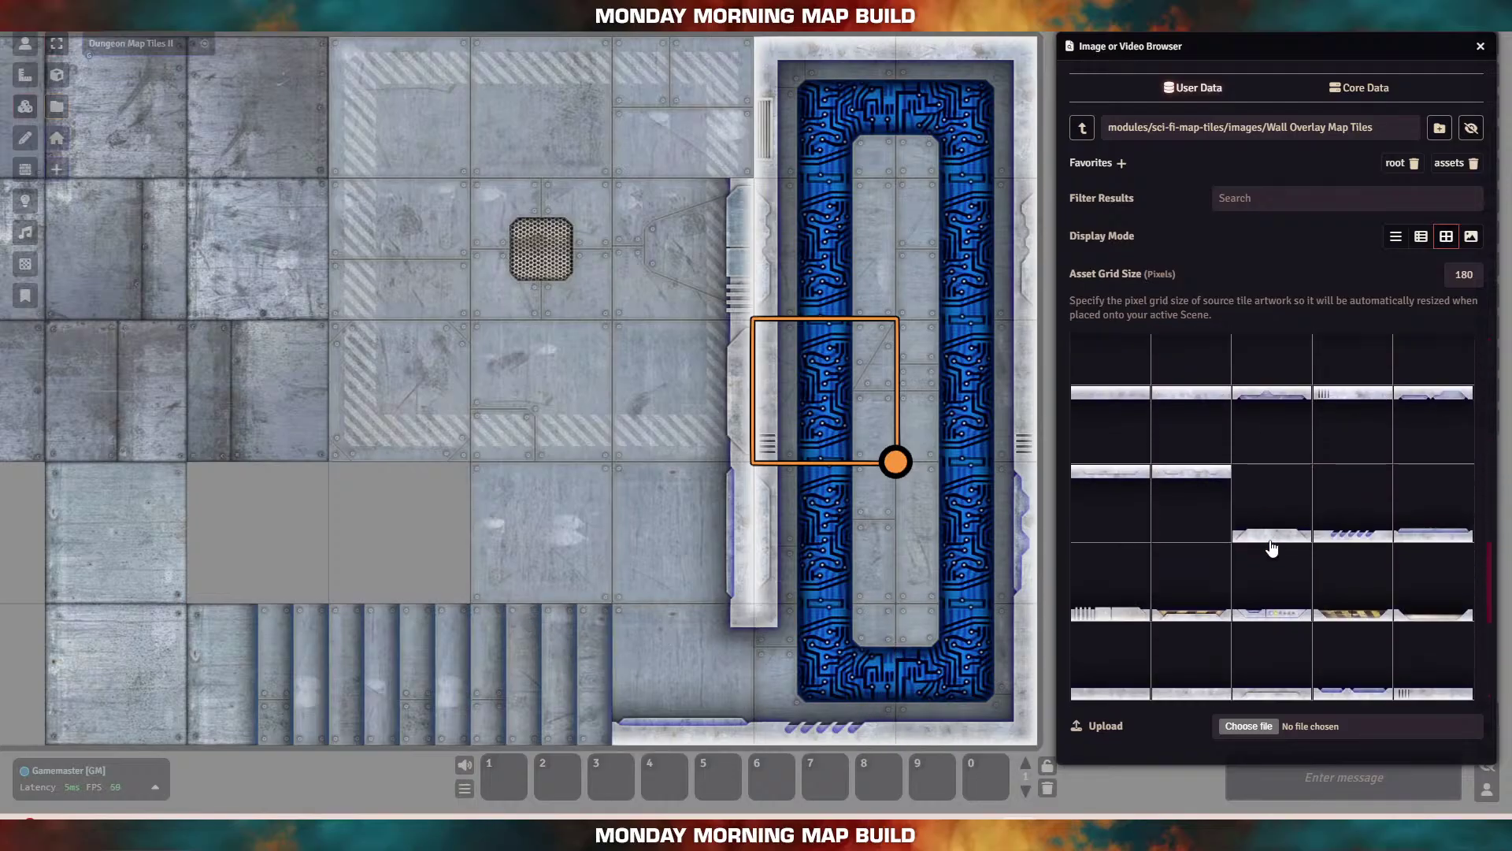
{"action": "left_click_drag", "start_coordinate": [1182, 480], "coordinate": [541, 669]}
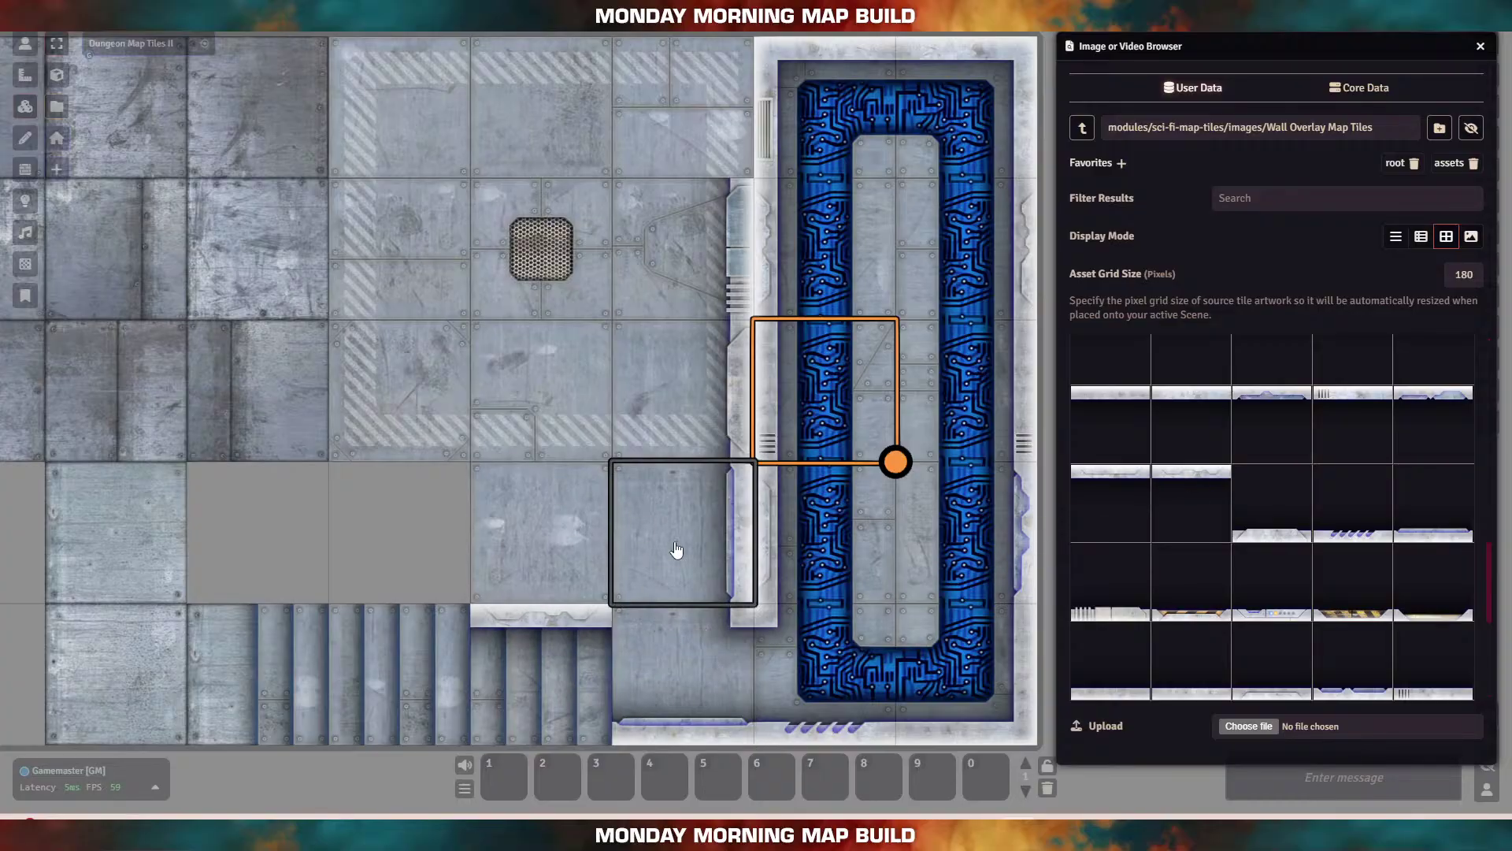
Step: Delete the right-side wall tiles on the striped area's bottom-right square and on the plain square below it
{"action": "left_click", "coordinate": [723, 517]}
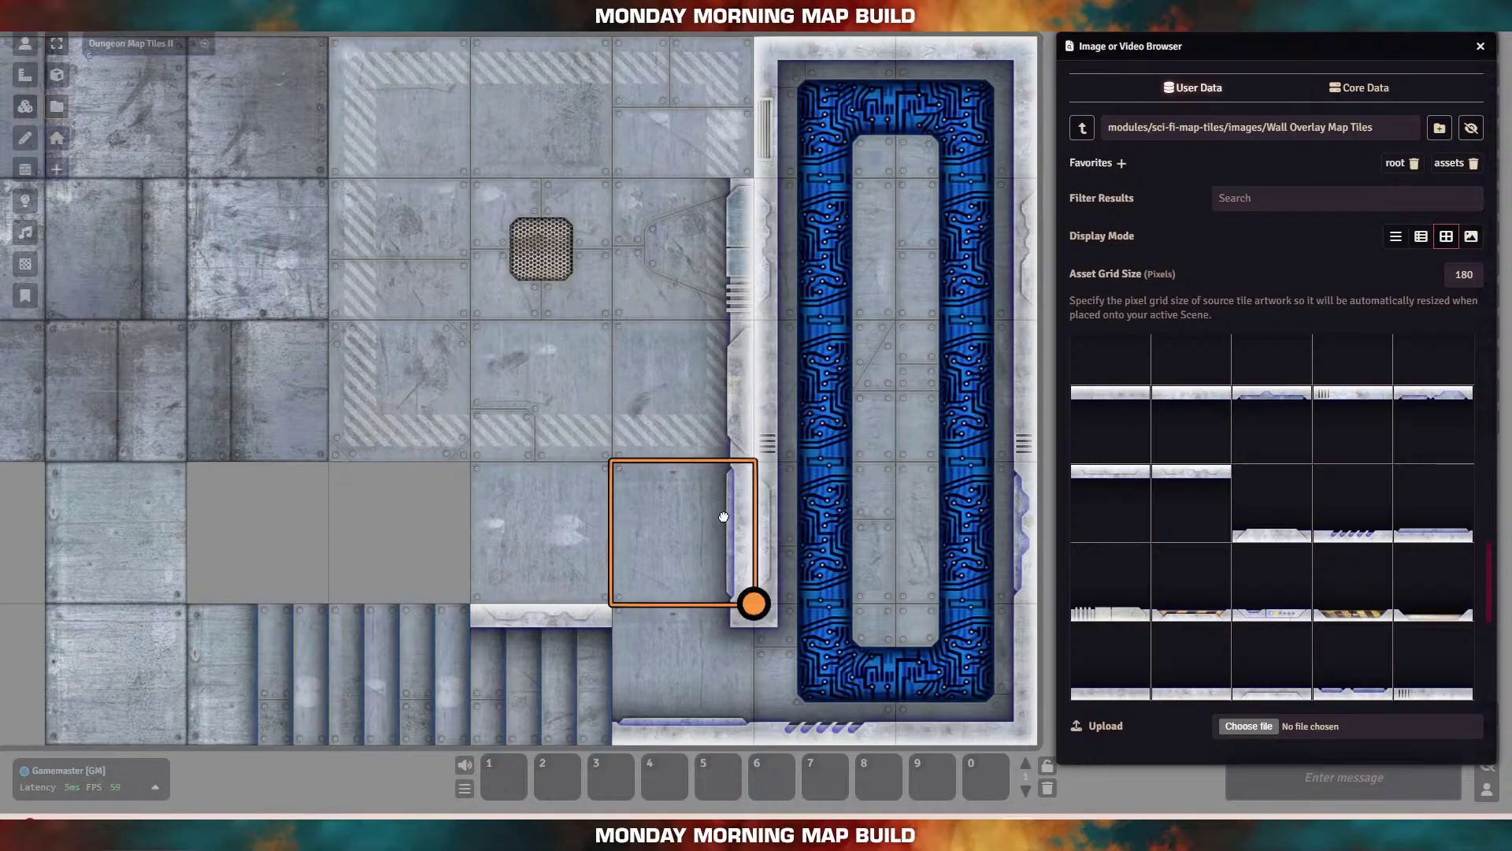
{"action": "key", "text": "Delete"}
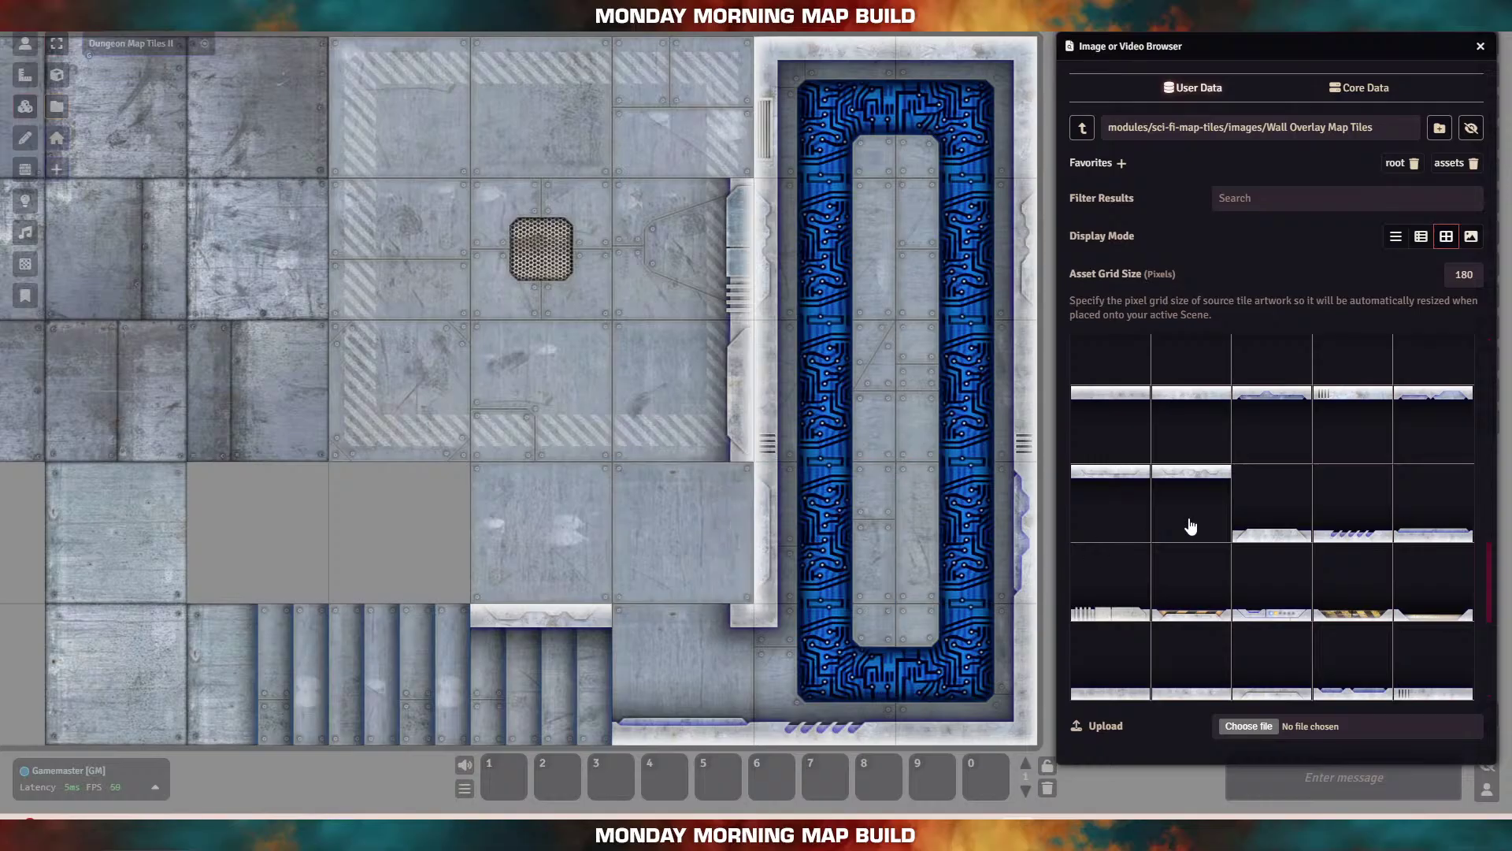
{"action": "left_click", "coordinate": [734, 394]}
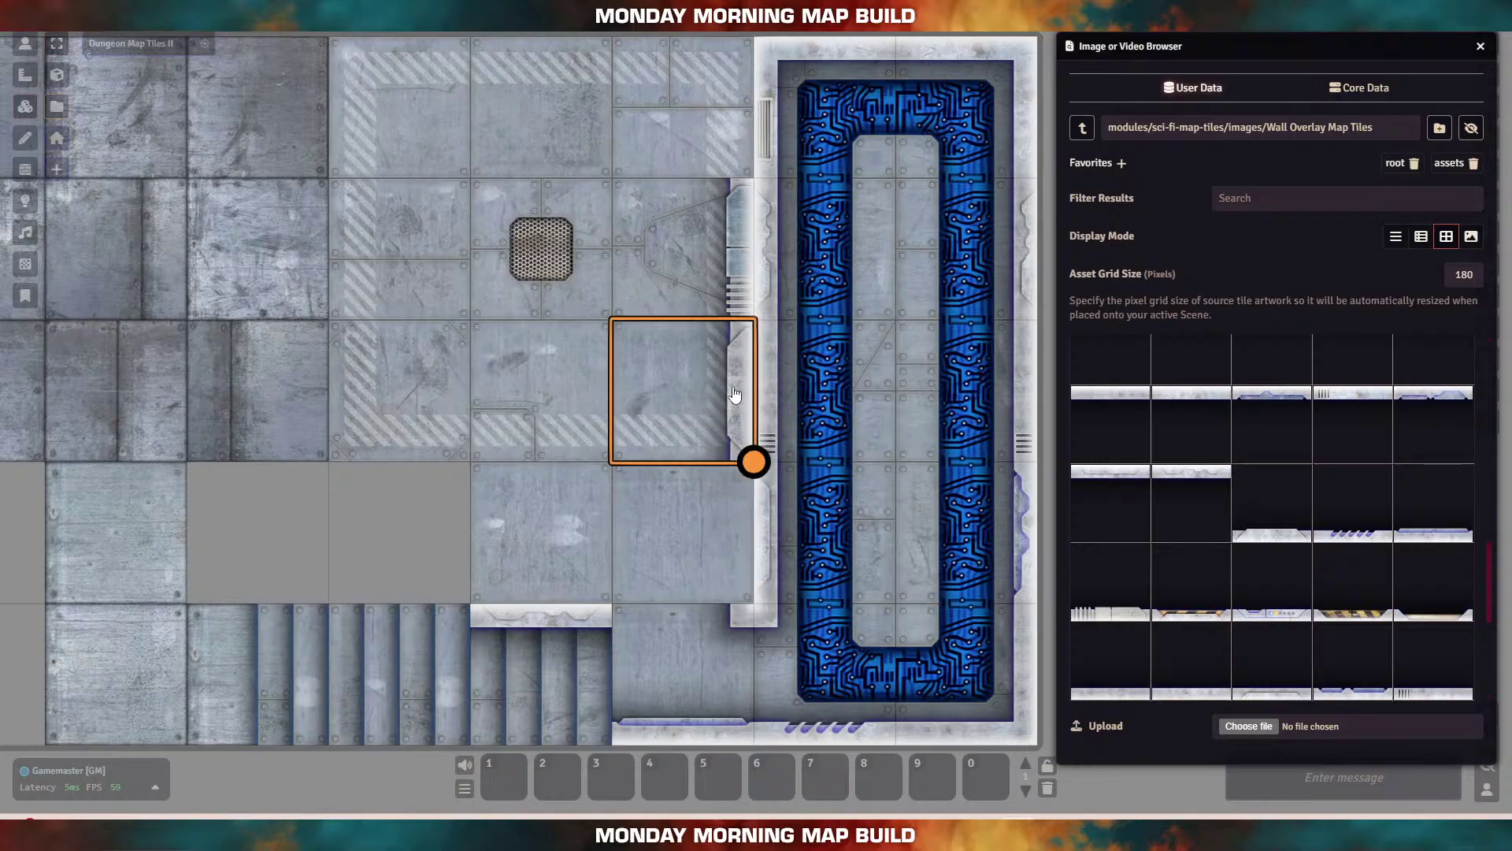
{"action": "key", "text": "Delete"}
Step: Overlay a top-right wall corner below the striped area's bottom-right square and a bottom-right wall corner on that striped square
{"action": "scroll", "coordinate": [1241, 598], "scroll_direction": "down", "scroll_amount": 3}
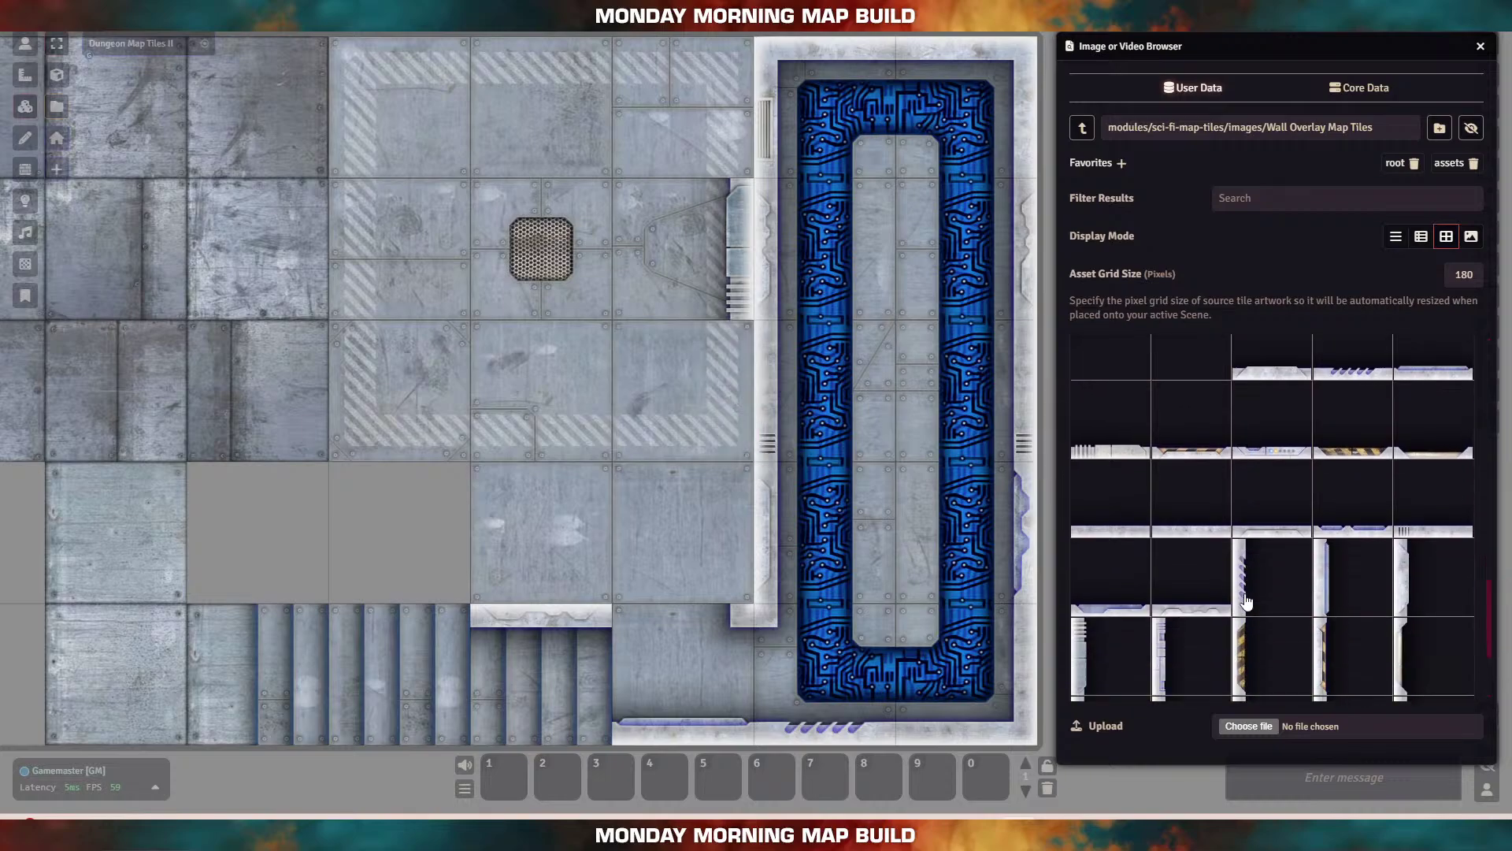
{"action": "scroll", "coordinate": [1246, 601], "scroll_direction": "up", "scroll_amount": 5}
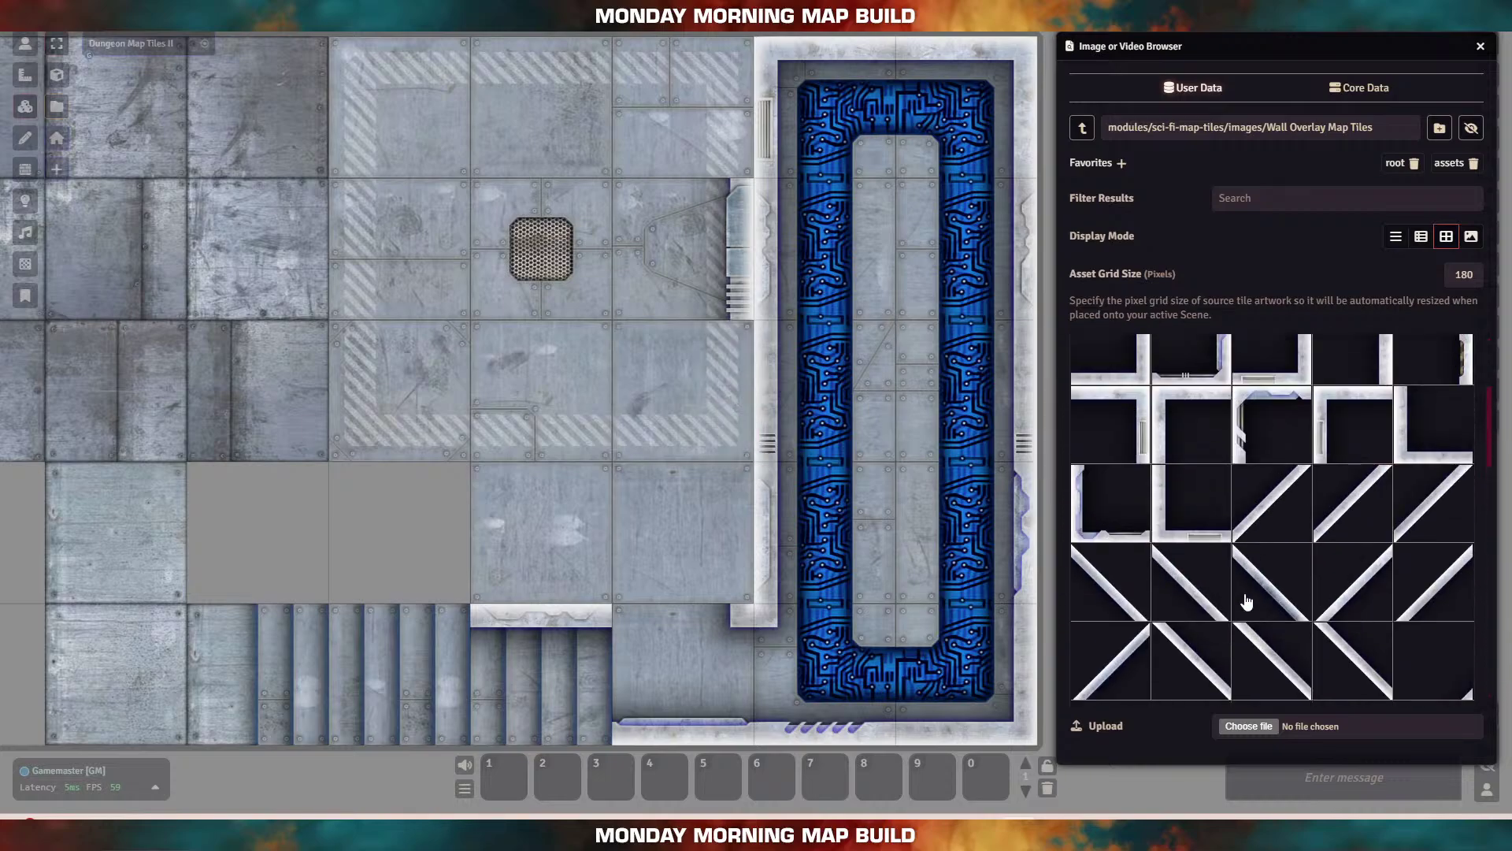
{"action": "left_click_drag", "start_coordinate": [1447, 419], "coordinate": [679, 529]}
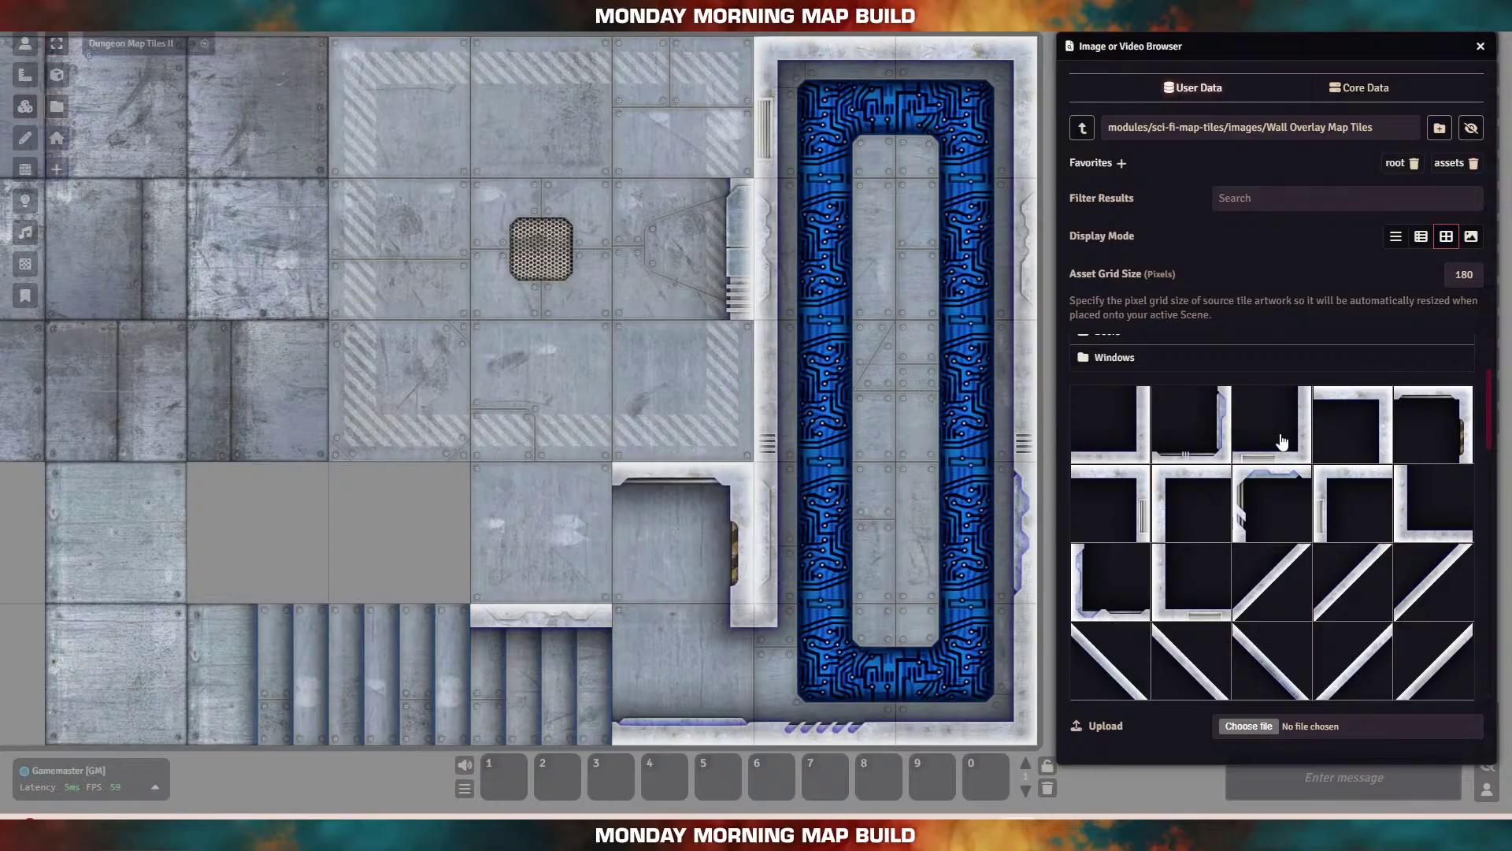
{"action": "left_click_drag", "start_coordinate": [1282, 442], "coordinate": [682, 396]}
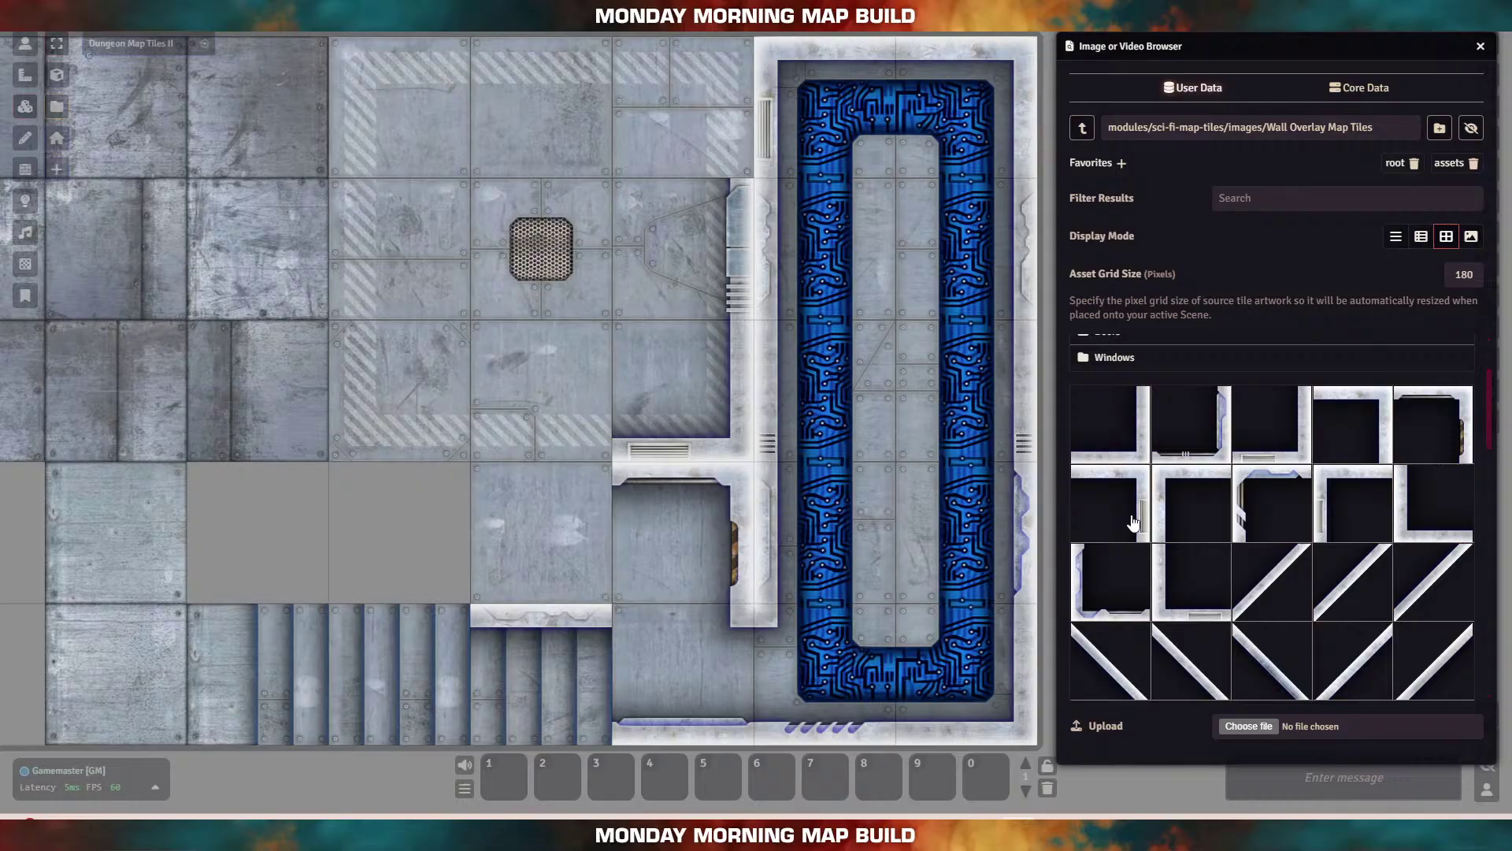
Step: Overlay a bottom-left wall corner tile on the plain floor square directly above the rightmost steps
{"action": "scroll", "coordinate": [1227, 502], "scroll_direction": "up", "scroll_amount": 3}
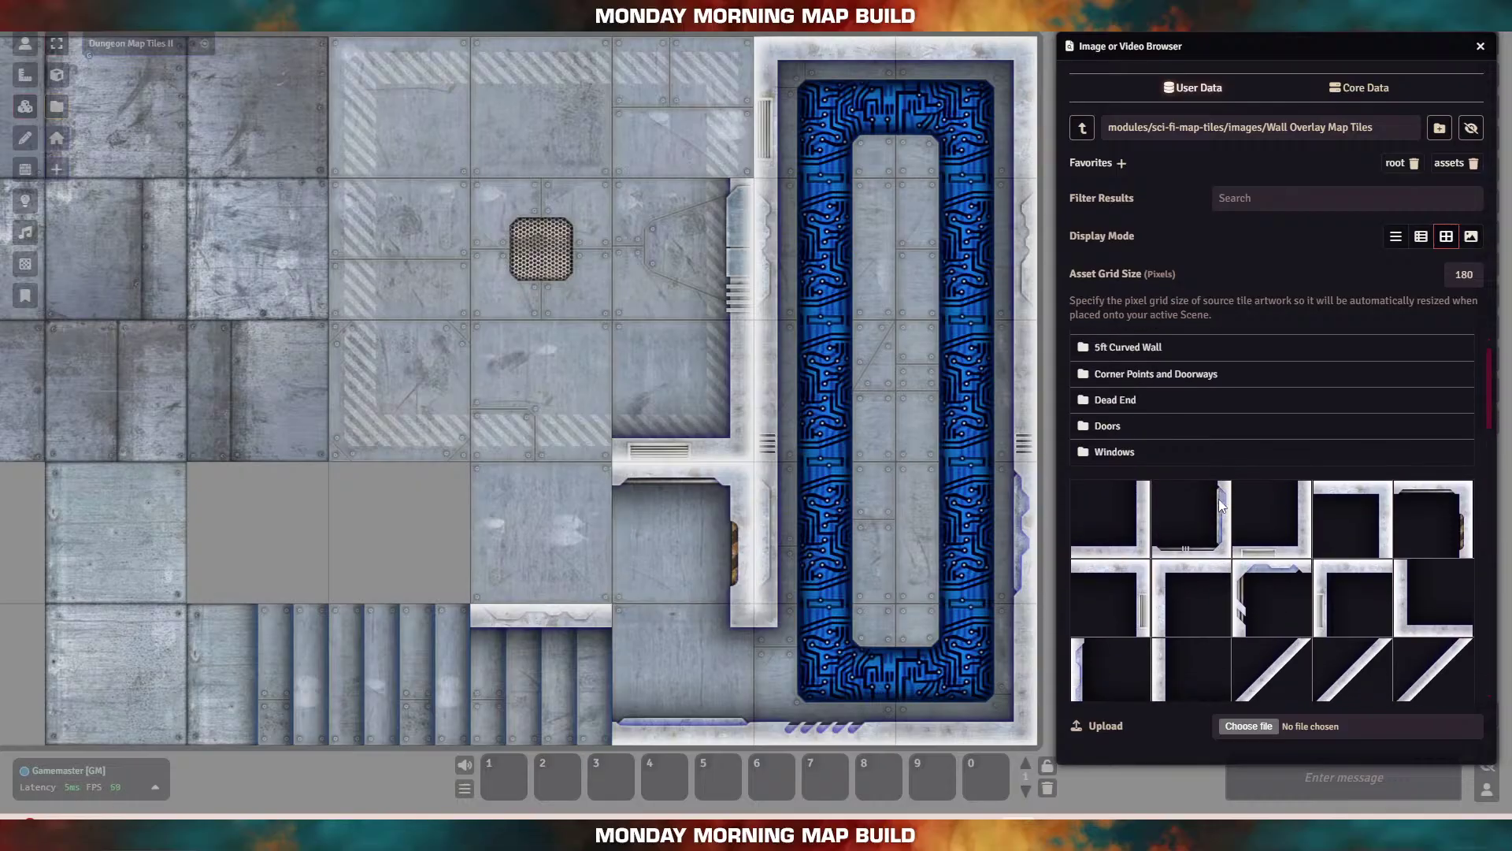
{"action": "scroll", "coordinate": [1182, 520], "scroll_direction": "down", "scroll_amount": 3}
{"action": "left_click_drag", "start_coordinate": [1105, 550], "coordinate": [543, 536]}
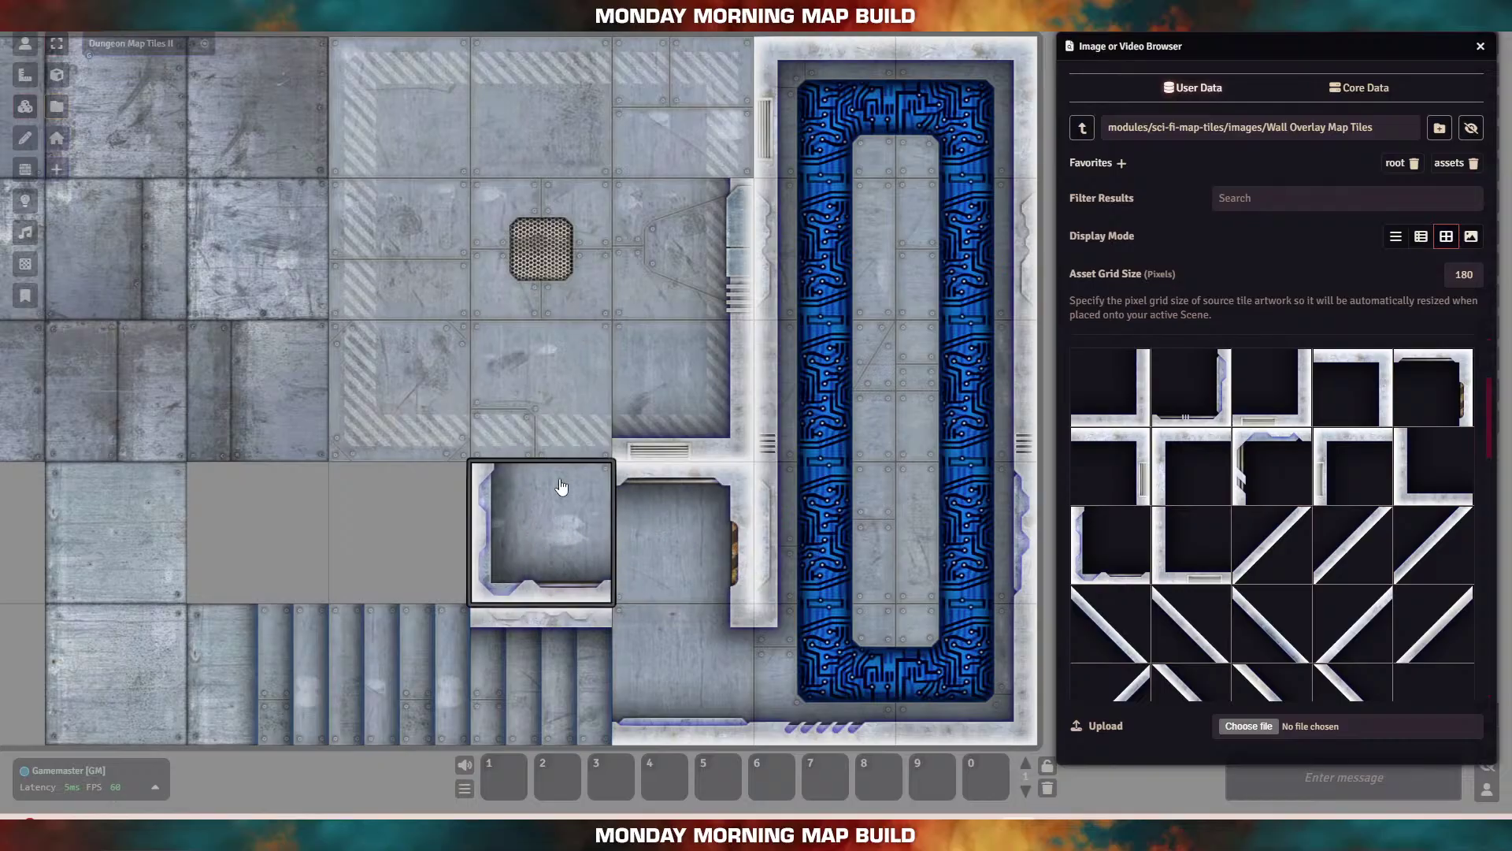
Step: Overlay a doorway tile from Corner Points and Doorways on the striped area's bottom-middle square, with corner points at both lower corners
{"action": "scroll", "coordinate": [1260, 526], "scroll_direction": "up", "scroll_amount": 3}
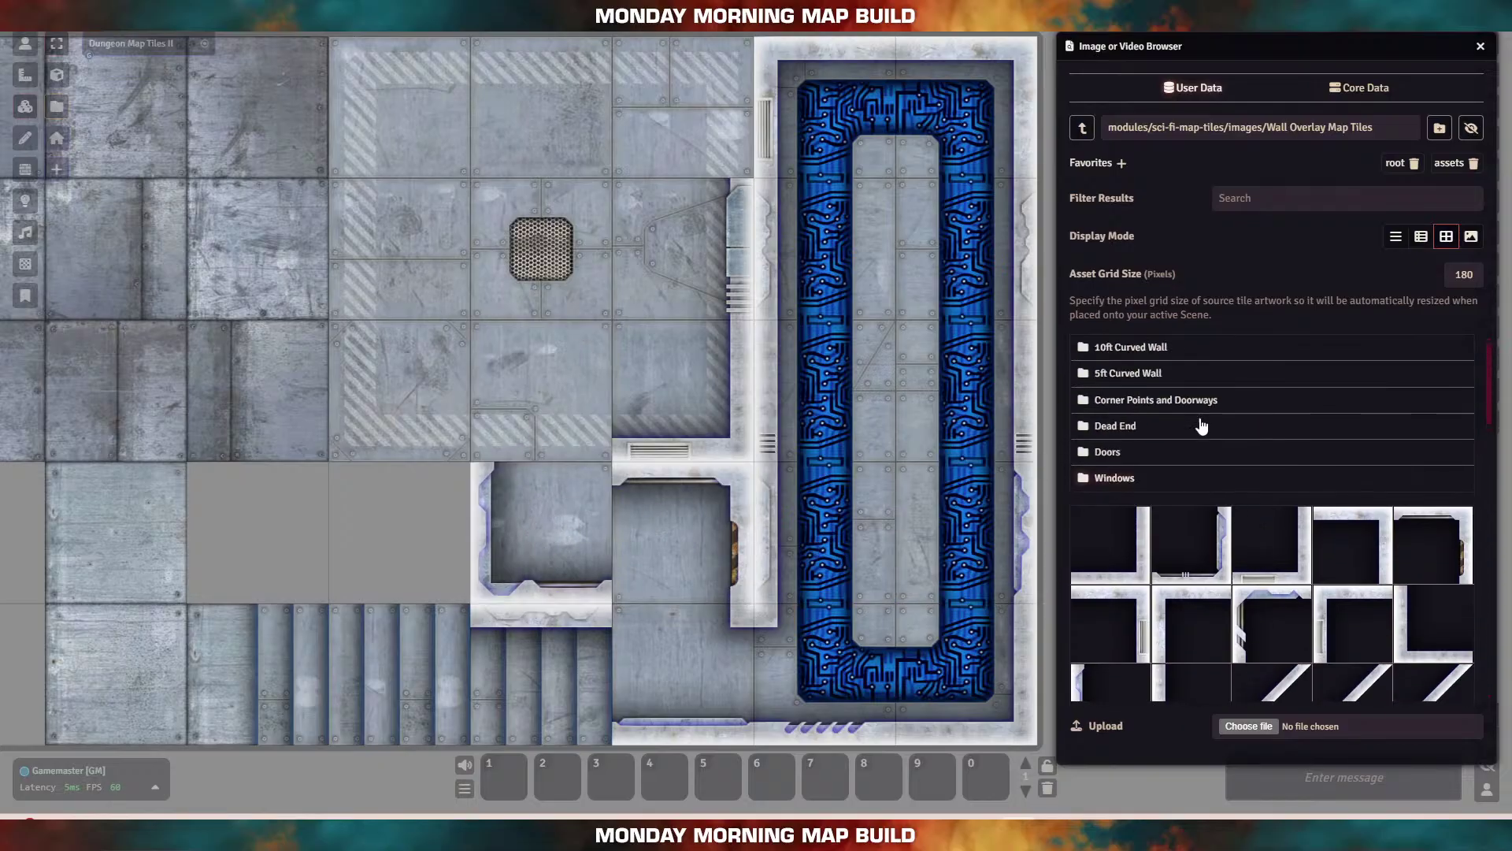
{"action": "left_click", "coordinate": [1121, 401]}
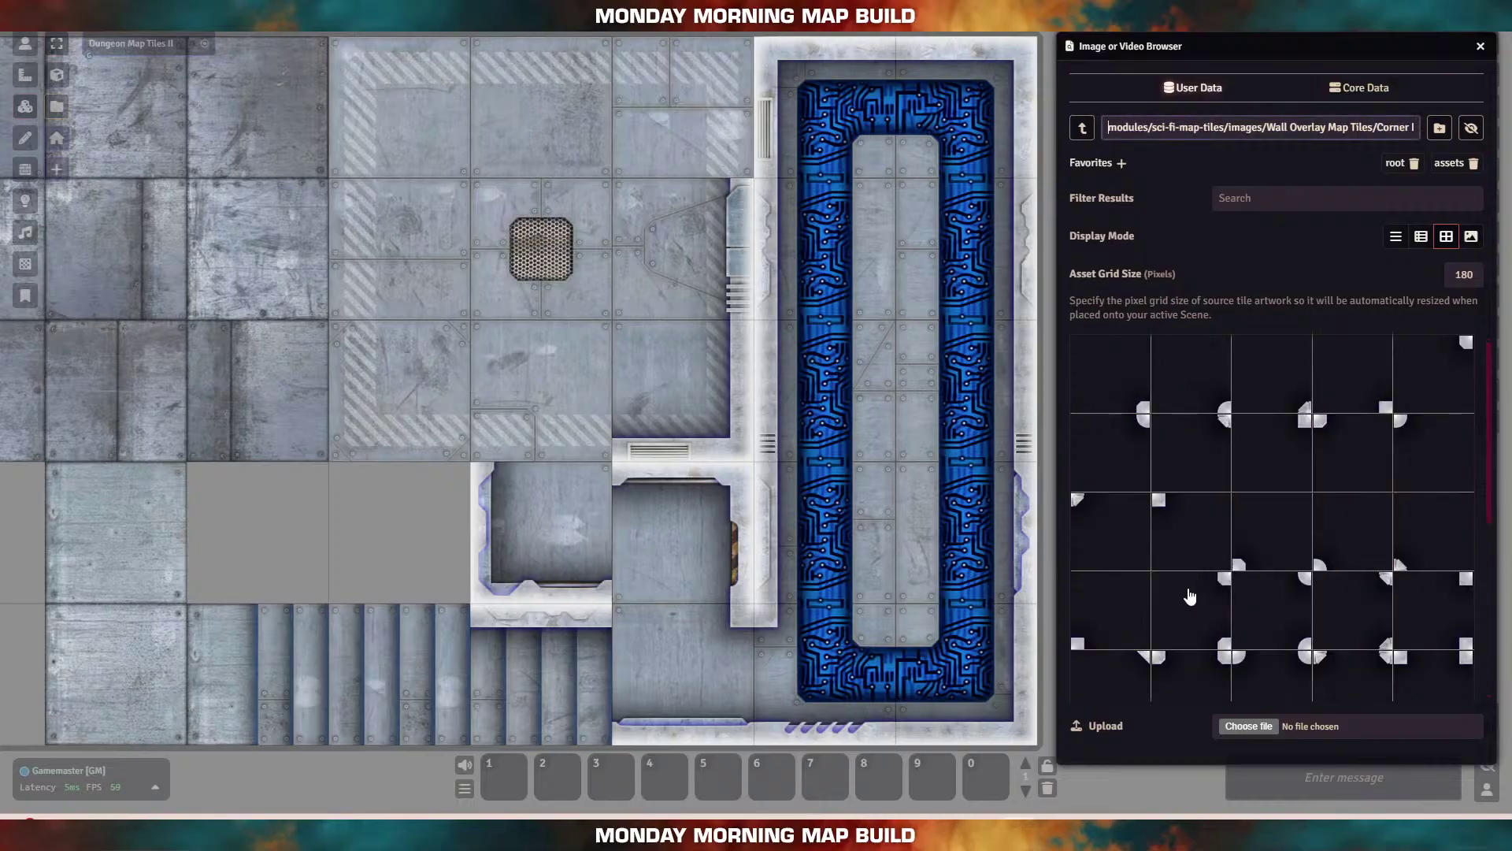
{"action": "scroll", "coordinate": [1190, 596], "scroll_direction": "down", "scroll_amount": 5}
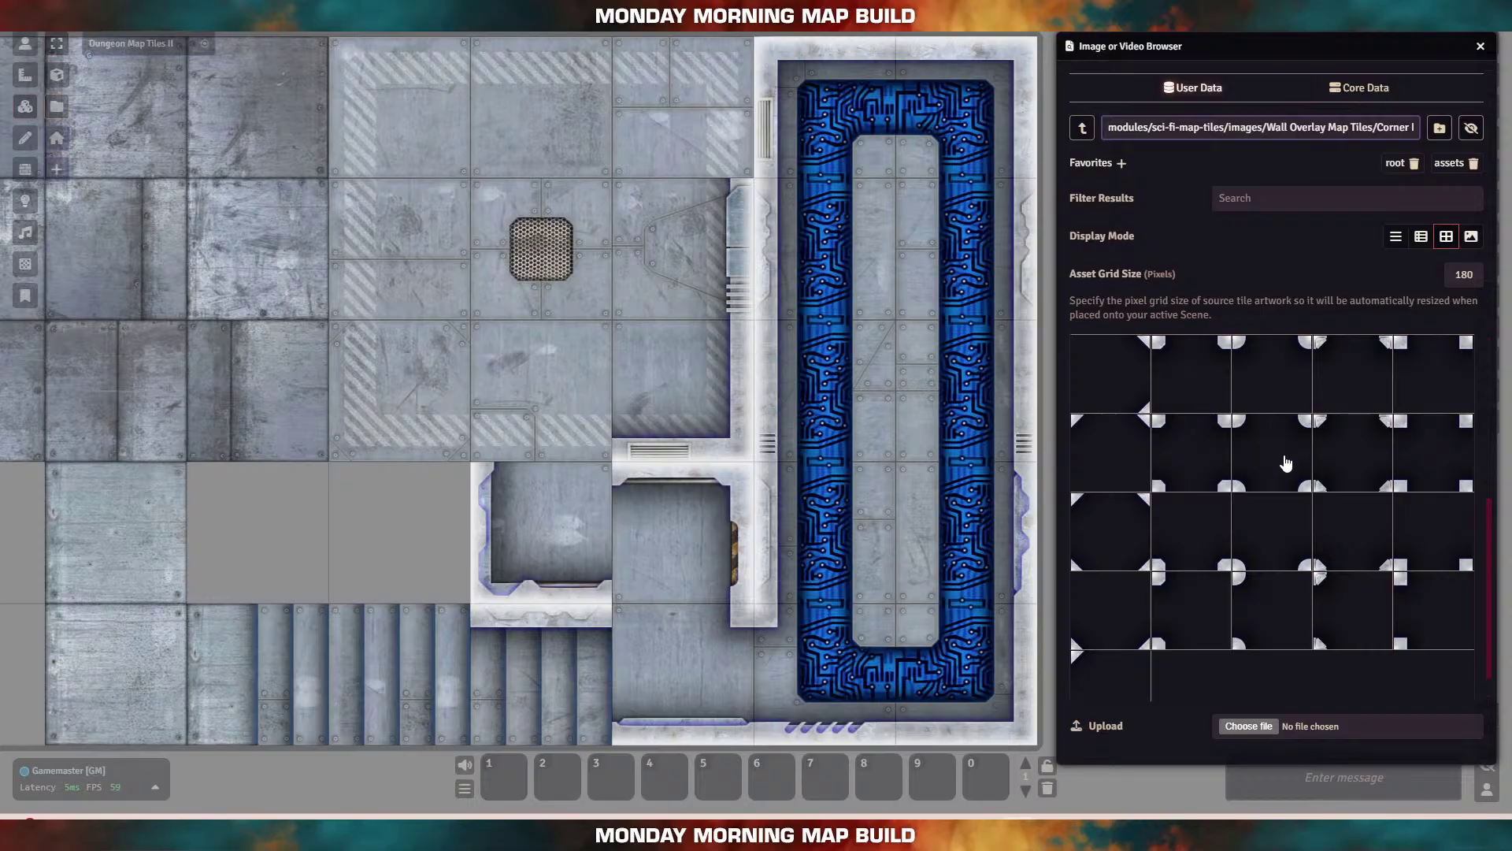
{"action": "scroll", "coordinate": [1372, 456], "scroll_direction": "up", "scroll_amount": 2}
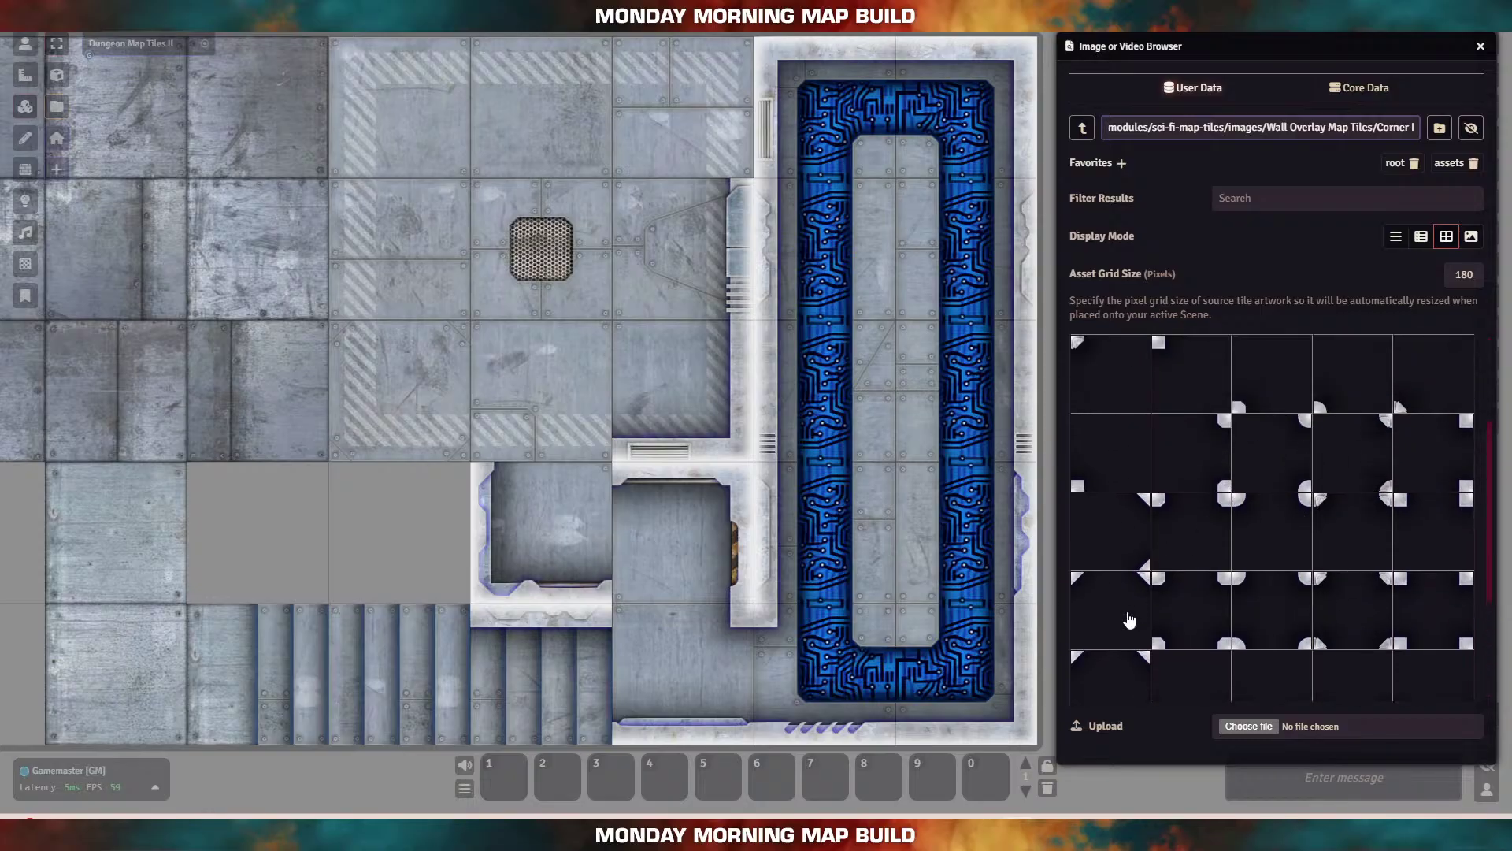
{"action": "scroll", "coordinate": [1129, 620], "scroll_direction": "down", "scroll_amount": 2}
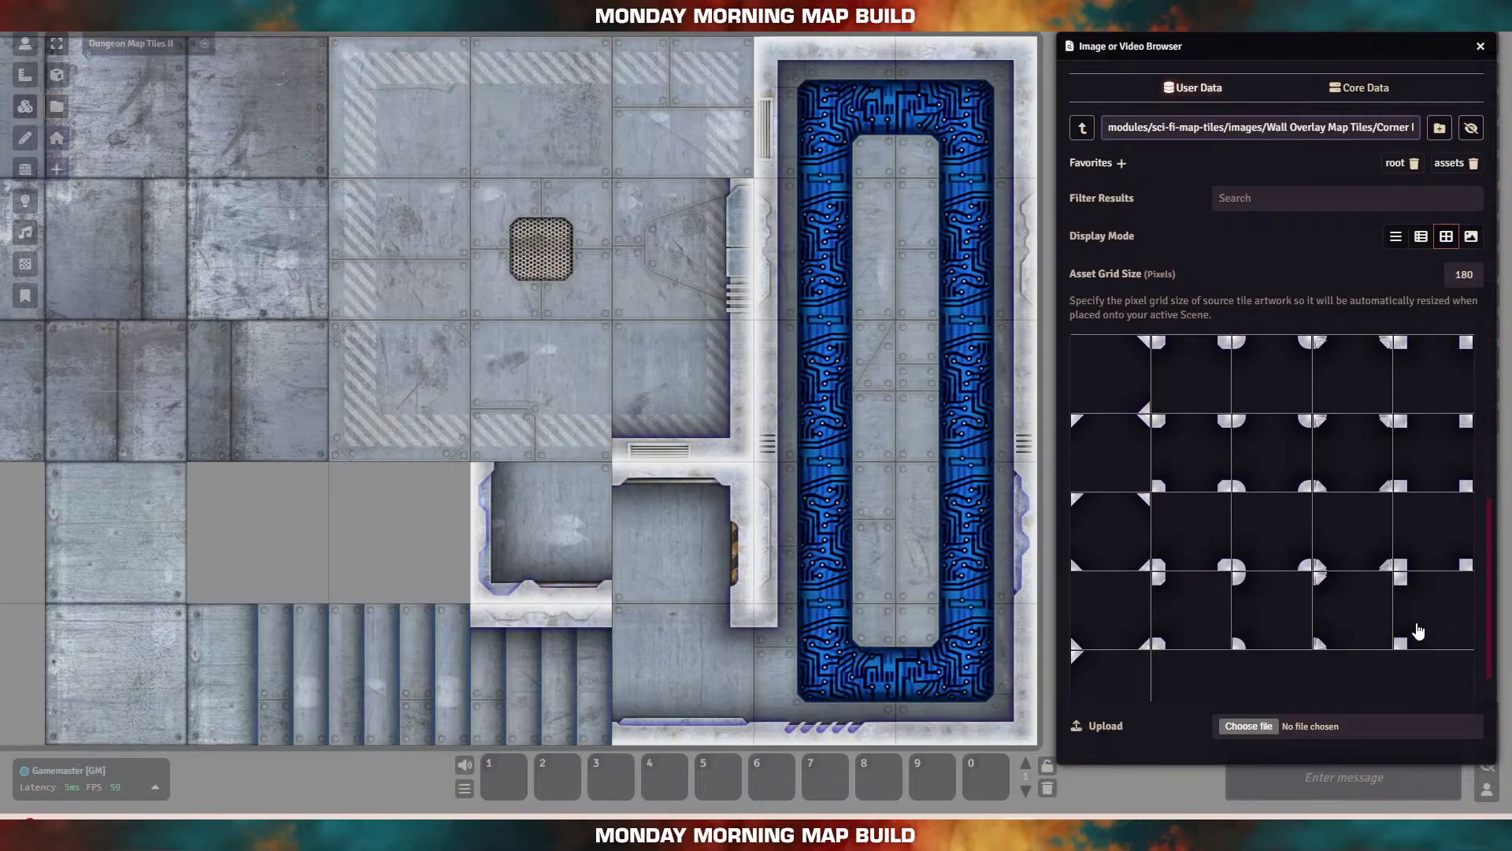
{"action": "left_click_drag", "start_coordinate": [1435, 533], "coordinate": [544, 394]}
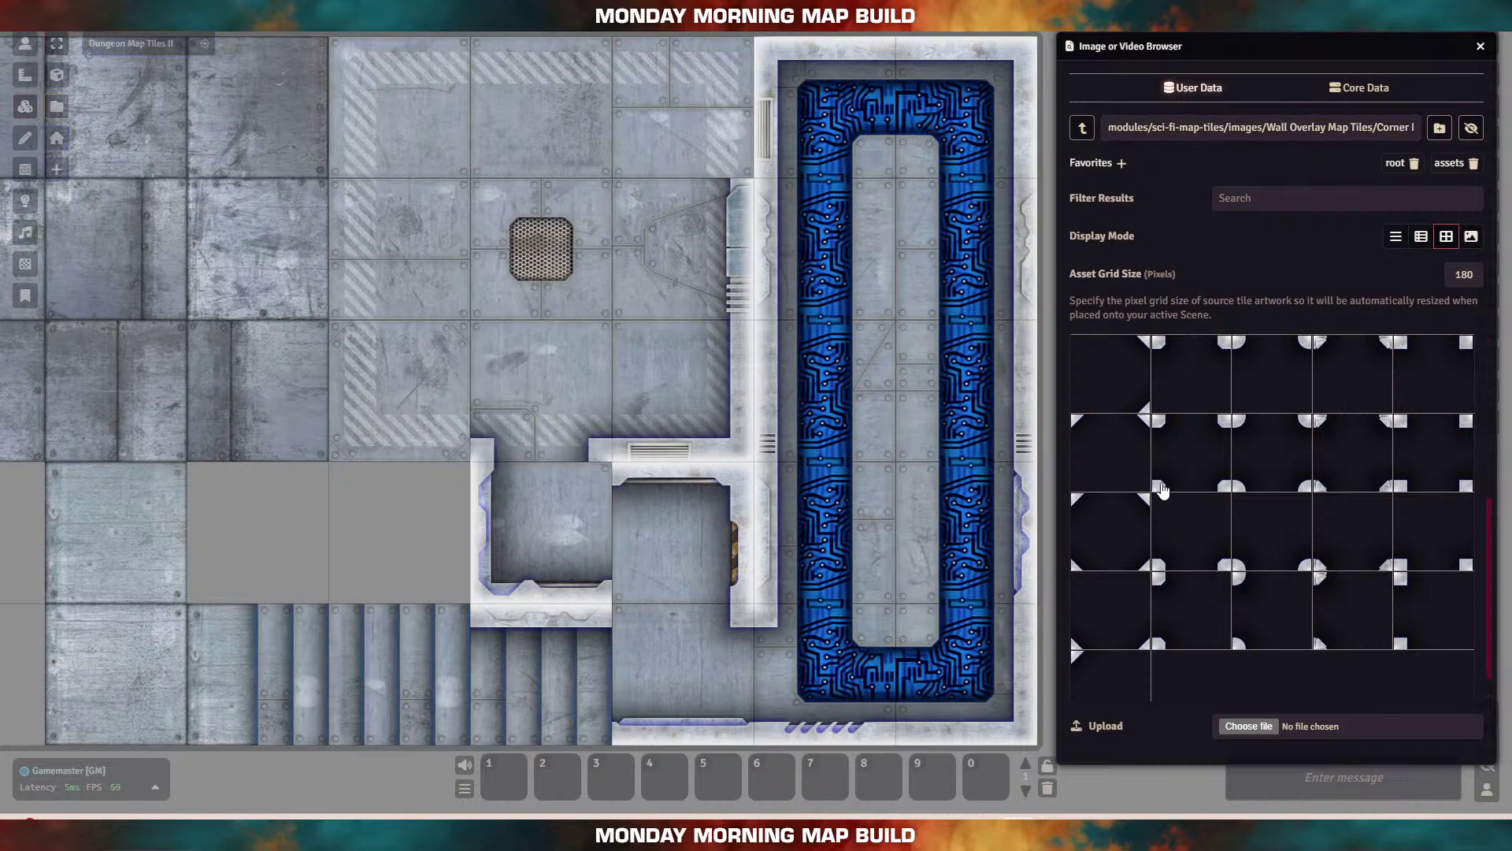
Step: Cap the remaining open wall ends around the small passage above and right of the steps with matching corner point tiles
{"action": "scroll", "coordinate": [1162, 490], "scroll_direction": "up", "scroll_amount": 3}
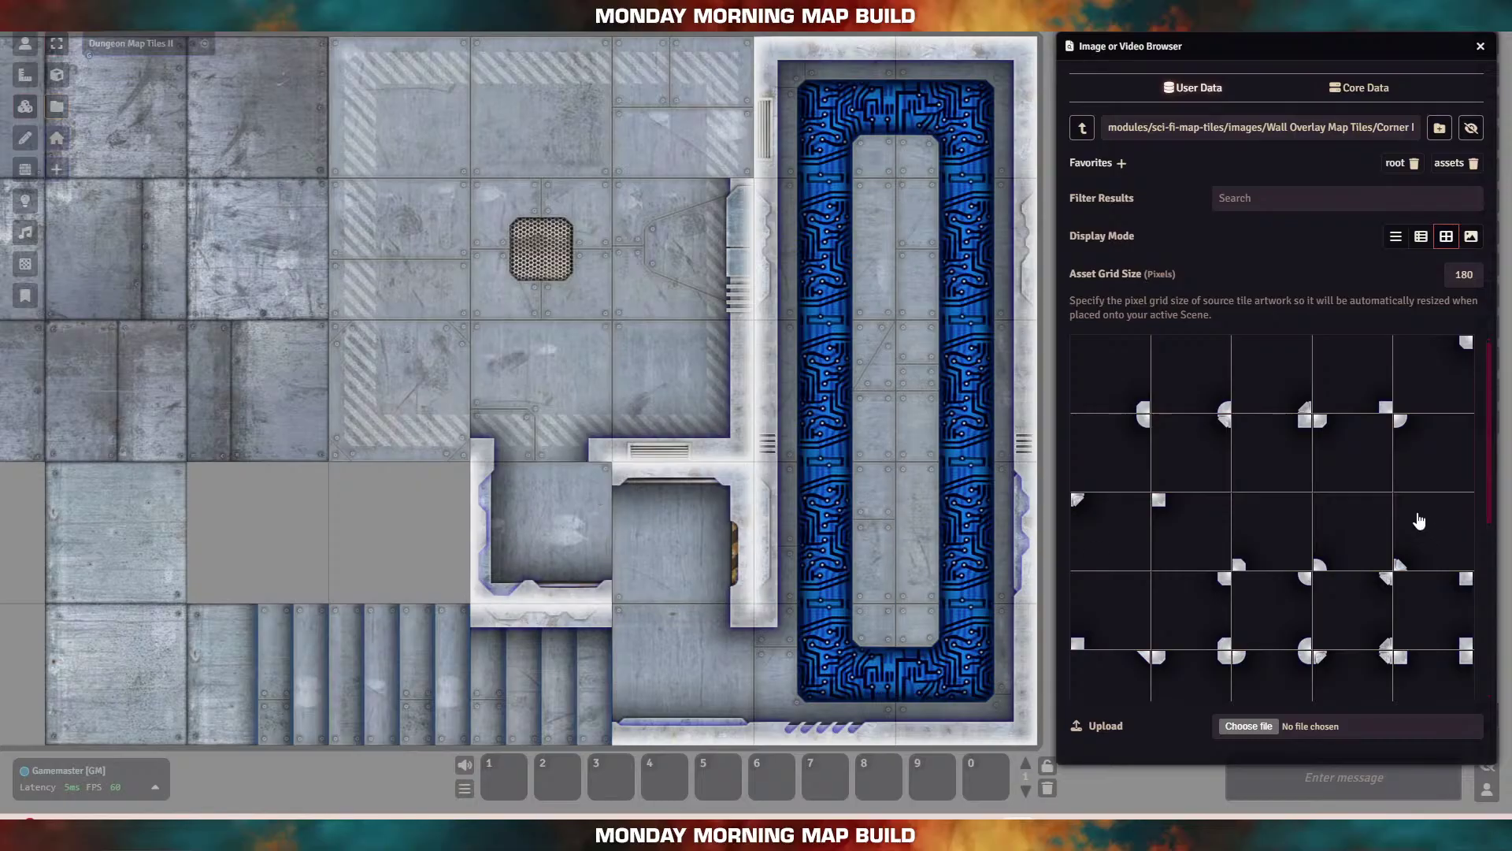
{"action": "left_click_drag", "start_coordinate": [976, 514], "coordinate": [552, 542]}
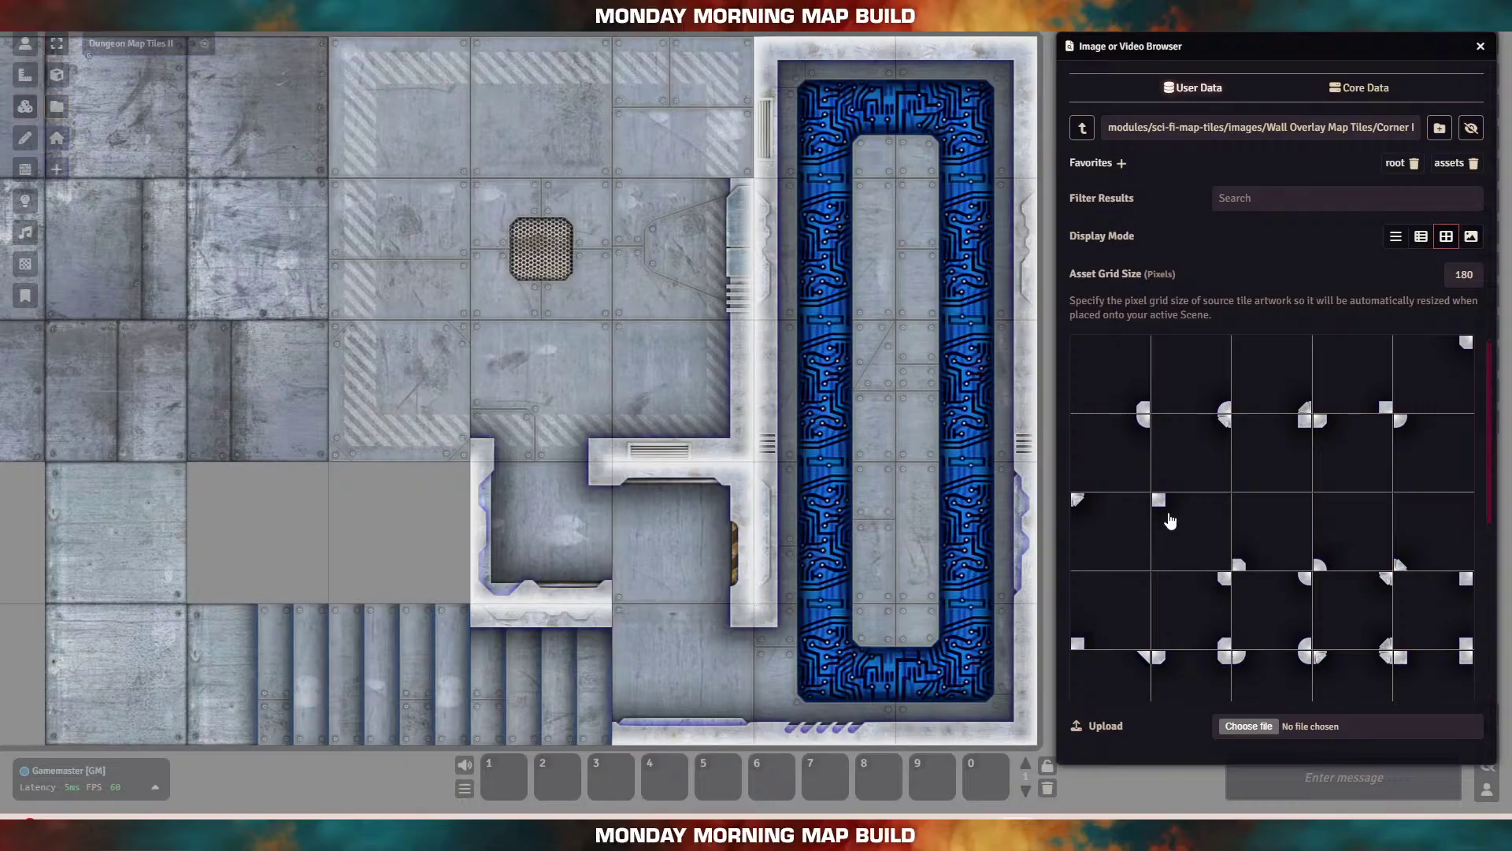
{"action": "left_click_drag", "start_coordinate": [1170, 520], "coordinate": [689, 684]}
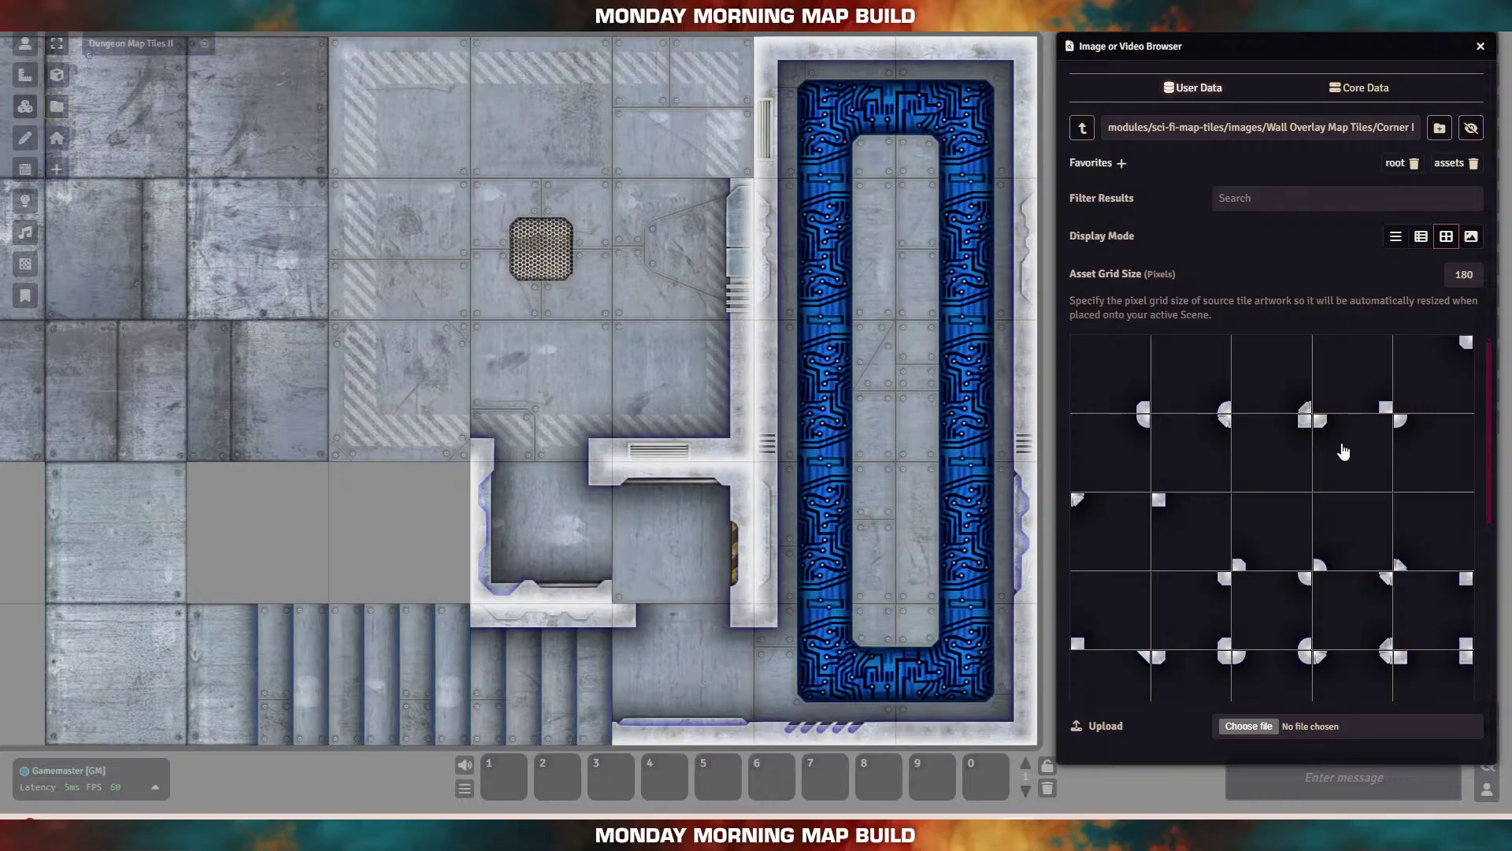
{"action": "left_click_drag", "start_coordinate": [1173, 537], "coordinate": [1207, 526]}
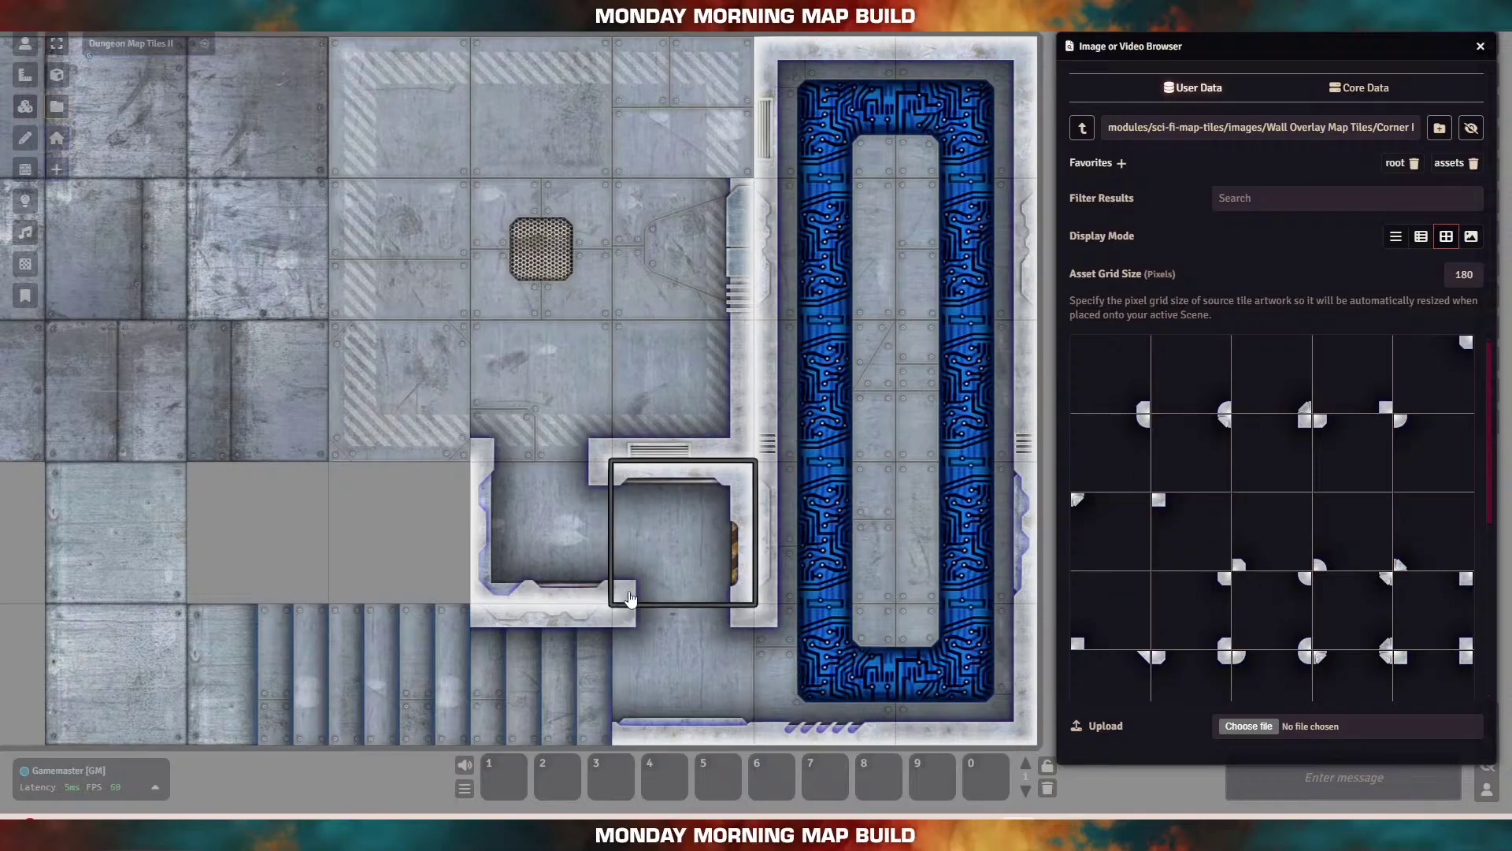
Step: Overlay wall corner tiles from Wall Overlay Map Tiles on the striped area's top-right, top-left and bottom-left squares
{"action": "left_click_drag", "start_coordinate": [357, 545], "coordinate": [499, 547]}
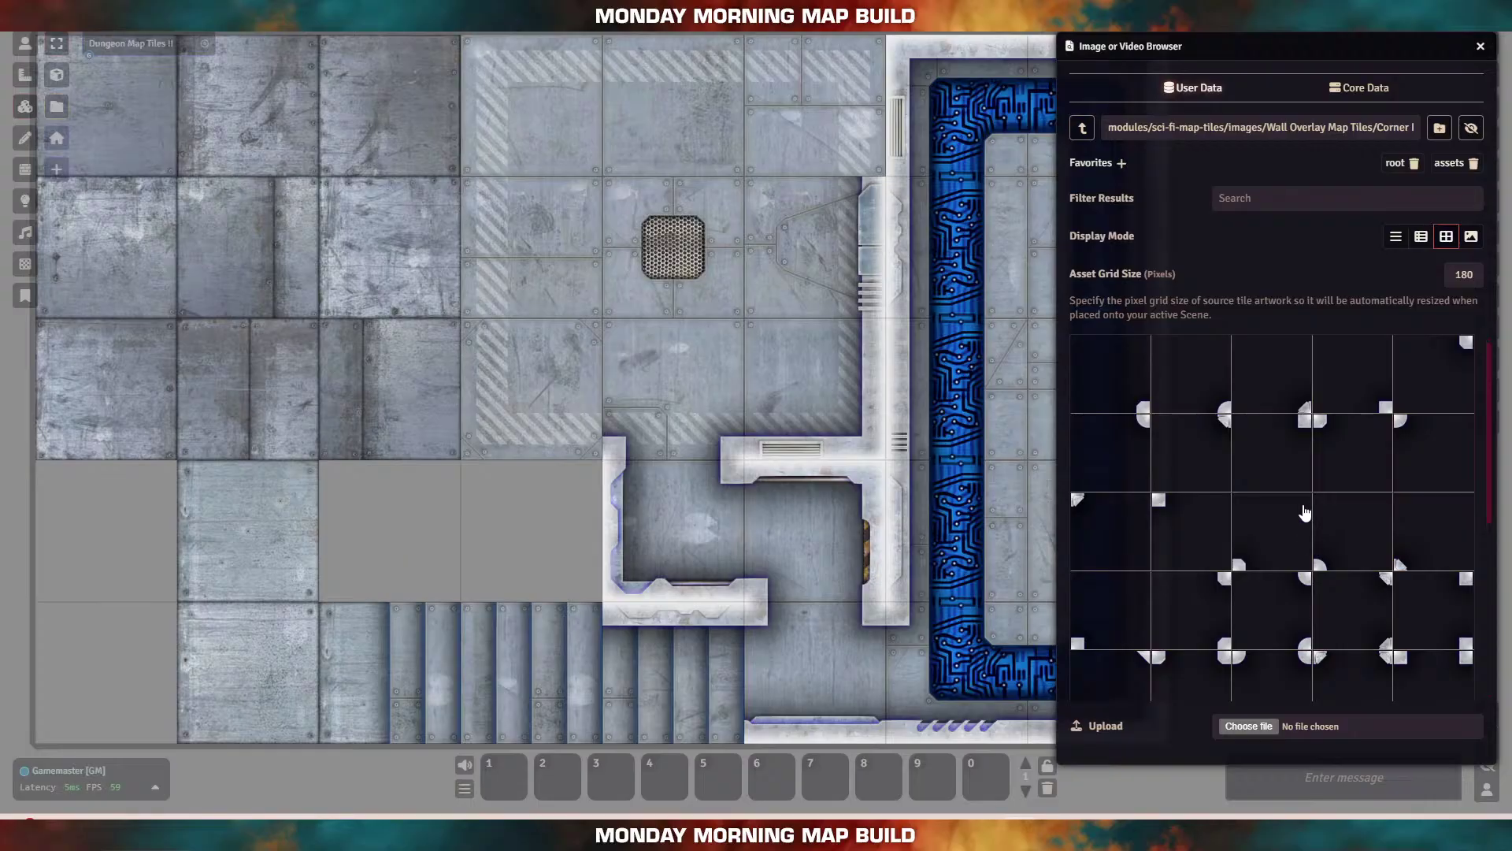
{"action": "left_click", "coordinate": [1084, 128]}
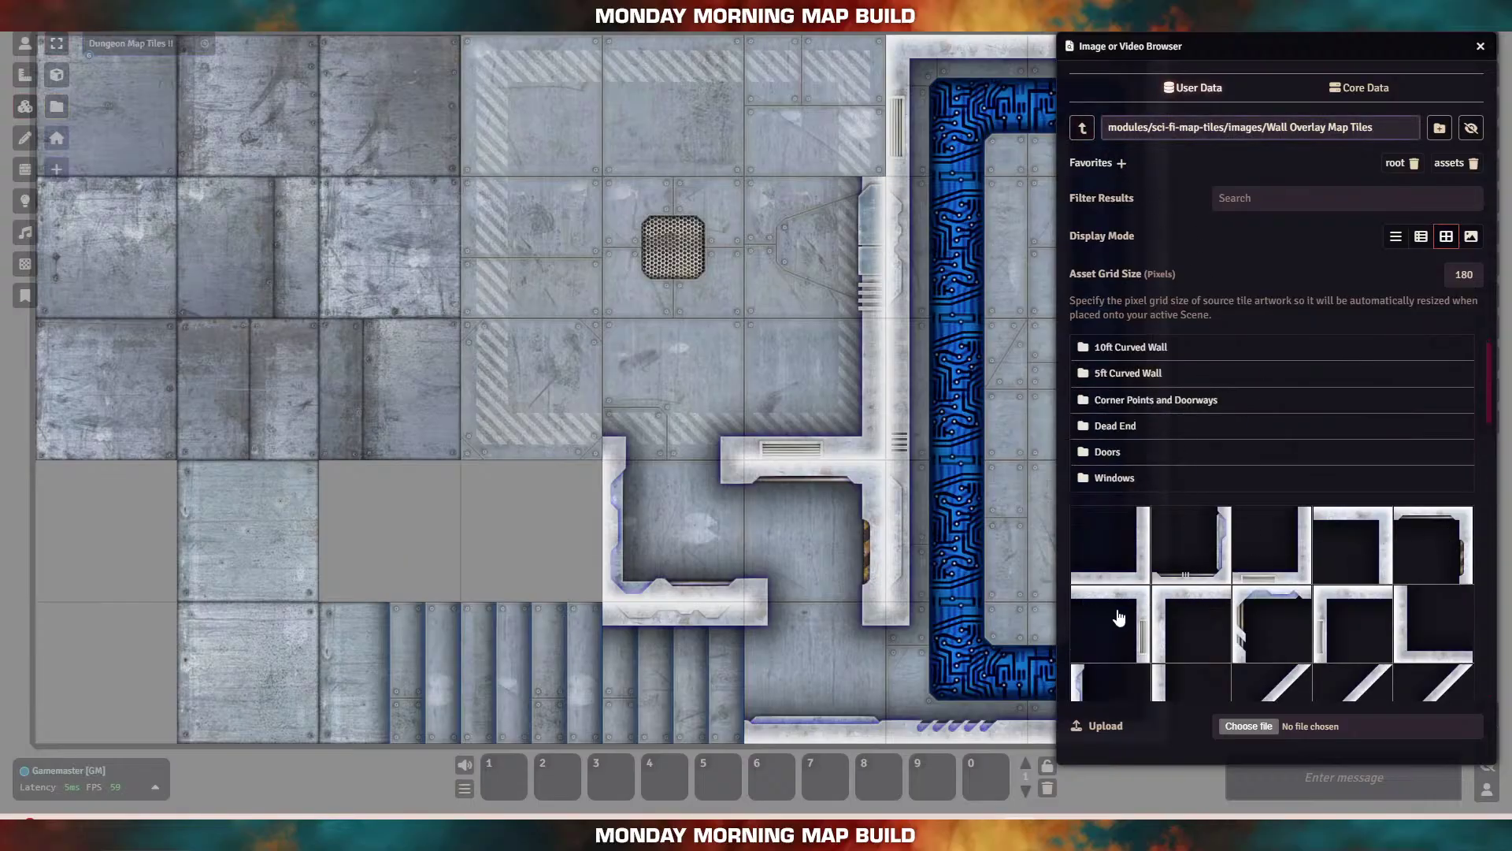
{"action": "left_click_drag", "start_coordinate": [1118, 619], "coordinate": [819, 107]}
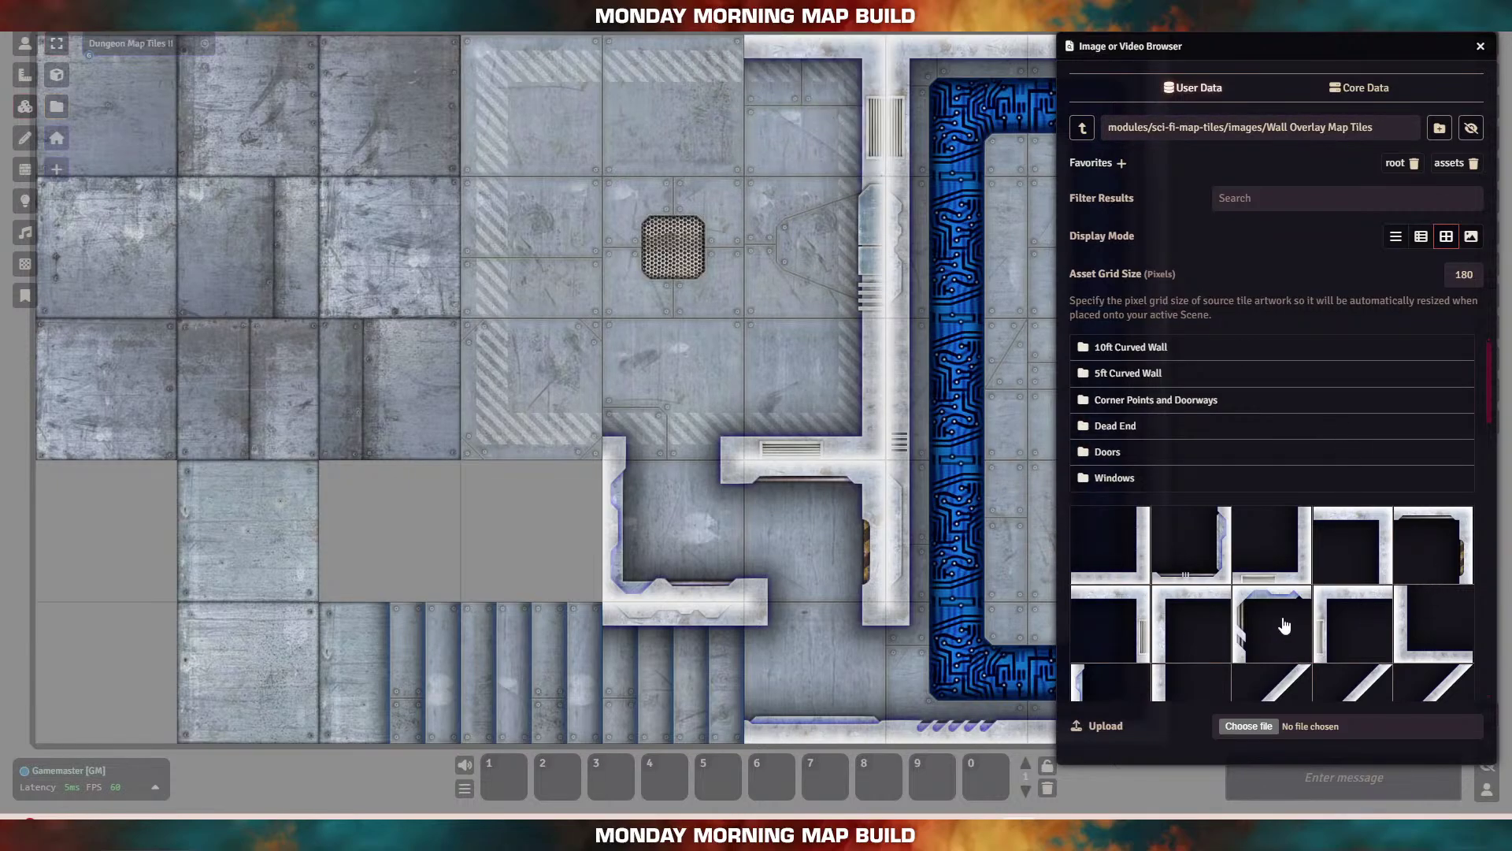
{"action": "left_click_drag", "start_coordinate": [1257, 619], "coordinate": [529, 114]}
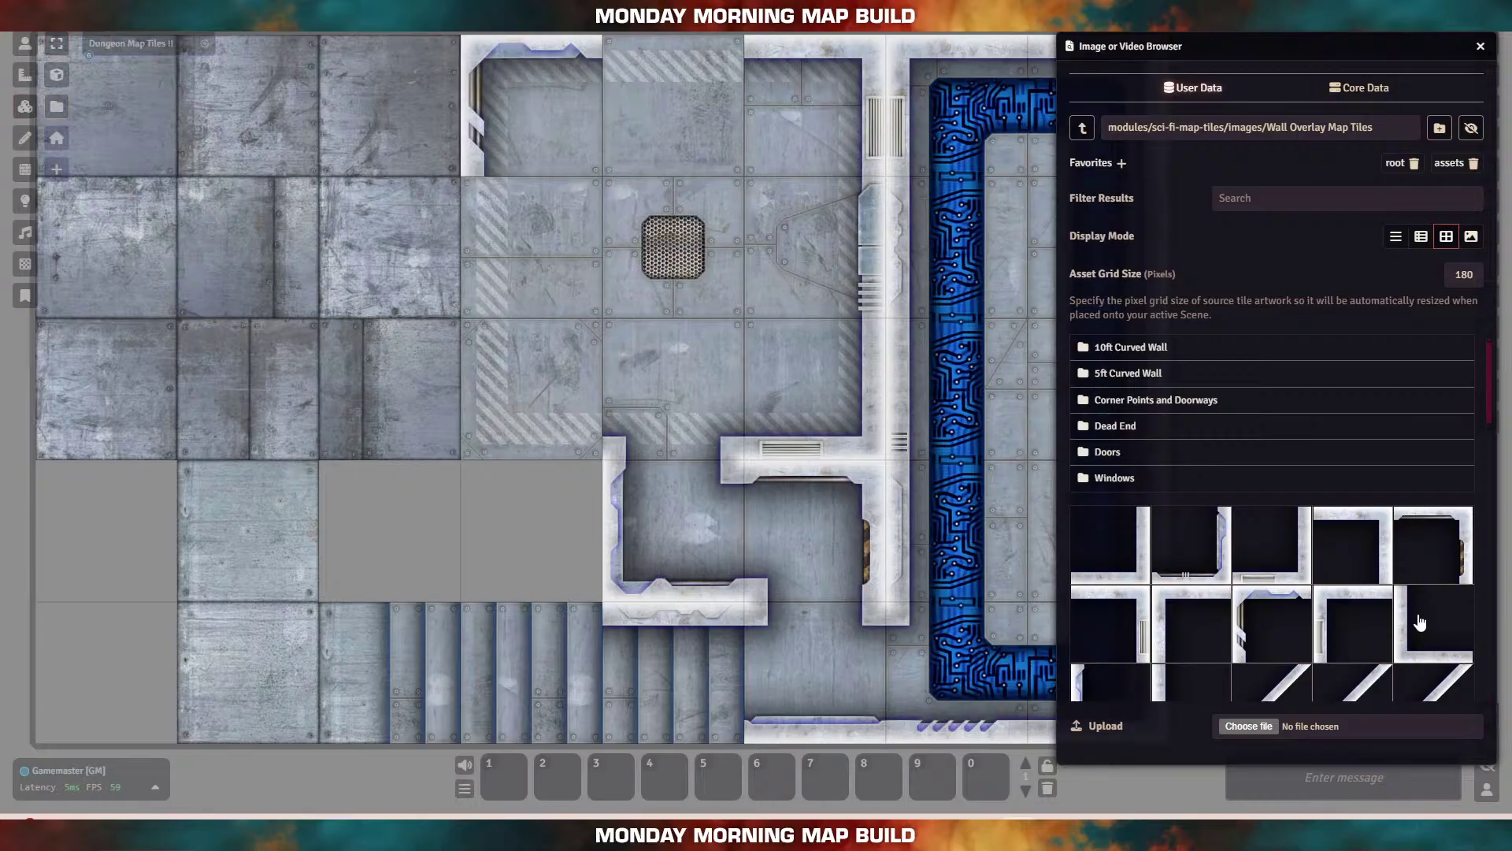
{"action": "left_click_drag", "start_coordinate": [1107, 685], "coordinate": [535, 397]}
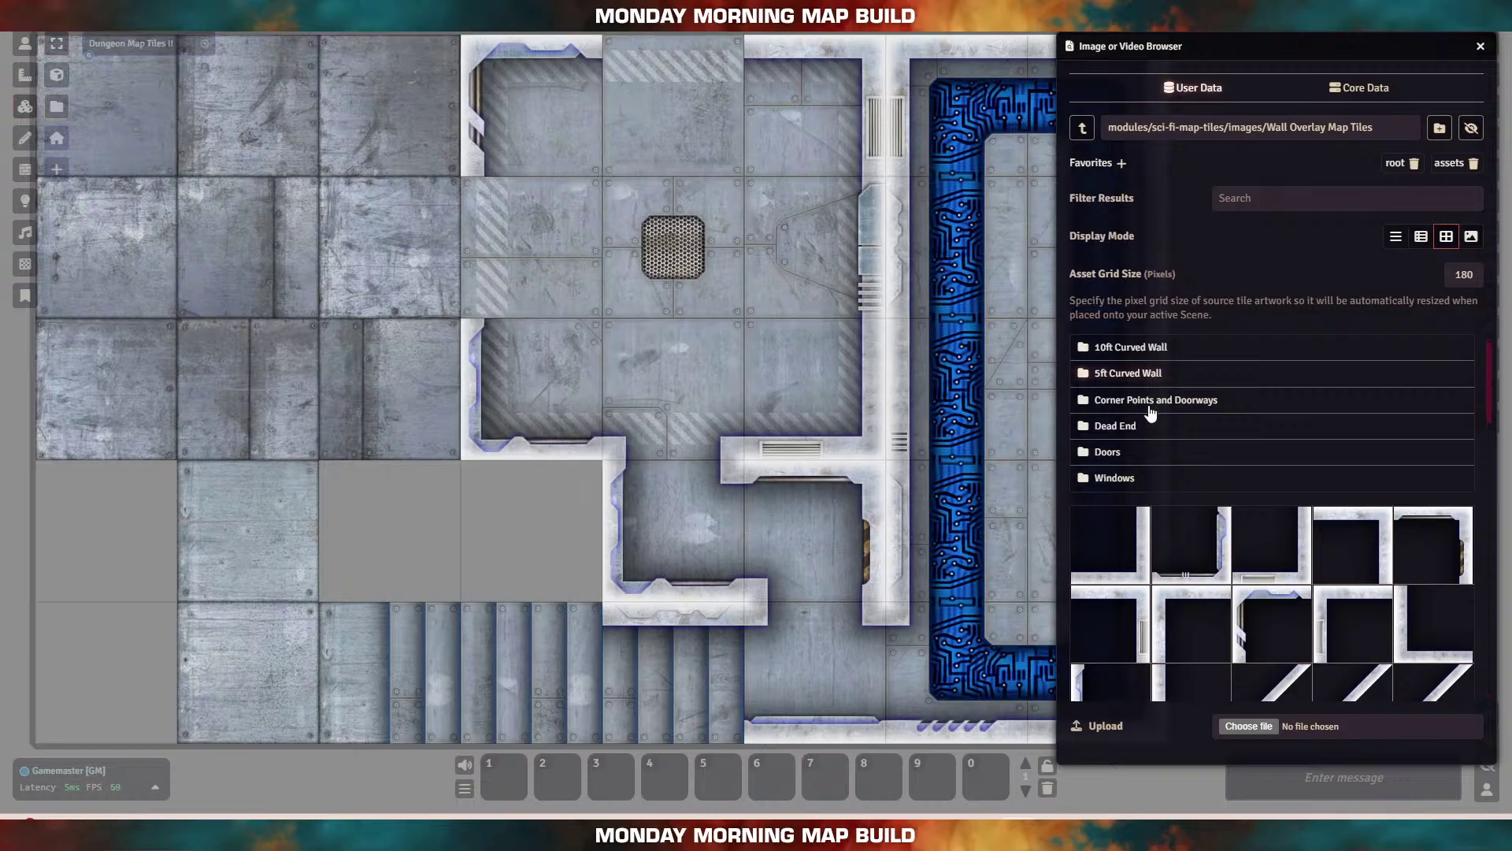
{"action": "scroll", "coordinate": [1300, 611], "scroll_direction": "down", "scroll_amount": 10}
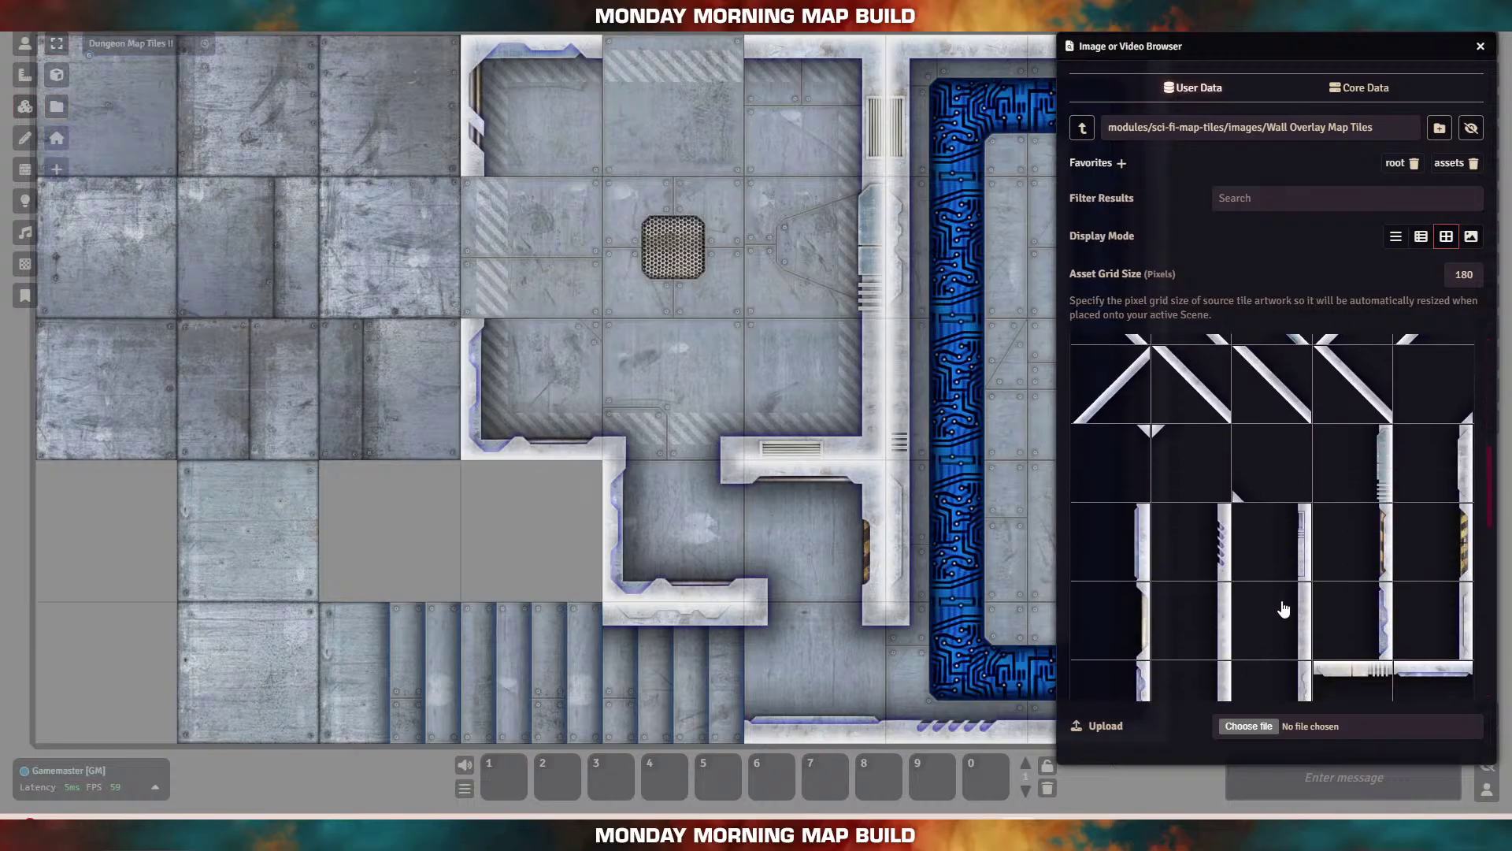
Step: Overlay a hazard-striped top wall tile on the striped room's top-middle square and a purple-vented left wall tile on its left-middle square
{"action": "scroll", "coordinate": [1261, 583], "scroll_direction": "down", "scroll_amount": 1}
{"action": "left_click_drag", "start_coordinate": [1257, 525], "coordinate": [675, 124]}
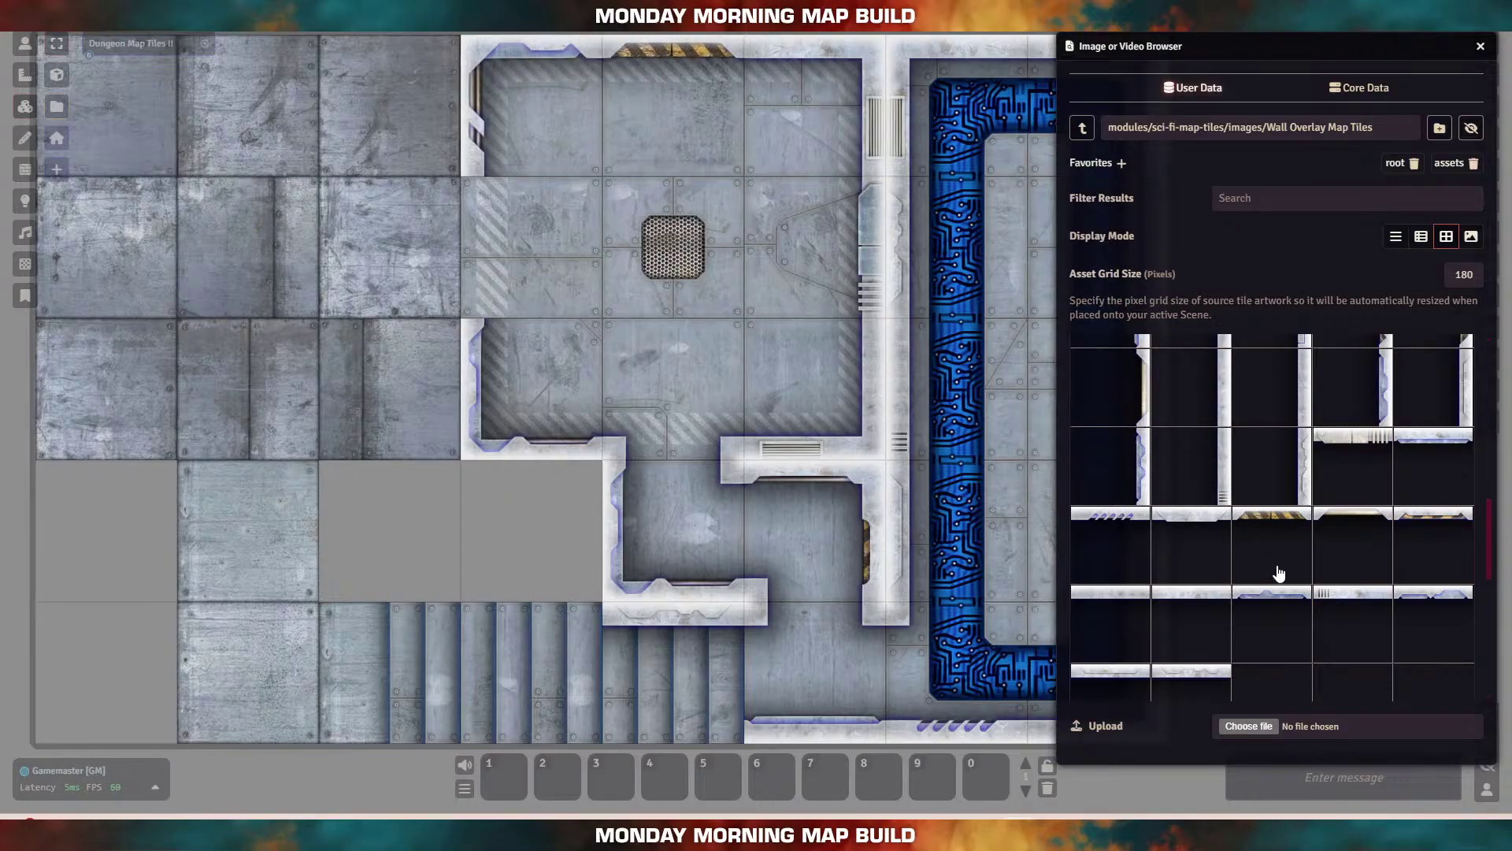
{"action": "scroll", "coordinate": [1360, 626], "scroll_direction": "down", "scroll_amount": 4}
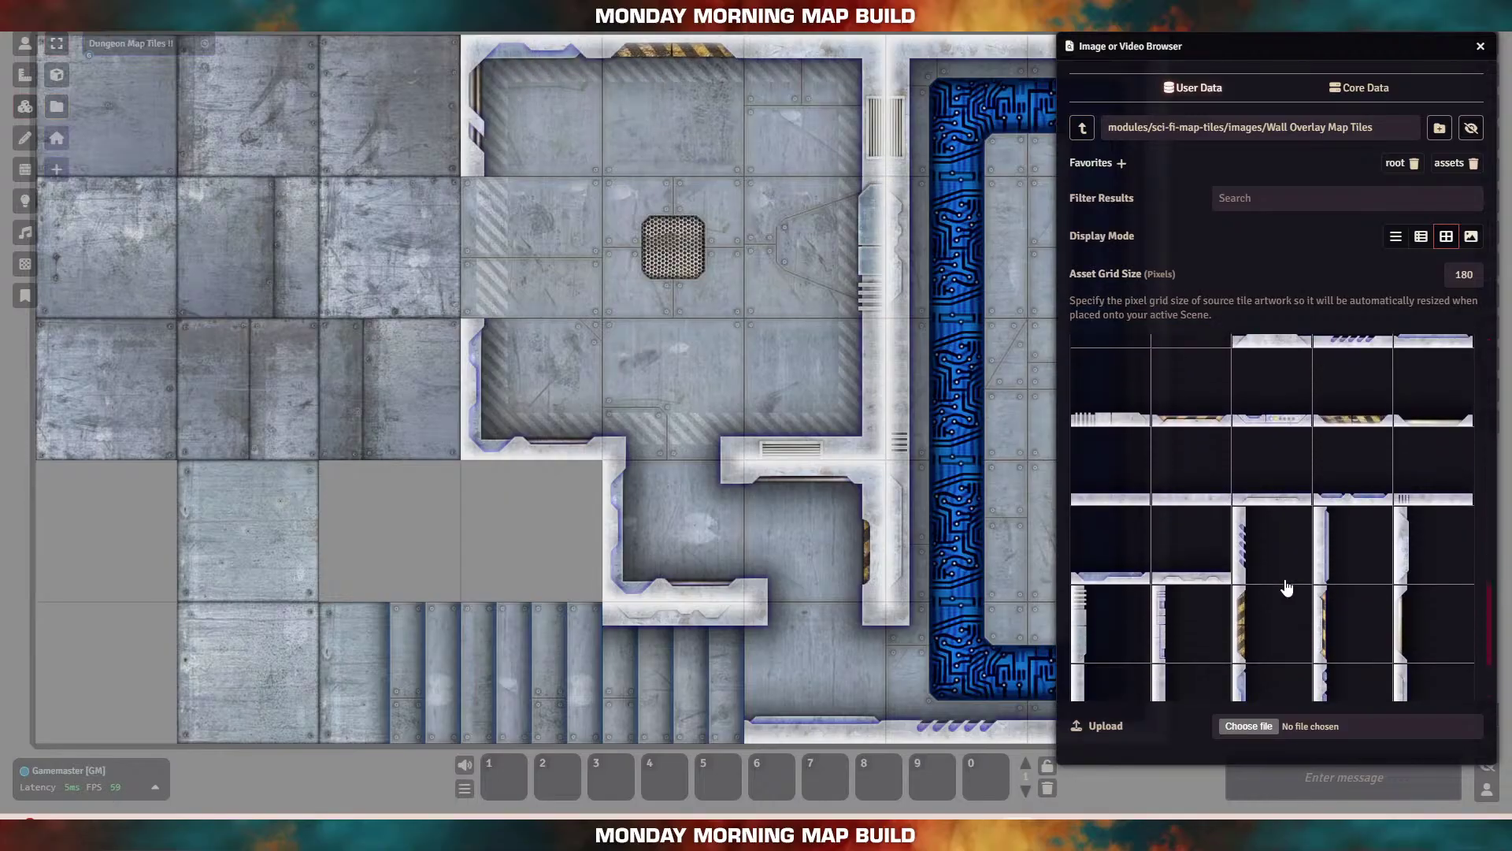
{"action": "left_click_drag", "start_coordinate": [1239, 547], "coordinate": [551, 248]}
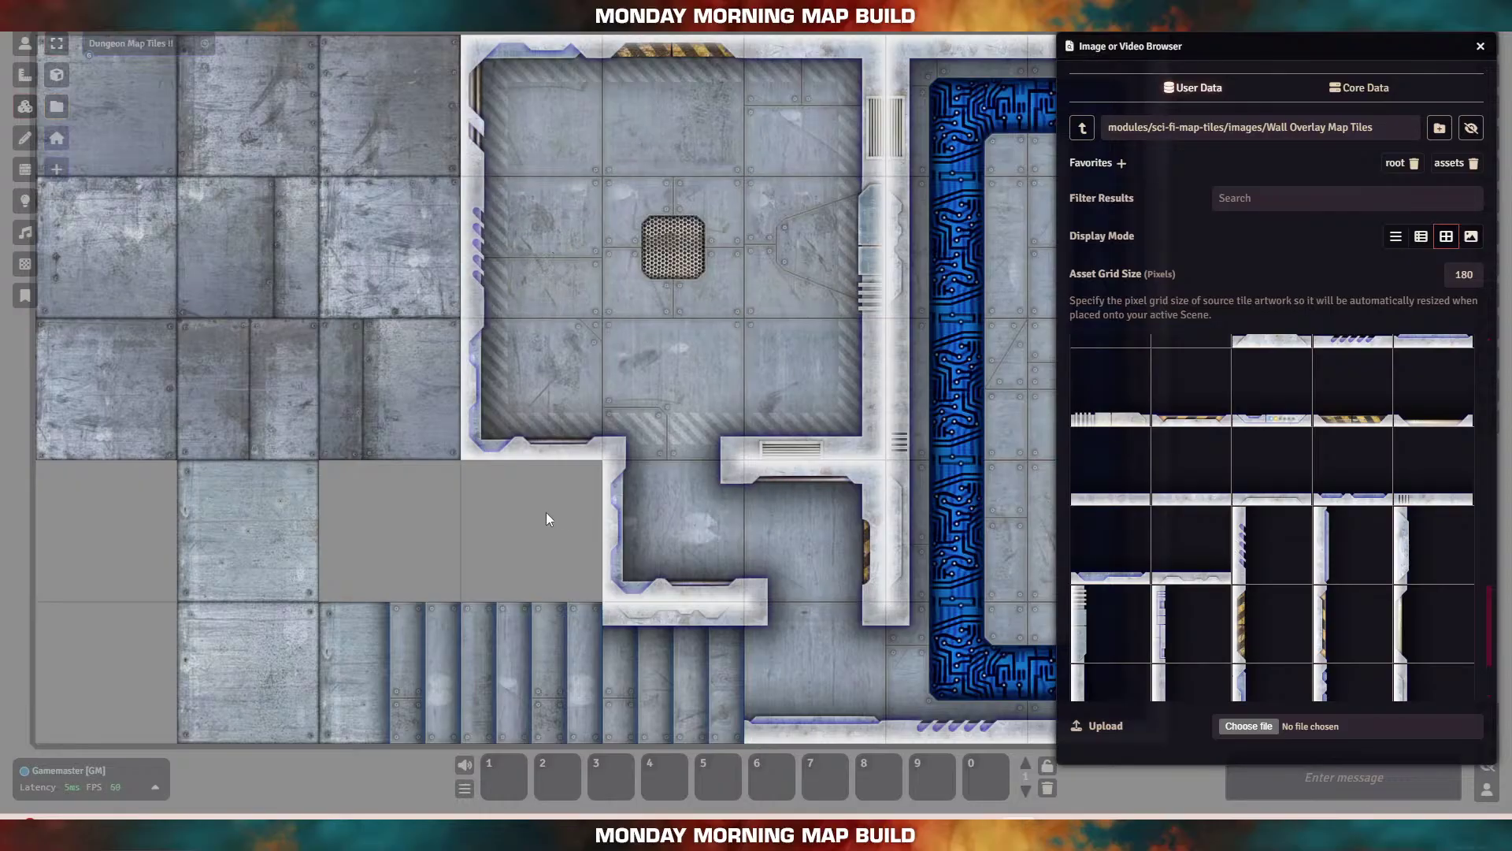
Step: Overlay wall corner tiles on the dark-floored room's top-left and top-right squares, with a straight top wall tile between them
{"action": "mouse_move", "coordinate": [541, 511]}
{"action": "left_mouse_down"}
{"action": "mouse_move", "coordinate": [314, 459]}
{"action": "mouse_move", "coordinate": [312, 486]}
{"action": "mouse_move", "coordinate": [449, 517]}
{"action": "mouse_move", "coordinate": [551, 517]}
{"action": "left_mouse_up"}
{"action": "scroll", "coordinate": [294, 401], "scroll_direction": "down", "scroll_amount": 1}
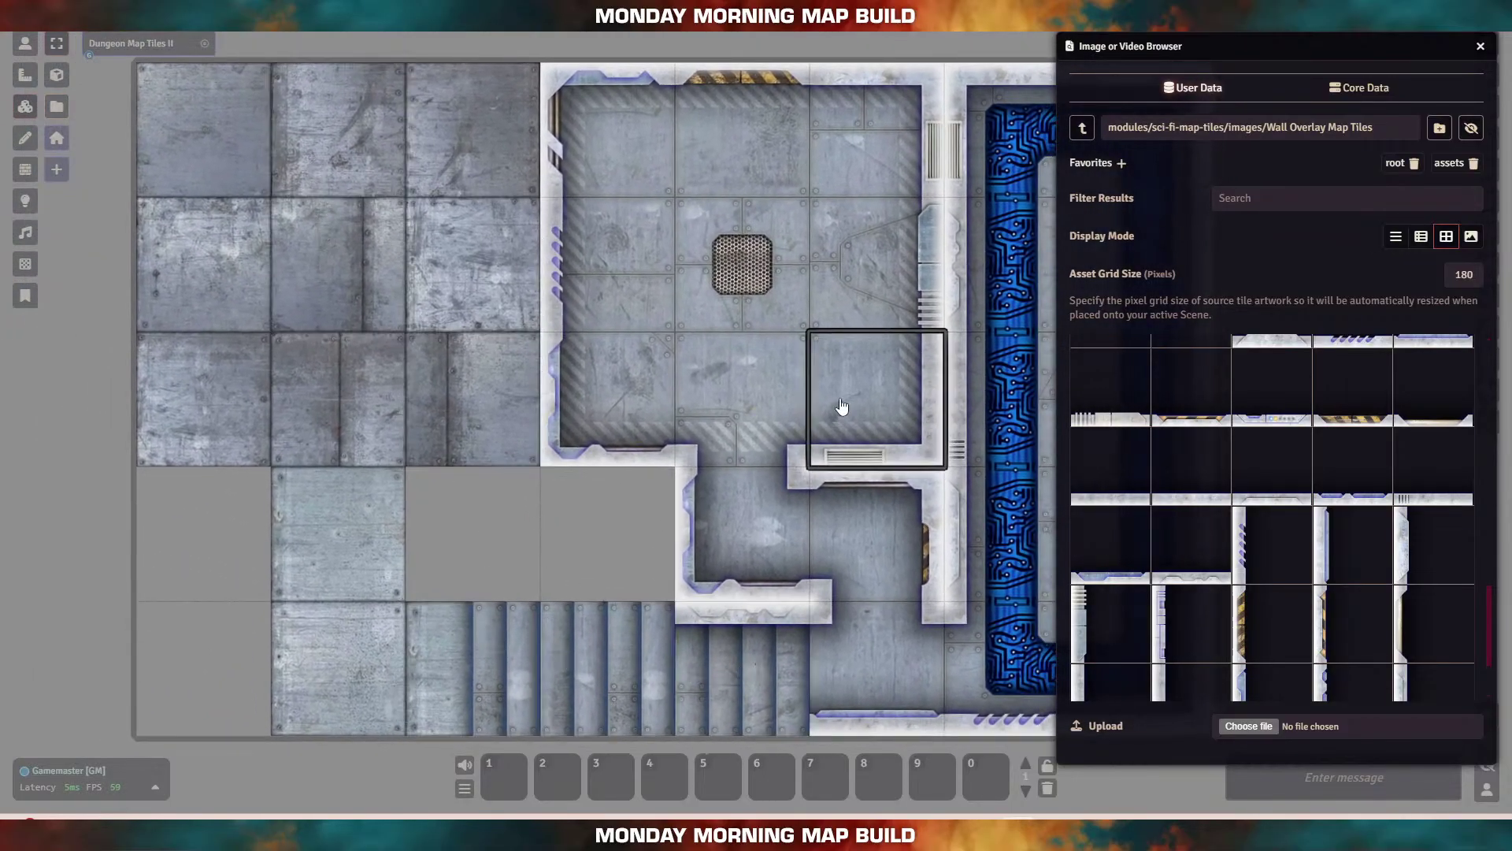
{"action": "scroll", "coordinate": [1308, 526], "scroll_direction": "up", "scroll_amount": 5}
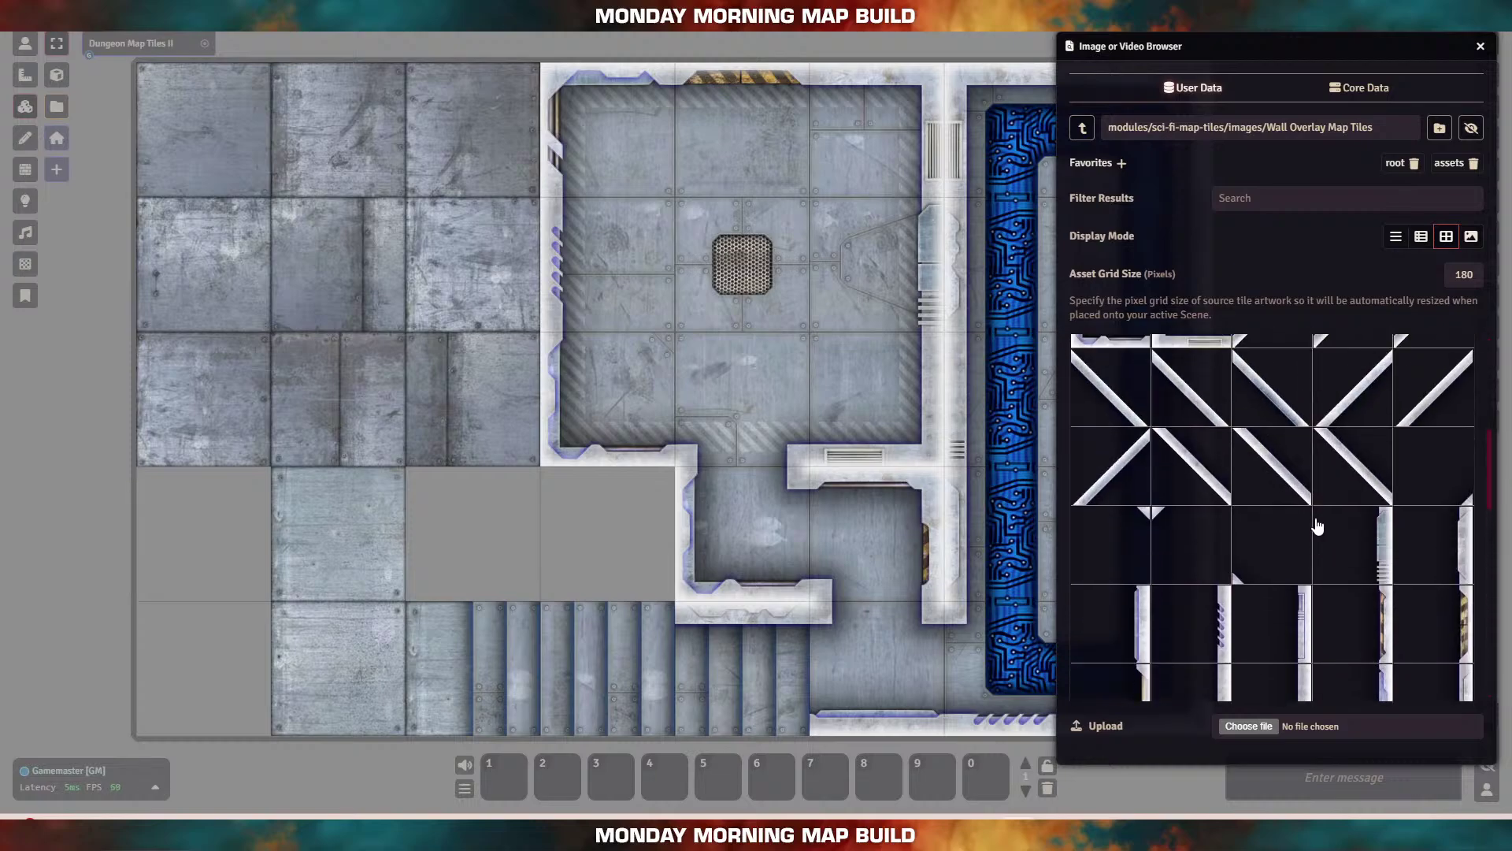
{"action": "scroll", "coordinate": [1308, 525], "scroll_direction": "up", "scroll_amount": 2}
{"action": "left_click_drag", "start_coordinate": [1186, 615], "coordinate": [211, 136]}
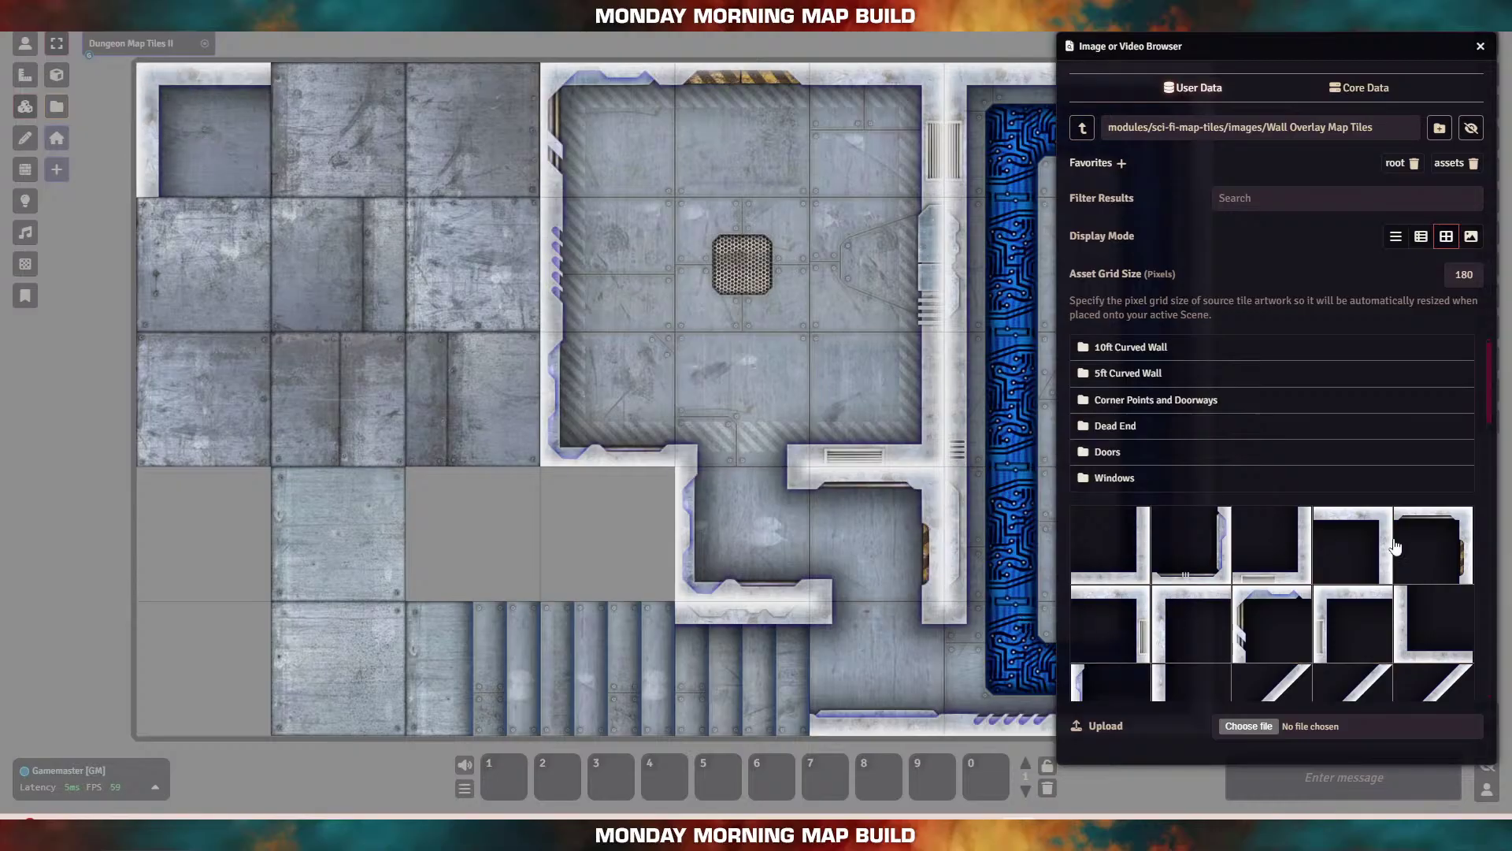
{"action": "left_click_drag", "start_coordinate": [1396, 547], "coordinate": [467, 129]}
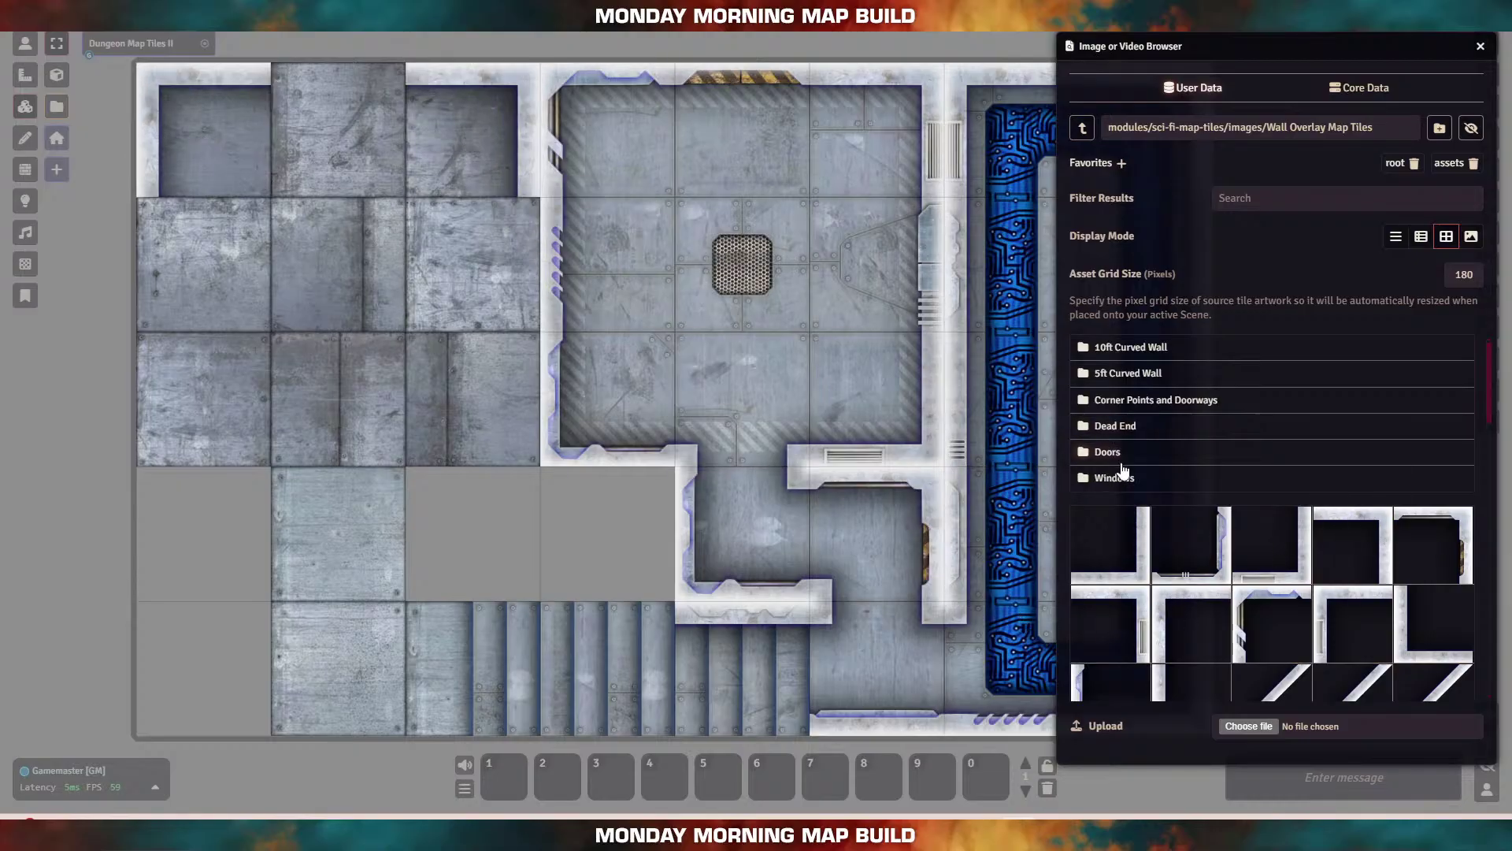
{"action": "scroll", "coordinate": [1278, 644], "scroll_direction": "down", "scroll_amount": 6}
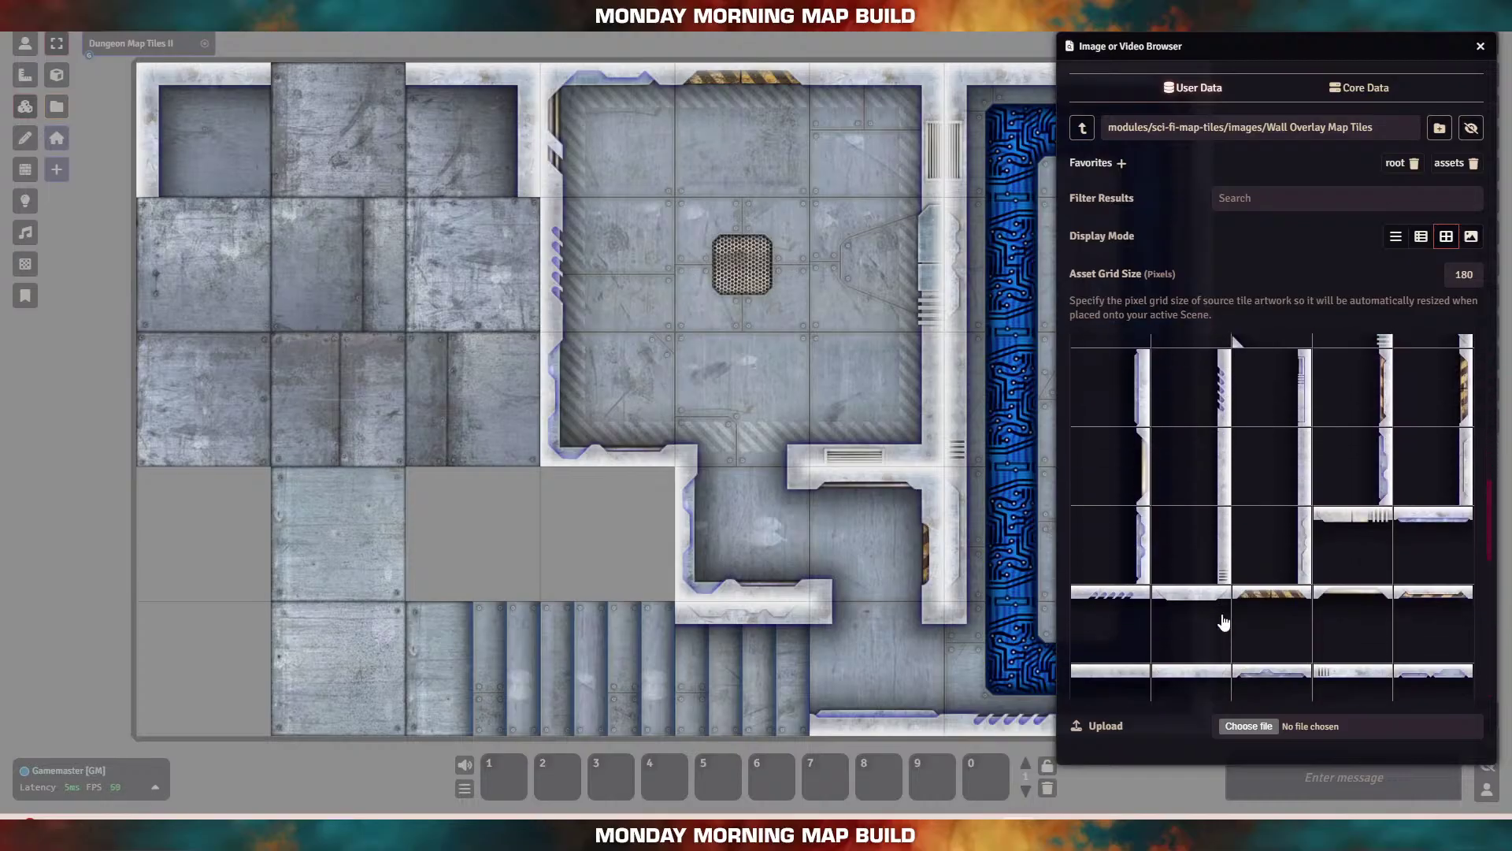
{"action": "left_click_drag", "start_coordinate": [1199, 469], "coordinate": [345, 133]}
Step: Overlay wall corner tiles on the dark-floored room's bottom-left and bottom-right squares
{"action": "scroll", "coordinate": [1233, 562], "scroll_direction": "up", "scroll_amount": 5}
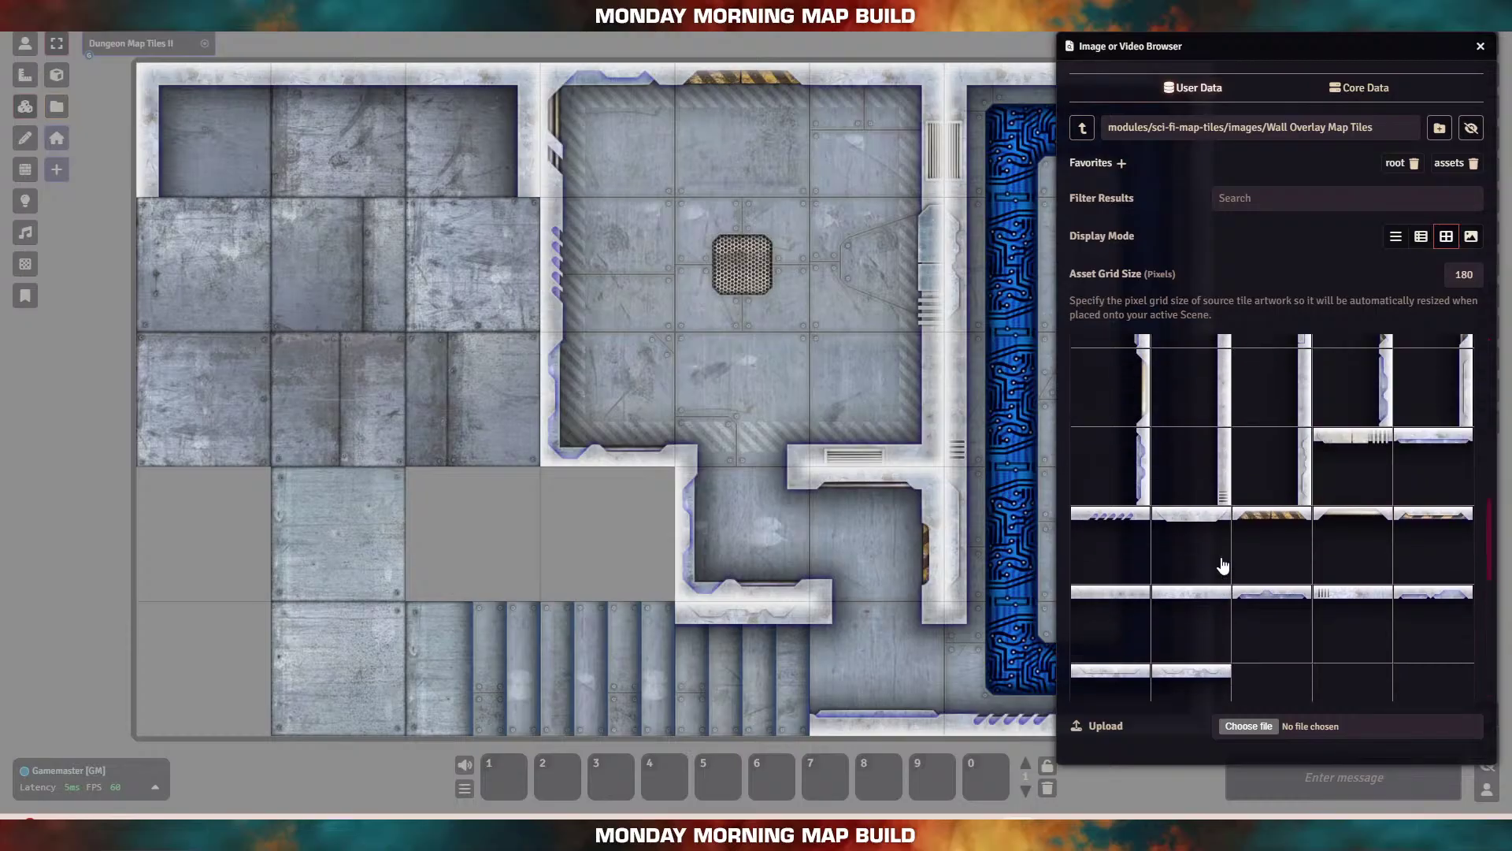
{"action": "scroll", "coordinate": [1235, 562], "scroll_direction": "up", "scroll_amount": 1}
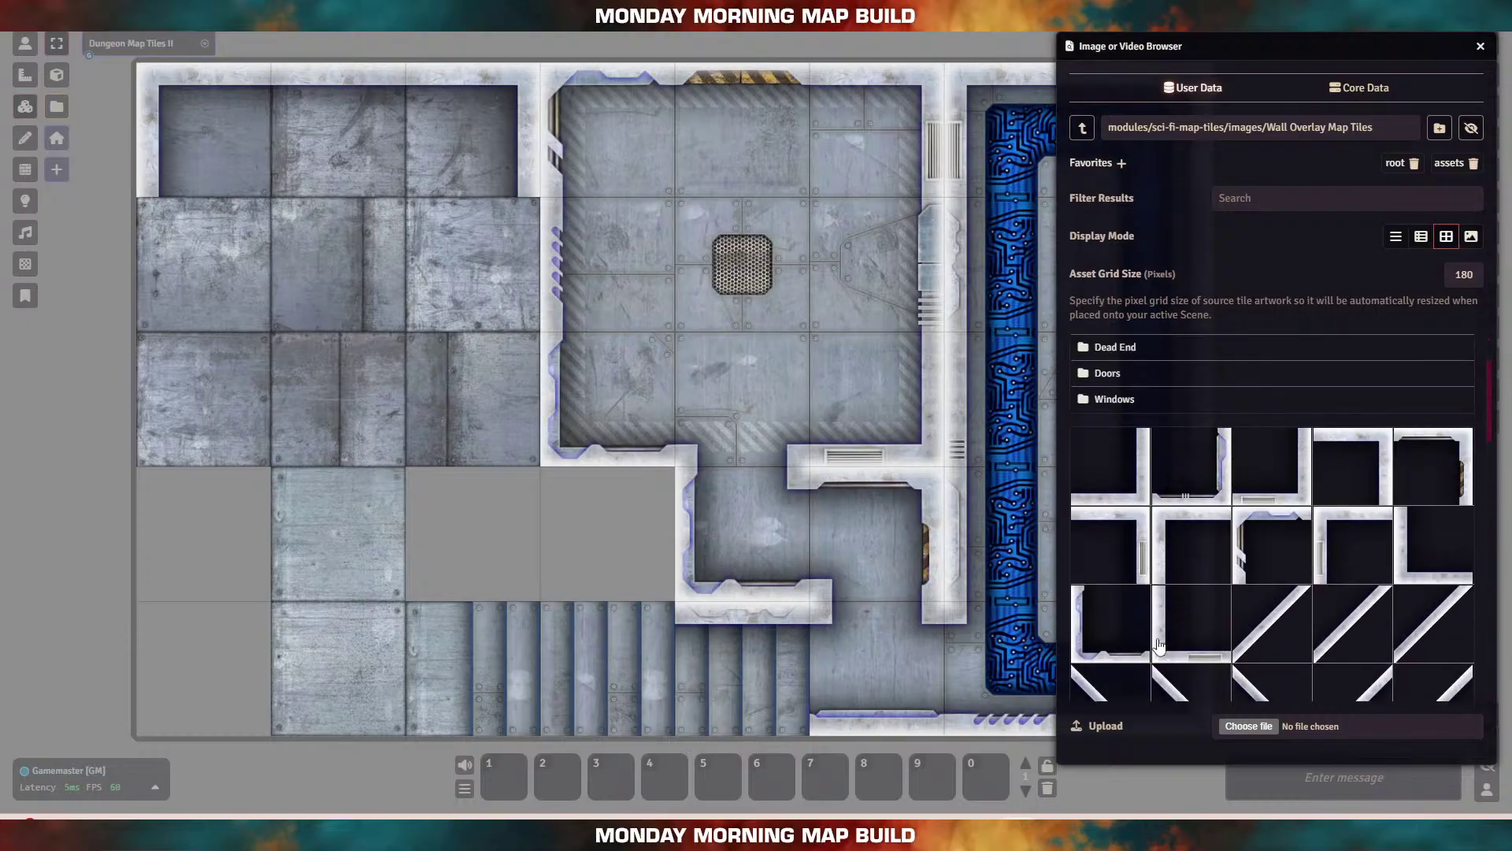
{"action": "left_click", "coordinate": [1101, 650]}
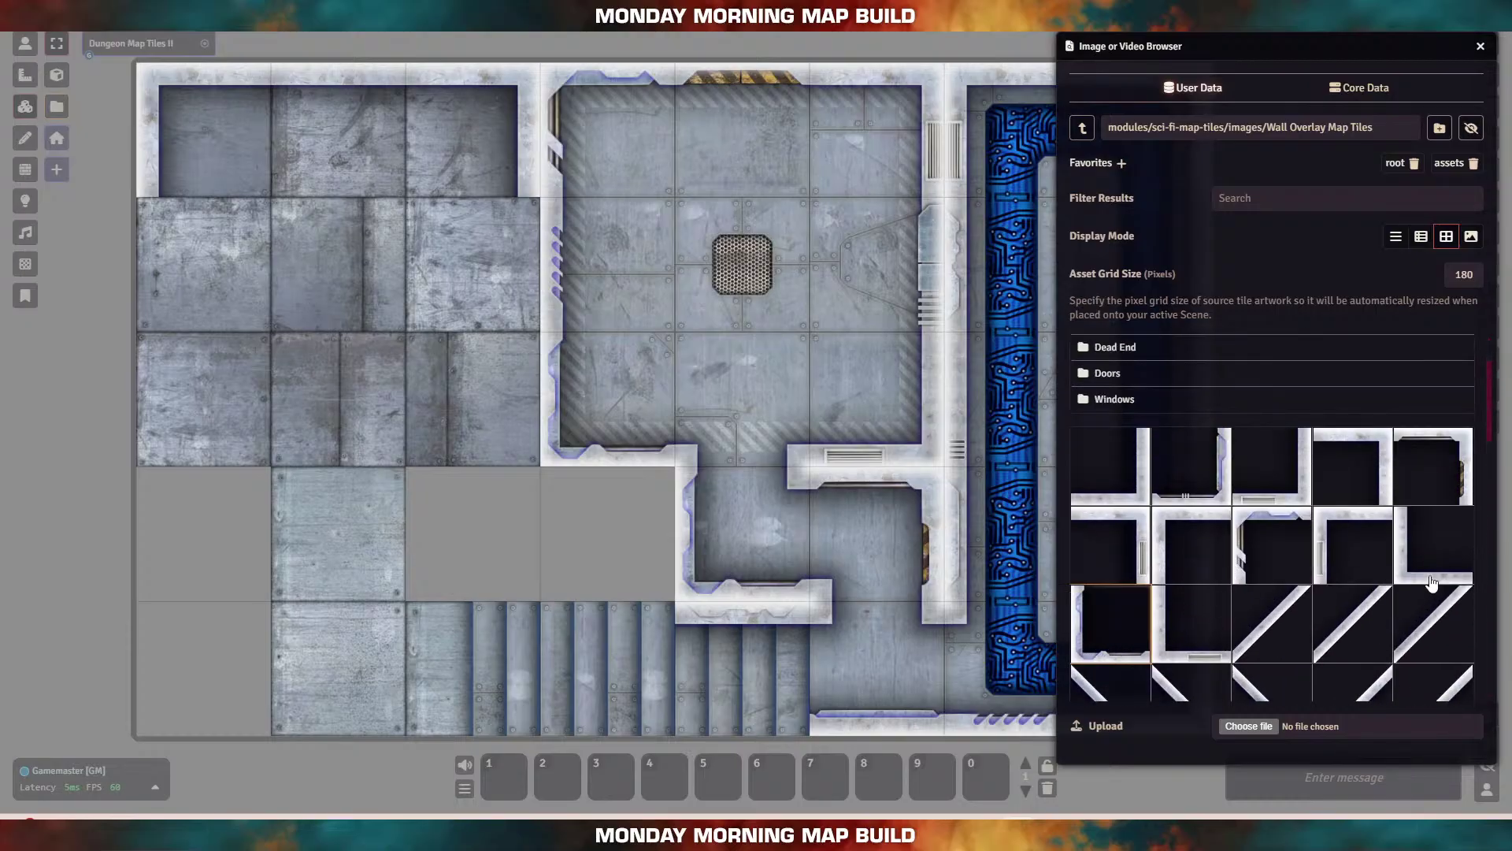
{"action": "left_click_drag", "start_coordinate": [1432, 583], "coordinate": [206, 398]}
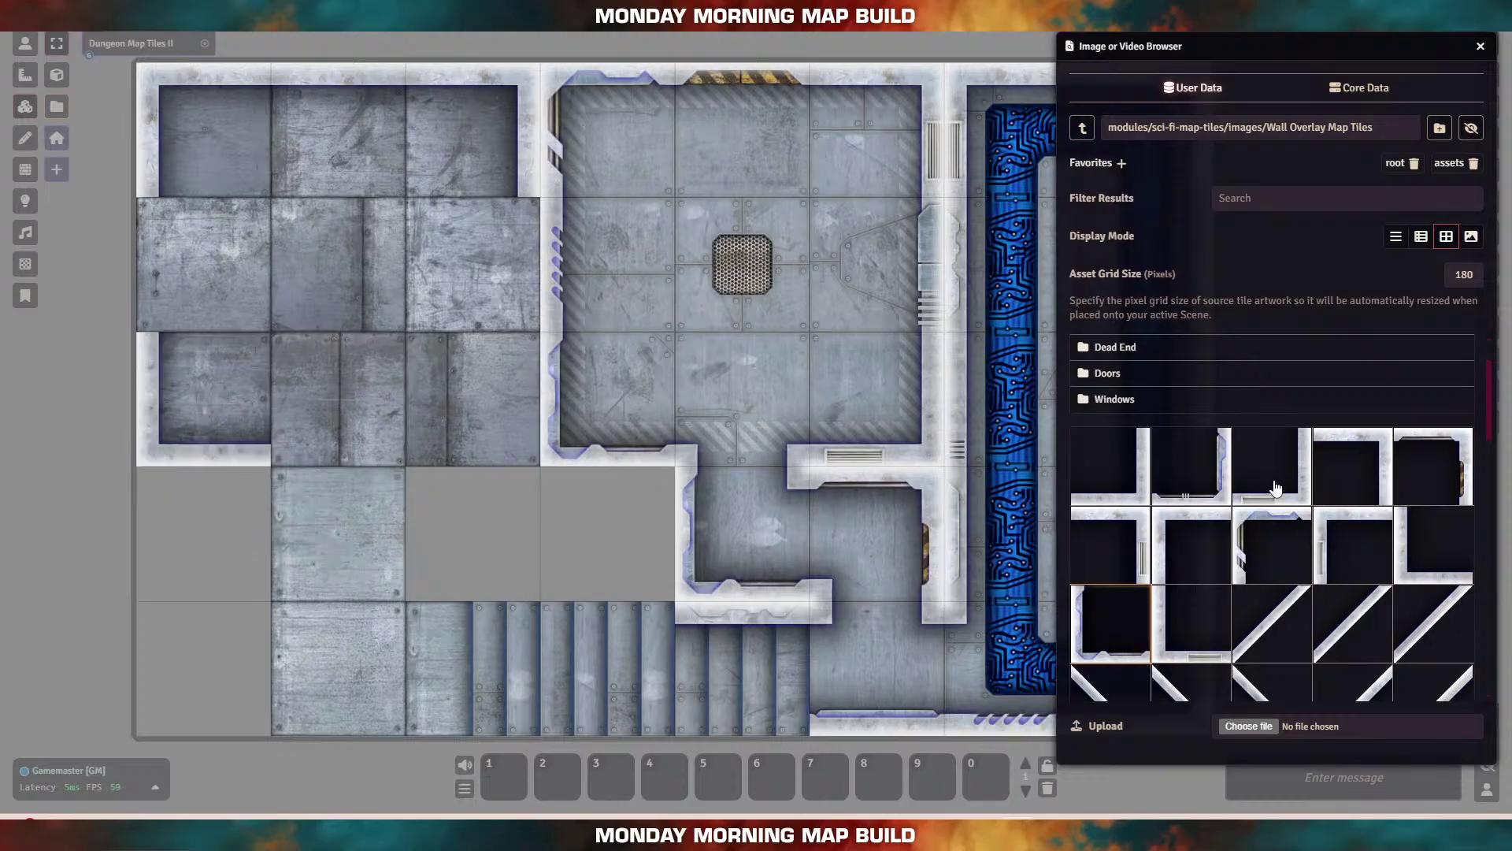
{"action": "left_click_drag", "start_coordinate": [1277, 488], "coordinate": [471, 404]}
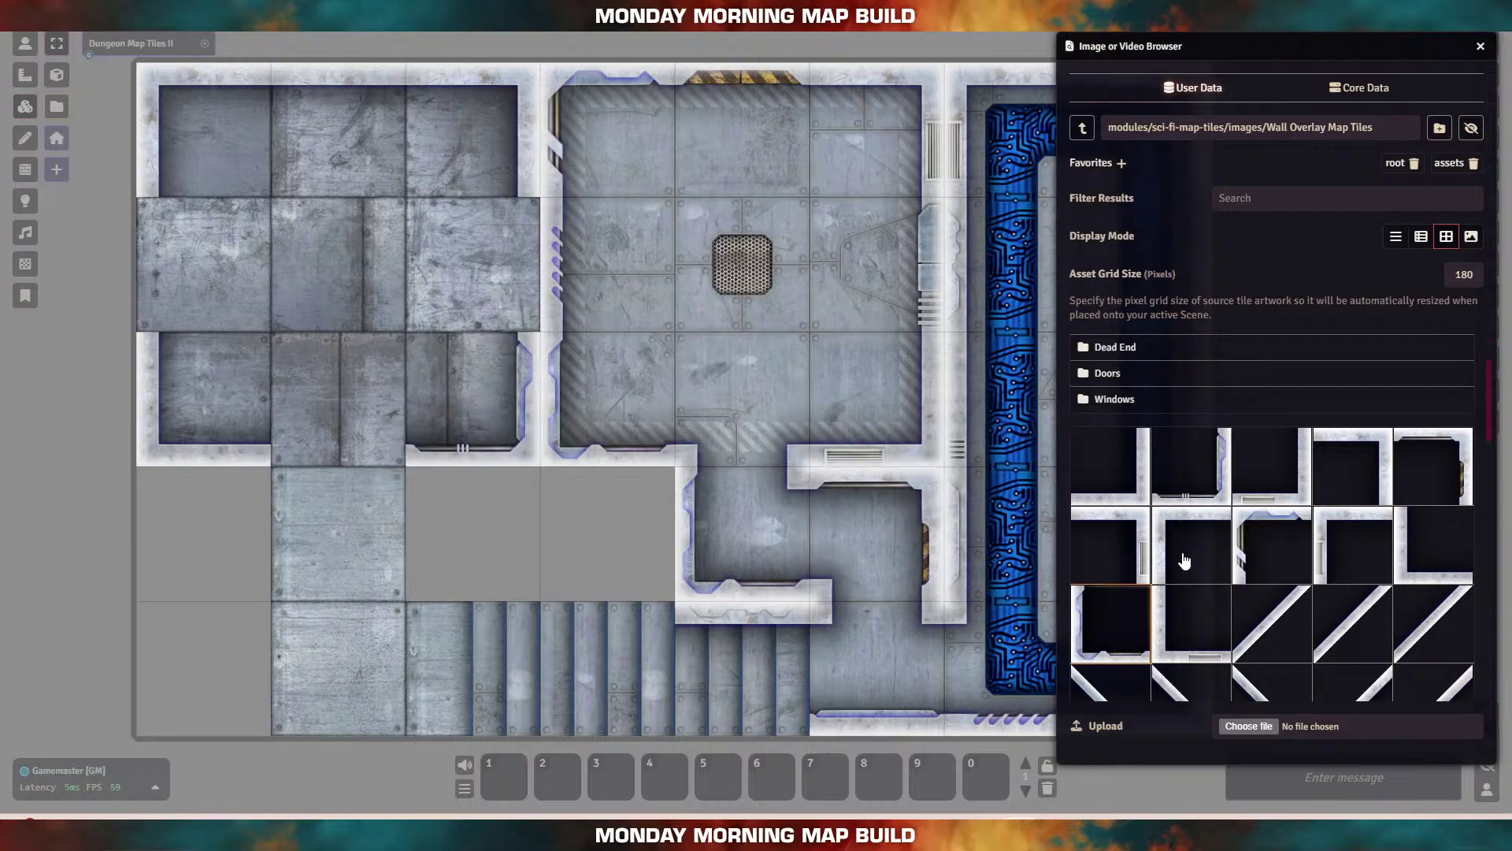
Step: Overlay a left wall tile and a right wall tile on the dark-floored room's middle row to close both sides
{"action": "scroll", "coordinate": [1184, 561], "scroll_direction": "down", "scroll_amount": 3}
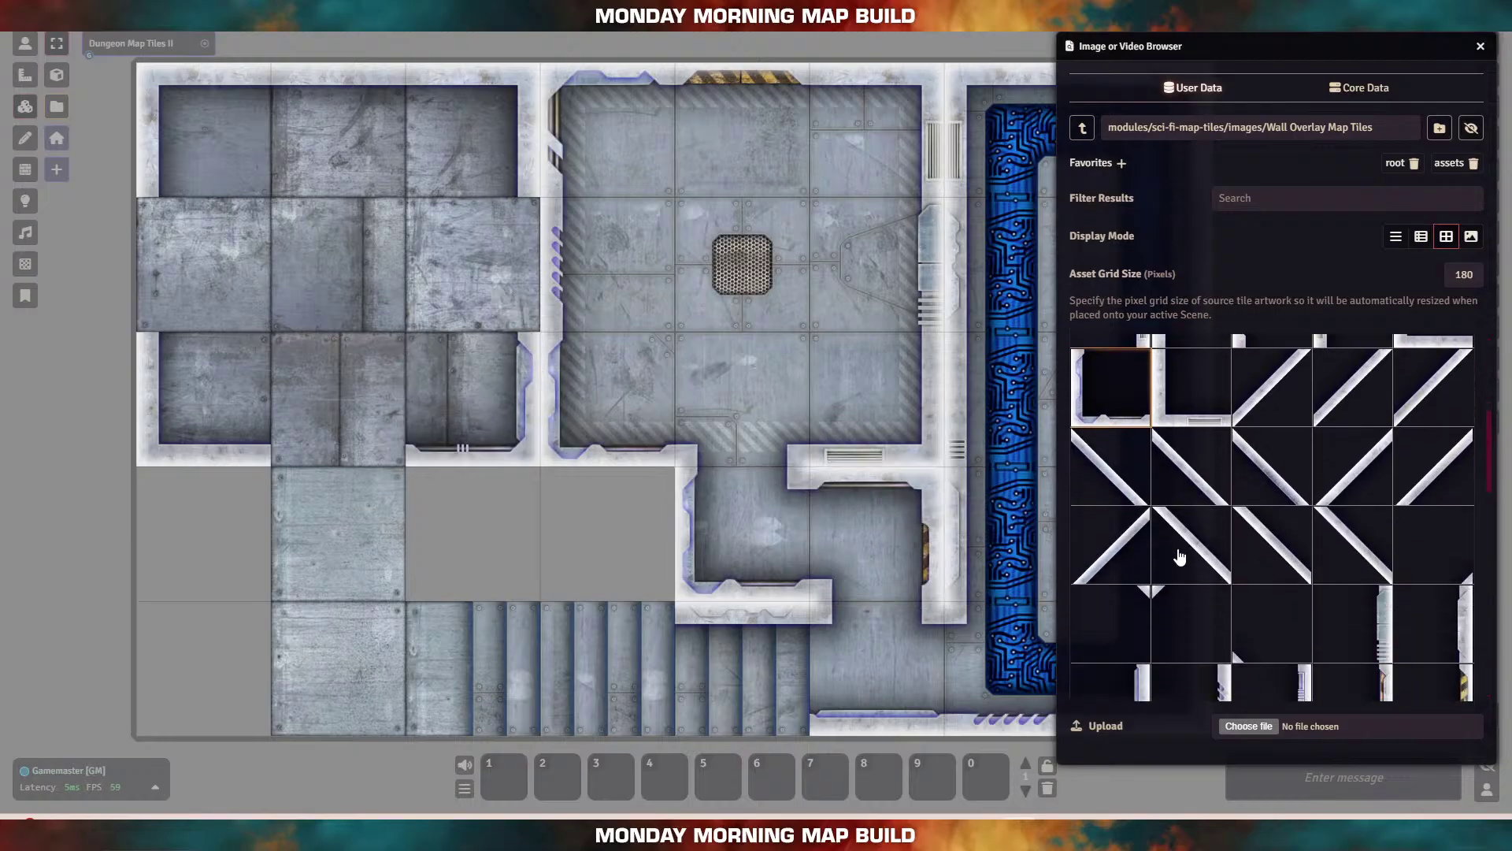
{"action": "scroll", "coordinate": [1179, 557], "scroll_direction": "down", "scroll_amount": 8}
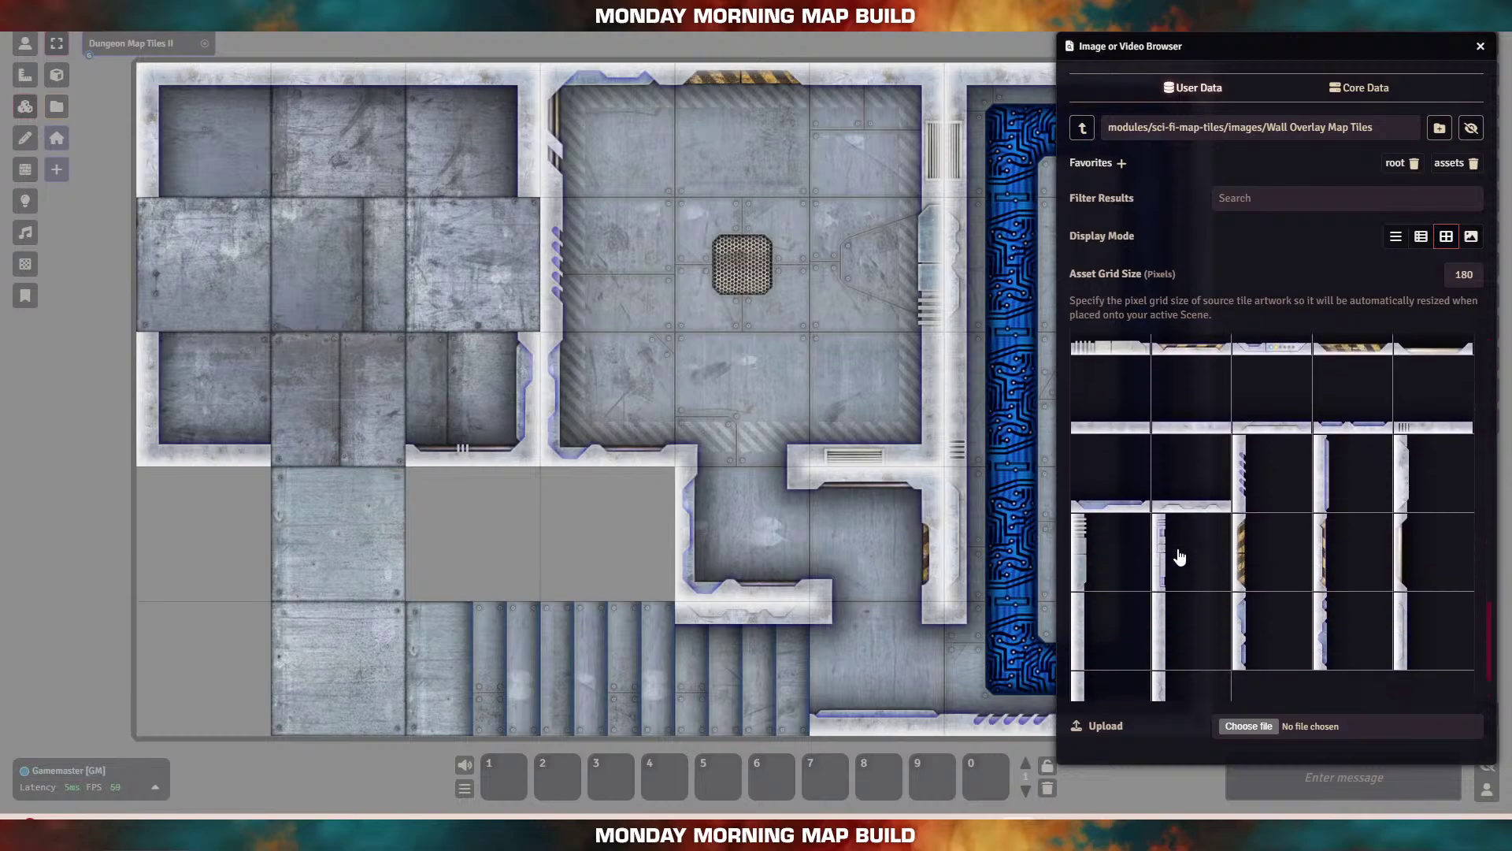
{"action": "left_click_drag", "start_coordinate": [1180, 551], "coordinate": [214, 256]}
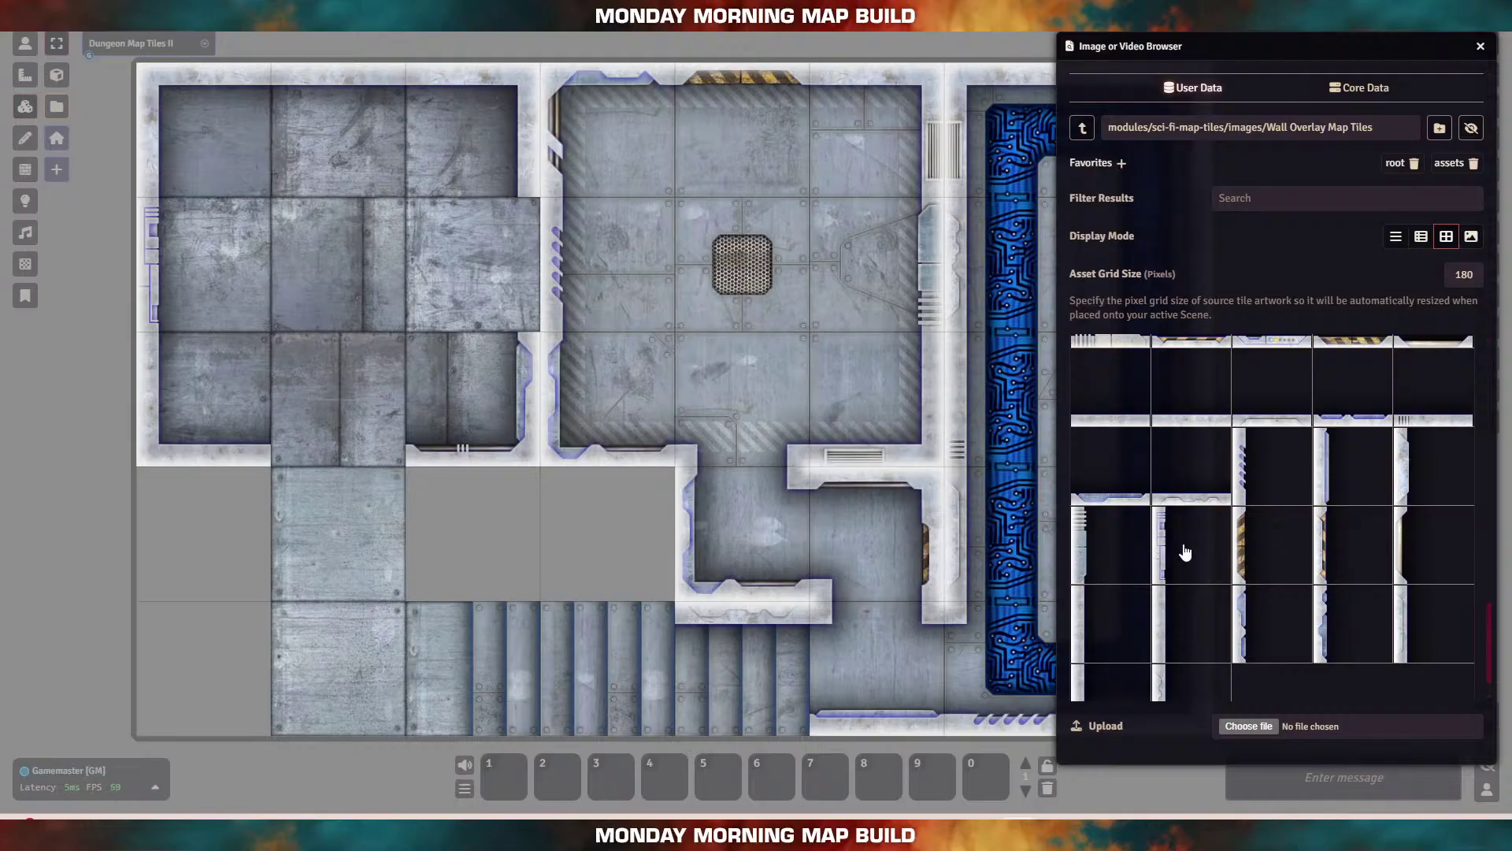
{"action": "scroll", "coordinate": [1173, 551], "scroll_direction": "up", "scroll_amount": 5}
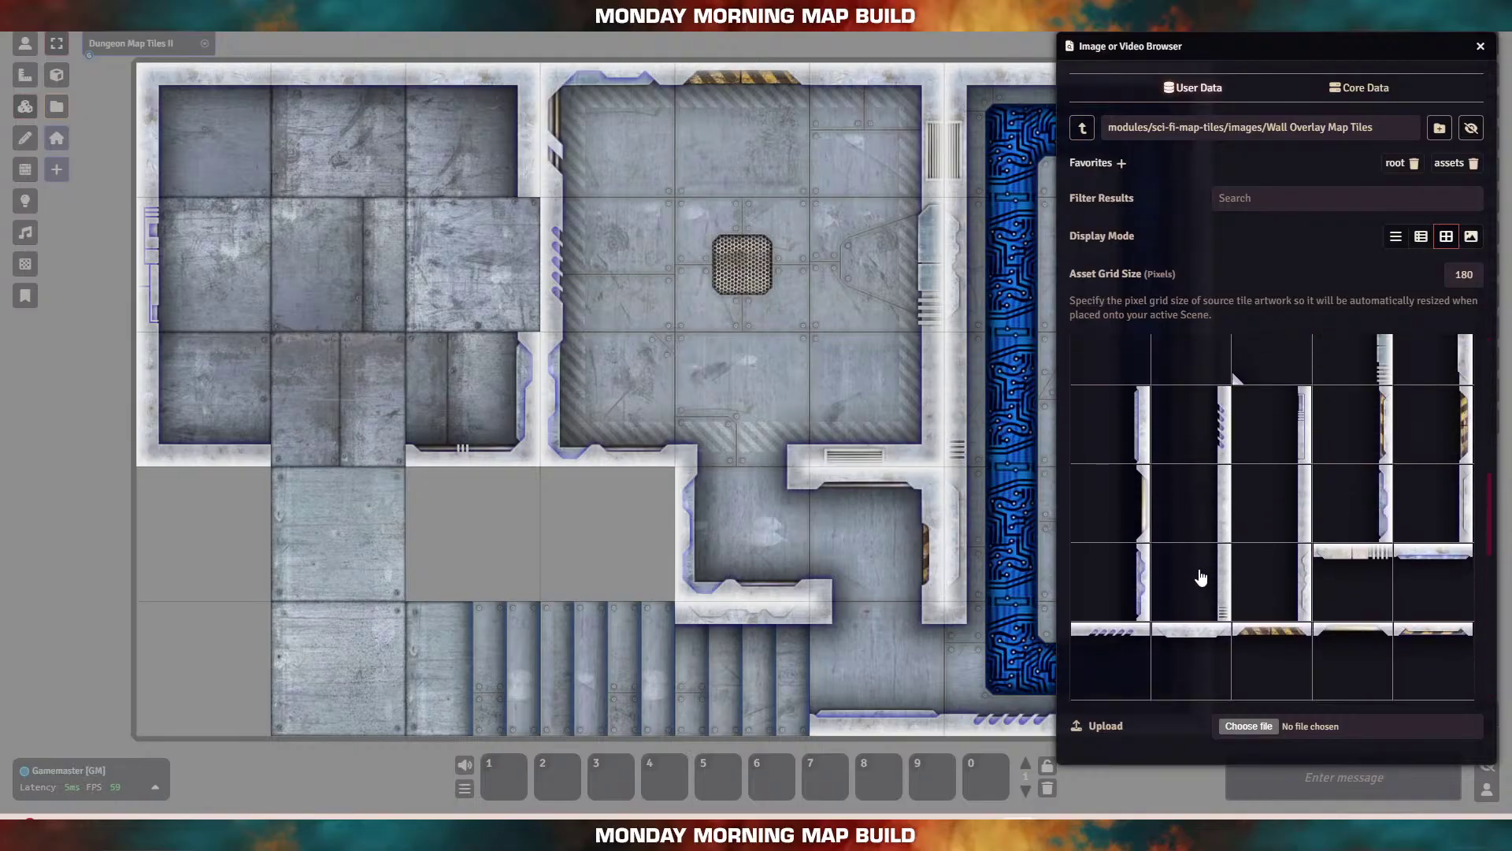
{"action": "left_click_drag", "start_coordinate": [1212, 551], "coordinate": [468, 264]}
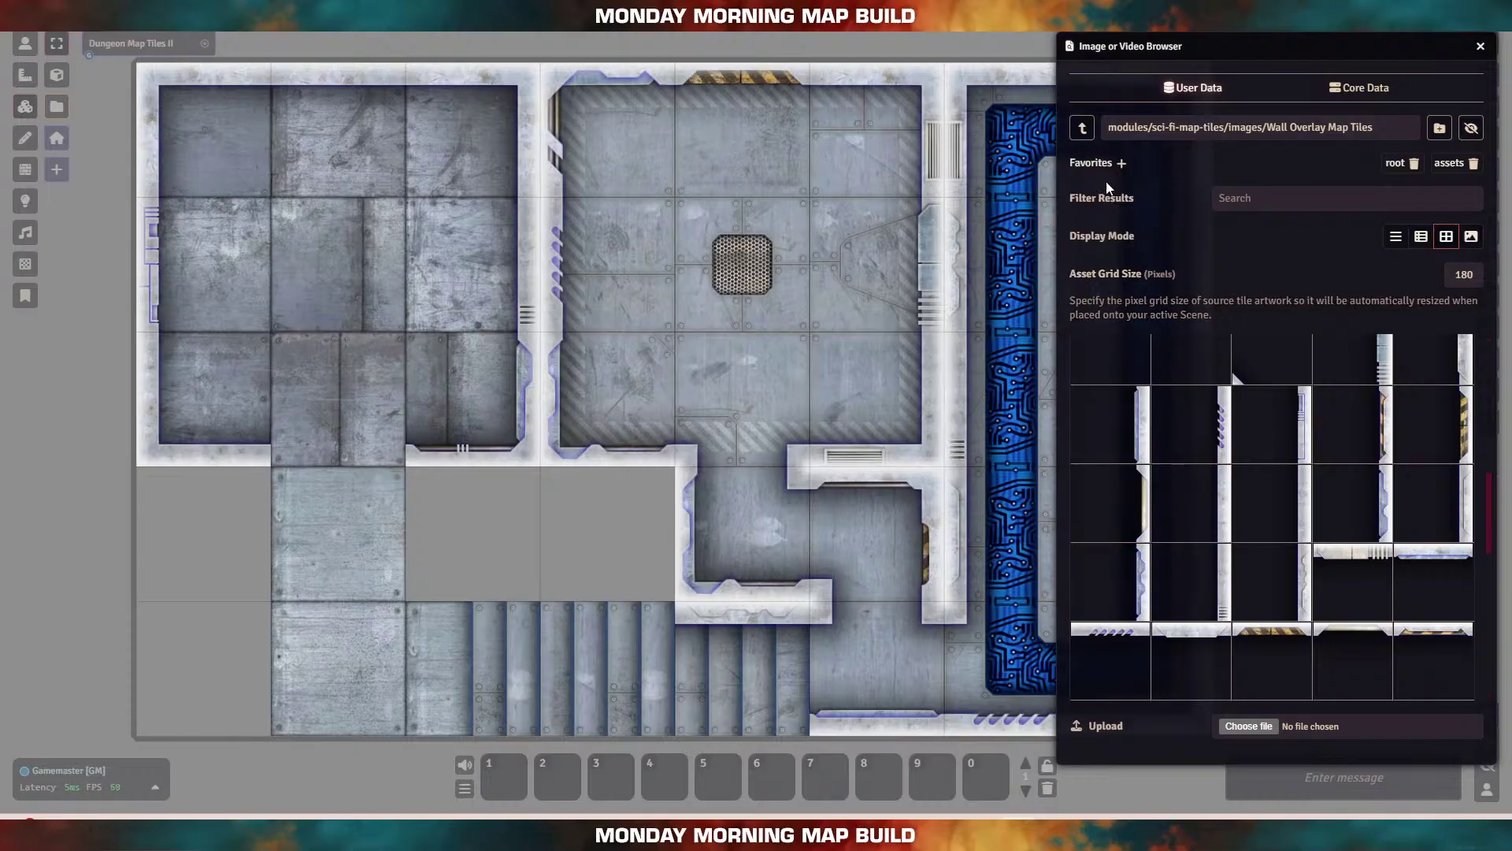
Step: Overlay a bottom doorway tile from Corner Points and Doorways on the dark-floored room's bottom-middle square
{"action": "scroll", "coordinate": [1197, 402], "scroll_direction": "up", "scroll_amount": 10}
{"action": "left_click", "coordinate": [1158, 405]}
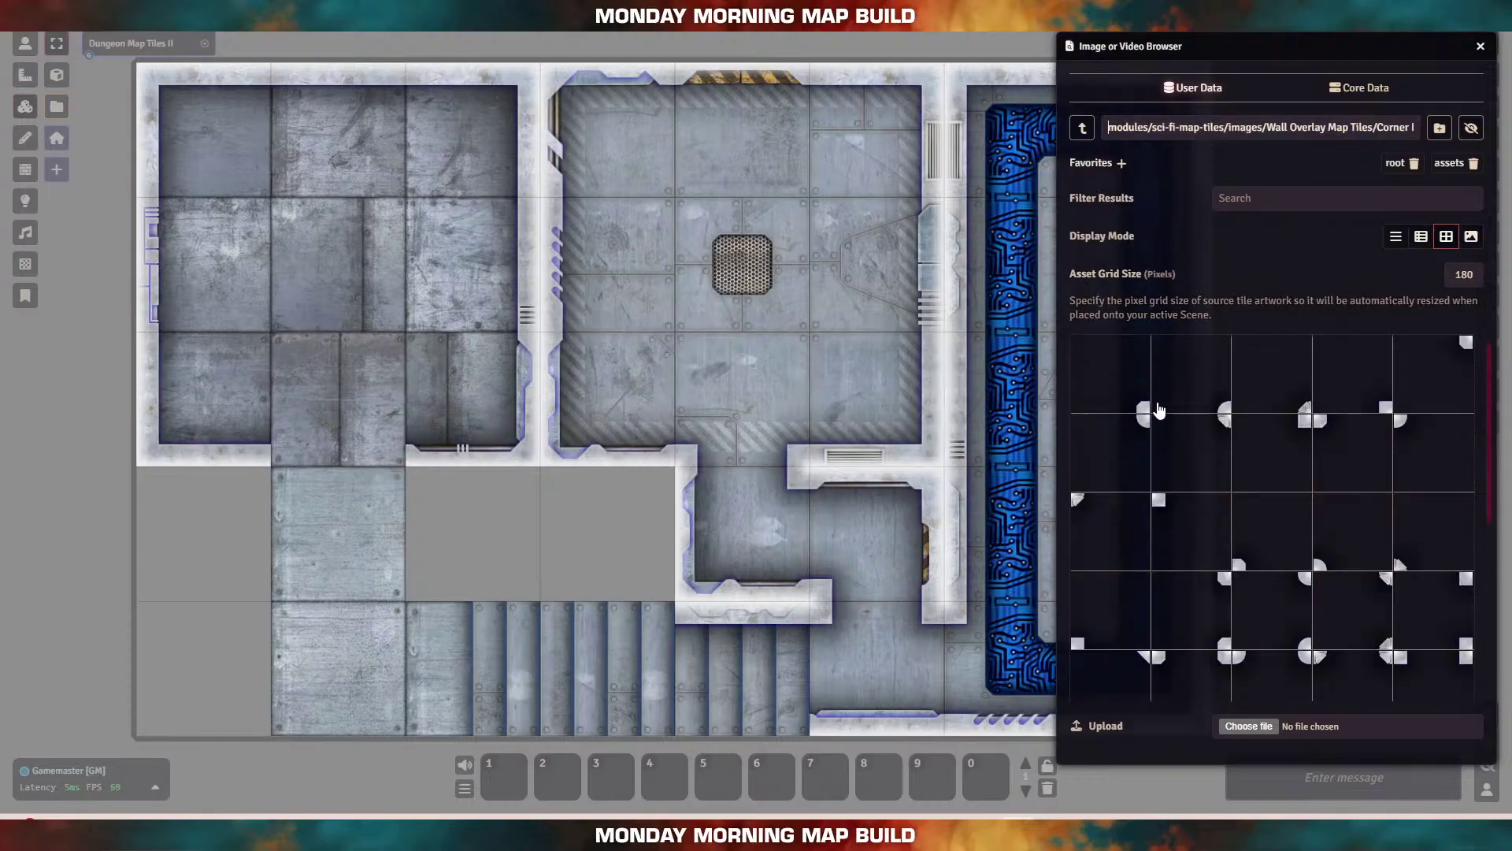
{"action": "scroll", "coordinate": [1222, 561], "scroll_direction": "down", "scroll_amount": 1}
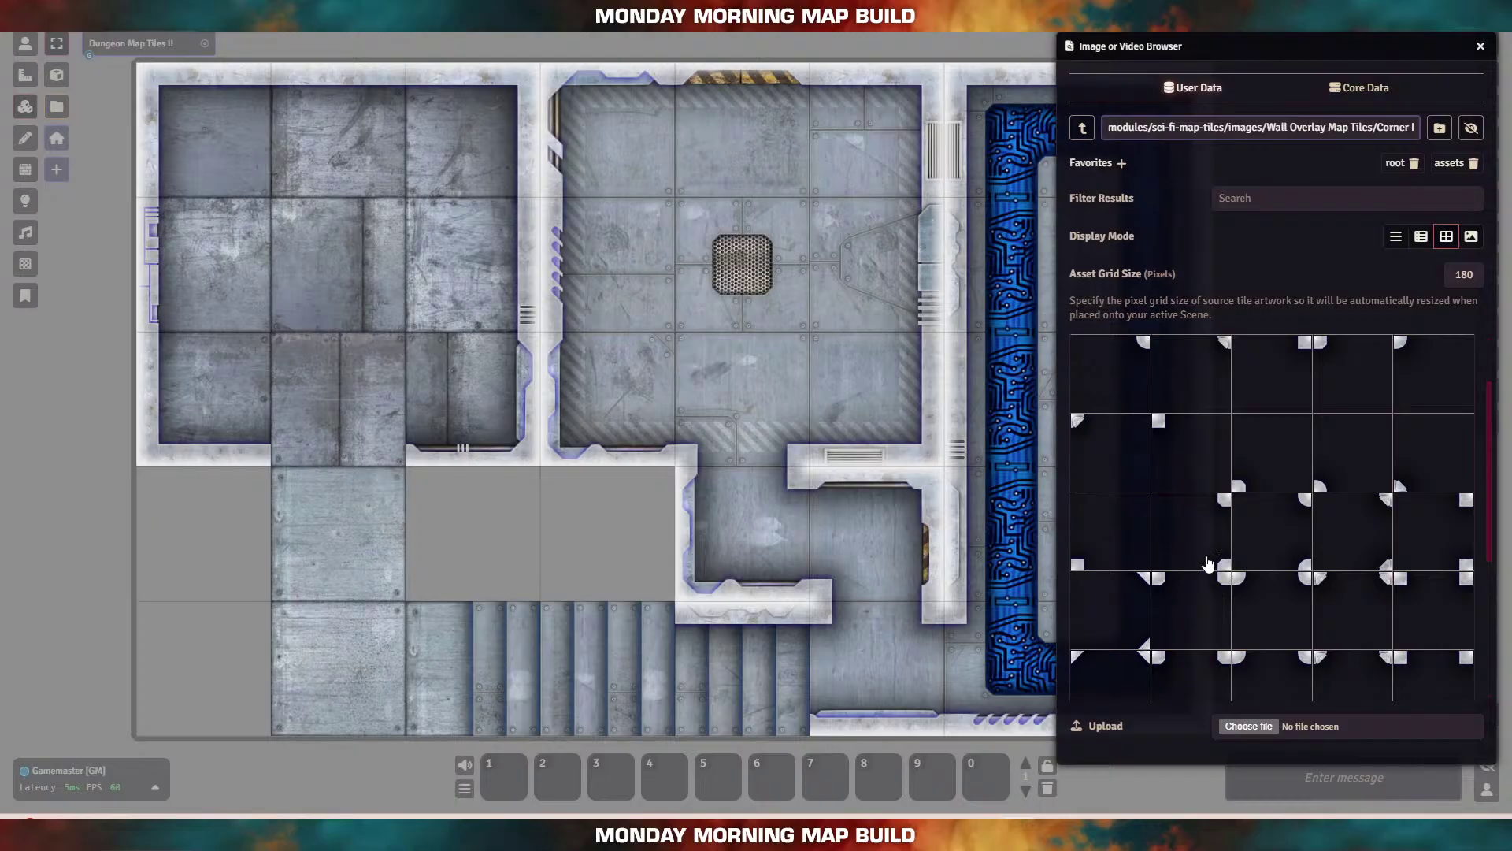
{"action": "scroll", "coordinate": [1209, 564], "scroll_direction": "down", "scroll_amount": 2}
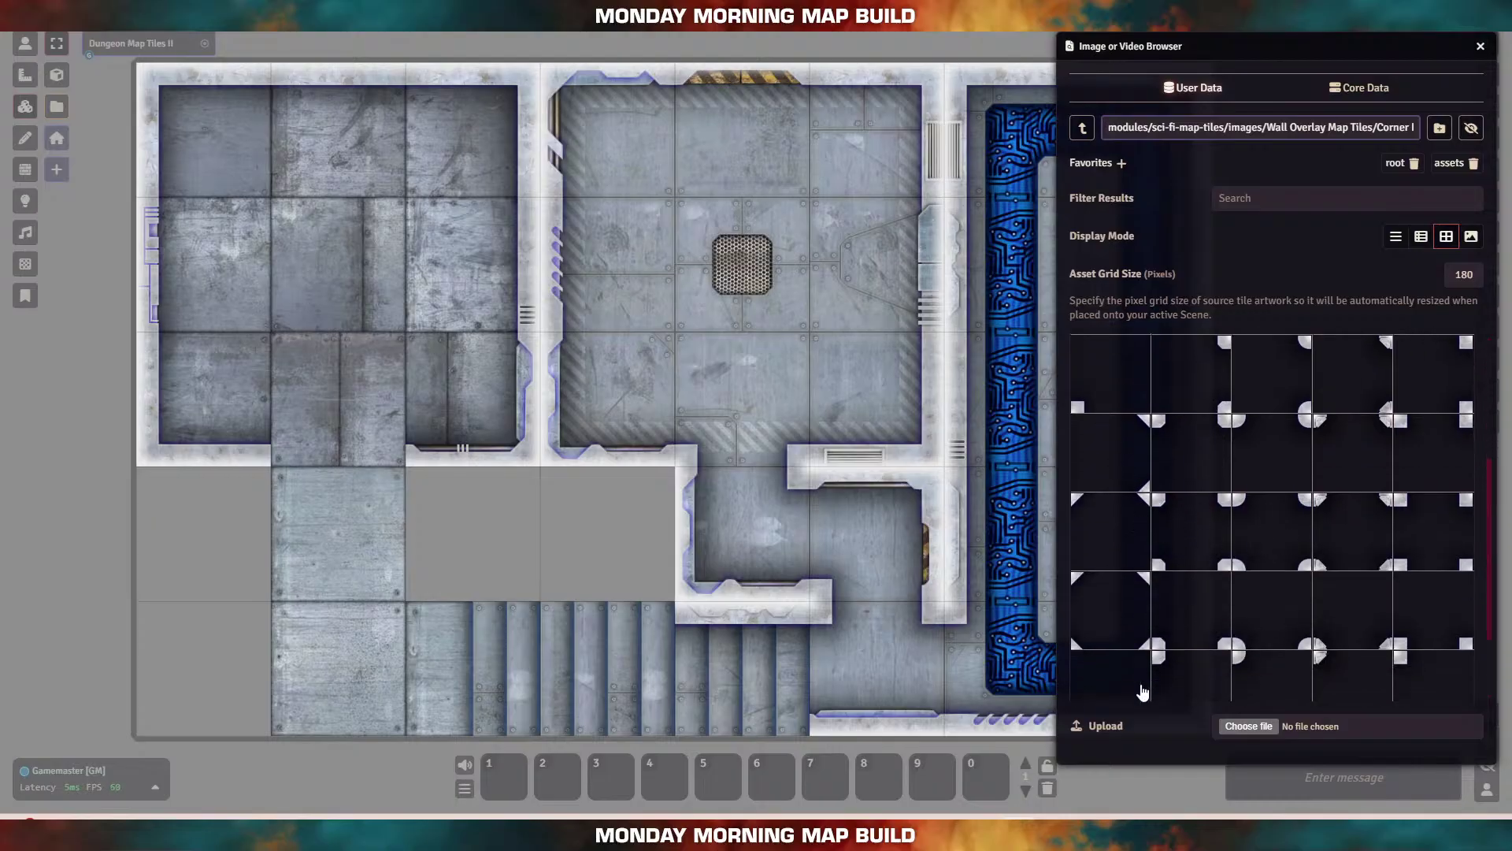
{"action": "left_click_drag", "start_coordinate": [1203, 624], "coordinate": [339, 413]}
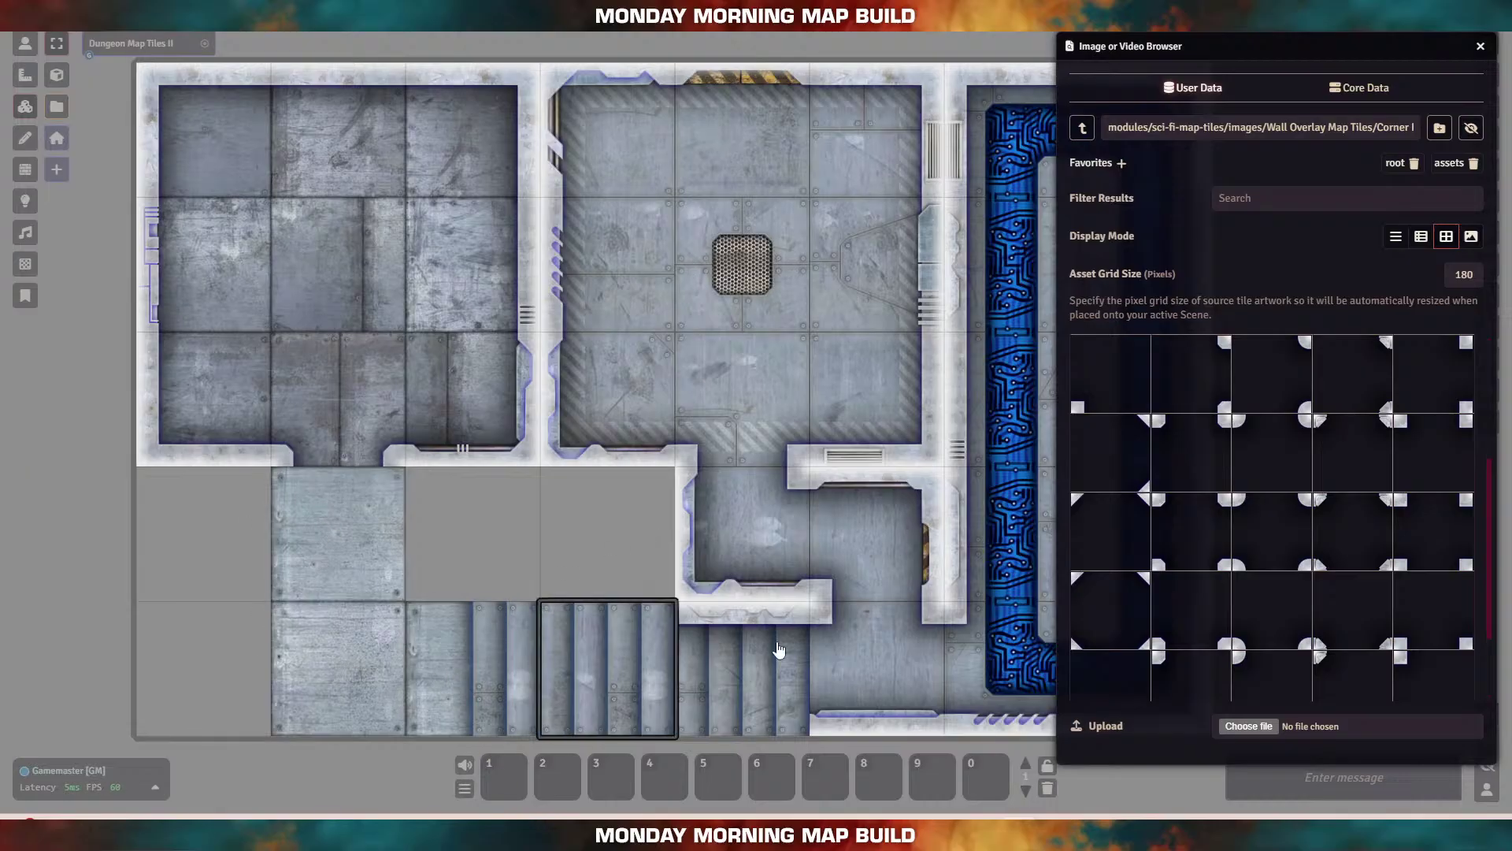
Step: Add a top-right corner point tile to the floor square left of the steps, and a right wall tile from Wall Overlay Map Tiles to the square above
{"action": "scroll", "coordinate": [1268, 508], "scroll_direction": "up", "scroll_amount": 3}
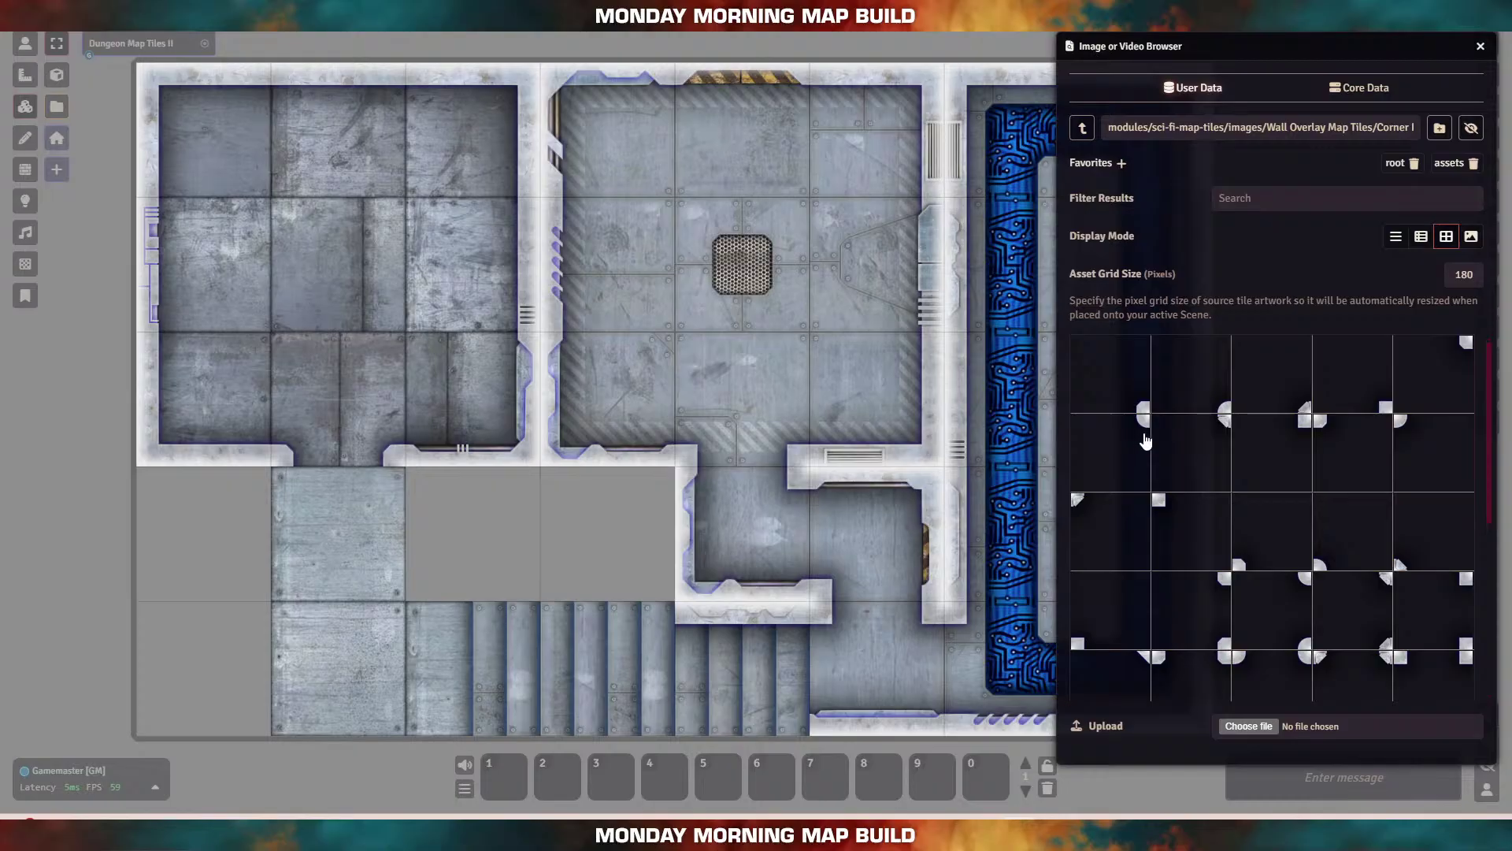
{"action": "left_click_drag", "start_coordinate": [1211, 435], "coordinate": [346, 668]}
{"action": "scroll", "coordinate": [1280, 583], "scroll_direction": "down", "scroll_amount": 1}
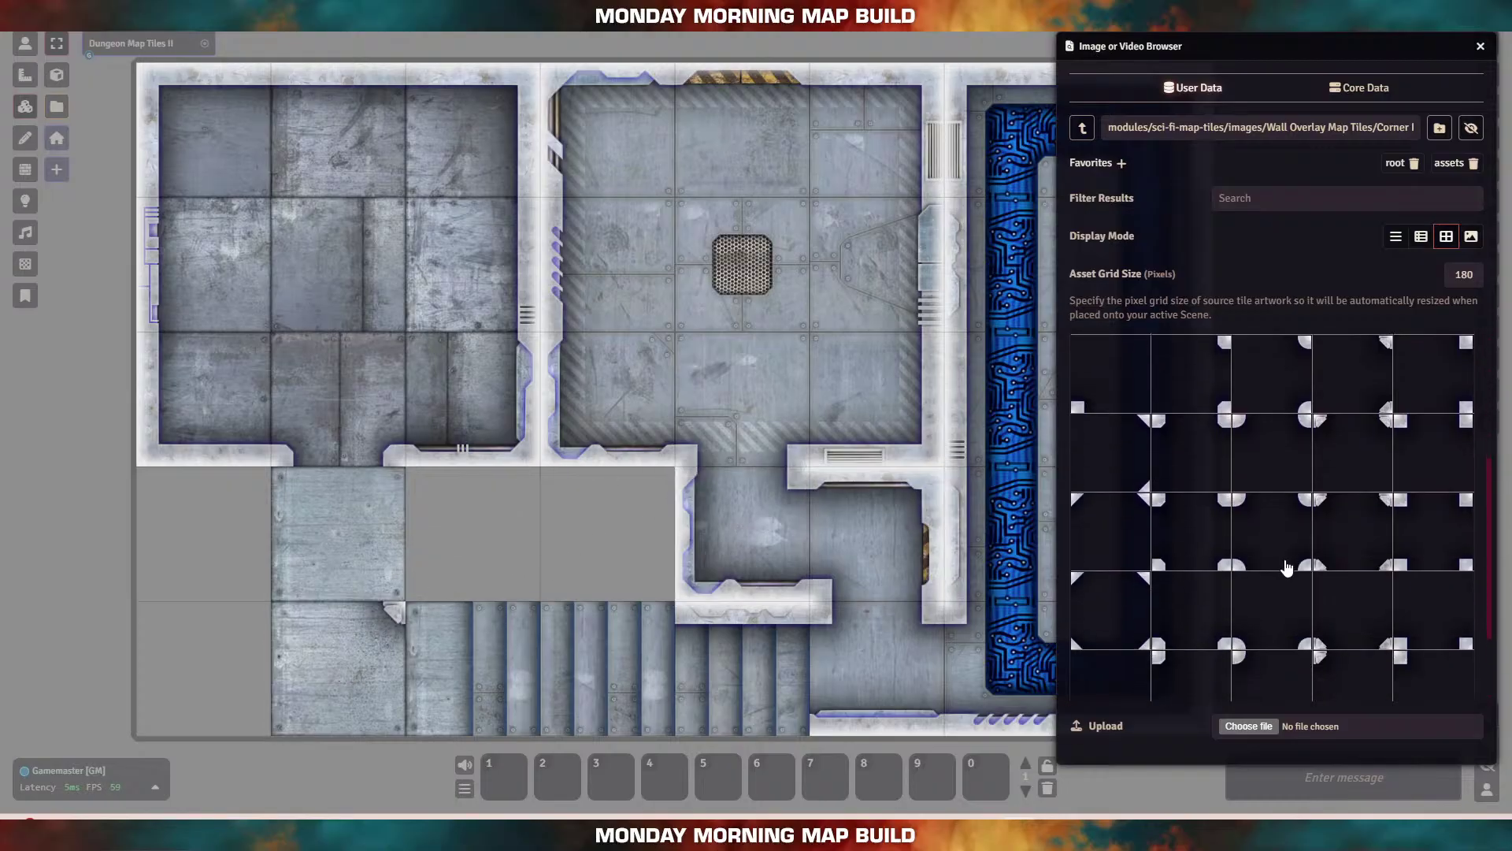
{"action": "left_click", "coordinate": [1082, 128]}
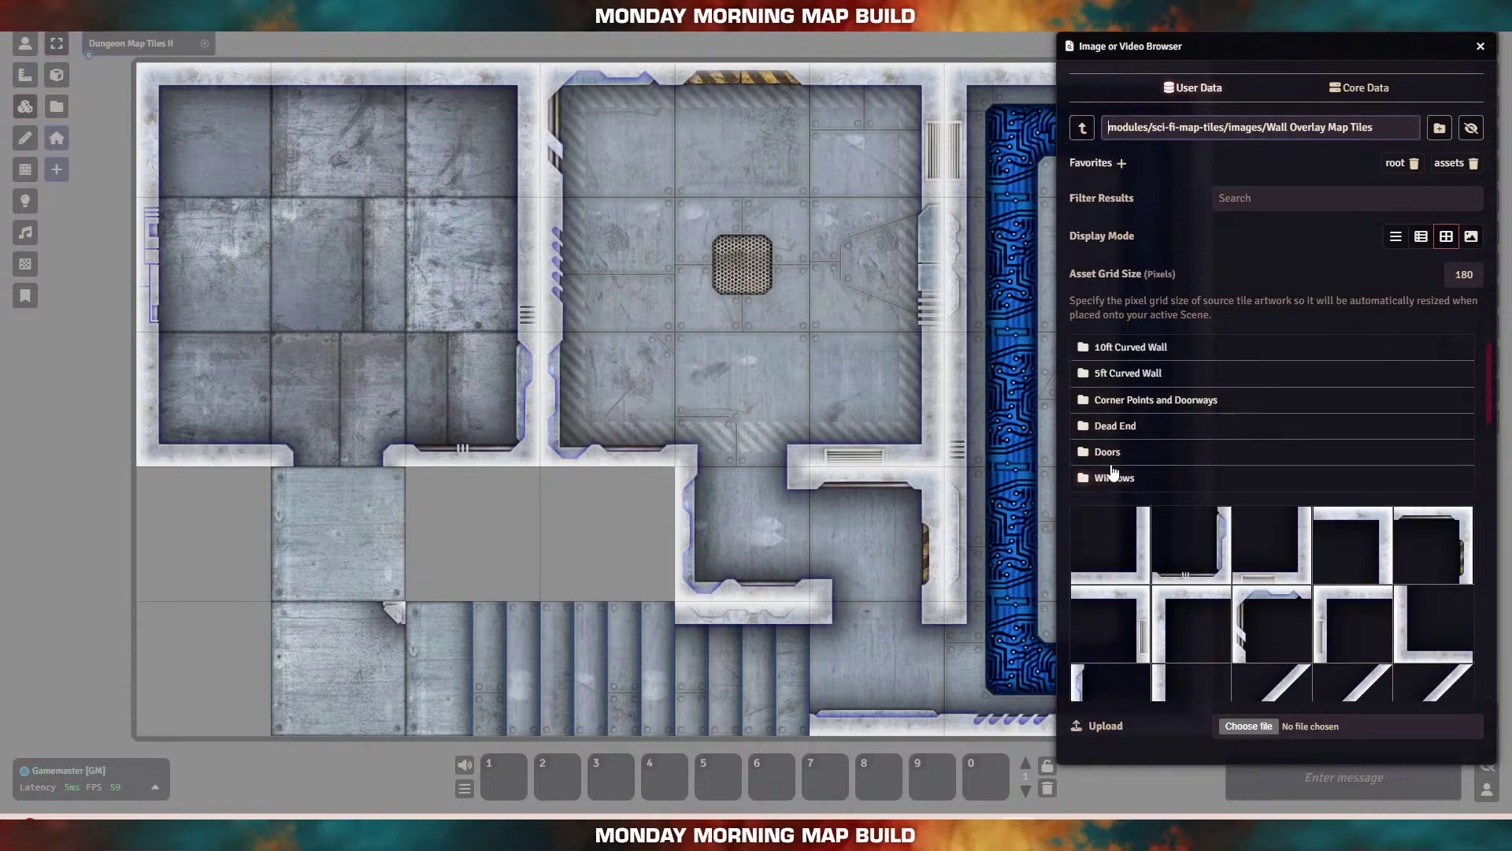
{"action": "scroll", "coordinate": [1133, 572], "scroll_direction": "down", "scroll_amount": 4}
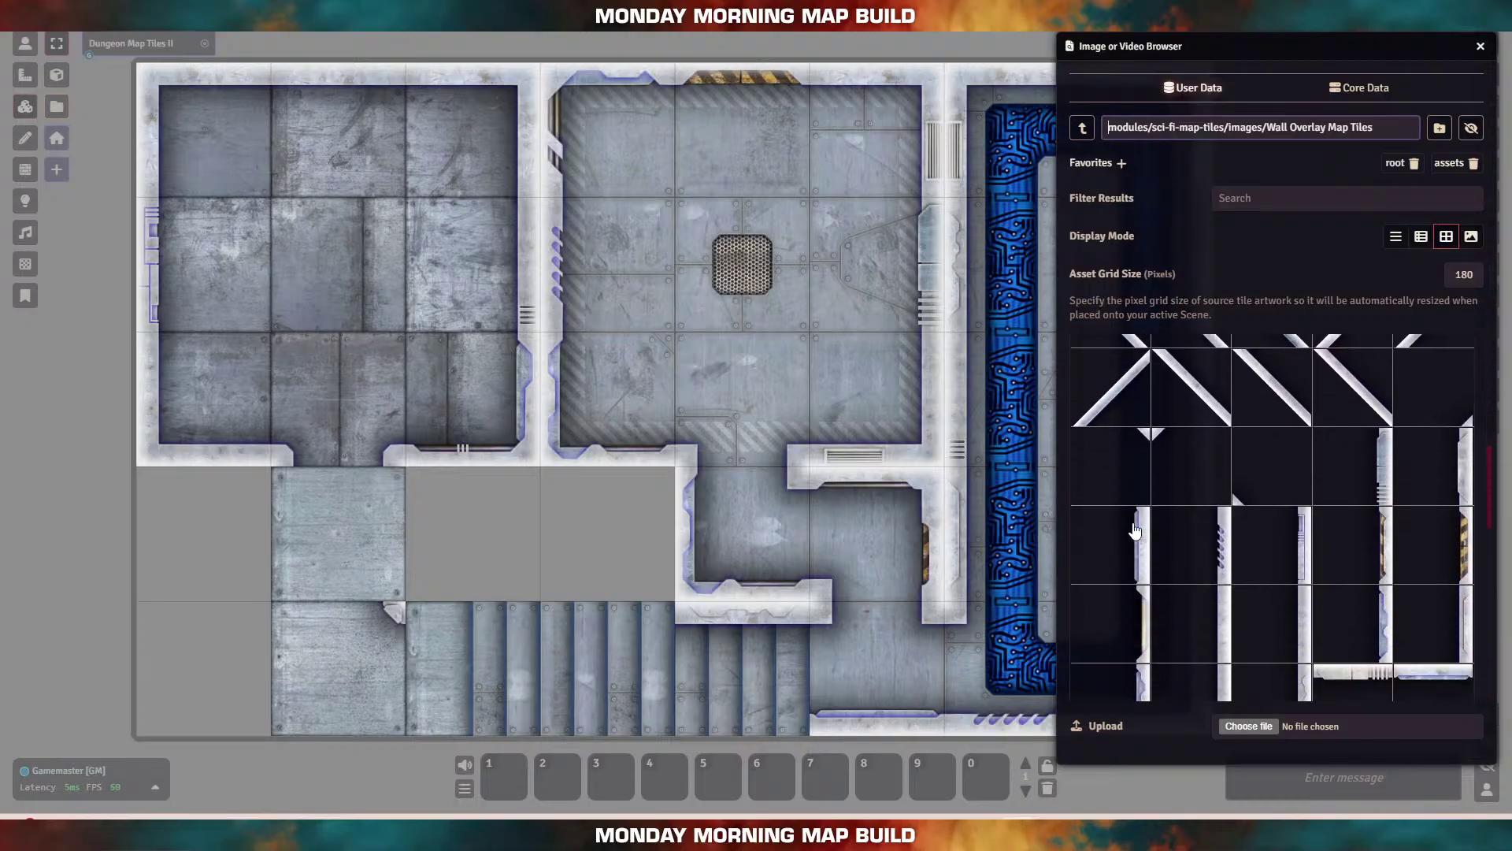
{"action": "left_click_drag", "start_coordinate": [1135, 530], "coordinate": [343, 536]}
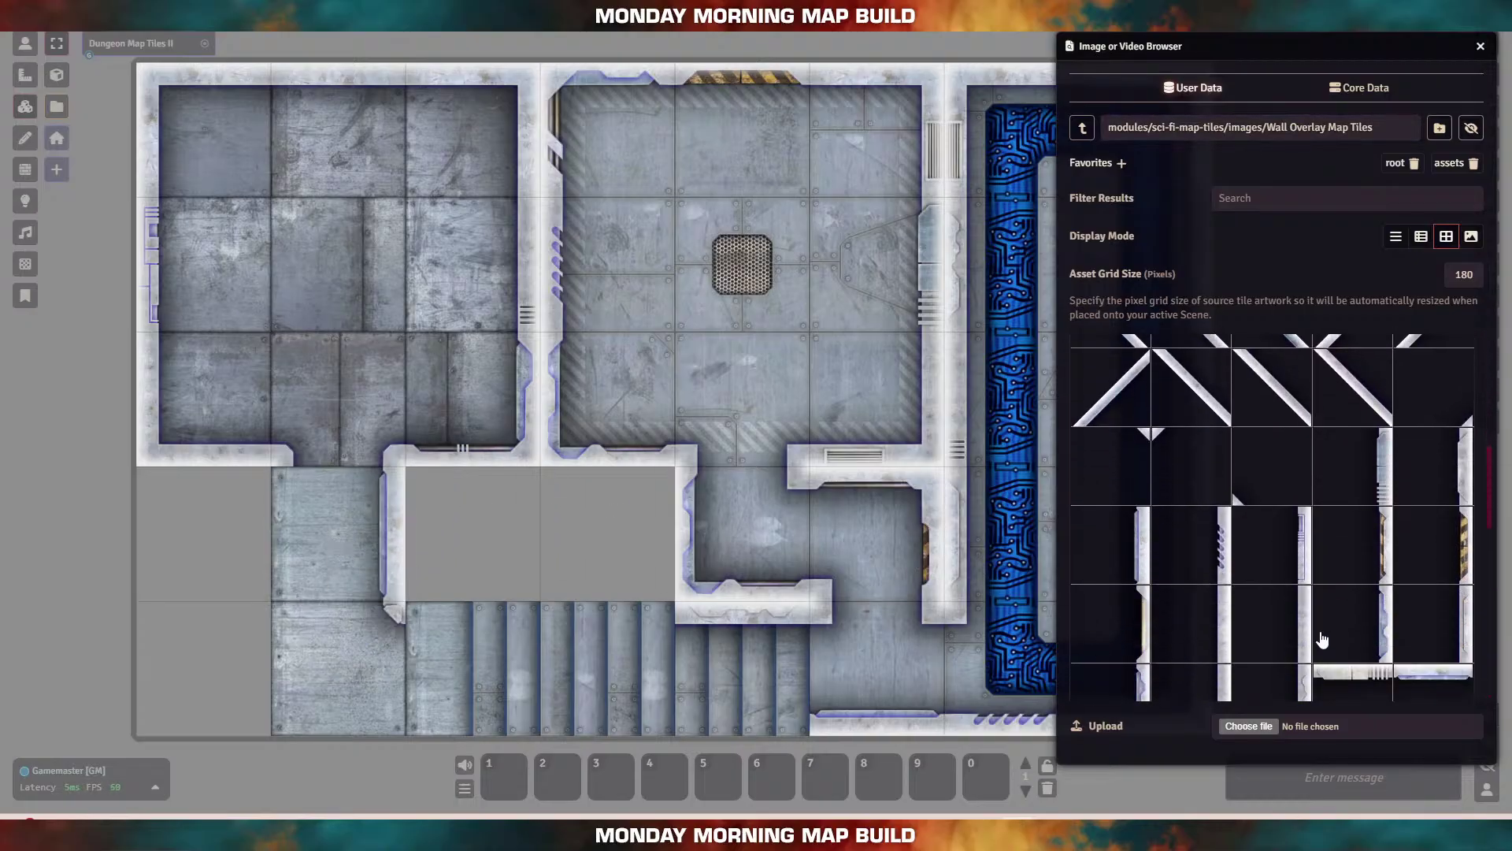
Step: Overlay top wall tiles on the two leftmost step squares: a purple-vented one on the first and a plain-trimmed one on the second
{"action": "scroll", "coordinate": [1311, 562], "scroll_direction": "down", "scroll_amount": 3}
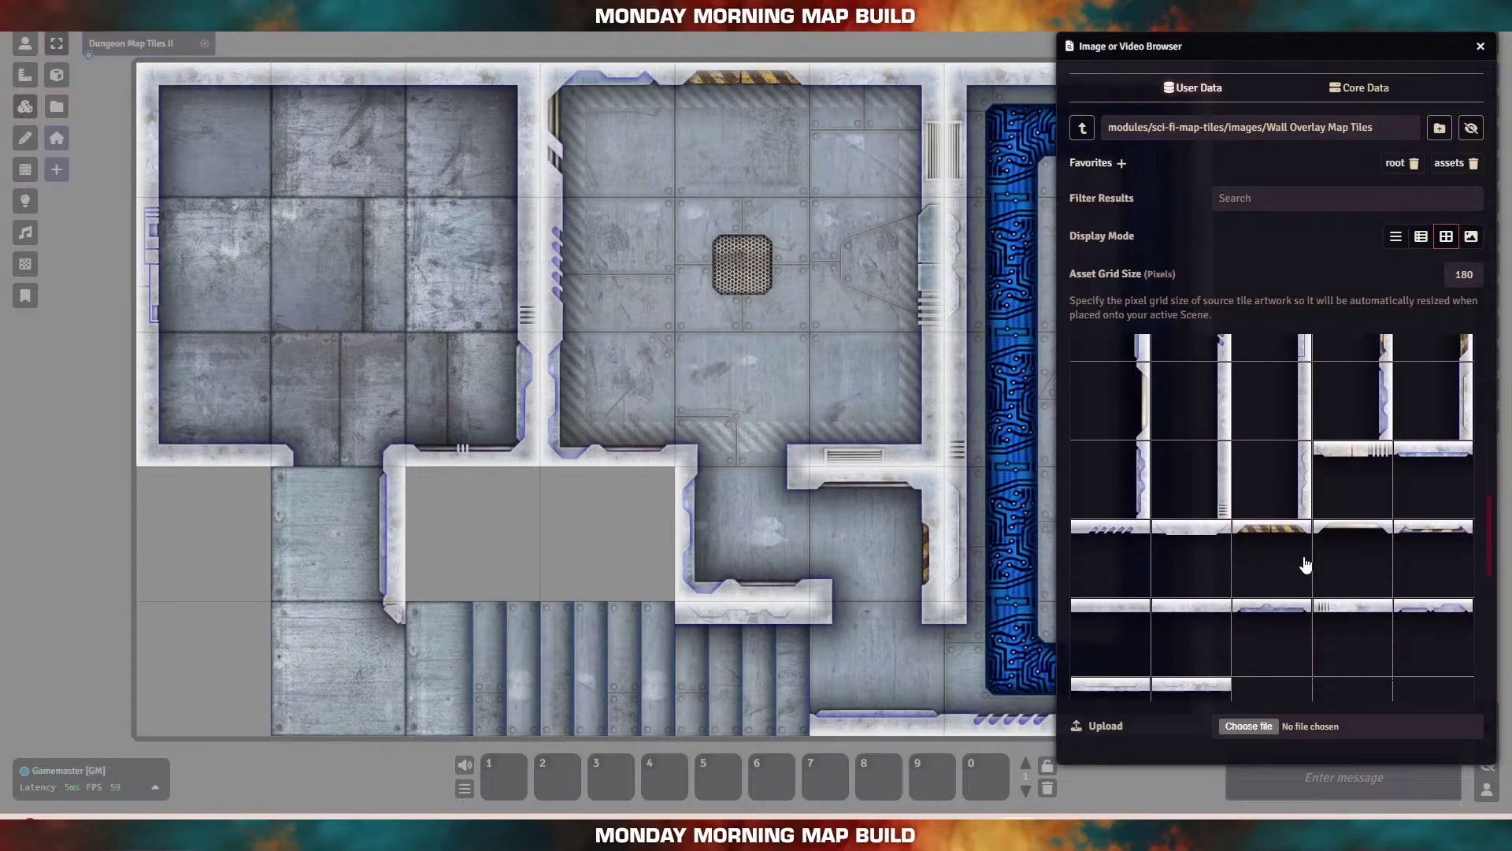
{"action": "left_click_drag", "start_coordinate": [1118, 447], "coordinate": [473, 673]}
{"action": "left_click_drag", "start_coordinate": [1324, 464], "coordinate": [601, 675]}
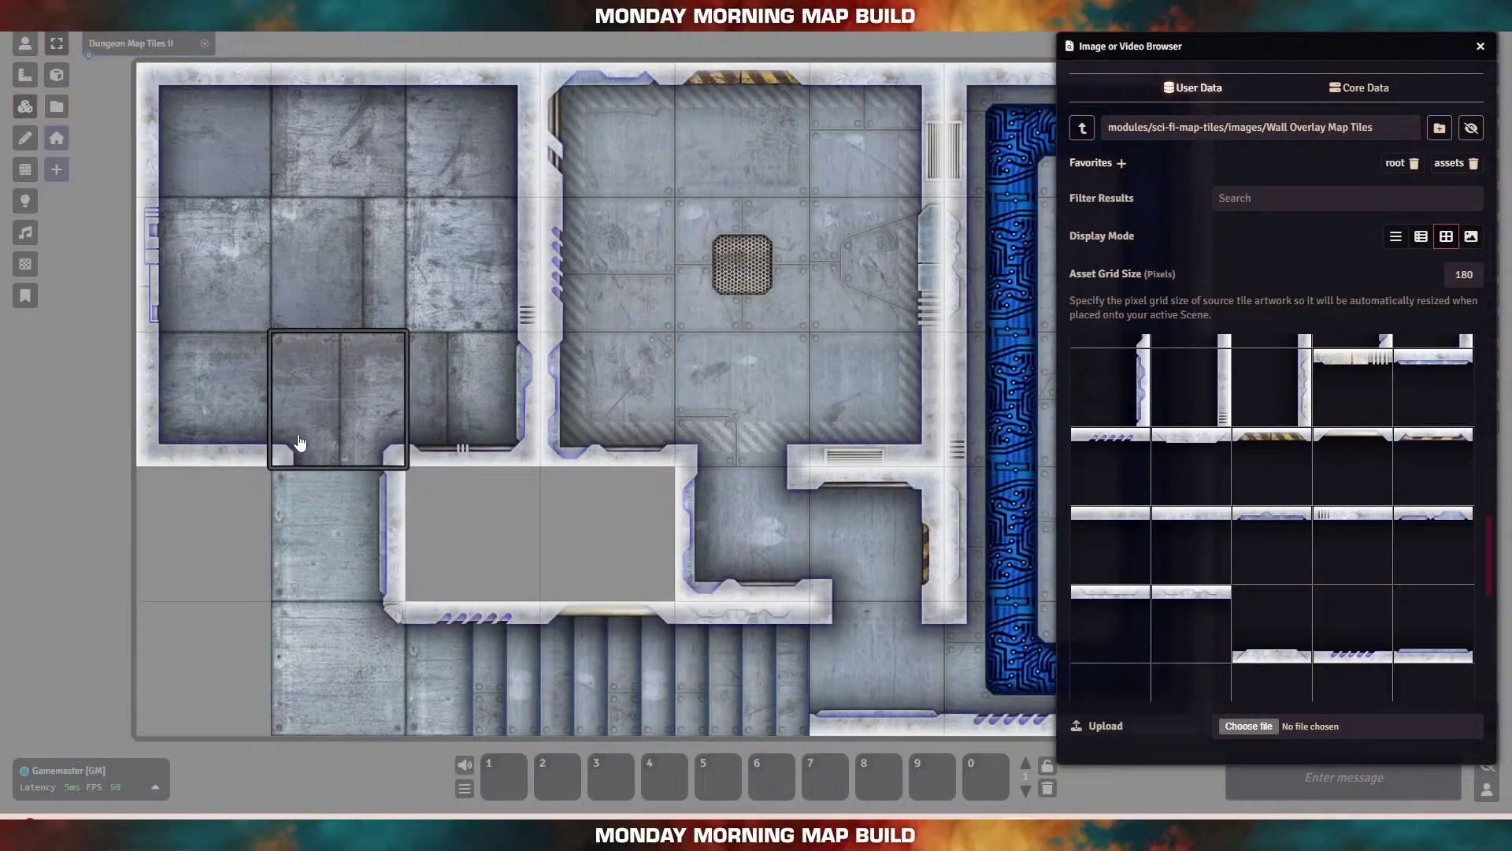
Step: Overlay a purple-vented left wall tile on the passage square below the doorway and a bottom-left wall corner tile on the square beneath it
{"action": "scroll", "coordinate": [1346, 633], "scroll_direction": "down", "scroll_amount": 2}
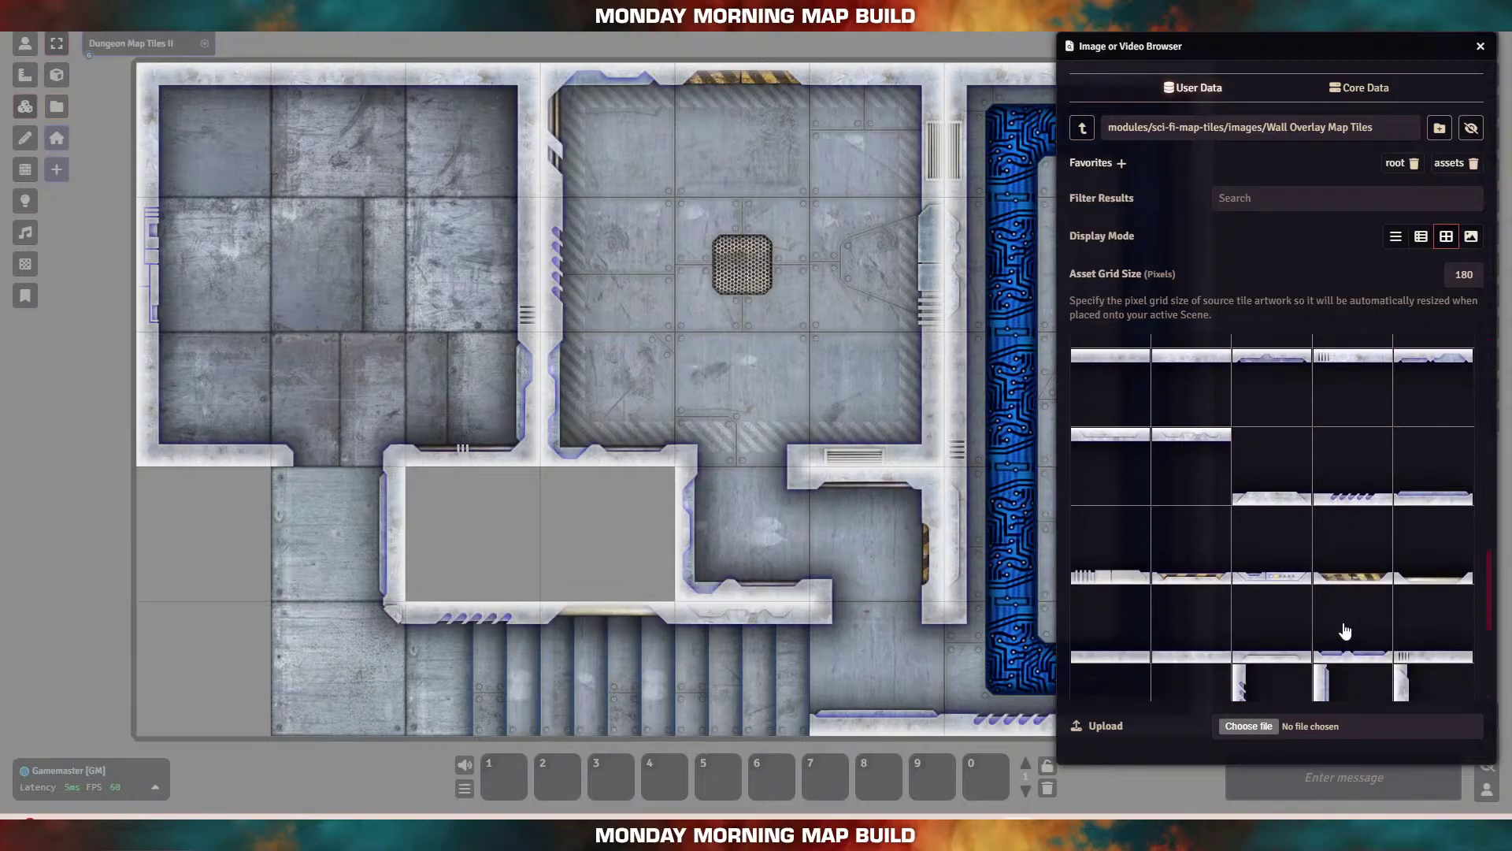
{"action": "scroll", "coordinate": [1346, 632], "scroll_direction": "down", "scroll_amount": 3}
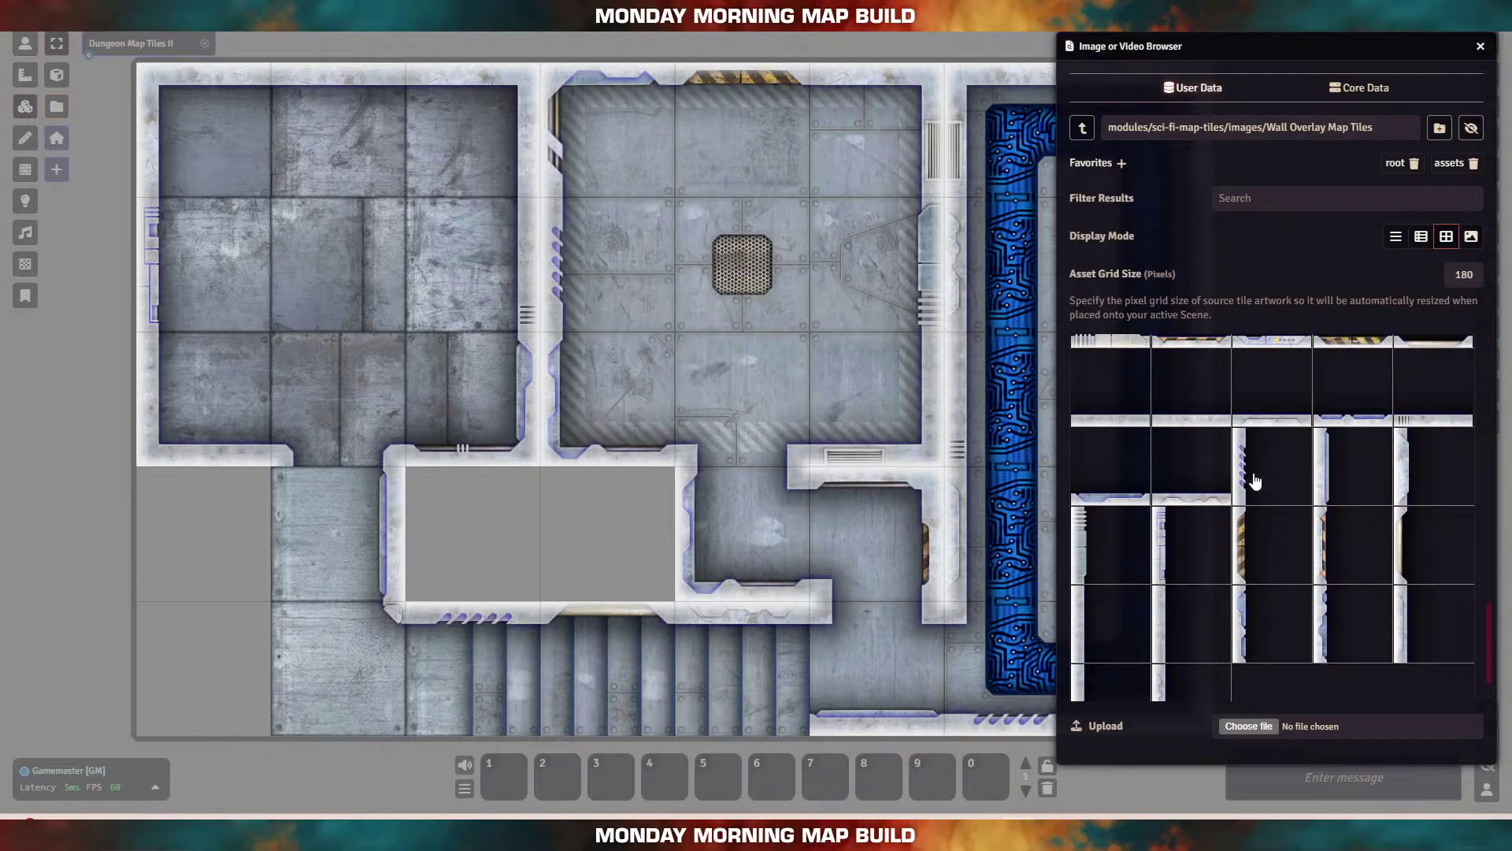
{"action": "left_click_drag", "start_coordinate": [1256, 481], "coordinate": [349, 545]}
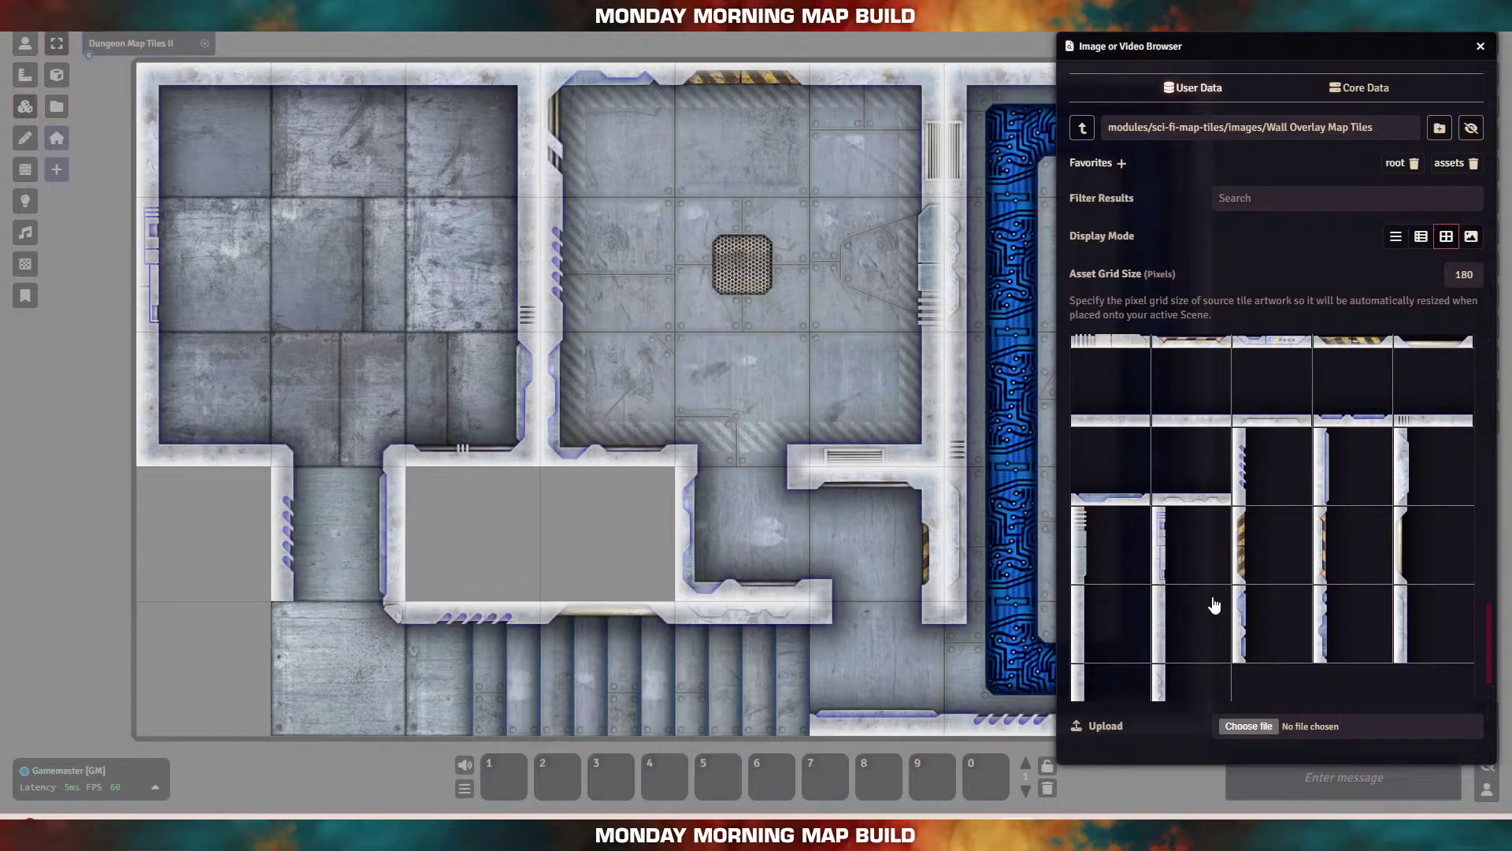
{"action": "scroll", "coordinate": [1179, 438], "scroll_direction": "up", "scroll_amount": 5}
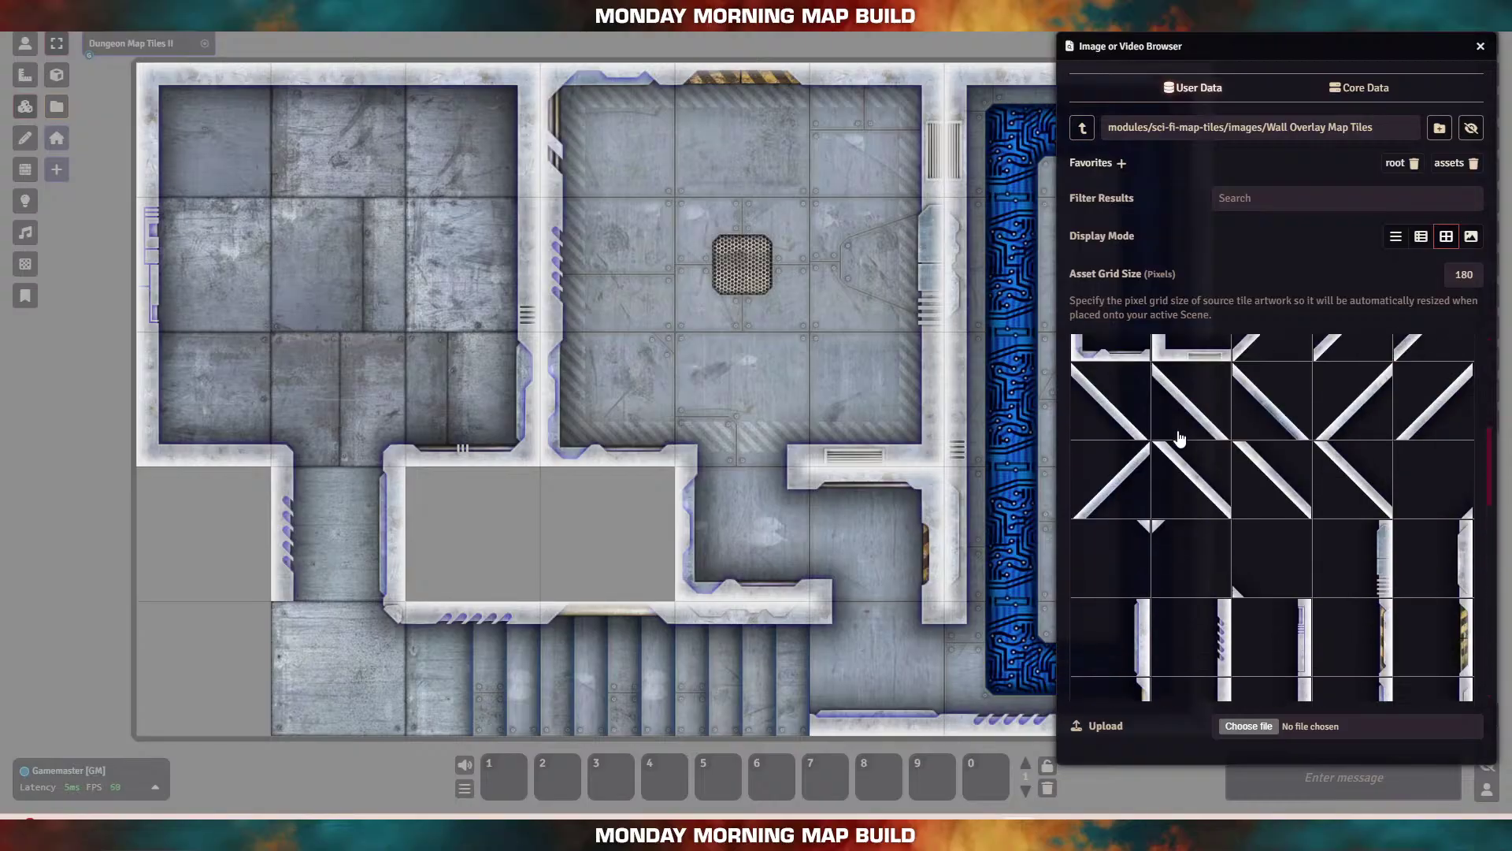
{"action": "left_click", "coordinate": [1171, 399]}
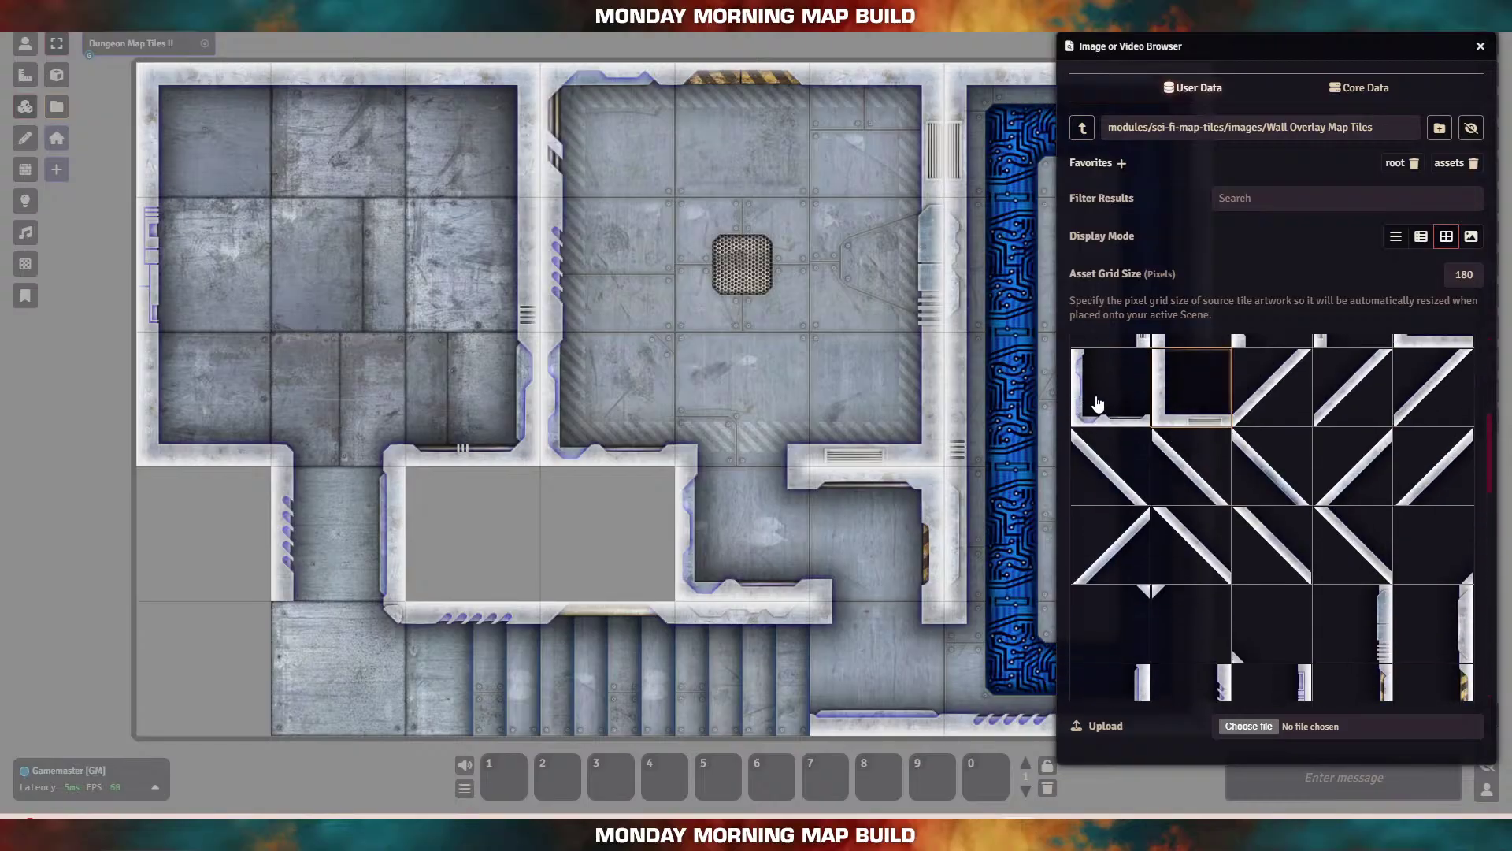
{"action": "left_click_drag", "start_coordinate": [1098, 404], "coordinate": [317, 695]}
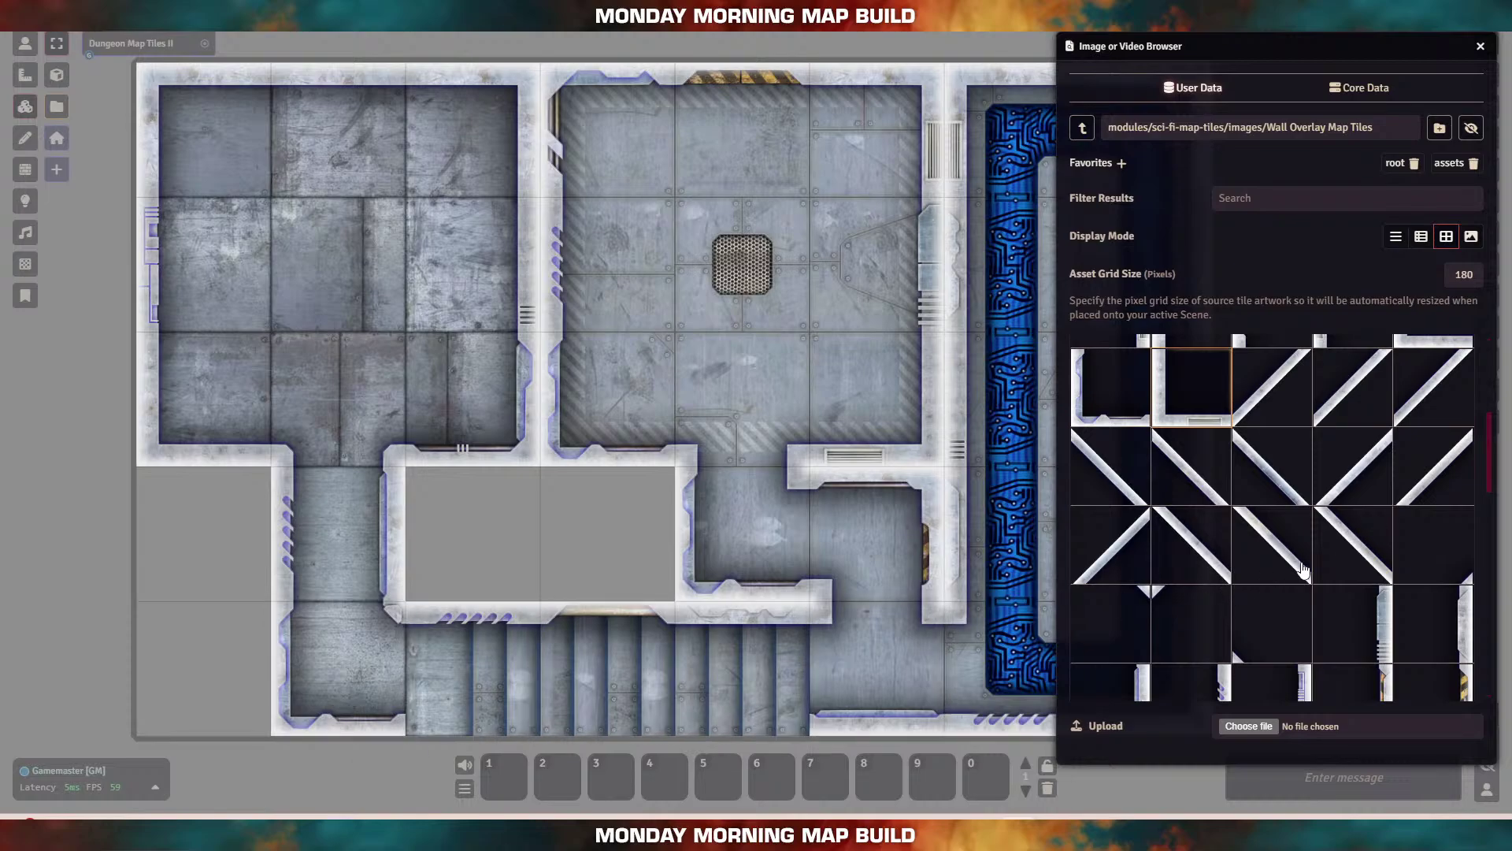
Step: Overlay three bottom wall tiles along the steps: a detailed panel tile with small lights on the rightmost square and plain-trimmed ones on the other two
{"action": "scroll", "coordinate": [1260, 591], "scroll_direction": "down", "scroll_amount": 5}
{"action": "scroll", "coordinate": [1269, 586], "scroll_direction": "down", "scroll_amount": 3}
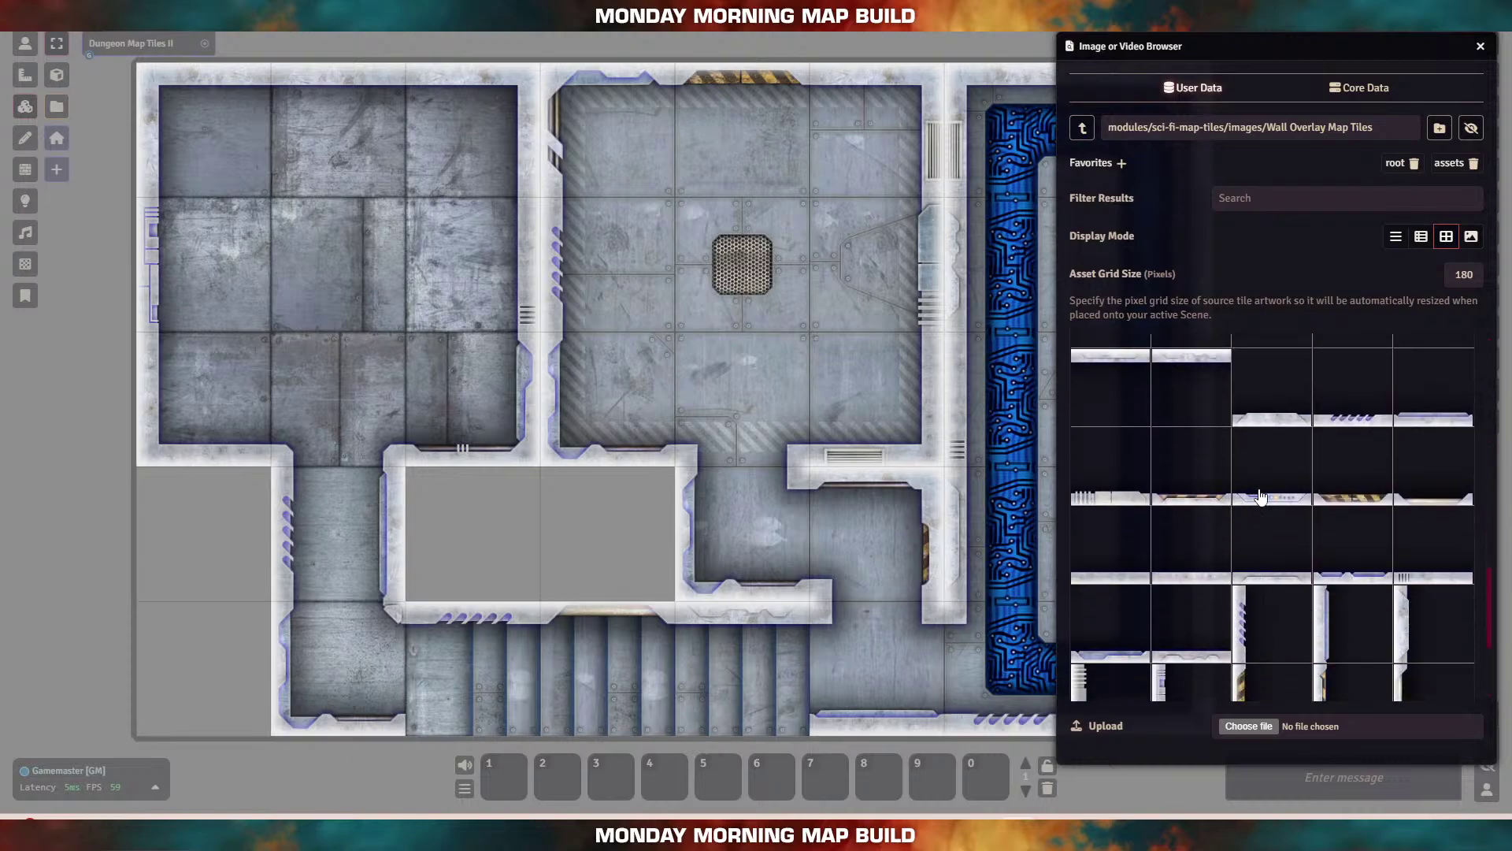
{"action": "left_click_drag", "start_coordinate": [1260, 497], "coordinate": [749, 679]}
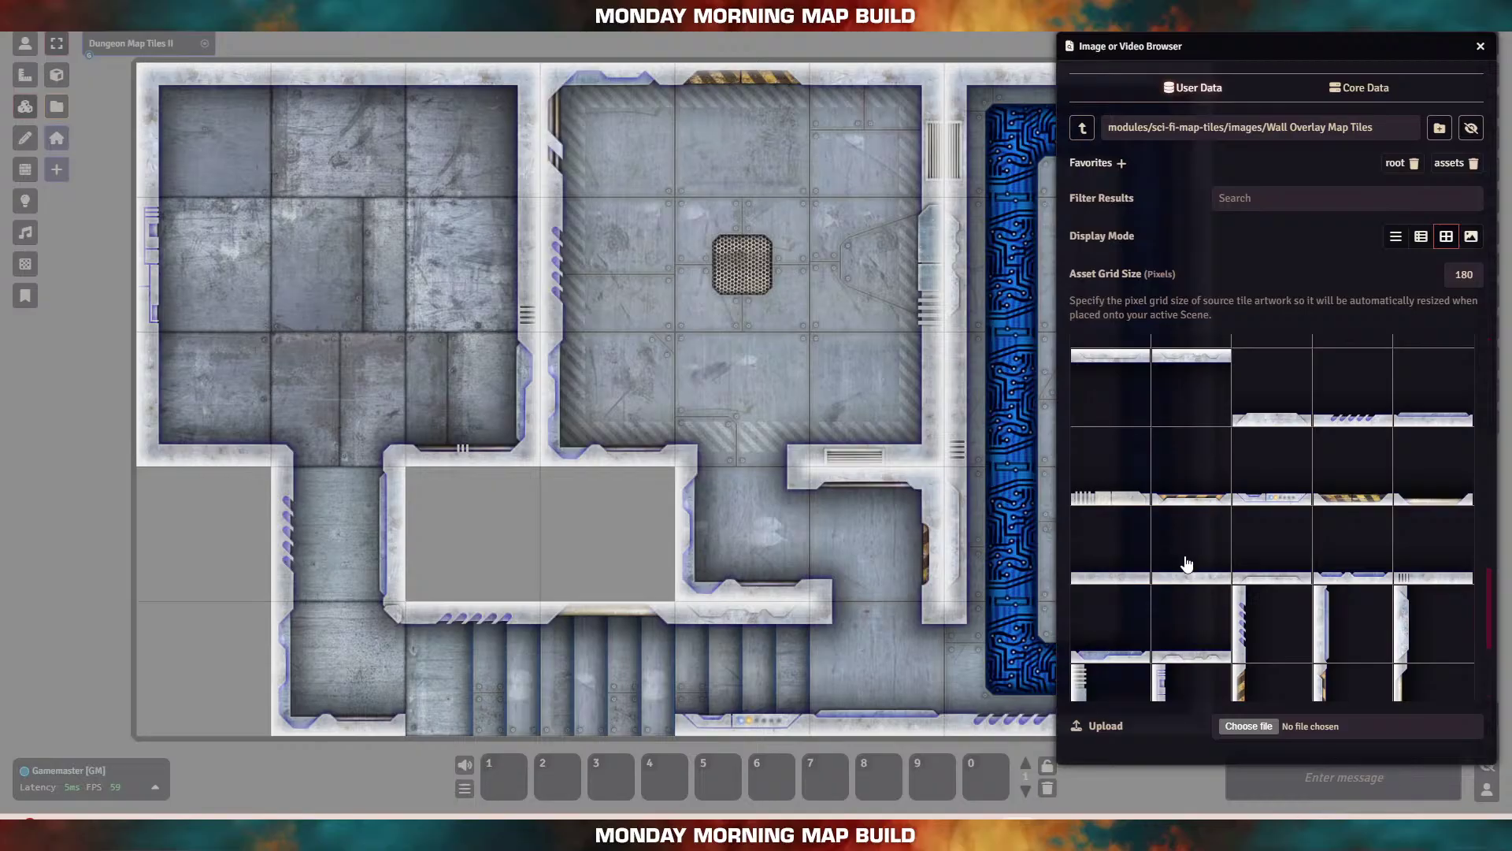
{"action": "left_click_drag", "start_coordinate": [1187, 563], "coordinate": [608, 679]}
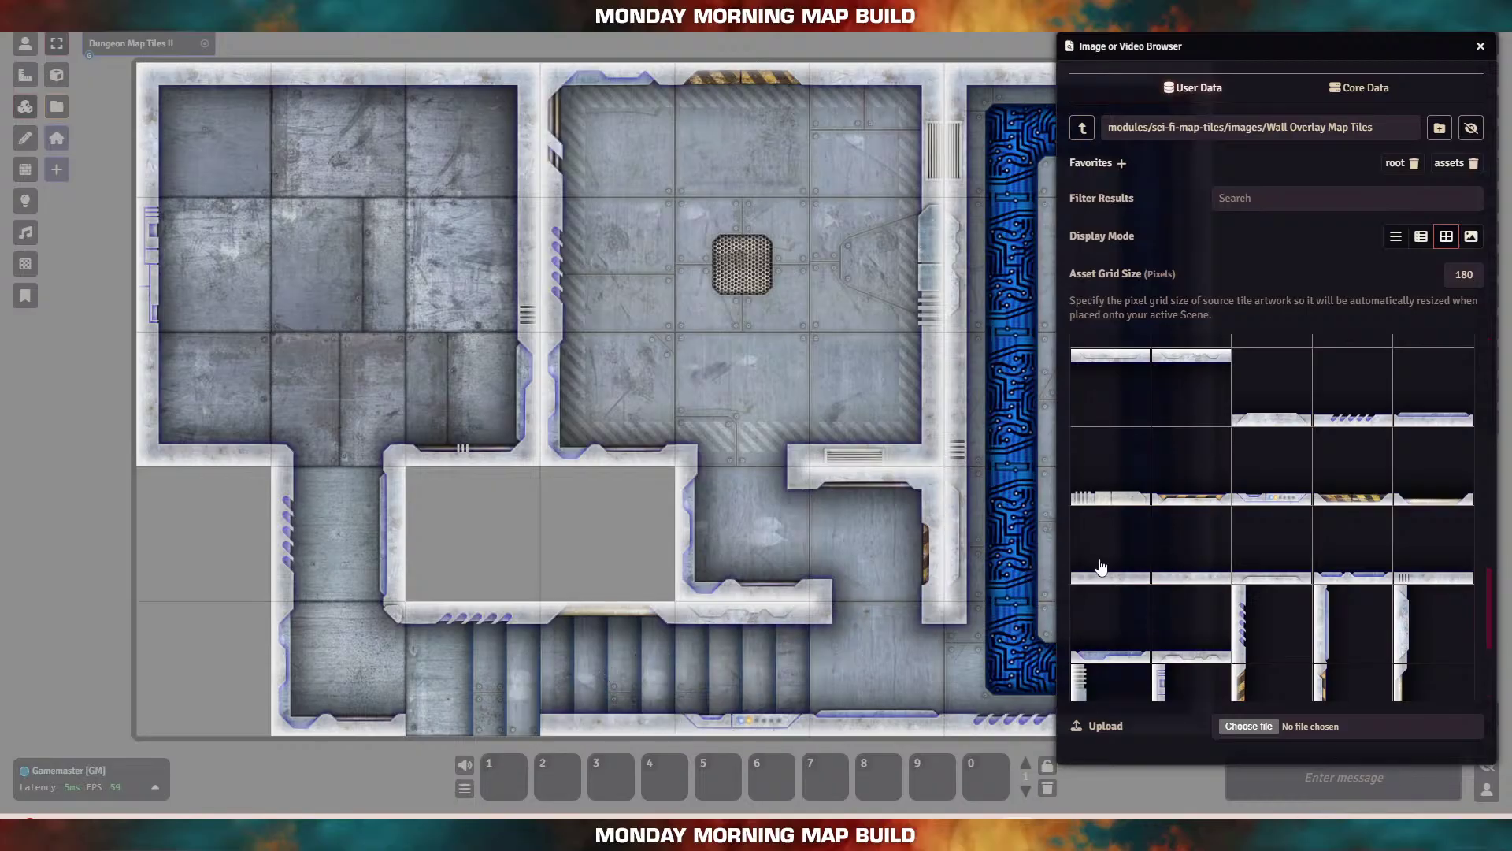
{"action": "left_click_drag", "start_coordinate": [1101, 566], "coordinate": [471, 671]}
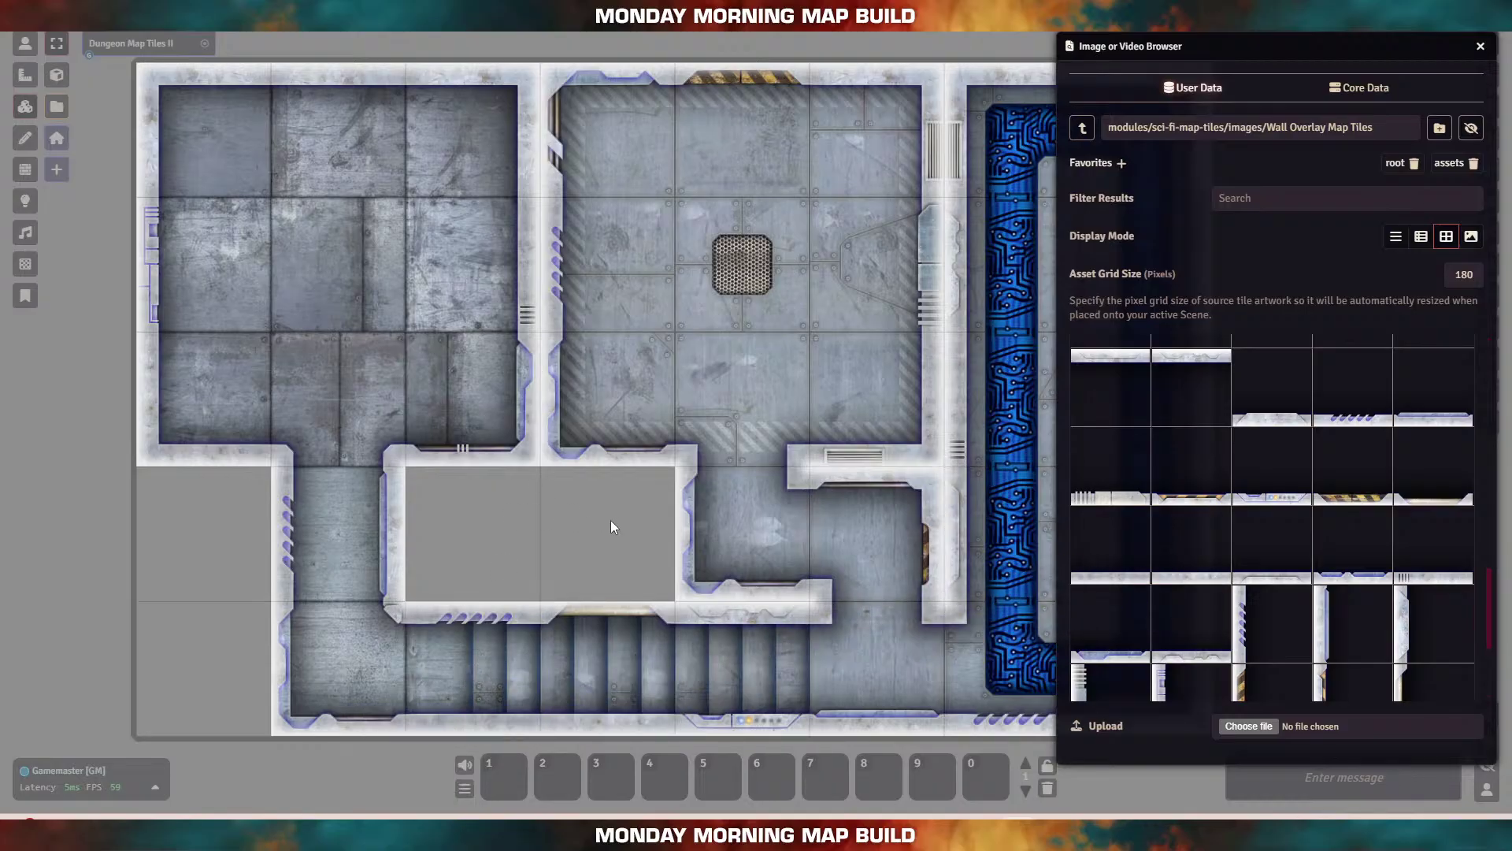
{"action": "left_click_drag", "start_coordinate": [611, 520], "coordinate": [488, 527]}
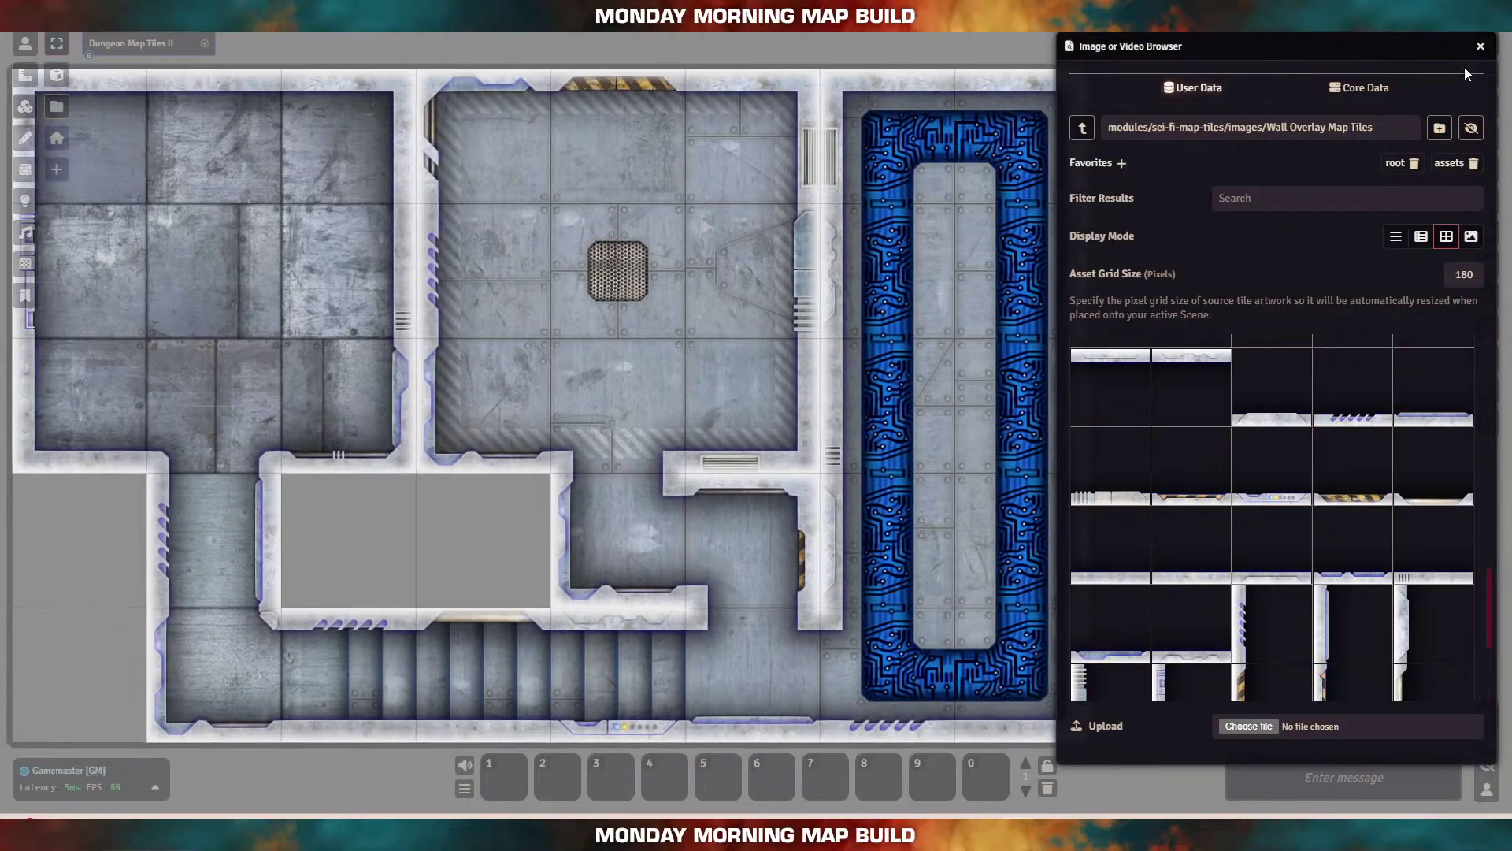
{"action": "left_click", "coordinate": [1480, 45]}
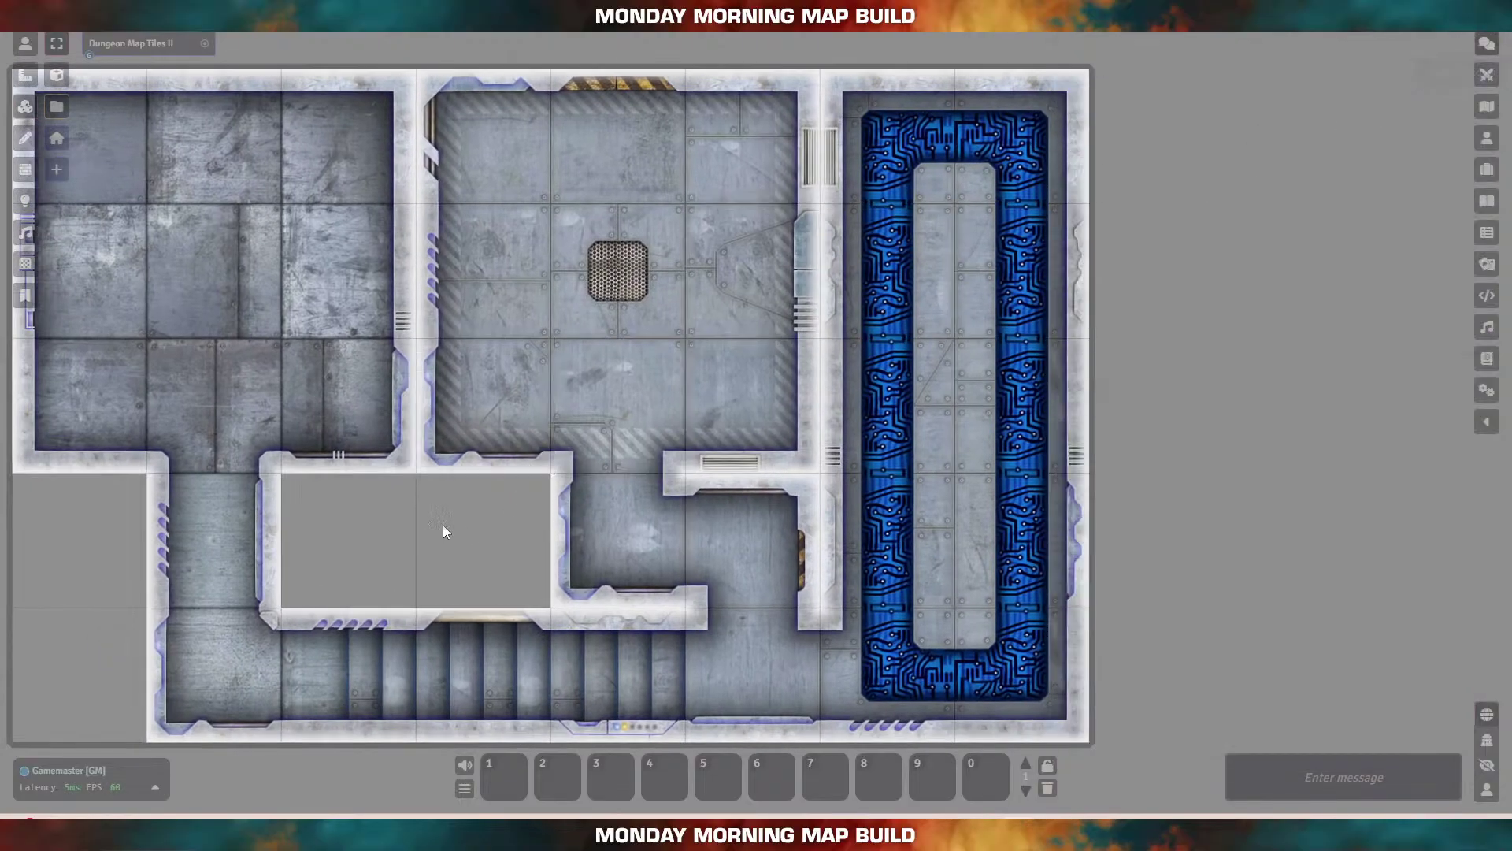
{"action": "left_click_drag", "start_coordinate": [443, 525], "coordinate": [578, 523]}
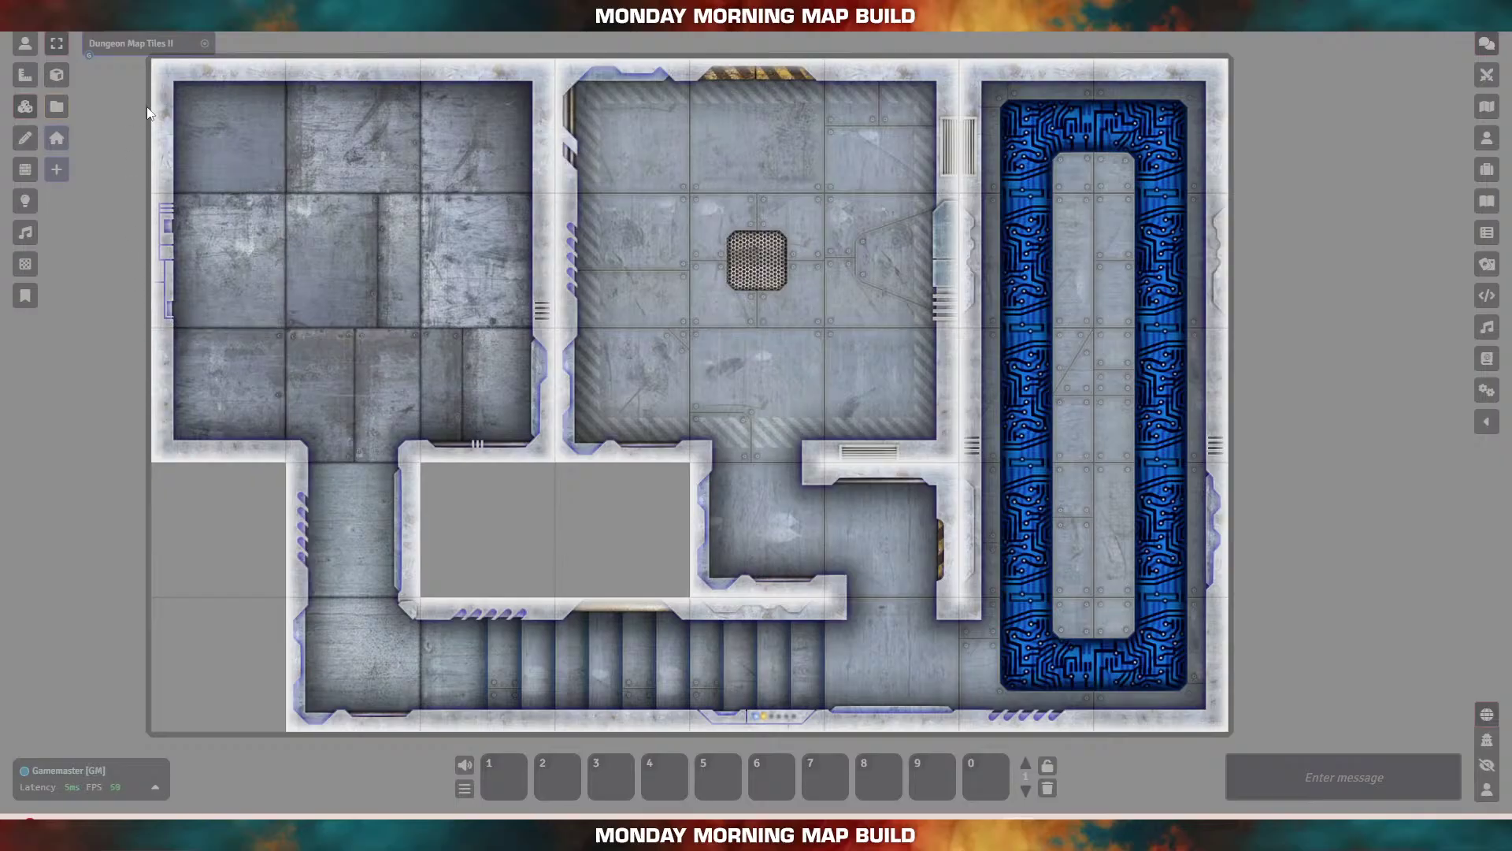
Step: Draw walls along the left room's outer edge, the map's top edge in three room-wide segments, and the full right edge
{"action": "left_click", "coordinate": [25, 169]}
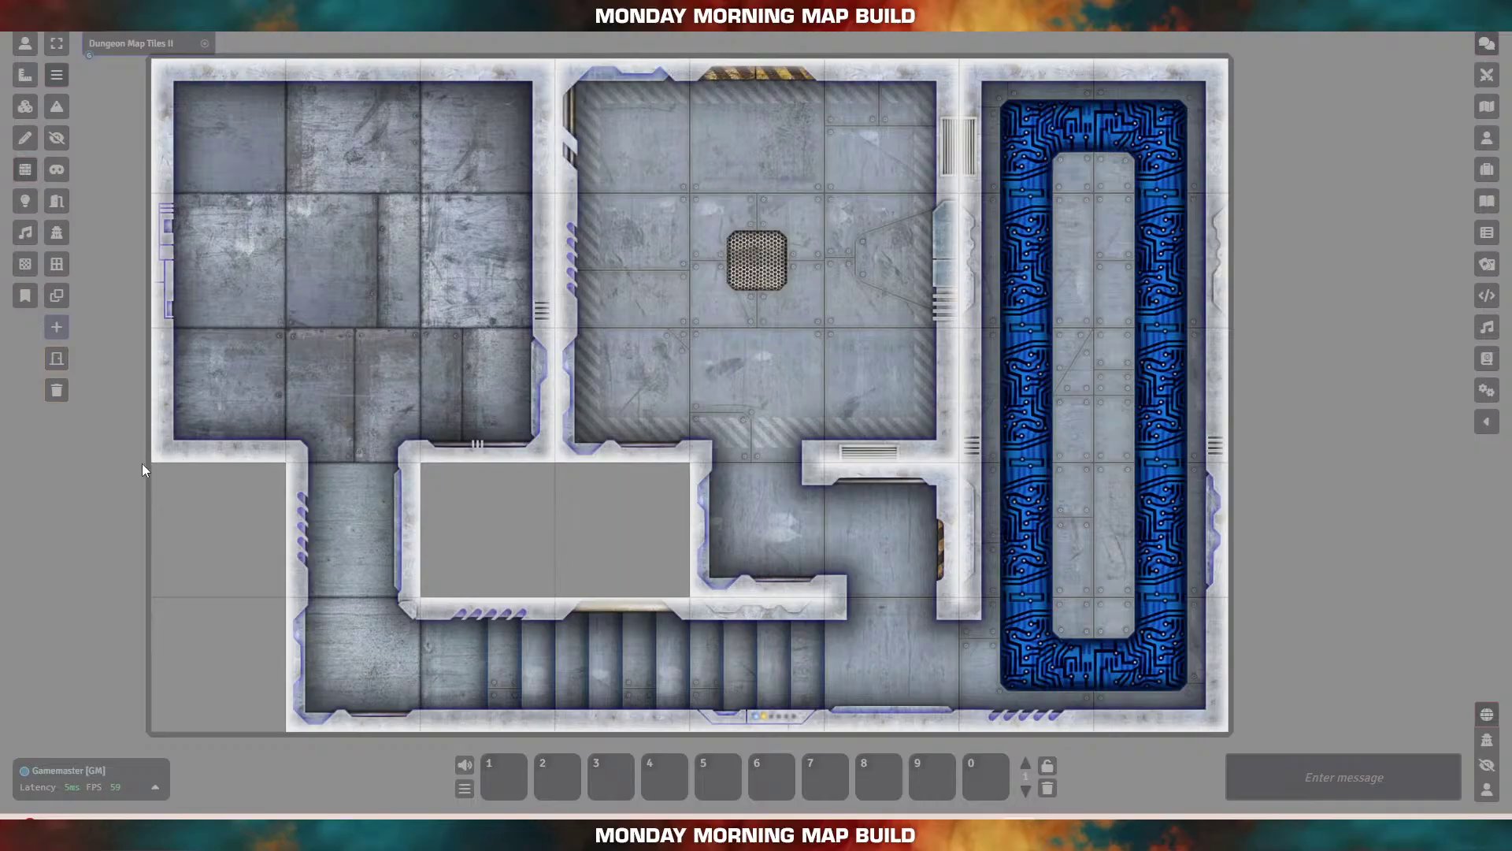
{"action": "left_click_drag", "start_coordinate": [150, 463], "coordinate": [151, 67]}
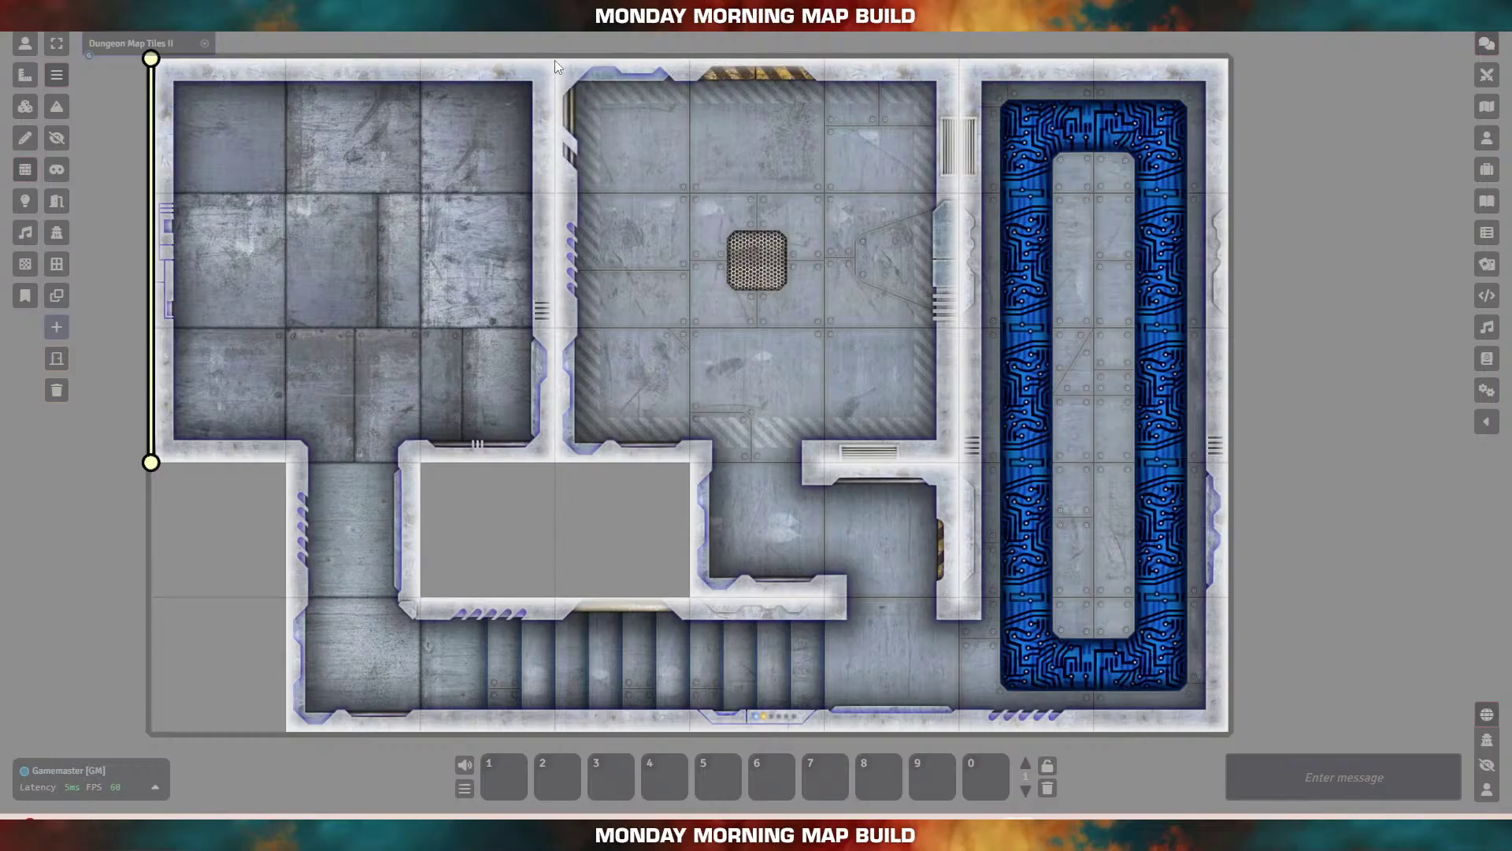
{"action": "left_click_drag", "start_coordinate": [555, 59], "coordinate": [158, 70]}
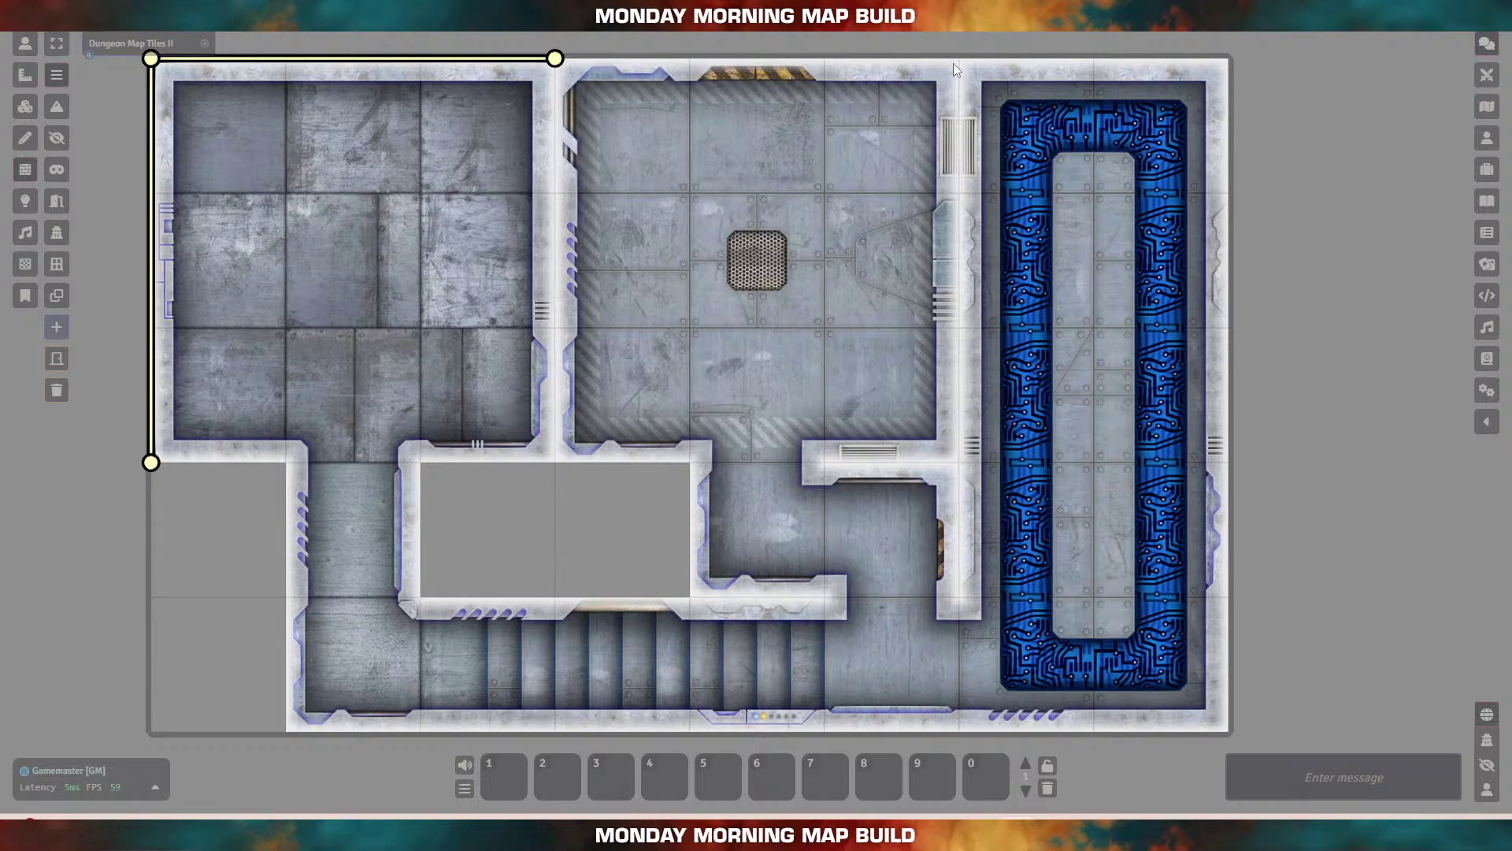
{"action": "mouse_move", "coordinate": [959, 60]}
{"action": "left_mouse_down"}
{"action": "mouse_move", "coordinate": [701, 79]}
{"action": "mouse_move", "coordinate": [559, 70]}
{"action": "left_mouse_up"}
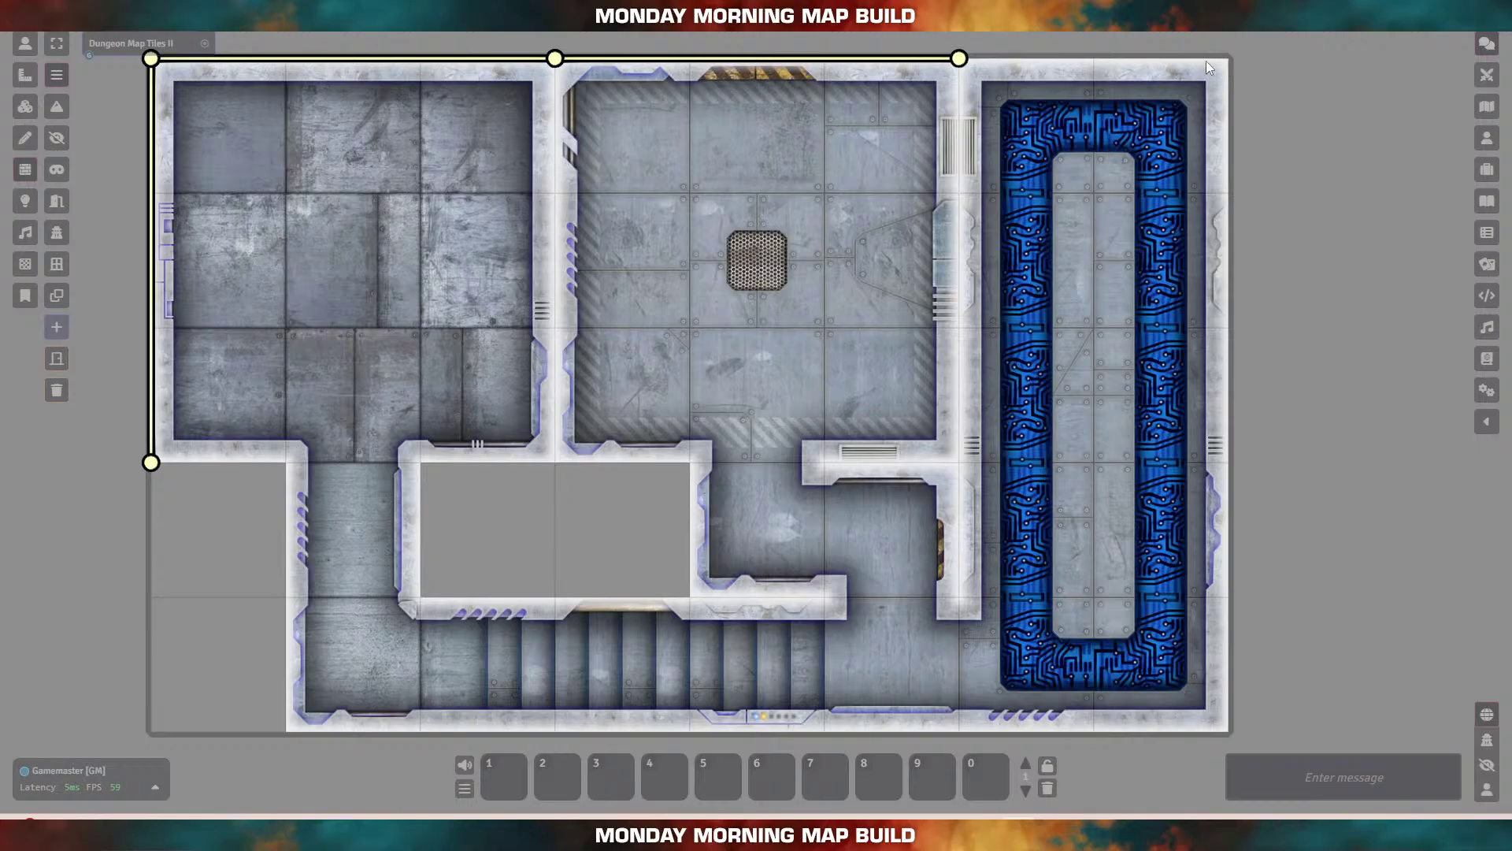
{"action": "left_click_drag", "start_coordinate": [1207, 62], "coordinate": [969, 68]}
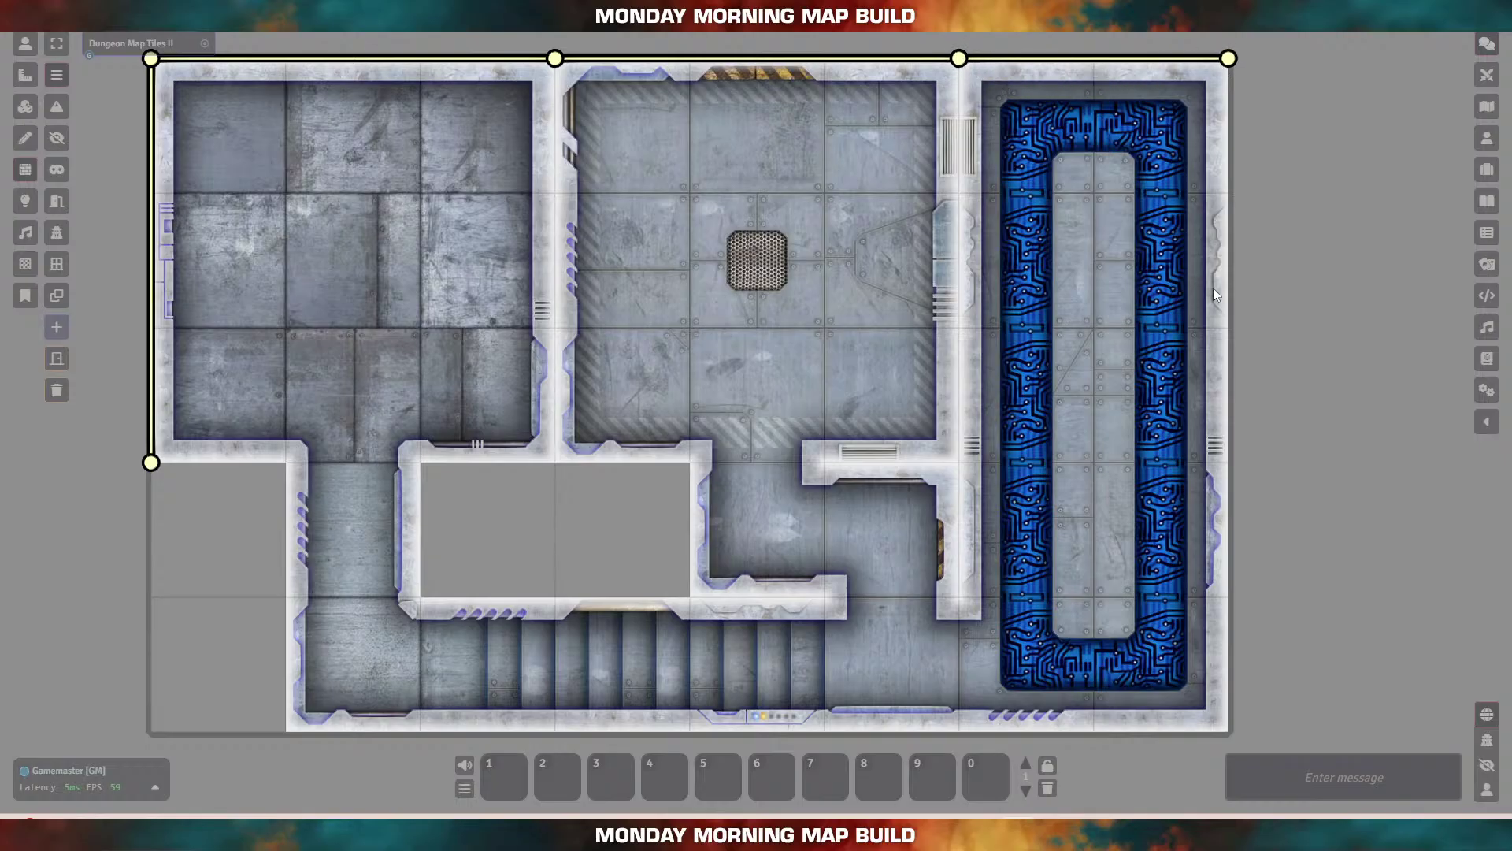
{"action": "left_click_drag", "start_coordinate": [1227, 729], "coordinate": [1232, 68]}
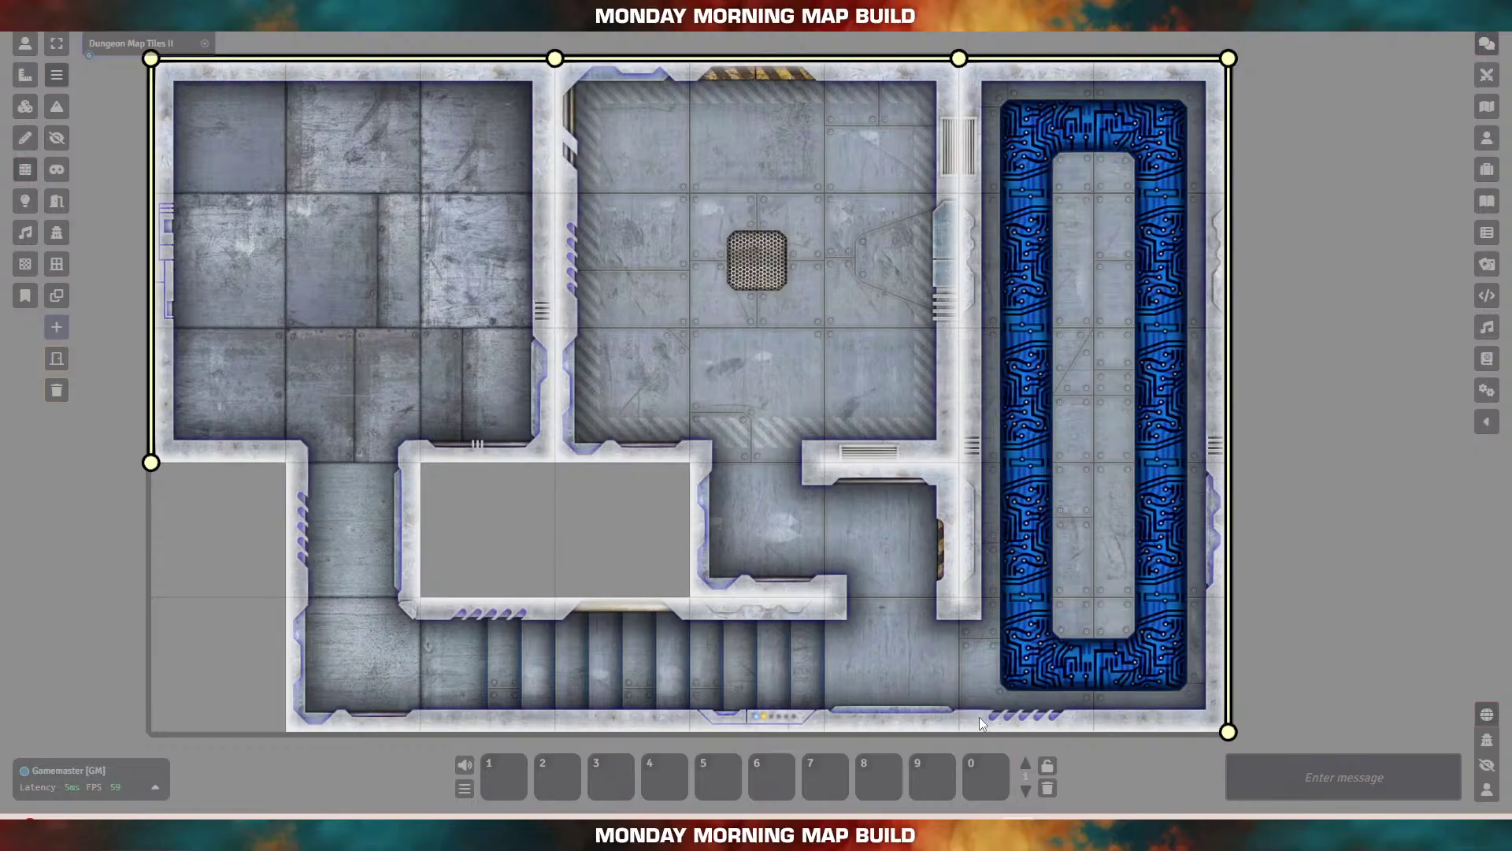
Step: Draw walls along the L-shaped partition left of the circuit room, the blank block's right and bottom edges, and the stub extending beyond it
{"action": "left_click_drag", "start_coordinate": [959, 599], "coordinate": [970, 467]}
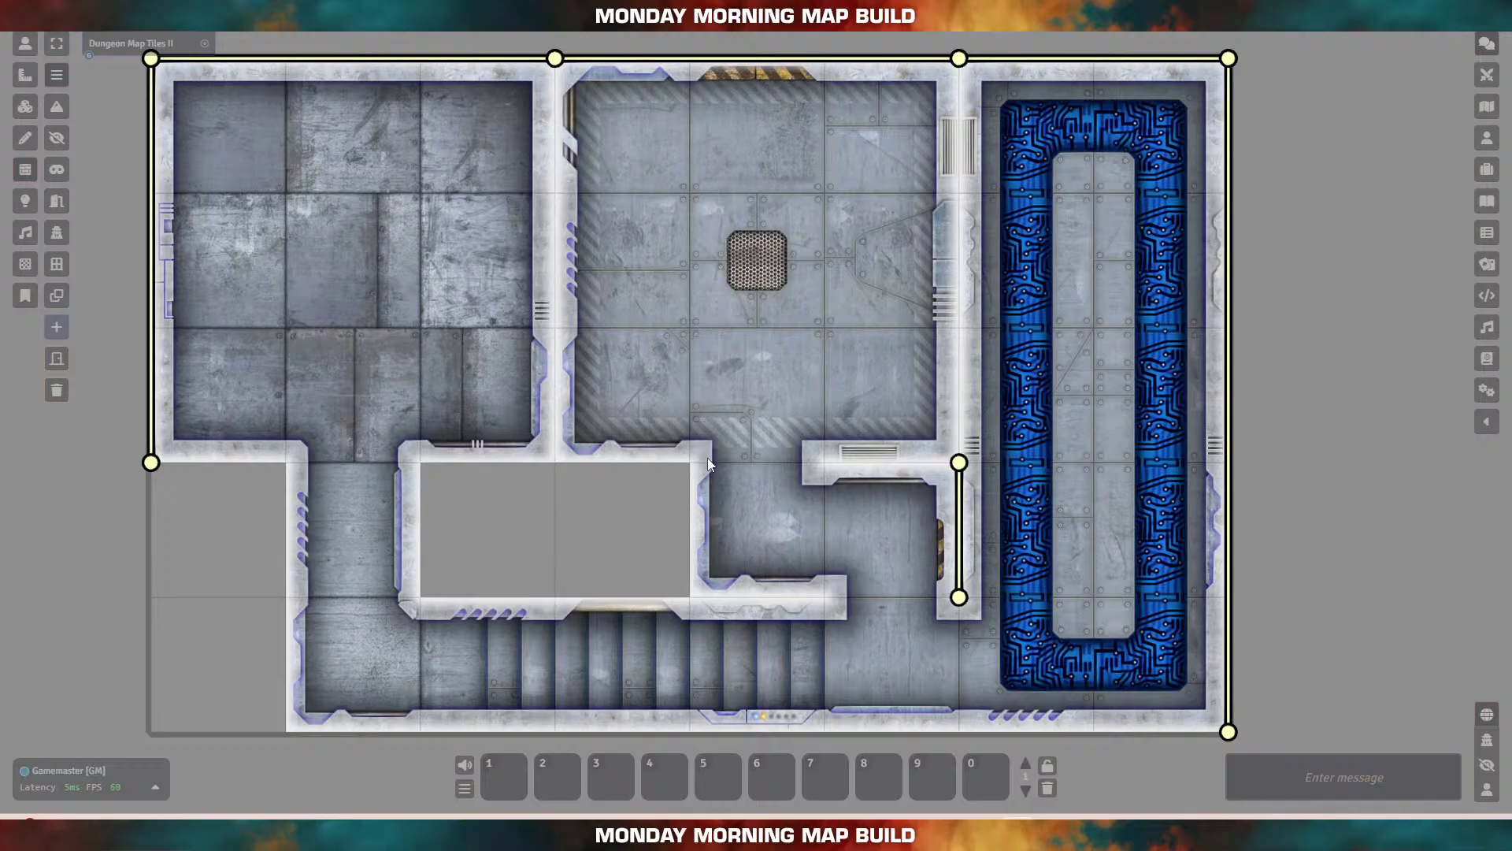
{"action": "left_click_drag", "start_coordinate": [824, 462], "coordinate": [959, 472]}
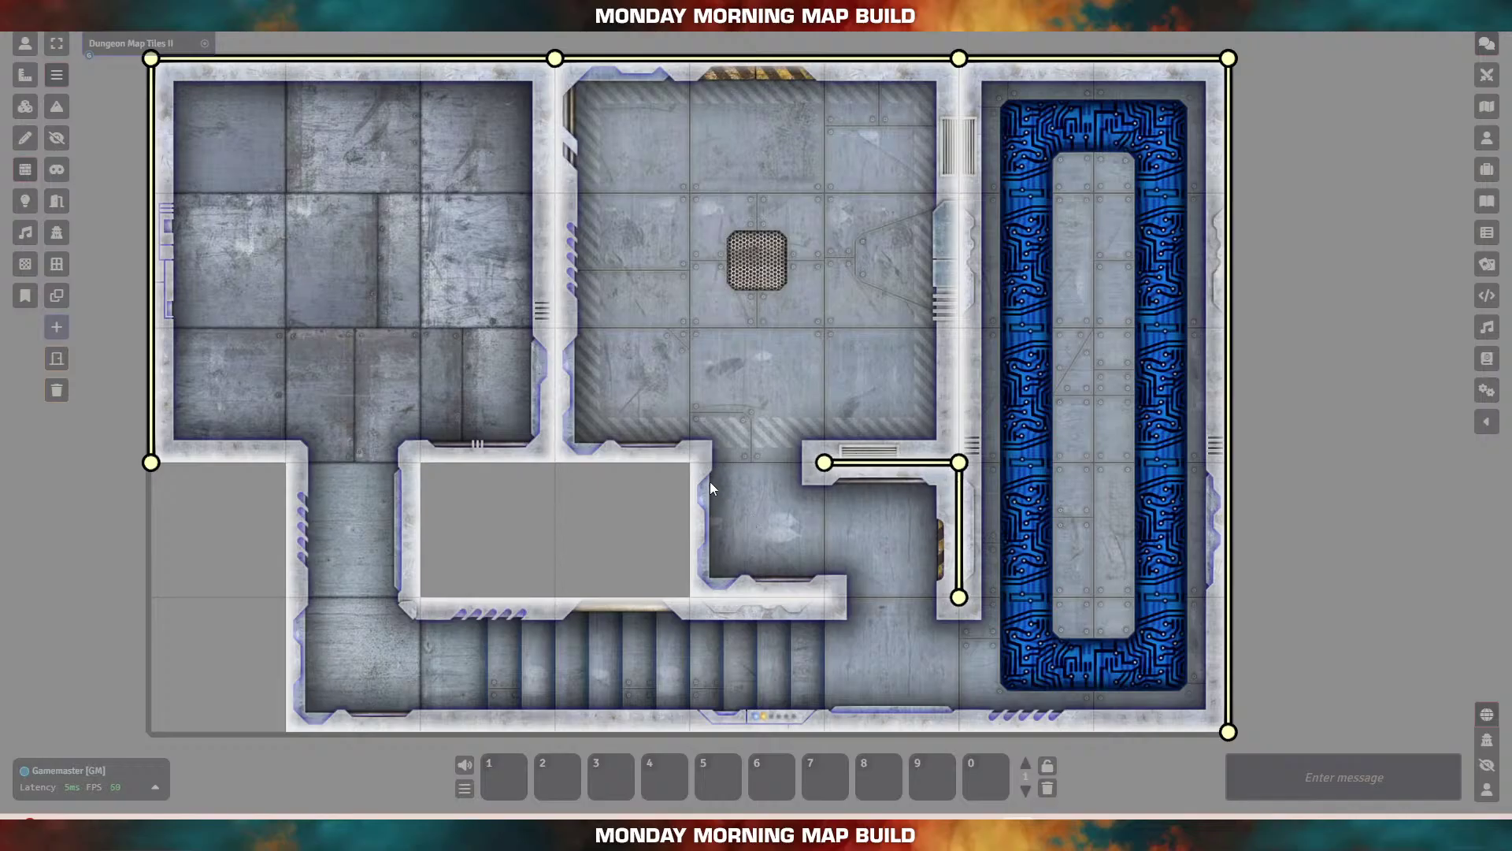
{"action": "left_click_drag", "start_coordinate": [687, 465], "coordinate": [690, 598]}
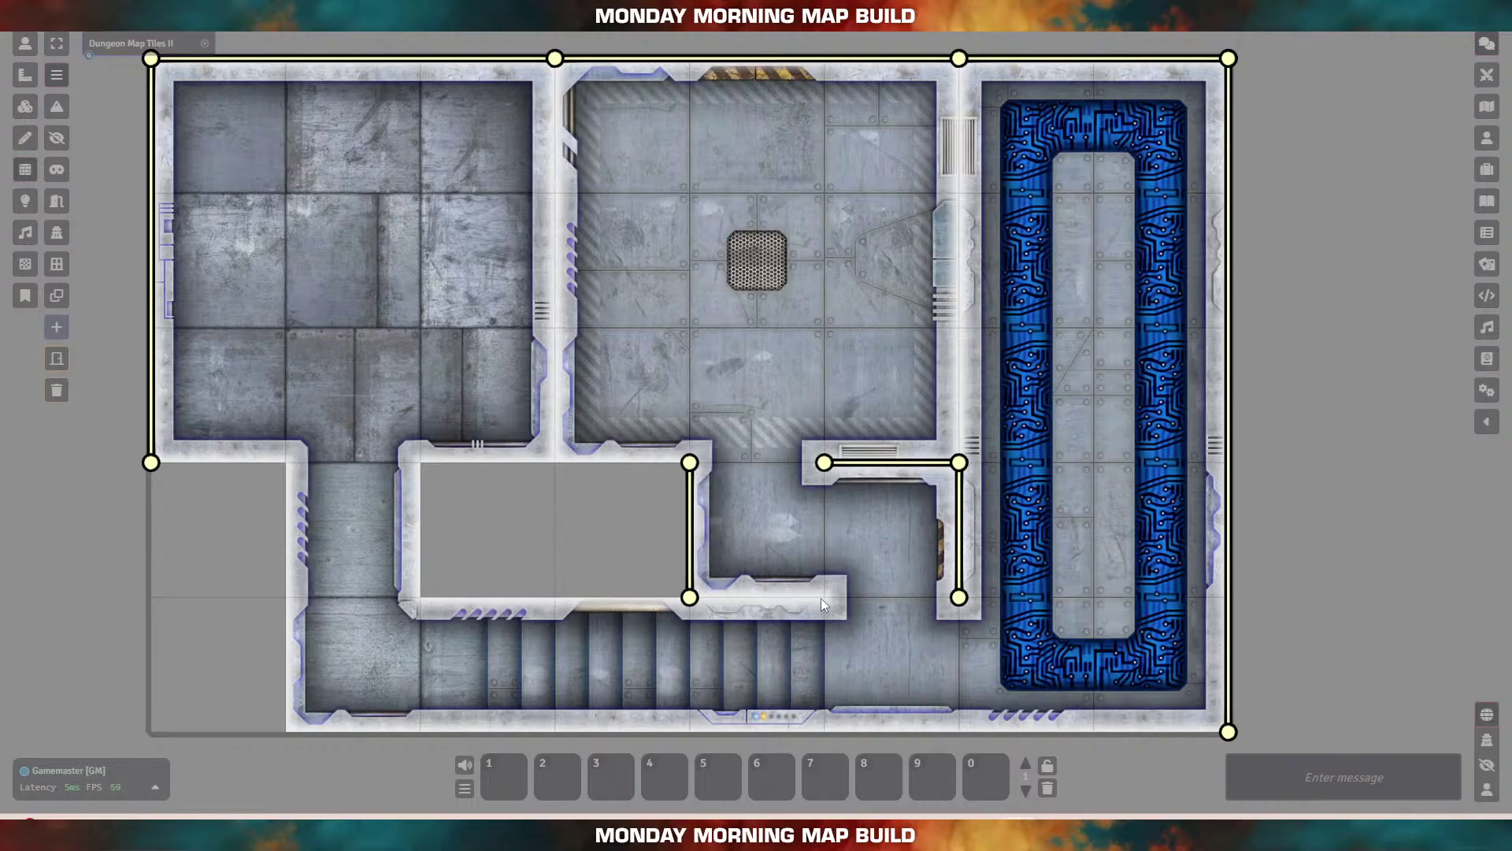
{"action": "left_click_drag", "start_coordinate": [822, 598], "coordinate": [689, 597]}
{"action": "left_click_drag", "start_coordinate": [418, 597], "coordinate": [692, 603]}
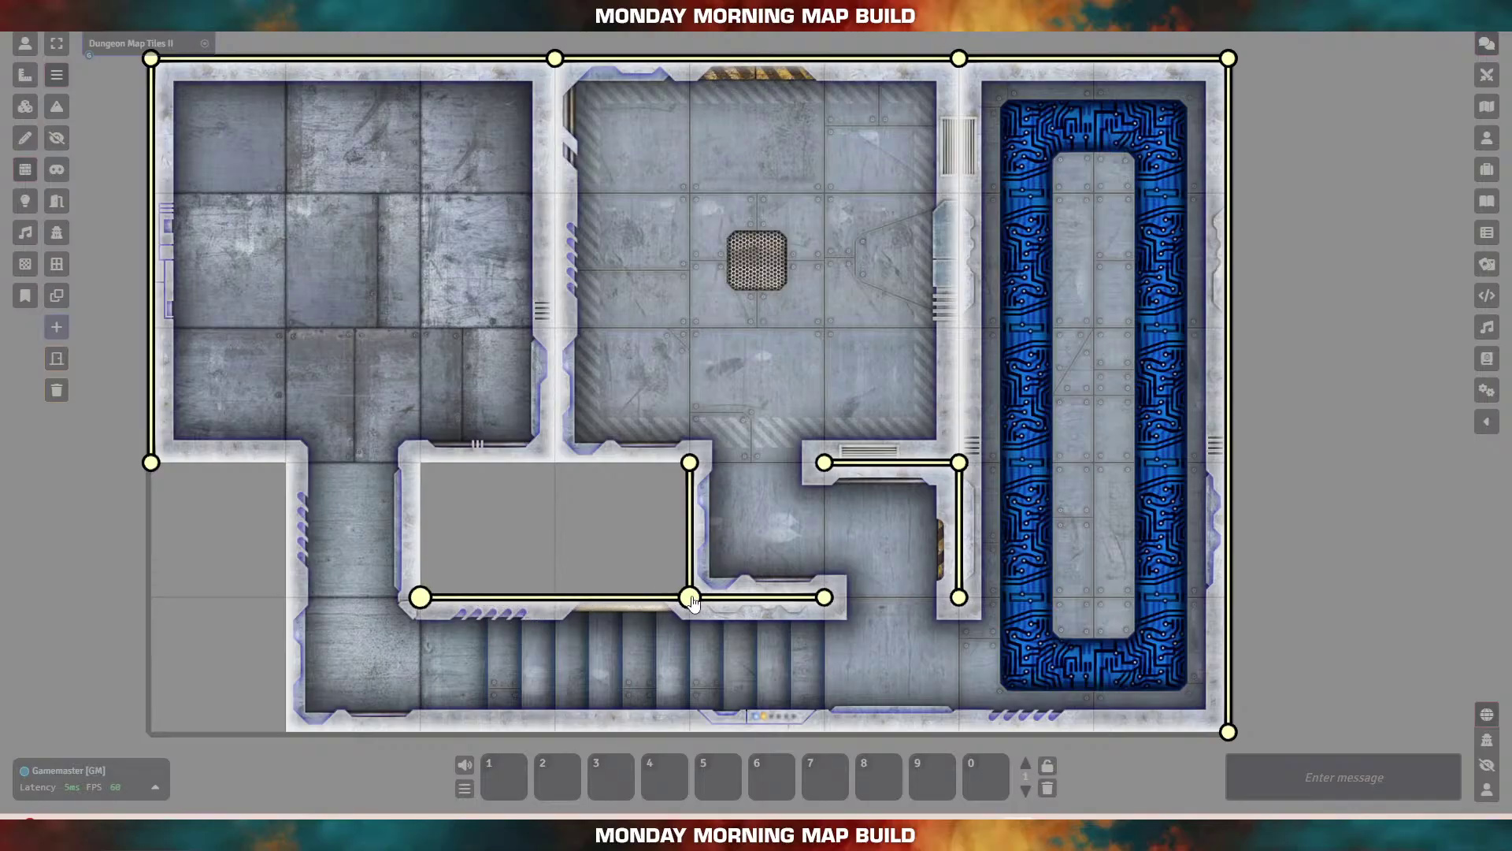
Step: Draw two wall segments along the blank block's top edge, meeting where the dividing wall between the left and middle rooms ends
{"action": "left_click_drag", "start_coordinate": [422, 464], "coordinate": [556, 465]}
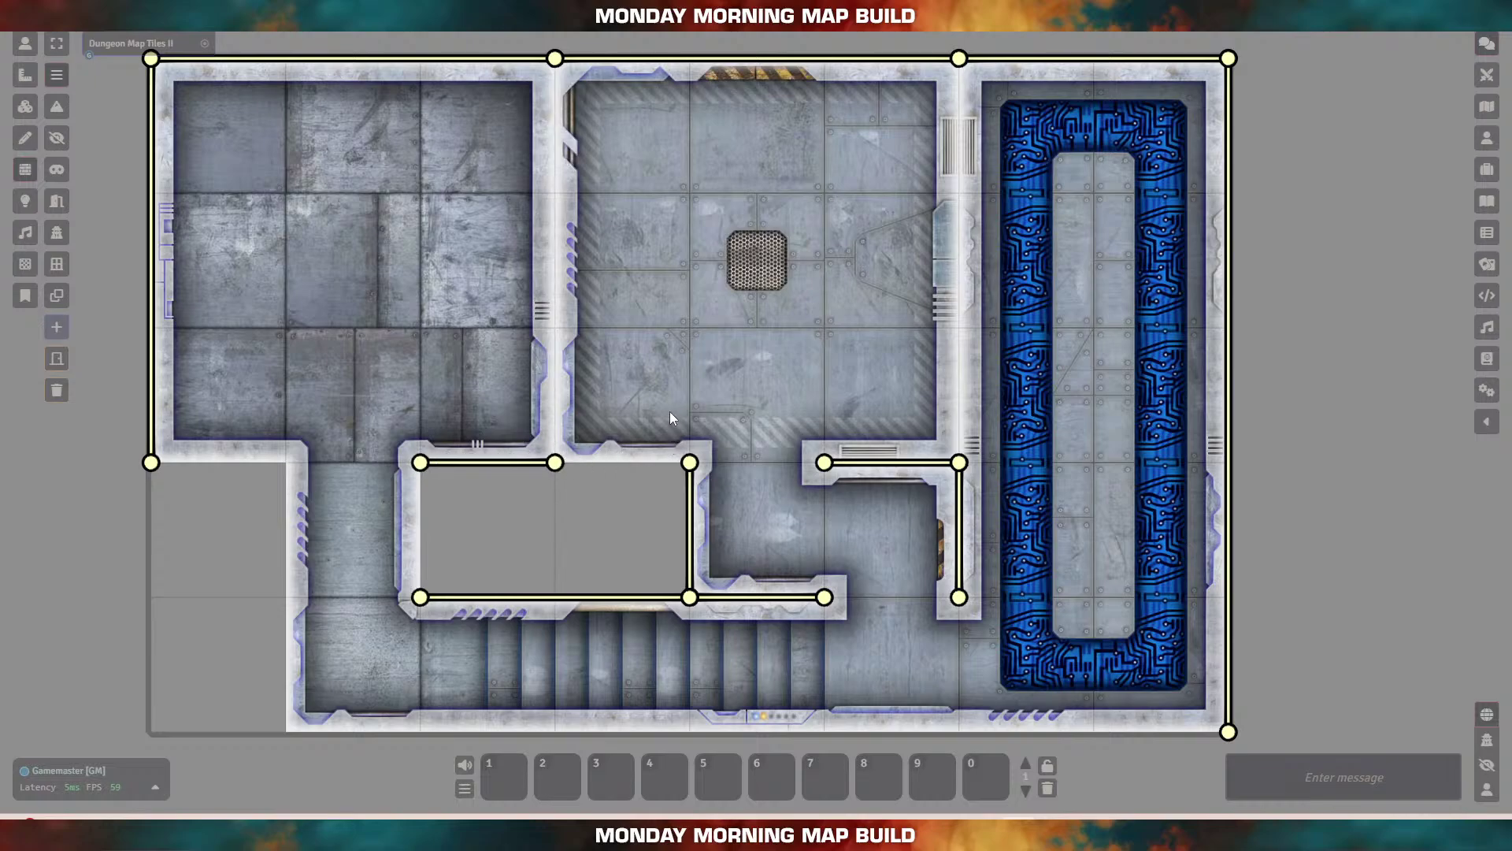
{"action": "mouse_move", "coordinate": [640, 387]}
{"action": "left_mouse_down"}
{"action": "mouse_move", "coordinate": [731, 395]}
{"action": "mouse_move", "coordinate": [692, 429]}
{"action": "mouse_move", "coordinate": [690, 462]}
{"action": "left_mouse_up"}
{"action": "mouse_move", "coordinate": [640, 387]}
{"action": "left_mouse_down"}
{"action": "mouse_move", "coordinate": [571, 421]}
{"action": "mouse_move", "coordinate": [555, 463]}
{"action": "left_mouse_up"}
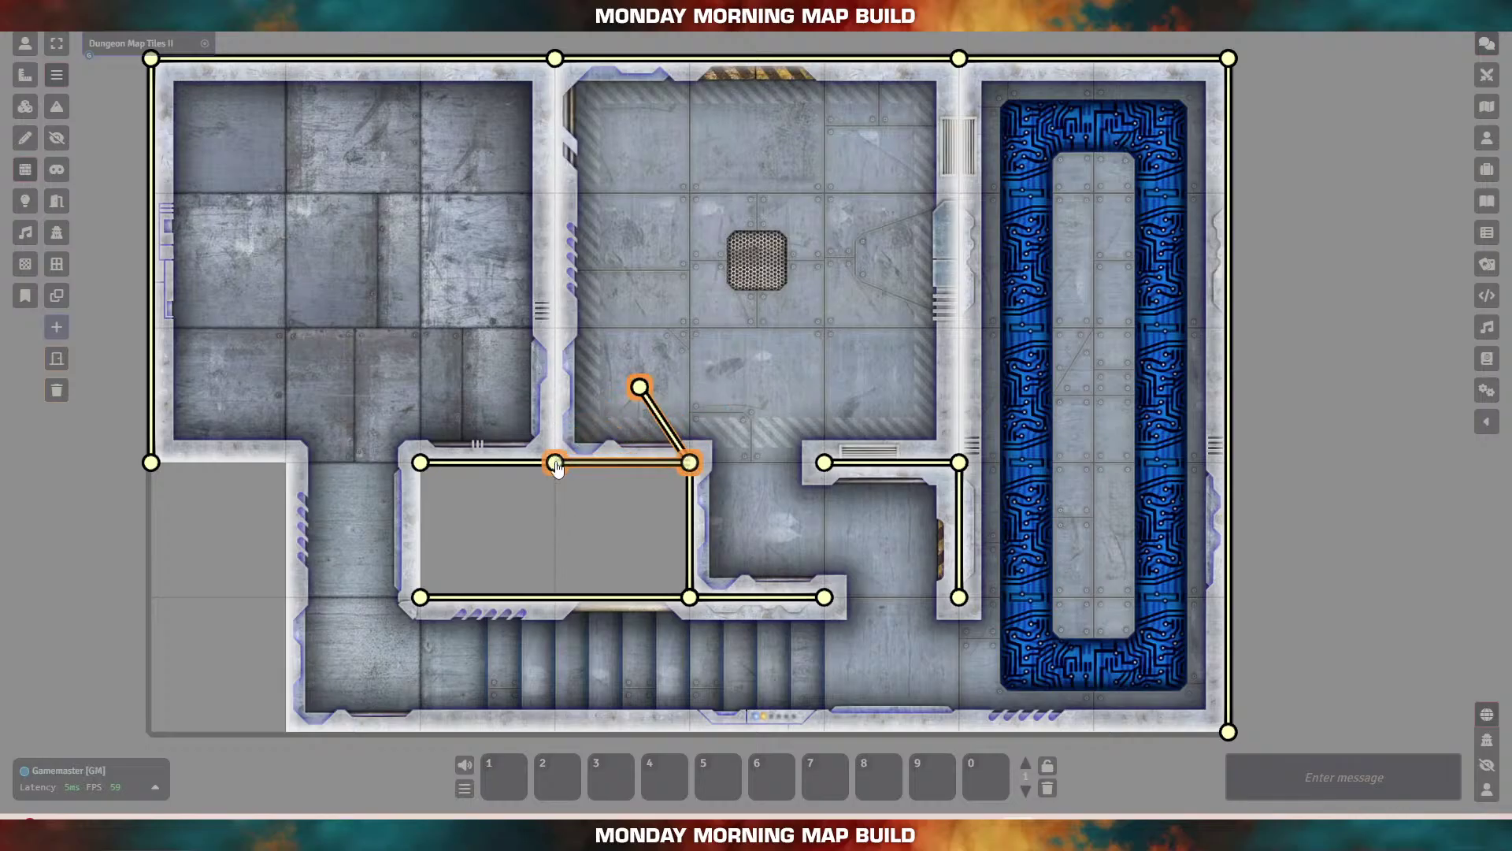
Step: Draw a wall between the left and middle rooms, from the blank block's top edge to the map's top edge
{"action": "mouse_move", "coordinate": [647, 226]}
{"action": "left_mouse_down"}
{"action": "mouse_move", "coordinate": [715, 327]}
{"action": "mouse_move", "coordinate": [556, 462]}
{"action": "left_mouse_up"}
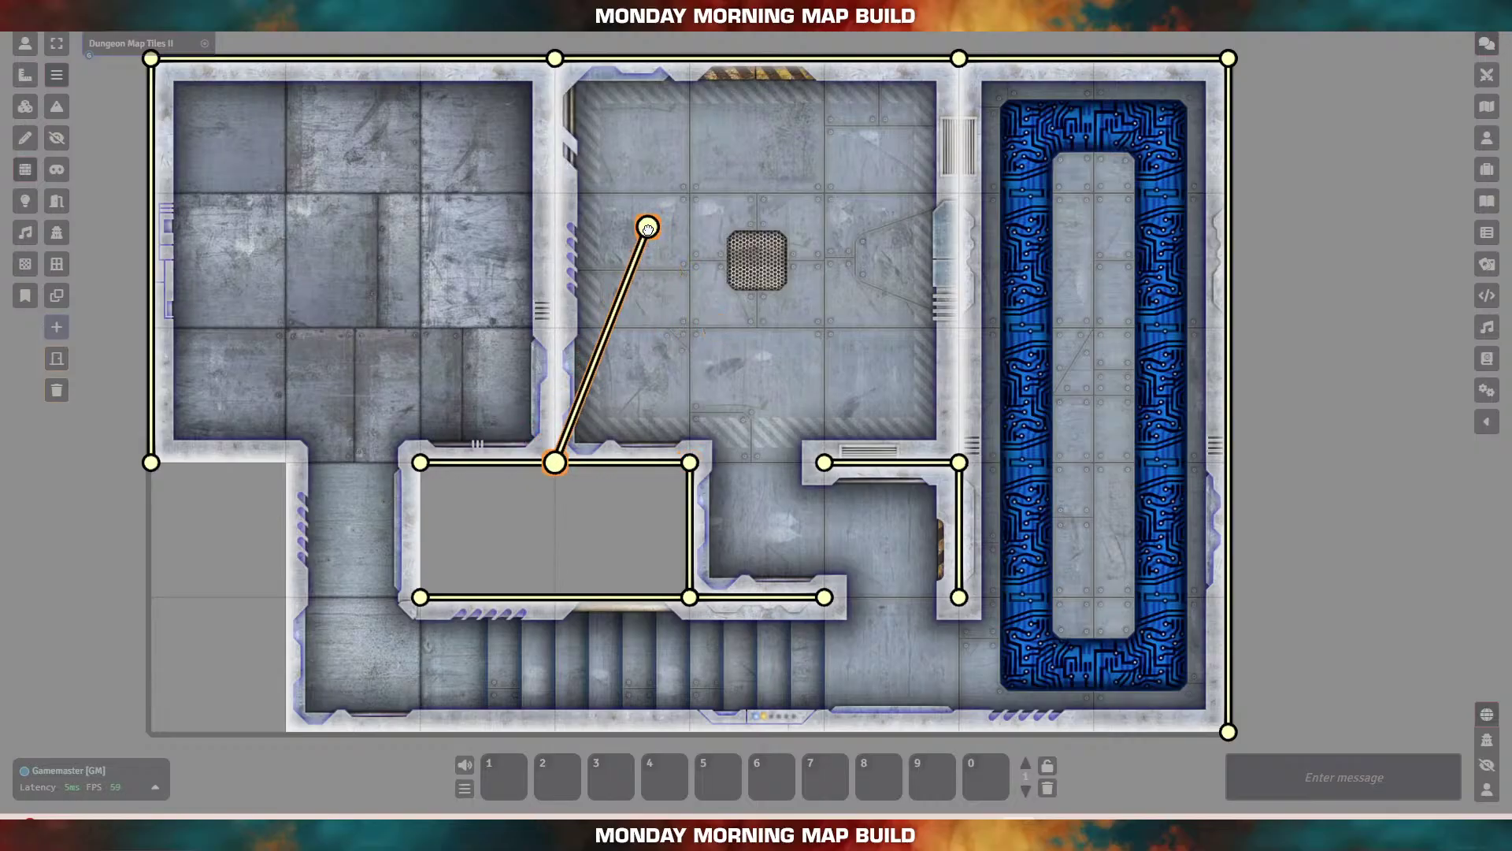
{"action": "left_click_drag", "start_coordinate": [648, 227], "coordinate": [557, 63]}
{"action": "left_click_drag", "start_coordinate": [647, 227], "coordinate": [555, 63]}
{"action": "left_click_drag", "start_coordinate": [648, 227], "coordinate": [555, 58]}
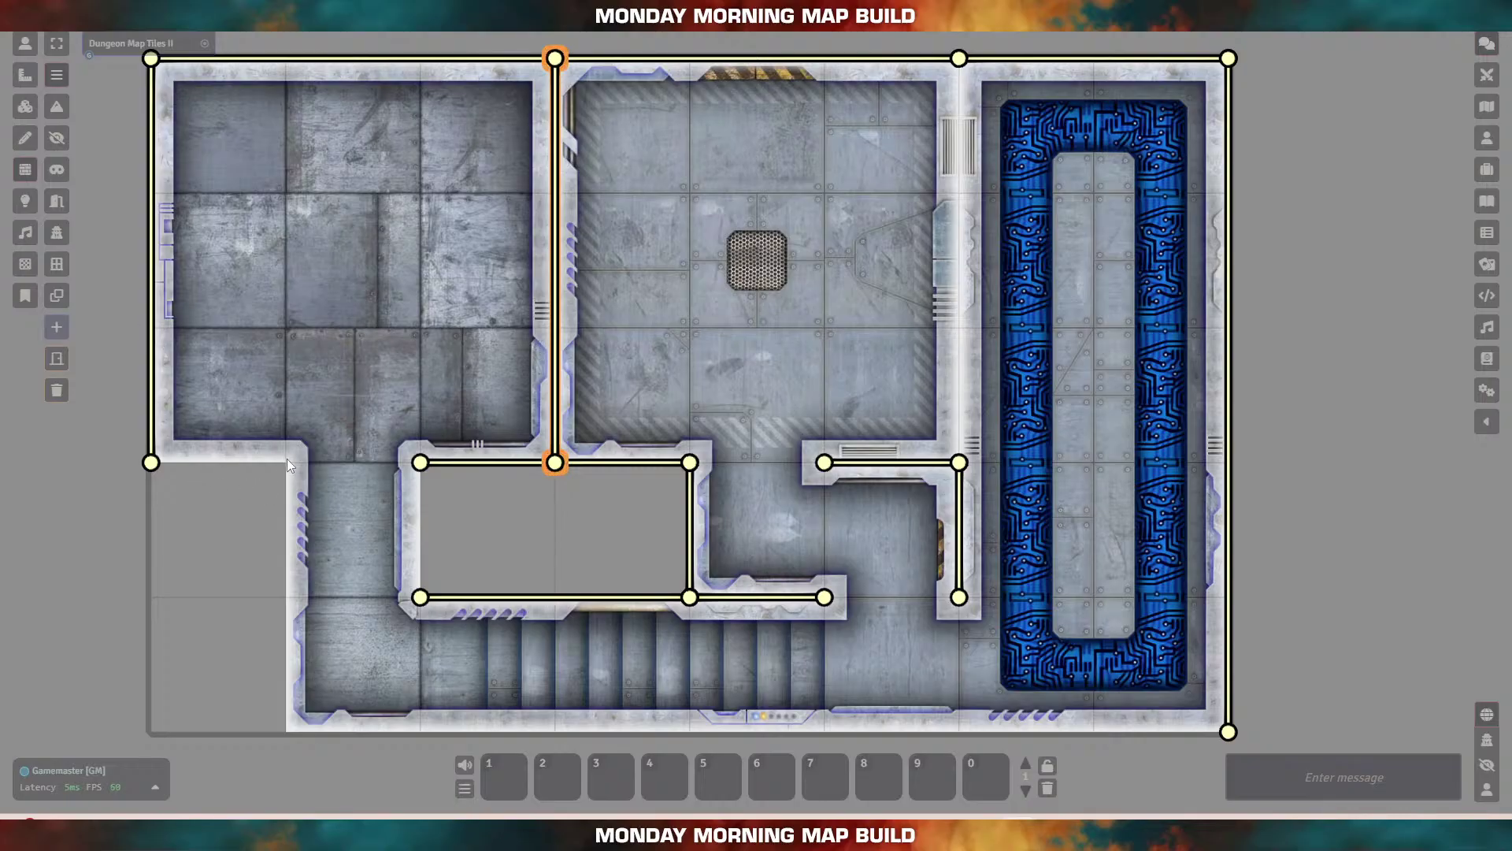
Step: Draw the remaining outer walls around the lower-left passage and along the bottom edge, and close the blank block's left side with a wall
{"action": "mouse_move", "coordinate": [287, 460]}
{"action": "left_mouse_down"}
{"action": "mouse_move", "coordinate": [163, 483]}
{"action": "mouse_move", "coordinate": [152, 463]}
{"action": "left_mouse_up"}
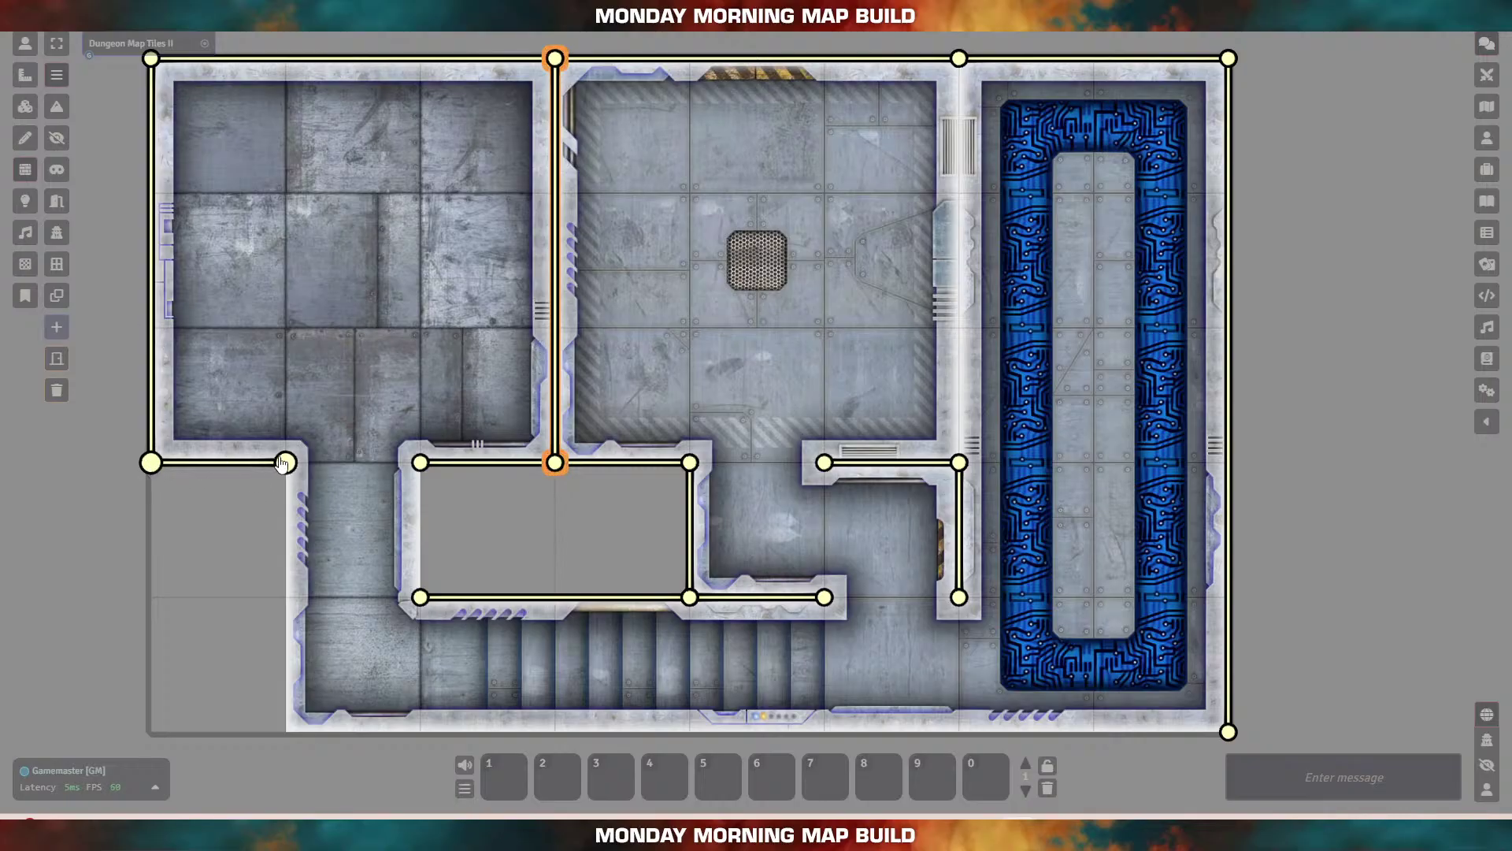
{"action": "mouse_move", "coordinate": [285, 732]}
{"action": "left_mouse_down"}
{"action": "mouse_move", "coordinate": [315, 706]}
{"action": "mouse_move", "coordinate": [287, 469]}
{"action": "left_mouse_up"}
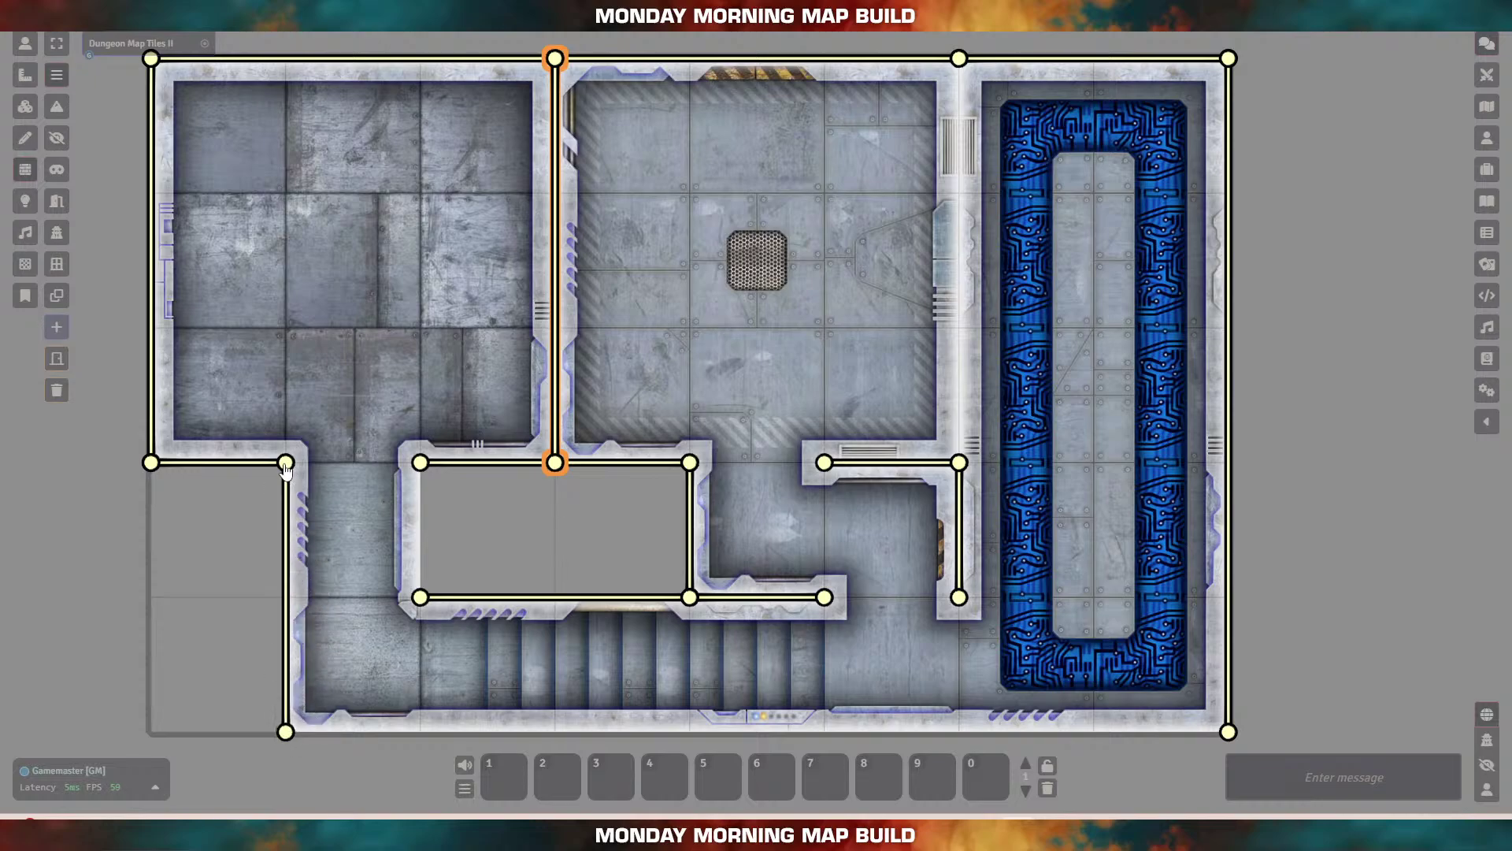
{"action": "left_click_drag", "start_coordinate": [445, 683], "coordinate": [724, 681]}
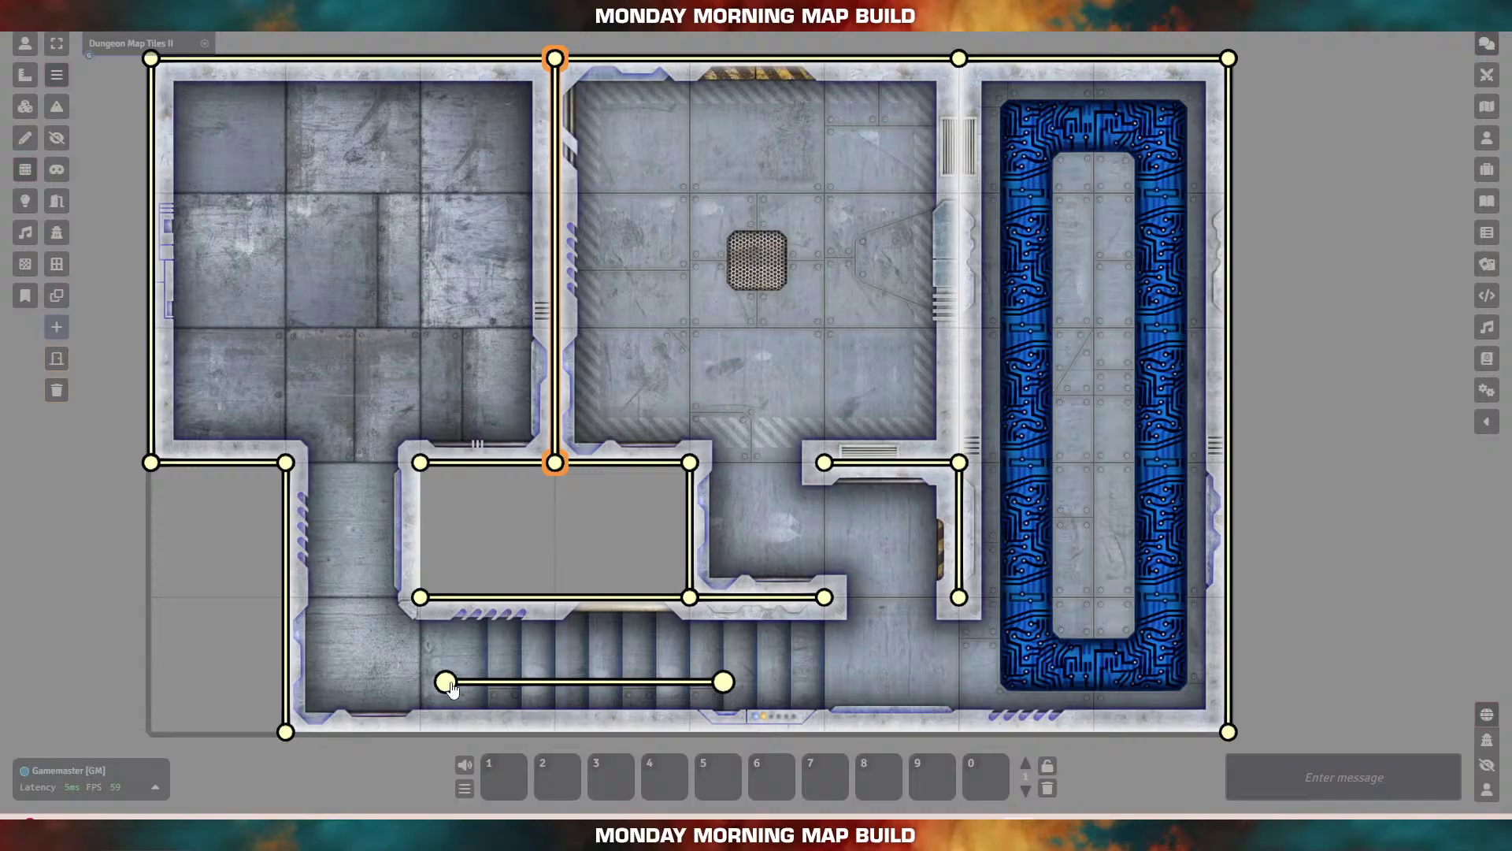
{"action": "left_click_drag", "start_coordinate": [443, 683], "coordinate": [285, 732]}
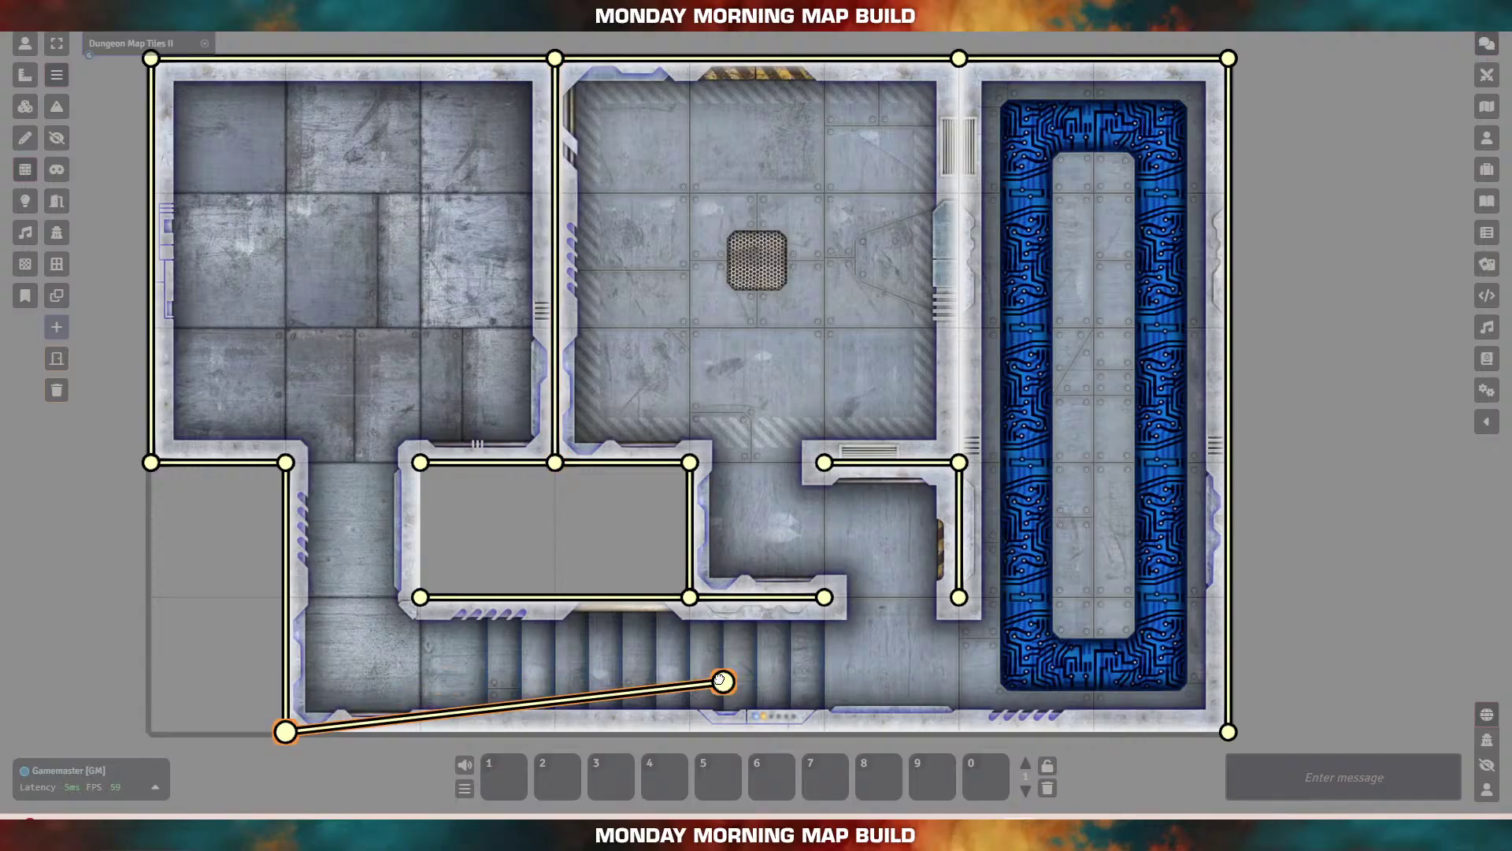
{"action": "left_click_drag", "start_coordinate": [724, 681], "coordinate": [1228, 732]}
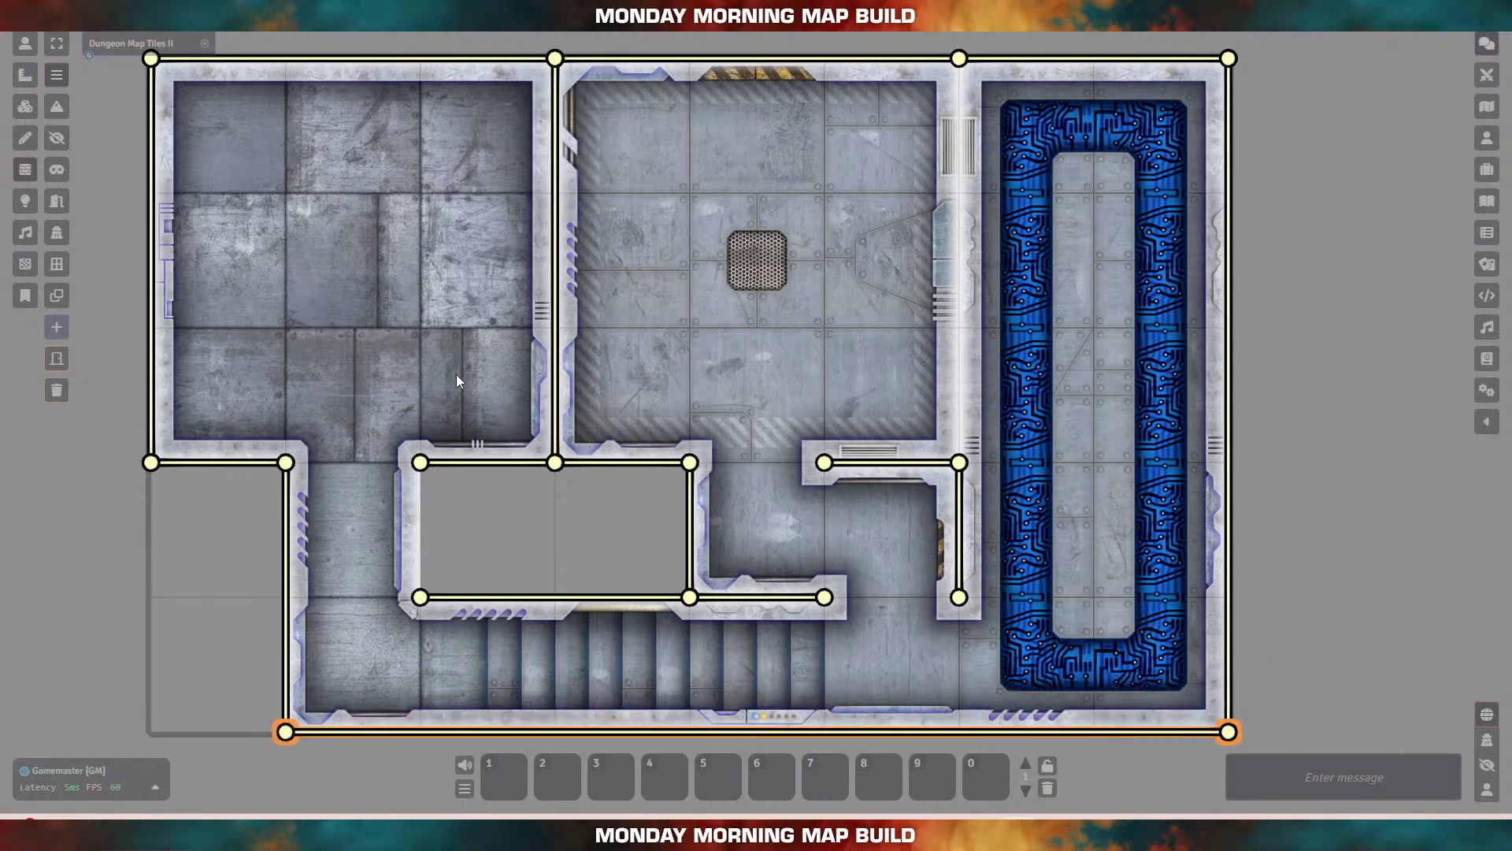
{"action": "left_click_drag", "start_coordinate": [471, 496], "coordinate": [421, 597]}
{"action": "left_click_drag", "start_coordinate": [471, 496], "coordinate": [420, 463]}
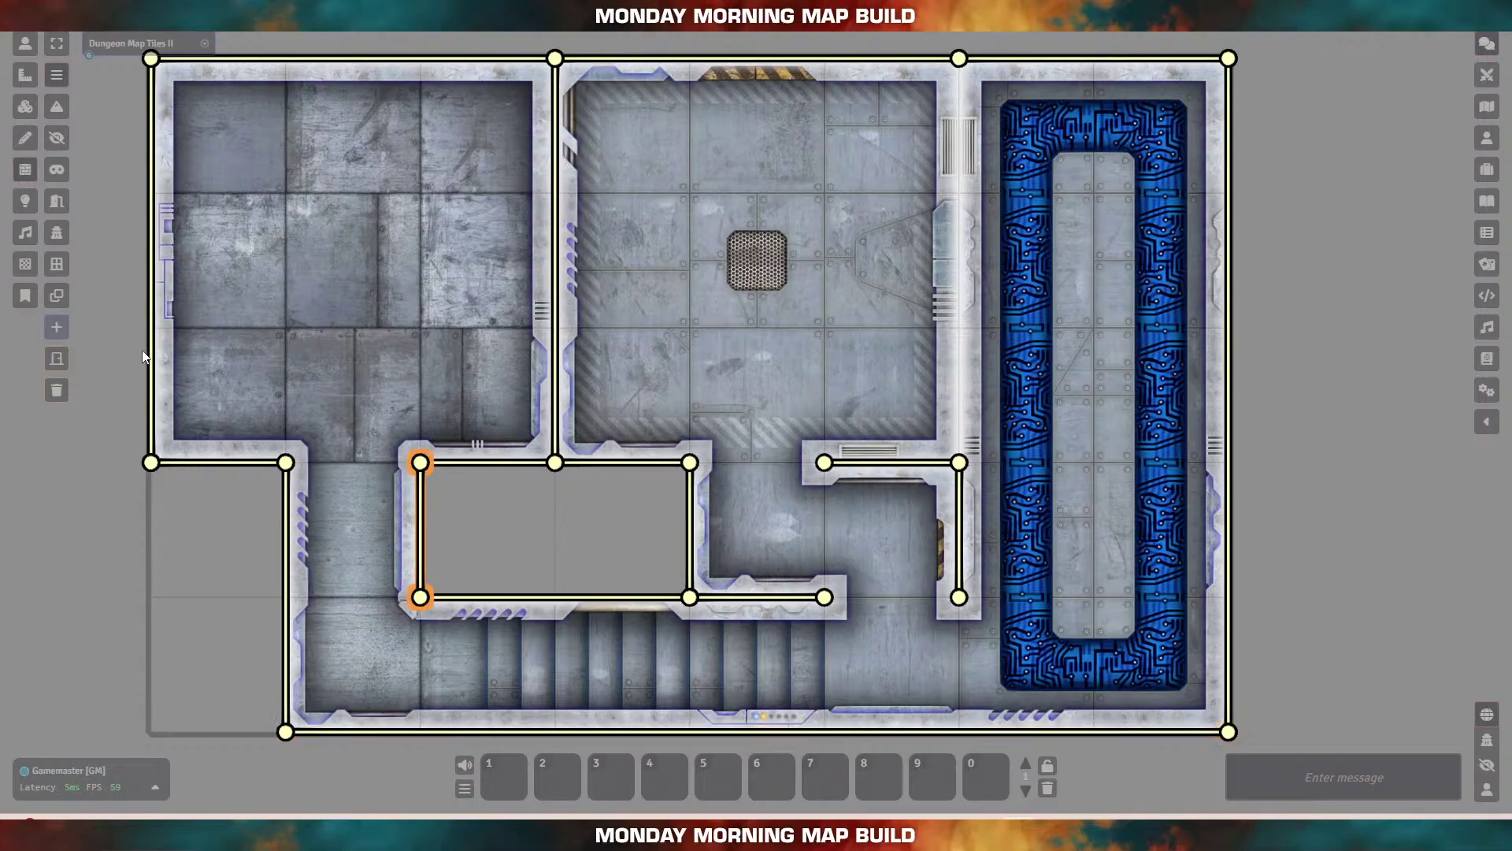
Step: Transition the scene to darkness and place an ambient light at the centre of the left room
{"action": "left_click", "coordinate": [25, 201]}
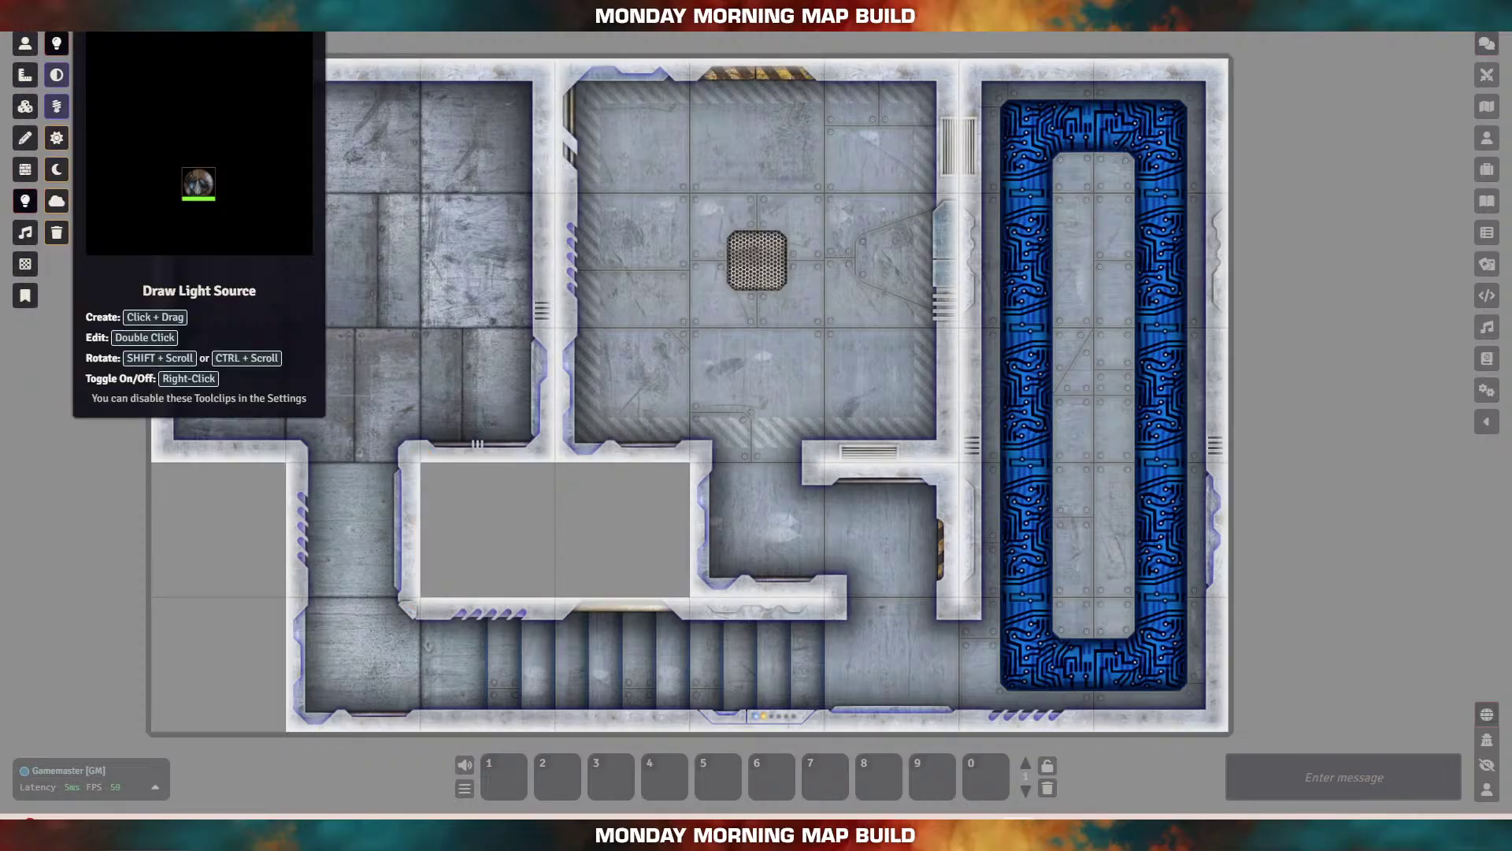
{"action": "left_click", "coordinate": [55, 172]}
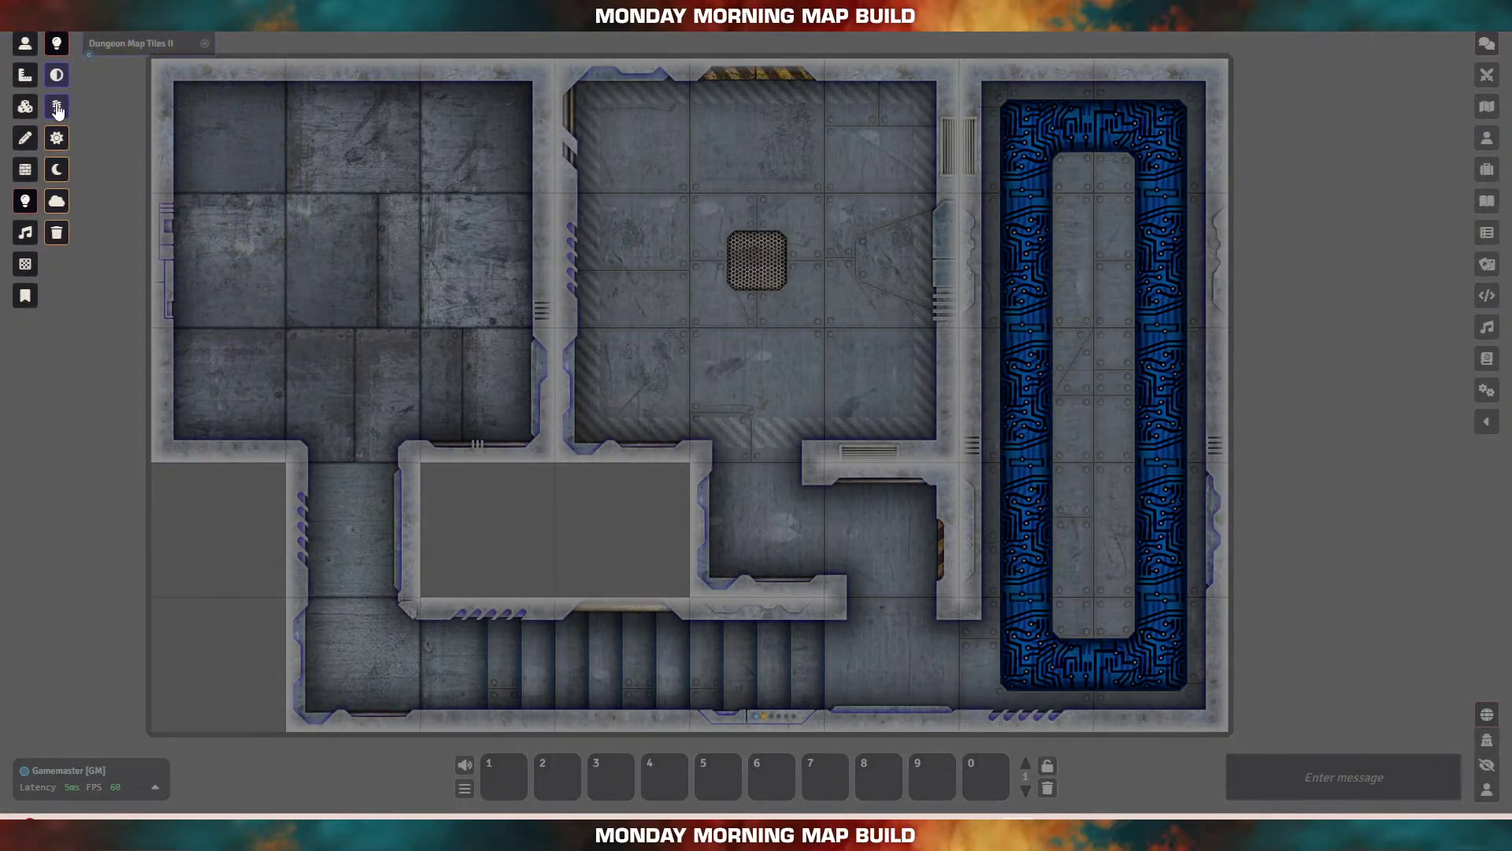
{"action": "left_click_drag", "start_coordinate": [357, 258], "coordinate": [712, 270]}
Step: Set the light's dim radius to 20 ft and bright radius to 10 ft, and move it into the middle room just below the grate
{"action": "double_click", "coordinate": [353, 259]}
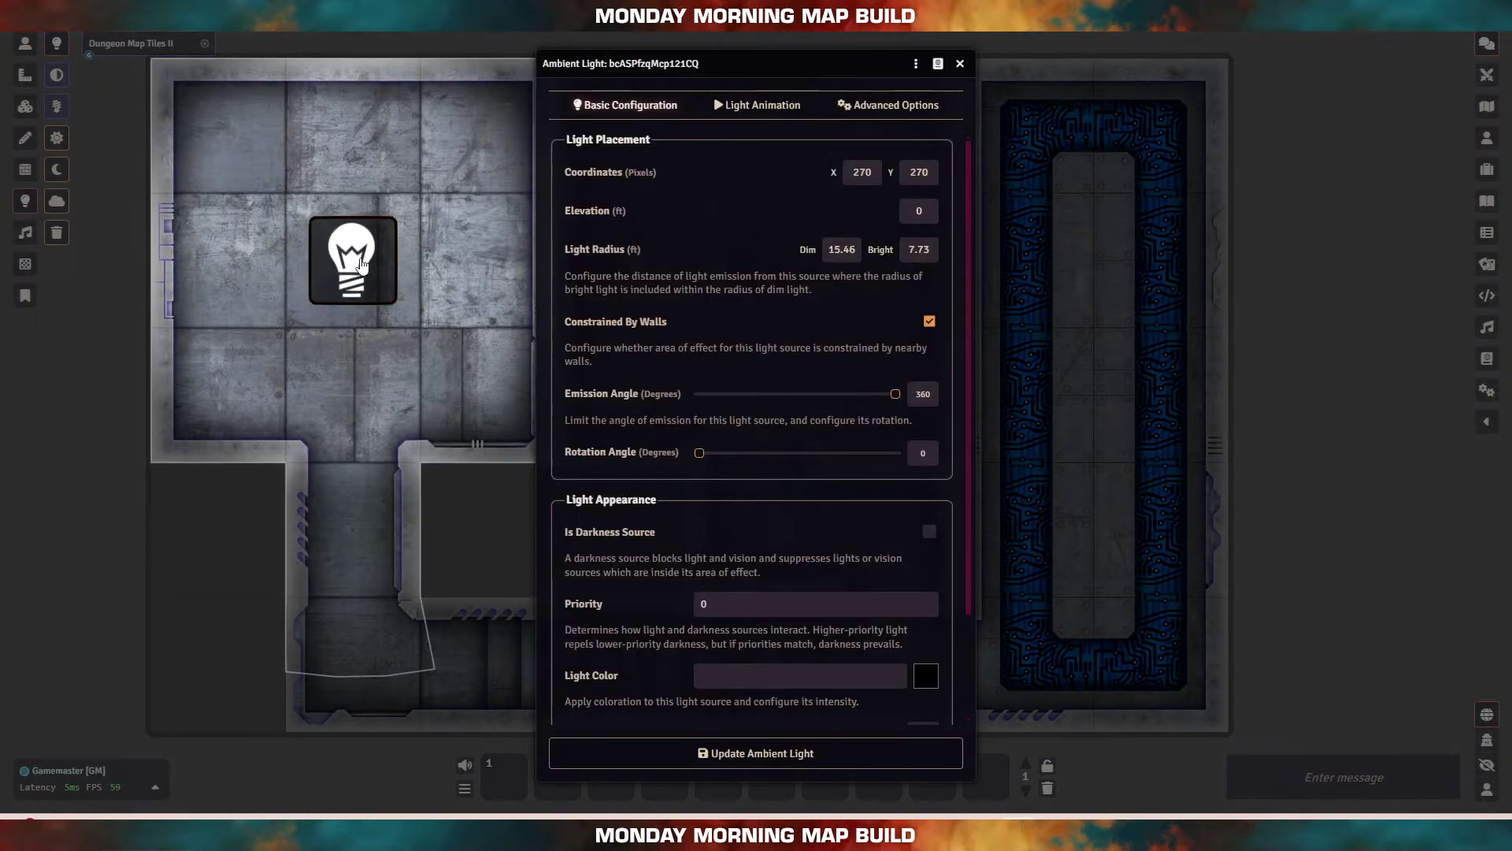
{"action": "double_click", "coordinate": [844, 250]}
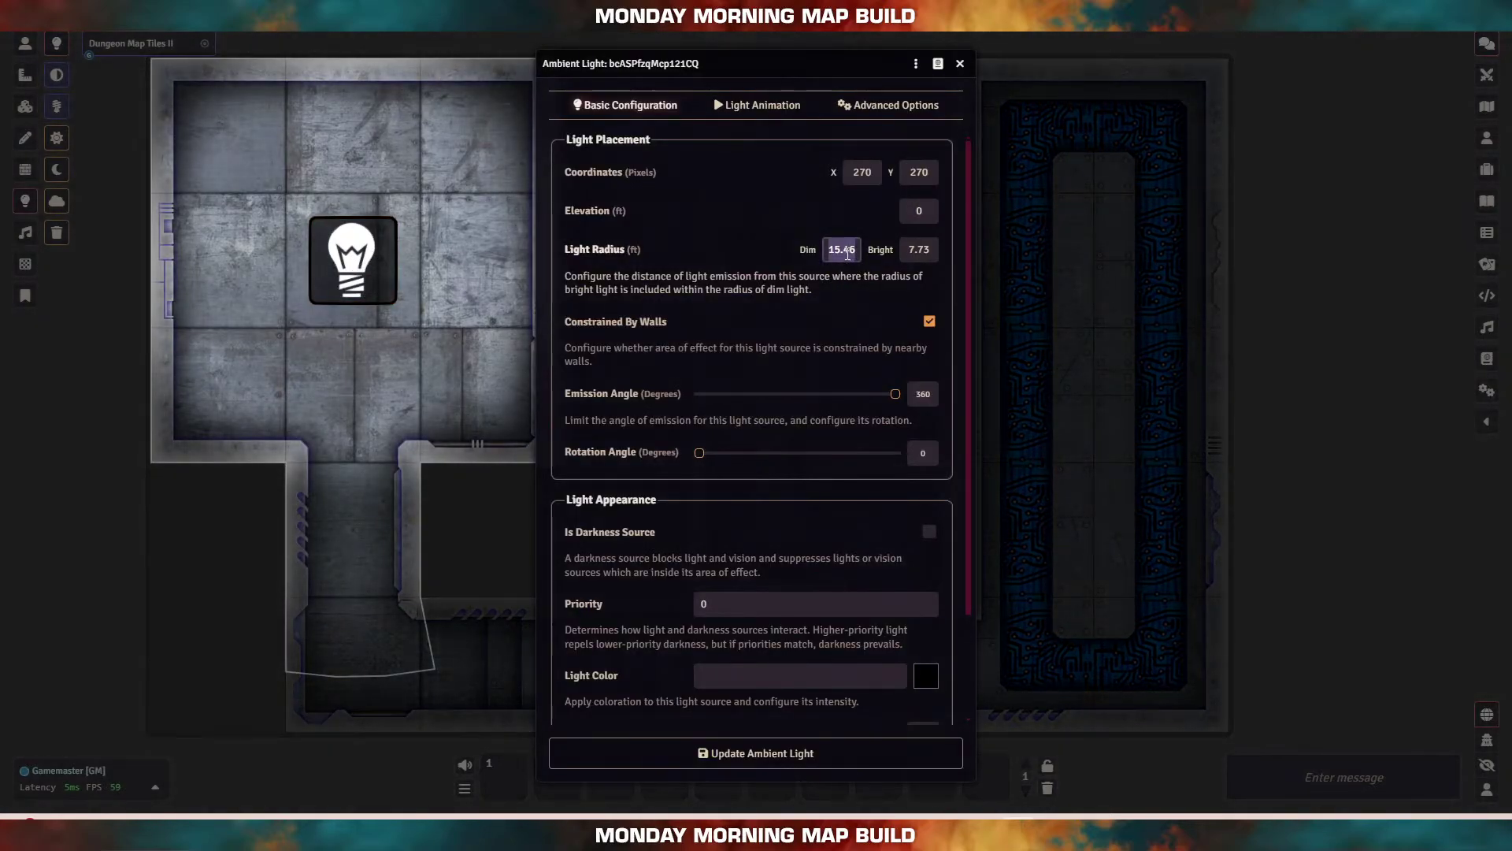
{"action": "type", "text": "20"}
{"action": "key", "text": "Tab"}
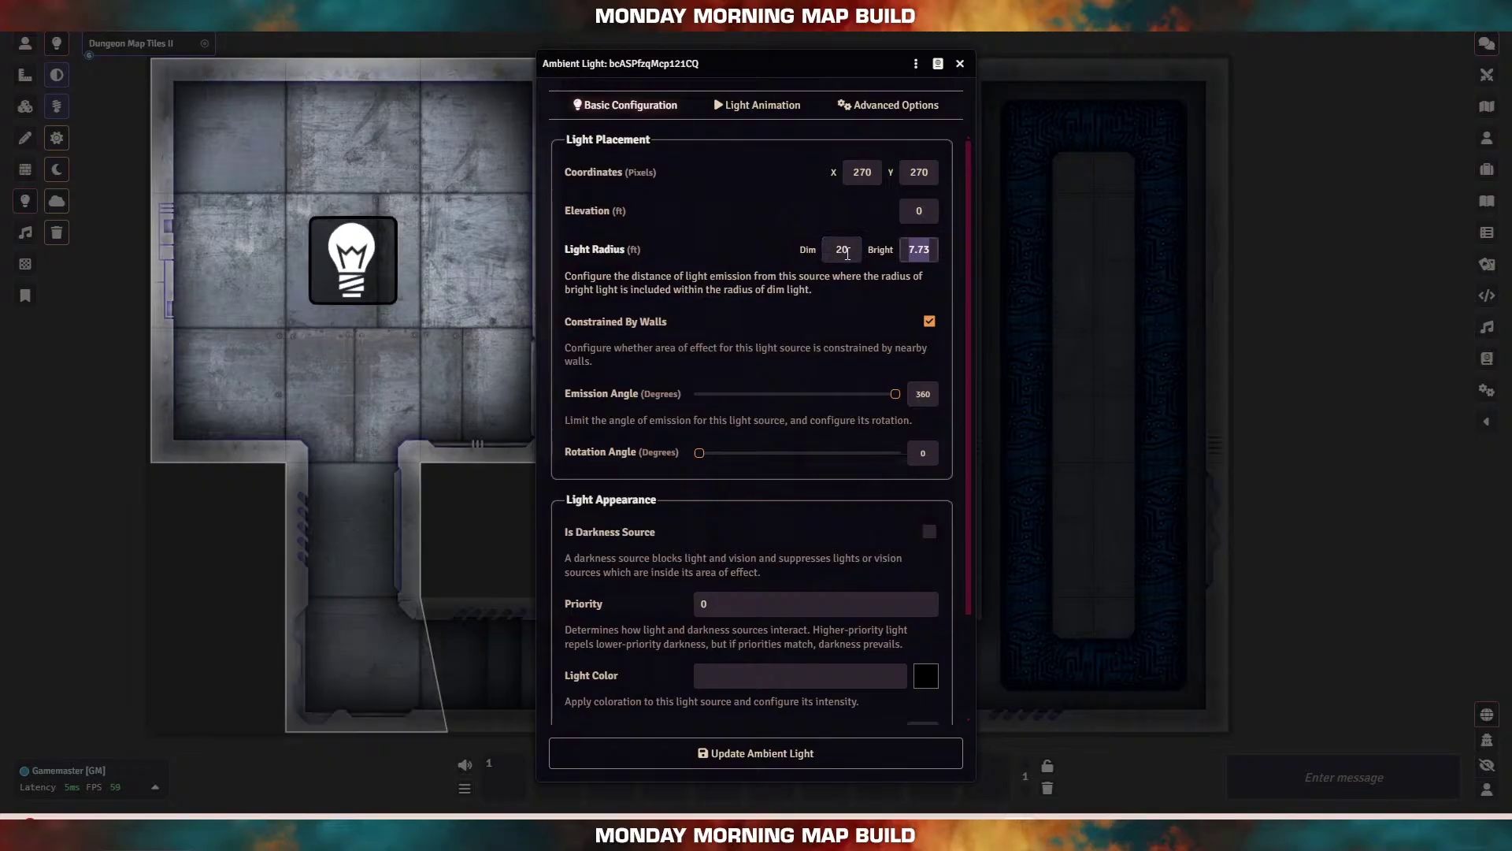
{"action": "type", "text": "10"}
{"action": "key", "text": "Tab"}
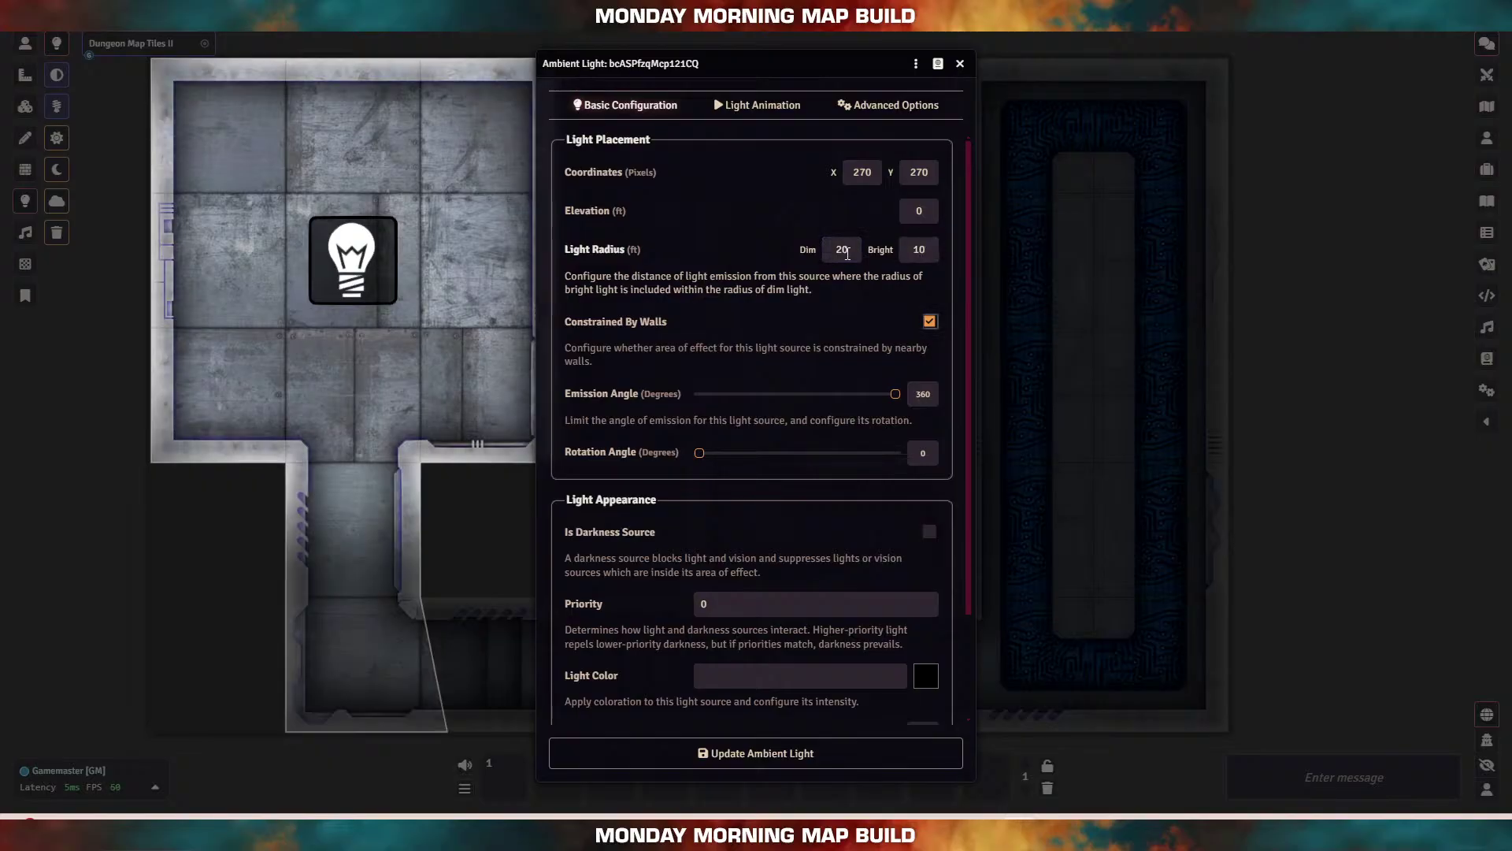
{"action": "left_click", "coordinate": [753, 754]}
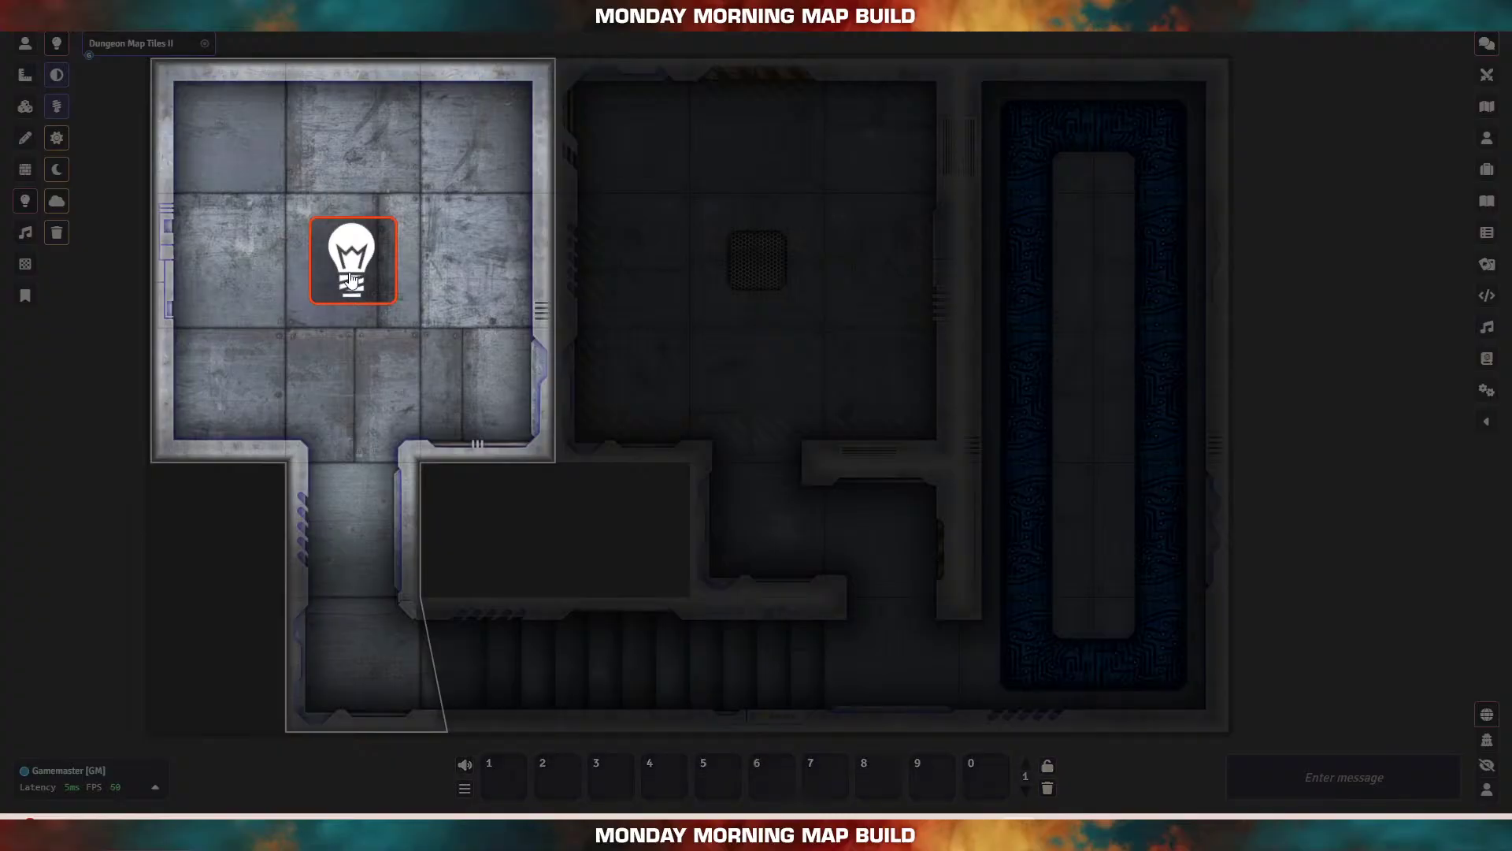
{"action": "left_click_drag", "start_coordinate": [342, 260], "coordinate": [761, 324]}
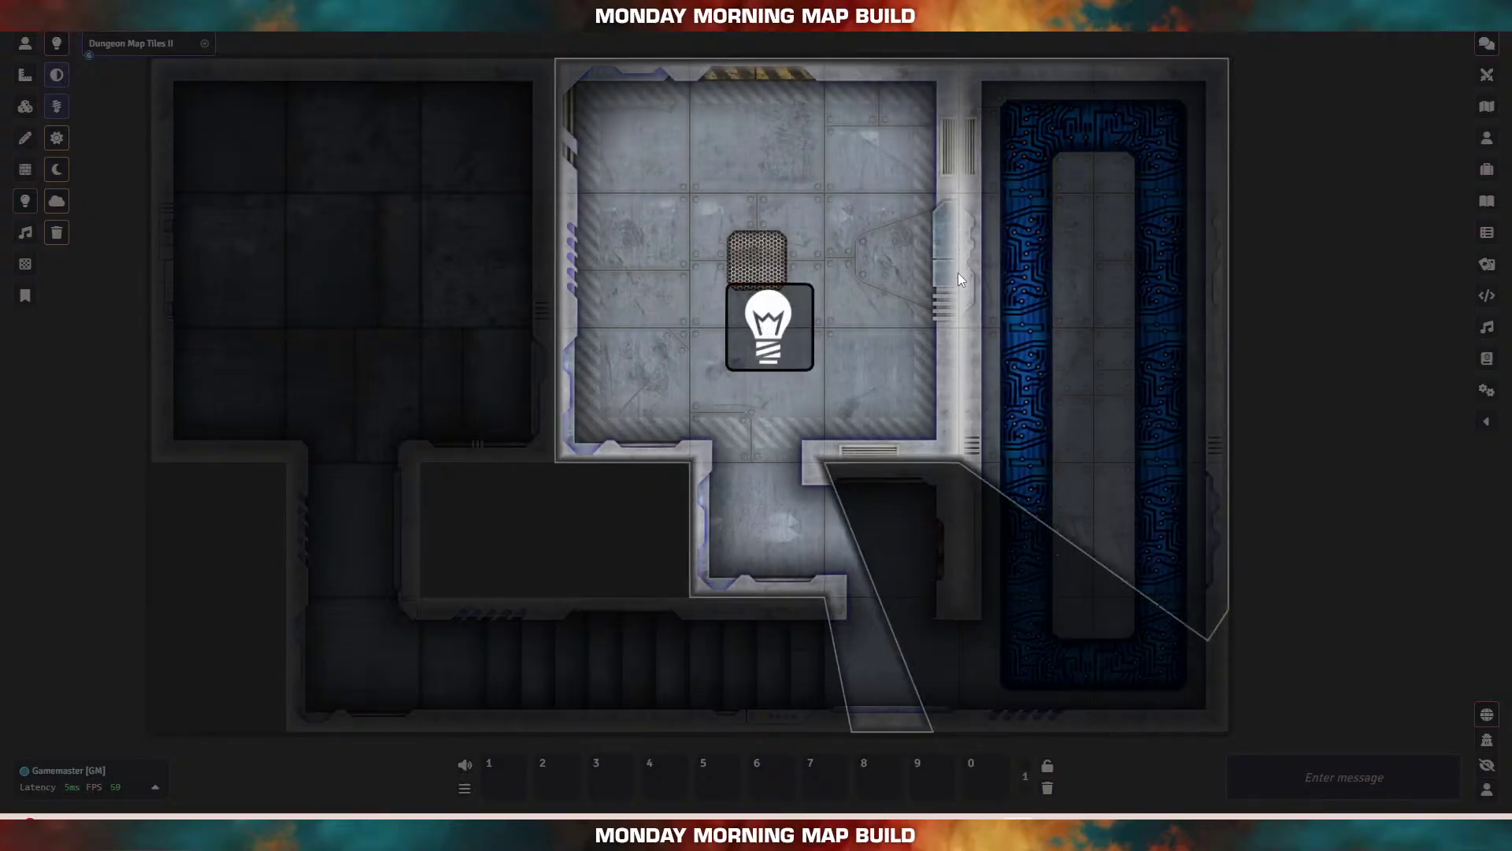
Step: Draw a wall between the middle and right rooms, from the map's top edge to the inner corner, and delete the stray wall
{"action": "left_click", "coordinate": [25, 170]}
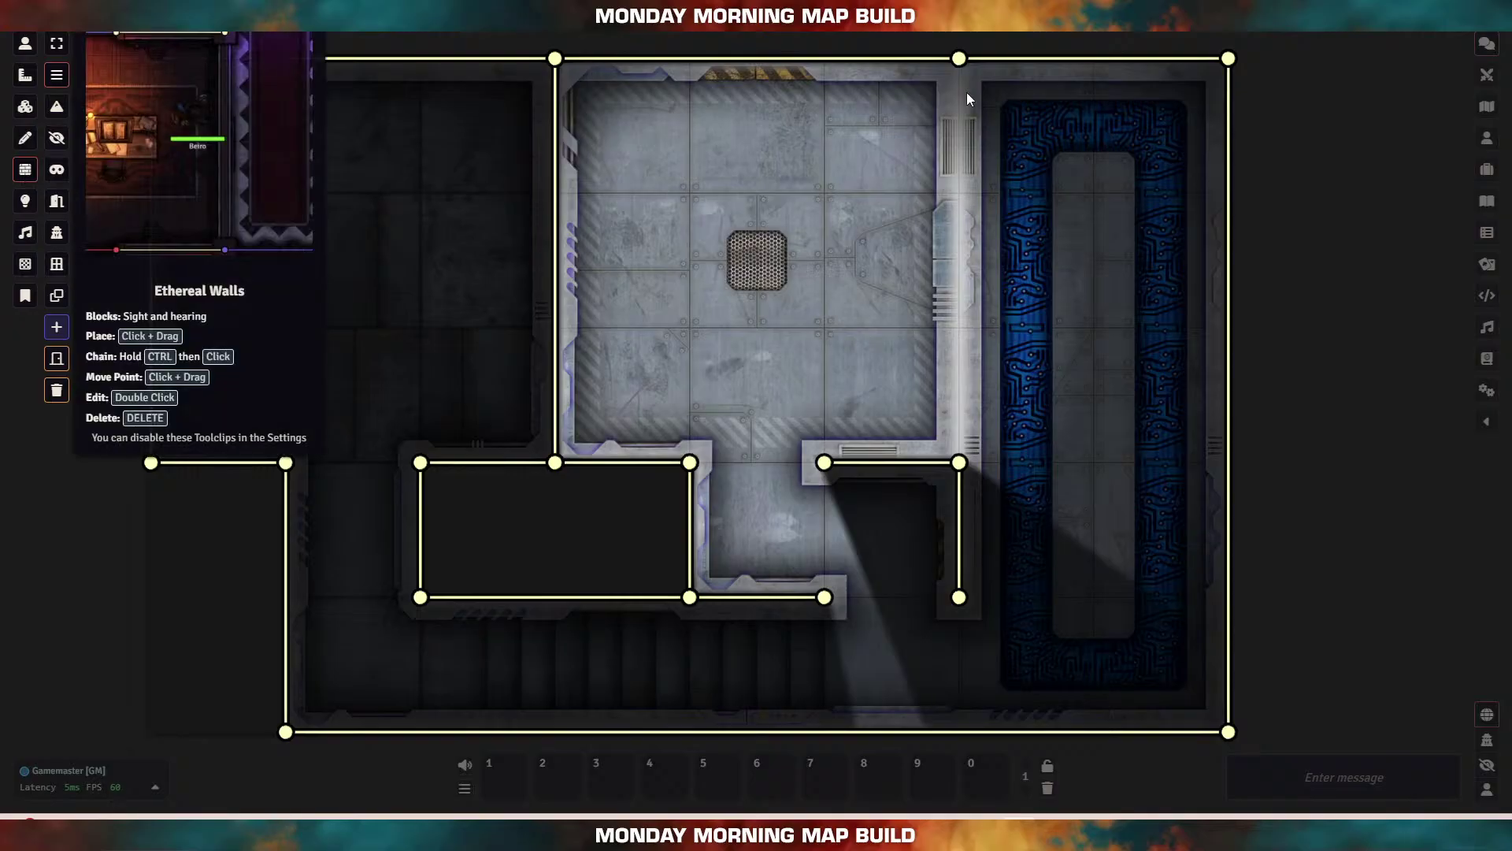
{"action": "left_click_drag", "start_coordinate": [943, 177], "coordinate": [932, 285]}
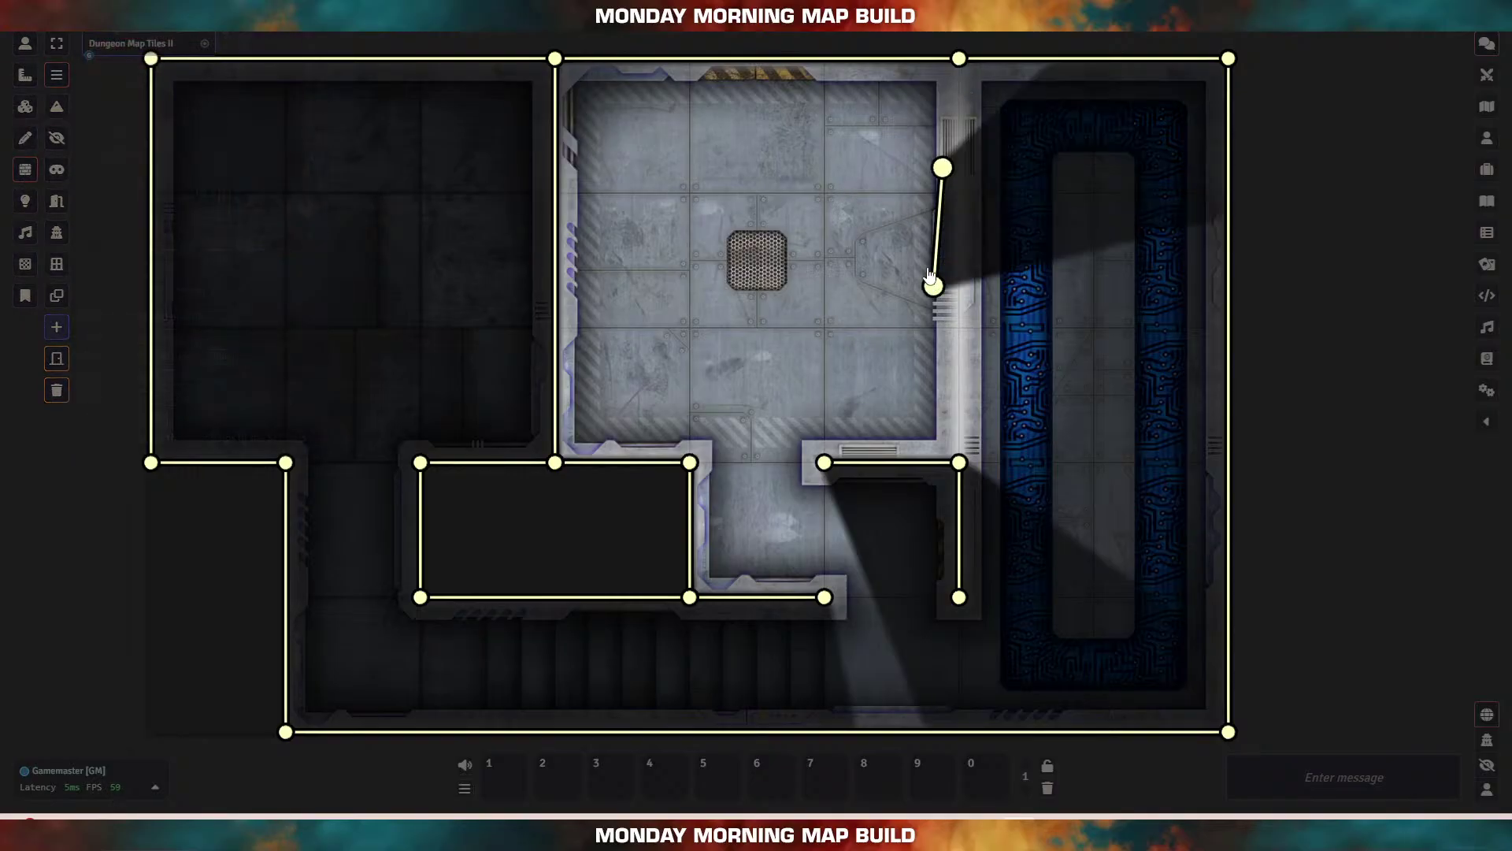
{"action": "mouse_move", "coordinate": [942, 165]}
{"action": "left_mouse_down"}
{"action": "mouse_move", "coordinate": [959, 58]}
{"action": "mouse_move", "coordinate": [959, 463]}
{"action": "left_mouse_up"}
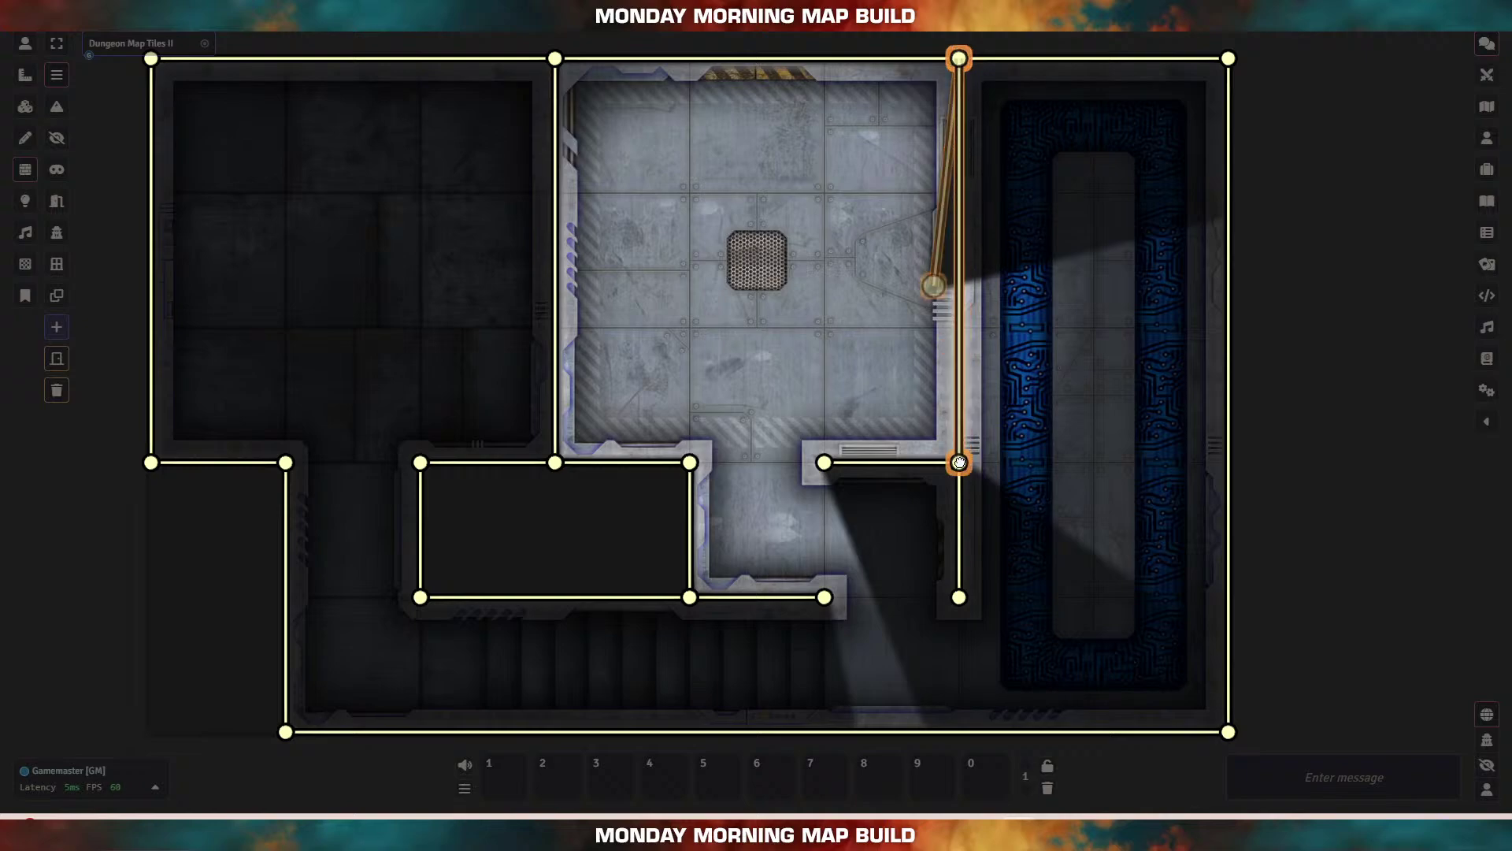
{"action": "key", "text": "Delete"}
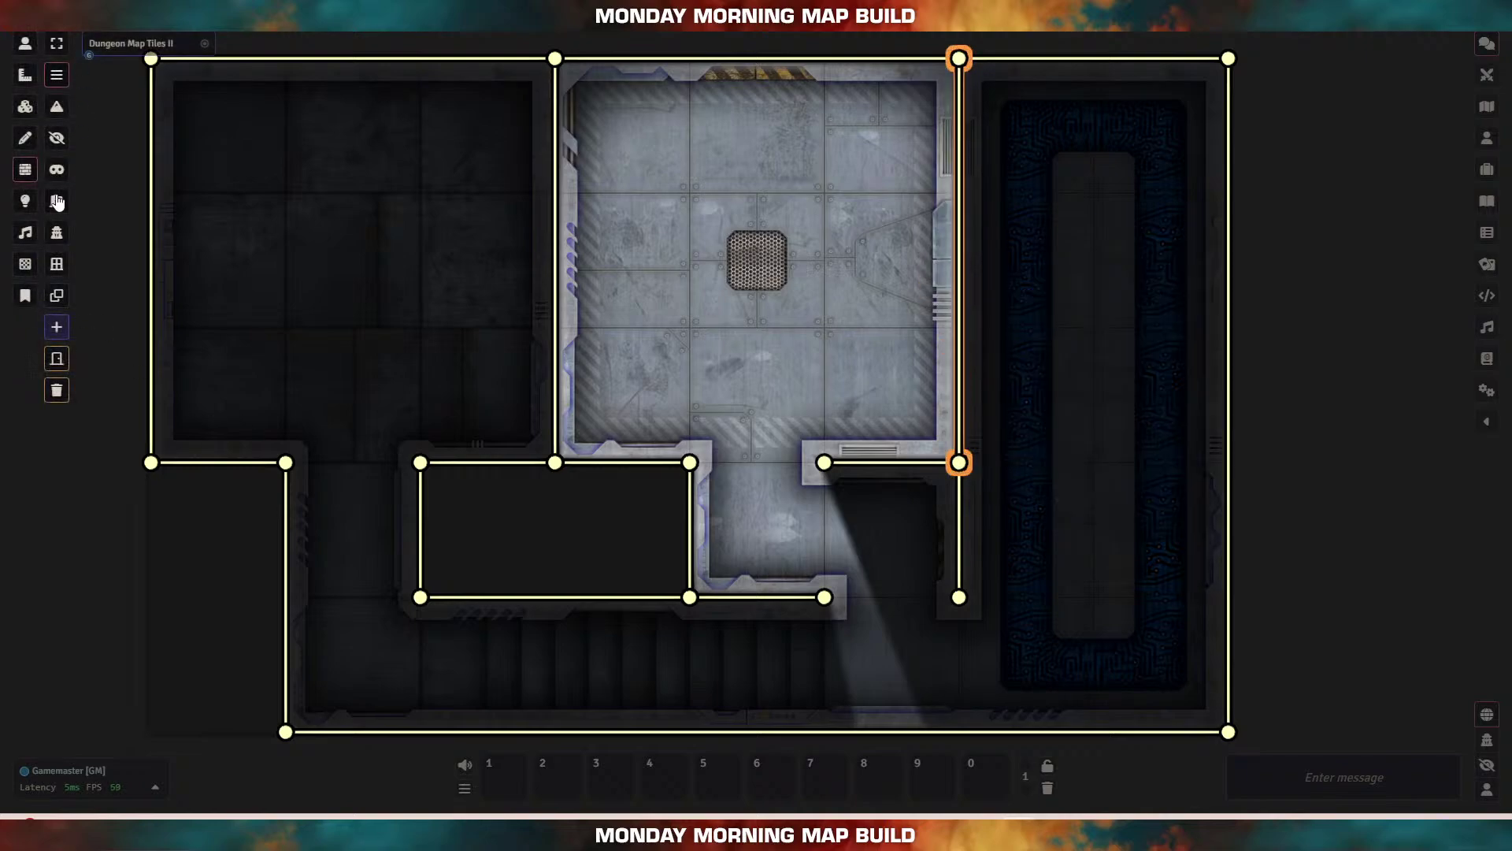
Step: Move the ambient light to the centre of the left room, and paste copies onto the middle room's grate and both ends of the right room
{"action": "left_click", "coordinate": [25, 201]}
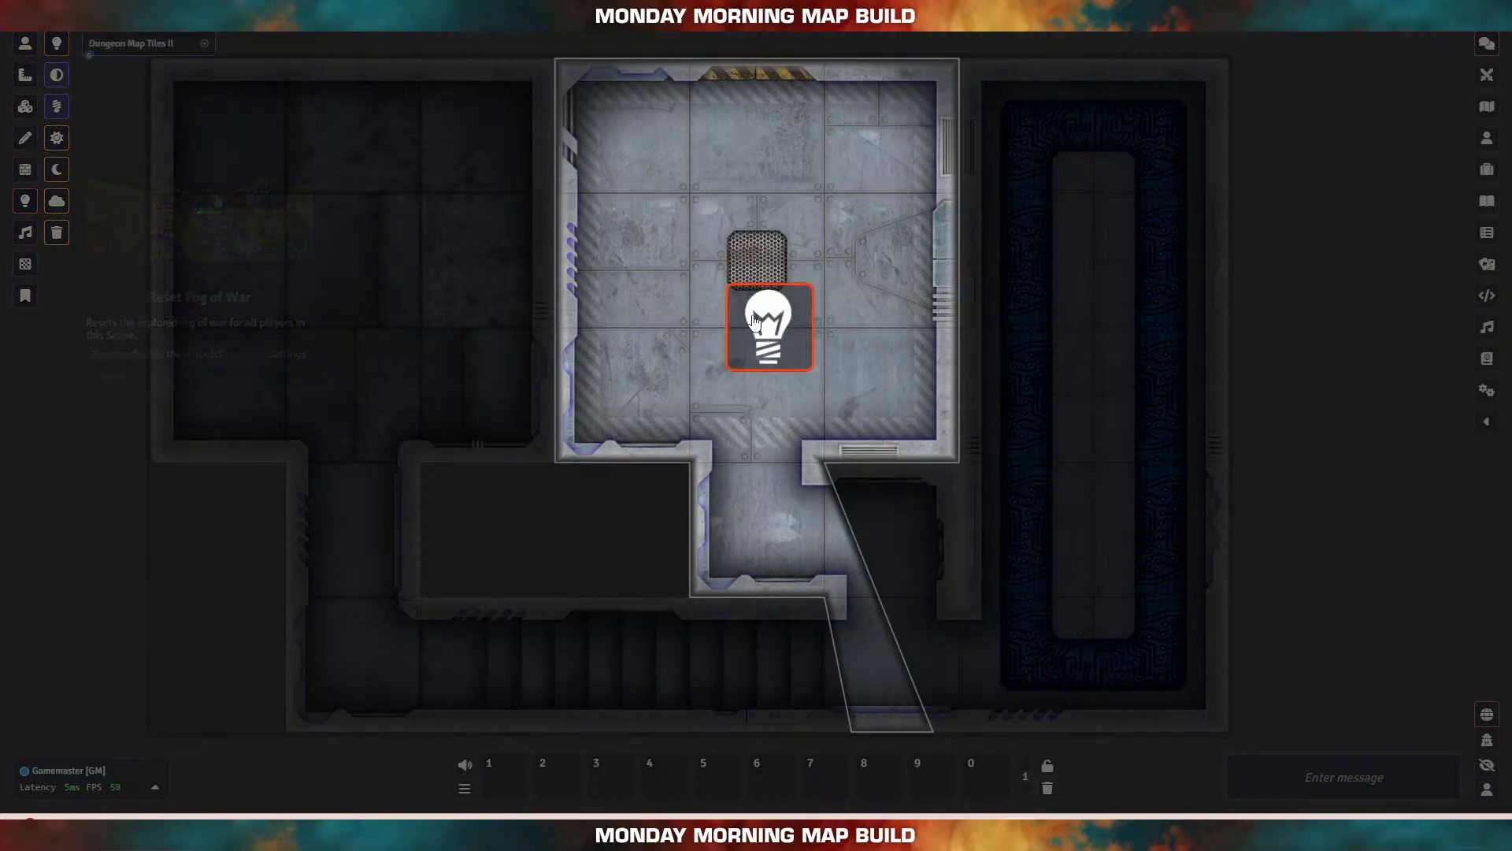
{"action": "left_click_drag", "start_coordinate": [732, 329], "coordinate": [340, 251]}
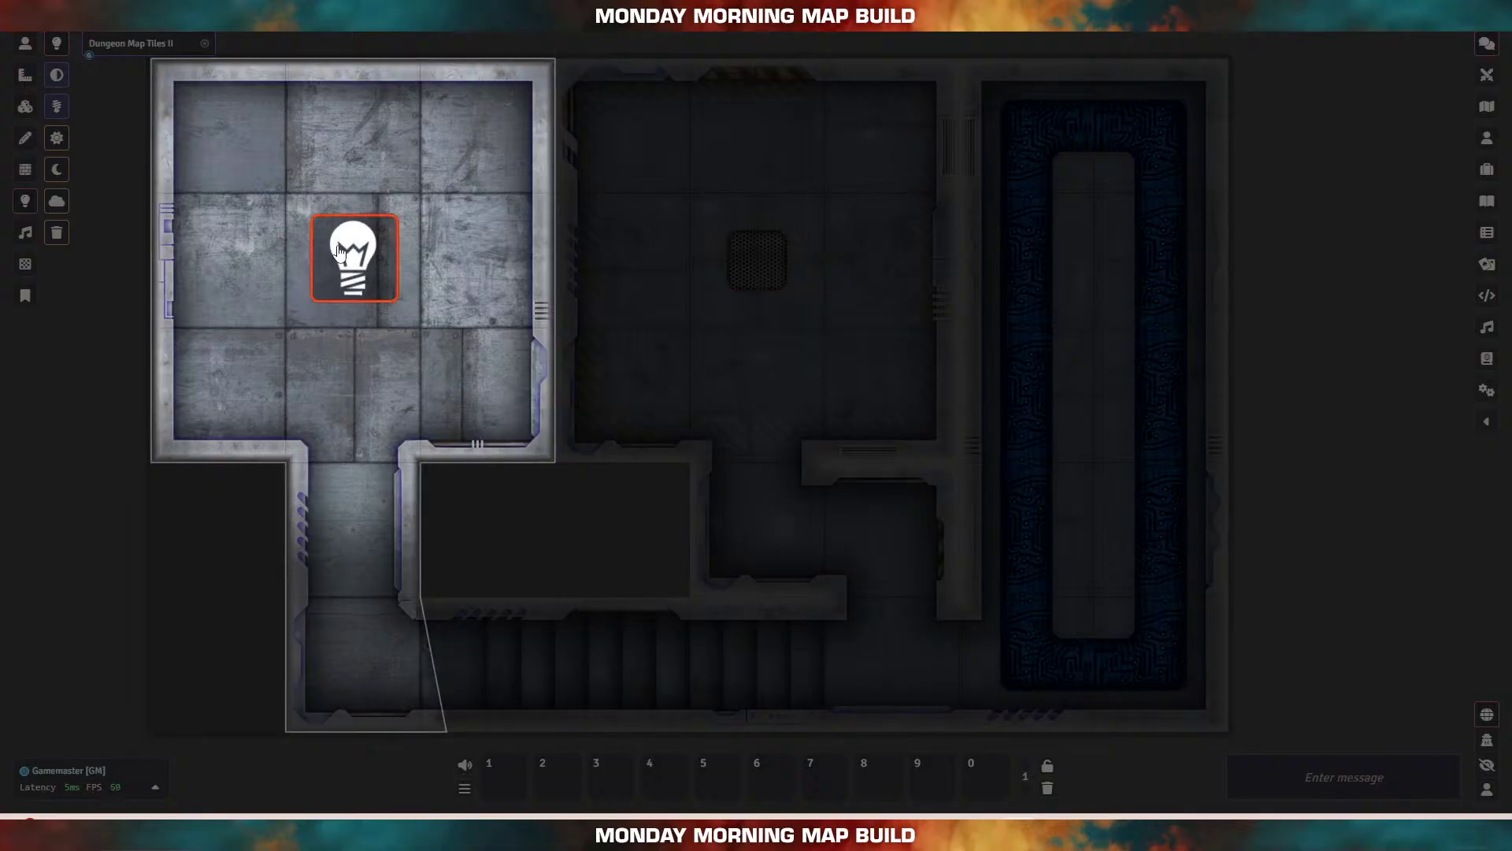
{"action": "key", "text": "ctrl+c"}
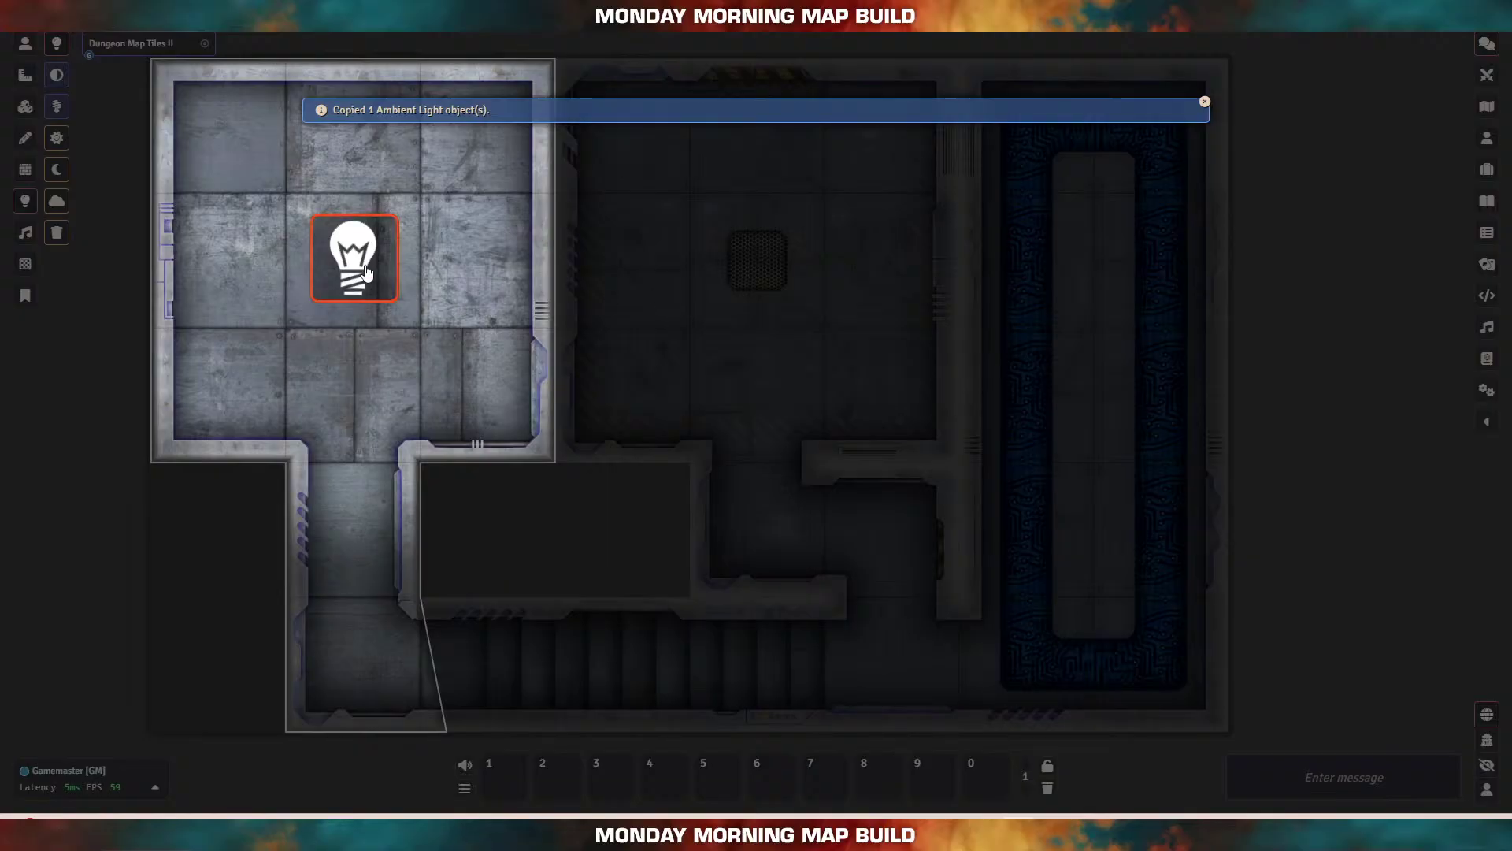
{"action": "key", "text": "ctrl+c"}
{"action": "key", "text": "ctrl+v"}
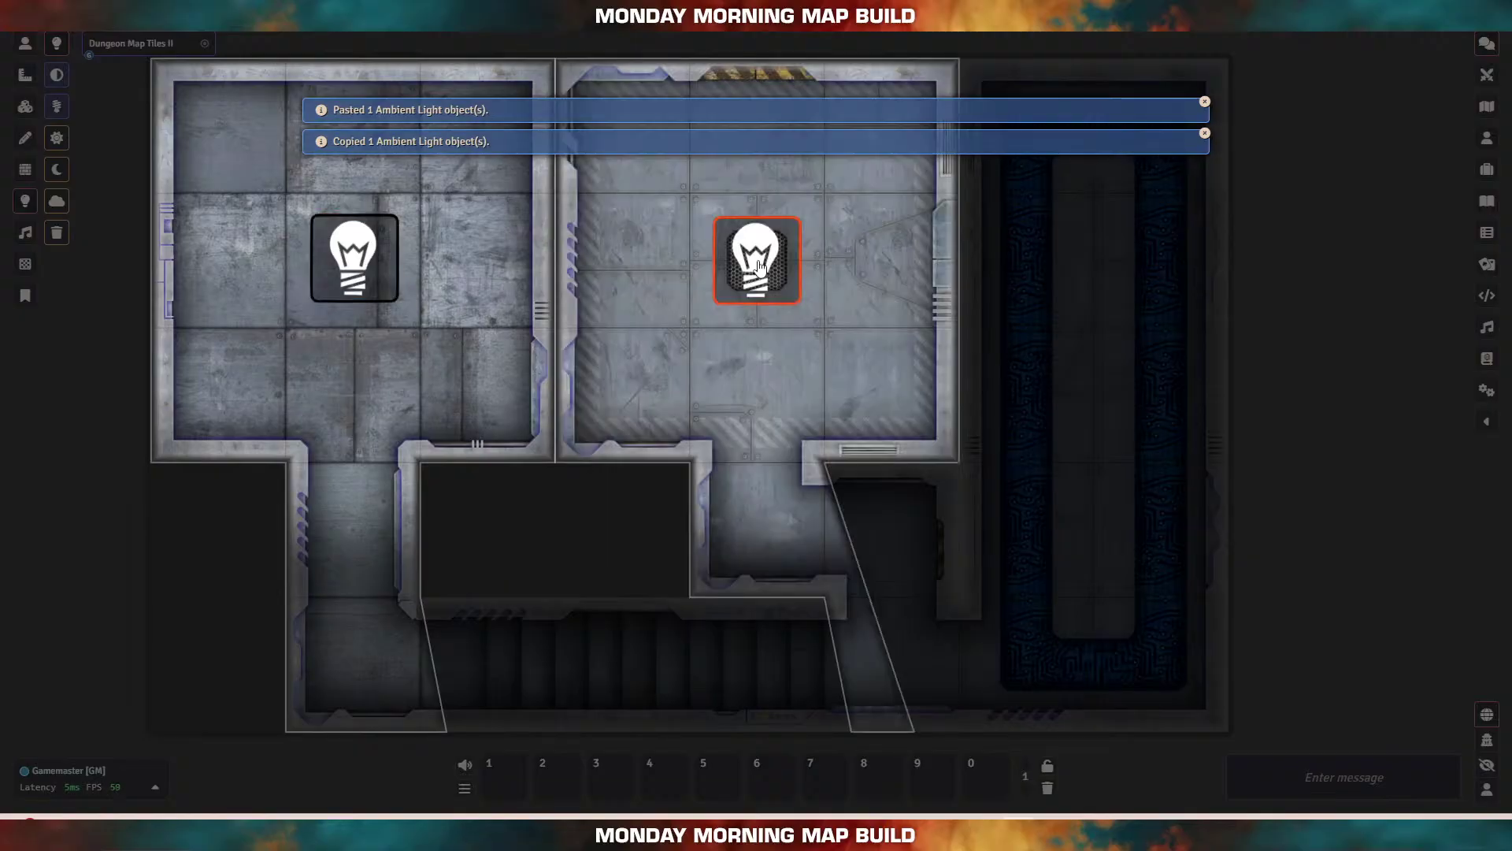
{"action": "key", "text": "ctrl+v"}
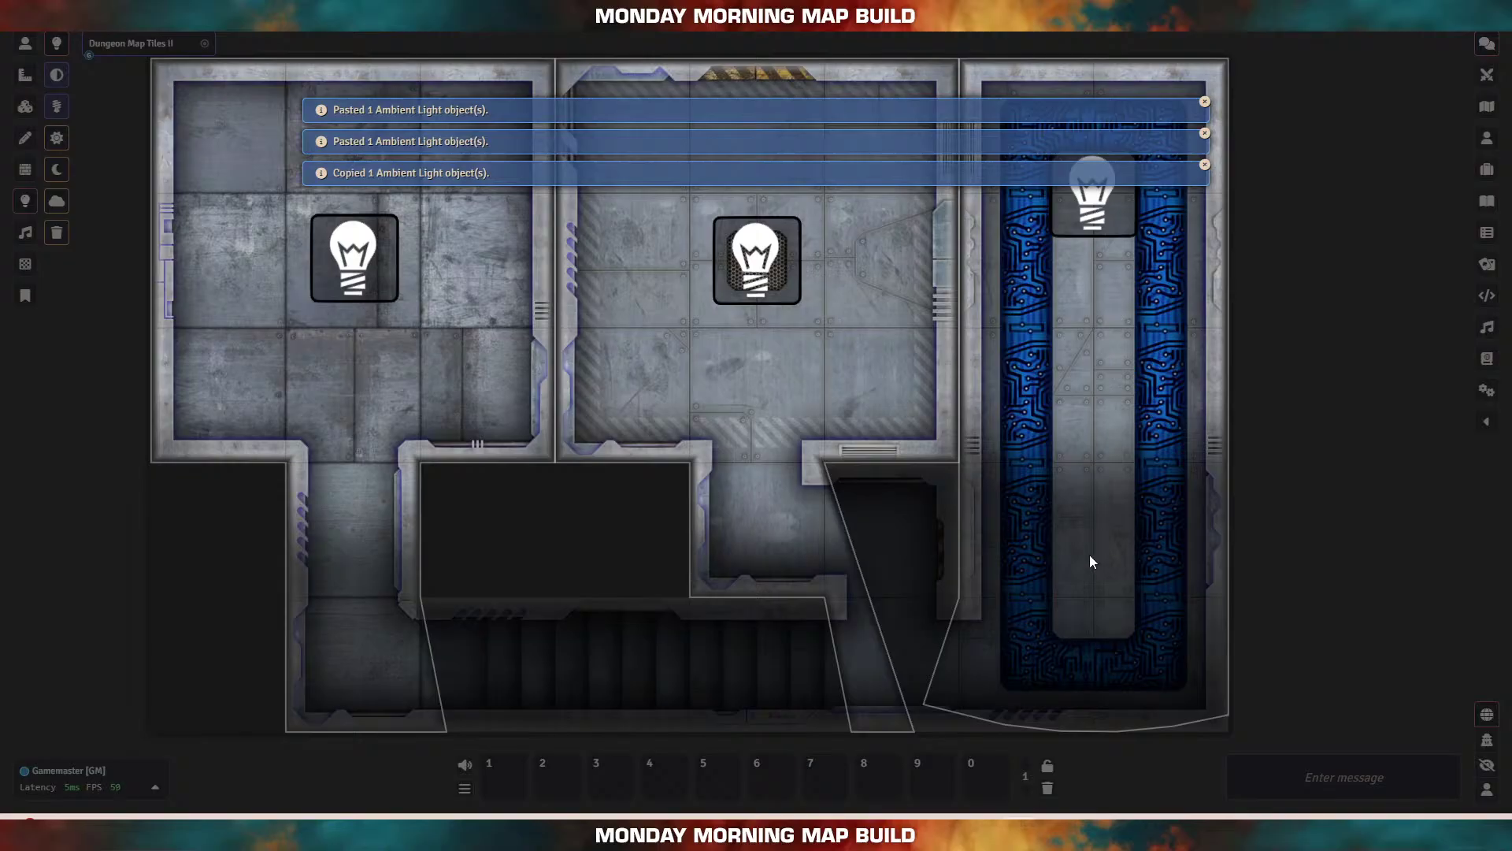
{"action": "key", "text": "ctrl+v"}
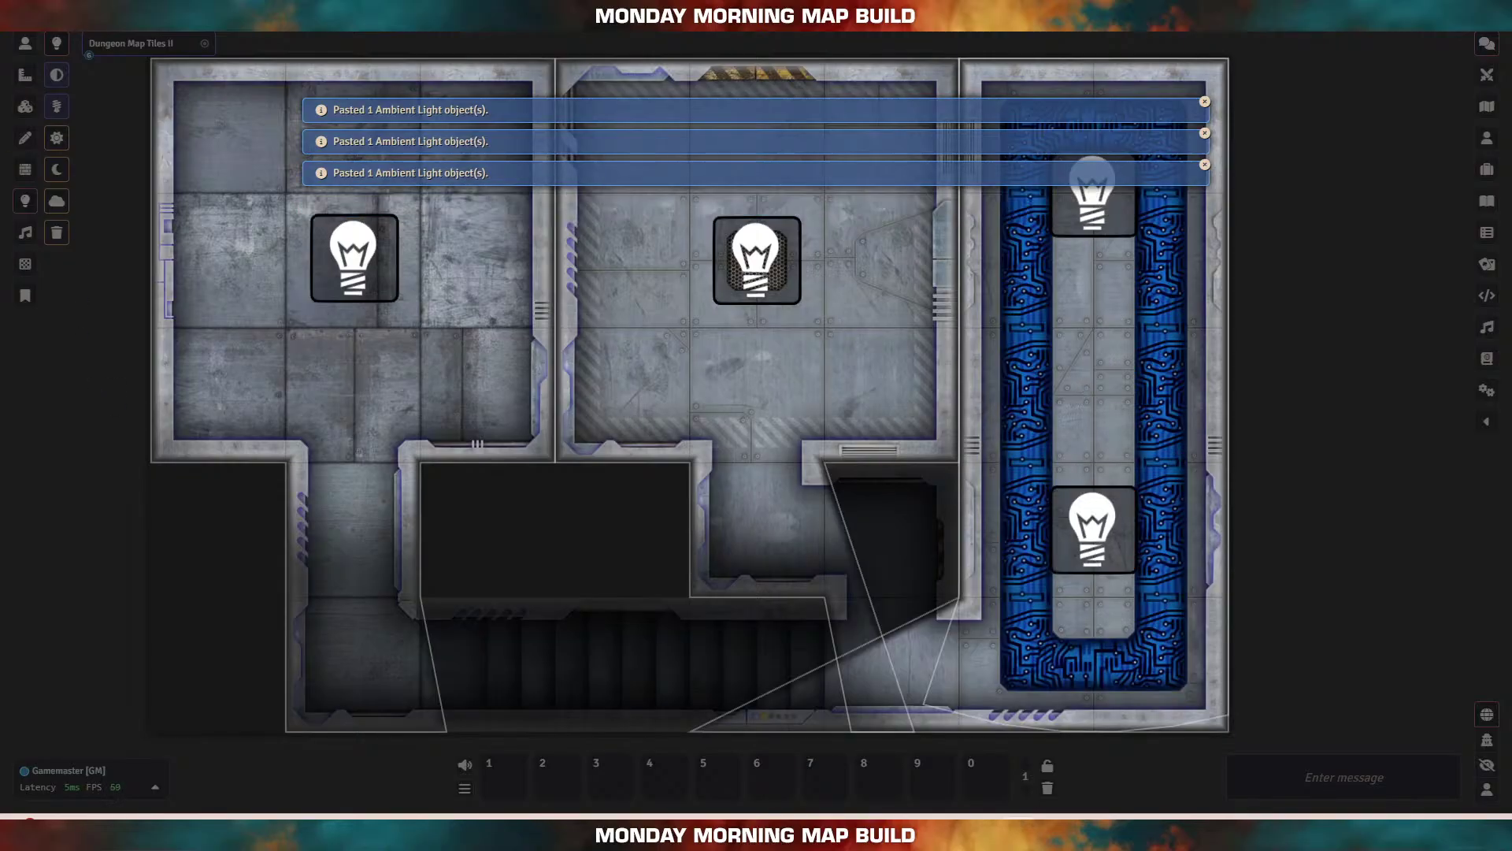
{"action": "left_click", "coordinate": [25, 43]}
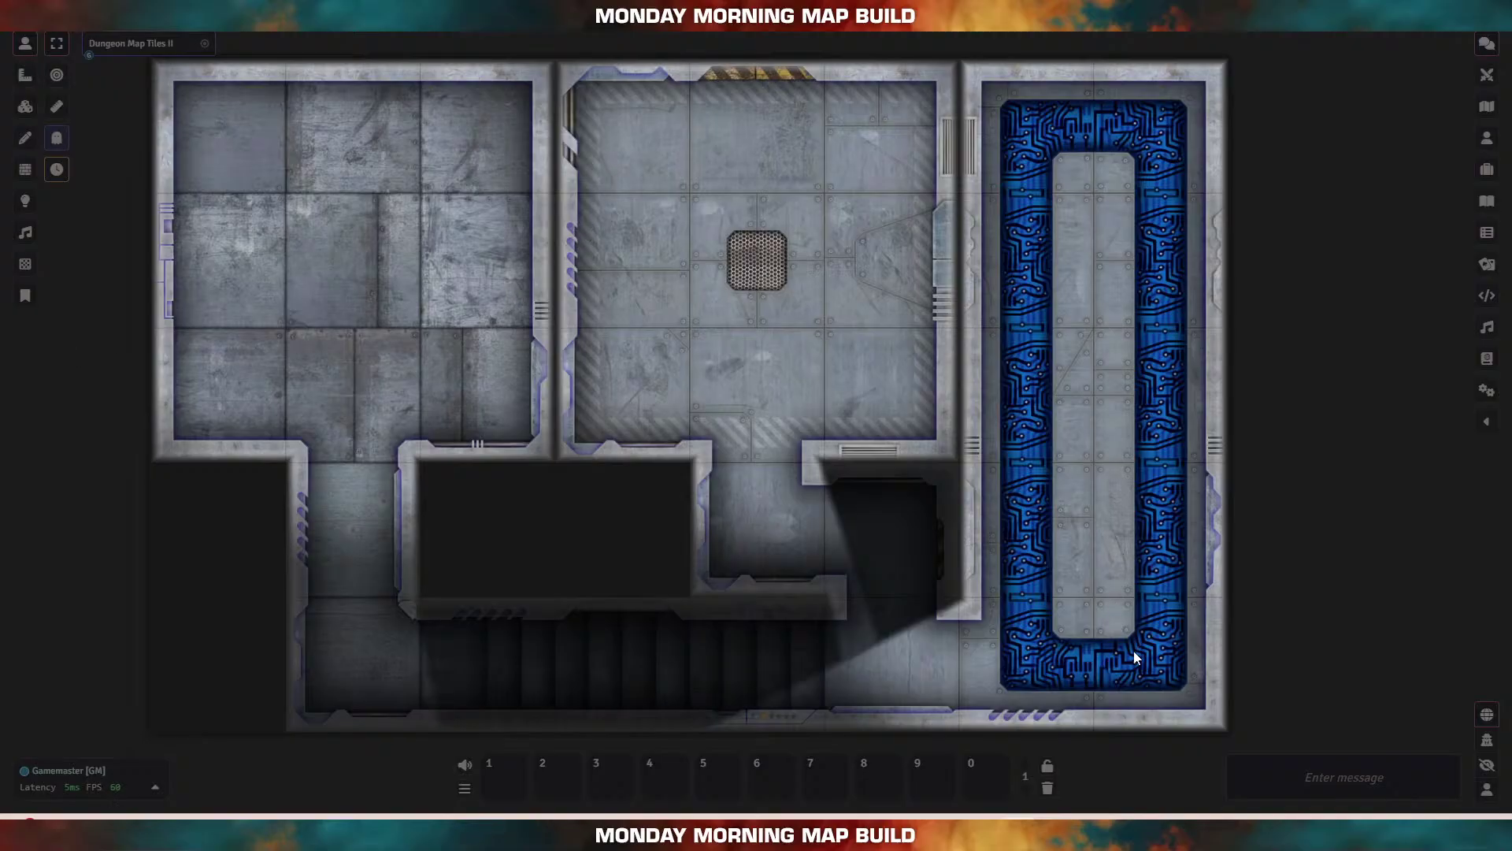
Step: Delete all four ambient lights from the rooms and transition the scene to daylight
{"action": "mouse_move", "coordinate": [880, 832]}
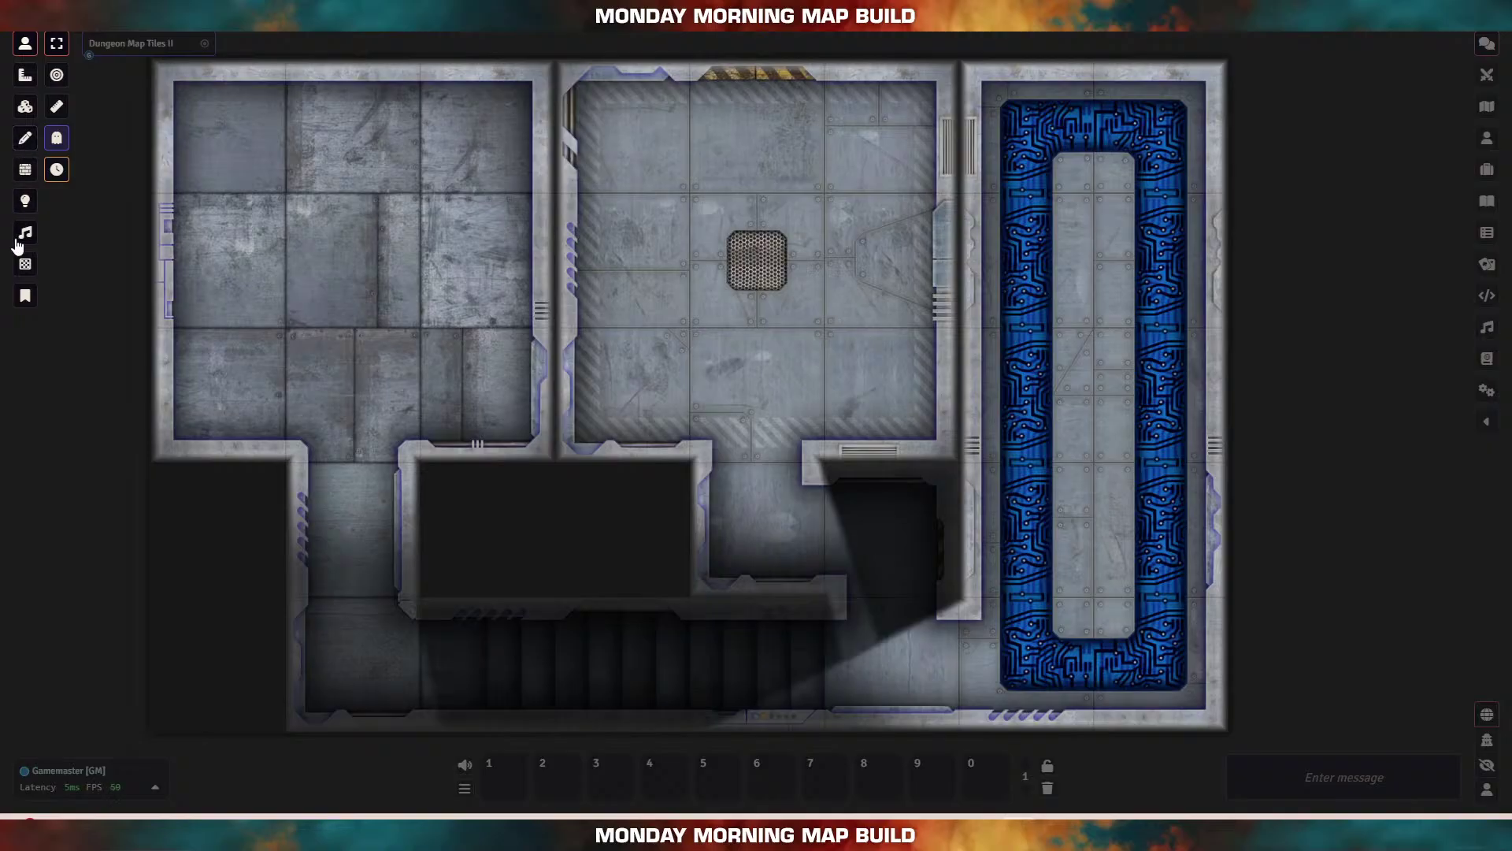
{"action": "left_click", "coordinate": [25, 201]}
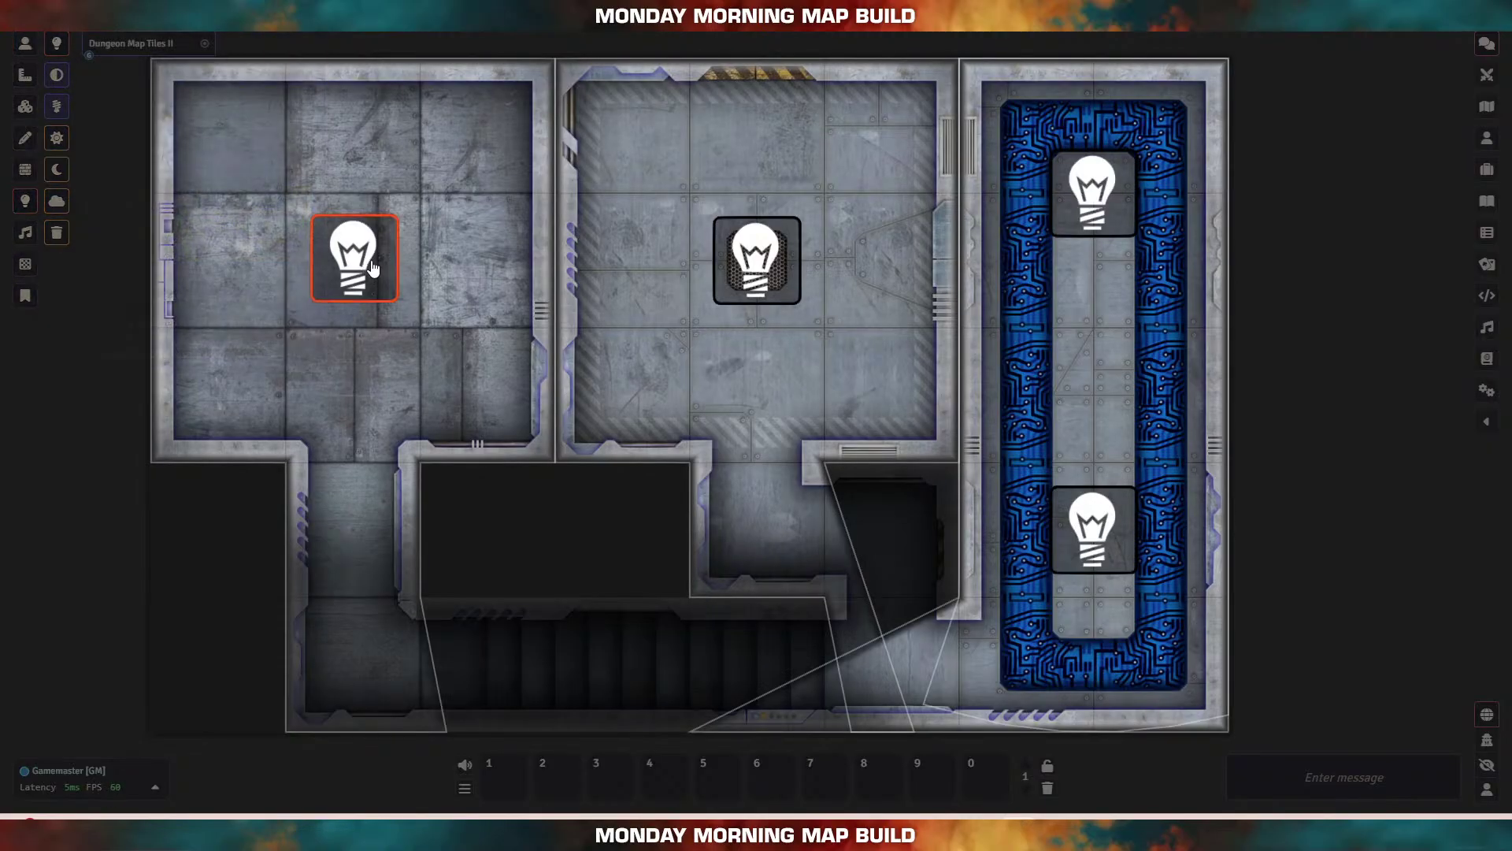
{"action": "key", "text": "Delete"}
{"action": "key", "text": "Delete"}
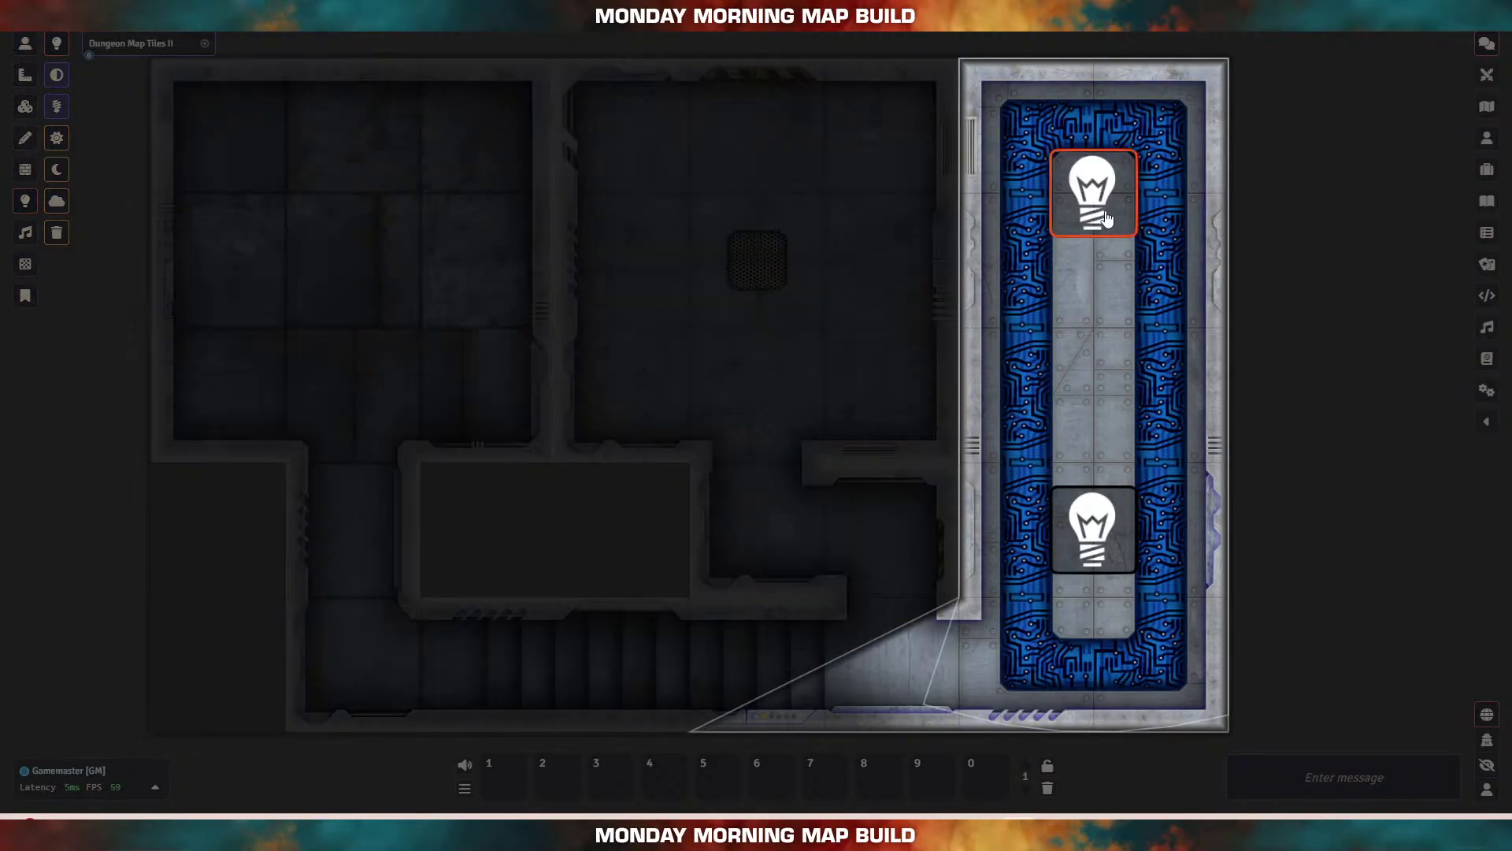
{"action": "key", "text": "Delete"}
{"action": "key", "text": "Delete"}
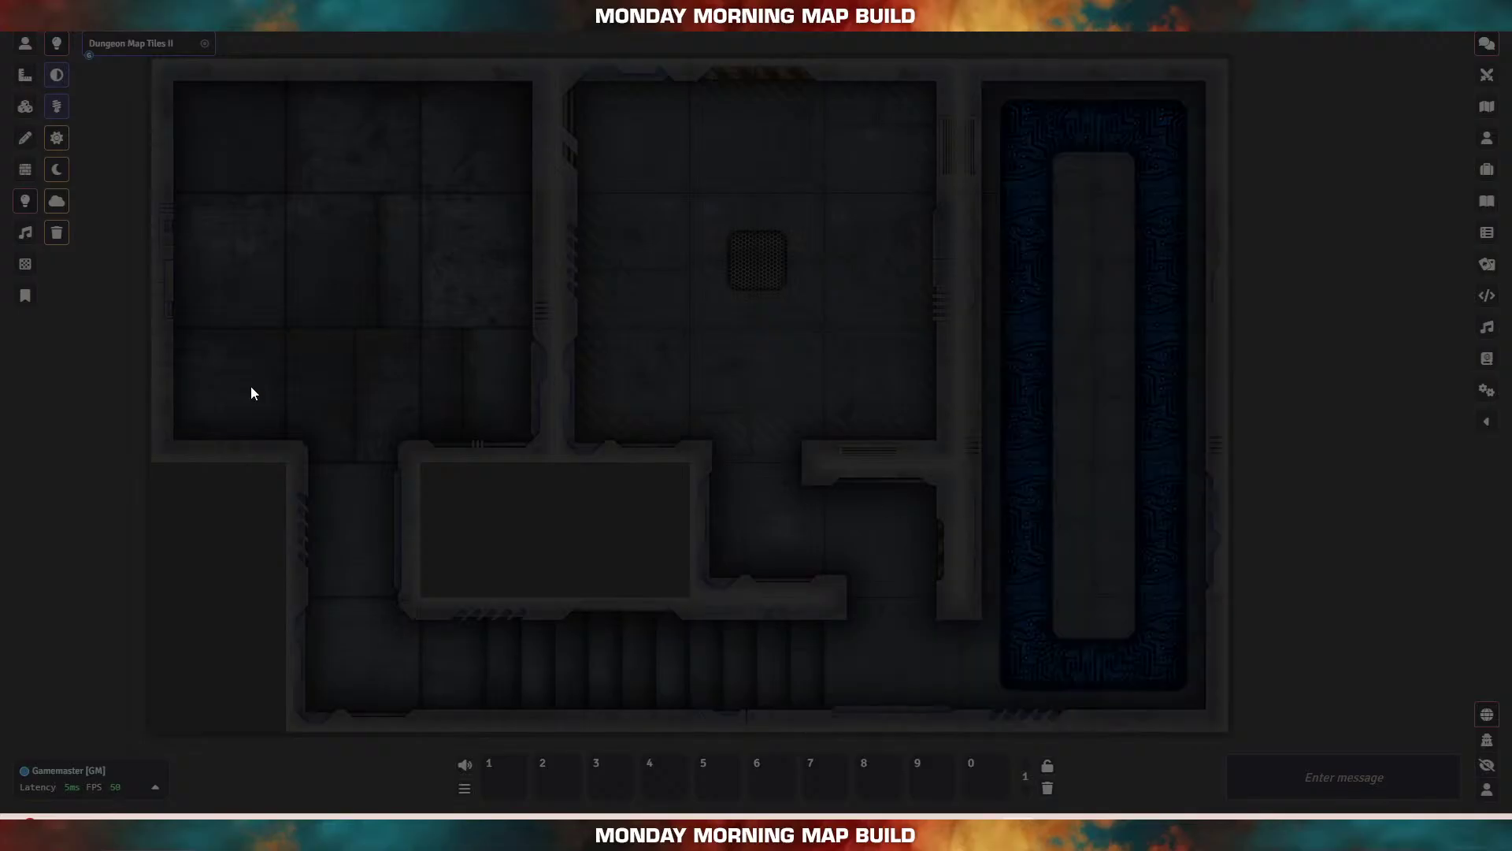
{"action": "left_click", "coordinate": [56, 142]}
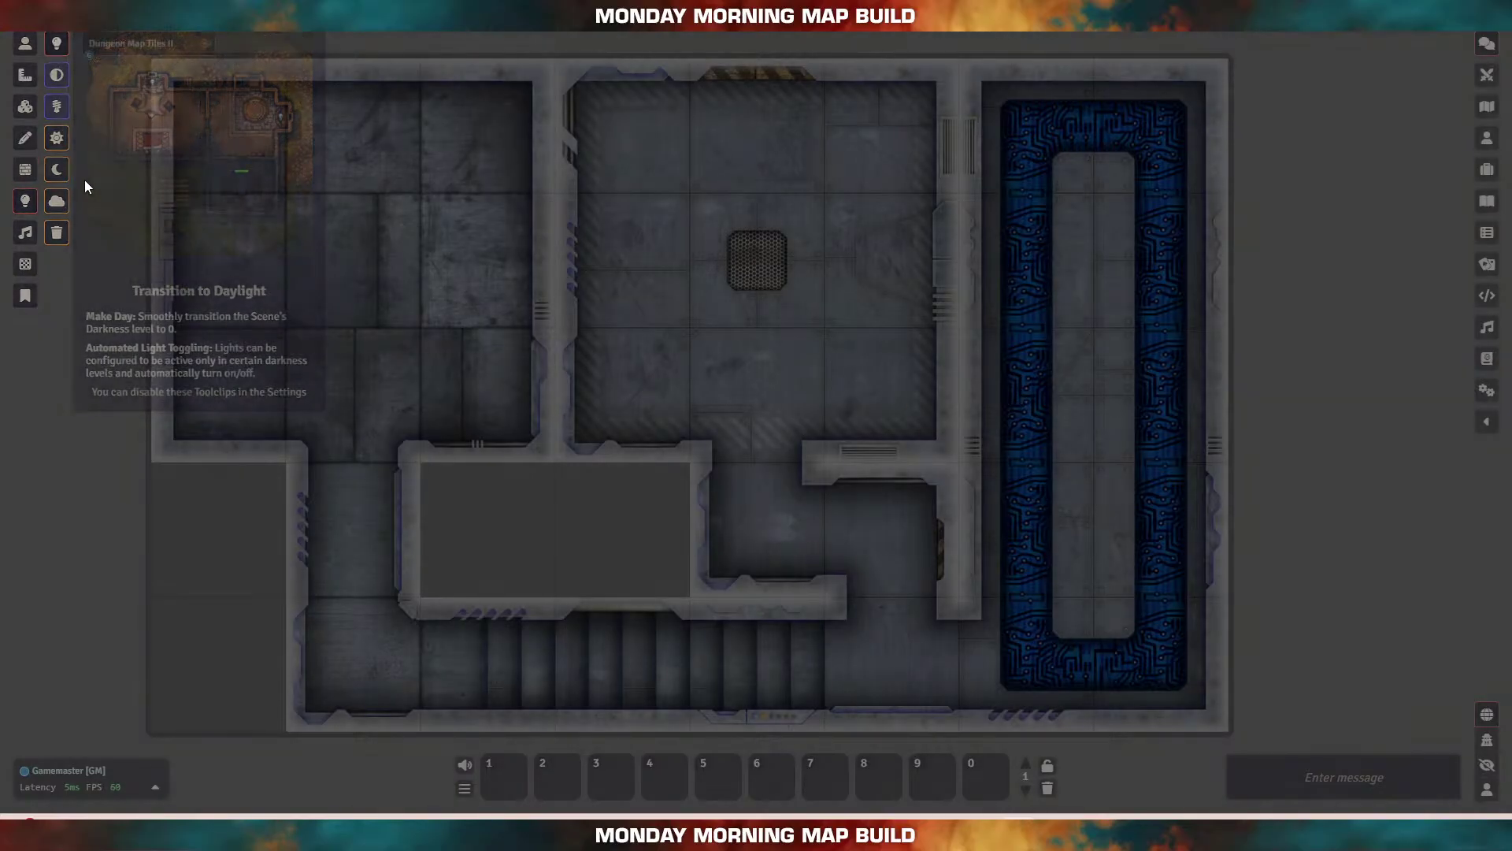
Step: Select every wall segment on the map and delete them all
{"action": "left_click", "coordinate": [25, 169]}
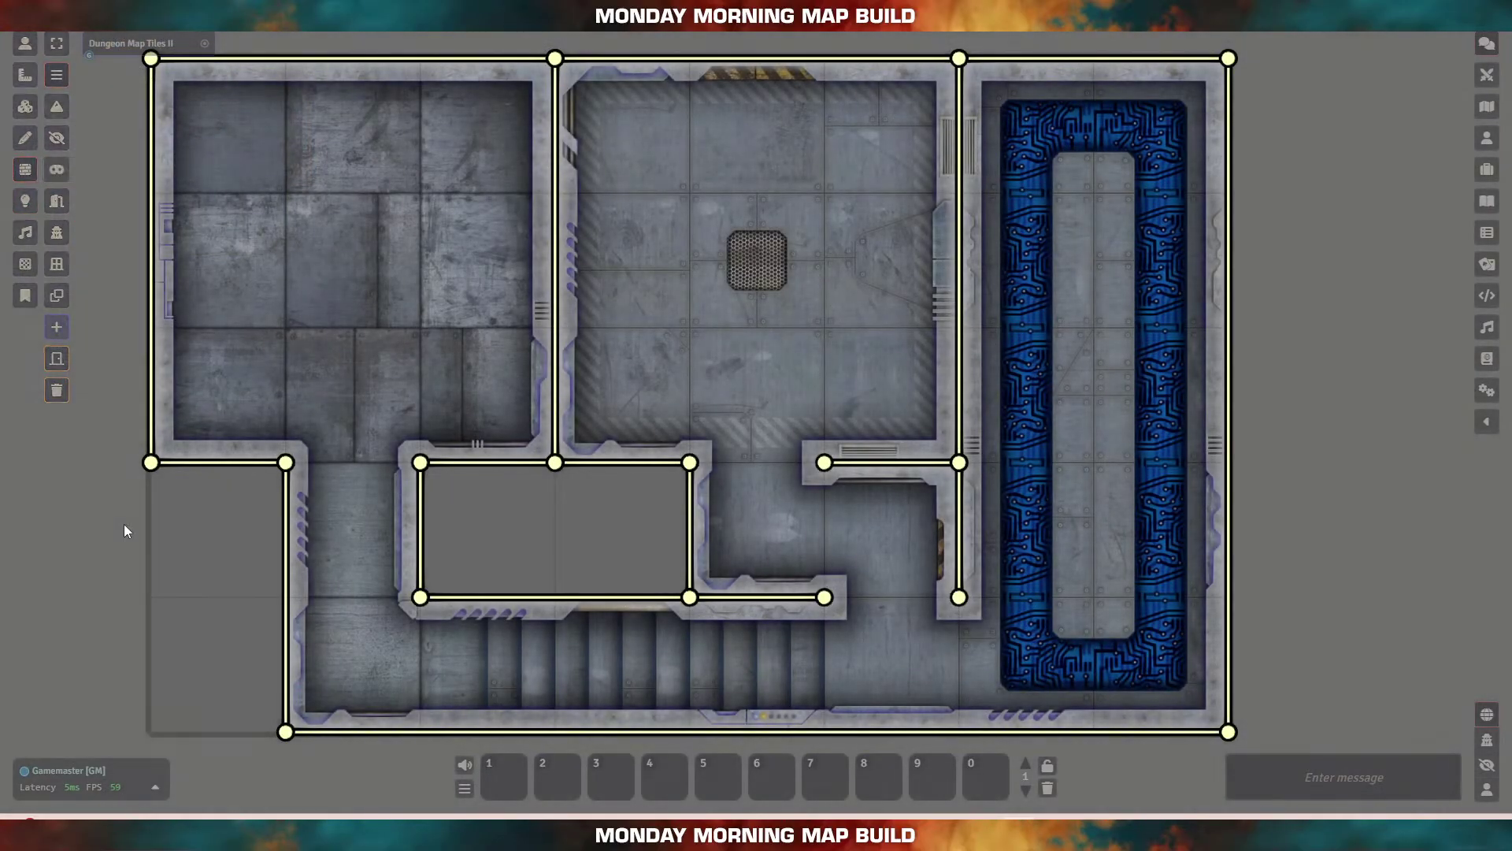
{"action": "left_click", "coordinate": [56, 43]}
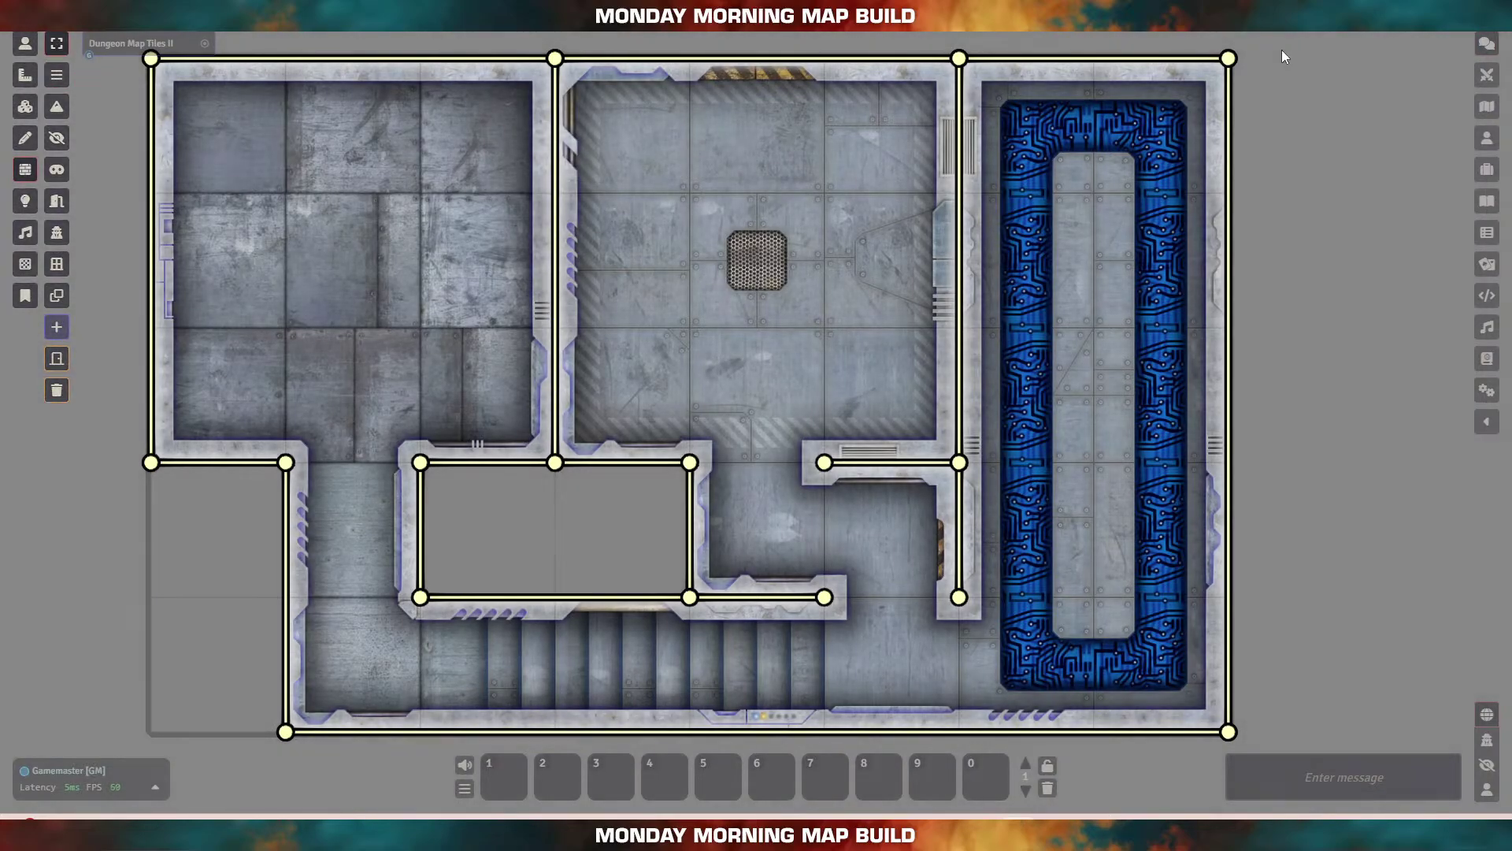
{"action": "left_click_drag", "start_coordinate": [1264, 38], "coordinate": [122, 764]}
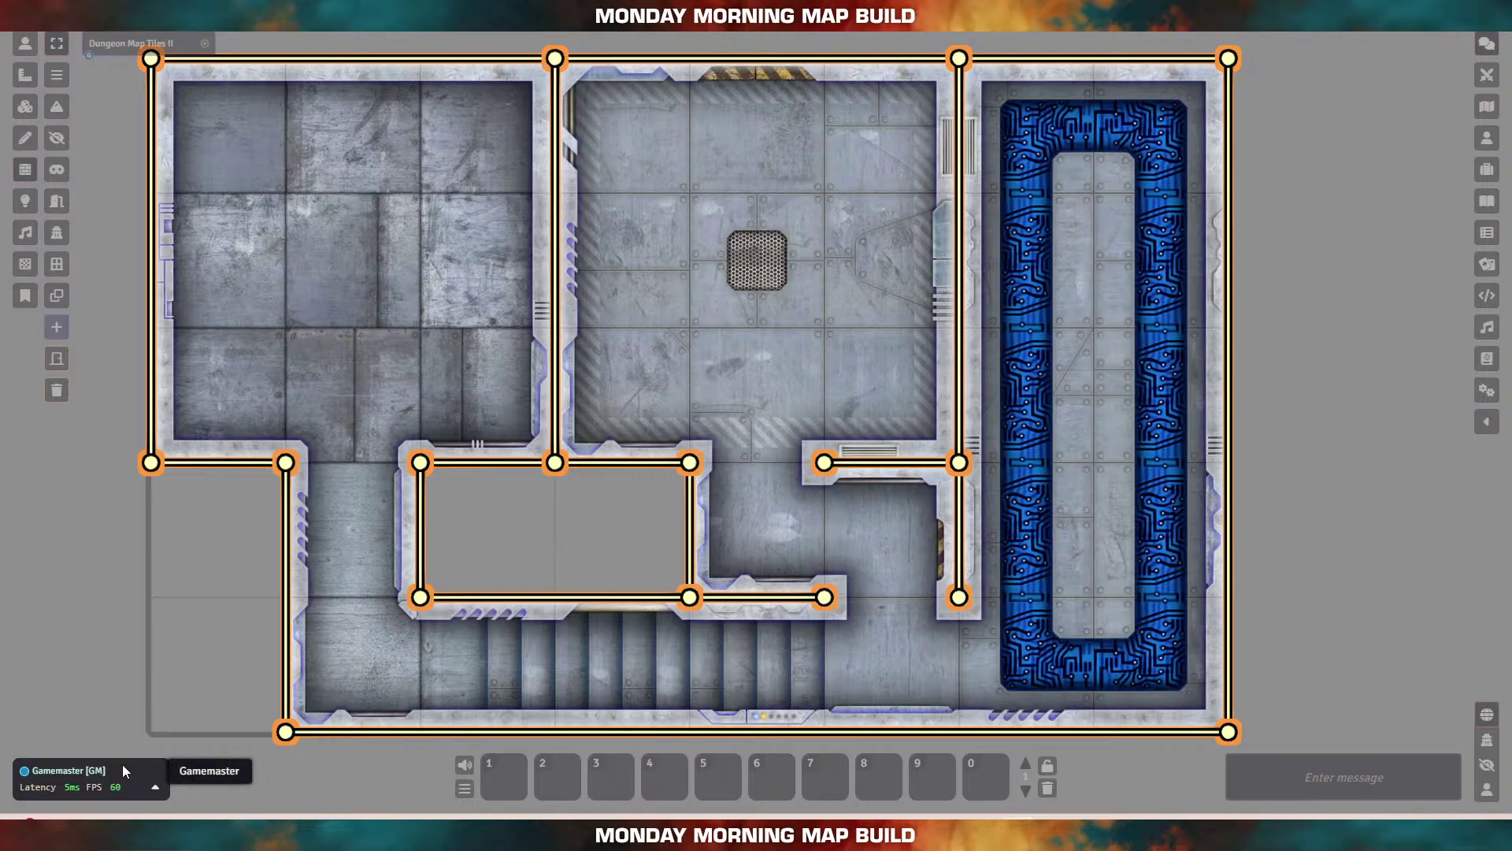
{"action": "key", "text": "Delete"}
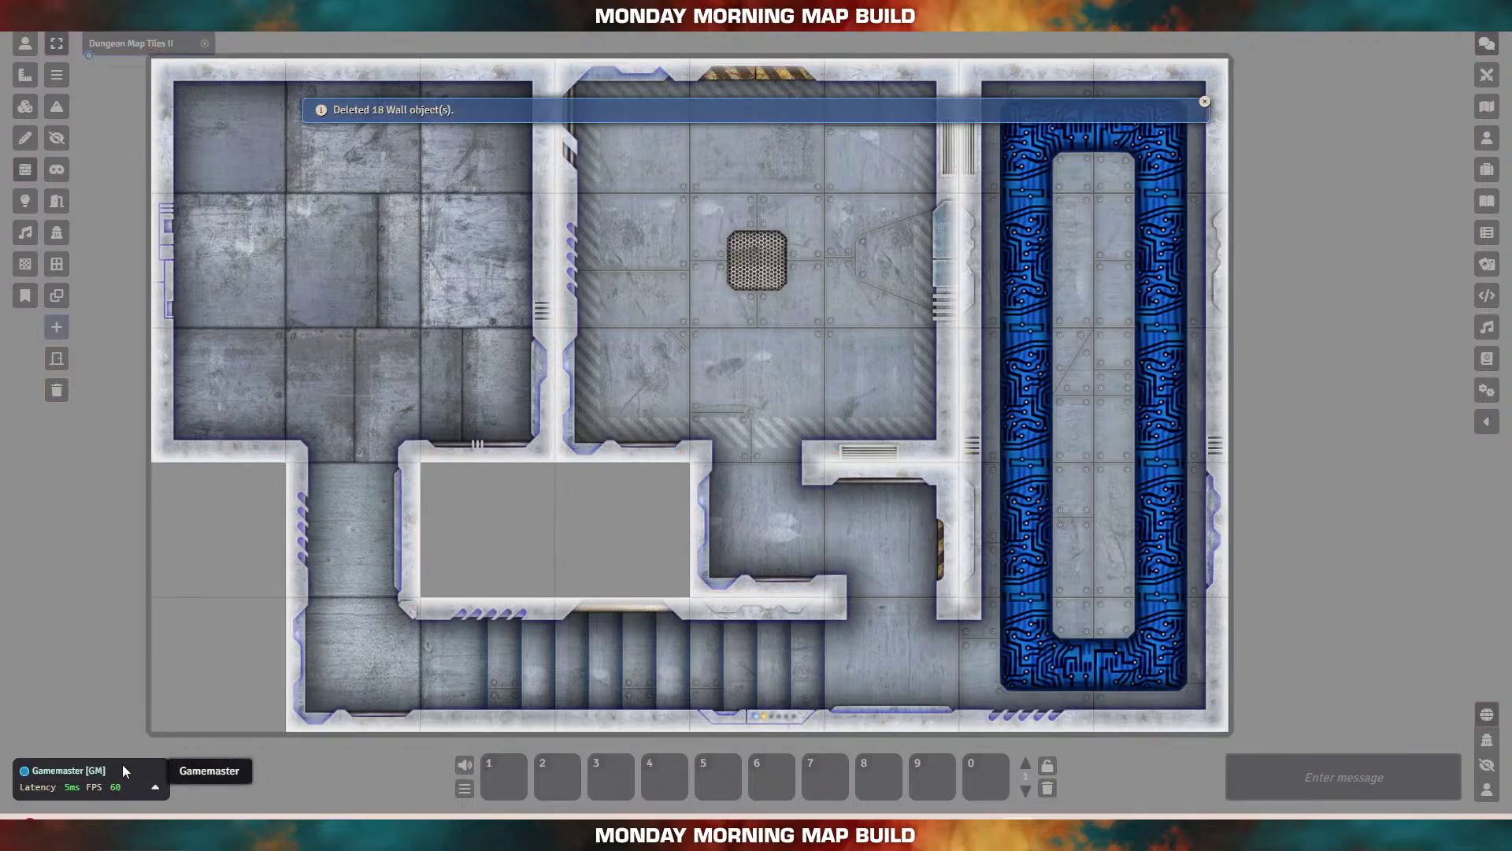
Step: Delete all floor and wall overlay tiles so the scene grid is empty
{"action": "left_click", "coordinate": [25, 107]}
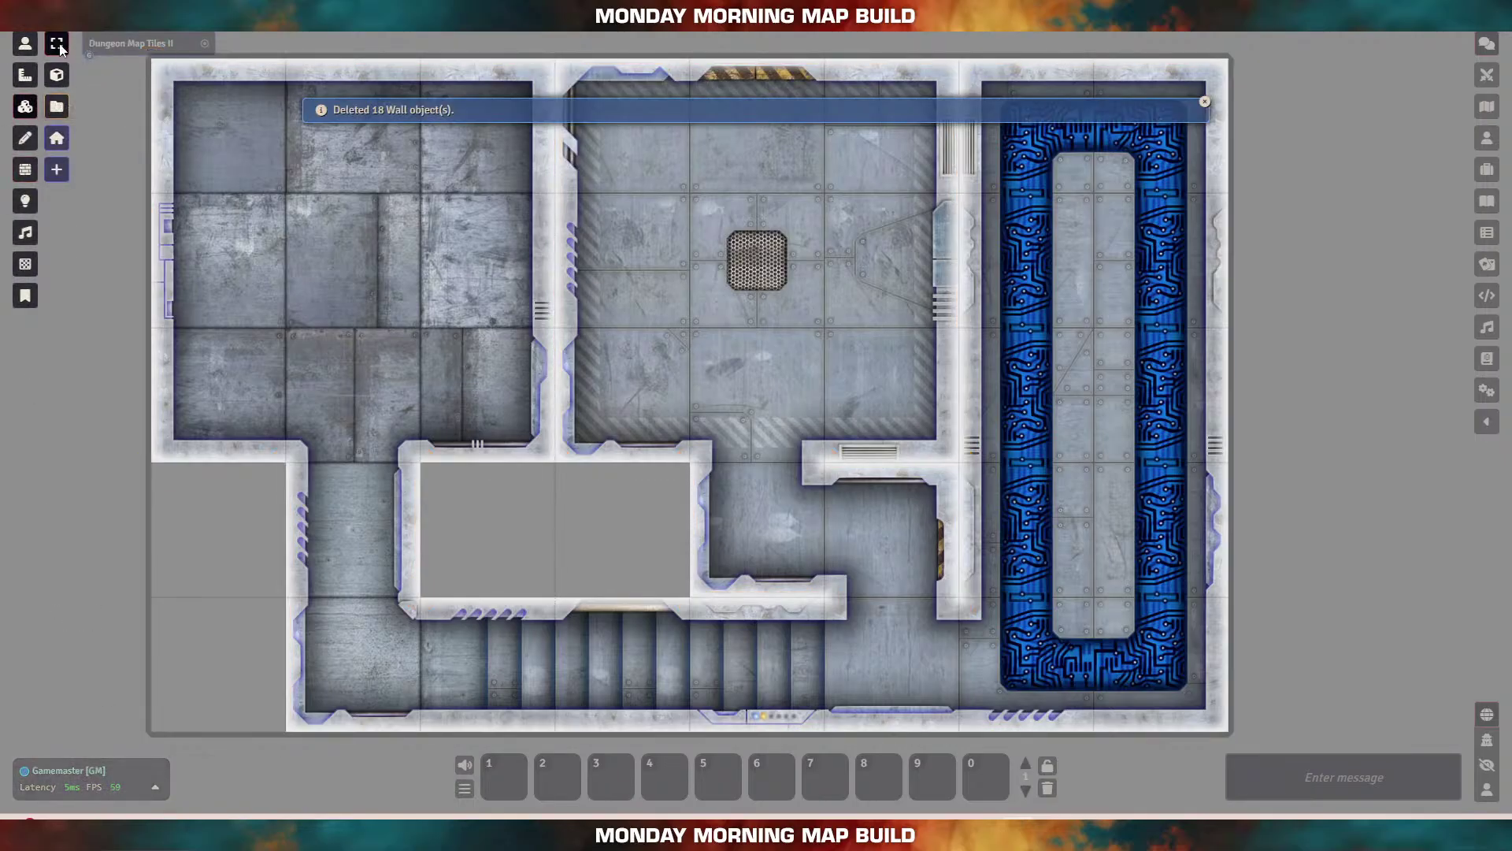
{"action": "left_click_drag", "start_coordinate": [1266, 32], "coordinate": [655, 536]}
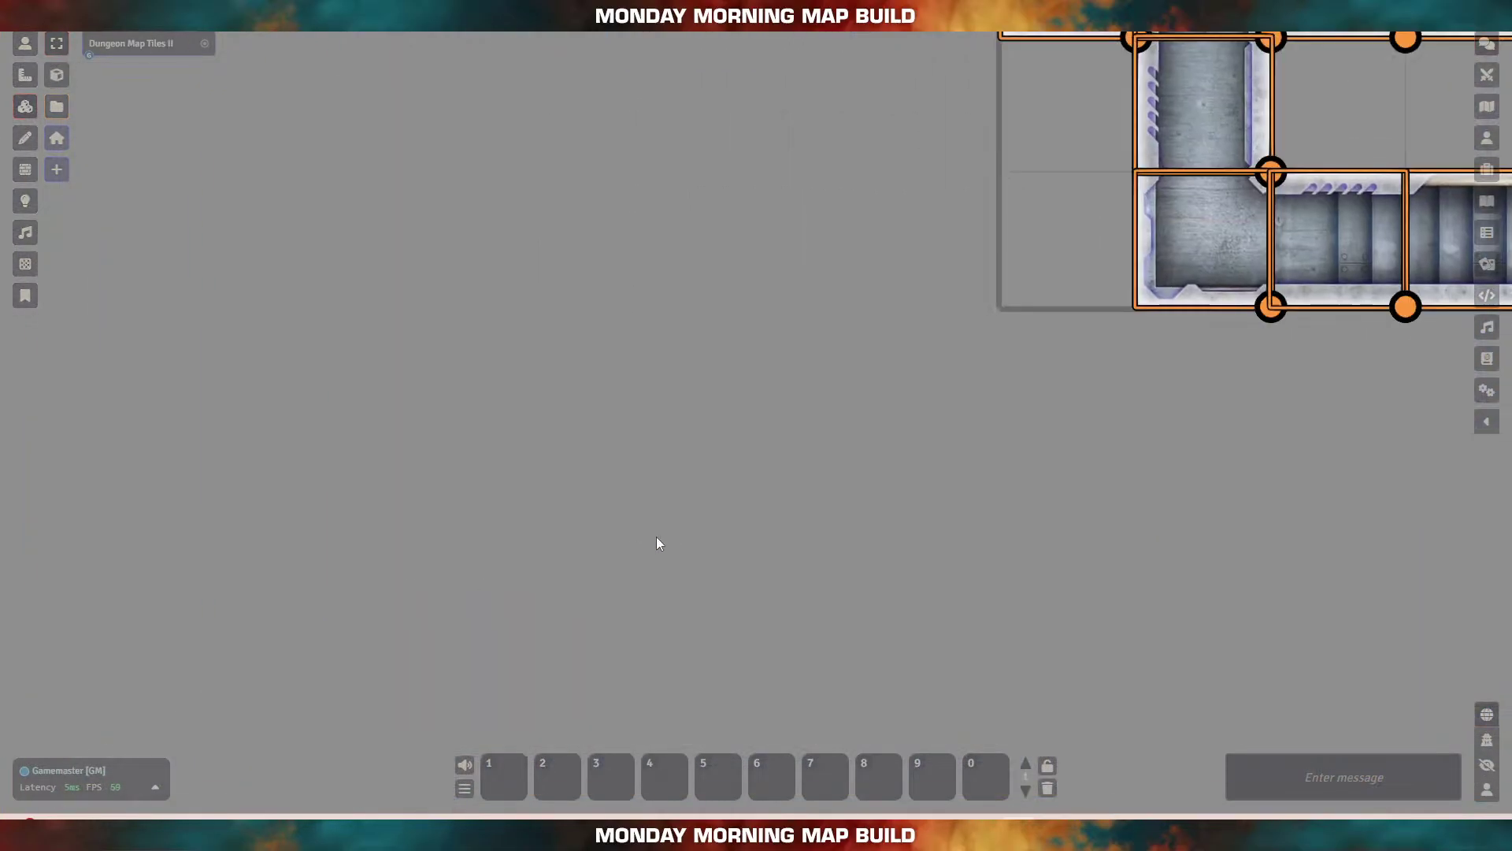
{"action": "key", "text": "Delete"}
{"action": "left_click_drag", "start_coordinate": [1304, 140], "coordinate": [514, 527]}
{"action": "left_click_drag", "start_coordinate": [670, 354], "coordinate": [475, 389]}
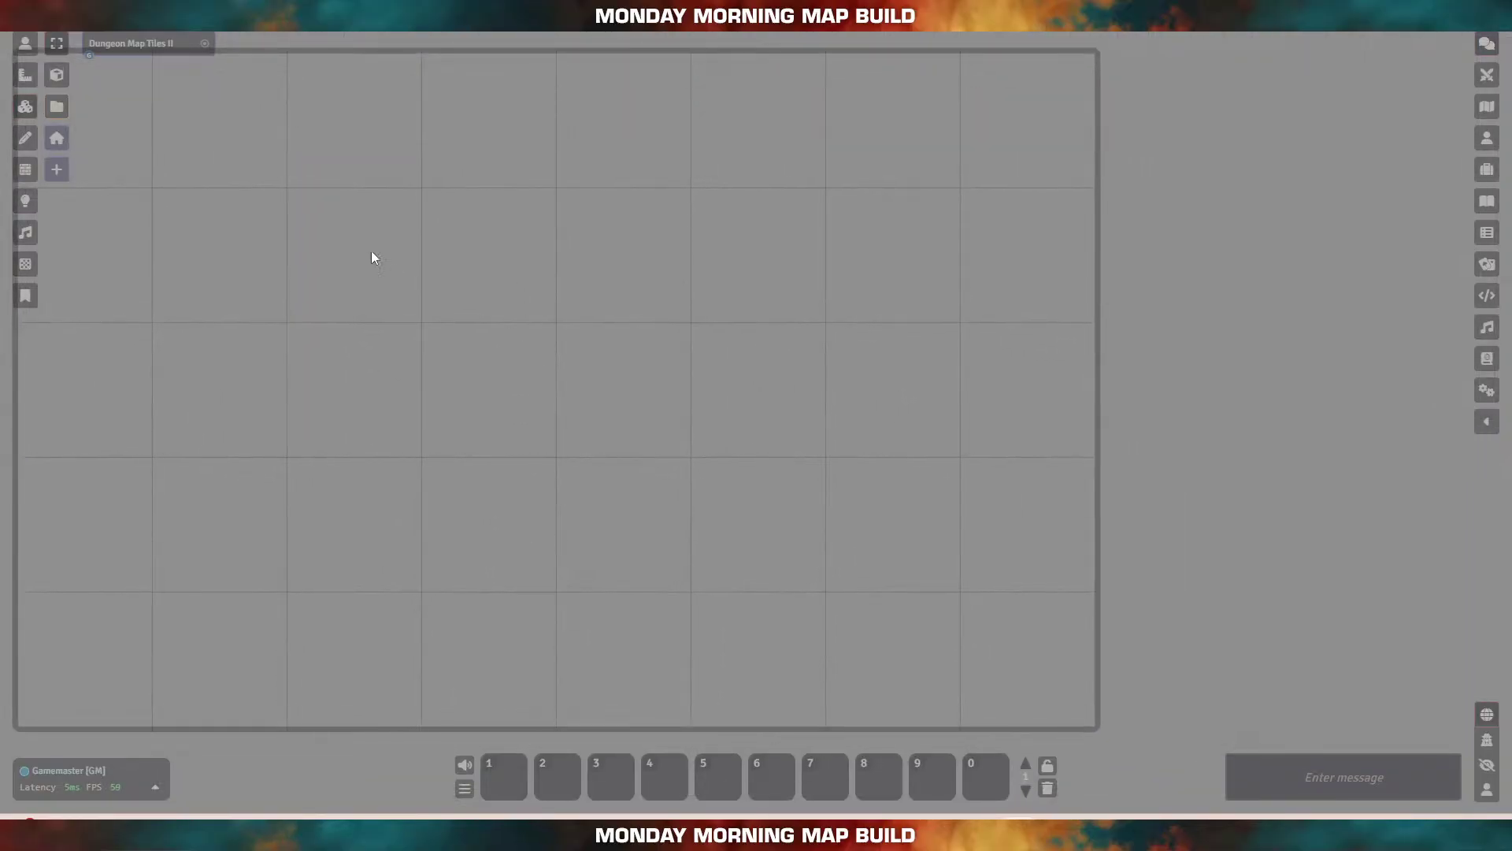
Step: Browse the tile images up to the modules folder, move the browser clear of the map, and open sci-fi-map-tiles-ii
{"action": "left_click", "coordinate": [57, 107]}
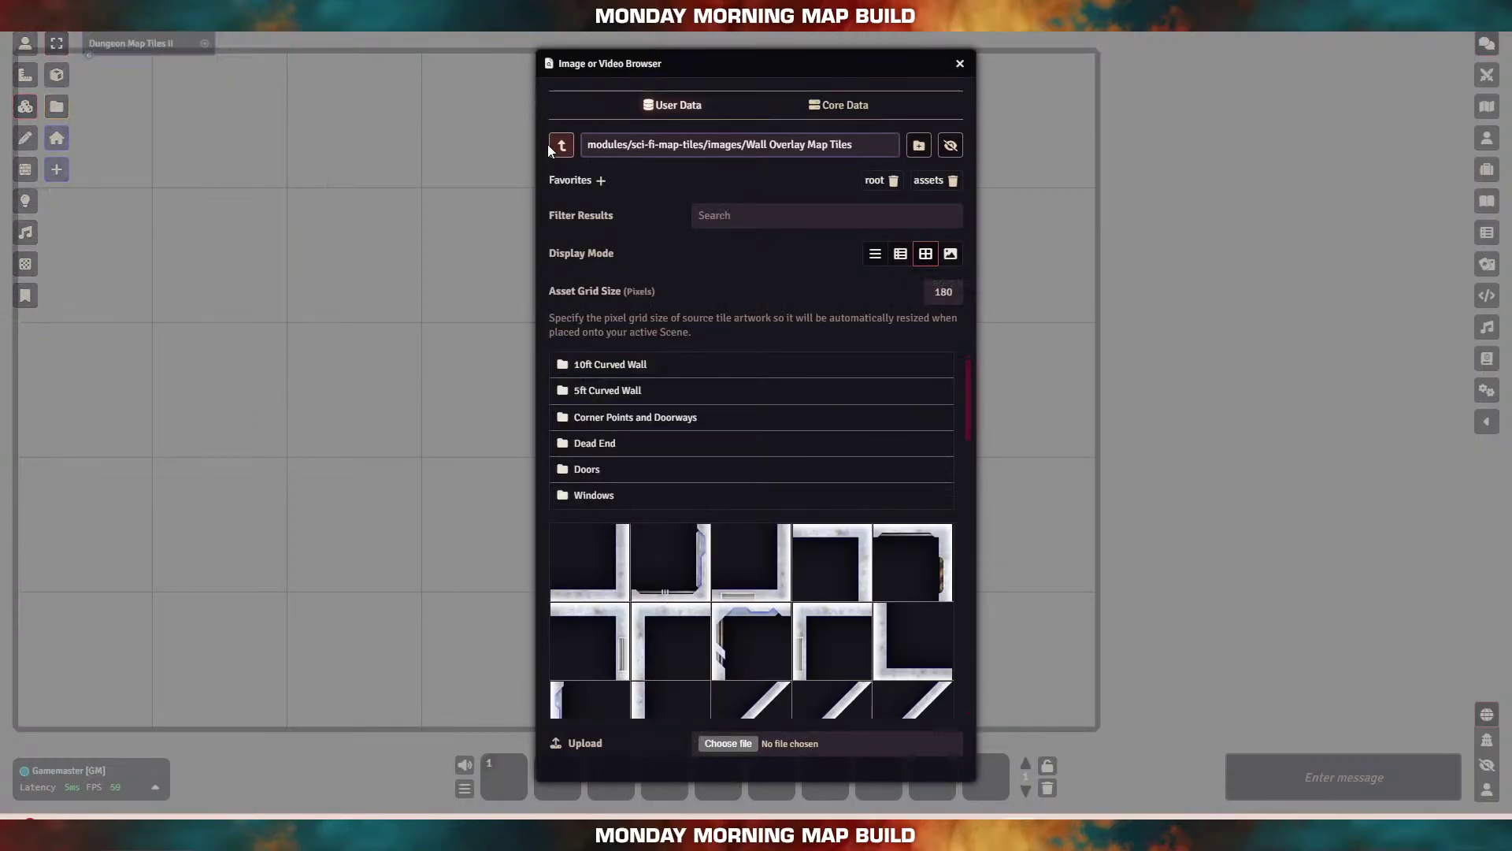
{"action": "left_click", "coordinate": [560, 146]}
{"action": "left_click", "coordinate": [561, 146]}
{"action": "left_click", "coordinate": [560, 146]}
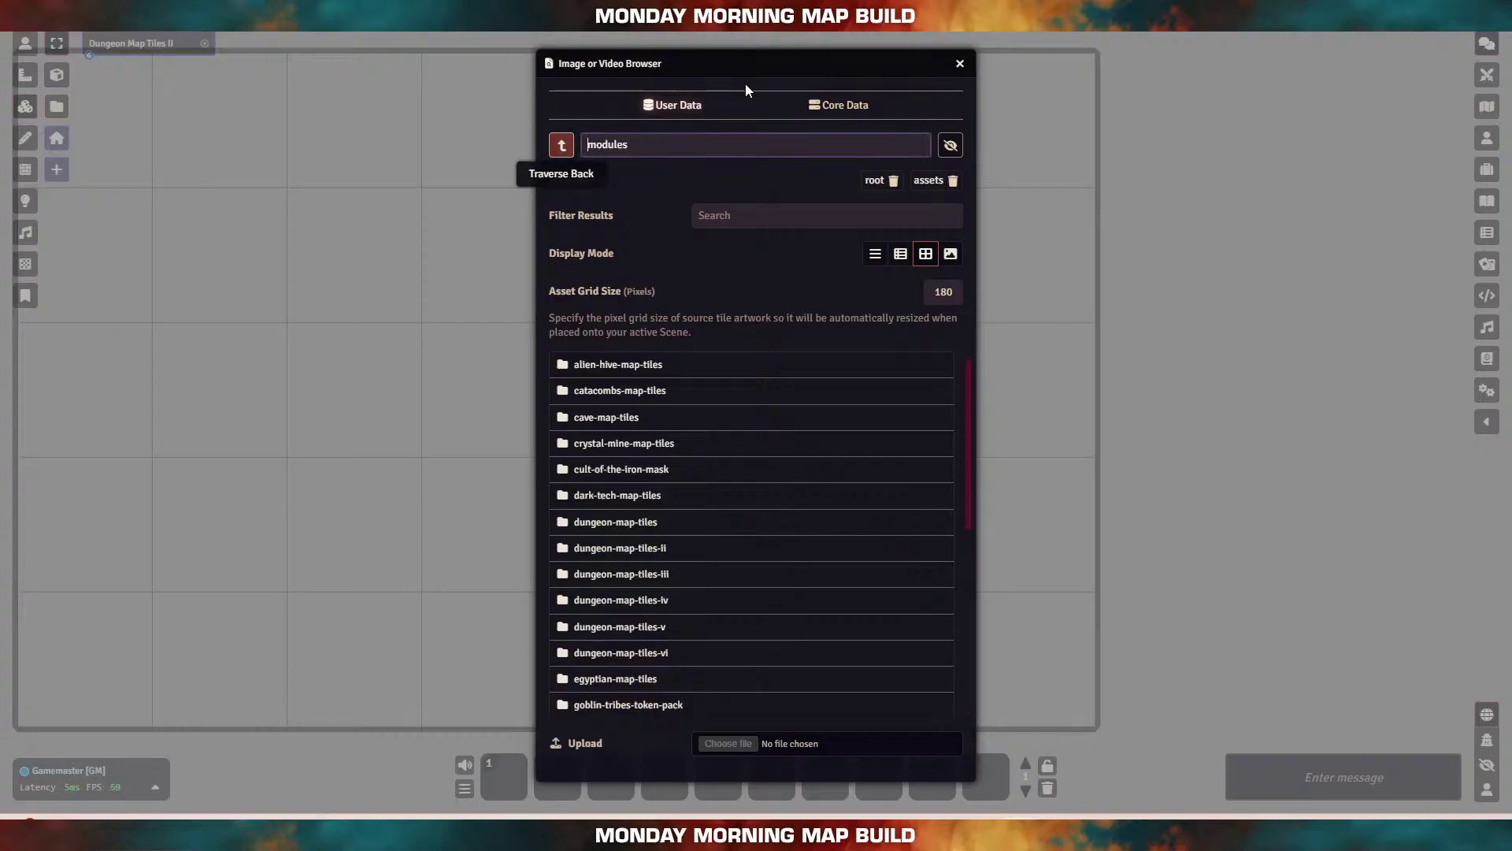
{"action": "left_click_drag", "start_coordinate": [746, 63], "coordinate": [1236, 44]}
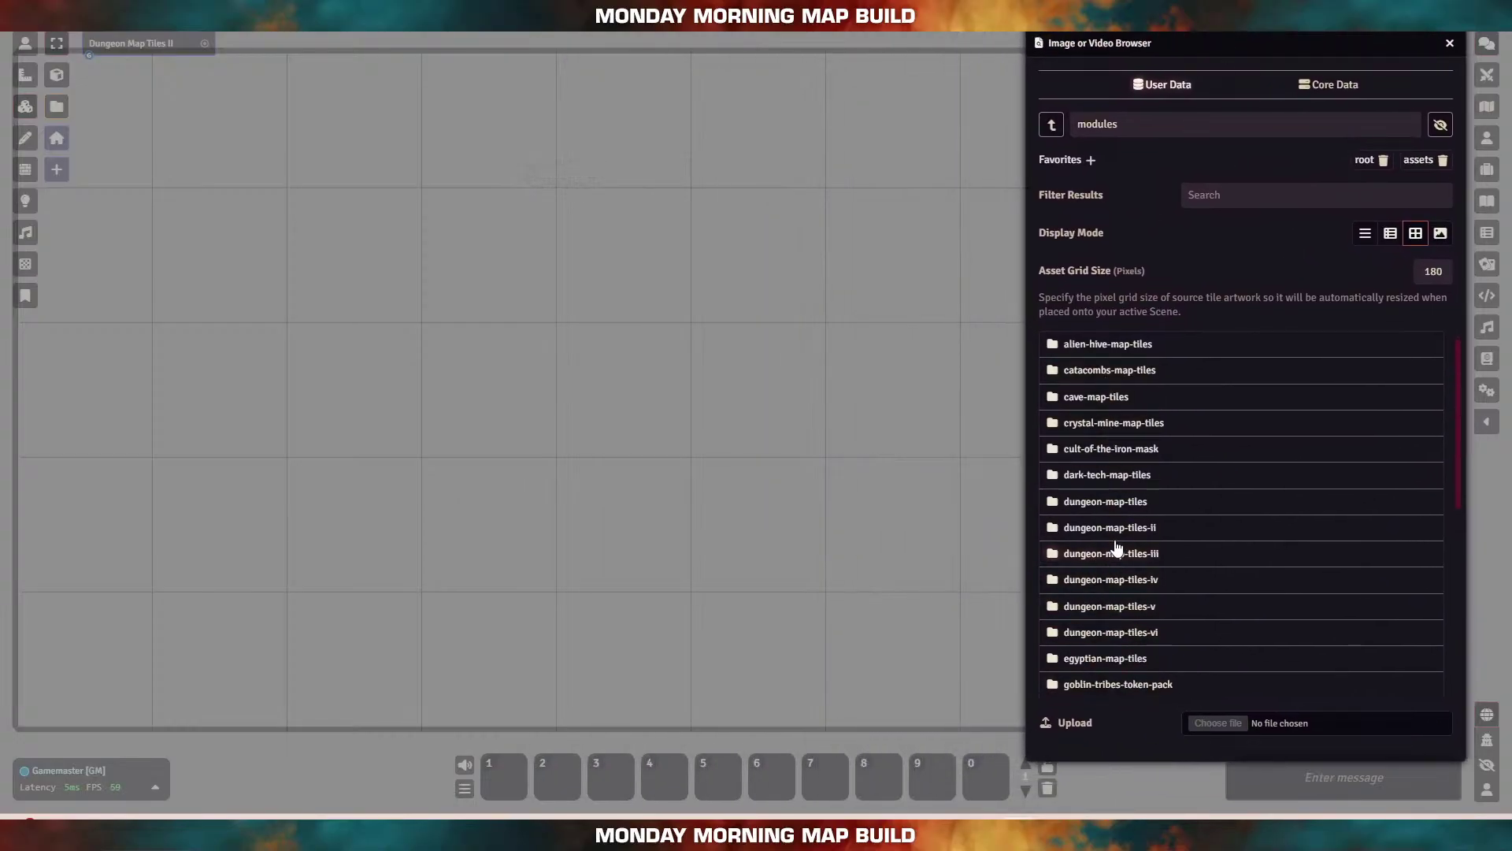
{"action": "scroll", "coordinate": [1115, 559], "scroll_direction": "down", "scroll_amount": 5}
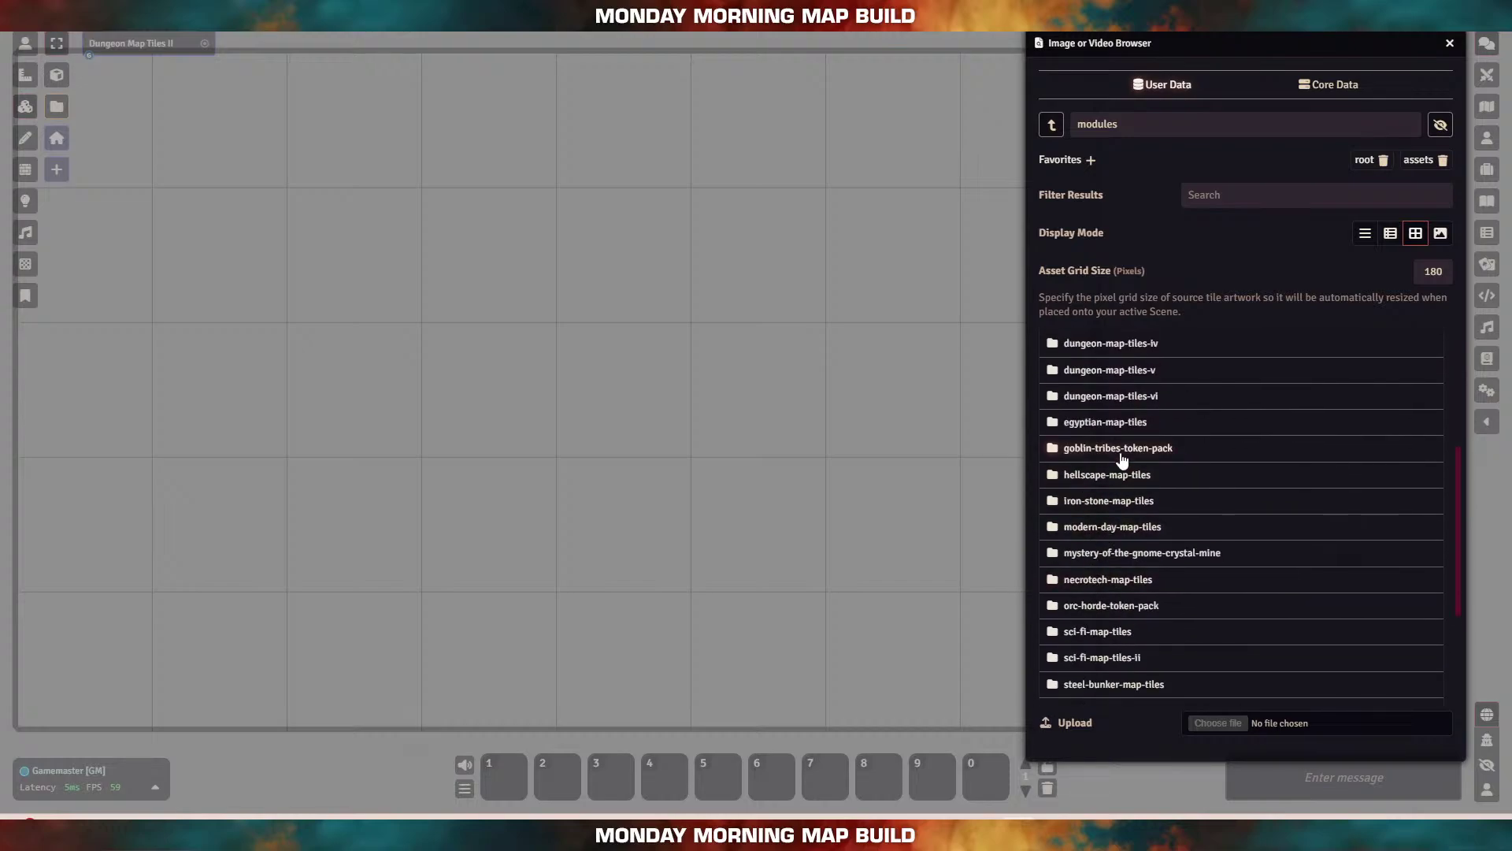
{"action": "left_click", "coordinate": [1117, 660]}
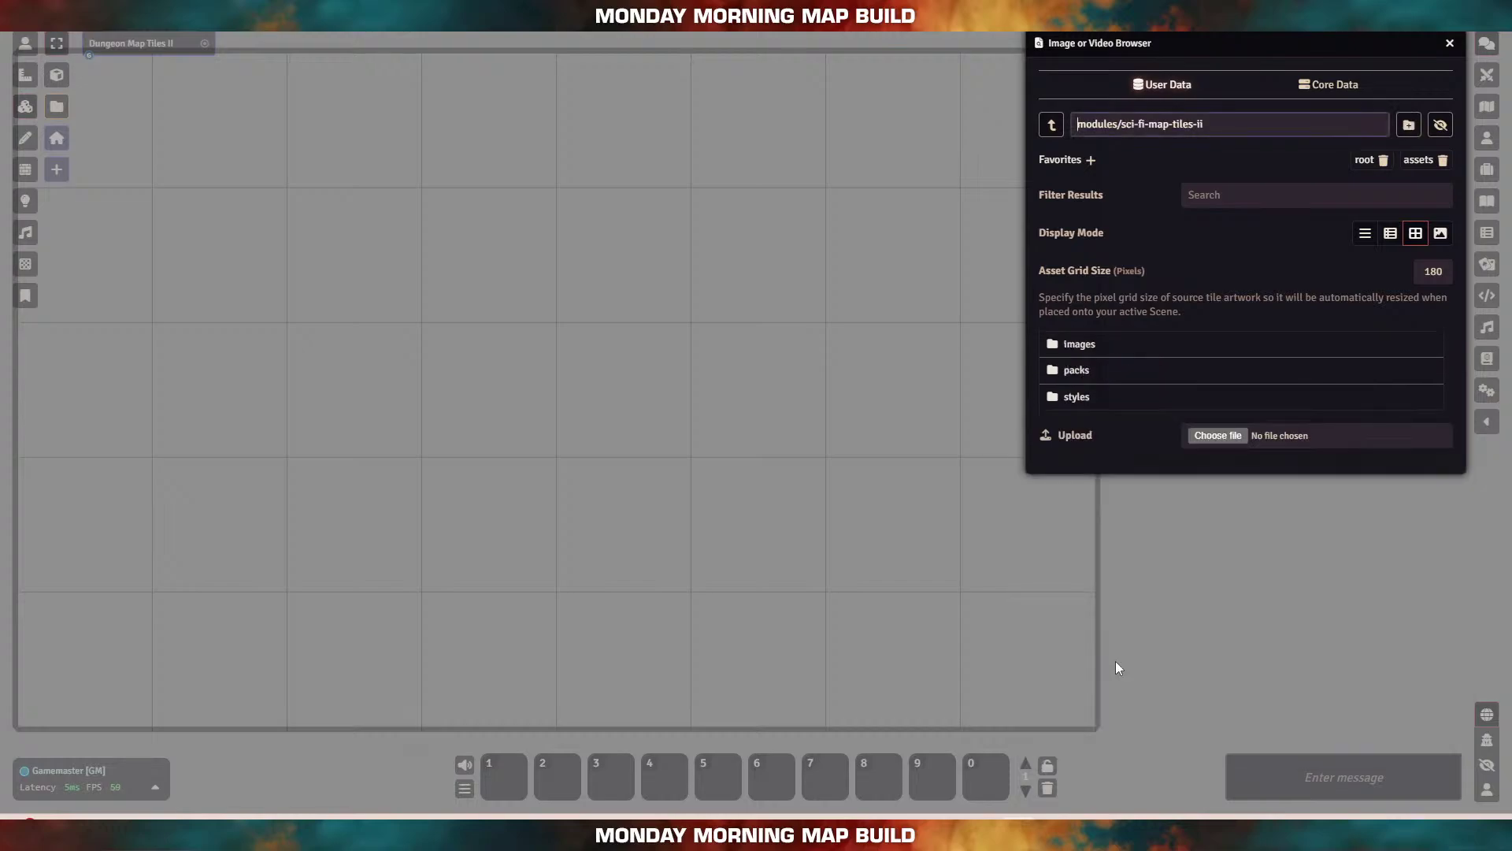
Step: Check the Floor Tiles A folder inside images, and open Floor Tiles B instead
{"action": "left_click", "coordinate": [1080, 345]}
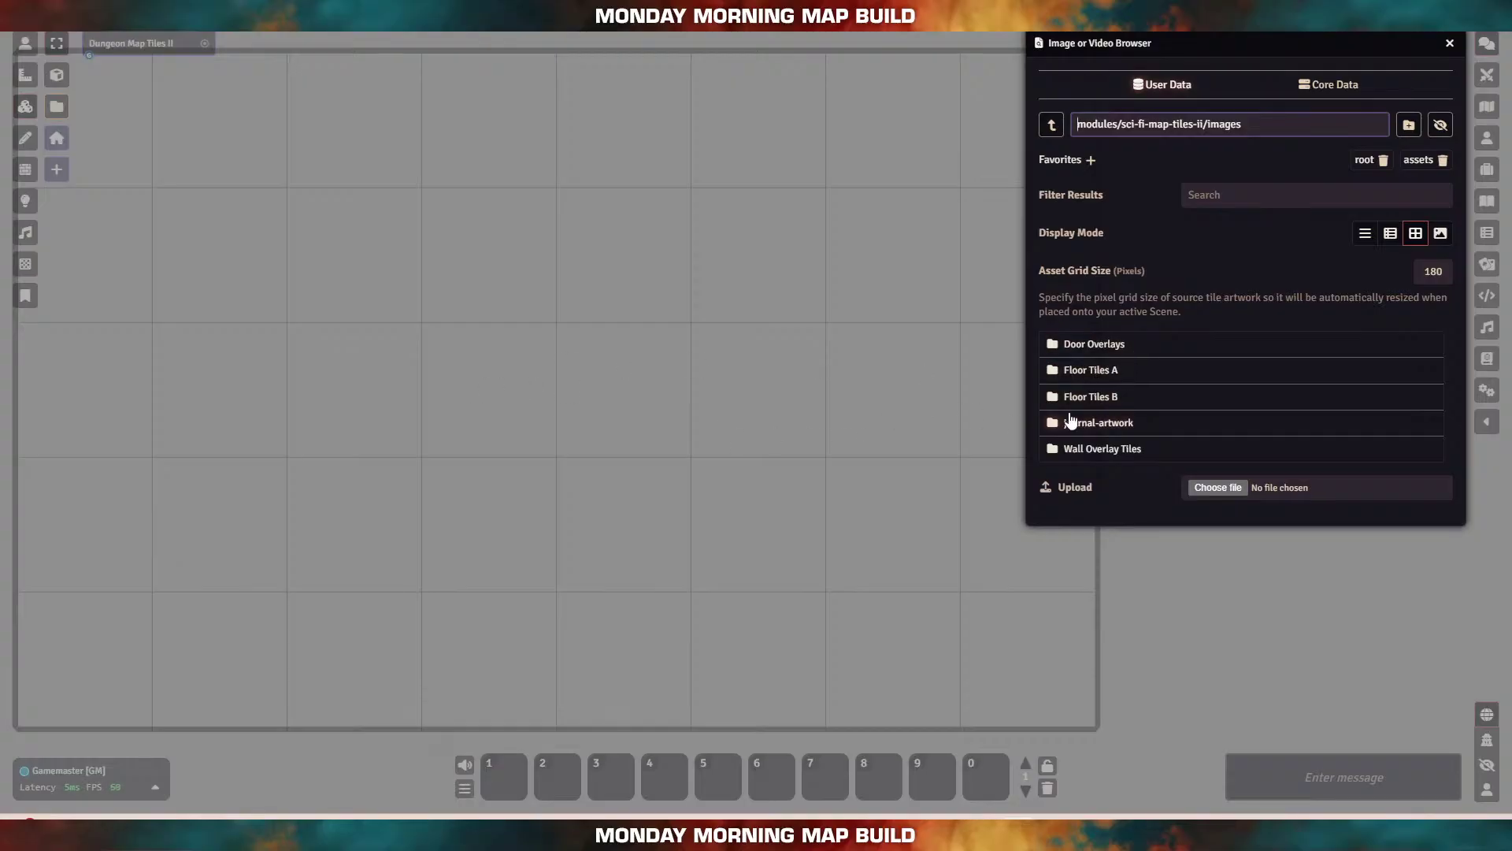
{"action": "left_click", "coordinate": [1099, 370]}
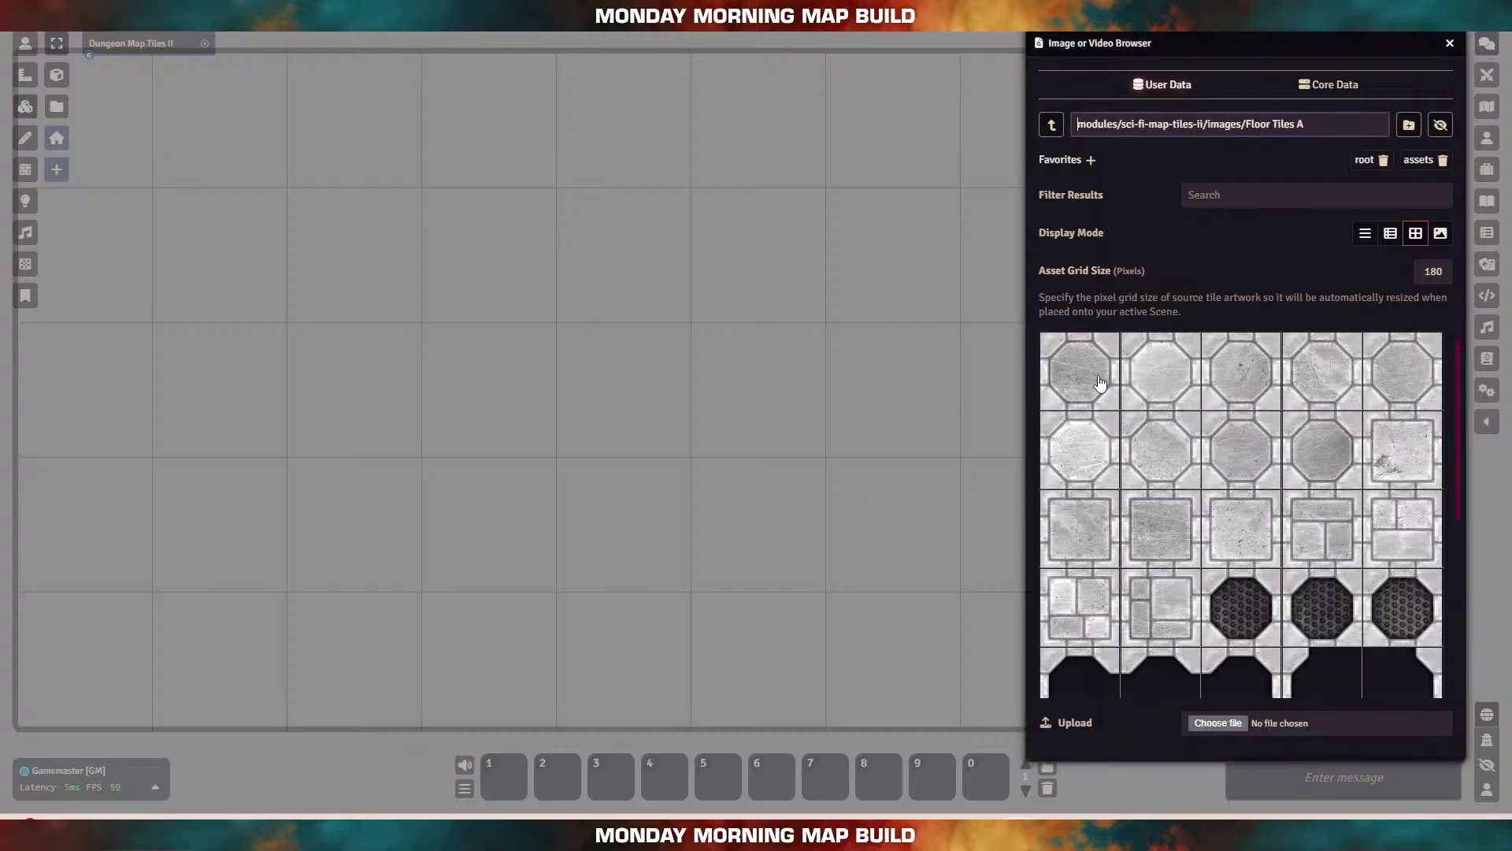
{"action": "left_click", "coordinate": [1052, 125]}
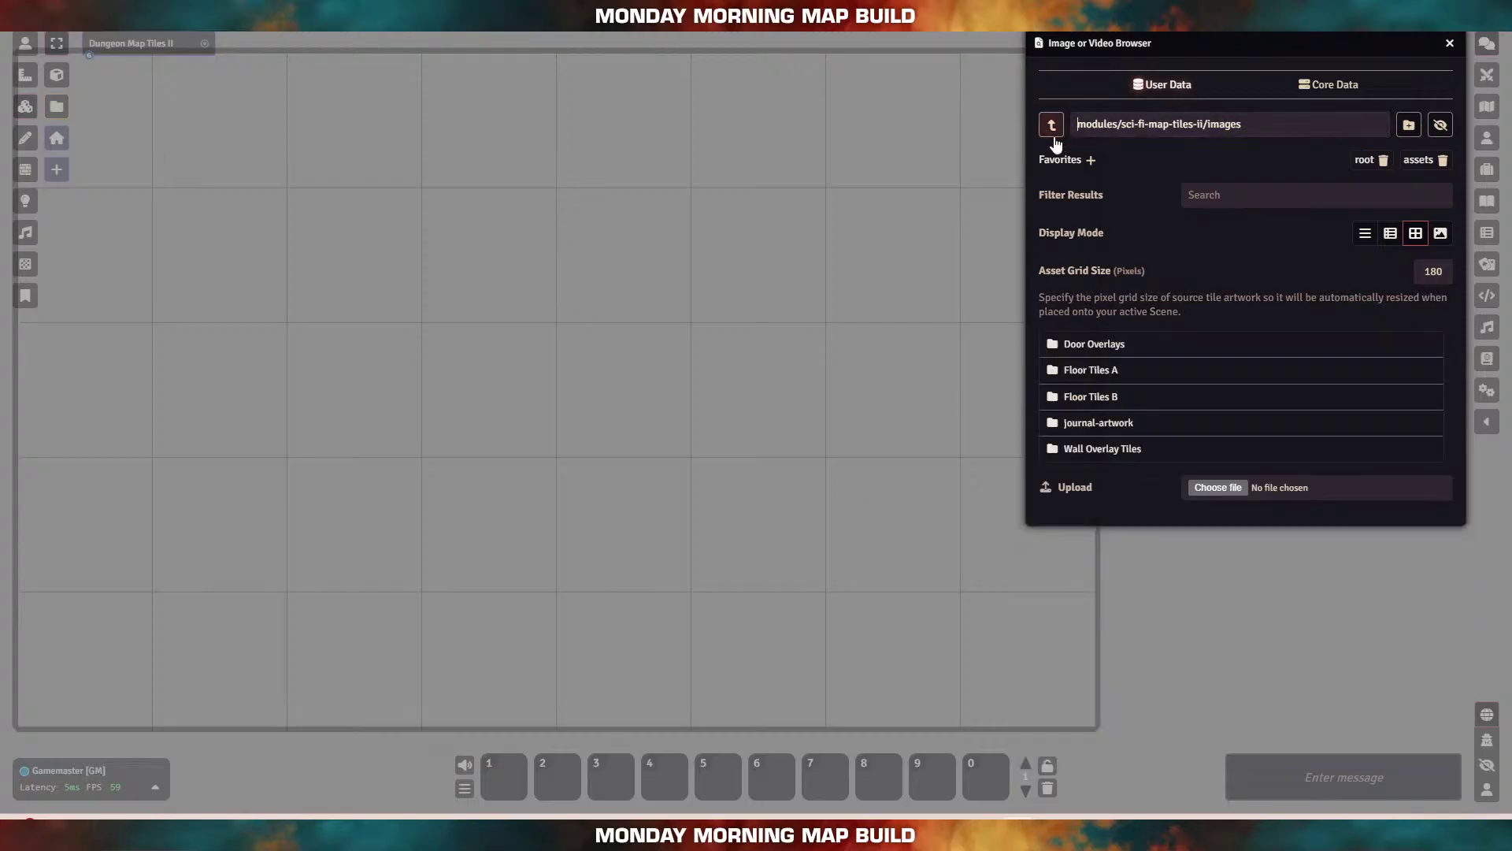
{"action": "left_click", "coordinate": [1100, 396]}
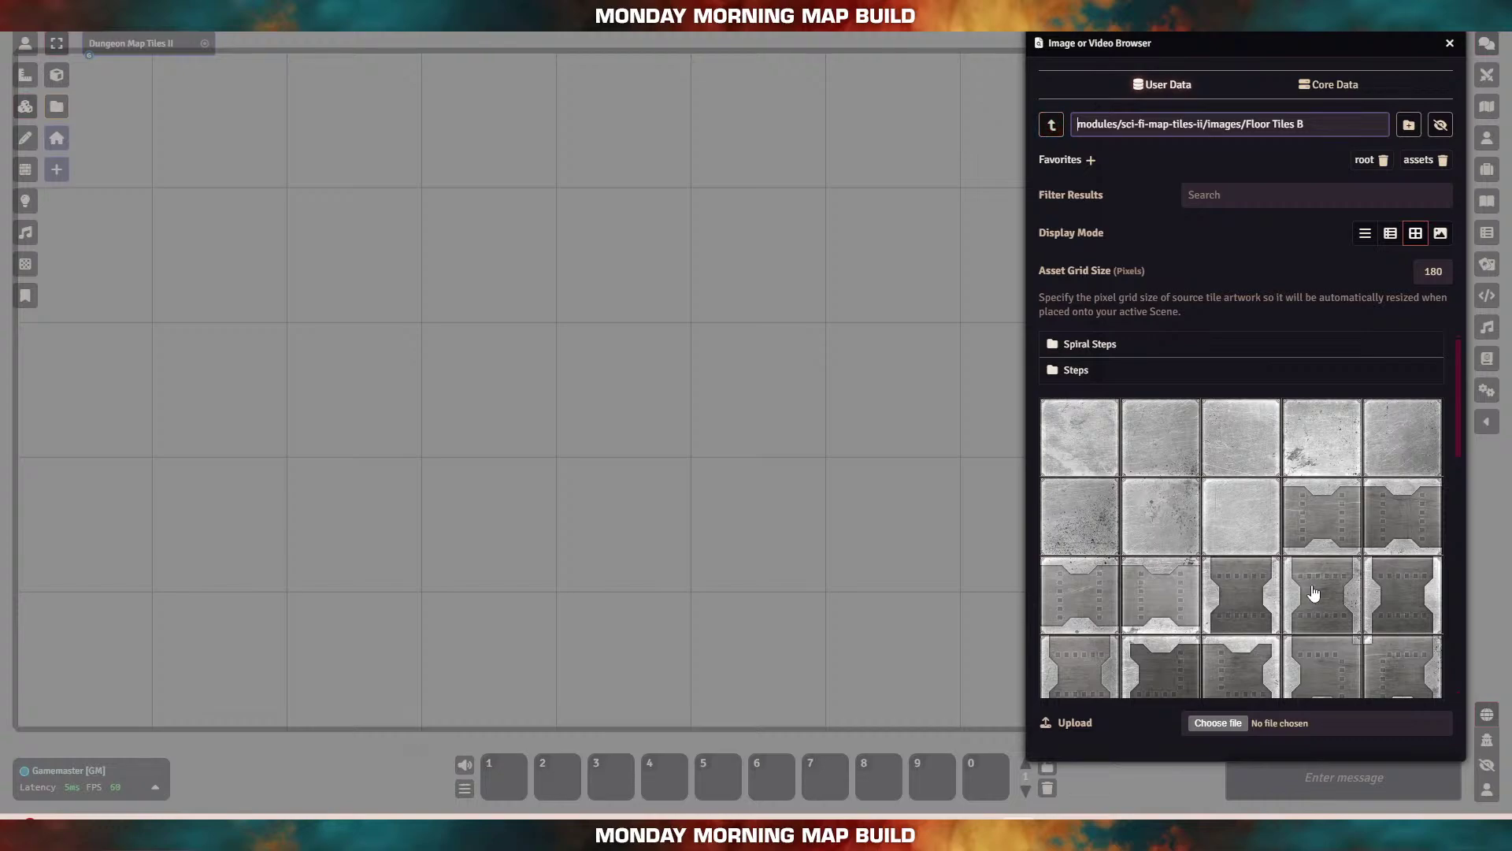
Step: Build a 3×3 block of plain metal floor tiles at the map's lower-left corner, with a glass machinery-window tile in its centre
{"action": "left_click_drag", "start_coordinate": [1090, 459], "coordinate": [65, 693]}
{"action": "left_click_drag", "start_coordinate": [1158, 462], "coordinate": [260, 666]}
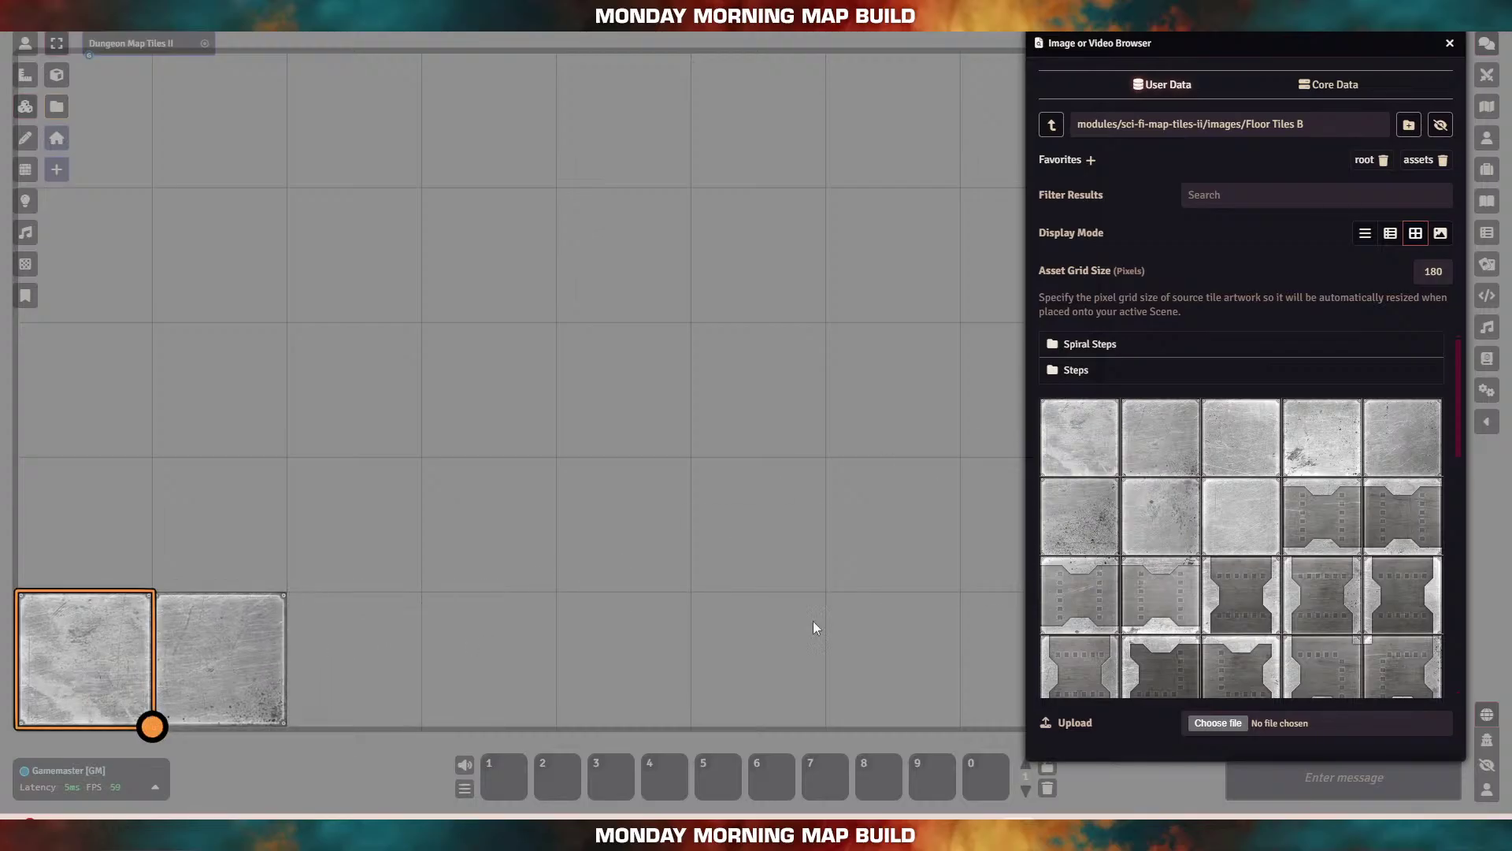
{"action": "left_click_drag", "start_coordinate": [1239, 445], "coordinate": [358, 662]}
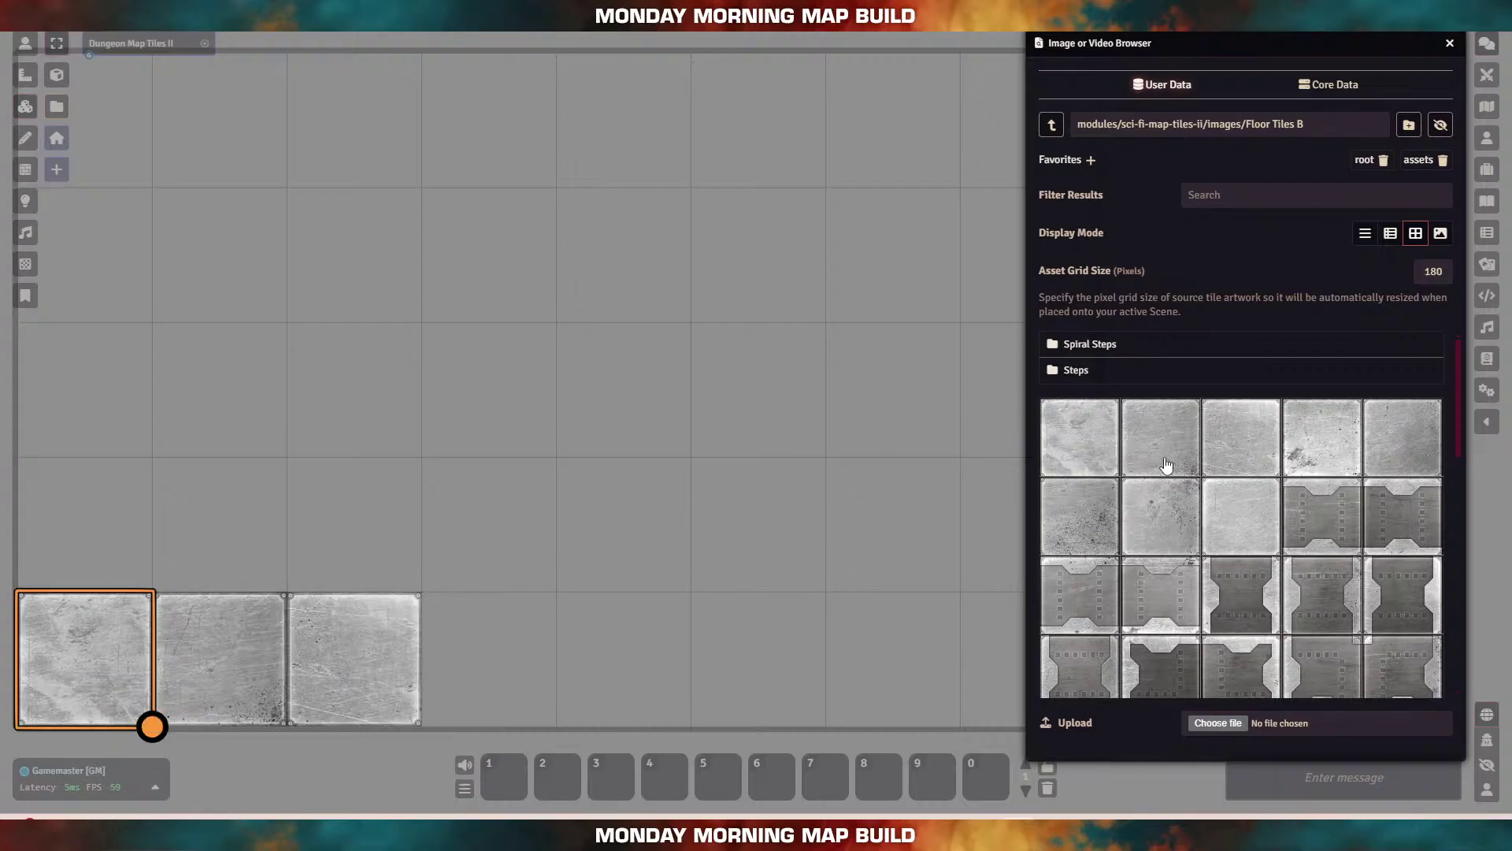
{"action": "left_click_drag", "start_coordinate": [1330, 436], "coordinate": [108, 526]}
{"action": "left_click_drag", "start_coordinate": [1405, 448], "coordinate": [394, 523]}
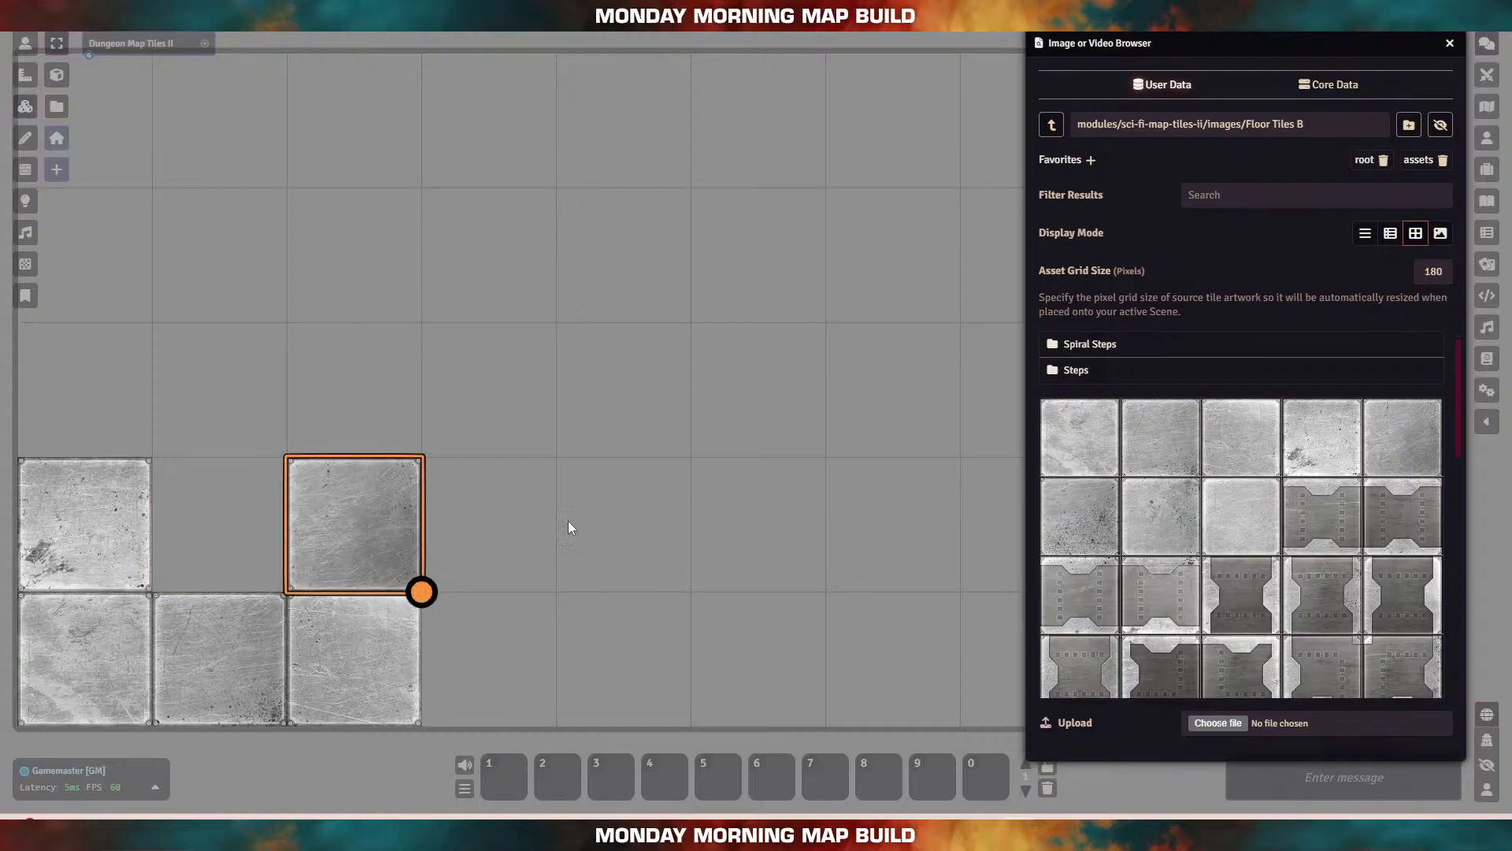
{"action": "left_click_drag", "start_coordinate": [1106, 540], "coordinate": [98, 400]}
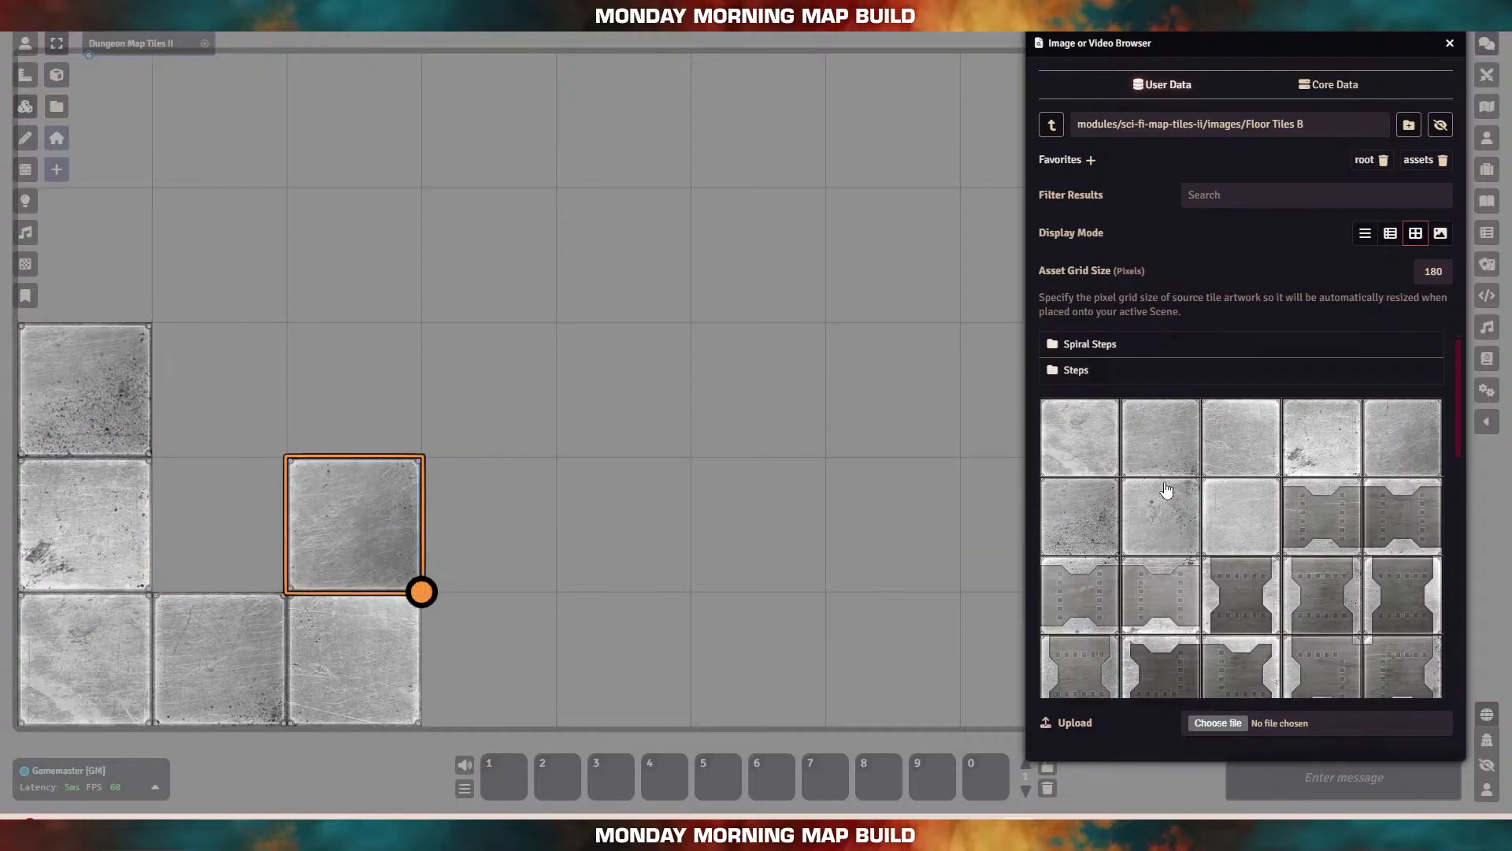
{"action": "left_click_drag", "start_coordinate": [1155, 518], "coordinate": [223, 392]}
{"action": "left_click_drag", "start_coordinate": [1212, 526], "coordinate": [354, 402]}
{"action": "scroll", "coordinate": [1218, 541], "scroll_direction": "down", "scroll_amount": 10}
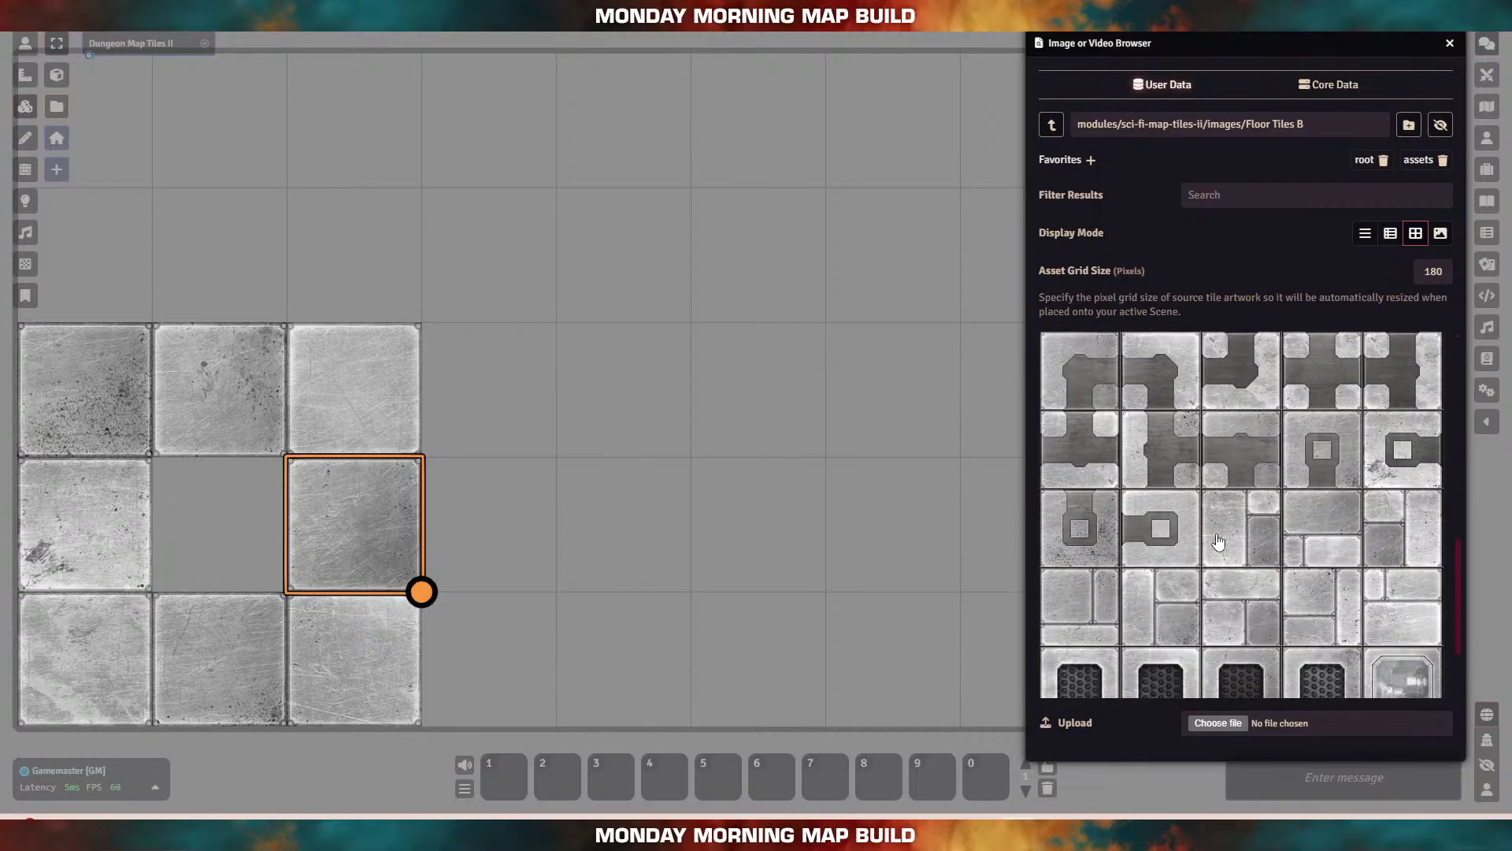
{"action": "left_click_drag", "start_coordinate": [1252, 671], "coordinate": [228, 527]}
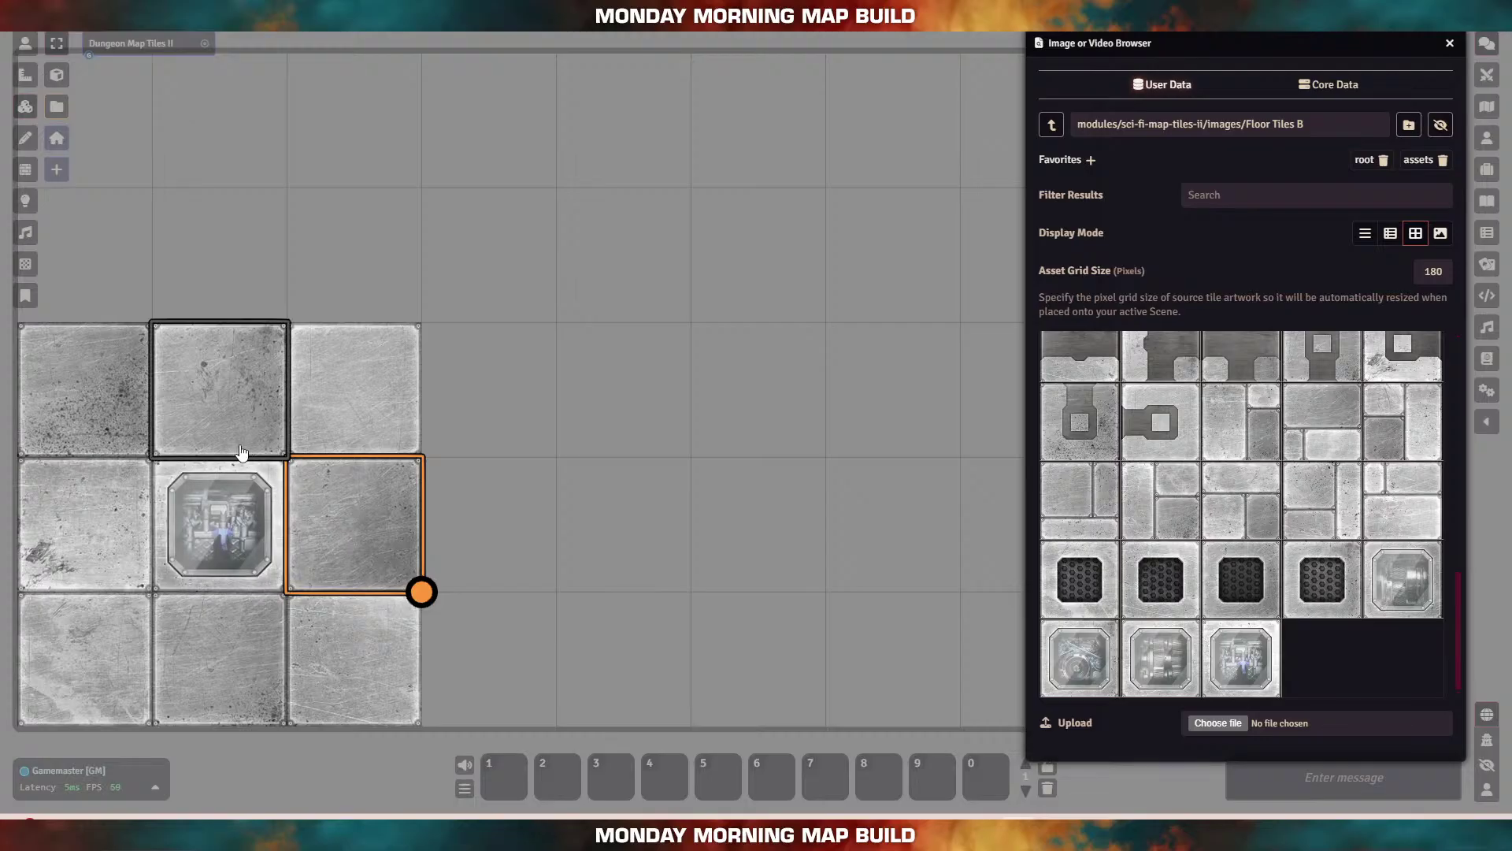
Step: Start a channel above the block: place an end tile, a corner tile above it, and a straight horizontal tile beside the corner
{"action": "scroll", "coordinate": [1349, 563], "scroll_direction": "up", "scroll_amount": 3}
{"action": "scroll", "coordinate": [1348, 563], "scroll_direction": "down", "scroll_amount": 1}
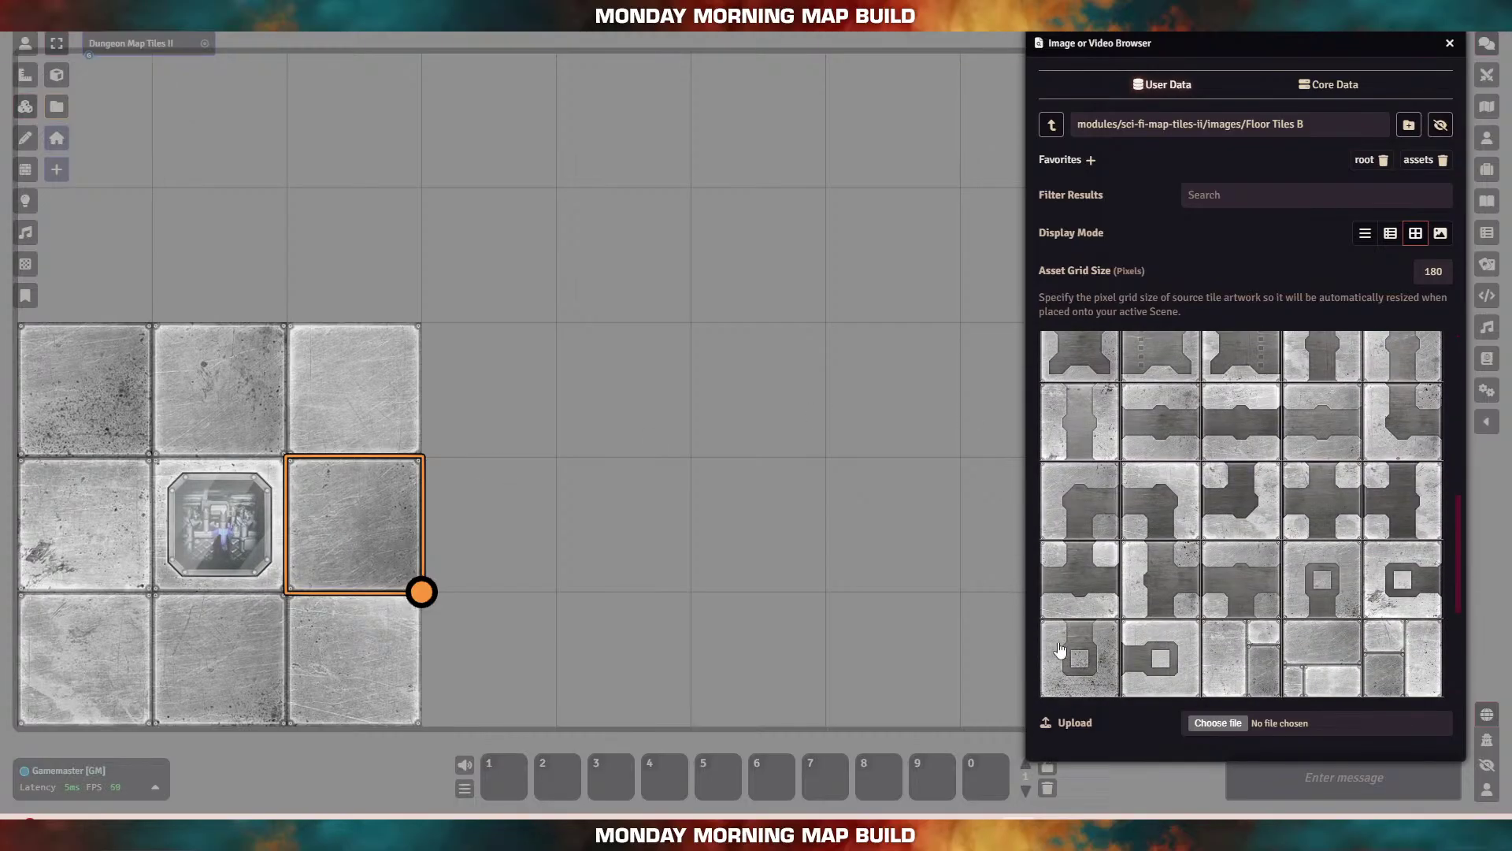
{"action": "left_click_drag", "start_coordinate": [1060, 649], "coordinate": [223, 257]}
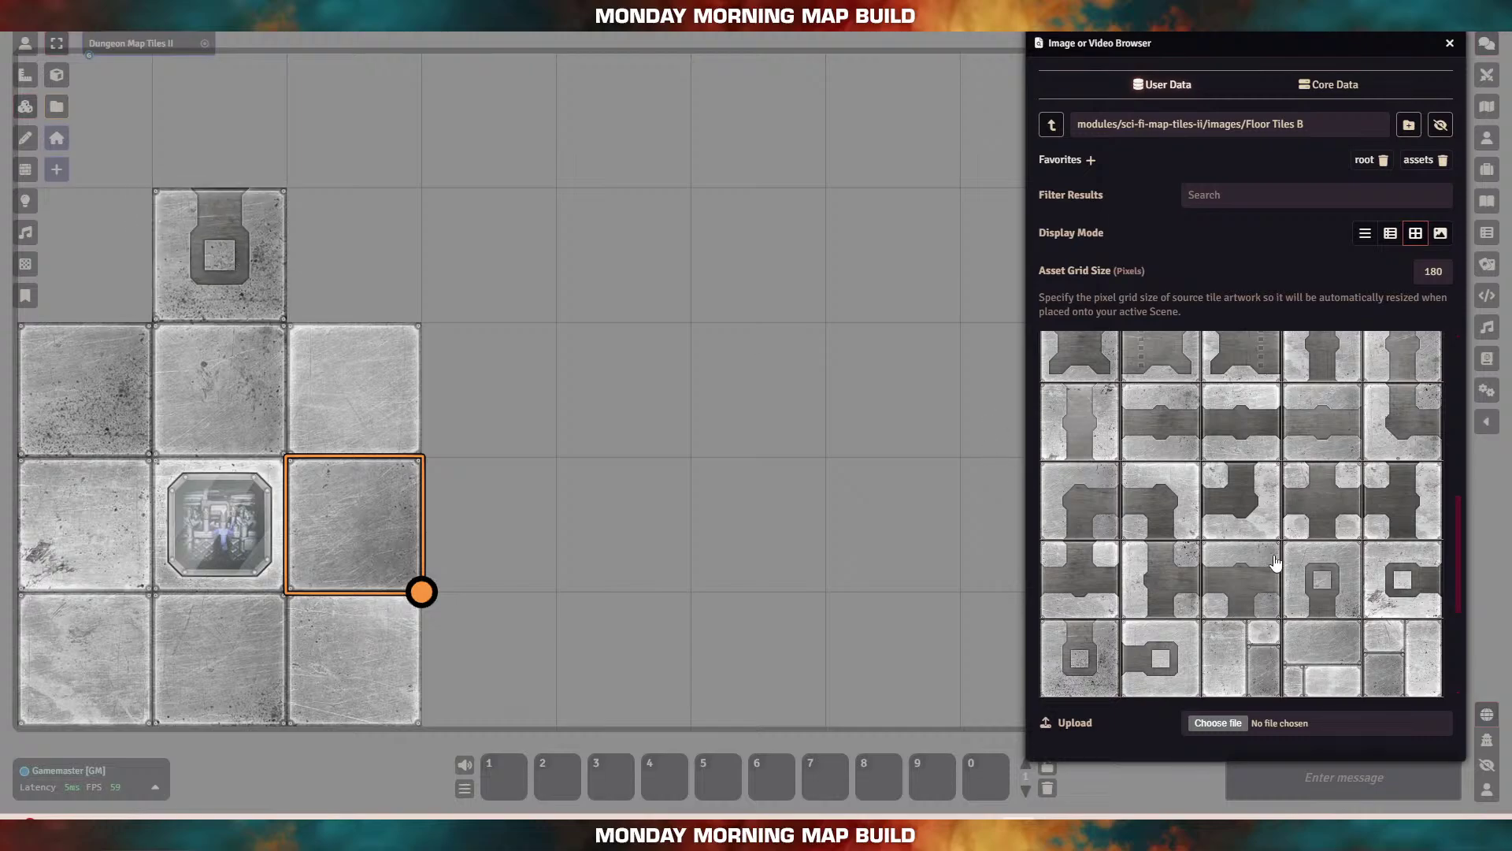
{"action": "scroll", "coordinate": [1276, 561], "scroll_direction": "up", "scroll_amount": 1}
{"action": "scroll", "coordinate": [1268, 520], "scroll_direction": "up", "scroll_amount": 1}
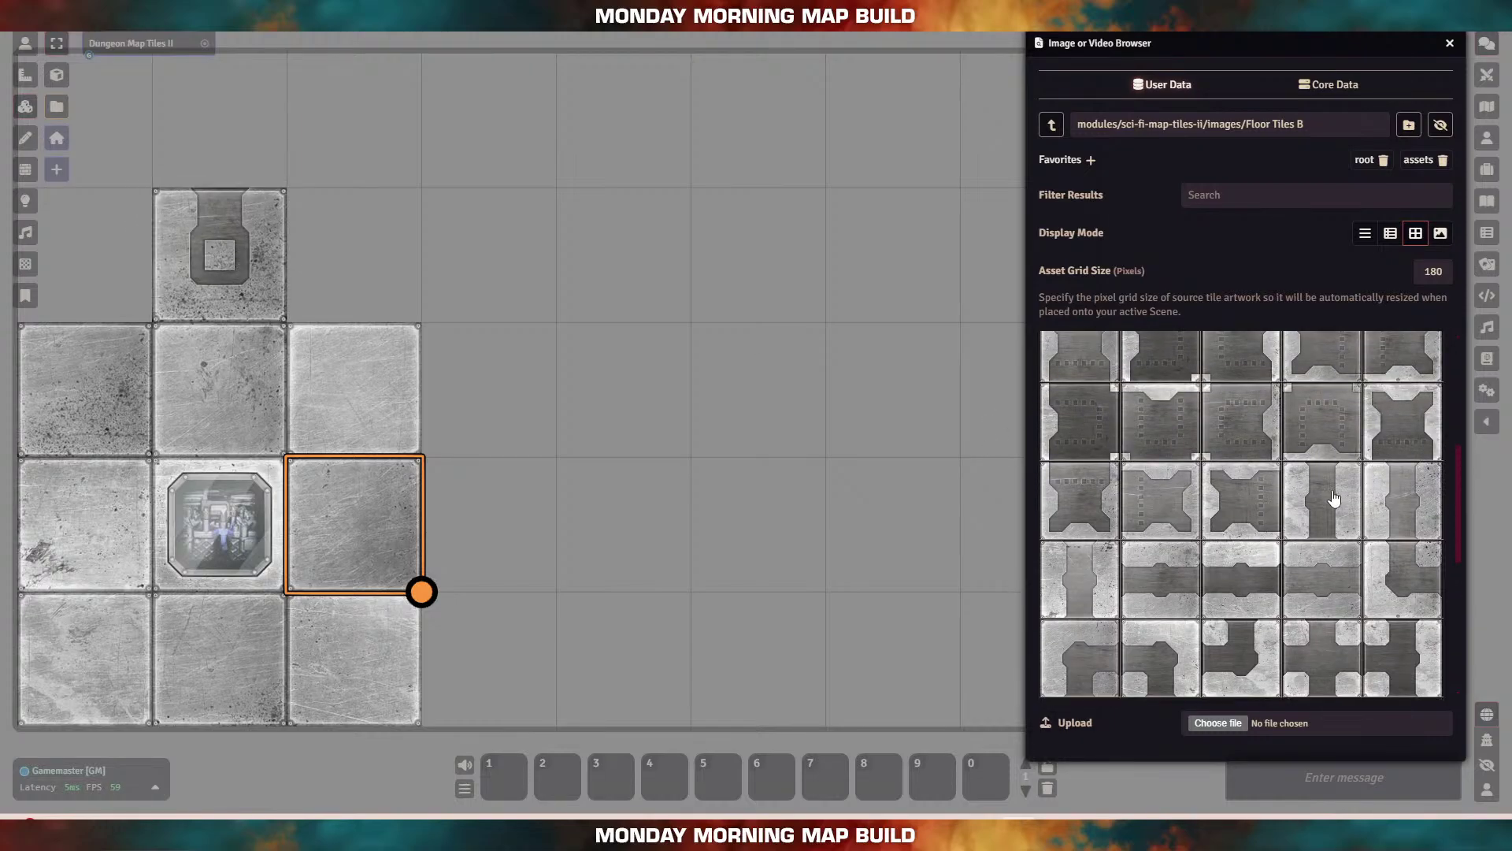
{"action": "scroll", "coordinate": [1333, 505], "scroll_direction": "down", "scroll_amount": 2}
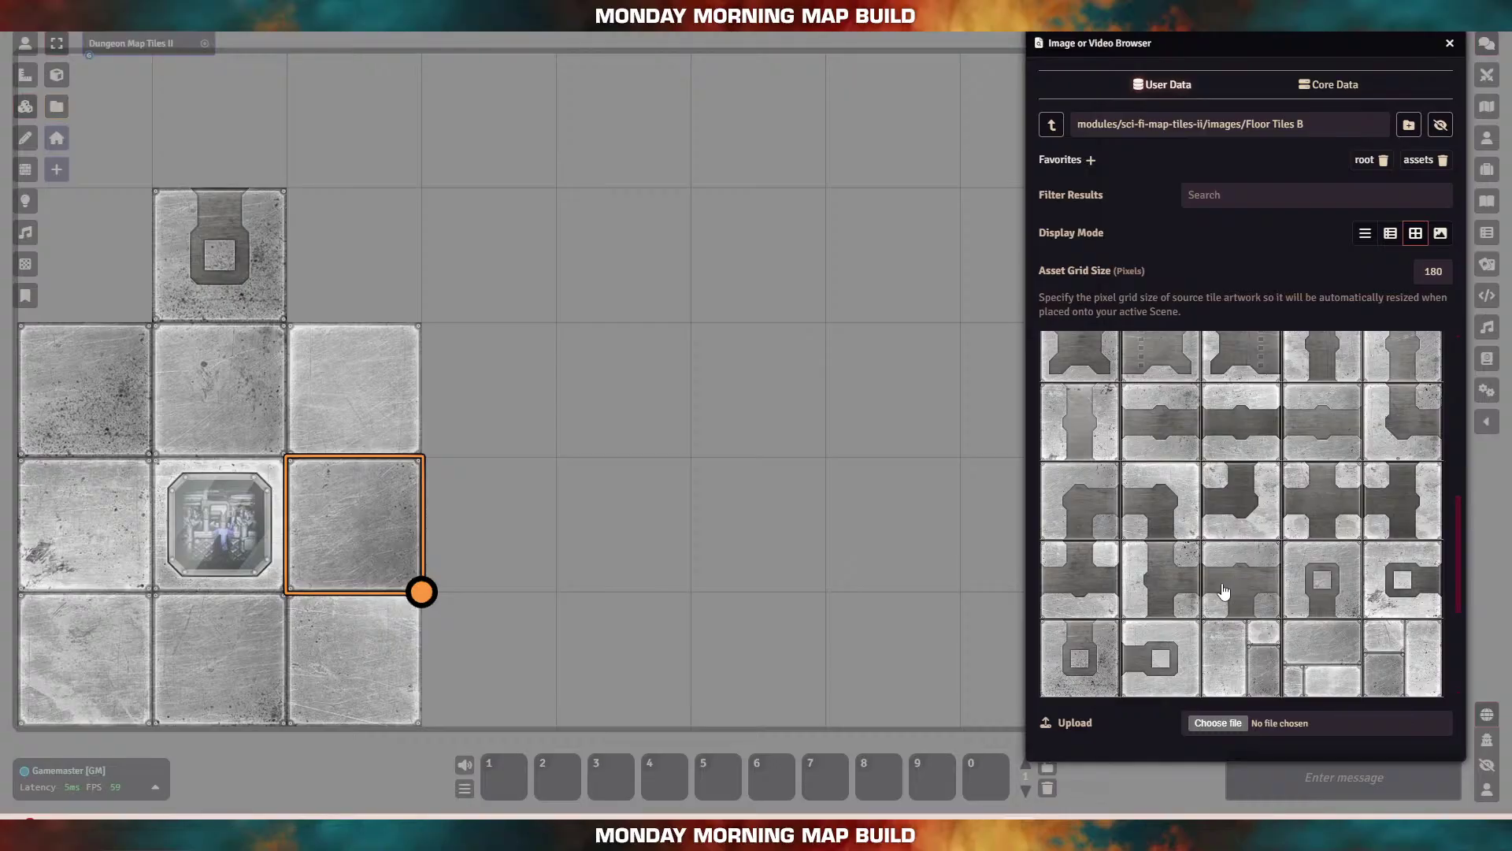
{"action": "scroll", "coordinate": [1164, 616], "scroll_direction": "down", "scroll_amount": 1}
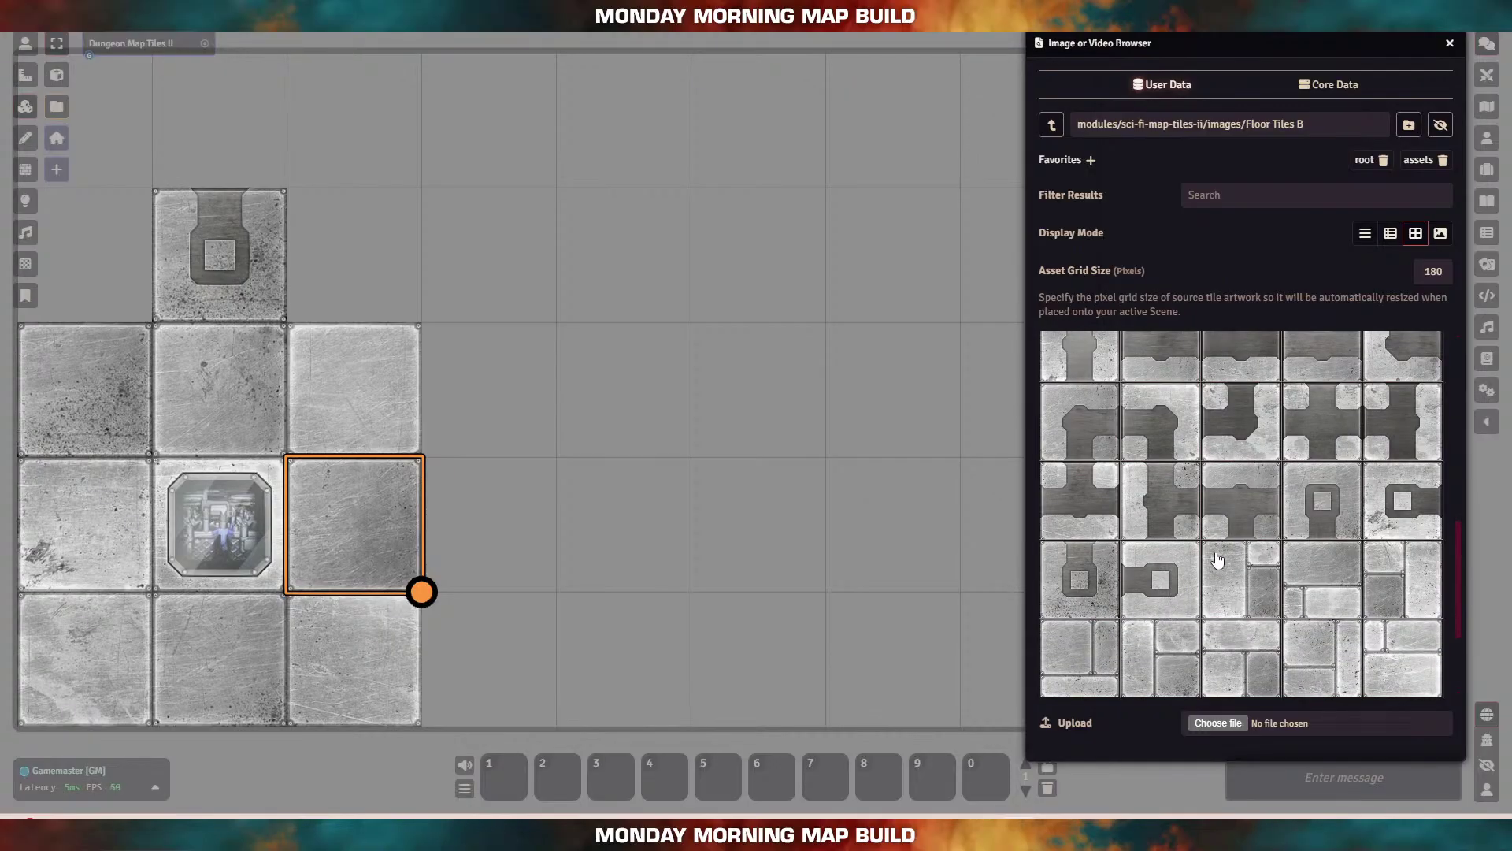
{"action": "scroll", "coordinate": [1217, 559], "scroll_direction": "up", "scroll_amount": 1}
{"action": "left_click_drag", "start_coordinate": [1112, 502], "coordinate": [275, 174]}
{"action": "left_click_drag", "start_coordinate": [1124, 435], "coordinate": [358, 126]}
{"action": "left_click_drag", "start_coordinate": [1241, 426], "coordinate": [489, 134]}
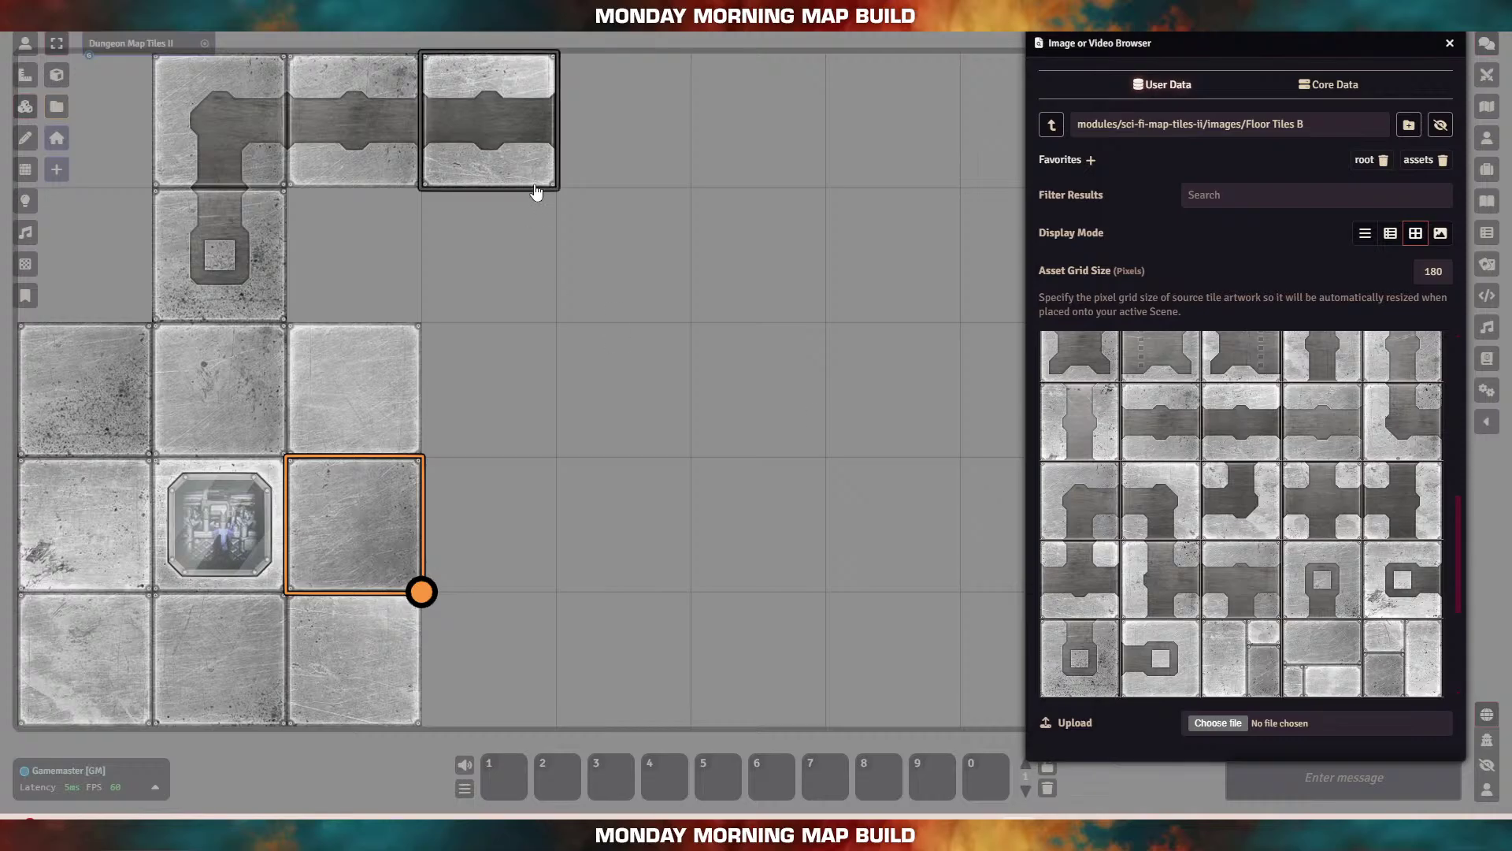
{"action": "left_click", "coordinate": [492, 152]}
{"action": "key", "text": "Delete"}
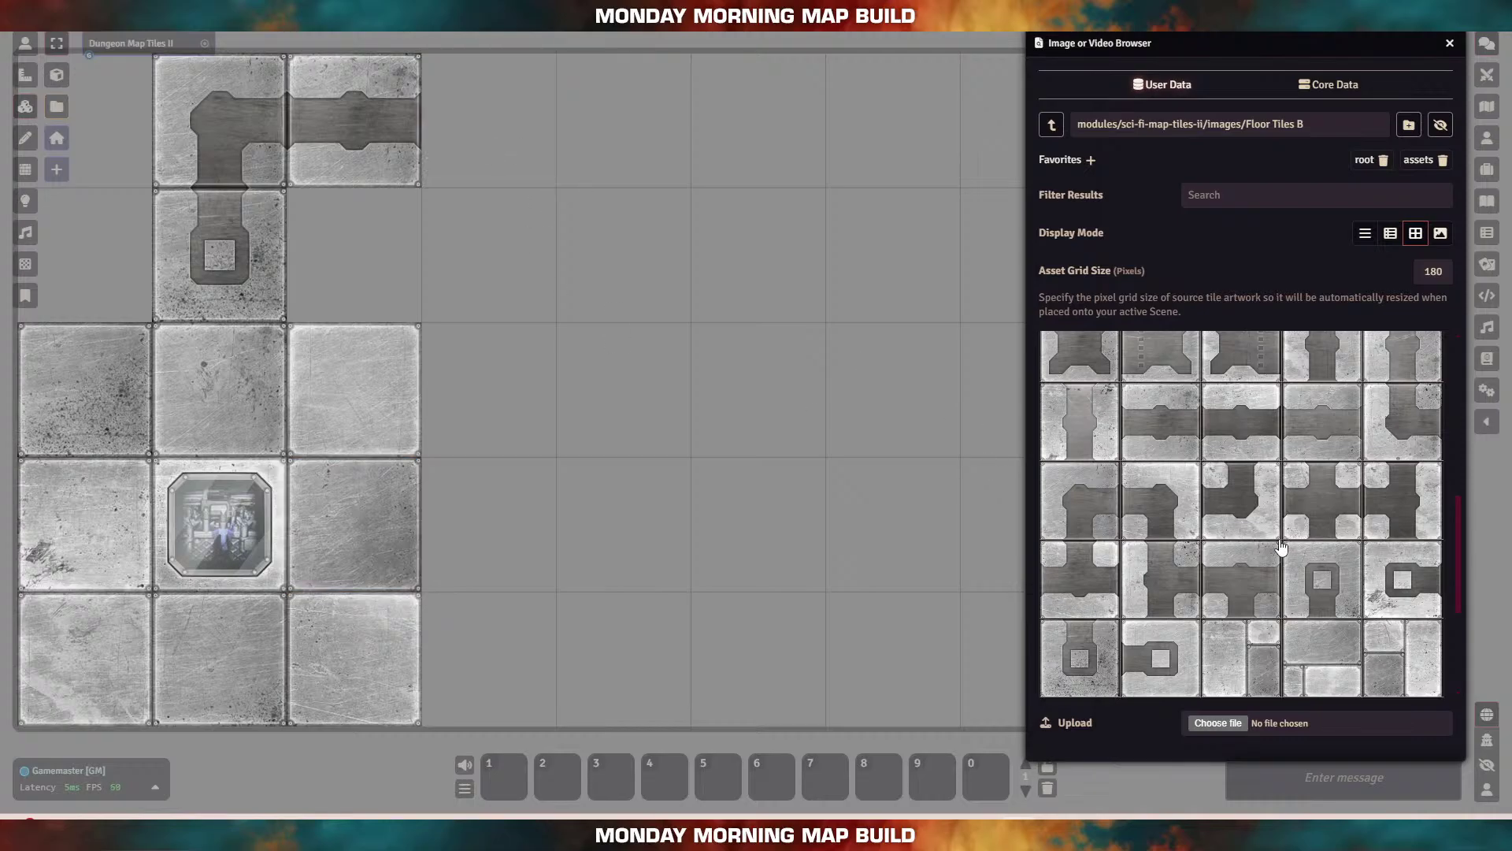
Step: Extend the top-row channel with a T-junction tile branching downward, followed by two straight horizontal tiles
{"action": "left_click_drag", "start_coordinate": [1224, 581], "coordinate": [479, 123]}
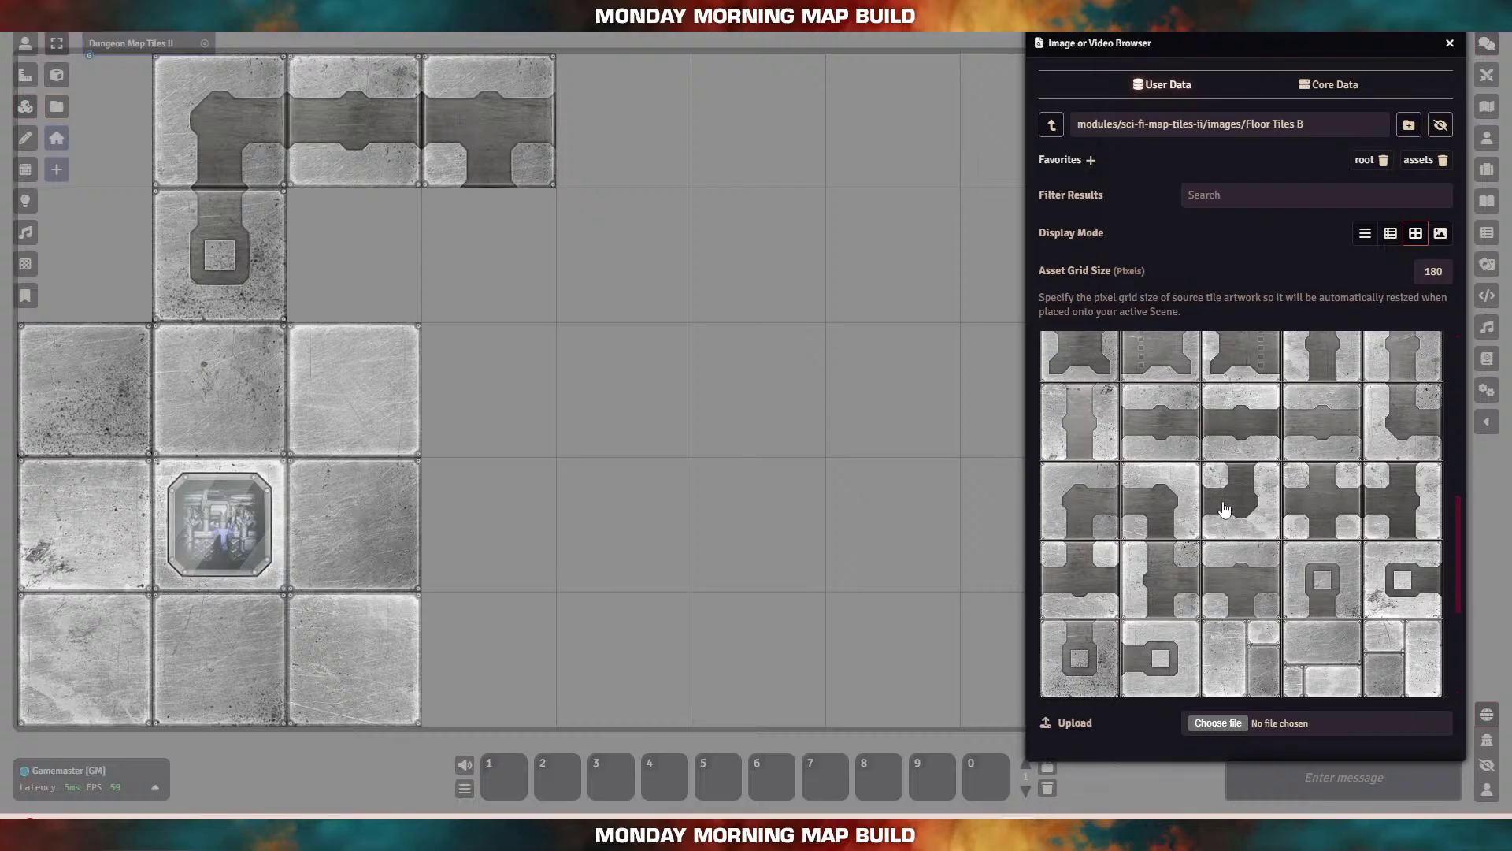
{"action": "left_click_drag", "start_coordinate": [1252, 427], "coordinate": [631, 131]}
{"action": "left_click_drag", "start_coordinate": [1289, 430], "coordinate": [764, 130]}
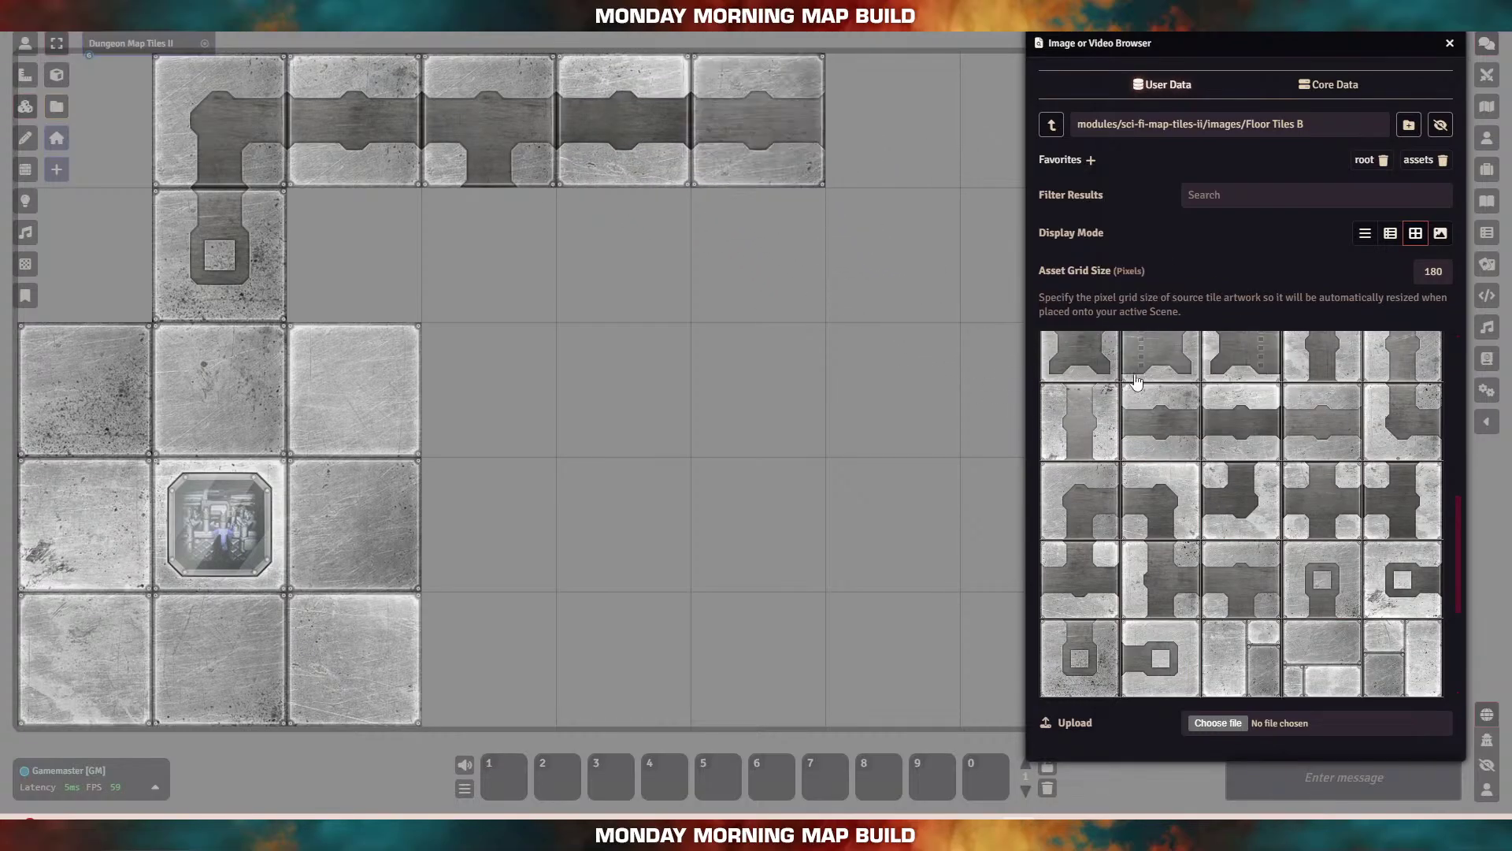
{"action": "left_click_drag", "start_coordinate": [1166, 423], "coordinate": [880, 134]}
{"action": "left_click_drag", "start_coordinate": [836, 448], "coordinate": [611, 434]}
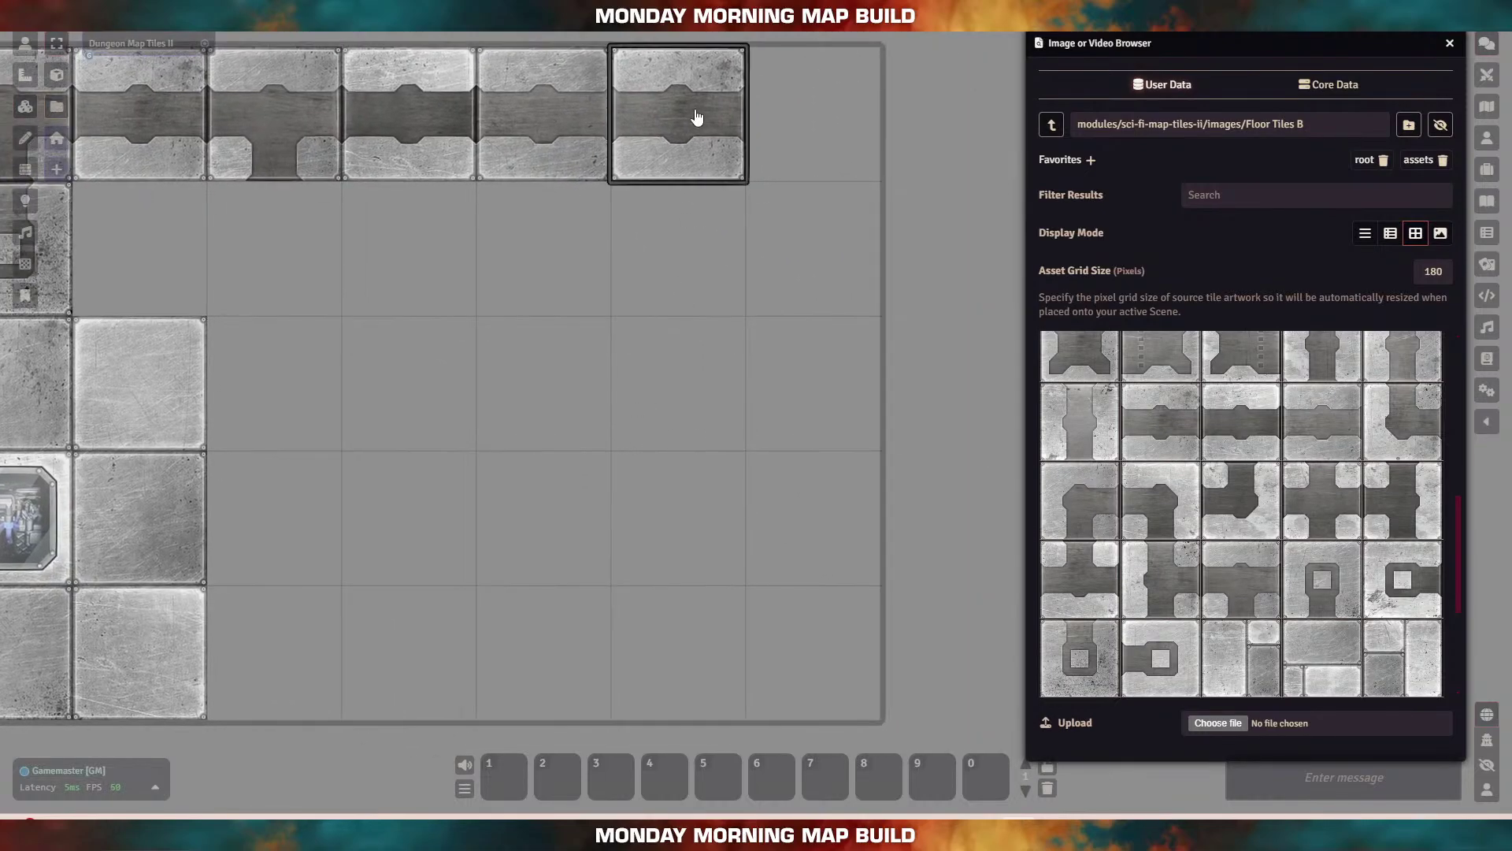
{"action": "left_click", "coordinate": [693, 118]}
{"action": "key", "text": "Delete"}
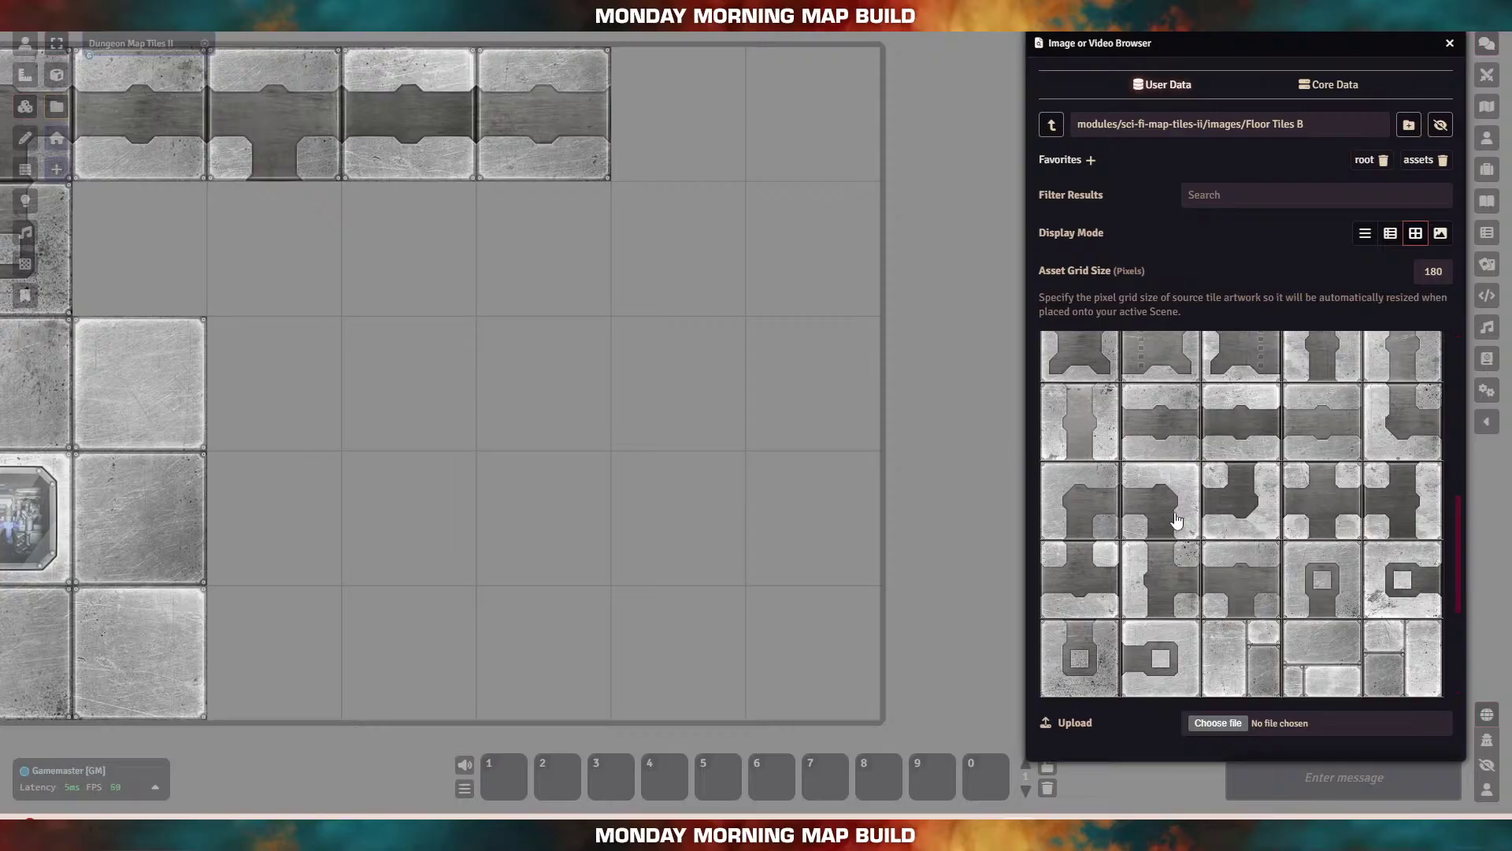
Step: Finish the top-row channel with a downward corner tile, and place a vertical straight tile and an end tile beneath the T-junction
{"action": "left_click_drag", "start_coordinate": [1176, 520], "coordinate": [664, 125]}
{"action": "left_click_drag", "start_coordinate": [324, 541], "coordinate": [570, 546]}
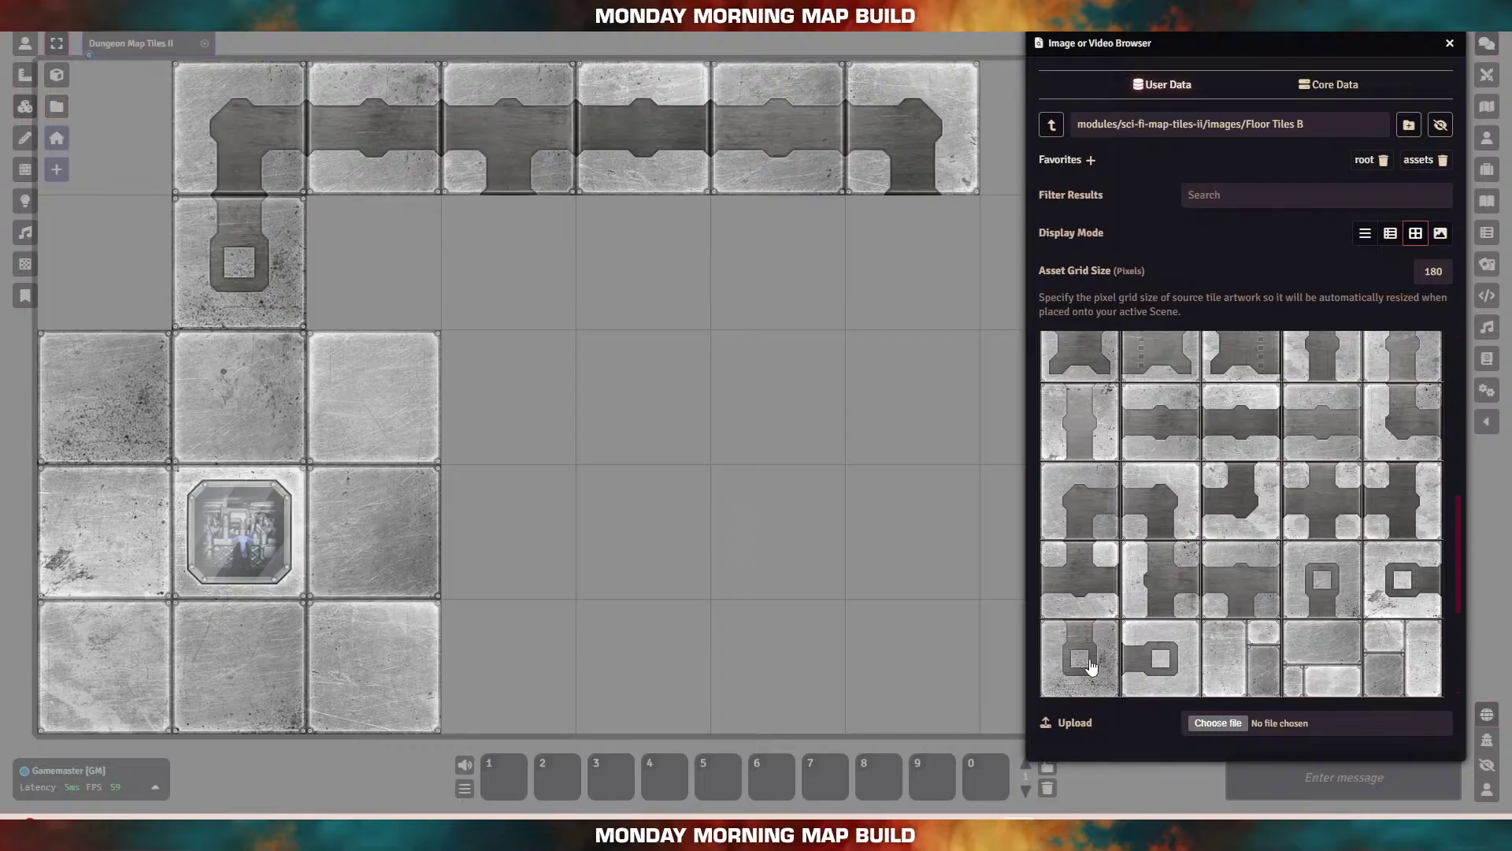
{"action": "mouse_move", "coordinate": [1091, 667]}
{"action": "left_mouse_down"}
{"action": "mouse_move", "coordinate": [532, 243]}
{"action": "mouse_move", "coordinate": [1027, 580]}
{"action": "mouse_move", "coordinate": [1079, 656]}
{"action": "left_mouse_up"}
{"action": "scroll", "coordinate": [1216, 466], "scroll_direction": "up", "scroll_amount": 2}
{"action": "left_click_drag", "start_coordinate": [1331, 449], "coordinate": [513, 282]}
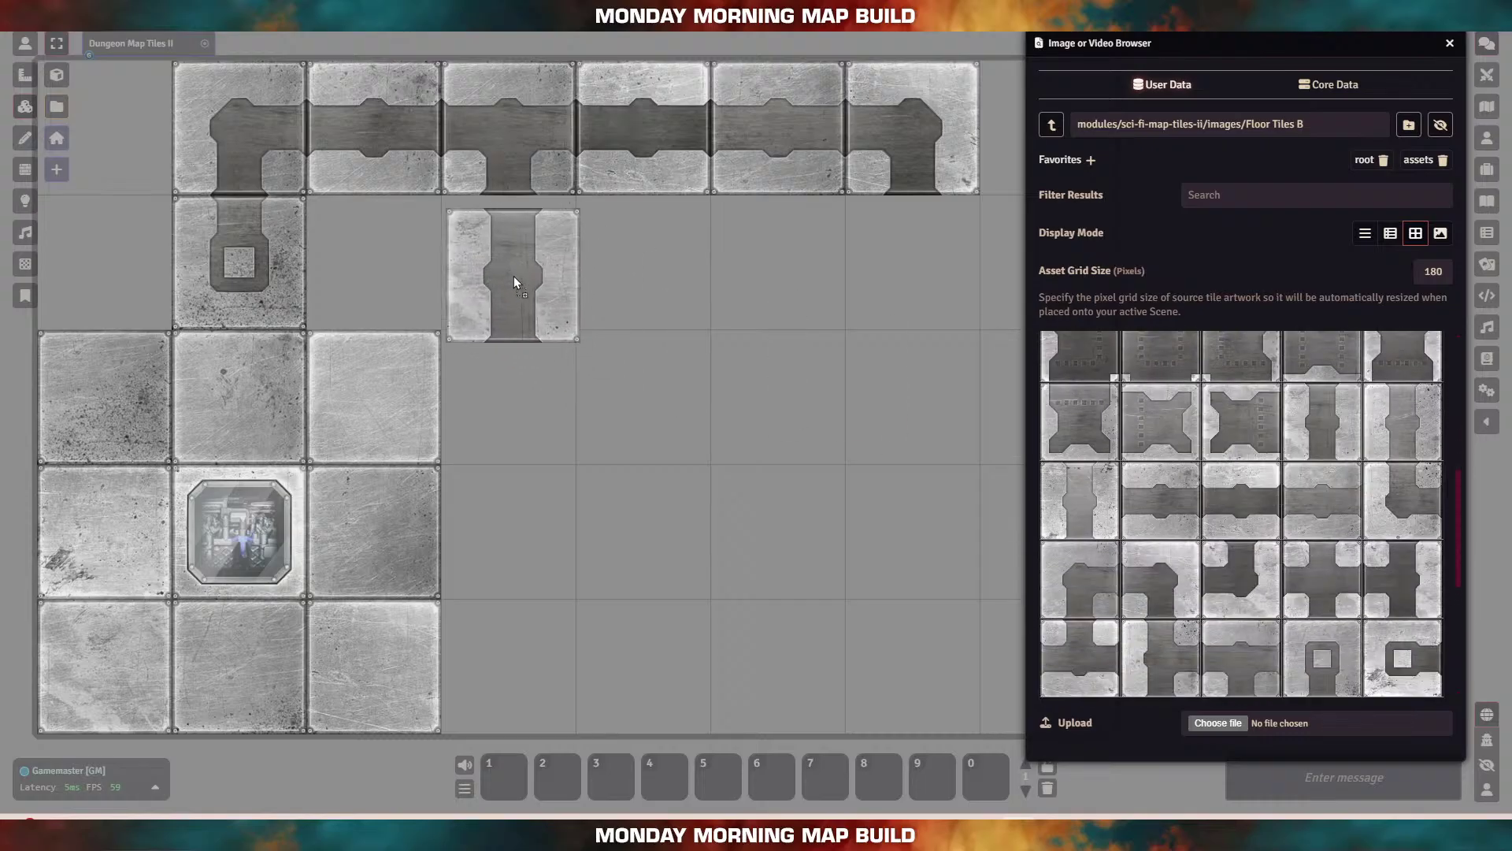
{"action": "scroll", "coordinate": [1230, 523], "scroll_direction": "down", "scroll_amount": 5}
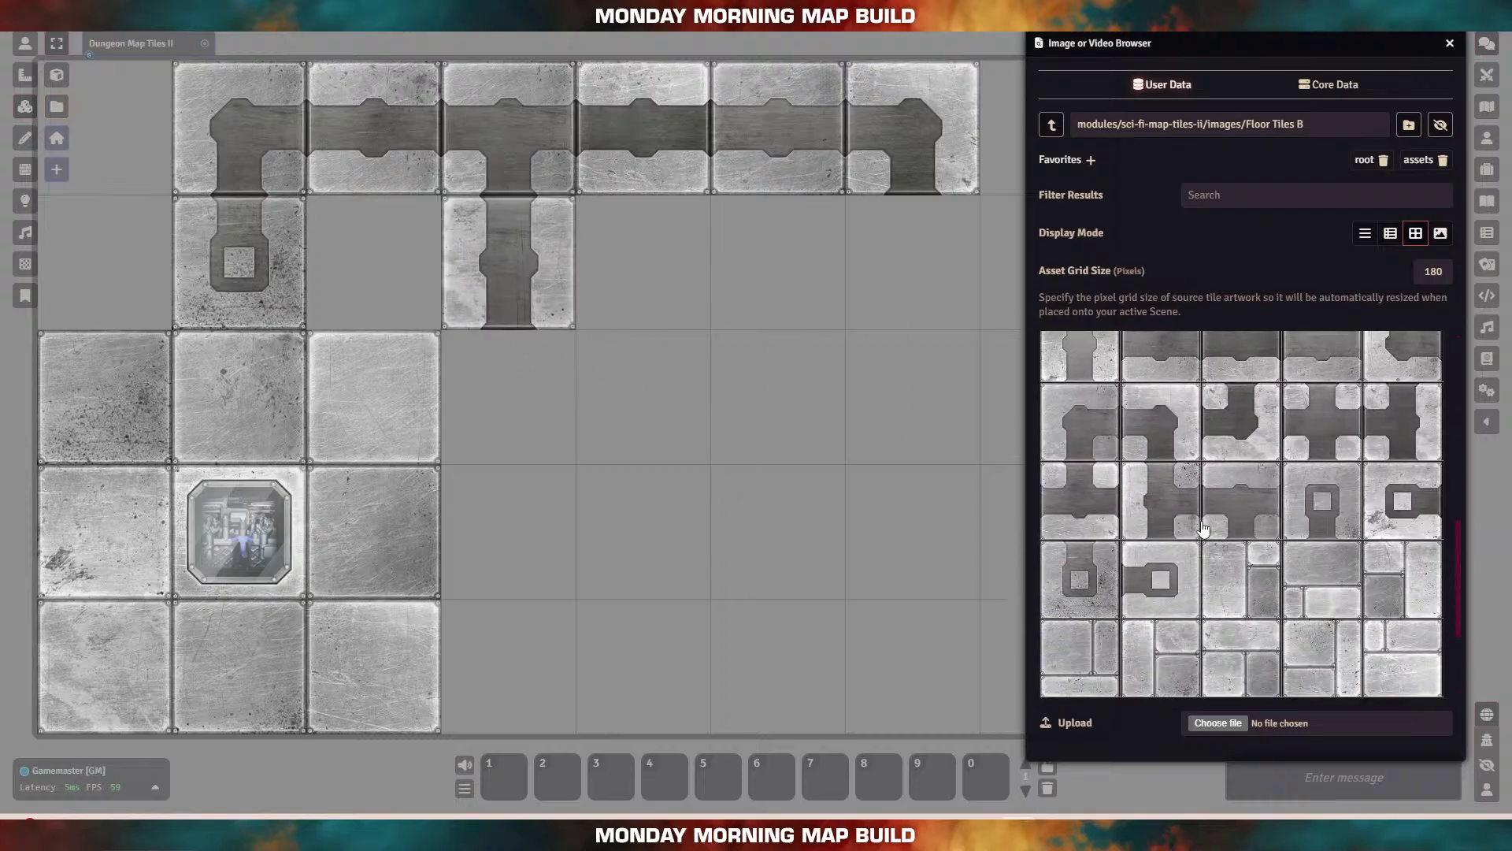
{"action": "left_click_drag", "start_coordinate": [1083, 508], "coordinate": [518, 404]}
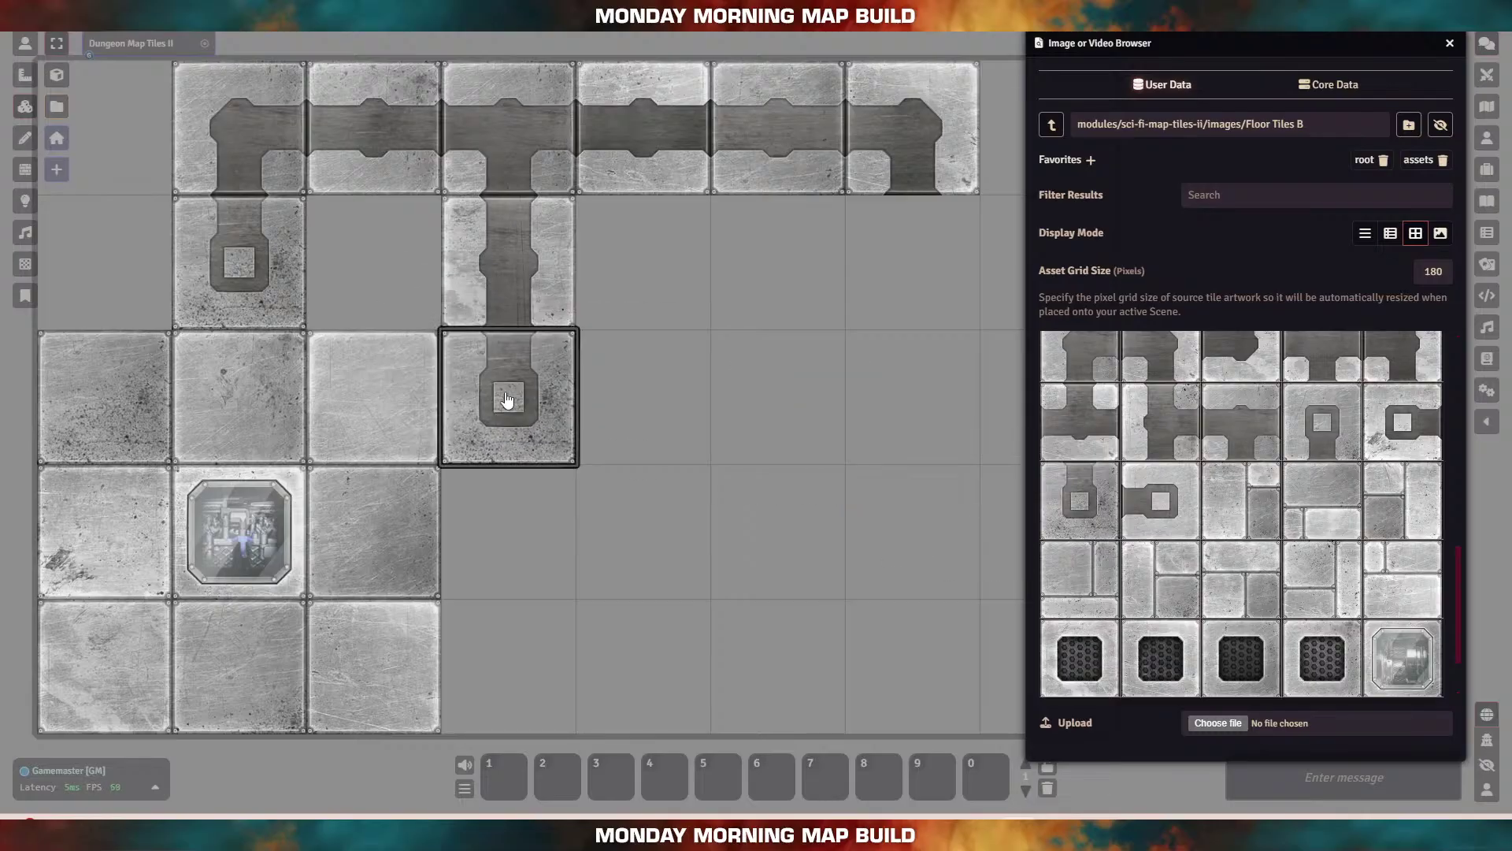
Step: Go back to the images folder, open Floor Tiles A, and look through its floor and wall tiles
{"action": "scroll", "coordinate": [1228, 544], "scroll_direction": "up", "scroll_amount": 5}
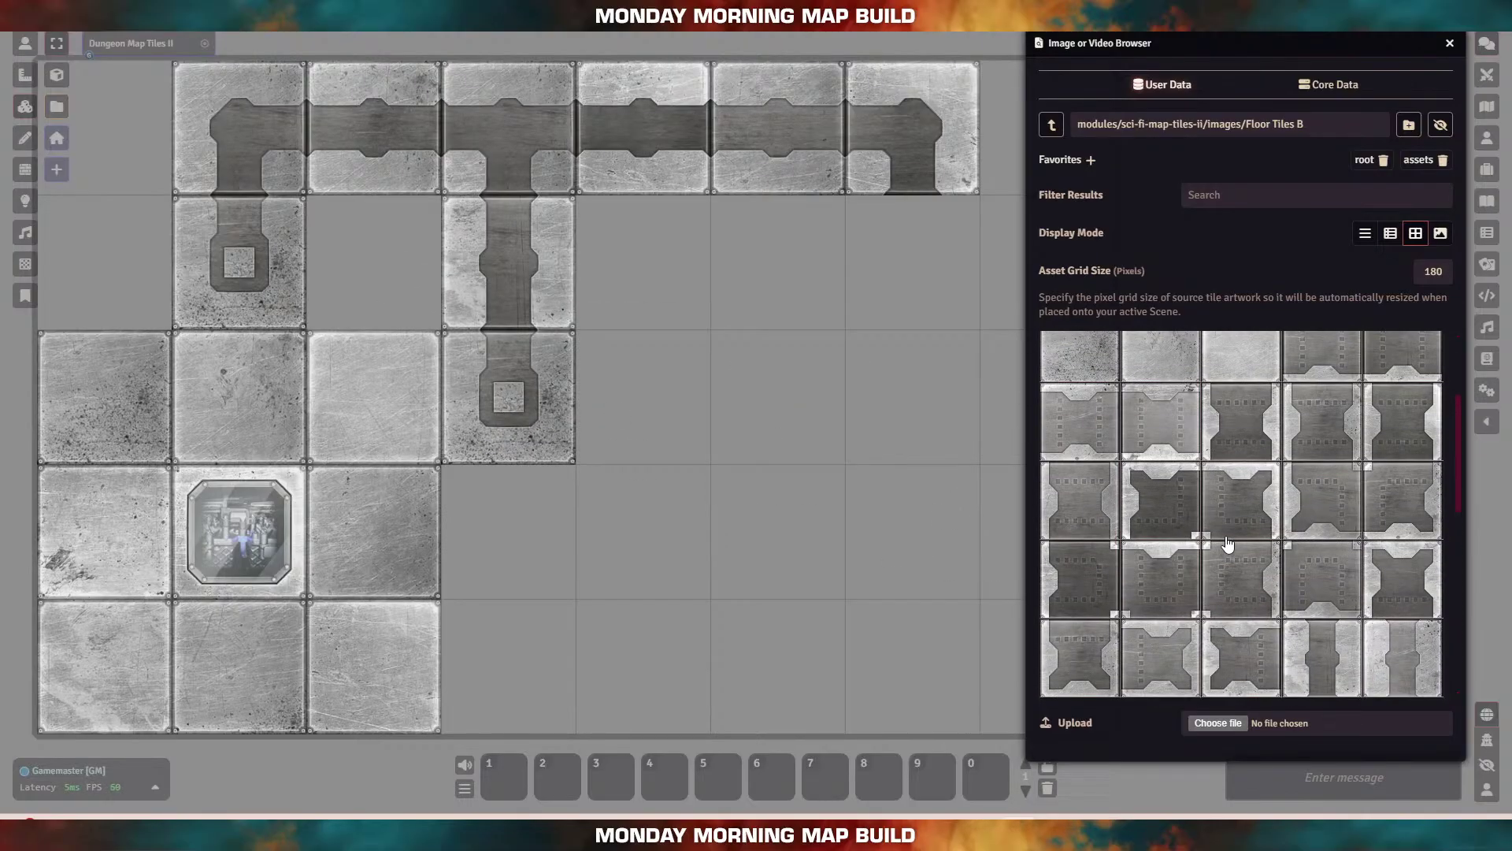
{"action": "scroll", "coordinate": [1227, 544], "scroll_direction": "down", "scroll_amount": 2}
{"action": "scroll", "coordinate": [1252, 524], "scroll_direction": "up", "scroll_amount": 2}
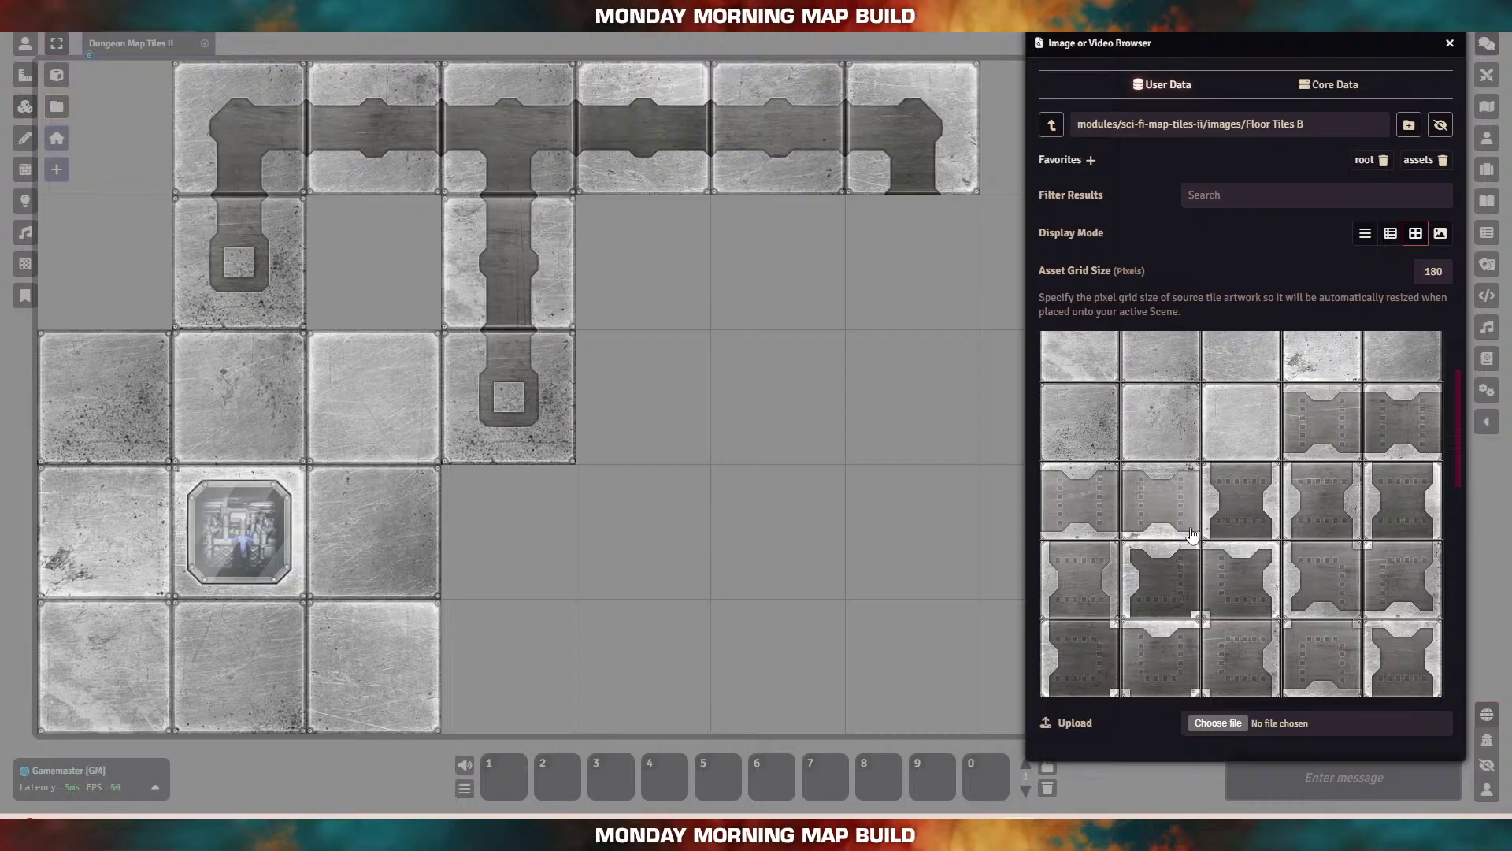
{"action": "scroll", "coordinate": [1193, 535], "scroll_direction": "up", "scroll_amount": 2}
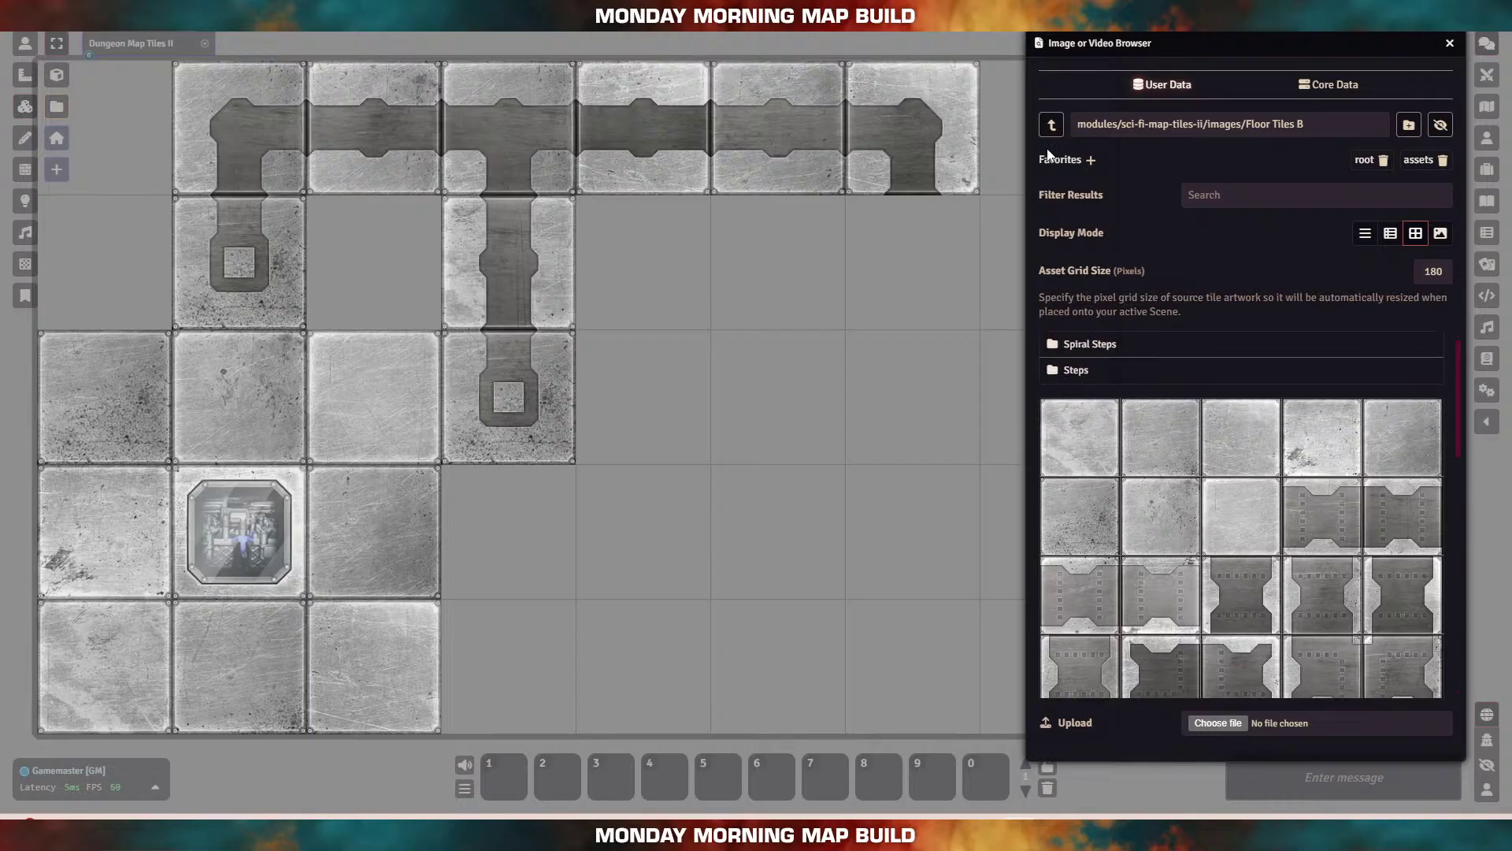
{"action": "left_click", "coordinate": [1051, 125]}
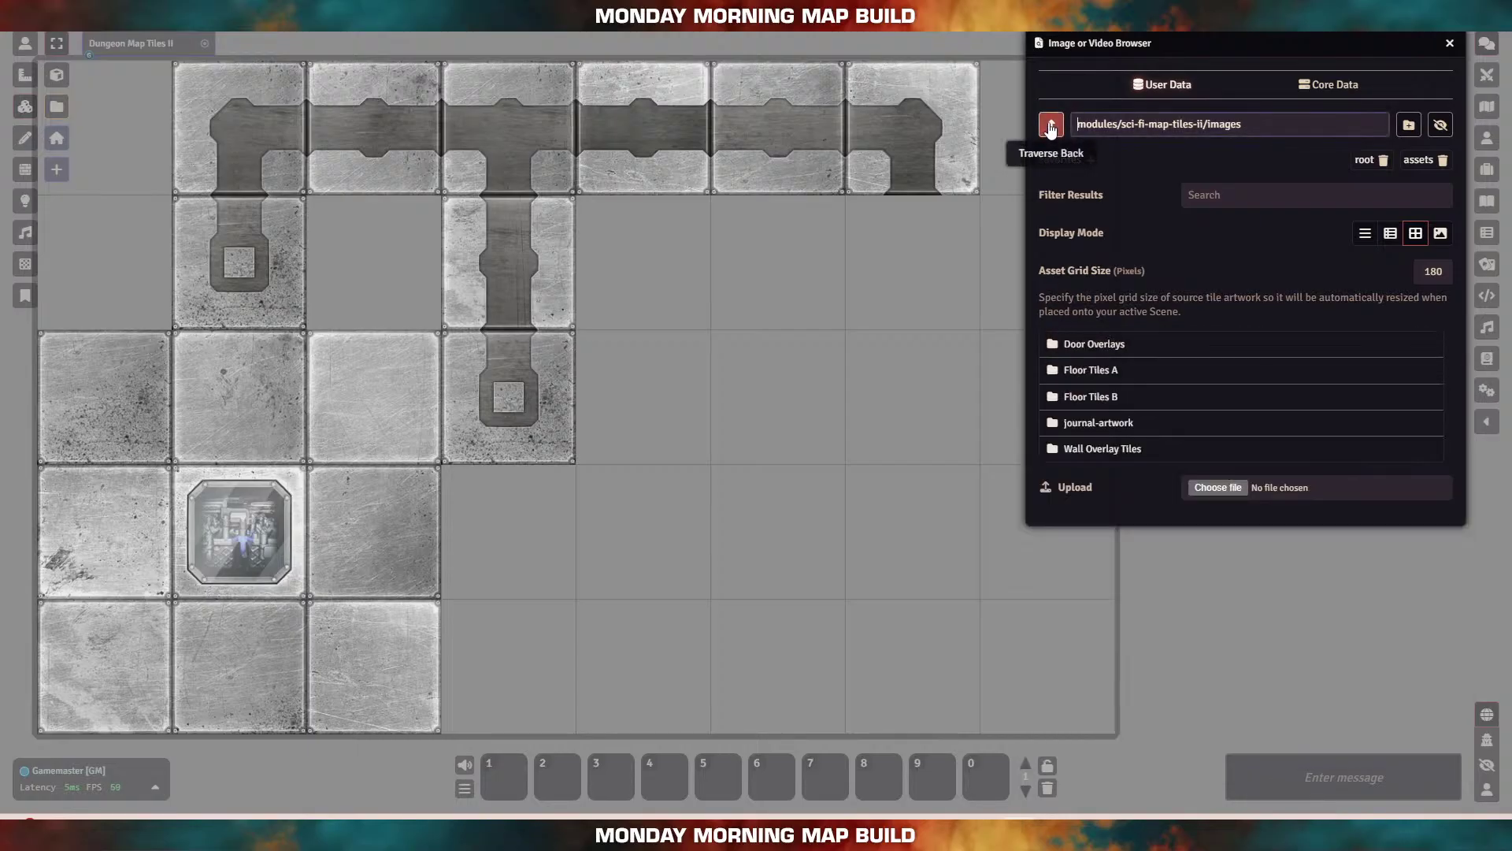
{"action": "left_click", "coordinate": [1102, 370]}
{"action": "scroll", "coordinate": [1195, 555], "scroll_direction": "down", "scroll_amount": 5}
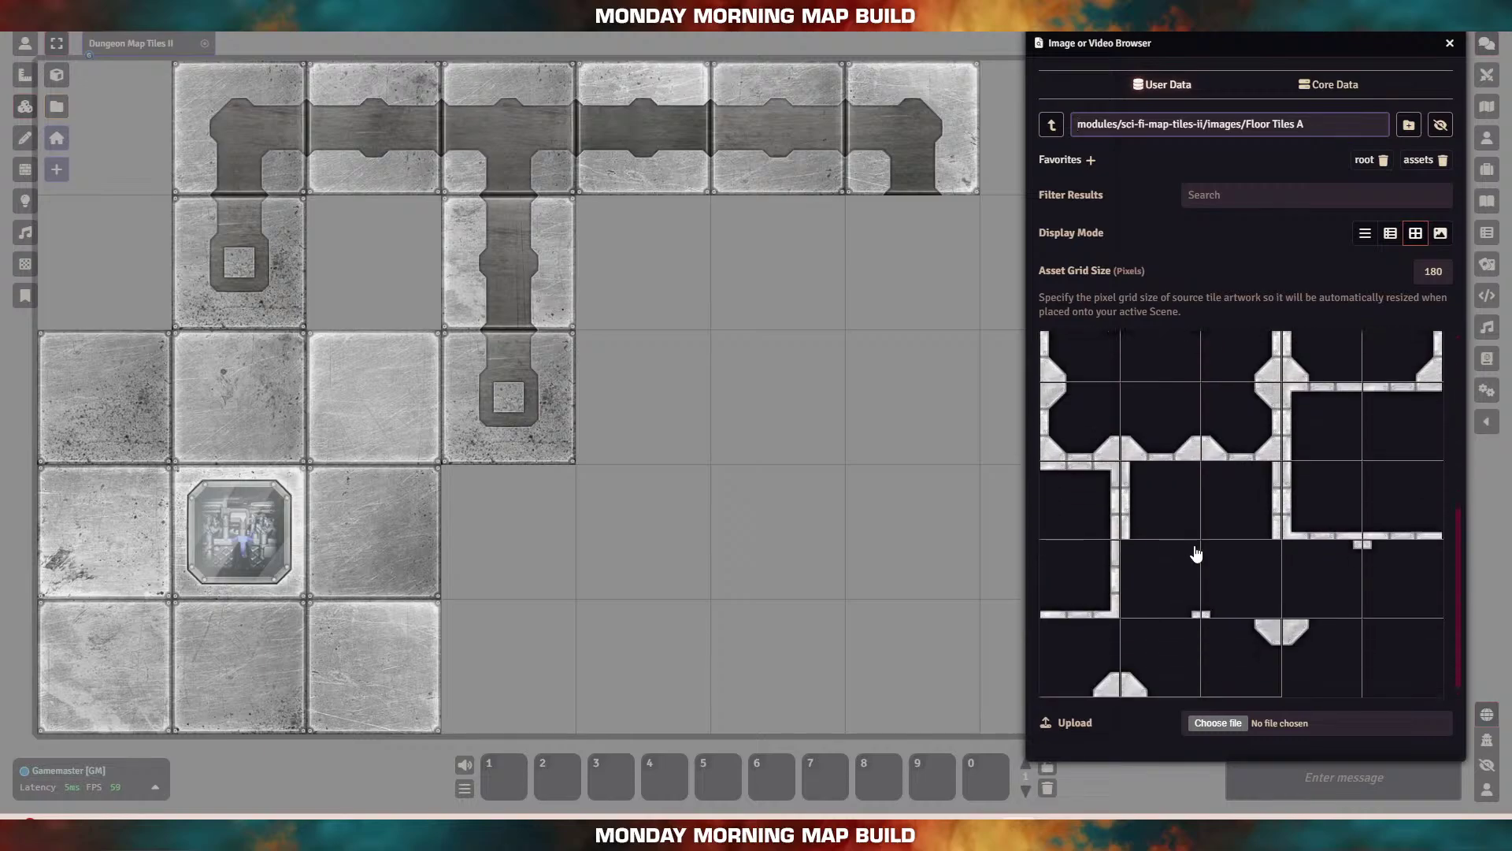
{"action": "scroll", "coordinate": [1196, 555], "scroll_direction": "up", "scroll_amount": 4}
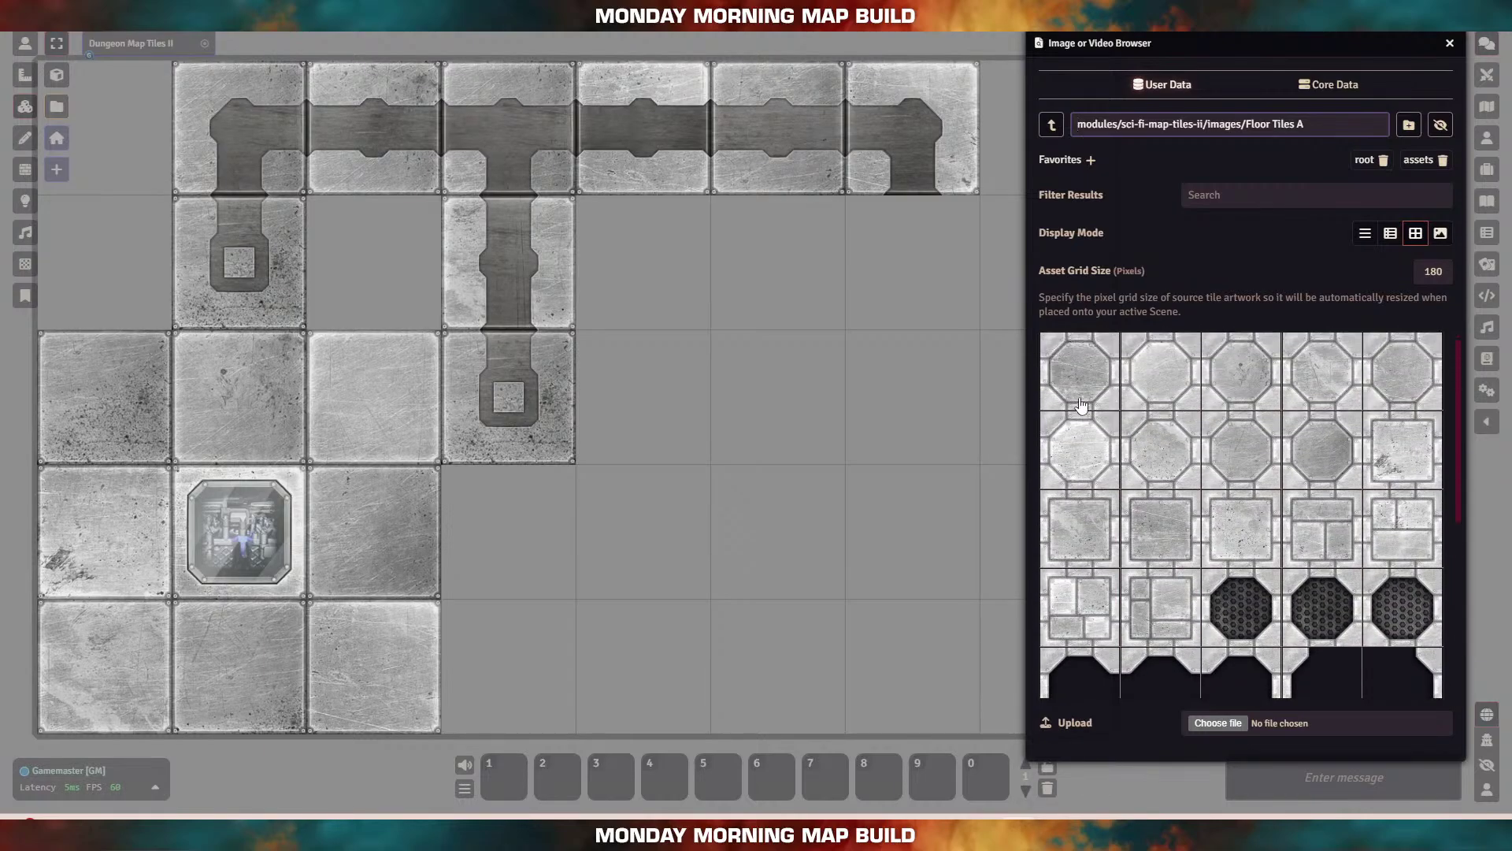
Step: Place a 2×2 block of octagonal floor tiles beside the plain block, and a black octagonal grate tile above its right column
{"action": "left_click_drag", "start_coordinate": [1089, 370], "coordinate": [517, 533]}
{"action": "left_click_drag", "start_coordinate": [1168, 395], "coordinate": [515, 668]}
{"action": "left_click_drag", "start_coordinate": [1337, 384], "coordinate": [646, 668]}
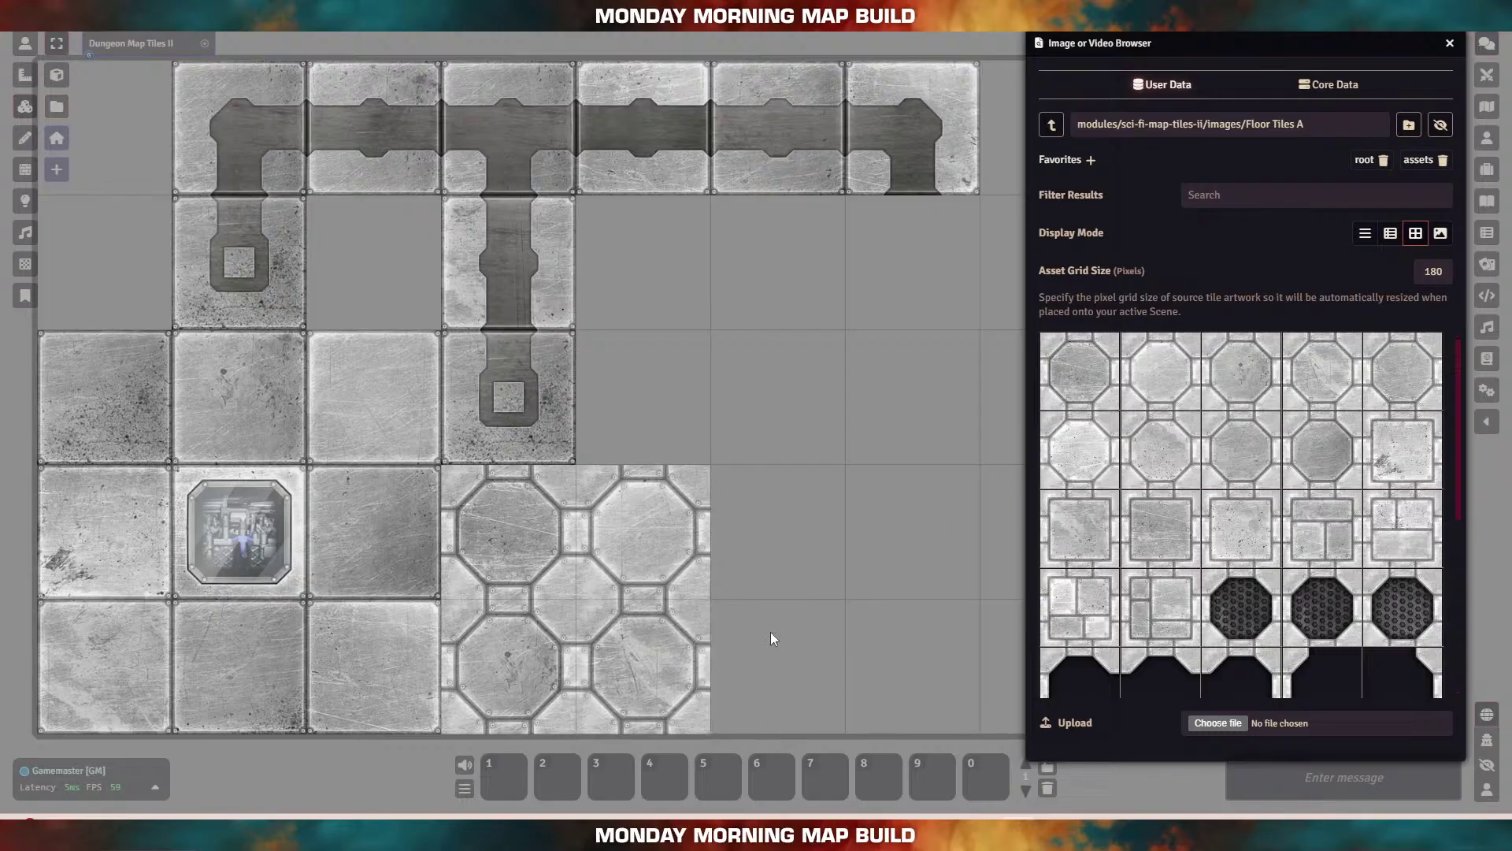
{"action": "left_click_drag", "start_coordinate": [1261, 613], "coordinate": [641, 400]}
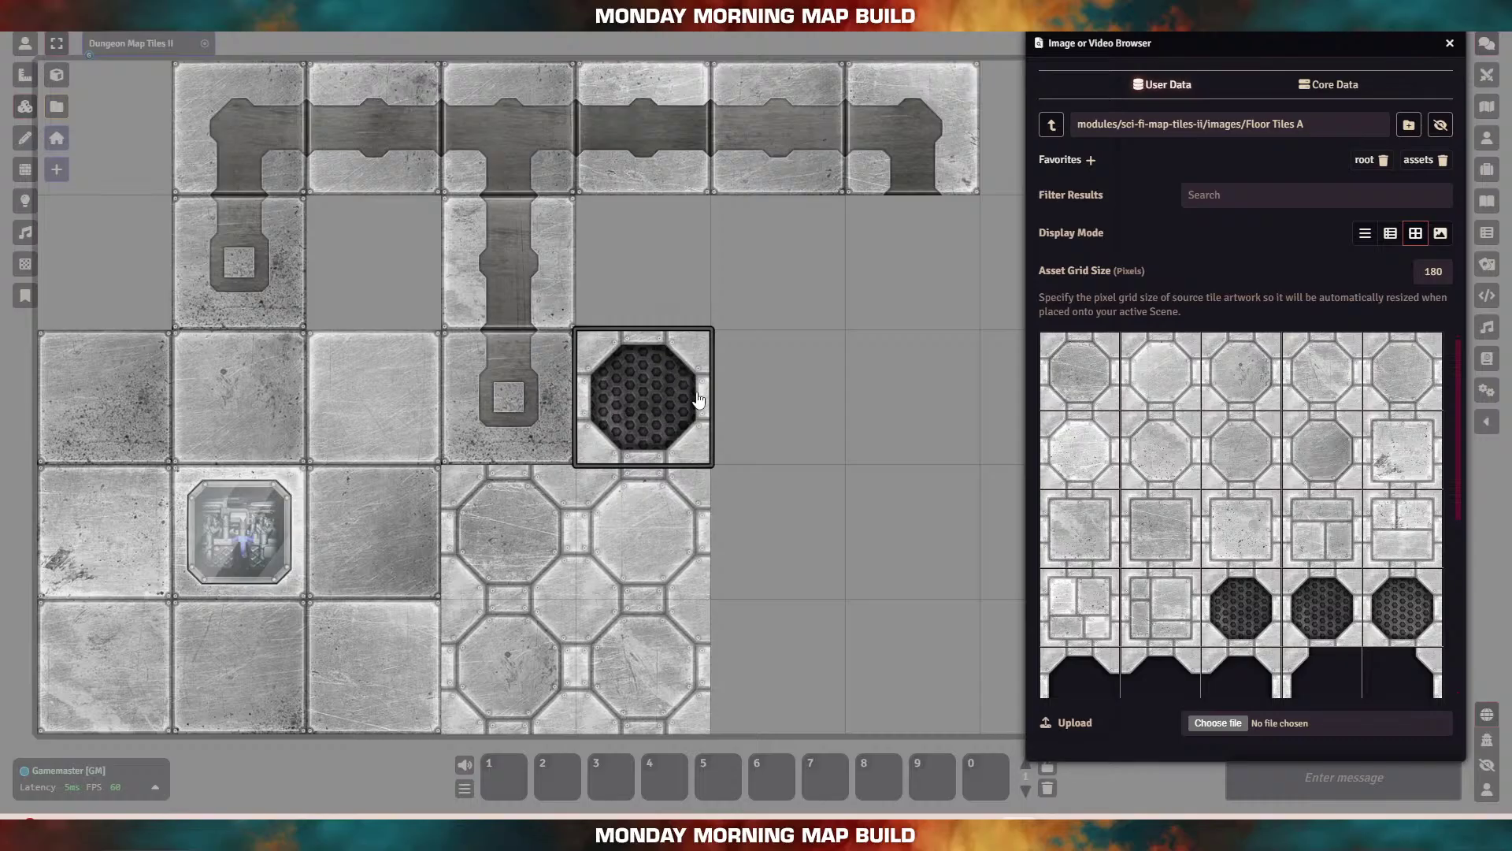
Step: Return to Floor Tiles B and place two dark riveted corner tiles in the second row, either side of the cell beneath the channel's last corner
{"action": "left_click_drag", "start_coordinate": [962, 452], "coordinate": [820, 459]}
{"action": "left_click", "coordinate": [1052, 134]}
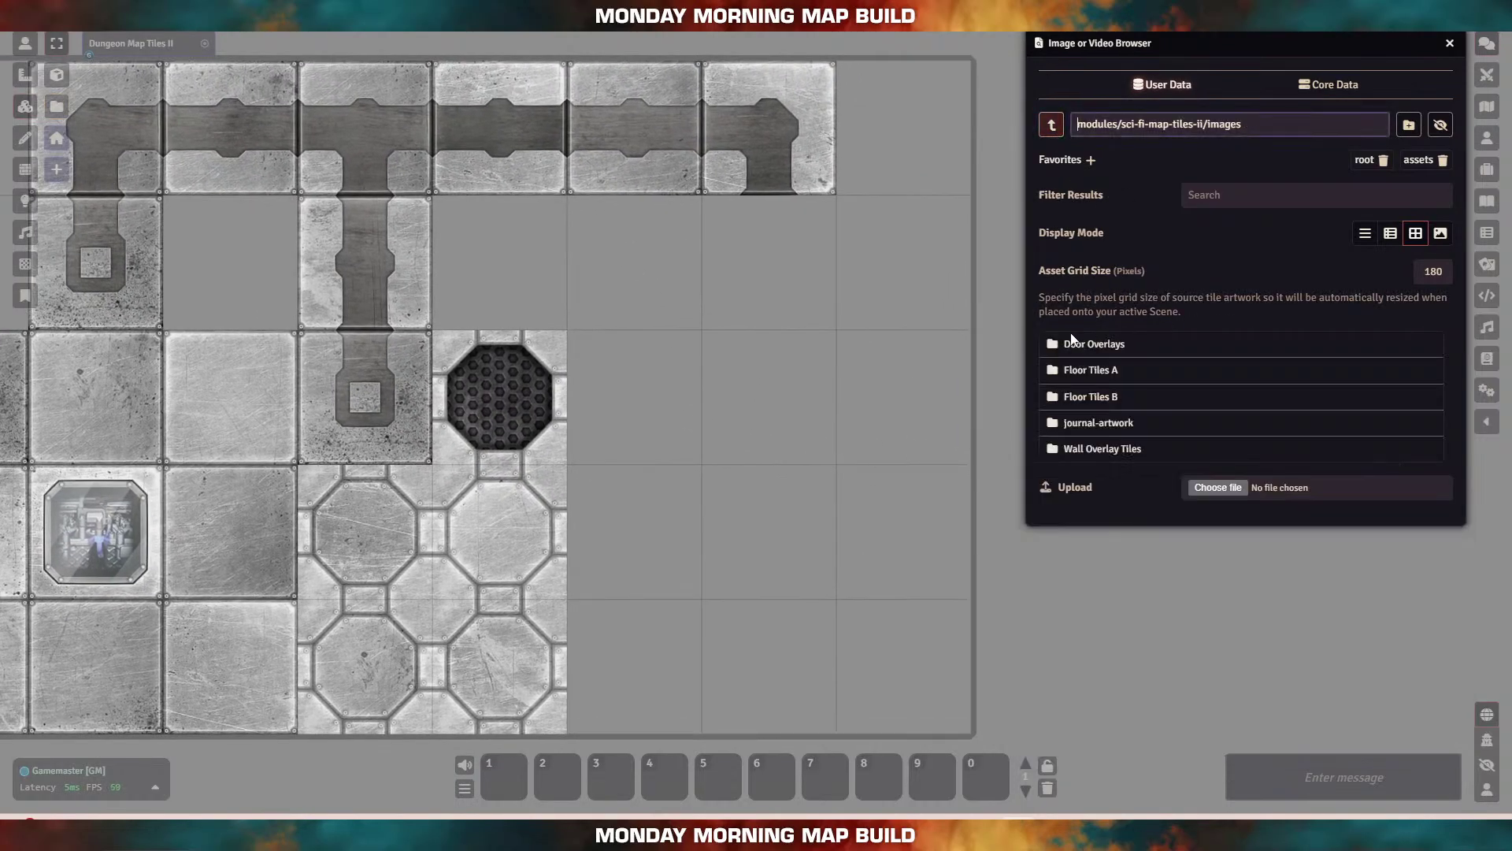
{"action": "left_click", "coordinate": [1111, 399]}
{"action": "scroll", "coordinate": [1165, 583], "scroll_direction": "down", "scroll_amount": 2}
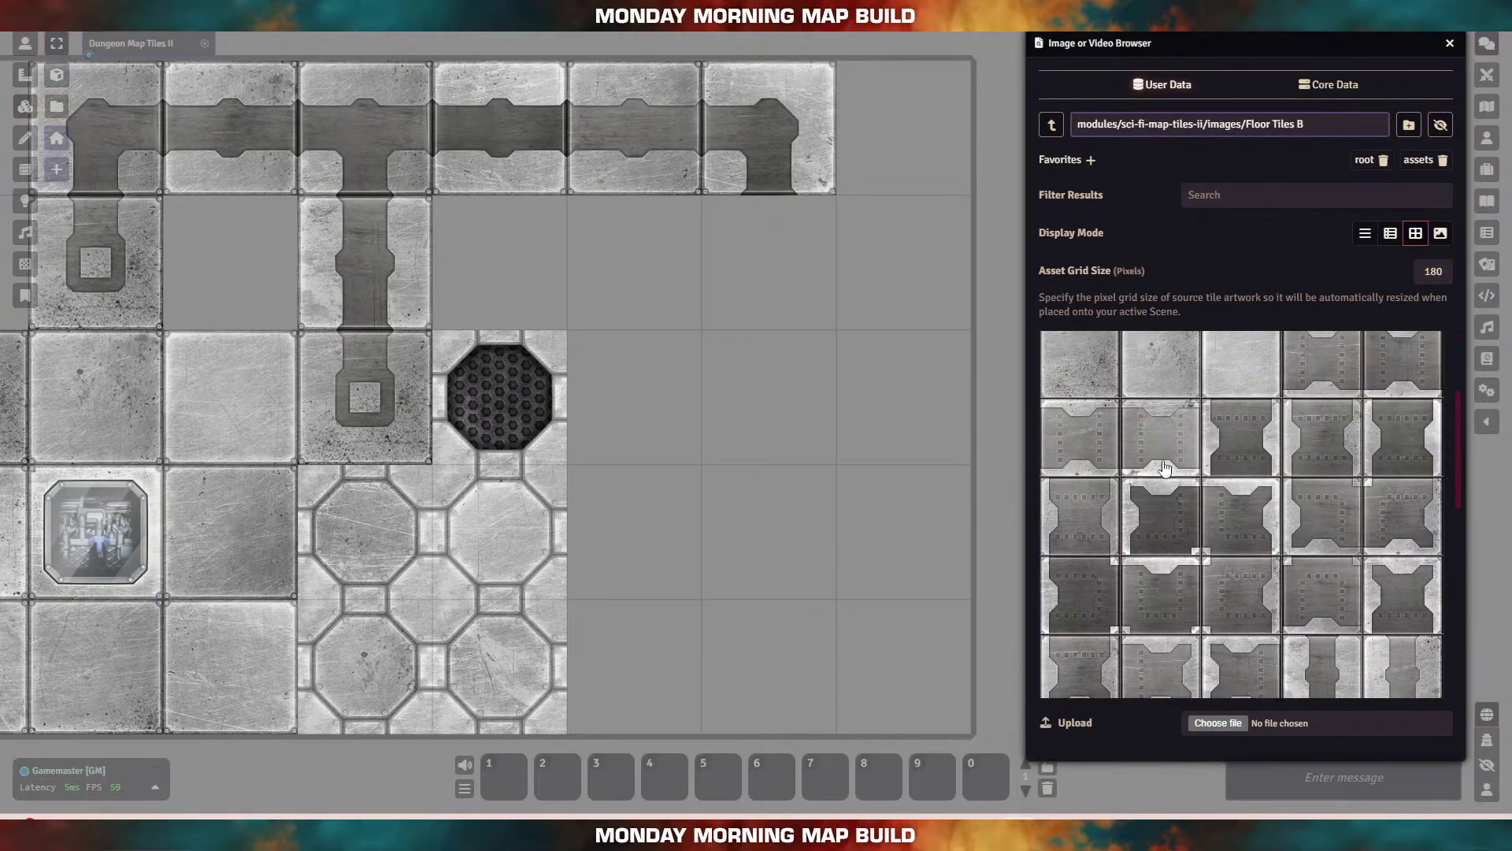
{"action": "left_click_drag", "start_coordinate": [1180, 533], "coordinate": [636, 396]}
{"action": "left_click_drag", "start_coordinate": [1272, 524], "coordinate": [888, 260]}
{"action": "left_click_drag", "start_coordinate": [601, 361], "coordinate": [647, 276]}
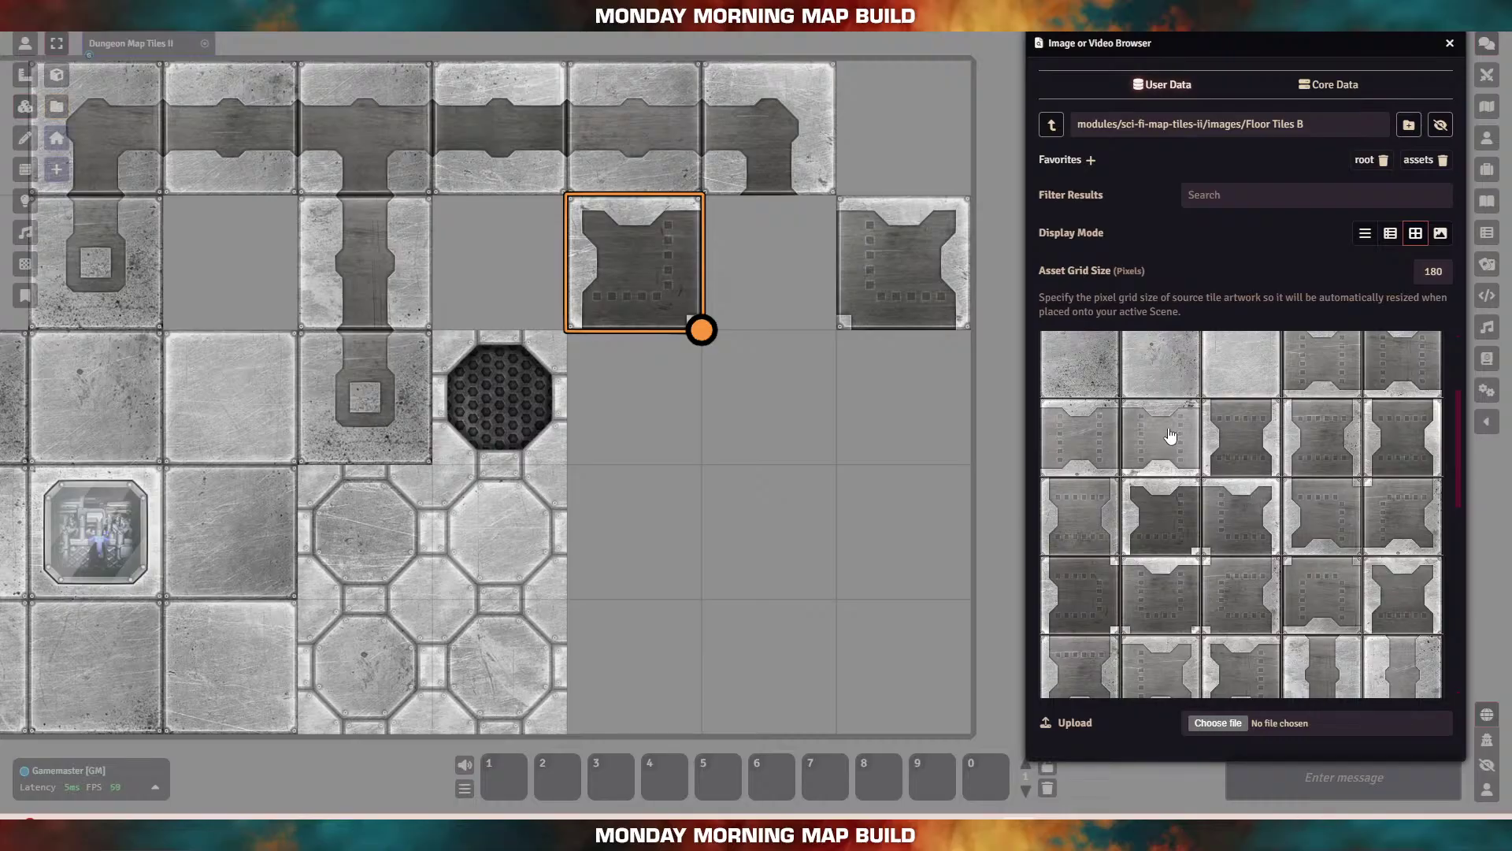
Step: Place a light riveted edge tile between the two dark corners, and a row of three riveted tiles along the bottom of those columns
{"action": "left_click_drag", "start_coordinate": [1171, 436], "coordinate": [768, 266]}
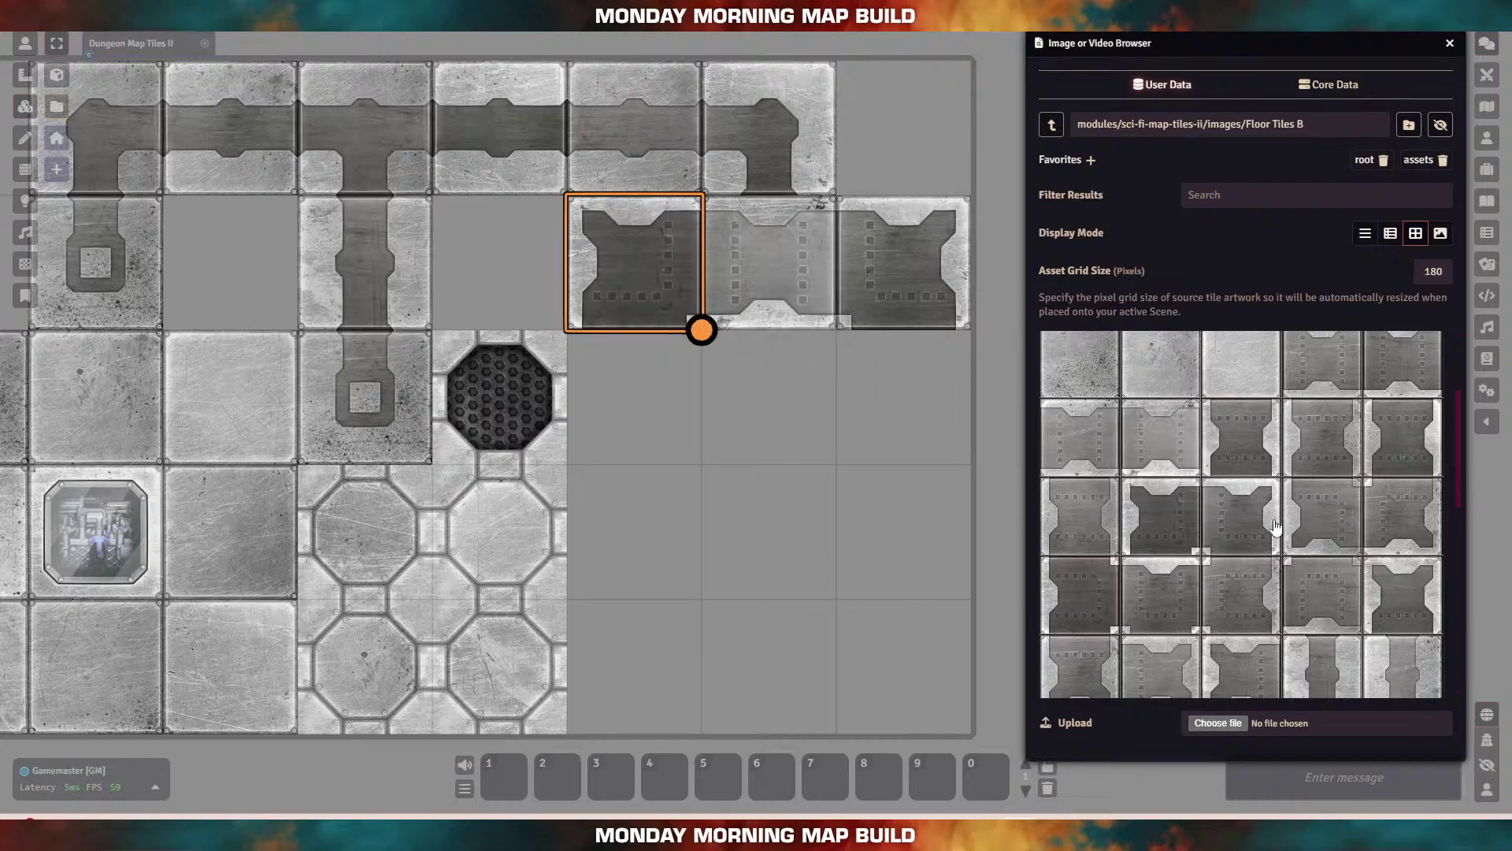
{"action": "left_click_drag", "start_coordinate": [1095, 439], "coordinate": [768, 666]}
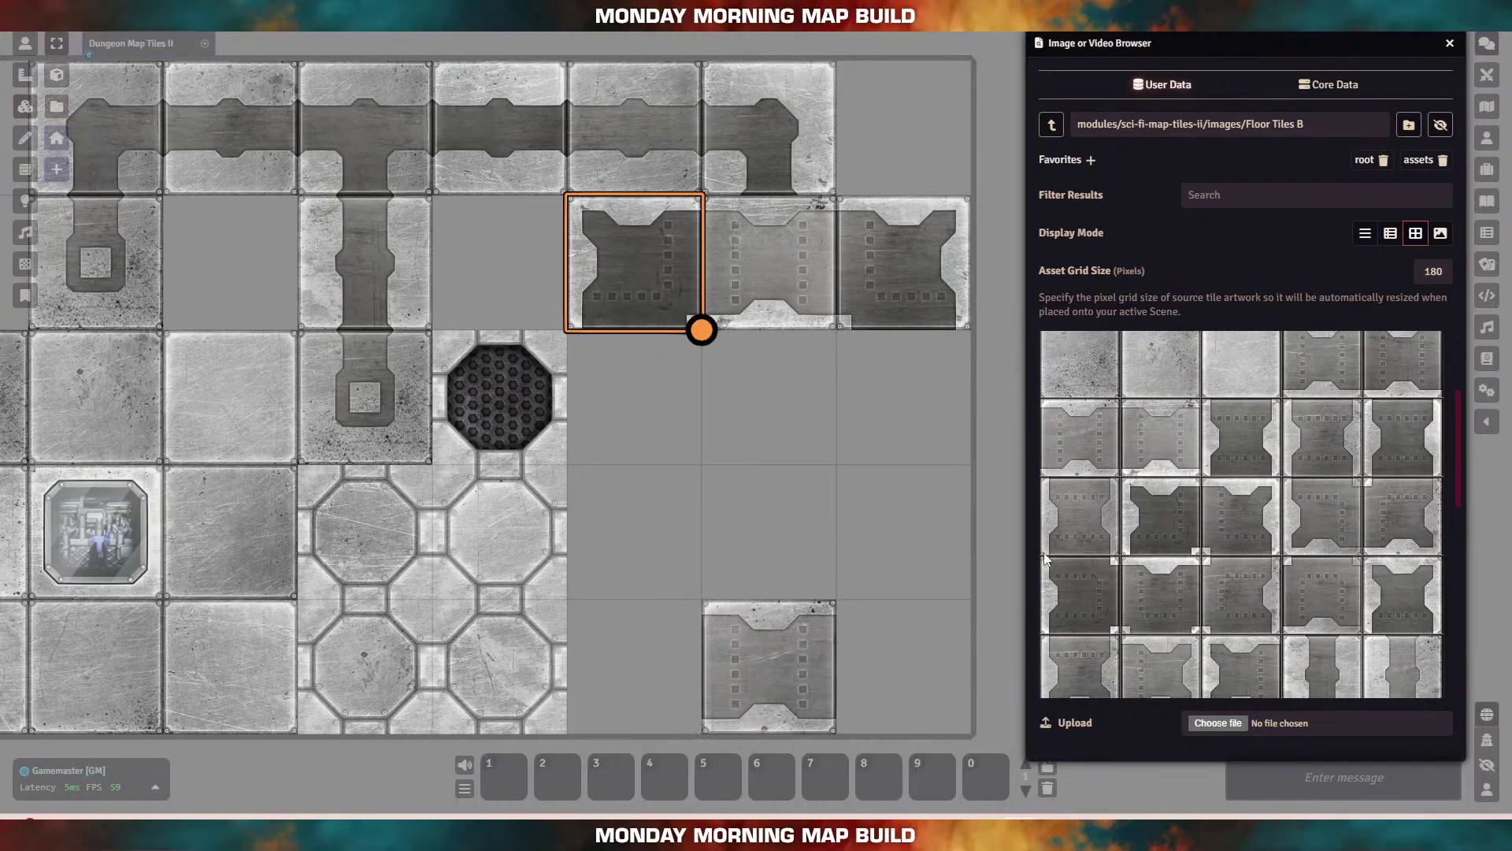
{"action": "scroll", "coordinate": [1319, 595], "scroll_direction": "down", "scroll_amount": 3}
{"action": "scroll", "coordinate": [1342, 507], "scroll_direction": "up", "scroll_amount": 2}
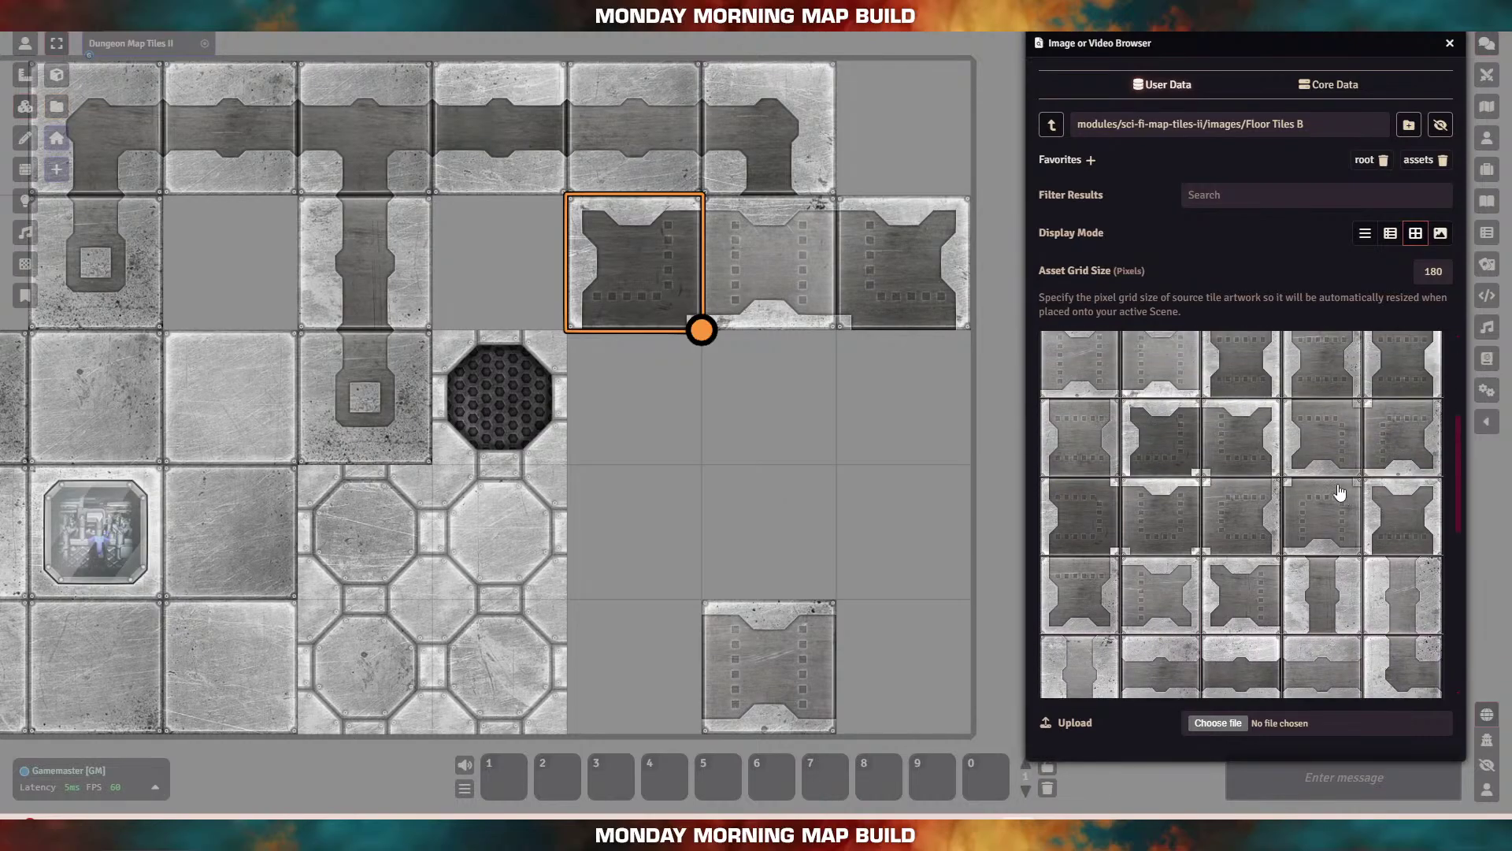
{"action": "left_click_drag", "start_coordinate": [1329, 432], "coordinate": [646, 662]}
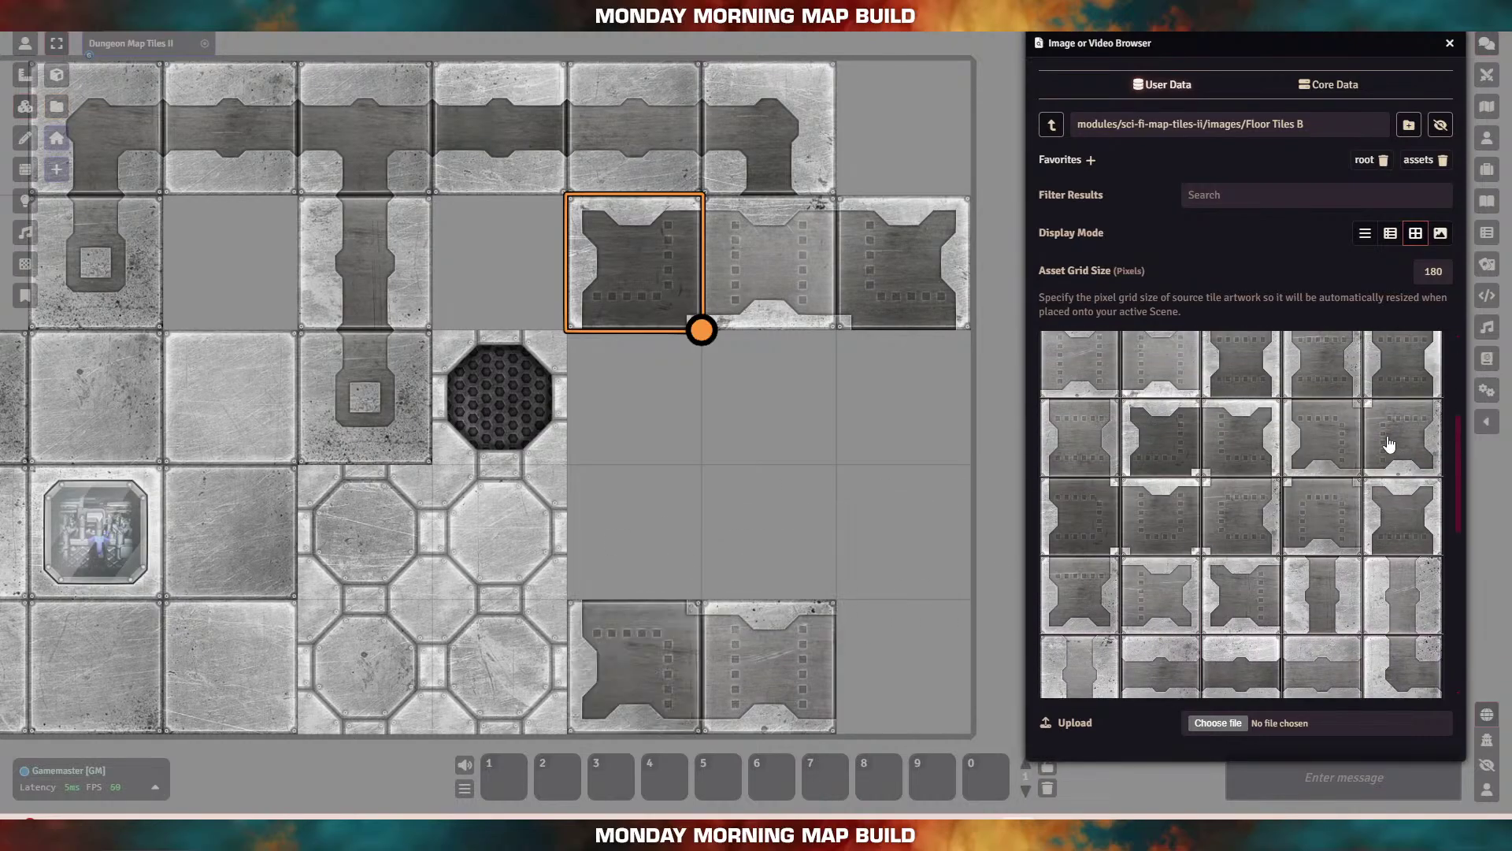
{"action": "left_click_drag", "start_coordinate": [1389, 445], "coordinate": [895, 677]}
Step: Fill the two empty rows between them with riveted tiles, completing the three-column riveted floor block
{"action": "left_click_drag", "start_coordinate": [1403, 520], "coordinate": [791, 405]}
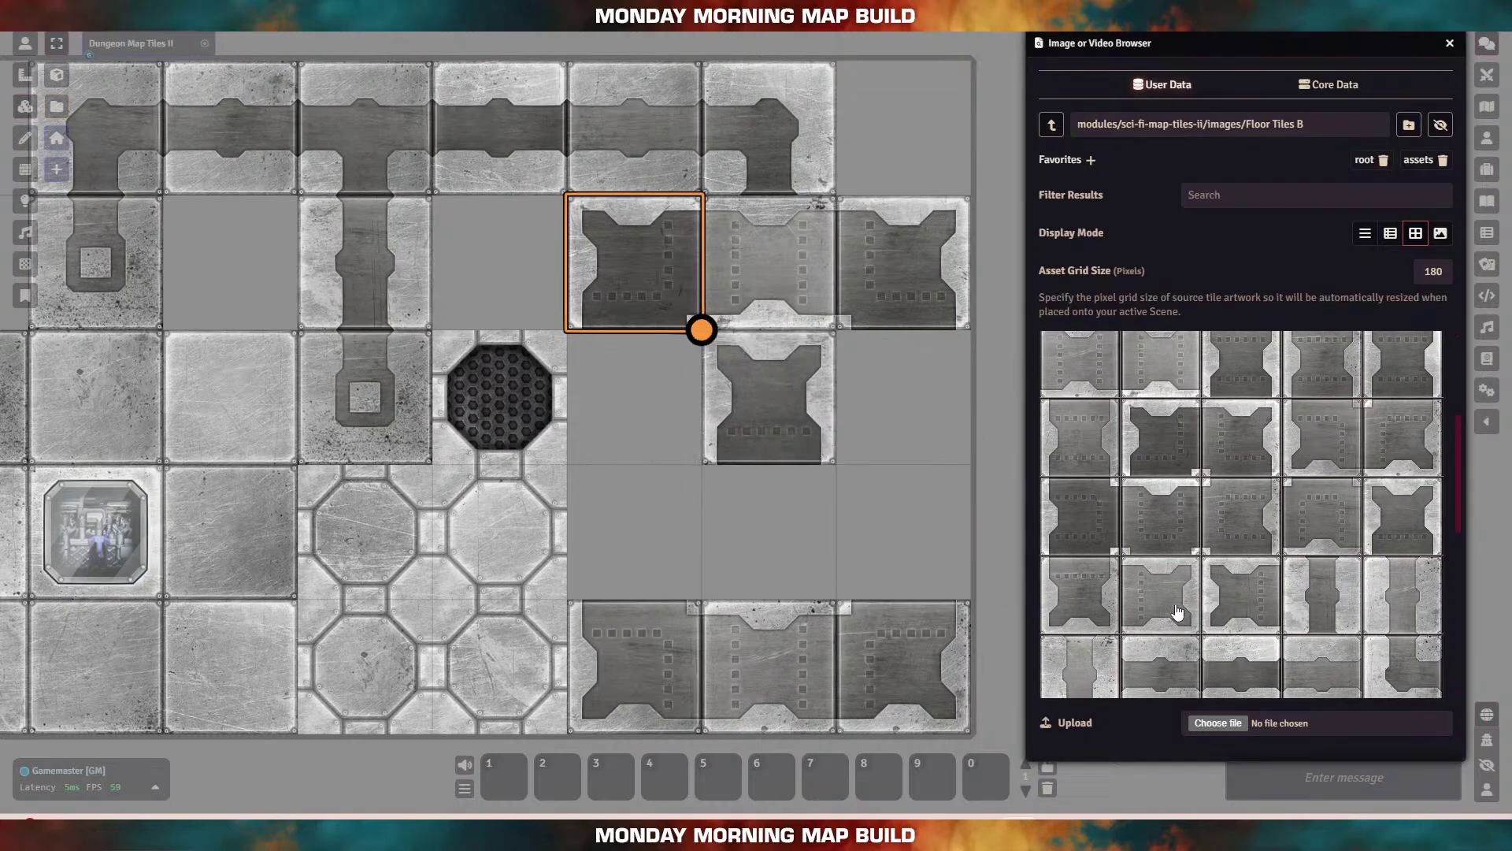
{"action": "left_click_drag", "start_coordinate": [1091, 604], "coordinate": [776, 532]}
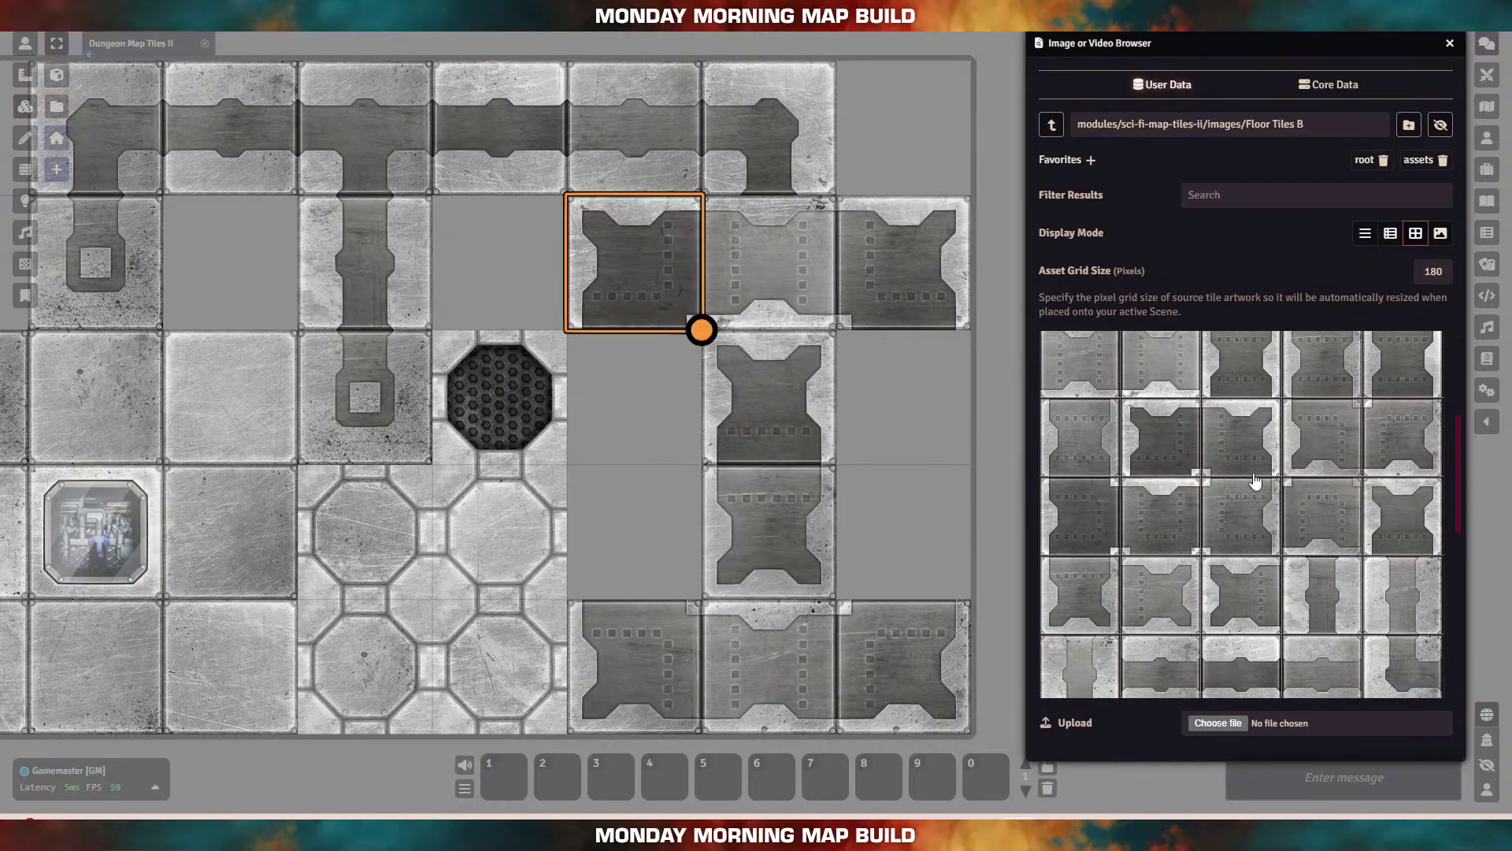
{"action": "left_click_drag", "start_coordinate": [1068, 465], "coordinate": [906, 397]}
{"action": "left_click_drag", "start_coordinate": [1407, 368], "coordinate": [906, 531]}
{"action": "left_click_drag", "start_coordinate": [1388, 375], "coordinate": [634, 398]}
{"action": "left_click_drag", "start_coordinate": [1084, 442], "coordinate": [654, 544]}
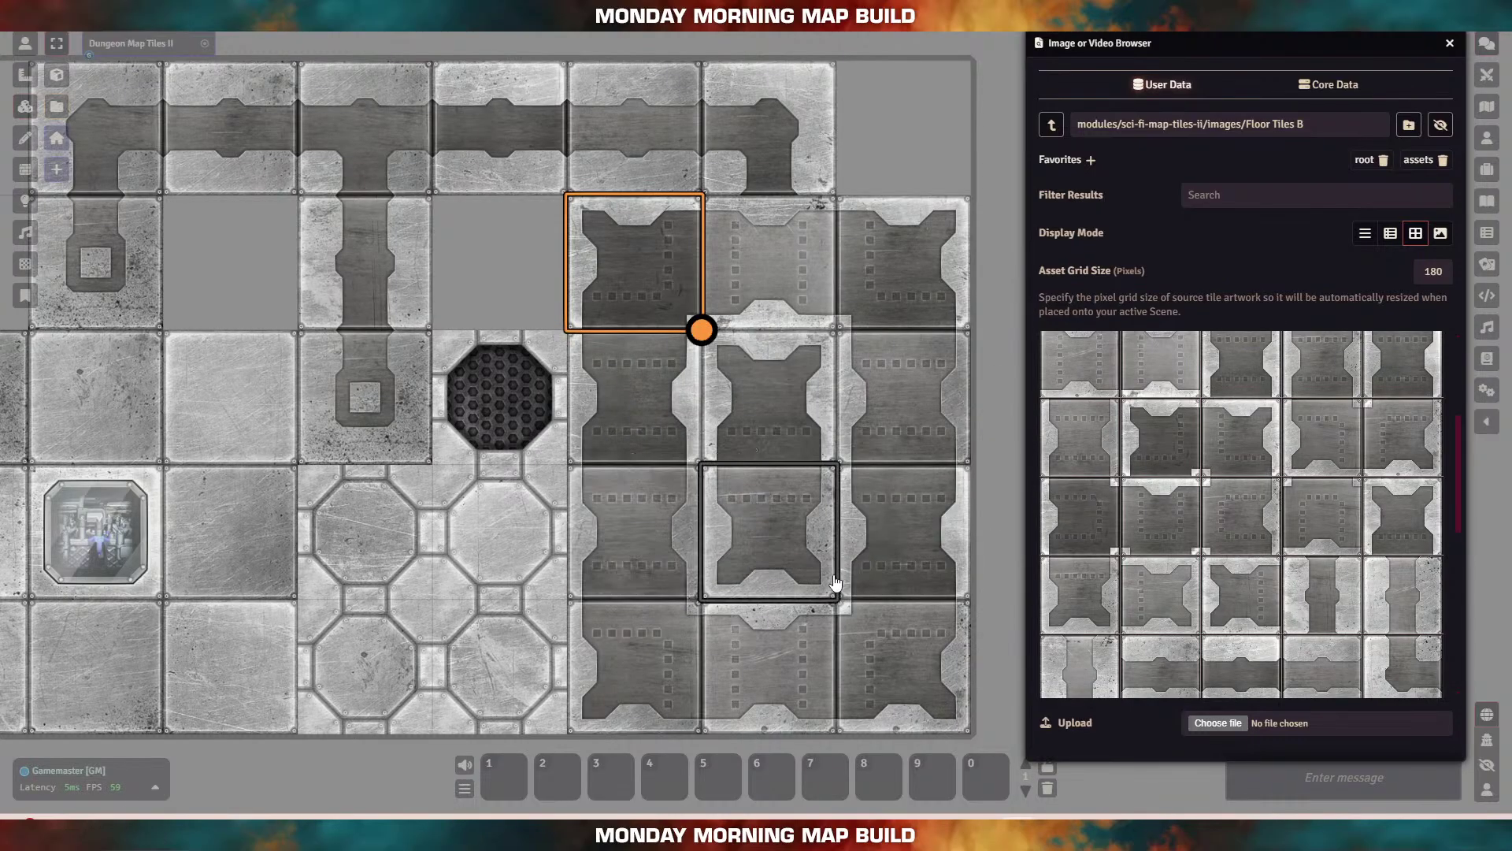
Step: Open the Wall Overlay Tiles folder and place a corner wall overlay on each corner of the 3×3 plain floor room
{"action": "left_click_drag", "start_coordinate": [500, 249], "coordinate": [654, 257]}
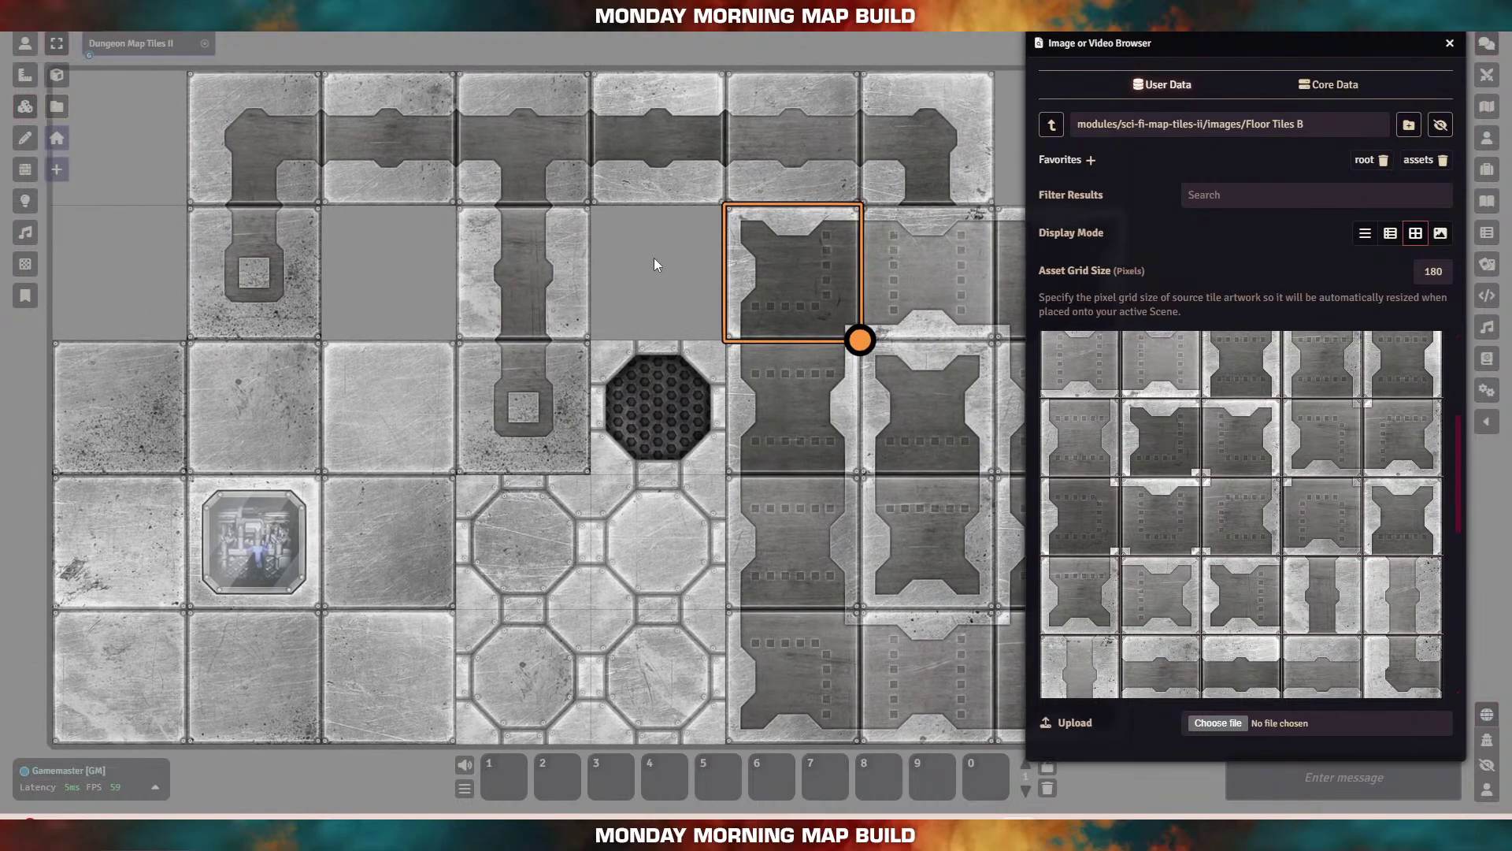
{"action": "left_click", "coordinate": [1054, 127]}
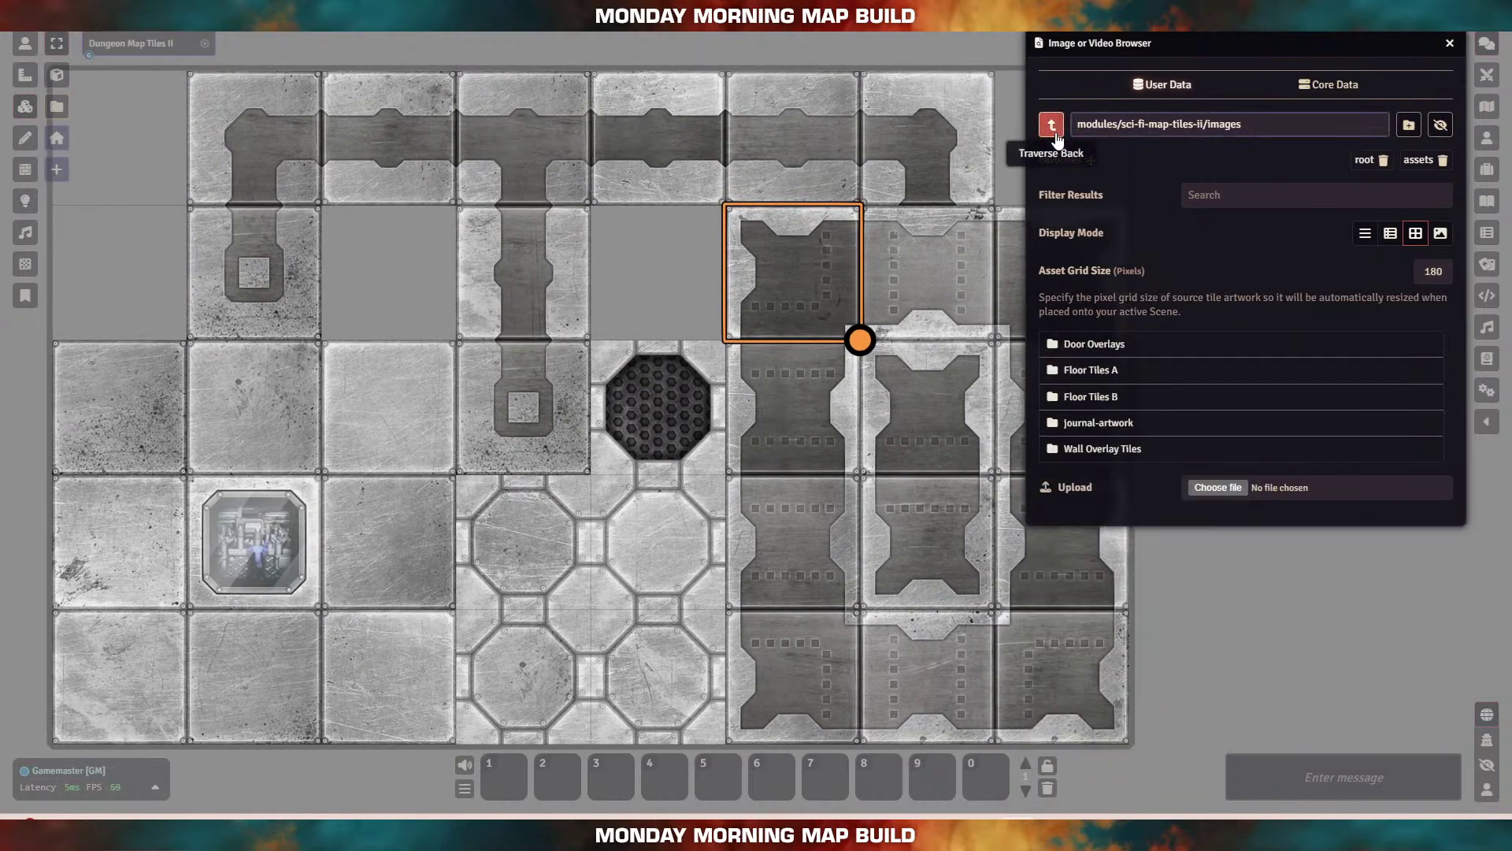
{"action": "left_click", "coordinate": [1100, 451]}
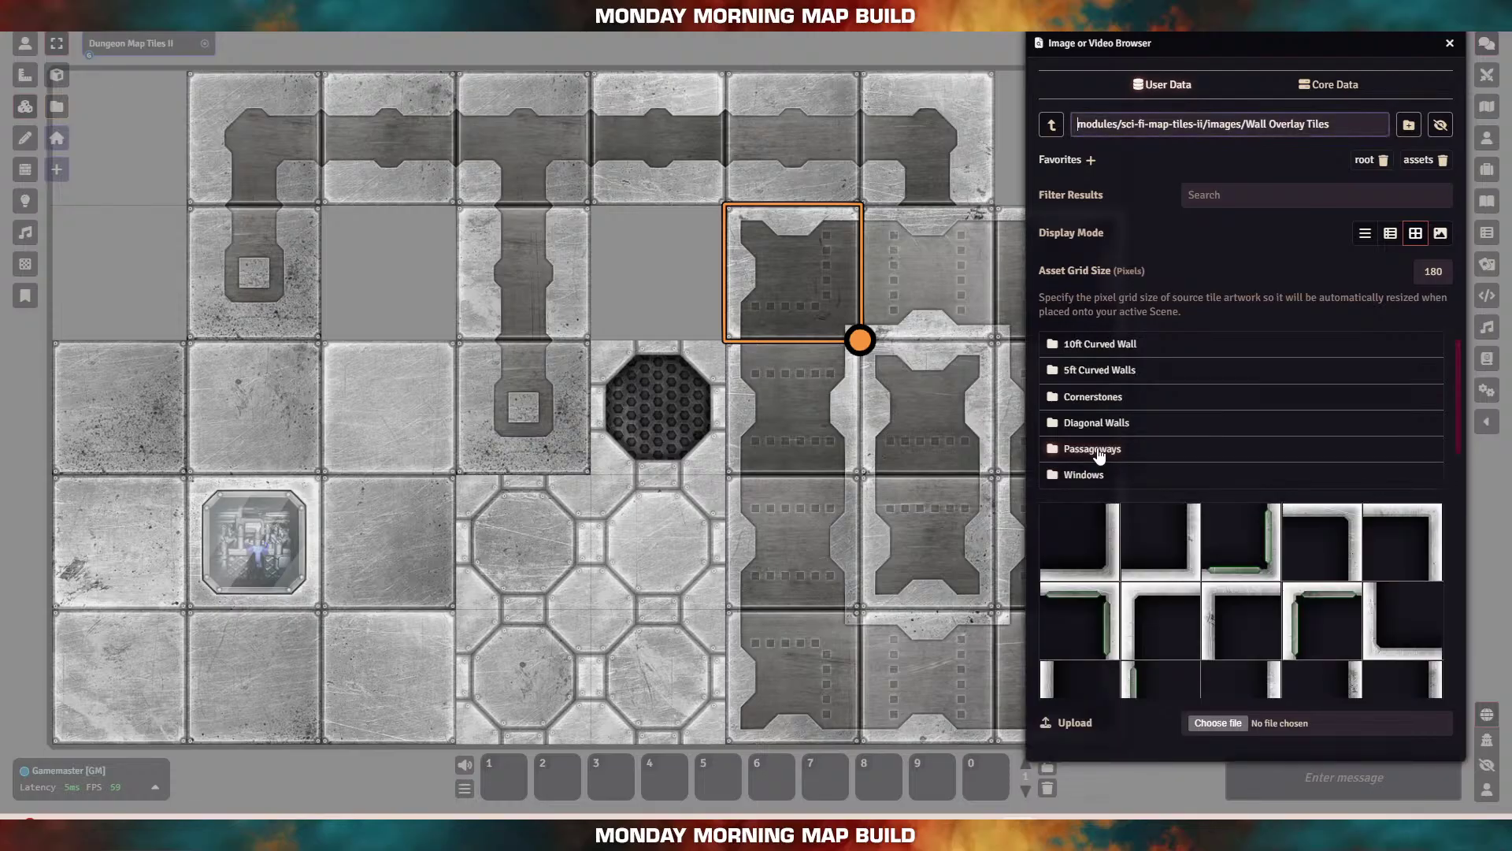
{"action": "left_click_drag", "start_coordinate": [1085, 554], "coordinate": [375, 671]}
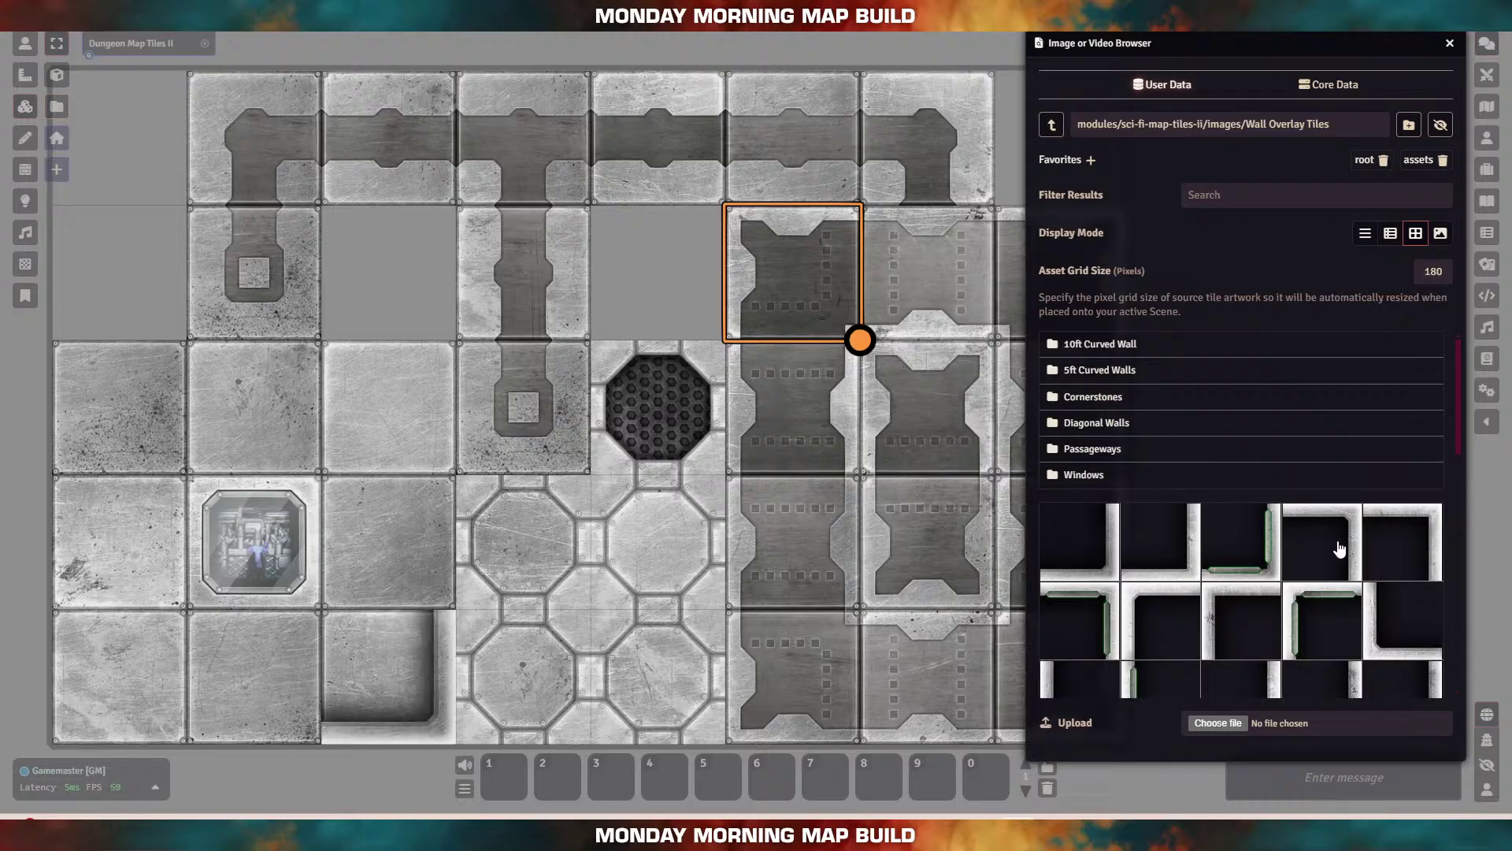
{"action": "left_click_drag", "start_coordinate": [1340, 551], "coordinate": [382, 411]}
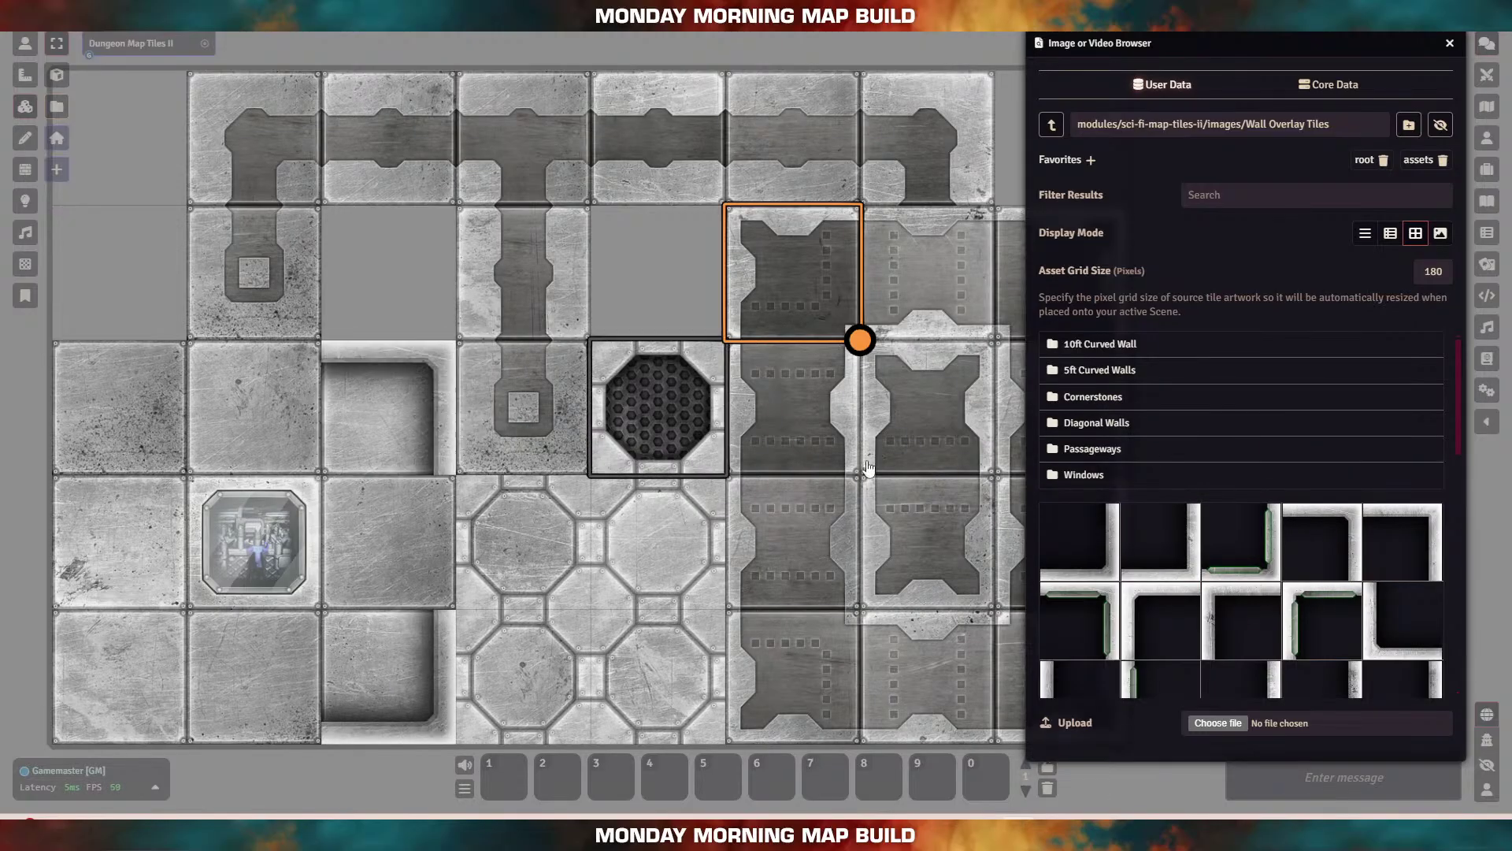
{"action": "left_click_drag", "start_coordinate": [1142, 614], "coordinate": [113, 384]}
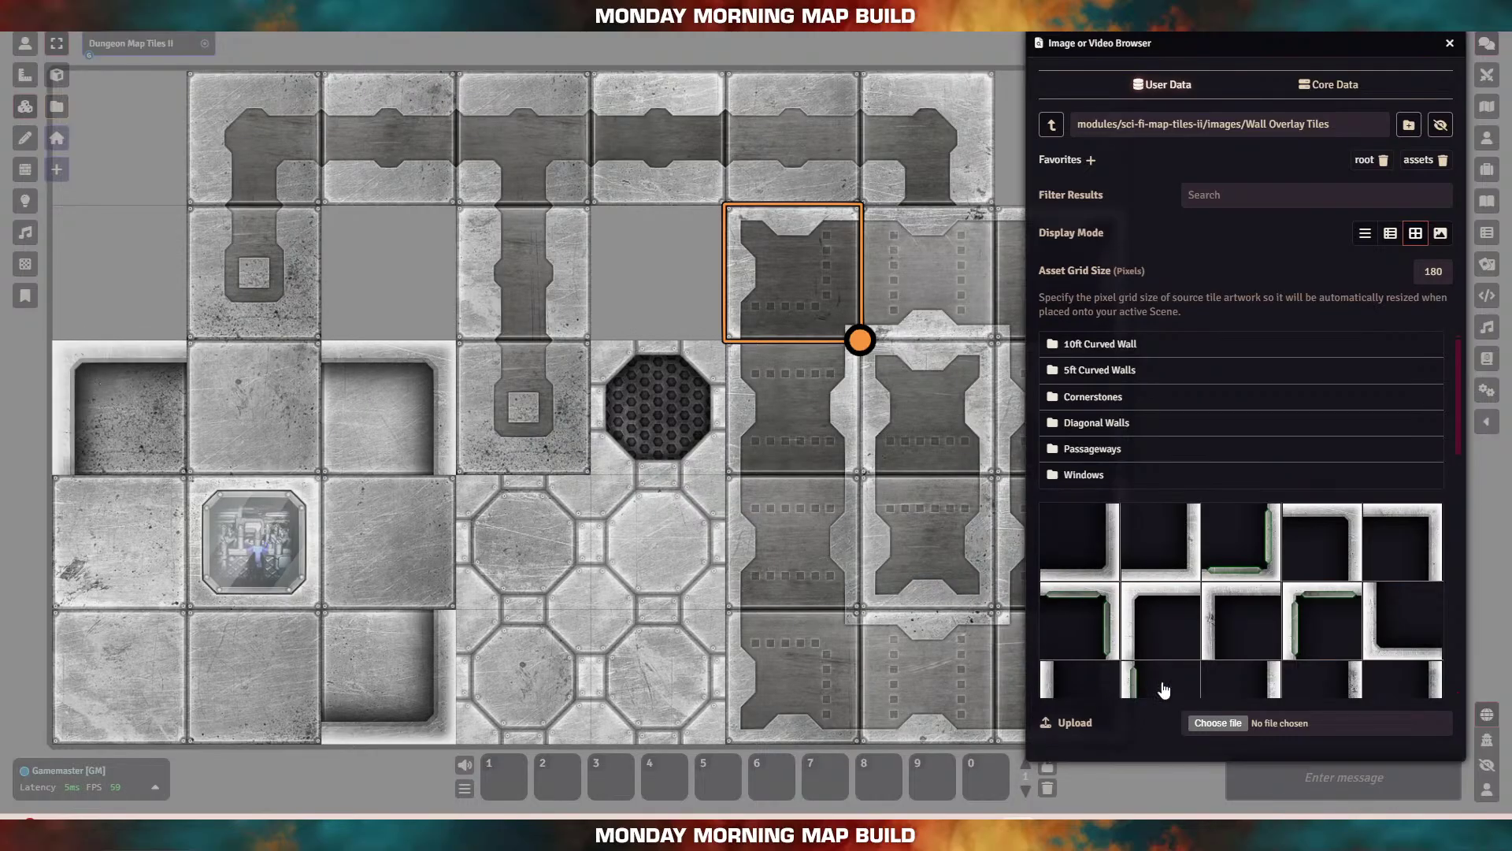
{"action": "scroll", "coordinate": [1181, 646], "scroll_direction": "down", "scroll_amount": 2}
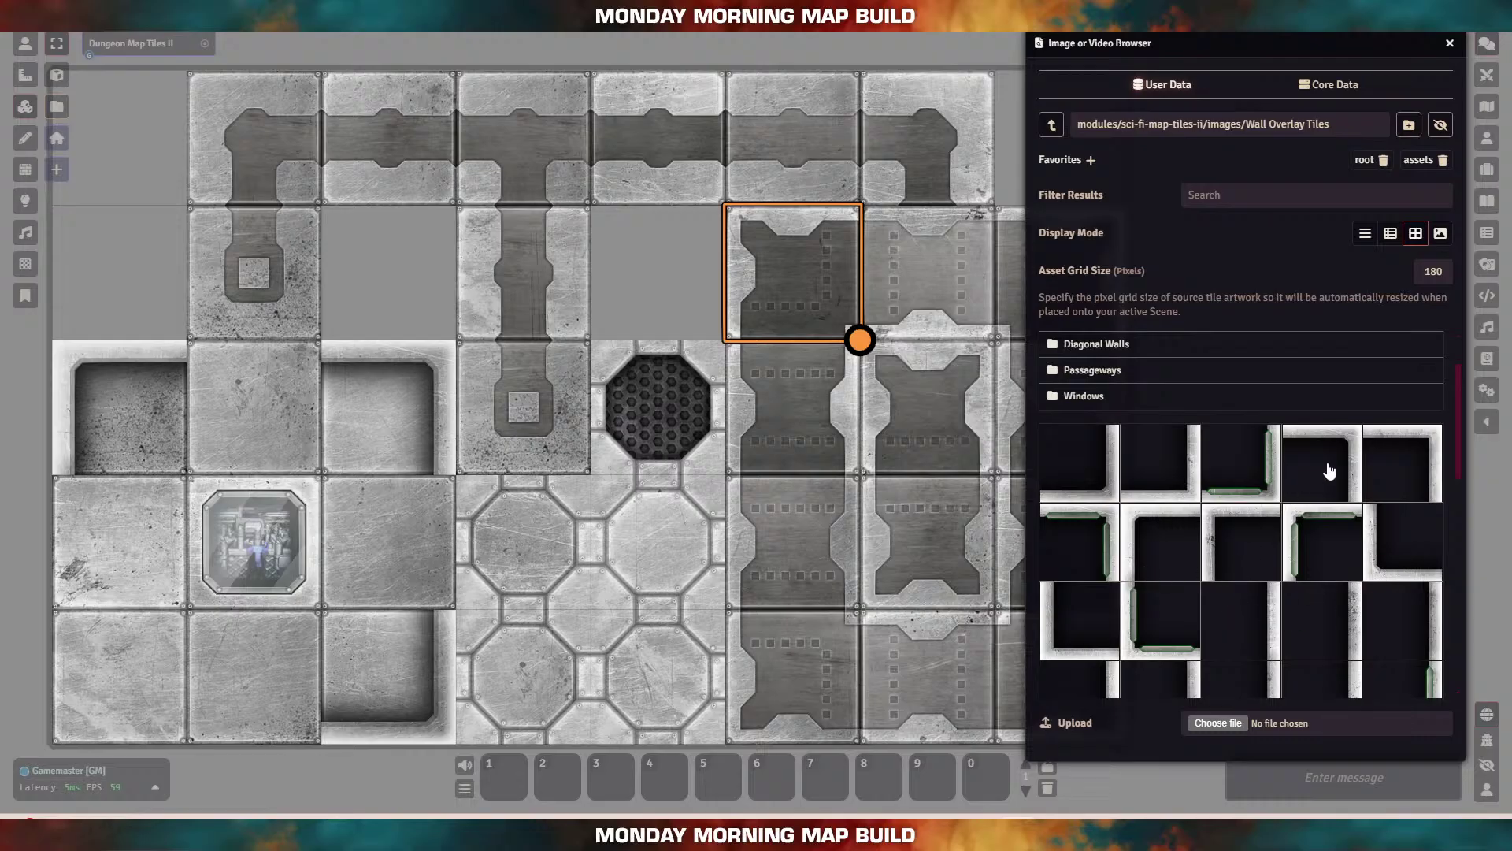
{"action": "left_click_drag", "start_coordinate": [1106, 473], "coordinate": [1317, 492]}
{"action": "left_click_drag", "start_coordinate": [1375, 547], "coordinate": [154, 654]}
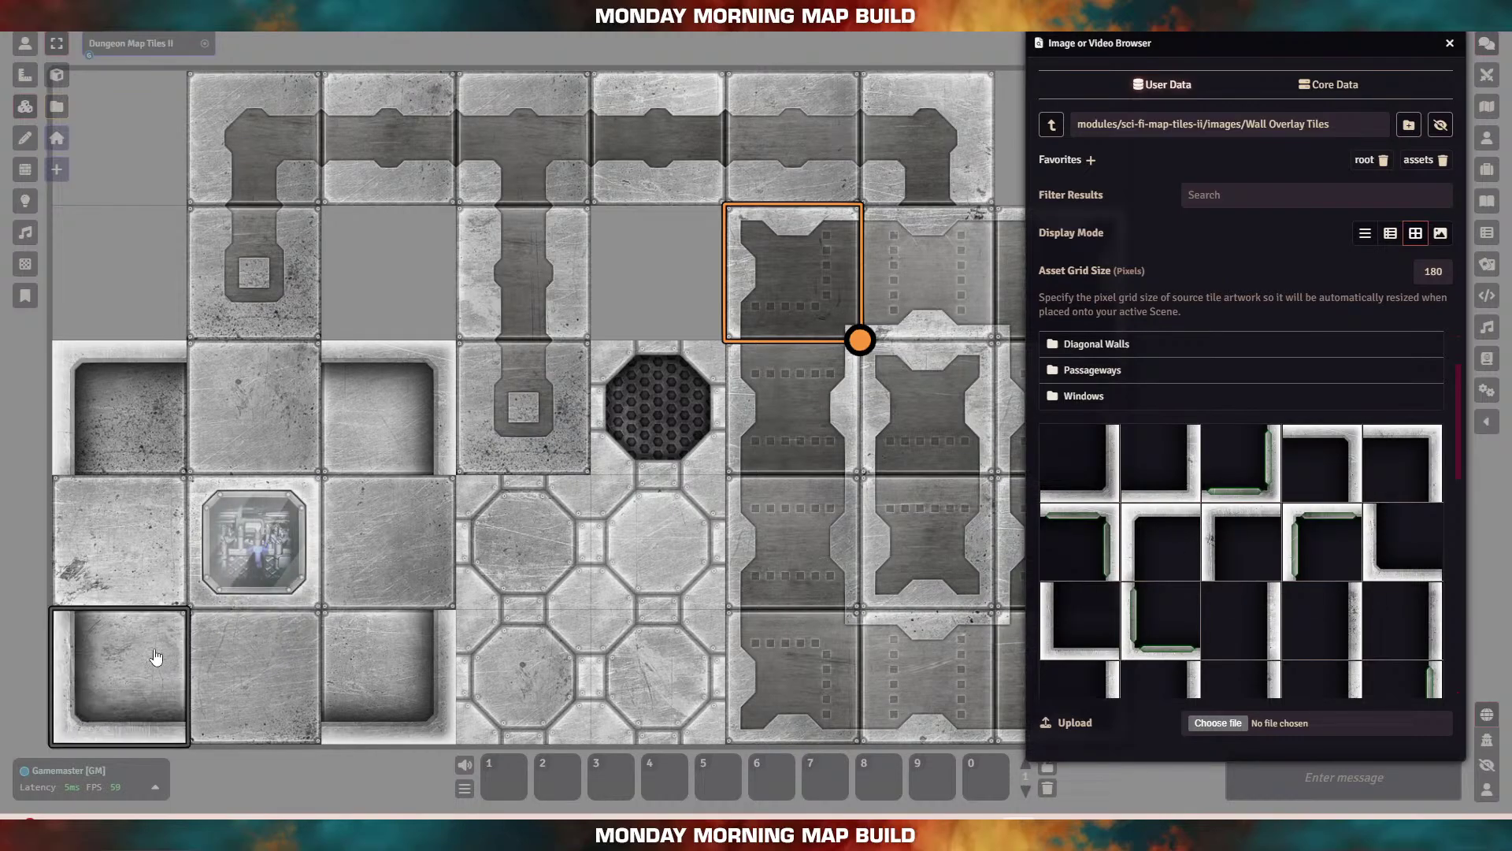
Step: Close the room's right, bottom and left sides with straight wall overlays
{"action": "left_click_drag", "start_coordinate": [1217, 617], "coordinate": [383, 537]}
{"action": "scroll", "coordinate": [1290, 628], "scroll_direction": "down", "scroll_amount": 2}
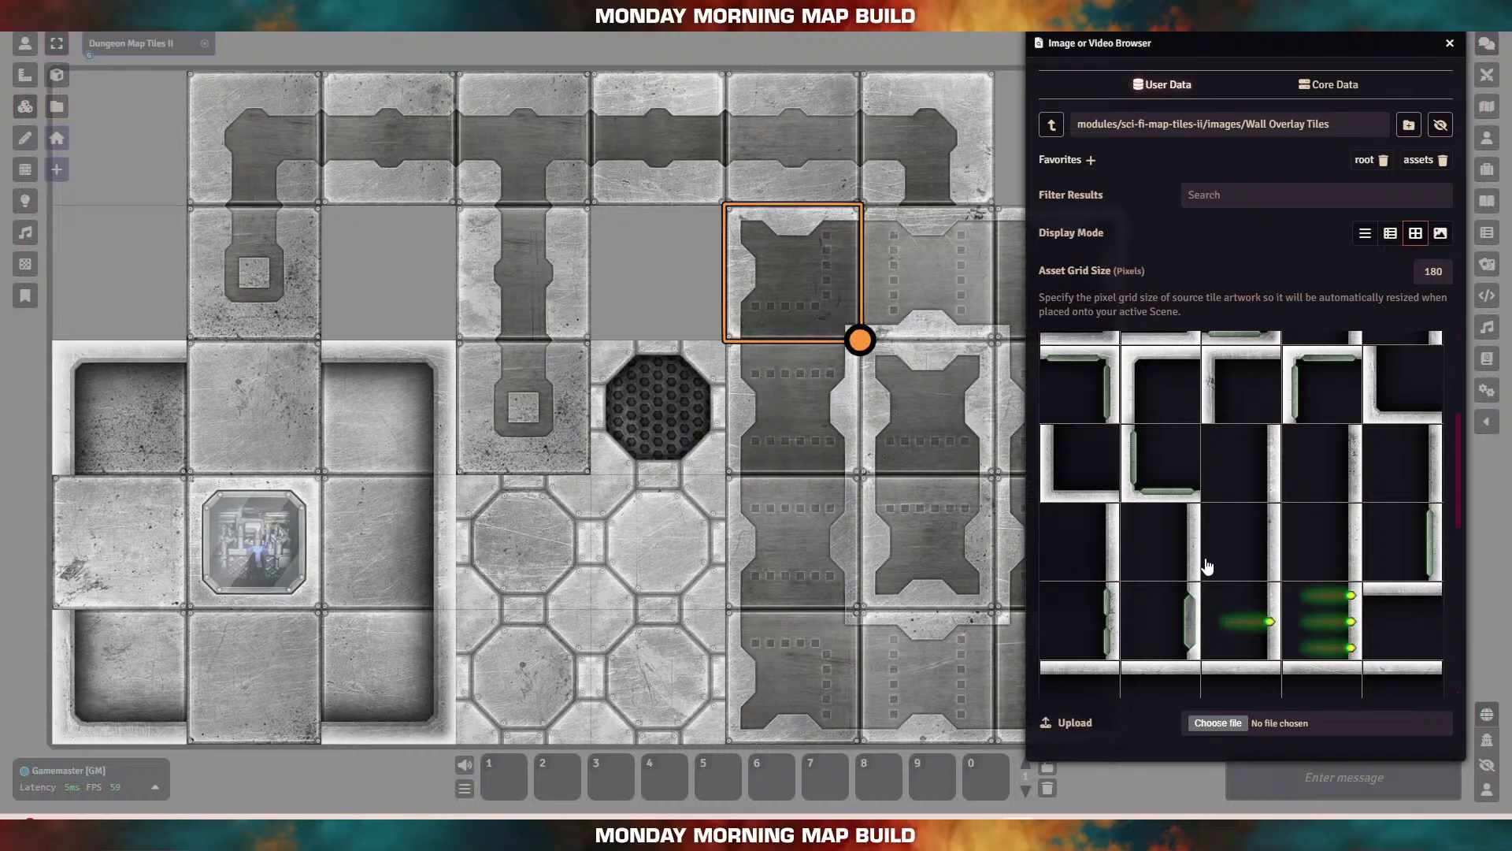
{"action": "scroll", "coordinate": [1207, 565], "scroll_direction": "down", "scroll_amount": 3}
{"action": "scroll", "coordinate": [1181, 520], "scroll_direction": "down", "scroll_amount": 2}
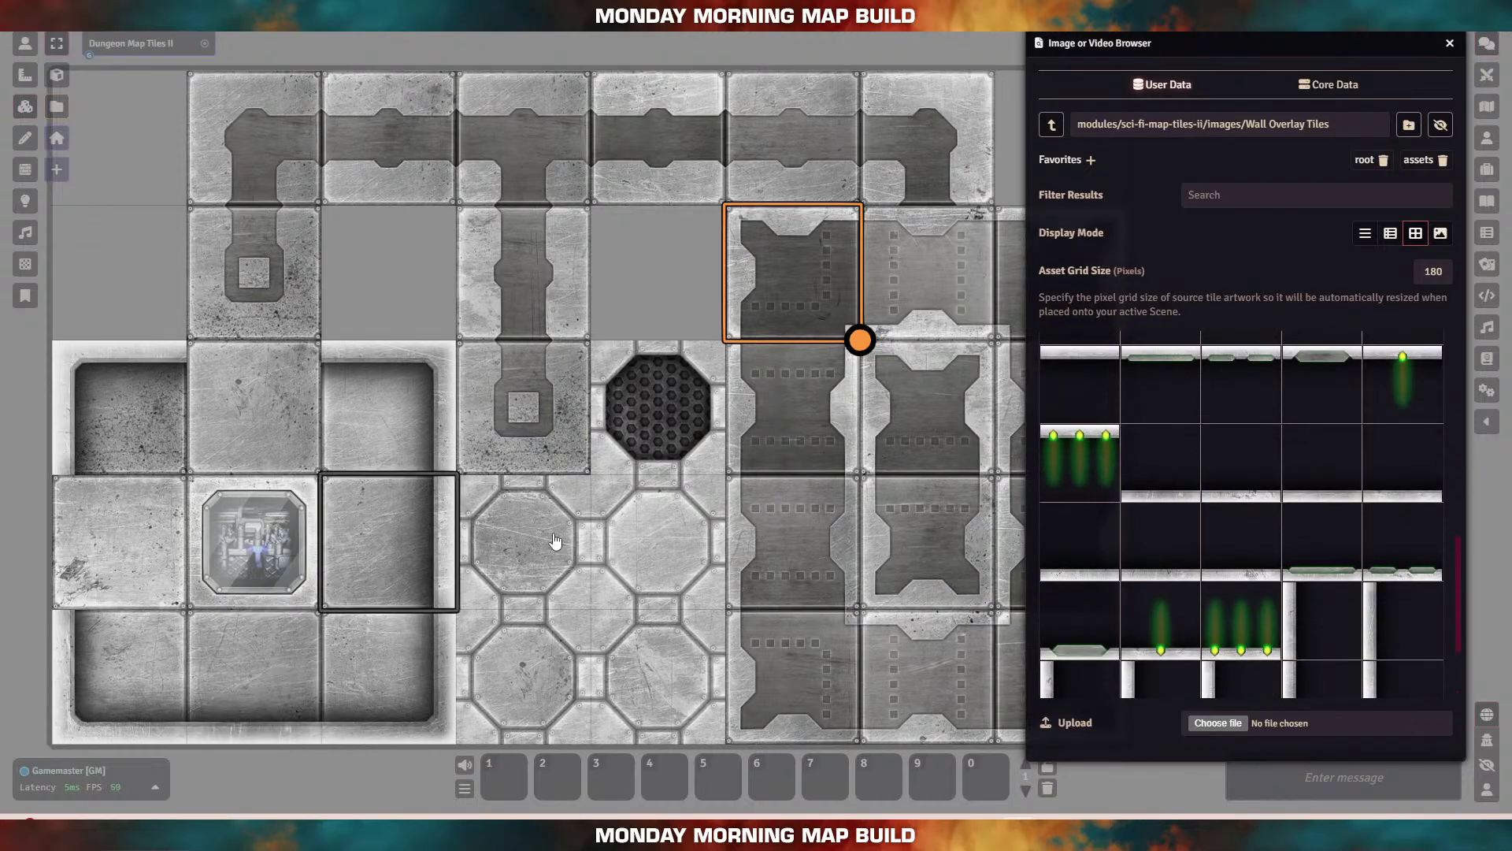
{"action": "scroll", "coordinate": [1247, 570], "scroll_direction": "down", "scroll_amount": 2}
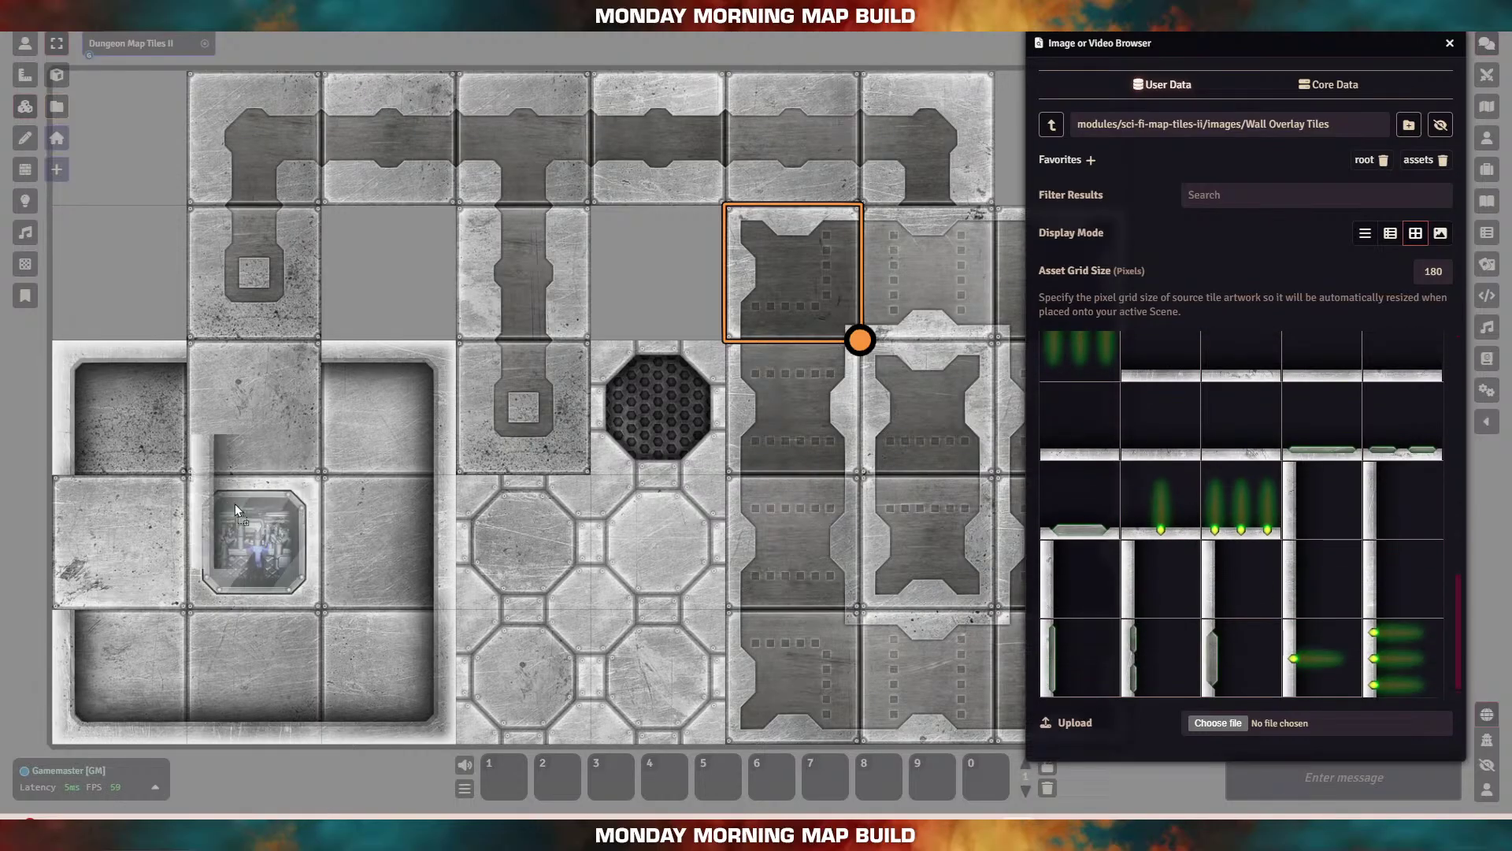
{"action": "left_click_drag", "start_coordinate": [121, 542], "coordinate": [123, 542]}
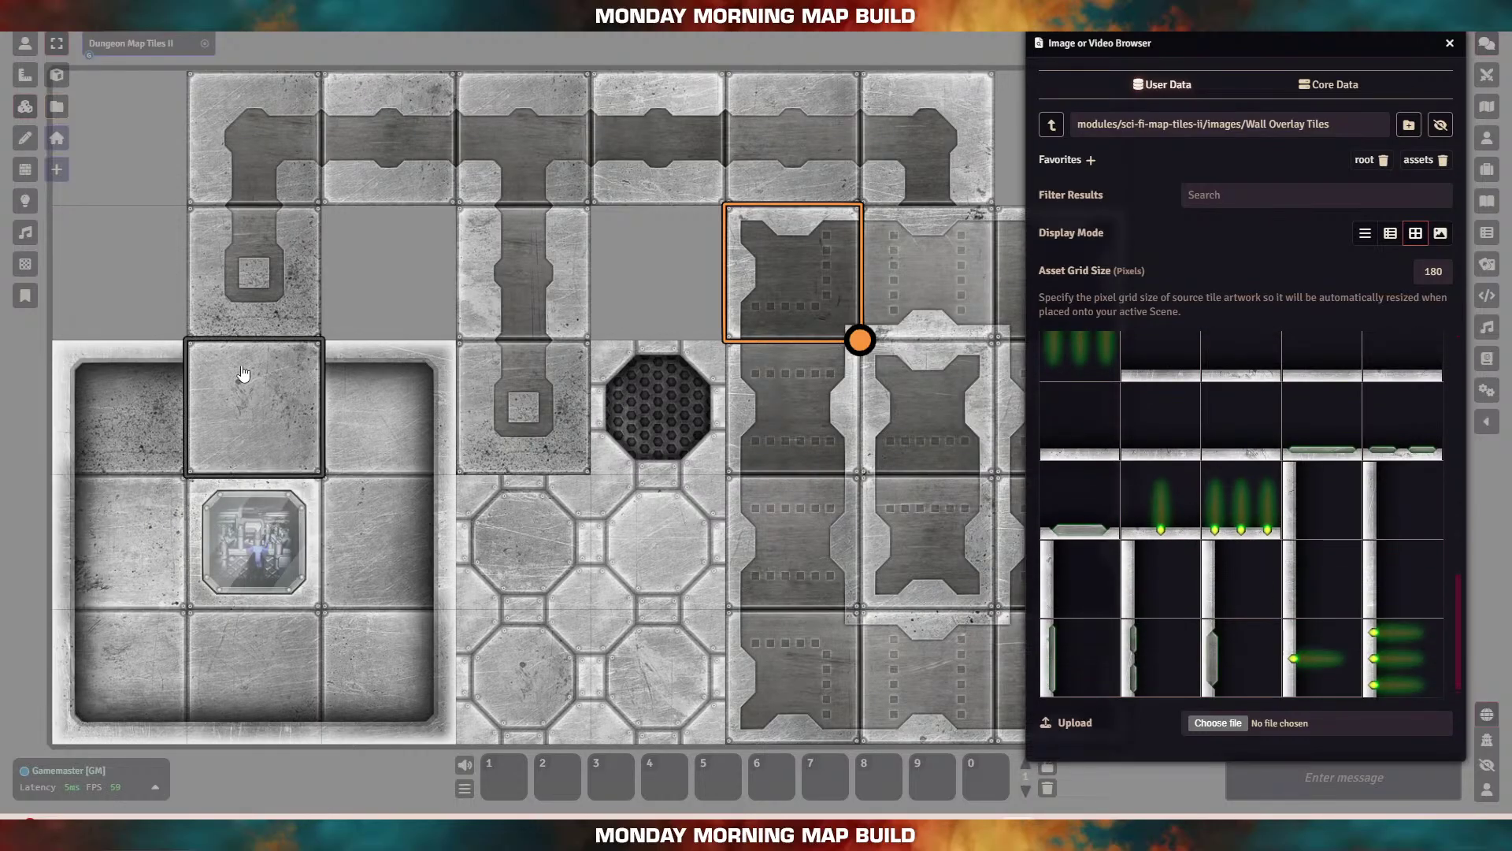
Step: Open the Cornerstones folder and place a double cornerstone overlay on the room's top-middle cell to frame the passage opening
{"action": "scroll", "coordinate": [1320, 556], "scroll_direction": "up", "scroll_amount": 1}
{"action": "scroll", "coordinate": [1319, 556], "scroll_direction": "up", "scroll_amount": 5}
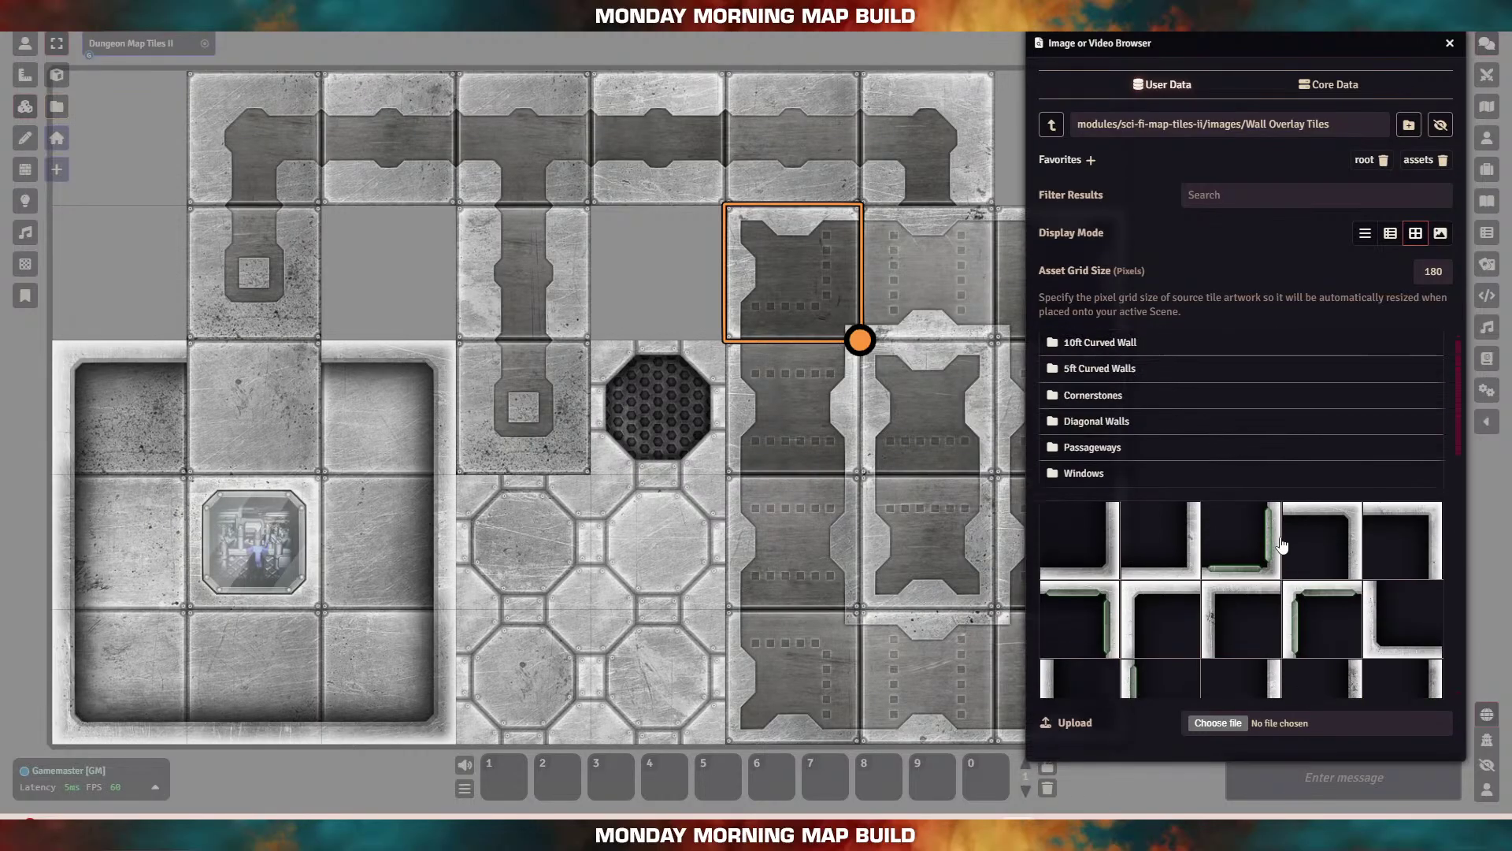
{"action": "left_click", "coordinate": [1081, 395]}
{"action": "left_click_drag", "start_coordinate": [1157, 602], "coordinate": [254, 405]}
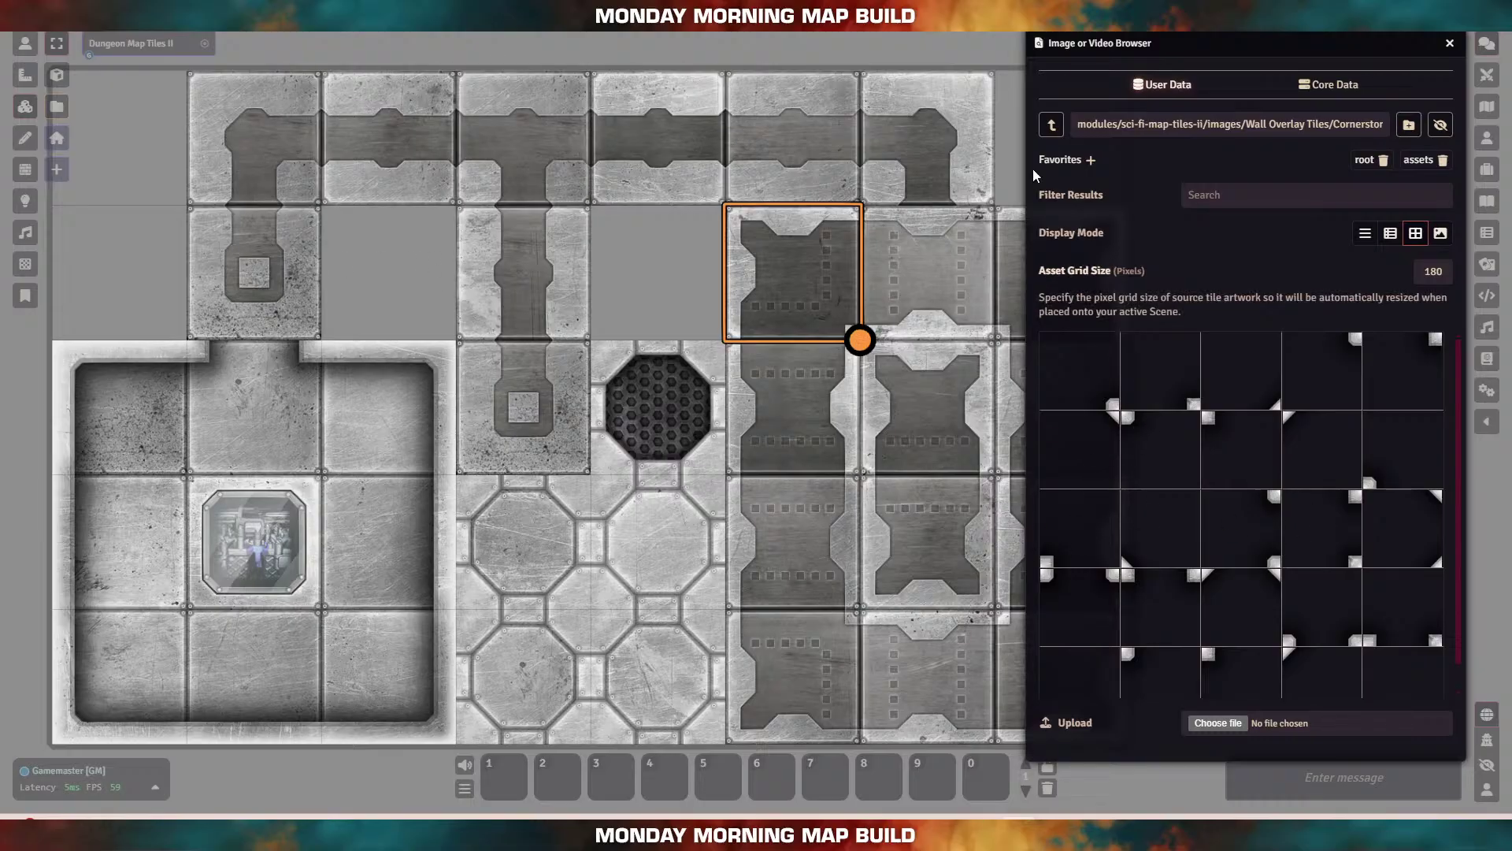
Step: Go to the Passageways folder and place a dead-end overlay, open at the bottom, over the black octagonal grate tile
{"action": "left_click", "coordinate": [1051, 125]}
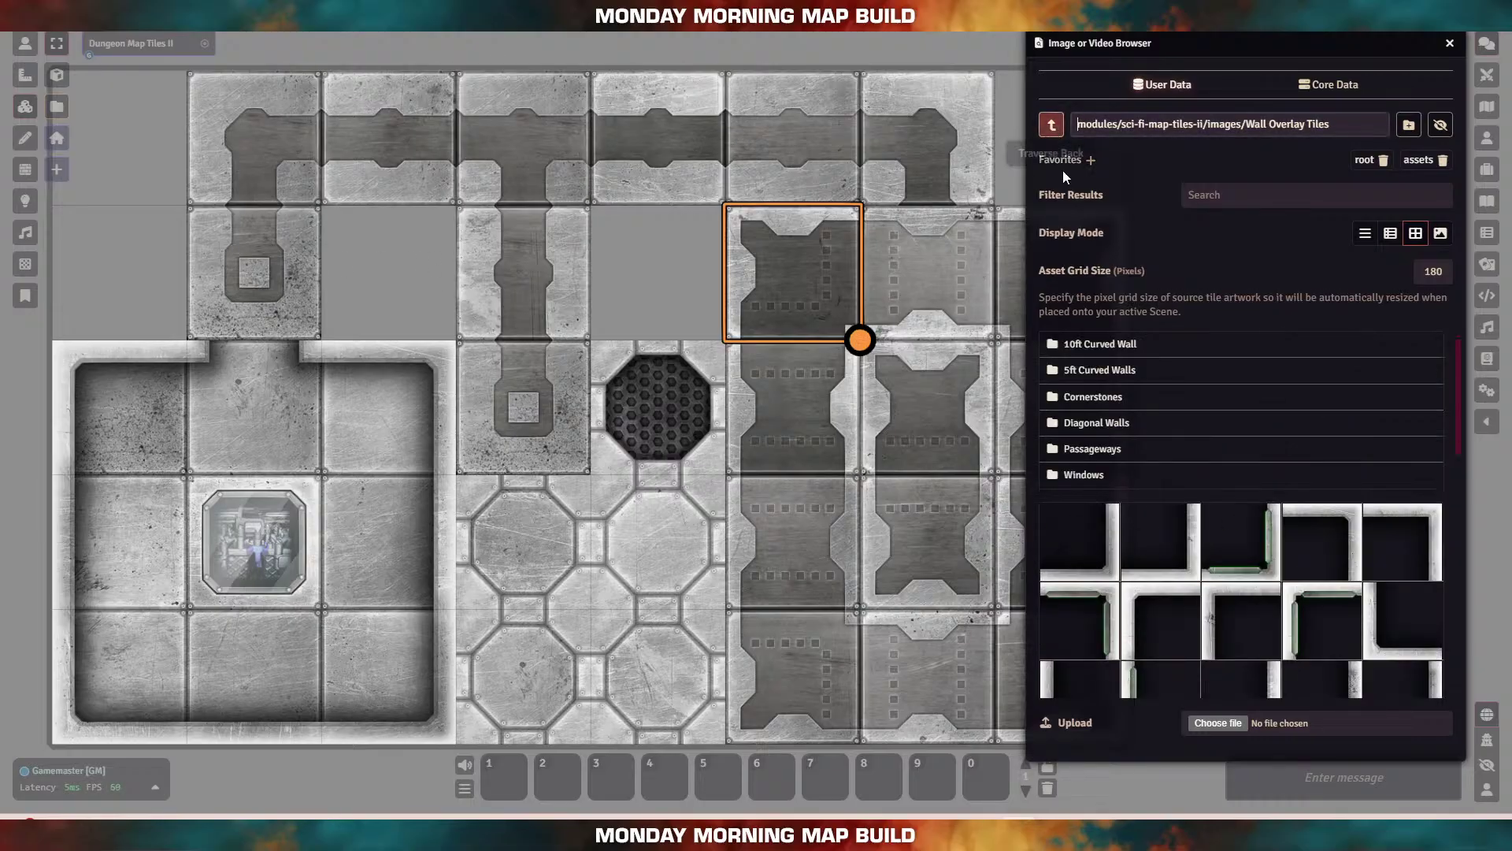
{"action": "left_click", "coordinate": [1091, 450]}
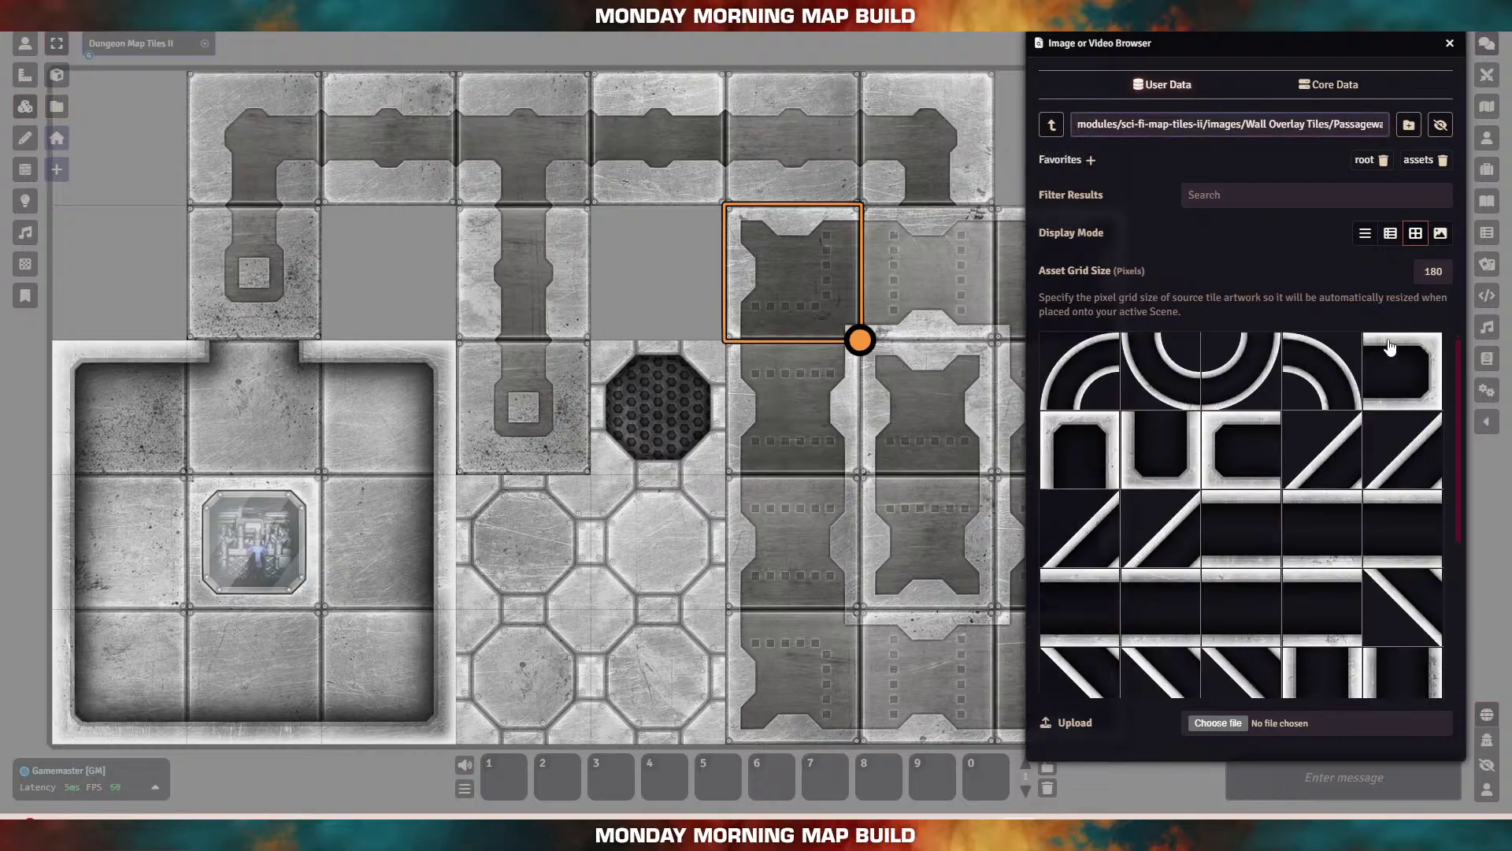
{"action": "left_click_drag", "start_coordinate": [1074, 447], "coordinate": [653, 405]}
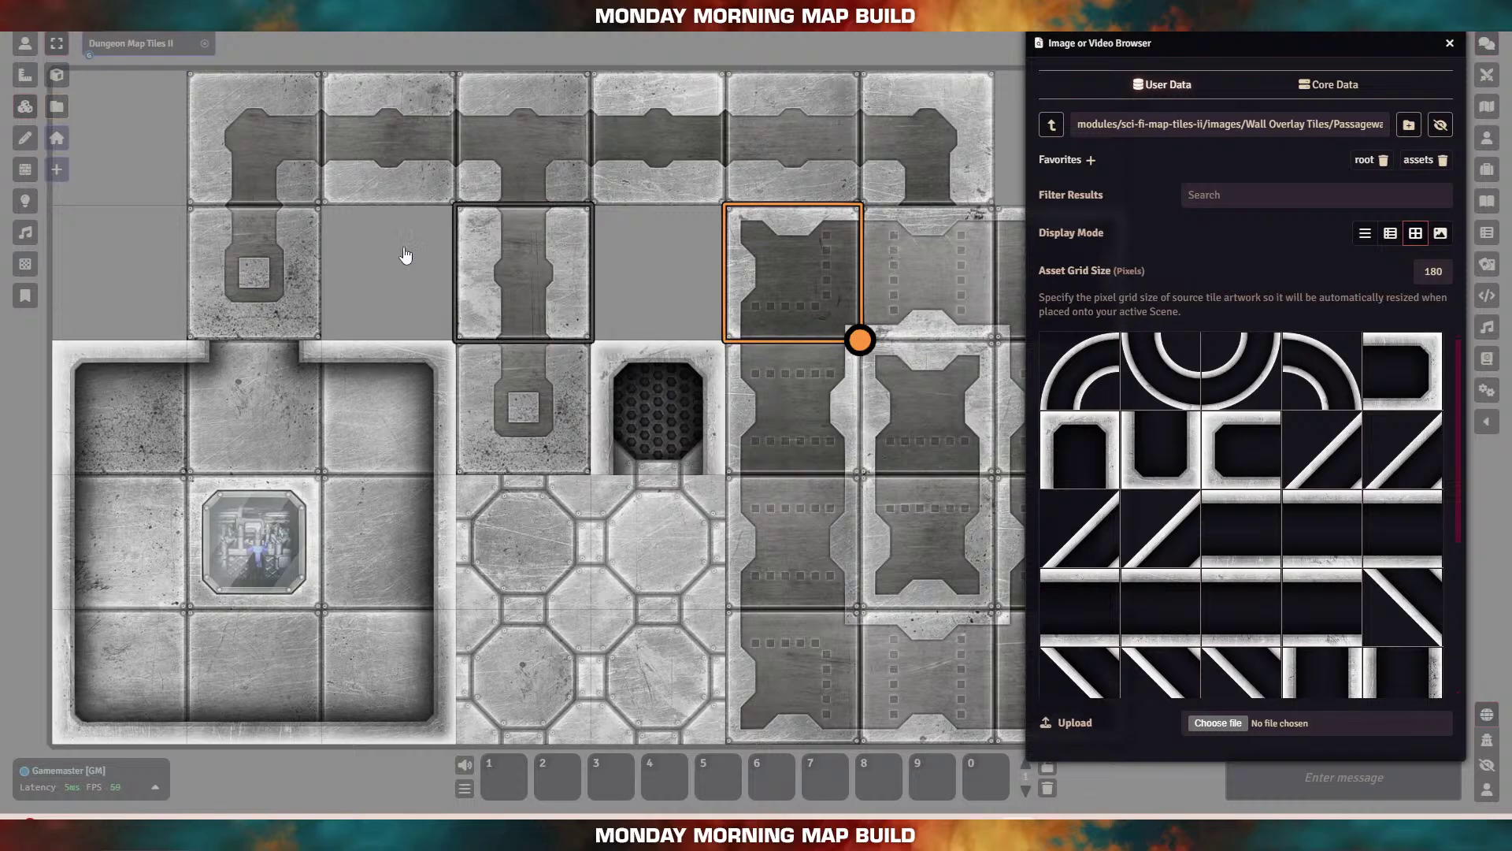
Step: Place horizontal passageway wall overlays on the three straight channel tiles in the top row
{"action": "scroll", "coordinate": [1210, 575], "scroll_direction": "down", "scroll_amount": 1}
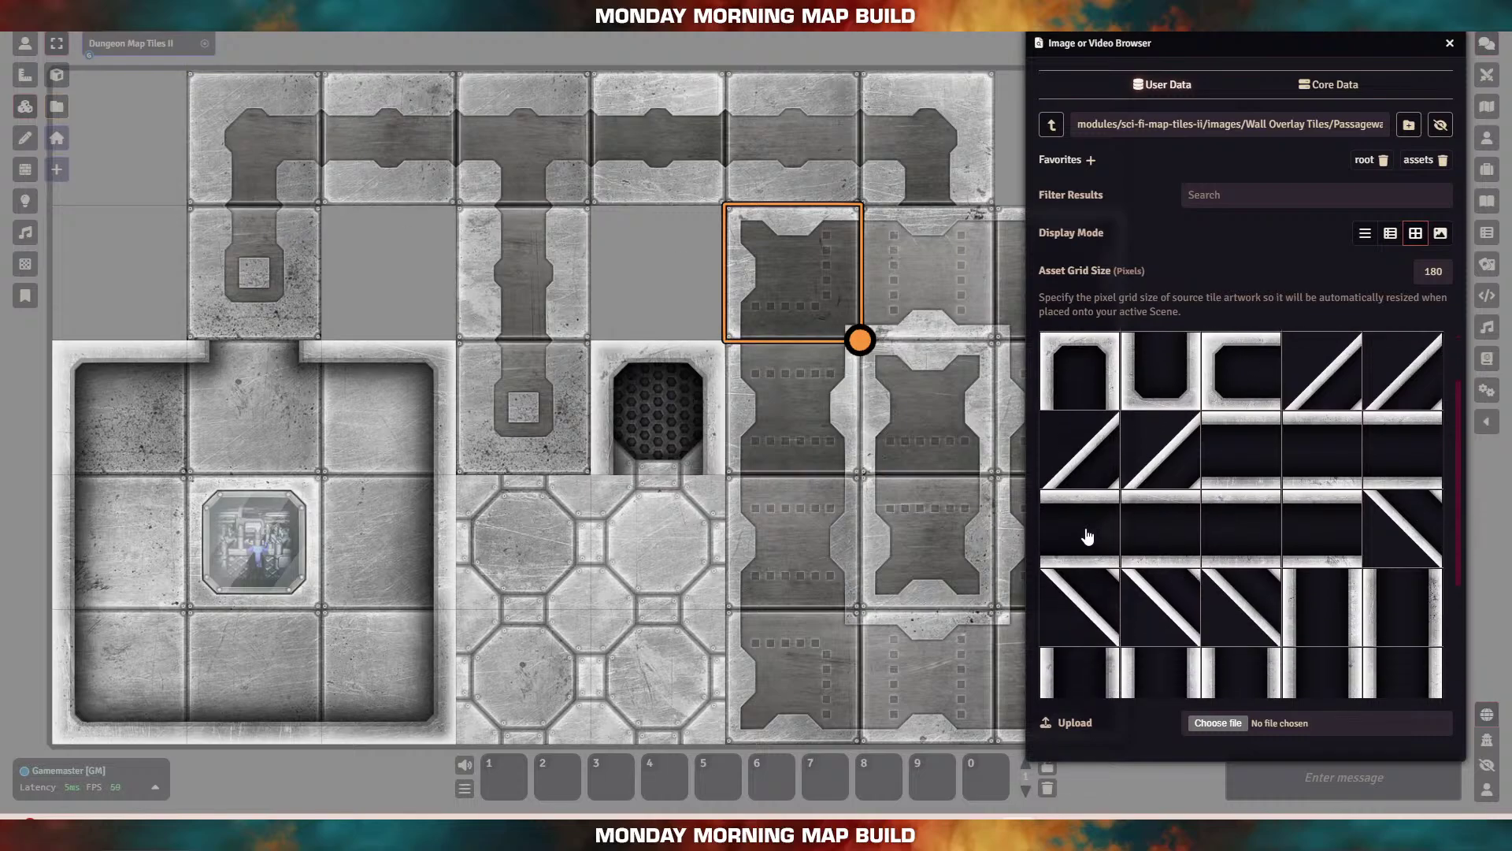
{"action": "left_click_drag", "start_coordinate": [1087, 536], "coordinate": [405, 152]}
{"action": "left_click_drag", "start_coordinate": [1142, 524], "coordinate": [675, 150]}
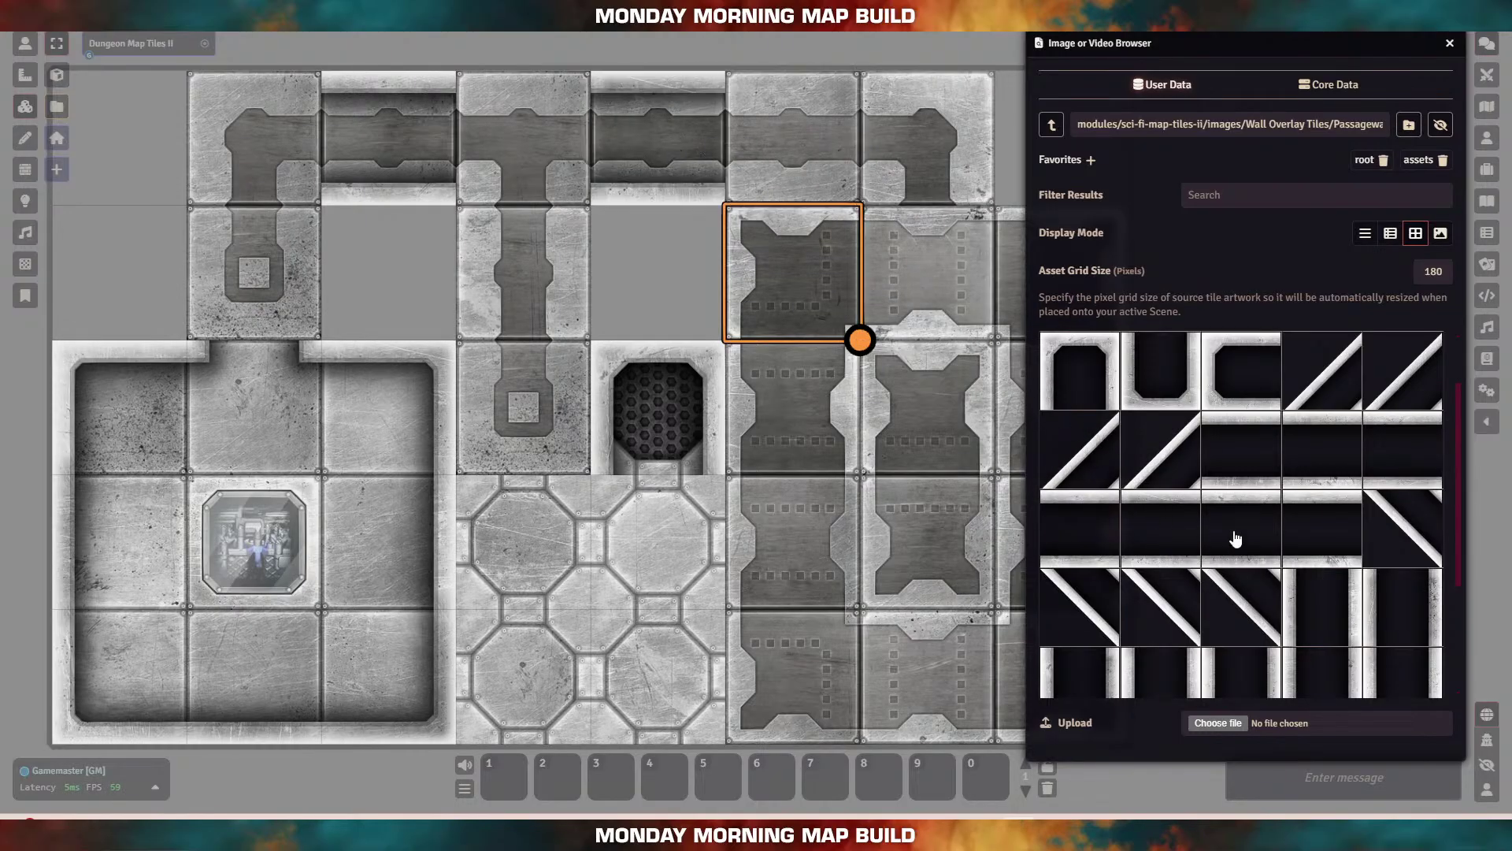
{"action": "left_click_drag", "start_coordinate": [1235, 539], "coordinate": [794, 136]}
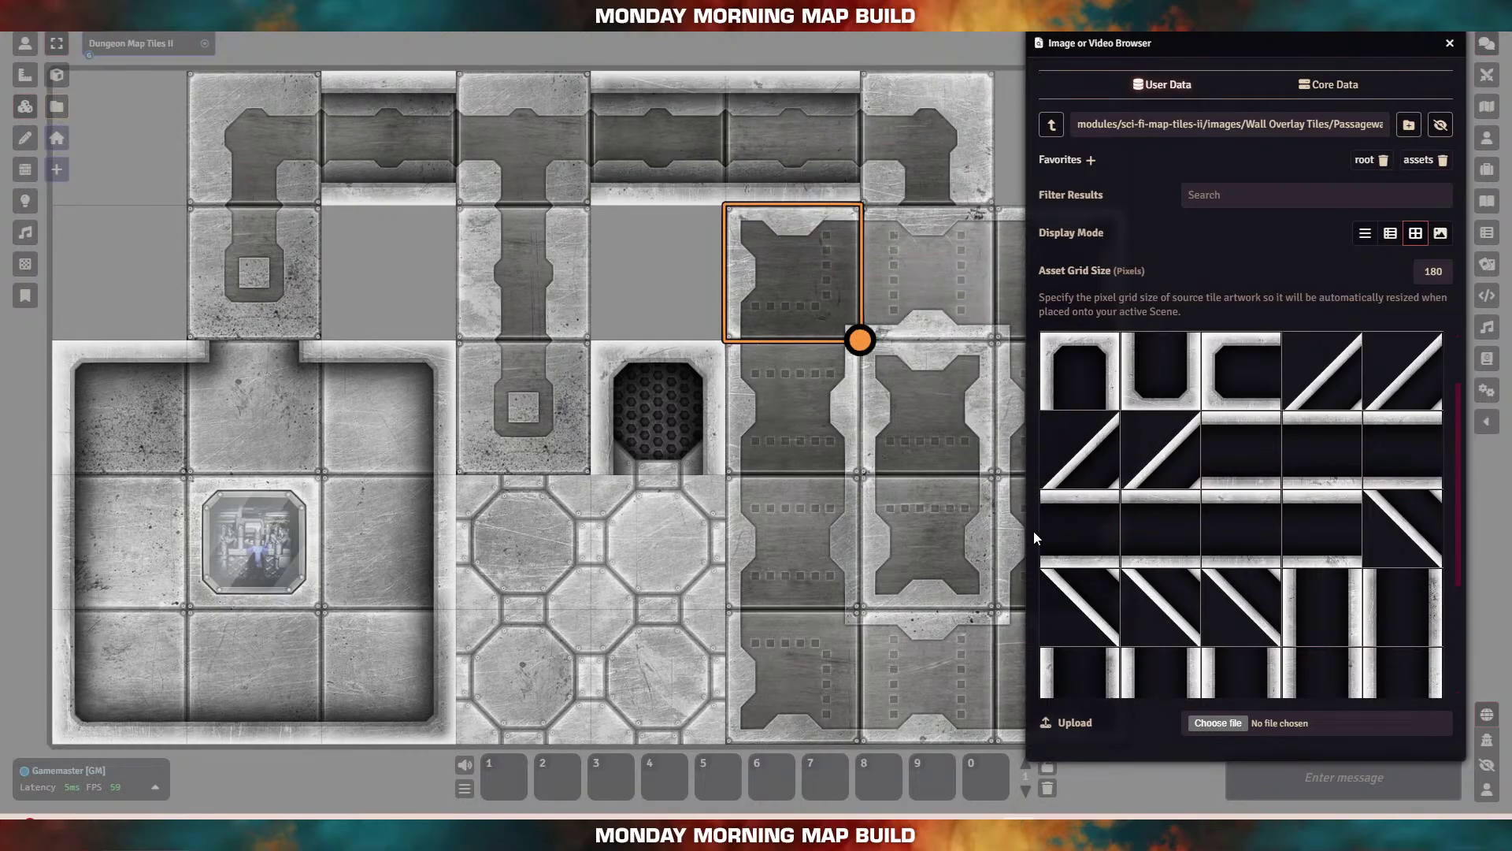
Step: Place vertical passageway wall overlays on the end tile above the room and on the two tiles beneath the T-junction
{"action": "scroll", "coordinate": [1234, 572], "scroll_direction": "down", "scroll_amount": 3}
{"action": "left_click_drag", "start_coordinate": [1304, 424], "coordinate": [236, 269]}
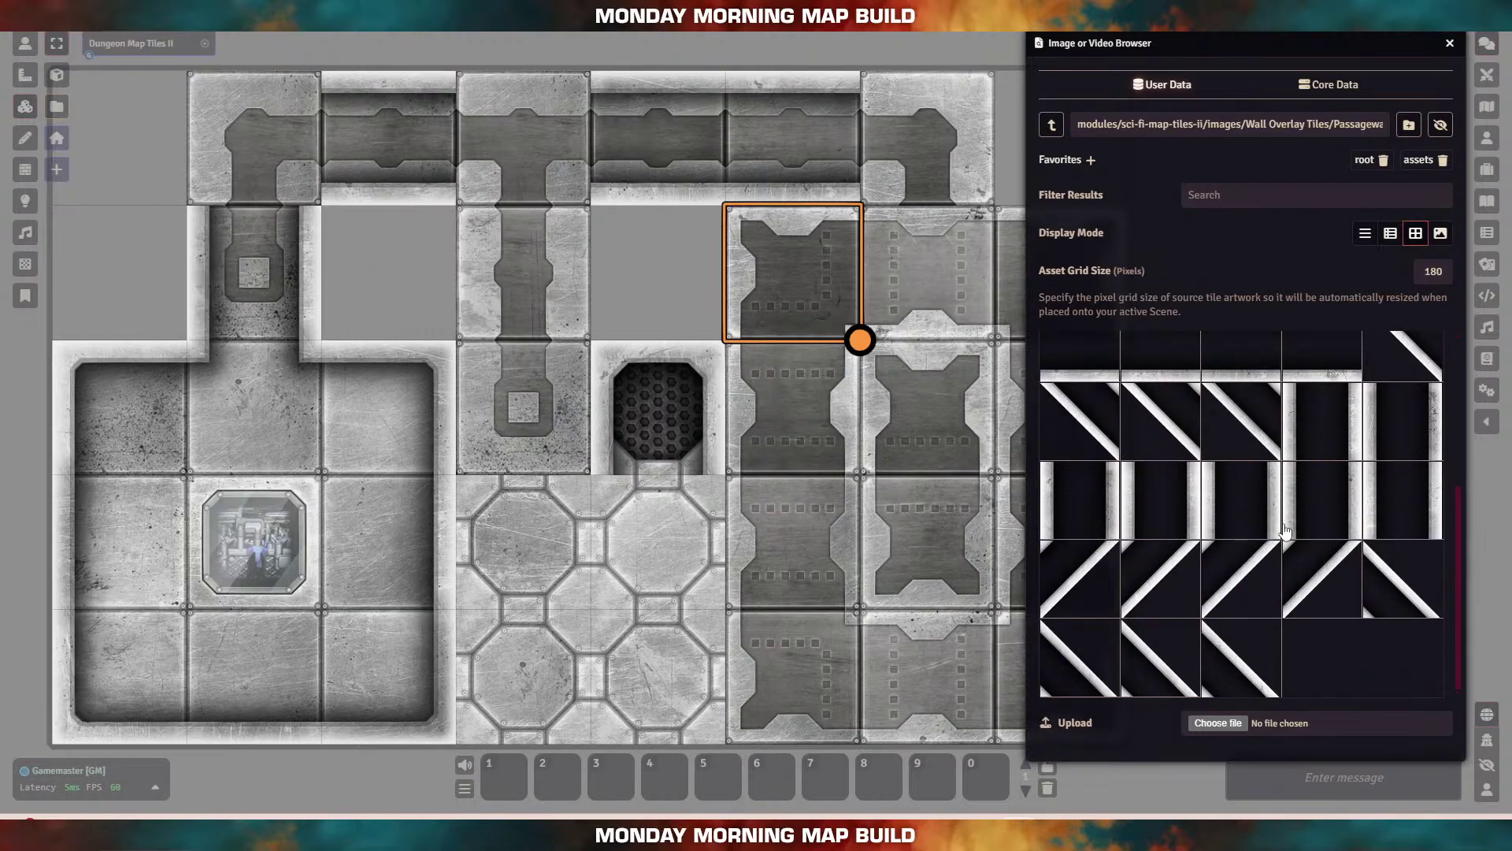
{"action": "scroll", "coordinate": [1283, 514], "scroll_direction": "up", "scroll_amount": 3}
{"action": "scroll", "coordinate": [1261, 485], "scroll_direction": "down", "scroll_amount": 1}
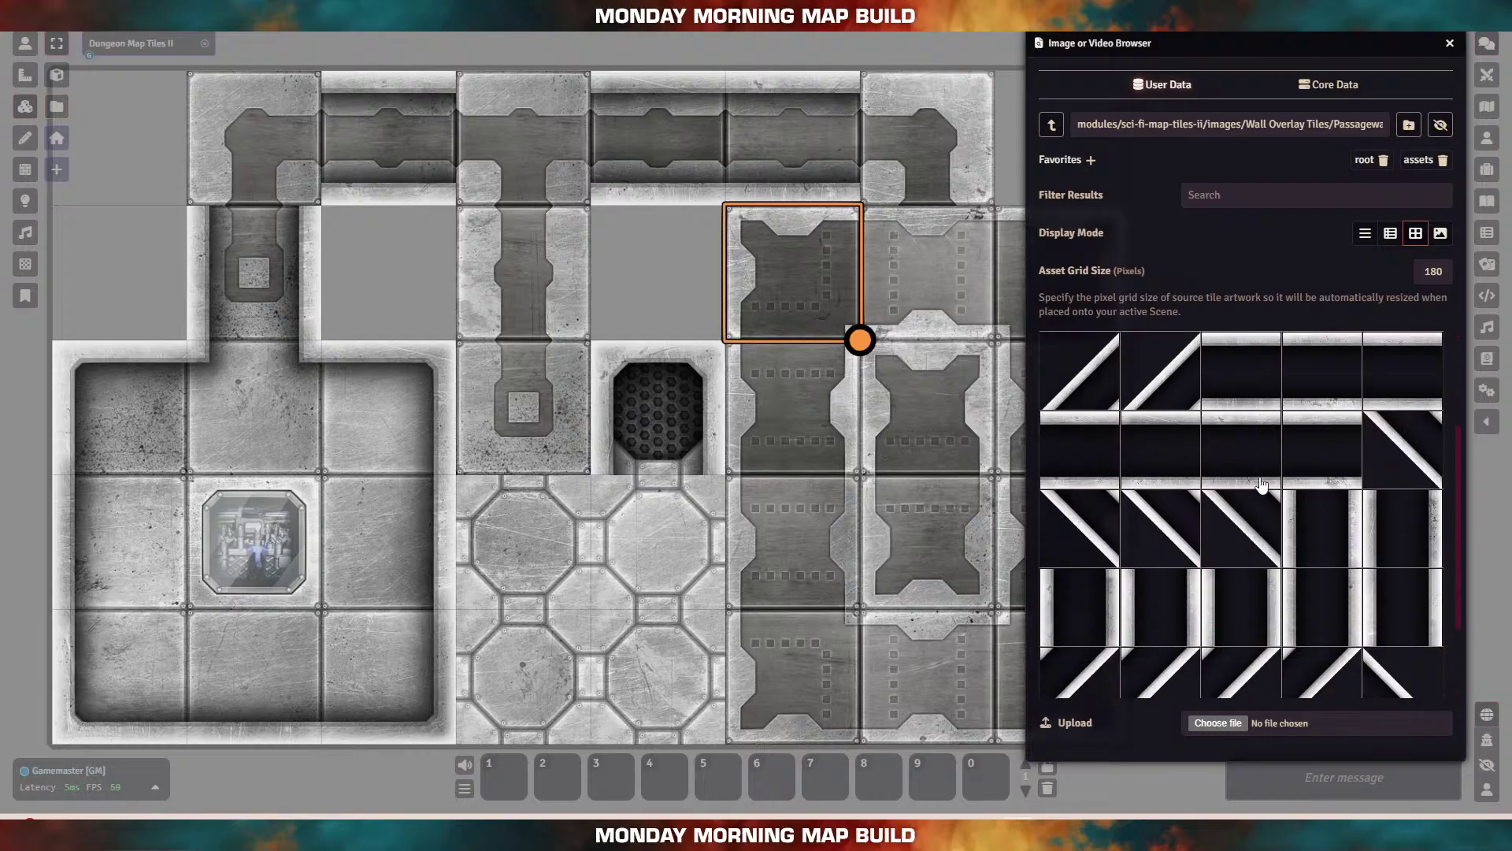
{"action": "scroll", "coordinate": [1264, 477], "scroll_direction": "down", "scroll_amount": 2}
{"action": "scroll", "coordinate": [1292, 468], "scroll_direction": "up", "scroll_amount": 2}
{"action": "scroll", "coordinate": [1324, 458], "scroll_direction": "down", "scroll_amount": 2}
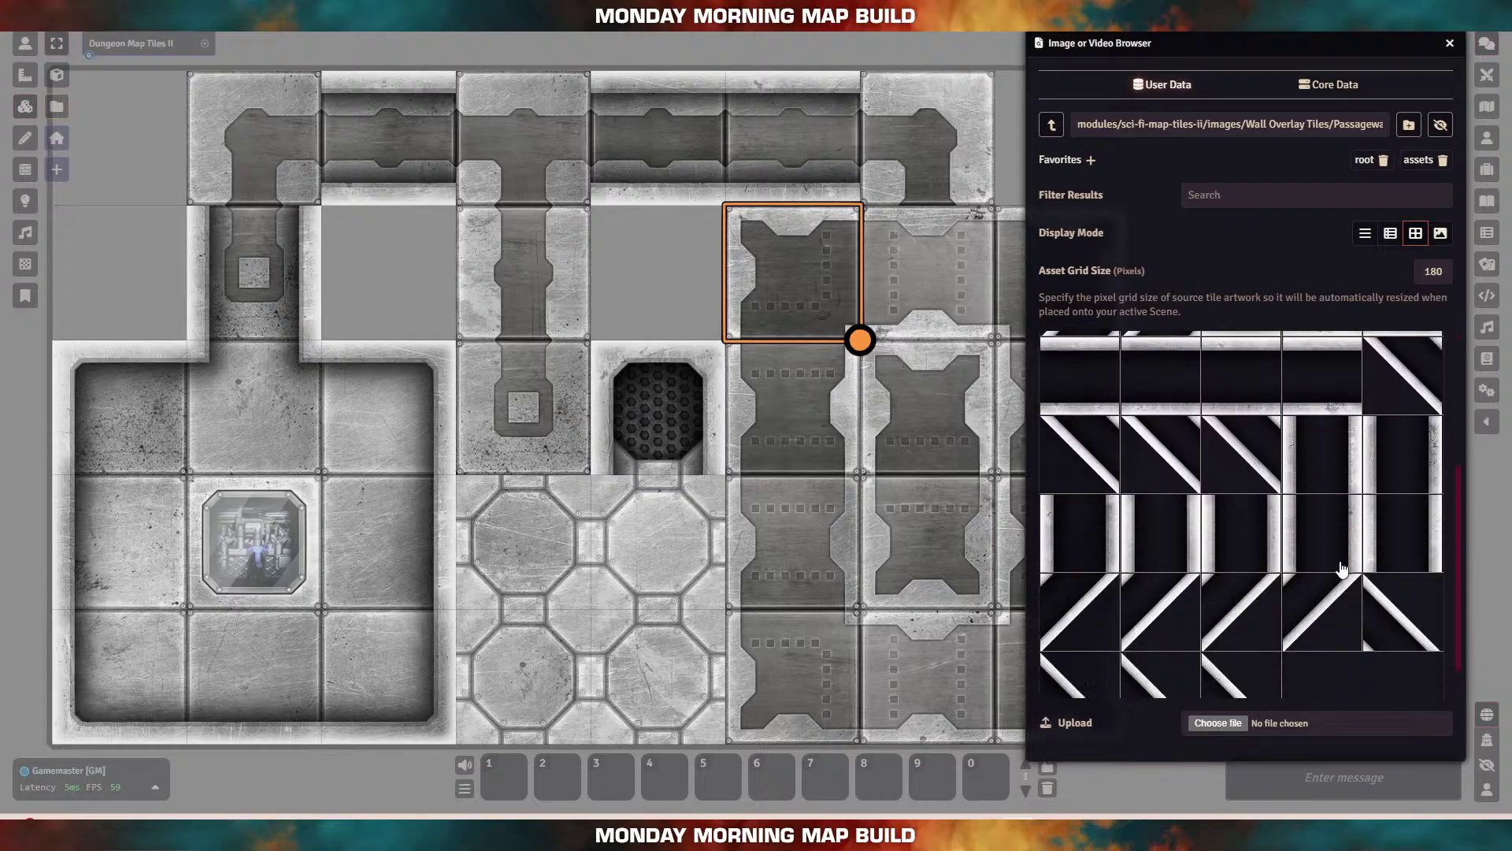
{"action": "left_click_drag", "start_coordinate": [1329, 455], "coordinate": [536, 277]}
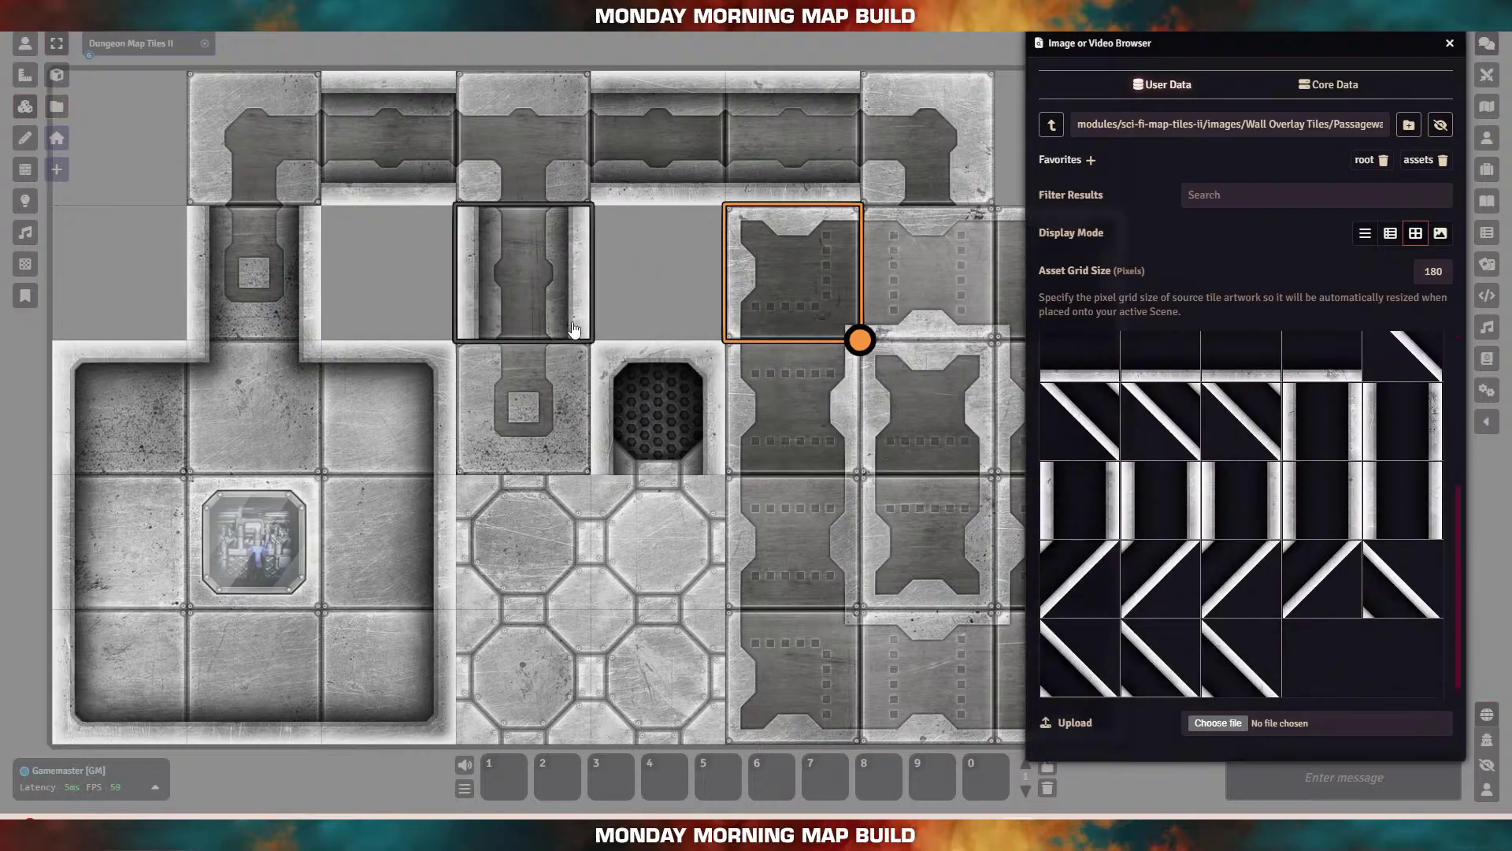
{"action": "left_click_drag", "start_coordinate": [1388, 479], "coordinate": [524, 409]}
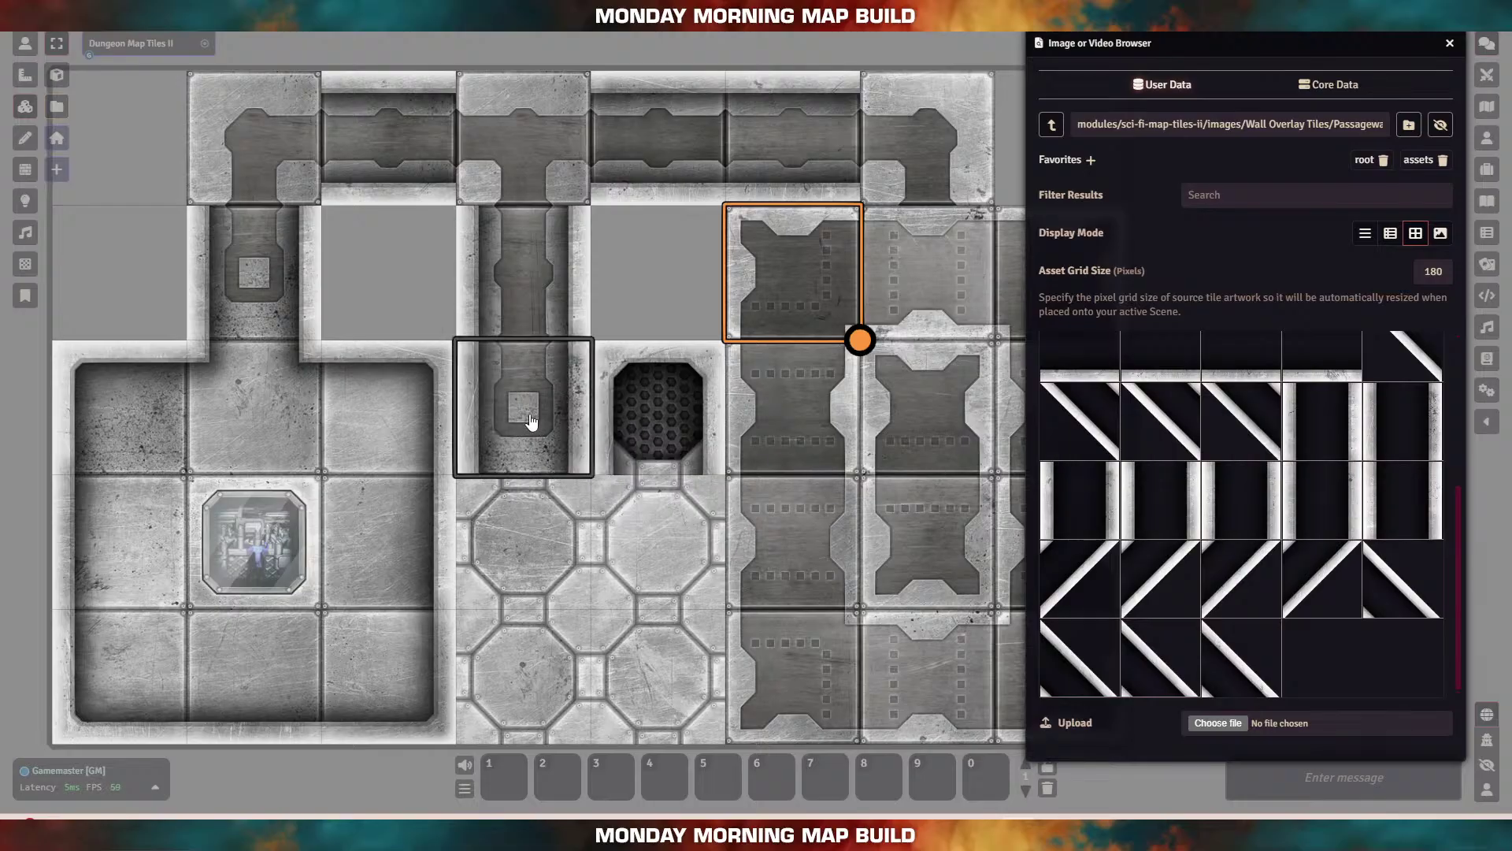
Step: Return to the Cornerstones folder and place a cornerstone on the inner corner of the channel's first corner tile in the top row
{"action": "scroll", "coordinate": [1174, 571], "scroll_direction": "up", "scroll_amount": 4}
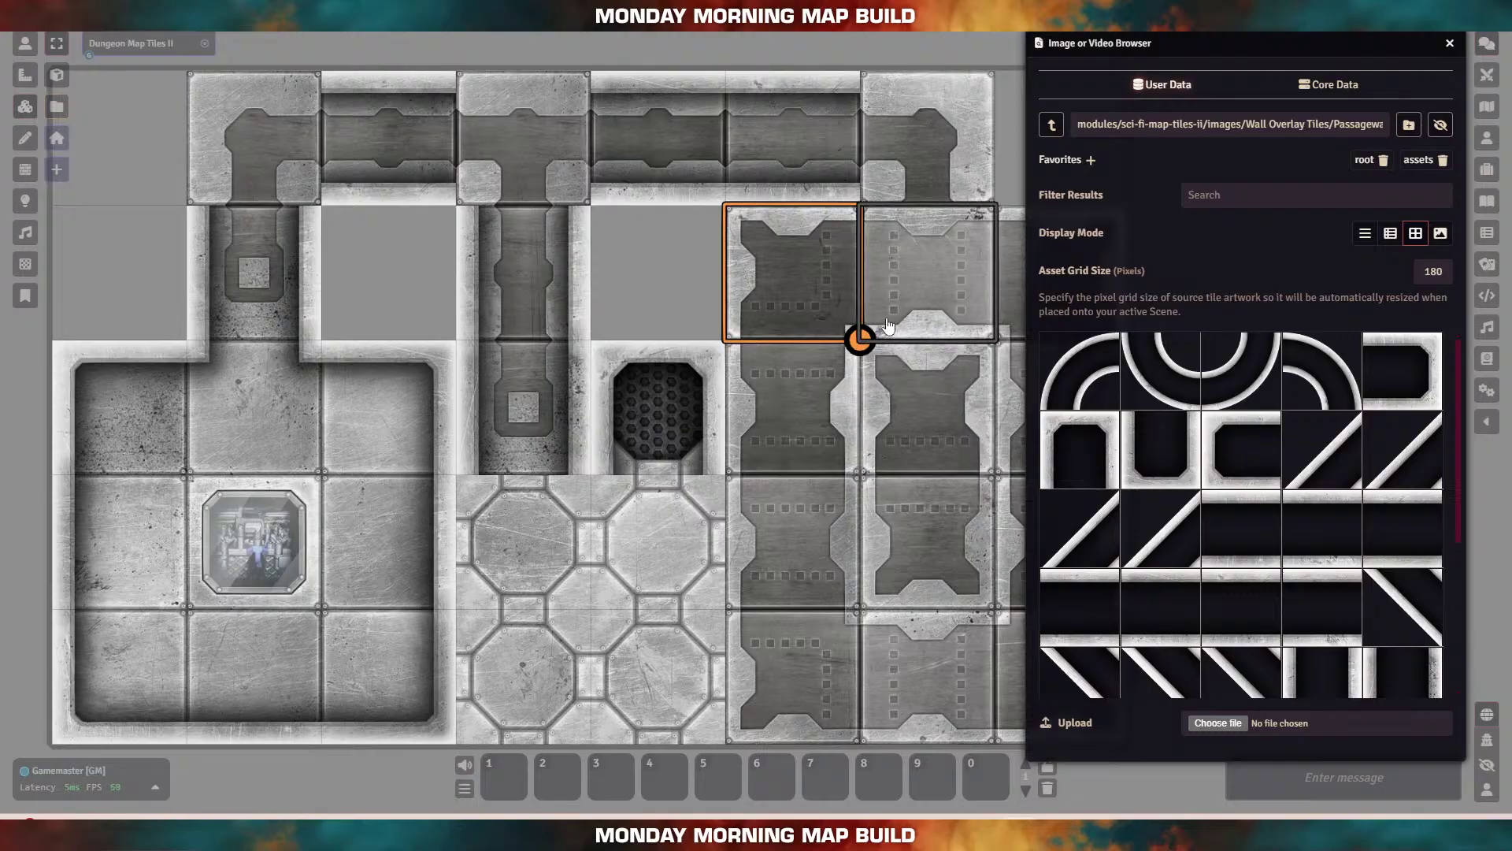
{"action": "left_click", "coordinate": [1054, 128]}
{"action": "left_click", "coordinate": [1100, 394]}
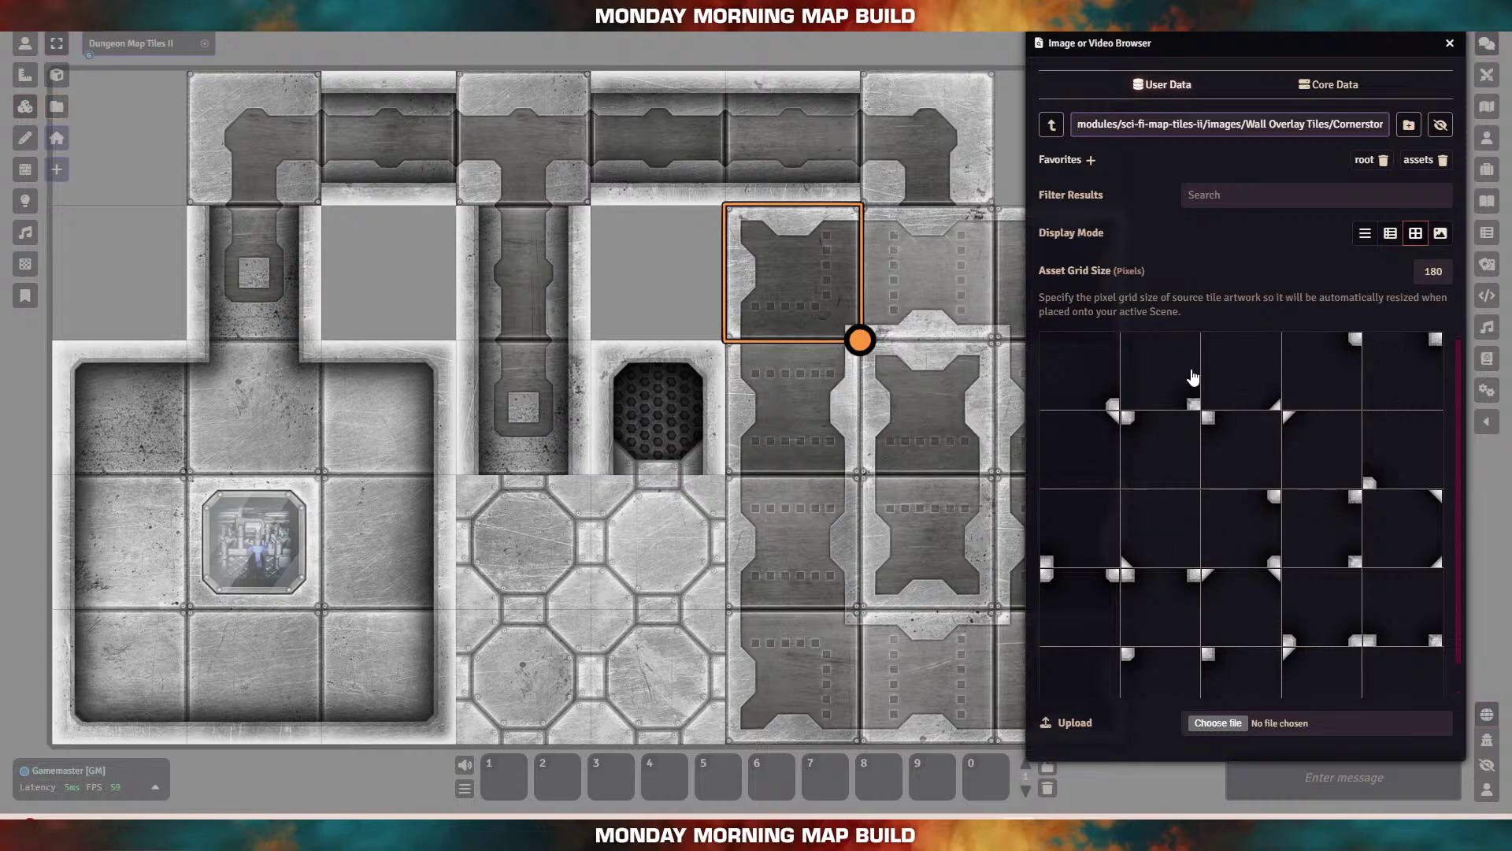
{"action": "left_click_drag", "start_coordinate": [1092, 395], "coordinate": [256, 143]}
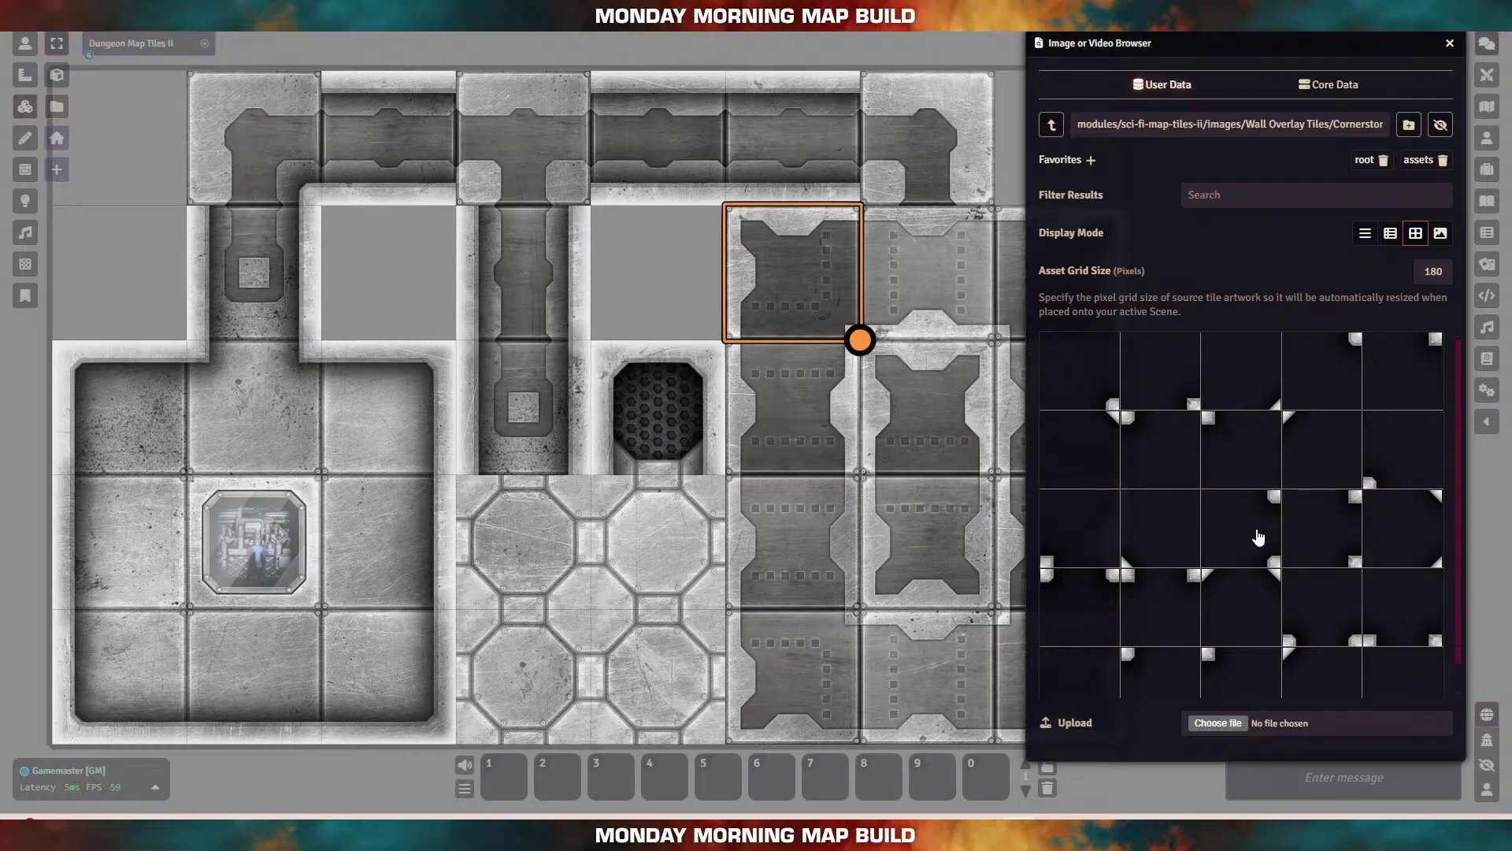
Step: Place cornerstone overlays on both lower inner corners of the T-junction tile and on the inner corner of the top row's last corner tile
{"action": "scroll", "coordinate": [1174, 540], "scroll_direction": "down", "scroll_amount": 1}
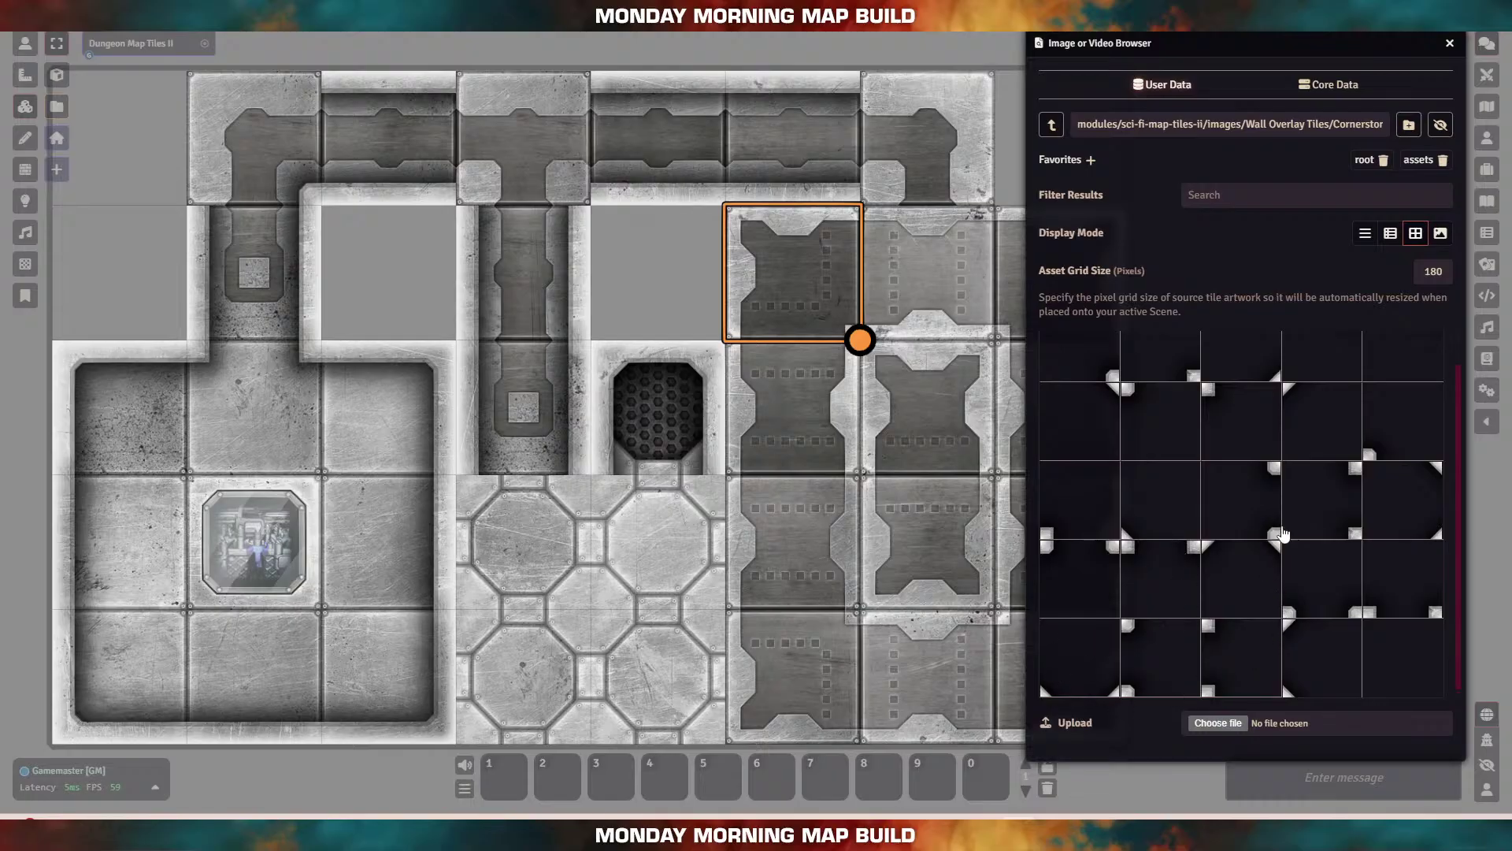
{"action": "left_click_drag", "start_coordinate": [1311, 606], "coordinate": [563, 173]}
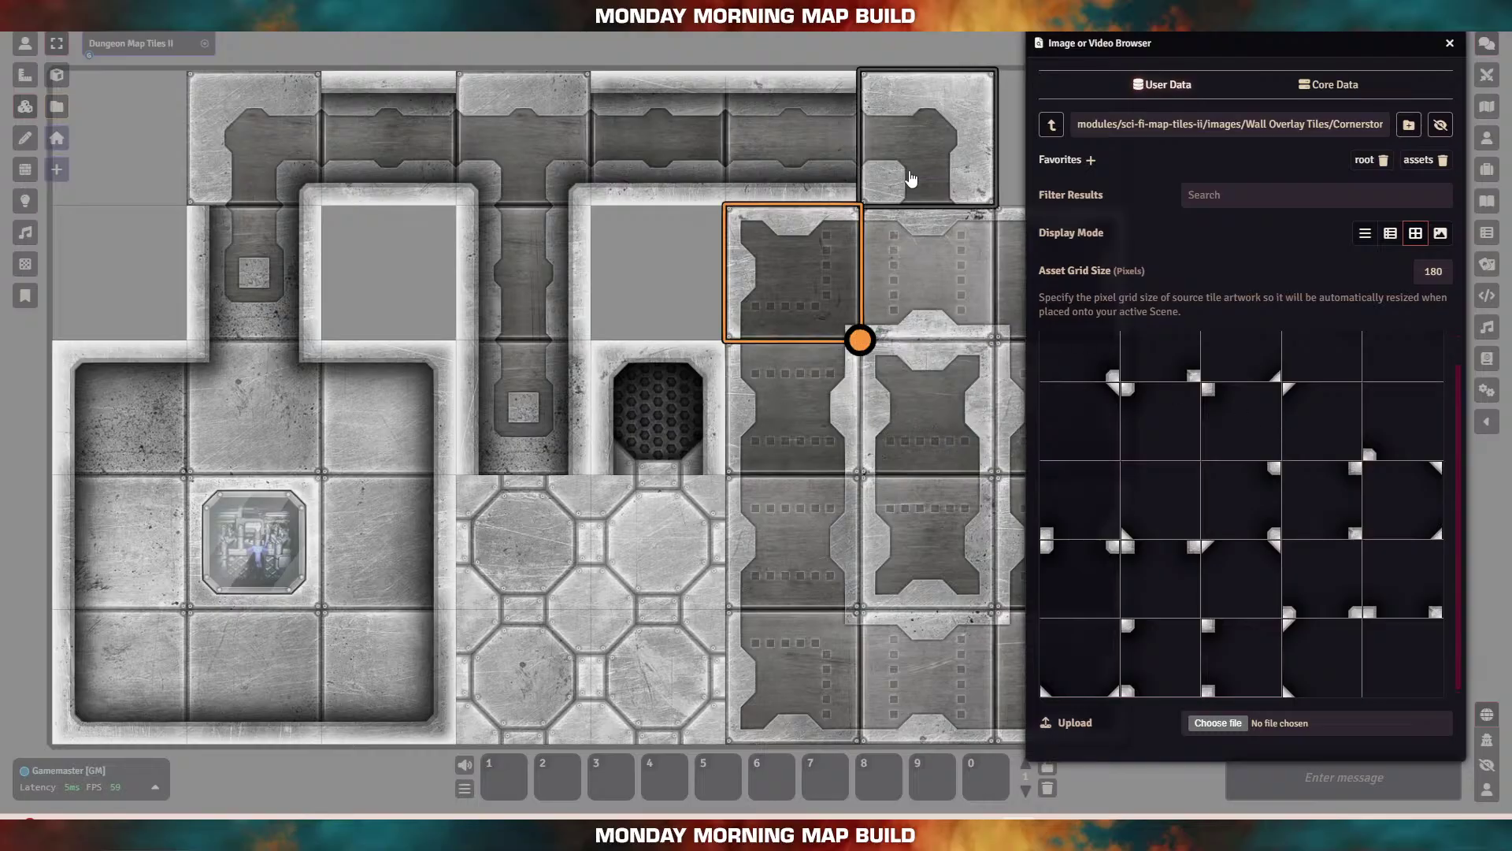
{"action": "scroll", "coordinate": [1246, 481], "scroll_direction": "up", "scroll_amount": 1}
{"action": "scroll", "coordinate": [1247, 481], "scroll_direction": "up", "scroll_amount": 1}
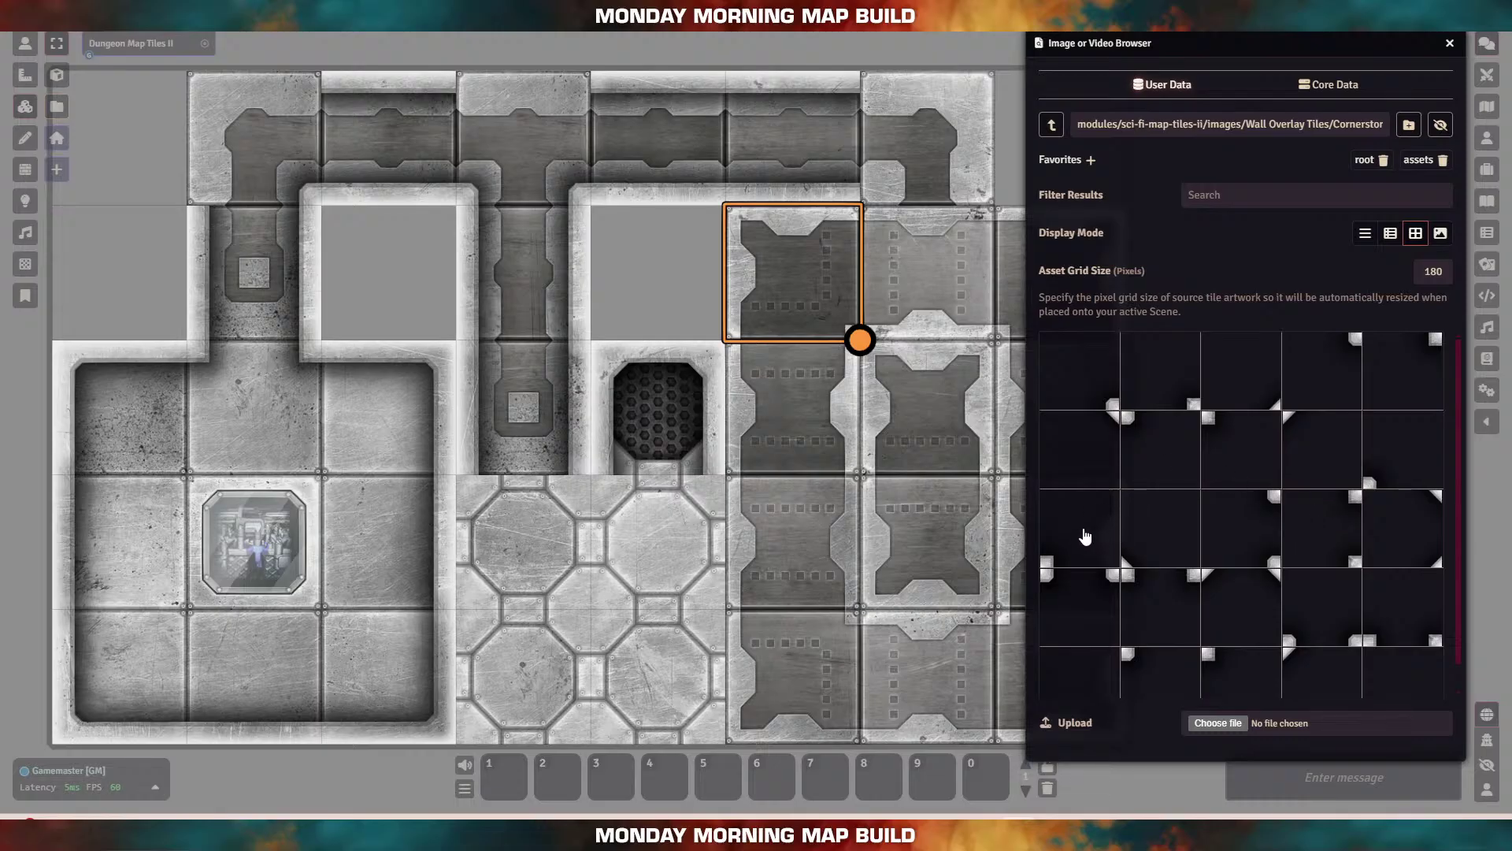
{"action": "left_click_drag", "start_coordinate": [1384, 461], "coordinate": [928, 136]}
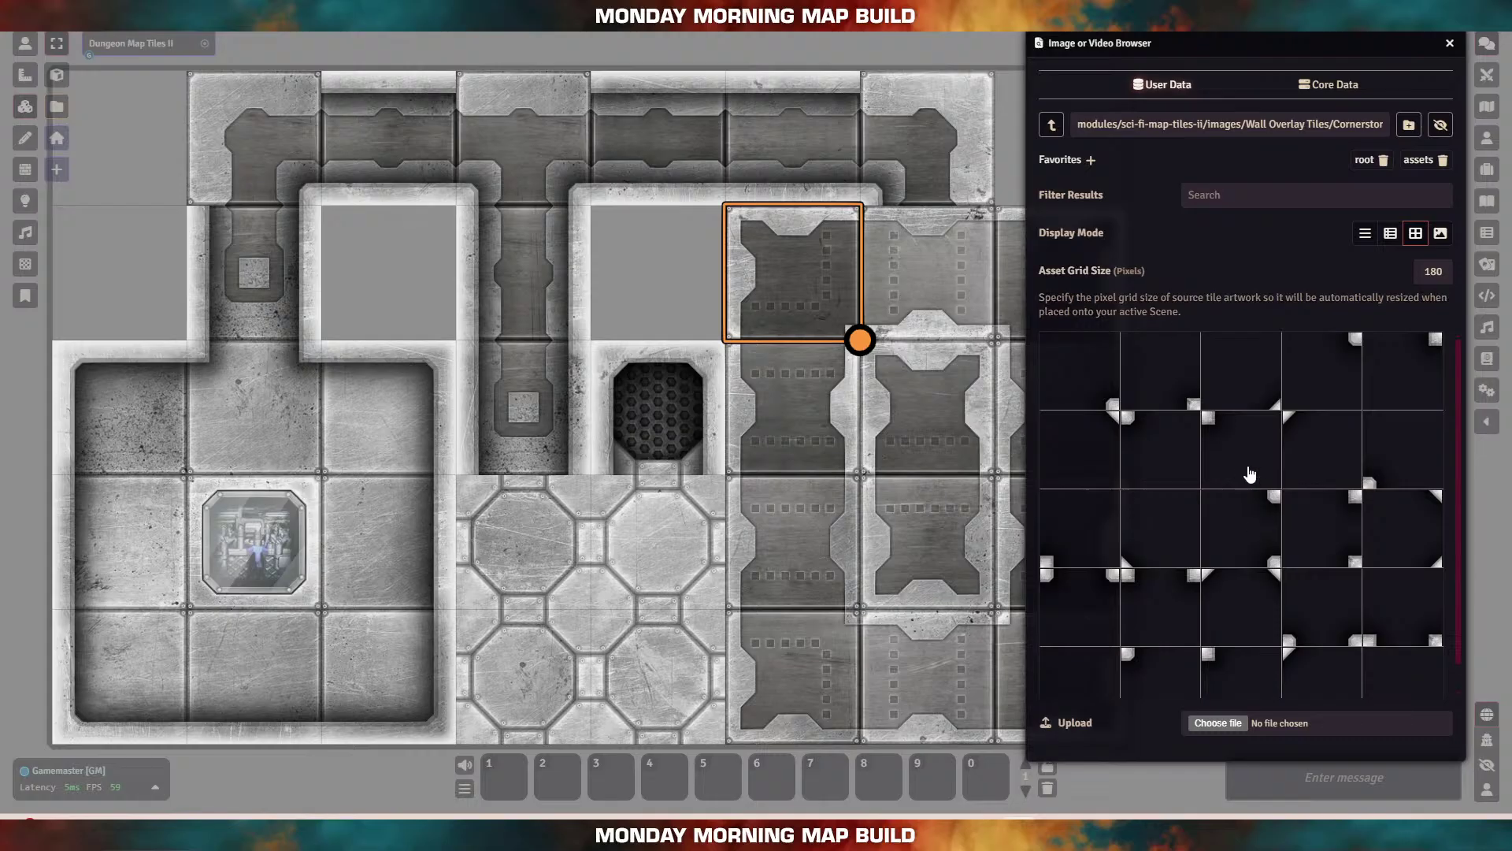
Step: Return to the Wall Overlay Tiles folder and place corner walls on the top row's two outer corner tiles and a straight wall above the T-junction
{"action": "left_click", "coordinate": [1051, 125]}
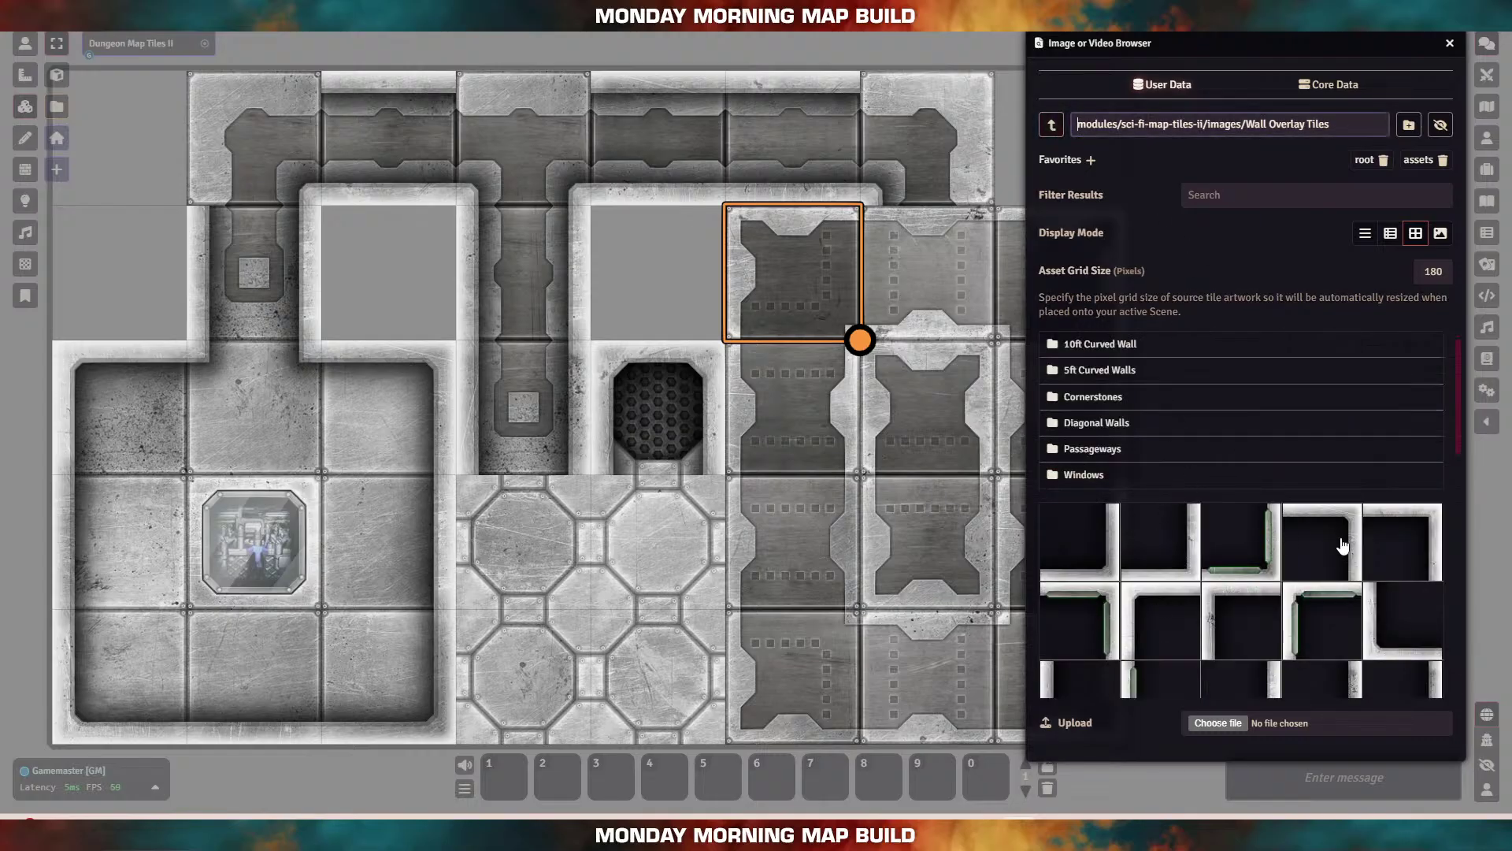
{"action": "left_click_drag", "start_coordinate": [1343, 545], "coordinate": [927, 140]}
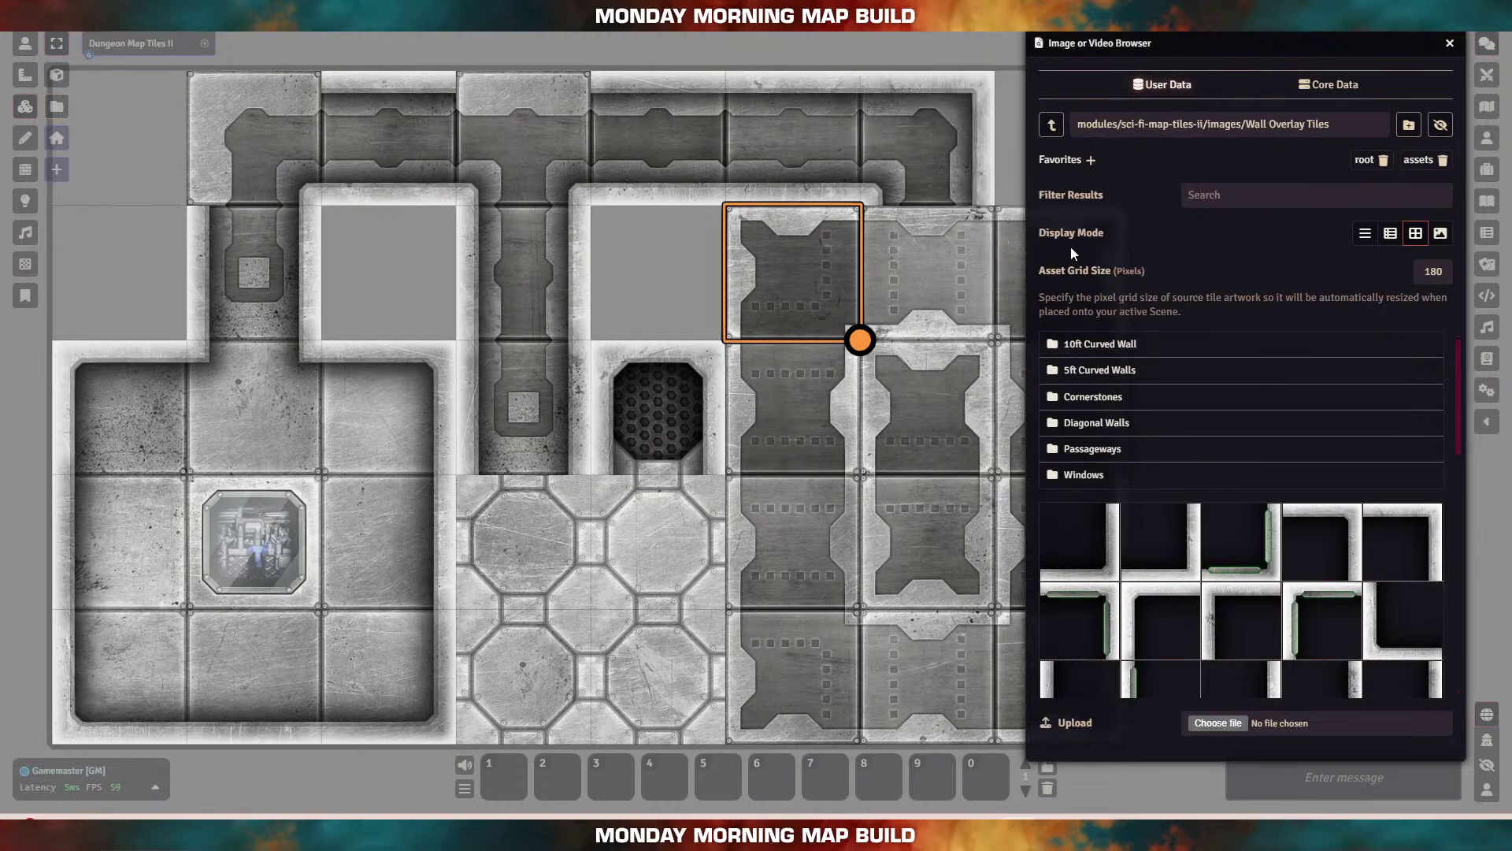
{"action": "left_click_drag", "start_coordinate": [1188, 612], "coordinate": [257, 145]}
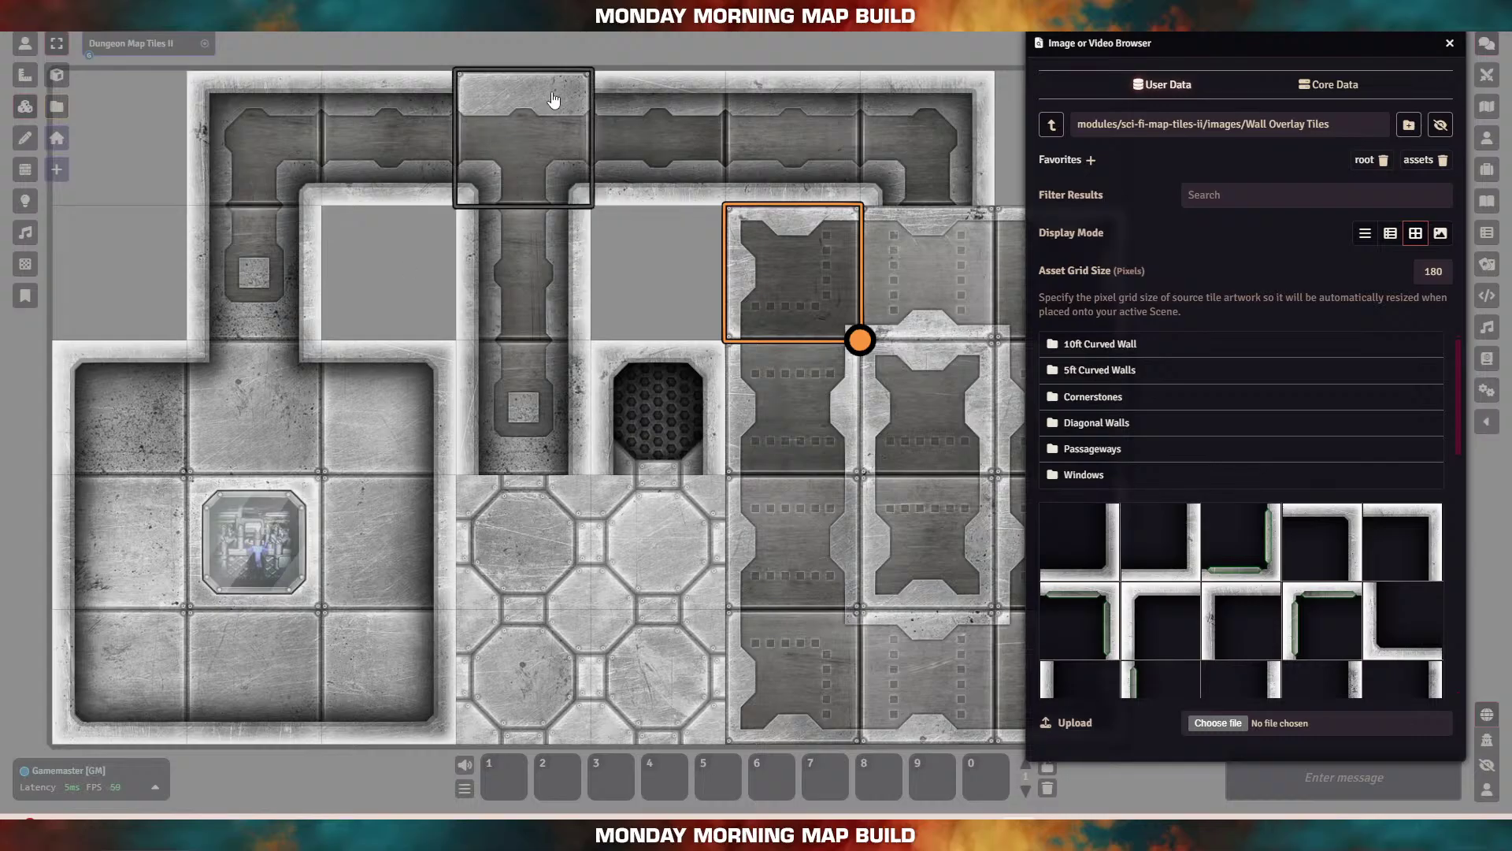
{"action": "scroll", "coordinate": [1201, 601], "scroll_direction": "down", "scroll_amount": 3}
{"action": "scroll", "coordinate": [1205, 601], "scroll_direction": "down", "scroll_amount": 2}
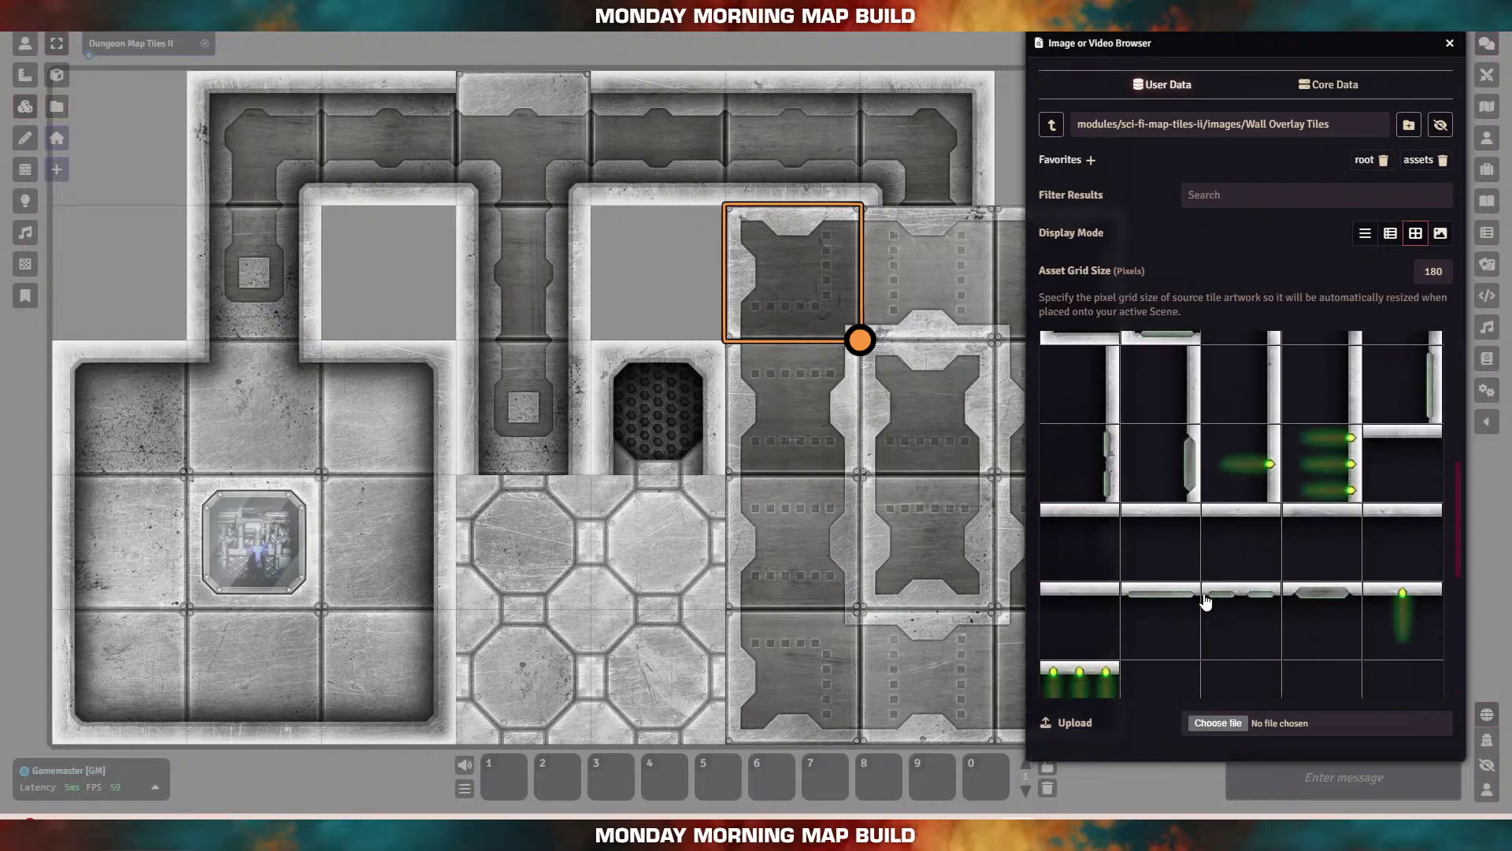
{"action": "left_click_drag", "start_coordinate": [1155, 541], "coordinate": [1396, 589]}
Step: Wall the two-by-two octagonal tile room with green-trimmed corners on its lower tiles and green-trimmed straight walls on the outer sides of its upper tiles
{"action": "scroll", "coordinate": [1286, 587], "scroll_direction": "up", "scroll_amount": 5}
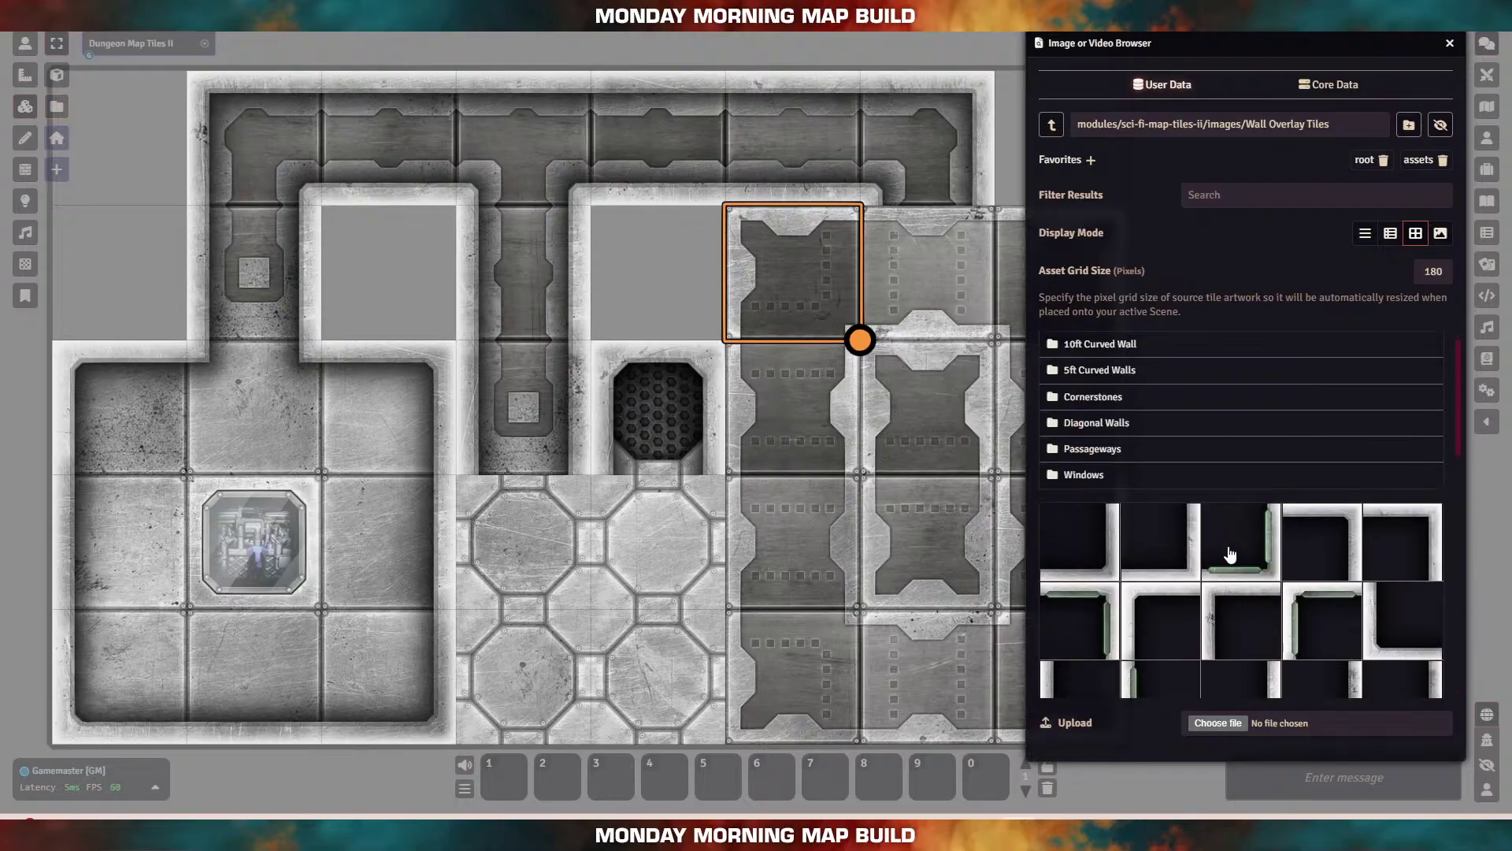
{"action": "left_click_drag", "start_coordinate": [1230, 555], "coordinate": [660, 674]}
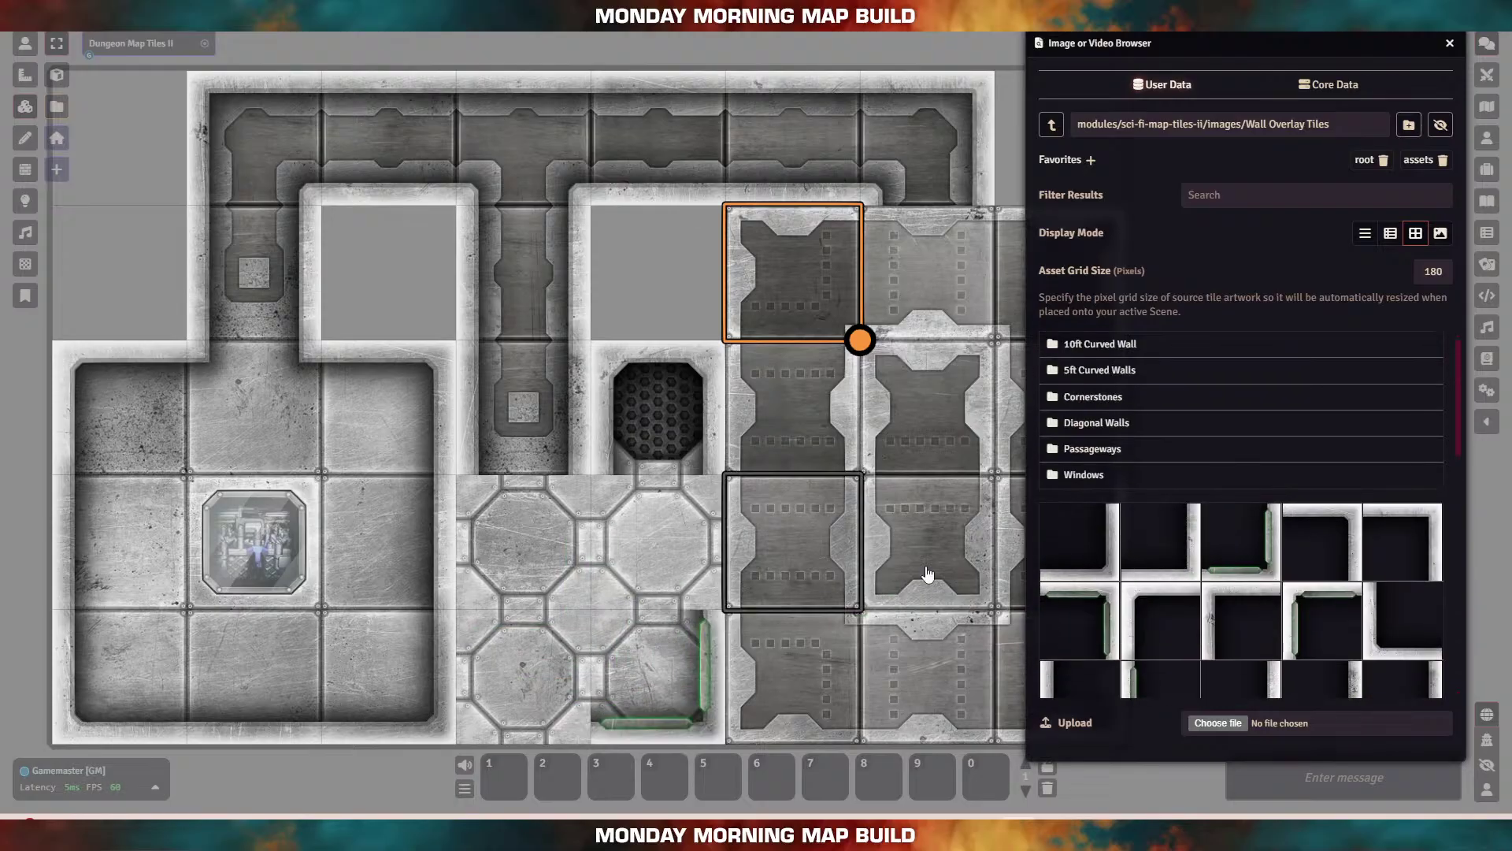
{"action": "scroll", "coordinate": [1252, 581], "scroll_direction": "down", "scroll_amount": 3}
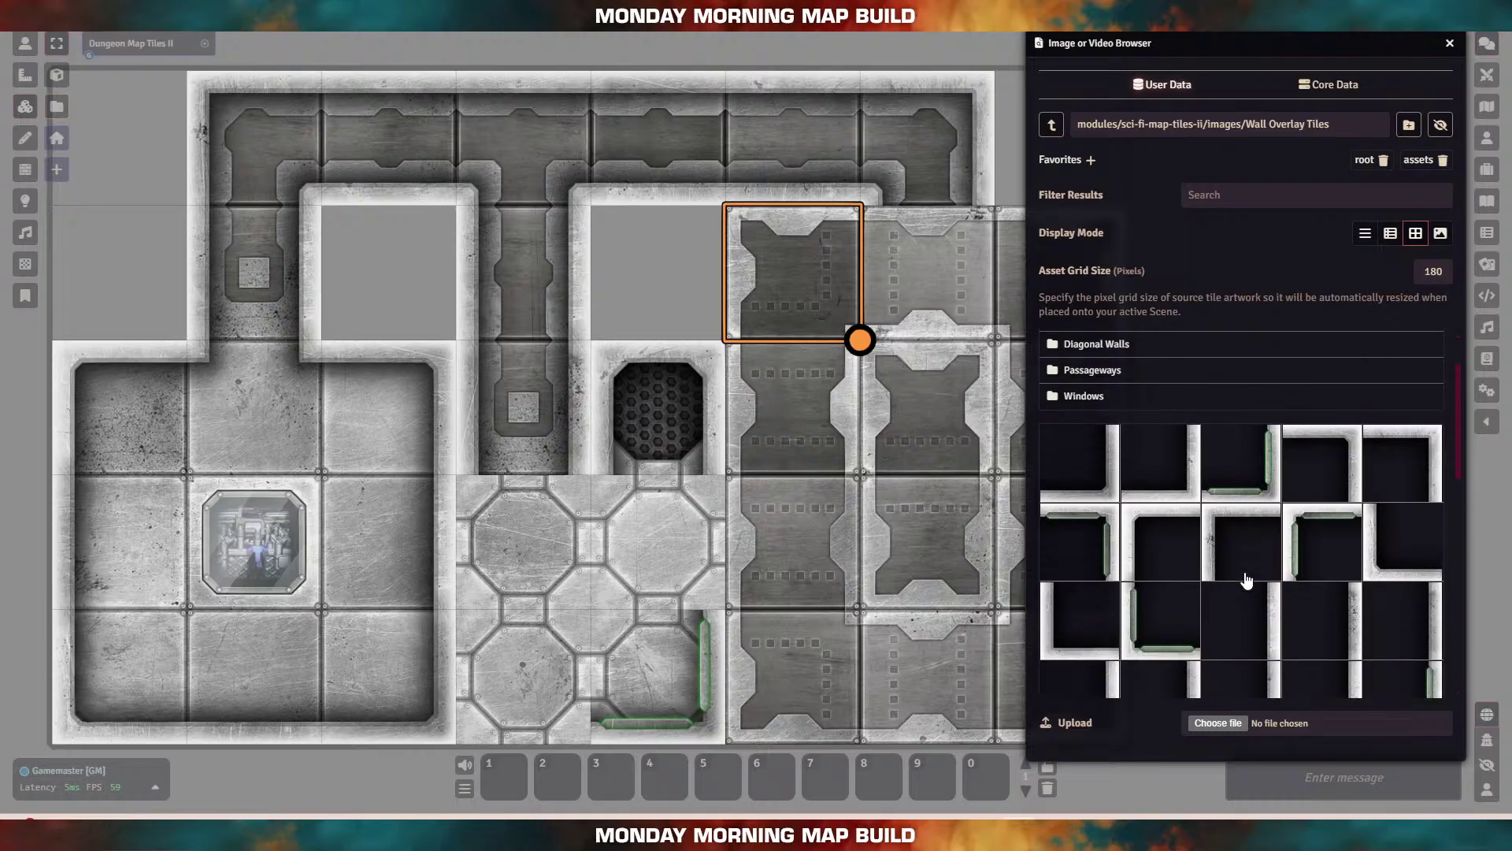
{"action": "left_click_drag", "start_coordinate": [1161, 622], "coordinate": [551, 671]}
{"action": "left_click_drag", "start_coordinate": [1135, 545], "coordinate": [659, 540]}
{"action": "scroll", "coordinate": [1165, 518], "scroll_direction": "down", "scroll_amount": 5}
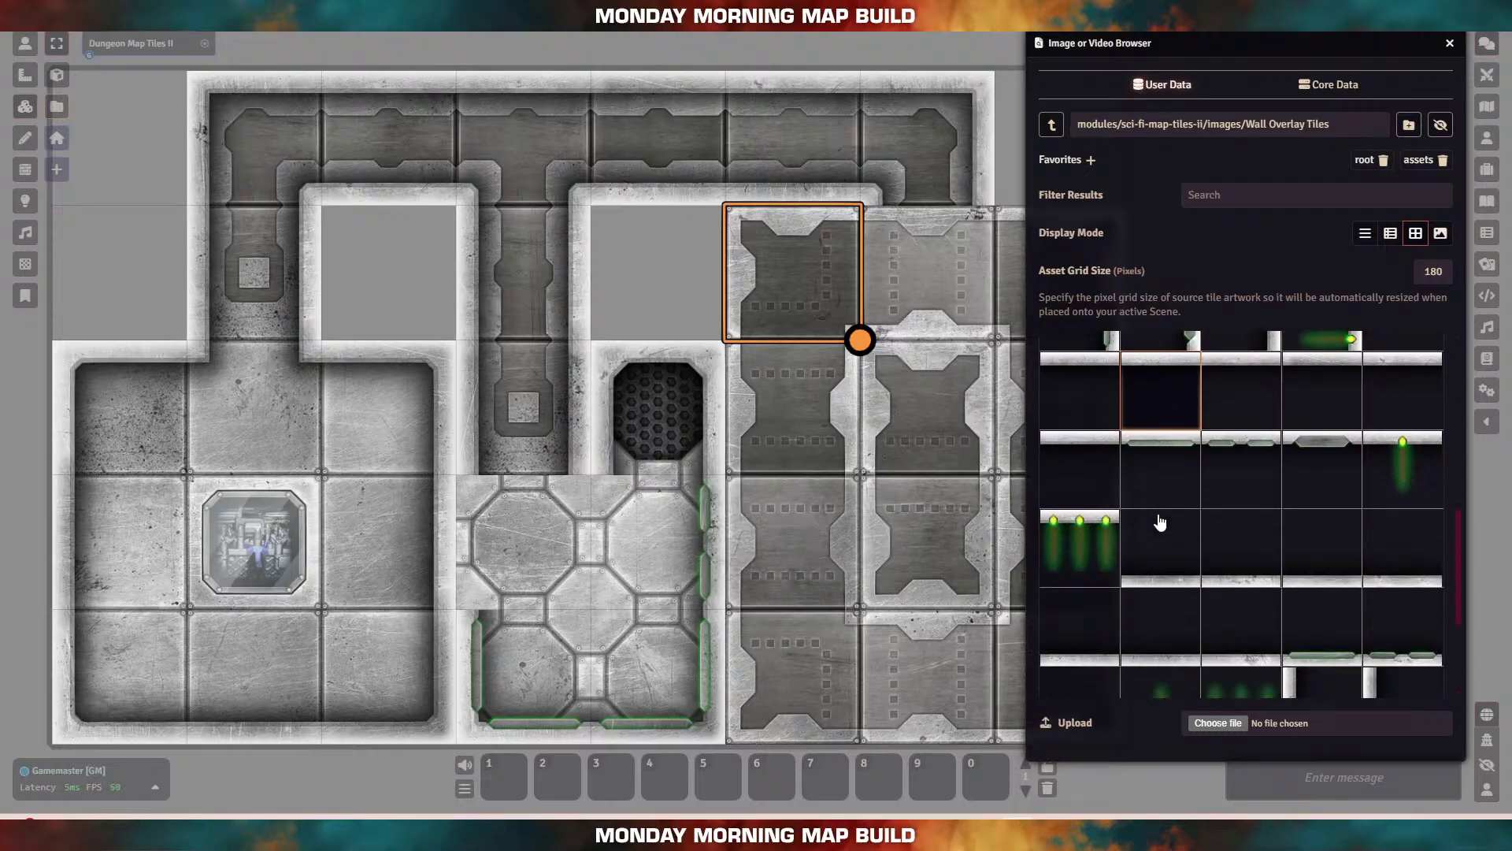
{"action": "left_click_drag", "start_coordinate": [1144, 672], "coordinate": [538, 545]}
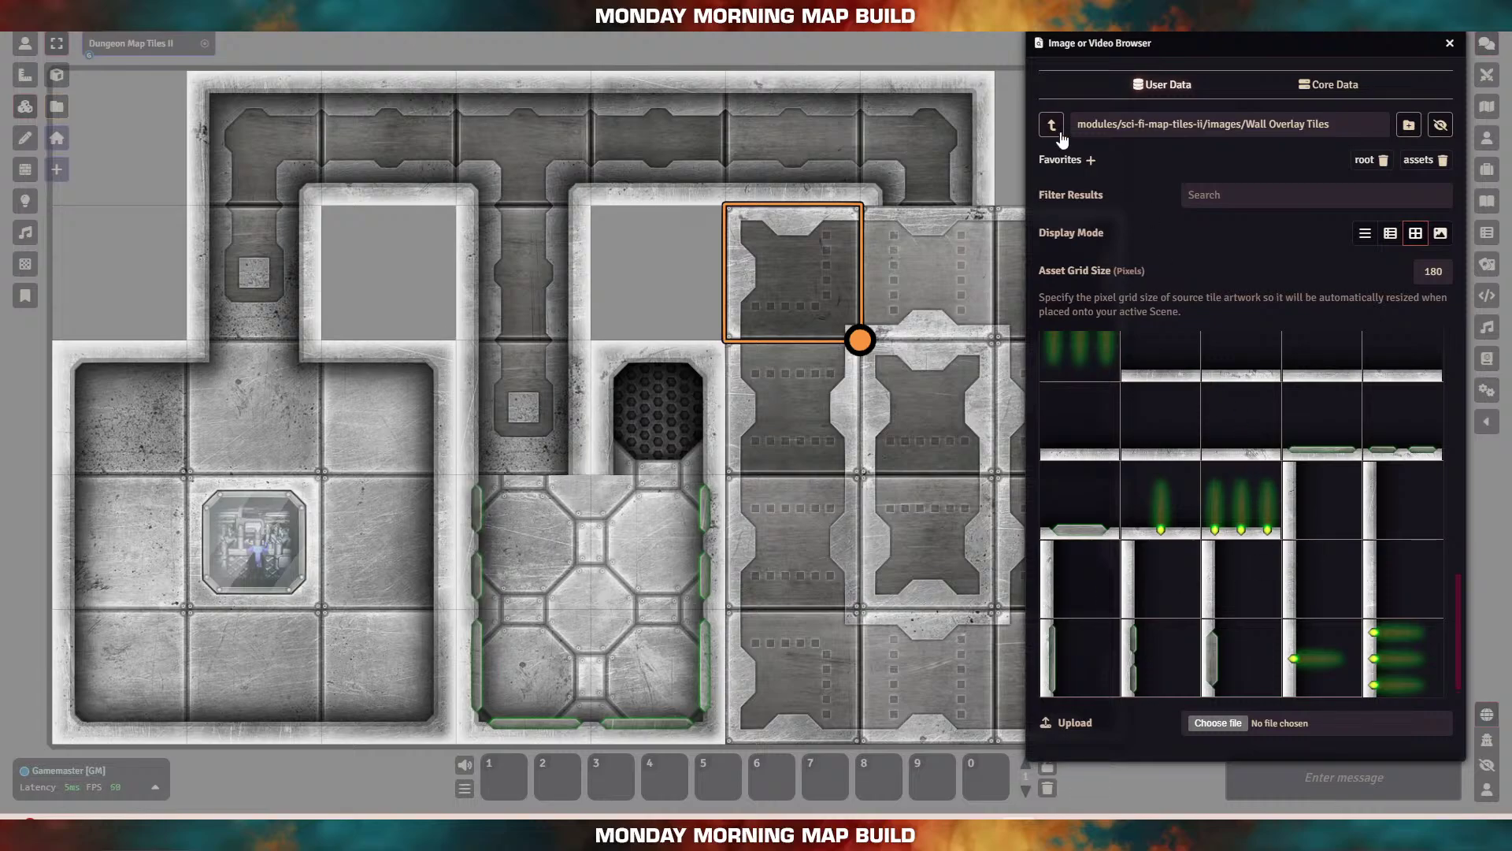
Step: From the Cornerstones folder, place cornerstones where the wall between channel and grate ends, and on both upper corners of the tile beneath the channel's last corner
{"action": "scroll", "coordinate": [1216, 542], "scroll_direction": "up", "scroll_amount": 5}
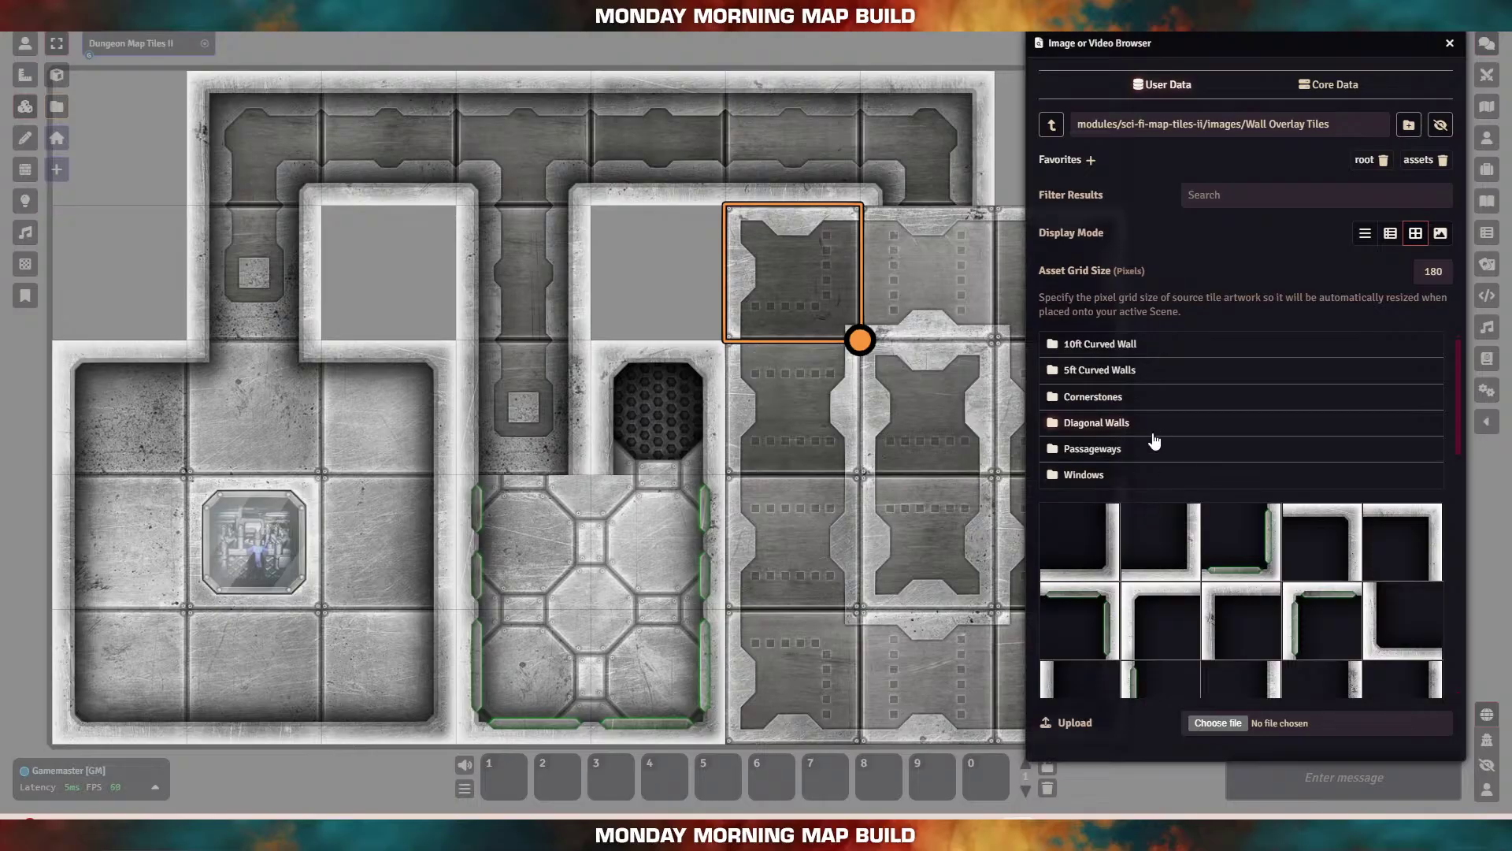
{"action": "left_click", "coordinate": [1094, 397]}
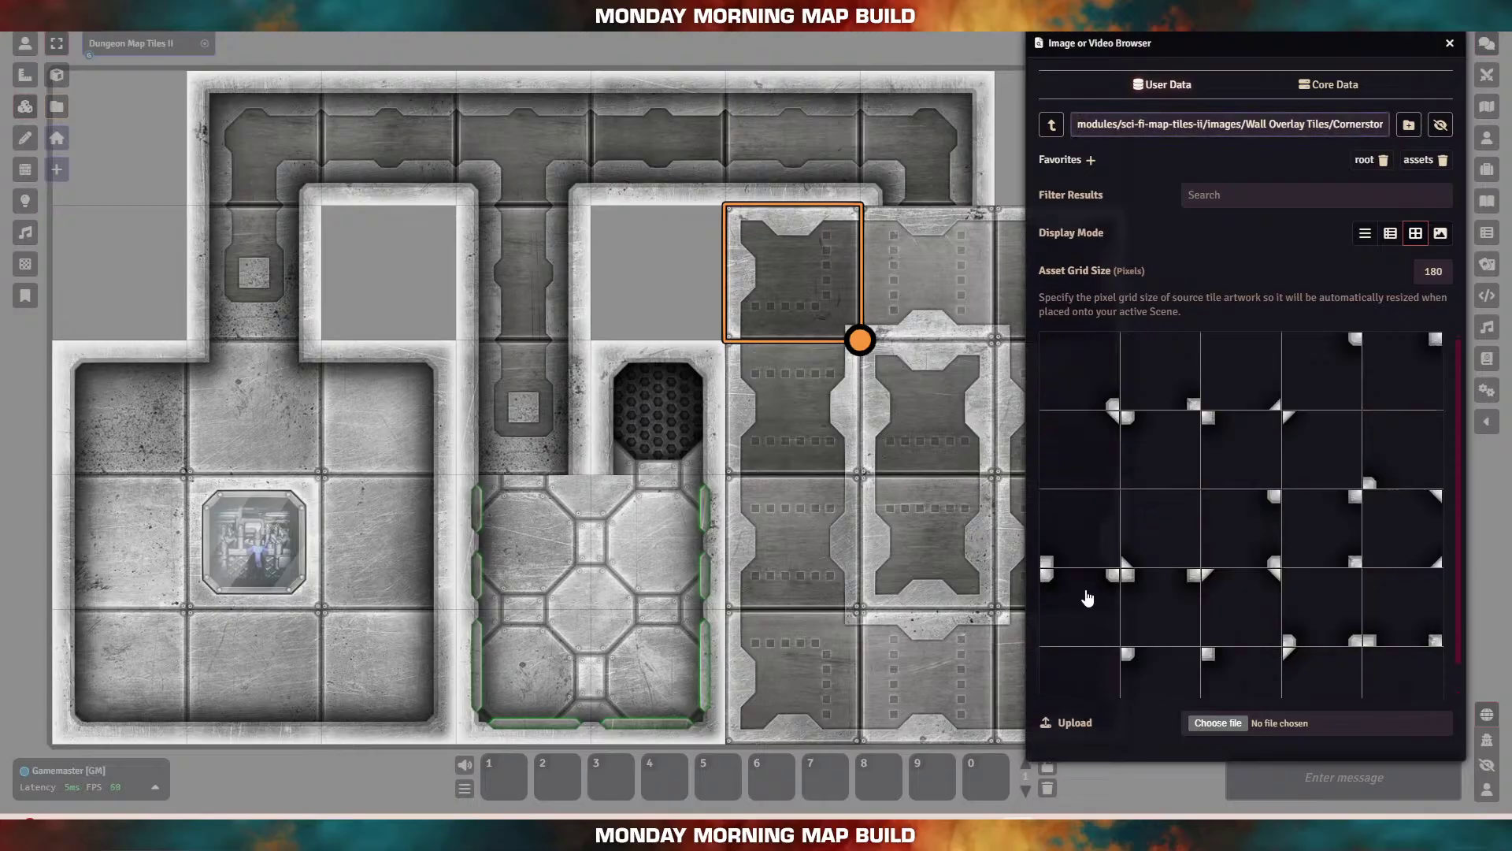
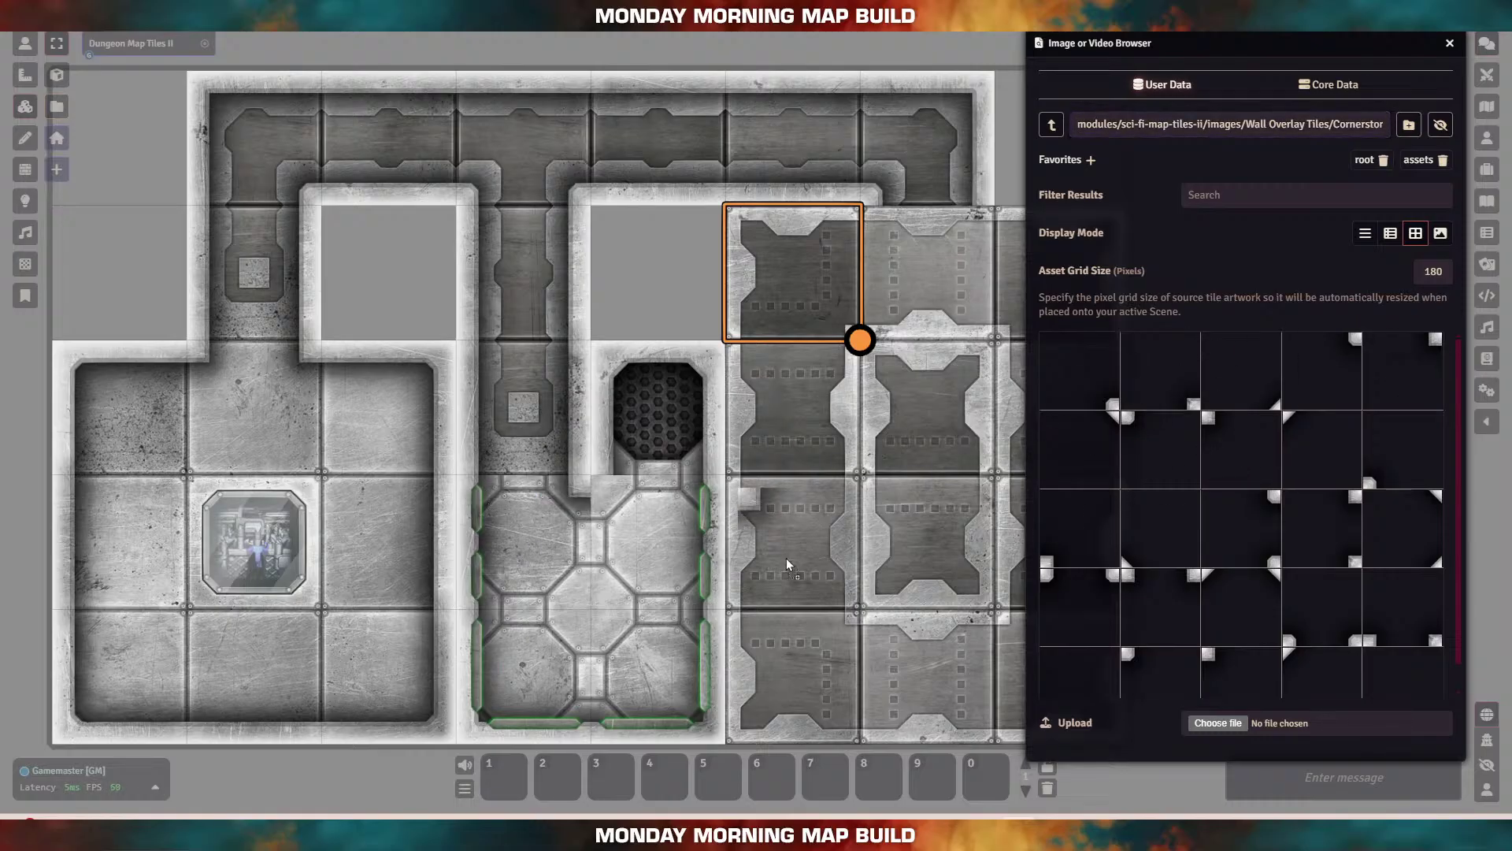
{"action": "left_click_drag", "start_coordinate": [786, 558], "coordinate": [653, 546]}
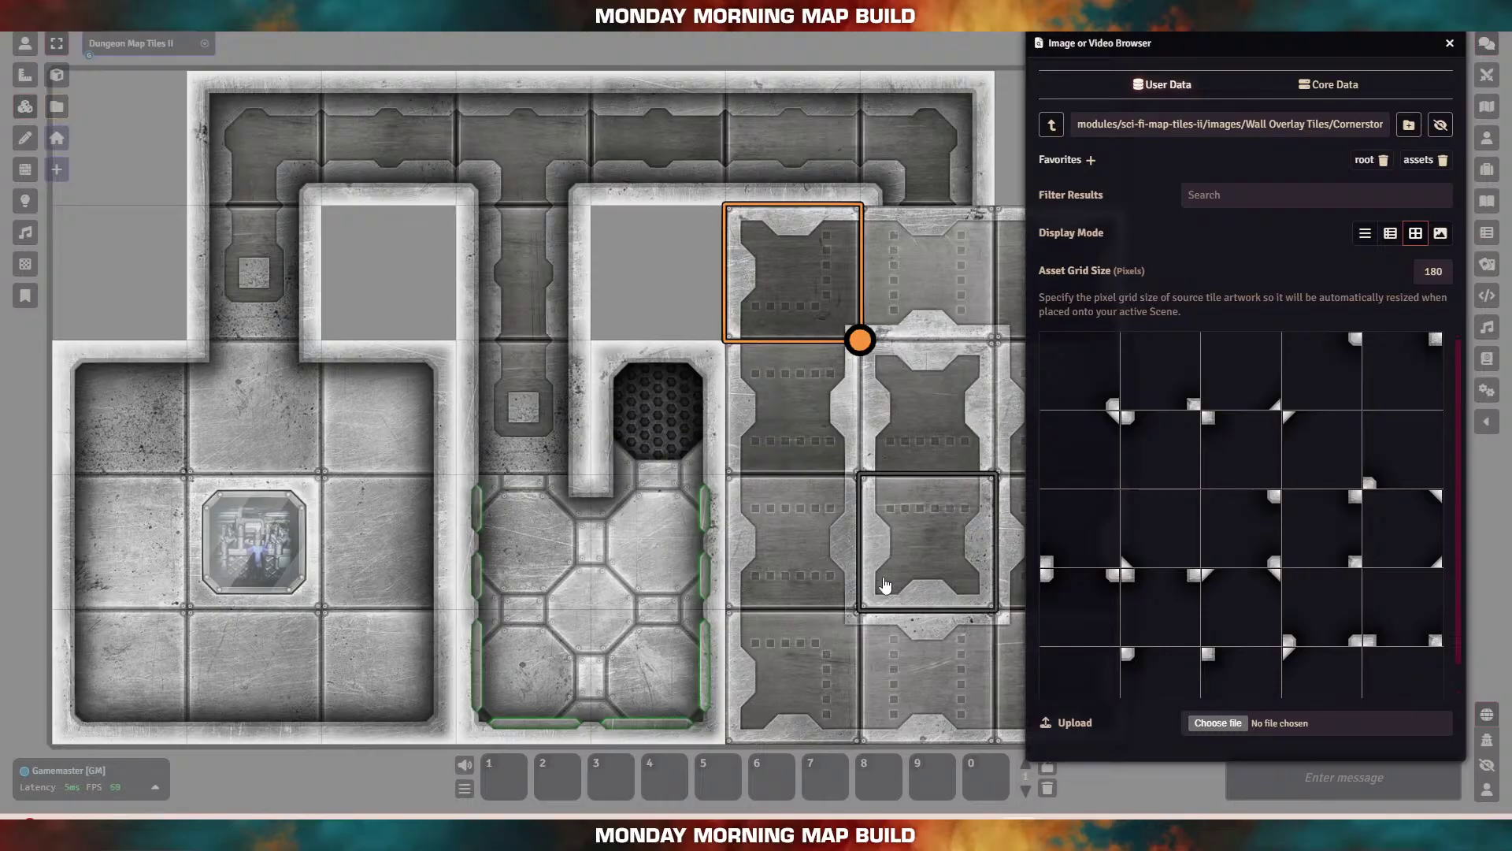
{"action": "left_click_drag", "start_coordinate": [661, 287], "coordinate": [466, 292]}
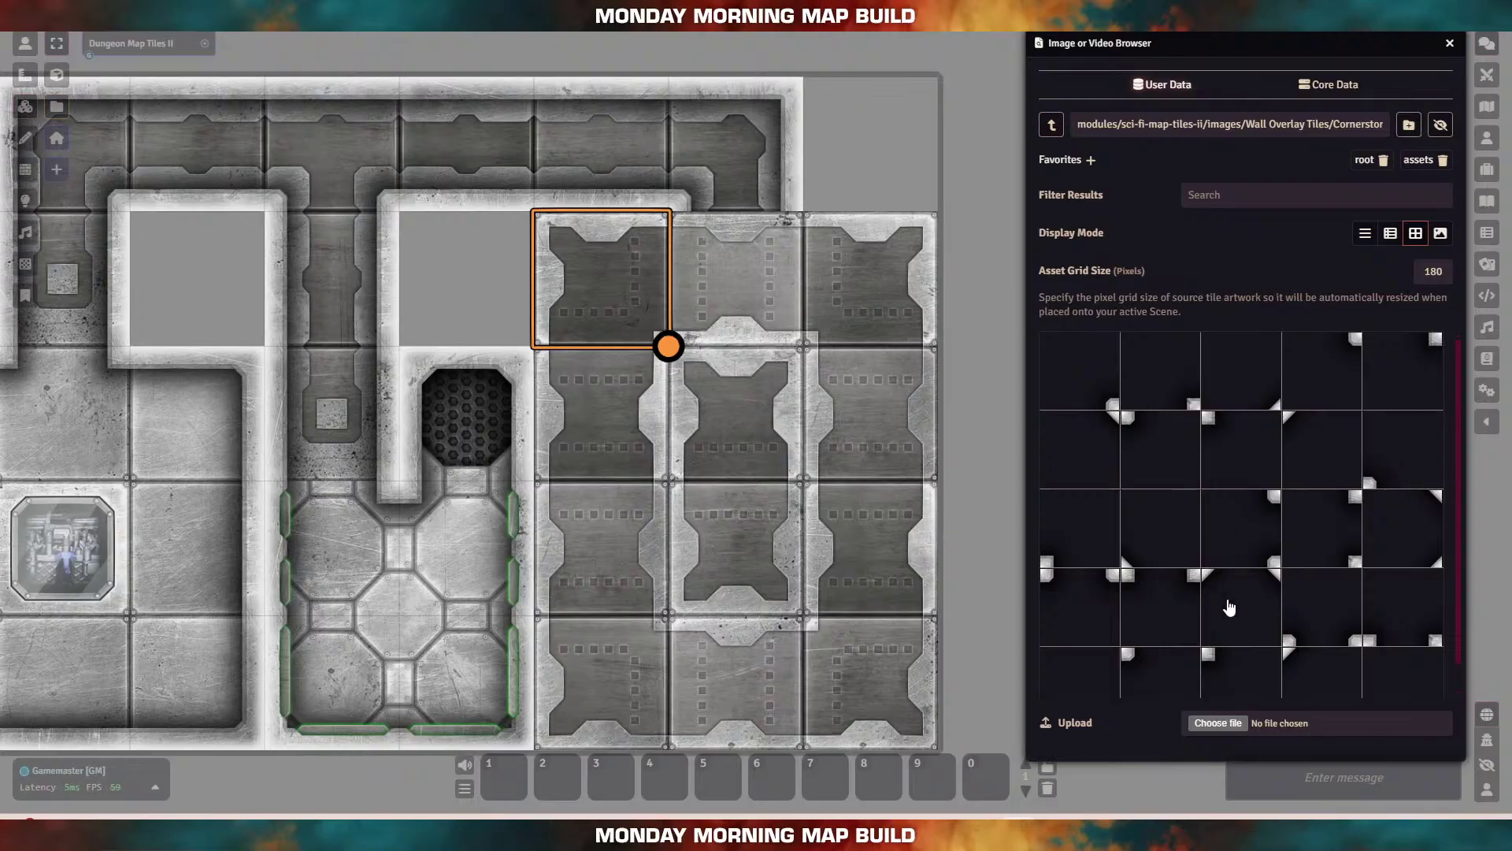
{"action": "scroll", "coordinate": [1293, 556], "scroll_direction": "down", "scroll_amount": 1}
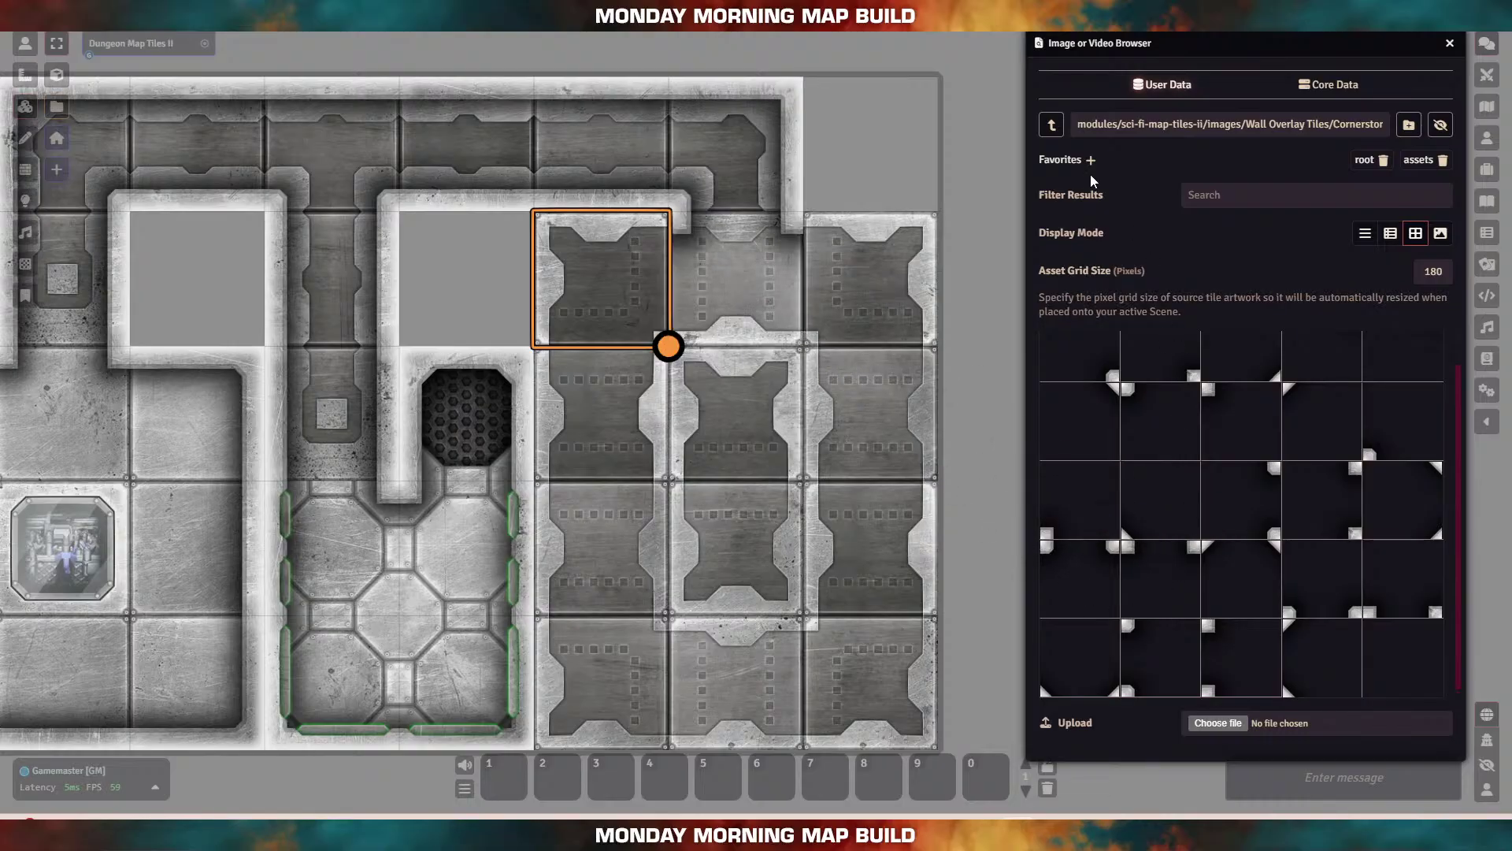
Step: Return to Wall Overlay Tiles and place green-trimmed corner walls on the lower-right and upper-left corner tiles of the dark panelled room
{"action": "left_click", "coordinate": [1049, 131]}
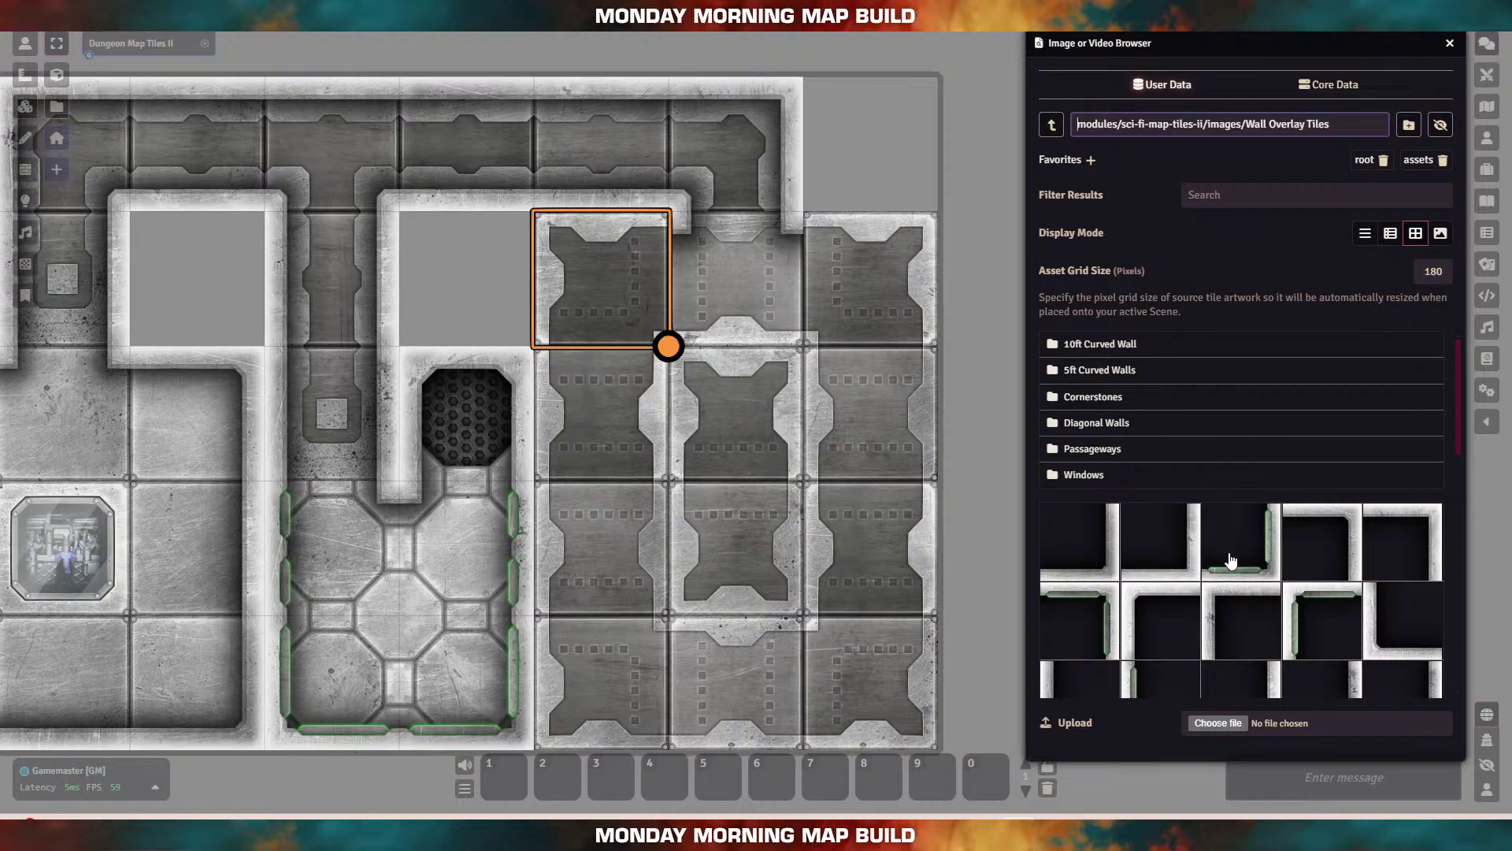
{"action": "left_click_drag", "start_coordinate": [1247, 561], "coordinate": [870, 681]}
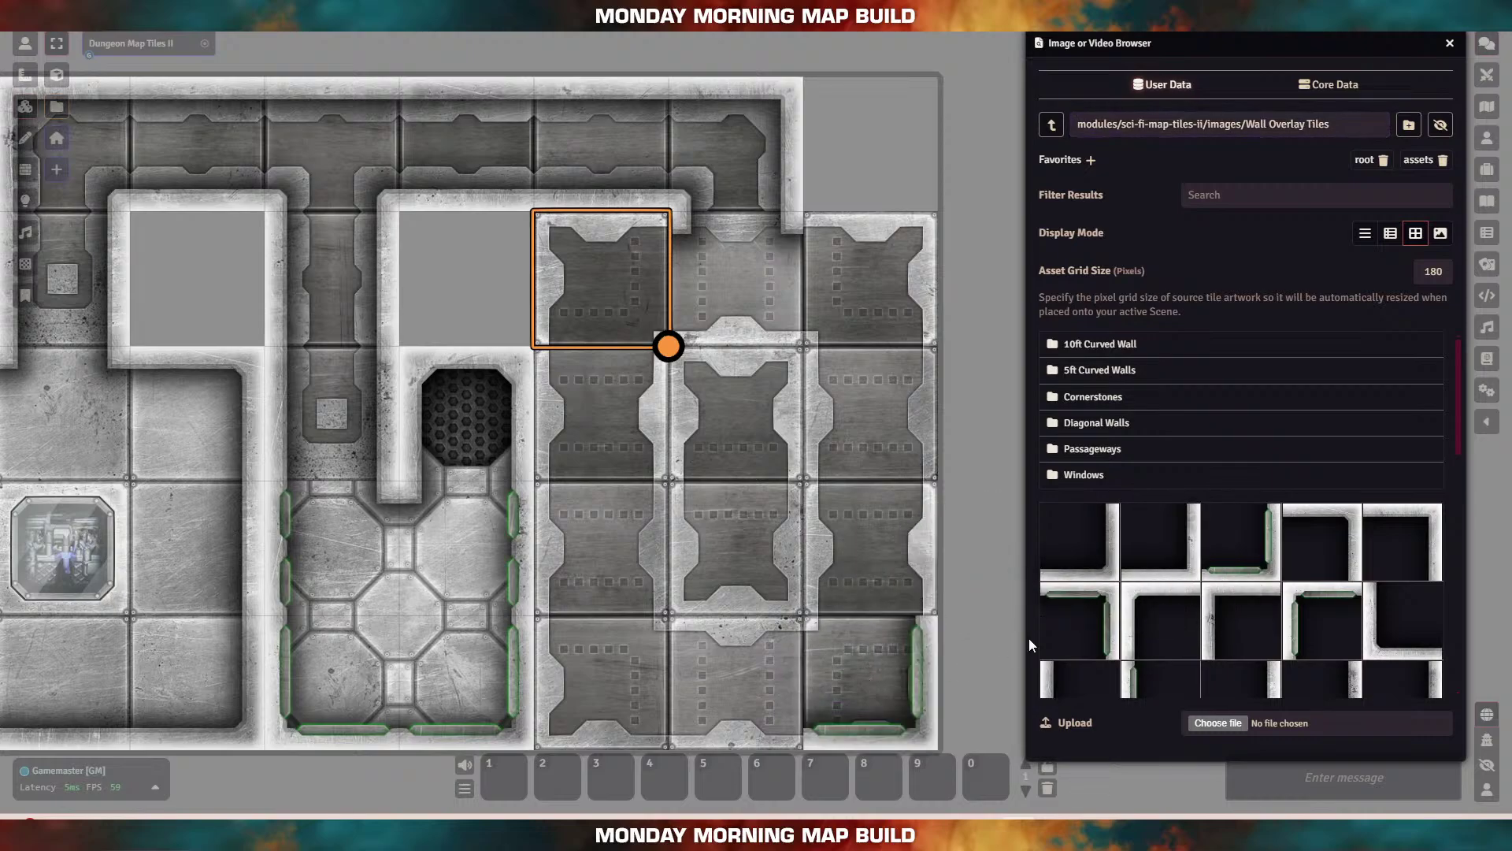
{"action": "left_click_drag", "start_coordinate": [1326, 617], "coordinate": [608, 294]}
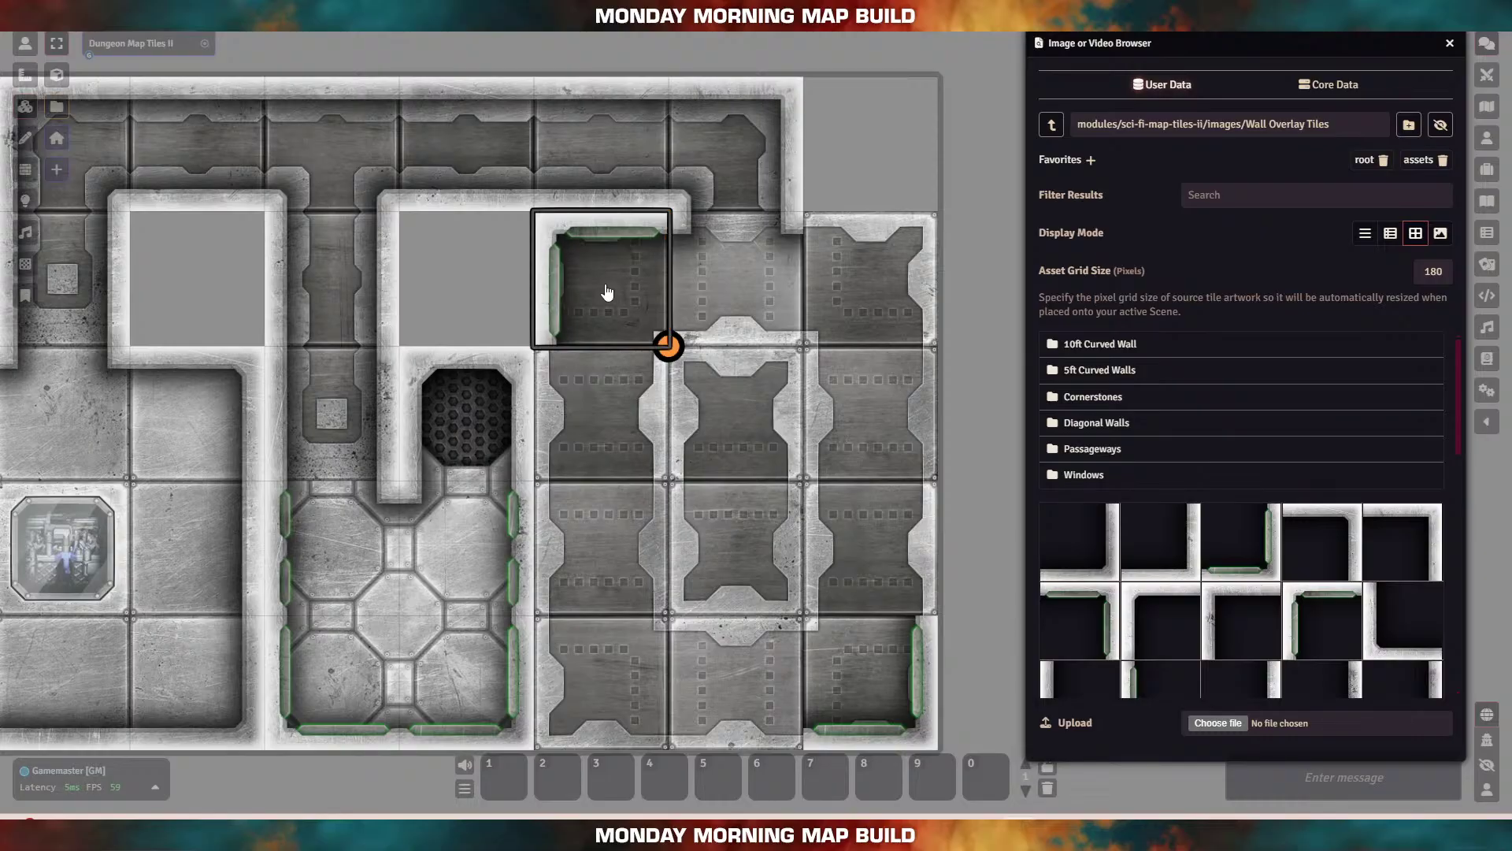
Step: Place green-trimmed corner wall overlays in the upper-right and lower-left corners of the right-hand room
{"action": "left_click_drag", "start_coordinate": [1084, 592], "coordinate": [871, 287]}
{"action": "scroll", "coordinate": [1291, 569], "scroll_direction": "down", "scroll_amount": 2}
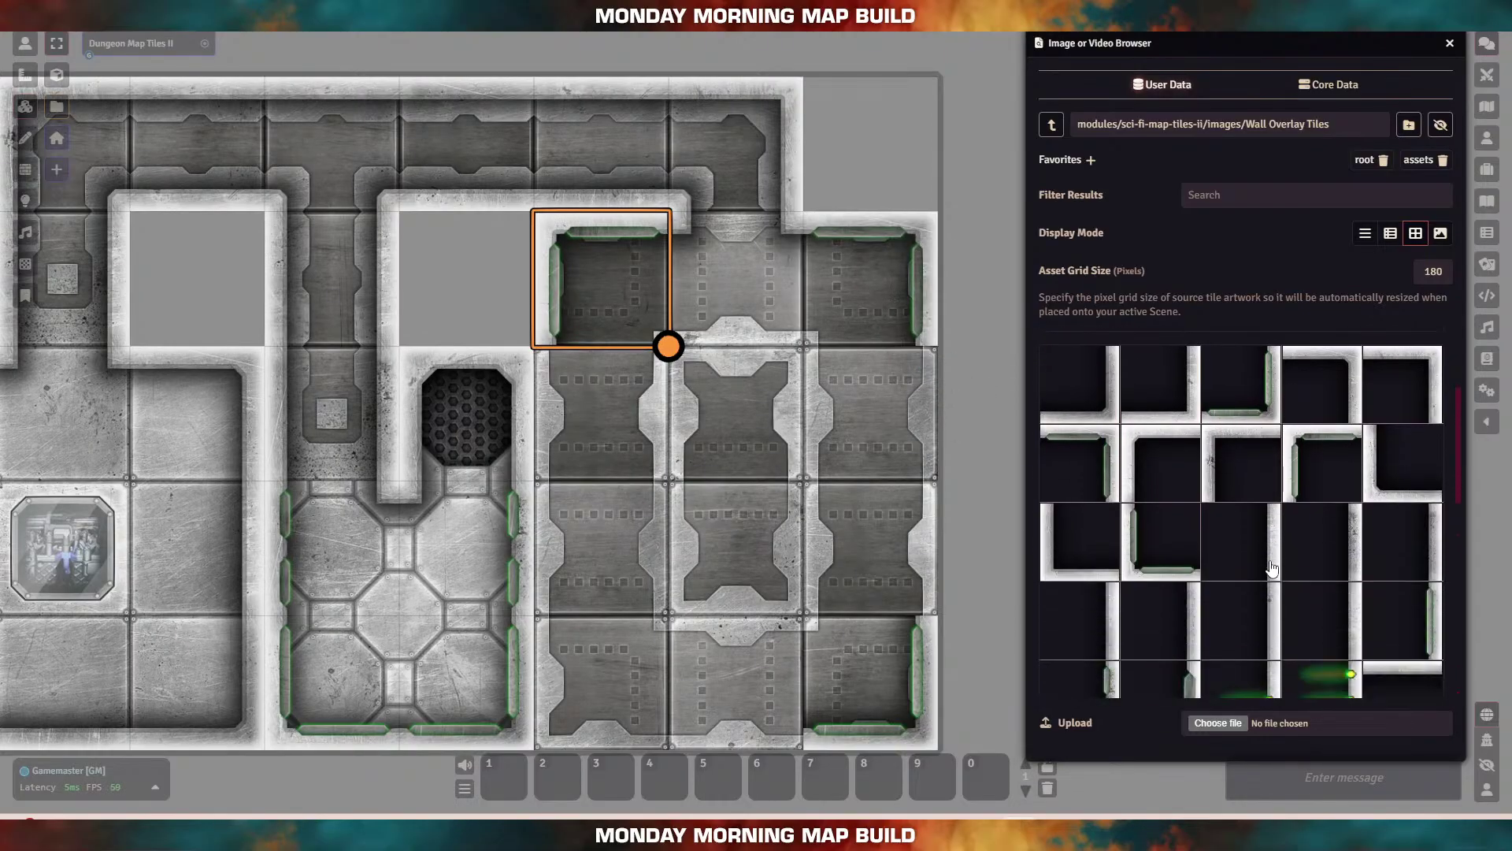
{"action": "left_click_drag", "start_coordinate": [1114, 557], "coordinate": [608, 693]}
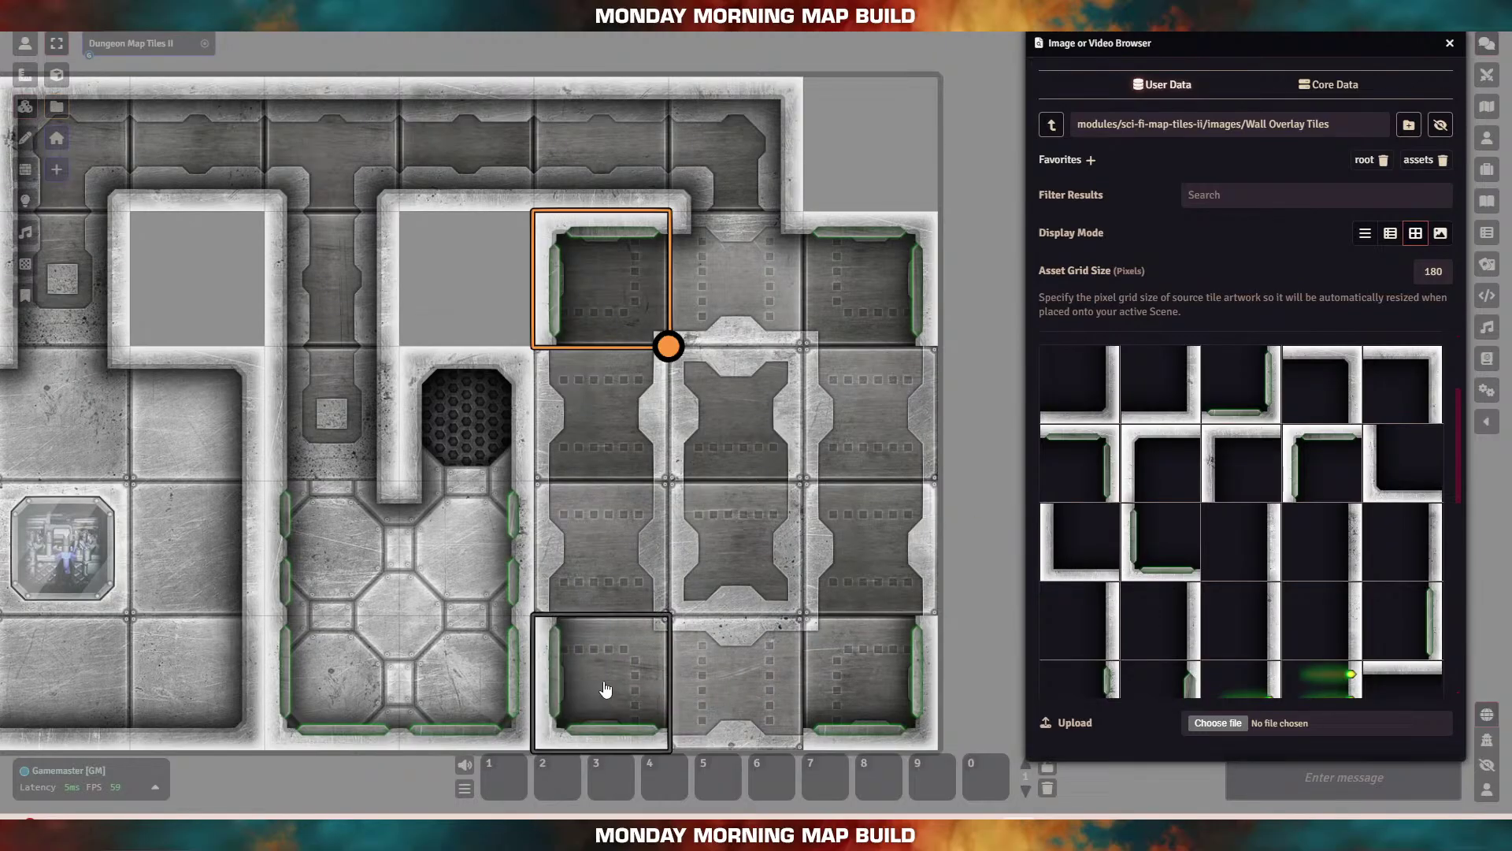
Step: Place single green light wall overlays opposite each other on the right-hand room's east and west walls, in its second row
{"action": "scroll", "coordinate": [1282, 642], "scroll_direction": "down", "scroll_amount": 2}
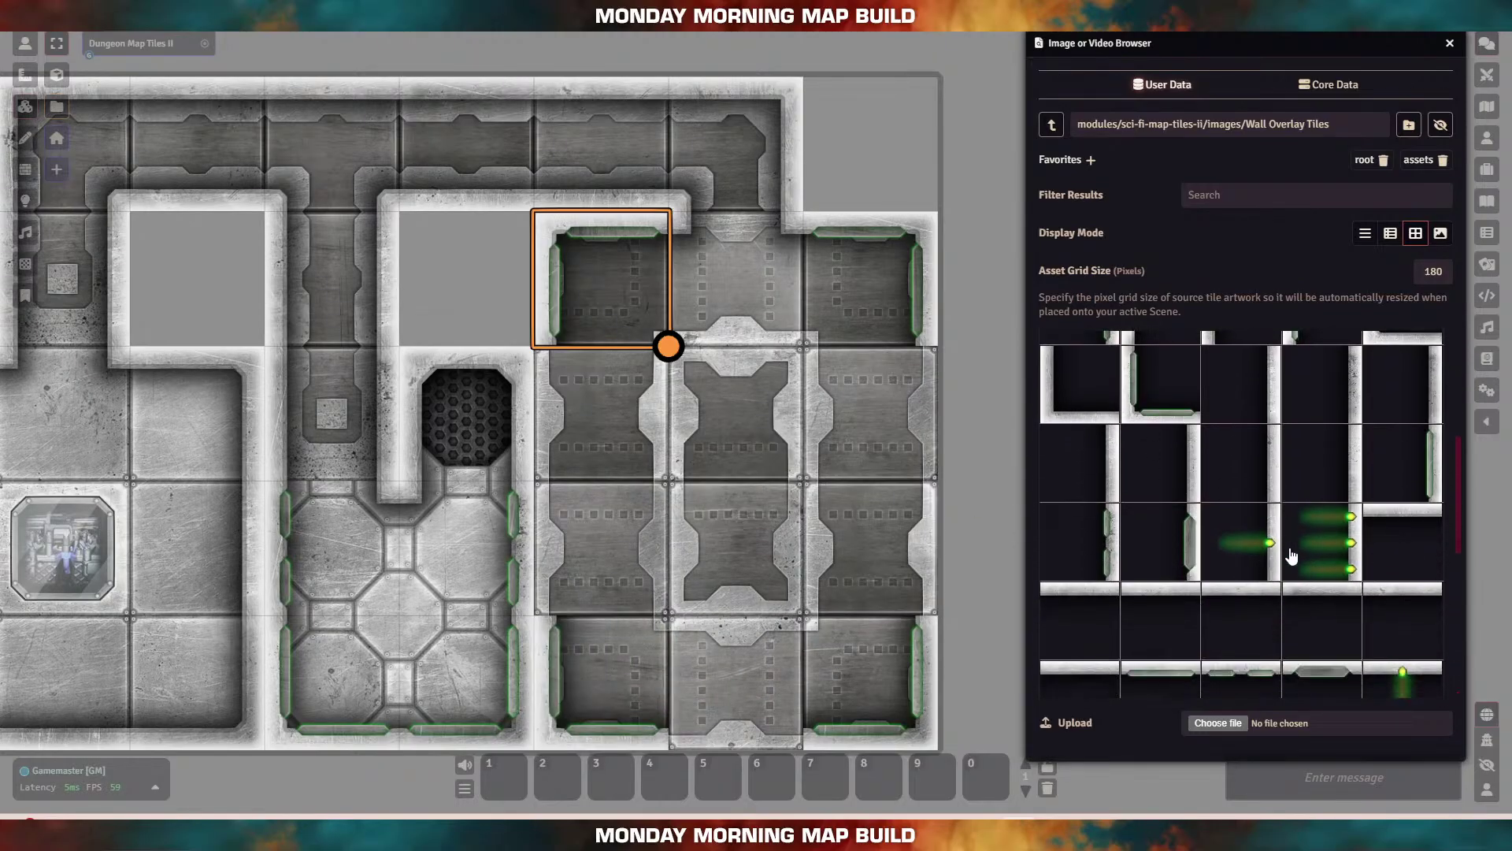
{"action": "left_click_drag", "start_coordinate": [1262, 546], "coordinate": [898, 417]}
{"action": "scroll", "coordinate": [1300, 591], "scroll_direction": "down", "scroll_amount": 2}
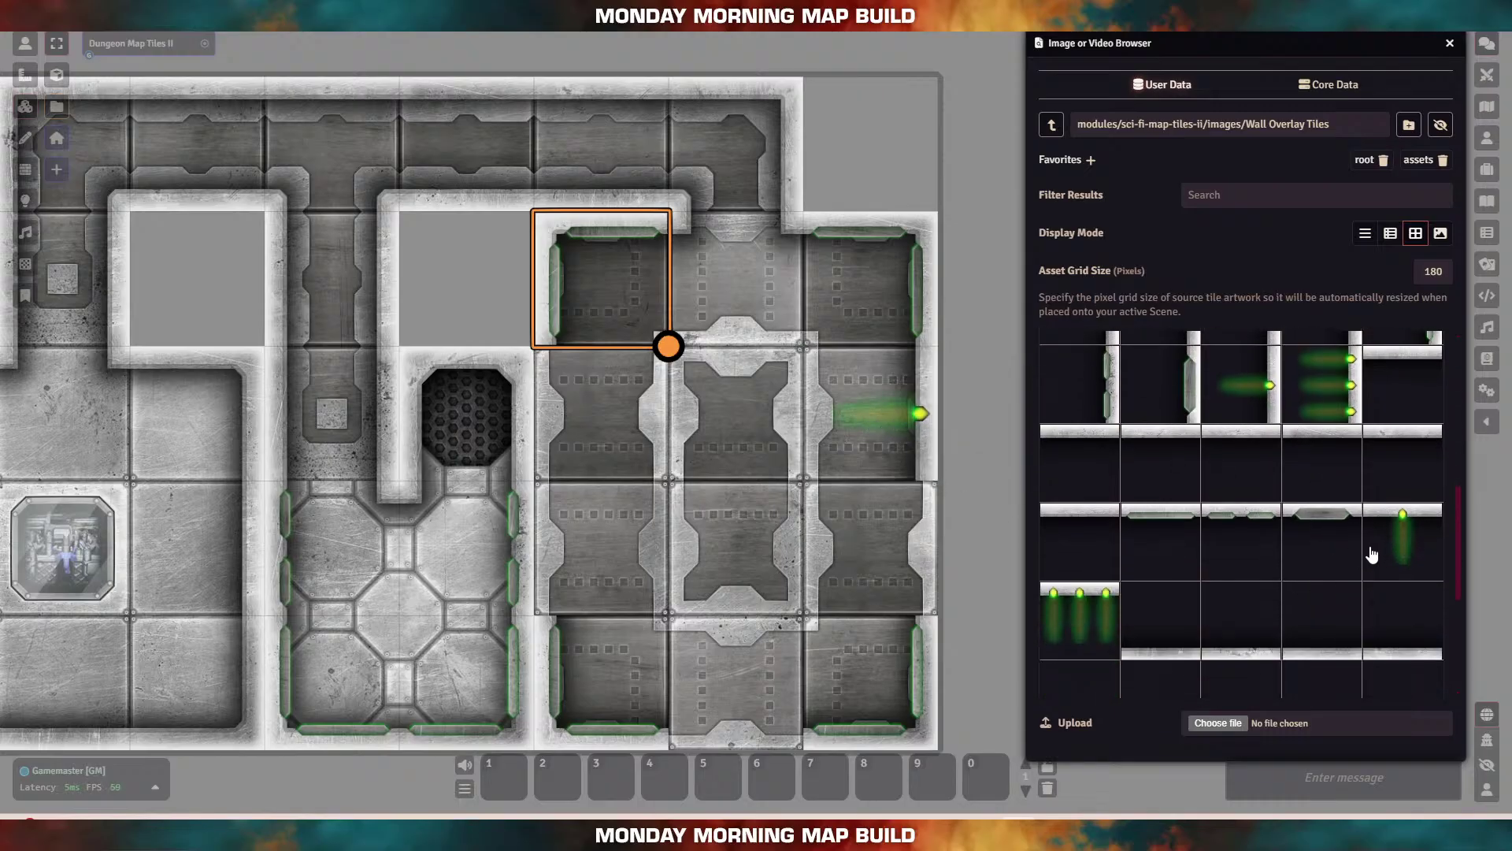
{"action": "scroll", "coordinate": [1190, 587], "scroll_direction": "down", "scroll_amount": 3}
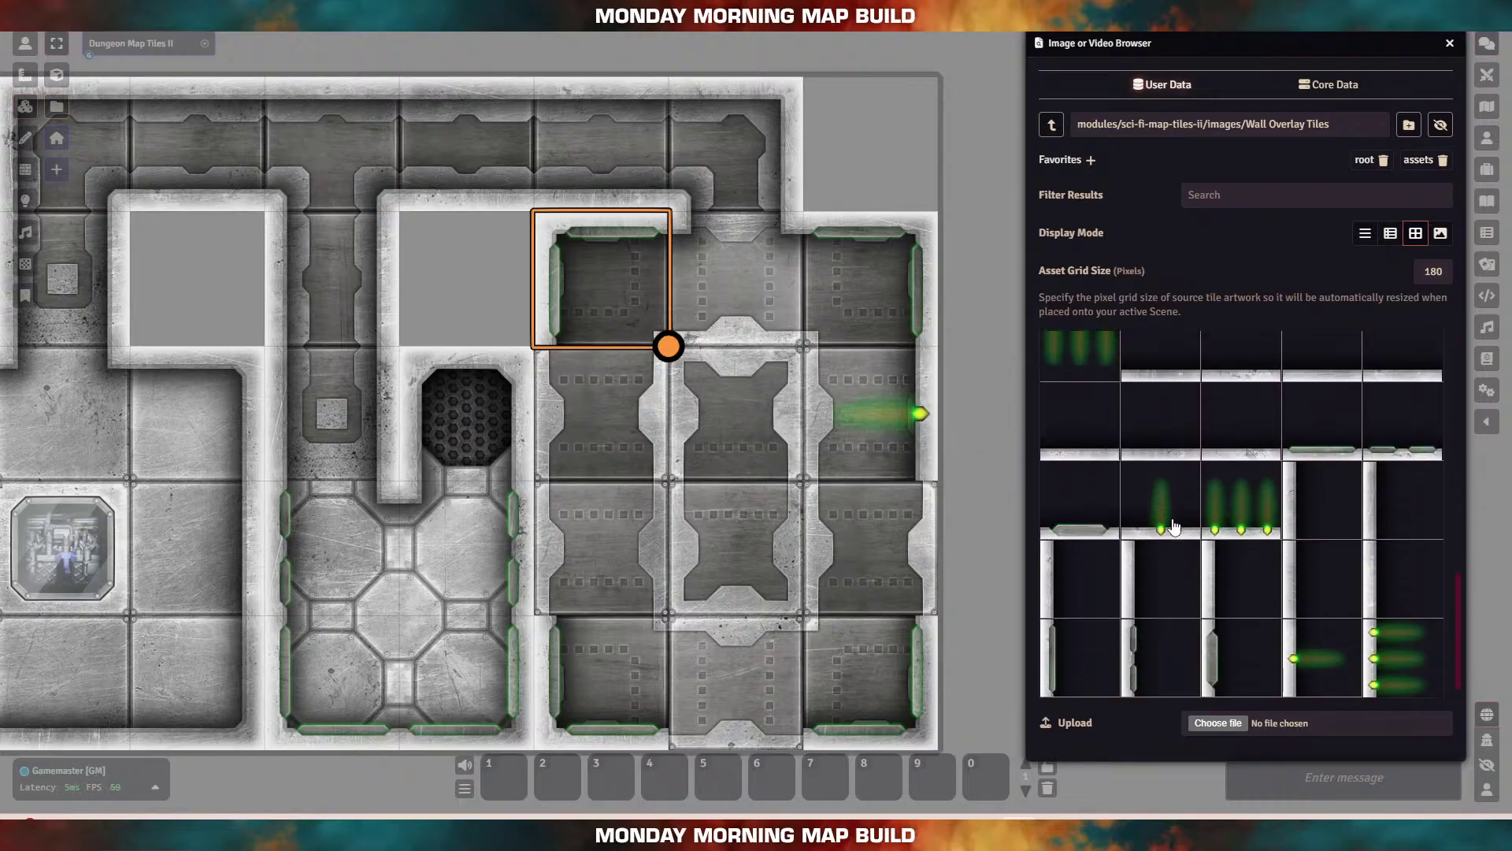
{"action": "left_click", "coordinate": [1172, 520]}
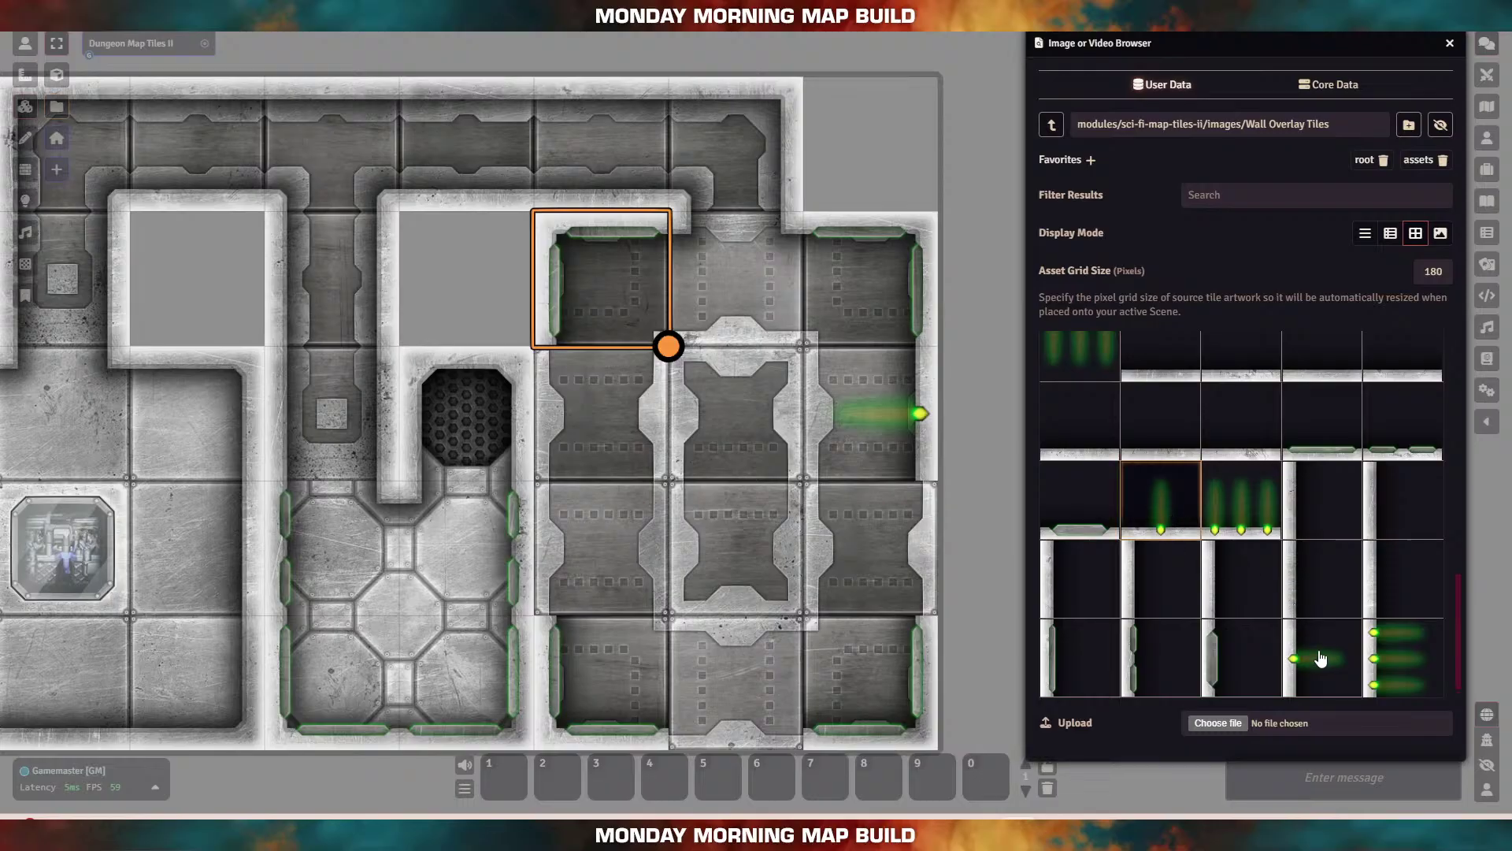
{"action": "left_click_drag", "start_coordinate": [1321, 658], "coordinate": [602, 418]}
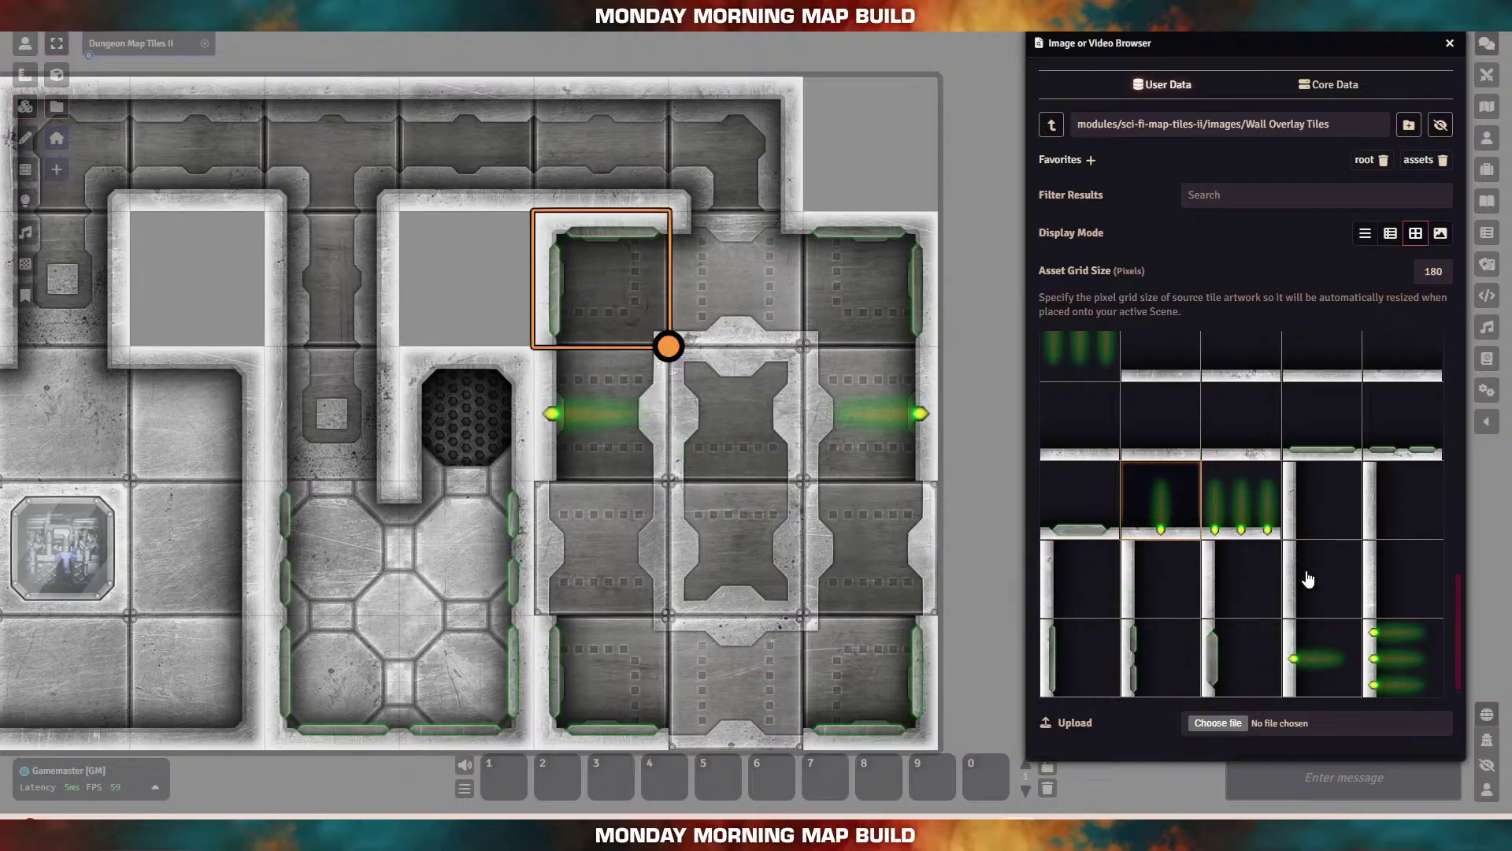
Step: Add a second pair of single green light wall overlays on the right-hand room's east and west walls, in its third row
{"action": "scroll", "coordinate": [1300, 580], "scroll_direction": "up", "scroll_amount": 5}
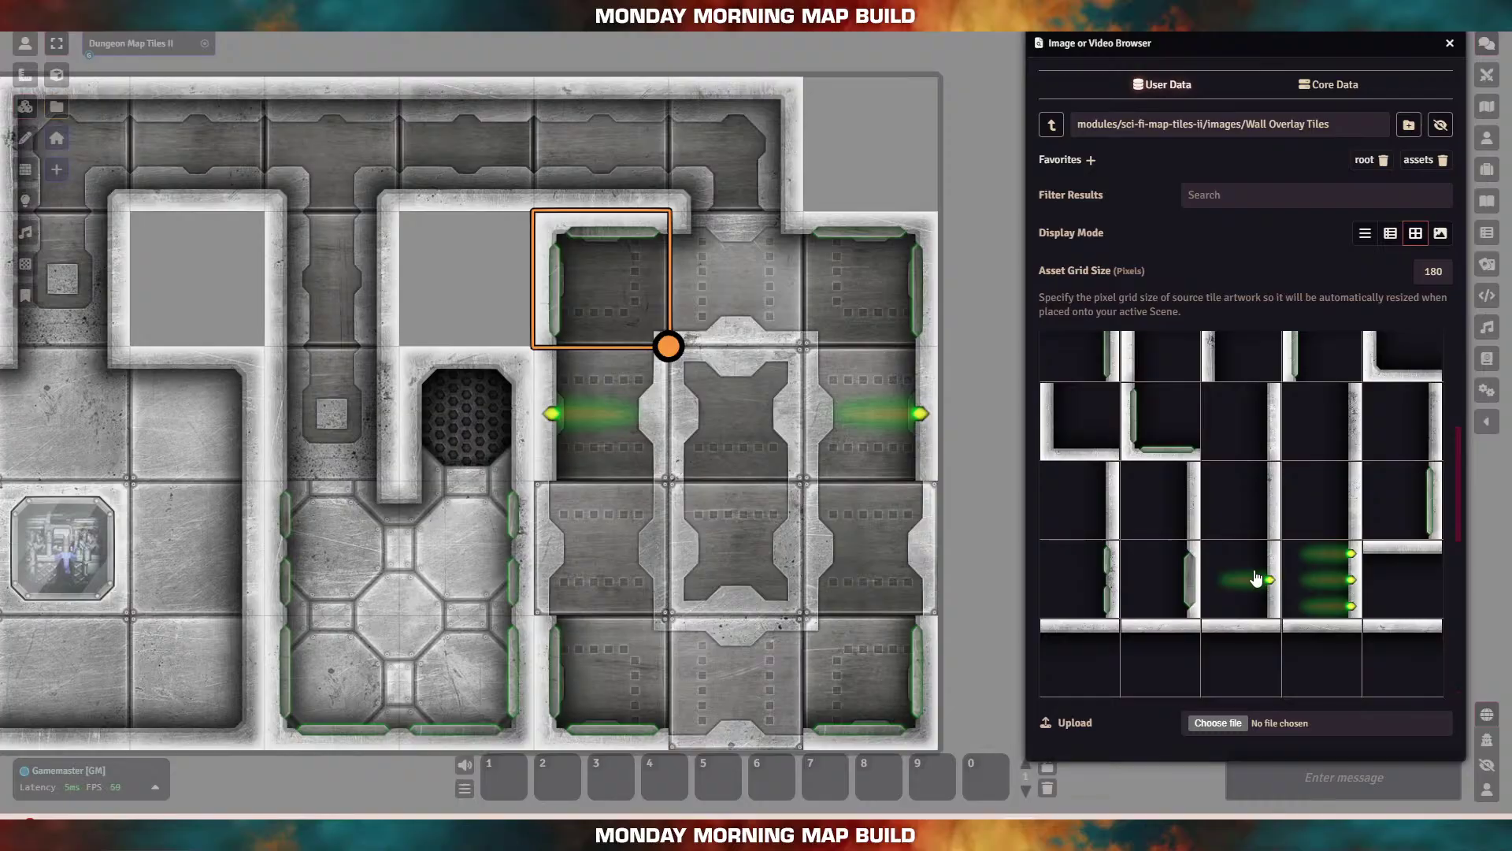
{"action": "left_click_drag", "start_coordinate": [1257, 579], "coordinate": [863, 551]}
{"action": "scroll", "coordinate": [1216, 552], "scroll_direction": "down", "scroll_amount": 3}
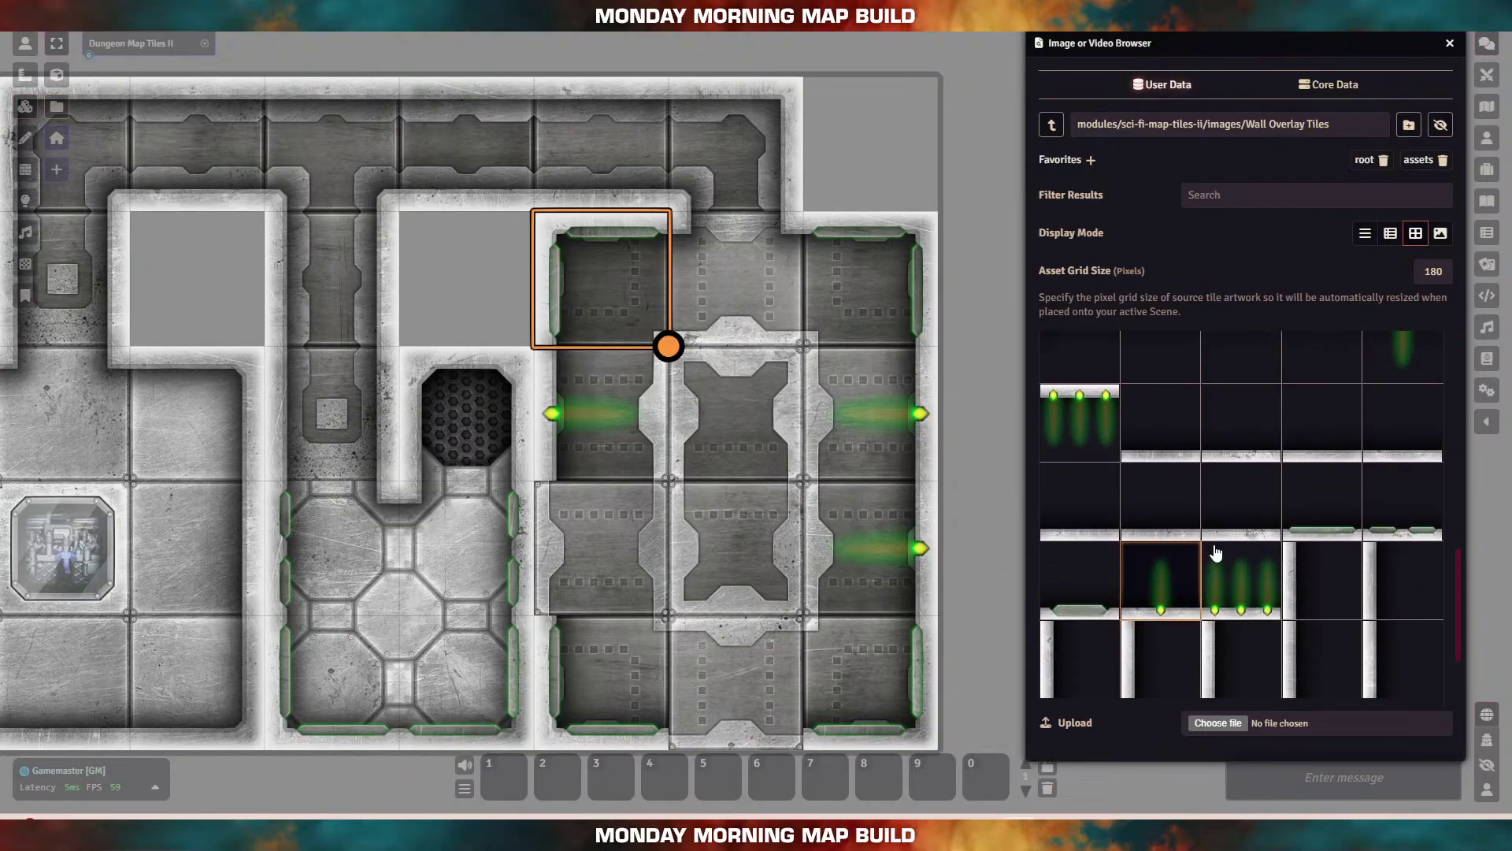
{"action": "scroll", "coordinate": [1215, 554], "scroll_direction": "down", "scroll_amount": 1}
{"action": "left_click_drag", "start_coordinate": [1296, 640], "coordinate": [605, 546]}
Step: Place the triple green light wall overlay at the middle of the right-hand room's bottom wall and close the image browser
{"action": "left_click_drag", "start_coordinate": [1242, 523], "coordinate": [742, 688]}
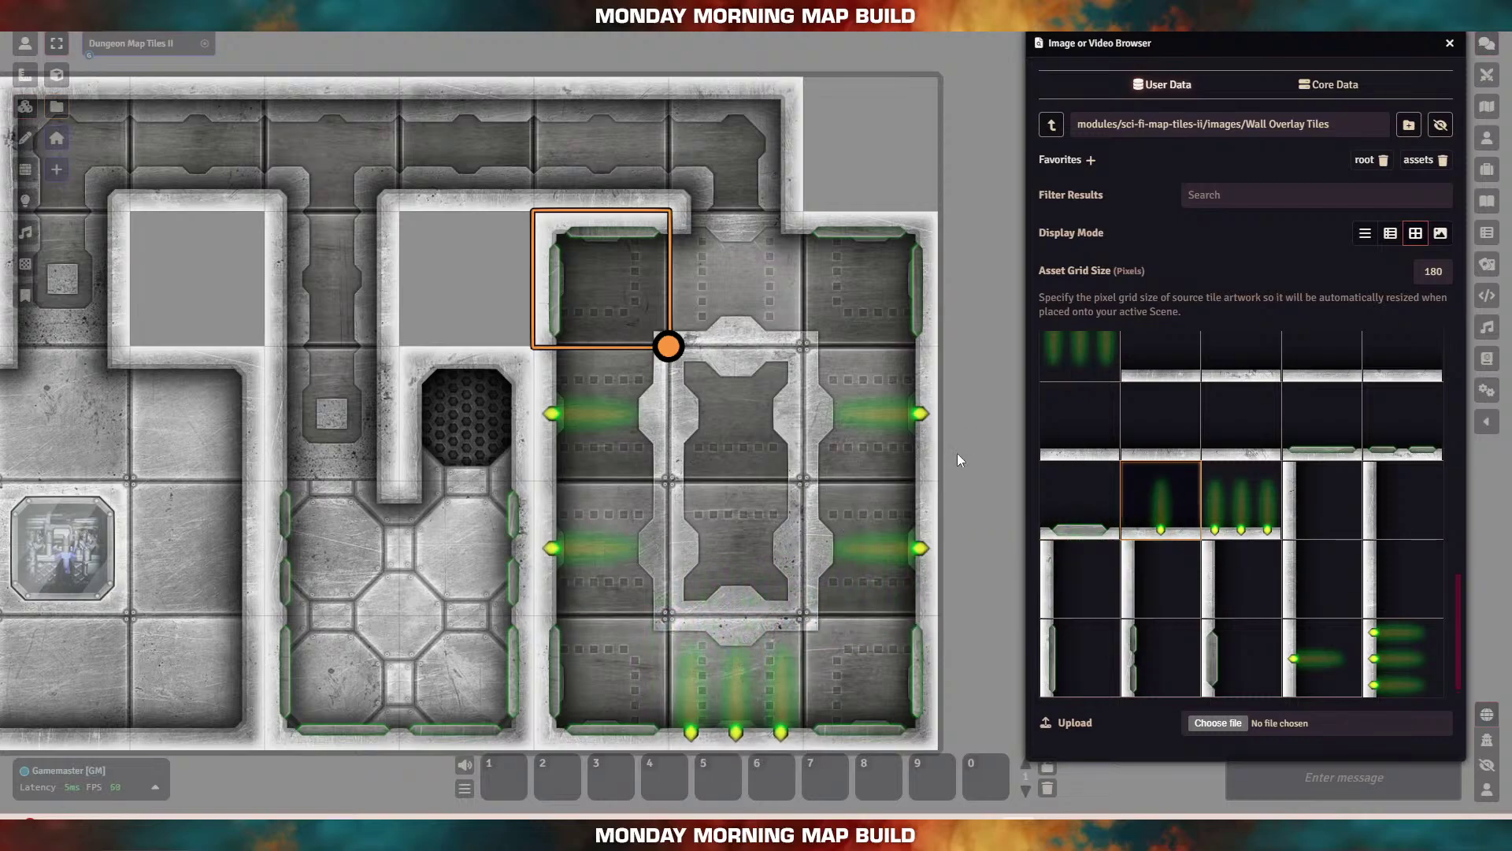
{"action": "mouse_move", "coordinate": [957, 452]}
{"action": "left_mouse_down"}
{"action": "mouse_move", "coordinate": [980, 372]}
{"action": "mouse_move", "coordinate": [969, 456]}
{"action": "left_mouse_up"}
{"action": "key", "text": "Left"}
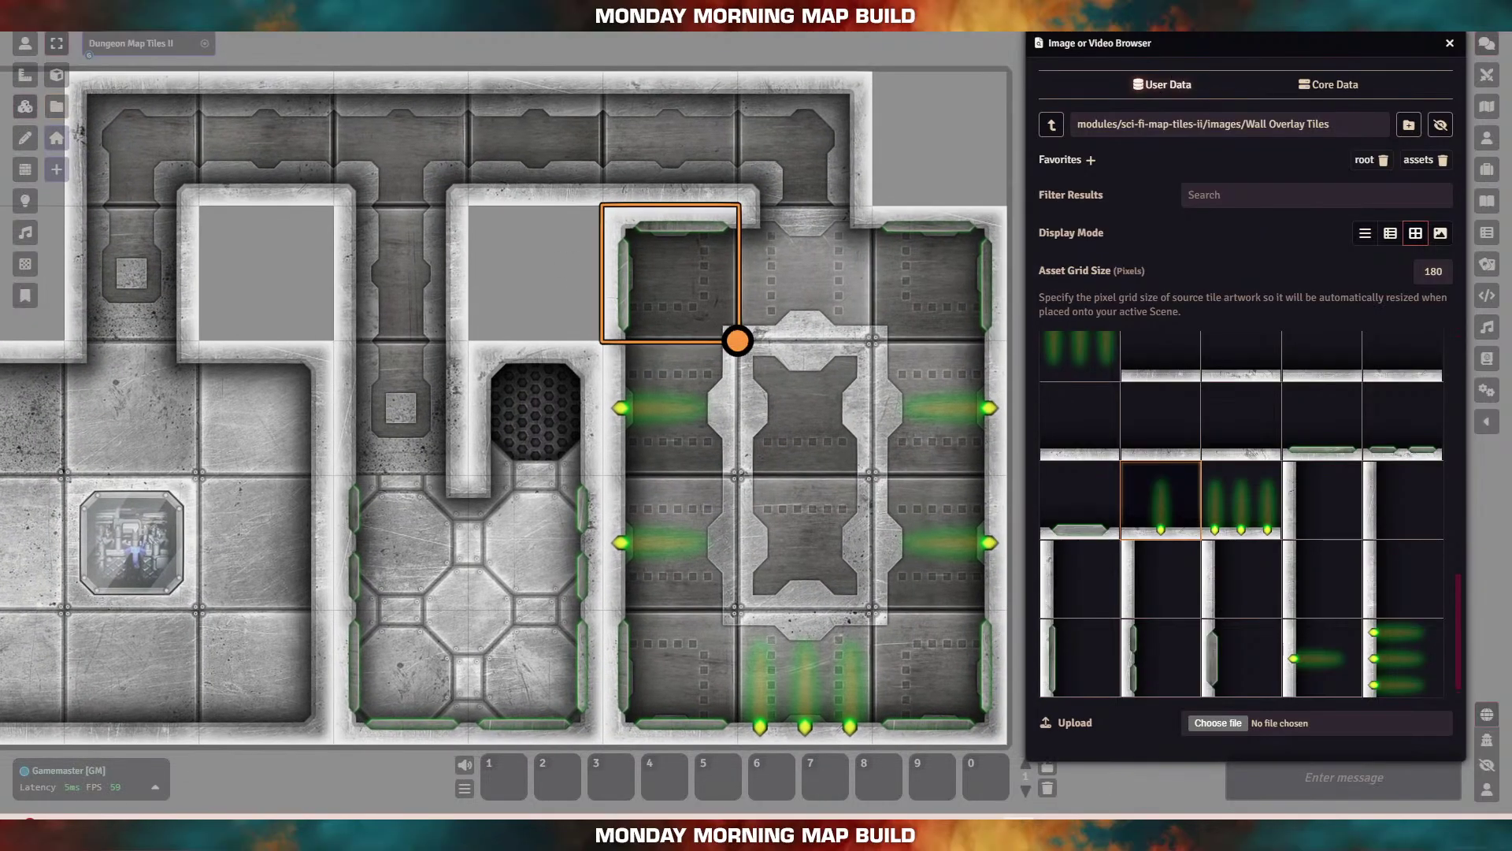
{"action": "left_click", "coordinate": [1450, 43]}
{"action": "left_click_drag", "start_coordinate": [550, 271], "coordinate": [790, 270]}
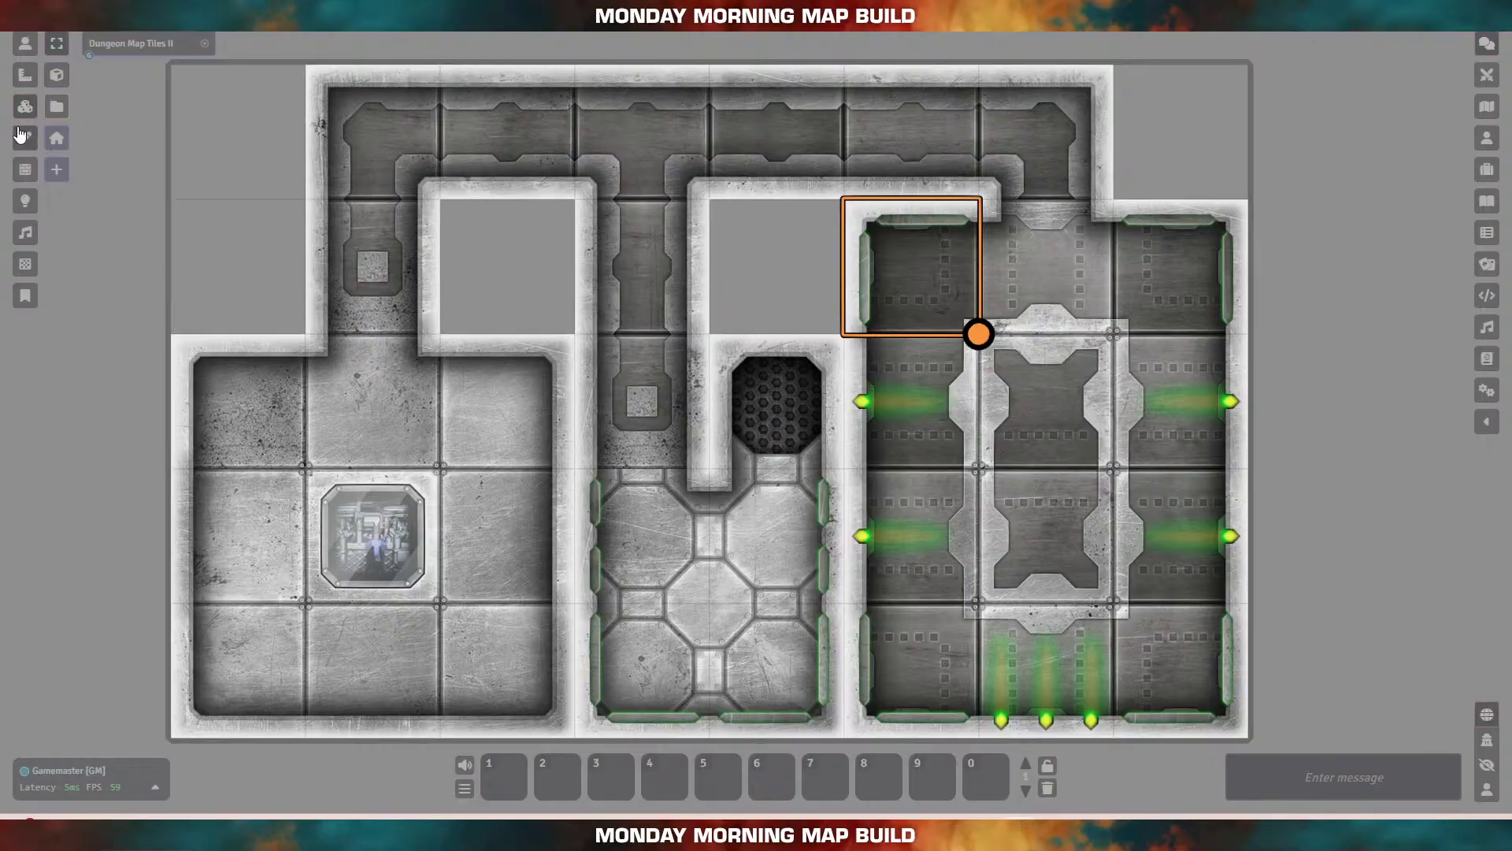
Step: Open the Door Overlays folder of the sci-fi-map-tiles-ii images for placing tiles
{"action": "left_click", "coordinate": [25, 170]}
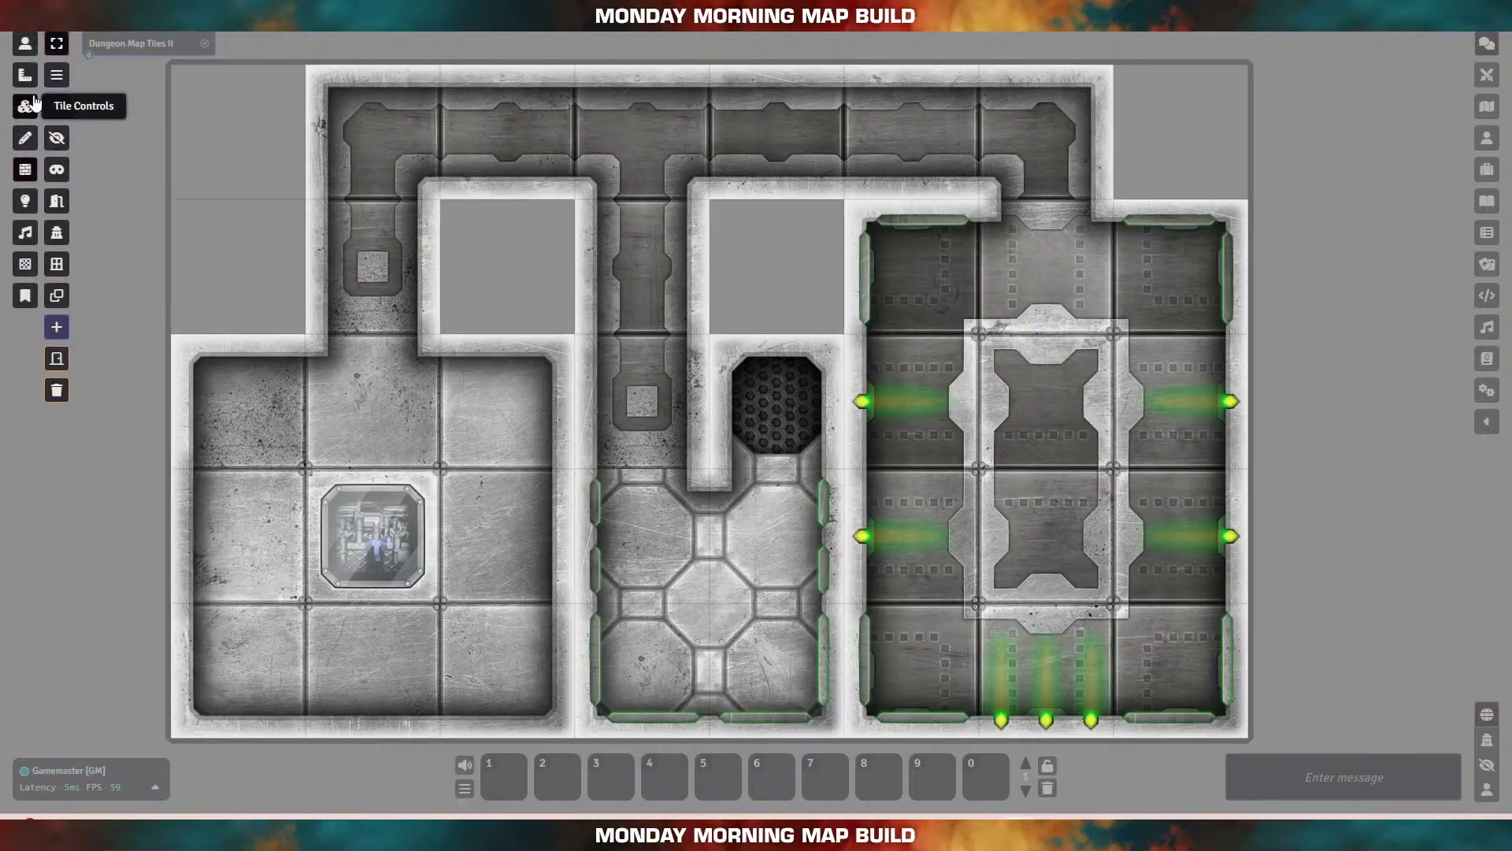
{"action": "left_click", "coordinate": [25, 118]}
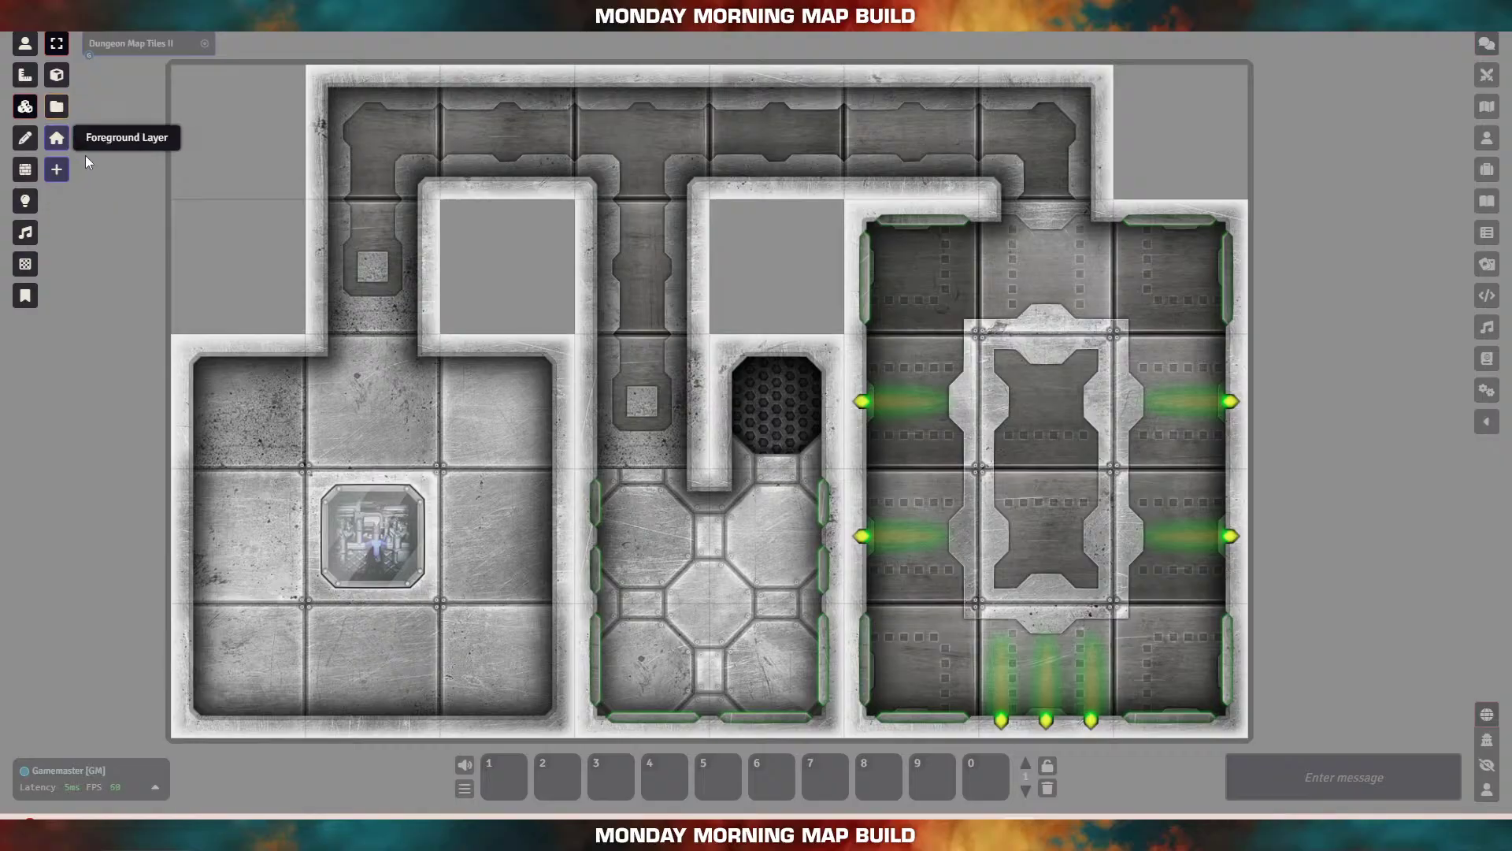
{"action": "left_click", "coordinate": [56, 106]}
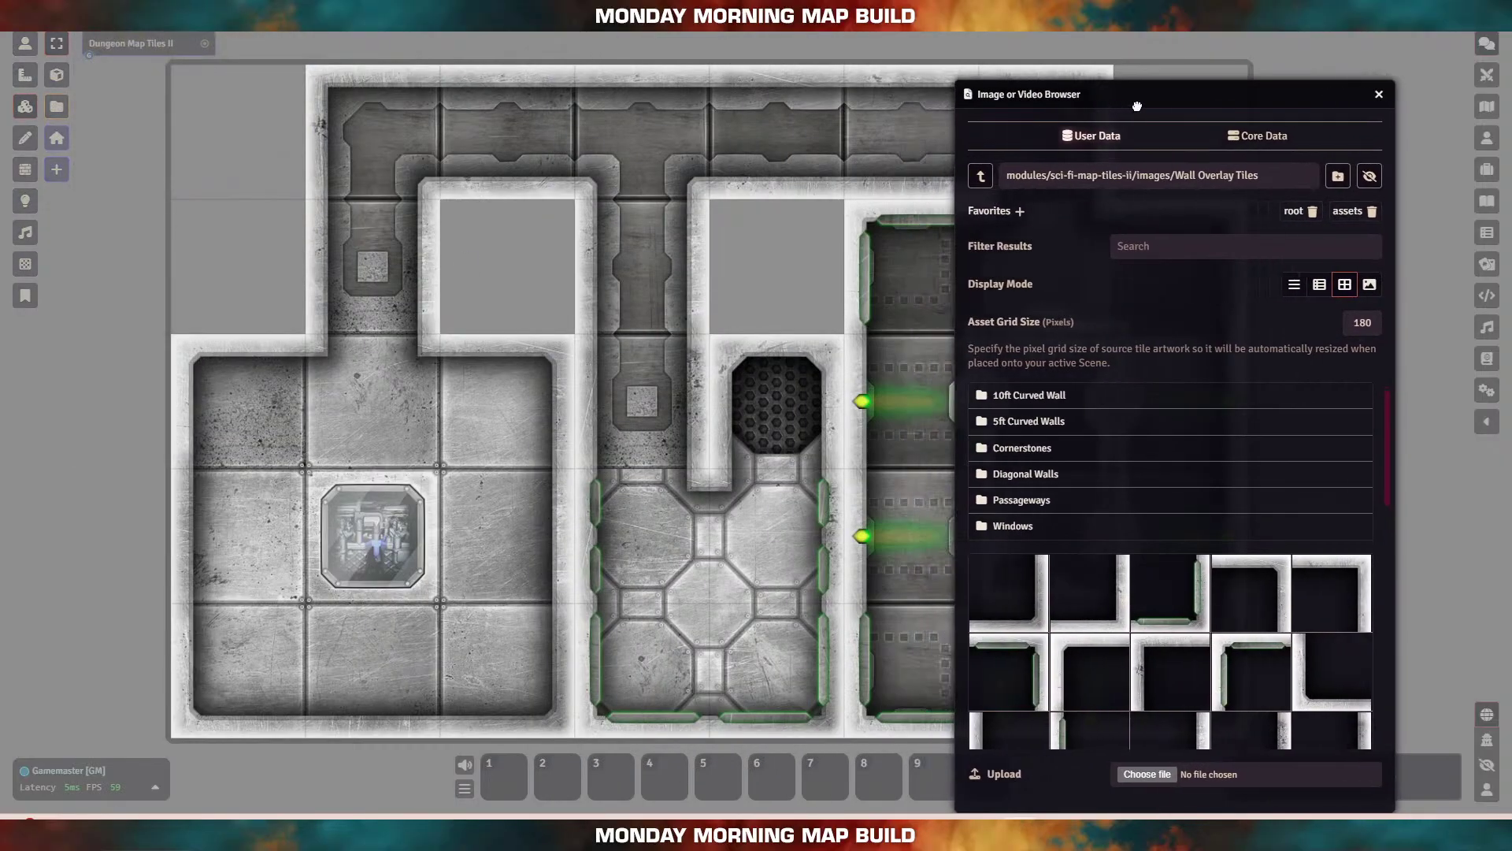
{"action": "left_click_drag", "start_coordinate": [678, 63], "coordinate": [1161, 57]}
{"action": "left_click", "coordinate": [1045, 141]}
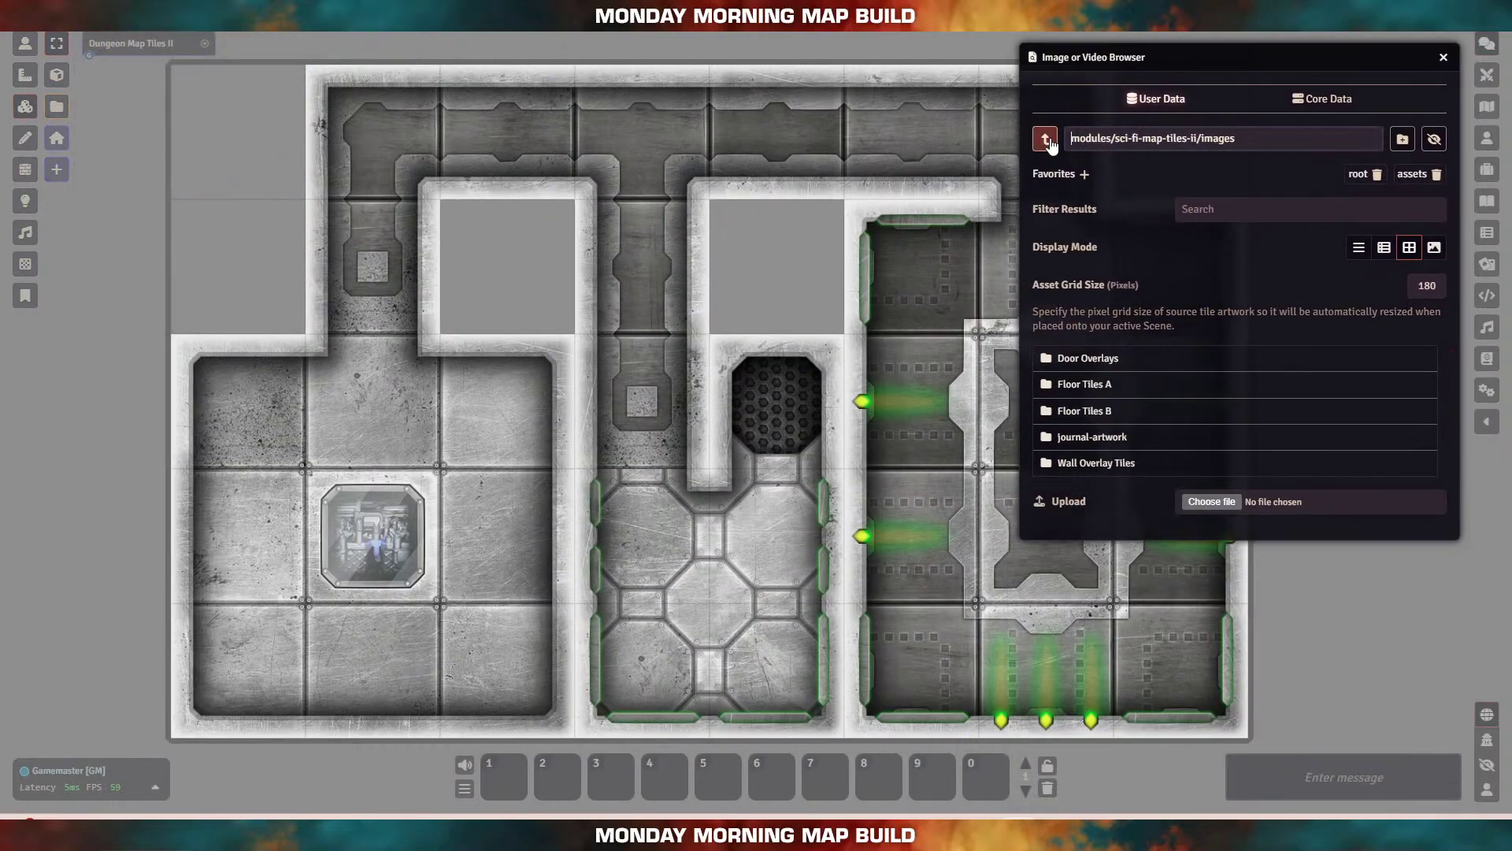
{"action": "left_click", "coordinate": [1095, 360]}
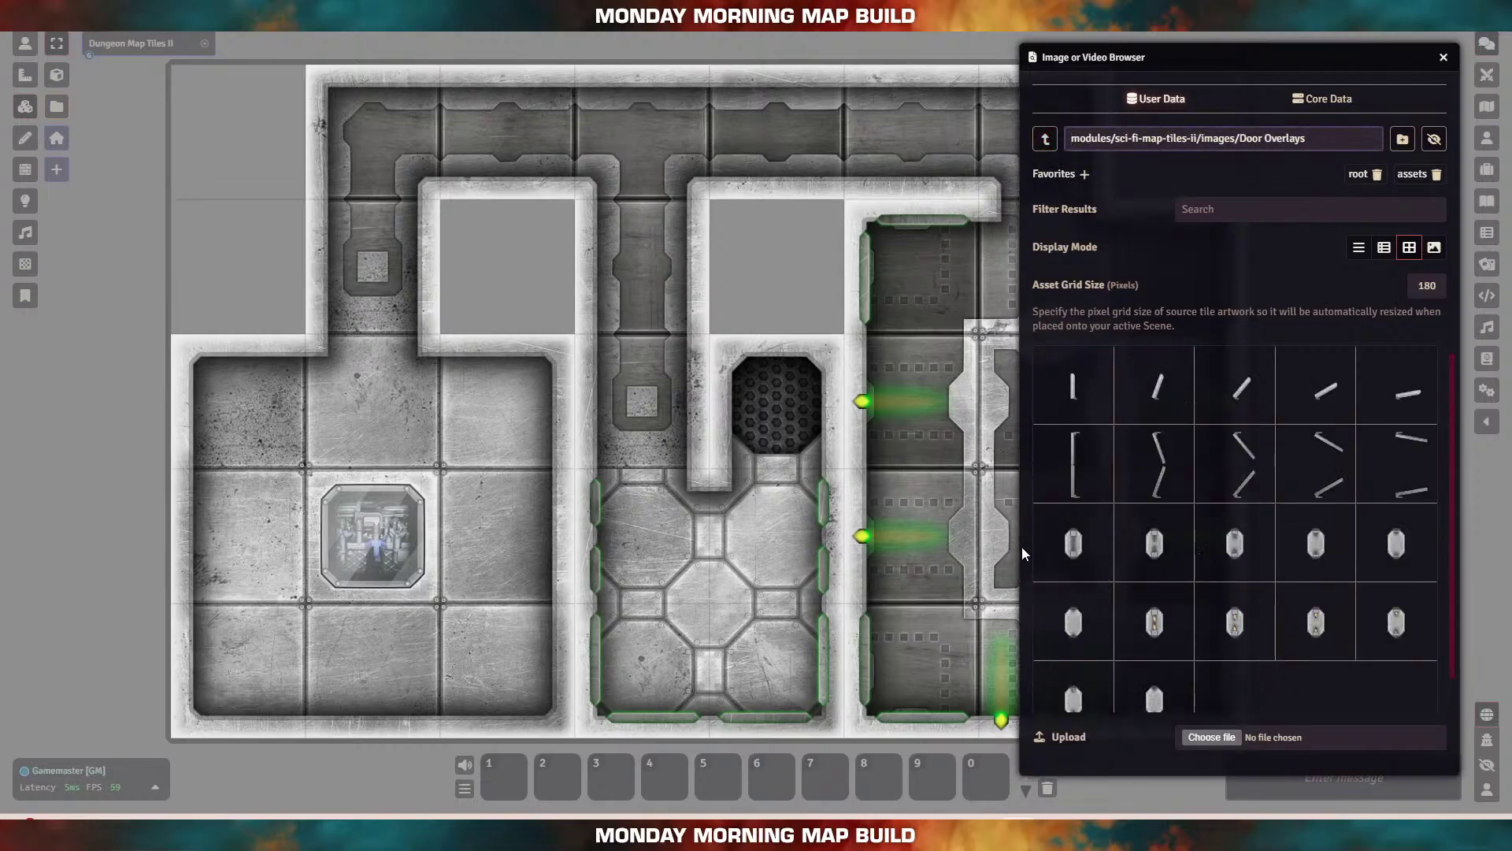
Step: Place the plain framed door overlay, rotate it to horizontal and fit it into the doorway between the left room and corridor
{"action": "left_click_drag", "start_coordinate": [1073, 545], "coordinate": [363, 476]}
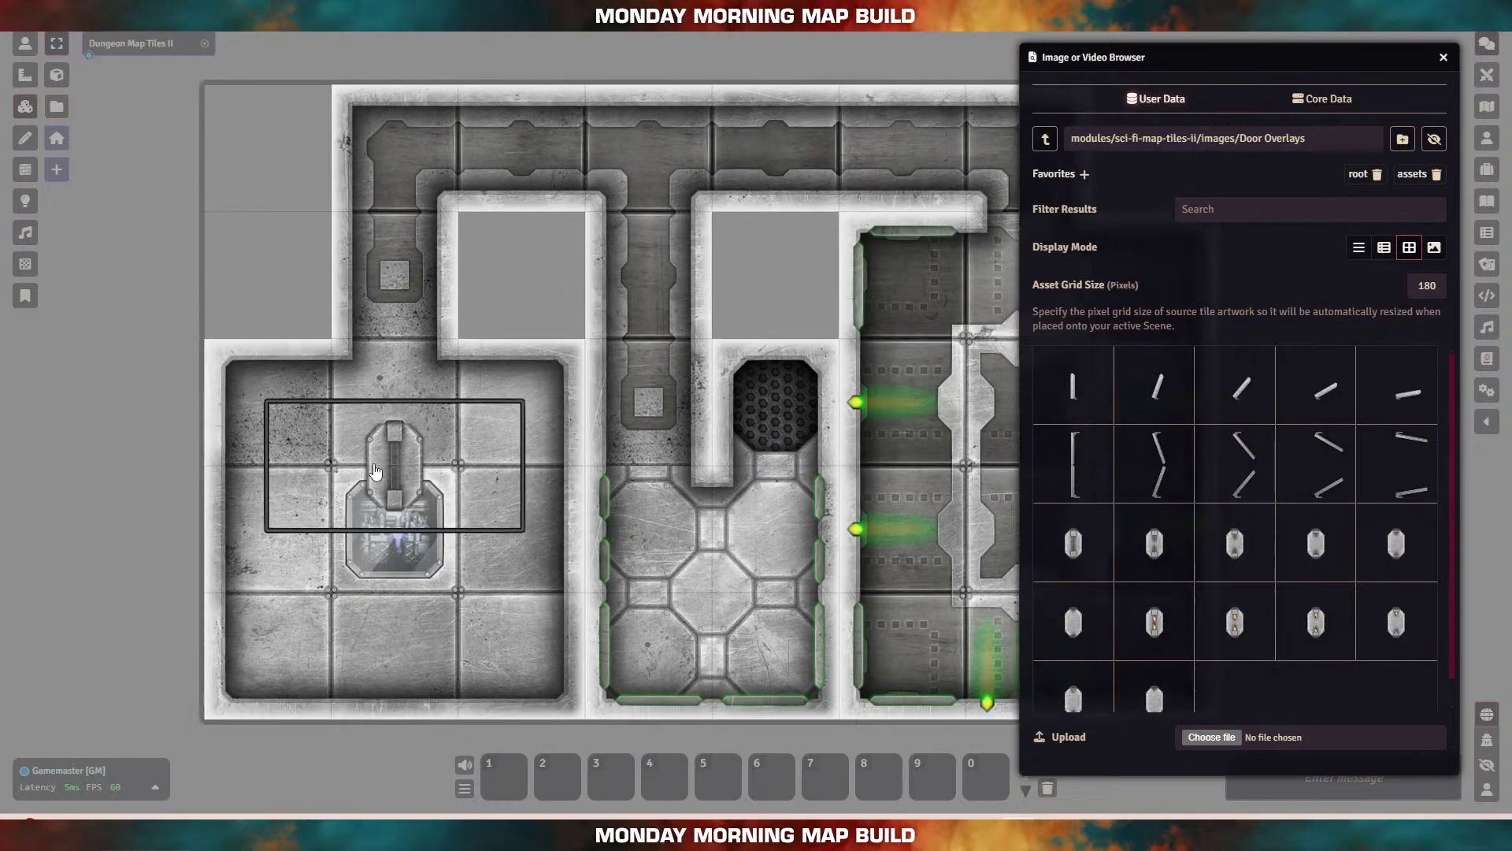
{"action": "right_click", "coordinate": [373, 456]}
{"action": "left_click", "coordinate": [362, 465]}
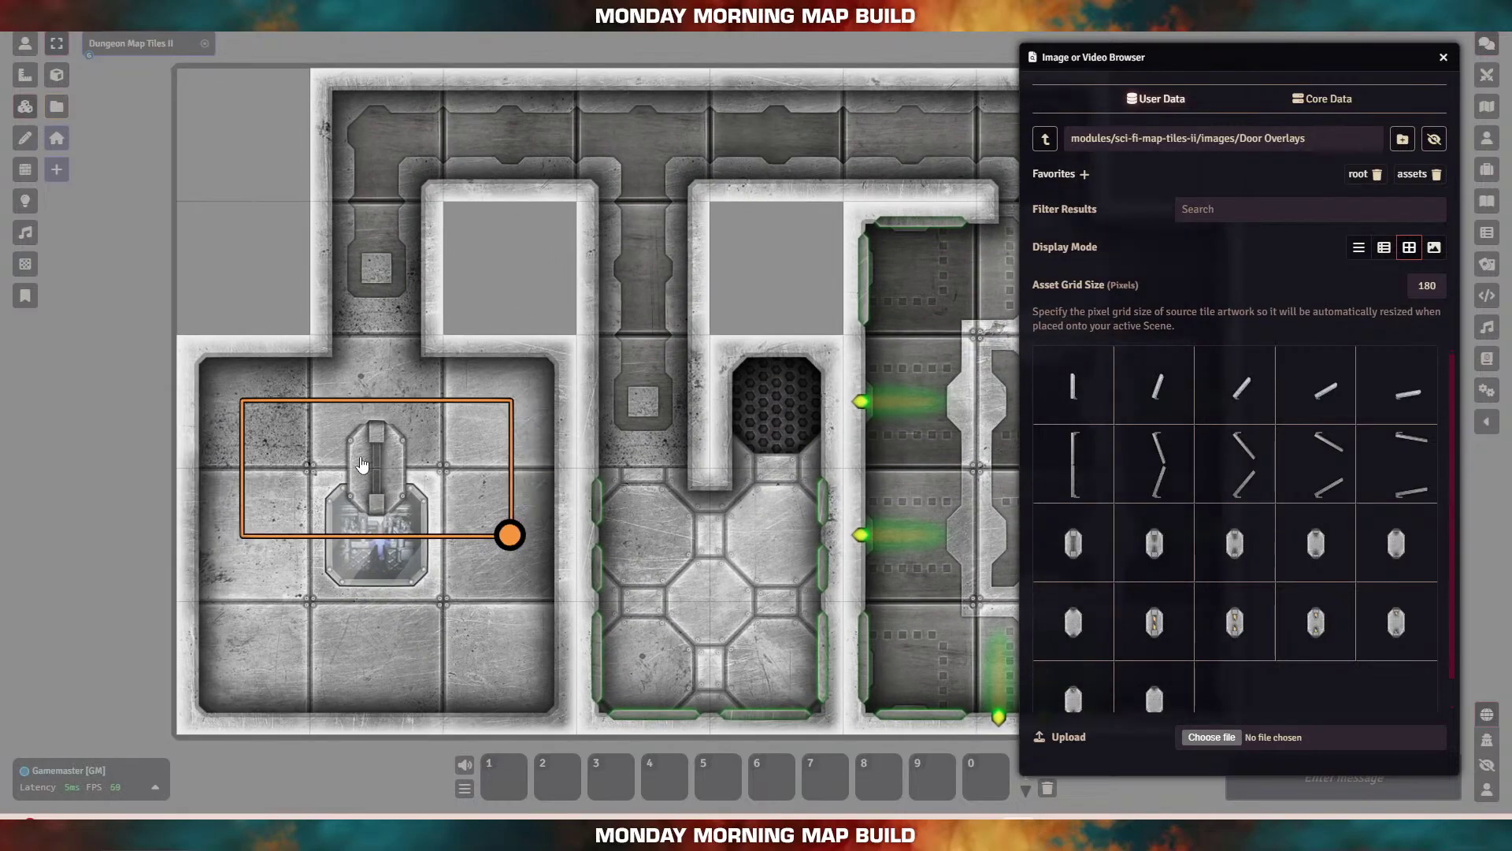
{"action": "scroll", "coordinate": [362, 465], "scroll_direction": "up", "scroll_amount": 2}
{"action": "scroll", "coordinate": [362, 464], "scroll_direction": "down", "scroll_amount": 3, "text": "shift"}
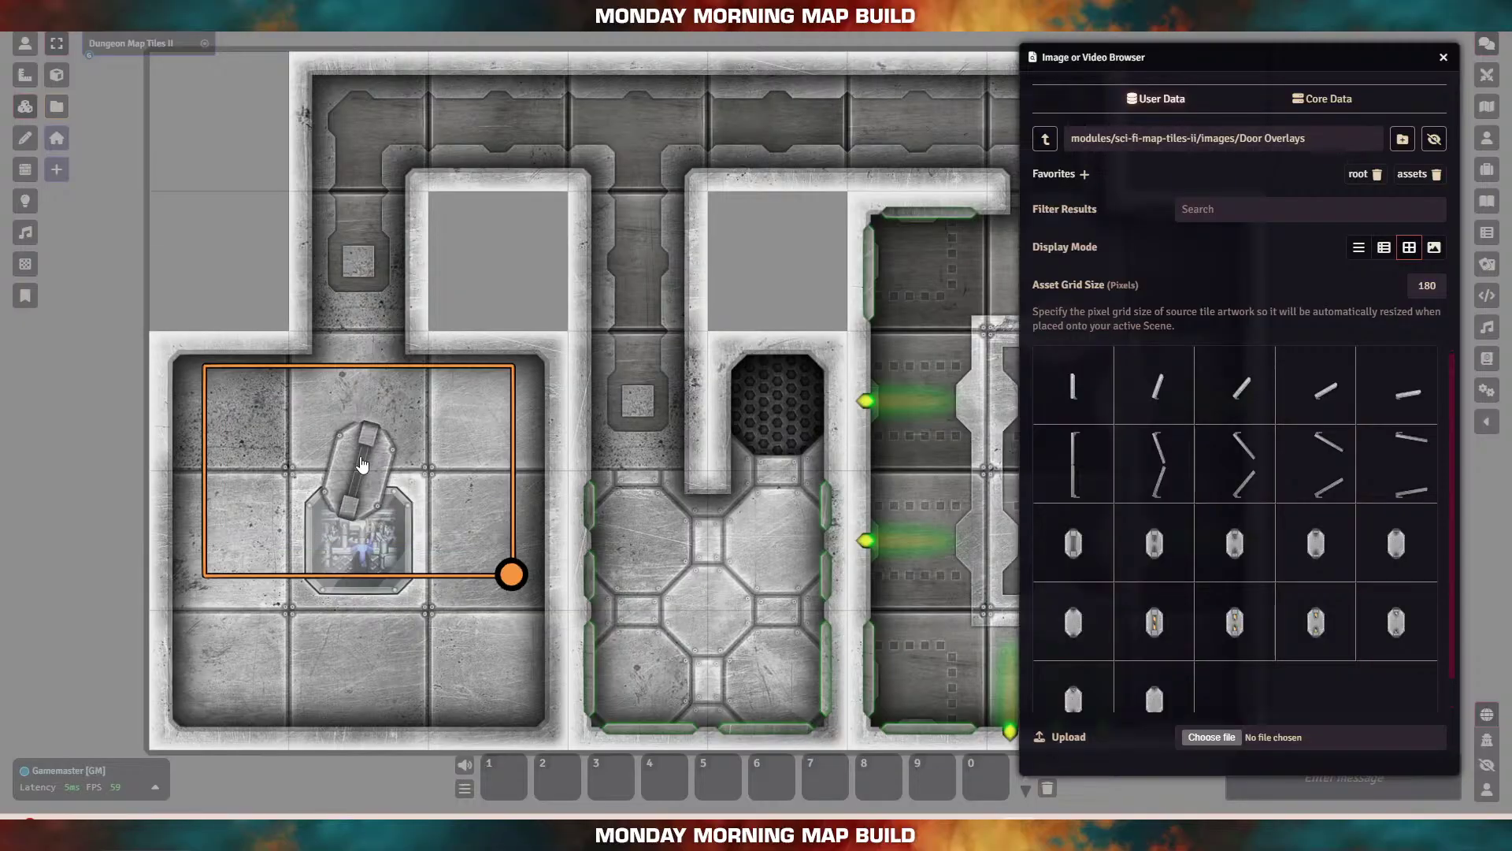
{"action": "scroll", "coordinate": [363, 465], "scroll_direction": "down", "scroll_amount": 3, "text": "shift"}
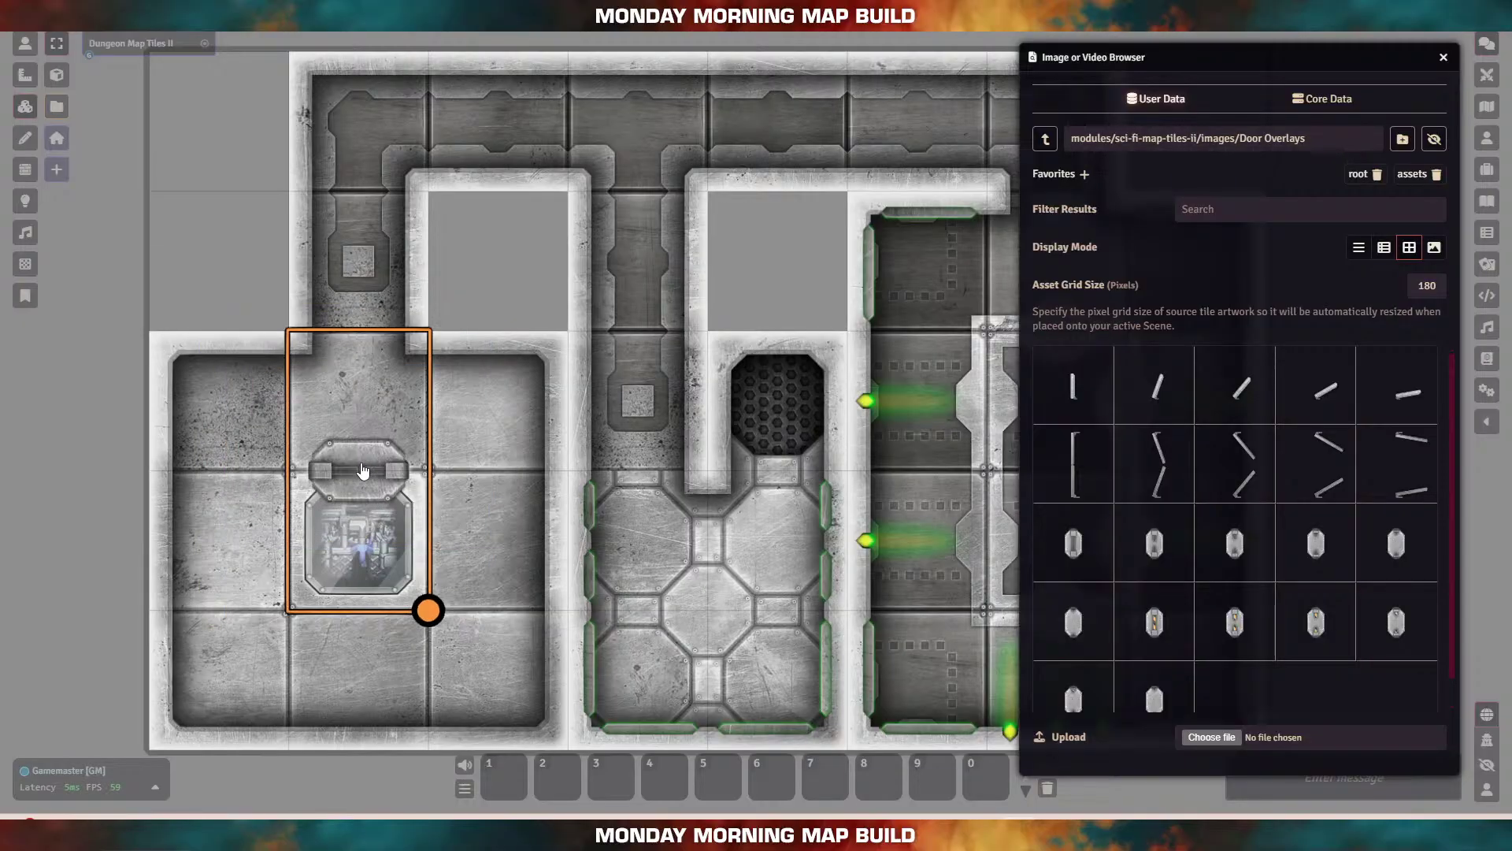
{"action": "left_click_drag", "start_coordinate": [362, 472], "coordinate": [362, 331]}
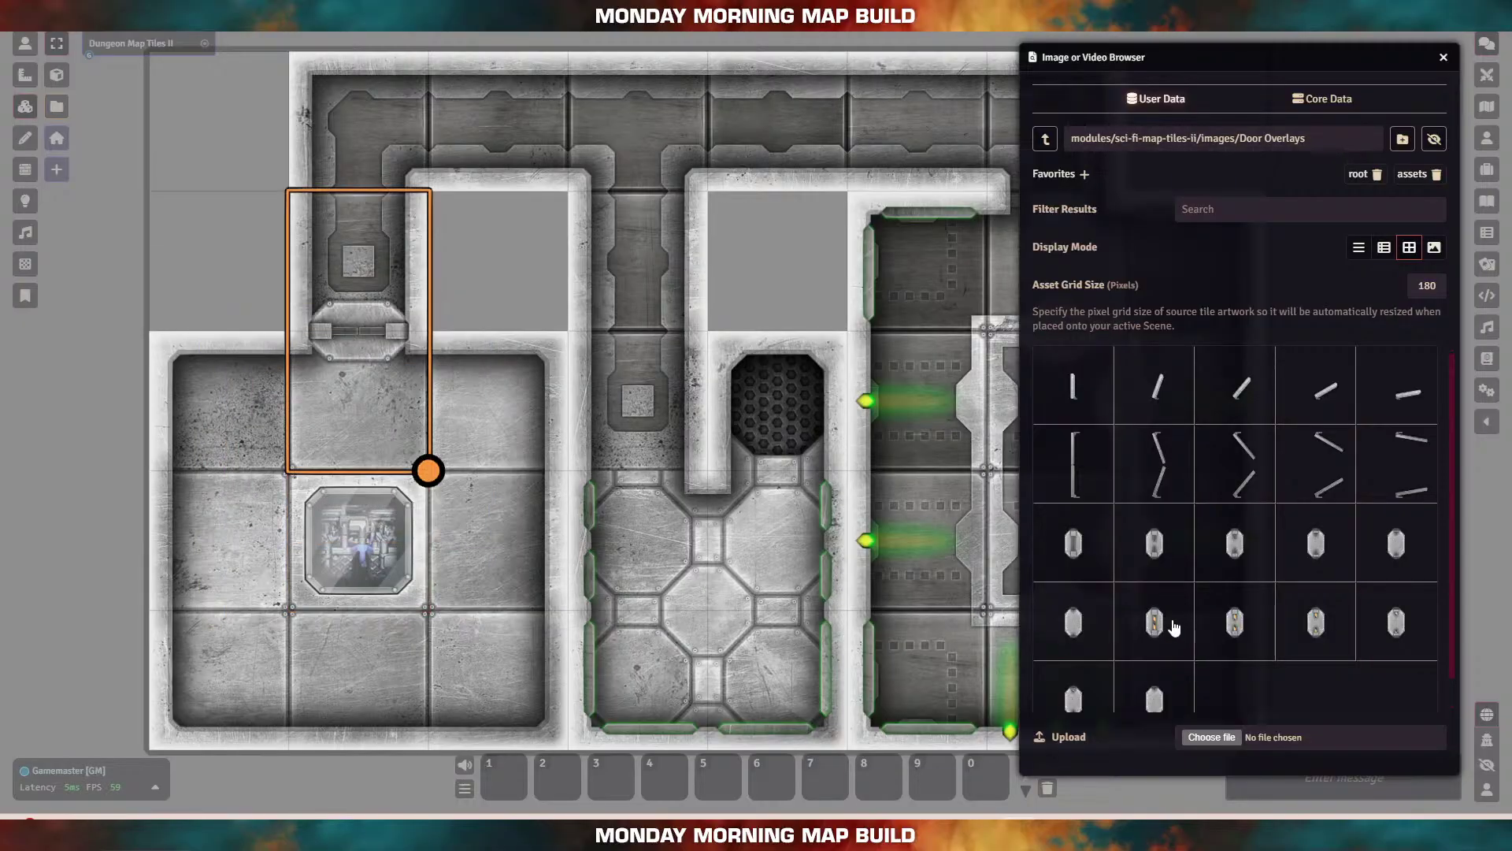
Step: Add the framed door overlay with yellow hazard stripes, rotate it to horizontal and fit it into the doorway below the black grate
{"action": "left_click_drag", "start_coordinate": [1155, 630], "coordinate": [771, 282]}
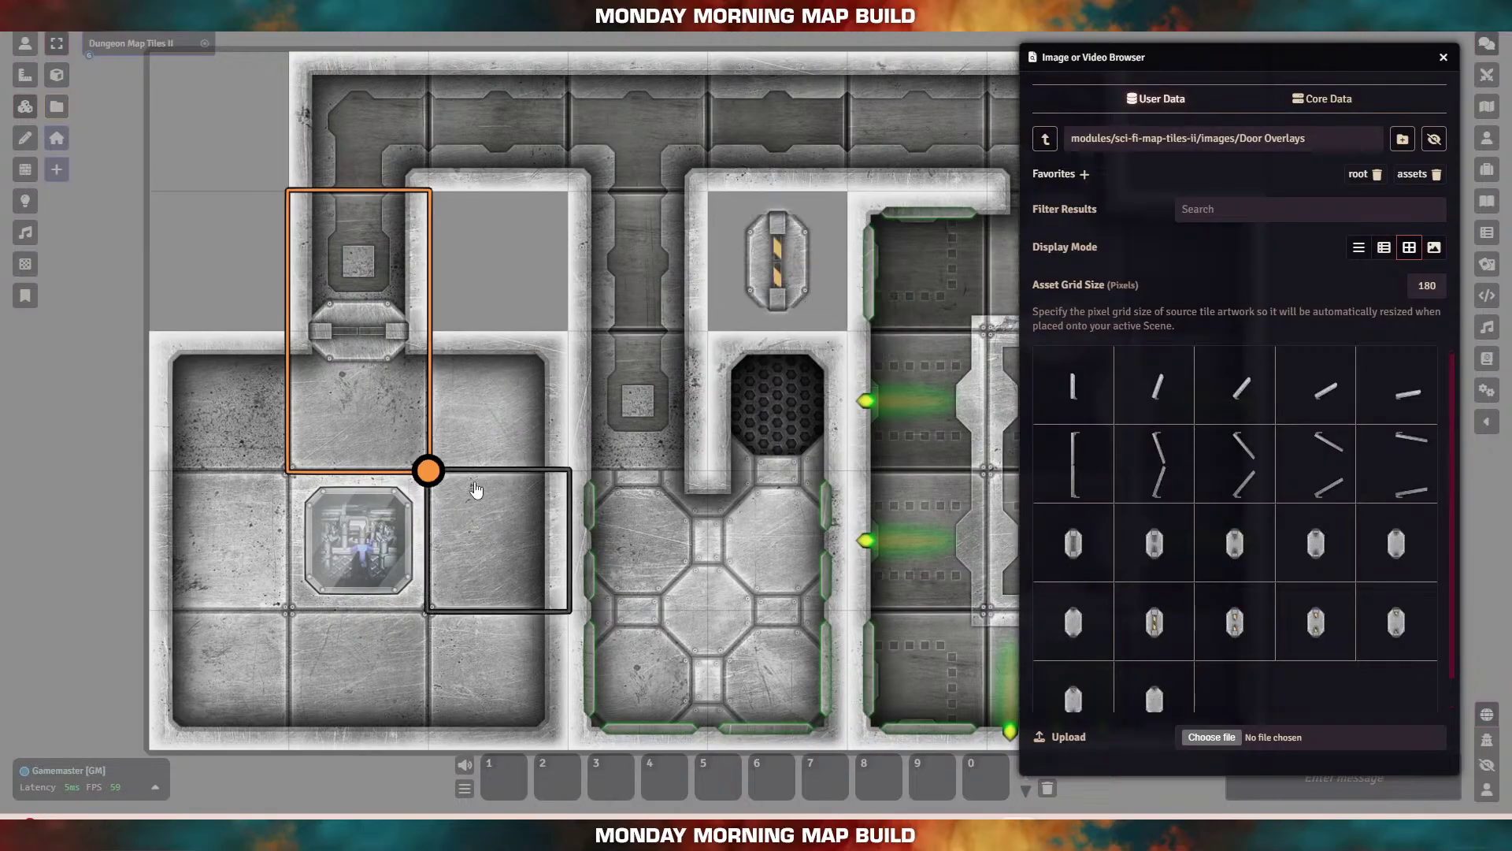
{"action": "left_click_drag", "start_coordinate": [196, 253], "coordinate": [2, 279]}
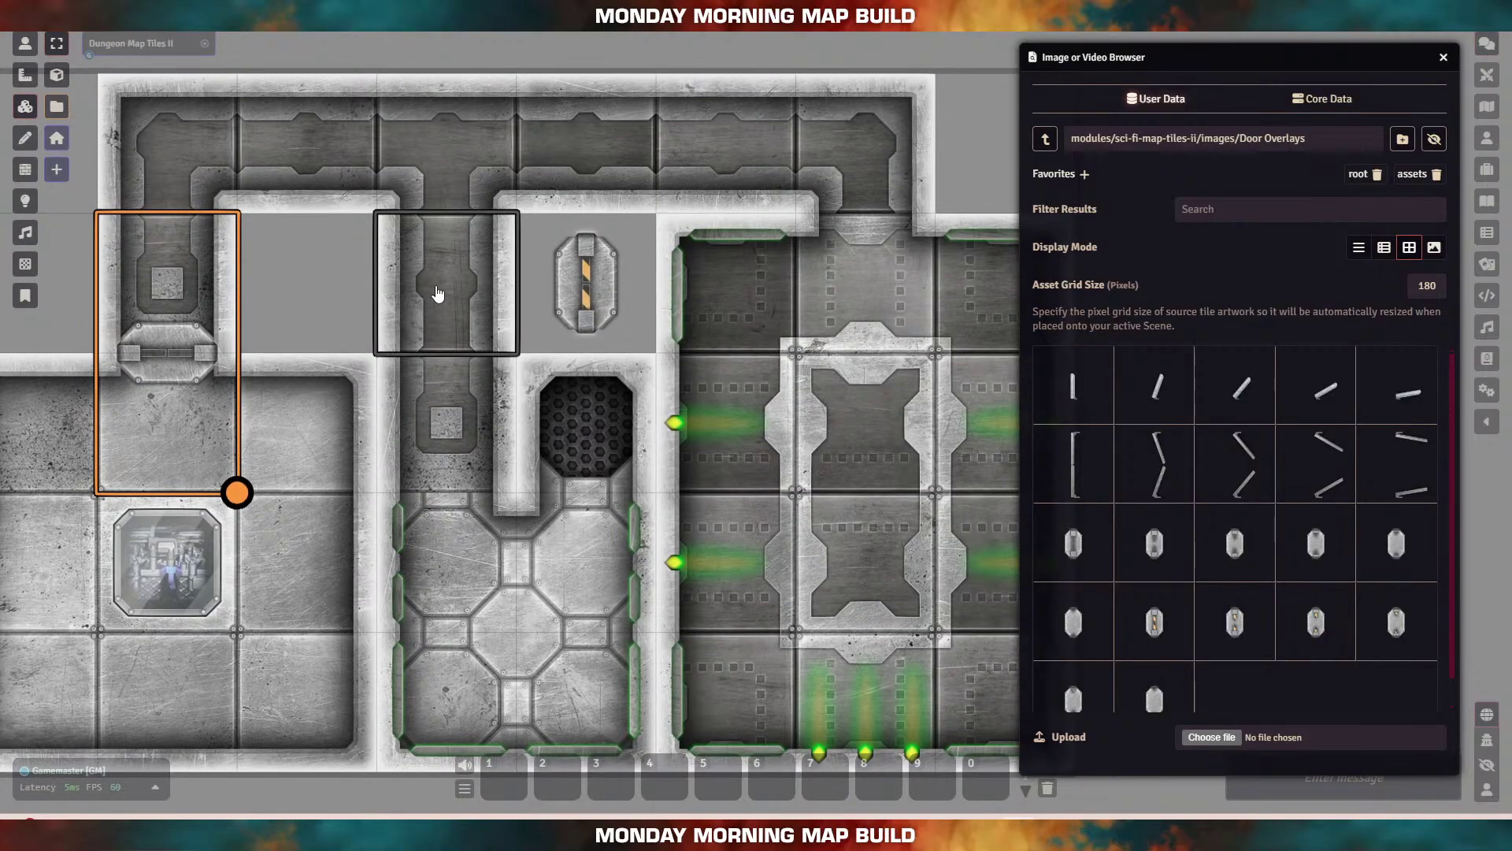
{"action": "left_click", "coordinate": [585, 292]}
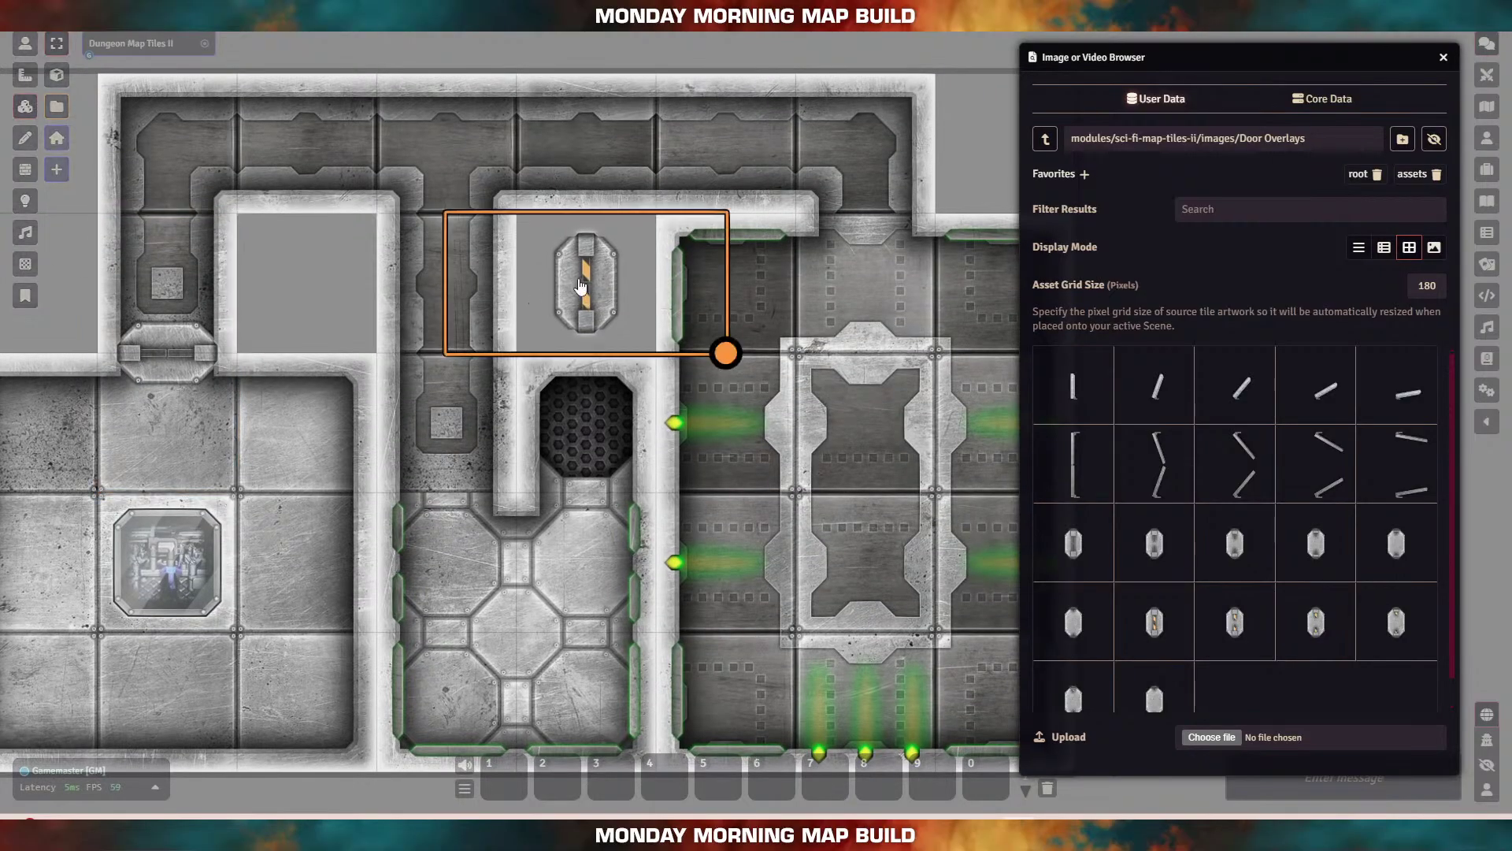
{"action": "scroll", "coordinate": [583, 288], "scroll_direction": "down", "scroll_amount": 5}
{"action": "scroll", "coordinate": [579, 285], "scroll_direction": "down", "scroll_amount": 1}
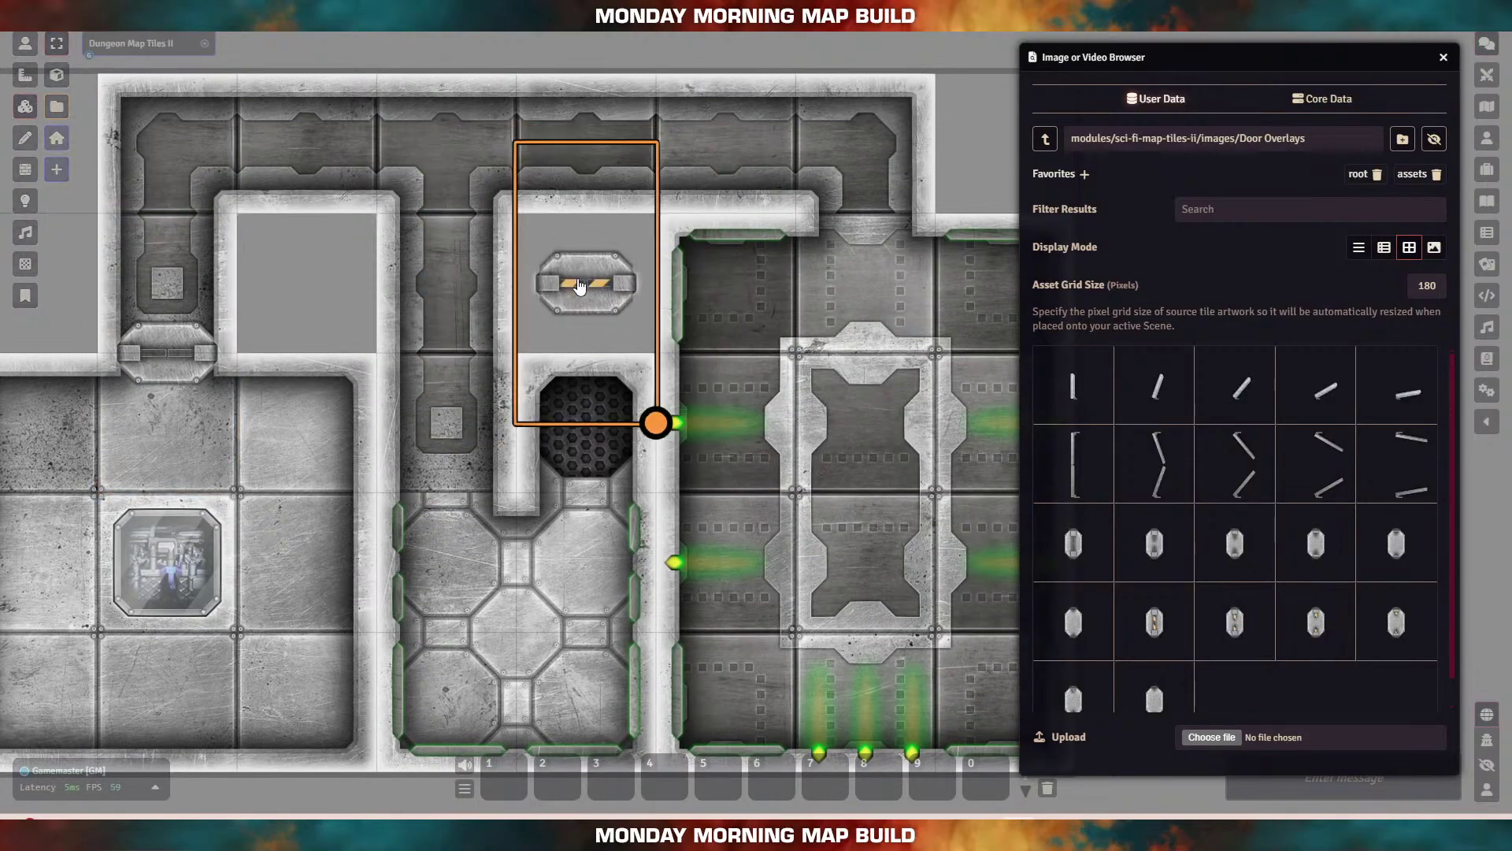
{"action": "left_click_drag", "start_coordinate": [575, 285], "coordinate": [630, 478]}
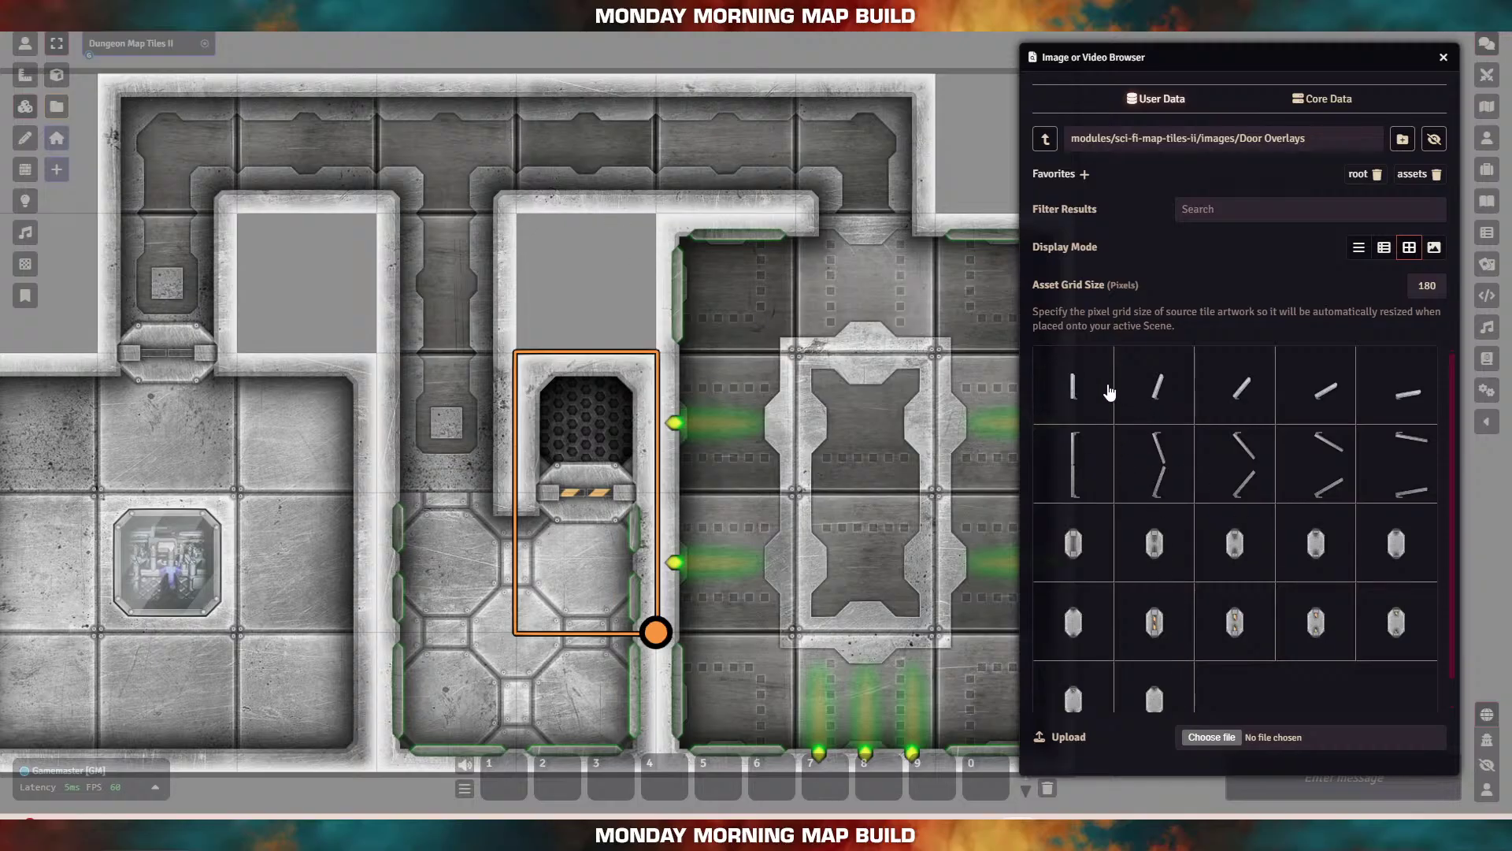
Step: Place the frameless single-panel door overlay horizontally in the upper doorway of the right-hand room and close the image browser
{"action": "left_click_drag", "start_coordinate": [792, 357], "coordinate": [734, 312]}
{"action": "left_click", "coordinate": [726, 296]}
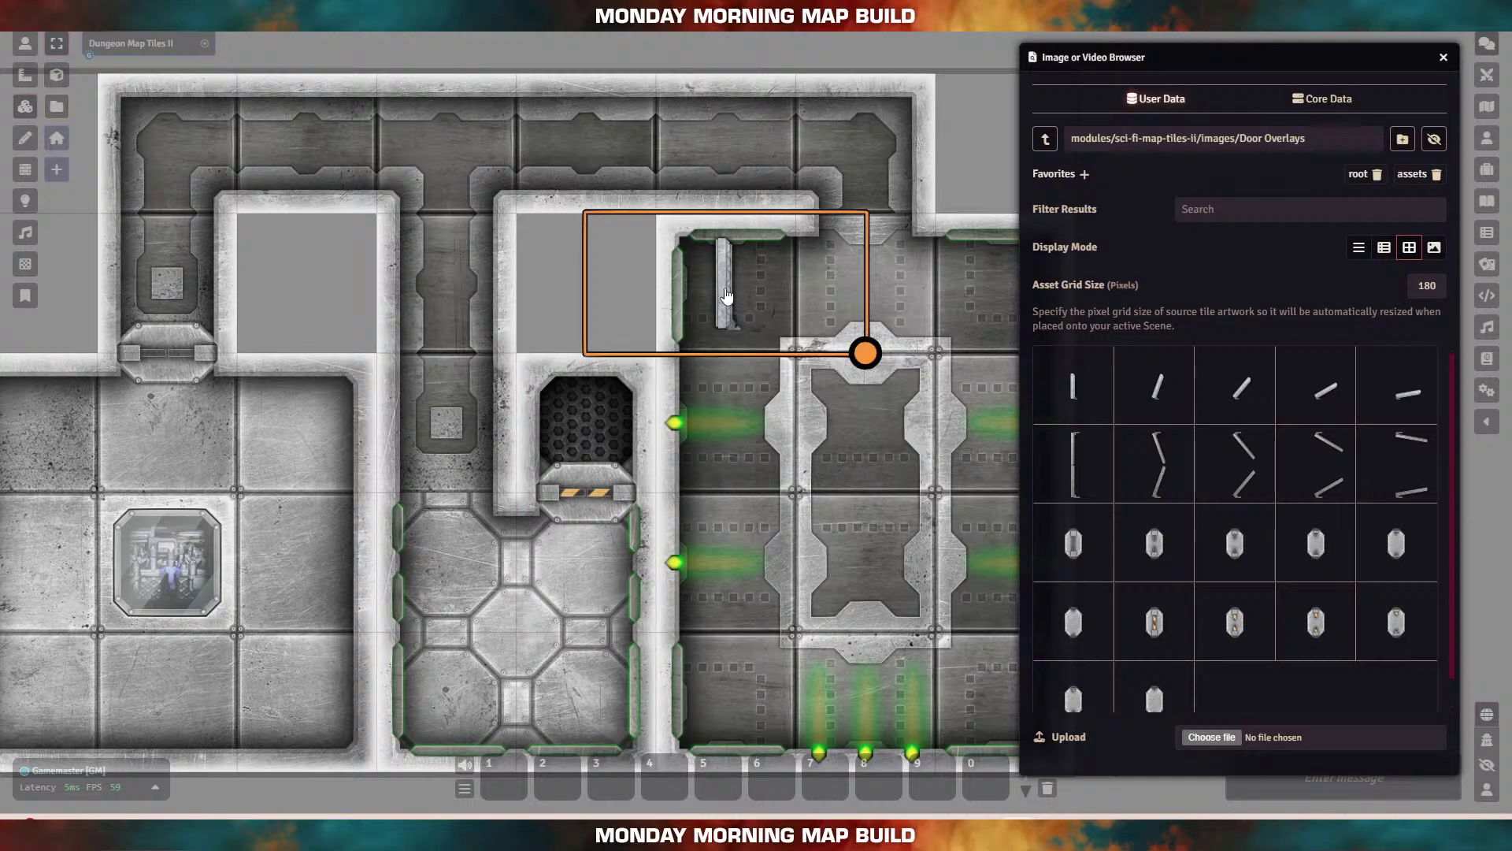
{"action": "scroll", "coordinate": [727, 295], "scroll_direction": "down", "scroll_amount": 6}
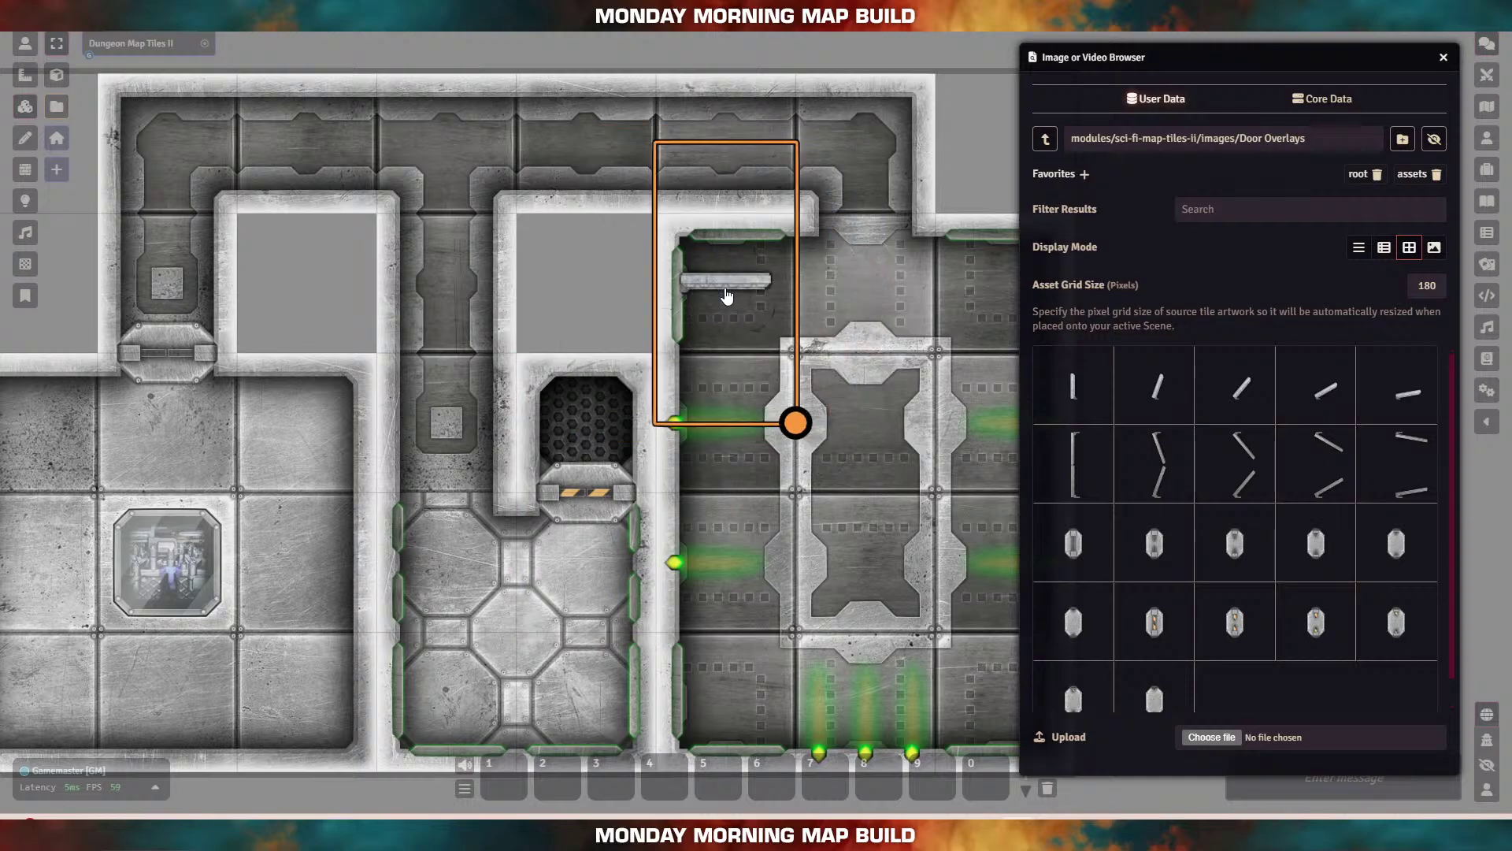
{"action": "left_click_drag", "start_coordinate": [732, 276], "coordinate": [860, 199]}
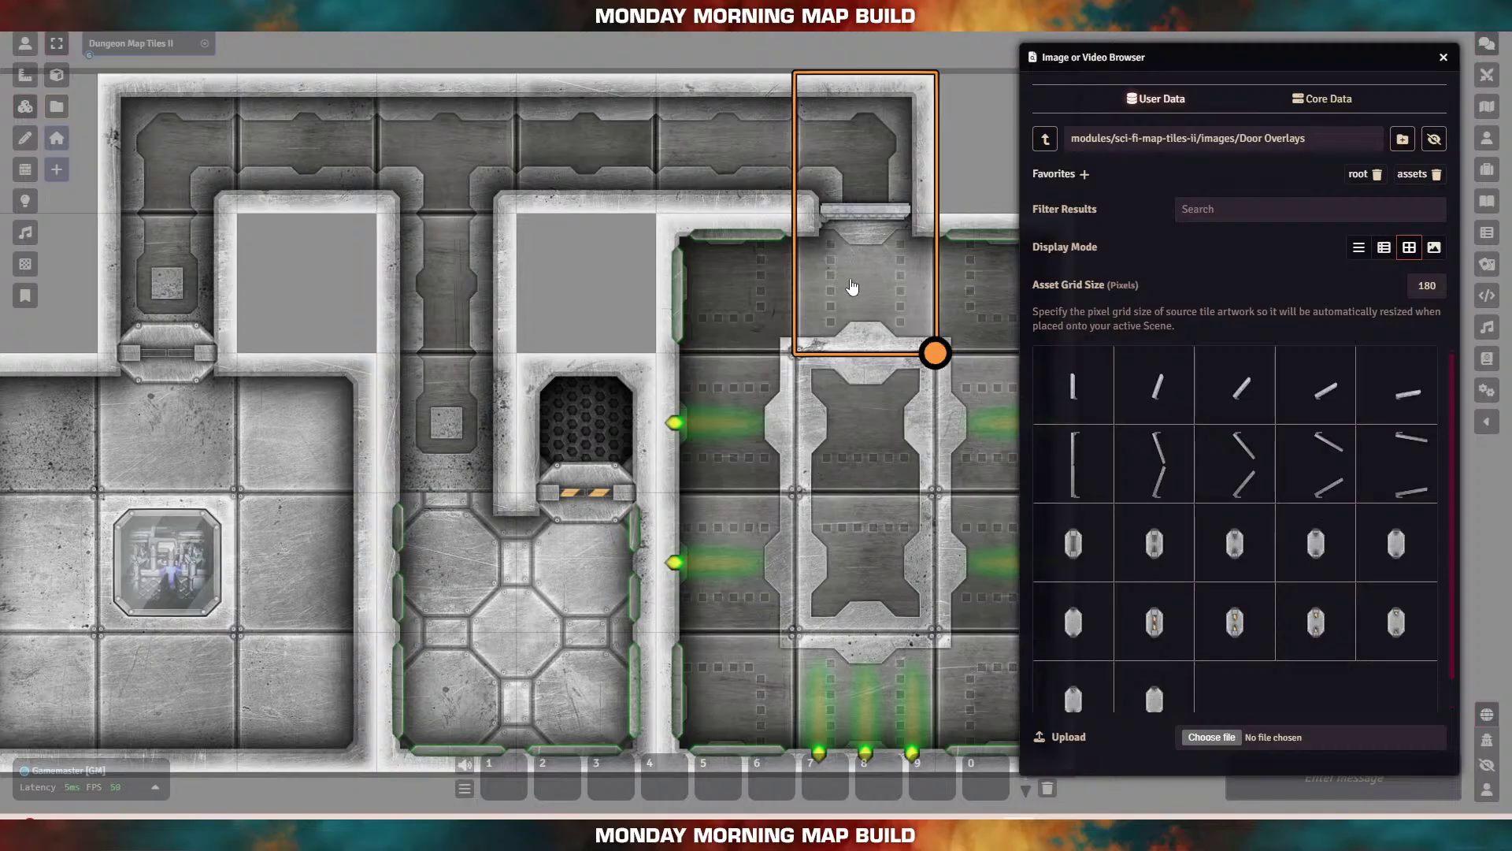
{"action": "left_click_drag", "start_coordinate": [299, 297], "coordinate": [394, 304]}
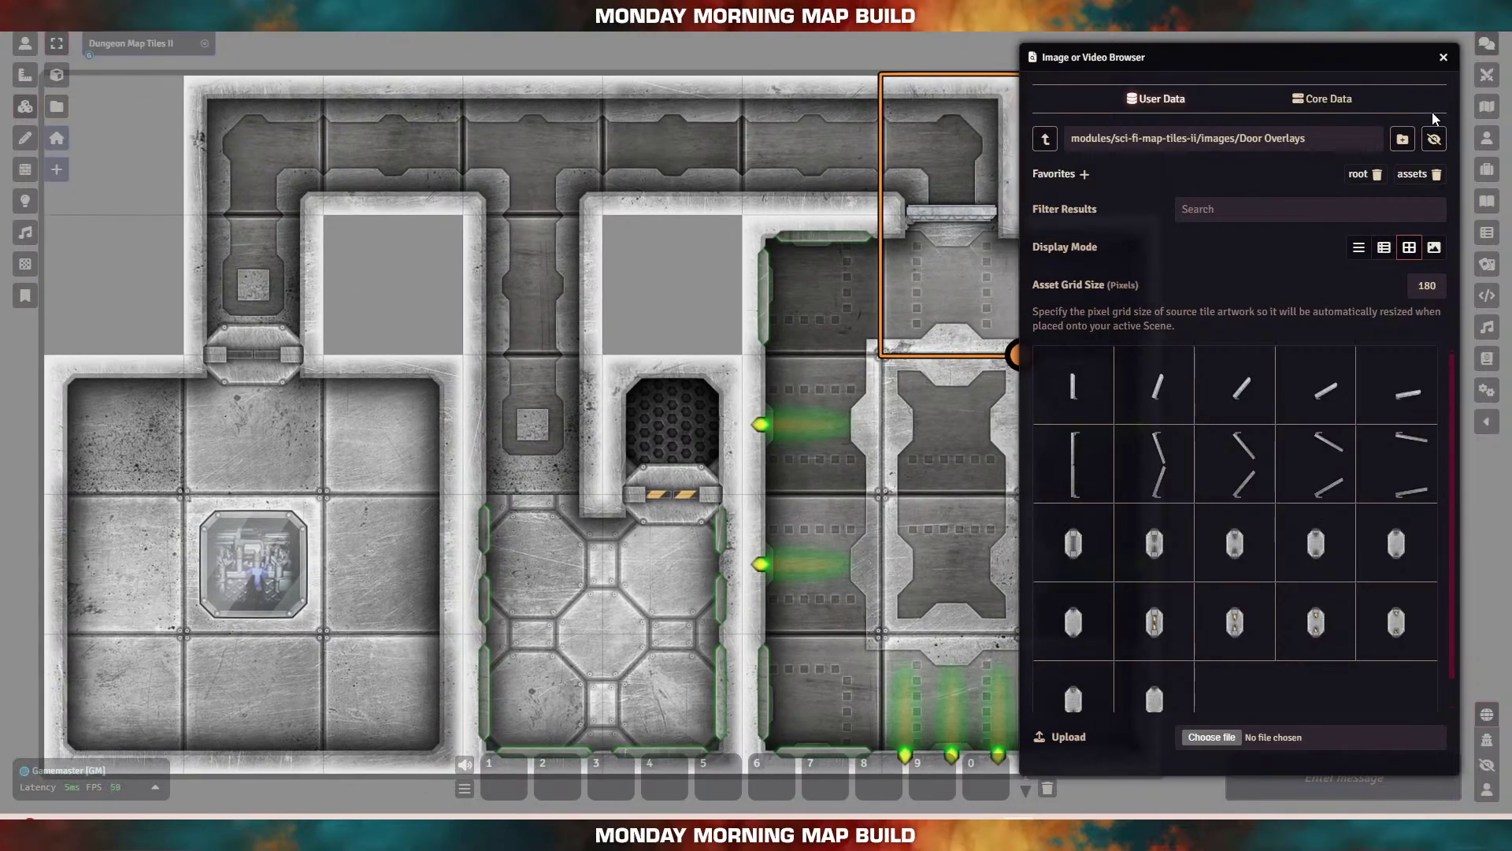
{"action": "left_click", "coordinate": [1444, 57]}
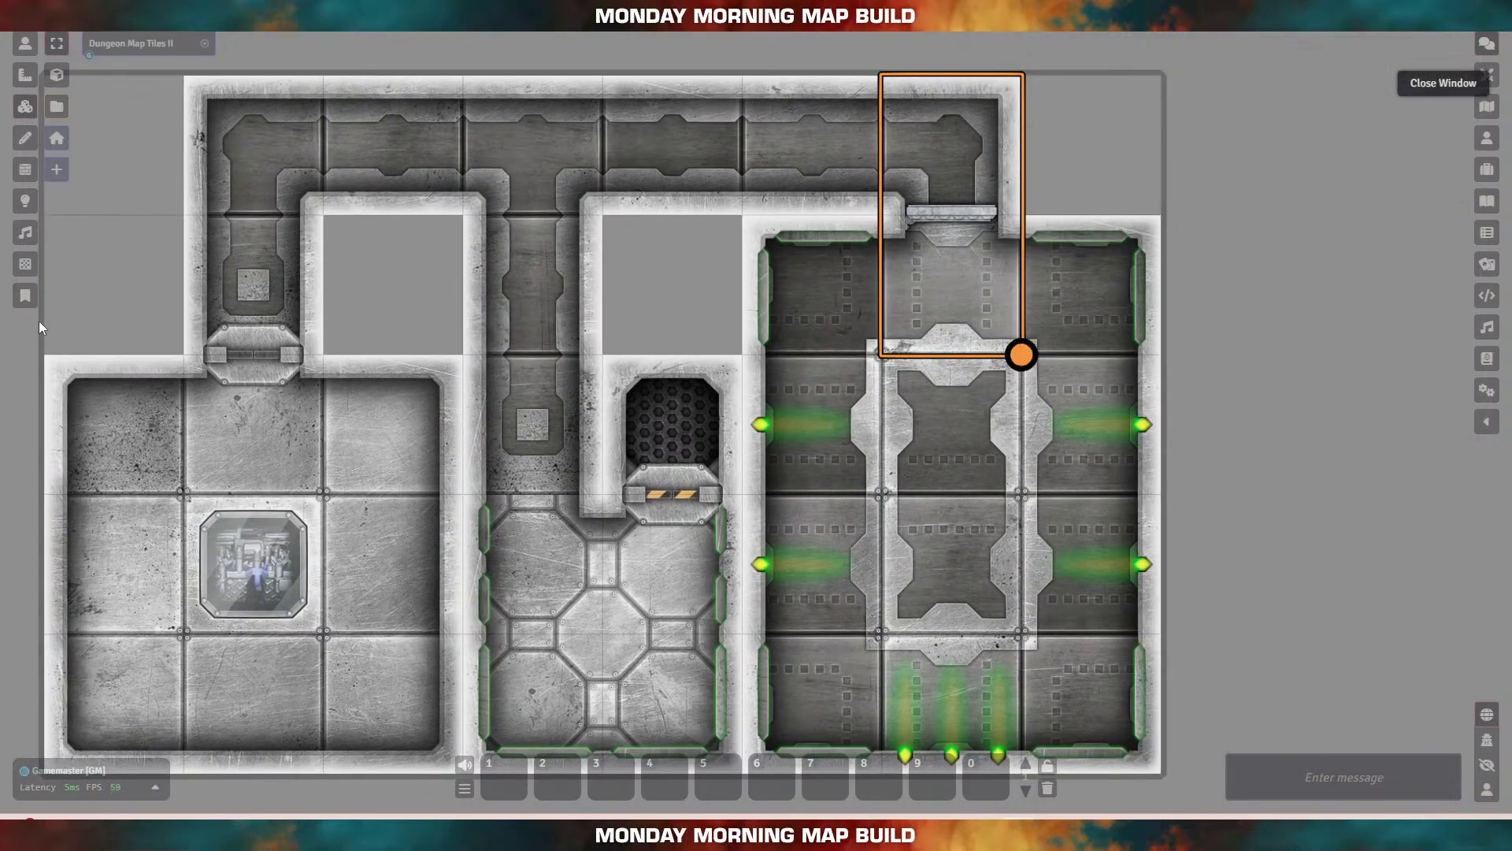
Step: Draw basic walls along the bottom edge of the map in three joined segments, one beneath each room
{"action": "left_click", "coordinate": [25, 170]}
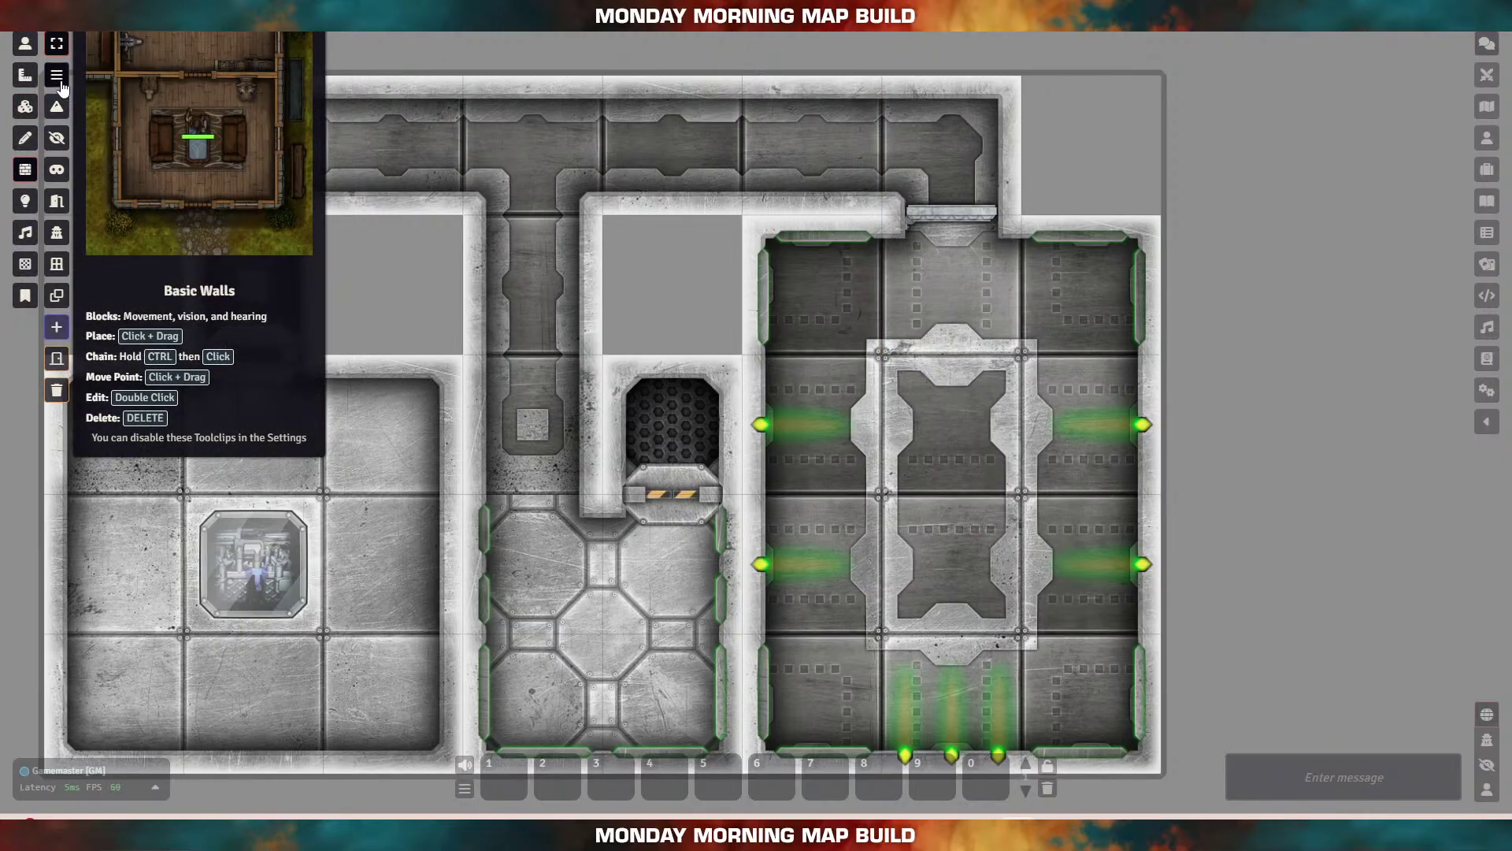
{"action": "left_click_drag", "start_coordinate": [1207, 433], "coordinate": [1293, 388]}
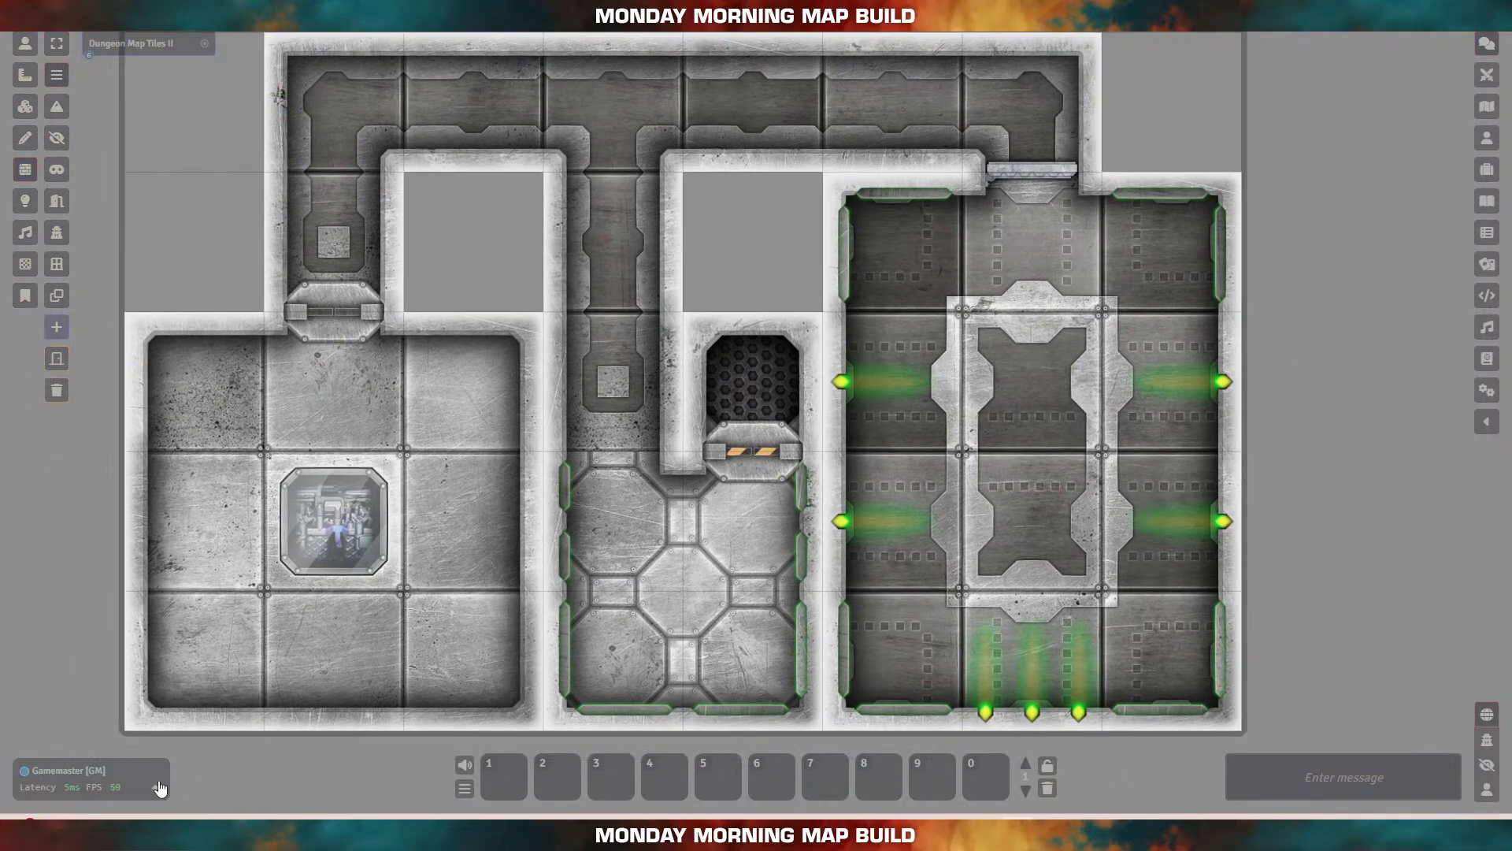
{"action": "left_click", "coordinate": [139, 730]}
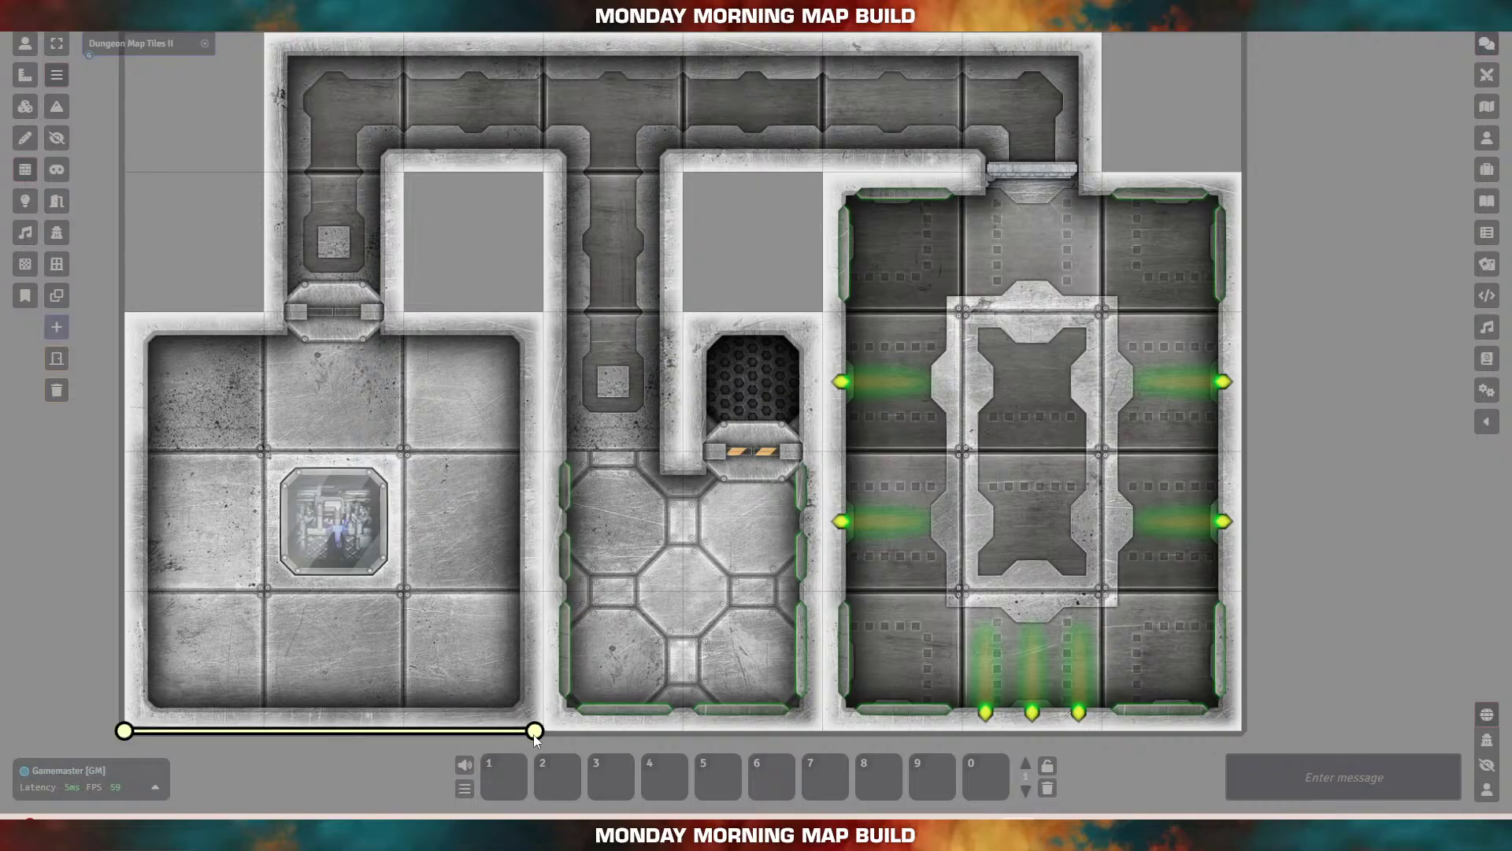
{"action": "left_click_drag", "start_coordinate": [552, 722], "coordinate": [544, 731]}
{"action": "left_click_drag", "start_coordinate": [825, 726], "coordinate": [547, 734]}
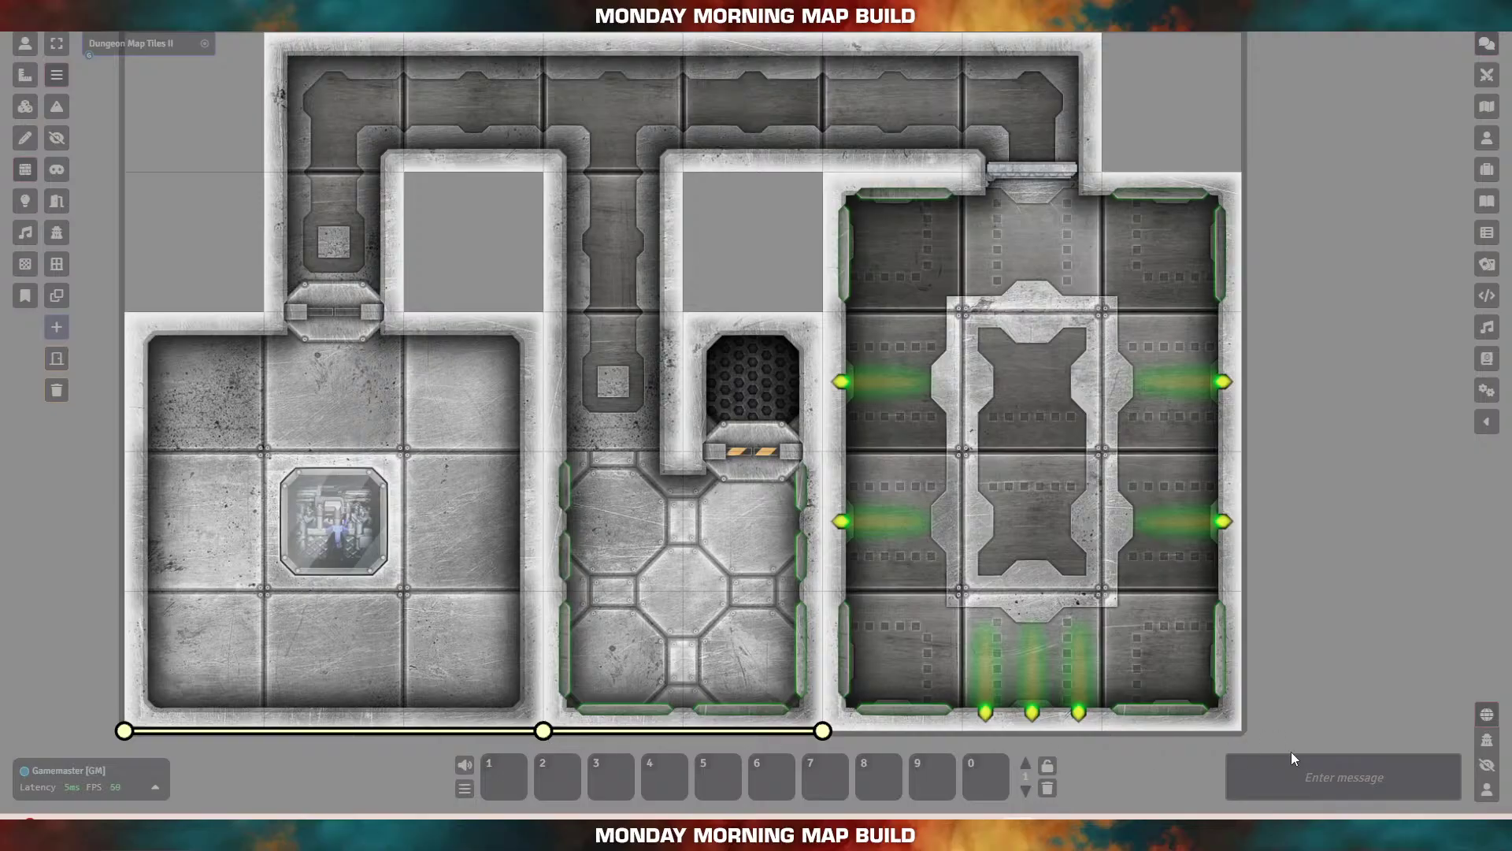
{"action": "mouse_move", "coordinate": [1235, 729]}
{"action": "left_mouse_down"}
{"action": "mouse_move", "coordinate": [971, 719]}
{"action": "mouse_move", "coordinate": [825, 734]}
{"action": "left_mouse_up"}
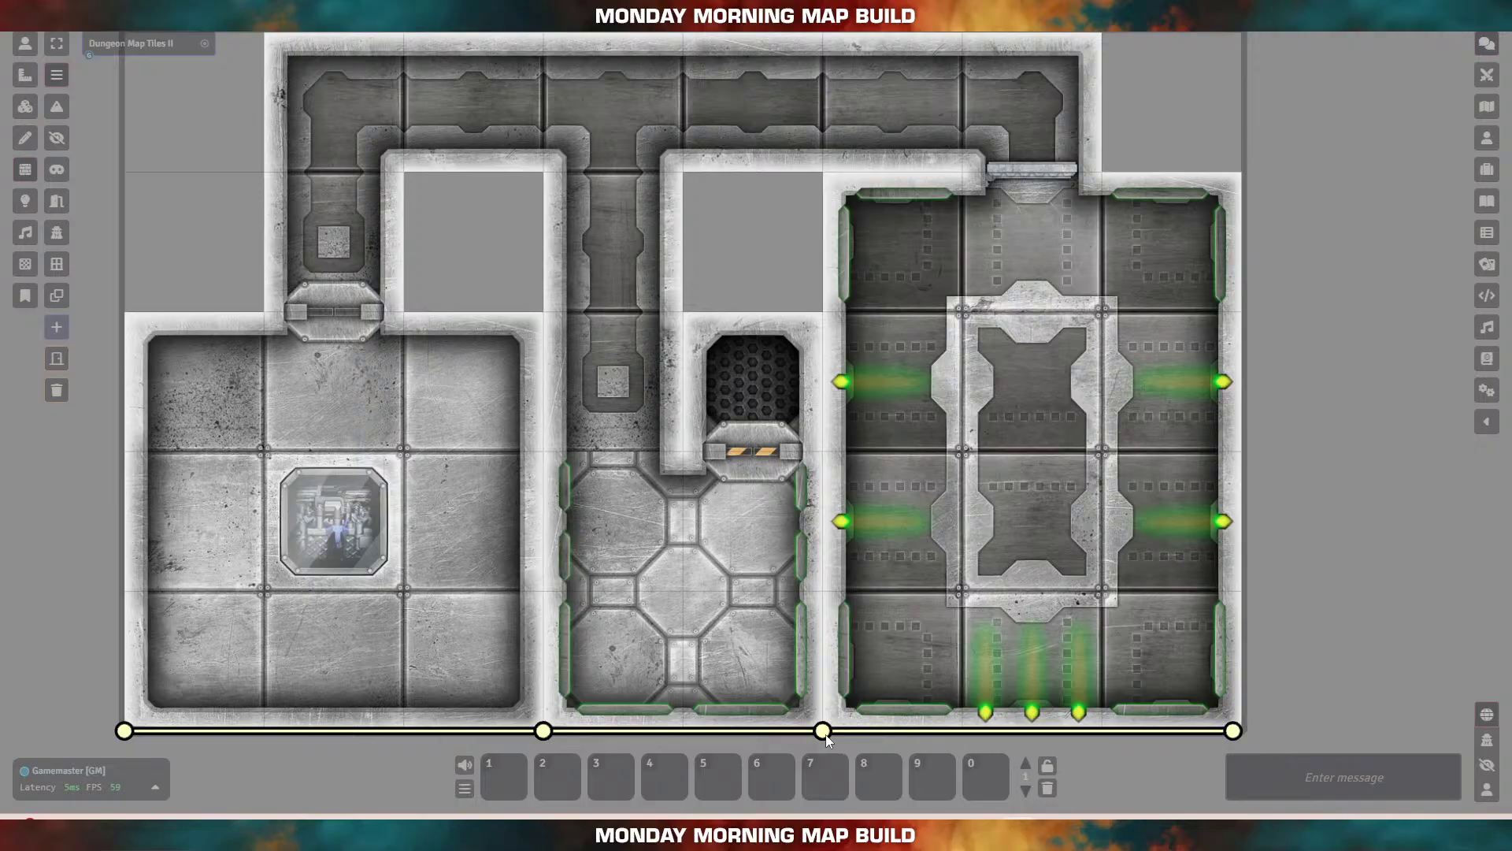
{"action": "left_click", "coordinate": [1243, 733]}
{"action": "left_click_drag", "start_coordinate": [1240, 735], "coordinate": [1247, 735]}
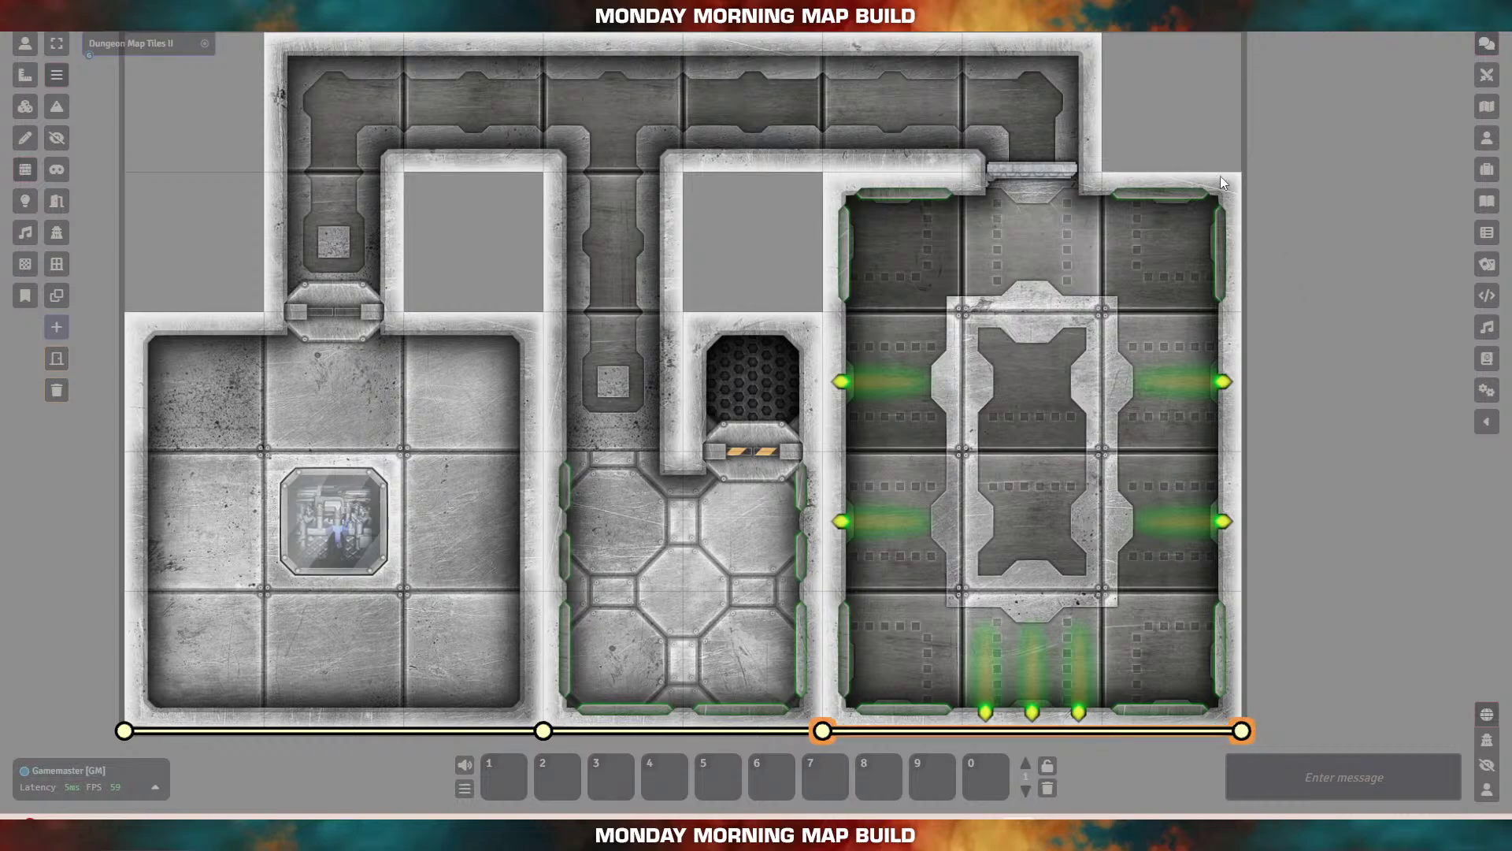
Step: Draw basic walls down the right-hand room's outer side and along the upper corridor's top, left and right outer edges
{"action": "mouse_move", "coordinate": [1240, 175]}
{"action": "left_mouse_down"}
{"action": "mouse_move", "coordinate": [1258, 483]}
{"action": "mouse_move", "coordinate": [1245, 731]}
{"action": "left_mouse_up"}
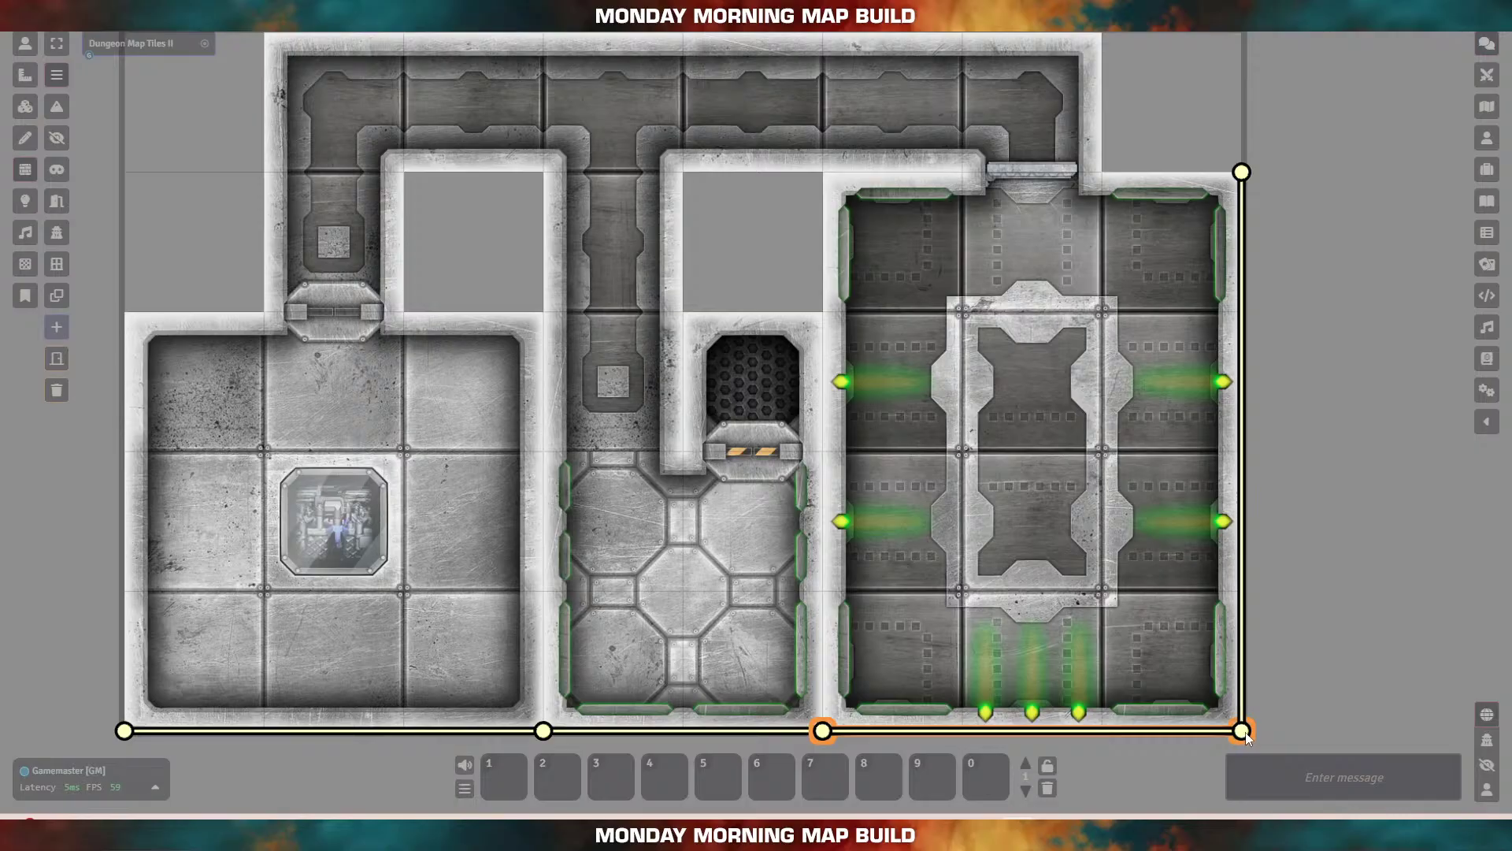
{"action": "left_click_drag", "start_coordinate": [1152, 93], "coordinate": [1148, 155]}
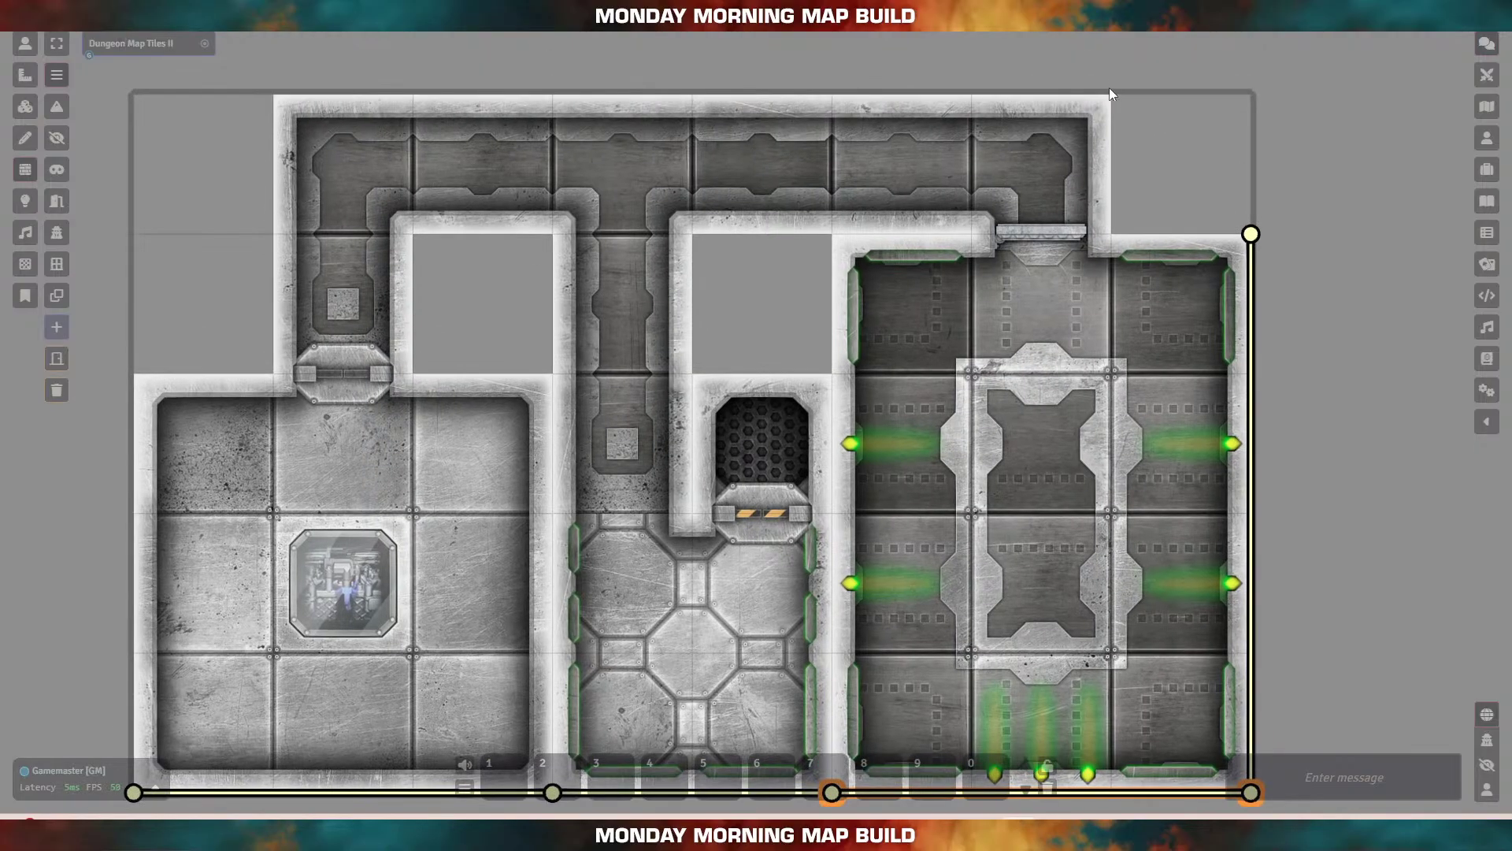
{"action": "left_click_drag", "start_coordinate": [1111, 94], "coordinate": [274, 95]}
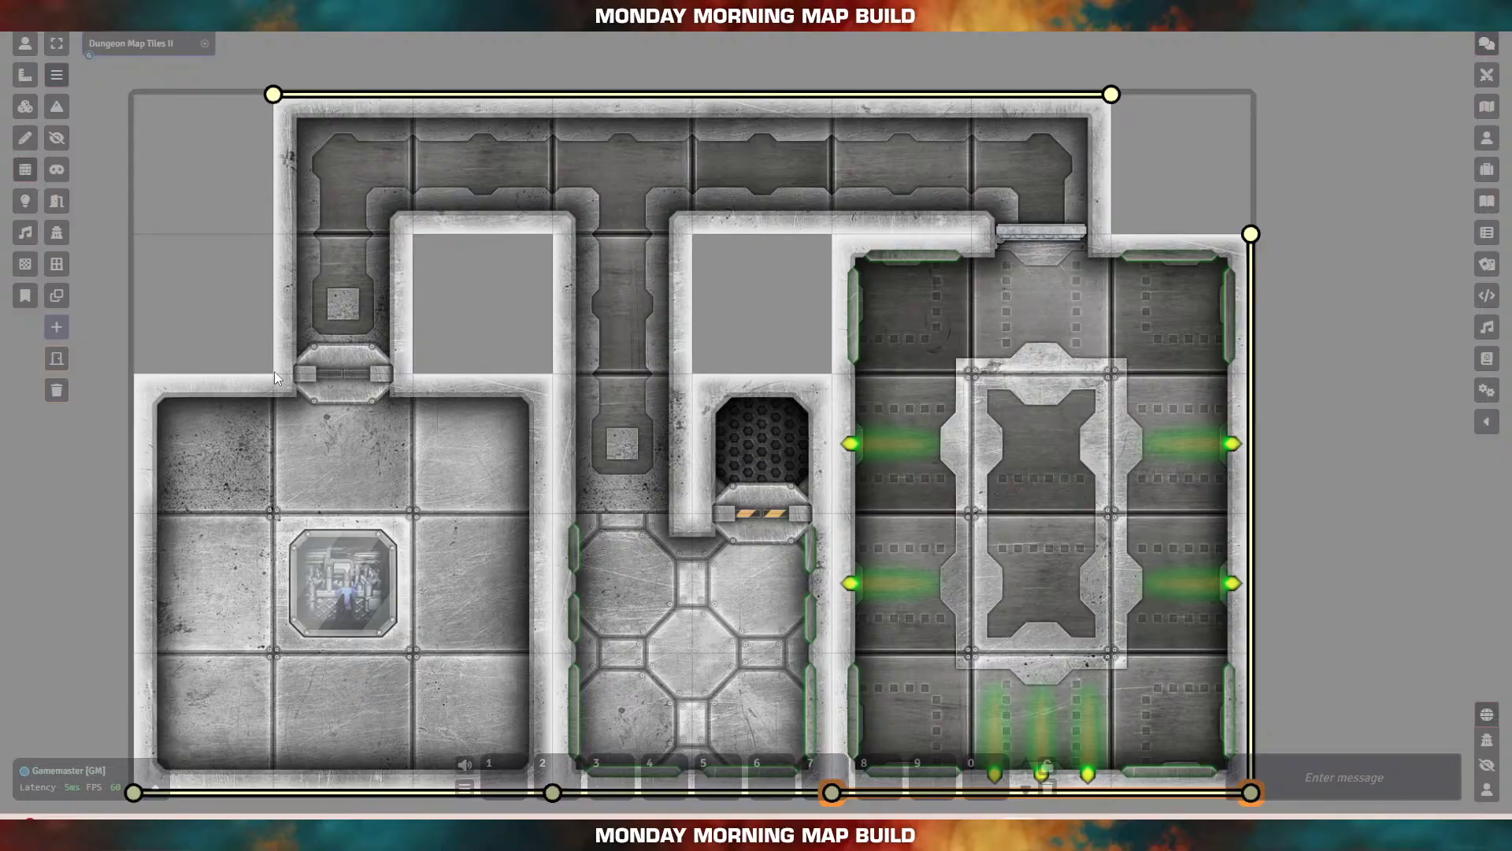
{"action": "left_click_drag", "start_coordinate": [273, 372], "coordinate": [274, 95]}
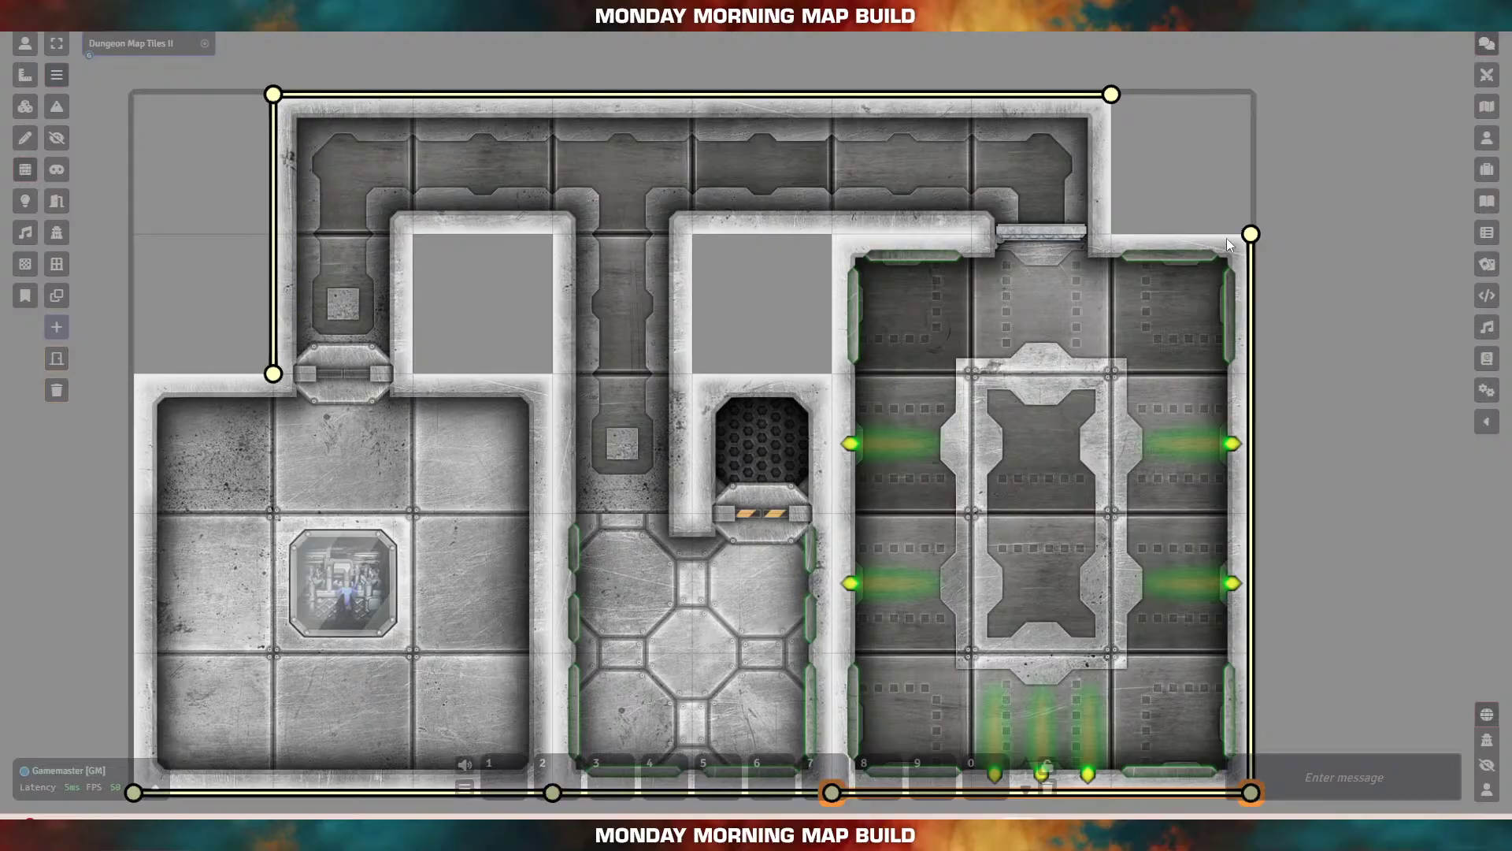
{"action": "left_click_drag", "start_coordinate": [1111, 234], "coordinate": [1111, 95]}
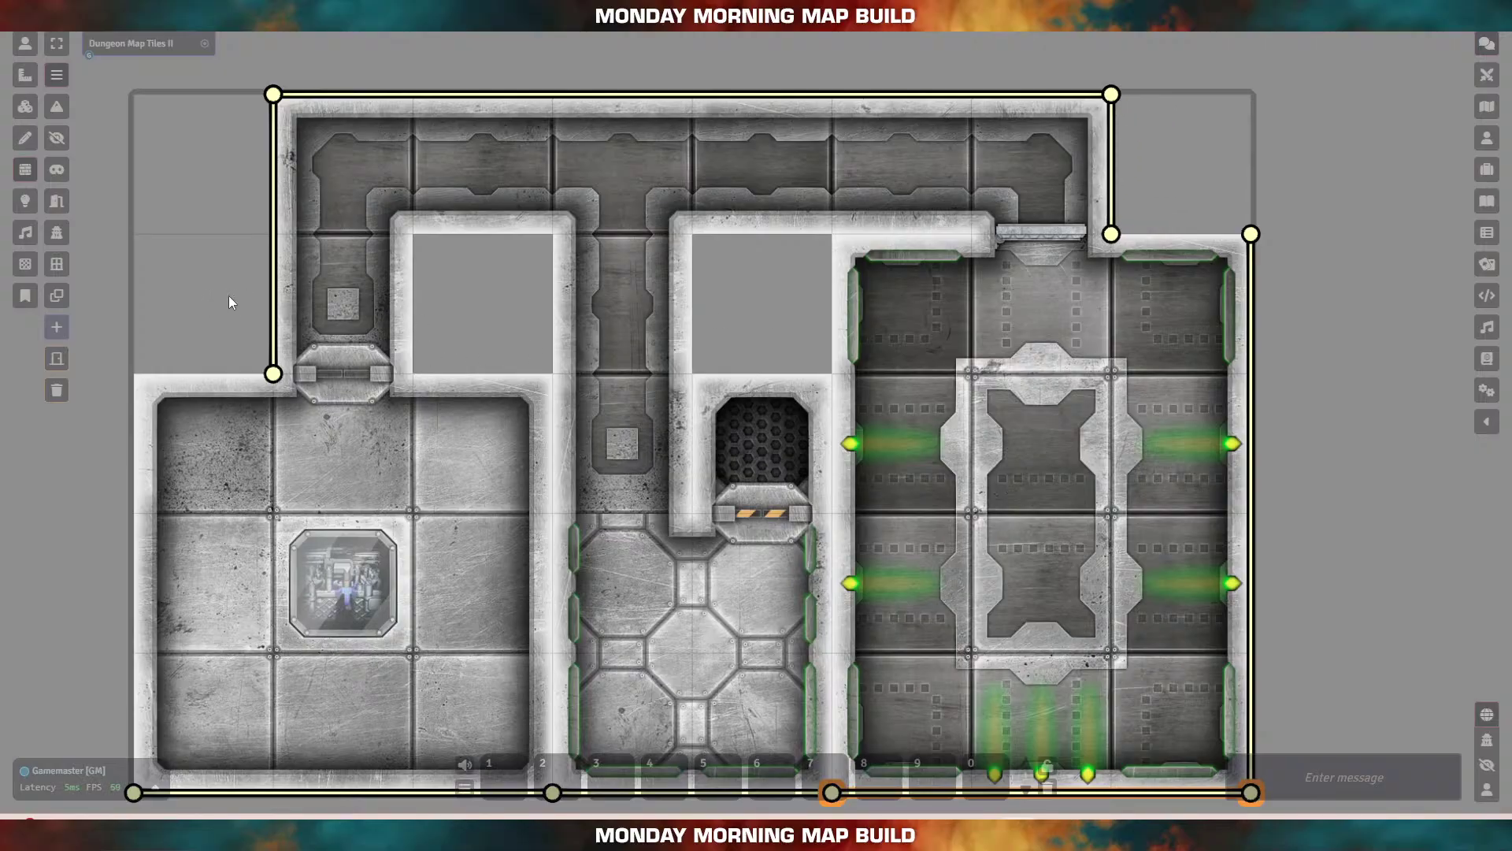
Step: Wall the left room's outer side and its short upper edge from the outer corner to the corridor
{"action": "left_click_drag", "start_coordinate": [122, 475], "coordinate": [203, 442]}
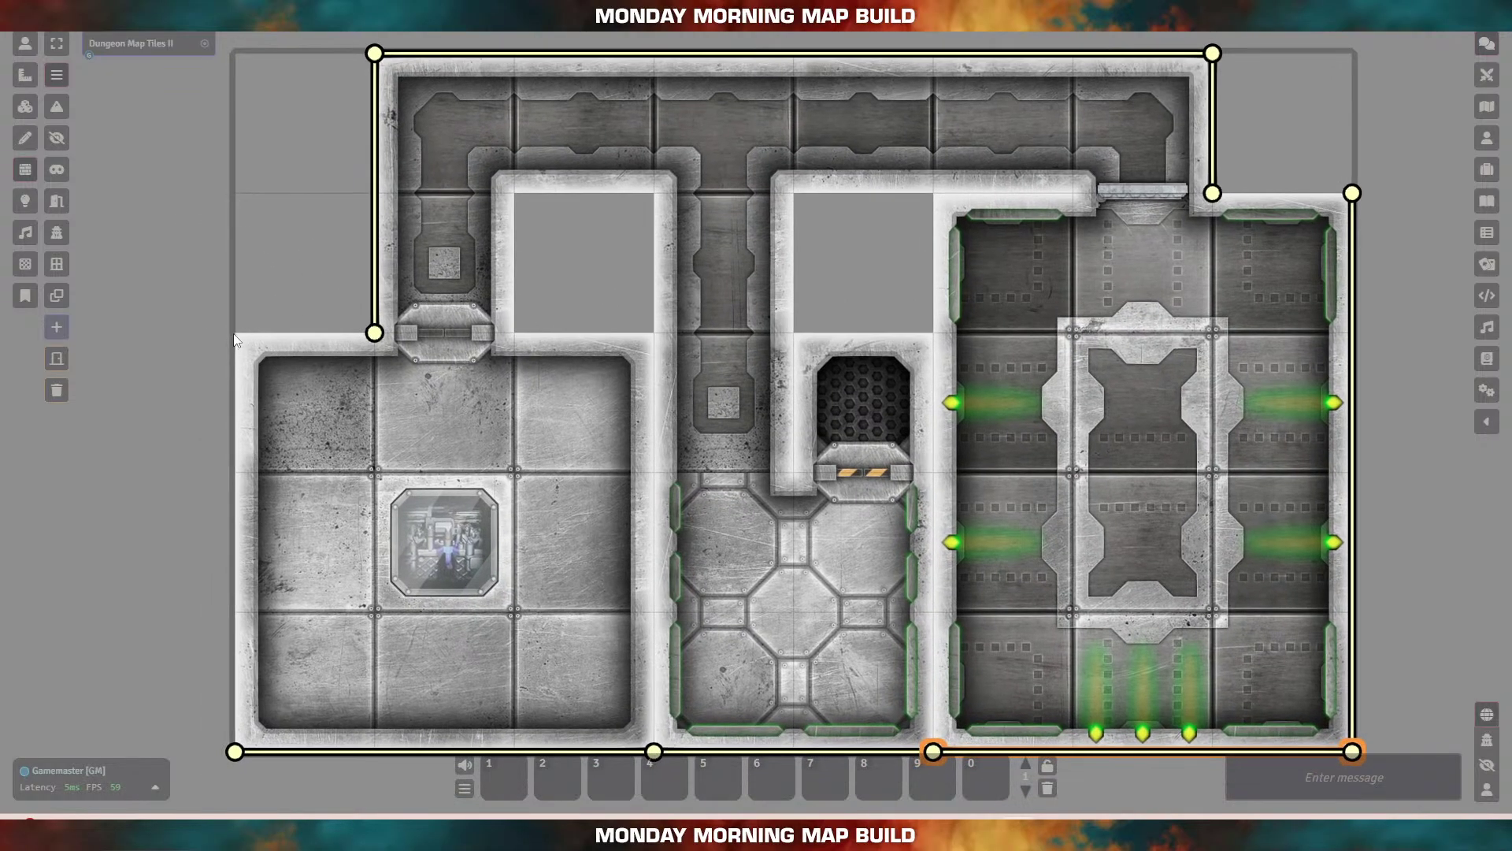
{"action": "mouse_move", "coordinate": [235, 334]}
{"action": "left_mouse_down"}
{"action": "mouse_move", "coordinate": [192, 471]}
{"action": "mouse_move", "coordinate": [235, 752]}
{"action": "left_mouse_up"}
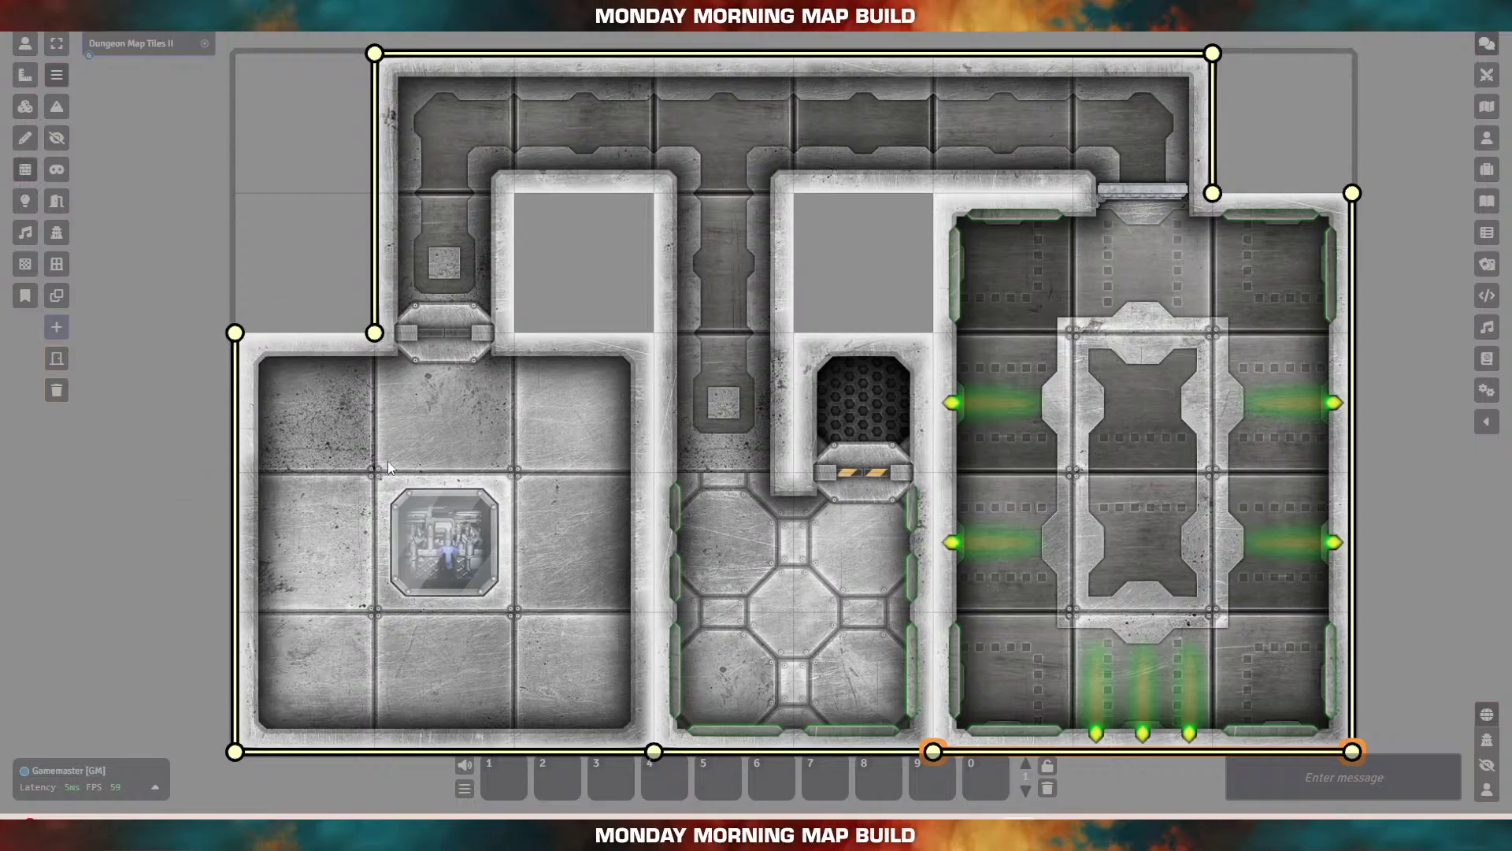
{"action": "left_click_drag", "start_coordinate": [349, 421], "coordinate": [236, 335]}
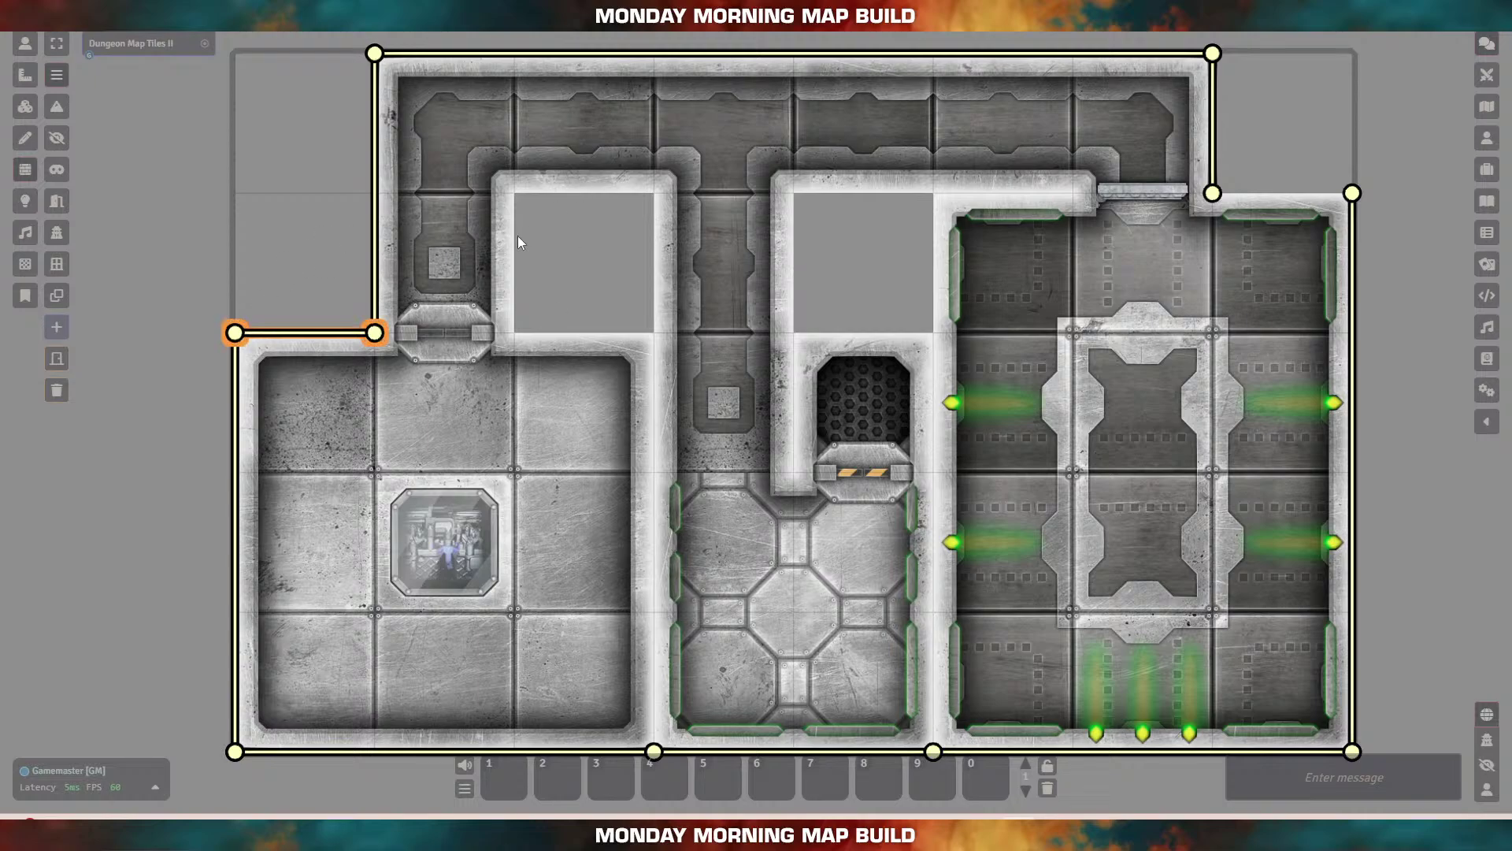
Step: Enclose the empty square gap between the left and middle corridor branches with four basic walls snapped to its corners
{"action": "left_click_drag", "start_coordinate": [513, 193], "coordinate": [513, 334]}
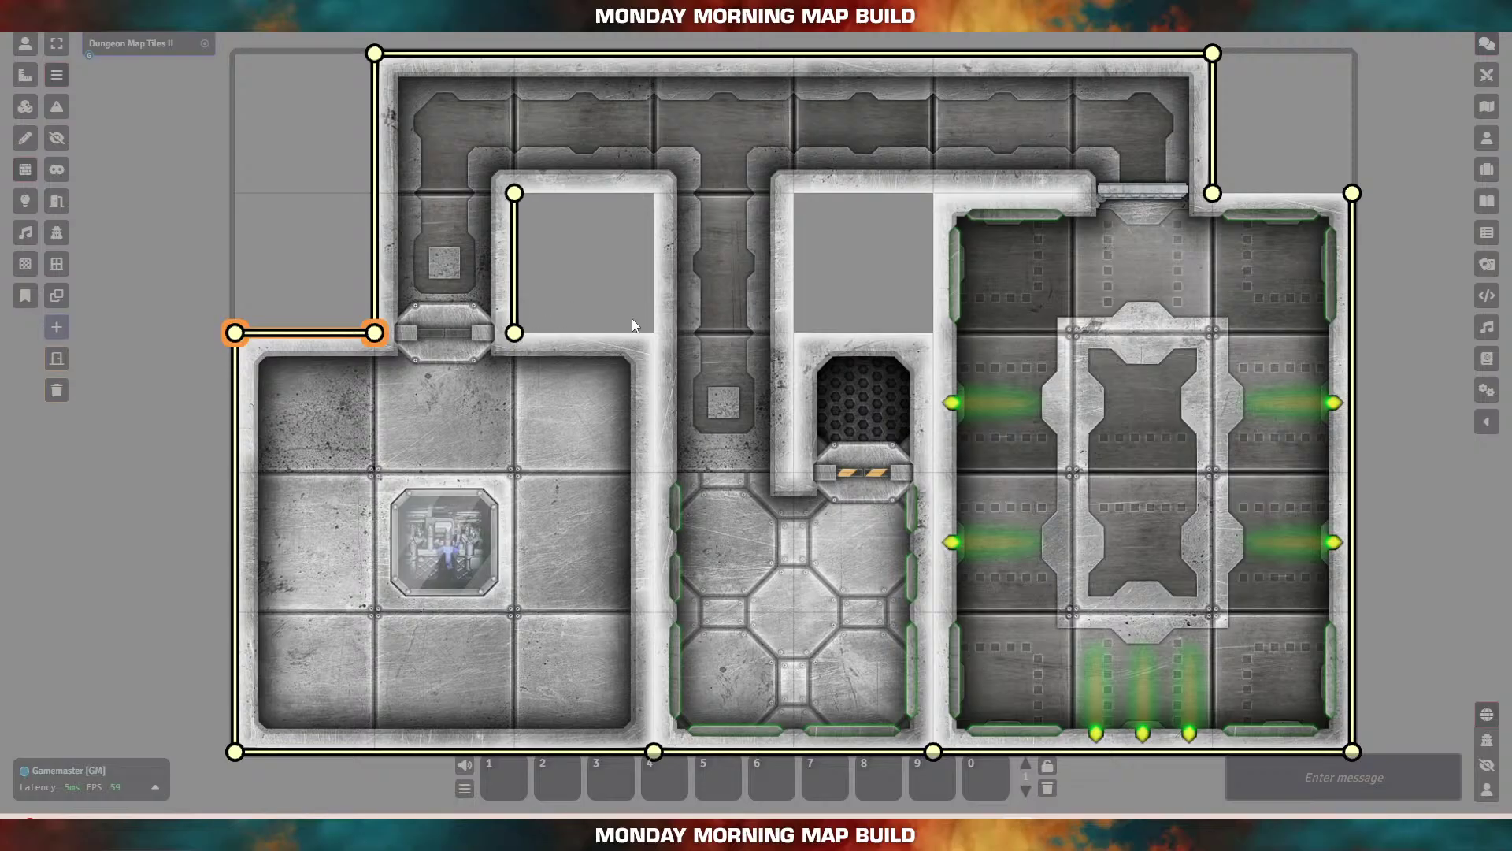
{"action": "left_click_drag", "start_coordinate": [656, 334], "coordinate": [515, 334]}
{"action": "mouse_move", "coordinate": [654, 193]}
{"action": "left_mouse_down"}
{"action": "mouse_move", "coordinate": [652, 346]}
{"action": "mouse_move", "coordinate": [654, 334]}
{"action": "left_mouse_up"}
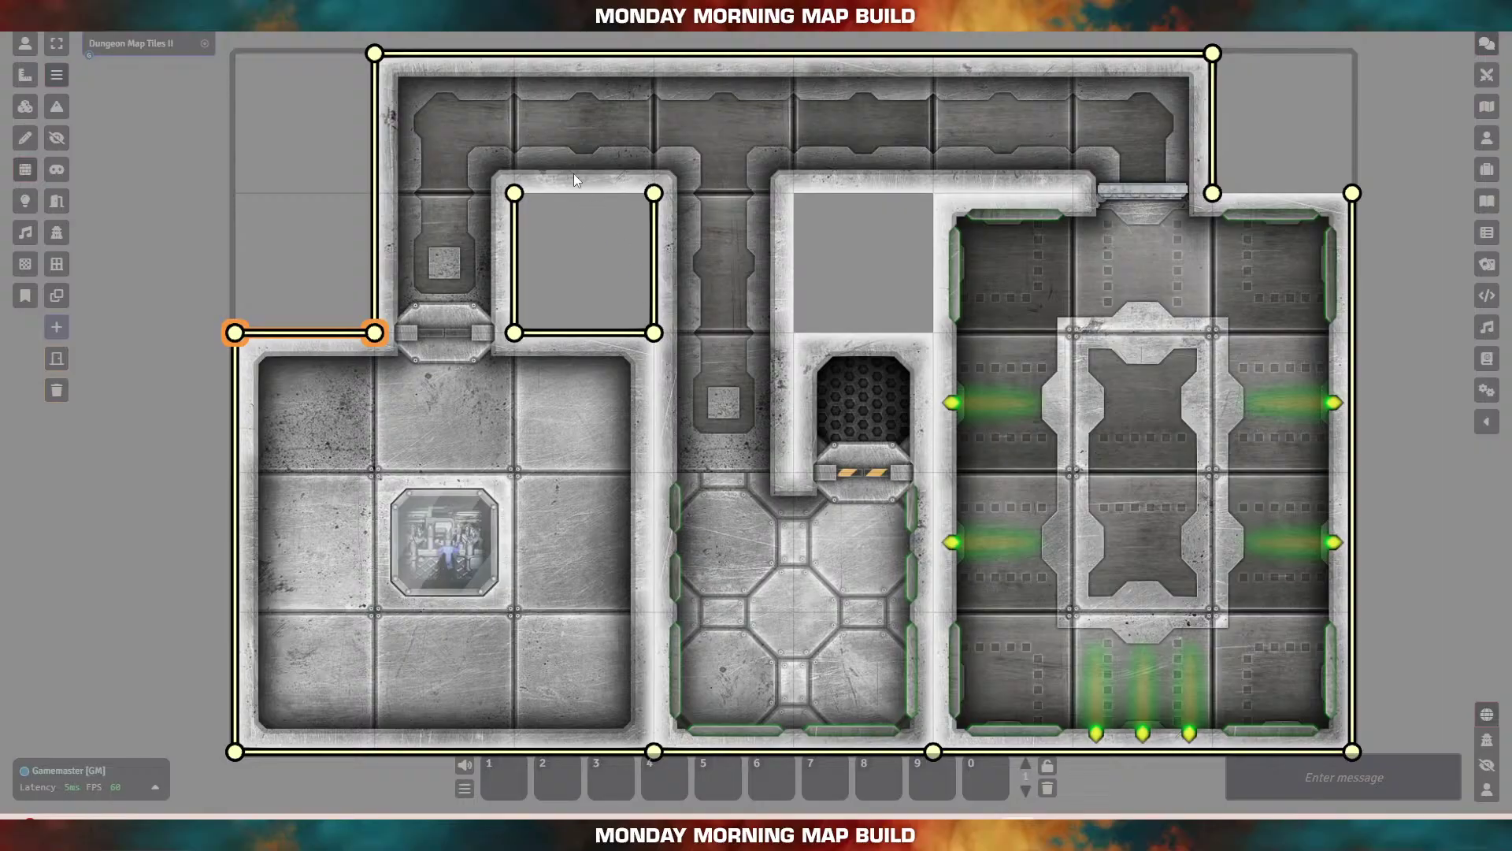
{"action": "left_click_drag", "start_coordinate": [549, 150], "coordinate": [653, 193]}
{"action": "left_click_drag", "start_coordinate": [553, 155], "coordinate": [513, 193]}
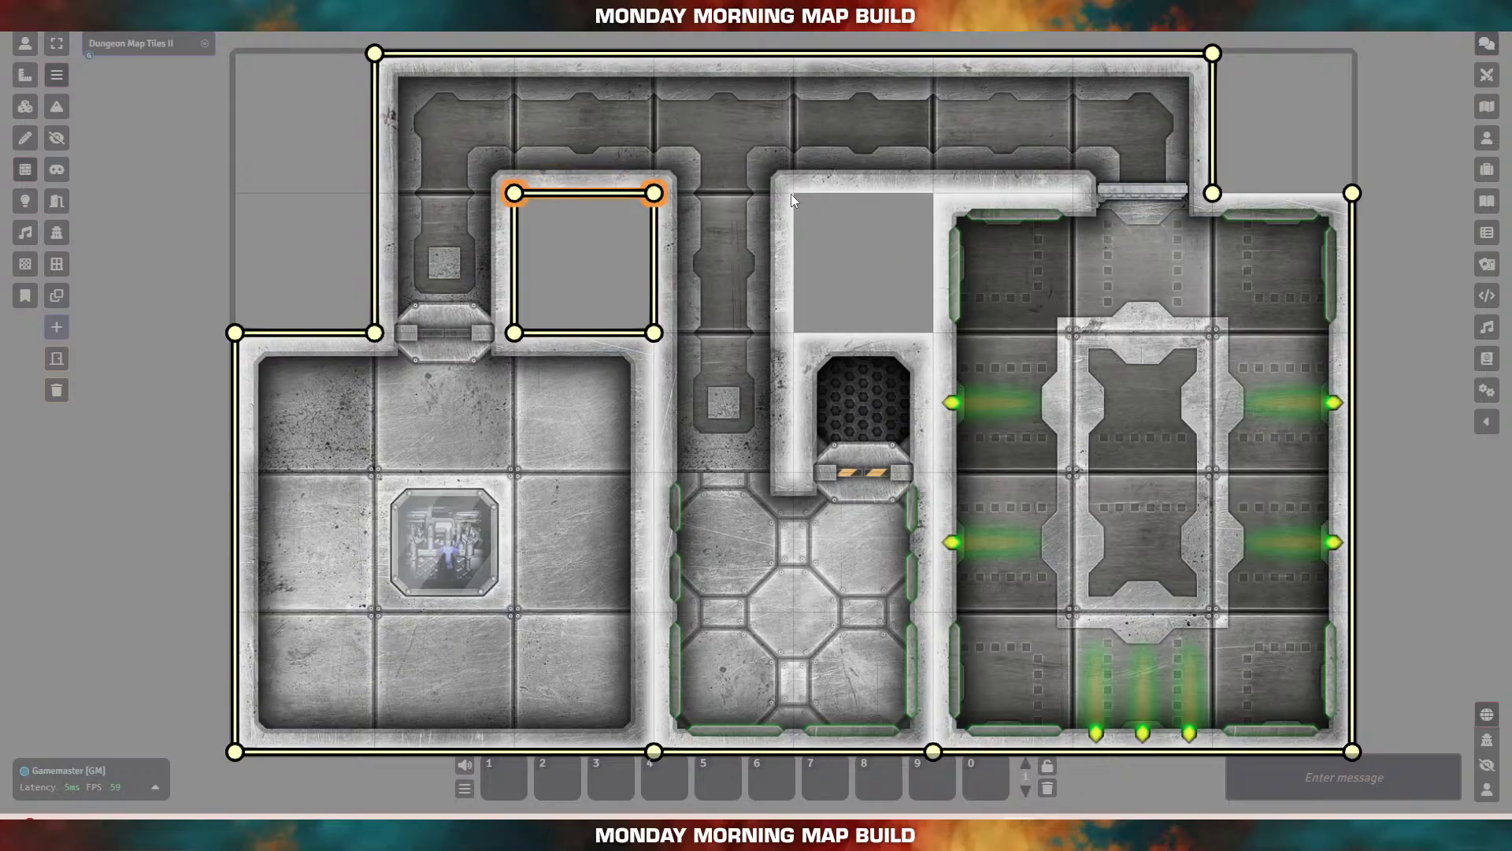
Step: Enclose the empty square gap above the black grate with four basic walls snapped to its corners
{"action": "left_click_drag", "start_coordinate": [795, 196], "coordinate": [794, 332]}
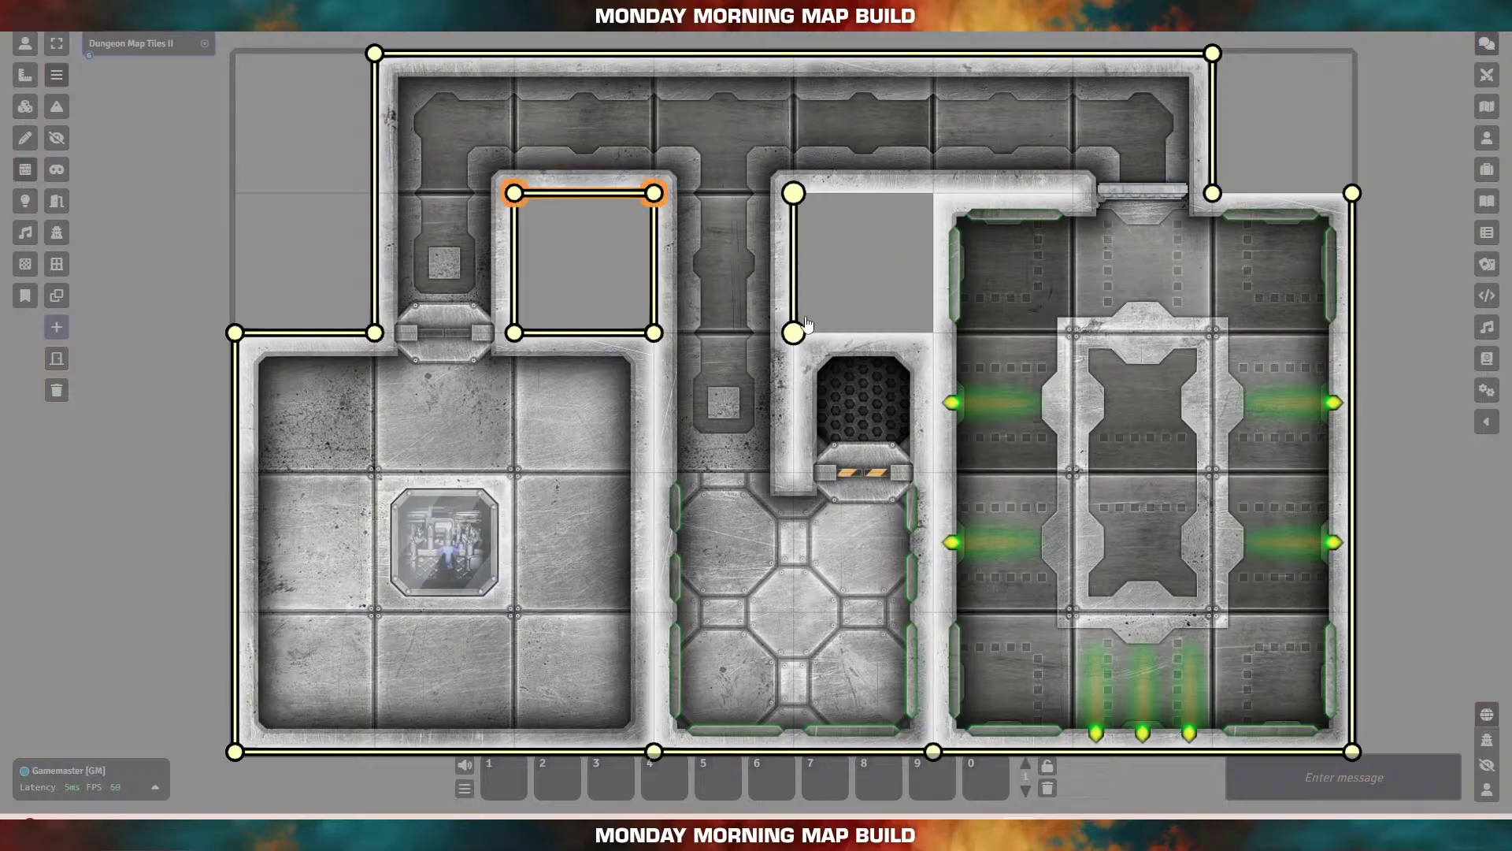
{"action": "left_click_drag", "start_coordinate": [932, 194], "coordinate": [934, 334]}
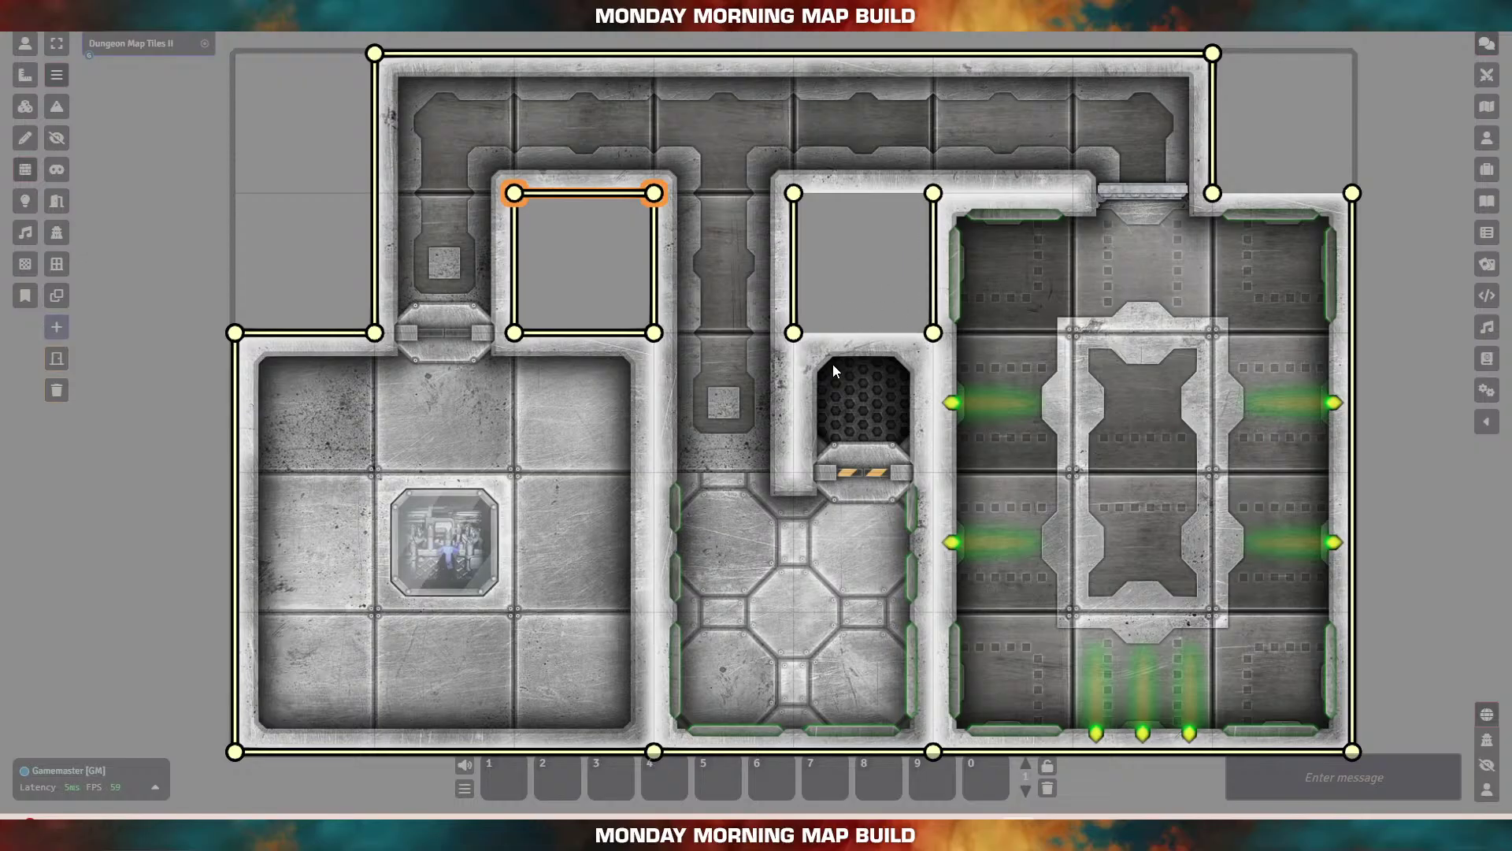
{"action": "left_click_drag", "start_coordinate": [831, 367], "coordinate": [793, 333]}
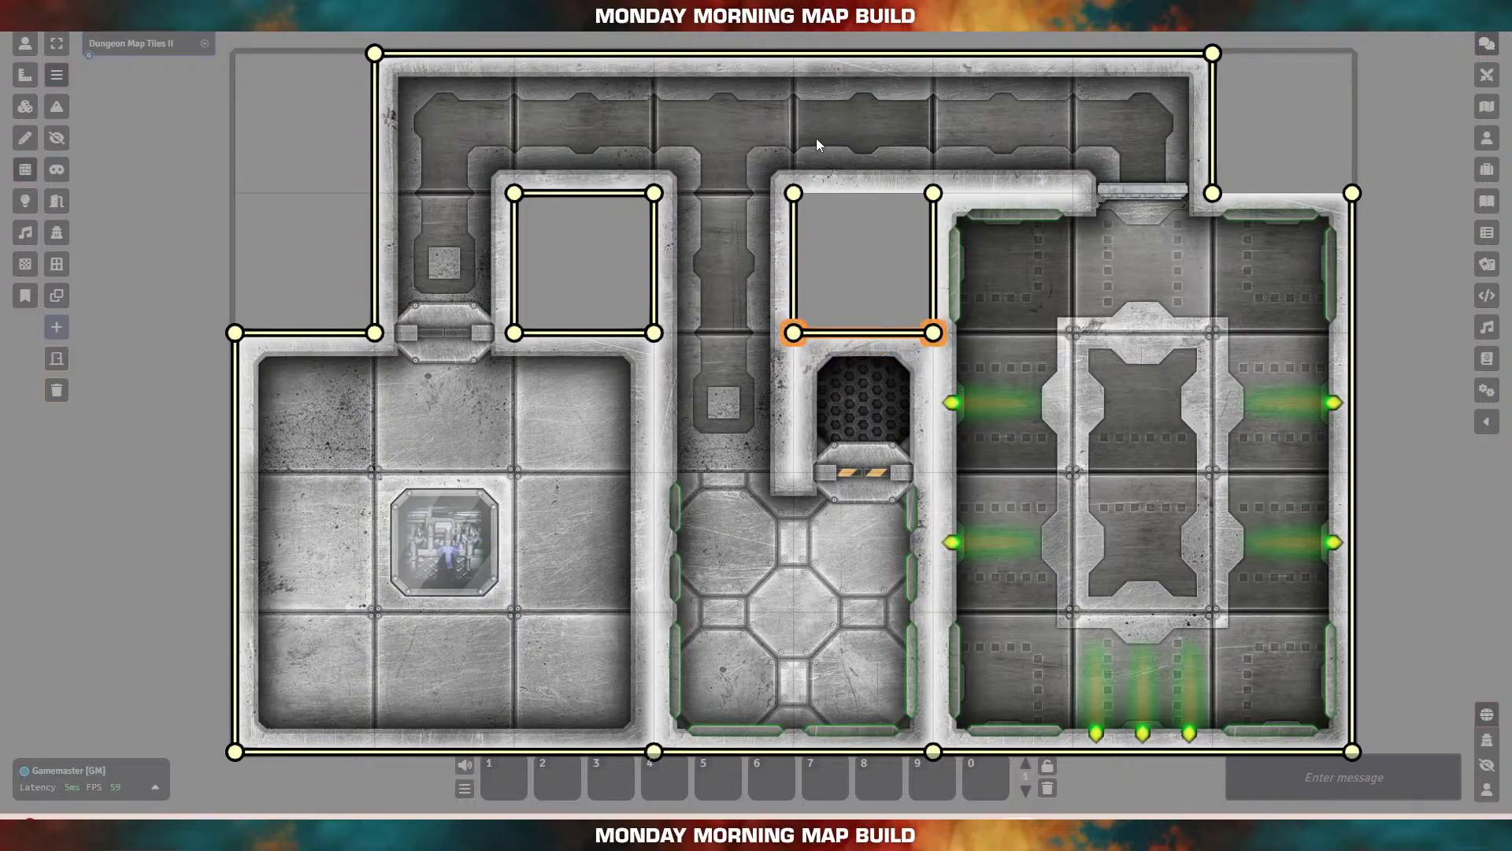
{"action": "left_click_drag", "start_coordinate": [818, 144], "coordinate": [932, 193]}
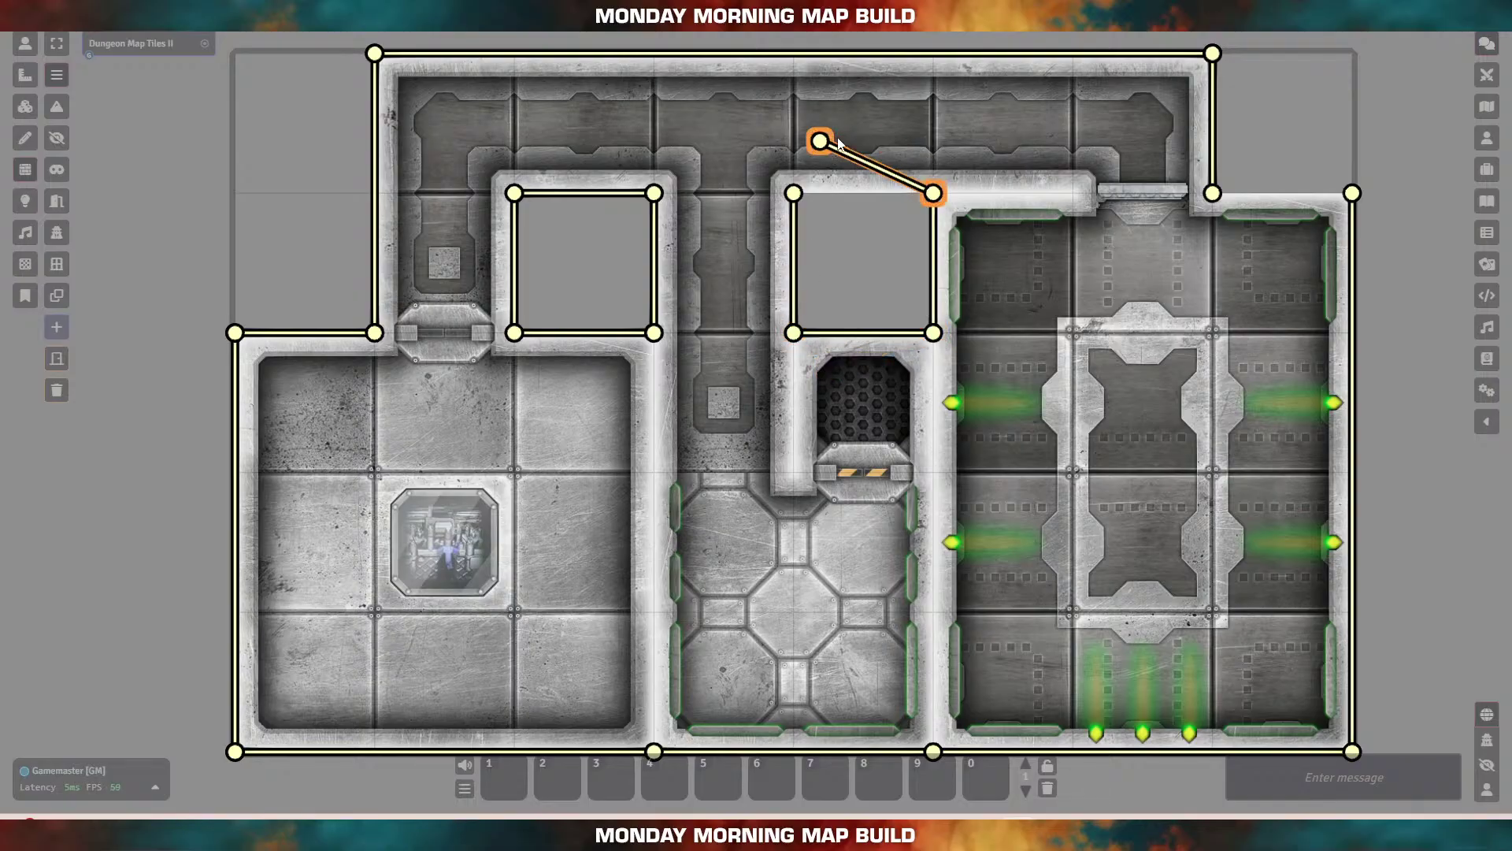
{"action": "left_click_drag", "start_coordinate": [820, 141], "coordinate": [791, 195]}
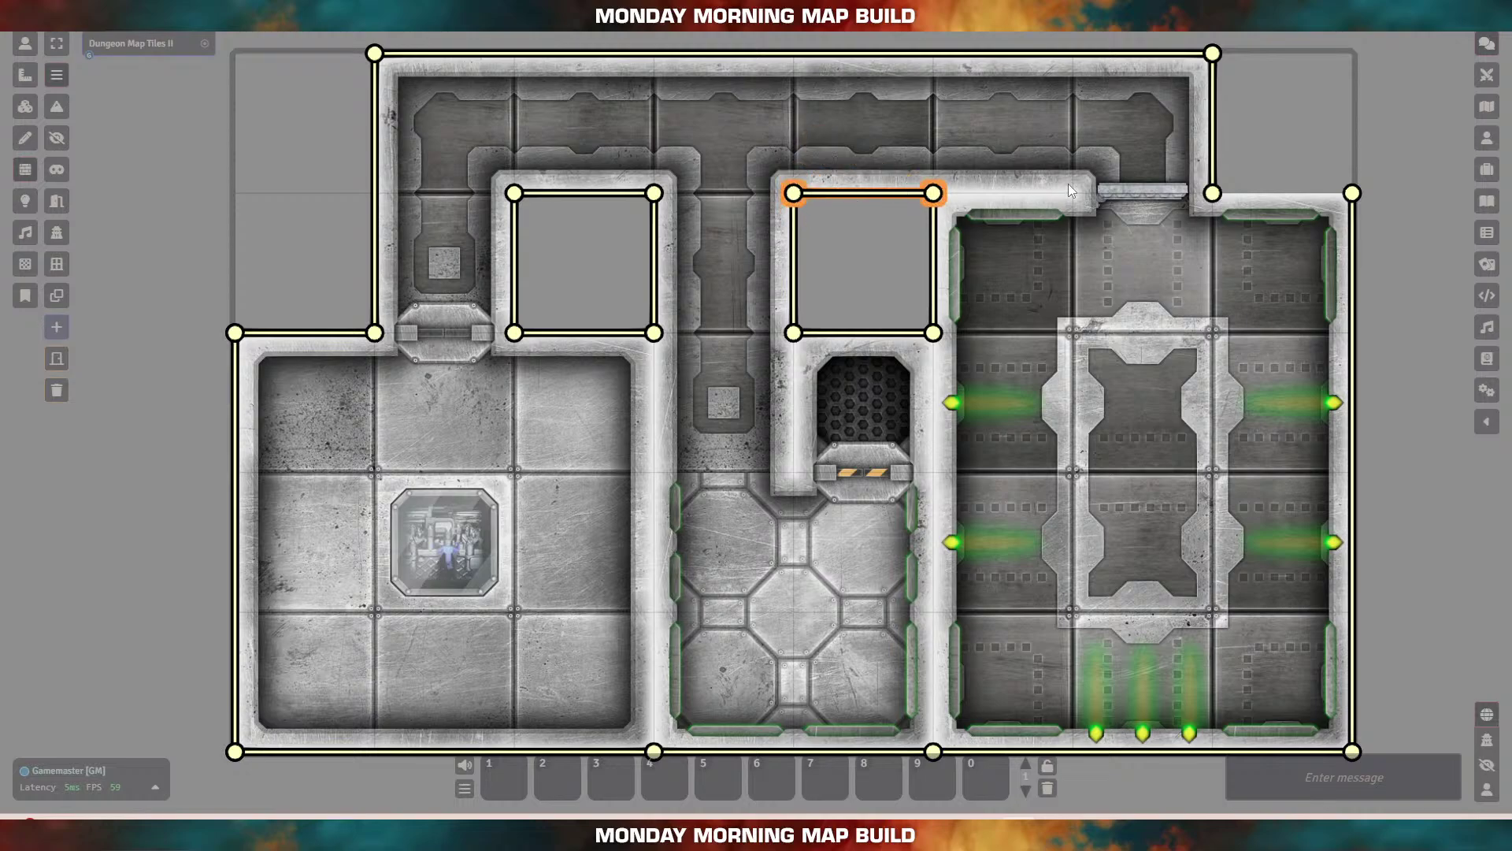
Step: Wall the right-hand room's upper edge up to its doorway and the full divider between the middle and right-hand rooms
{"action": "left_click_drag", "start_coordinate": [1076, 198], "coordinate": [935, 197]}
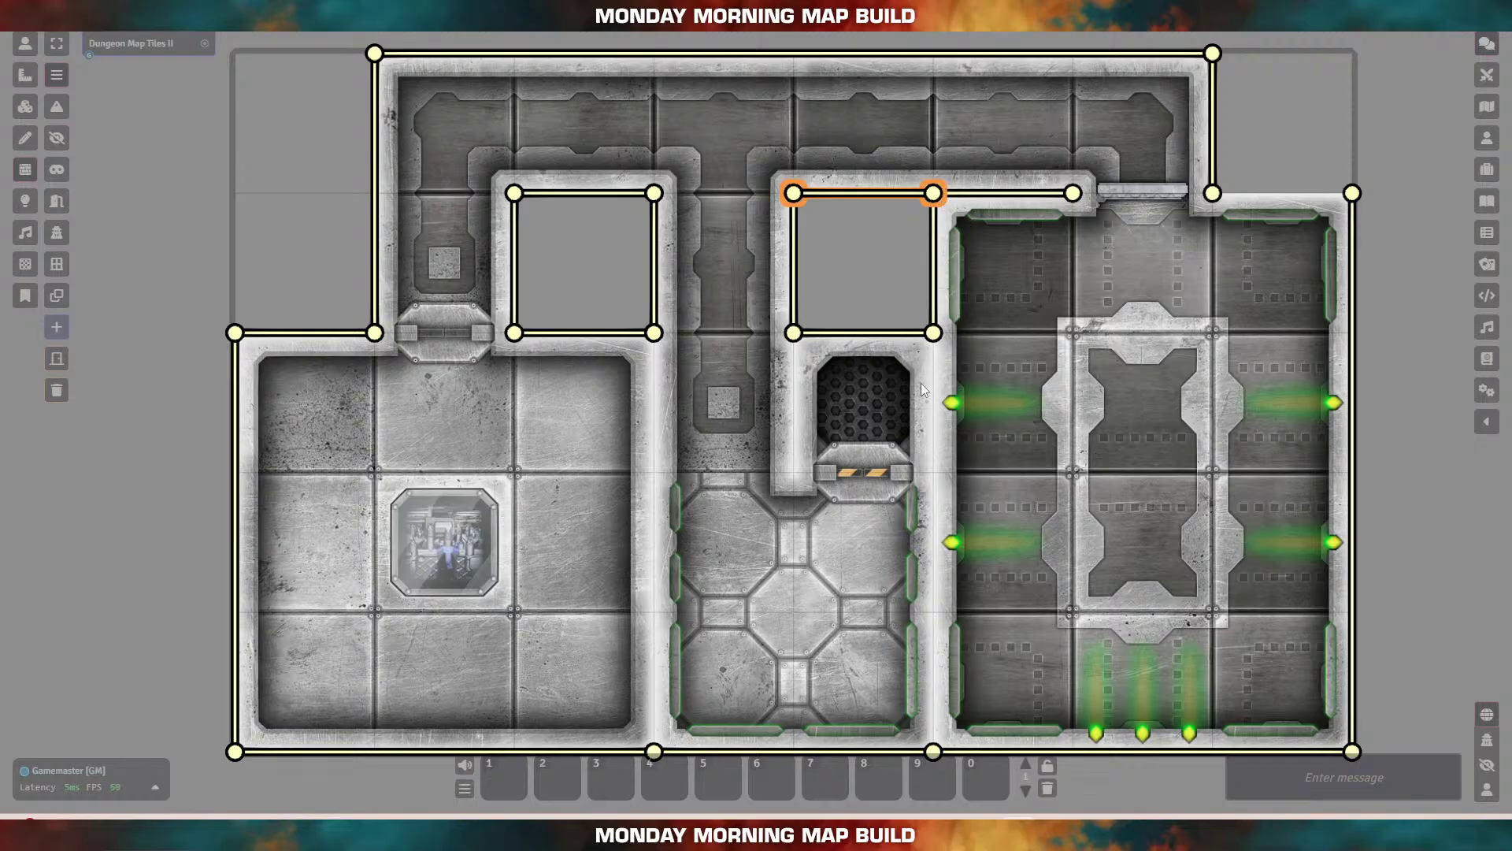
{"action": "left_click_drag", "start_coordinate": [864, 548], "coordinate": [901, 622]}
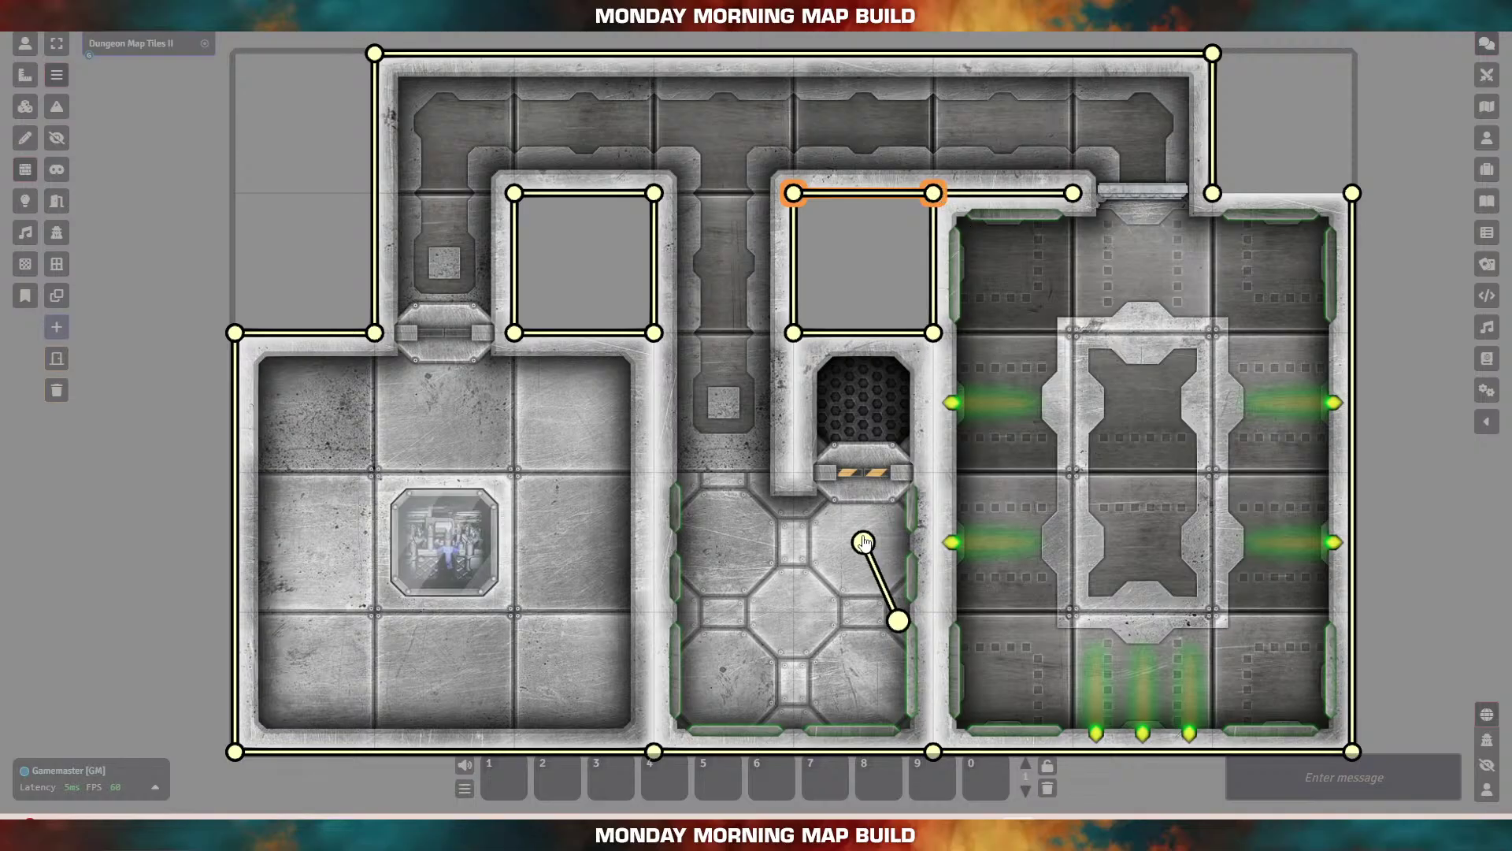
{"action": "left_click_drag", "start_coordinate": [865, 542], "coordinate": [933, 333]}
{"action": "left_click_drag", "start_coordinate": [900, 620], "coordinate": [933, 752]}
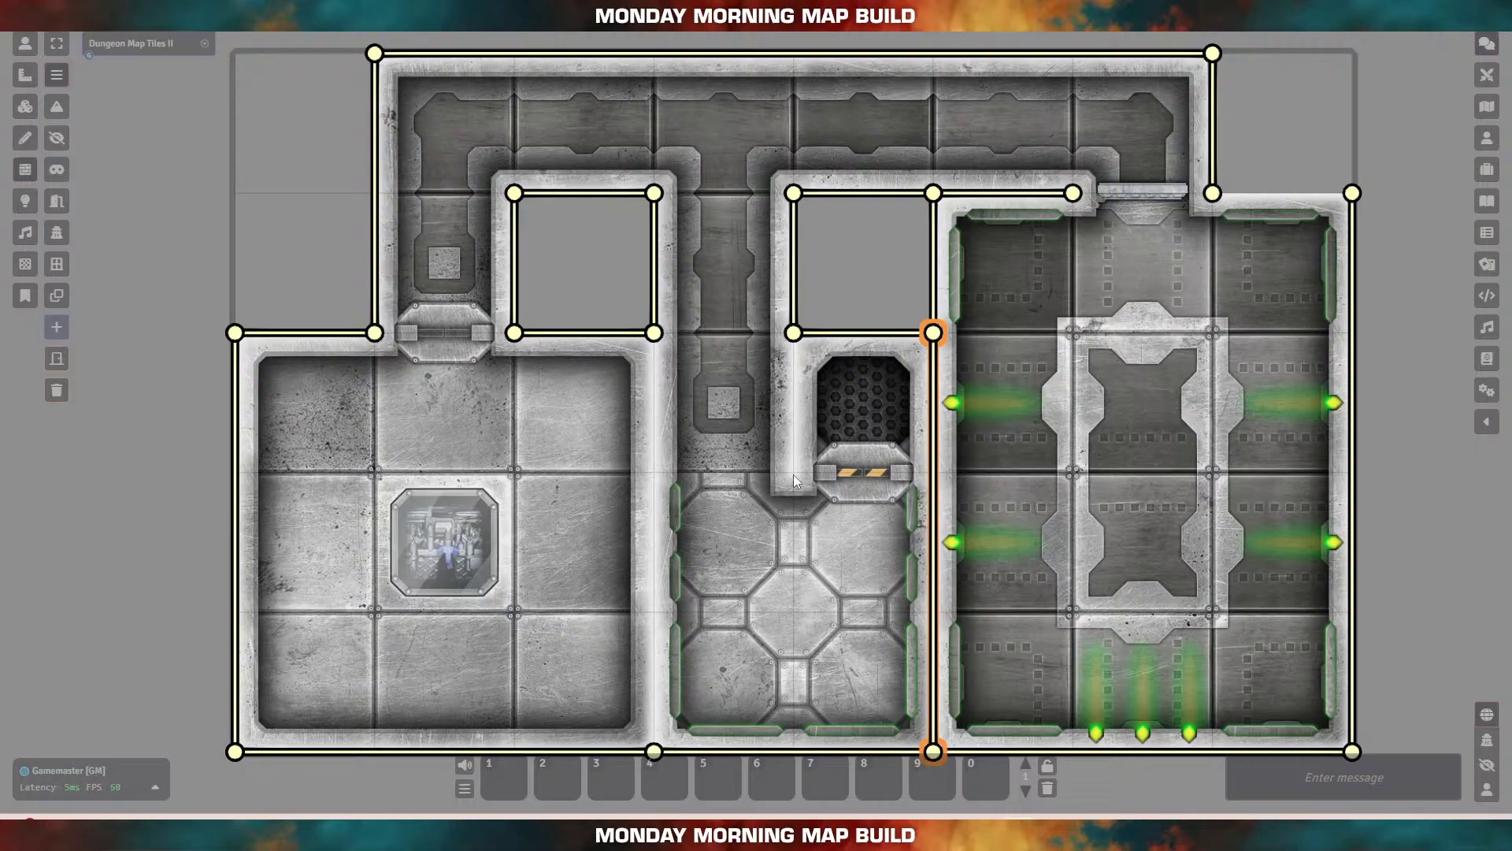
Step: Wall the left side of the grate alcove and the divider between the left and middle rooms
{"action": "mouse_move", "coordinate": [794, 471]}
{"action": "left_mouse_down"}
{"action": "mouse_move", "coordinate": [838, 329]}
{"action": "mouse_move", "coordinate": [794, 333]}
{"action": "left_mouse_up"}
{"action": "left_click_drag", "start_coordinate": [523, 612], "coordinate": [654, 332]}
{"action": "left_click_drag", "start_coordinate": [523, 613], "coordinate": [654, 751]}
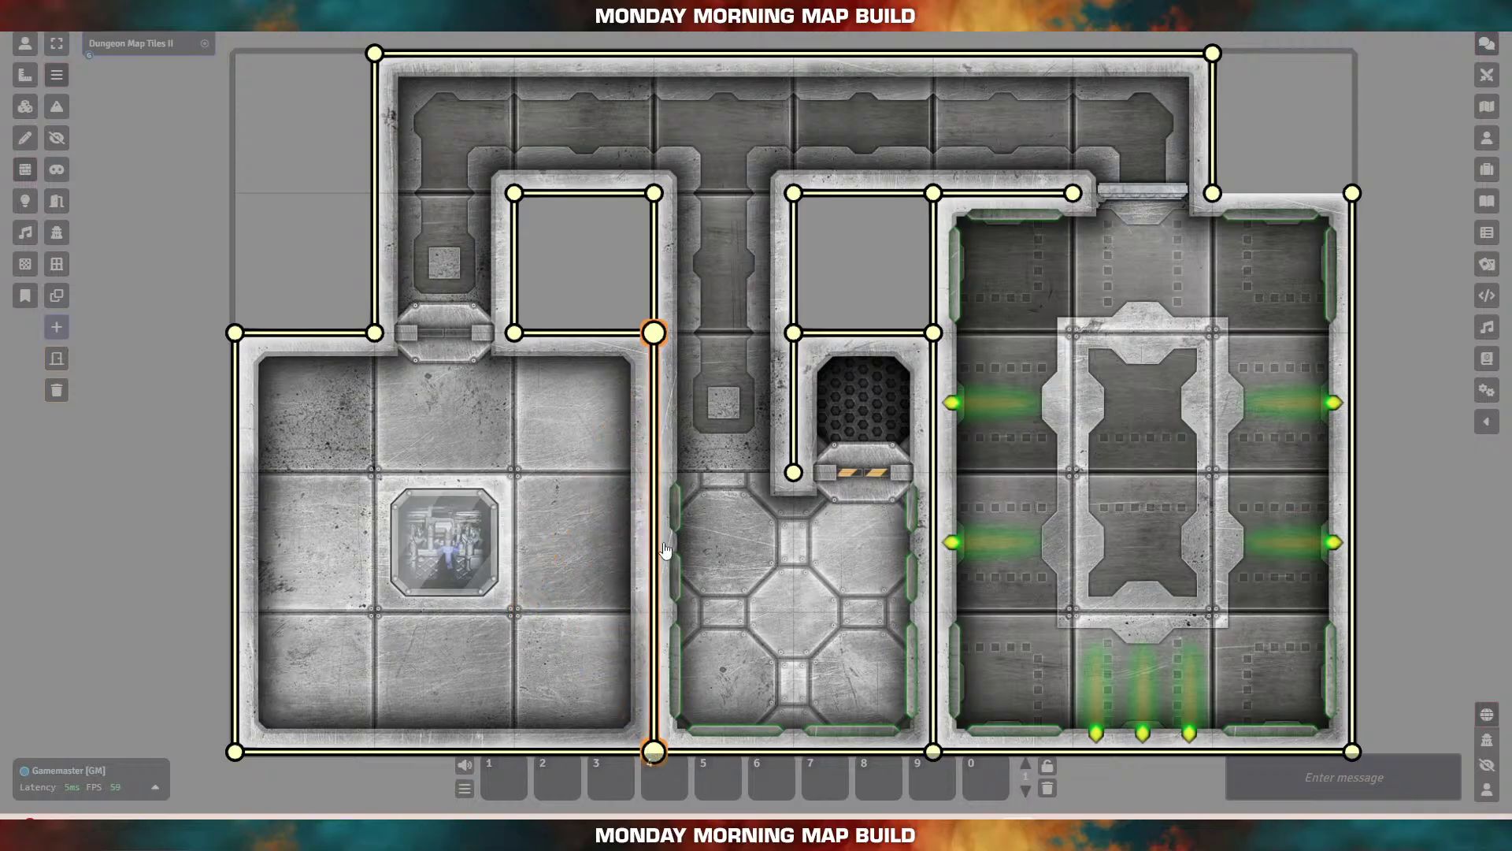
Step: Draw a door wall across the left room's doorway, snapping its ends to the adjoining basic wall endpoints
{"action": "left_click", "coordinate": [57, 201]}
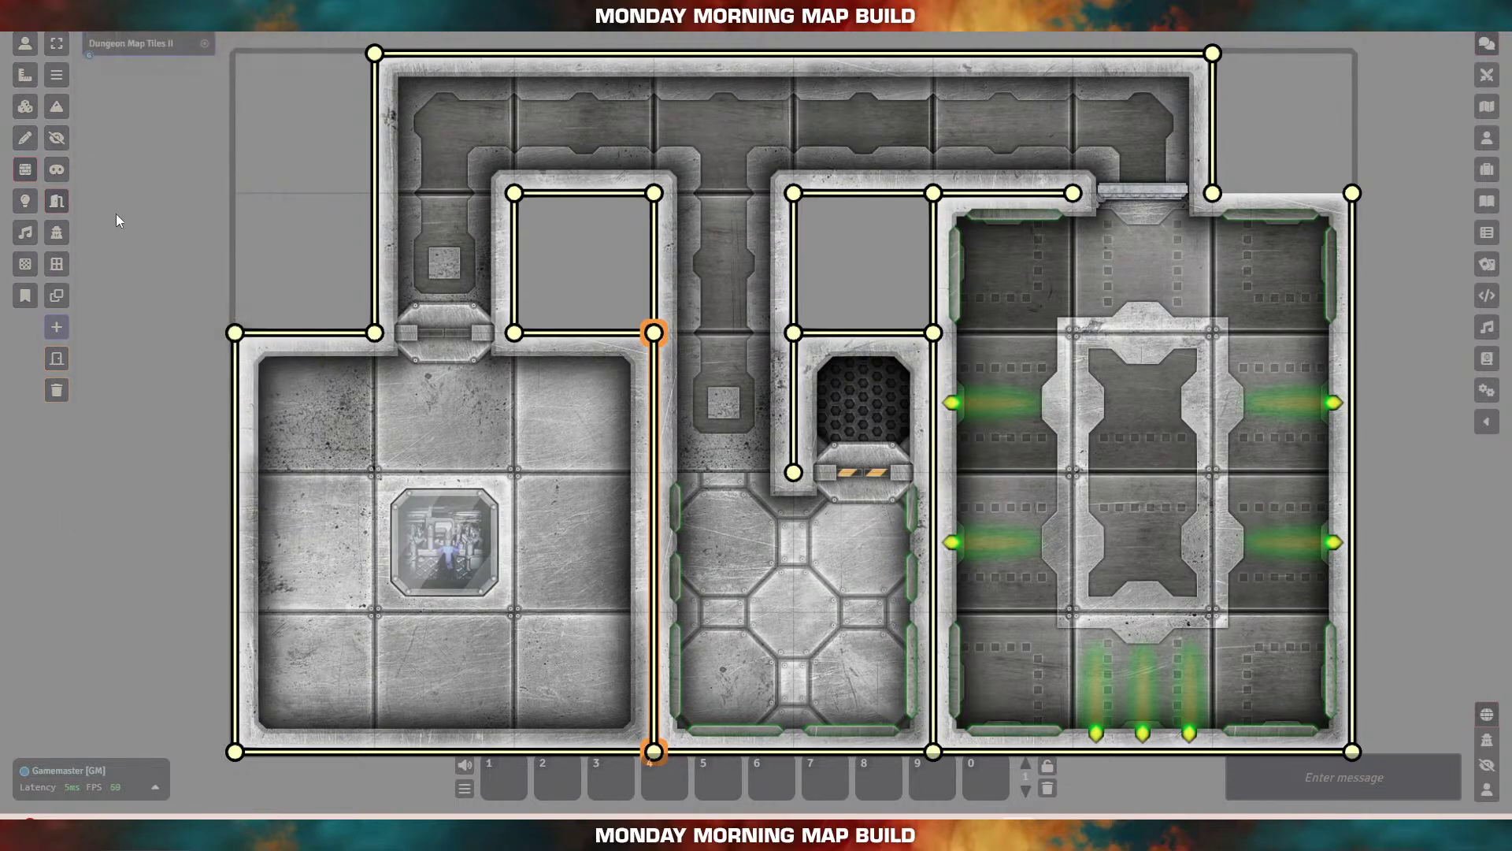
{"action": "mouse_move", "coordinate": [401, 446]}
{"action": "left_mouse_down"}
{"action": "mouse_move", "coordinate": [513, 446]}
{"action": "mouse_move", "coordinate": [514, 336]}
{"action": "left_mouse_up"}
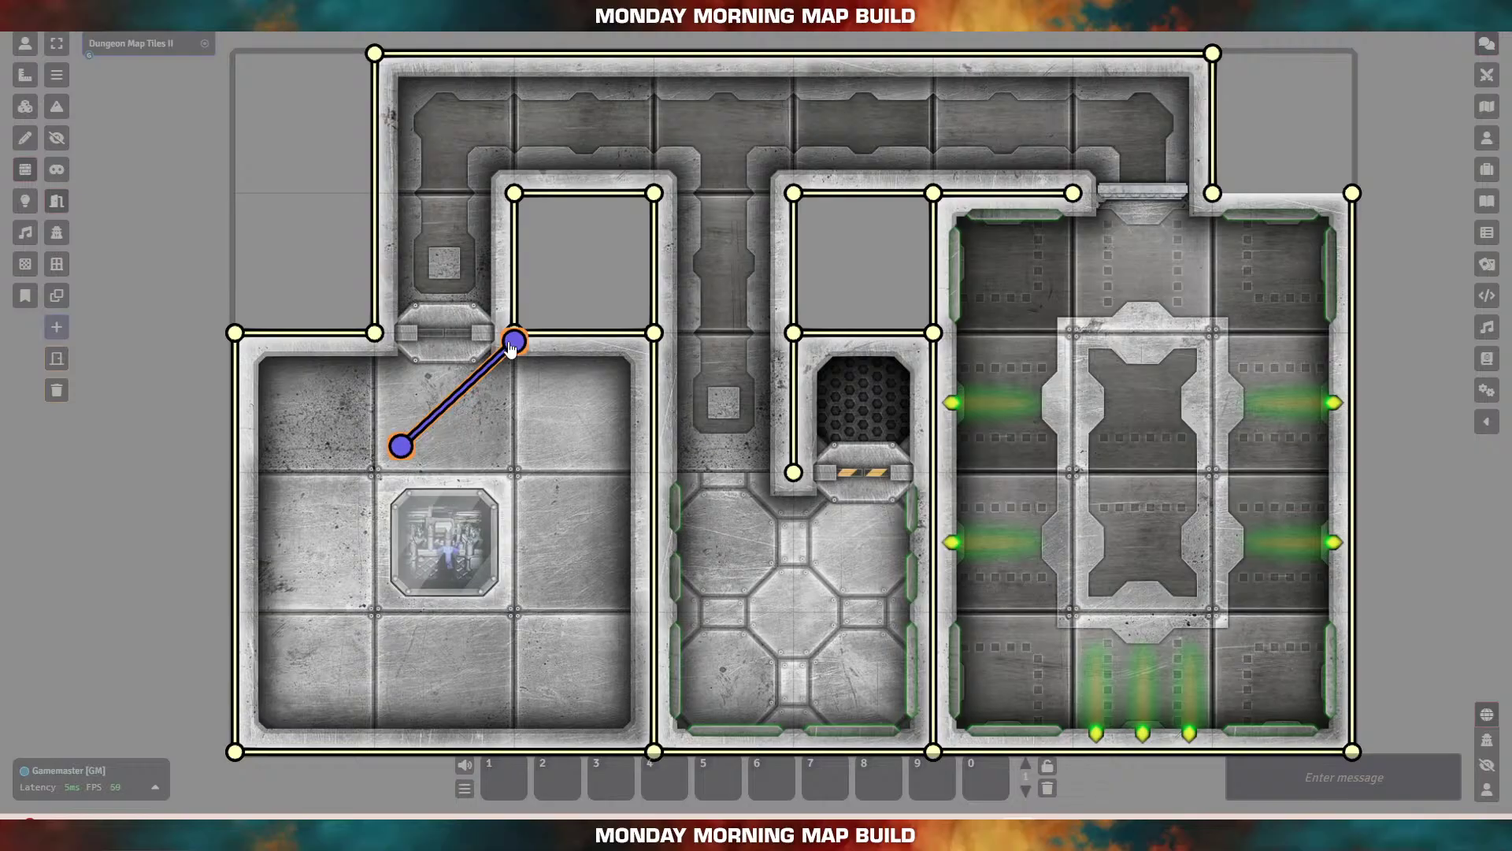
{"action": "left_click_drag", "start_coordinate": [513, 338], "coordinate": [514, 331]}
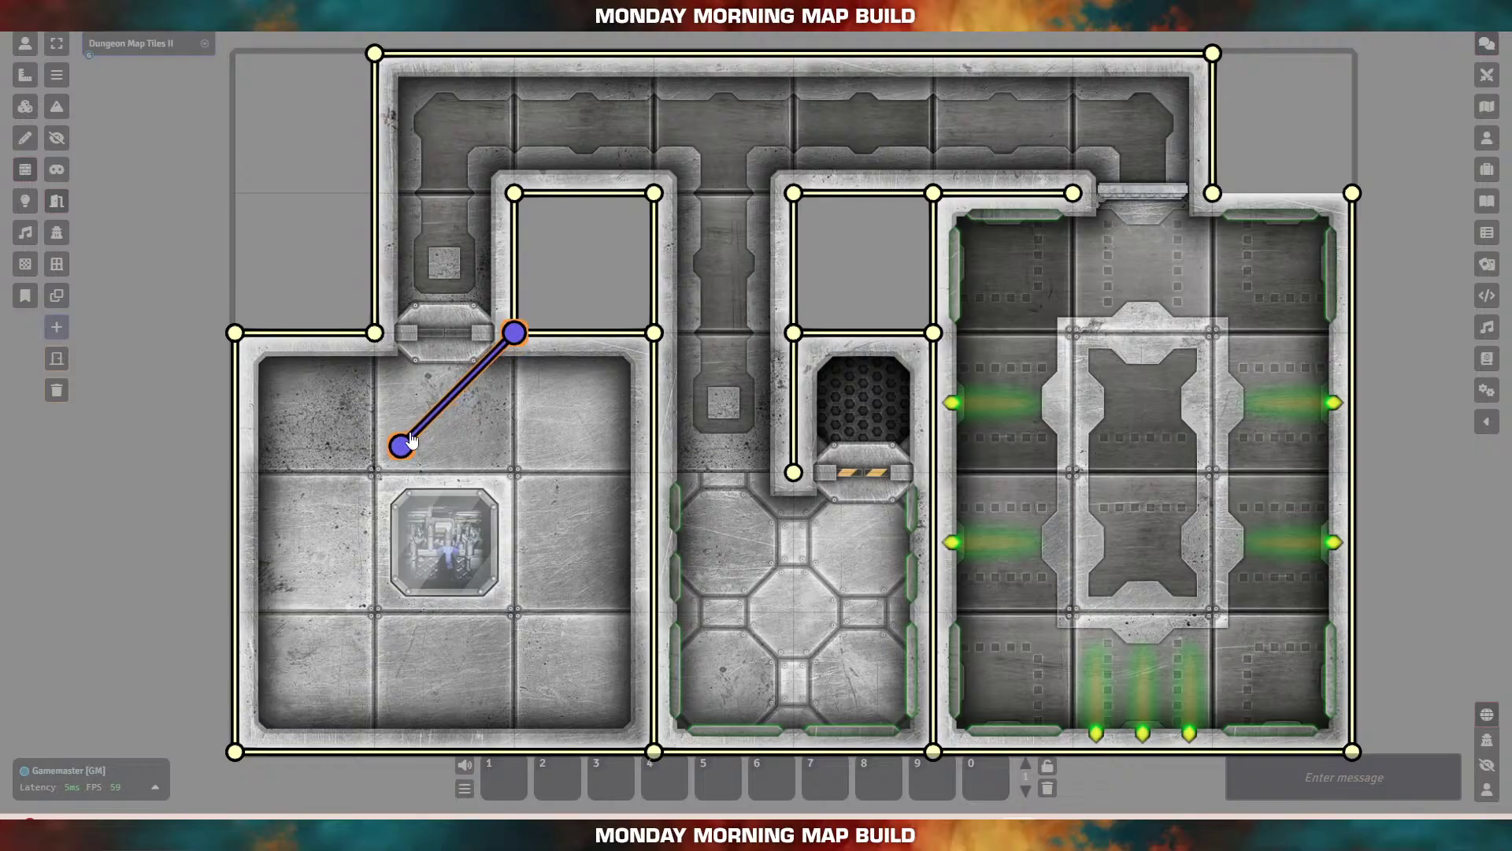
{"action": "left_click_drag", "start_coordinate": [402, 453], "coordinate": [376, 341]}
Step: Add a door wall across the doorway below the black grate, spanning from the alcove wall's end to the room divider
{"action": "left_click", "coordinate": [784, 564]}
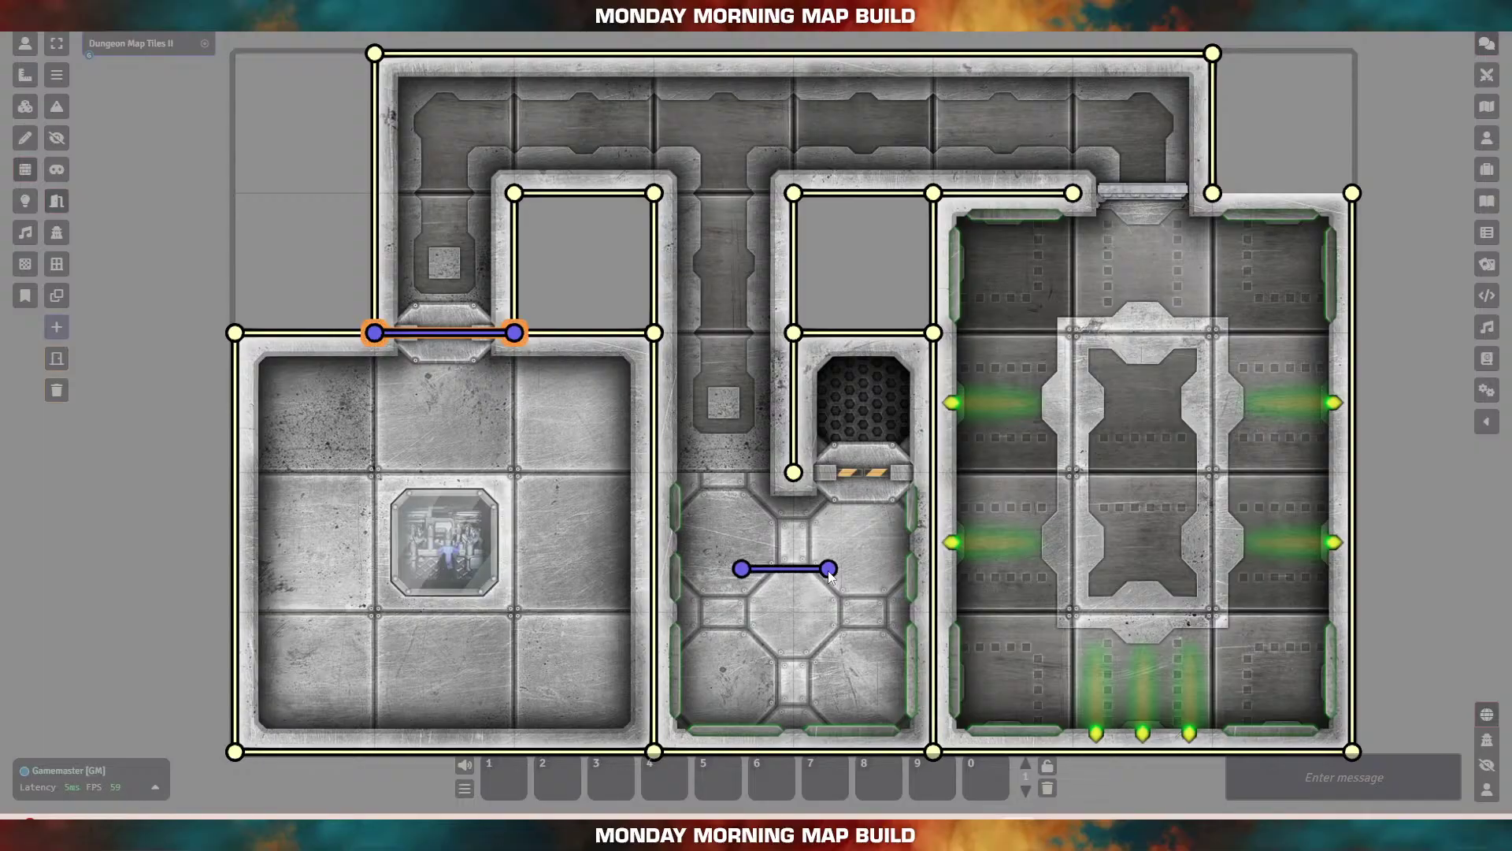
{"action": "mouse_move", "coordinate": [828, 568]}
{"action": "left_mouse_down"}
{"action": "mouse_move", "coordinate": [901, 470]}
{"action": "mouse_move", "coordinate": [918, 472]}
{"action": "mouse_move", "coordinate": [863, 490]}
{"action": "left_mouse_up"}
{"action": "left_click_drag", "start_coordinate": [741, 569], "coordinate": [933, 473]}
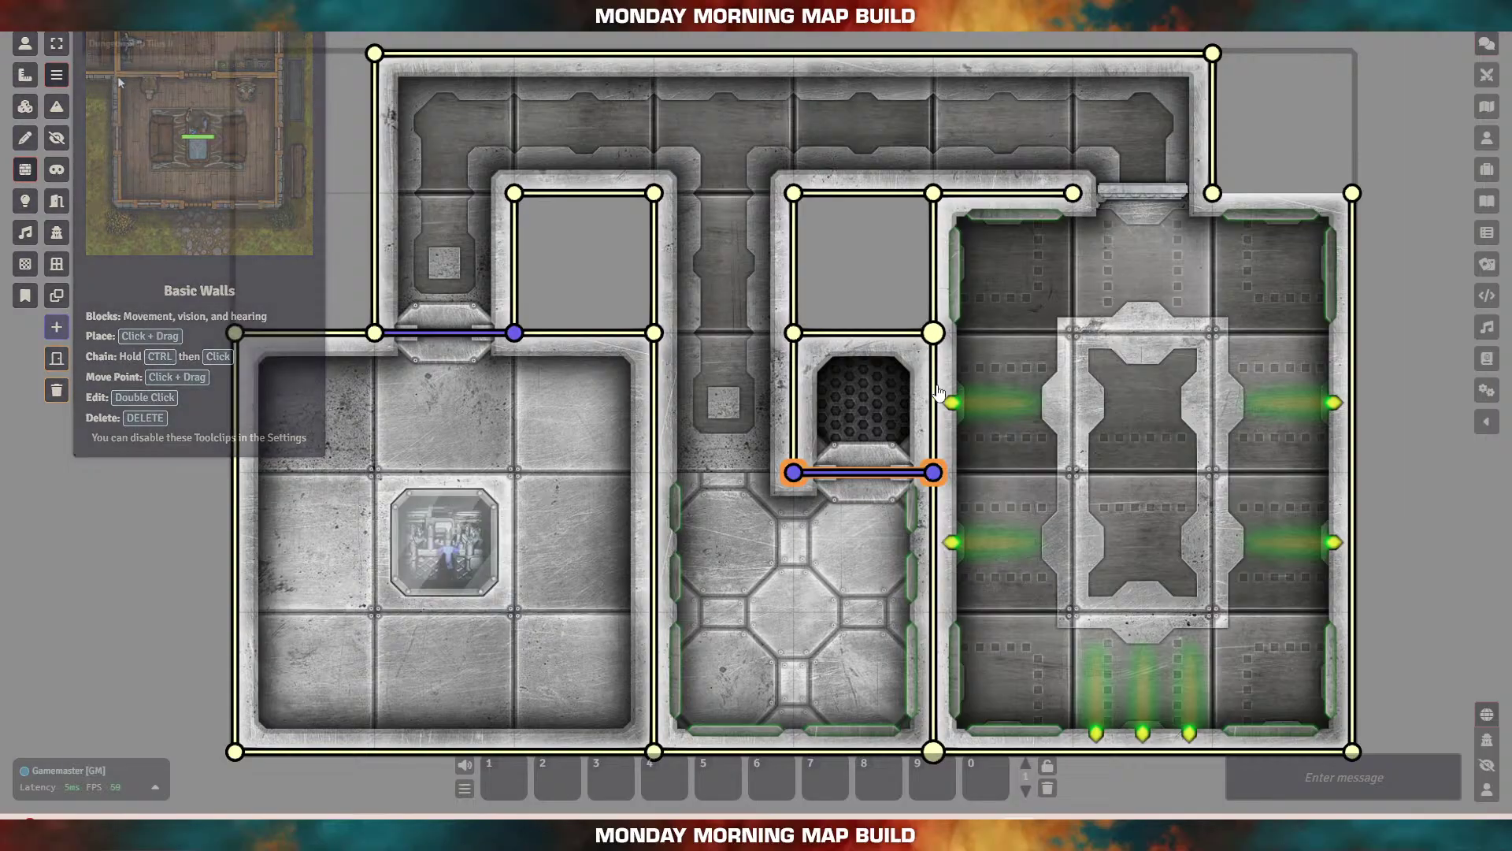
Step: Split the middle and right-hand rooms' divider at the grate door by shortening it and adding a basic wall segment above
{"action": "left_click", "coordinate": [938, 636]}
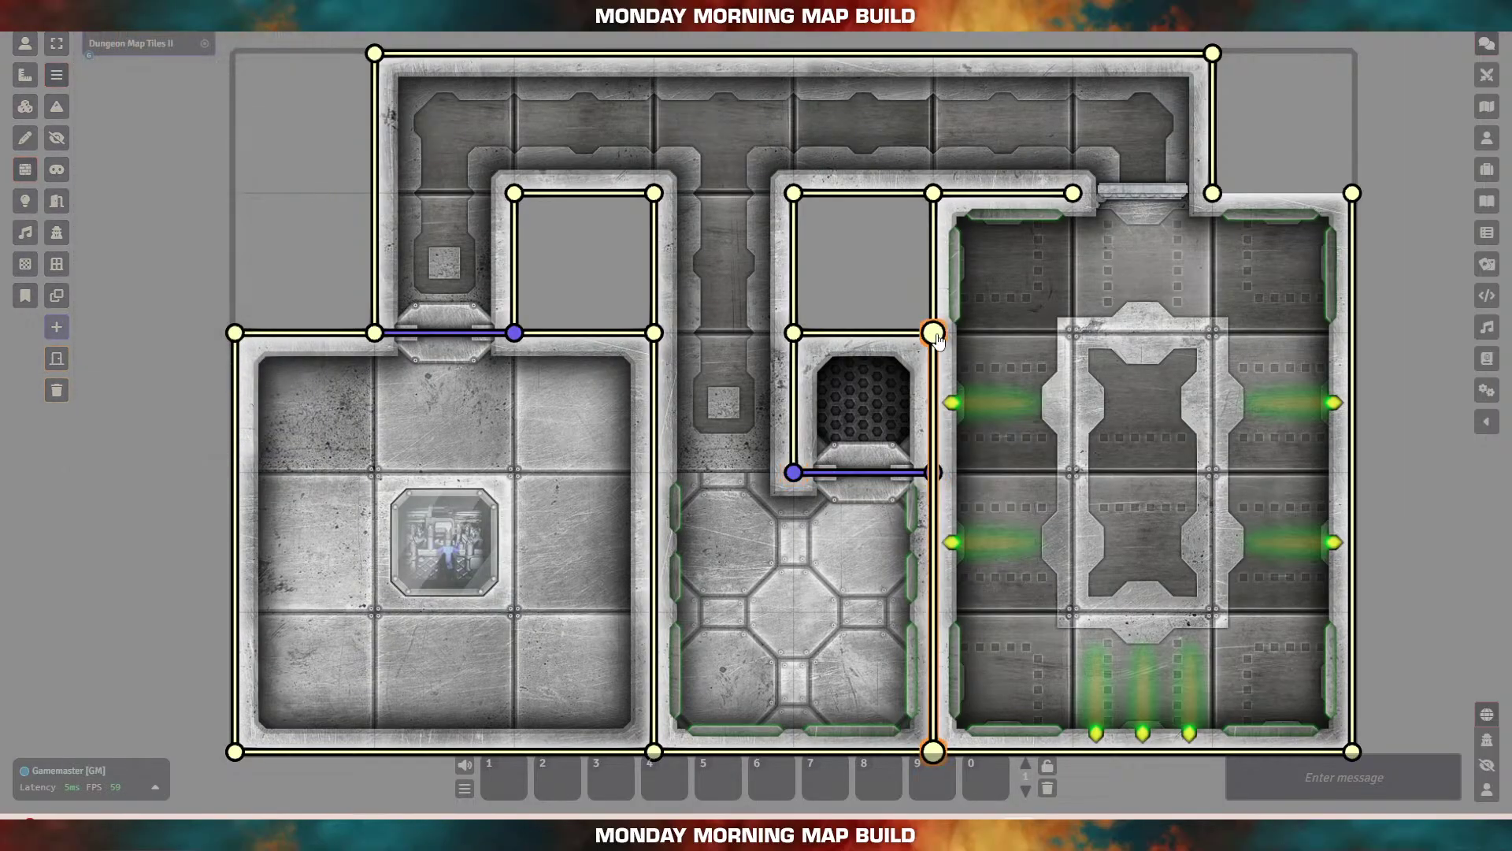
{"action": "mouse_move", "coordinate": [933, 332]}
{"action": "left_mouse_down"}
{"action": "mouse_move", "coordinate": [958, 381]}
{"action": "mouse_move", "coordinate": [933, 472]}
{"action": "left_mouse_up"}
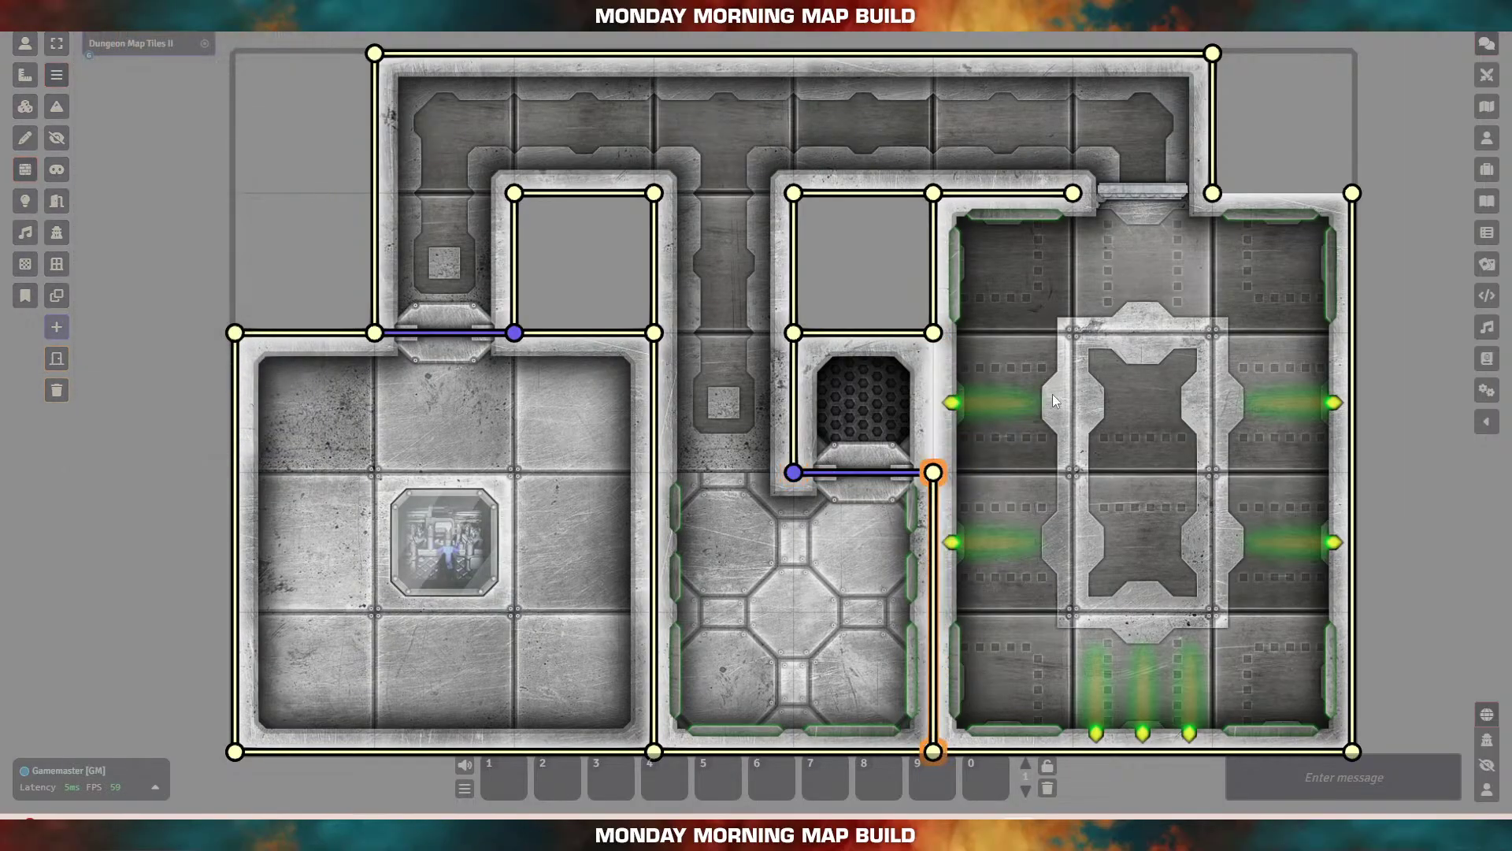
{"action": "mouse_move", "coordinate": [1081, 446]}
{"action": "left_mouse_down"}
{"action": "mouse_move", "coordinate": [1037, 362]}
{"action": "mouse_move", "coordinate": [933, 333]}
{"action": "left_mouse_up"}
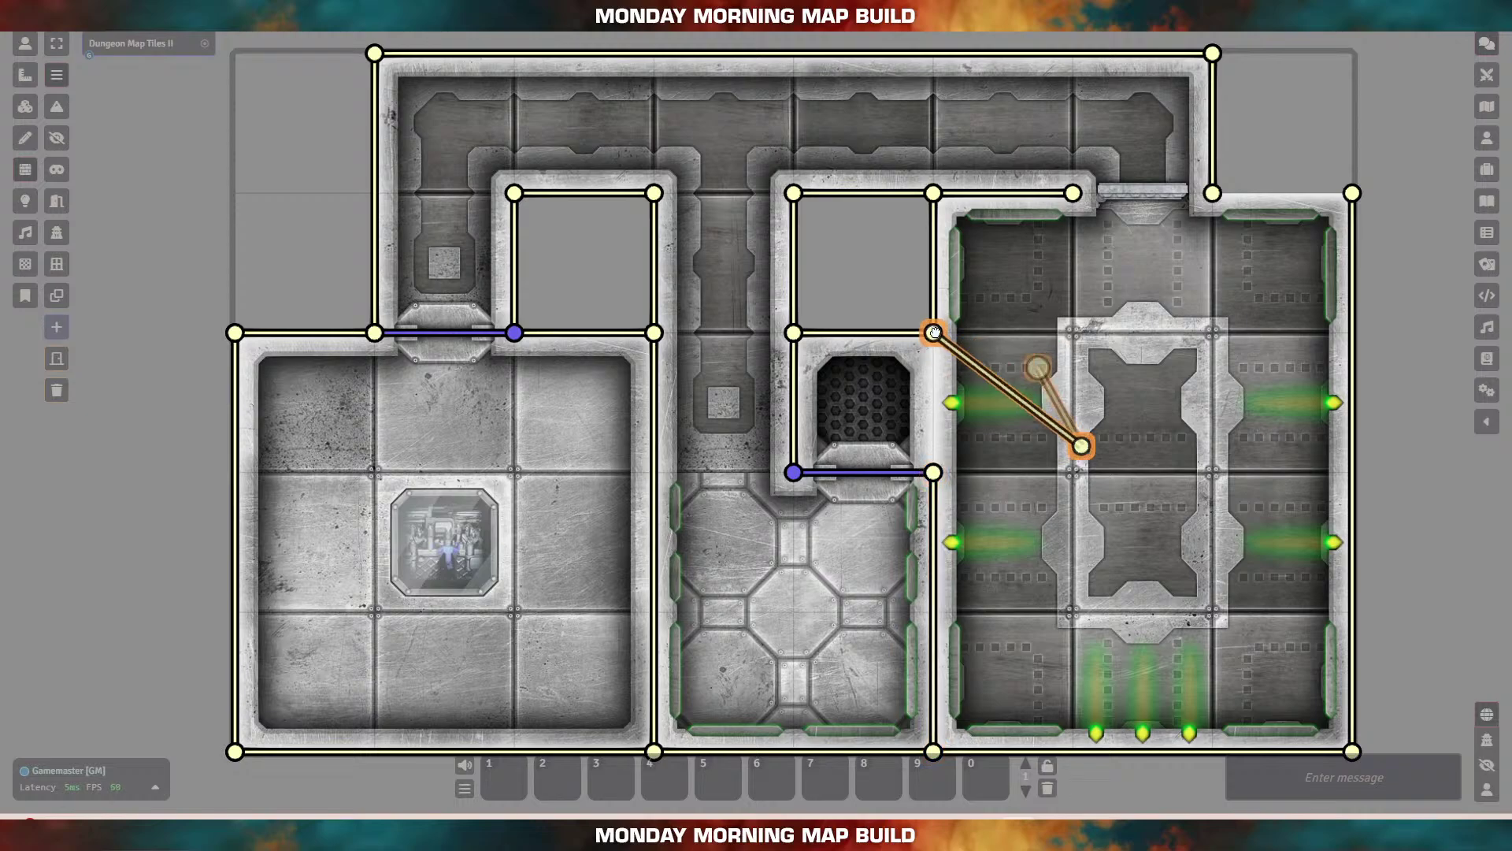
{"action": "left_click_drag", "start_coordinate": [1081, 446], "coordinate": [934, 472]}
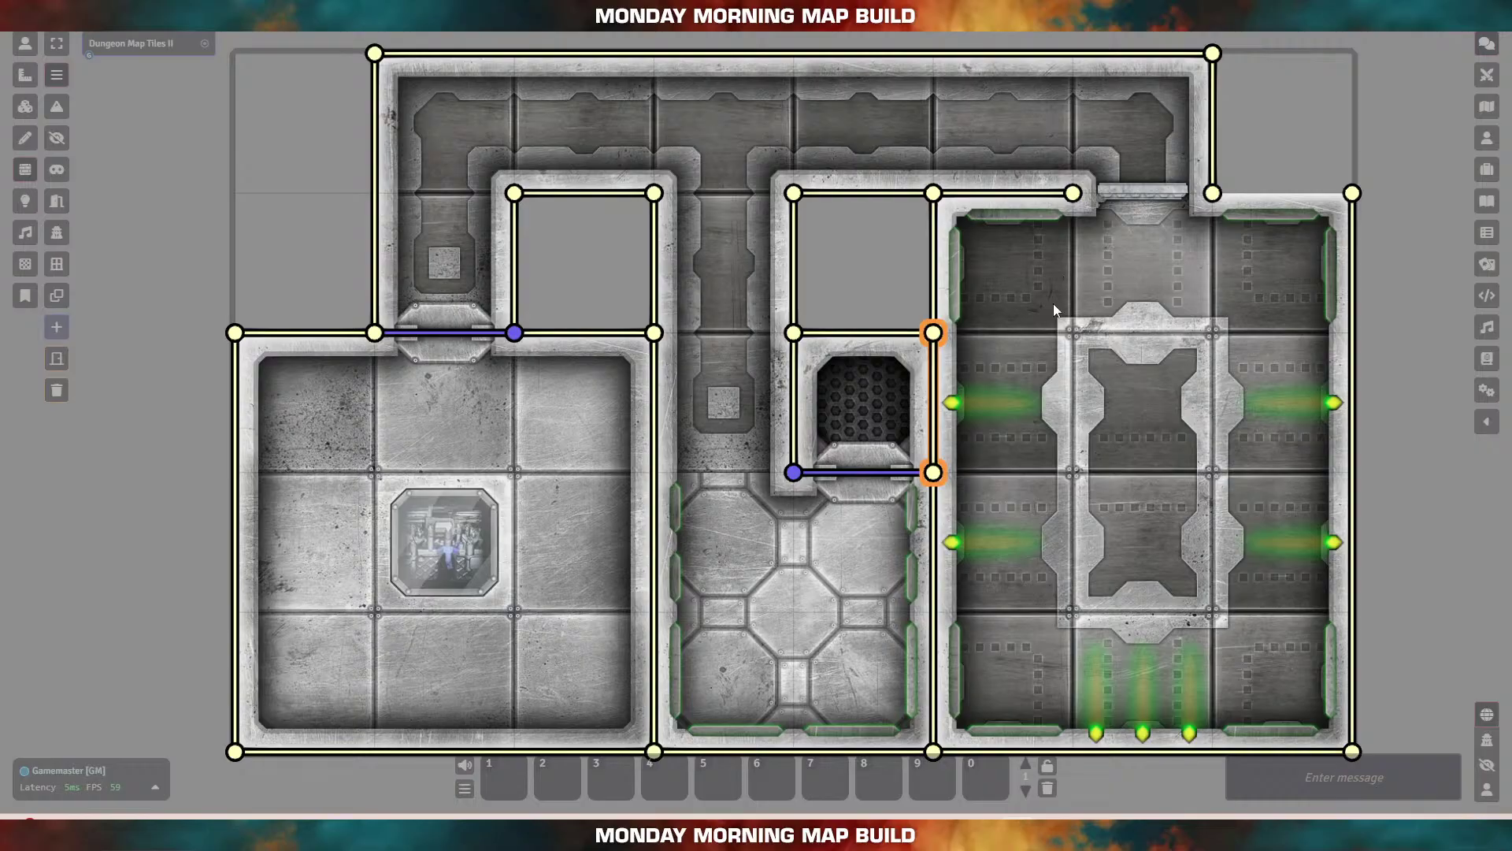
Step: Draw a door wall across the right-hand room's upper doorway and a basic wall from it to the room's upper-right corner
{"action": "left_click", "coordinate": [57, 201]}
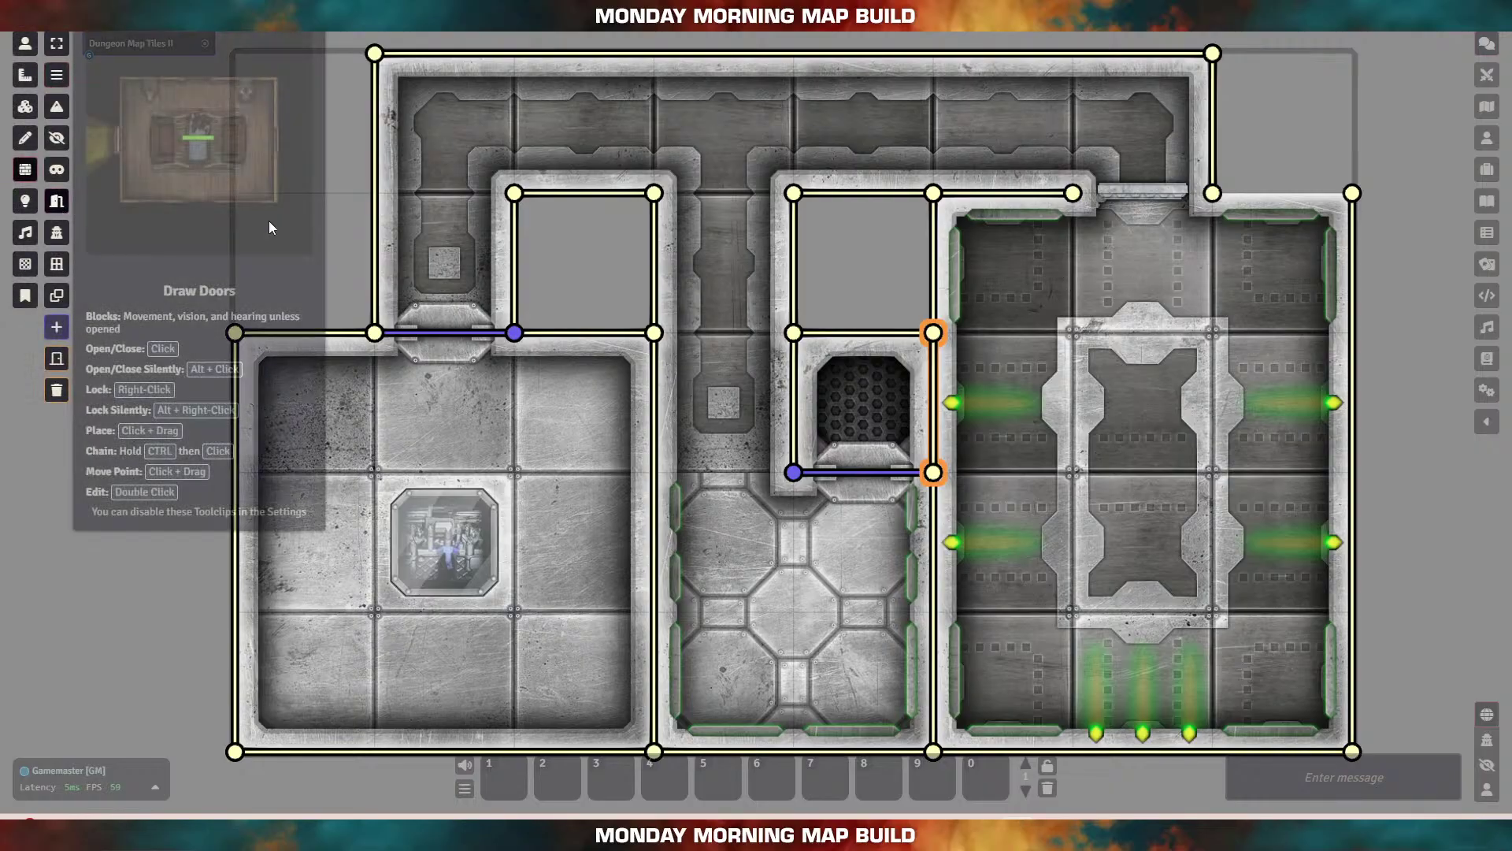
{"action": "mouse_move", "coordinate": [1081, 272]}
{"action": "left_mouse_down"}
{"action": "mouse_move", "coordinate": [1203, 281]}
{"action": "mouse_move", "coordinate": [1213, 193]}
{"action": "mouse_move", "coordinate": [1102, 210]}
{"action": "mouse_move", "coordinate": [1073, 193]}
{"action": "left_mouse_up"}
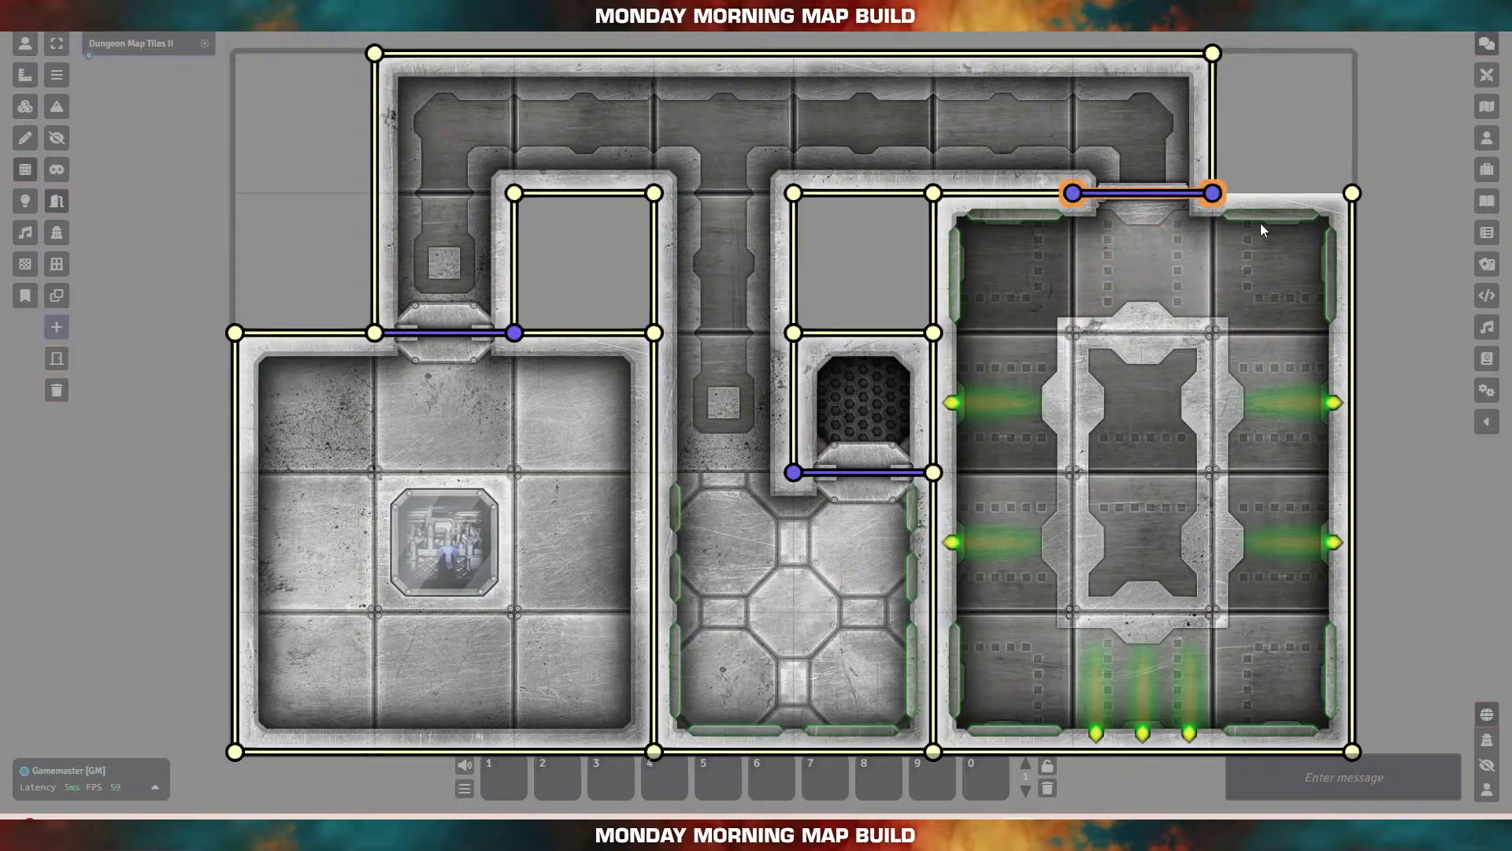
{"action": "left_click", "coordinate": [68, 84]}
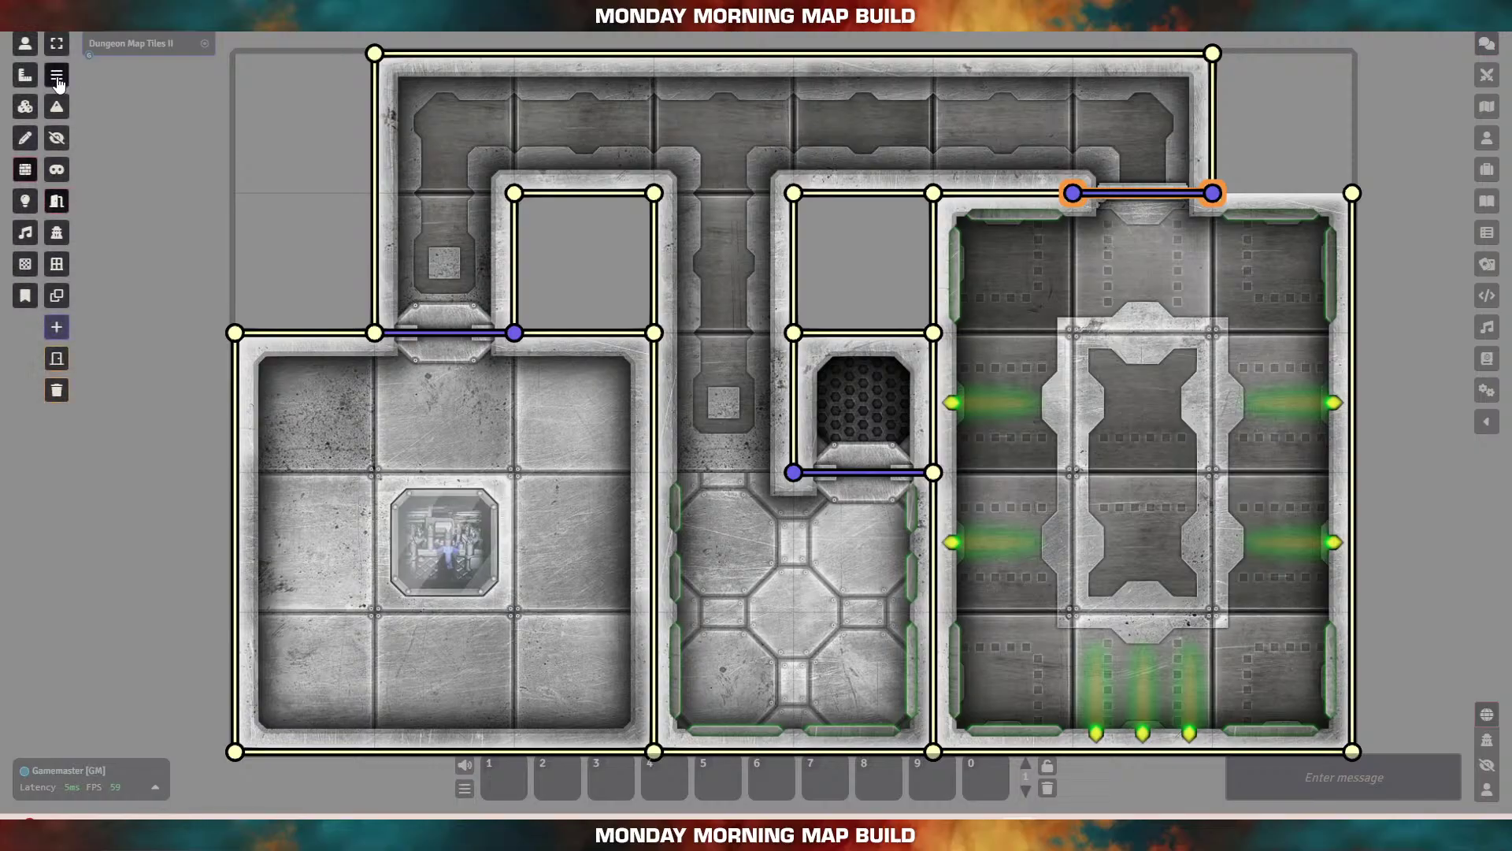
{"action": "mouse_move", "coordinate": [1204, 351]}
{"action": "left_mouse_down"}
{"action": "mouse_move", "coordinate": [1260, 357]}
{"action": "mouse_move", "coordinate": [1310, 229]}
{"action": "mouse_move", "coordinate": [1355, 193]}
{"action": "mouse_move", "coordinate": [1258, 342]}
{"action": "mouse_move", "coordinate": [1353, 195]}
{"action": "left_mouse_up"}
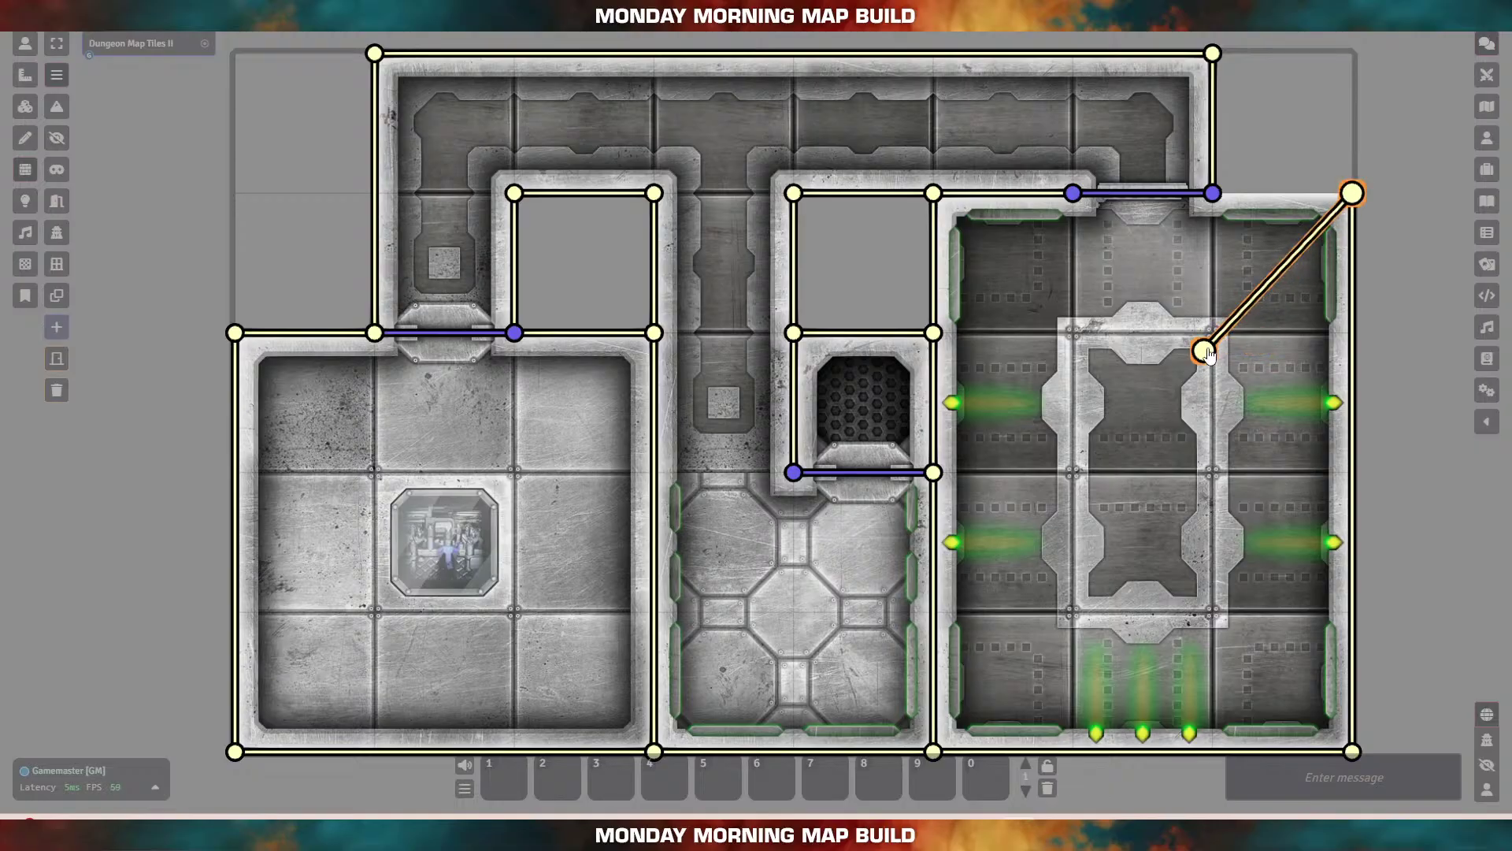
{"action": "left_click_drag", "start_coordinate": [1205, 350], "coordinate": [1213, 193]}
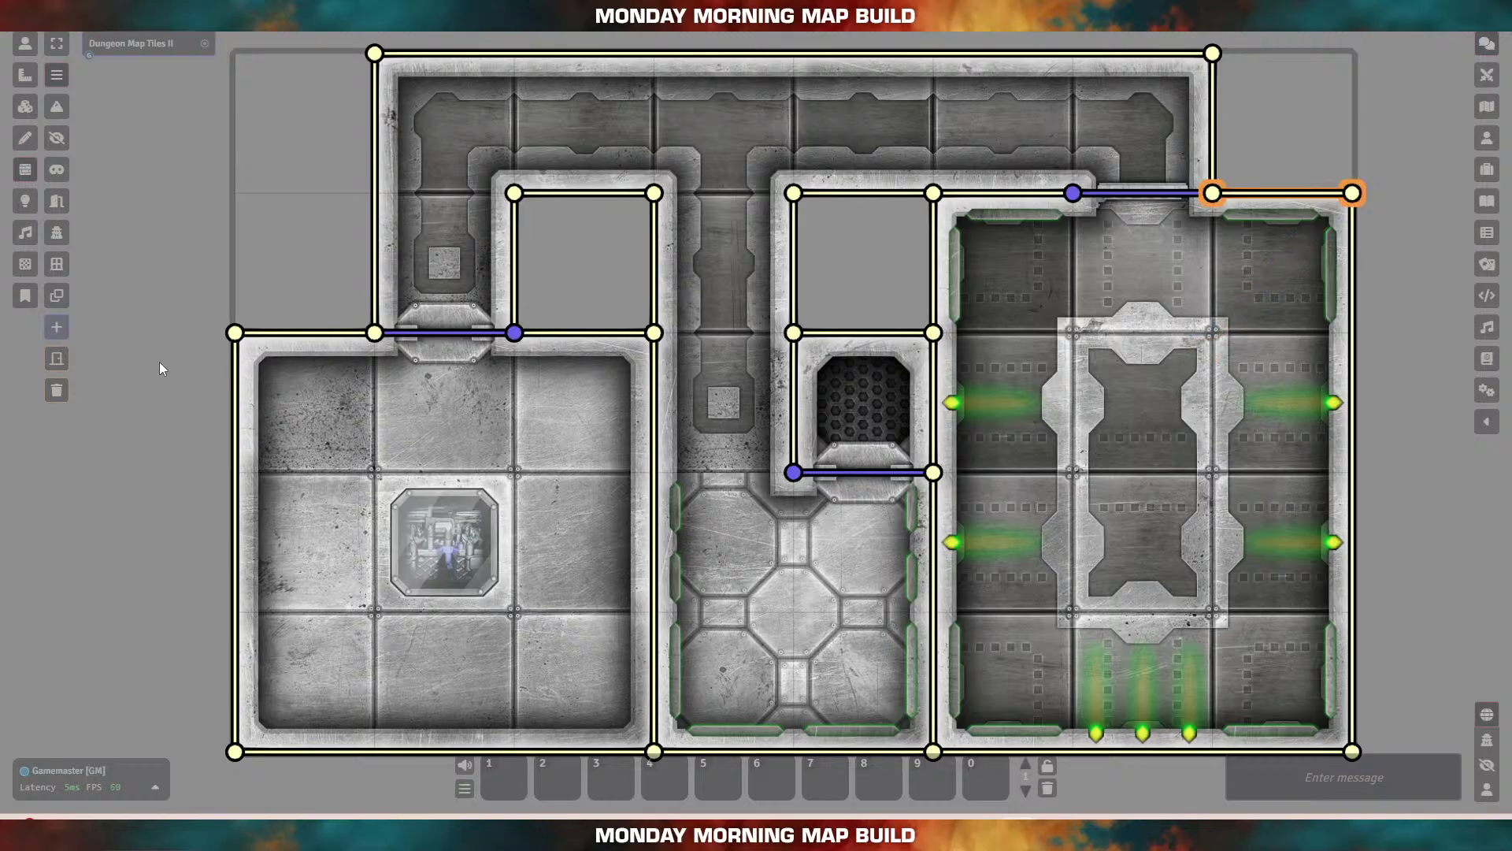
Step: Transition the scene to darkness and place an ambient light at the centre of the left room
{"action": "left_click", "coordinate": [26, 208]}
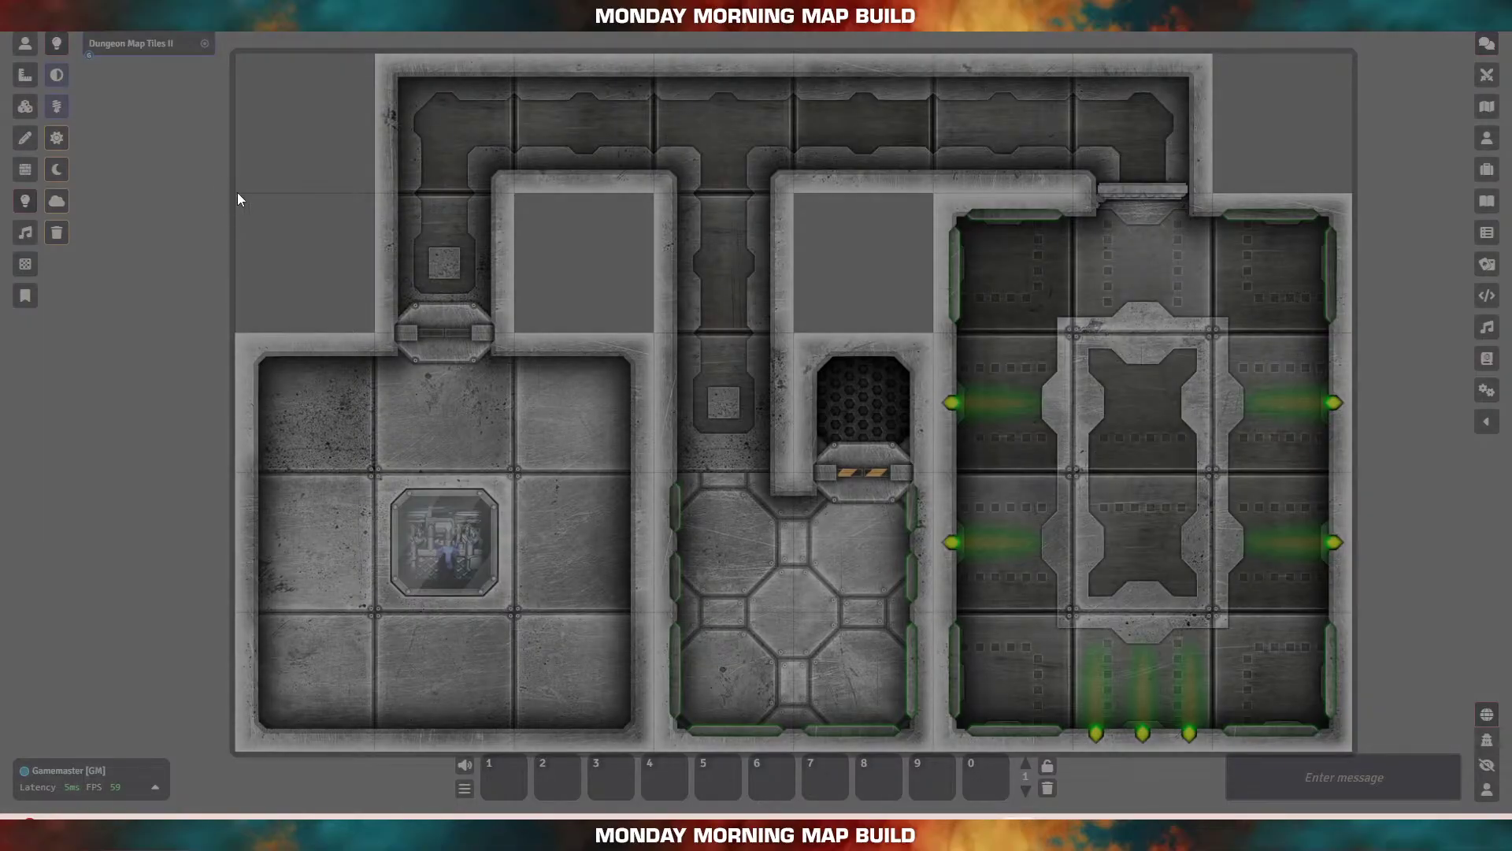
{"action": "left_click", "coordinate": [26, 201]}
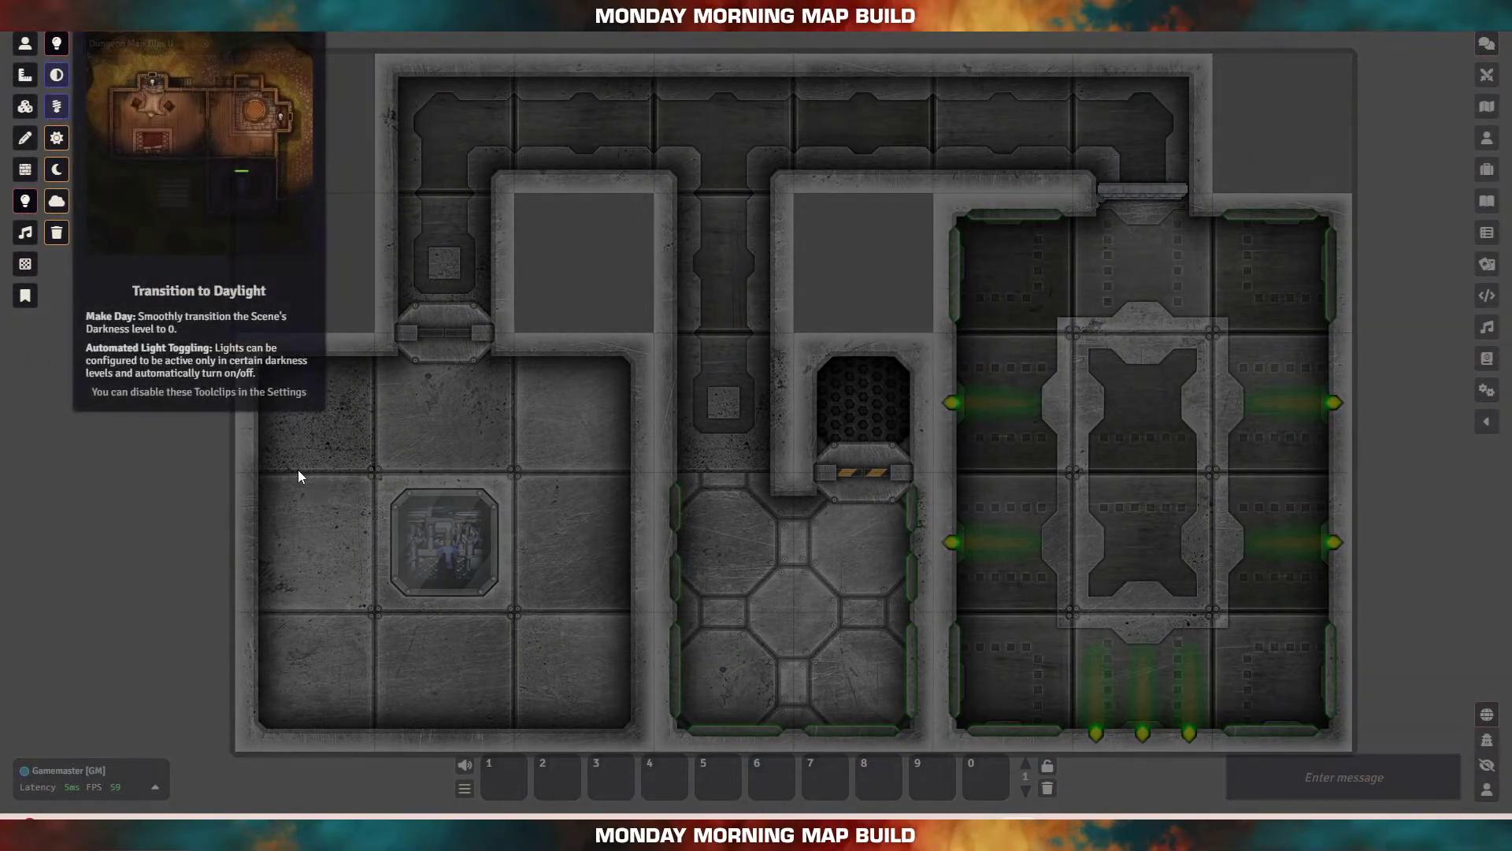
{"action": "left_click", "coordinate": [445, 542]}
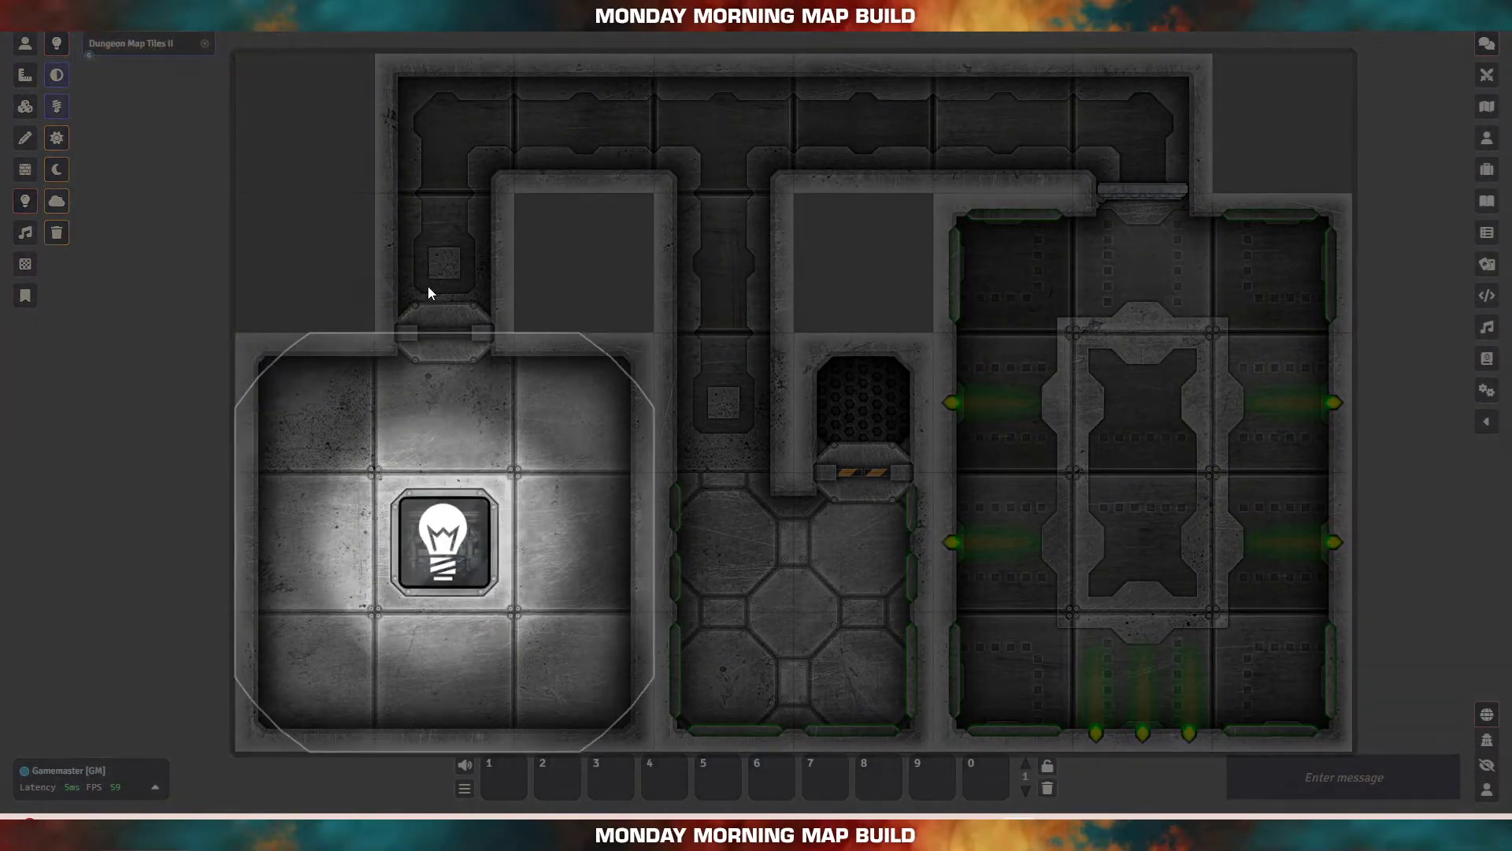
Step: Set the left room light's dim radius to 20 ft and bright radius to 10 ft, and update the light
{"action": "double_click", "coordinate": [437, 544]}
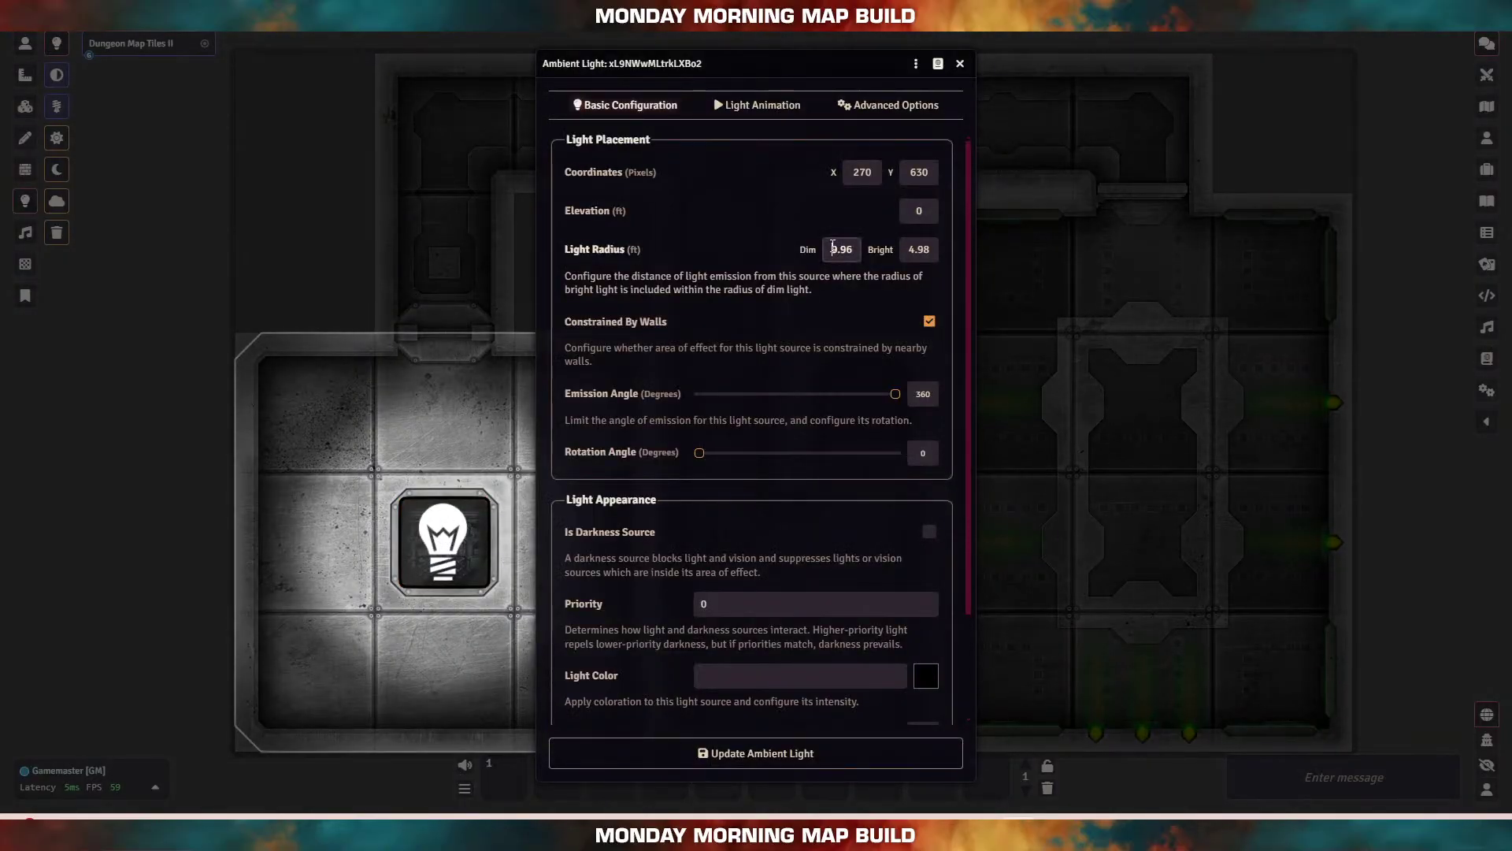
{"action": "key", "text": "shift+Right"}
{"action": "key", "text": "shift+Right"}
{"action": "key", "text": "shift+Right"}
{"action": "key", "text": "shift+Right"}
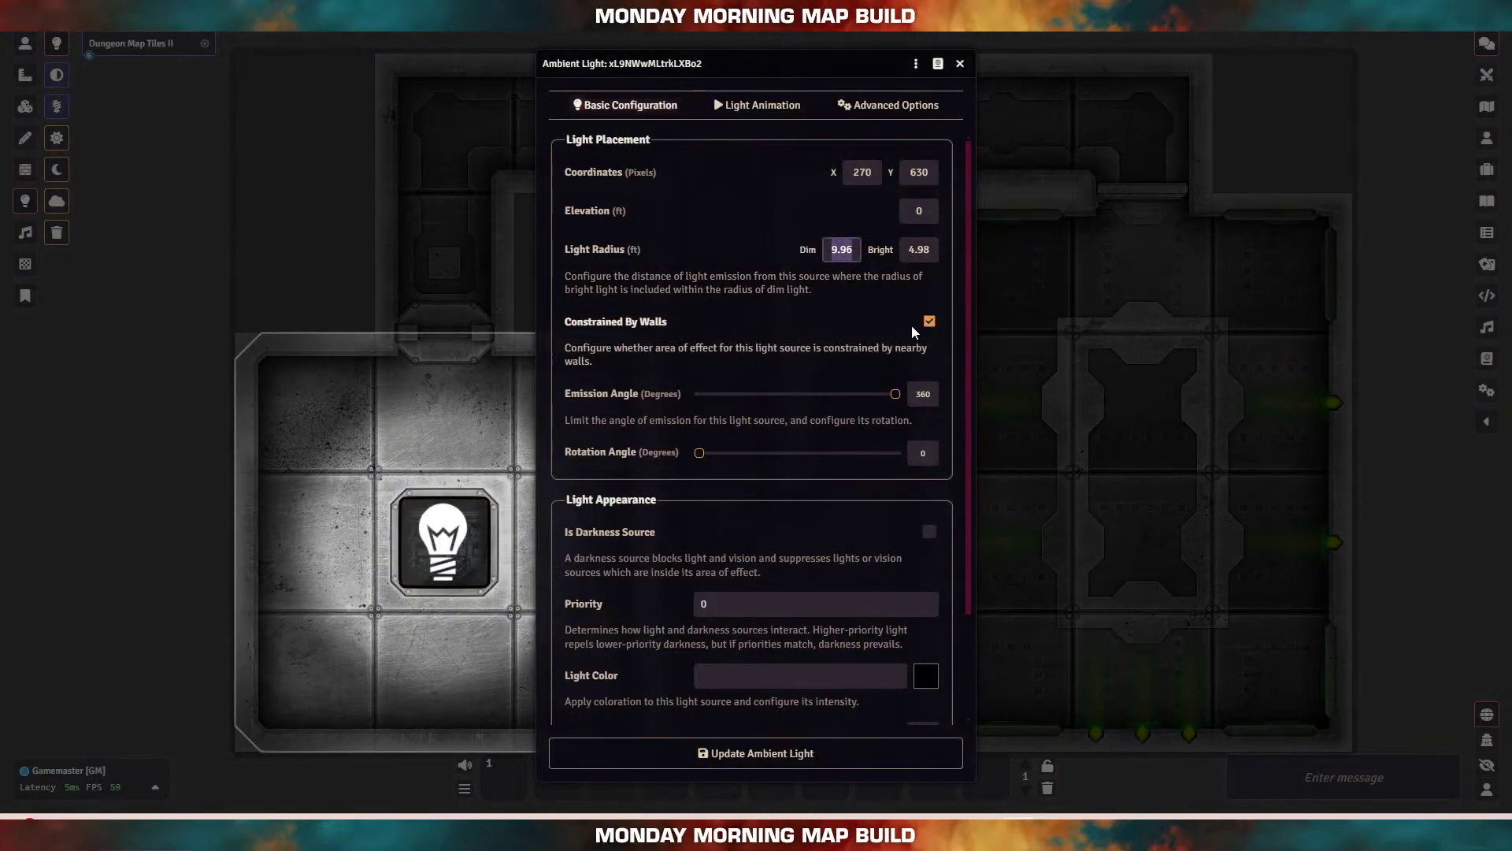
{"action": "type", "text": "20"}
{"action": "key", "text": "Tab"}
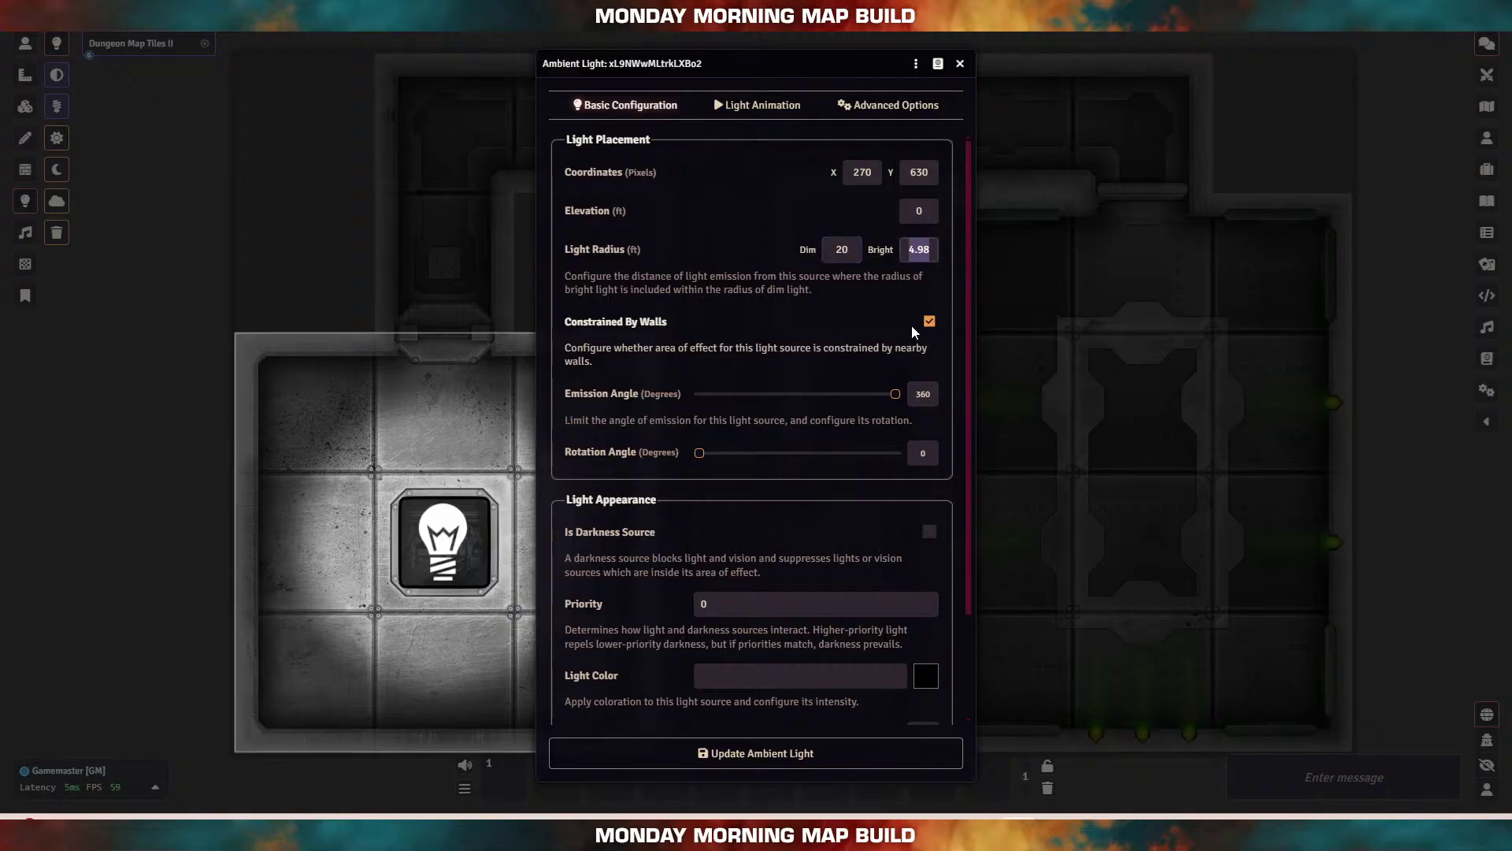
{"action": "type", "text": "10"}
{"action": "key", "text": "Tab"}
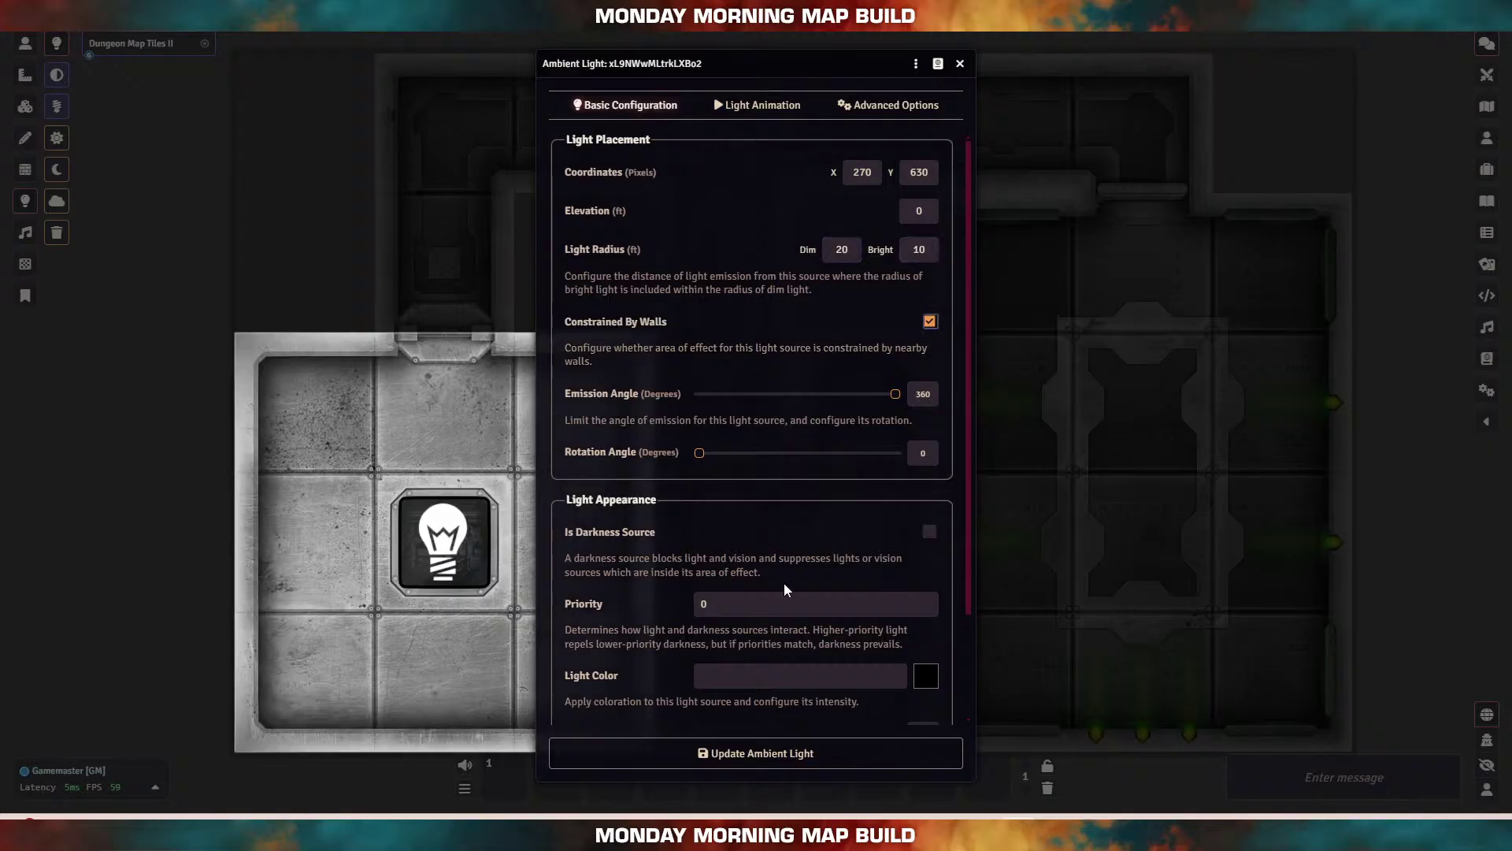
{"action": "left_click", "coordinate": [784, 754]}
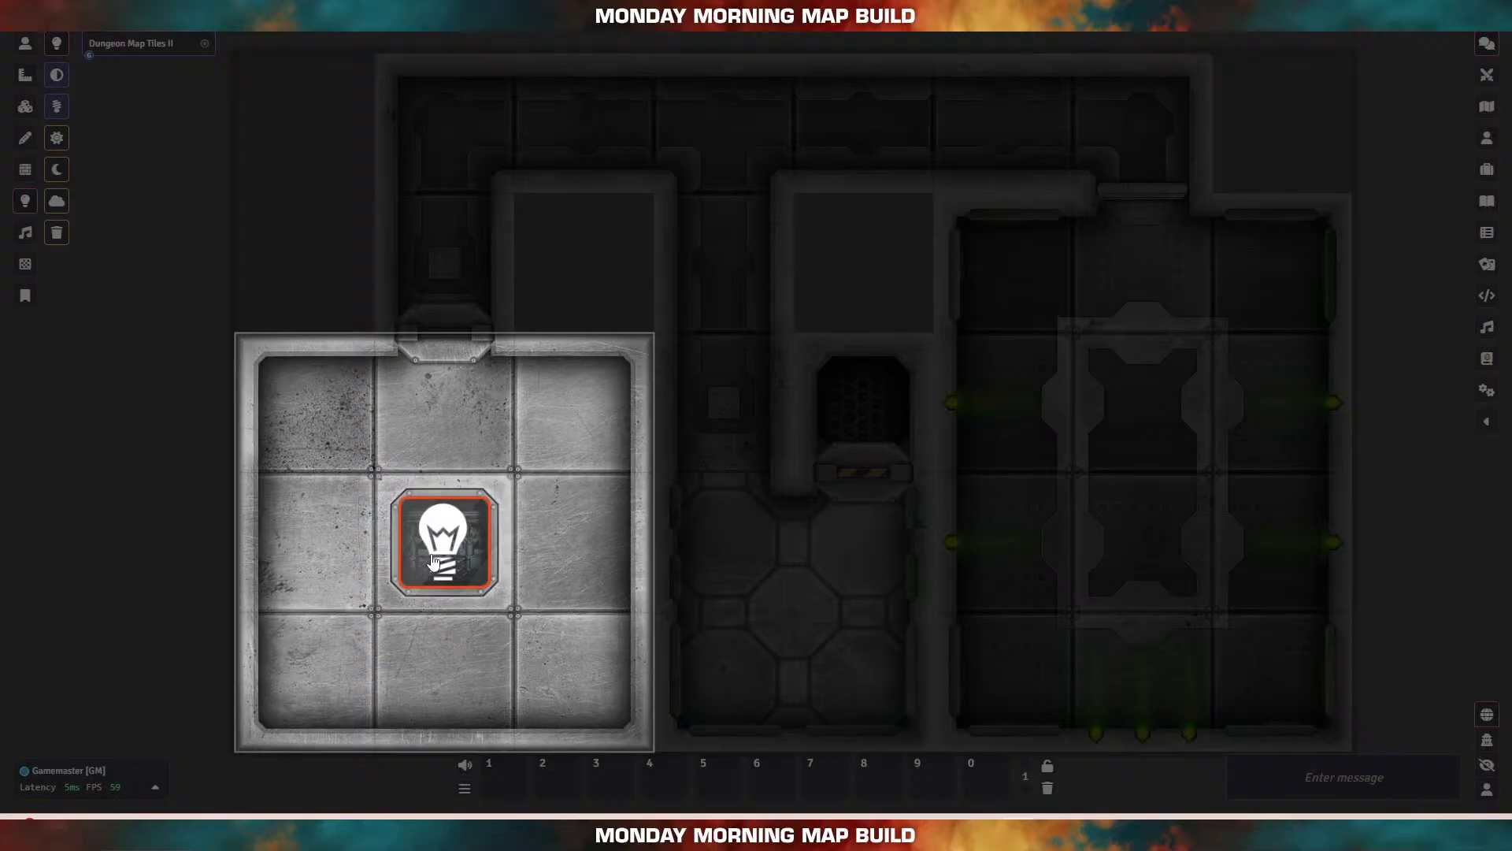
Step: Copy the left room's light and paste it once in the middle room, twice in the right-hand room and once in the upper corridor
{"action": "mouse_move", "coordinate": [450, 538]}
{"action": "left_mouse_down"}
{"action": "mouse_move", "coordinate": [447, 198]}
{"action": "mouse_move", "coordinate": [498, 119]}
{"action": "mouse_move", "coordinate": [723, 134]}
{"action": "mouse_move", "coordinate": [721, 377]}
{"action": "mouse_move", "coordinate": [775, 607]}
{"action": "mouse_move", "coordinate": [854, 532]}
{"action": "mouse_move", "coordinate": [865, 449]}
{"action": "mouse_move", "coordinate": [795, 566]}
{"action": "mouse_move", "coordinate": [733, 353]}
{"action": "mouse_move", "coordinate": [741, 120]}
{"action": "mouse_move", "coordinate": [1063, 102]}
{"action": "mouse_move", "coordinate": [1168, 204]}
{"action": "mouse_move", "coordinate": [1139, 545]}
{"action": "mouse_move", "coordinate": [1148, 197]}
{"action": "mouse_move", "coordinate": [1006, 79]}
{"action": "mouse_move", "coordinate": [571, 87]}
{"action": "mouse_move", "coordinate": [488, 456]}
{"action": "mouse_move", "coordinate": [448, 542]}
{"action": "left_mouse_up"}
{"action": "key", "text": "ctrl+c"}
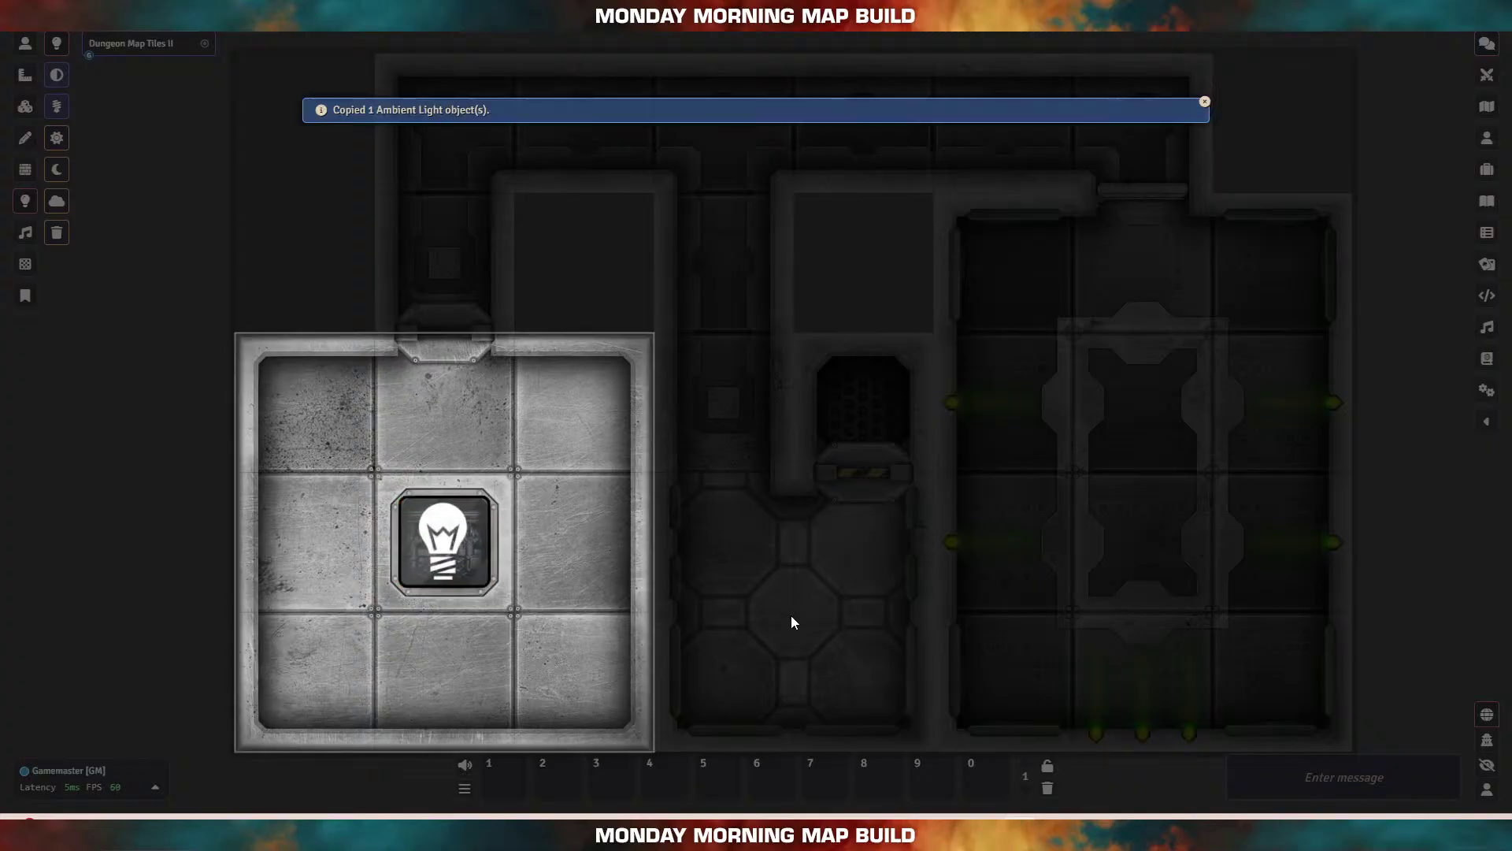
{"action": "key", "text": "ctrl+v"}
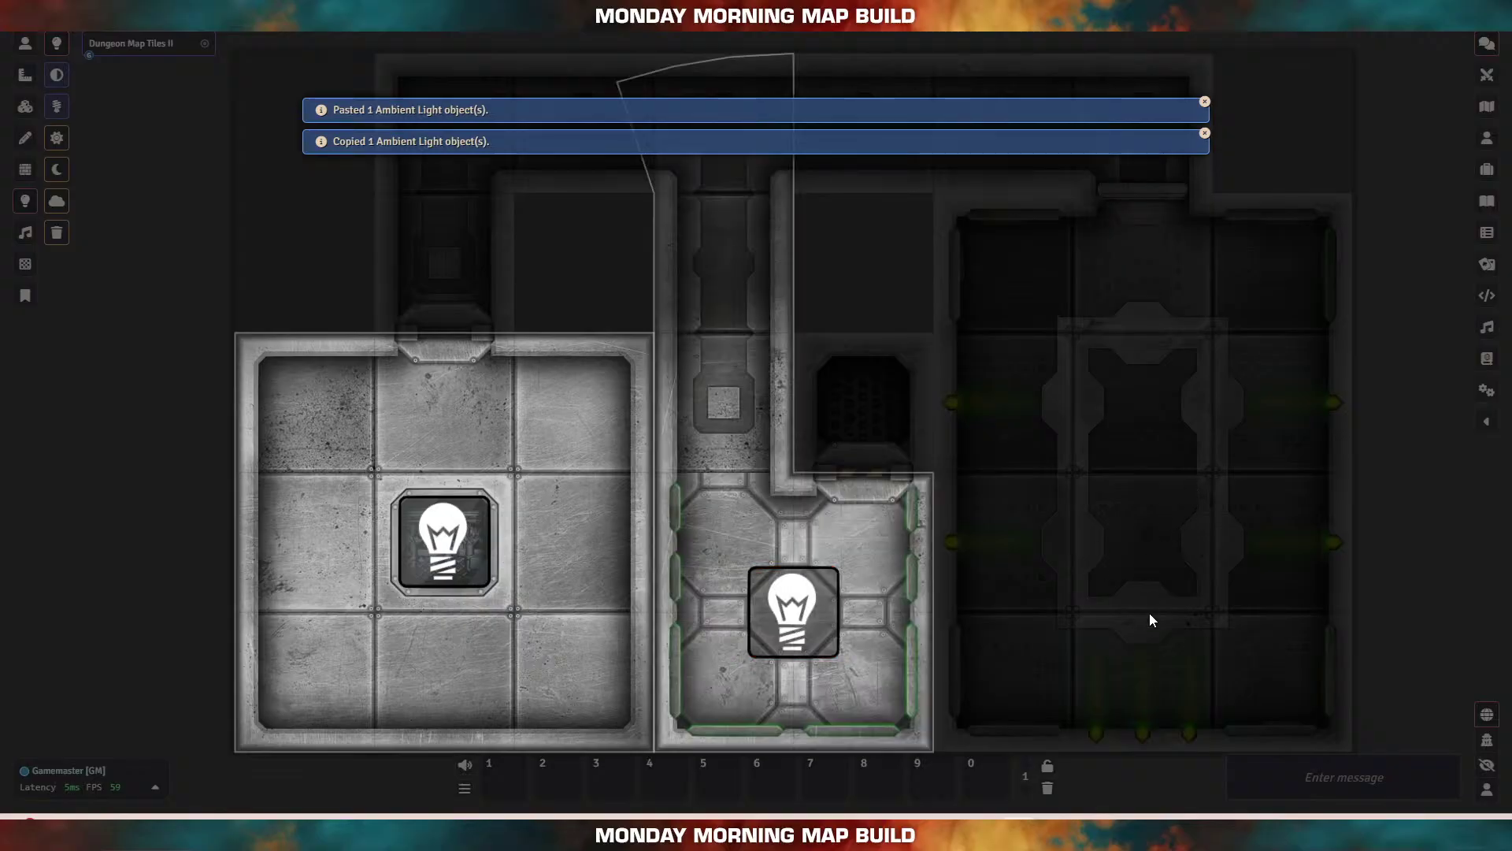
{"action": "key", "text": "ctrl+v"}
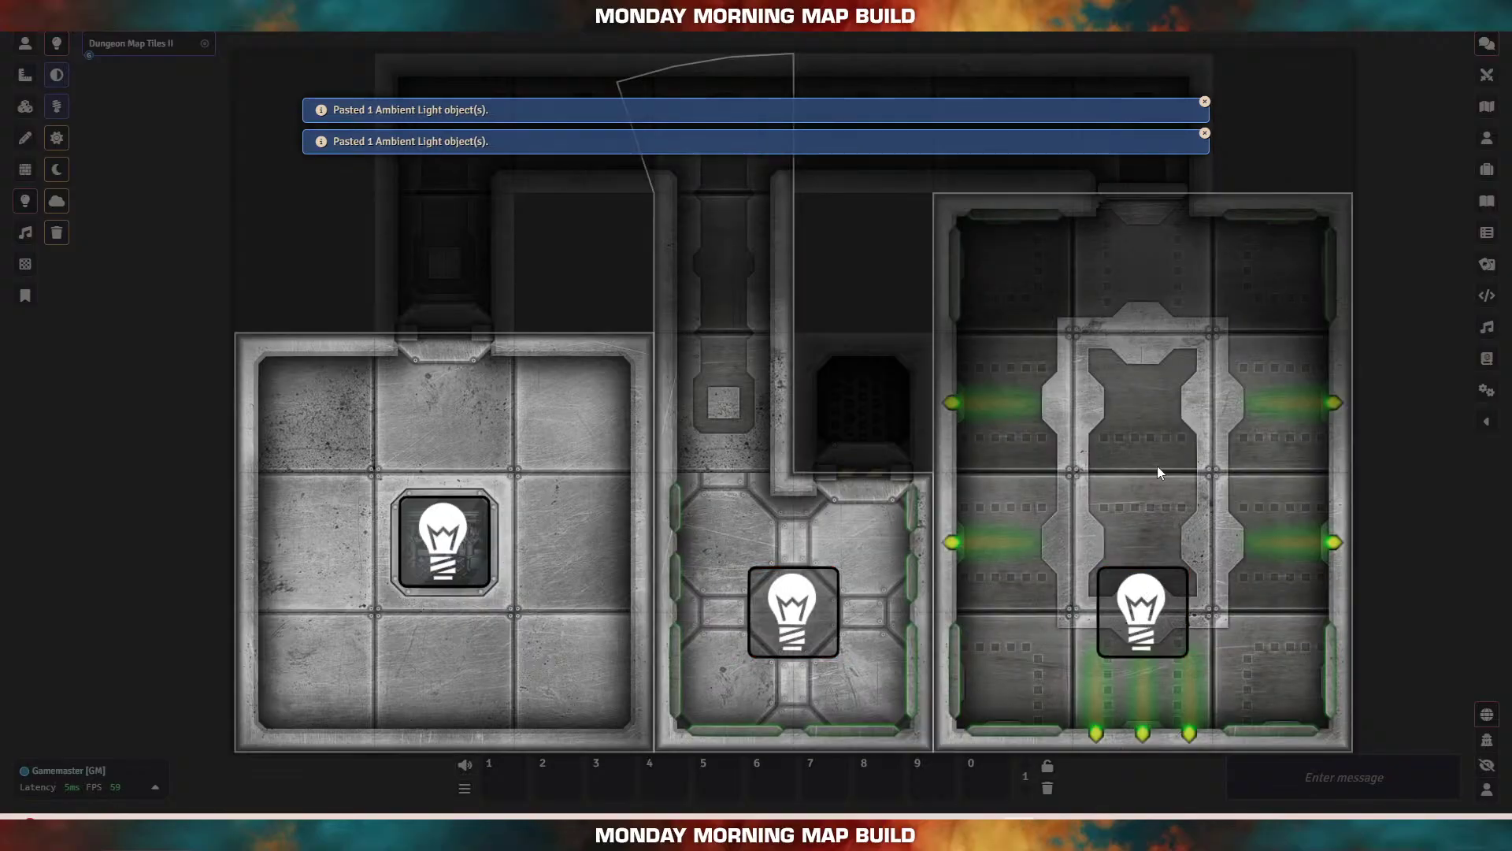
{"action": "key", "text": "ctrl+v"}
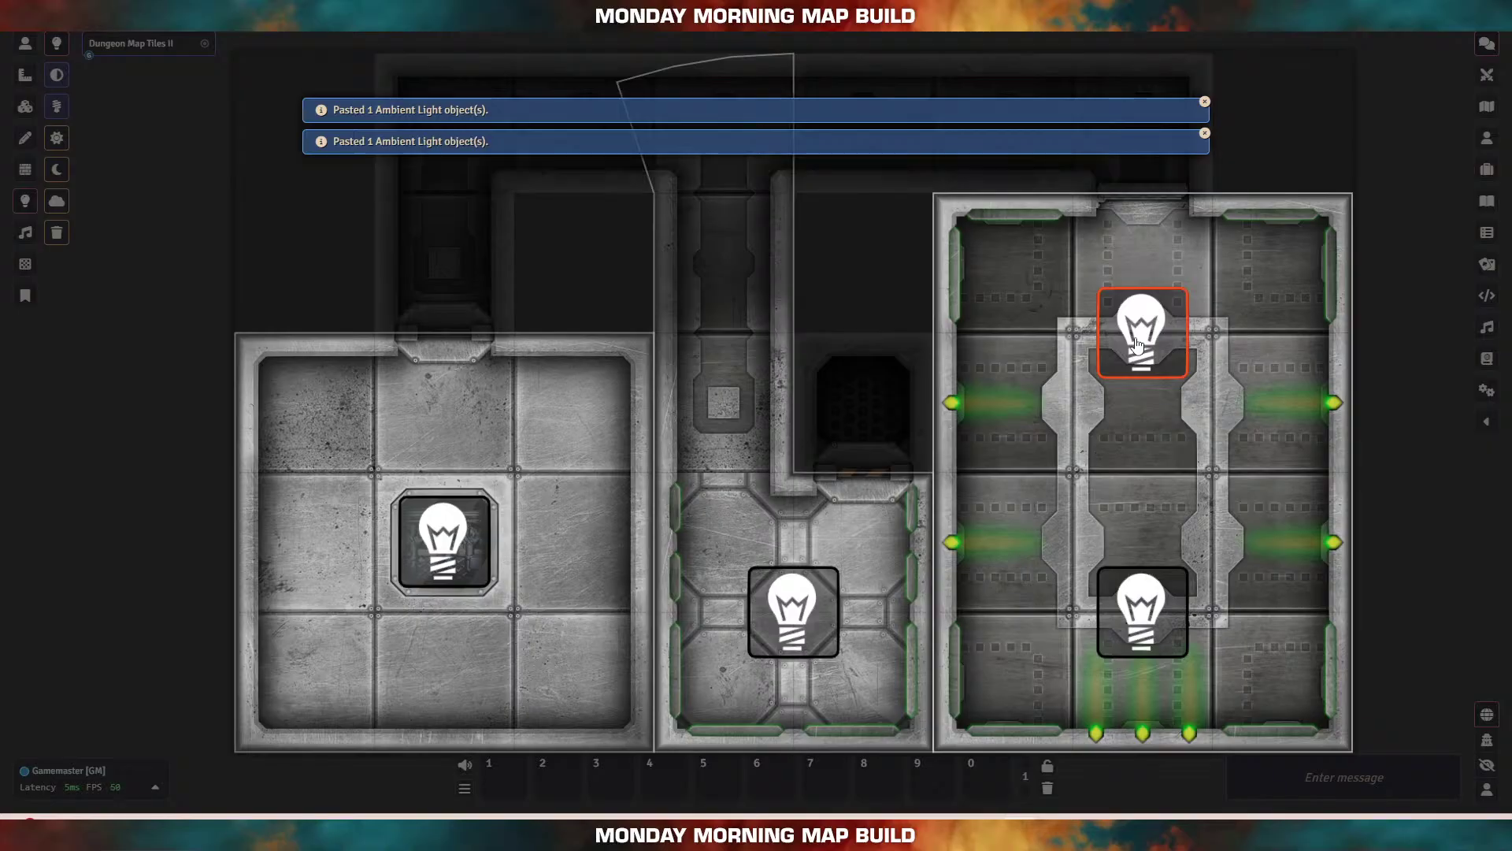
{"action": "key", "text": "ctrl+v"}
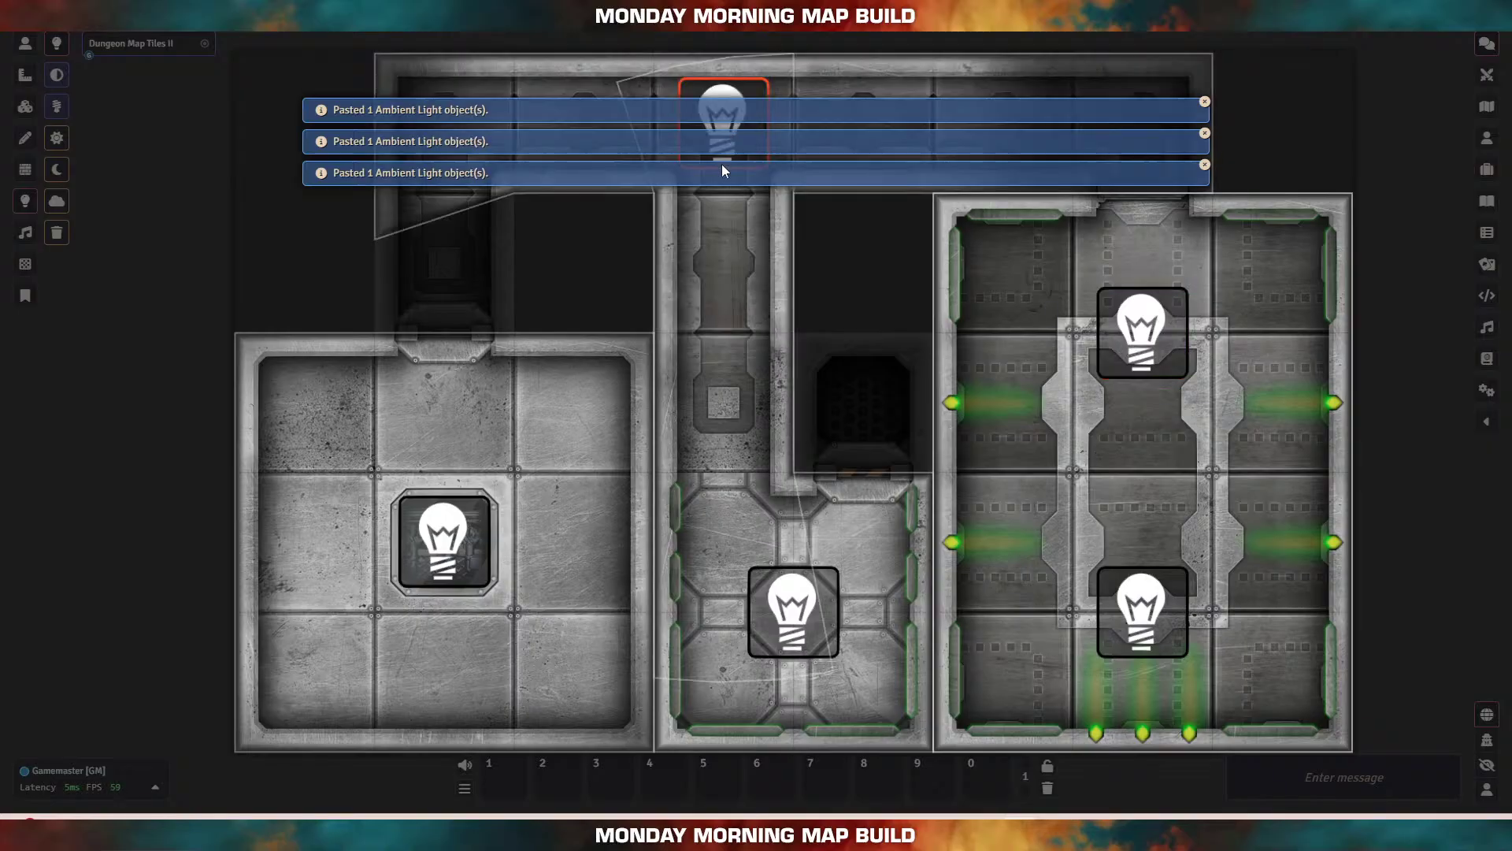
Step: Test the right-hand room's door and the grate alcove's door by opening them and checking how light passes through
{"action": "left_click", "coordinate": [25, 42]}
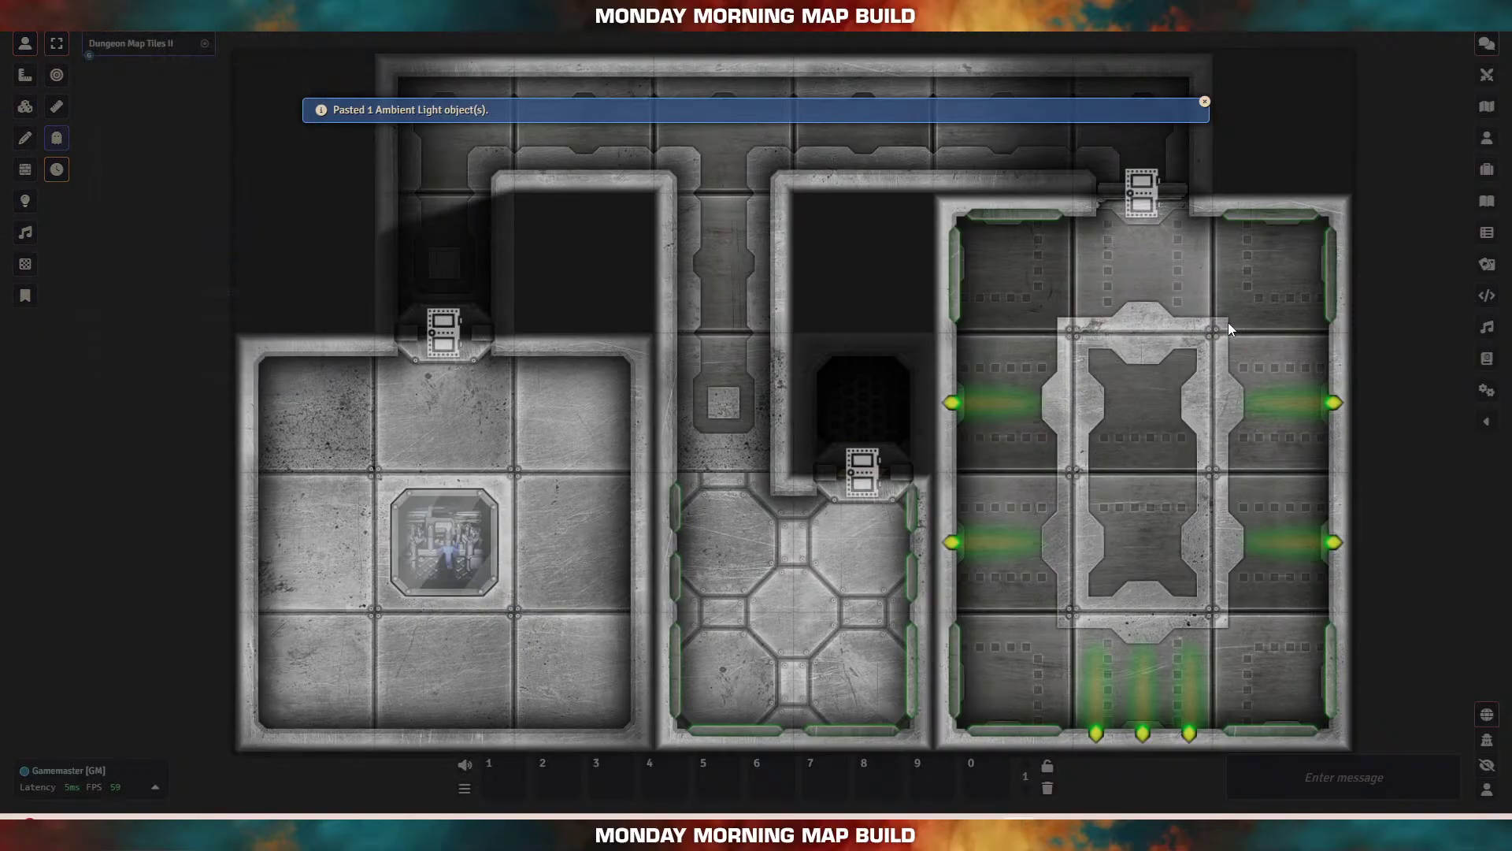
{"action": "left_click", "coordinate": [1136, 202]}
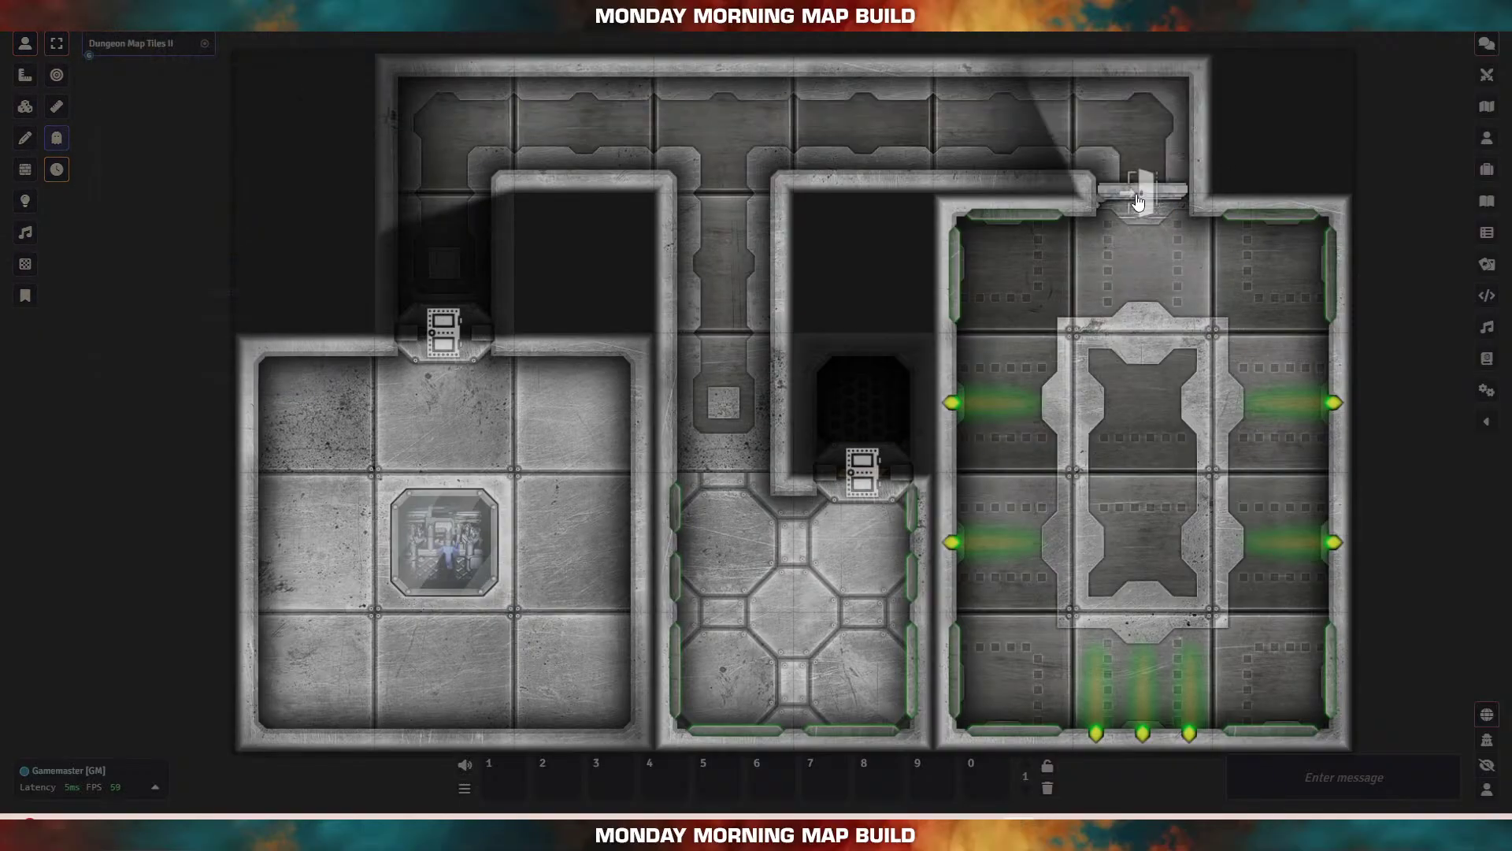
{"action": "left_click", "coordinate": [1137, 202]}
{"action": "left_click", "coordinate": [1137, 202]}
{"action": "left_click", "coordinate": [863, 471]}
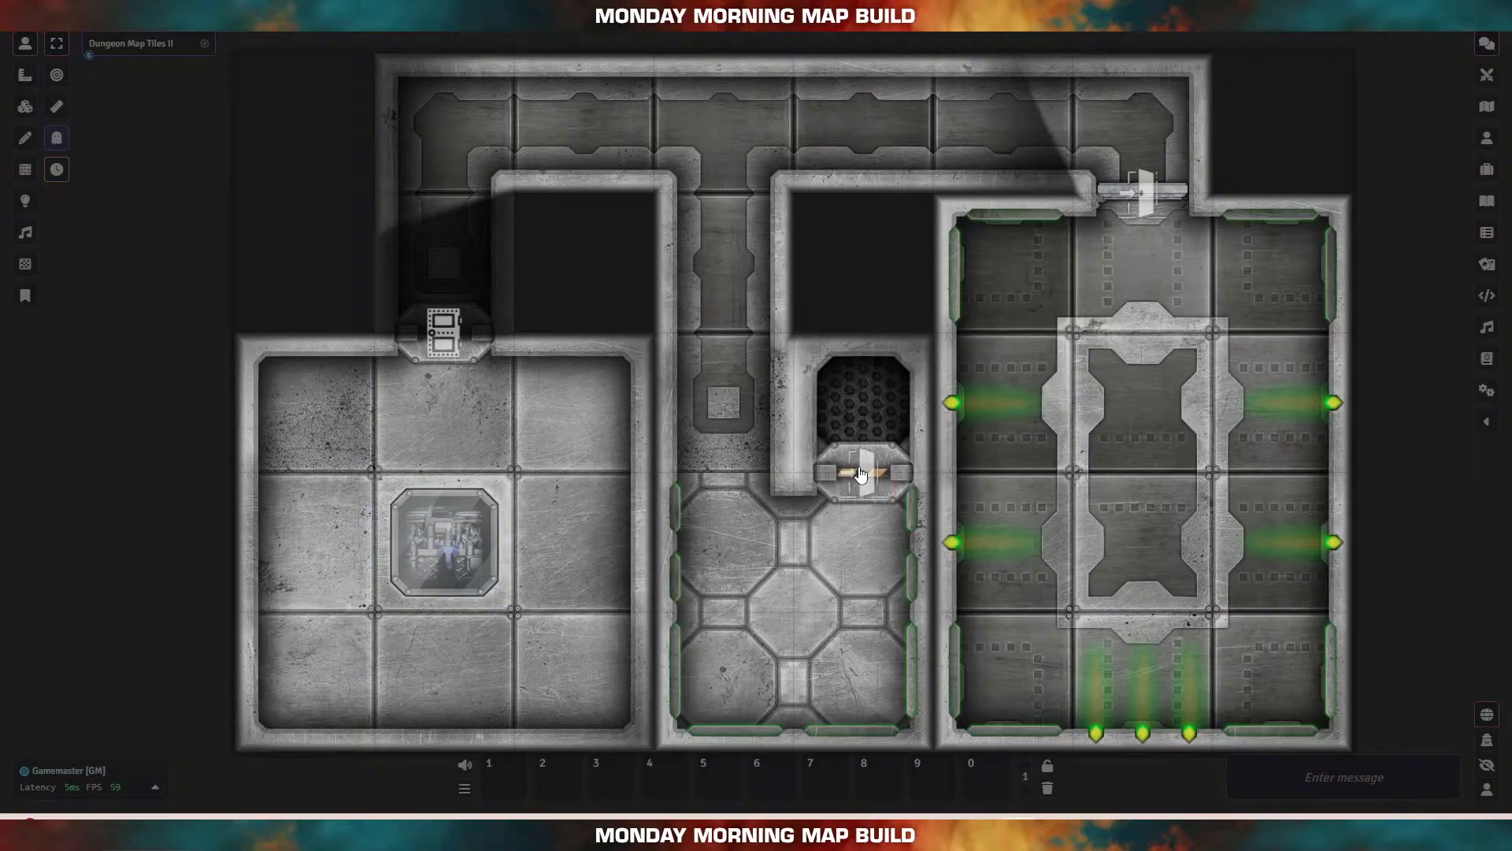
{"action": "left_click", "coordinate": [863, 471]}
{"action": "left_click", "coordinate": [862, 471]}
Step: Toggle the left room's door, then close and reopen the right-hand room's door to check how light spills into the corridor
{"action": "left_click", "coordinate": [445, 333]}
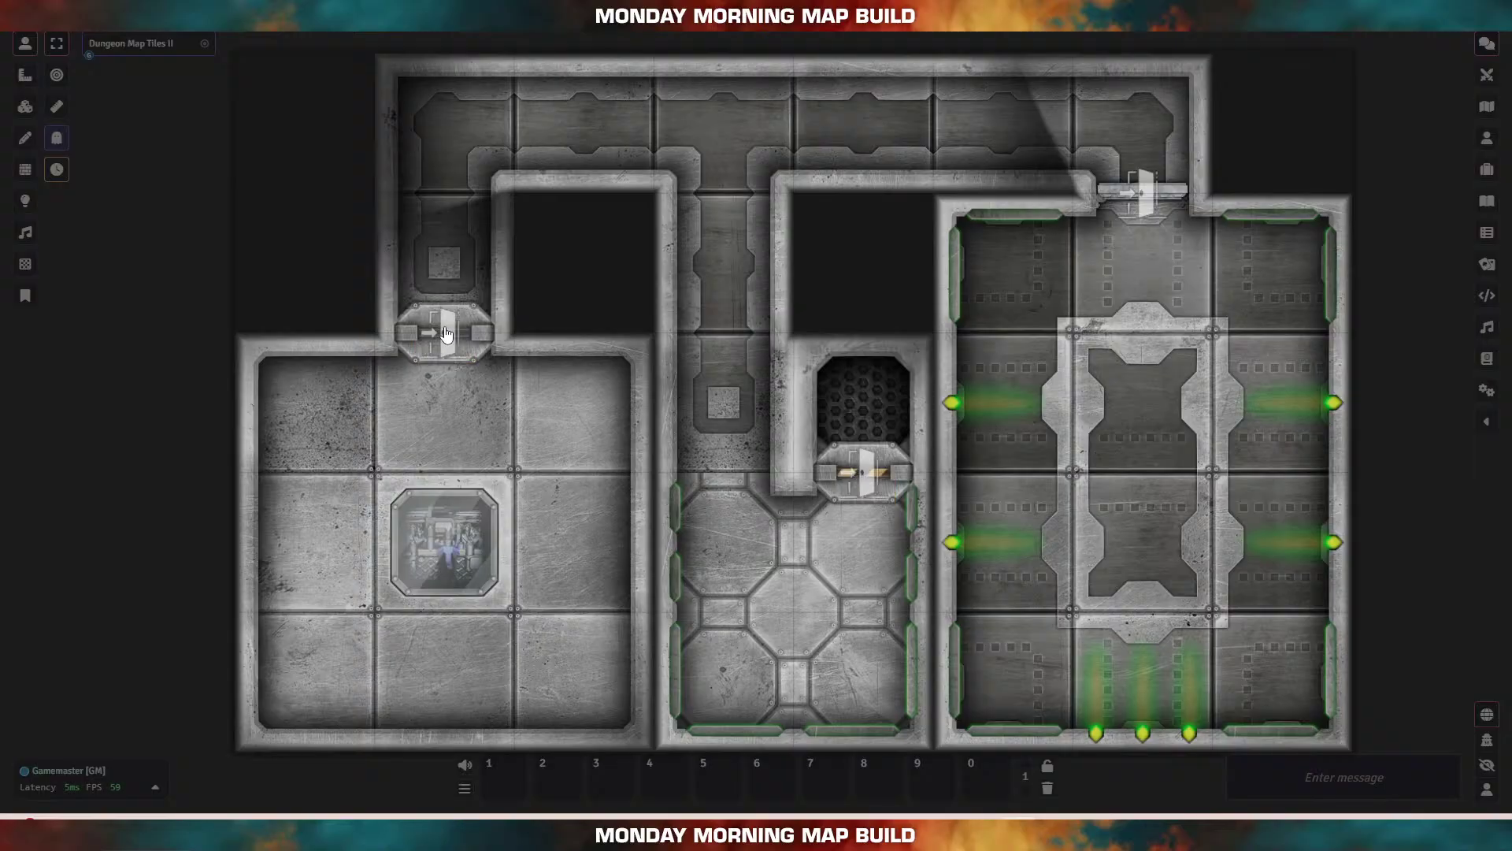
{"action": "left_click", "coordinate": [445, 334]}
{"action": "left_click", "coordinate": [445, 333]}
{"action": "left_click", "coordinate": [445, 333]}
{"action": "left_click", "coordinate": [445, 333]}
{"action": "left_click", "coordinate": [1142, 192]}
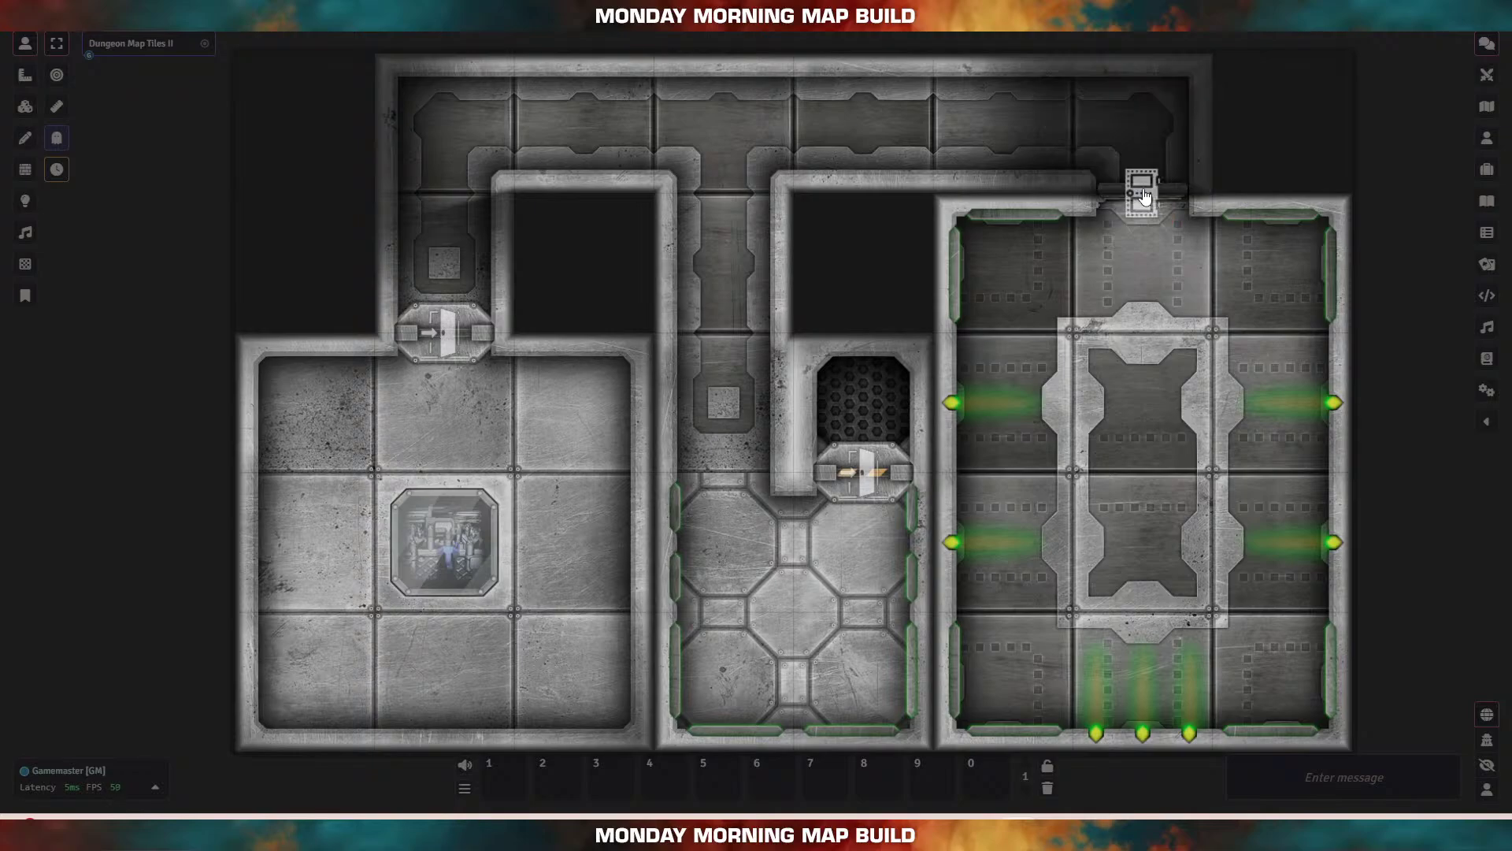
{"action": "left_click", "coordinate": [1142, 191]}
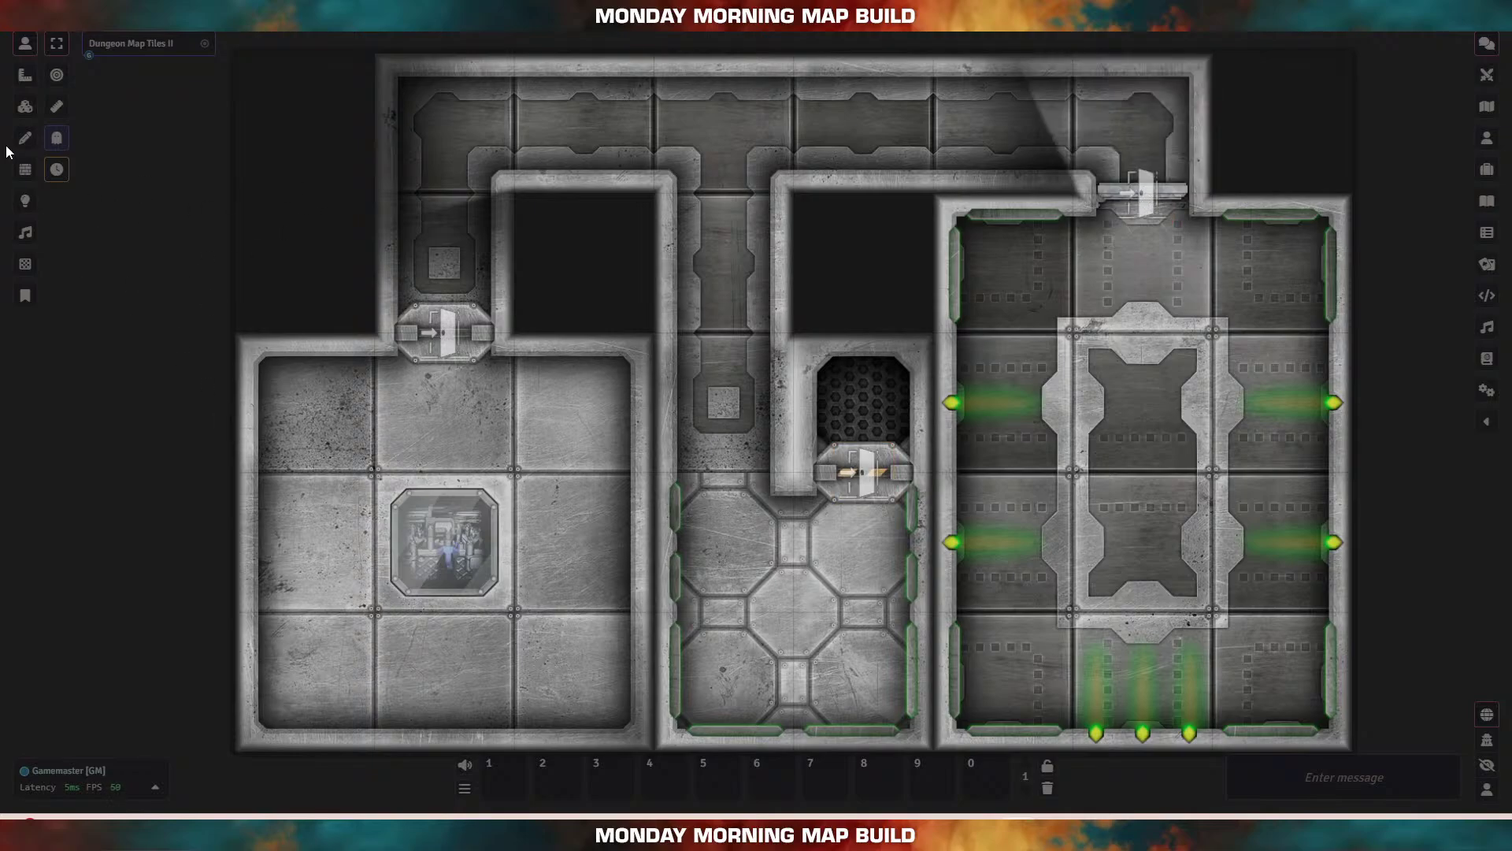
Step: Nudge the left room's ambient light slightly away from the room's centre and return to the token layer
{"action": "left_click", "coordinate": [25, 201]}
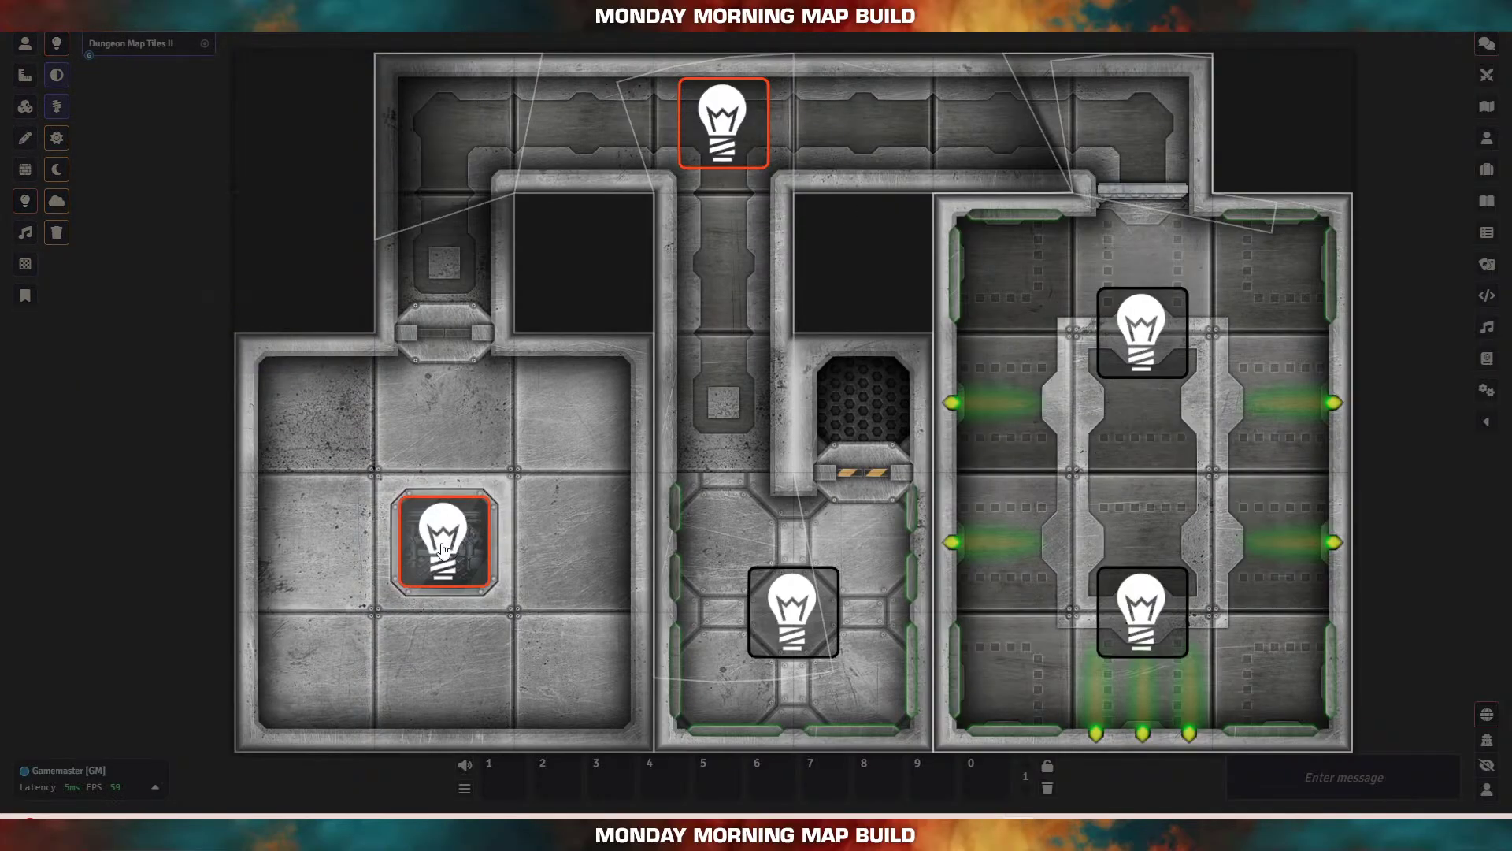
{"action": "mouse_move", "coordinate": [441, 541]}
{"action": "left_mouse_down"}
{"action": "mouse_move", "coordinate": [482, 307]}
{"action": "mouse_move", "coordinate": [472, 162]}
{"action": "mouse_move", "coordinate": [523, 122]}
{"action": "mouse_move", "coordinate": [738, 150]}
{"action": "mouse_move", "coordinate": [717, 390]}
{"action": "mouse_move", "coordinate": [780, 610]}
{"action": "mouse_move", "coordinate": [855, 536]}
{"action": "mouse_move", "coordinate": [716, 516]}
{"action": "mouse_move", "coordinate": [792, 114]}
{"action": "mouse_move", "coordinate": [1074, 119]}
{"action": "mouse_move", "coordinate": [1171, 290]}
{"action": "mouse_move", "coordinate": [1112, 591]}
{"action": "mouse_move", "coordinate": [1172, 630]}
{"action": "mouse_move", "coordinate": [1146, 185]}
{"action": "mouse_move", "coordinate": [809, 111]}
{"action": "mouse_move", "coordinate": [498, 192]}
{"action": "mouse_move", "coordinate": [443, 539]}
{"action": "left_mouse_up"}
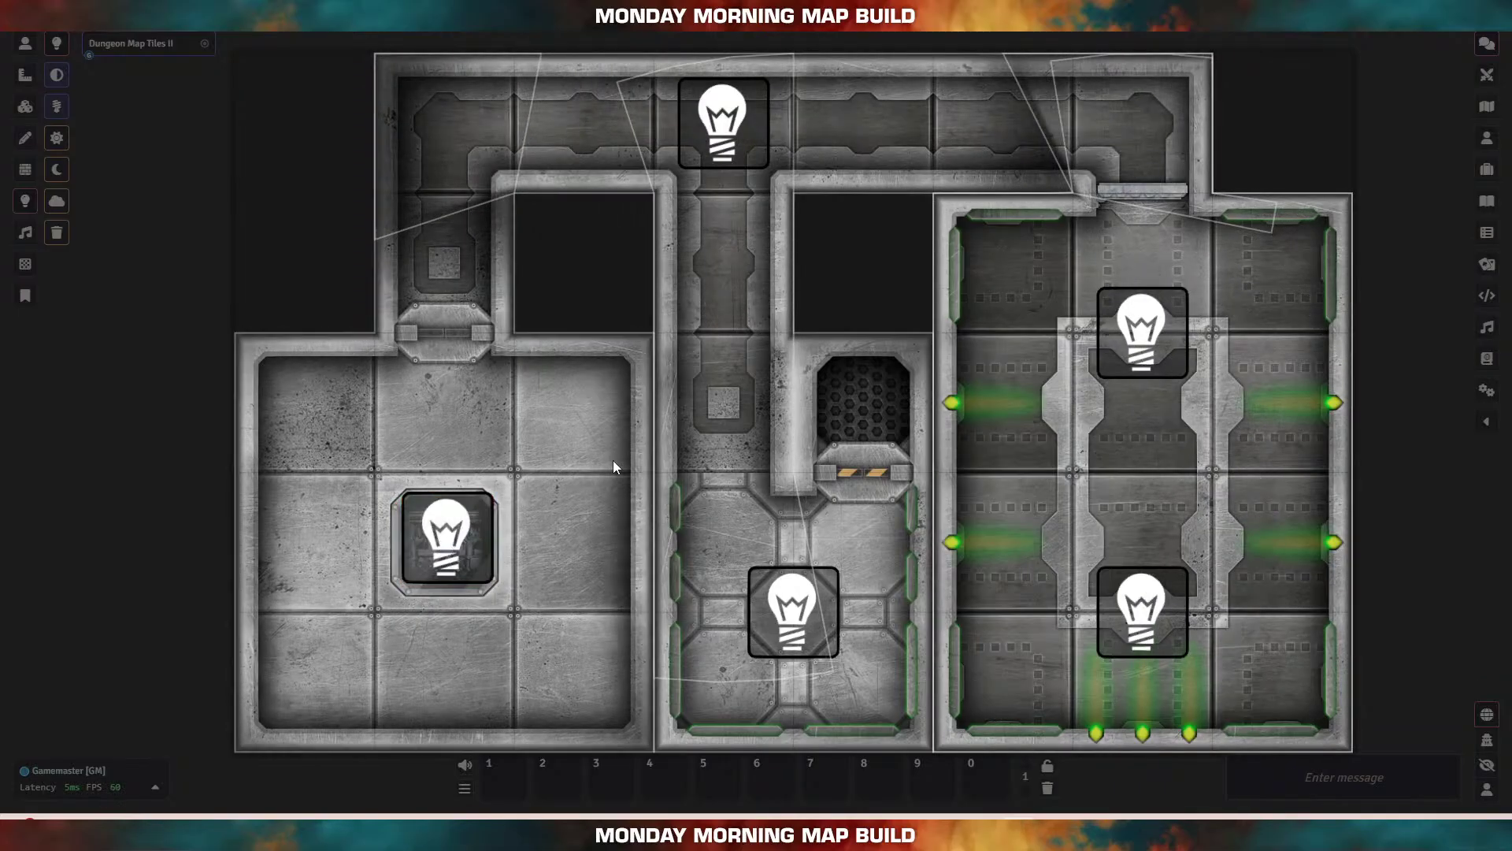
{"action": "left_click", "coordinate": [31, 46]}
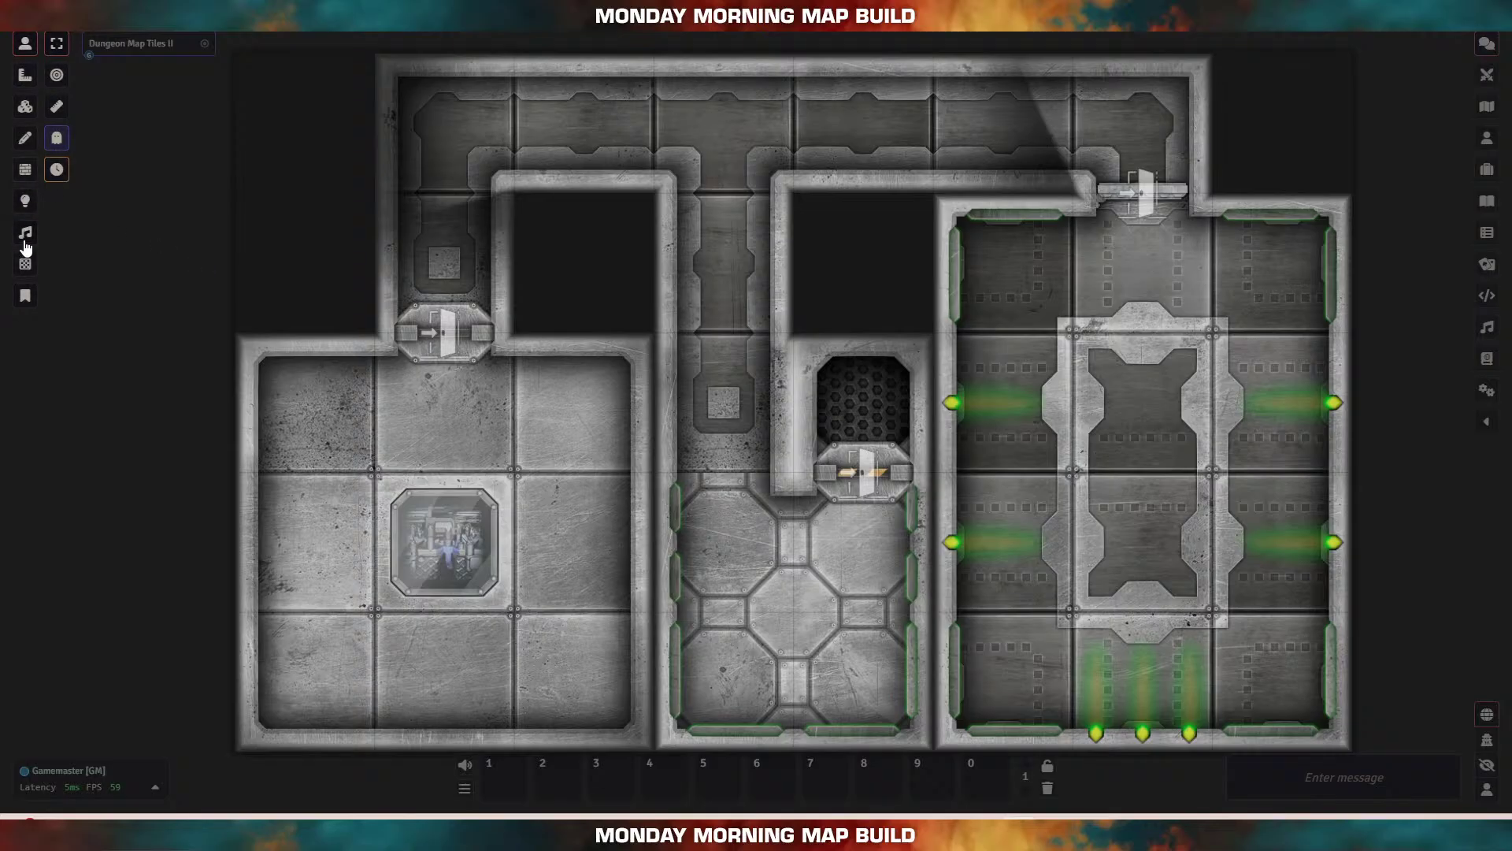
Step: Delete all five ambient lights from the rooms and corridor, and return the scene to daylight
{"action": "left_click", "coordinate": [25, 202]}
{"action": "left_click", "coordinate": [449, 542]}
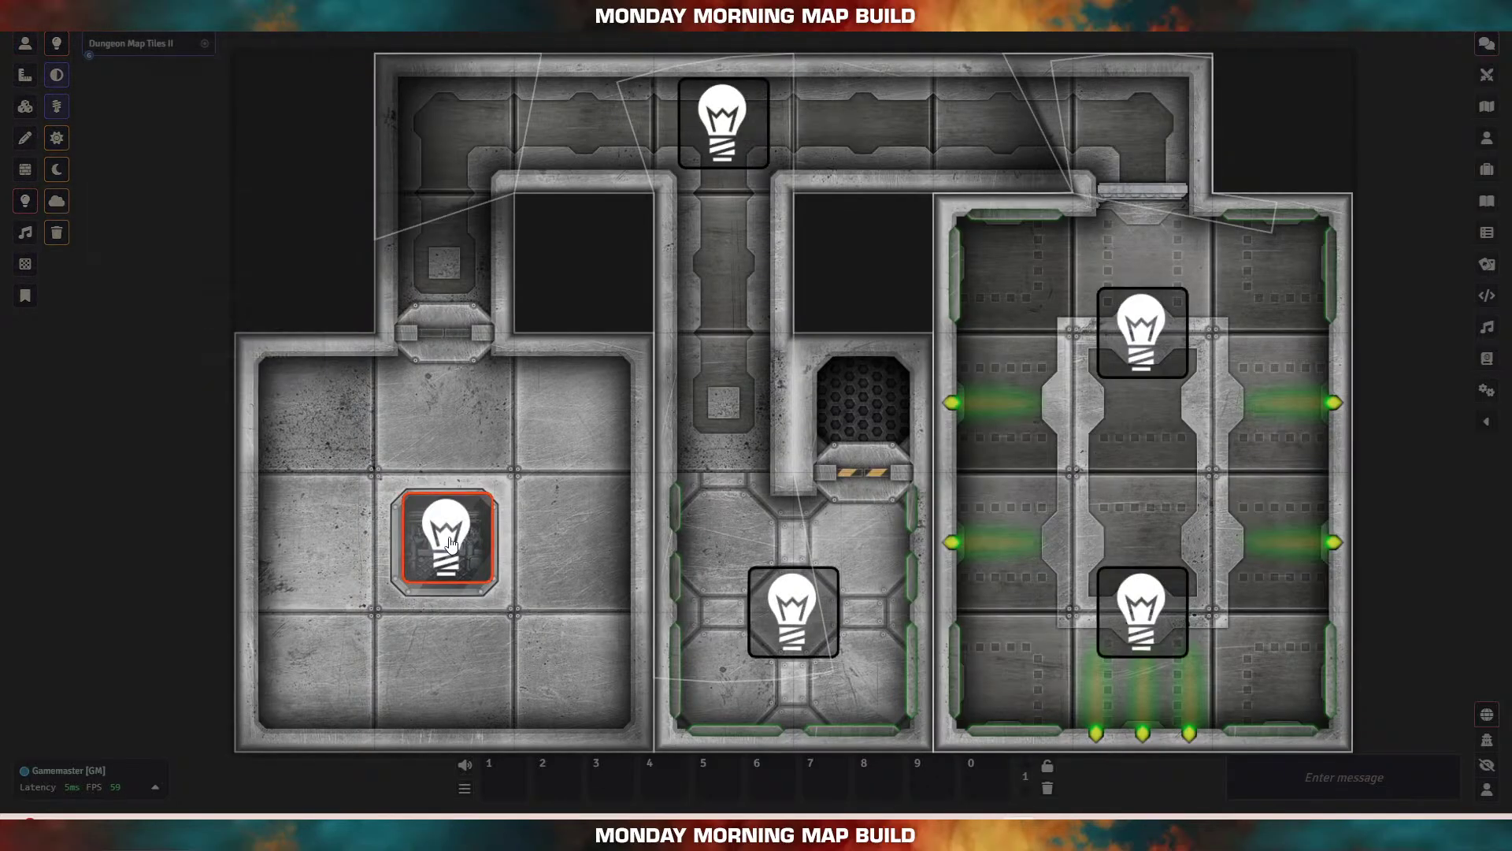
{"action": "key", "text": "Delete"}
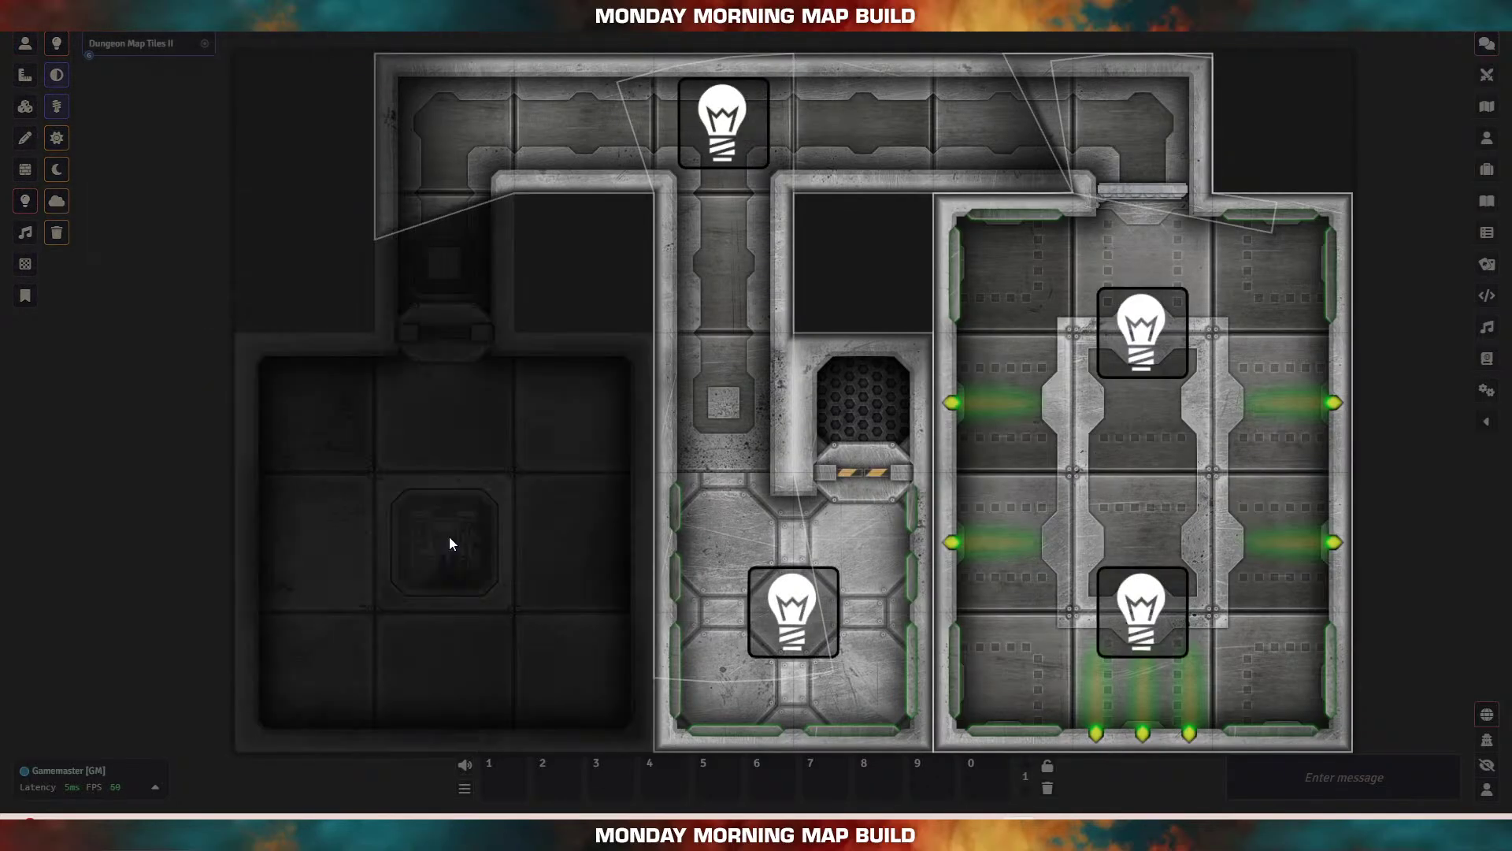
{"action": "left_click", "coordinate": [792, 620]}
{"action": "key", "text": "Delete"}
{"action": "left_click", "coordinate": [723, 125]}
{"action": "key", "text": "Delete"}
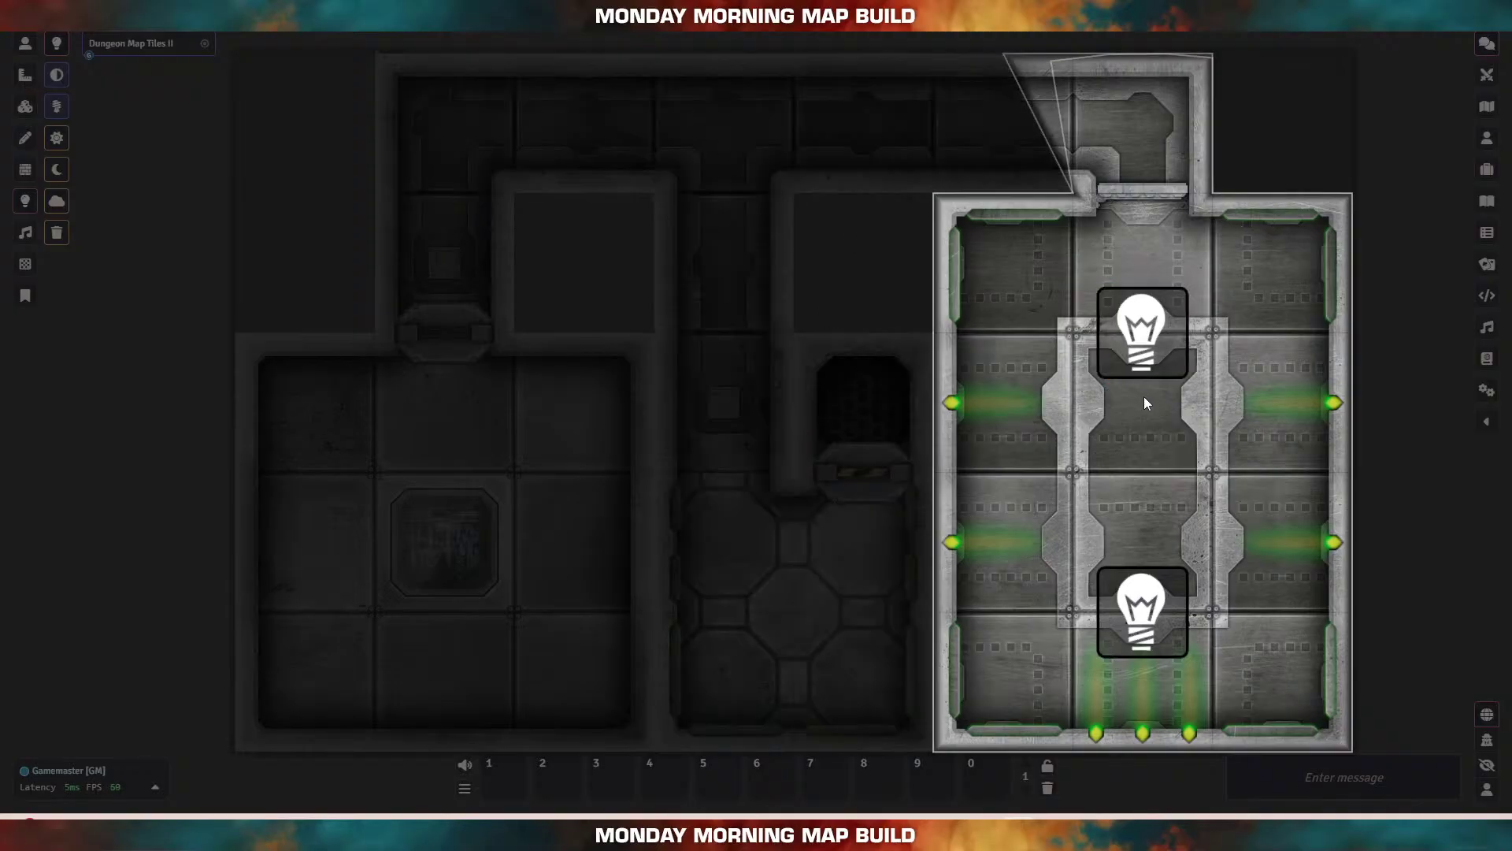
{"action": "left_click", "coordinate": [1135, 370]}
{"action": "key", "text": "Delete"}
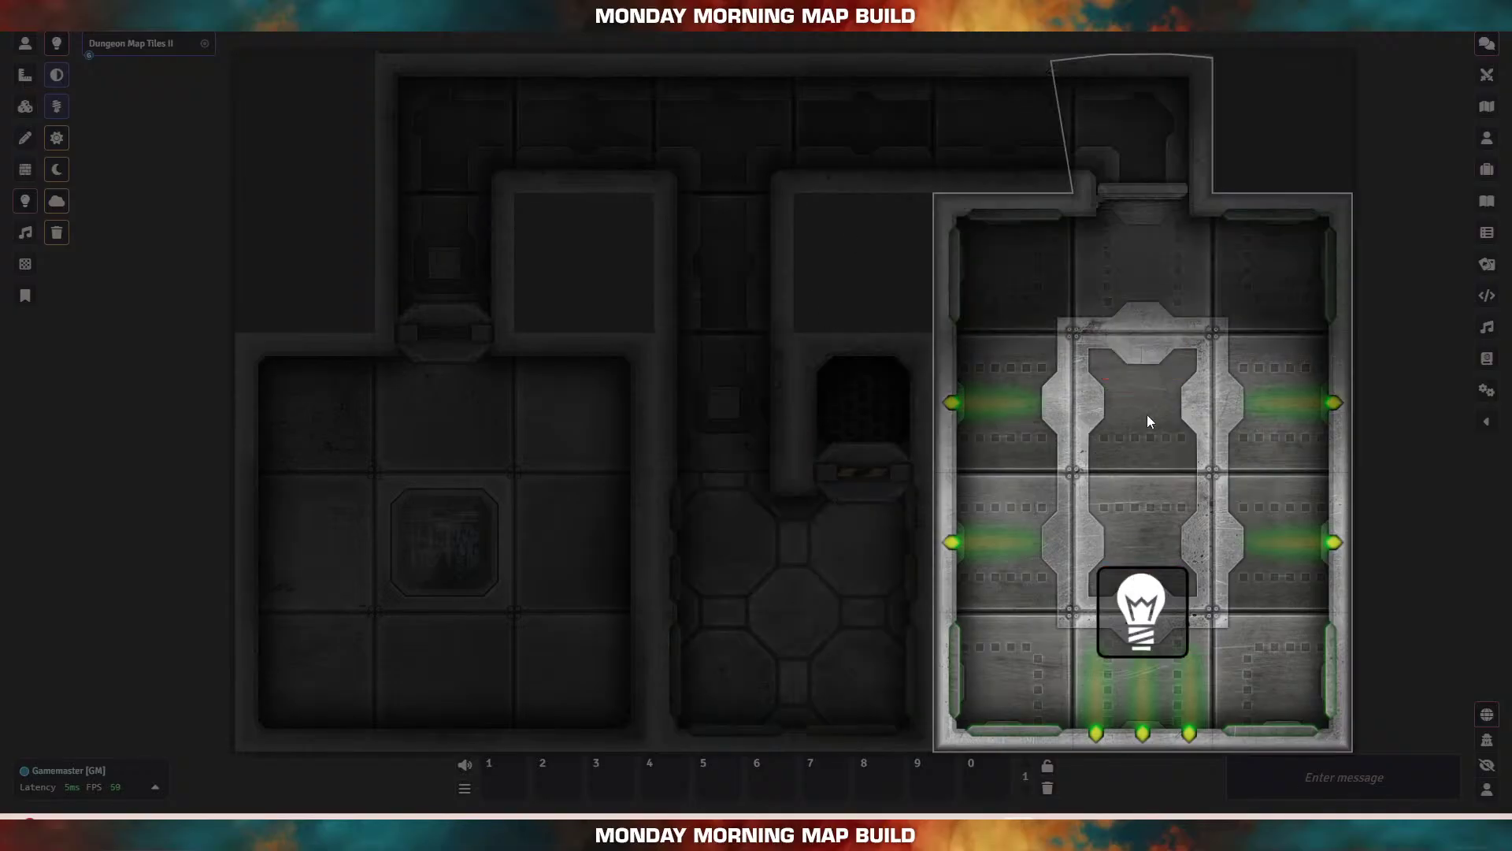
{"action": "left_click", "coordinate": [1131, 604]}
{"action": "key", "text": "Delete"}
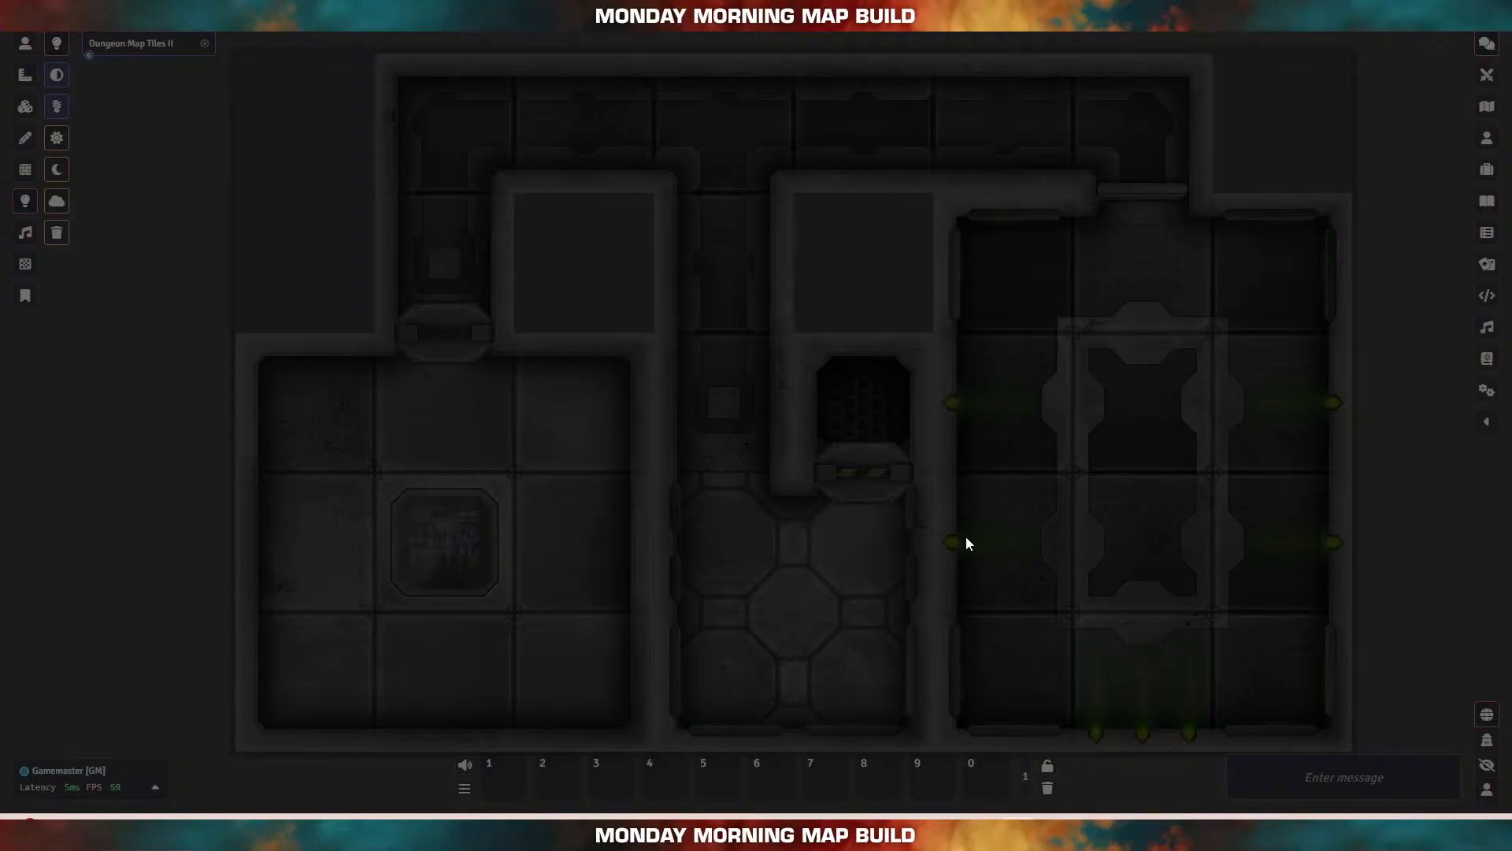
Step: Select every wall and door segment over the map, delete them all, and bring the whole map back into view
{"action": "left_click", "coordinate": [25, 169]}
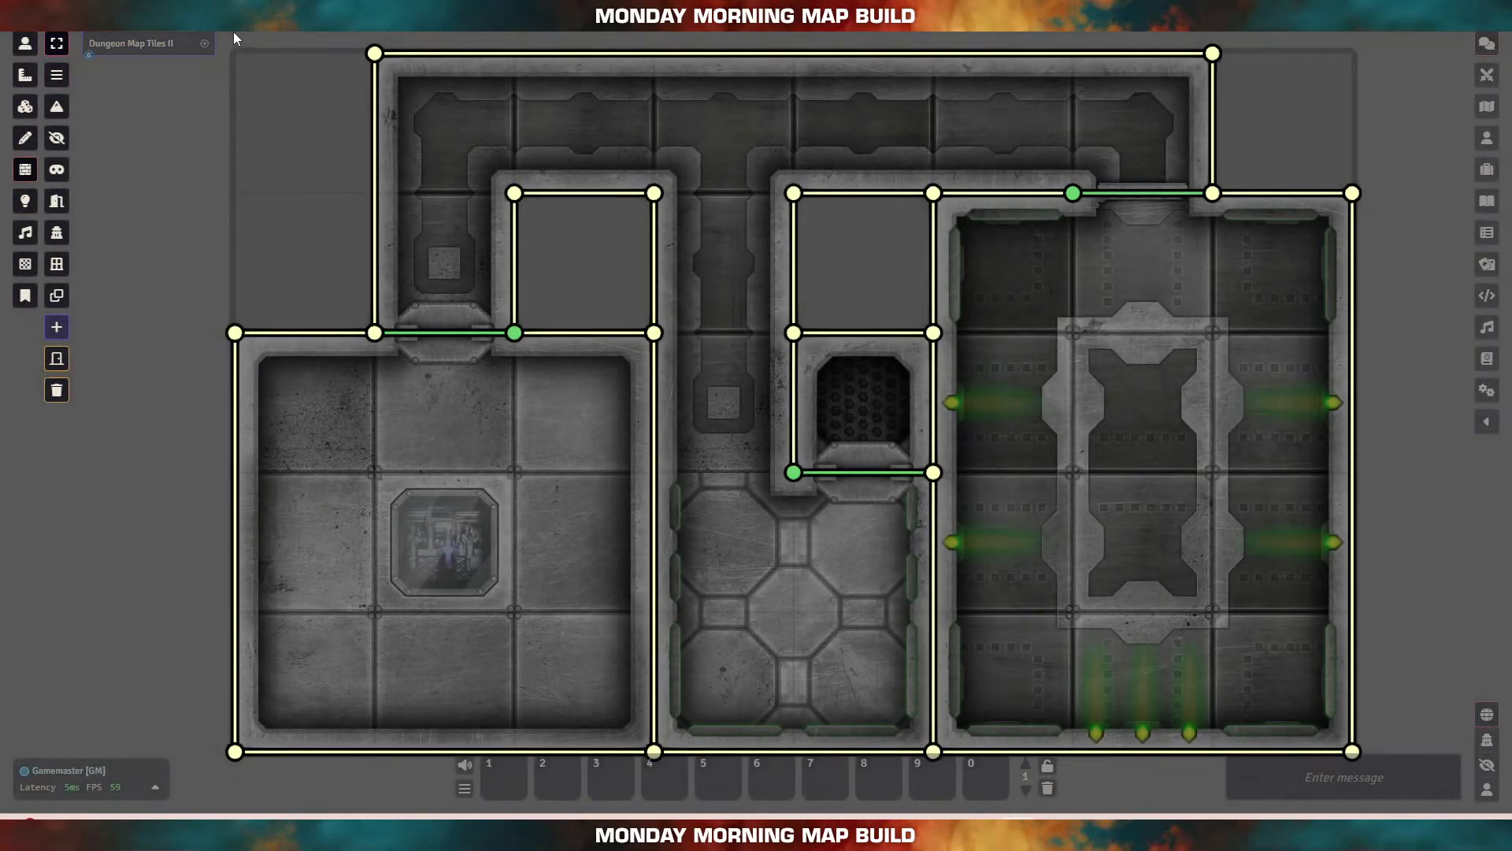
{"action": "left_click_drag", "start_coordinate": [223, 33], "coordinate": [706, 410]}
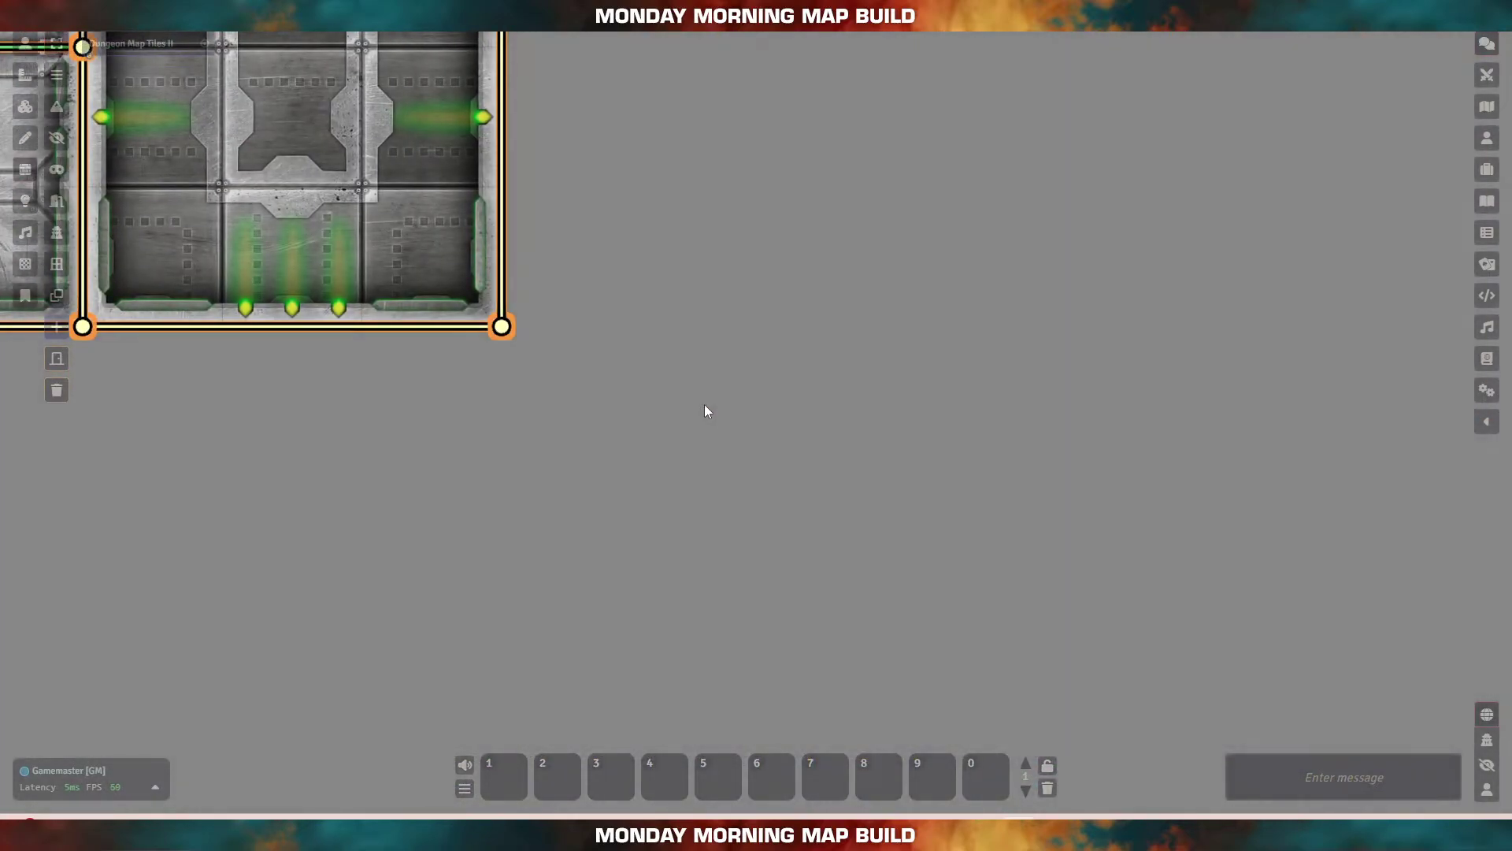
{"action": "key", "text": "Delete"}
{"action": "left_click_drag", "start_coordinate": [246, 384], "coordinate": [828, 568]}
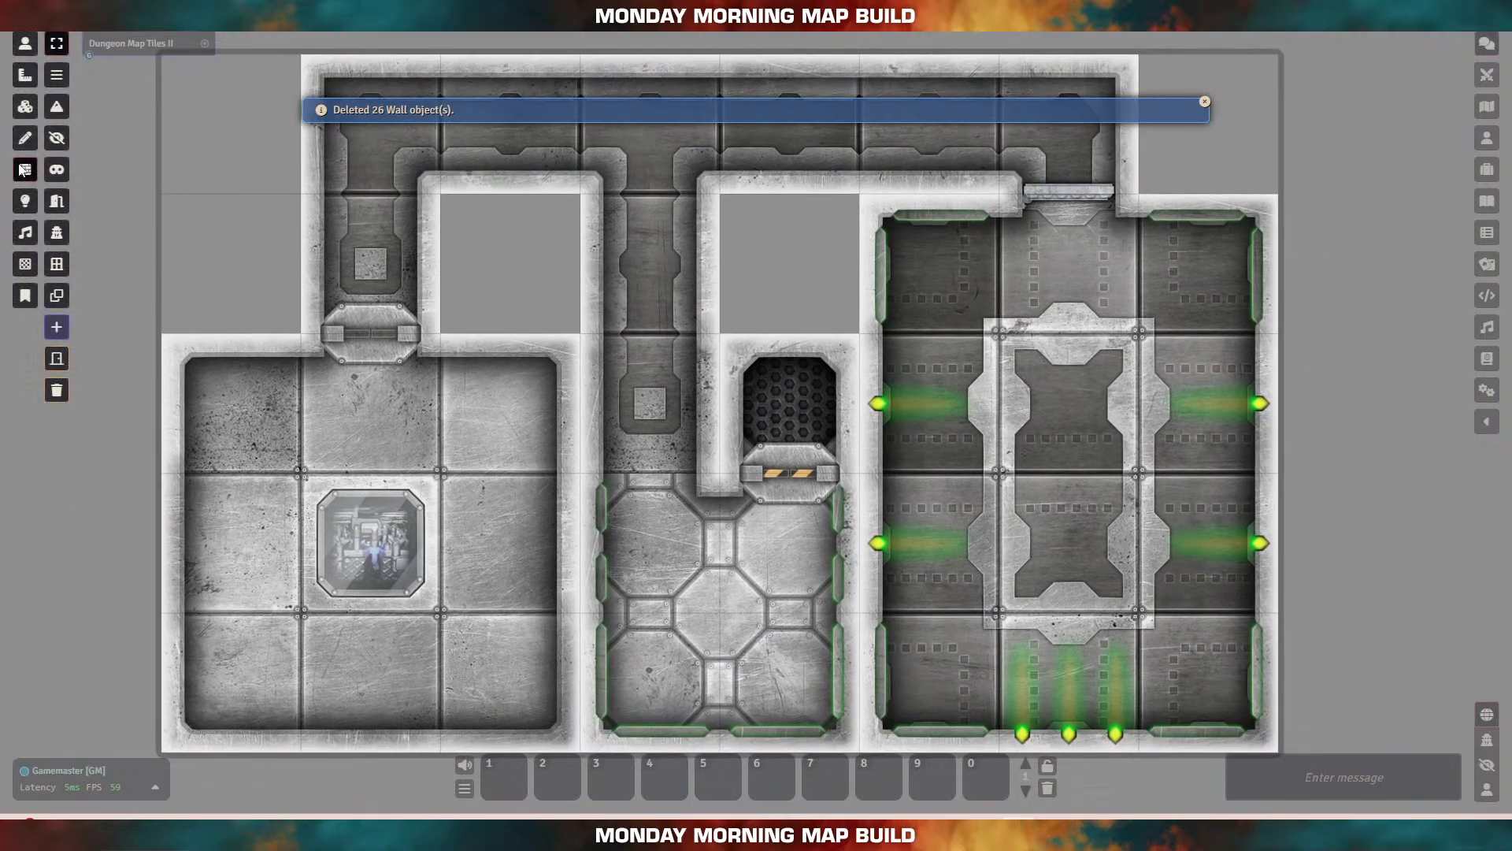
Step: Select all the map tiles in the scene and delete them, leaving the empty grid in view
{"action": "left_click", "coordinate": [26, 106]}
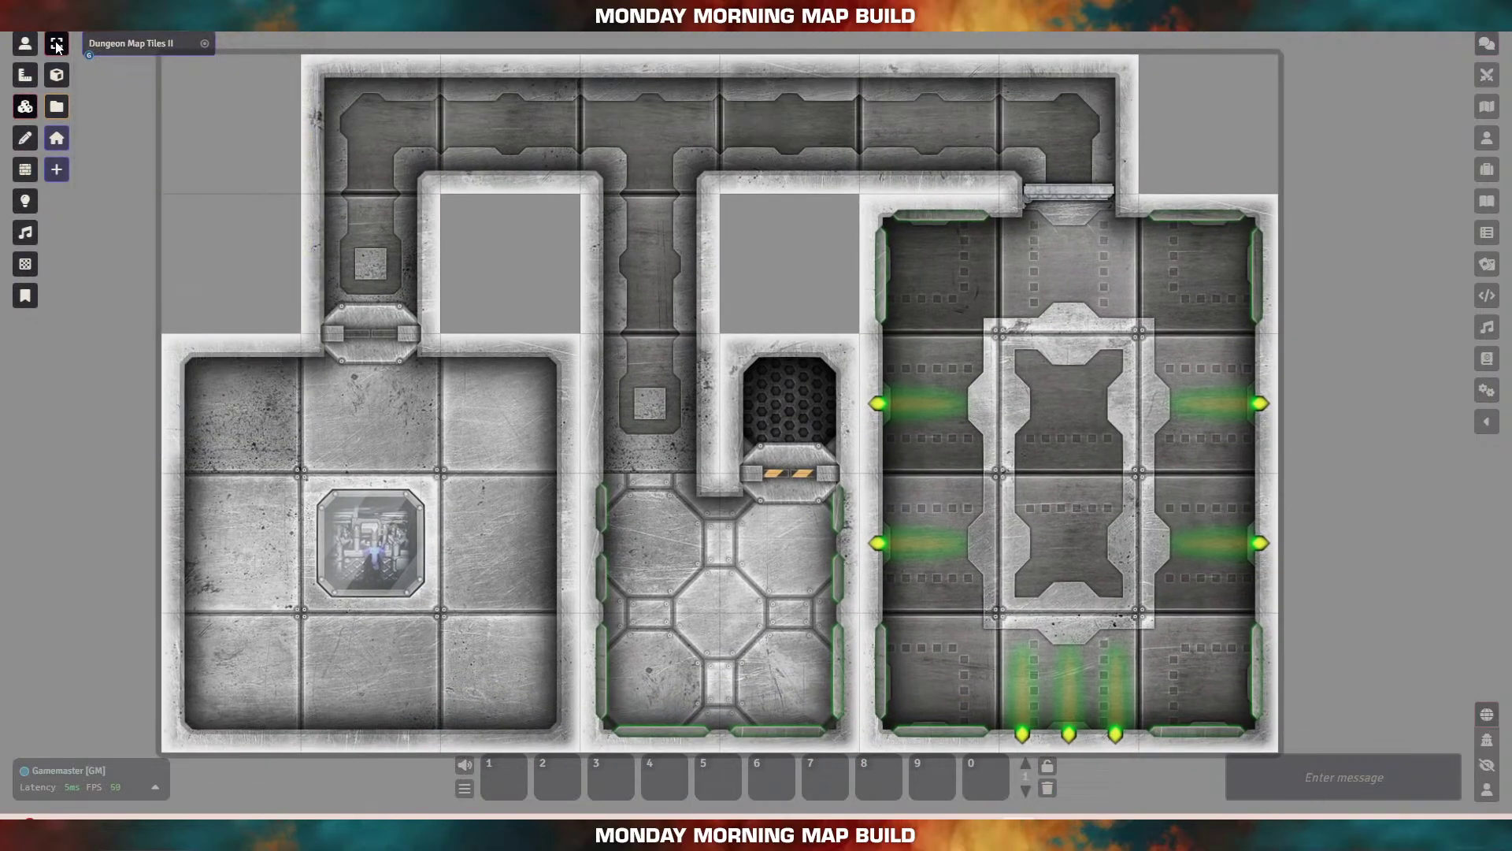
{"action": "left_click_drag", "start_coordinate": [124, 29], "coordinate": [1373, 432]}
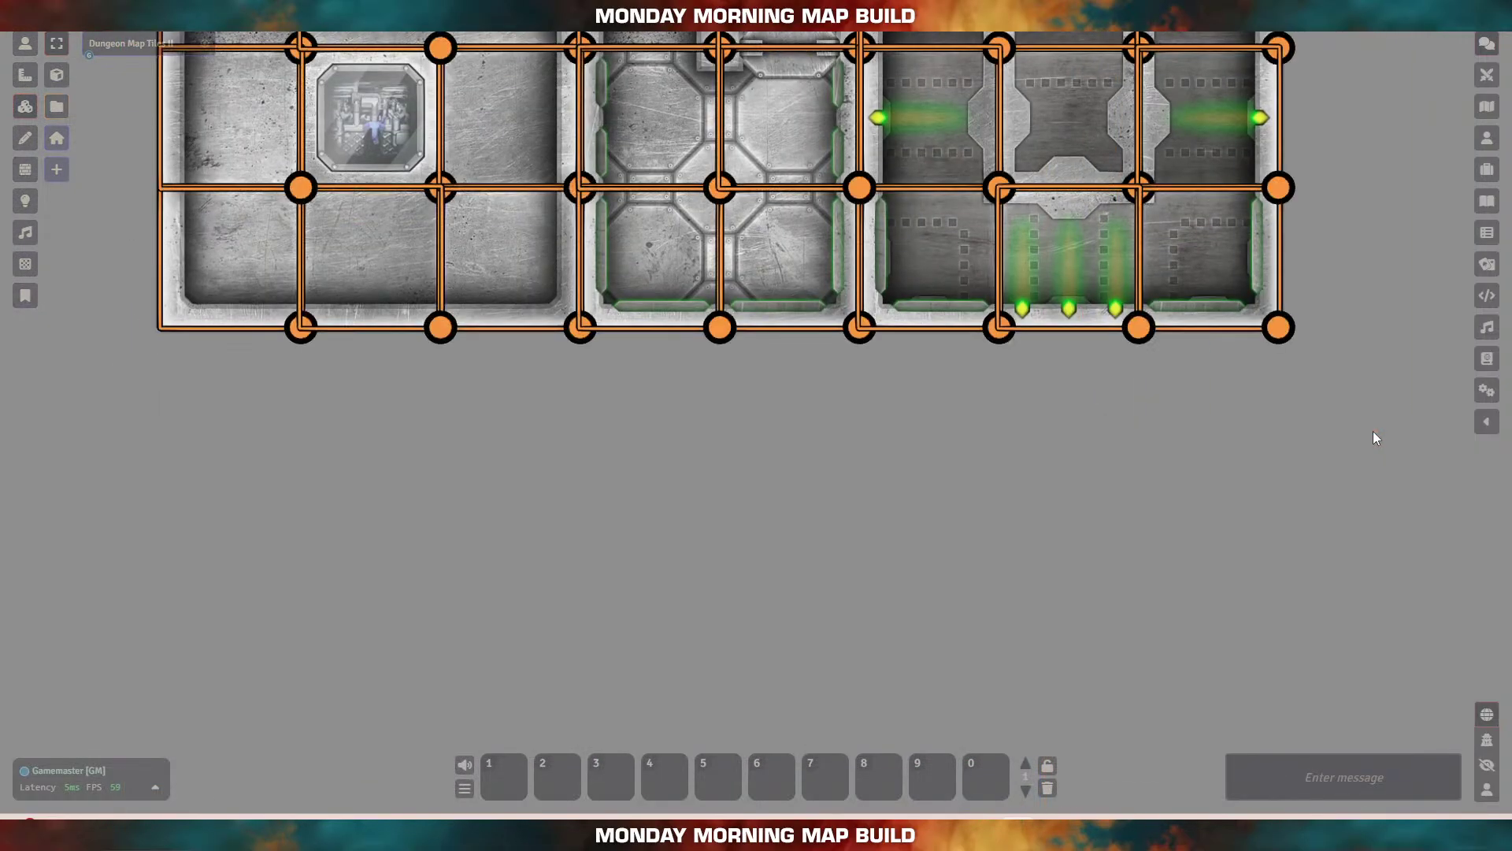
{"action": "key", "text": "Delete"}
{"action": "left_click_drag", "start_coordinate": [709, 382], "coordinate": [757, 544]}
{"action": "left_click_drag", "start_coordinate": [747, 369], "coordinate": [535, 321]}
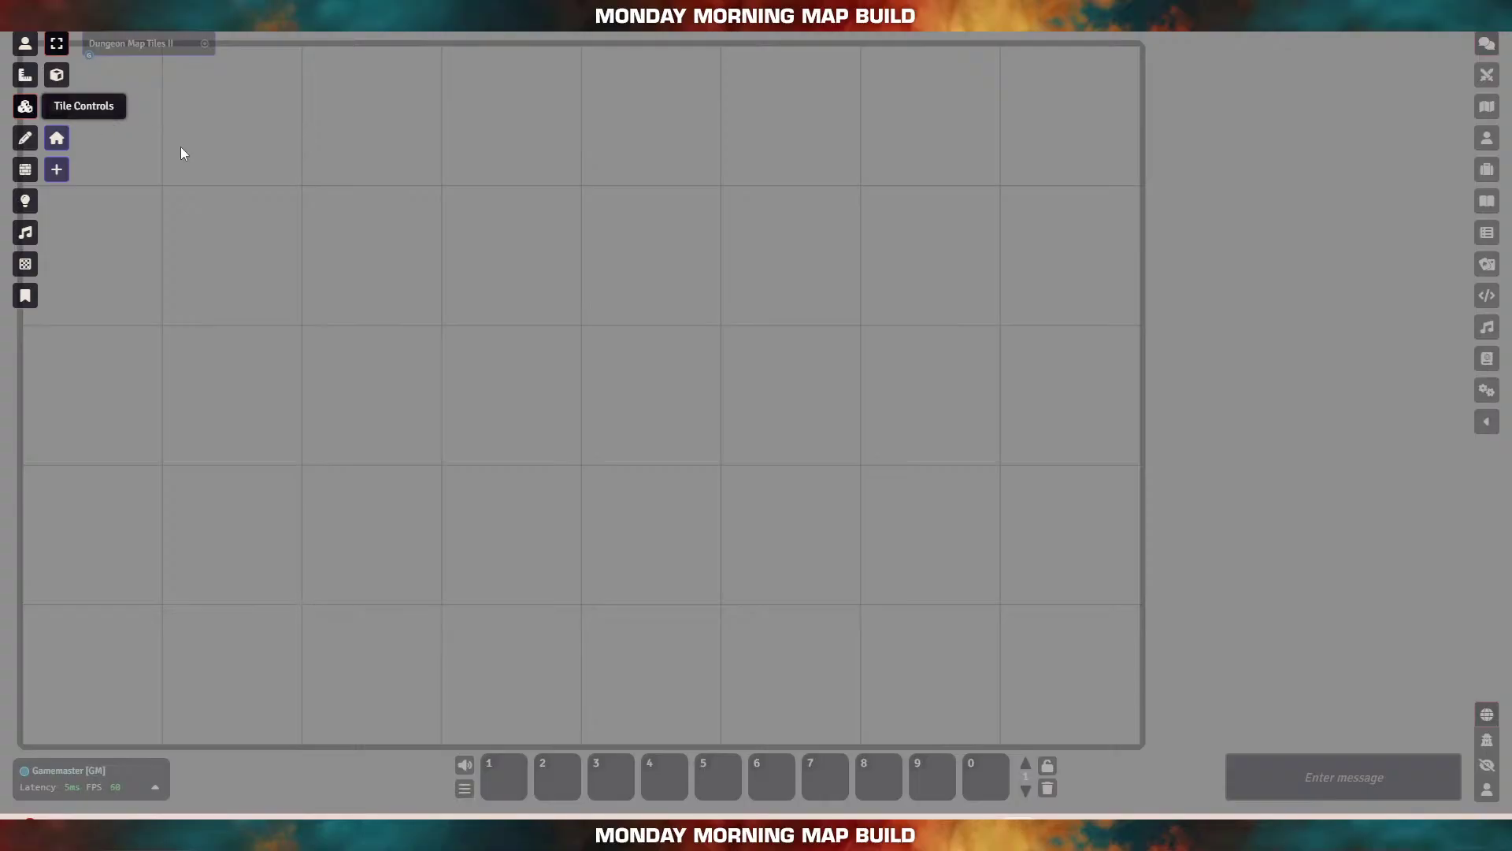
Step: Browse the tile images to modules/steel-bunker-map-tiles/images/Metal Plate Floor
{"action": "left_click", "coordinate": [56, 106]}
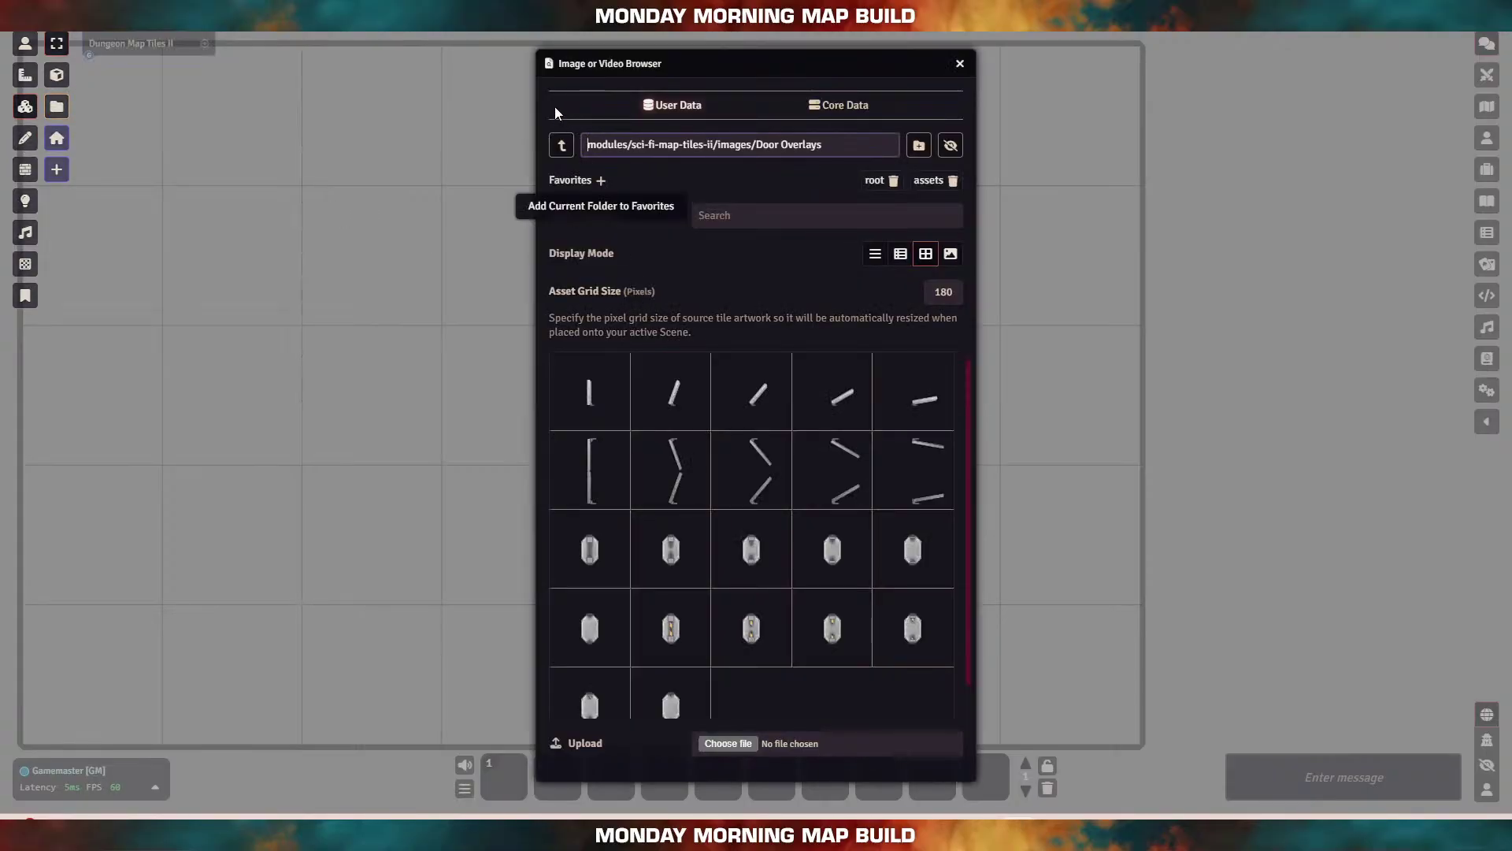
{"action": "left_click", "coordinate": [570, 145]}
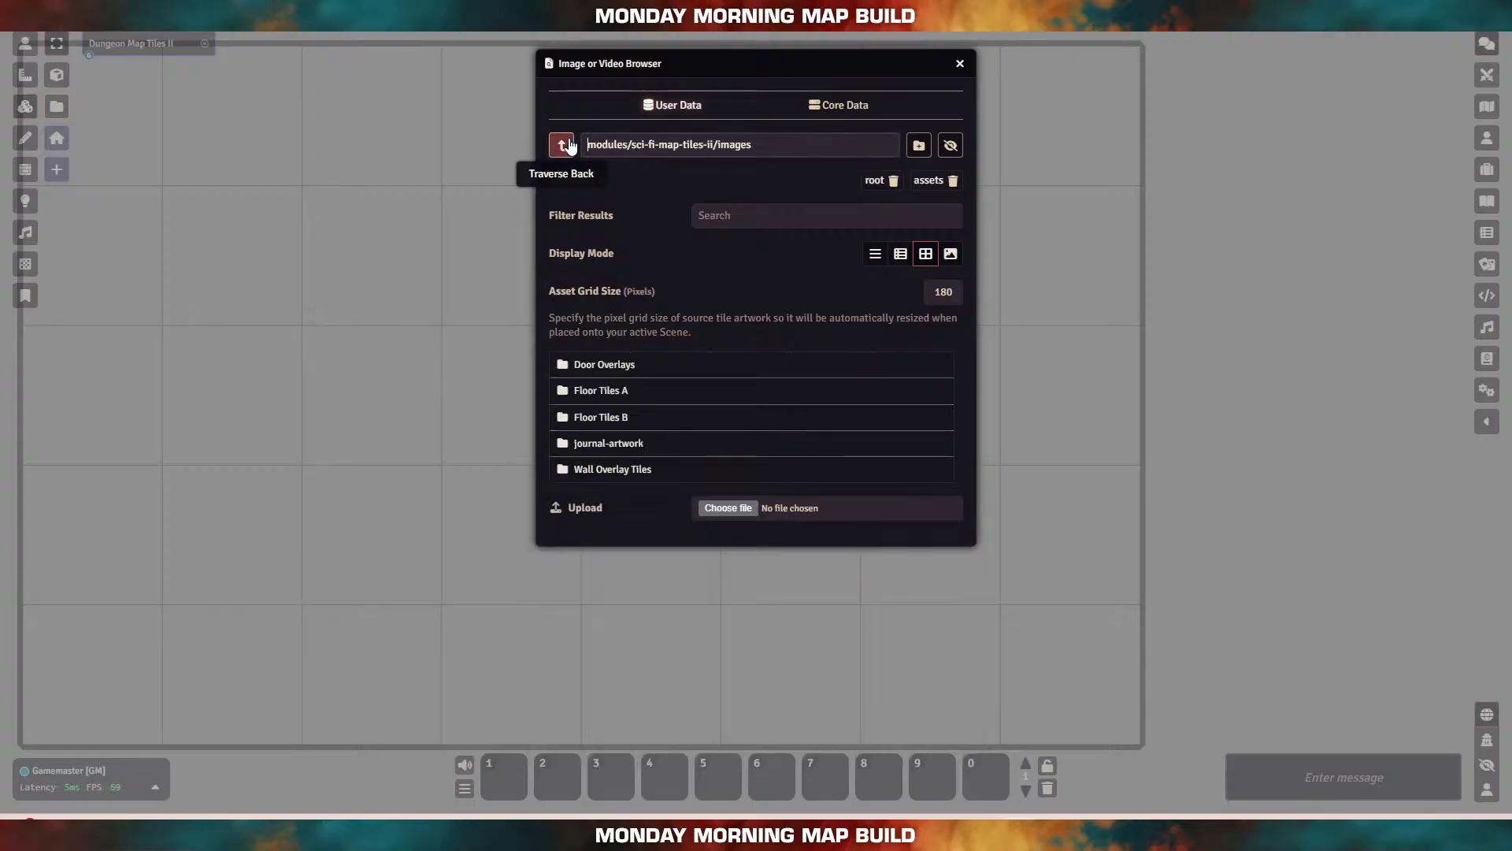
{"action": "left_click", "coordinate": [571, 145]}
{"action": "left_click", "coordinate": [570, 145]}
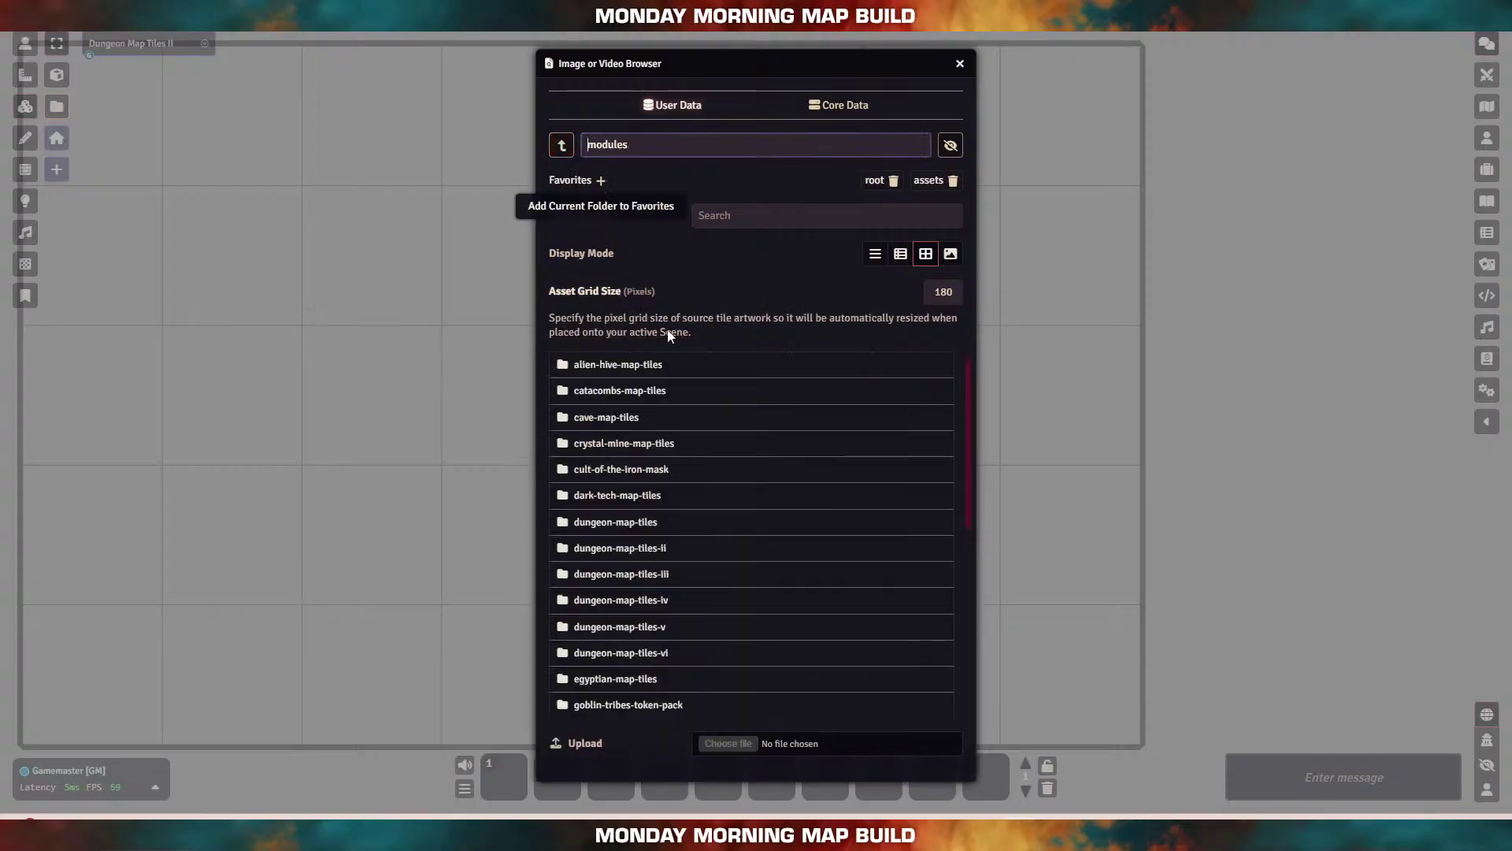
{"action": "scroll", "coordinate": [616, 595], "scroll_direction": "down", "scroll_amount": 5}
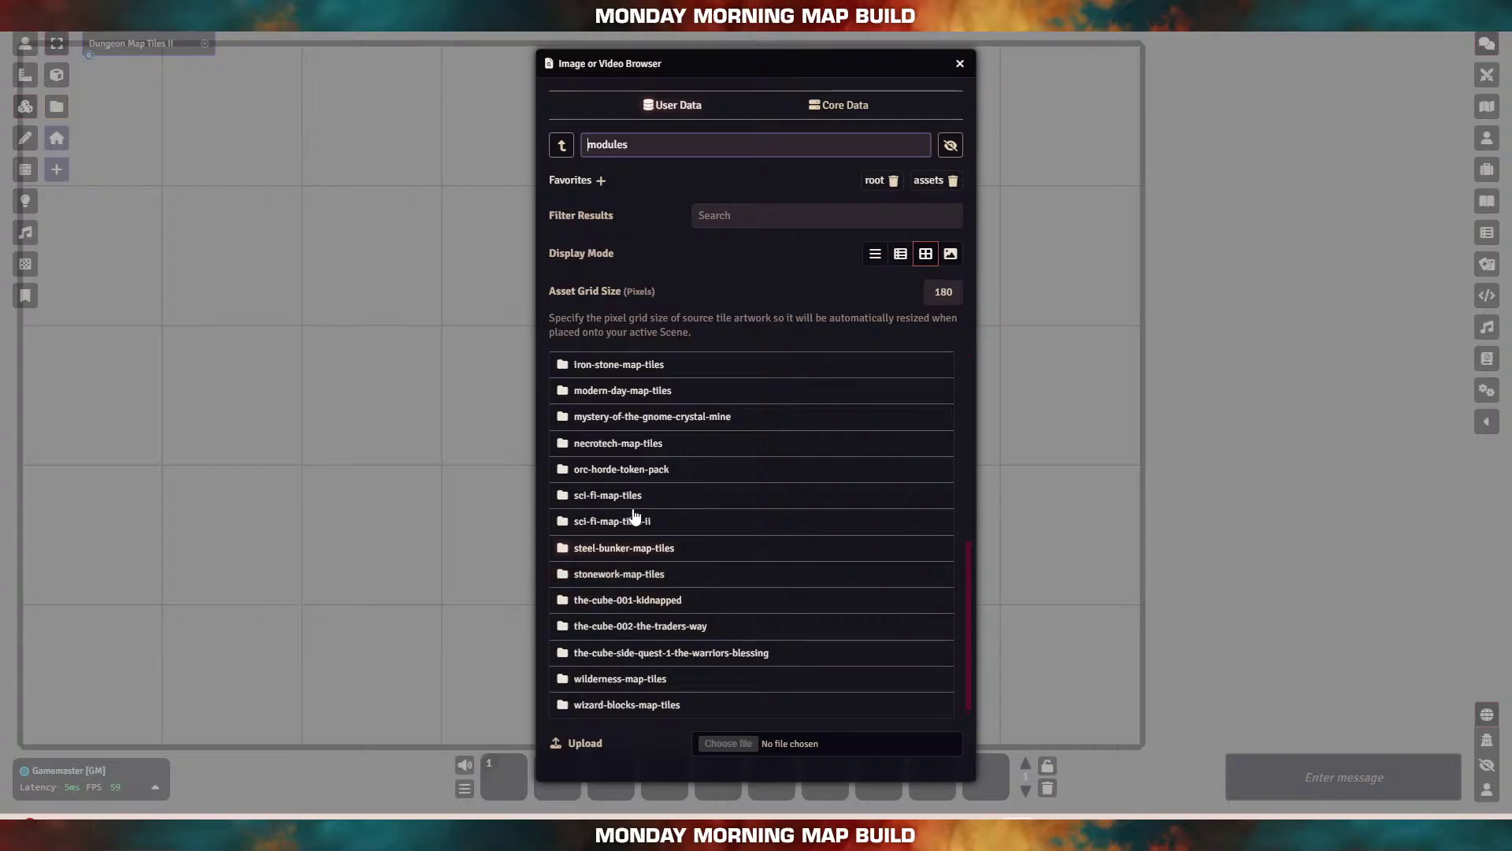
{"action": "left_click", "coordinate": [660, 550]}
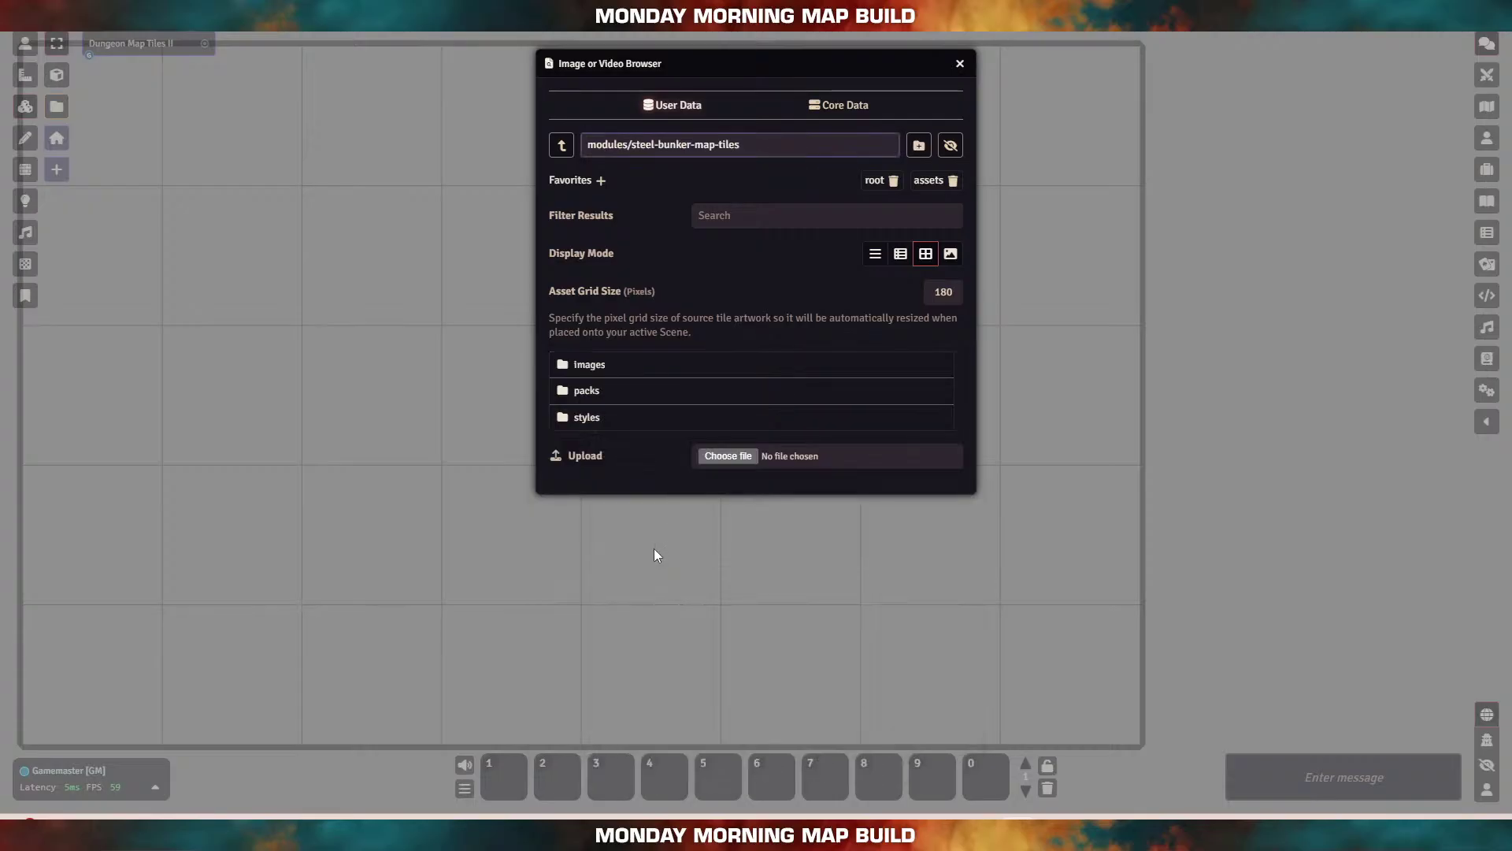
{"action": "left_click", "coordinate": [591, 369]}
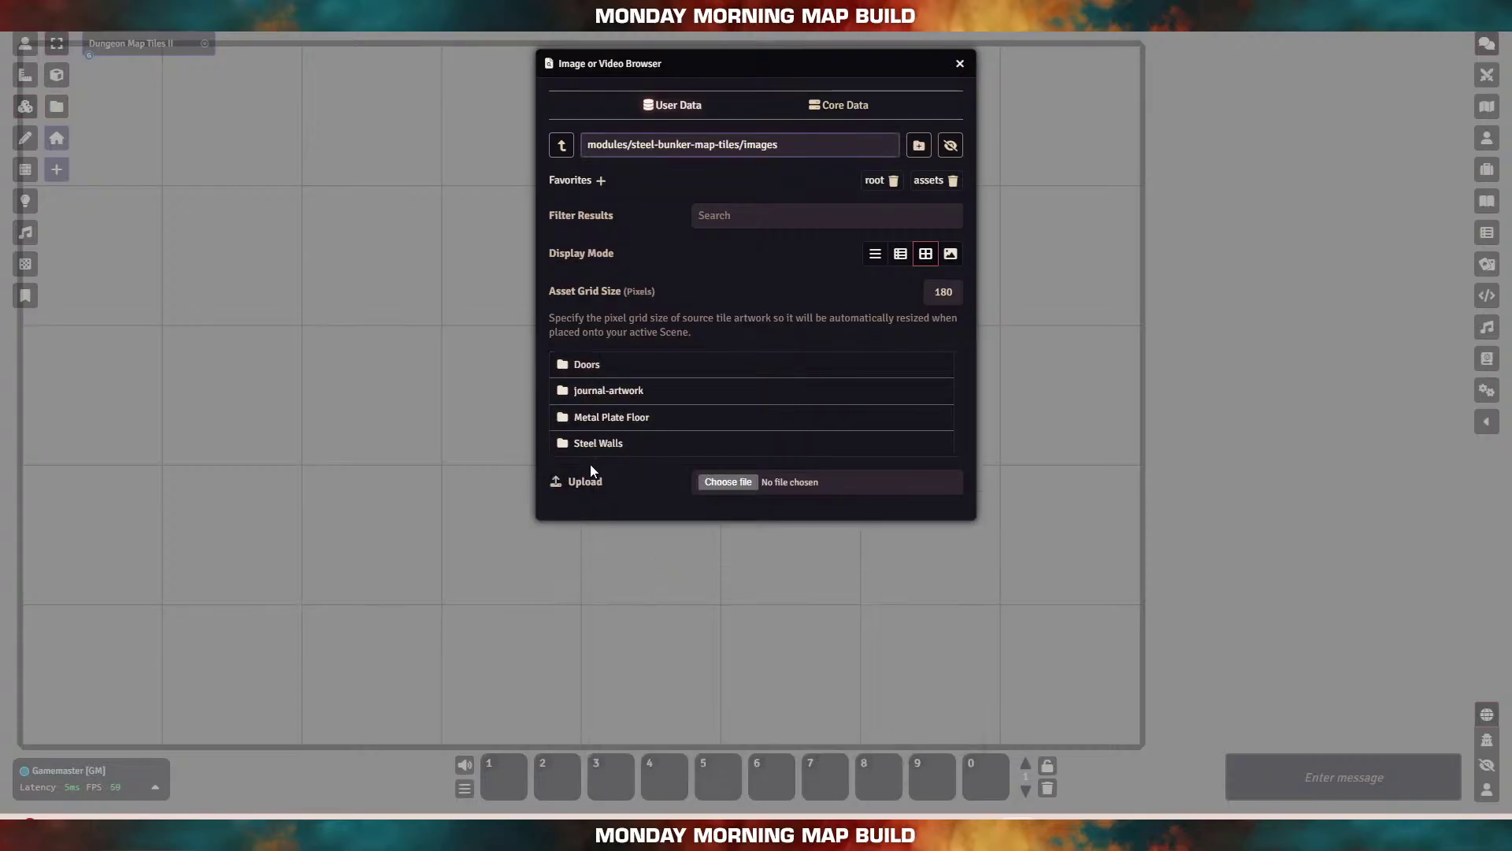
{"action": "left_click", "coordinate": [602, 419]}
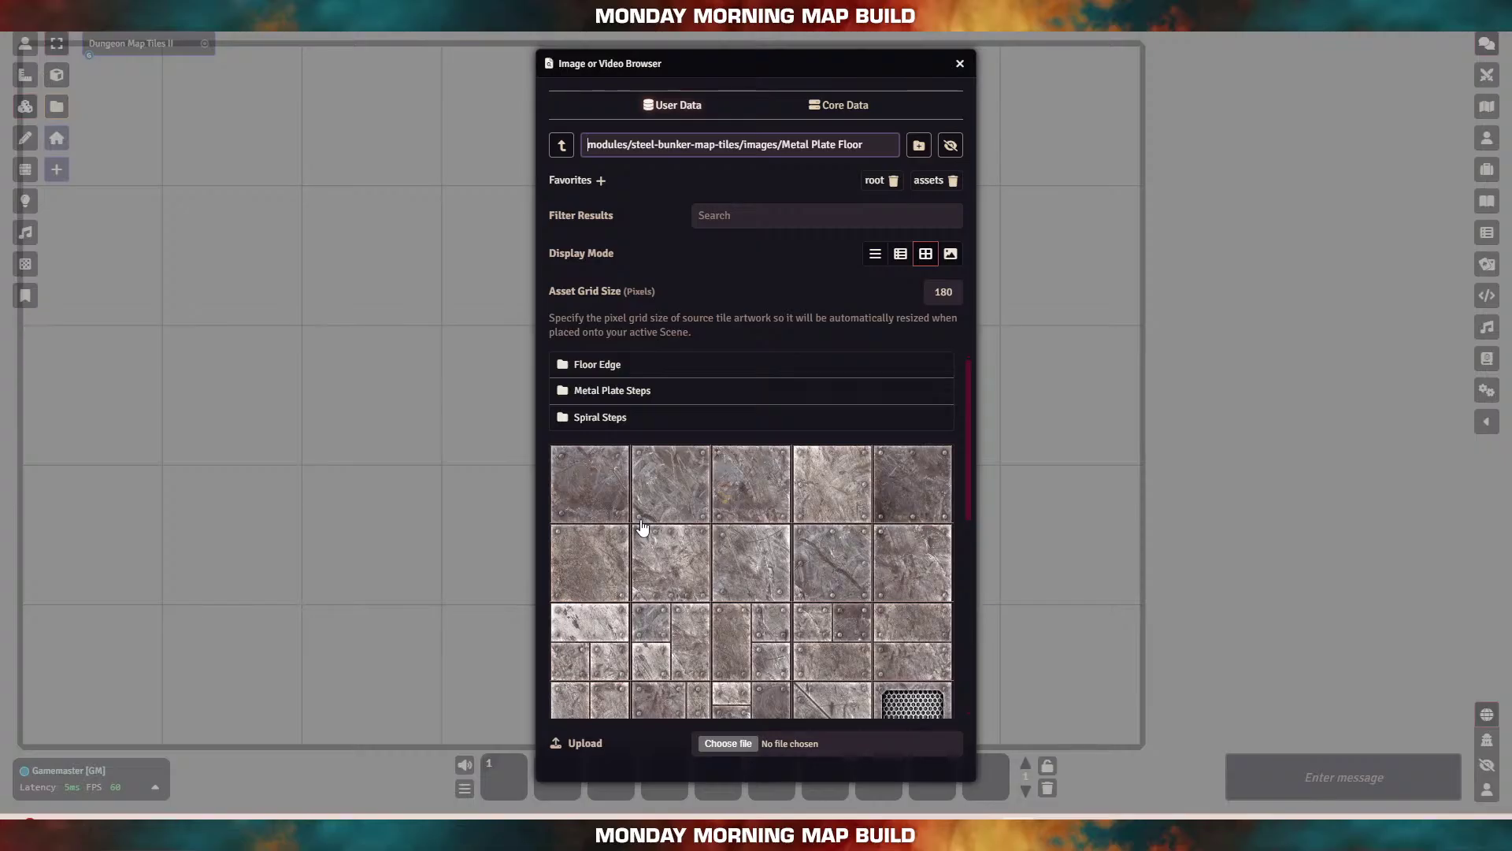
Step: Look over the Metal Plate Floor tiles and move the image browser aside to free the map grid
{"action": "scroll", "coordinate": [819, 603], "scroll_direction": "down", "scroll_amount": 7}
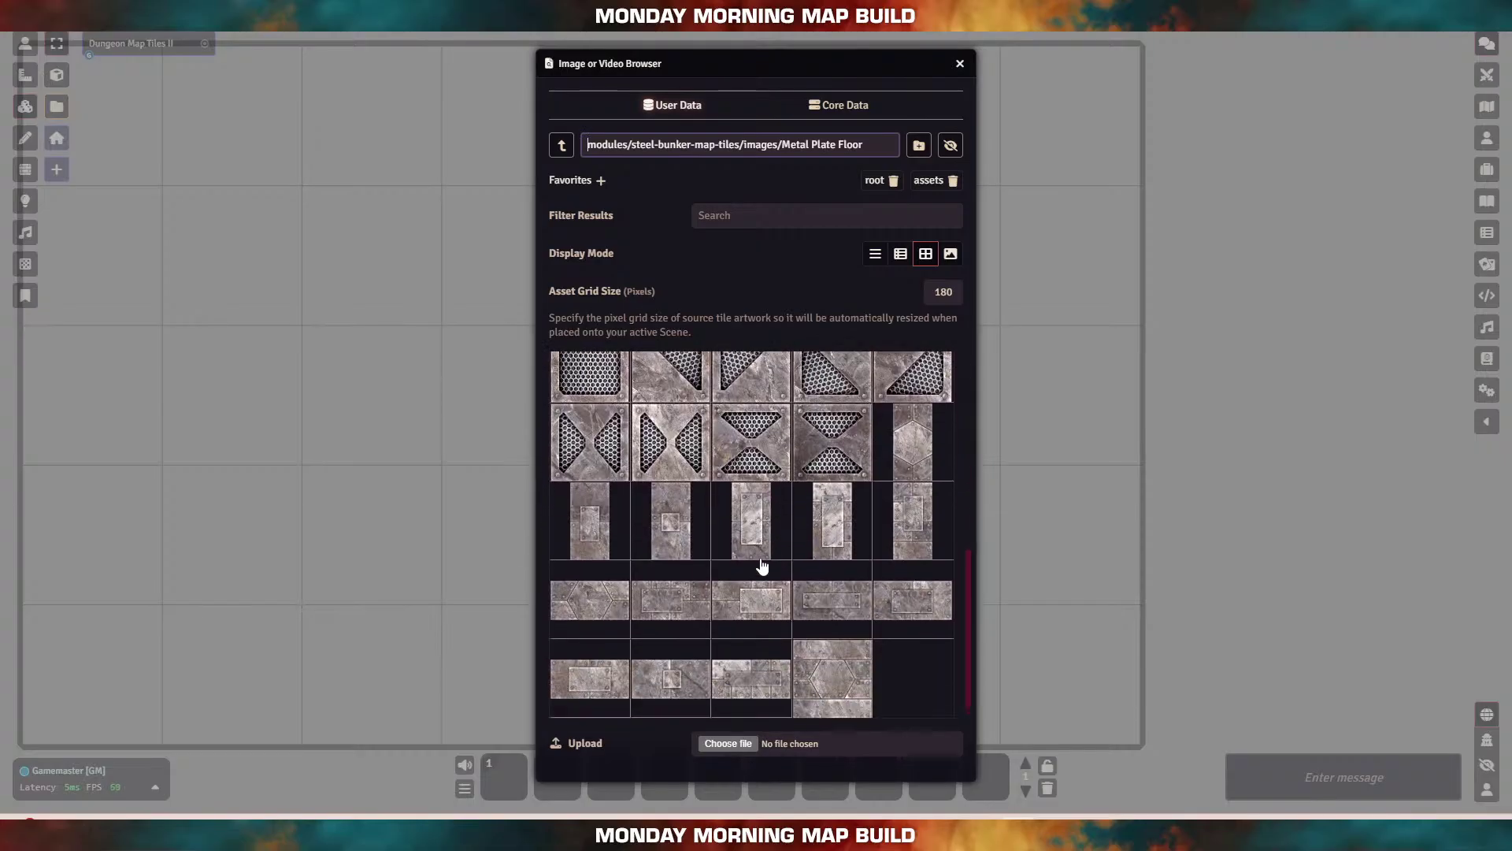
{"action": "scroll", "coordinate": [748, 471], "scroll_direction": "up", "scroll_amount": 5}
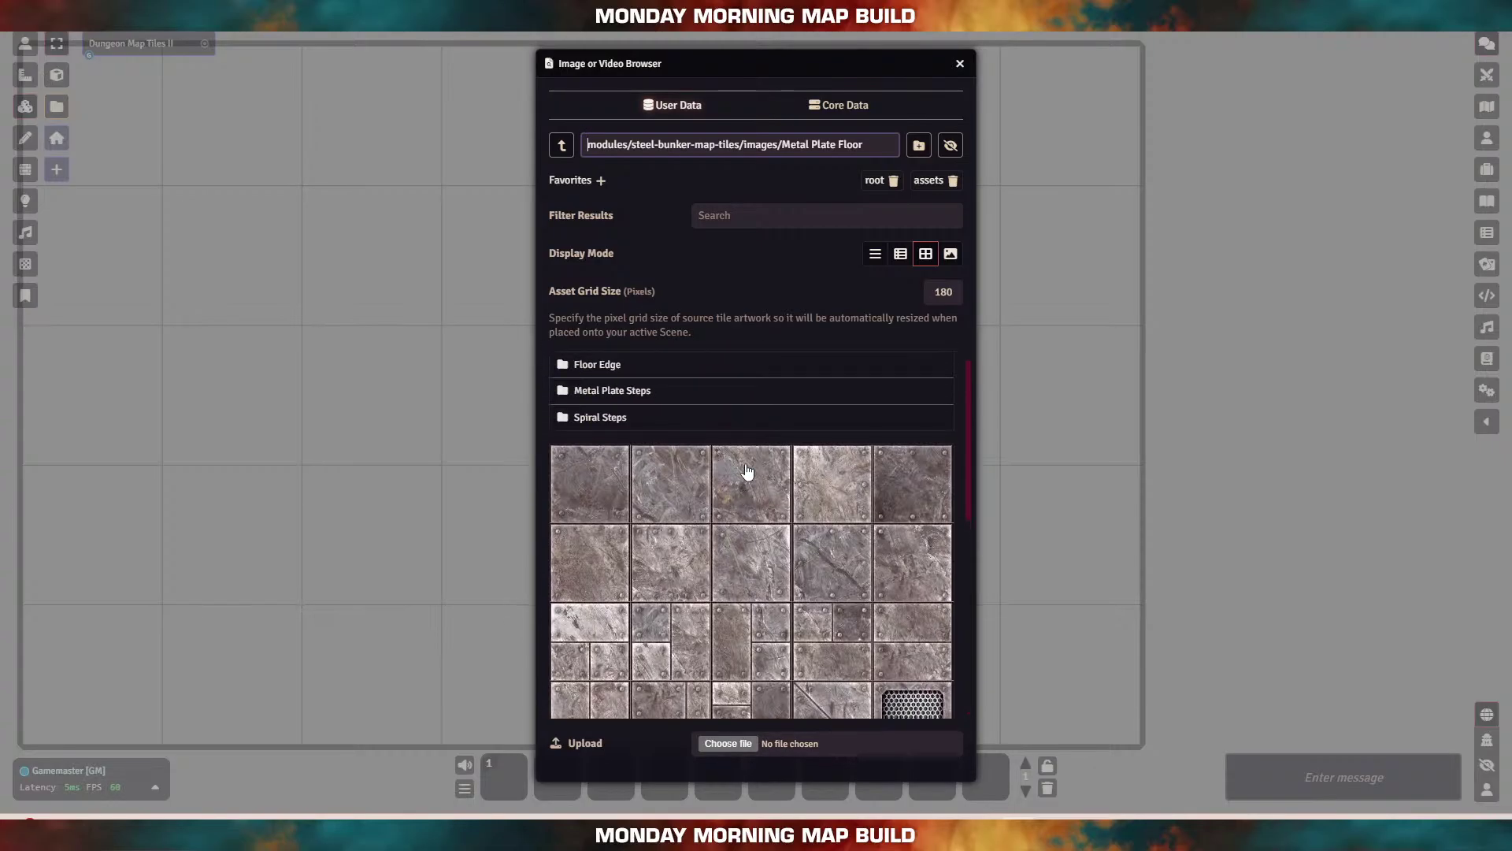
{"action": "scroll", "coordinate": [752, 467], "scroll_direction": "down", "scroll_amount": 2}
{"action": "left_click_drag", "start_coordinate": [787, 63], "coordinate": [1316, 45]}
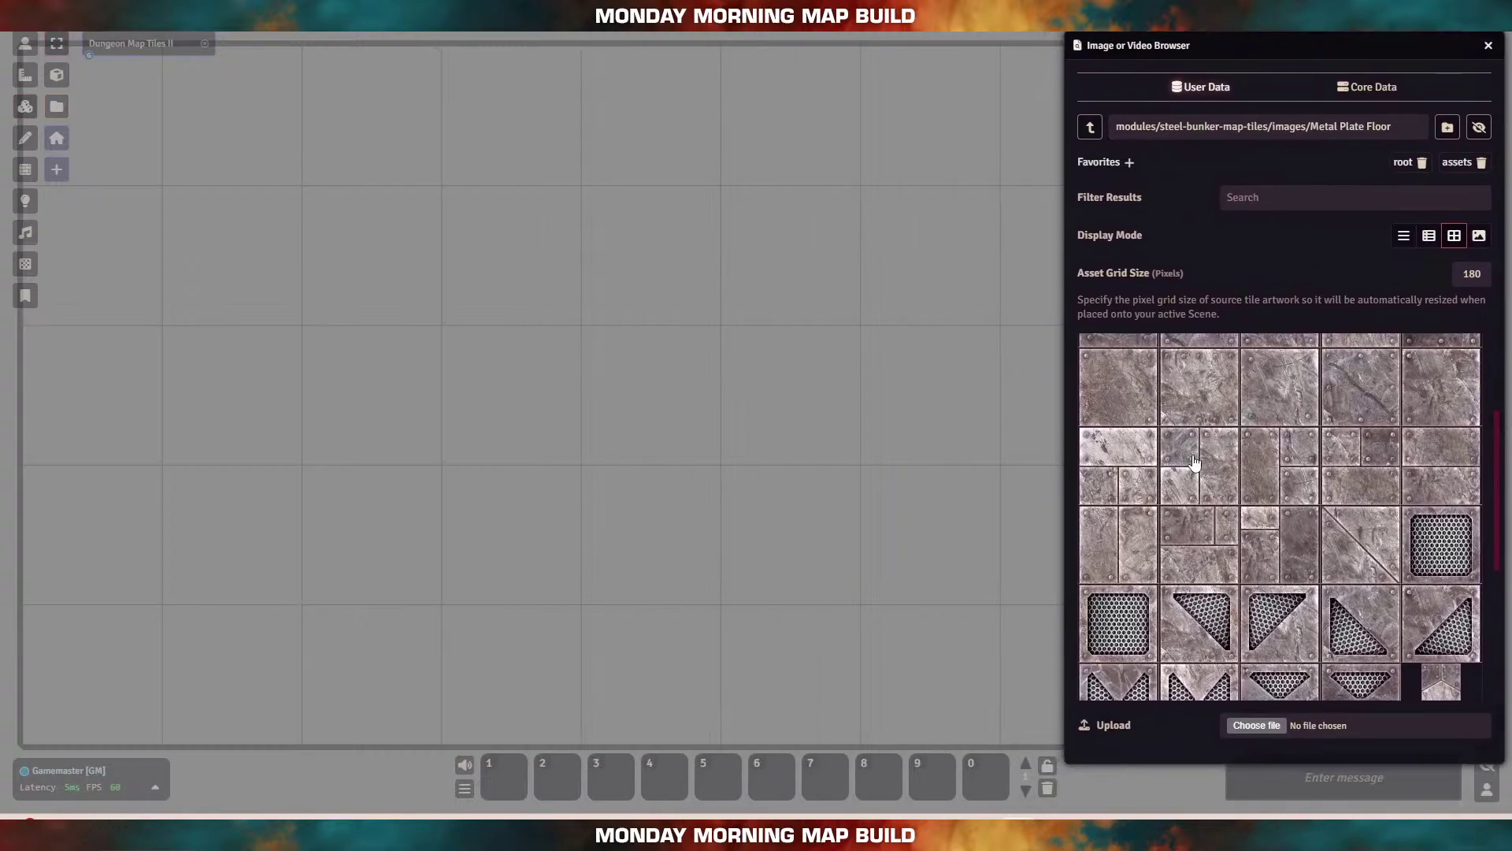
{"action": "scroll", "coordinate": [1180, 610], "scroll_direction": "up", "scroll_amount": 2}
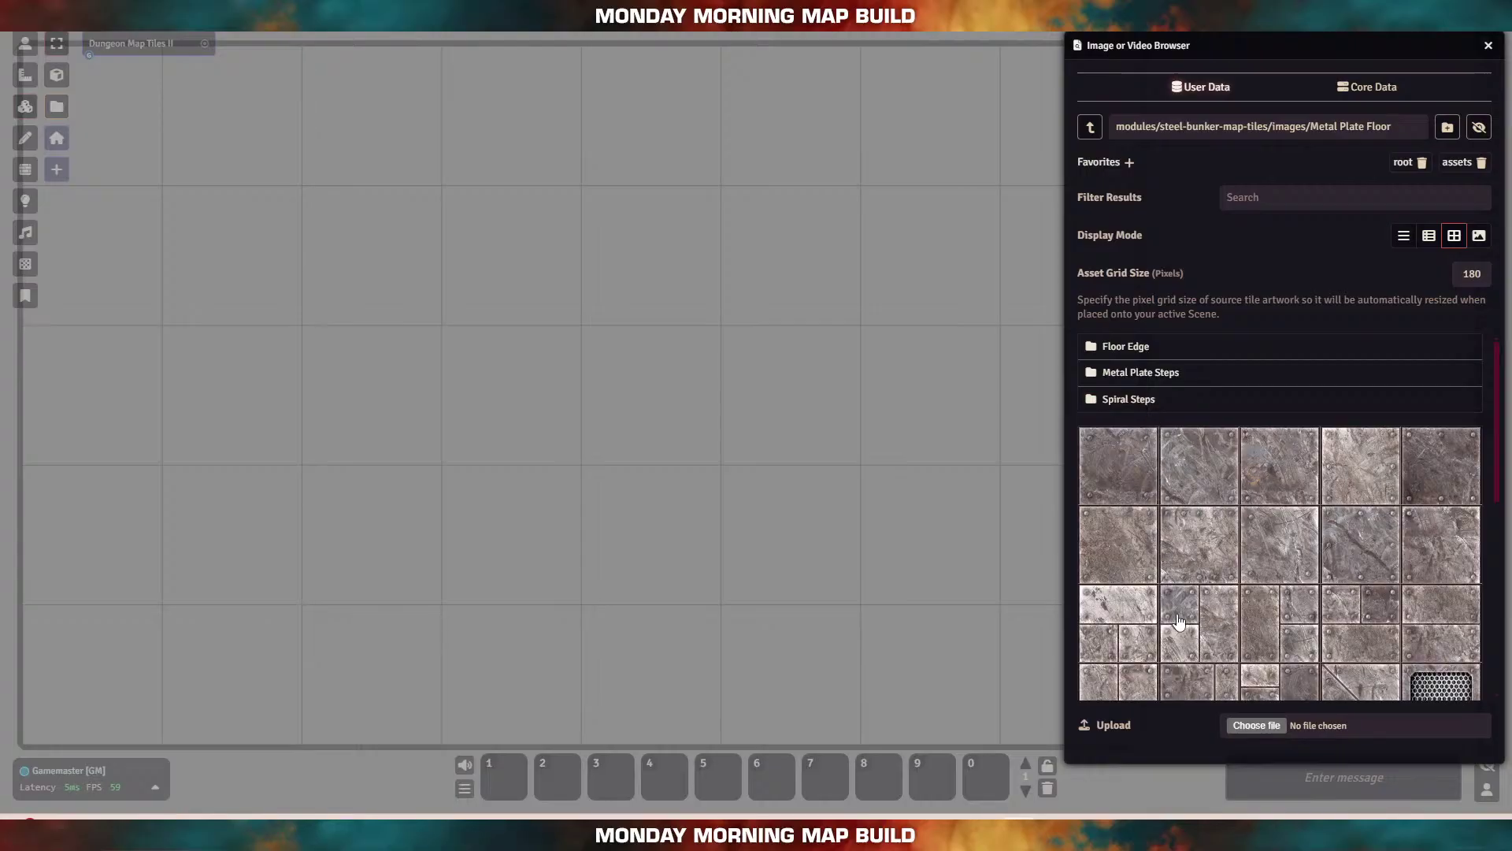
Step: Build a 3×3 room in the grid's lower-left corner from nine different single-plate floor tiles
{"action": "left_click_drag", "start_coordinate": [1135, 474], "coordinate": [126, 675]}
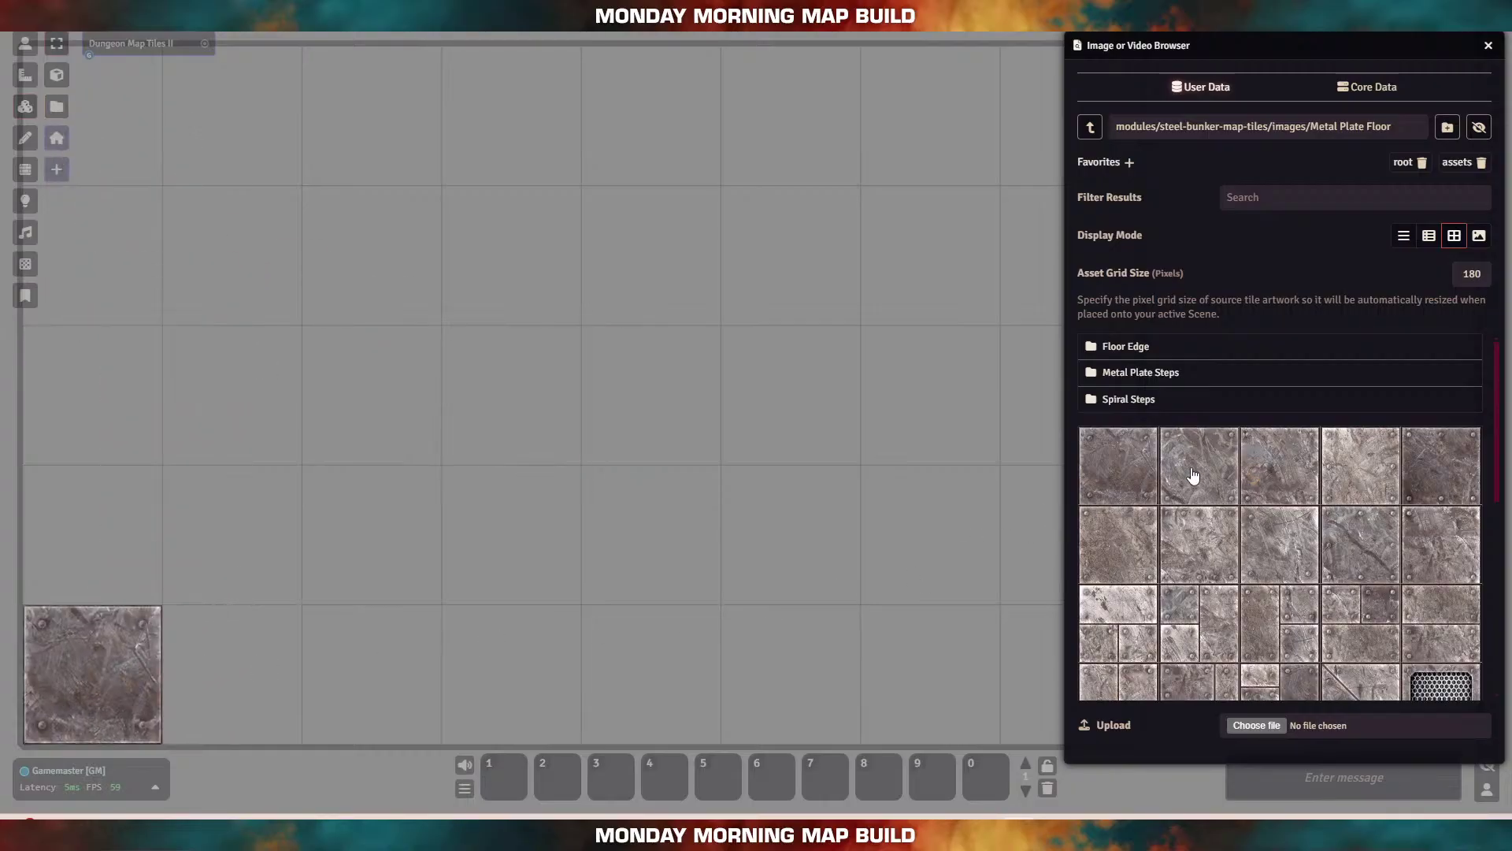
{"action": "left_click_drag", "start_coordinate": [1194, 475], "coordinate": [338, 652]}
{"action": "left_click_drag", "start_coordinate": [1285, 475], "coordinate": [375, 670]}
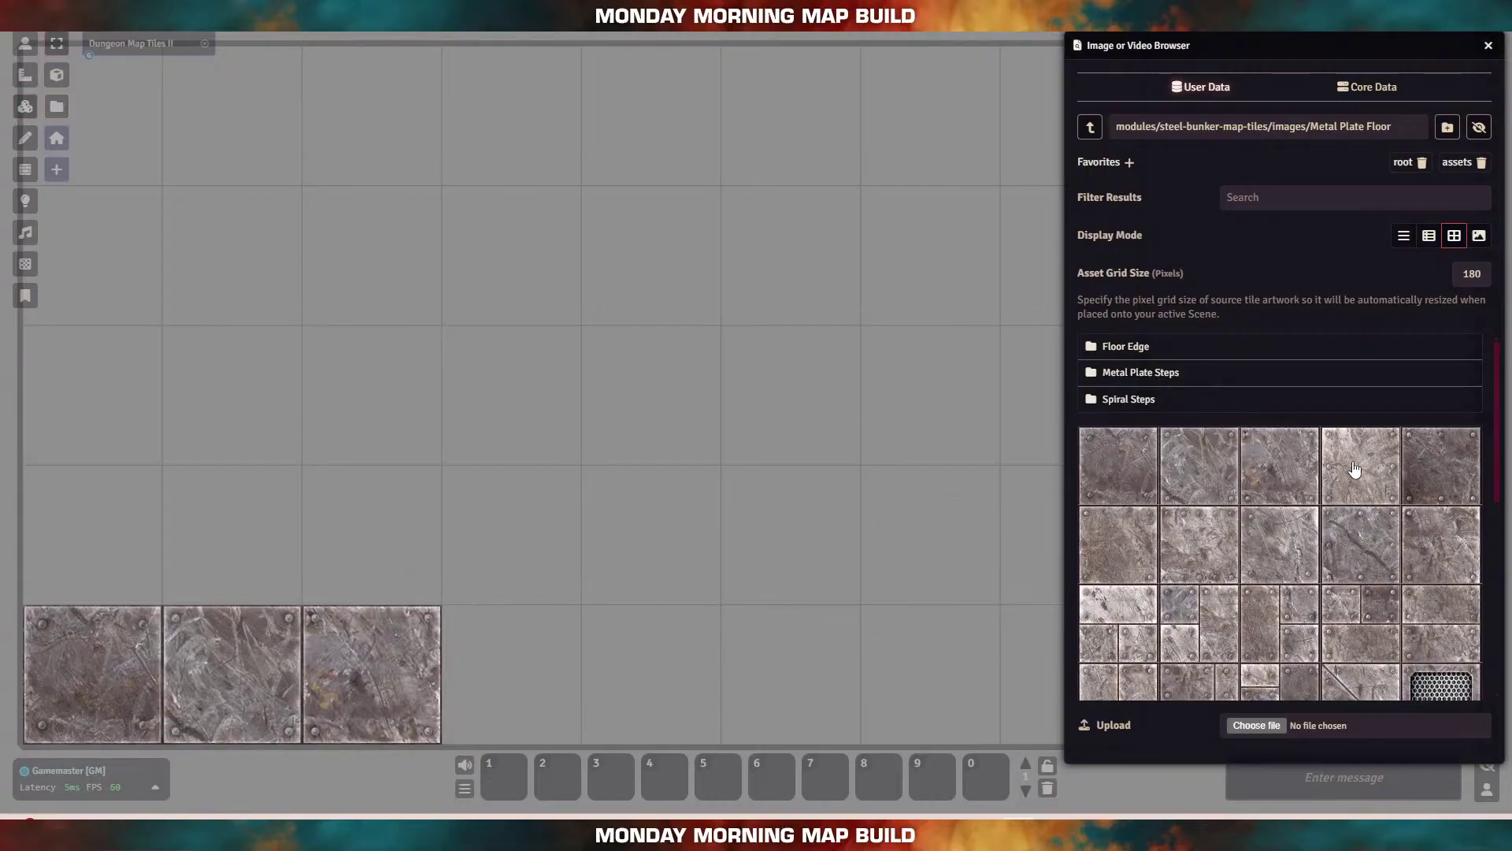
{"action": "left_click_drag", "start_coordinate": [1354, 472], "coordinate": [92, 536]}
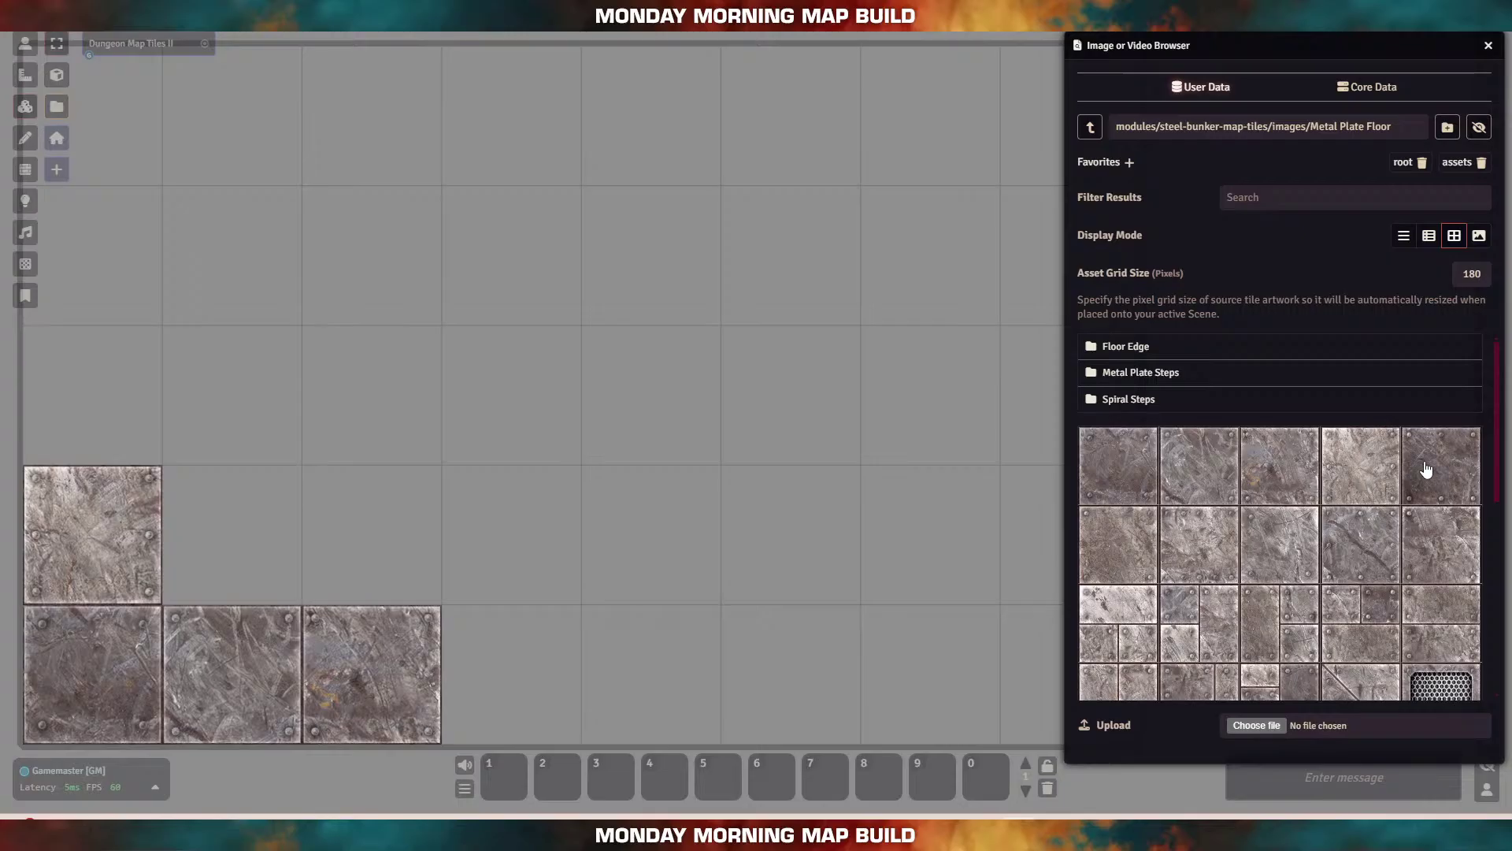
{"action": "left_click_drag", "start_coordinate": [1426, 470], "coordinate": [234, 532]}
{"action": "left_click_drag", "start_coordinate": [1130, 543], "coordinate": [381, 541]}
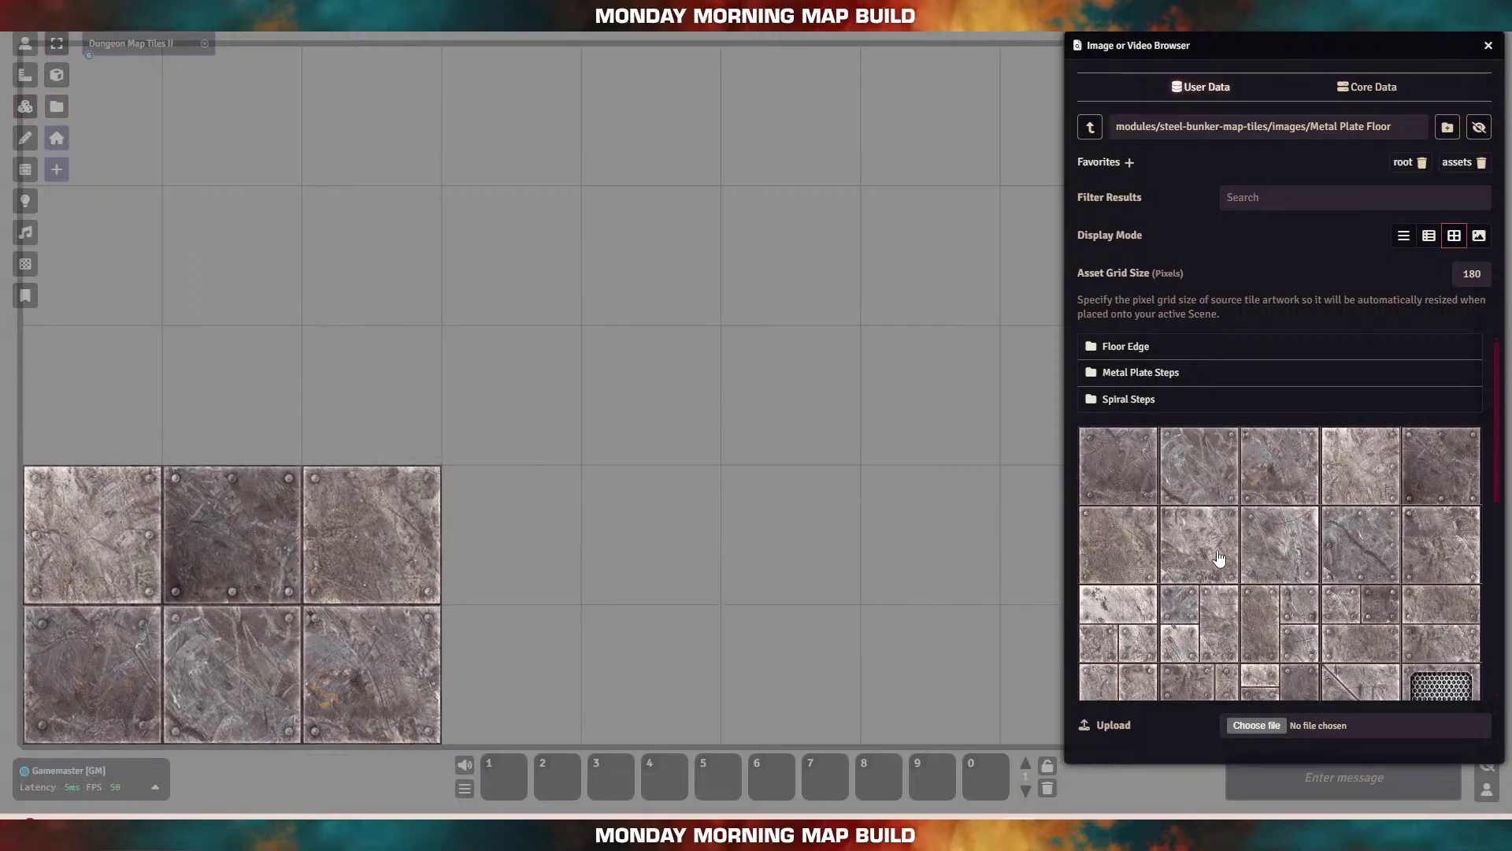
{"action": "left_click_drag", "start_coordinate": [1219, 557], "coordinate": [109, 395]}
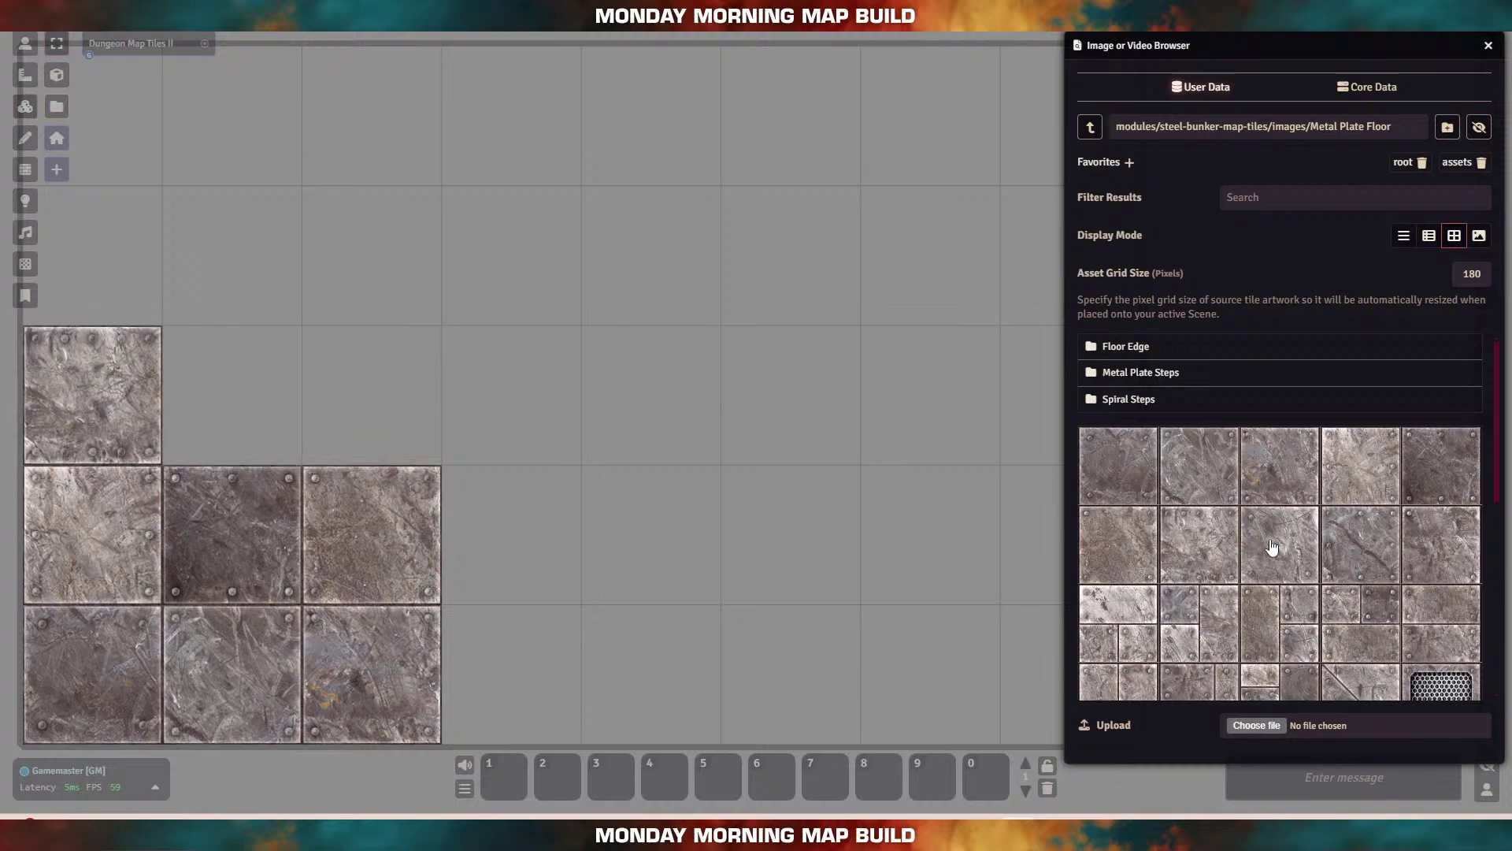
{"action": "left_click_drag", "start_coordinate": [1272, 547], "coordinate": [275, 404]}
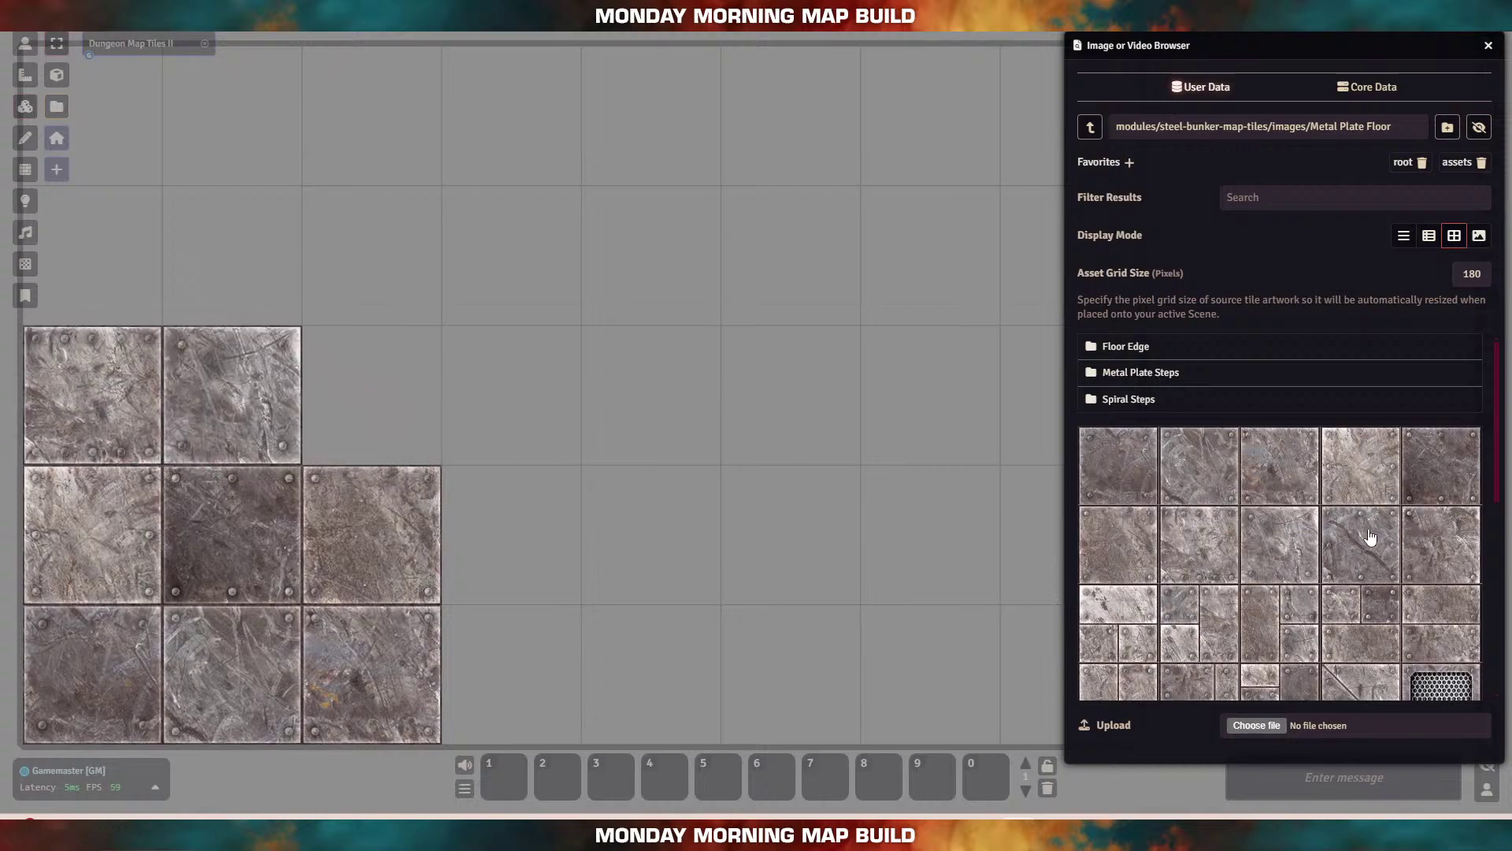
{"action": "left_click_drag", "start_coordinate": [1371, 537], "coordinate": [377, 389]}
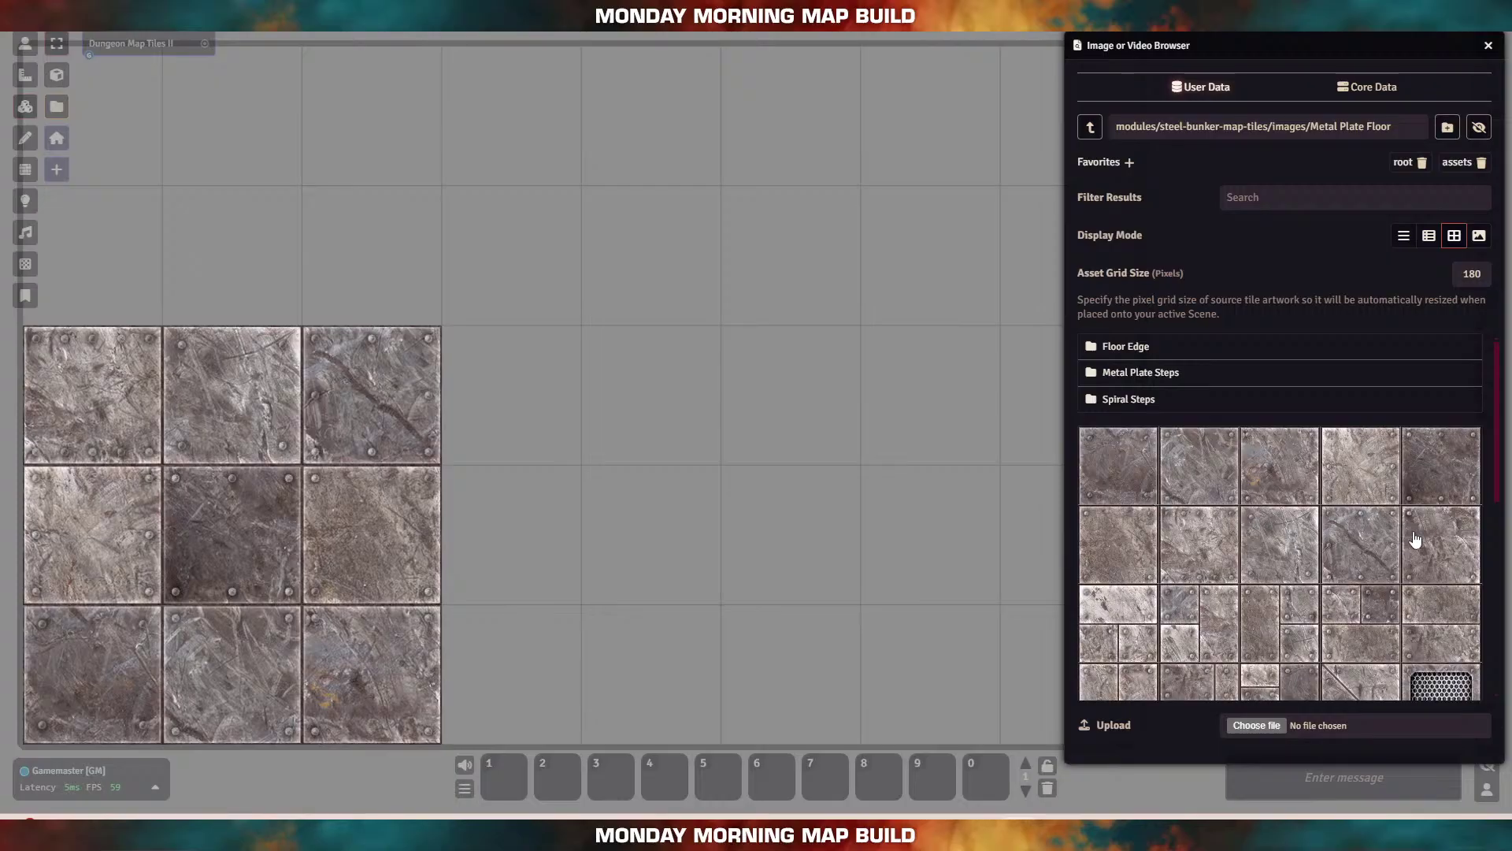
Step: Add a corridor of single-plate tiles: one above the room's middle column and three along the top row in columns two to four
{"action": "left_click_drag", "start_coordinate": [1415, 540], "coordinate": [224, 242]}
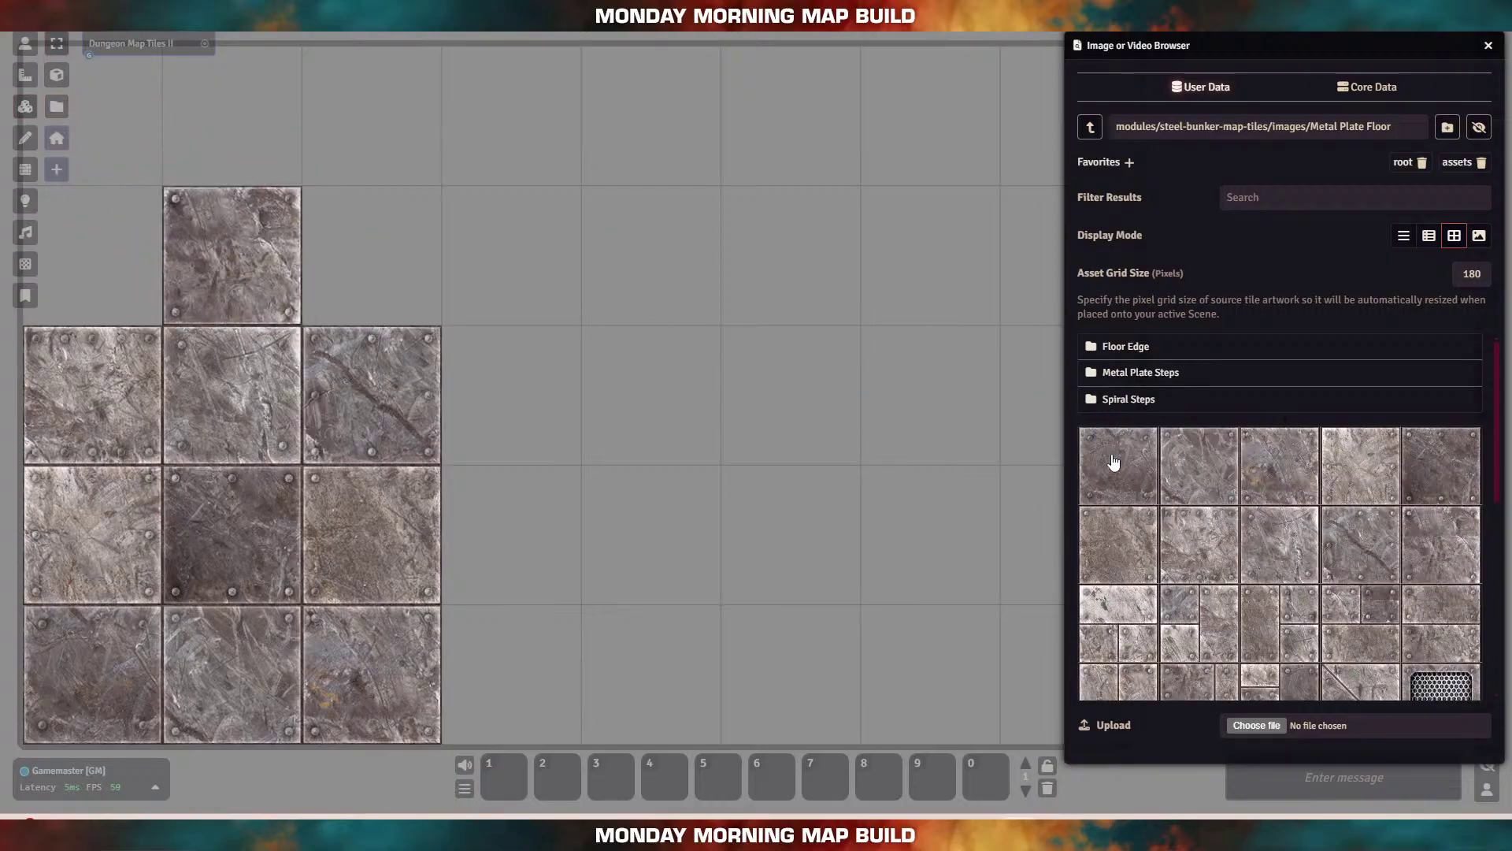
{"action": "left_click_drag", "start_coordinate": [1114, 462], "coordinate": [300, 156]}
{"action": "left_click_drag", "start_coordinate": [1172, 465], "coordinate": [399, 135]}
{"action": "left_click_drag", "start_coordinate": [1251, 480], "coordinate": [534, 119]}
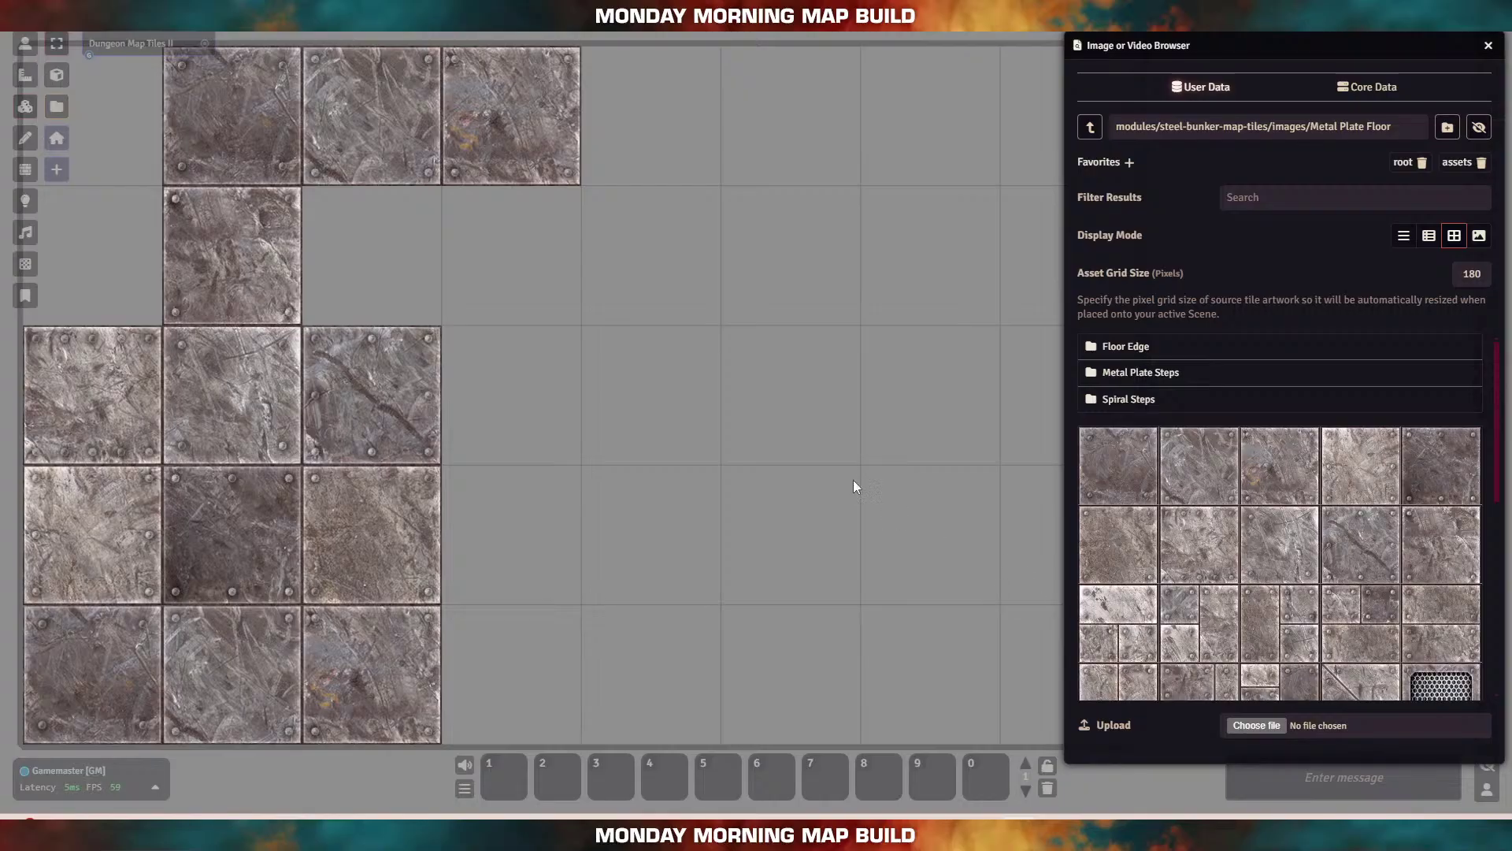
Step: Place split-plate tiles in rows two and three of the fourth column, and replace that column's top tile with a split-plate one
{"action": "left_click_drag", "start_coordinate": [1135, 642], "coordinate": [492, 240]}
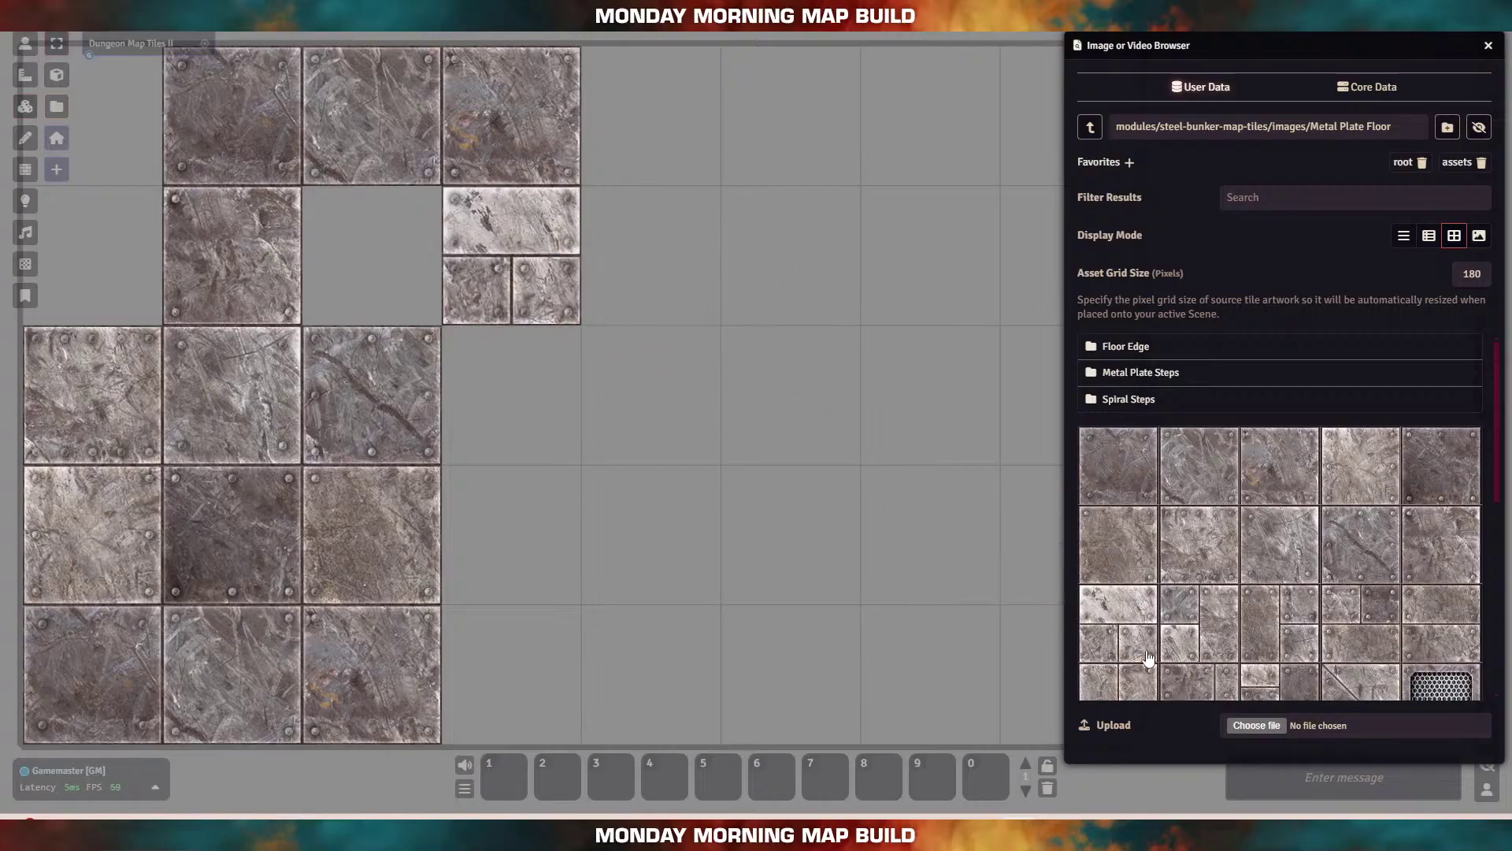
{"action": "left_click_drag", "start_coordinate": [1203, 636], "coordinate": [514, 365]}
{"action": "left_click_drag", "start_coordinate": [531, 313], "coordinate": [519, 374]}
{"action": "left_click", "coordinate": [486, 108]}
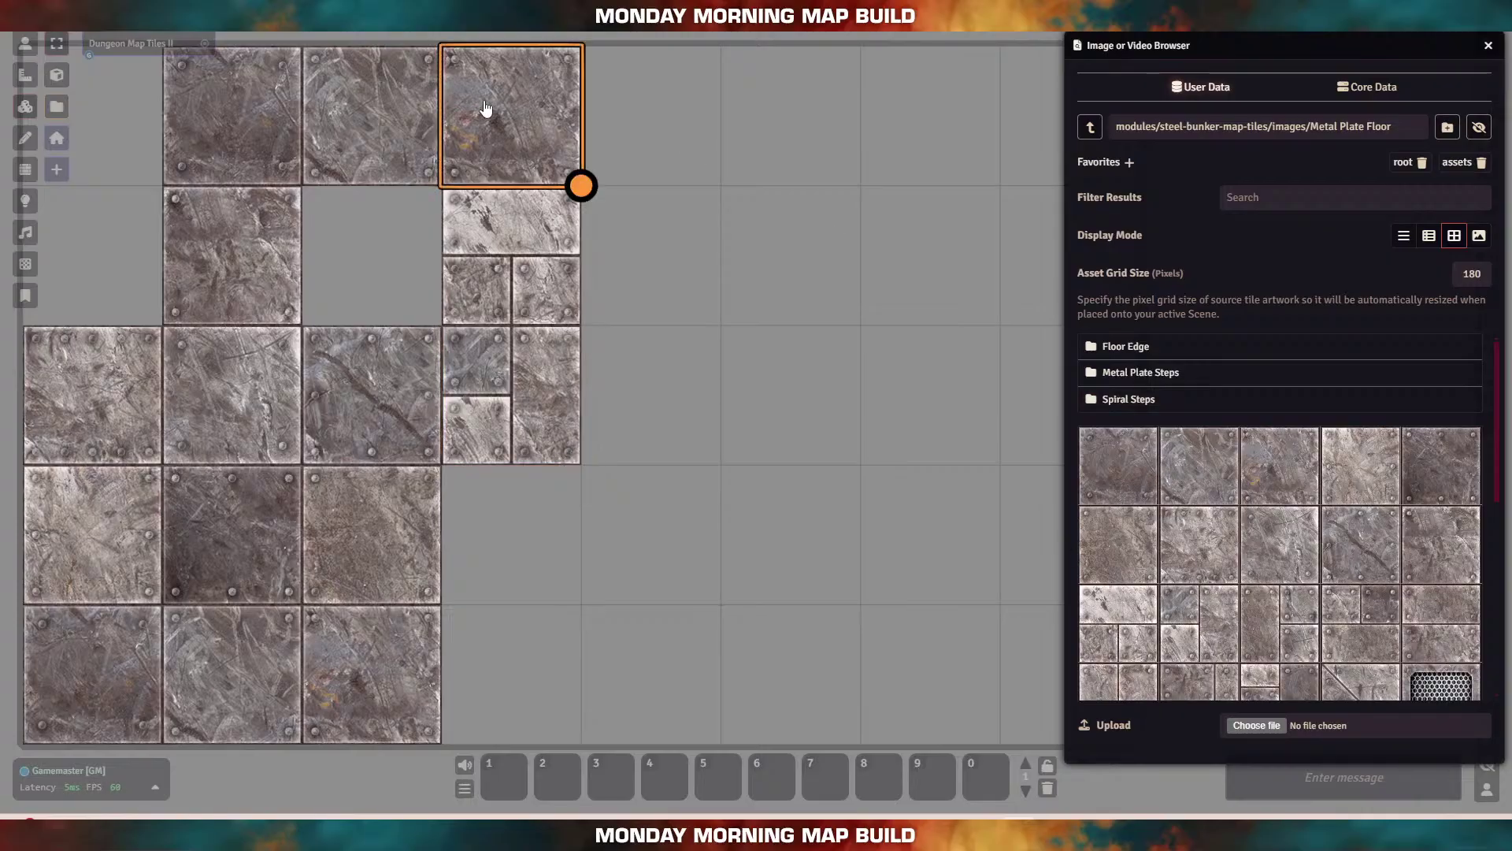
{"action": "key", "text": "Delete"}
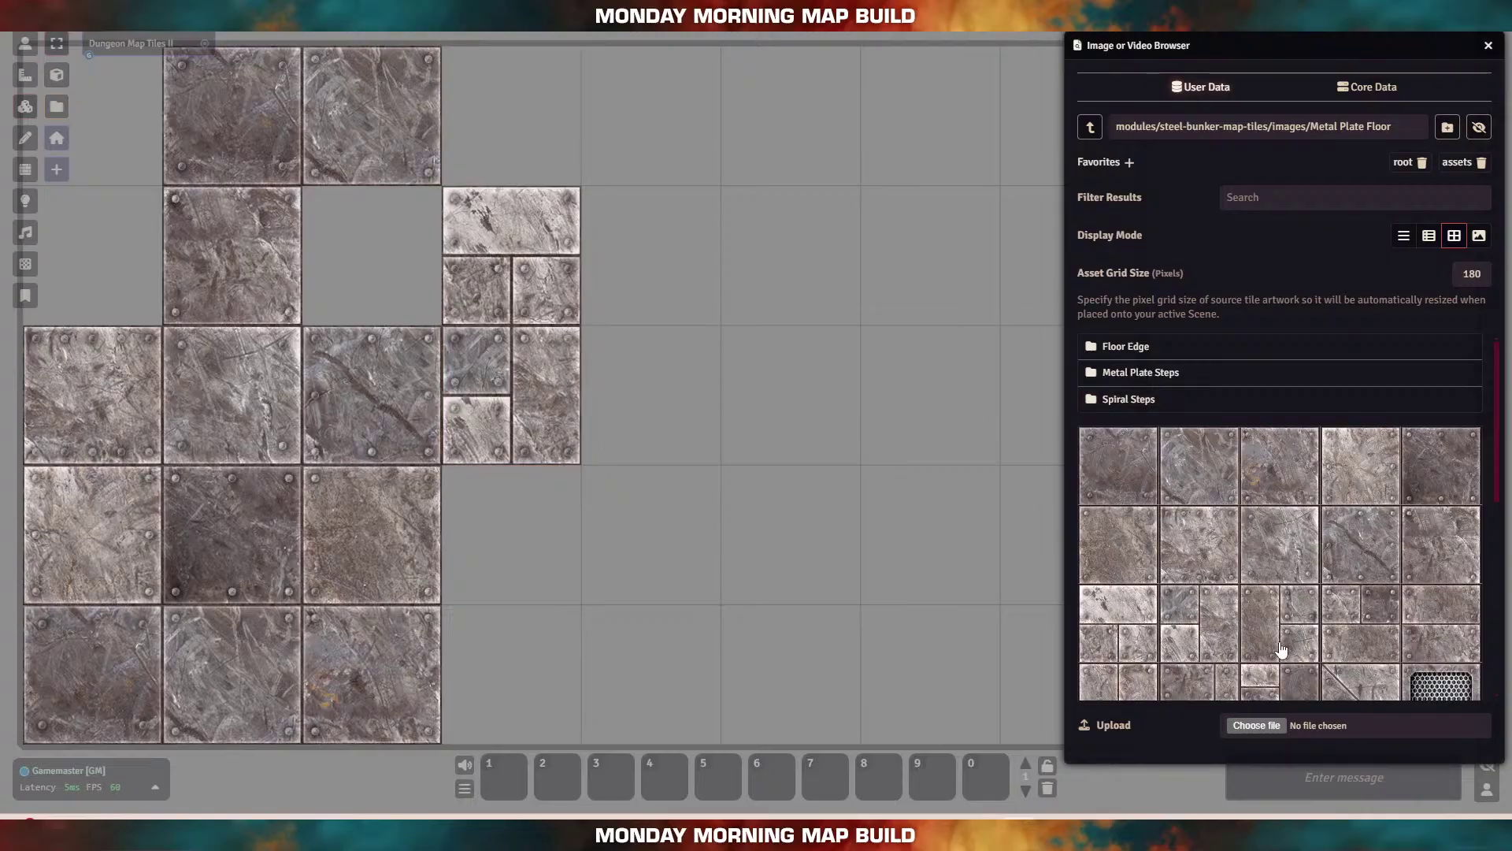
{"action": "left_click_drag", "start_coordinate": [1284, 637], "coordinate": [501, 133]}
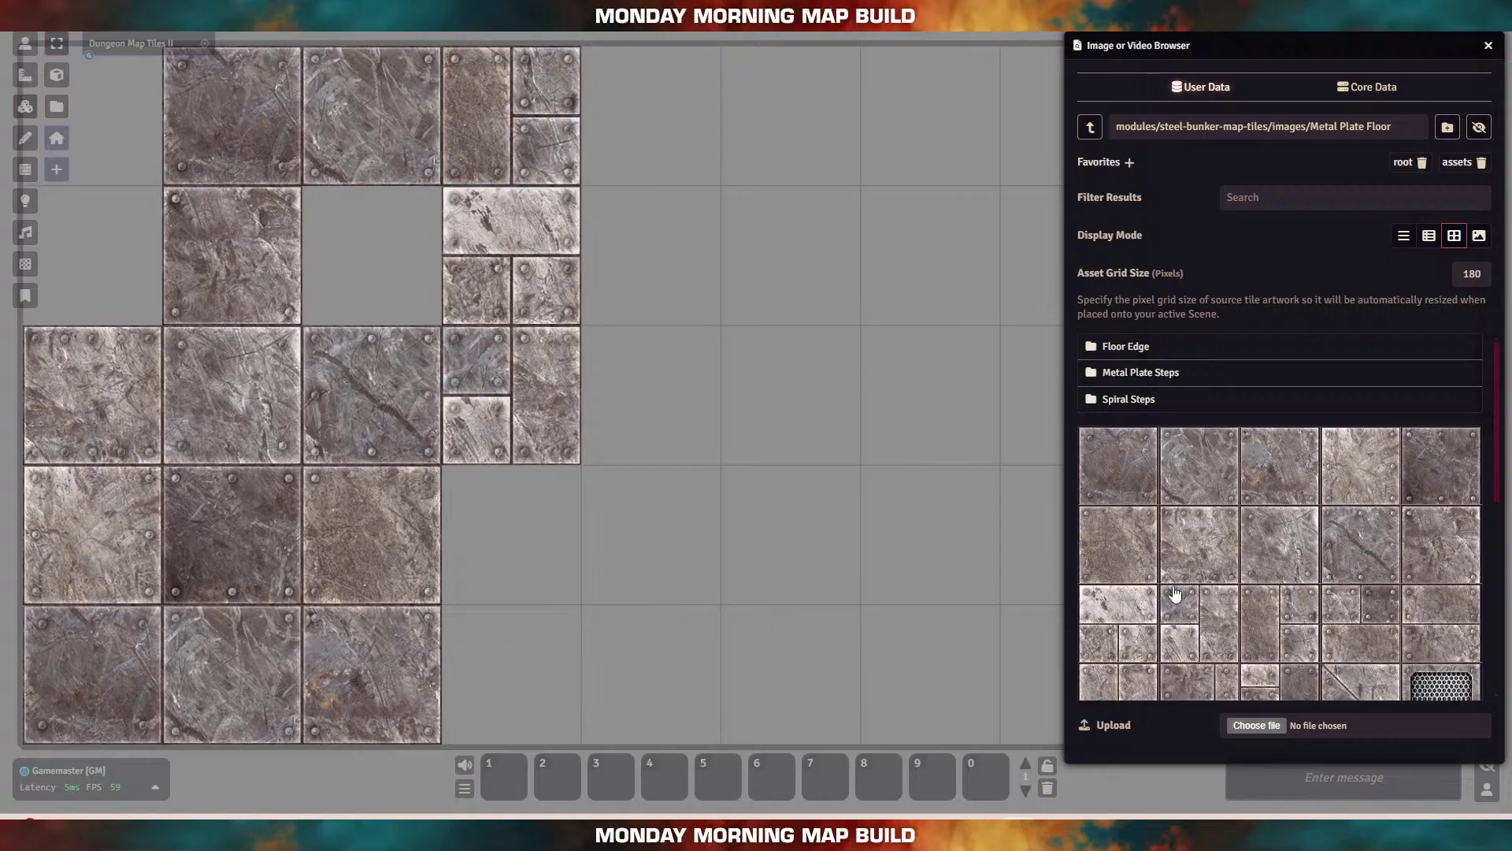
Step: Extend the split-plate floor by filling the top three rows of the fifth and sixth columns with varied tiles
{"action": "left_click_drag", "start_coordinate": [1336, 621], "coordinate": [650, 126]}
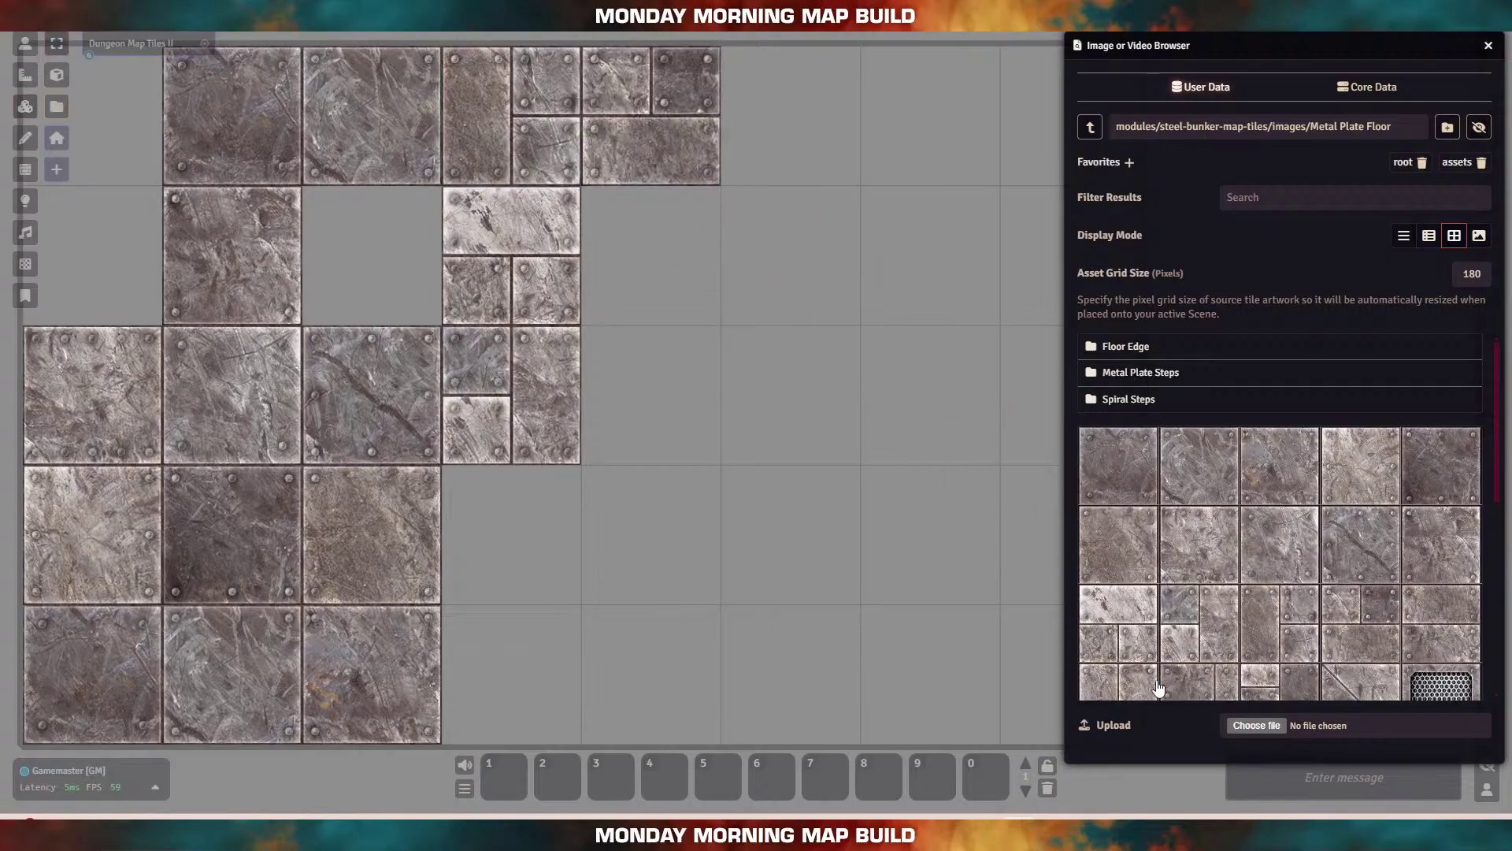
{"action": "left_click_drag", "start_coordinate": [1117, 678], "coordinate": [654, 256]}
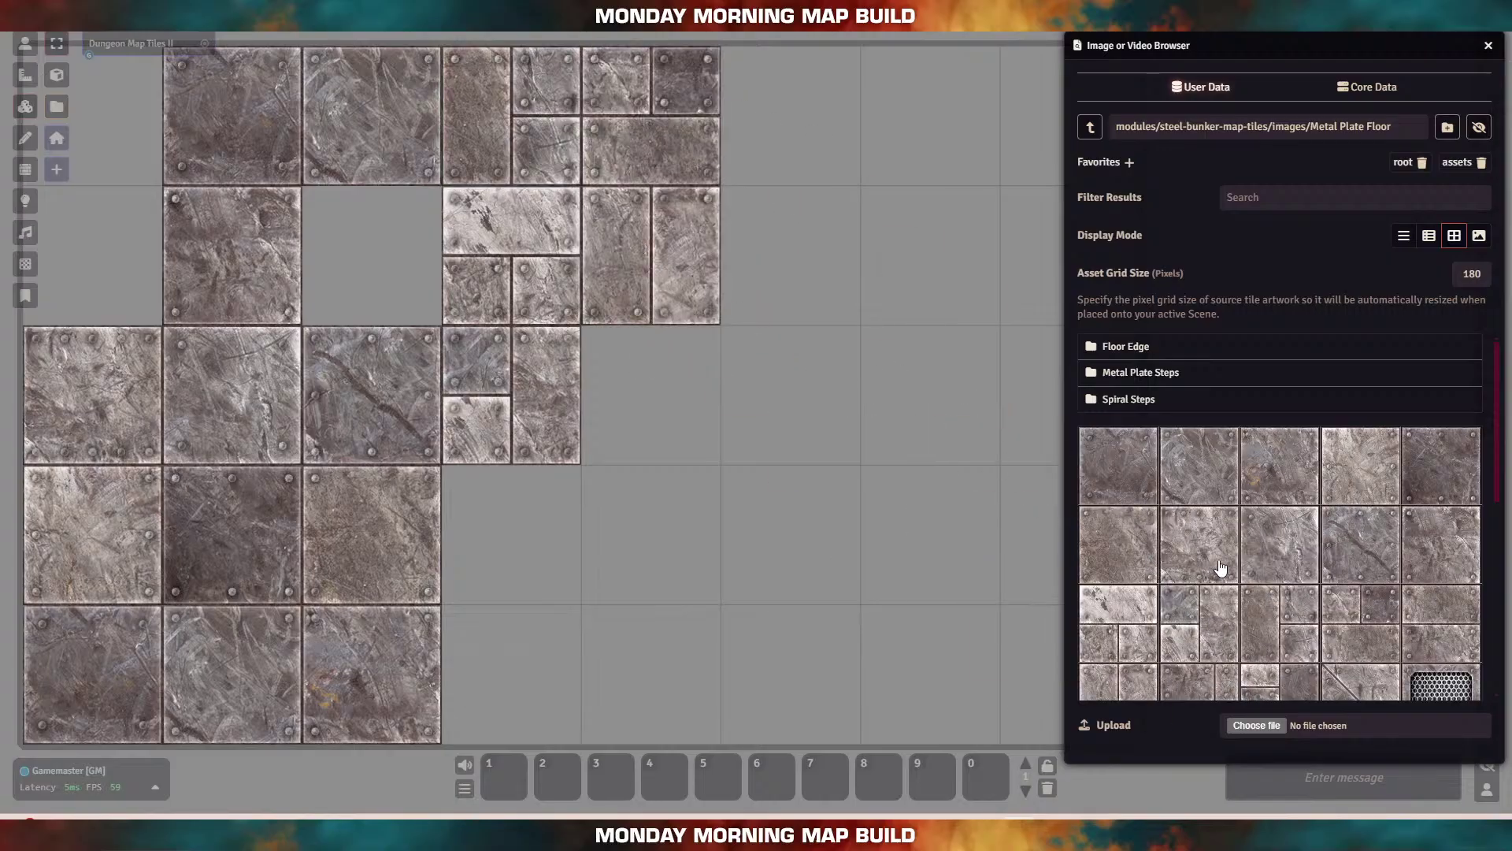
{"action": "scroll", "coordinate": [1220, 567], "scroll_direction": "down", "scroll_amount": 1}
{"action": "left_click_drag", "start_coordinate": [1252, 626], "coordinate": [677, 398]}
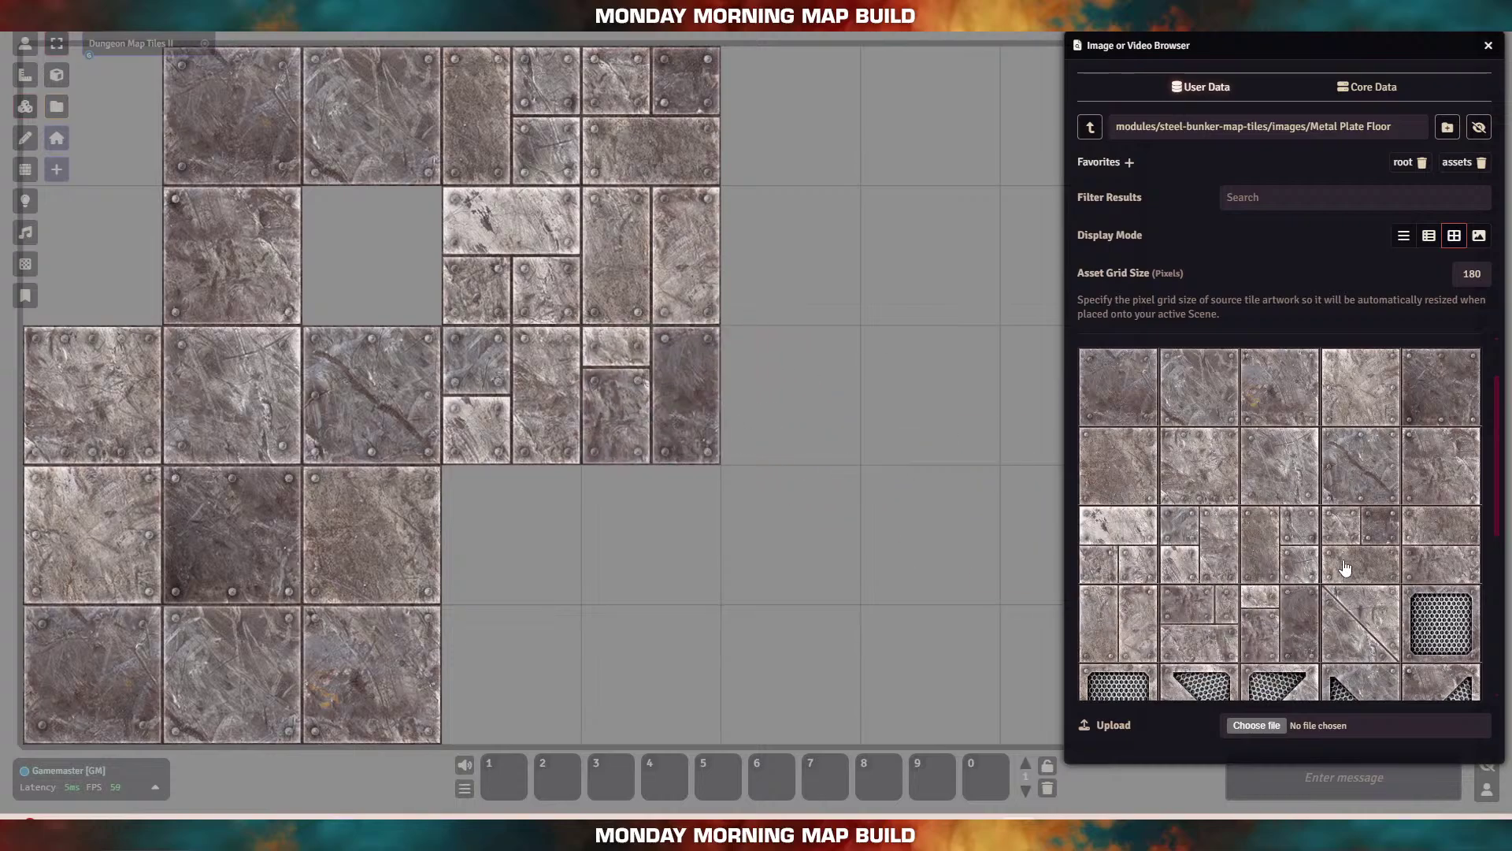
{"action": "left_click_drag", "start_coordinate": [1346, 568], "coordinate": [788, 118]}
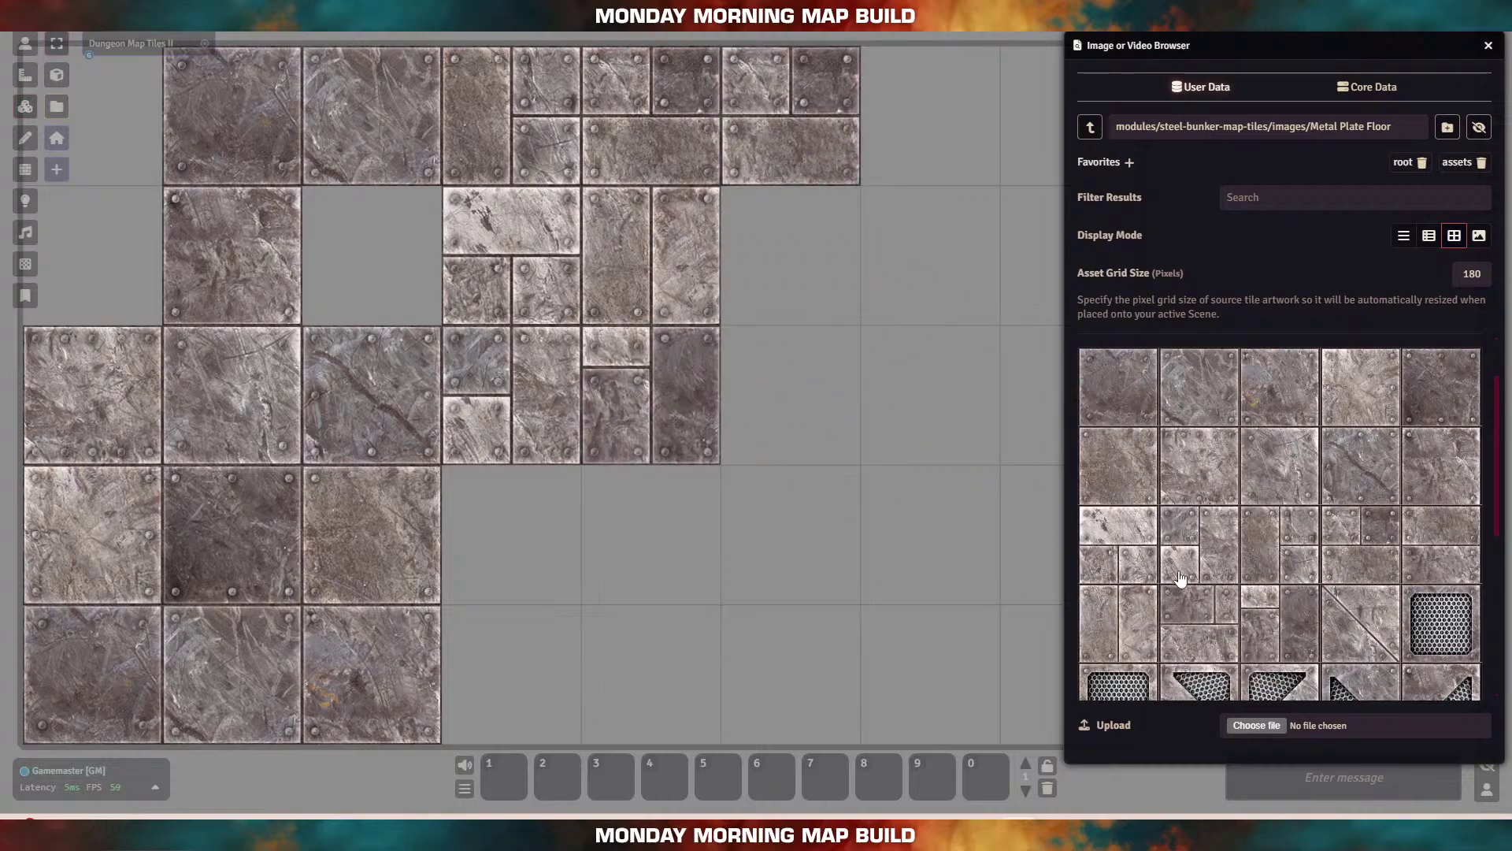
{"action": "left_click_drag", "start_coordinate": [1180, 579], "coordinate": [783, 260]}
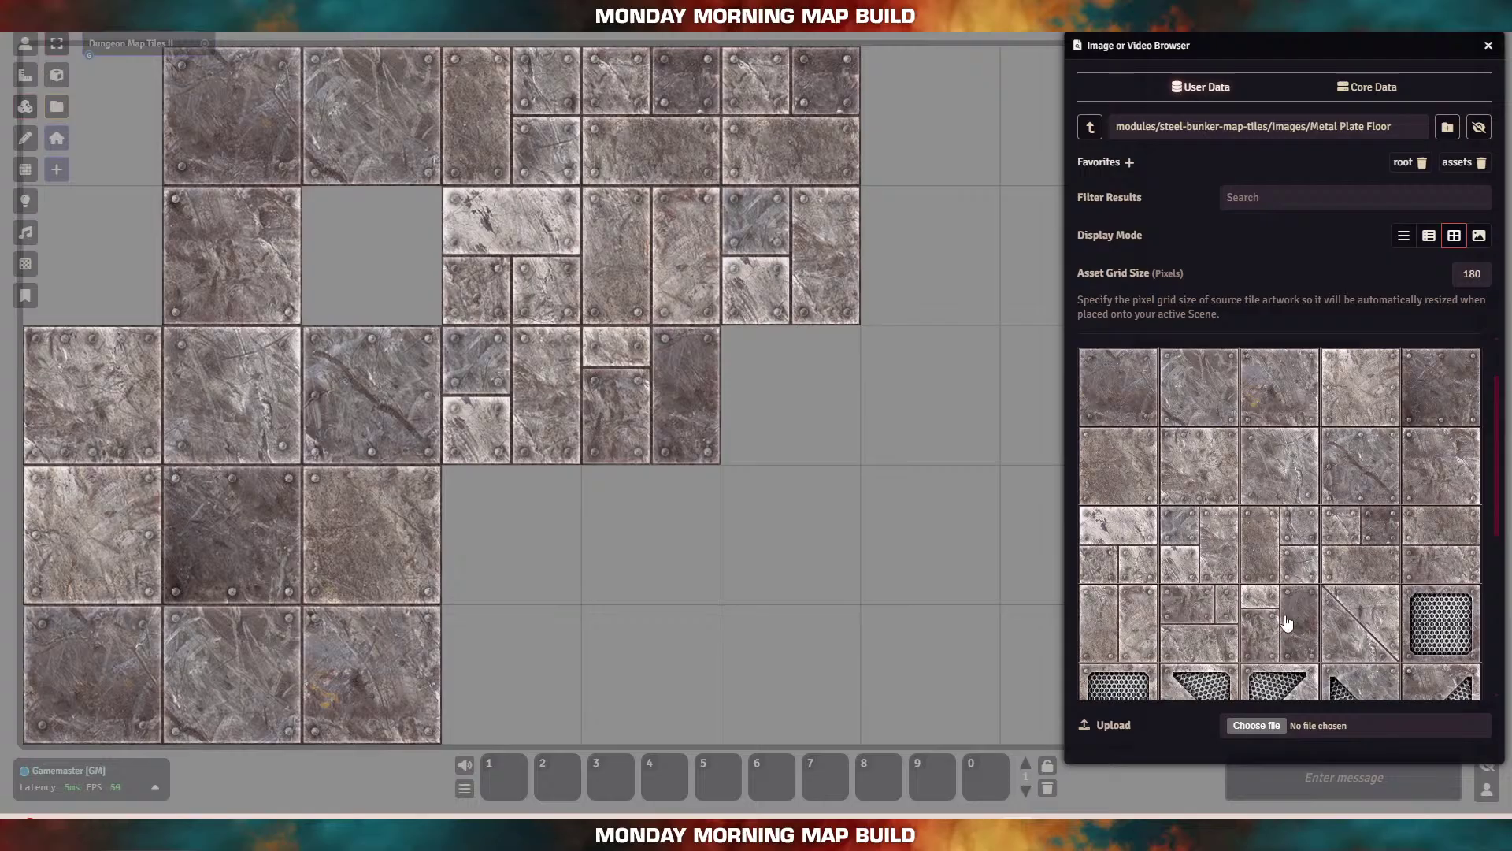
{"action": "left_click_drag", "start_coordinate": [1288, 624], "coordinate": [1363, 675]}
{"action": "left_click_drag", "start_coordinate": [1423, 540], "coordinate": [796, 398]}
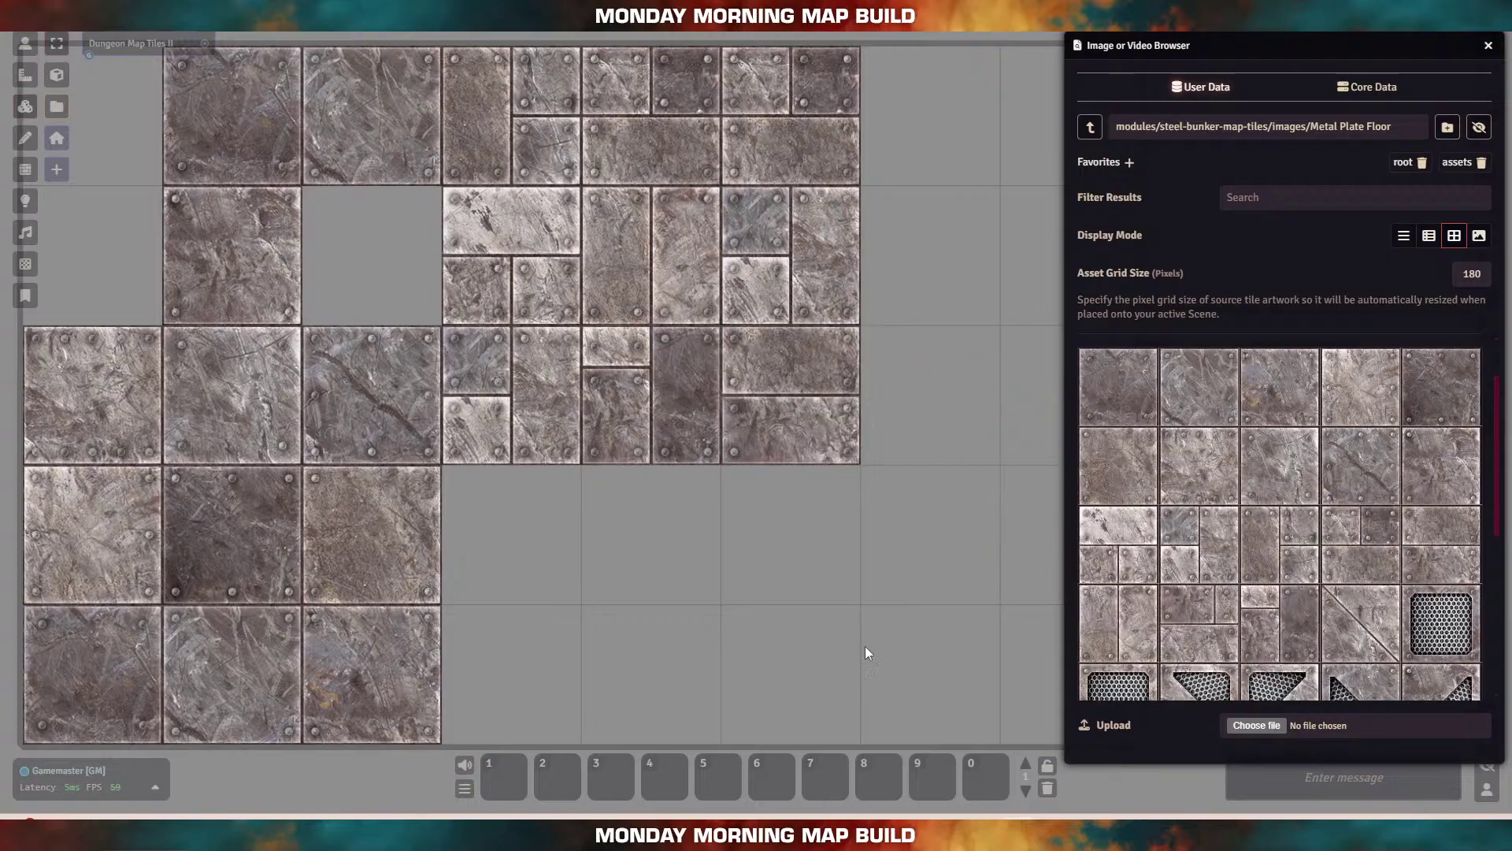
Step: Place a tall raised-plate tile in the fifth column's bottom rows, a wide one beside it, and the 2×2 hexagon tile in columns seven and eight
{"action": "scroll", "coordinate": [1289, 534], "scroll_direction": "down", "scroll_amount": 5}
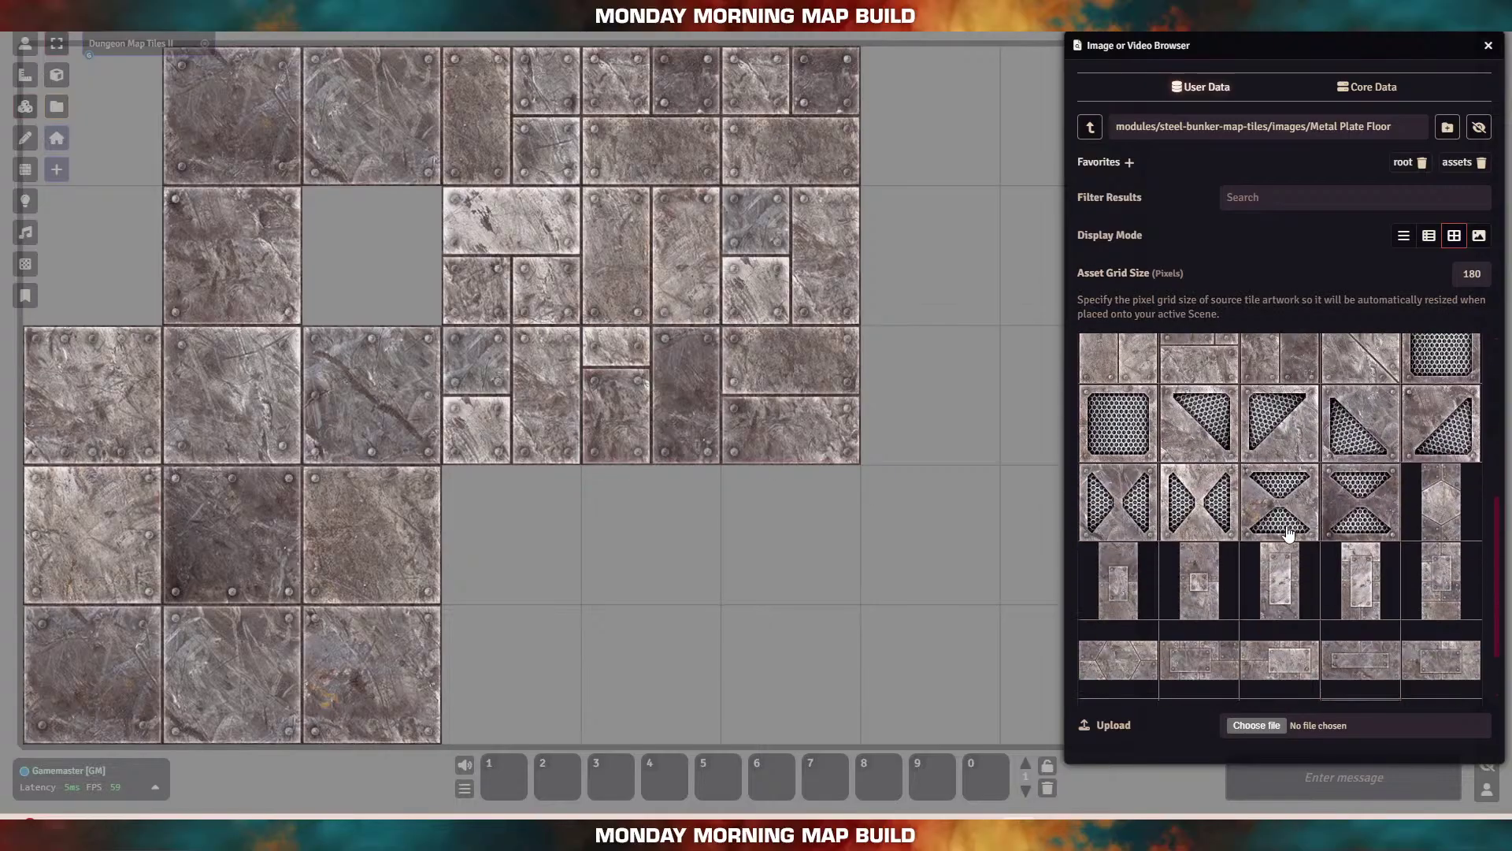
{"action": "left_click_drag", "start_coordinate": [1280, 512], "coordinate": [655, 623]}
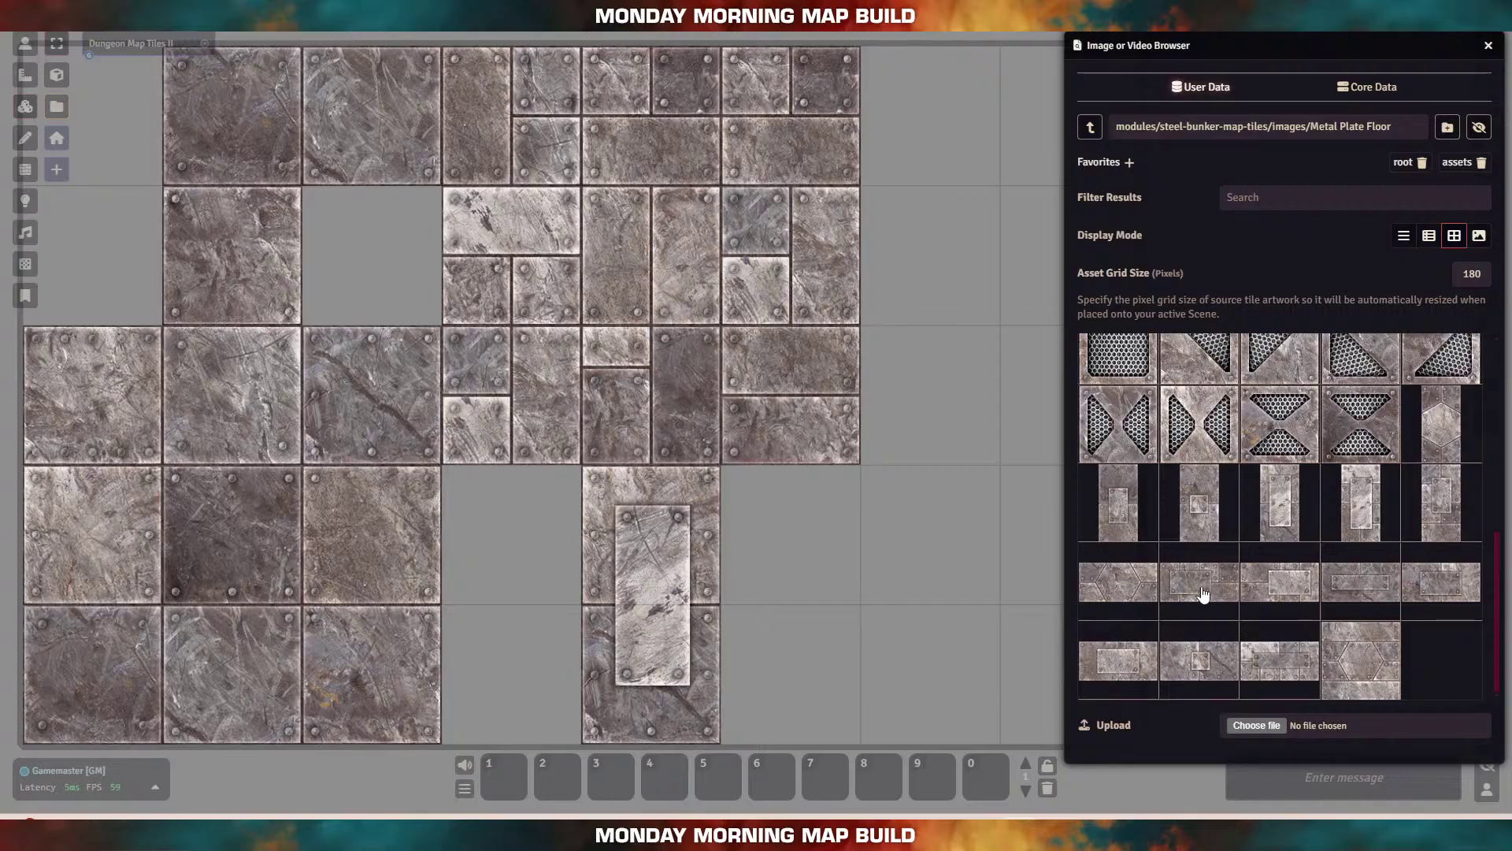
{"action": "left_click_drag", "start_coordinate": [1205, 595], "coordinate": [864, 693]}
{"action": "left_click_drag", "start_coordinate": [914, 516], "coordinate": [797, 545]}
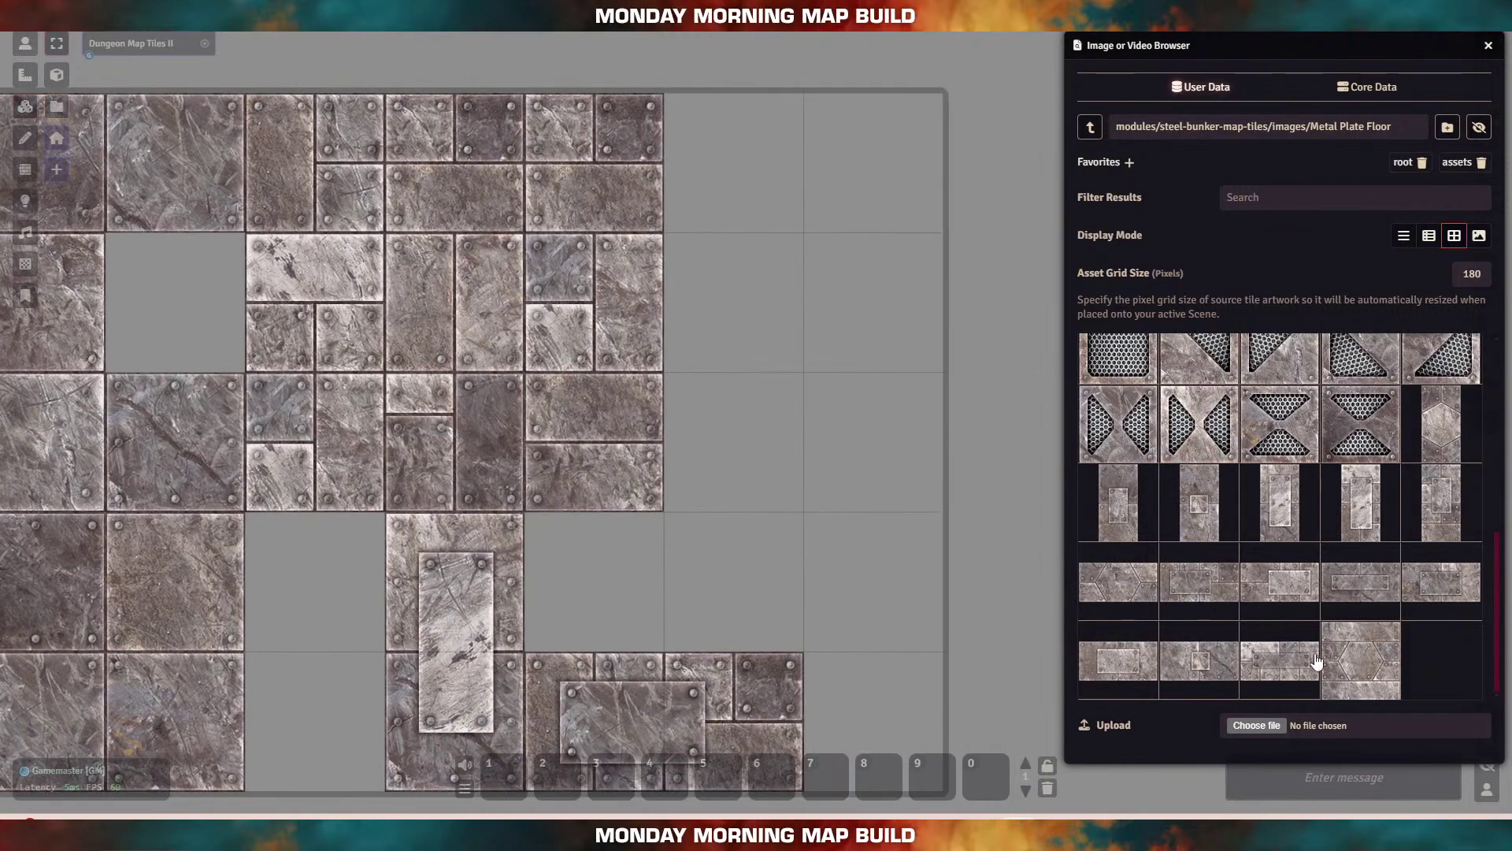
{"action": "left_click", "coordinate": [665, 693]}
{"action": "left_click_drag", "start_coordinate": [1384, 670], "coordinate": [811, 523]}
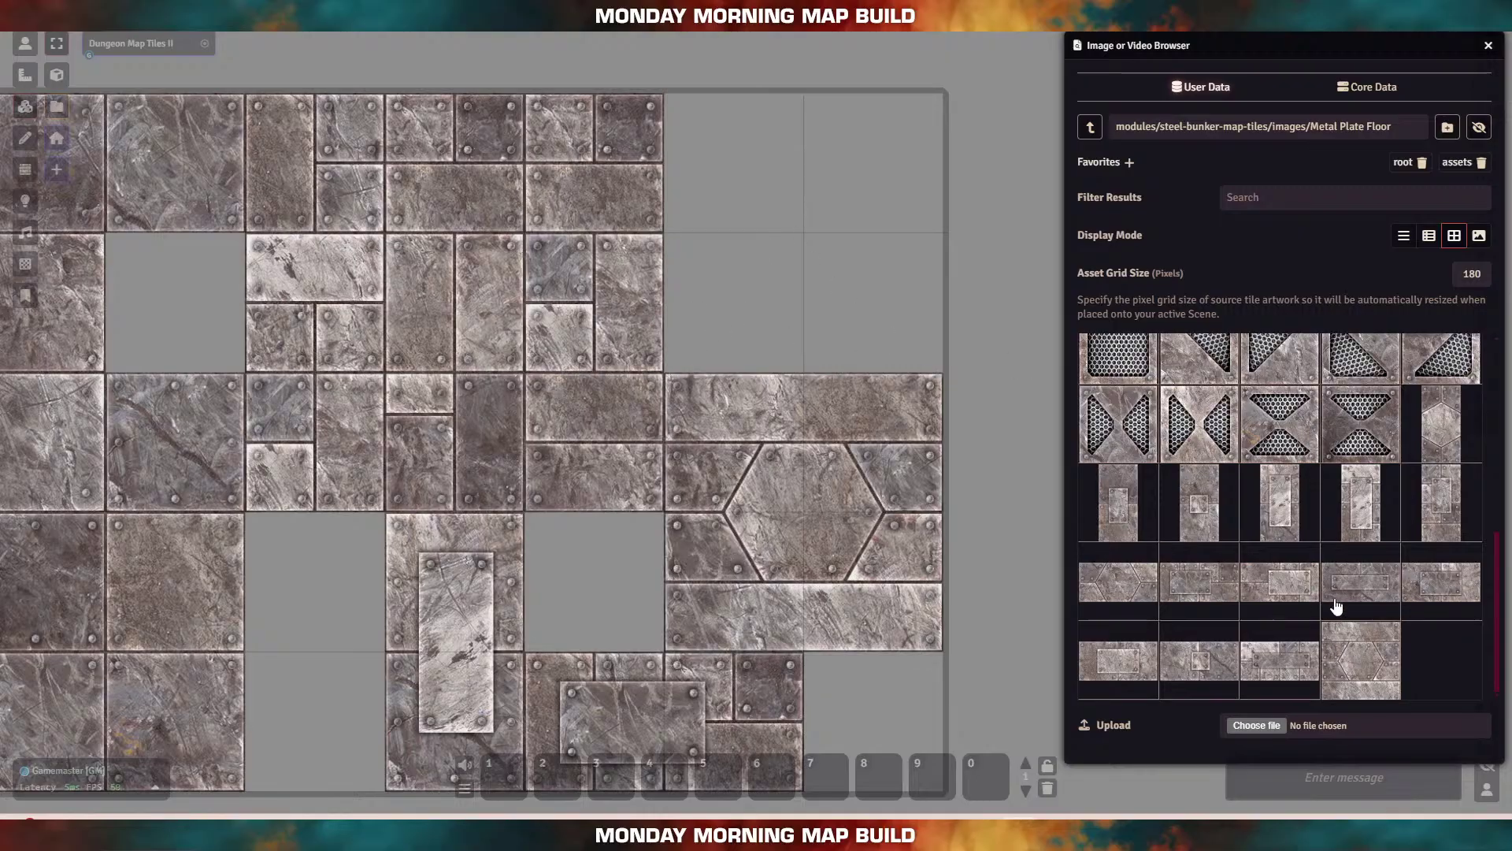
Step: Fill the top two rows of columns seven and eight with four triangular-grate floor tiles, their grates facing the outer corners
{"action": "scroll", "coordinate": [1383, 548], "scroll_direction": "up", "scroll_amount": 2}
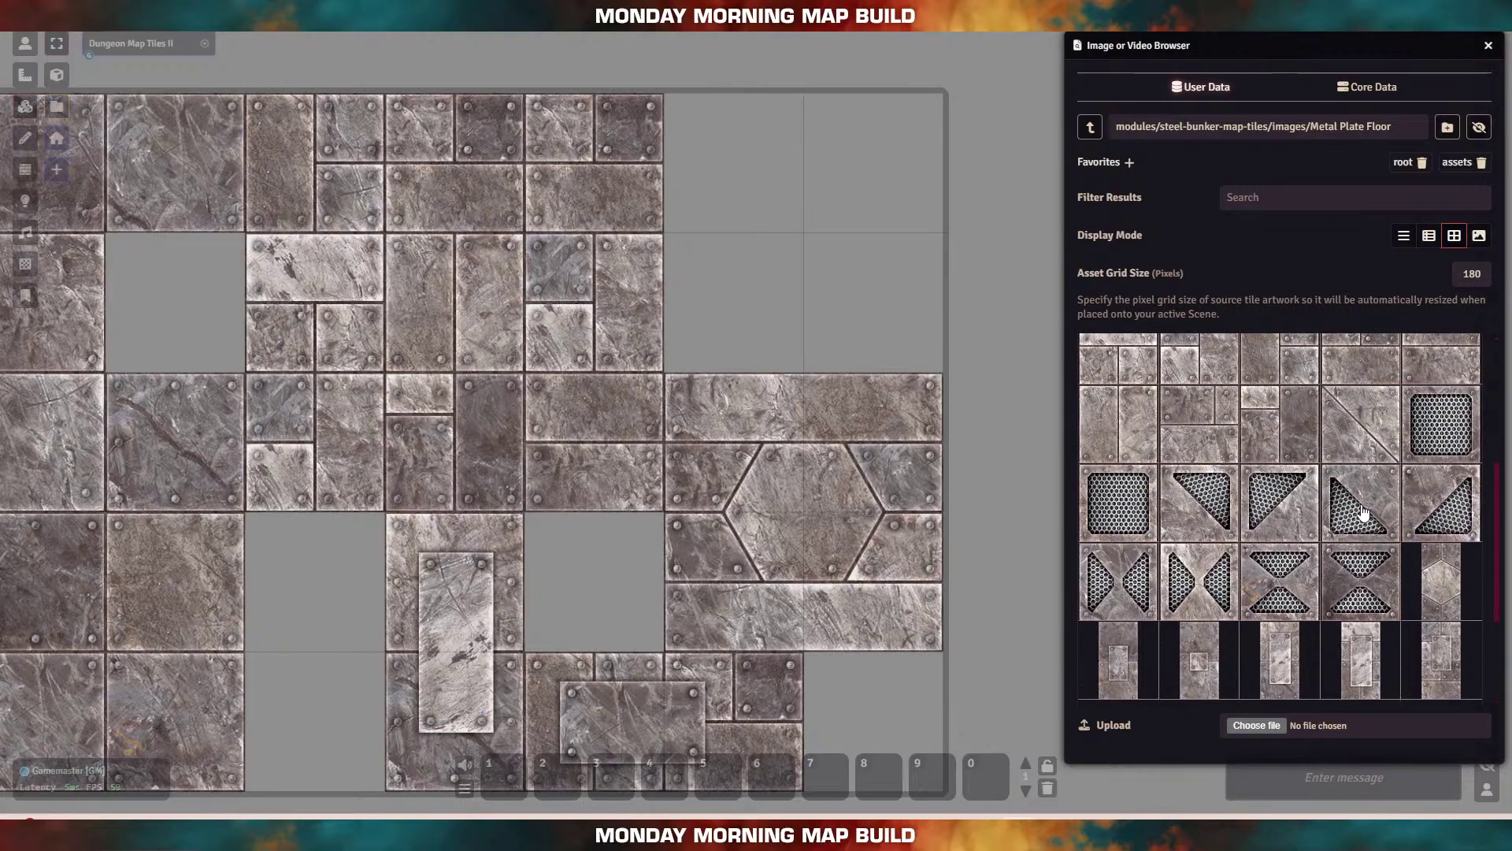
{"action": "left_click_drag", "start_coordinate": [1363, 513], "coordinate": [741, 303]}
{"action": "left_click_drag", "start_coordinate": [1430, 494], "coordinate": [866, 305]}
{"action": "left_click_drag", "start_coordinate": [1259, 507], "coordinate": [736, 167]}
{"action": "left_click_drag", "start_coordinate": [1195, 514], "coordinate": [865, 198]}
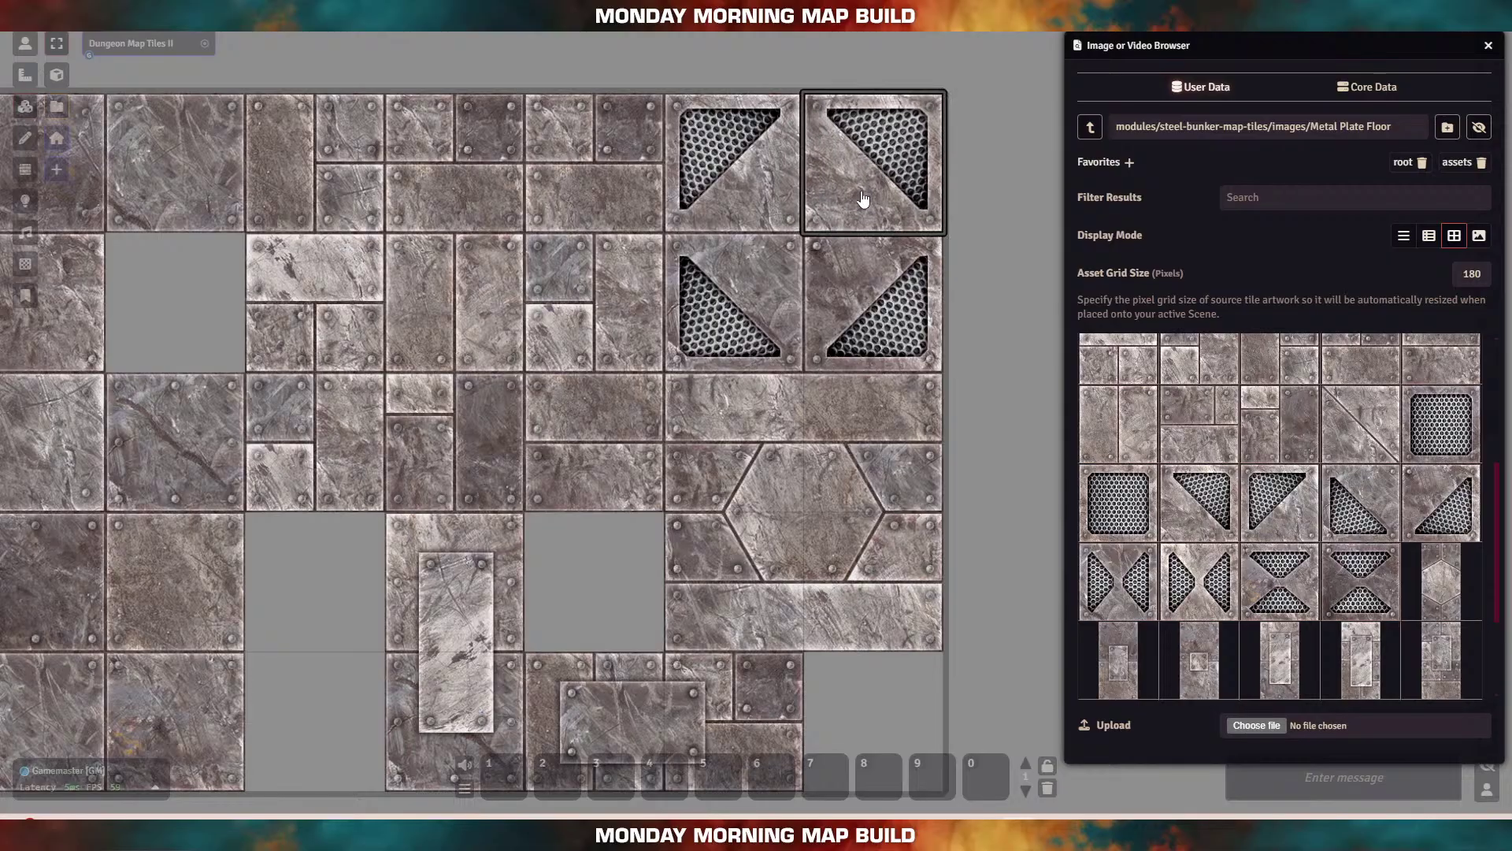
Step: Open the Steel Walls folder and place ribbed corner walls on all four corners of the 3×3 room
{"action": "left_click_drag", "start_coordinate": [205, 331], "coordinate": [438, 320]}
{"action": "left_click", "coordinate": [1020, 444]}
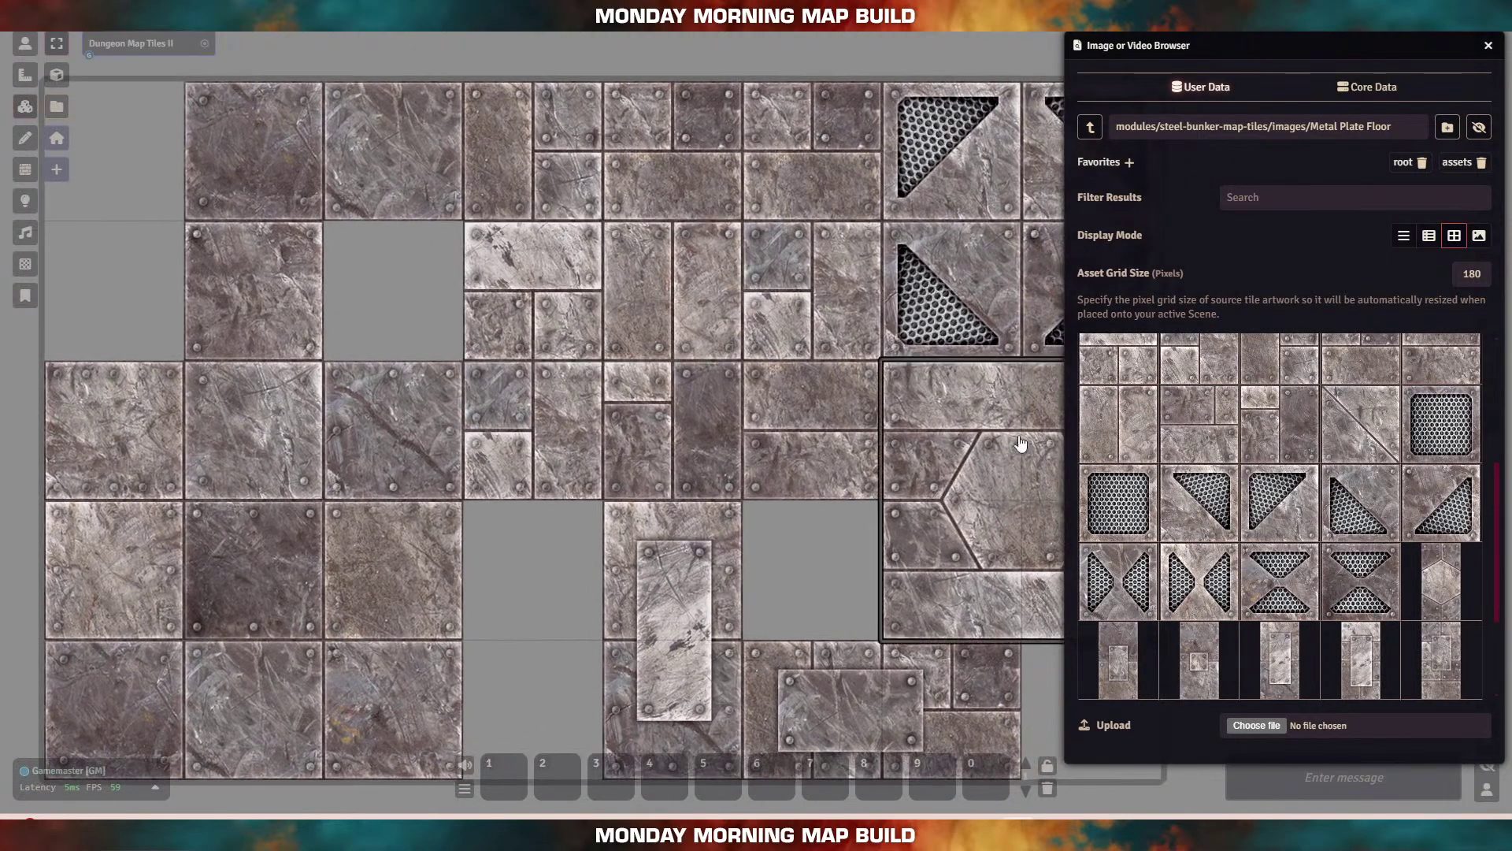
{"action": "left_click", "coordinate": [1090, 126]}
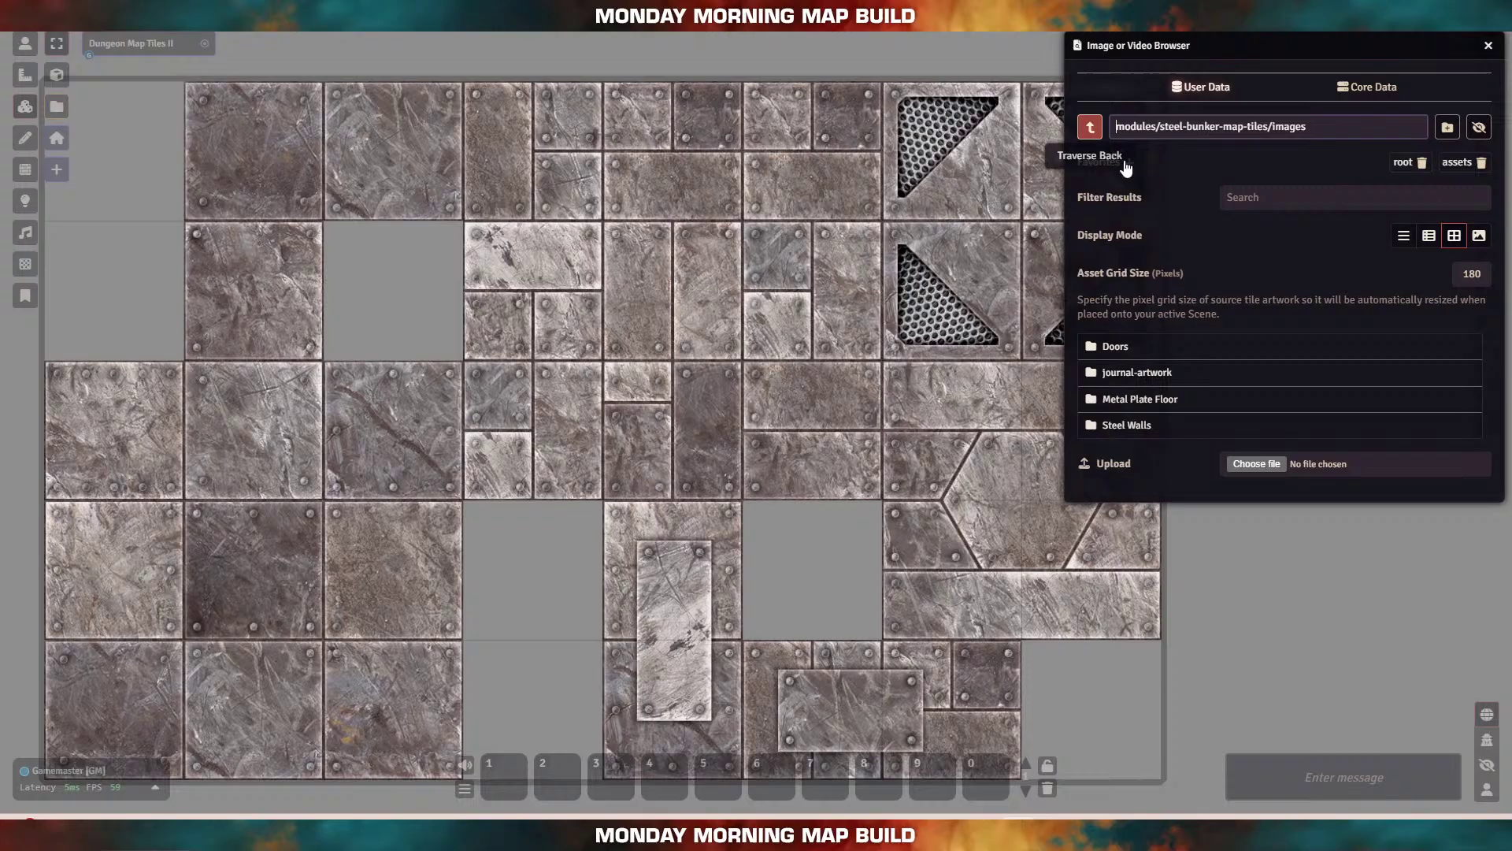
{"action": "left_click", "coordinate": [1134, 426]}
{"action": "left_click_drag", "start_coordinate": [1117, 526], "coordinate": [389, 713]}
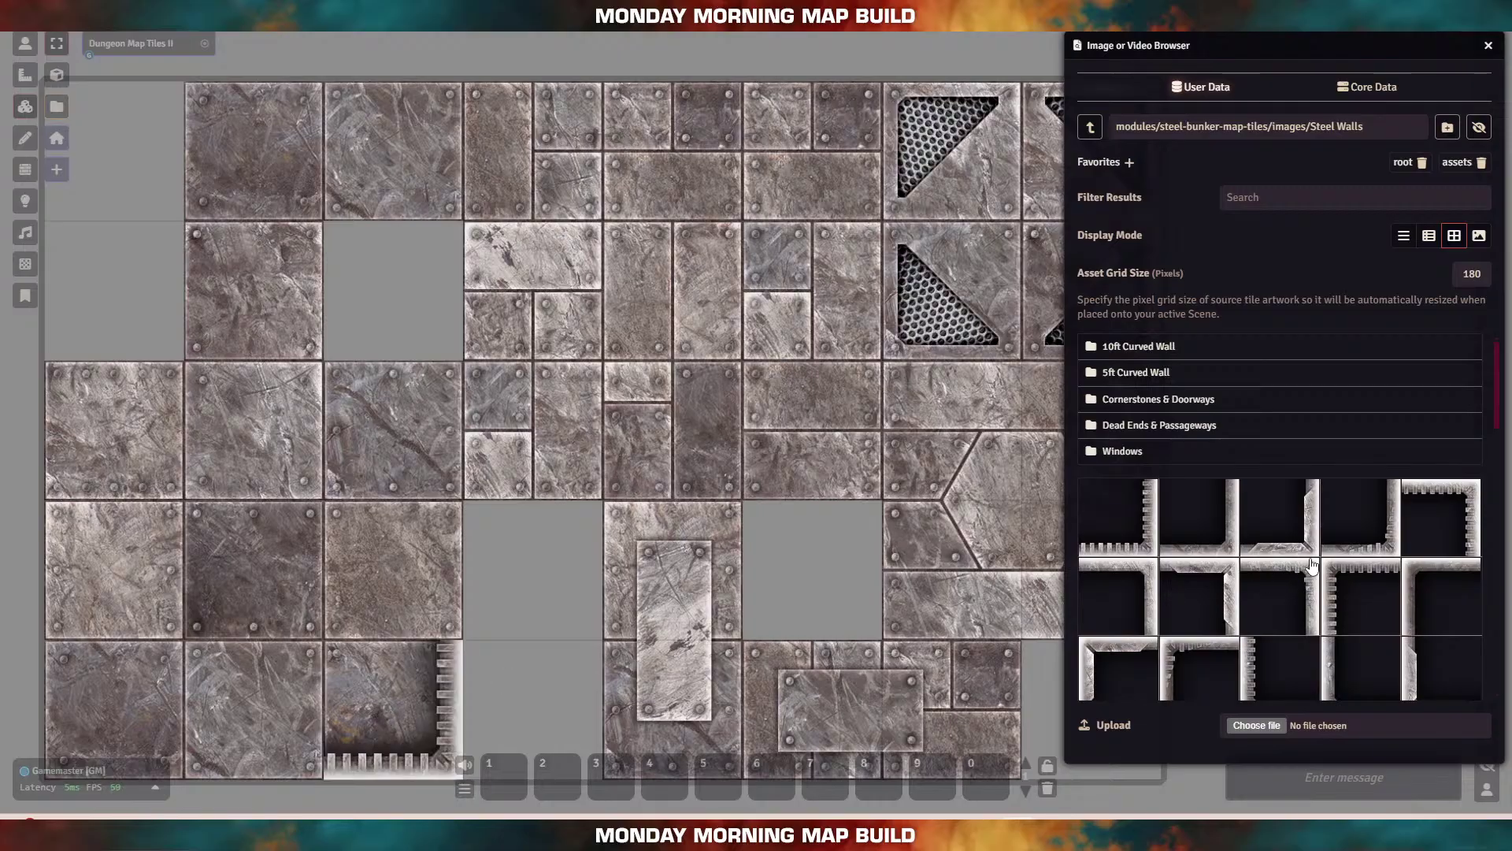
{"action": "left_click_drag", "start_coordinate": [1374, 591], "coordinate": [115, 436]}
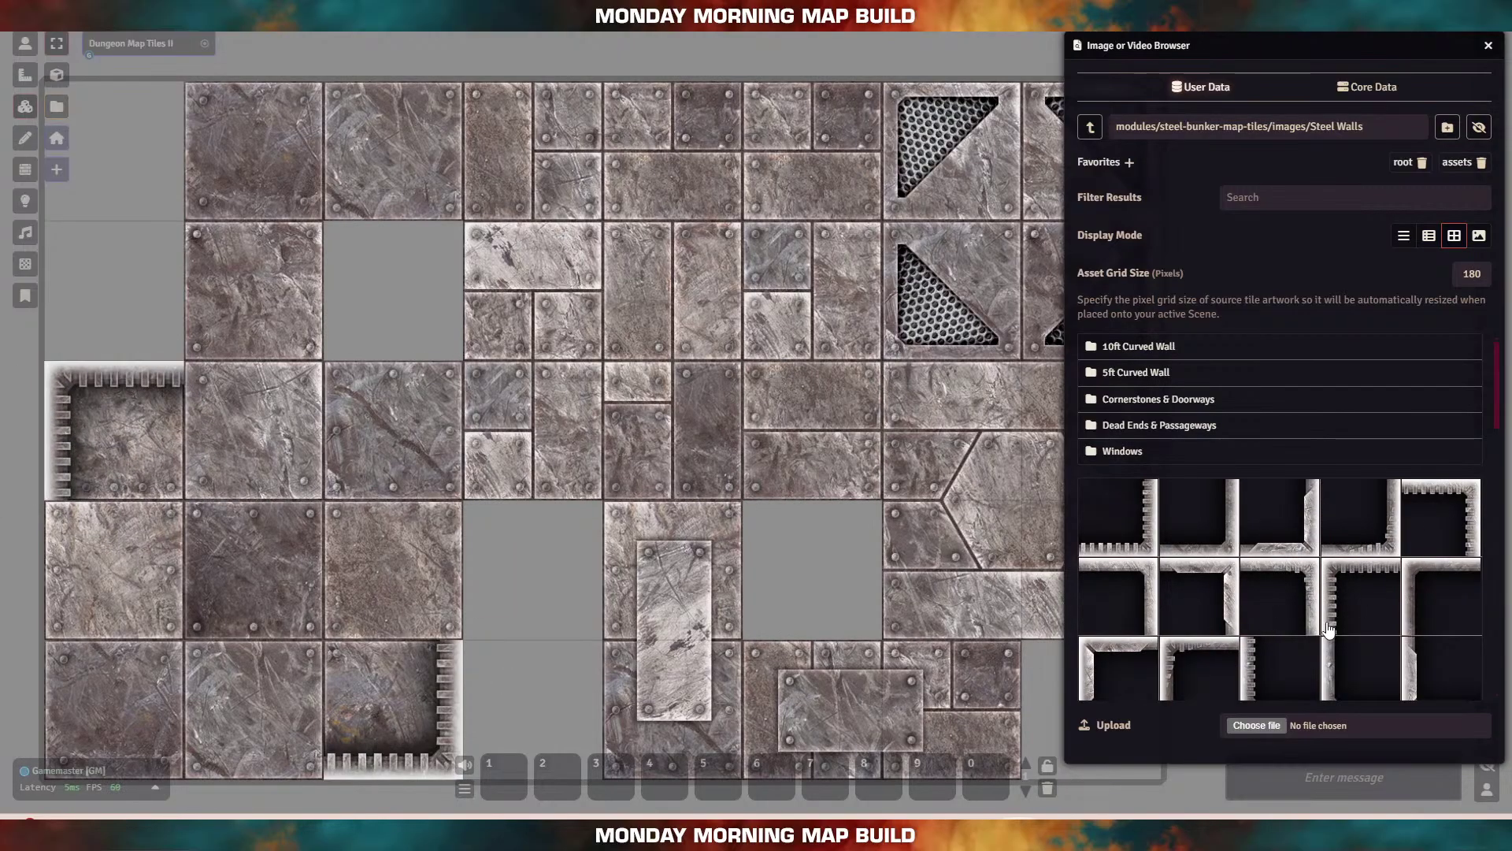
{"action": "left_click_drag", "start_coordinate": [1460, 505], "coordinate": [395, 427]}
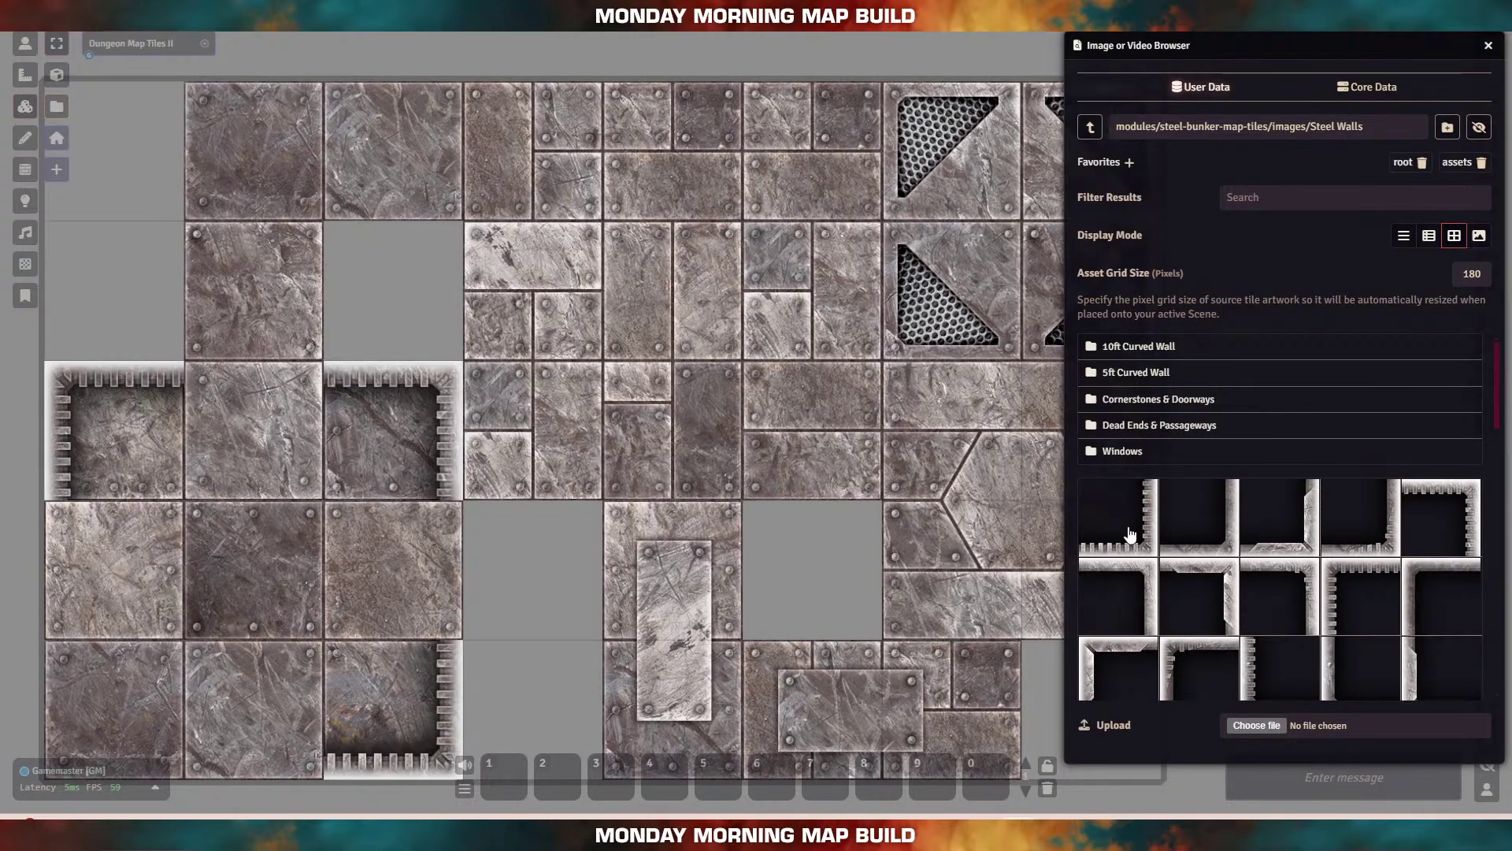
{"action": "scroll", "coordinate": [1305, 543], "scroll_direction": "down", "scroll_amount": 1}
{"action": "left_click_drag", "start_coordinate": [1277, 603], "coordinate": [130, 707]}
Step: Place straight ribbed walls on the 3×3 room's right, lower and left middle tiles, leaving the upper middle tile open
{"action": "scroll", "coordinate": [1305, 591], "scroll_direction": "down", "scroll_amount": 2}
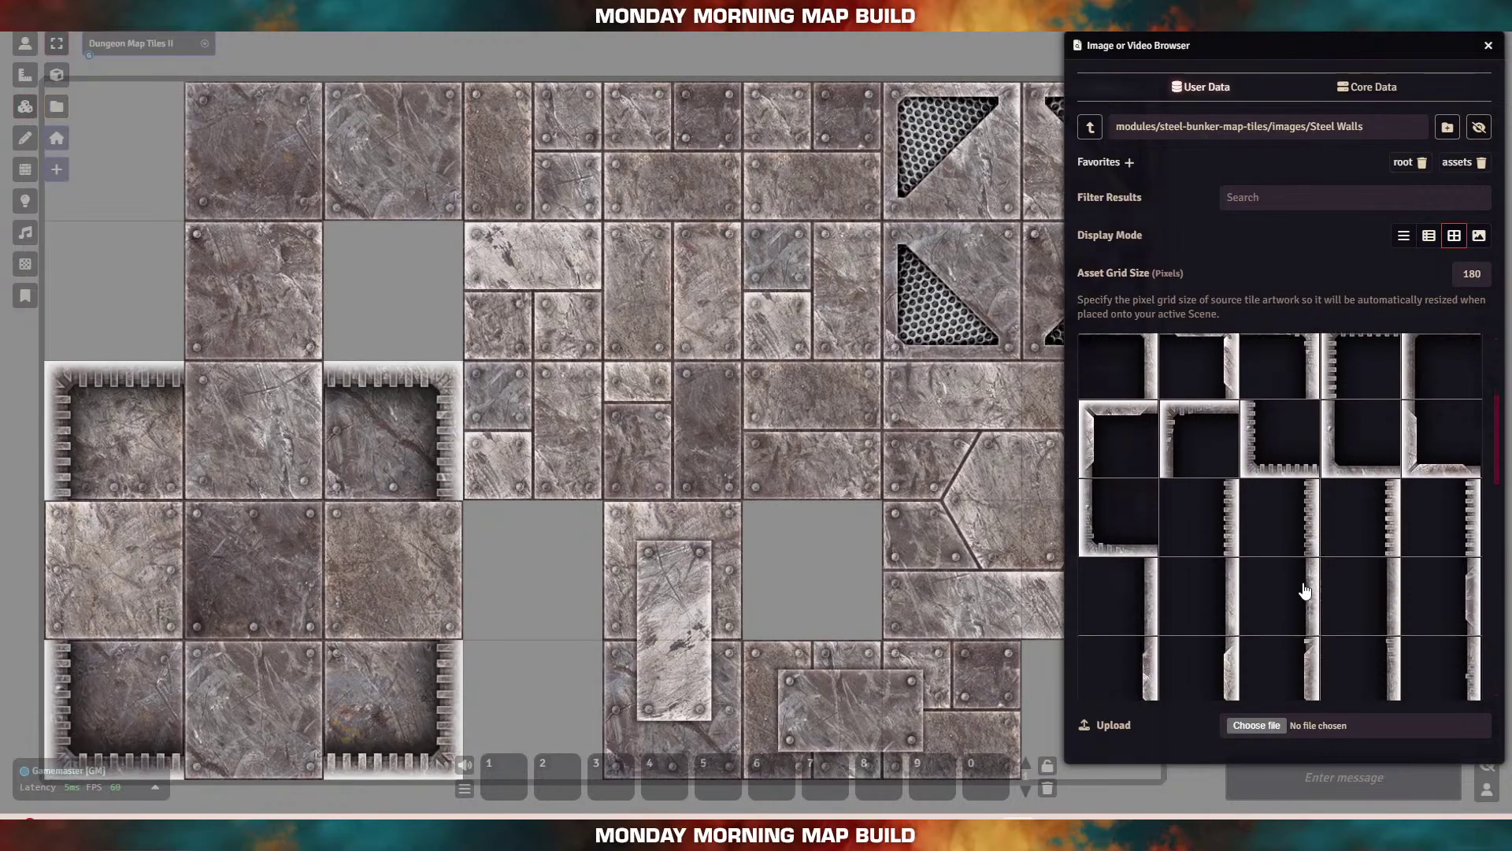
{"action": "left_click_drag", "start_coordinate": [1223, 516], "coordinate": [381, 564]}
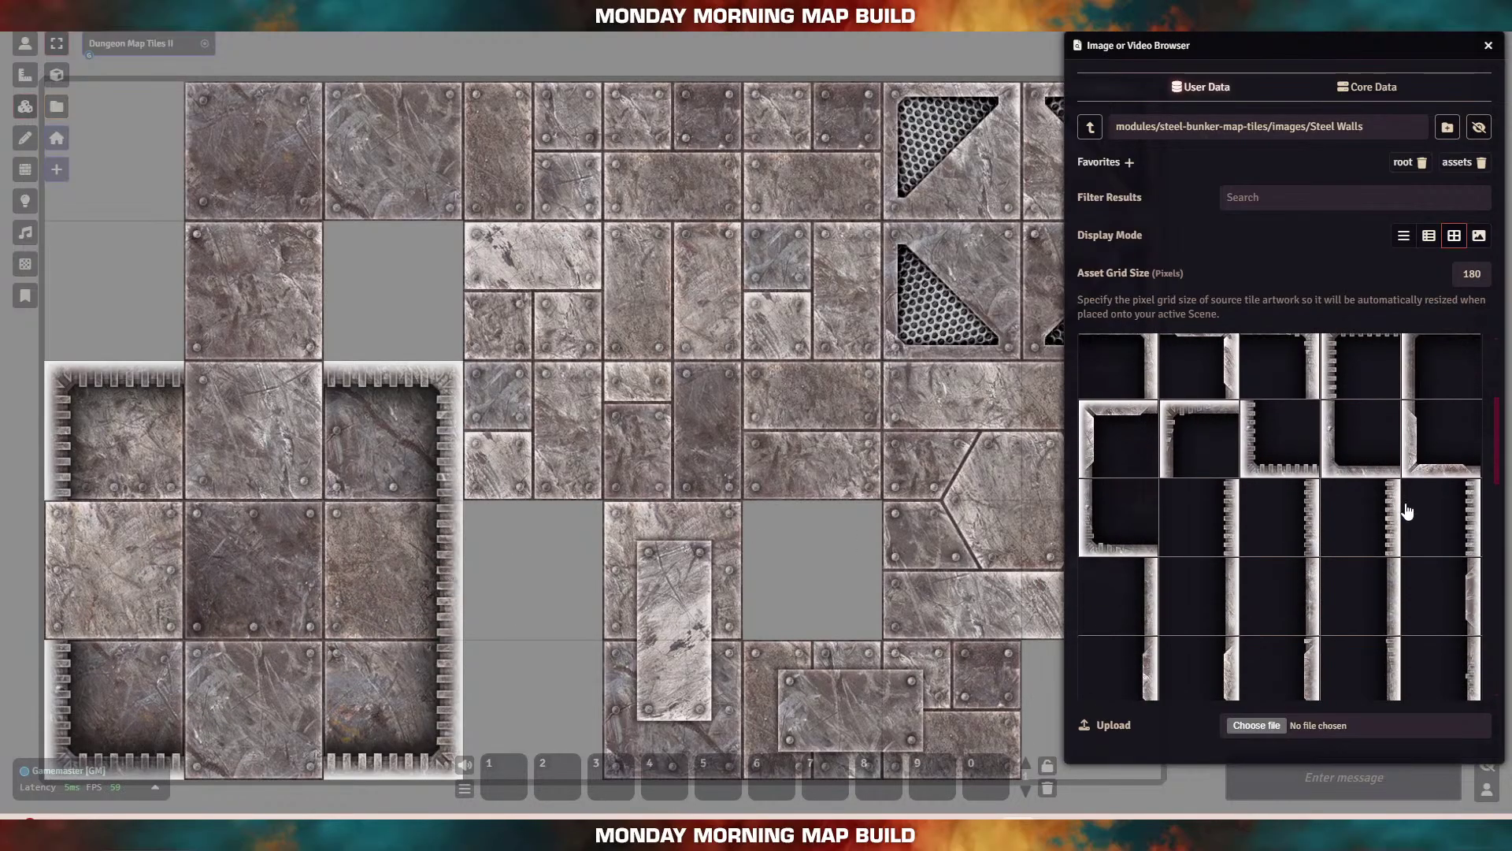
{"action": "scroll", "coordinate": [1332, 568], "scroll_direction": "down", "scroll_amount": 2}
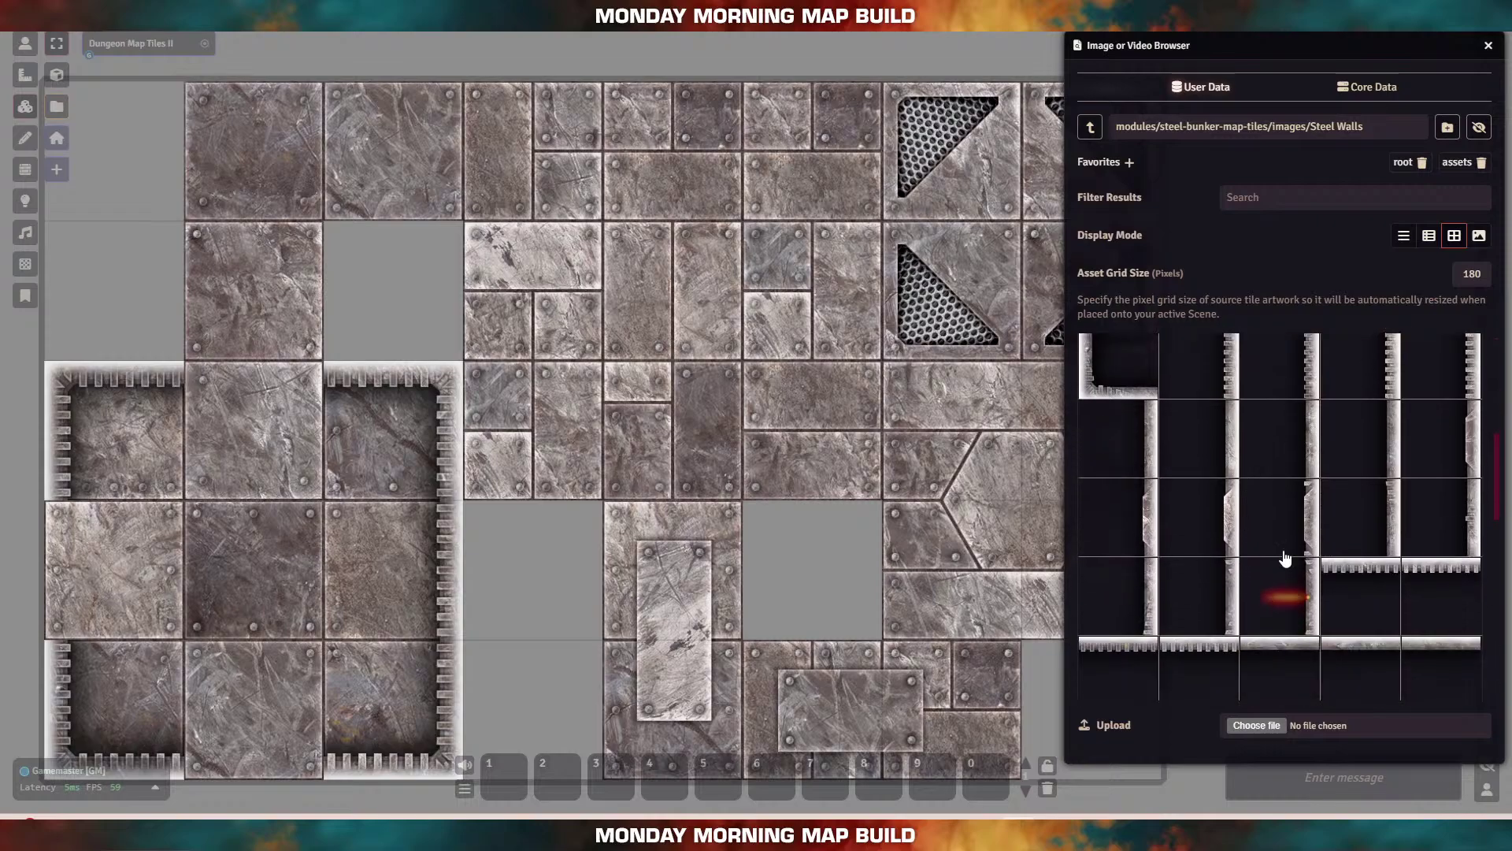
{"action": "mouse_move", "coordinate": [1370, 585]}
{"action": "left_mouse_down"}
{"action": "mouse_move", "coordinate": [783, 581]}
{"action": "mouse_move", "coordinate": [1363, 570]}
{"action": "left_mouse_up"}
{"action": "scroll", "coordinate": [1214, 579], "scroll_direction": "down", "scroll_amount": 1}
{"action": "scroll", "coordinate": [1214, 579], "scroll_direction": "down", "scroll_amount": 3}
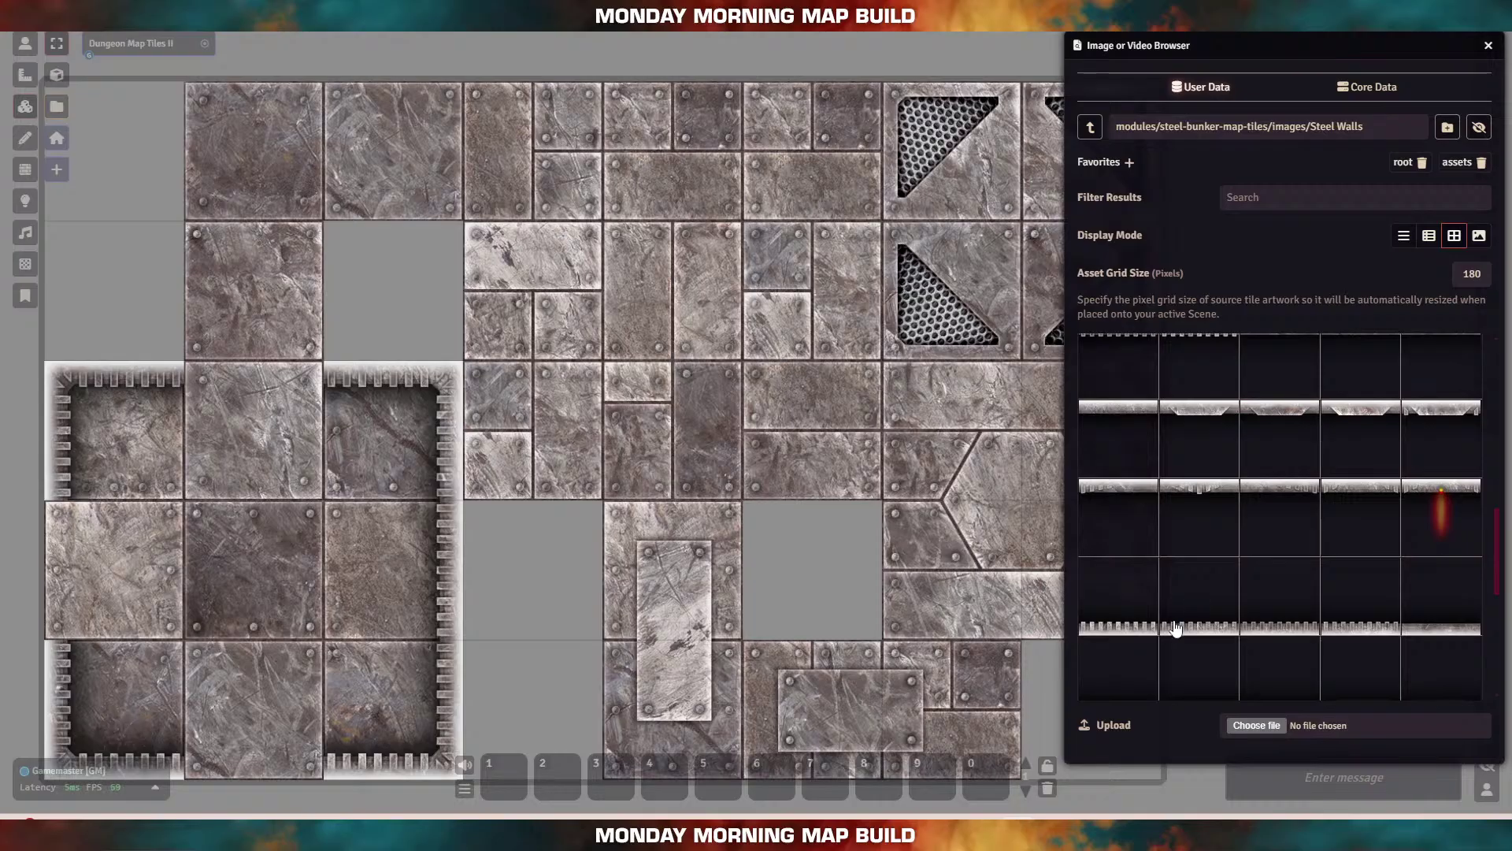
{"action": "left_click_drag", "start_coordinate": [1108, 611], "coordinate": [252, 705]}
{"action": "scroll", "coordinate": [1232, 601], "scroll_direction": "down", "scroll_amount": 5}
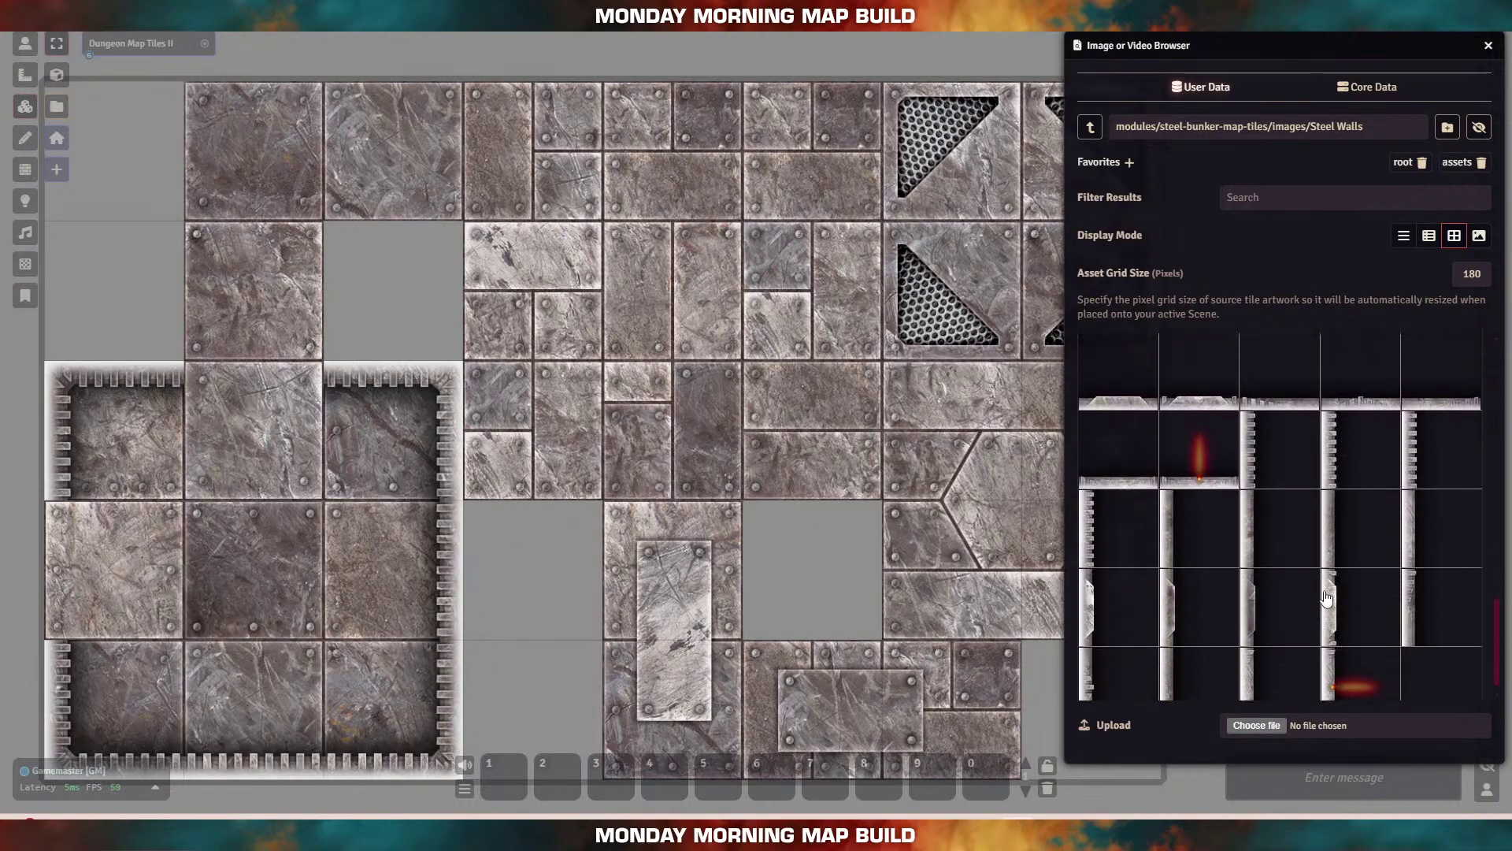
{"action": "left_click_drag", "start_coordinate": [1269, 456], "coordinate": [130, 574]}
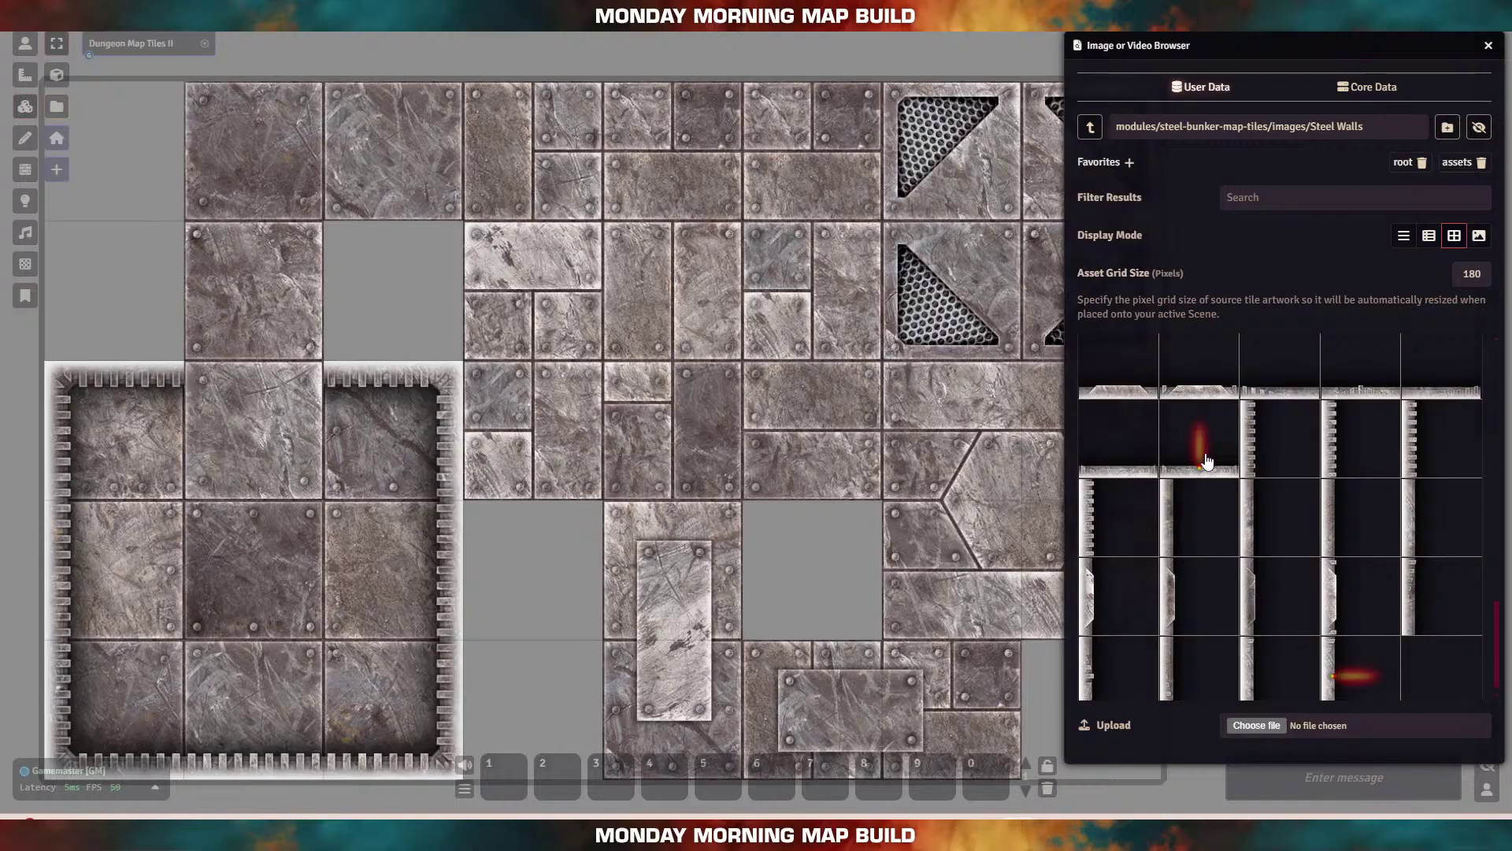
Step: Place plated corner walls on the upper-right, lower-right and upper-left tiles of the 2×2 grate room
{"action": "scroll", "coordinate": [1201, 430], "scroll_direction": "up", "scroll_amount": 10}
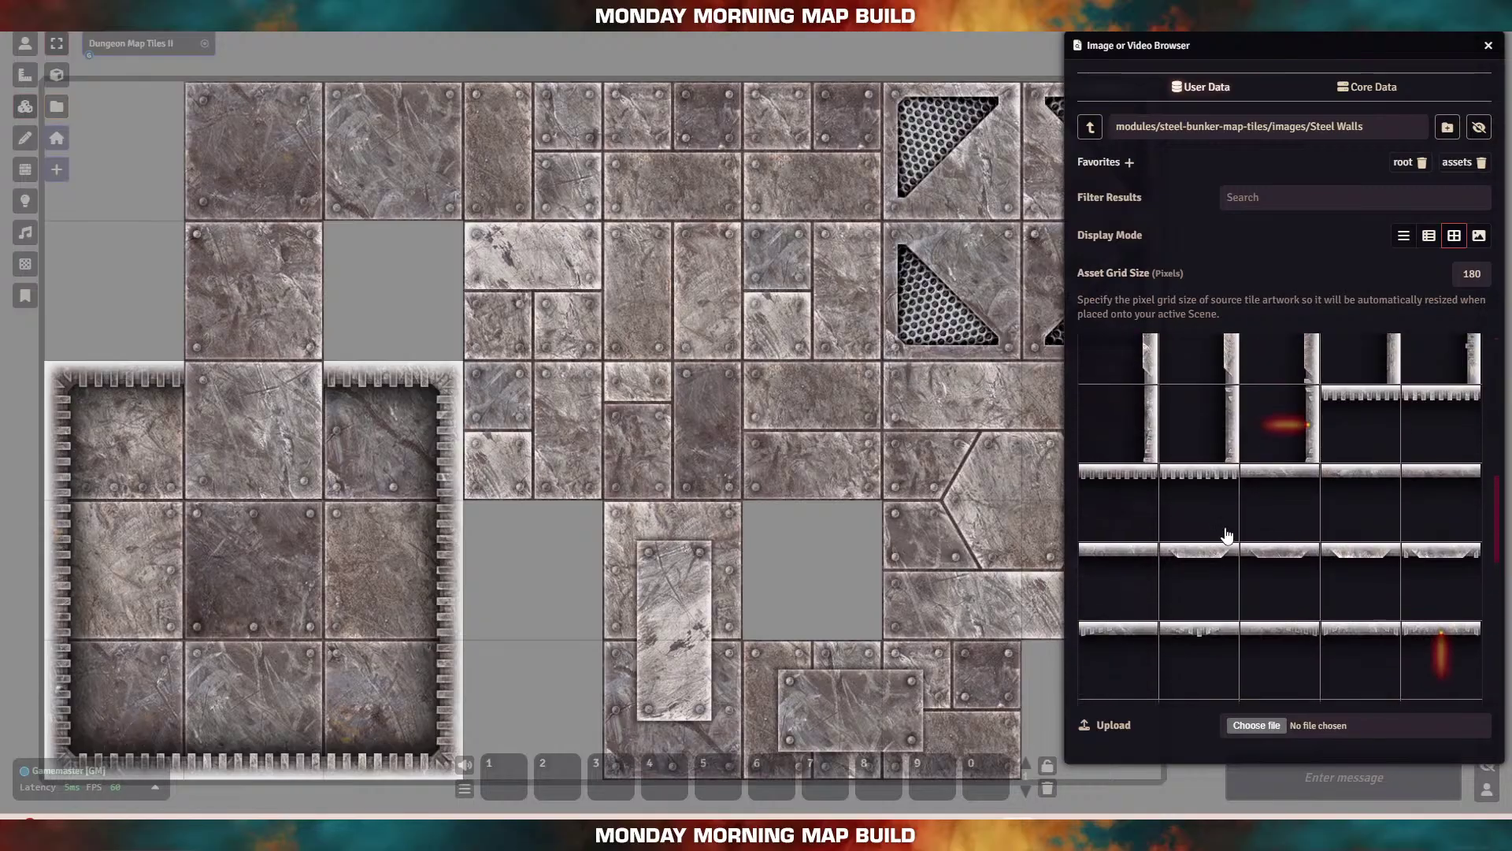
{"action": "scroll", "coordinate": [1226, 534], "scroll_direction": "up", "scroll_amount": 1}
{"action": "scroll", "coordinate": [1227, 532], "scroll_direction": "down", "scroll_amount": 5}
{"action": "scroll", "coordinate": [1228, 528], "scroll_direction": "up", "scroll_amount": 2}
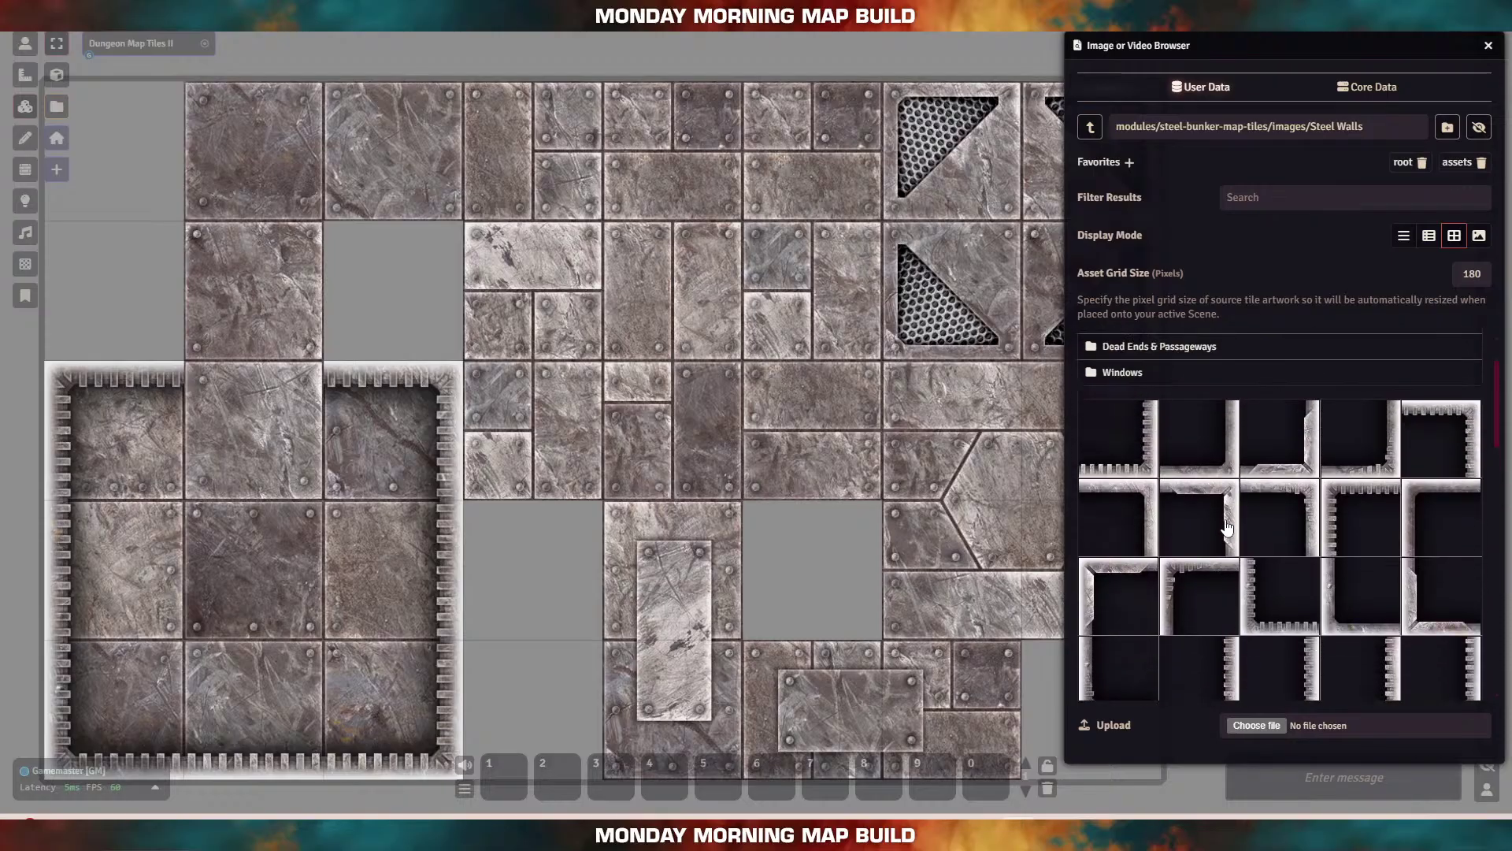
{"action": "left_click_drag", "start_coordinate": [1217, 497], "coordinate": [859, 134]}
{"action": "left_click_drag", "start_coordinate": [796, 60], "coordinate": [620, 49]}
{"action": "left_click_drag", "start_coordinate": [751, 121], "coordinate": [959, 118]}
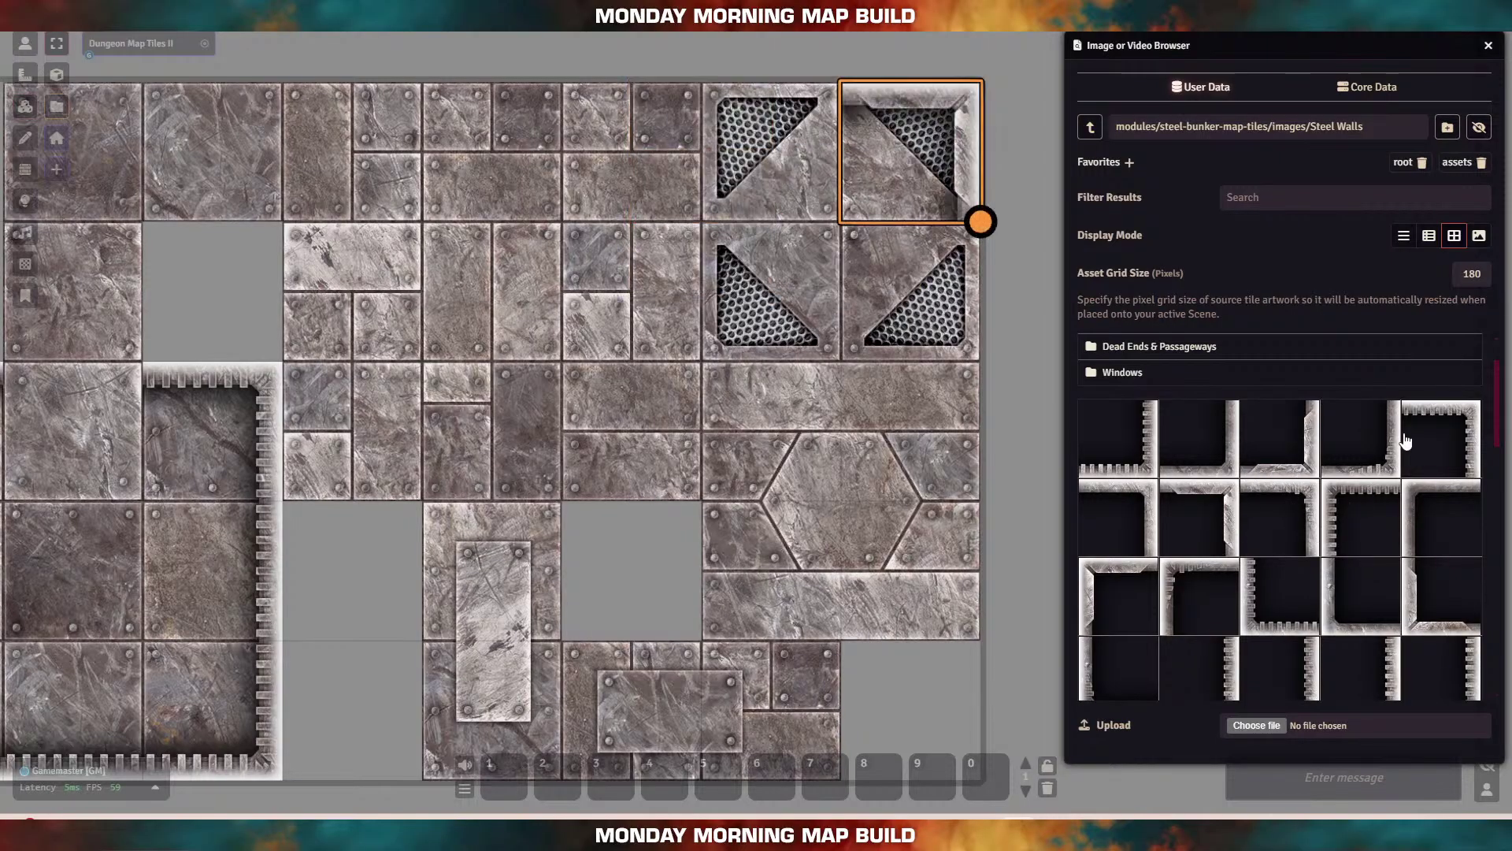
{"action": "left_click_drag", "start_coordinate": [1292, 451], "coordinate": [902, 304]}
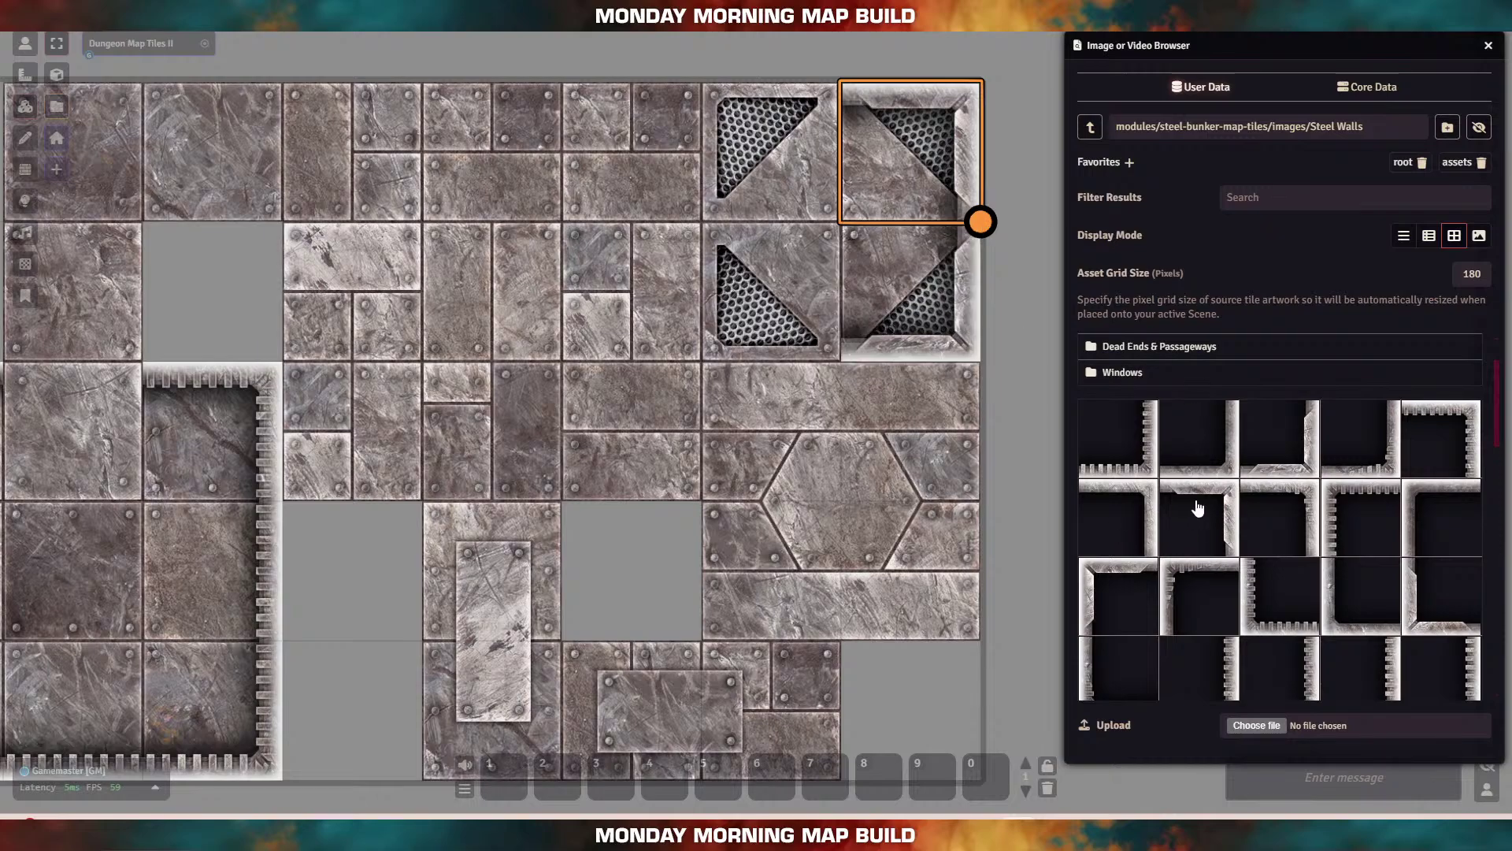
{"action": "left_click_drag", "start_coordinate": [1145, 592], "coordinate": [771, 154]}
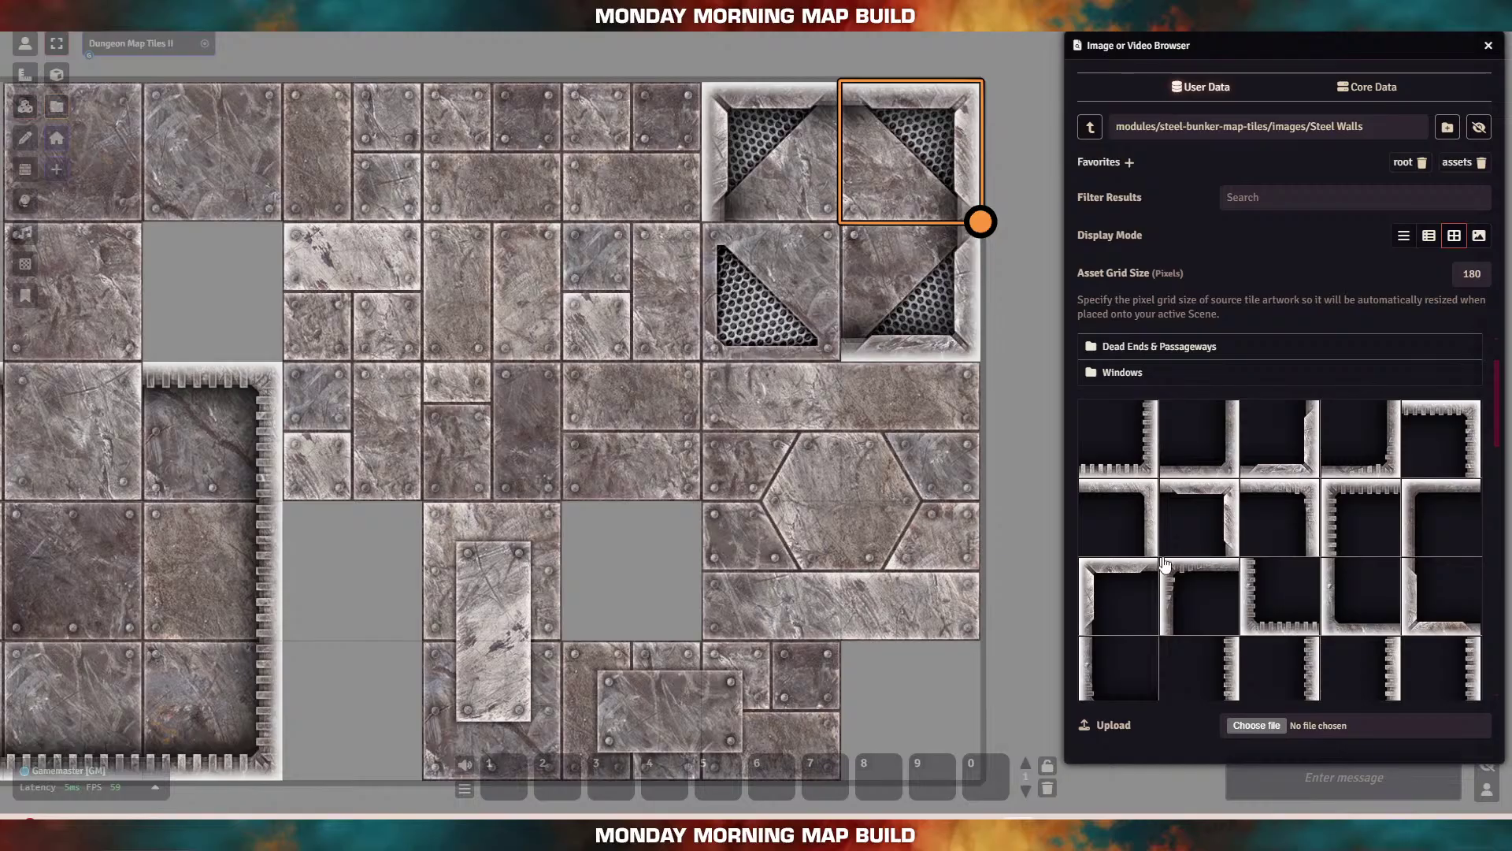
Step: Place a straight plated wall along the left edge of the grate room's lower-left tile
{"action": "scroll", "coordinate": [1339, 536], "scroll_direction": "down", "scroll_amount": 7}
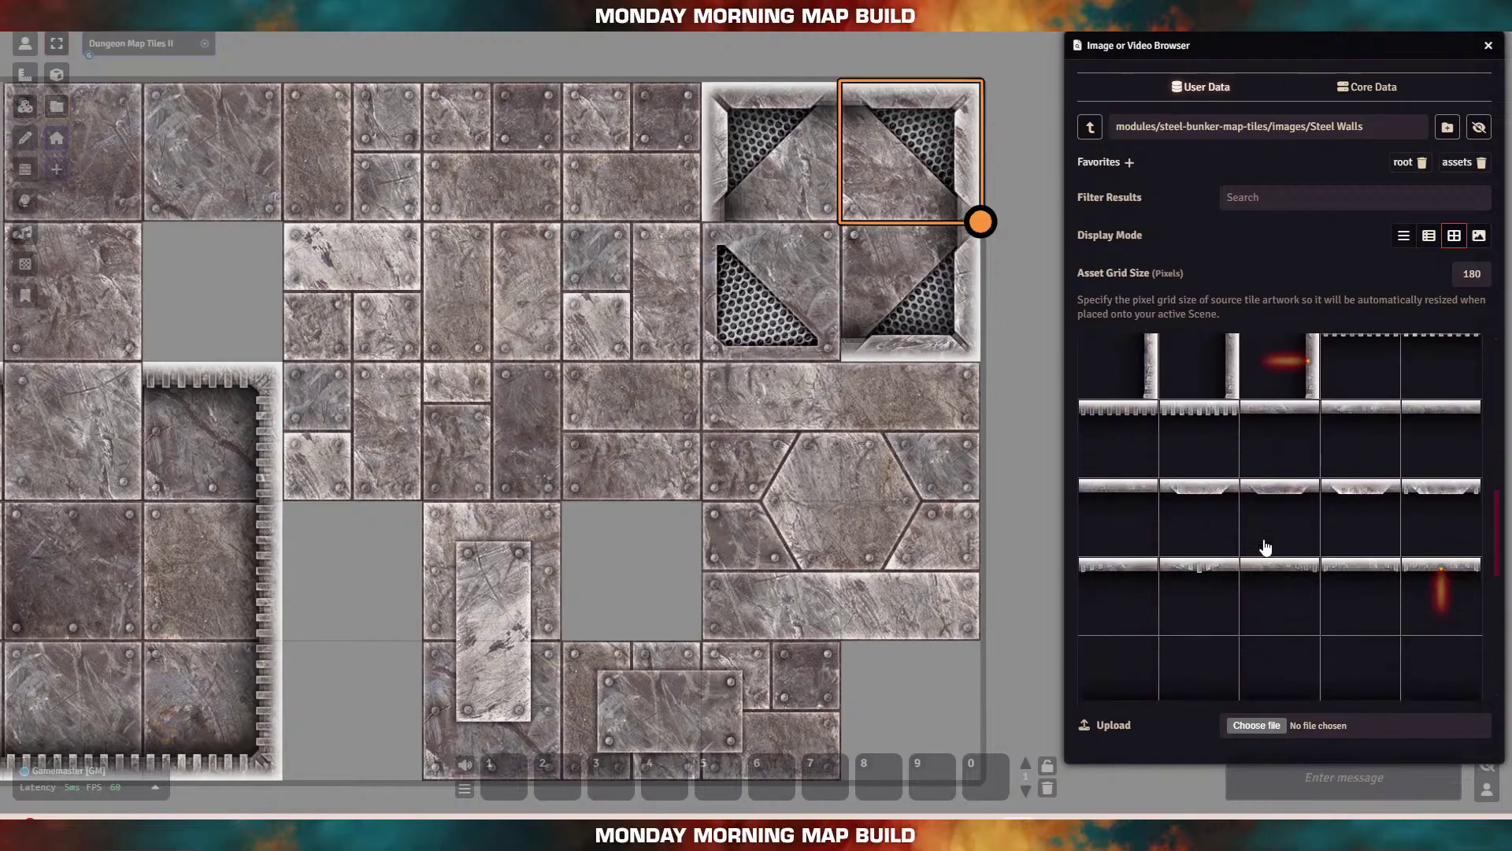
{"action": "scroll", "coordinate": [1265, 546], "scroll_direction": "down", "scroll_amount": 5}
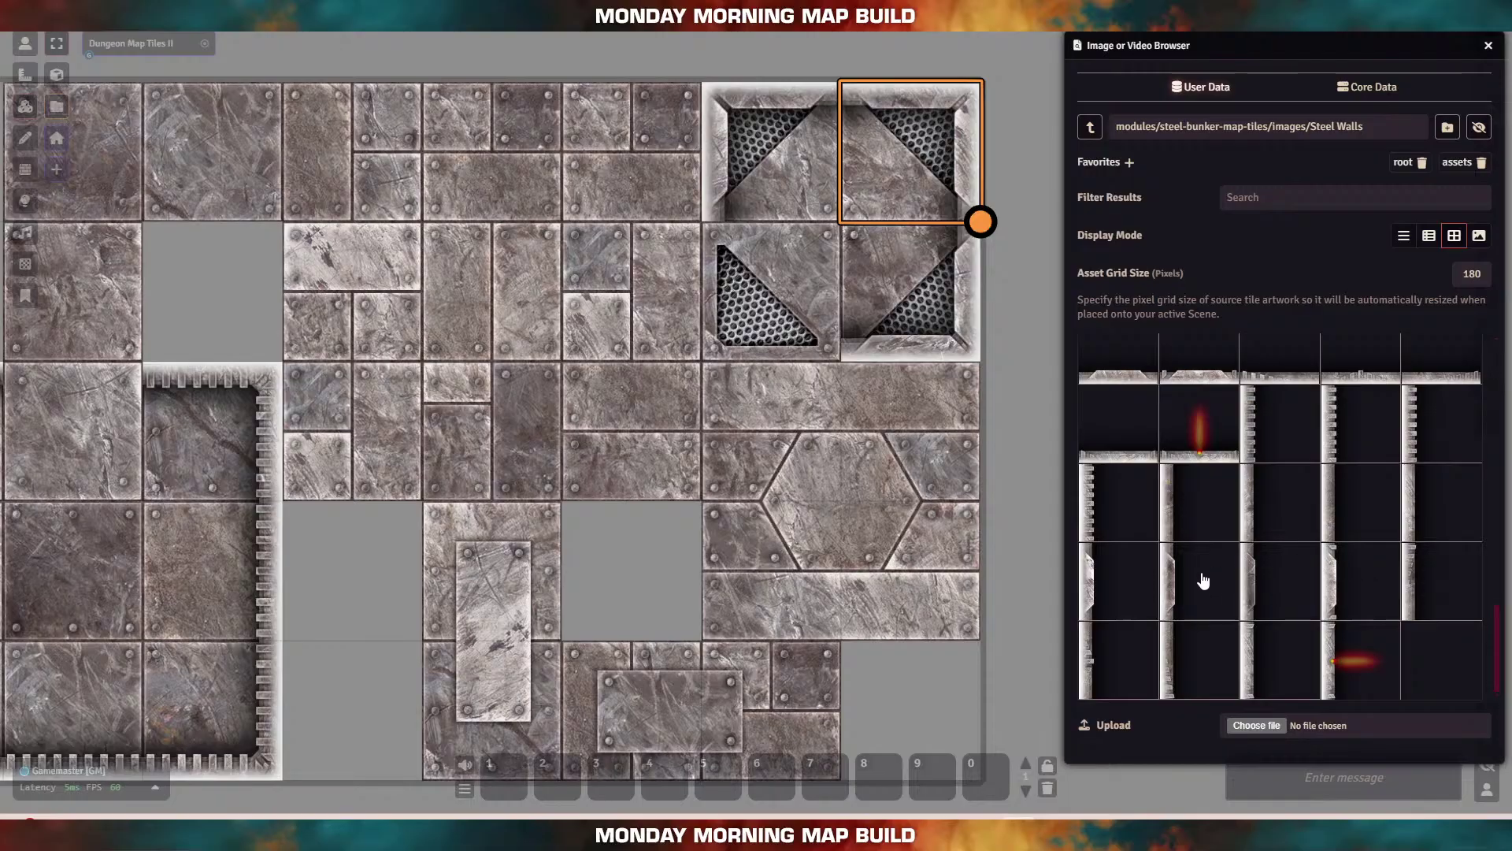
{"action": "left_click_drag", "start_coordinate": [1111, 590], "coordinate": [741, 295]}
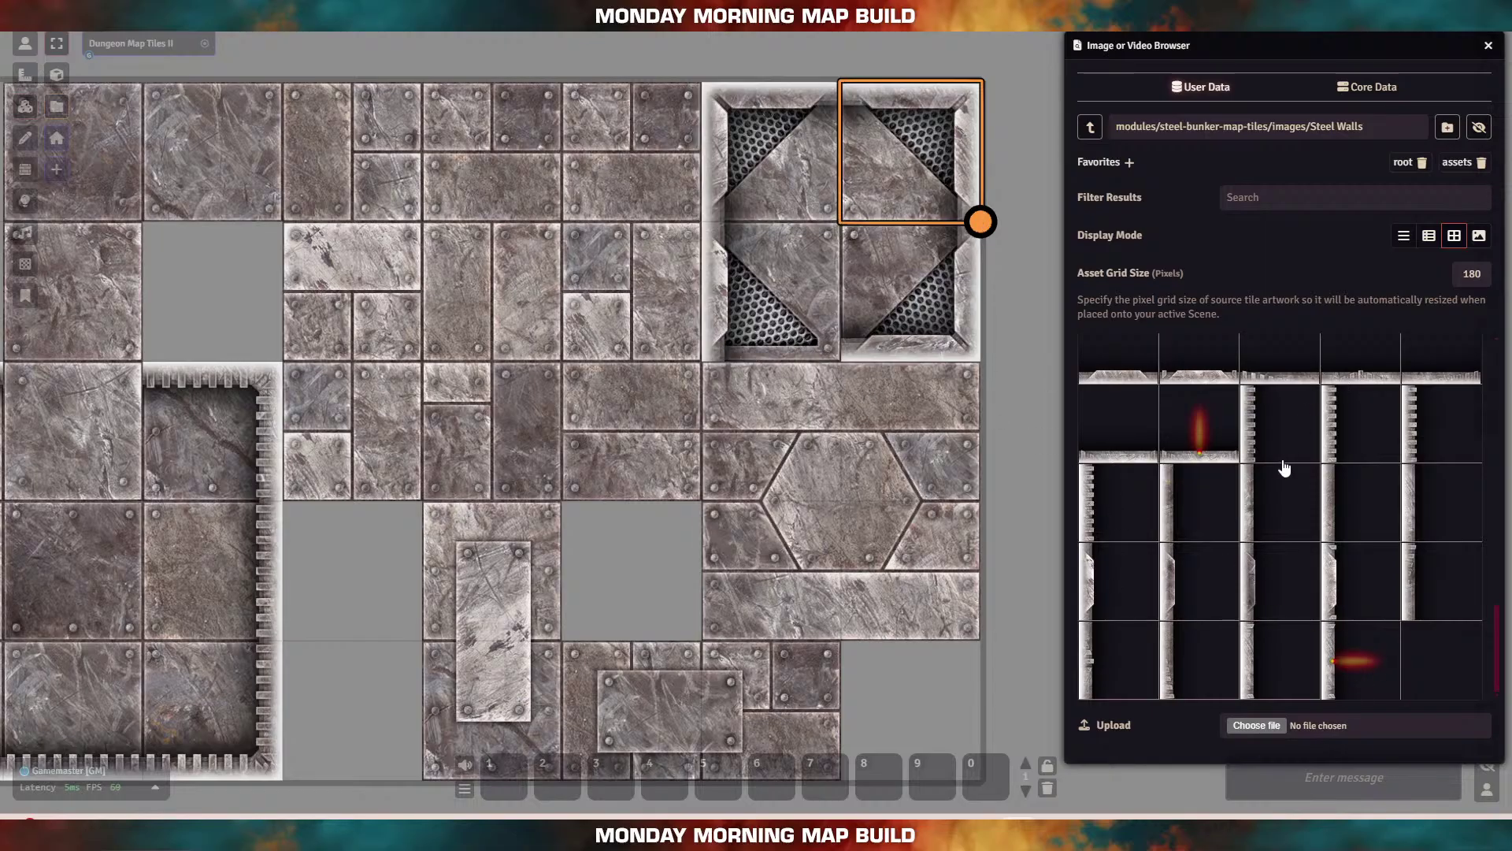
Step: Cap the end of the grate room's lower wall with two matching rounded halves from Cornerstones & Doorways, and return to Steel Walls
{"action": "scroll", "coordinate": [1260, 441], "scroll_direction": "up", "scroll_amount": 5}
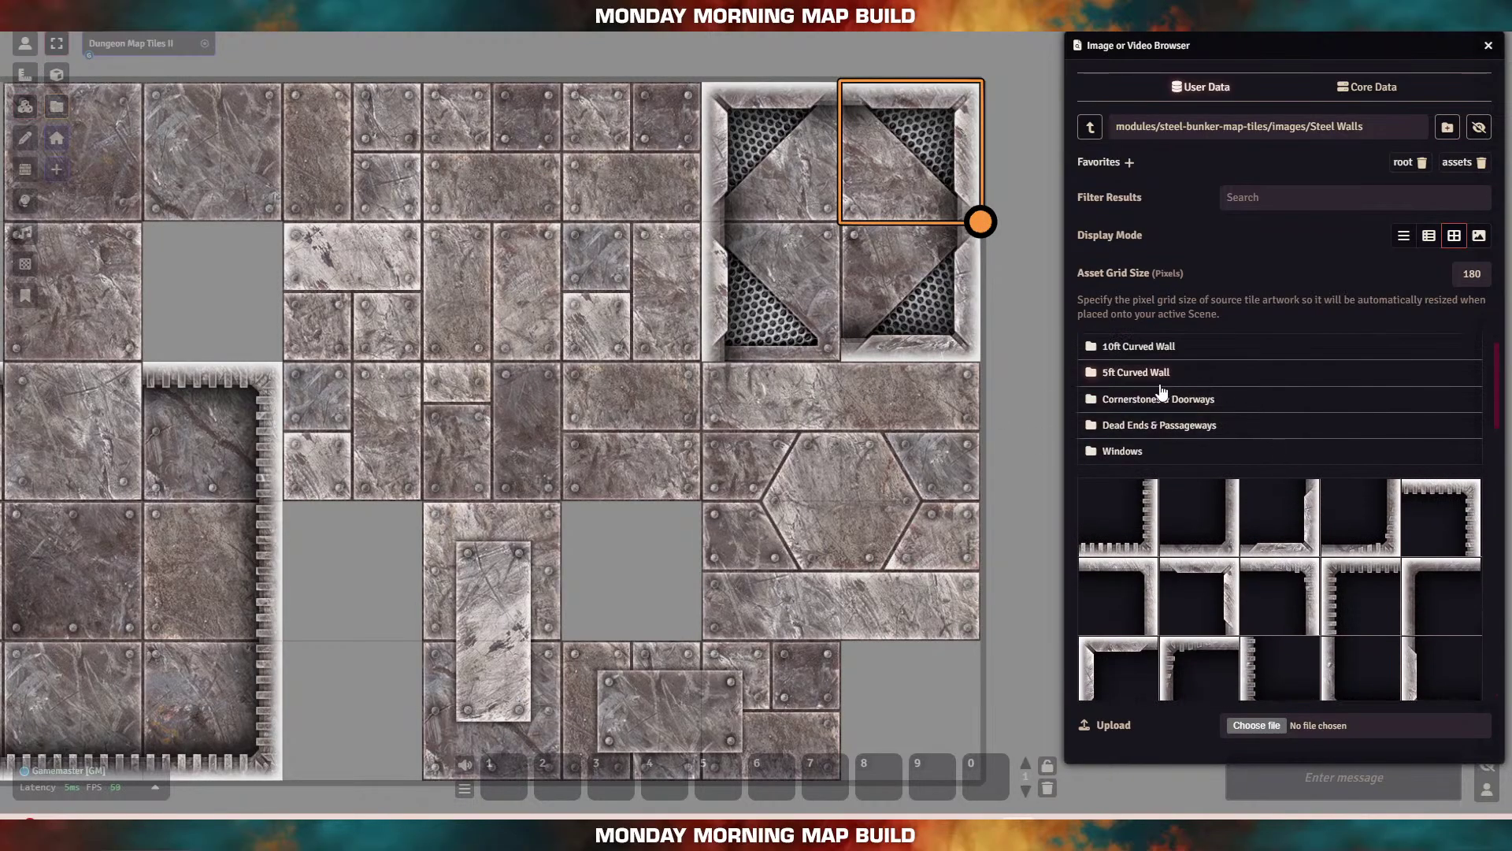
{"action": "left_click", "coordinate": [1168, 400]}
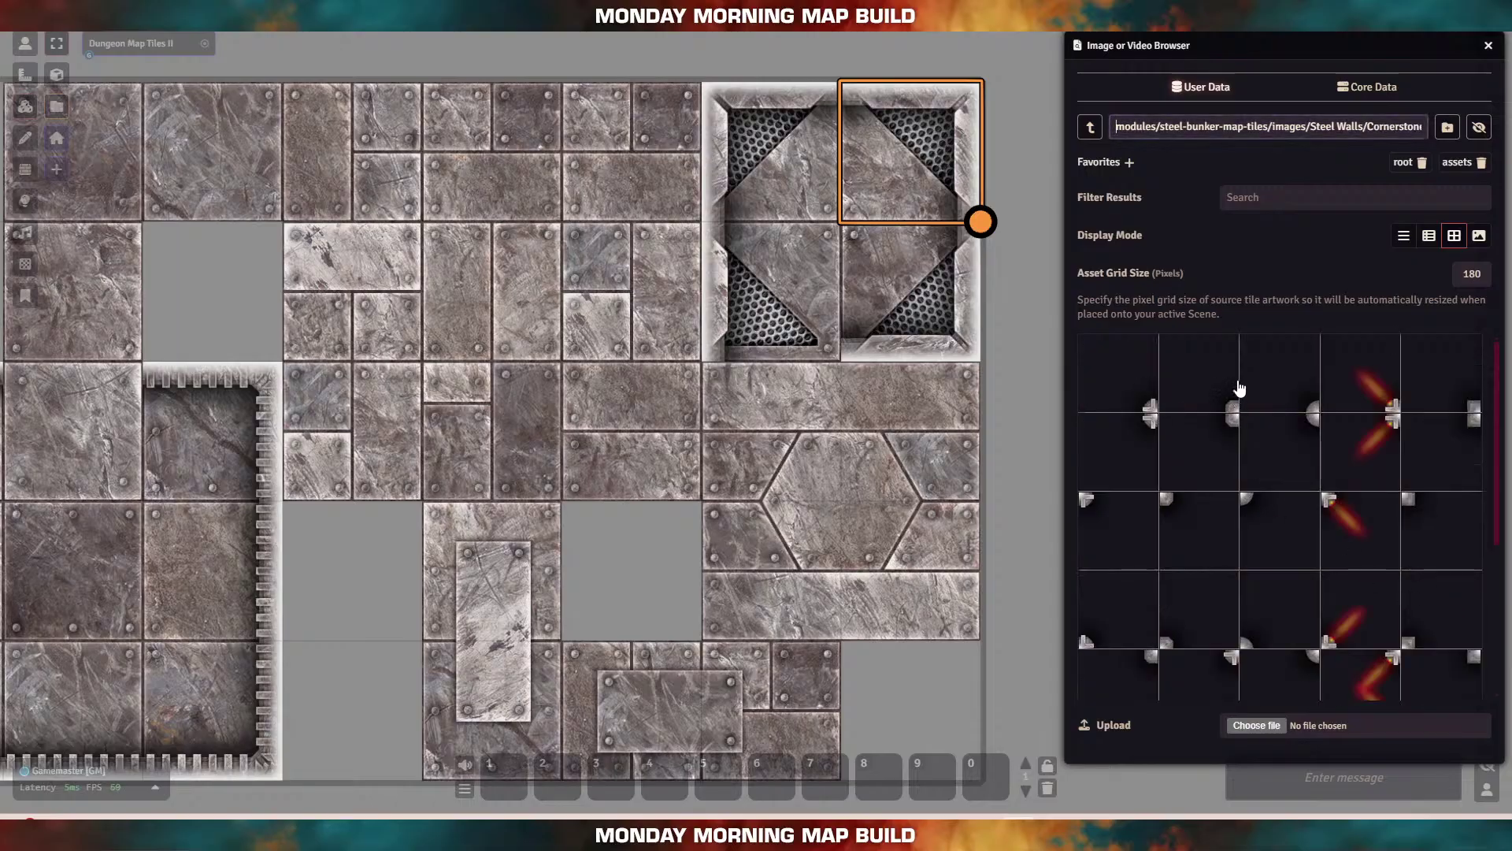
{"action": "left_click_drag", "start_coordinate": [1217, 391], "coordinate": [772, 298]}
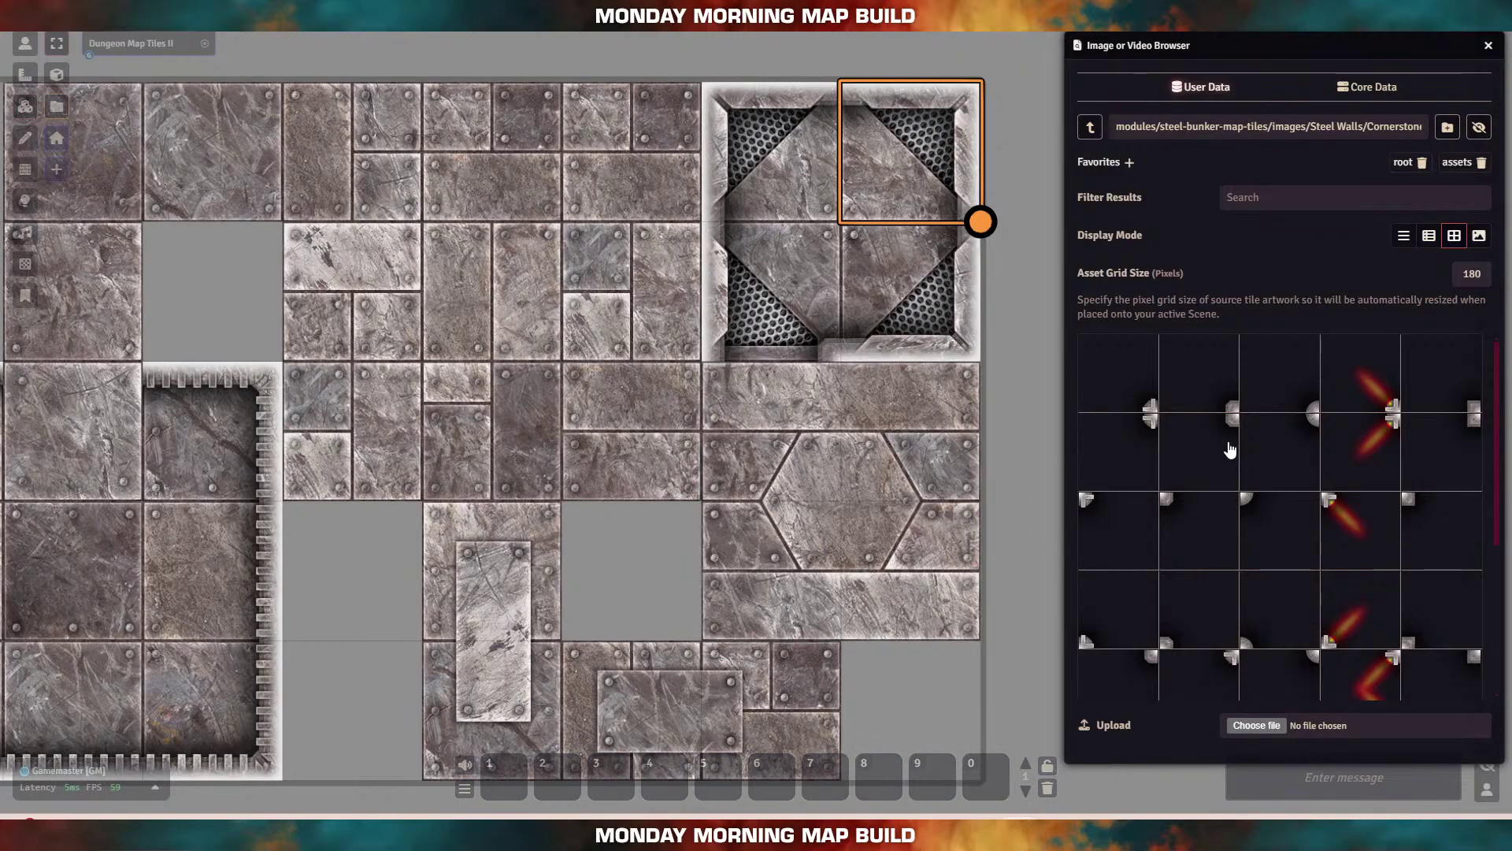
{"action": "left_click_drag", "start_coordinate": [1230, 450], "coordinate": [823, 386]}
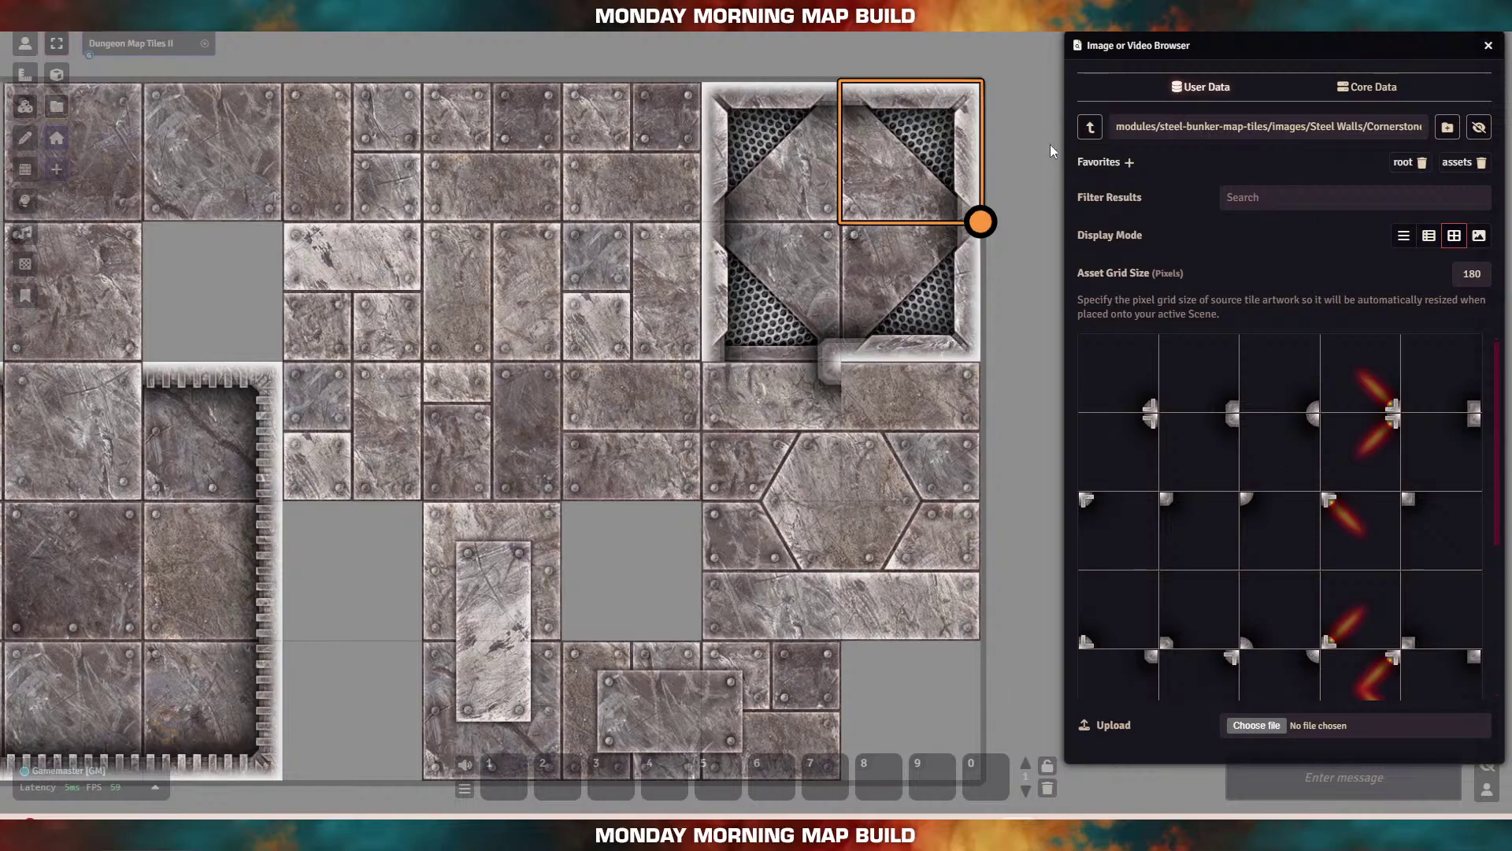
{"action": "left_click", "coordinate": [1091, 126]}
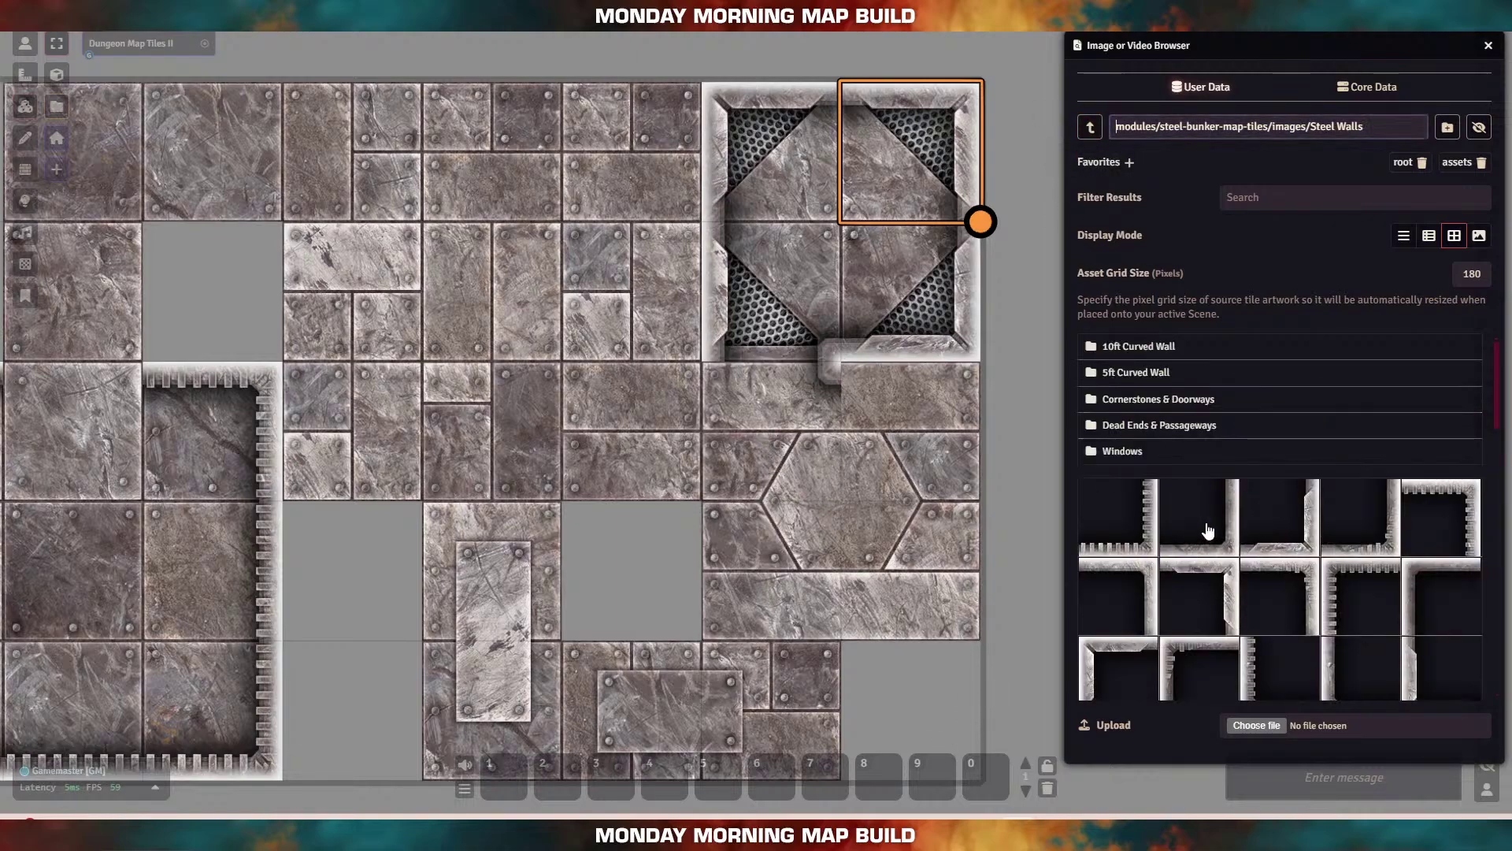
Step: Wall the hexagon room with smooth corner pieces on its two right corners and straight walls along its left side
{"action": "left_click_drag", "start_coordinate": [1209, 530], "coordinate": [914, 562]}
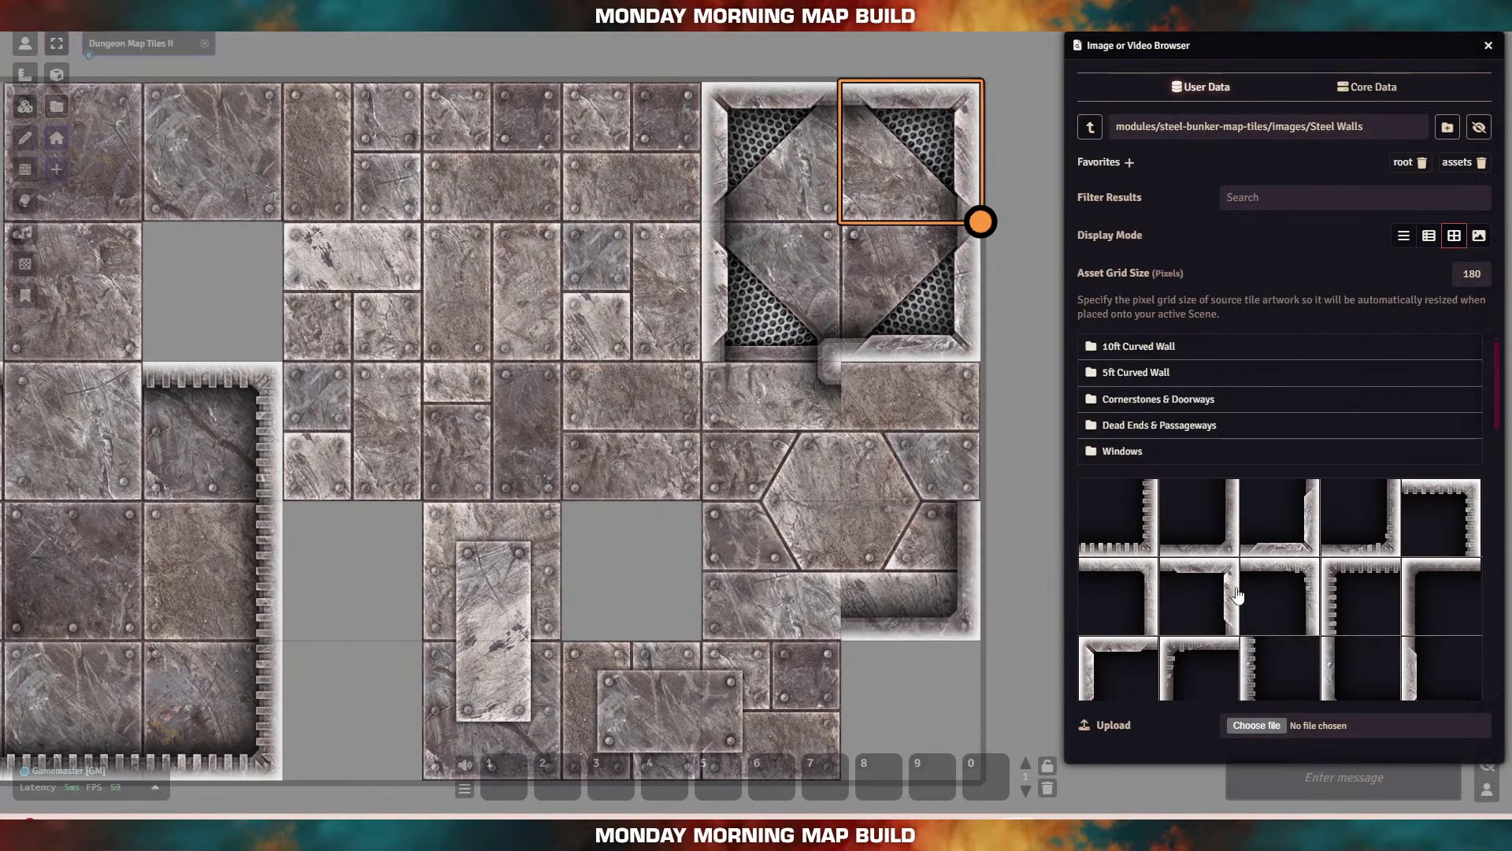
{"action": "left_click_drag", "start_coordinate": [1131, 597], "coordinate": [914, 427]}
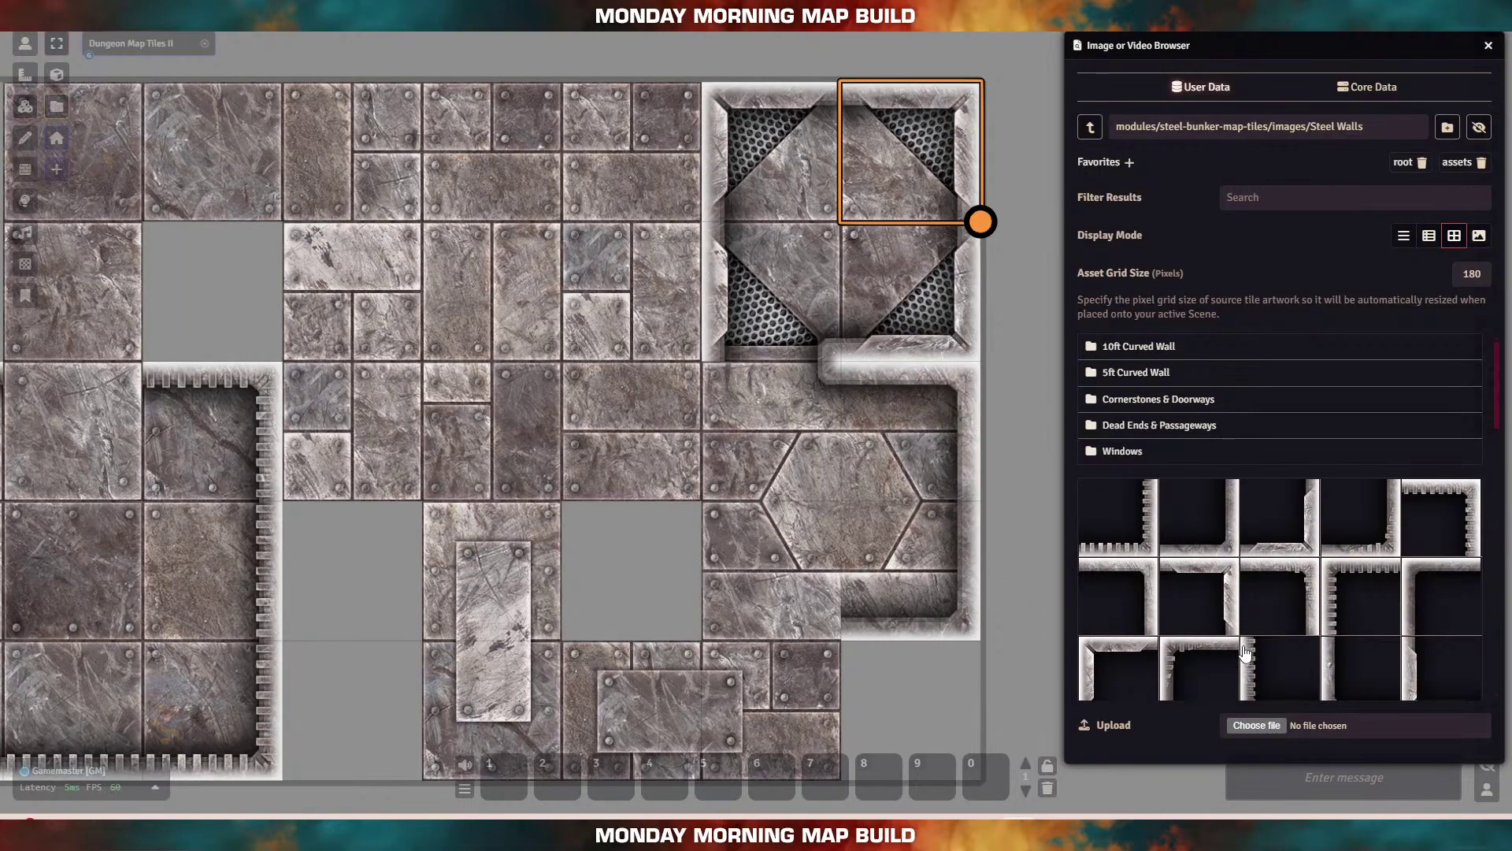
{"action": "scroll", "coordinate": [1256, 607], "scroll_direction": "down", "scroll_amount": 5}
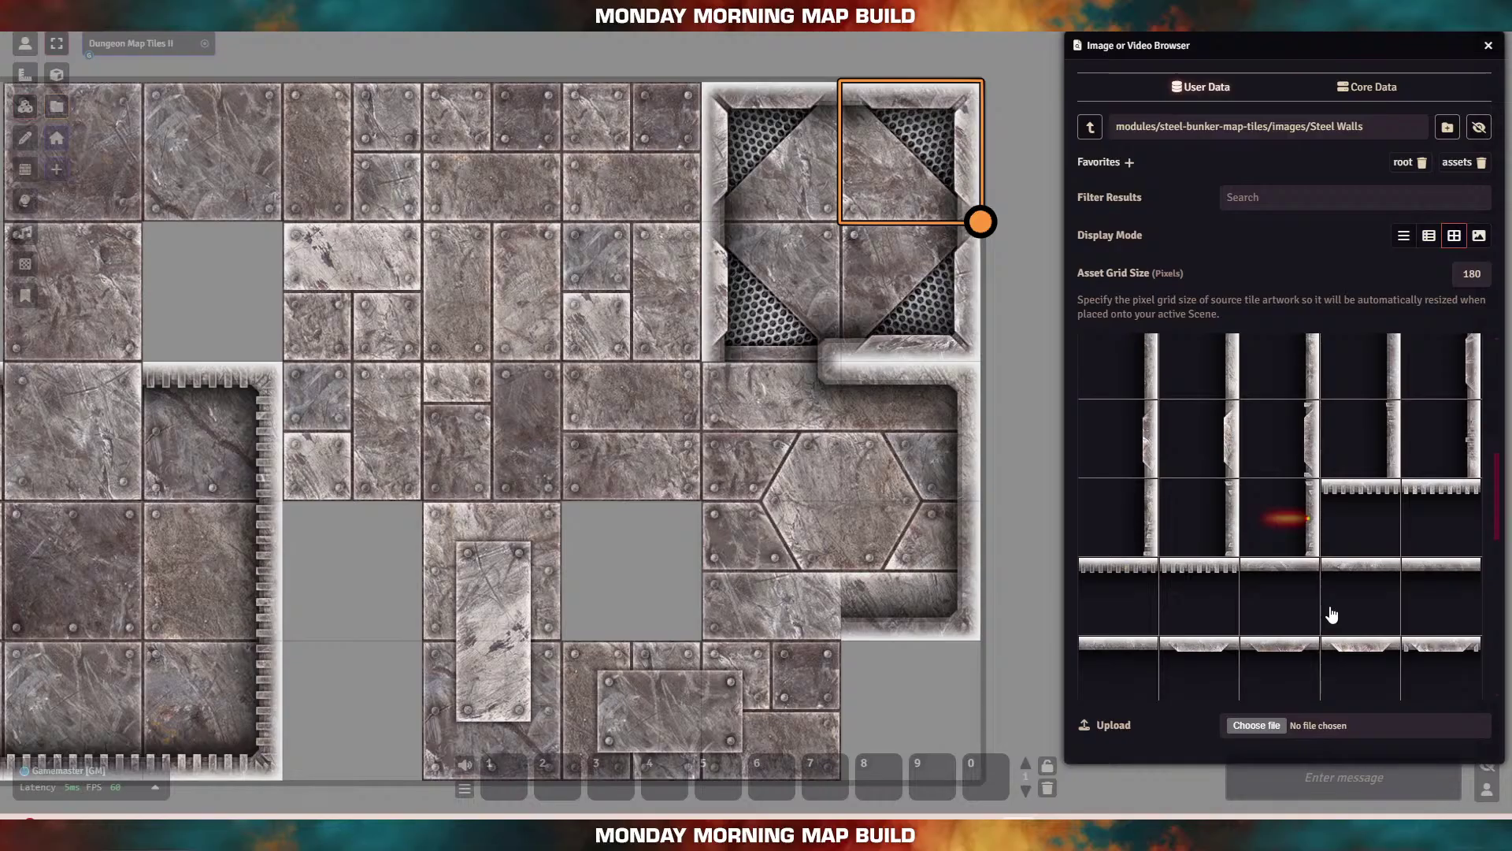
{"action": "scroll", "coordinate": [1332, 614], "scroll_direction": "down", "scroll_amount": 6}
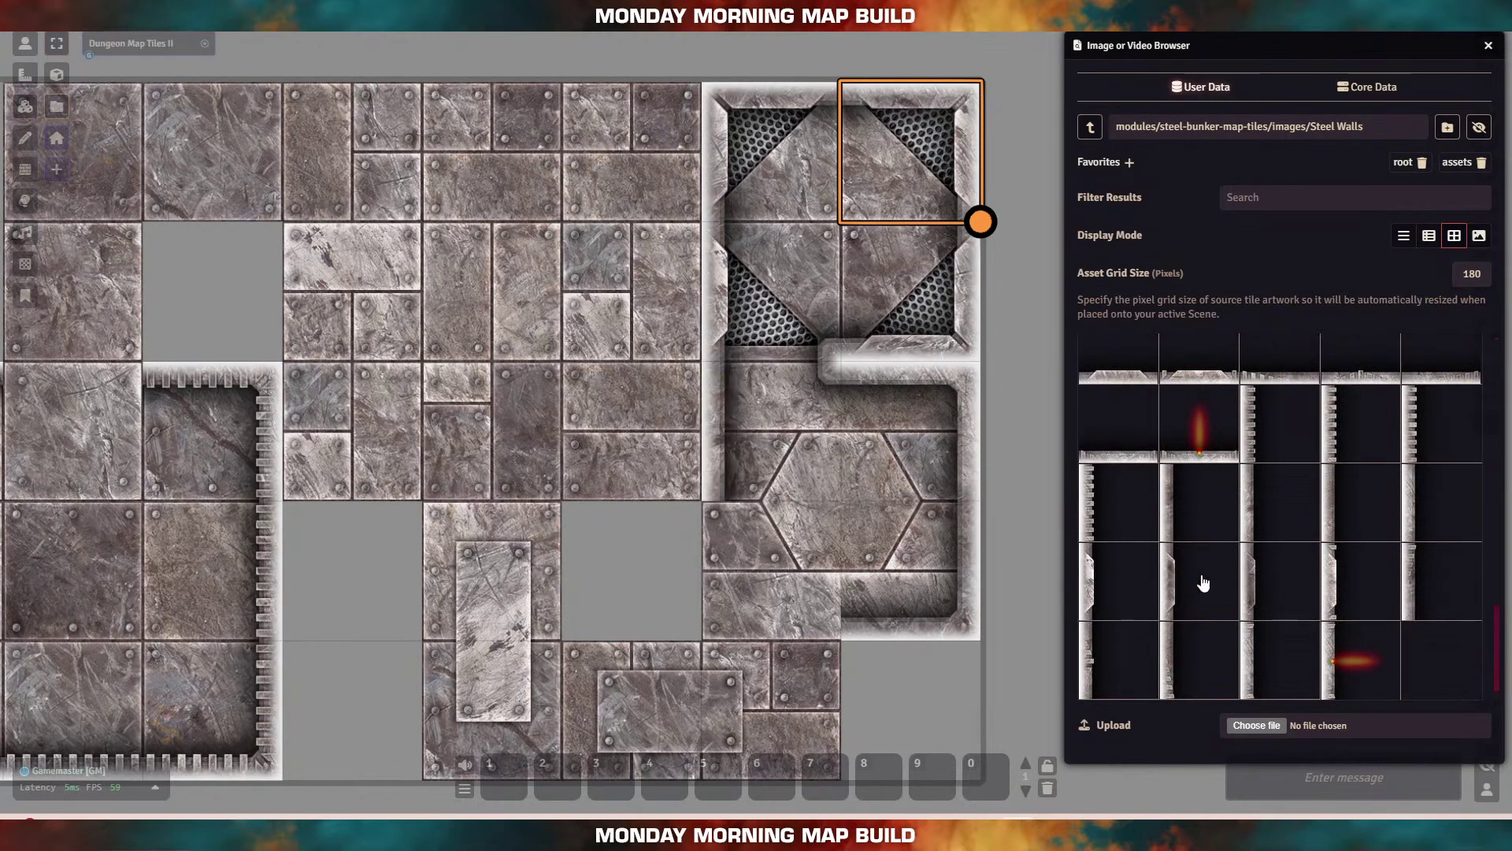
{"action": "left_click_drag", "start_coordinate": [1191, 513], "coordinate": [783, 570]}
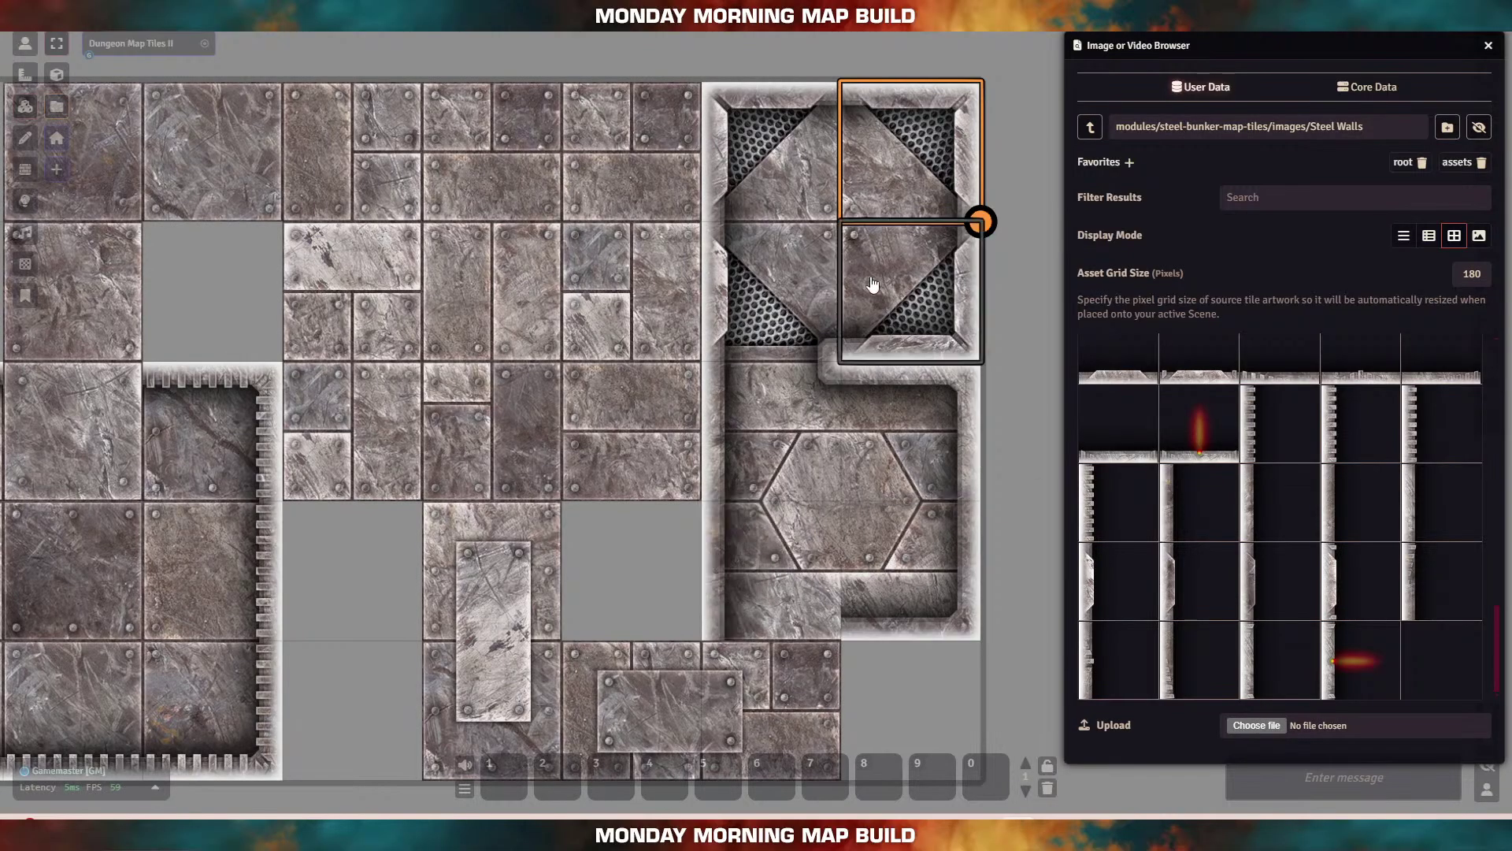
Step: Add a rounded cornerstone from Cornerstones & Doorways to the open inner corner of the hexagon room's lower-left tile
{"action": "scroll", "coordinate": [812, 591], "scroll_direction": "up", "scroll_amount": 3}
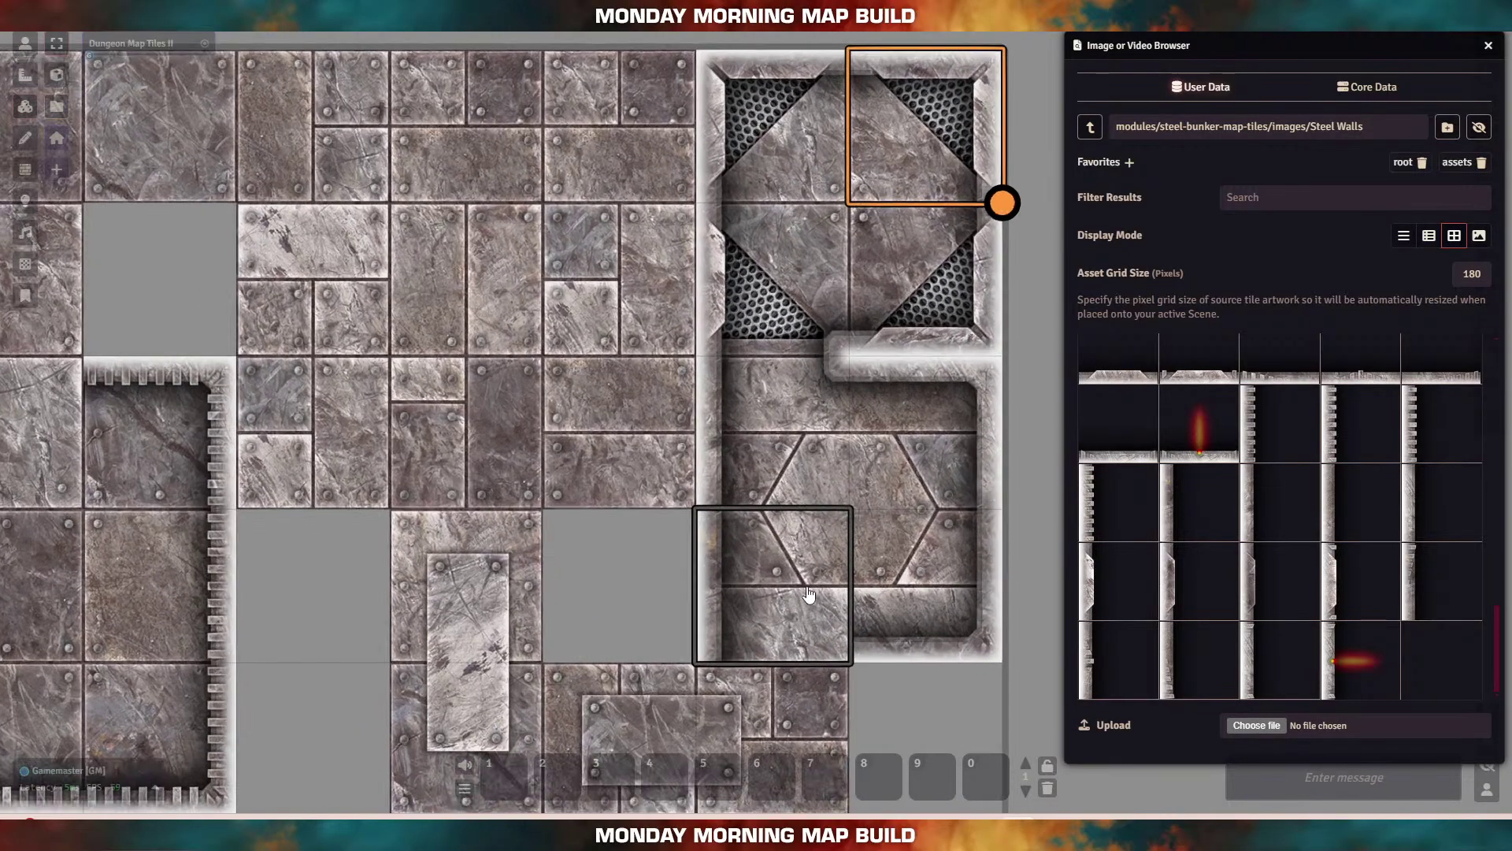
{"action": "left_click_drag", "start_coordinate": [587, 597], "coordinate": [650, 515]}
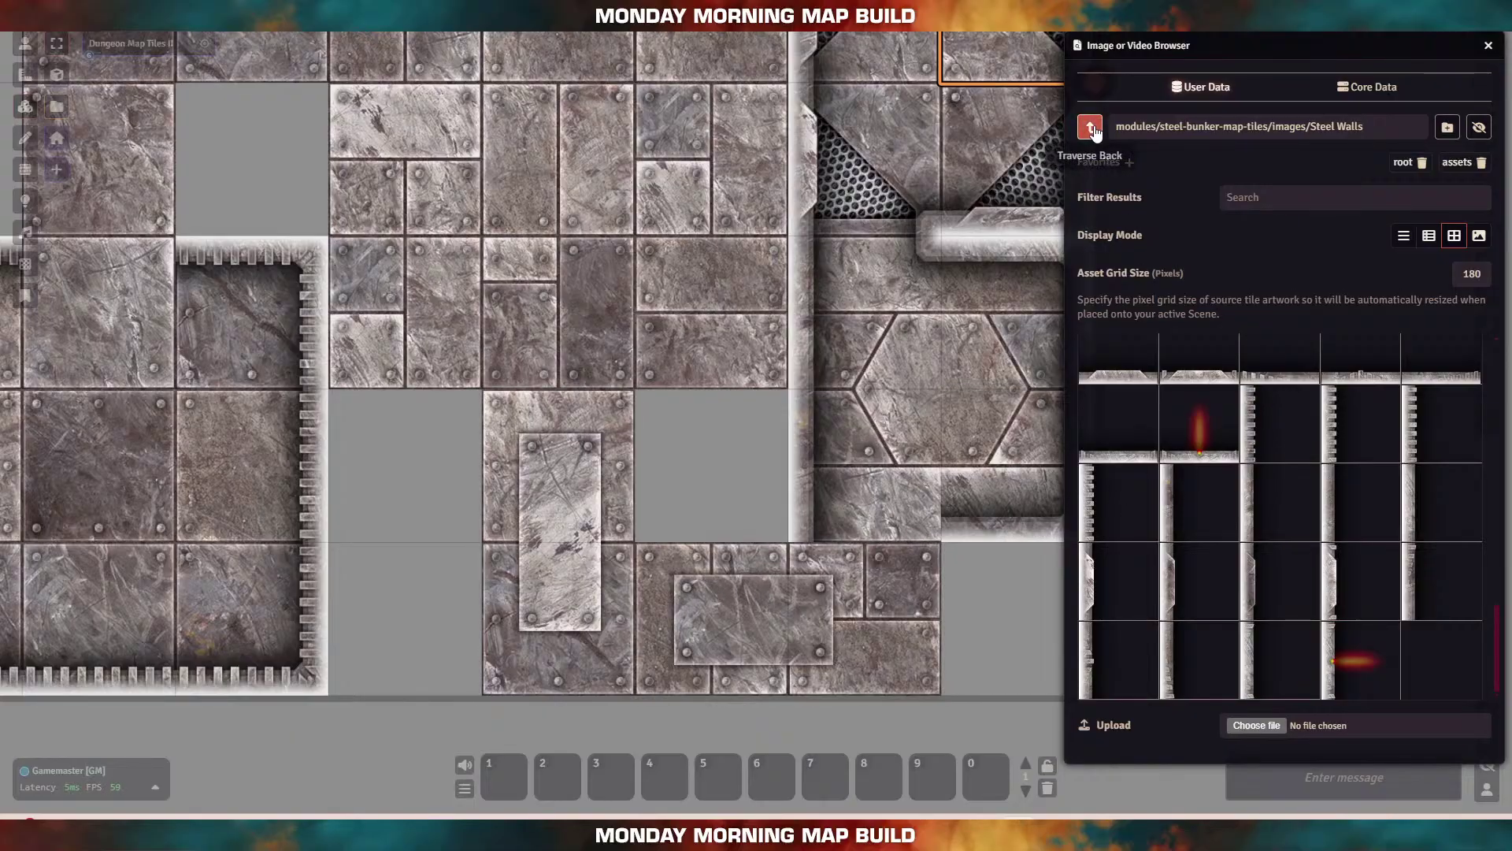
{"action": "scroll", "coordinate": [1218, 480], "scroll_direction": "up", "scroll_amount": 10}
{"action": "scroll", "coordinate": [1218, 480], "scroll_direction": "up", "scroll_amount": 1}
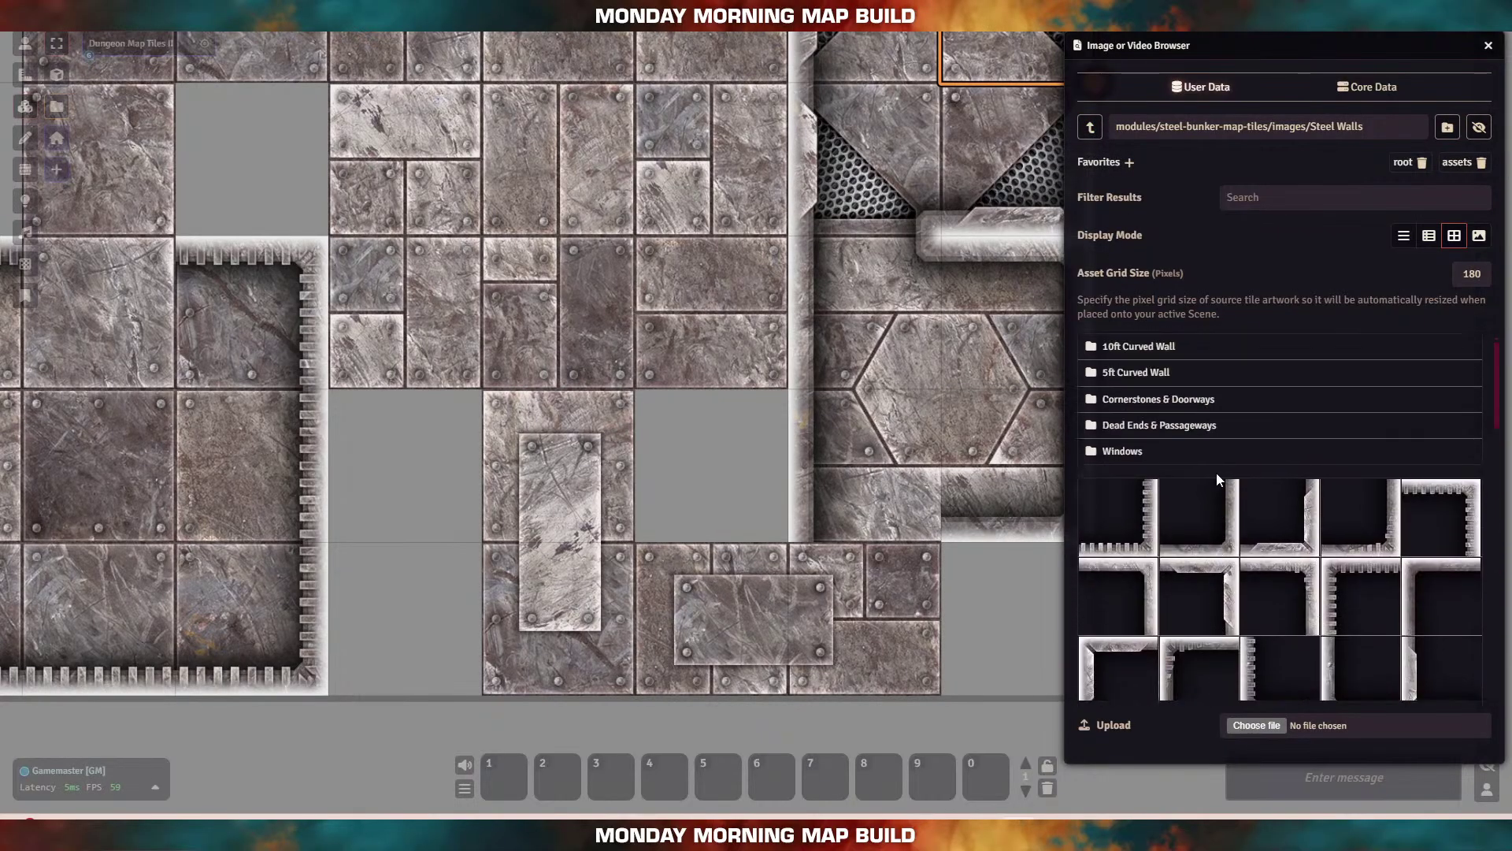
{"action": "left_click", "coordinate": [1200, 410]}
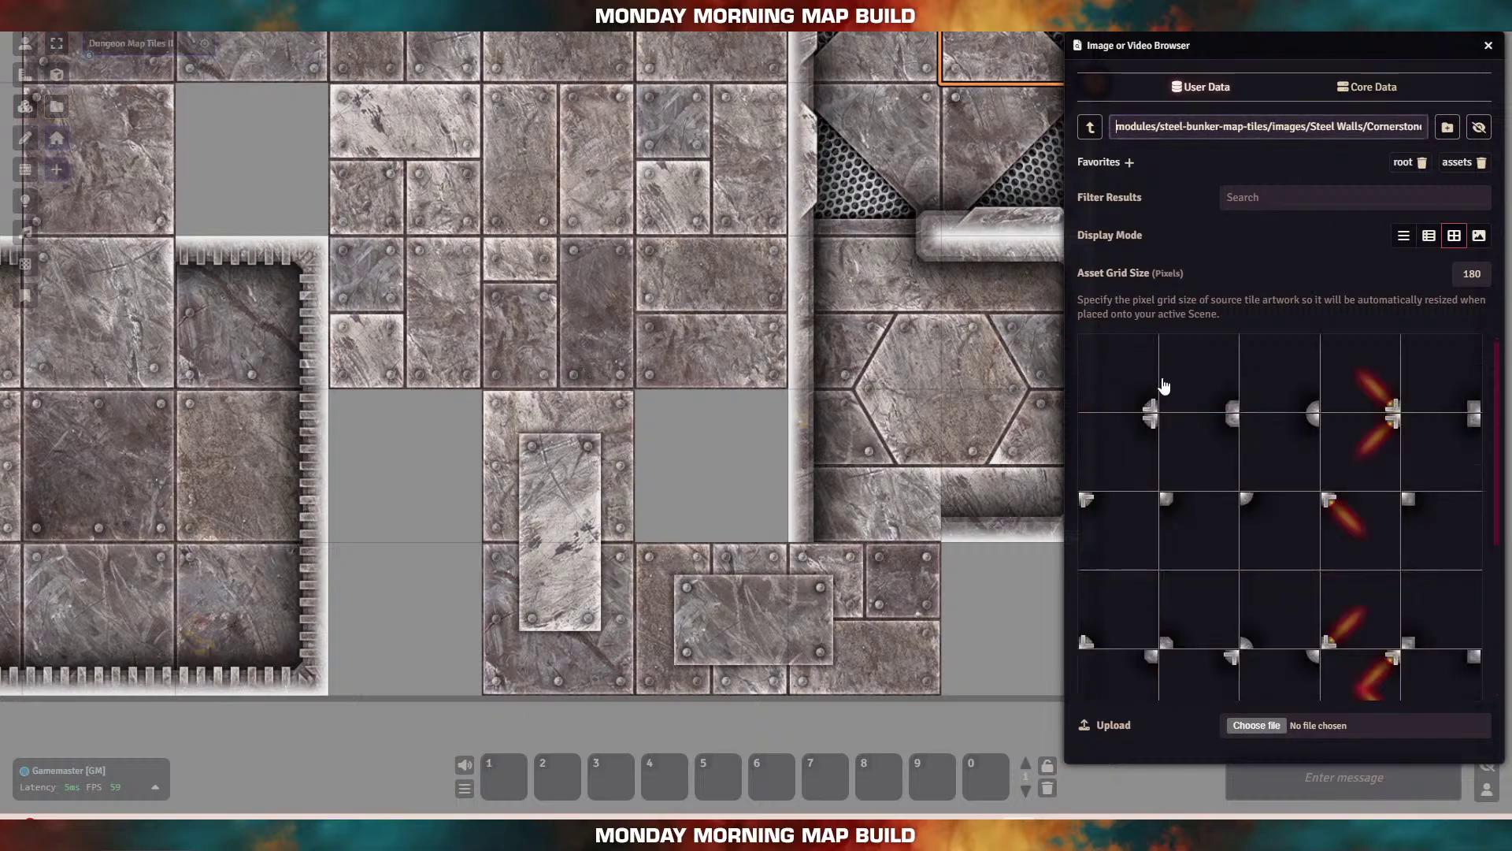
{"action": "left_click_drag", "start_coordinate": [1209, 401], "coordinate": [865, 463]}
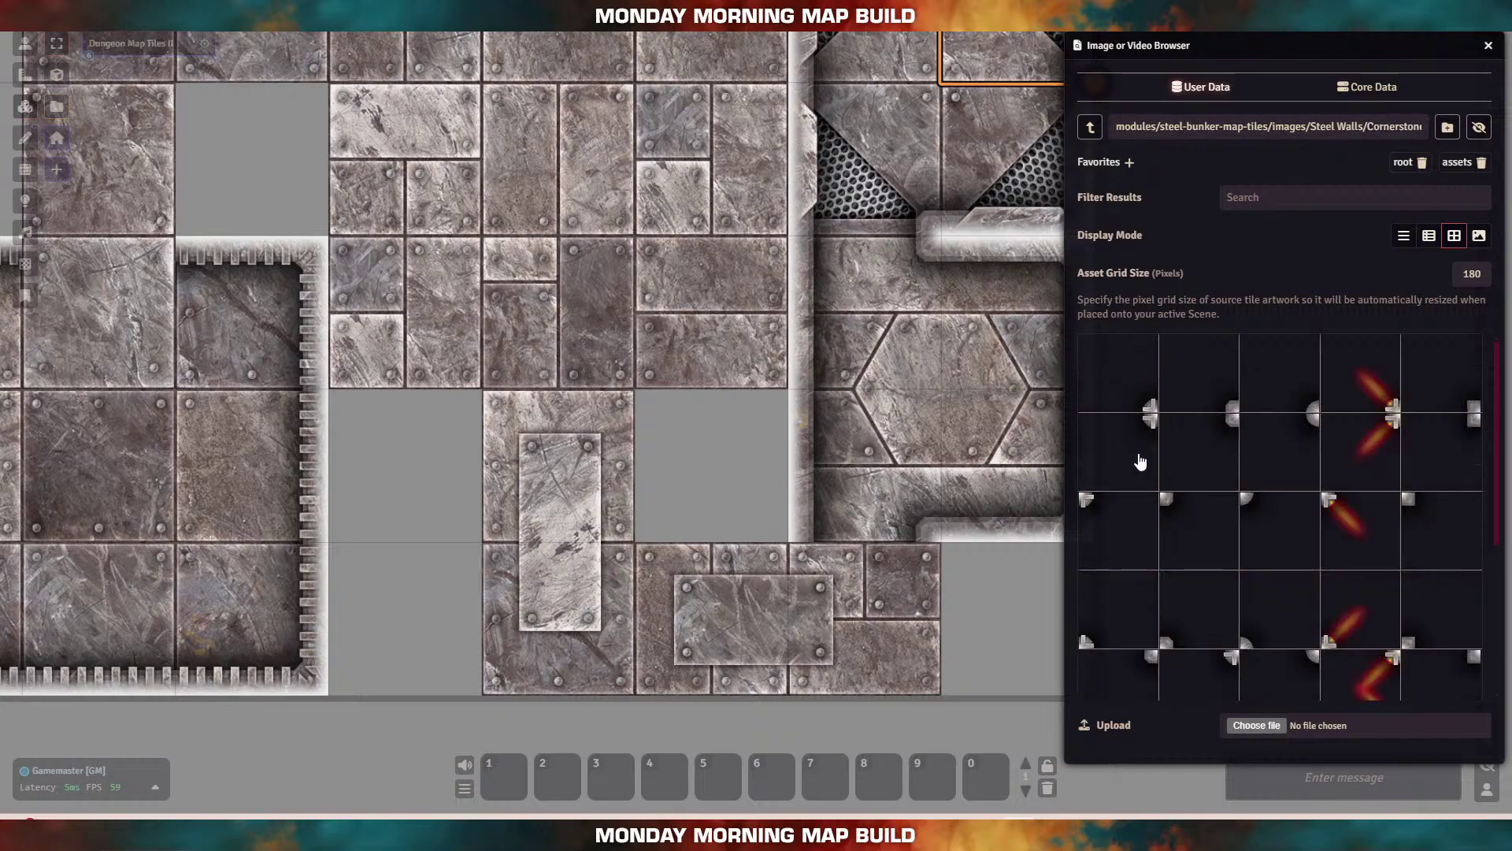
Step: Wall the corridor below the hexagon room with a smooth horizontal passageway from Dead Ends & Passageways and a corner wall at each end
{"action": "left_click", "coordinate": [1090, 127]}
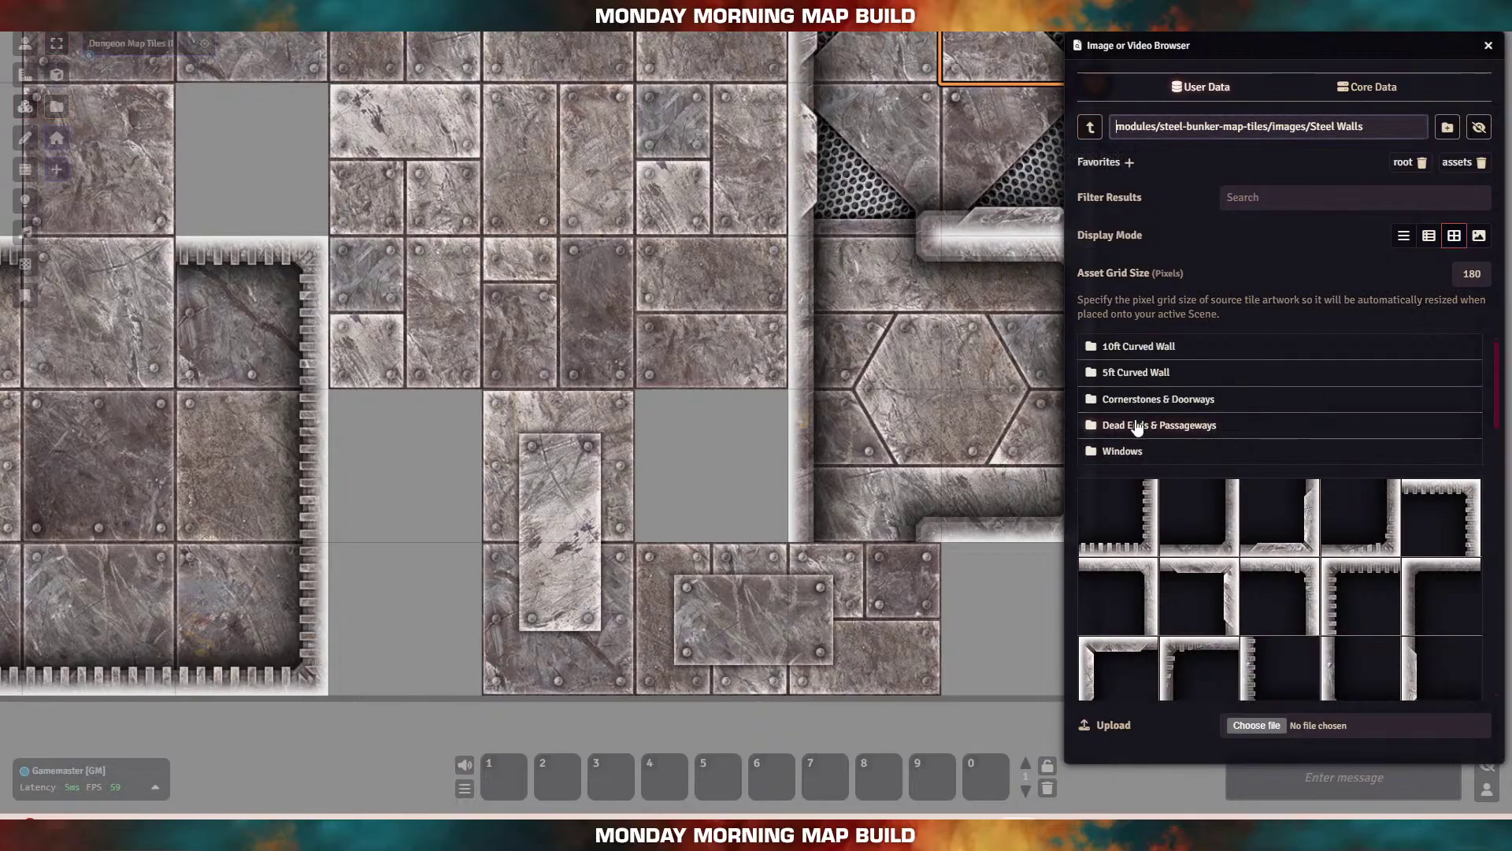
{"action": "left_click", "coordinate": [1188, 427]}
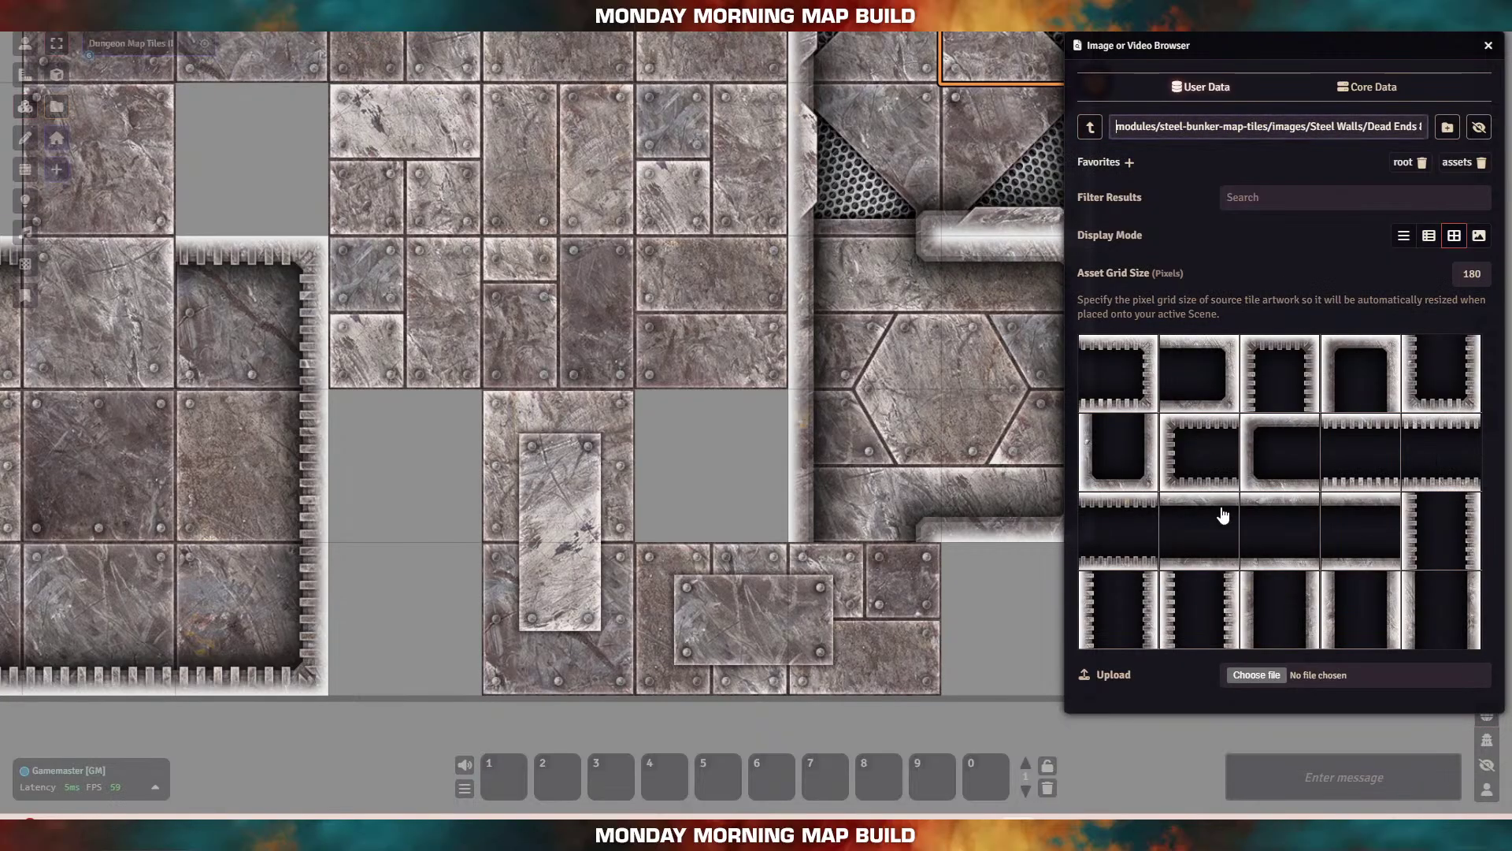
{"action": "left_click_drag", "start_coordinate": [1213, 559], "coordinate": [713, 610]}
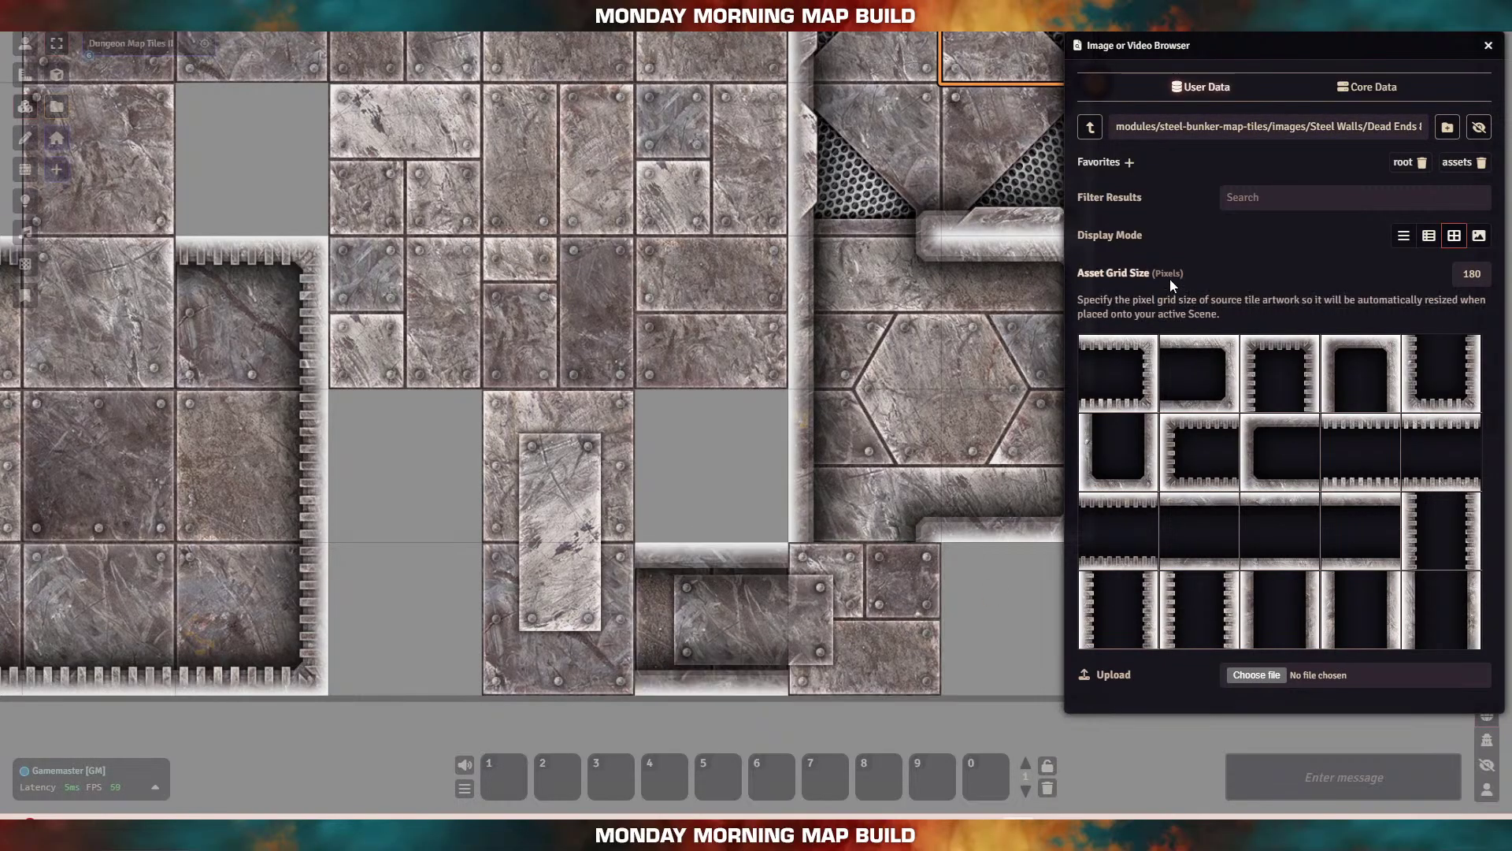
{"action": "left_click", "coordinate": [1090, 128]}
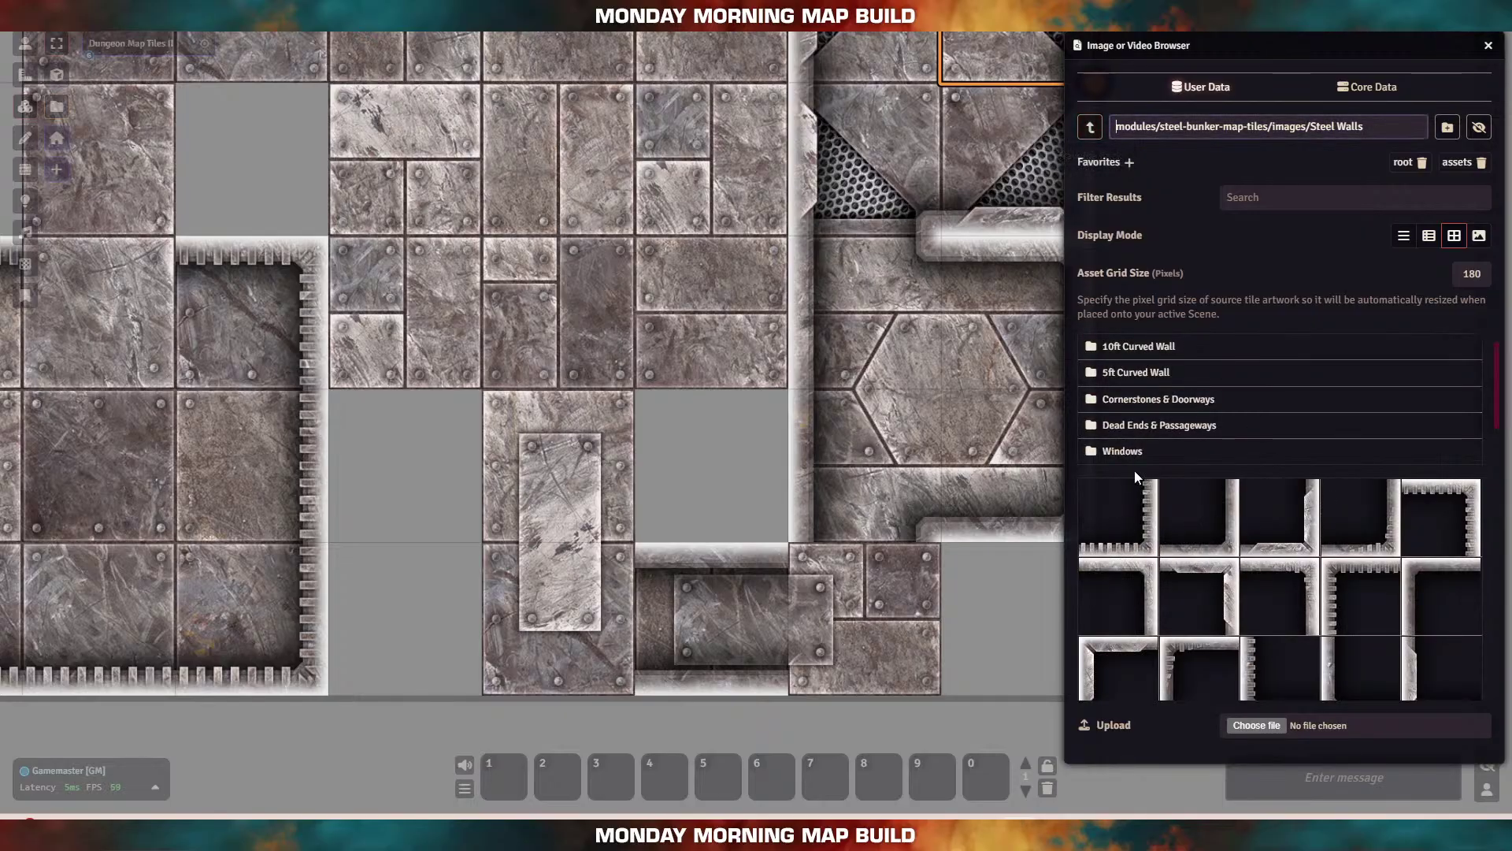
{"action": "left_click_drag", "start_coordinate": [1214, 534], "coordinate": [884, 616]}
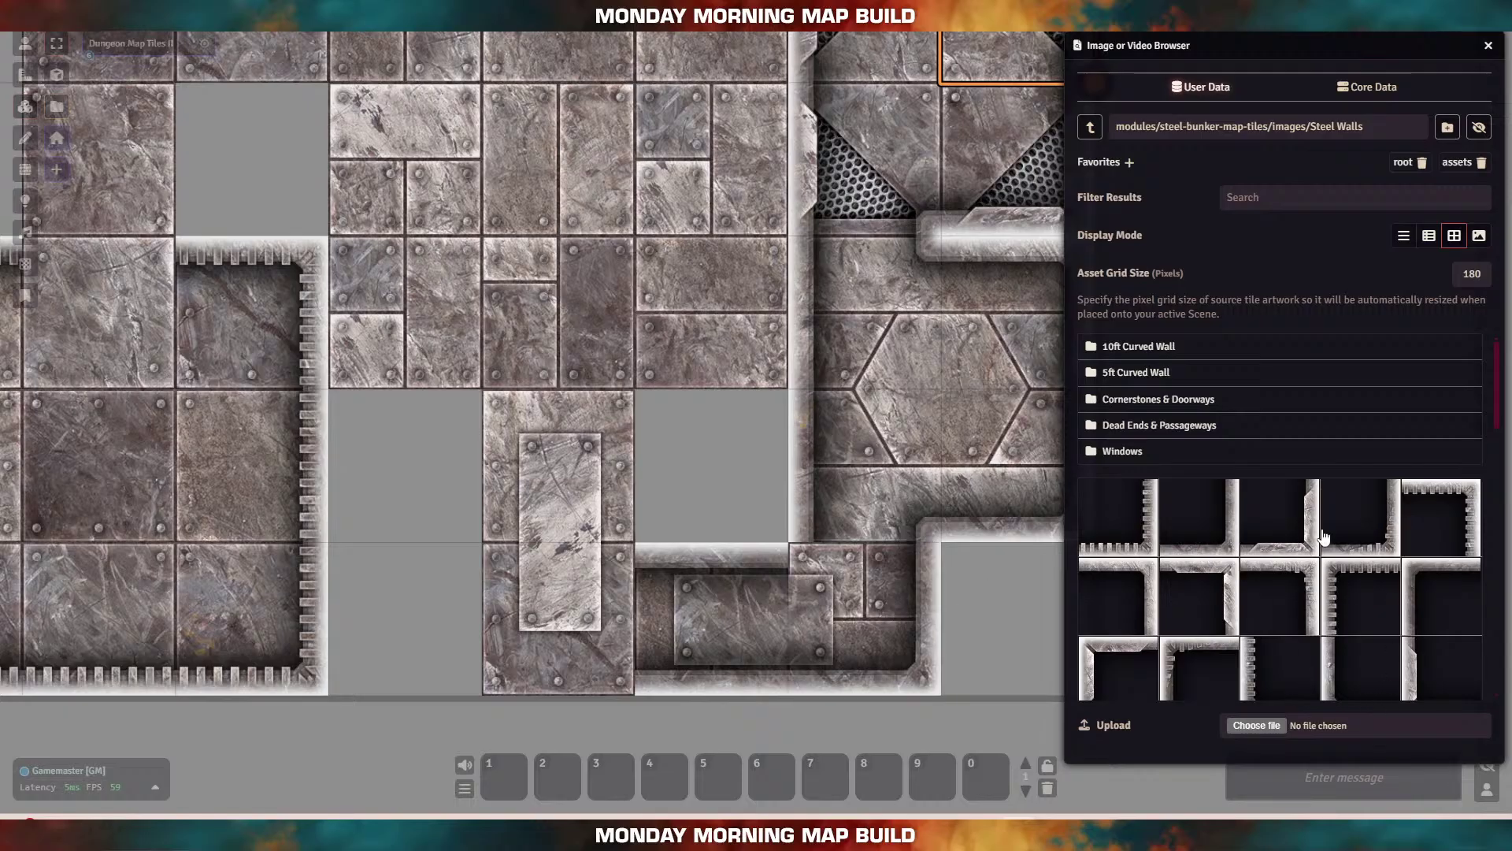
{"action": "scroll", "coordinate": [1269, 592], "scroll_direction": "down", "scroll_amount": 3}
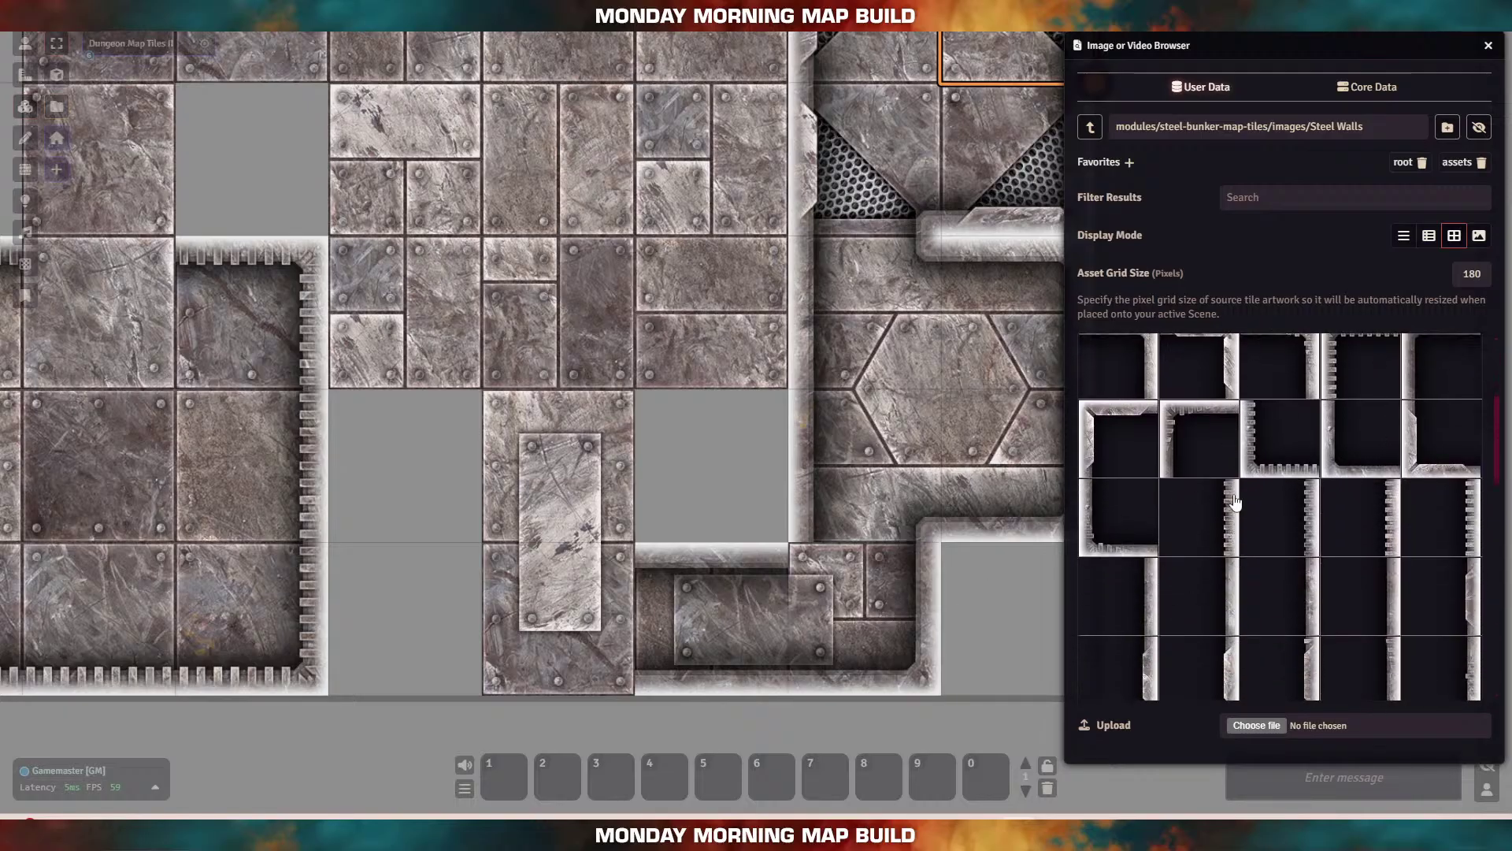
{"action": "left_click_drag", "start_coordinate": [1344, 454], "coordinate": [563, 621]}
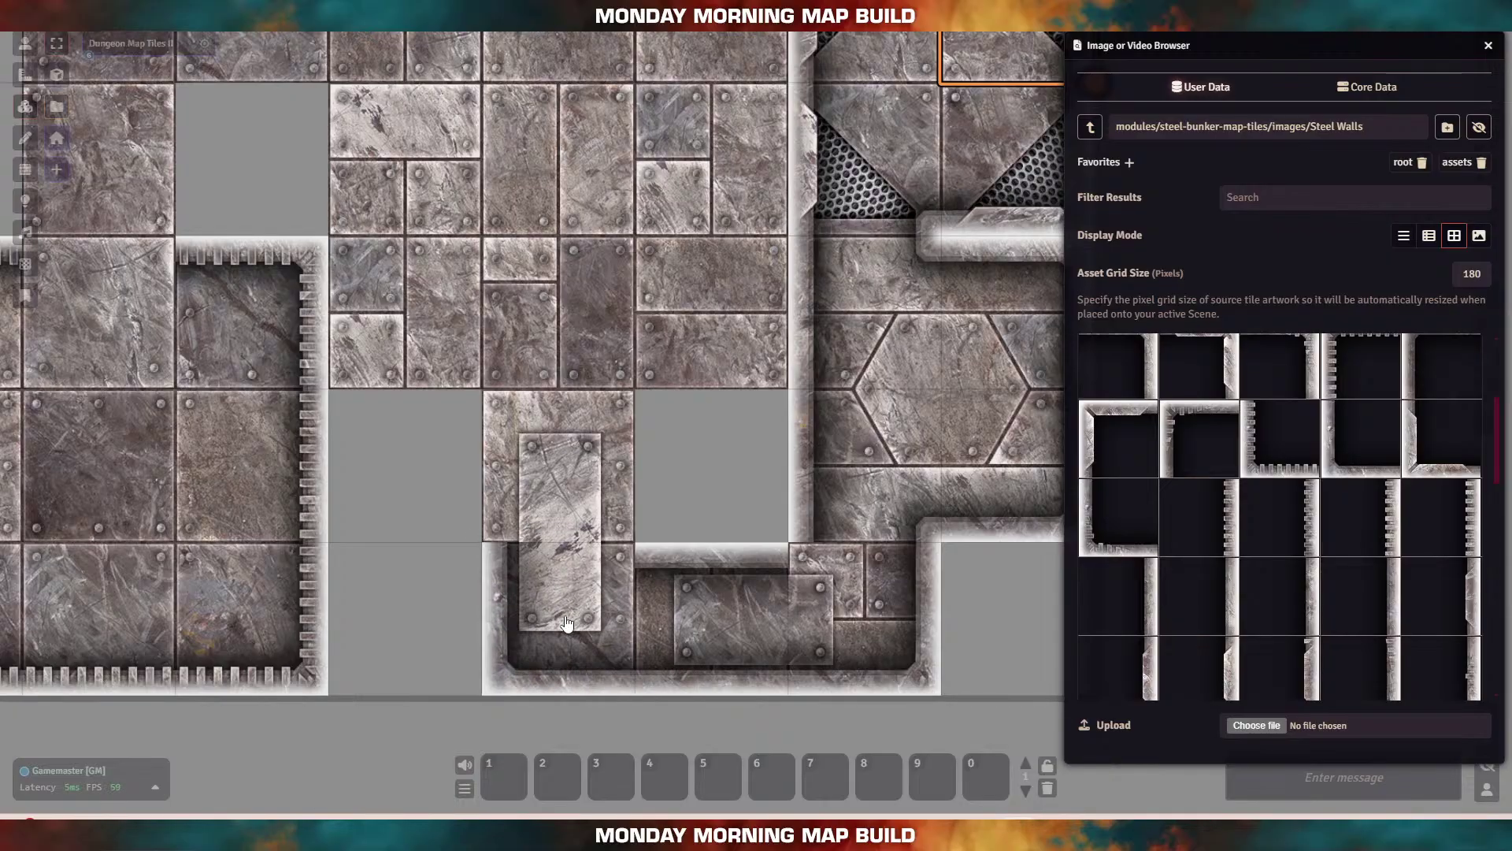
Step: Fill the two inner corners of the lower corridor's bends with rounded cornerstones, and return to the Steel Walls folder
{"action": "scroll", "coordinate": [1293, 470], "scroll_direction": "up", "scroll_amount": 3}
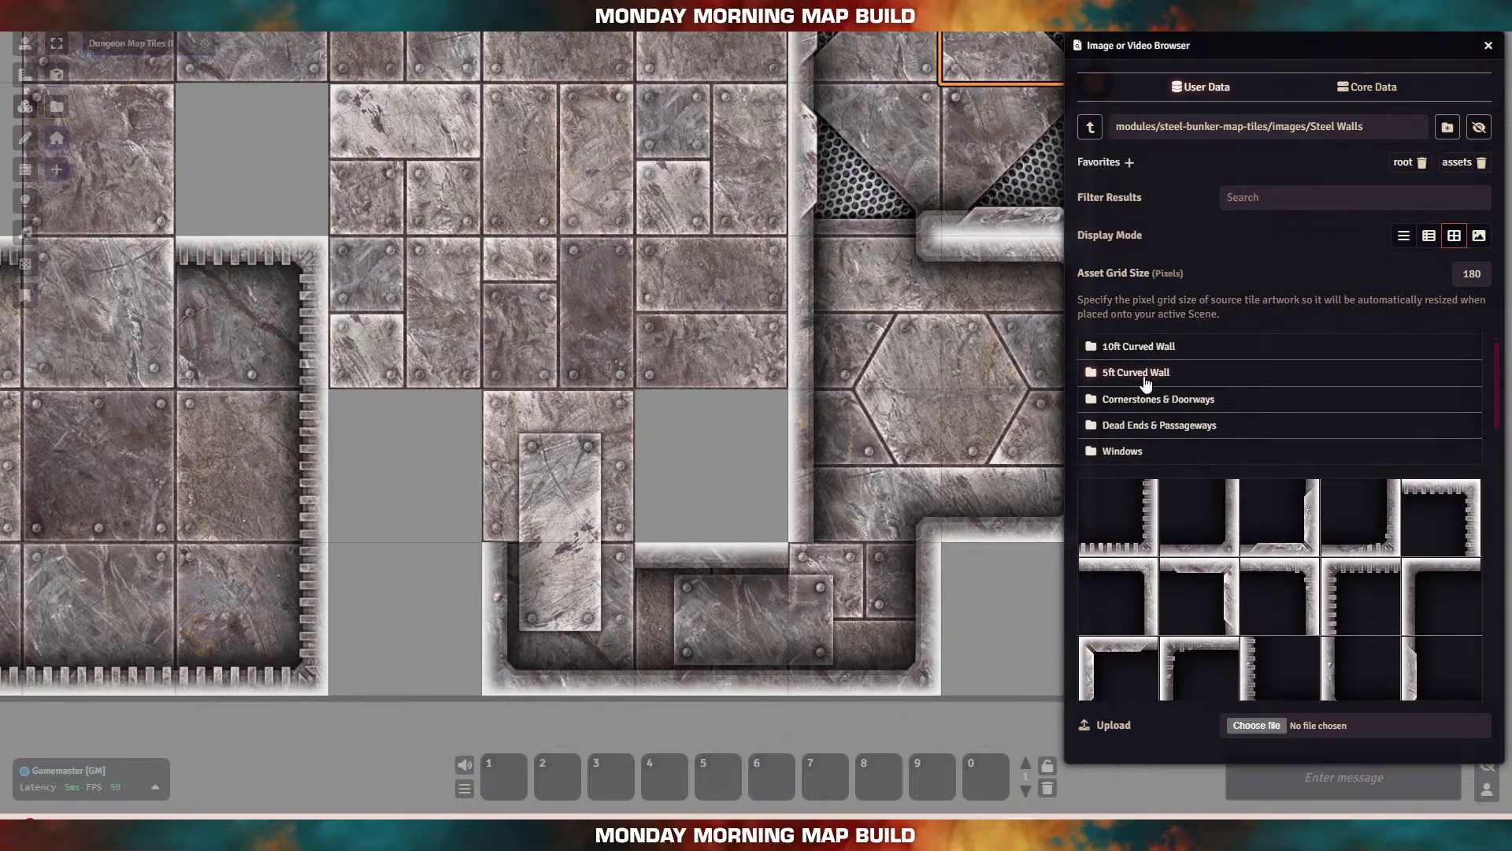
{"action": "left_click", "coordinate": [1164, 400]}
{"action": "left_click_drag", "start_coordinate": [1192, 529], "coordinate": [863, 627]}
{"action": "left_click_drag", "start_coordinate": [1307, 433], "coordinate": [572, 615]}
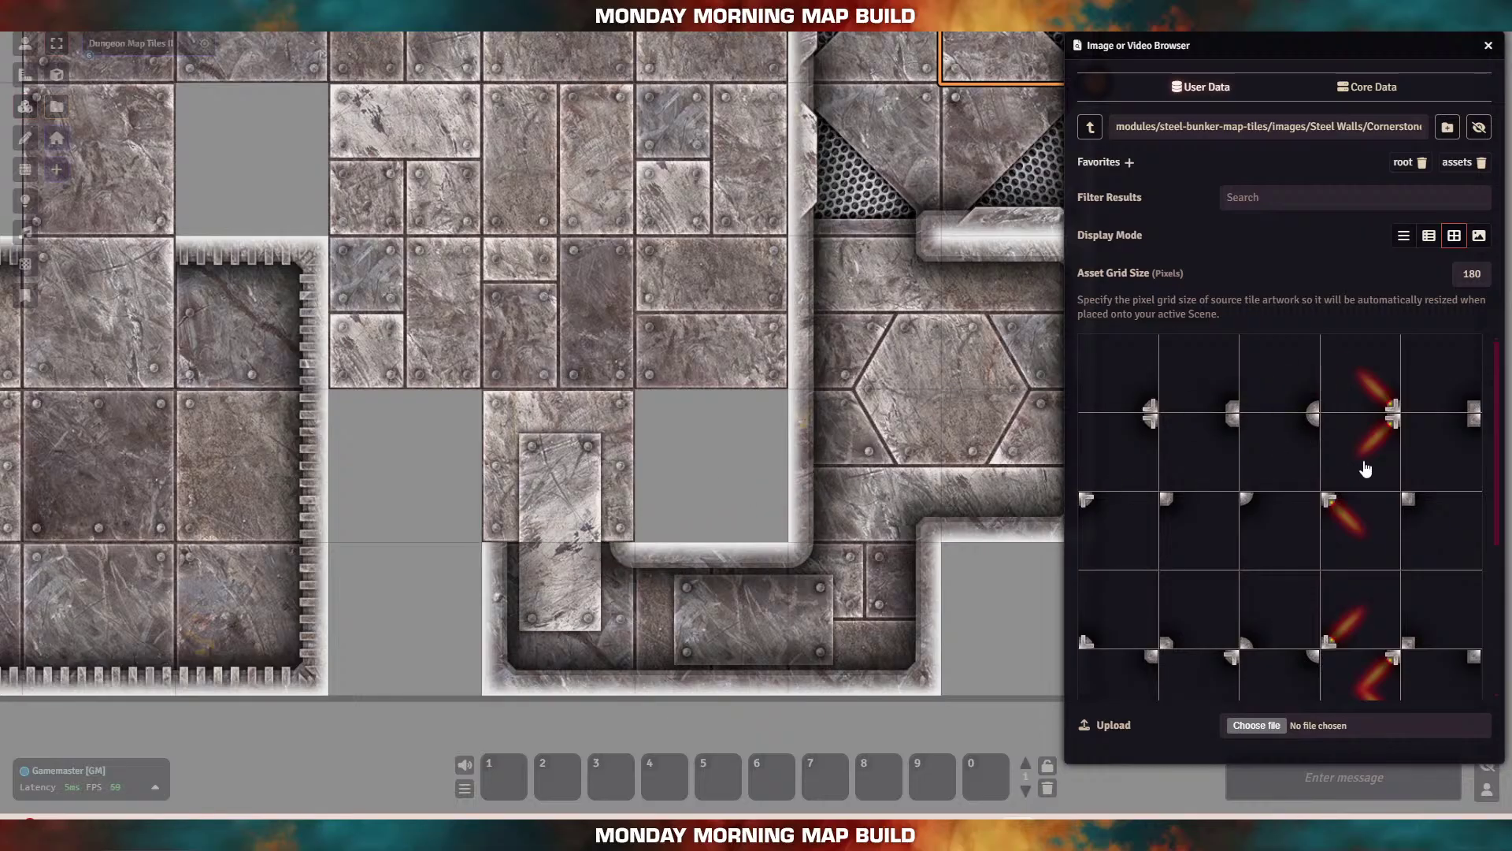
{"action": "left_click", "coordinate": [1091, 128]}
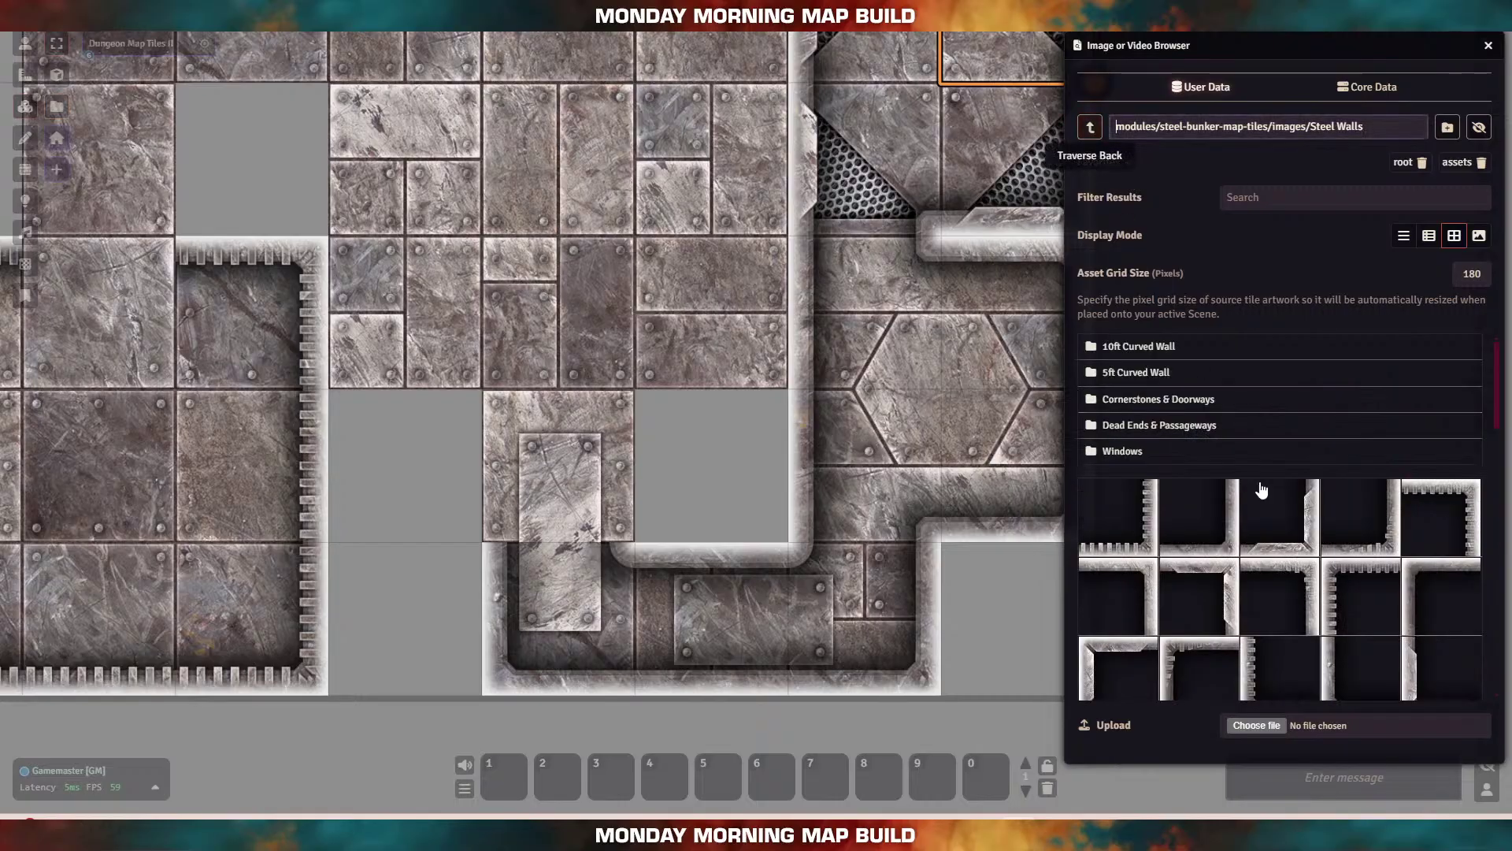
Step: Place smooth passageway walls from Dead Ends & Passageways on the lower corridor's vertical leg and on both legs of the upper-left corridor
{"action": "left_click", "coordinate": [1209, 437]}
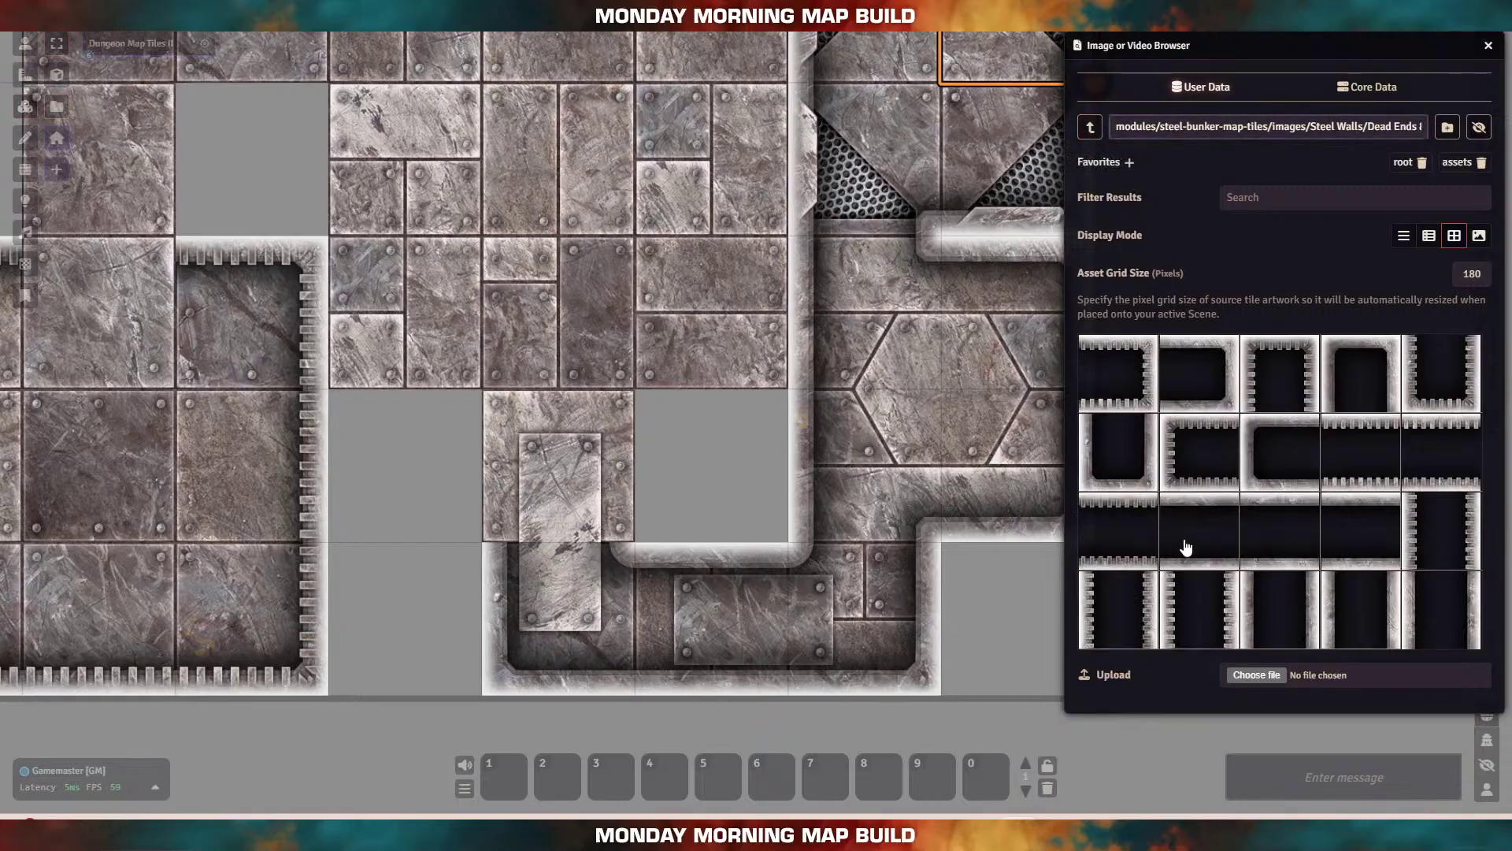
{"action": "left_click_drag", "start_coordinate": [1354, 626], "coordinate": [656, 524]}
{"action": "left_click_drag", "start_coordinate": [386, 437], "coordinate": [423, 613]}
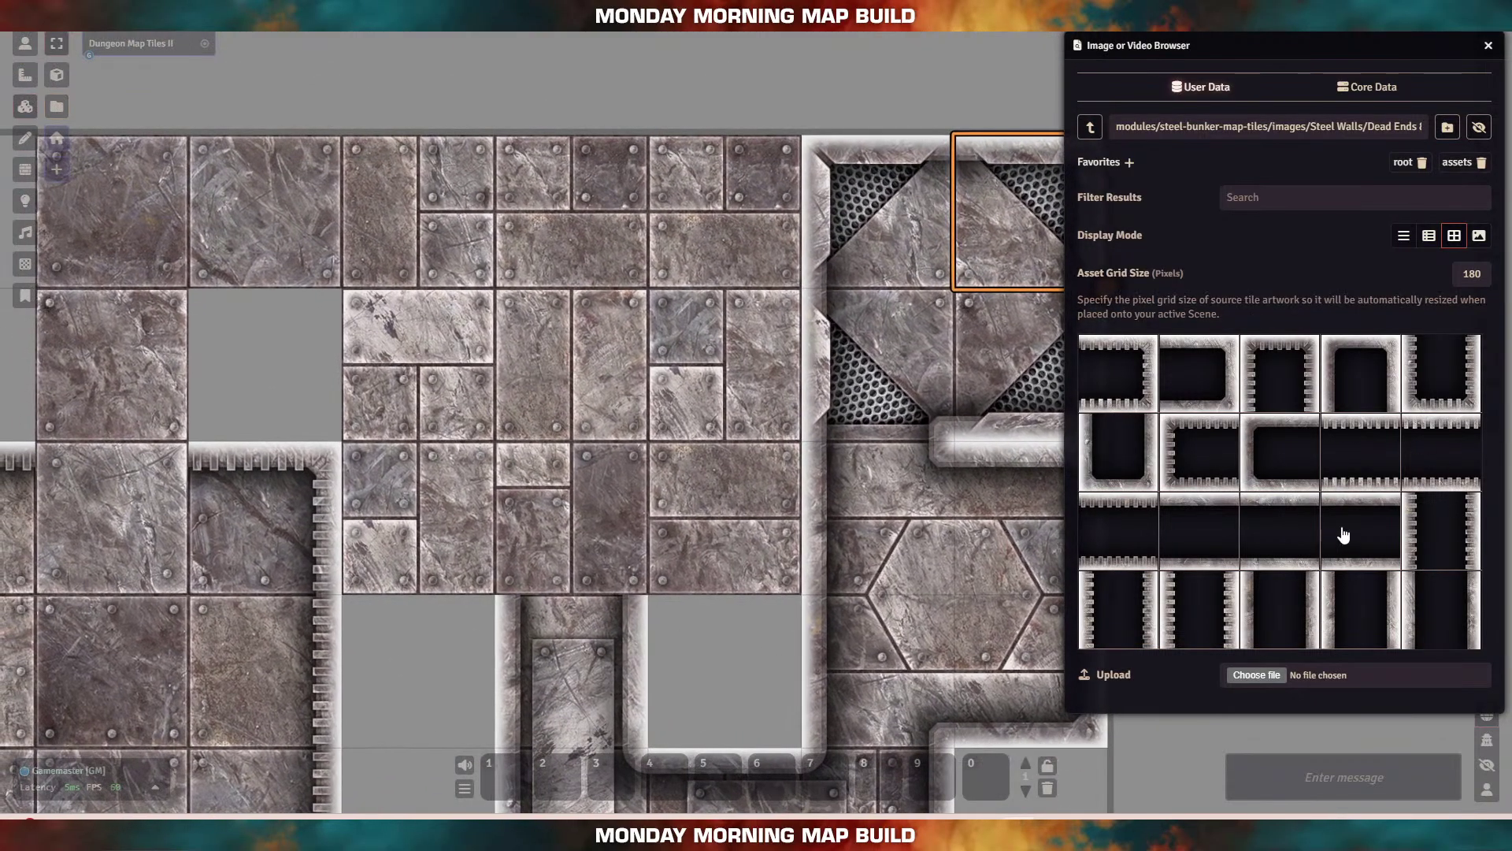
{"action": "left_click_drag", "start_coordinate": [1344, 535], "coordinate": [265, 216]}
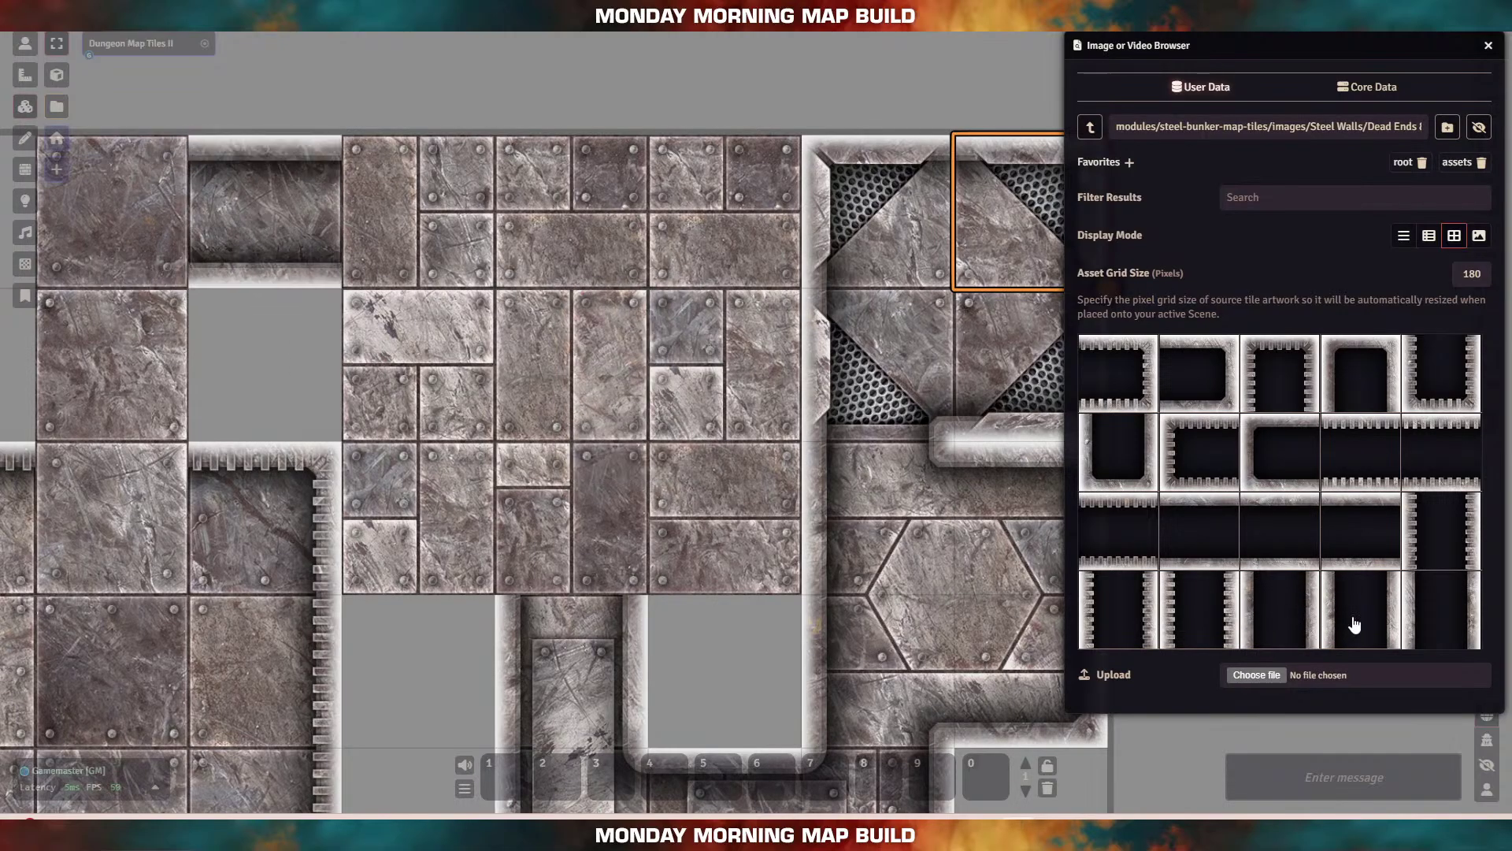
{"action": "left_click_drag", "start_coordinate": [1425, 623], "coordinate": [117, 378]}
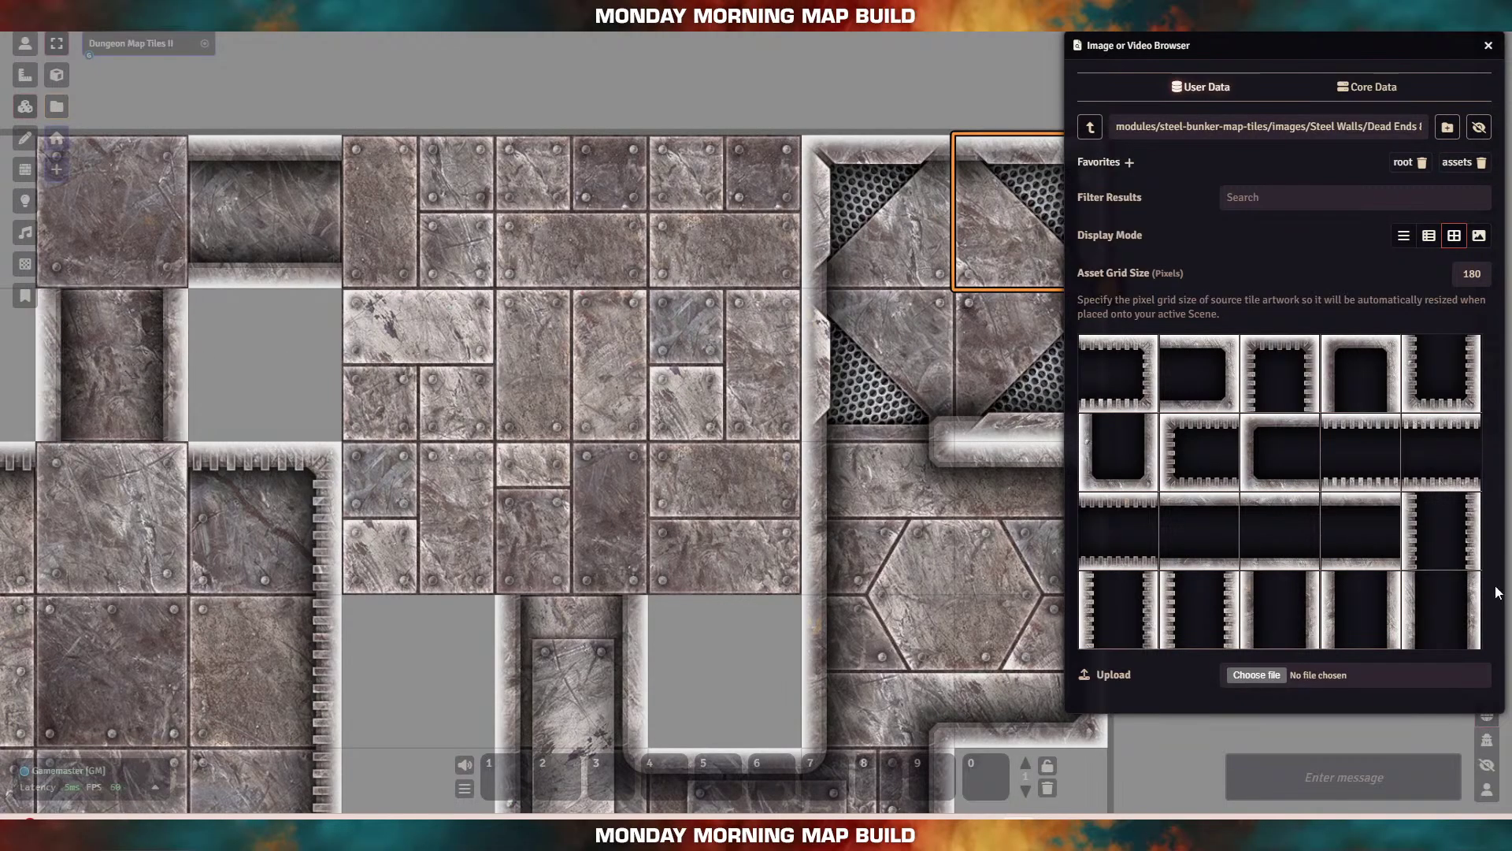
Step: Close the upper-left corridor's bend with a smooth outer corner wall and a rounded cornerstone at its inner corner
{"action": "left_click", "coordinate": [1091, 128]}
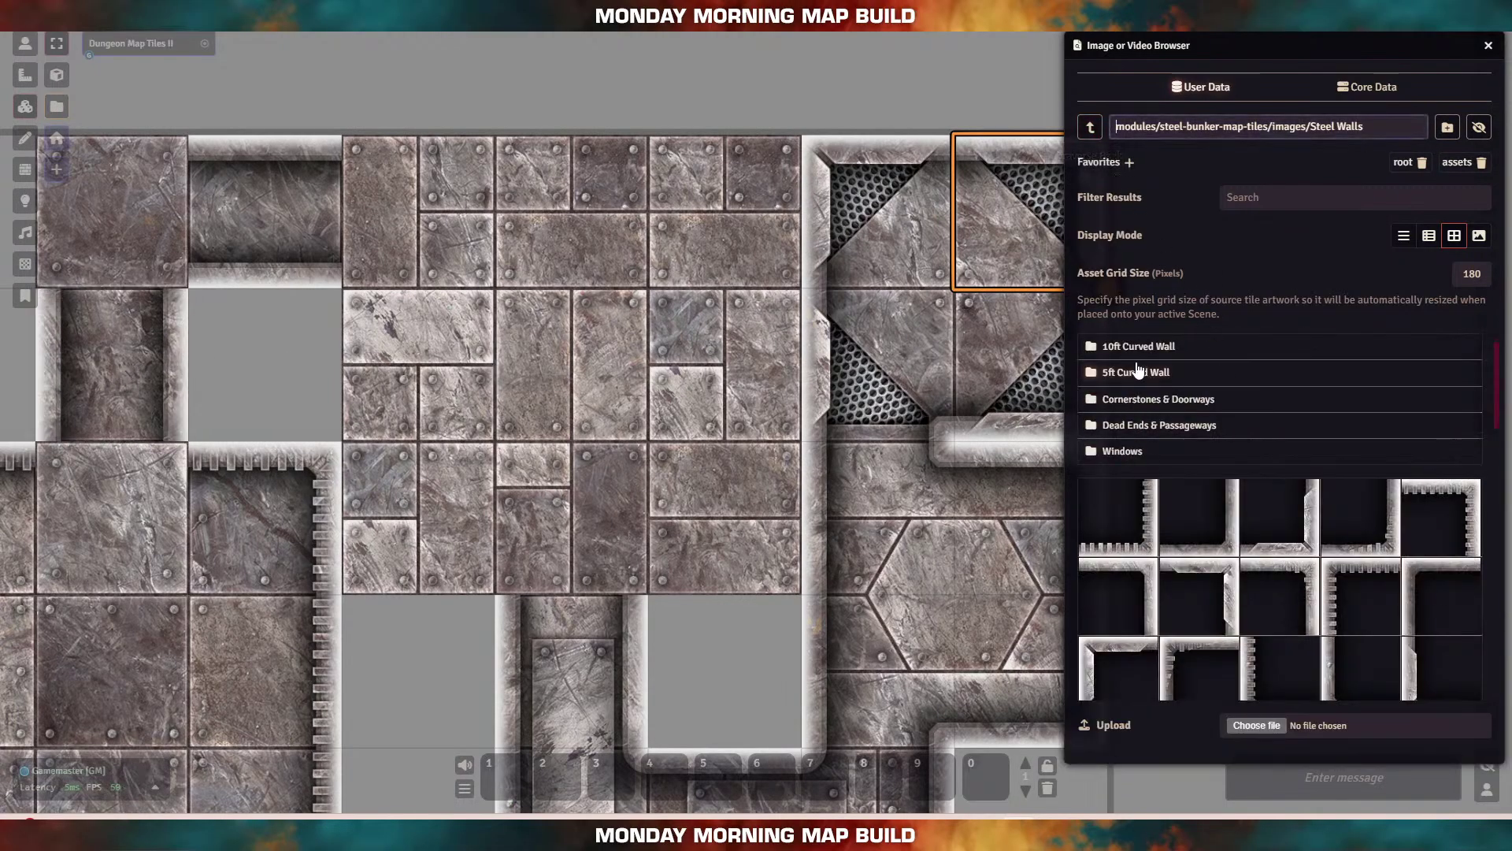
{"action": "scroll", "coordinate": [1310, 587], "scroll_direction": "down", "scroll_amount": 3}
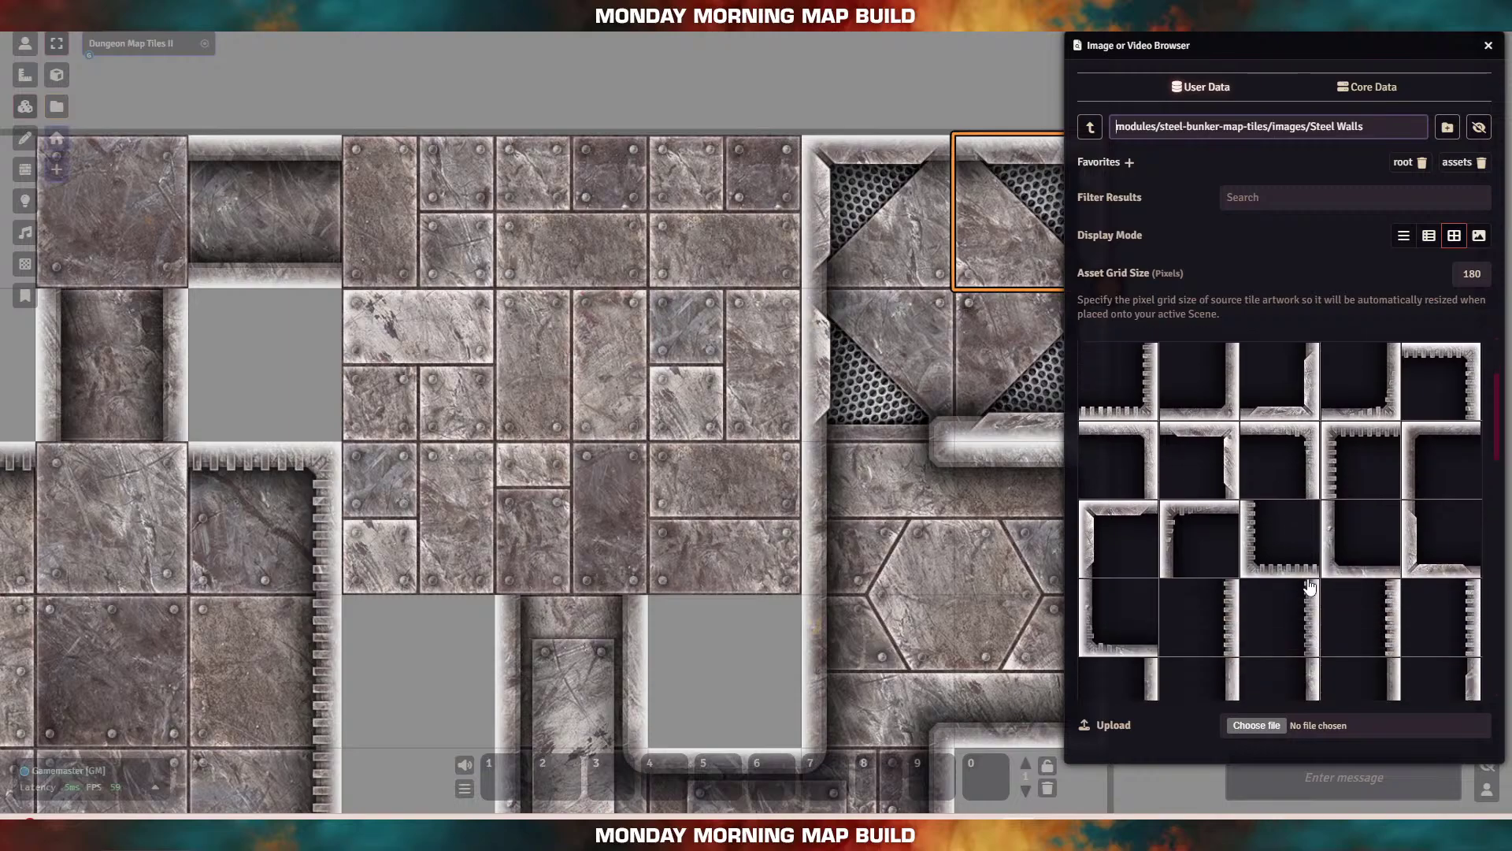
{"action": "left_click_drag", "start_coordinate": [1448, 429], "coordinate": [114, 229]}
{"action": "scroll", "coordinate": [1244, 512], "scroll_direction": "up", "scroll_amount": 3}
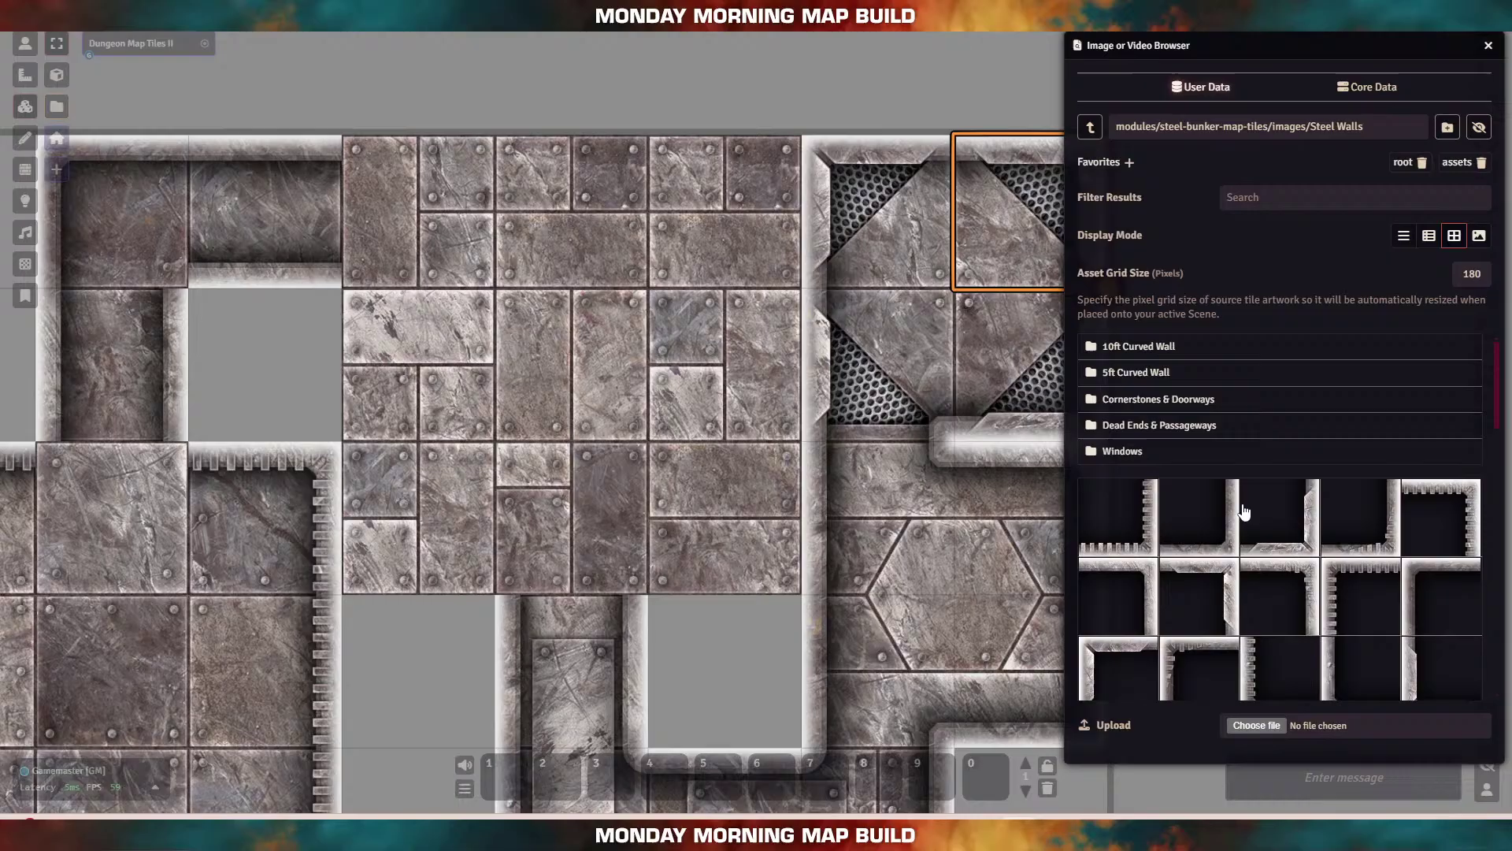
{"action": "left_click", "coordinate": [1198, 399]}
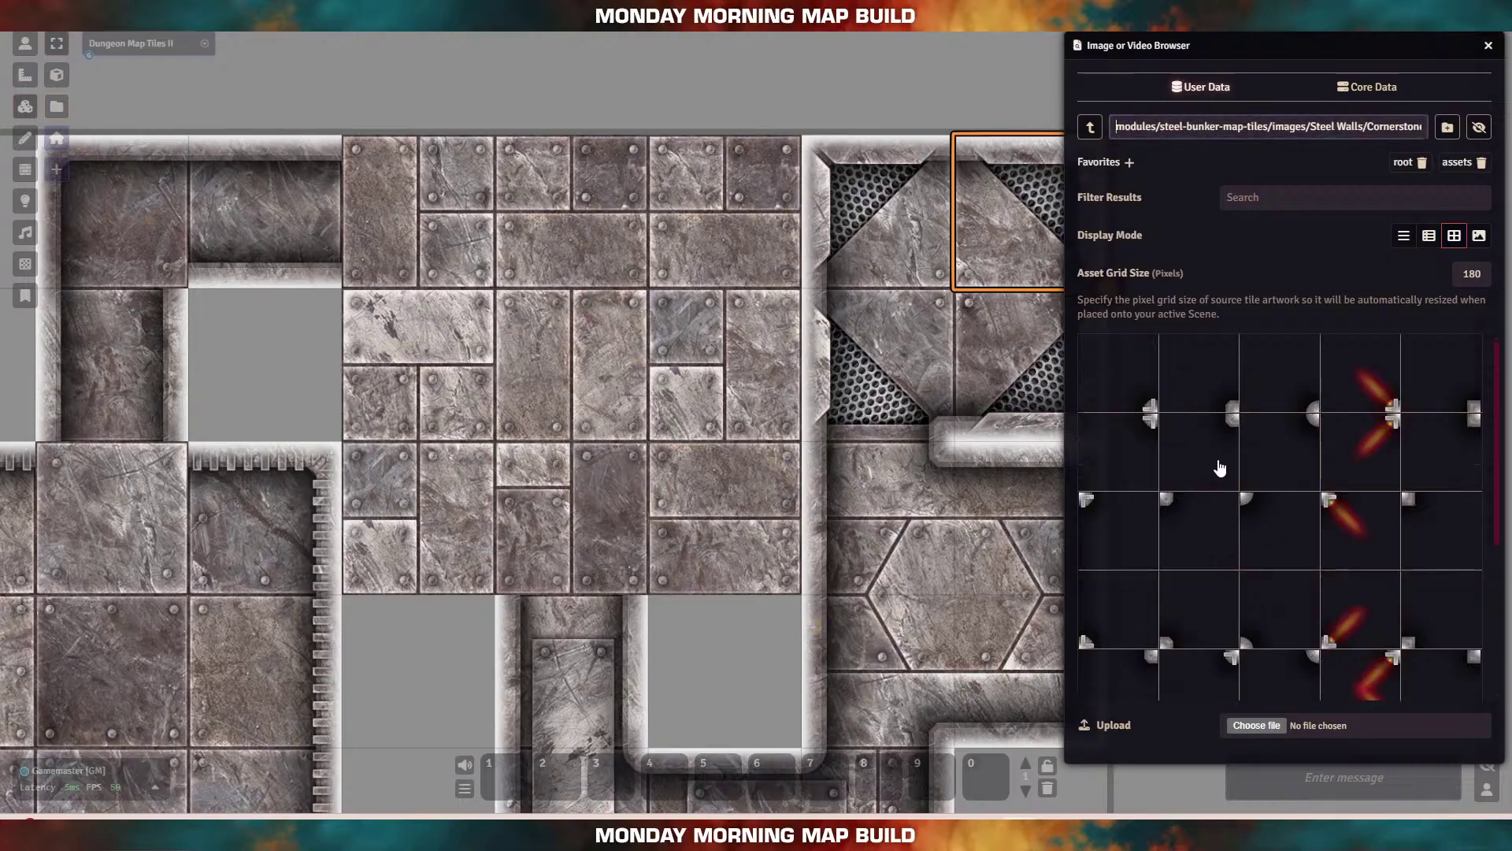
{"action": "left_click_drag", "start_coordinate": [1296, 384], "coordinate": [155, 260]}
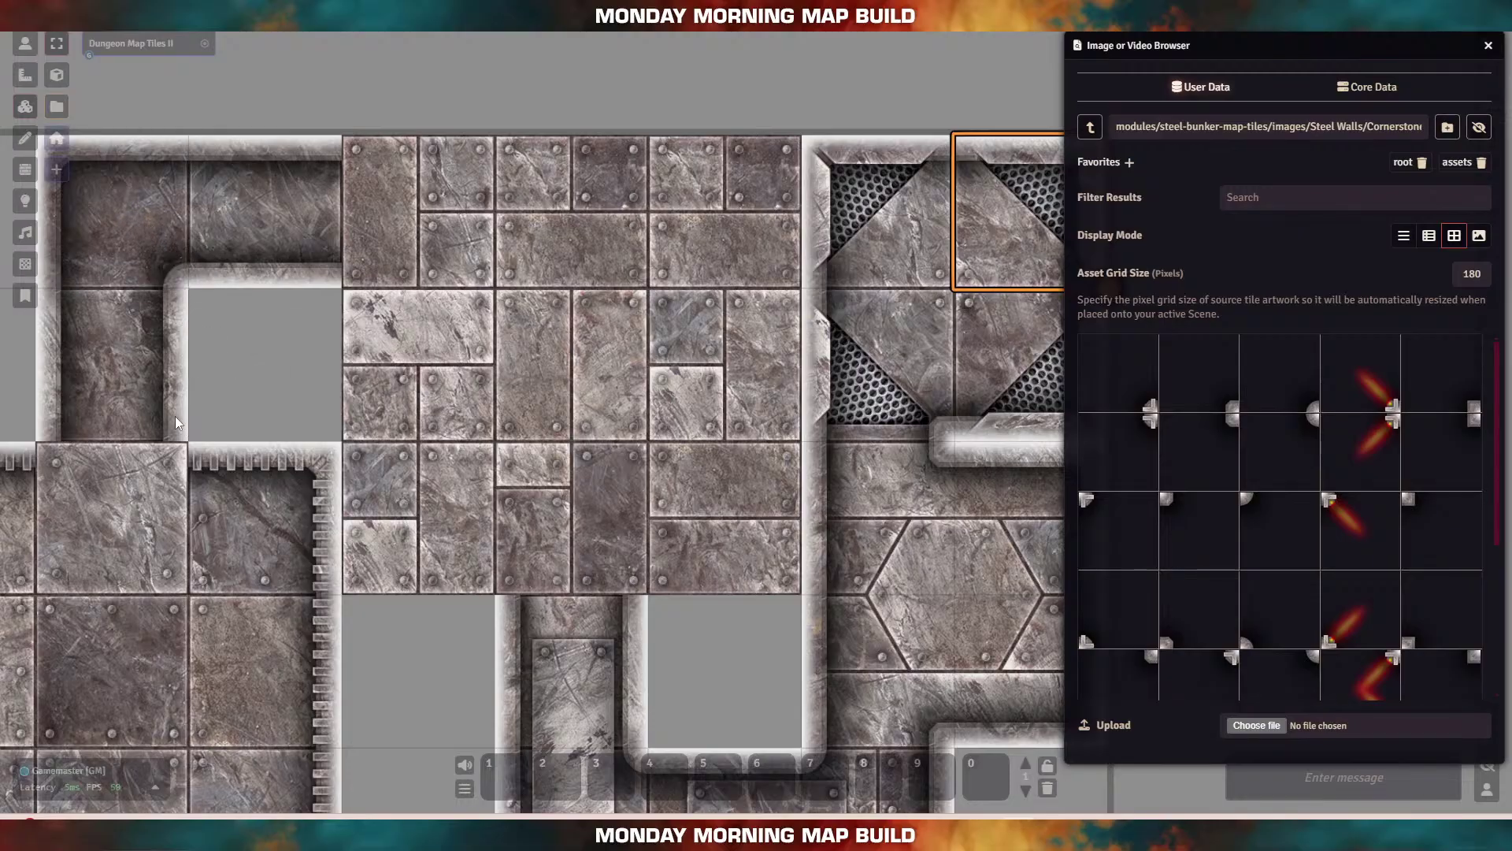
Step: Add doorway posts where the upper-left corridor meets the ribbed room, plus red-lit posts at the central room's lower and upper-left corridor openings
{"action": "scroll", "coordinate": [1267, 559], "scroll_direction": "down", "scroll_amount": 5}
{"action": "scroll", "coordinate": [1229, 599], "scroll_direction": "down", "scroll_amount": 1}
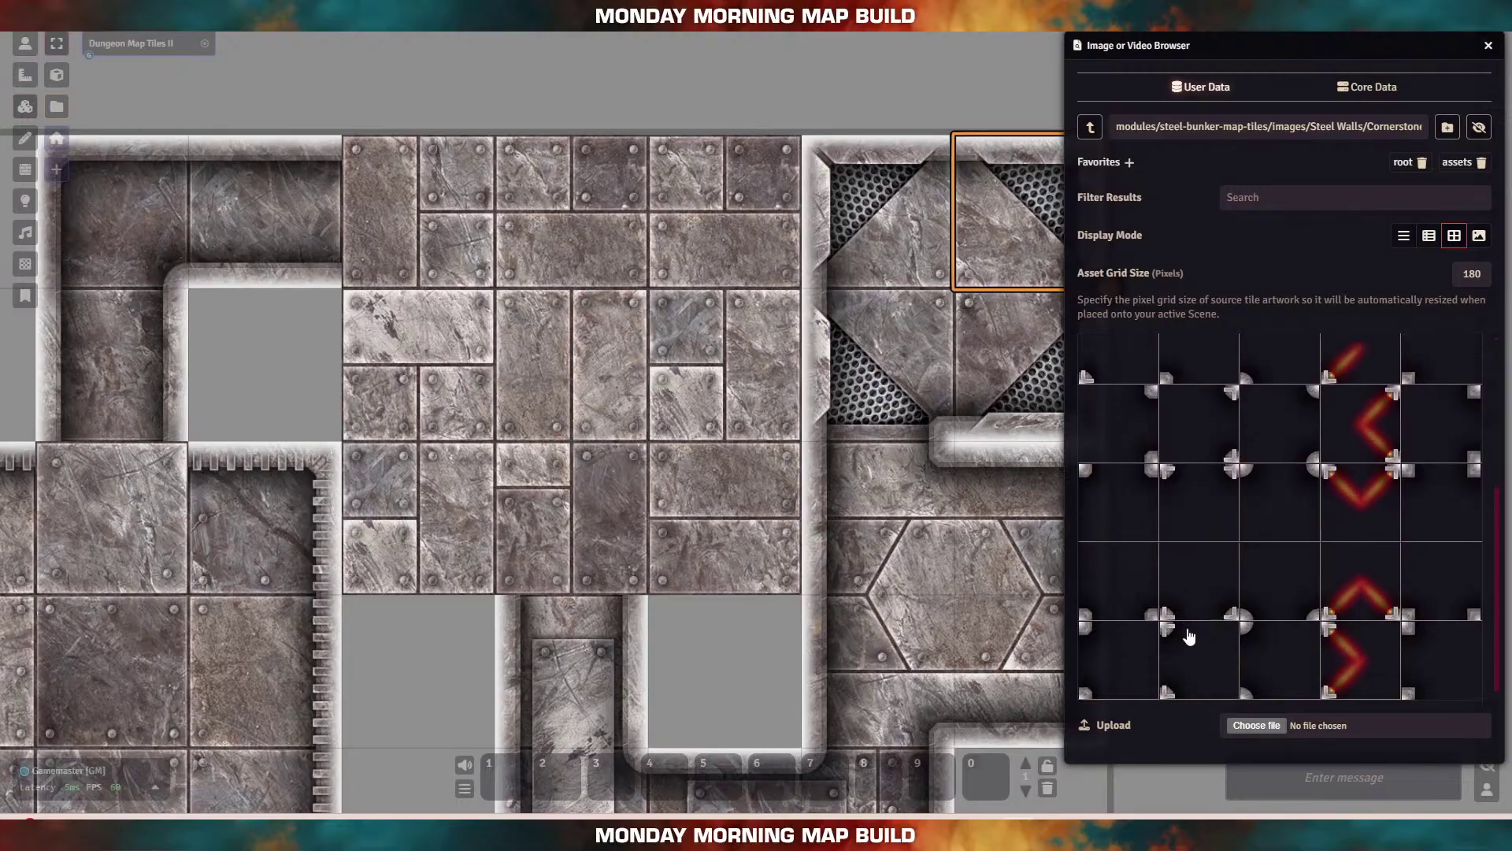
{"action": "left_click_drag", "start_coordinate": [1196, 494], "coordinate": [116, 526]}
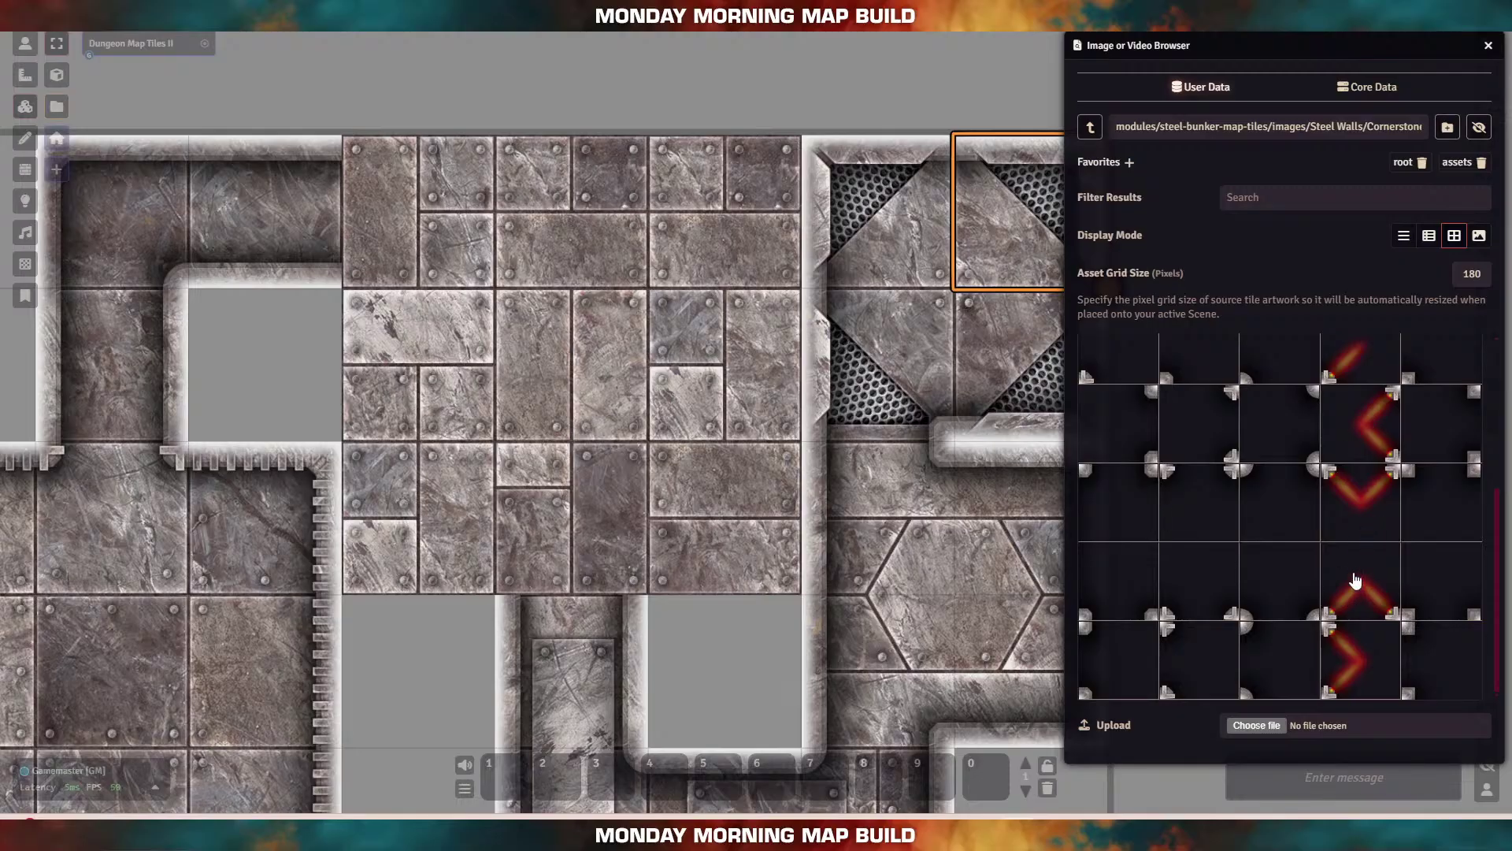
{"action": "left_click_drag", "start_coordinate": [1356, 580], "coordinate": [572, 524]}
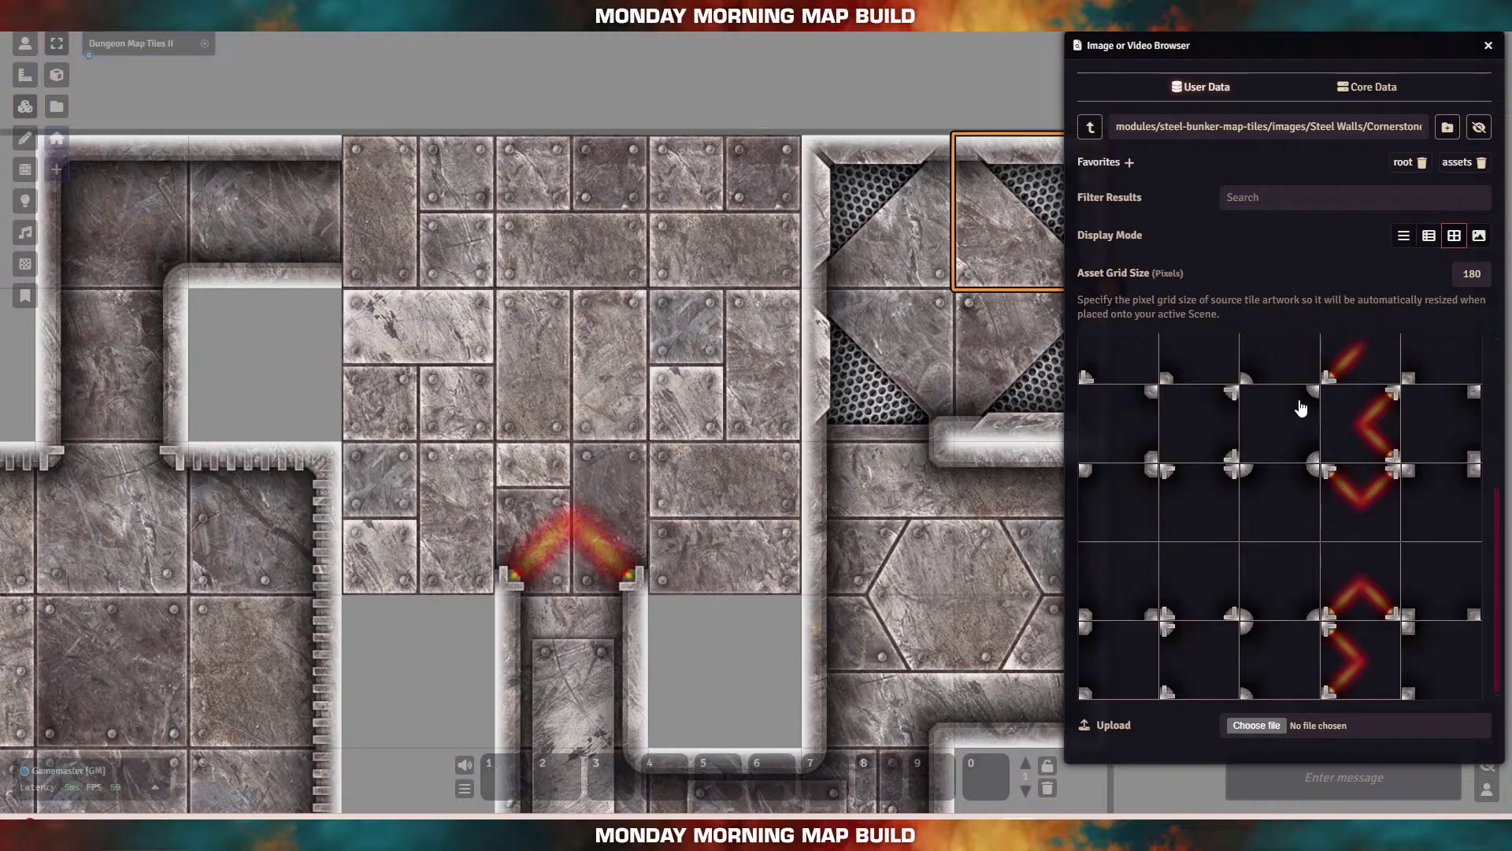
{"action": "left_click_drag", "start_coordinate": [1352, 368], "coordinate": [410, 237]}
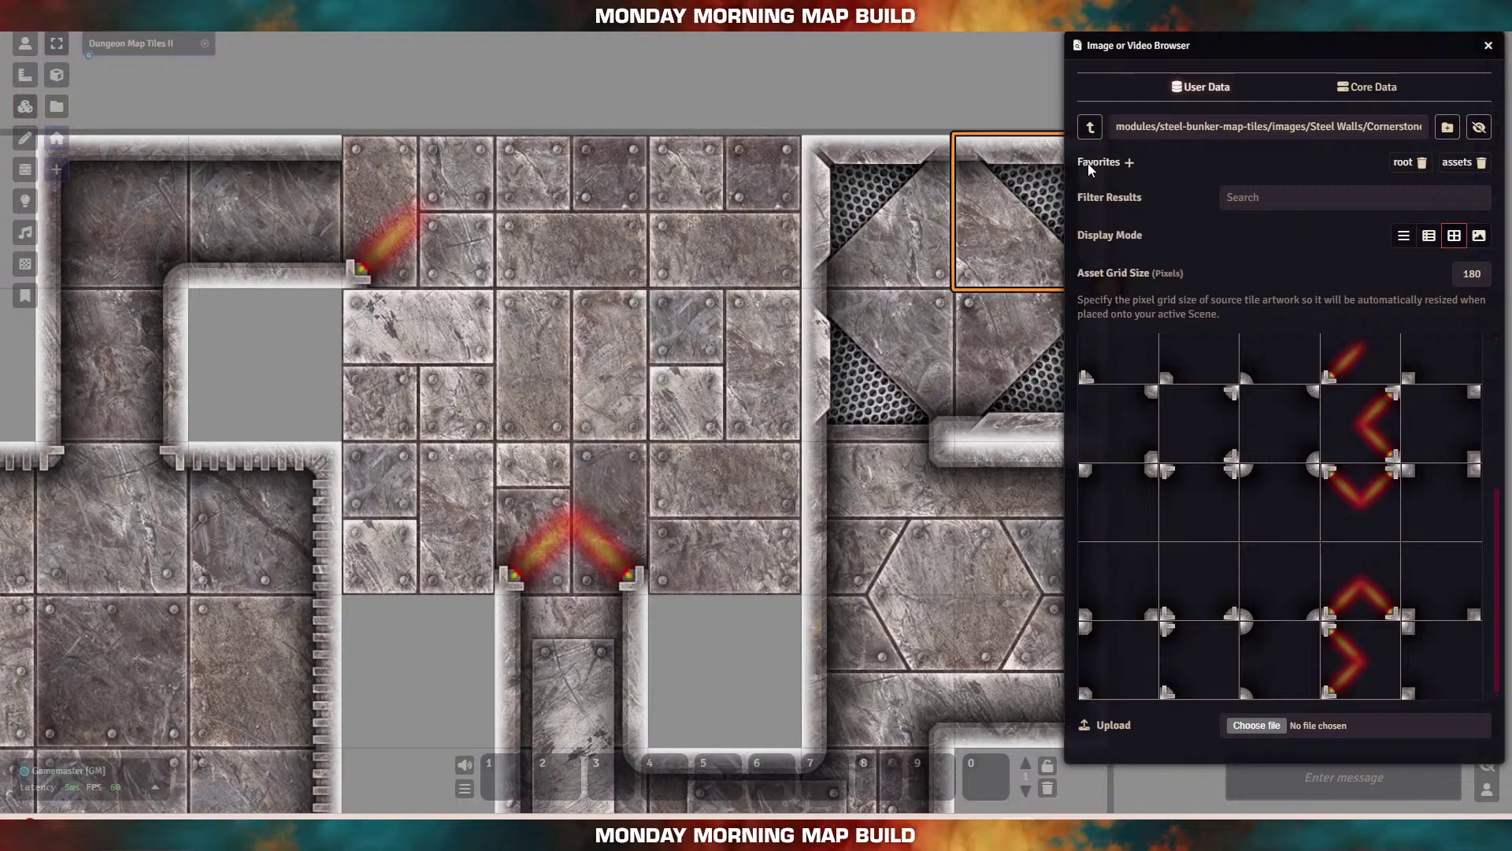
Step: Place partly ribbed corner walls from Steel Walls on the upper-right and lower-left tiles of the large central room
{"action": "left_click", "coordinate": [1091, 128]}
{"action": "scroll", "coordinate": [1244, 560], "scroll_direction": "down", "scroll_amount": 3}
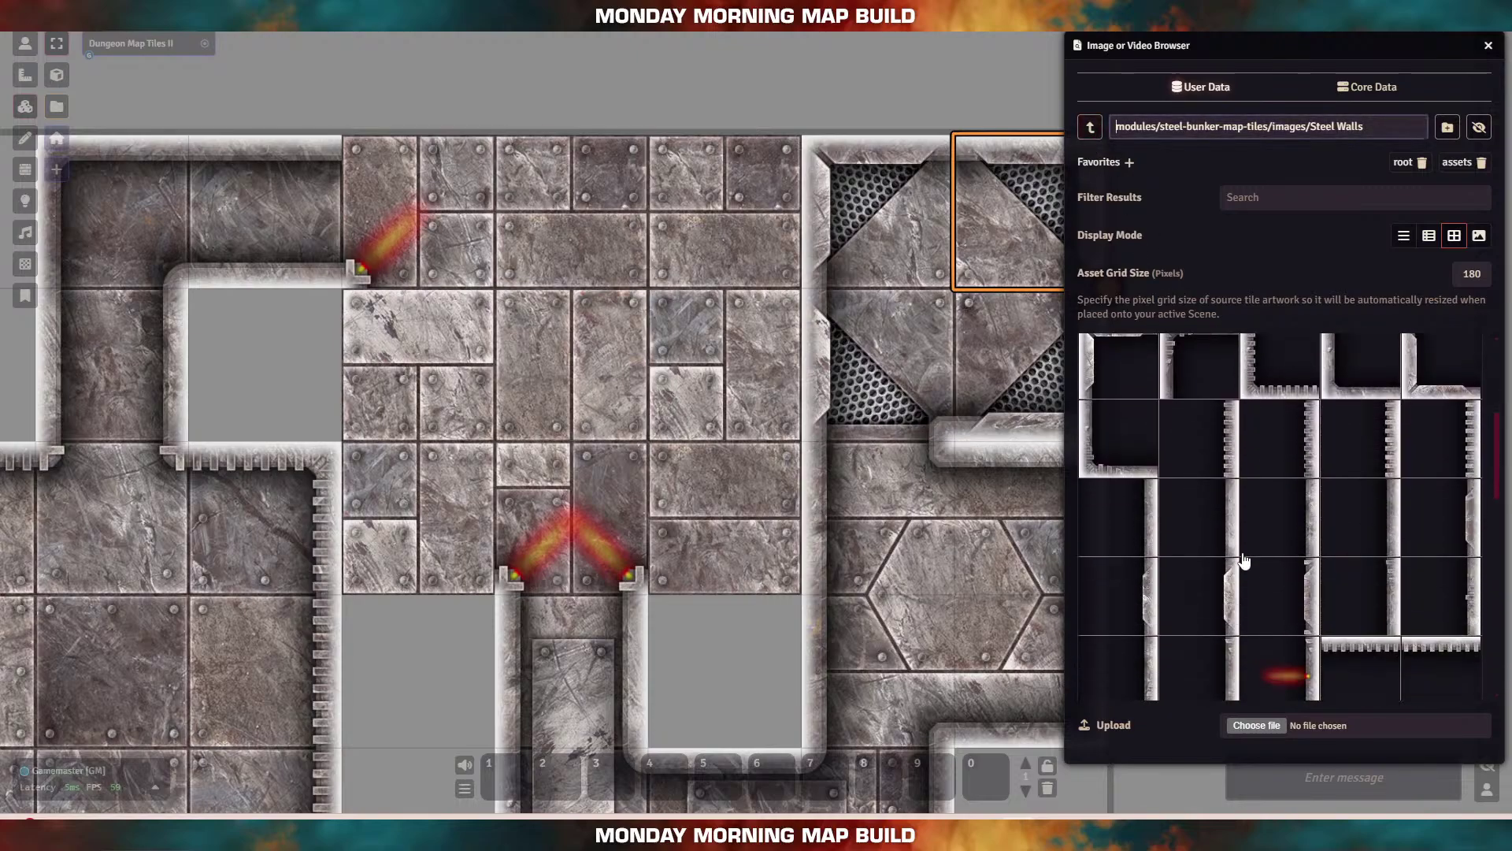
{"action": "scroll", "coordinate": [1244, 551], "scroll_direction": "up", "scroll_amount": 5}
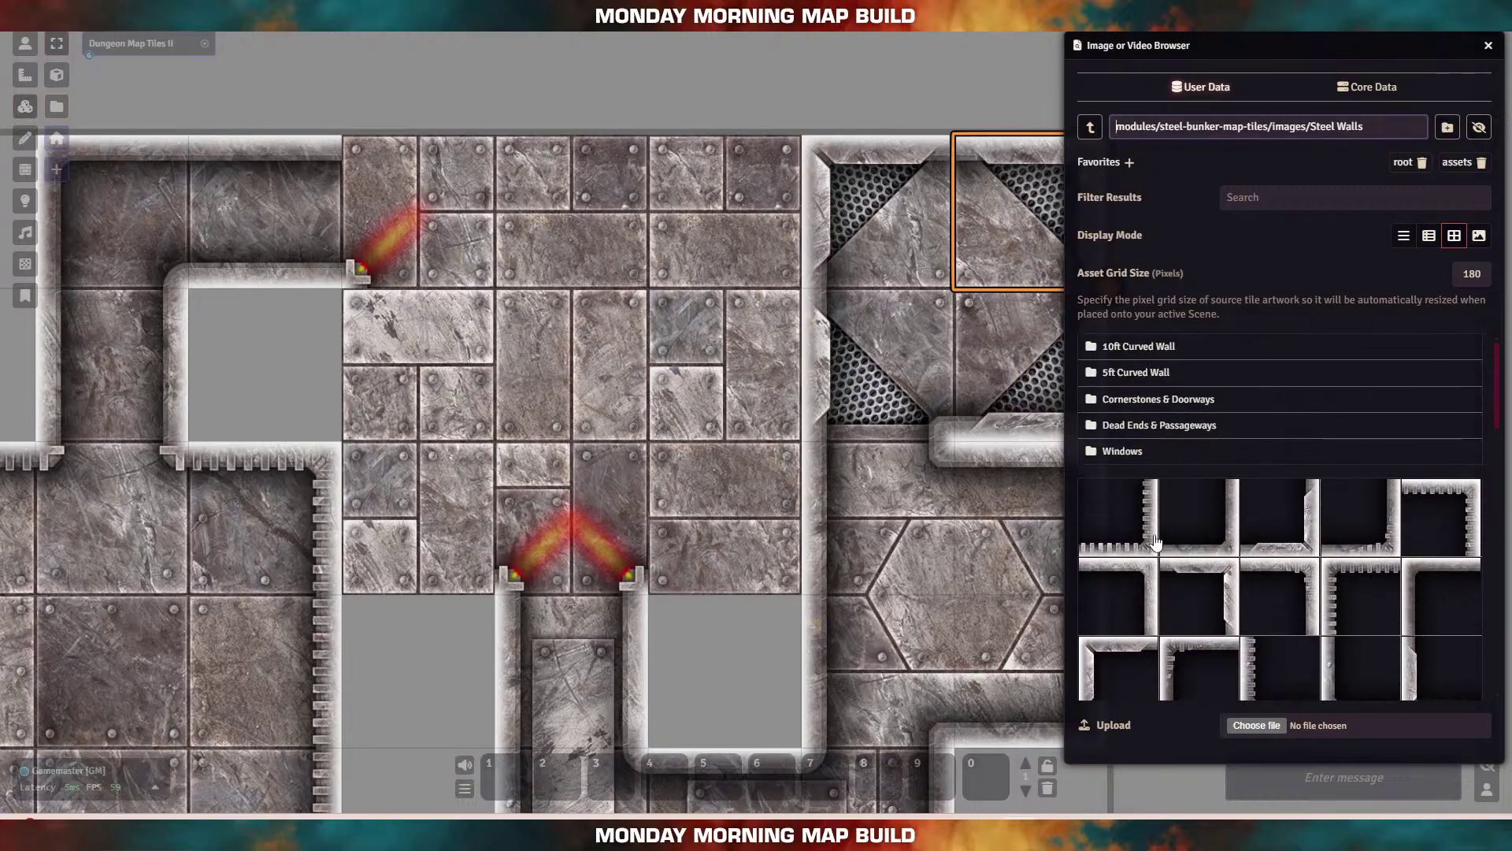
{"action": "scroll", "coordinate": [1375, 531], "scroll_direction": "down", "scroll_amount": 1}
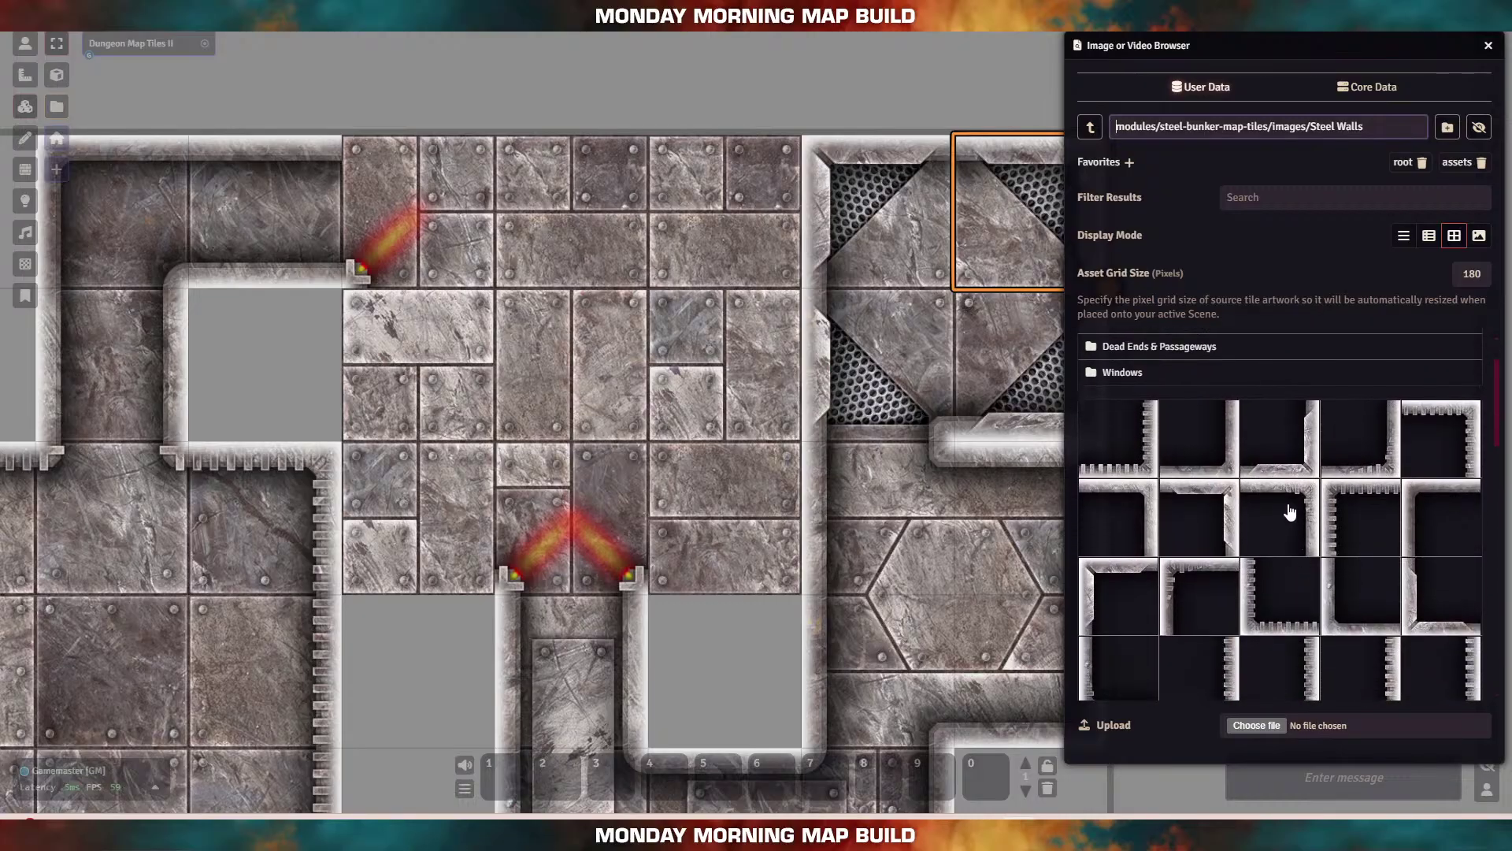
{"action": "left_click_drag", "start_coordinate": [1290, 513], "coordinate": [725, 219]}
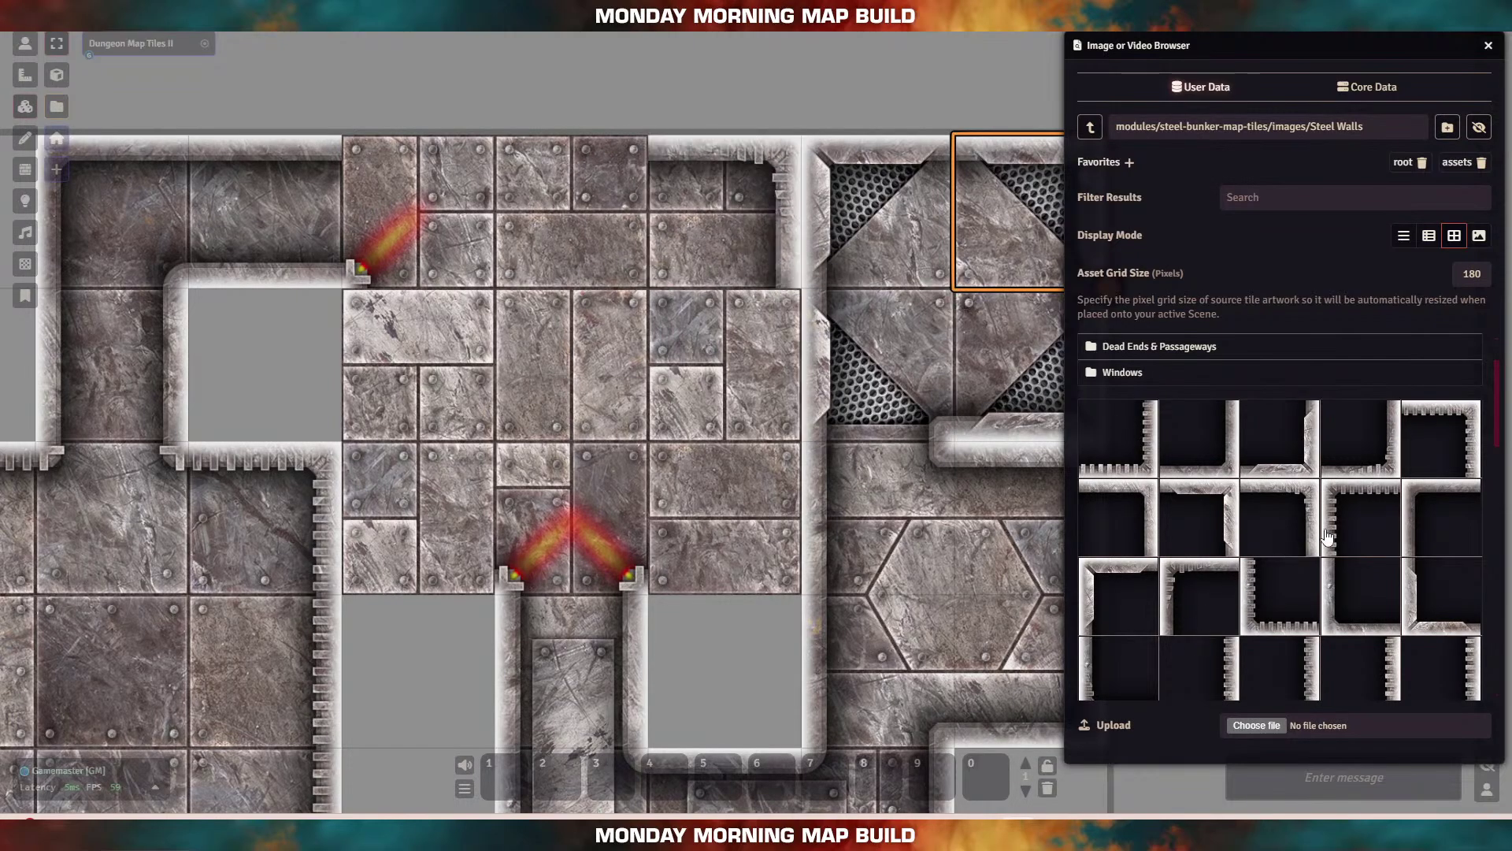
{"action": "scroll", "coordinate": [1359, 572], "scroll_direction": "down", "scroll_amount": 2}
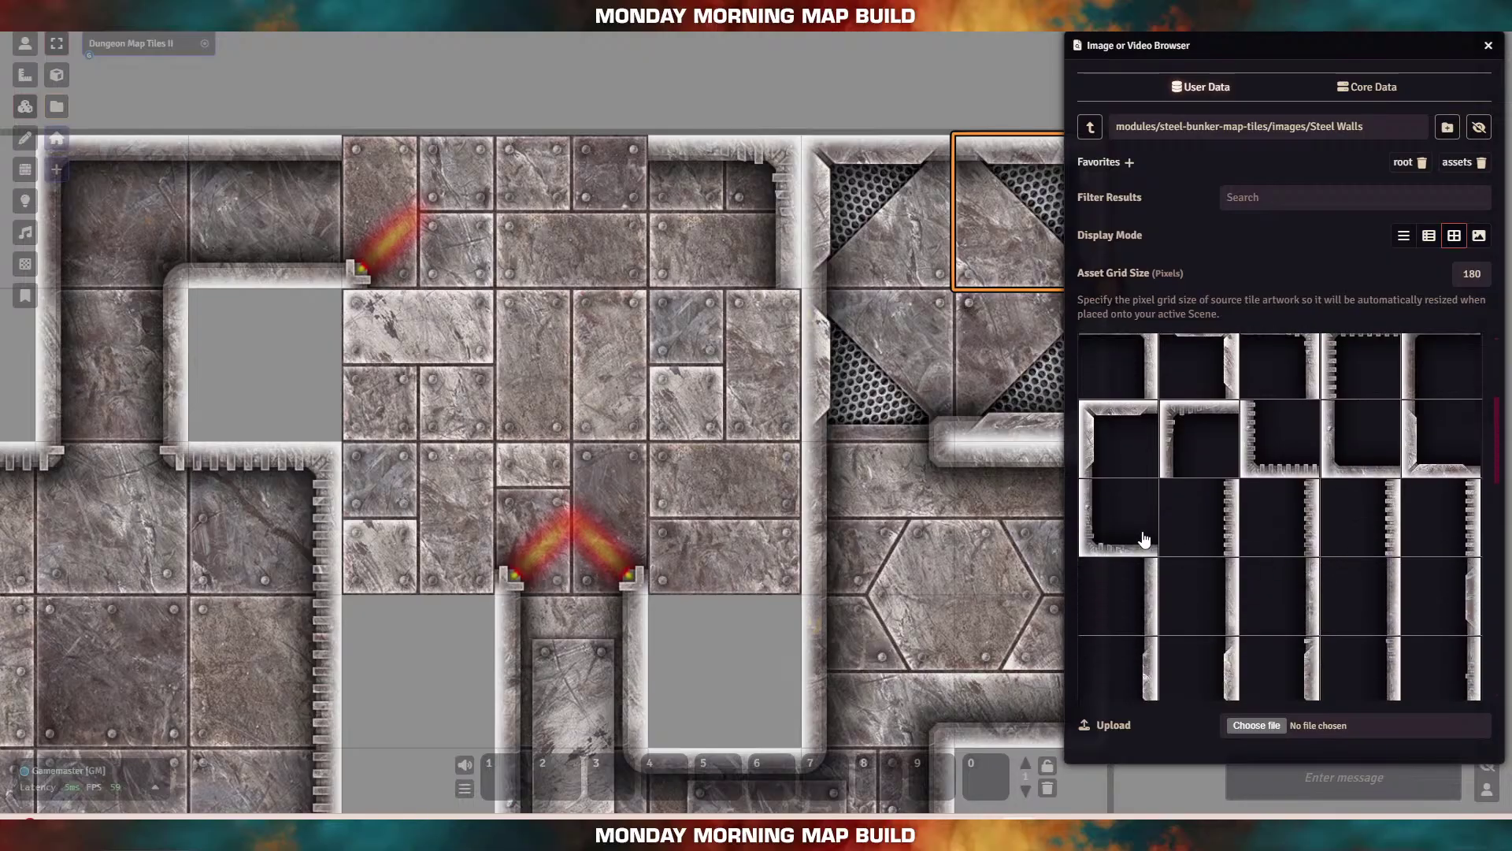
{"action": "left_click_drag", "start_coordinate": [1106, 520], "coordinate": [427, 518]}
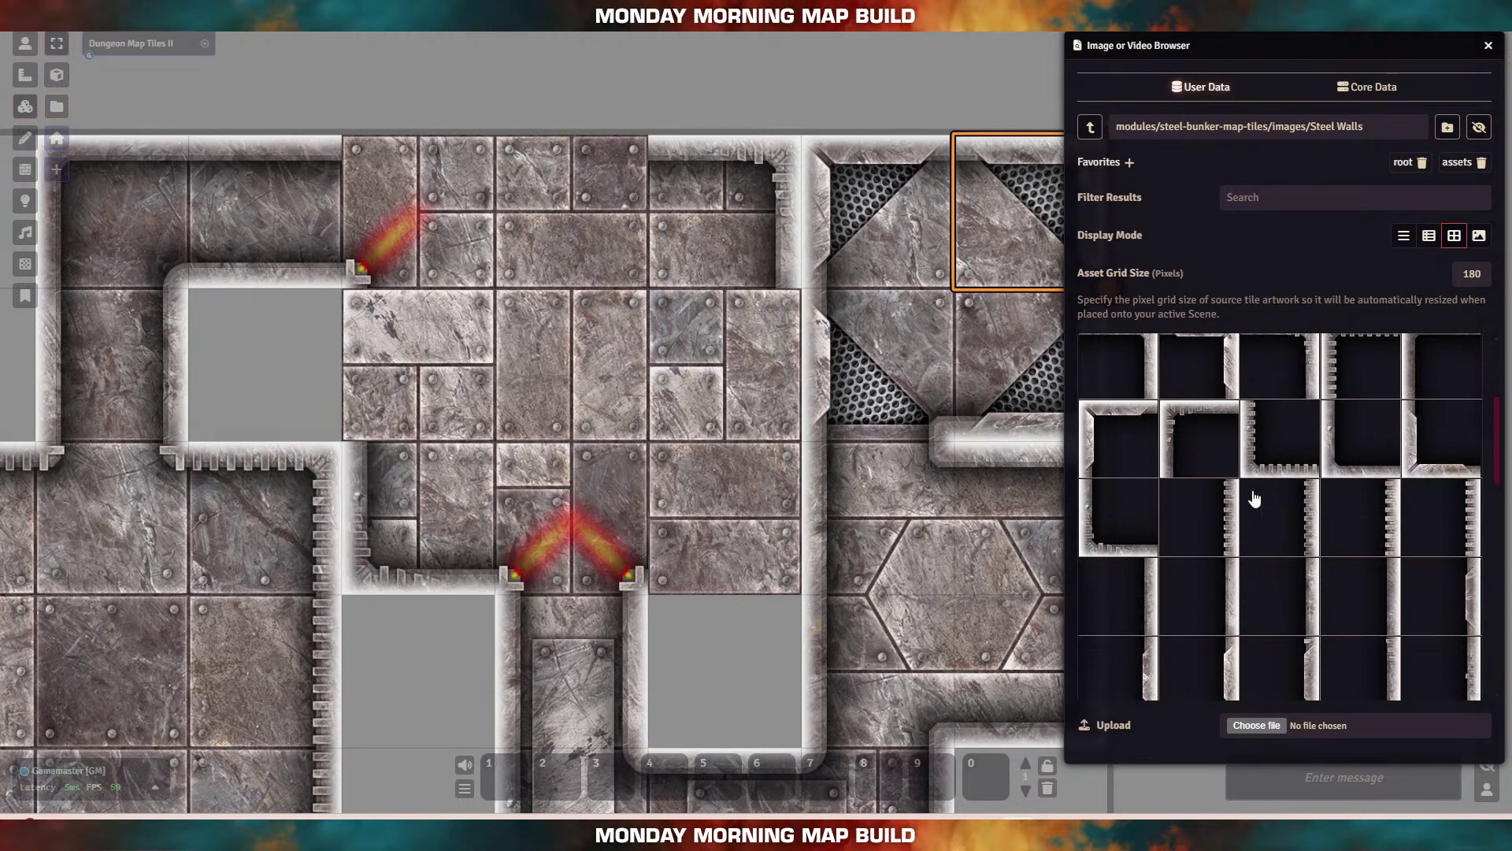
{"action": "scroll", "coordinate": [1267, 501], "scroll_direction": "up", "scroll_amount": 2}
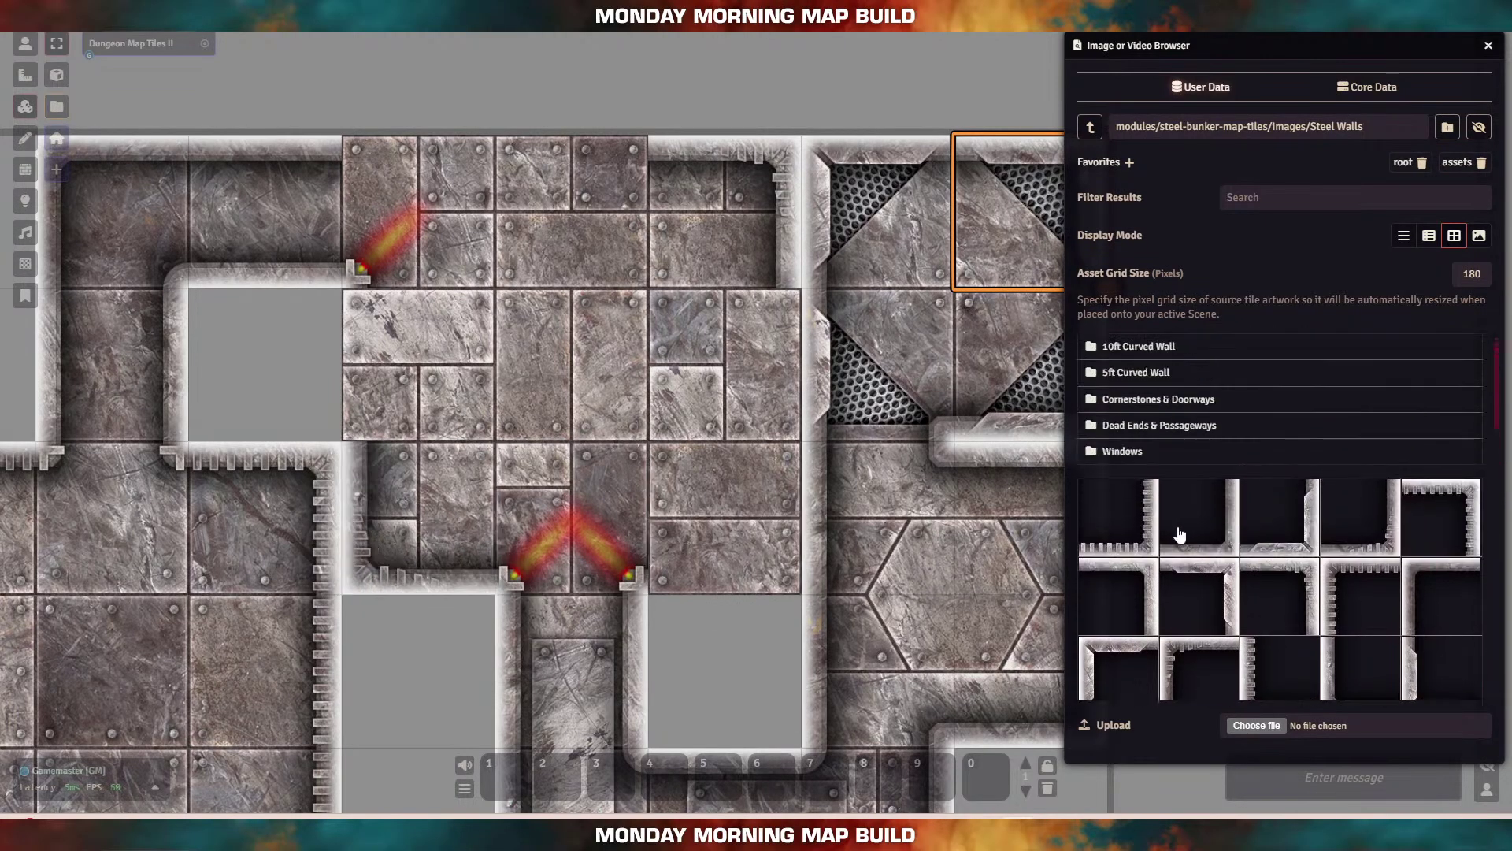
Step: Enclose the central room with a partly ribbed lower-right corner and red-lit straight walls at the middle of its right, upper and left sides
{"action": "left_click_drag", "start_coordinate": [1384, 523], "coordinate": [750, 498]}
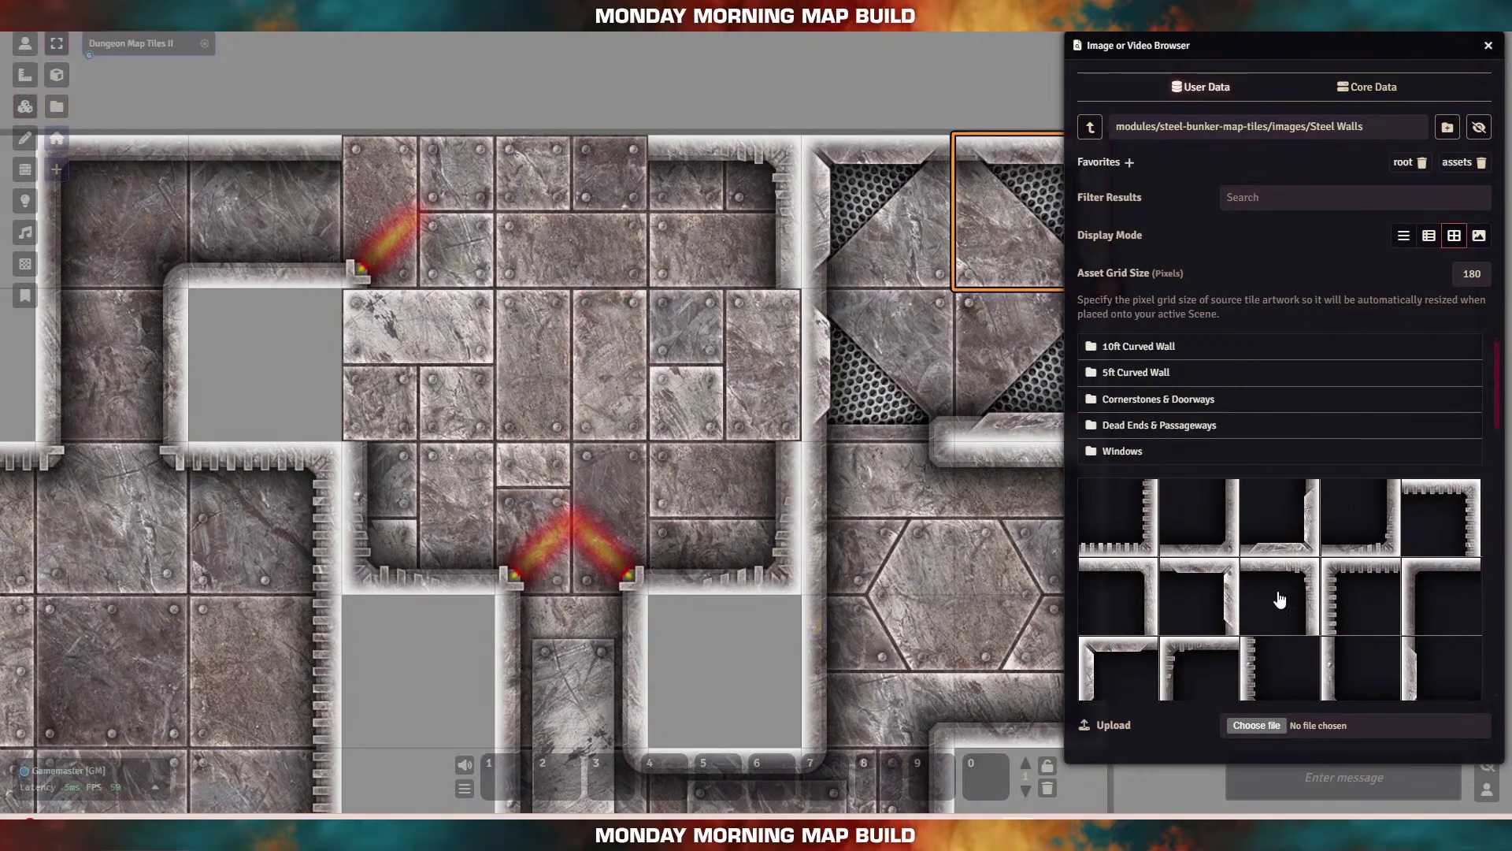
{"action": "scroll", "coordinate": [1272, 587], "scroll_direction": "down", "scroll_amount": 3}
{"action": "scroll", "coordinate": [1262, 570], "scroll_direction": "down", "scroll_amount": 3}
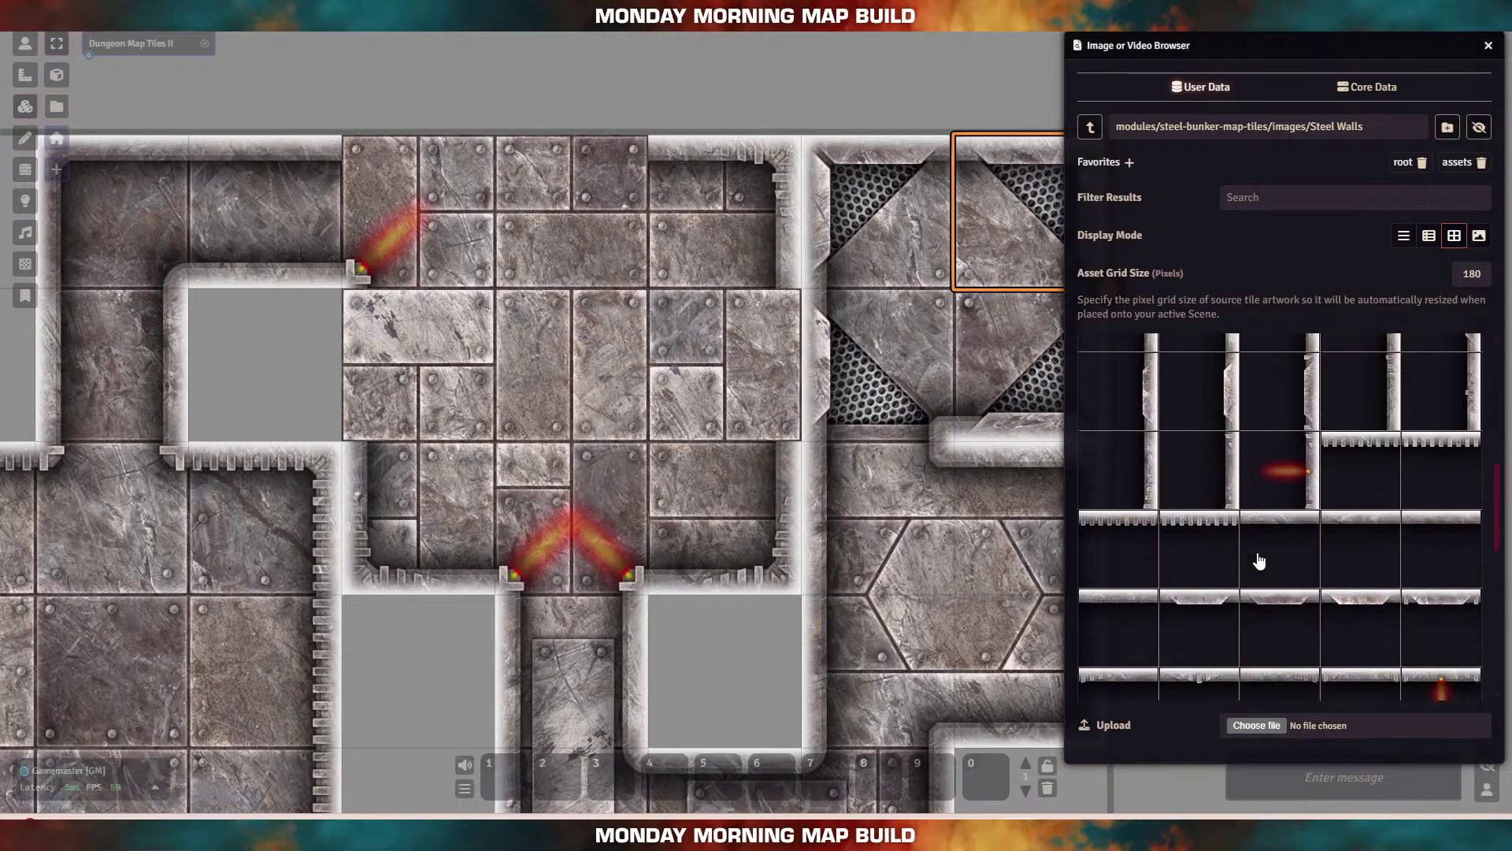
{"action": "left_click_drag", "start_coordinate": [1282, 366], "coordinate": [720, 363]}
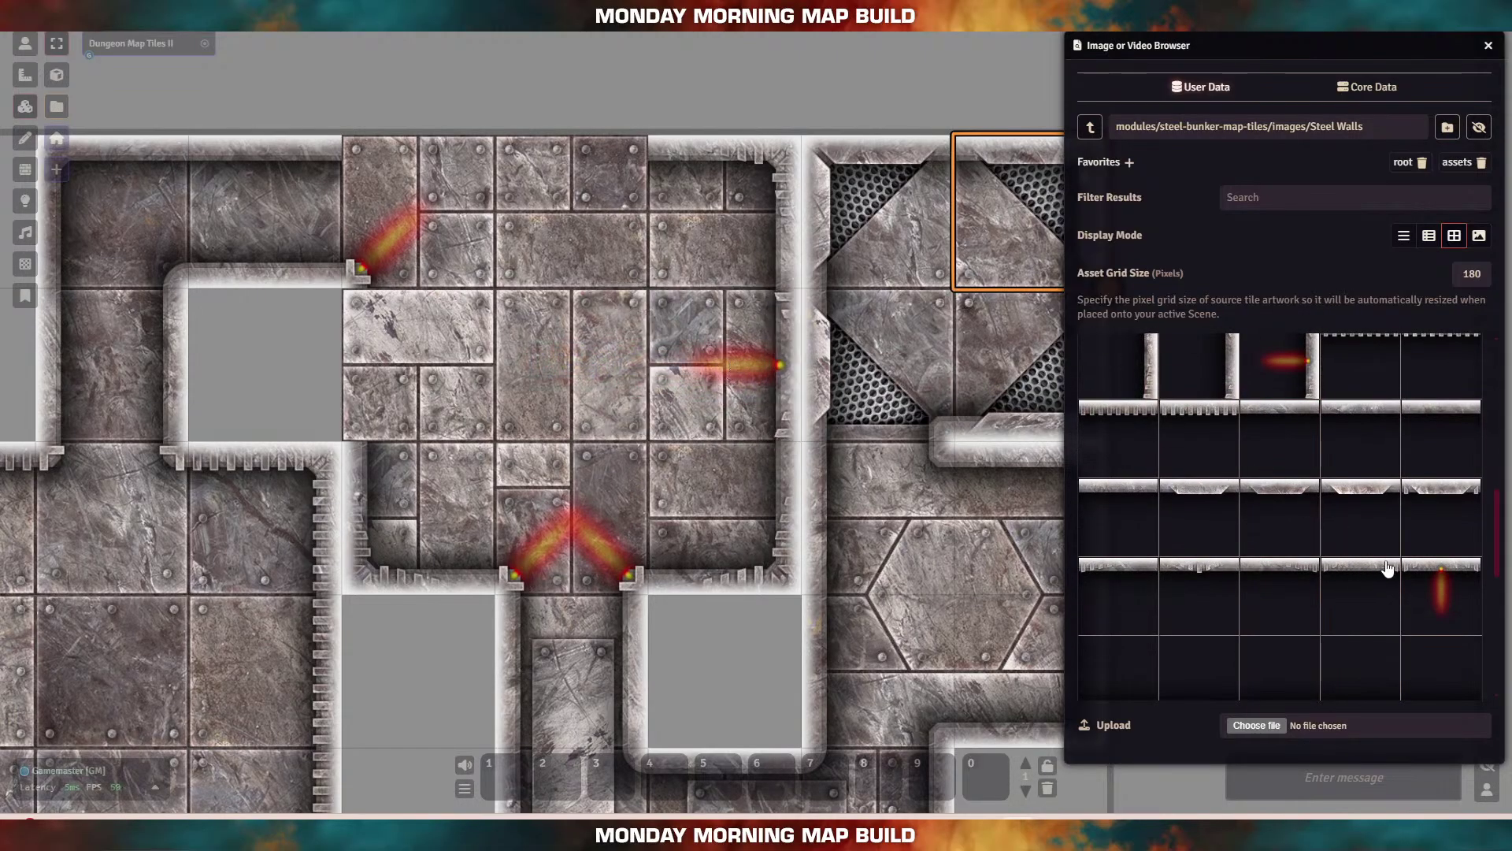
{"action": "left_click_drag", "start_coordinate": [1436, 583], "coordinate": [568, 216]}
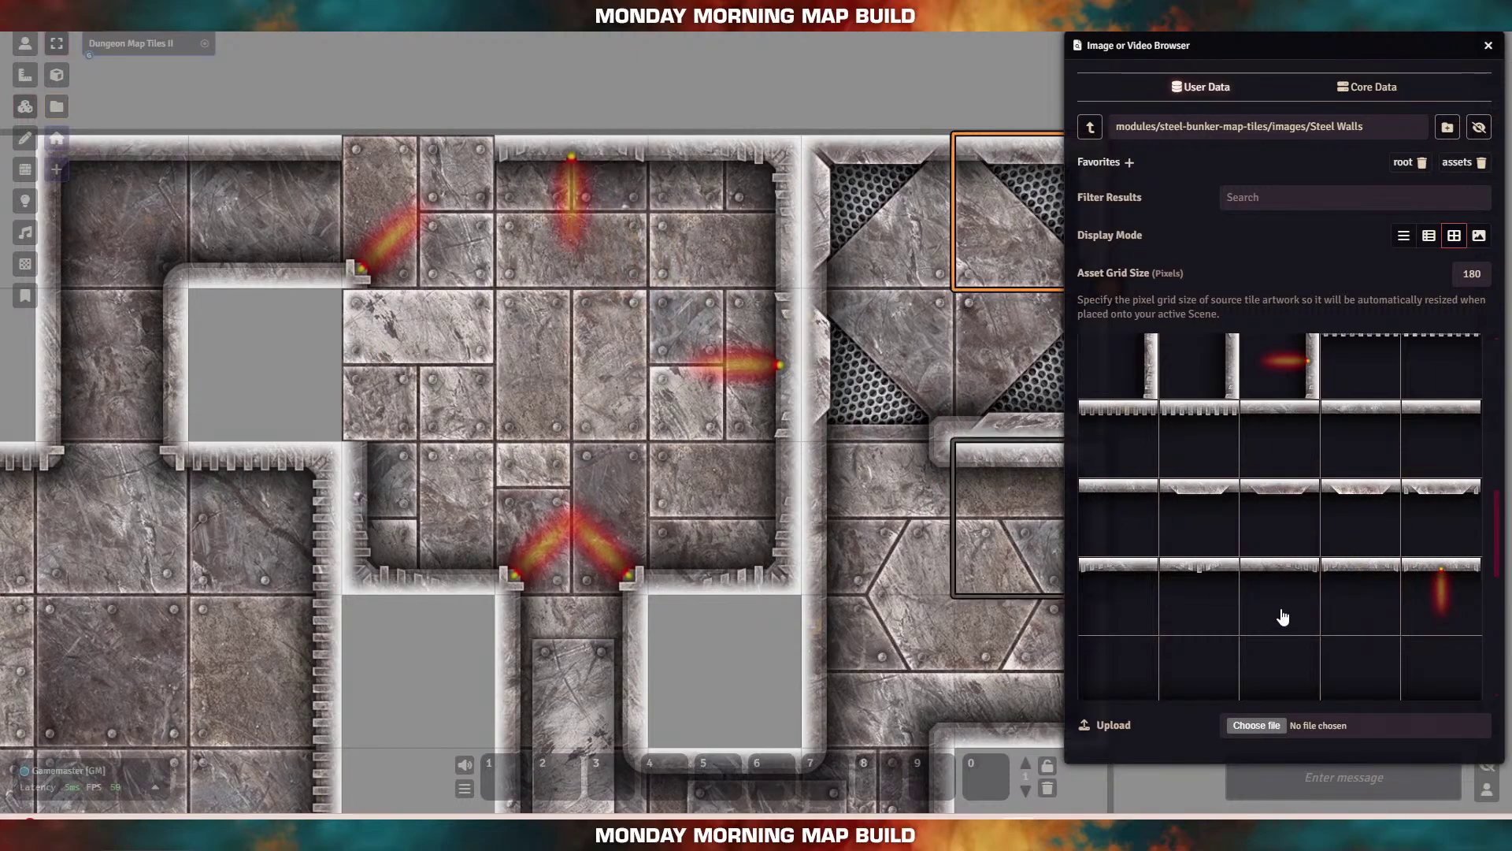
{"action": "scroll", "coordinate": [1246, 589], "scroll_direction": "down", "scroll_amount": 5}
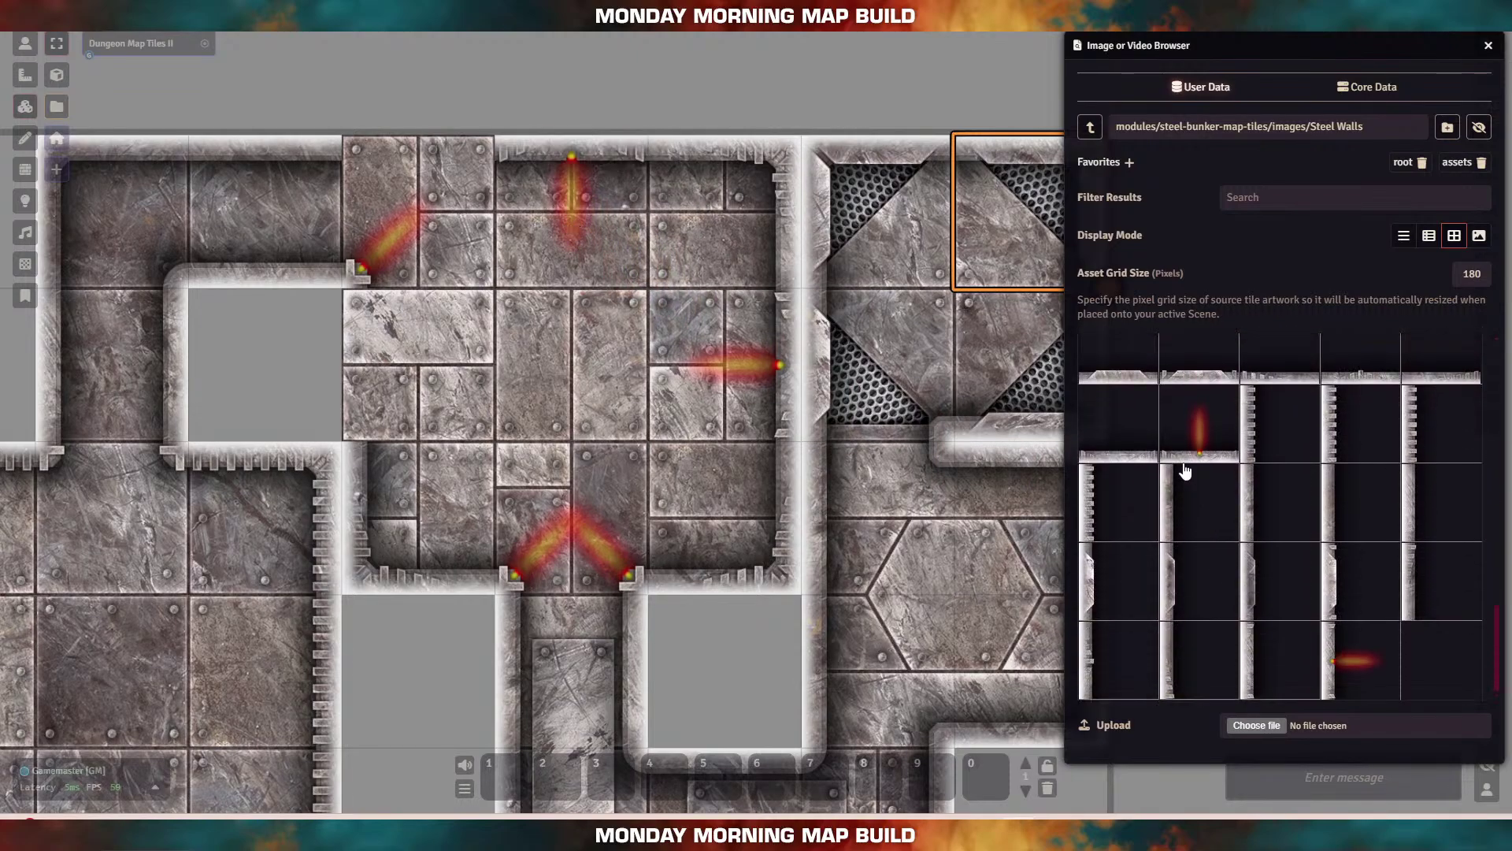
{"action": "left_click_drag", "start_coordinate": [1349, 662], "coordinate": [424, 370]}
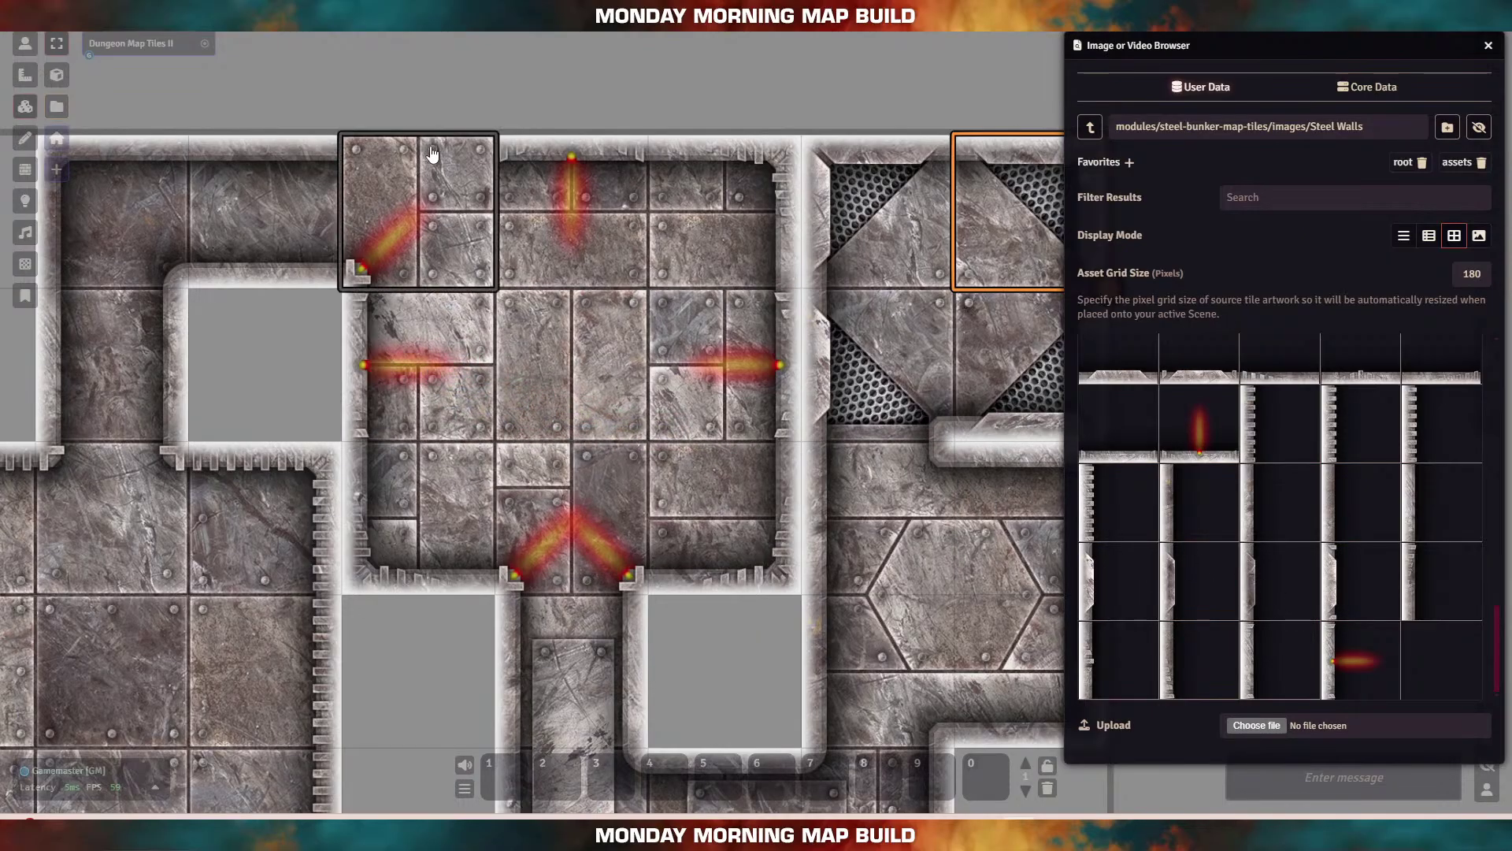
Step: Place a straight upper wall on the central room's upper-left tile and close the image browser
{"action": "scroll", "coordinate": [1209, 558], "scroll_direction": "up", "scroll_amount": 3}
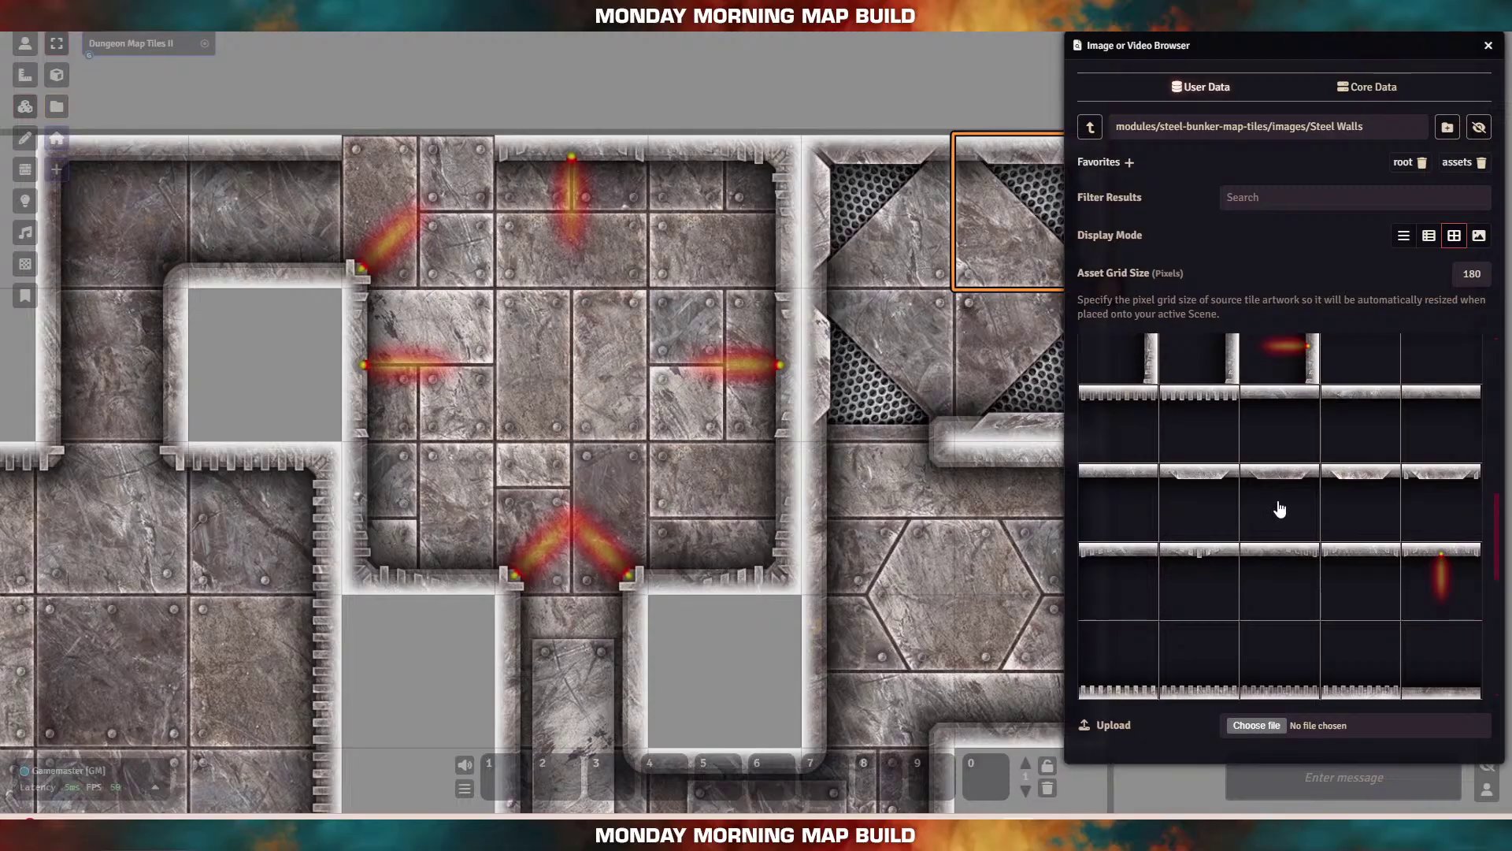
{"action": "left_click_drag", "start_coordinate": [1201, 565], "coordinate": [418, 213]}
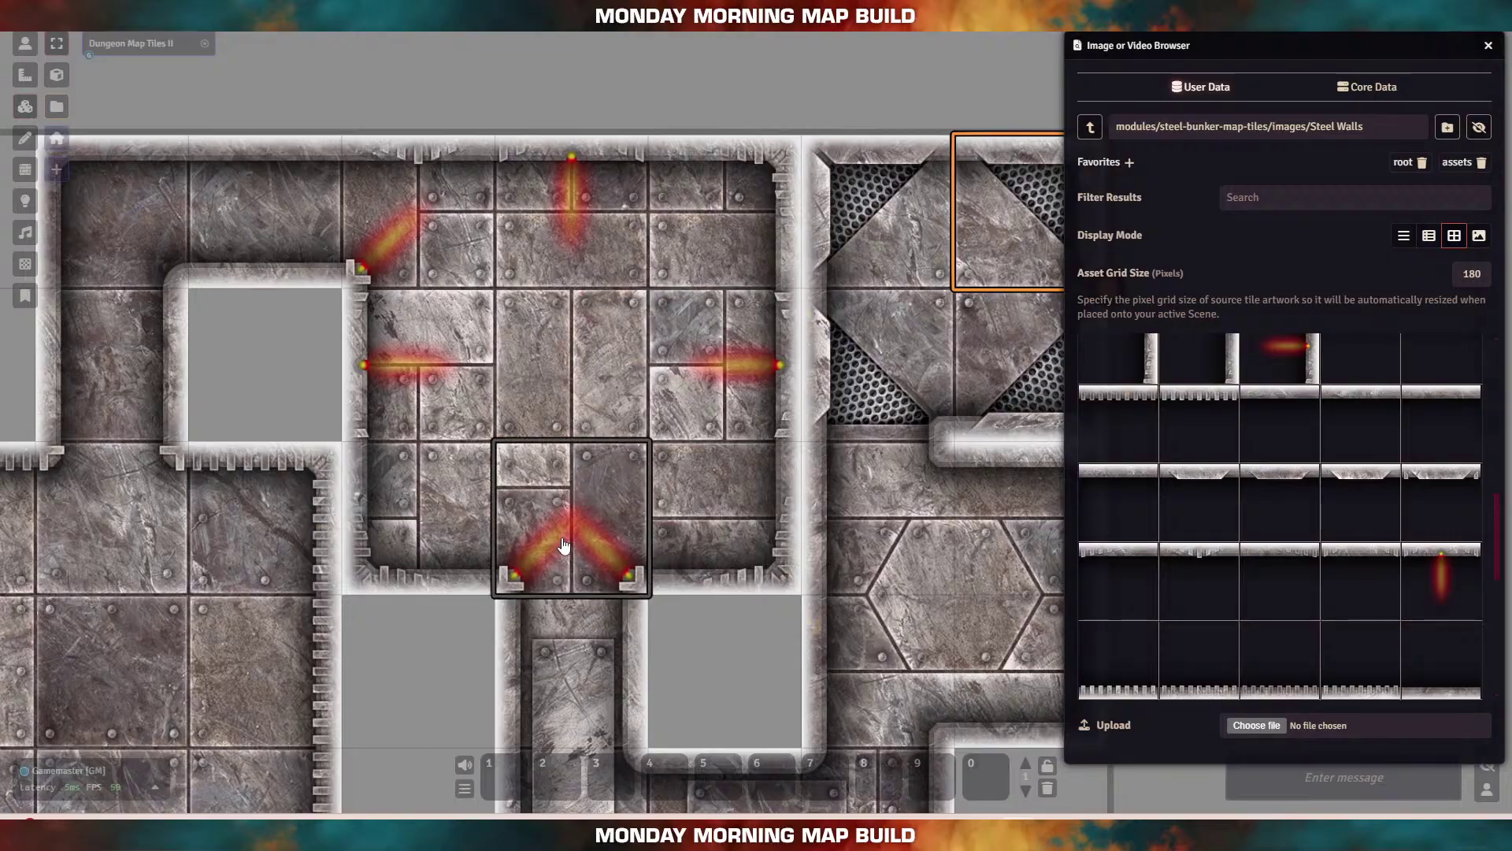
{"action": "scroll", "coordinate": [624, 449], "scroll_direction": "down", "scroll_amount": 6}
{"action": "left_click_drag", "start_coordinate": [515, 613], "coordinate": [508, 553]}
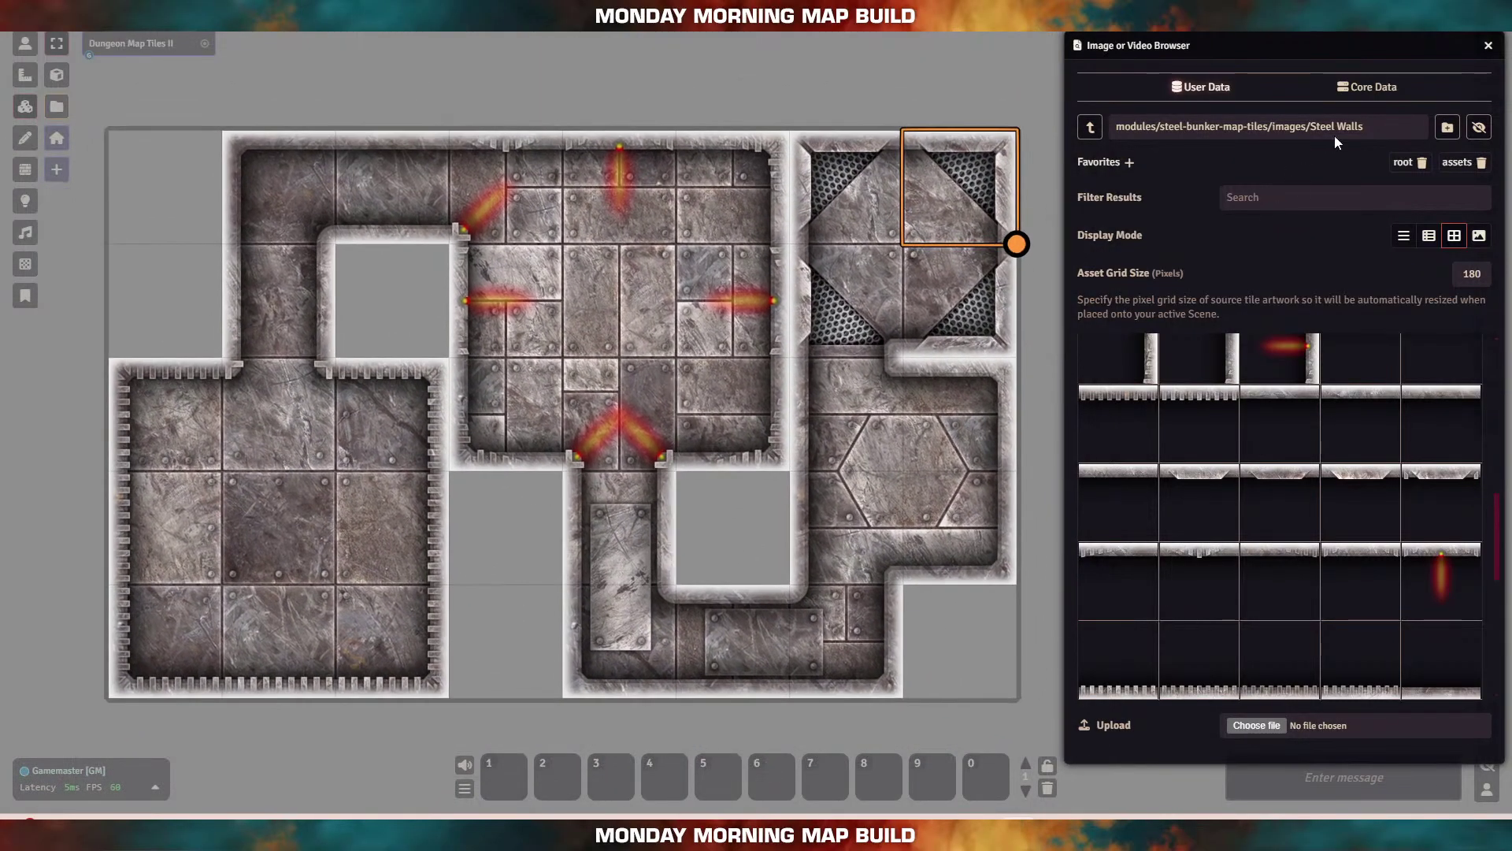
{"action": "left_click", "coordinate": [1487, 46]}
Step: With the basic wall tool, draw walls along the lower edge of the upper-left square gap and the upper-left corridor's outer left edge
{"action": "scroll", "coordinate": [679, 397], "scroll_direction": "up", "scroll_amount": 3}
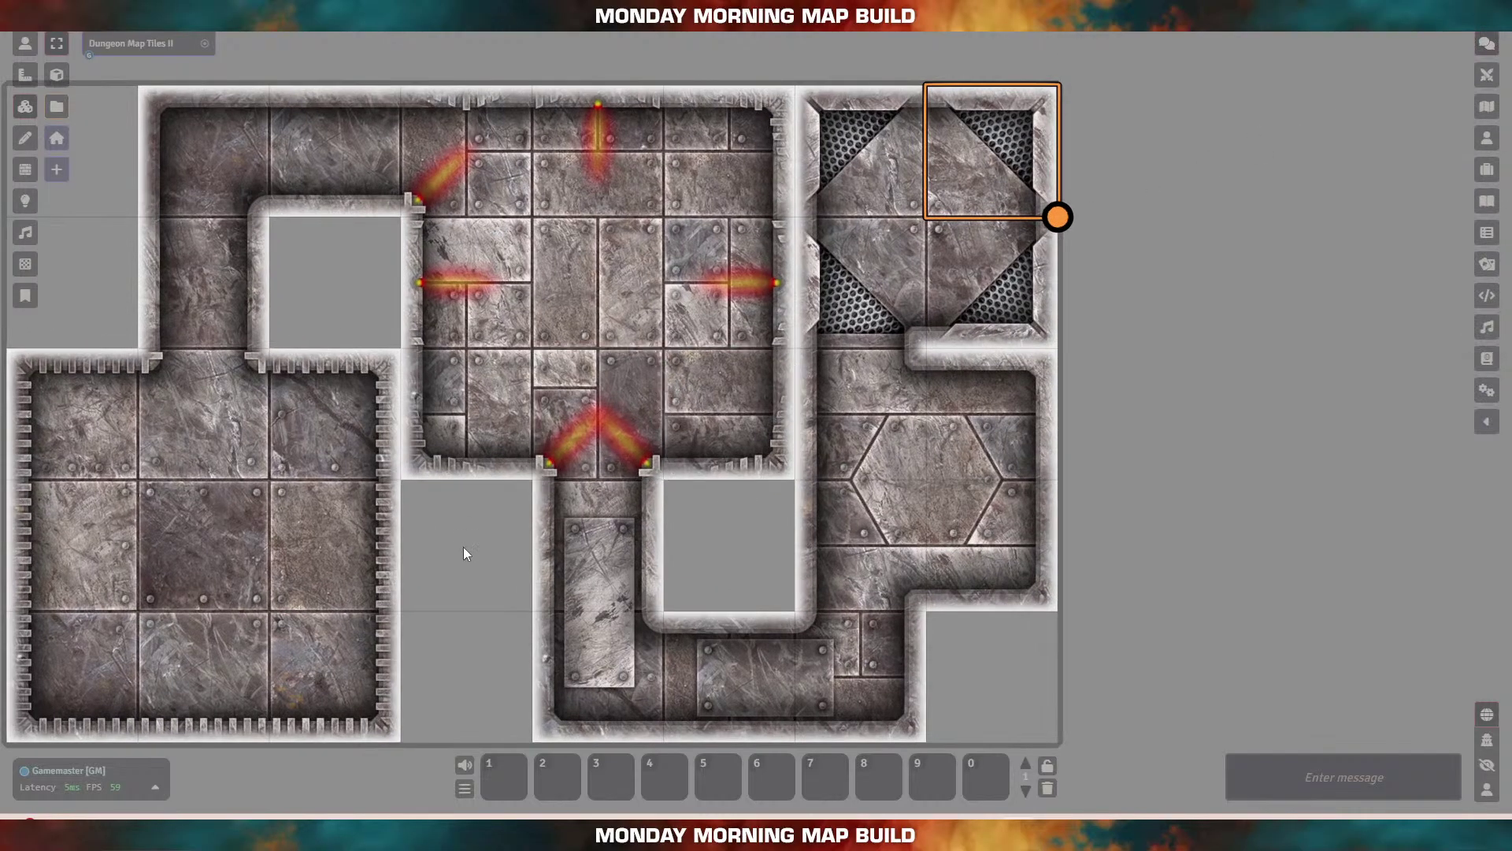
{"action": "left_click_drag", "start_coordinate": [465, 554], "coordinate": [644, 521]}
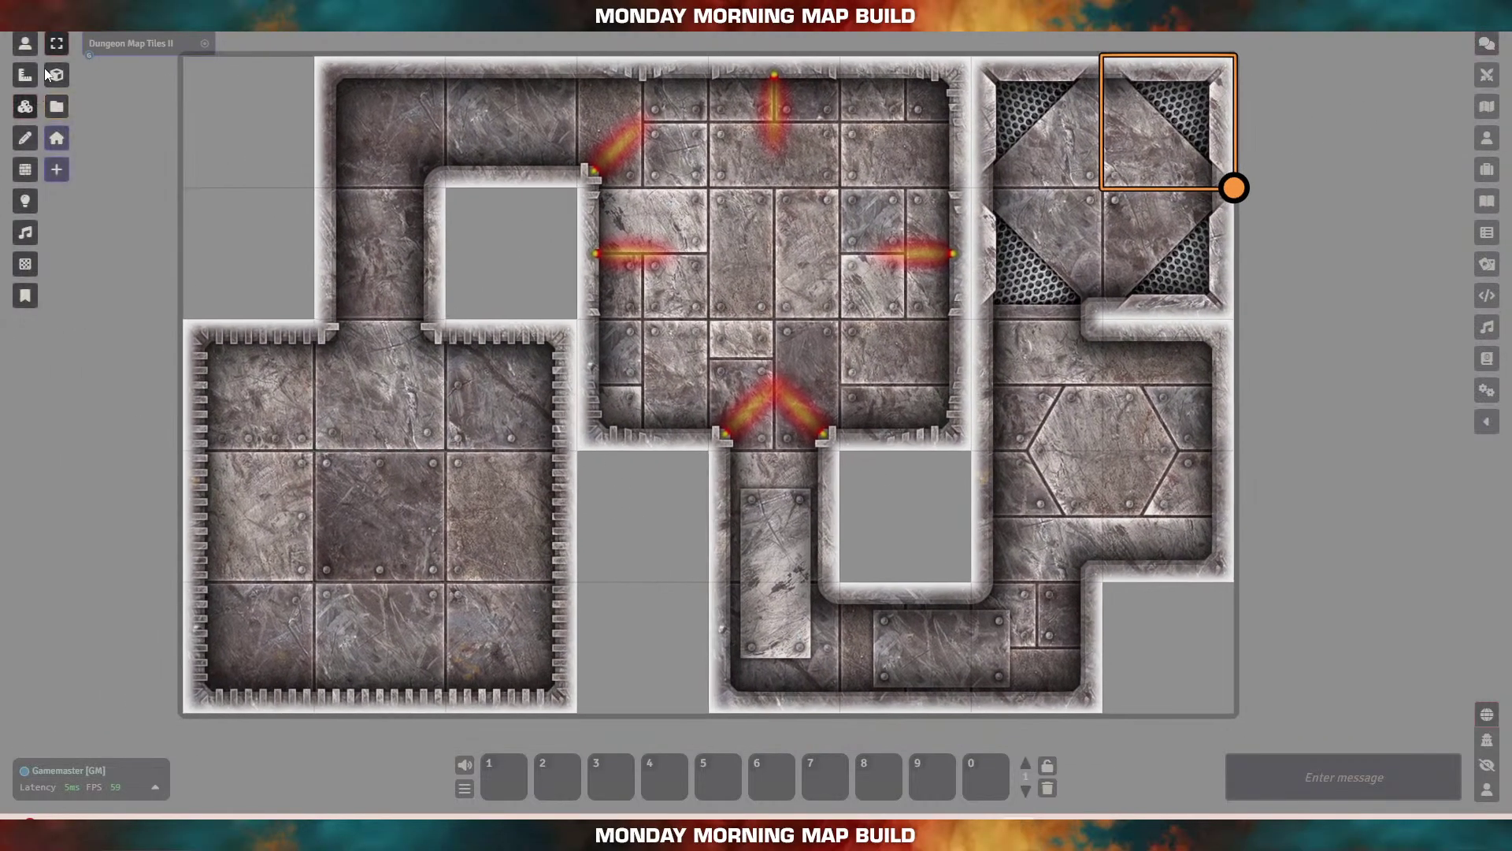
{"action": "left_click", "coordinate": [25, 169]}
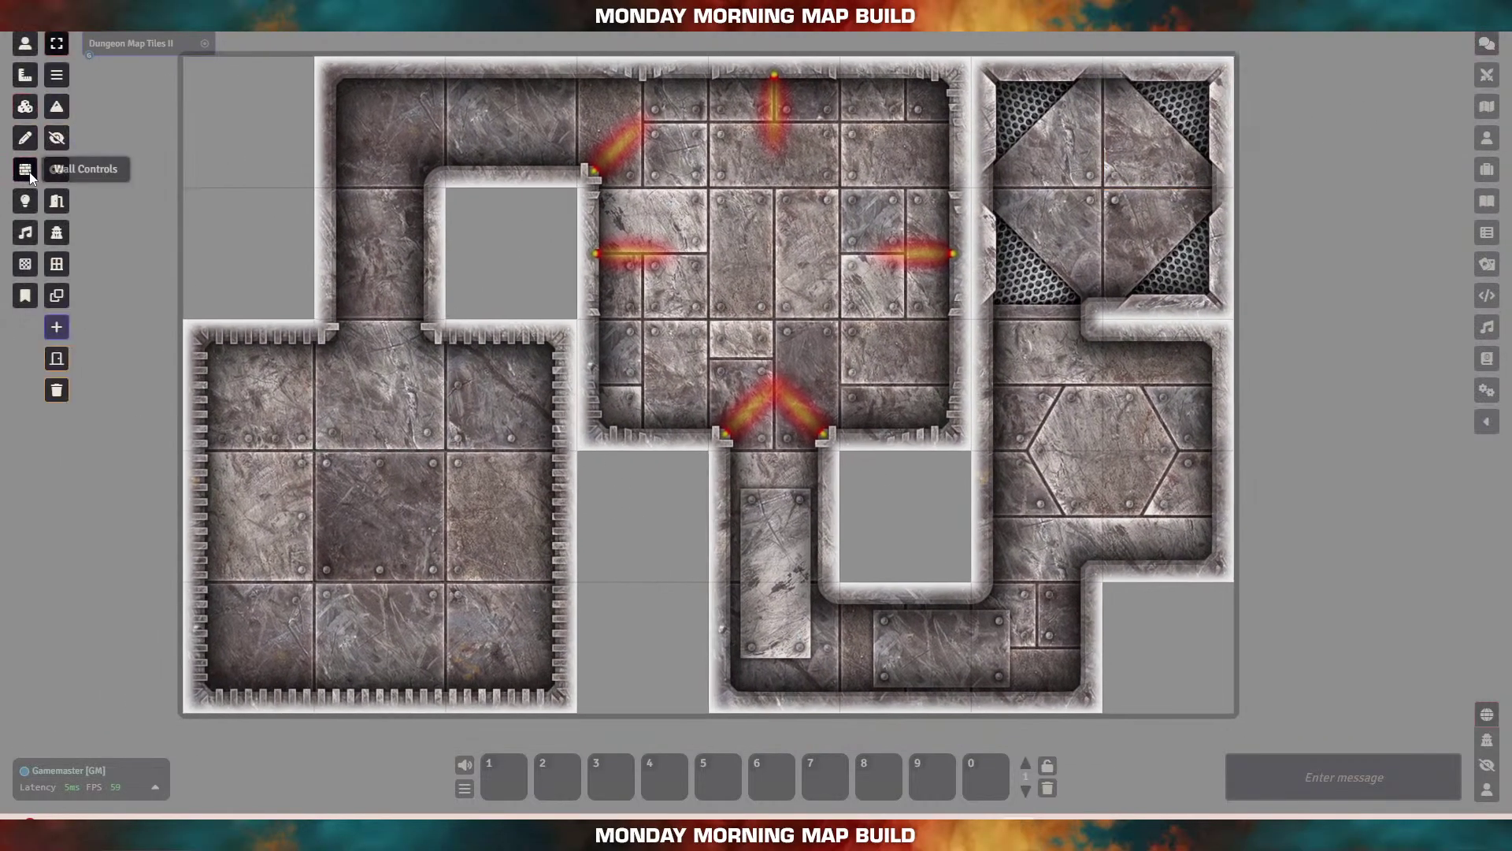
{"action": "left_click", "coordinate": [56, 75]}
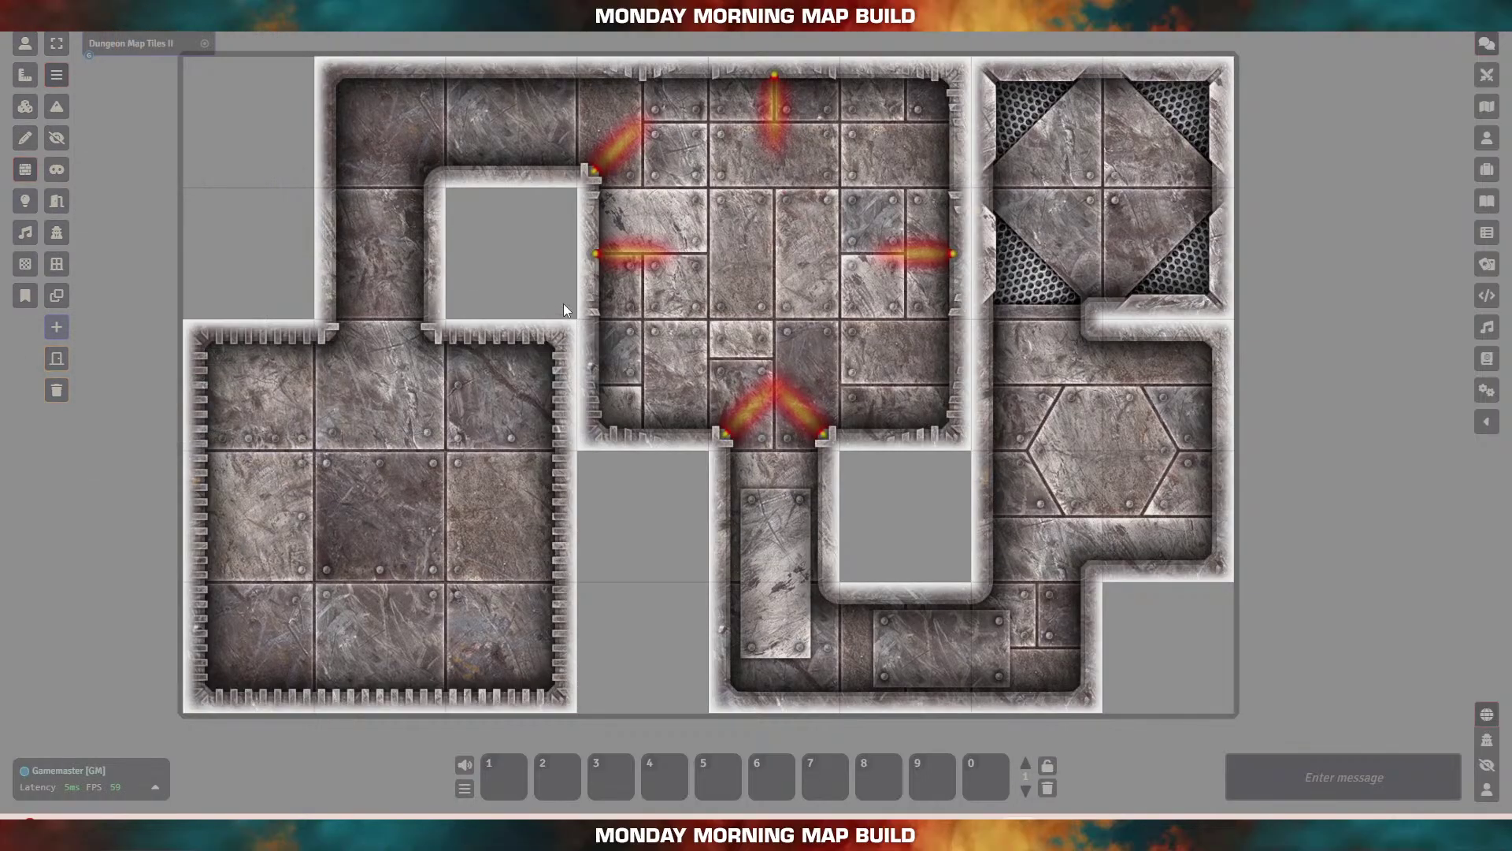
{"action": "left_click_drag", "start_coordinate": [445, 320], "coordinate": [577, 319]}
{"action": "left_click_drag", "start_coordinate": [313, 319], "coordinate": [313, 57]}
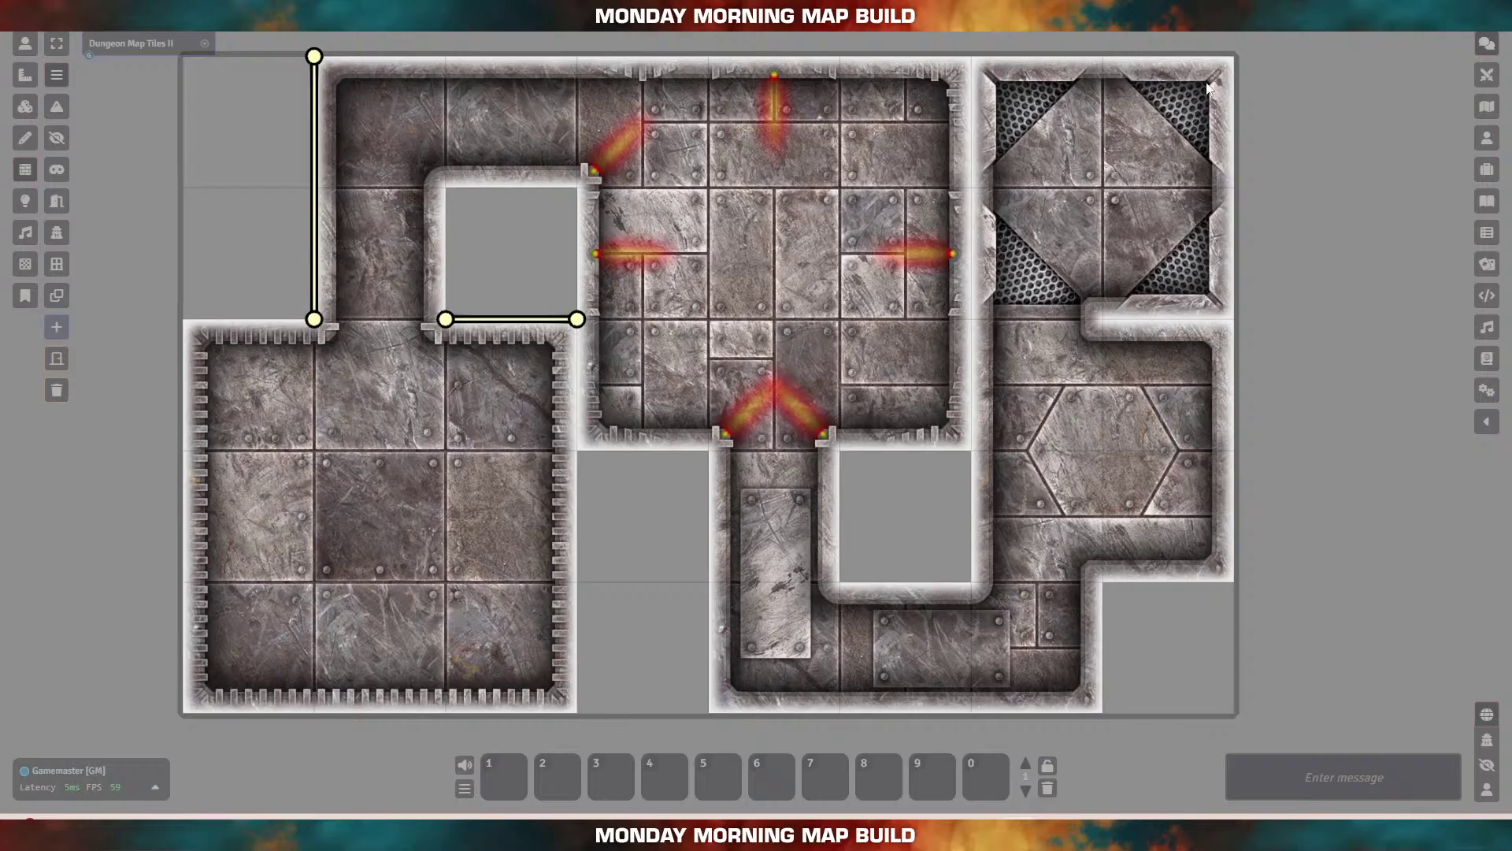
Step: Draw walls along the map's upper outer edge, from the upper-left corridor's outer corner to the grated room's upper-right corner
{"action": "left_click", "coordinate": [970, 56]}
{"action": "scroll", "coordinate": [346, 79], "scroll_direction": "up", "scroll_amount": 5}
{"action": "left_click_drag", "start_coordinate": [350, 104], "coordinate": [319, 732]}
{"action": "scroll", "coordinate": [350, 704], "scroll_direction": "down", "scroll_amount": 7}
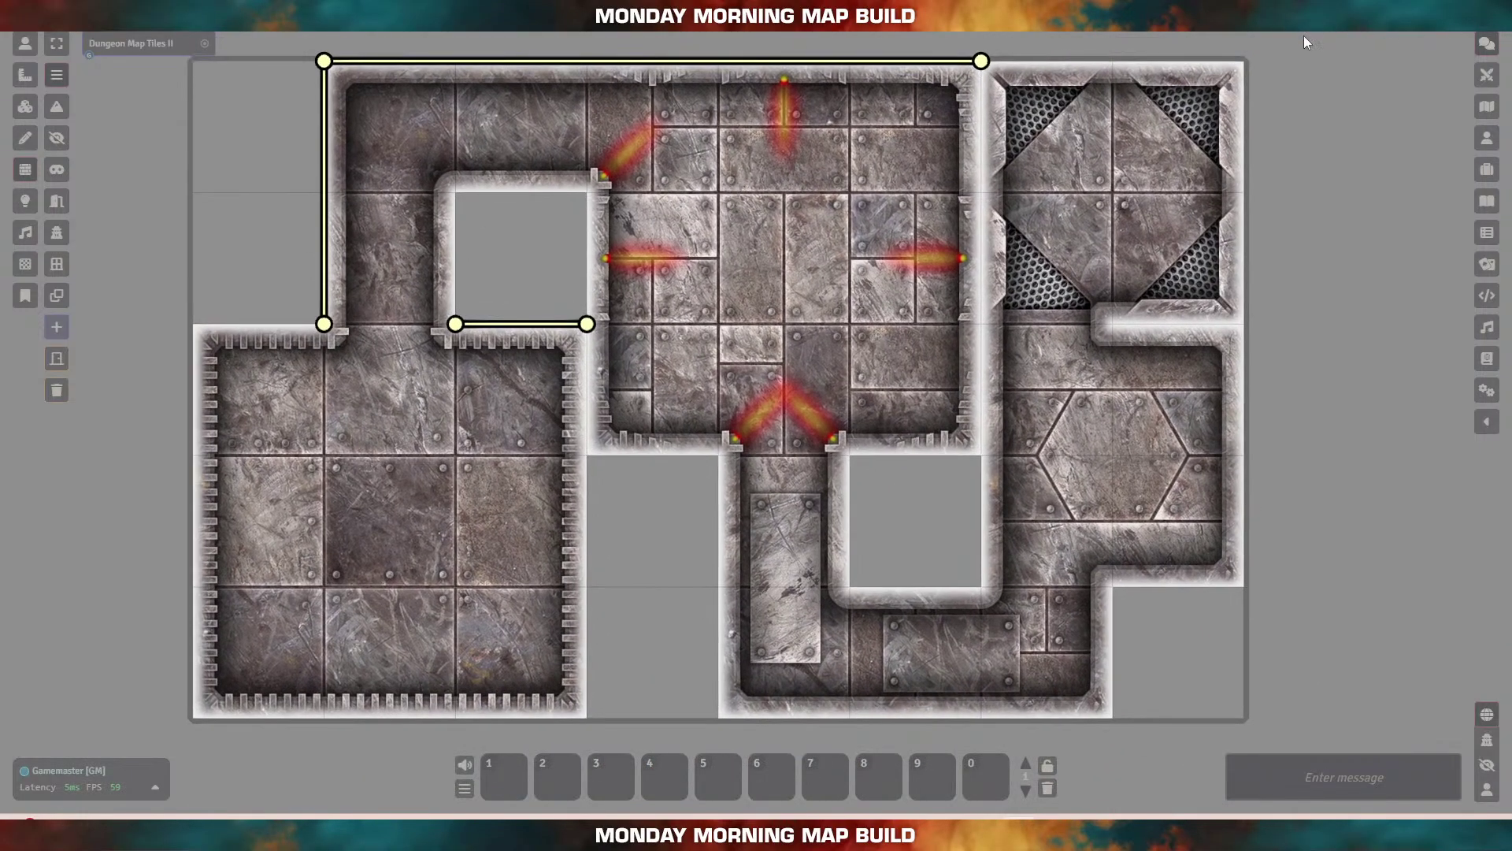
{"action": "left_click", "coordinate": [1244, 61]}
{"action": "double_click", "coordinate": [981, 60]}
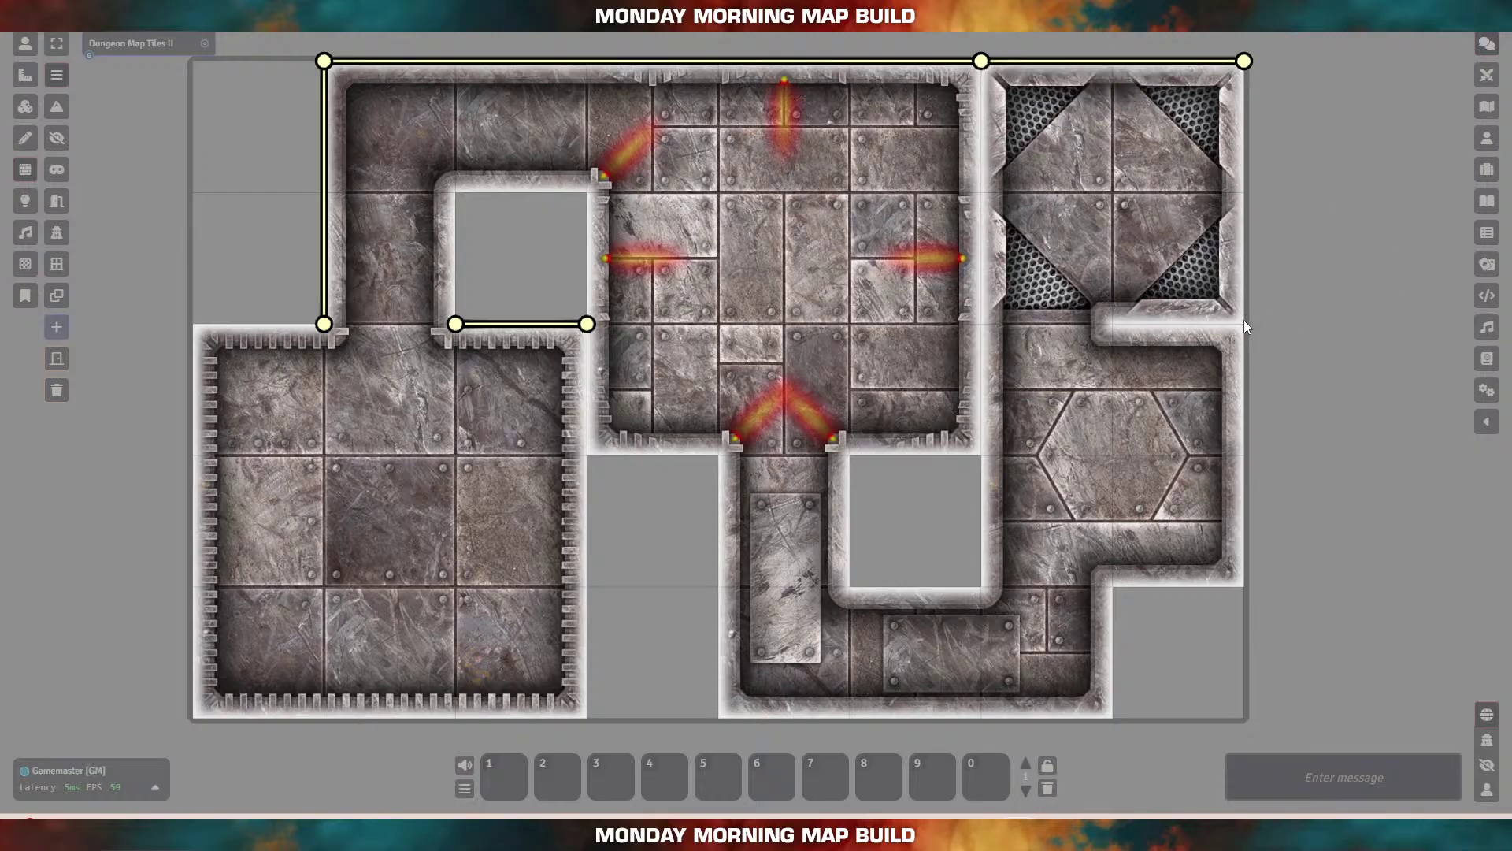
Step: Draw two walls along the outer right edge of the grated and hexagon rooms, joining them at the partition between the rooms
{"action": "left_click_drag", "start_coordinate": [1244, 320], "coordinate": [1248, 67]}
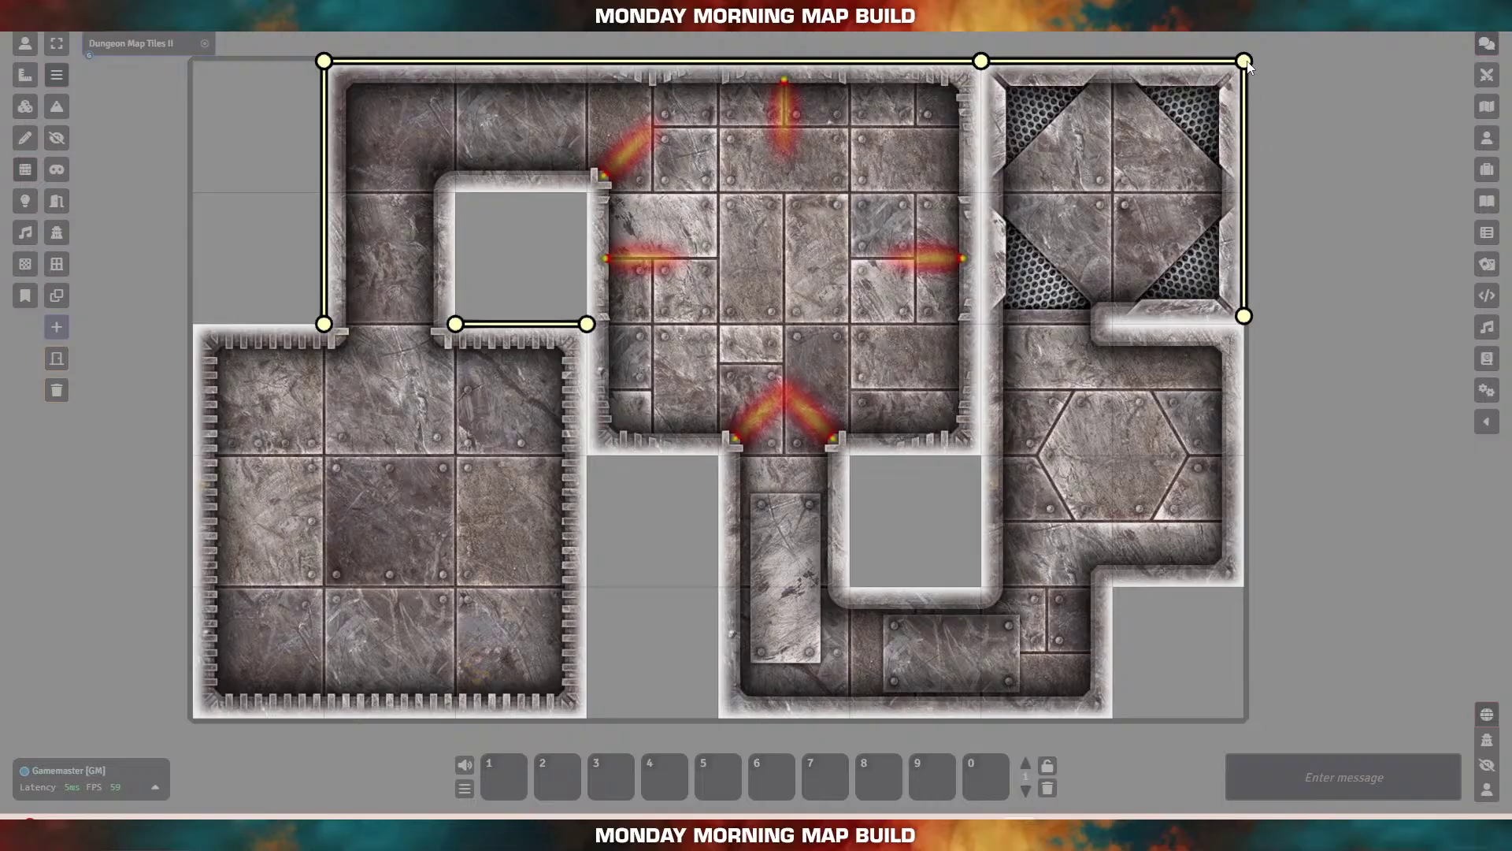
{"action": "left_click_drag", "start_coordinate": [1244, 315], "coordinate": [1244, 324]}
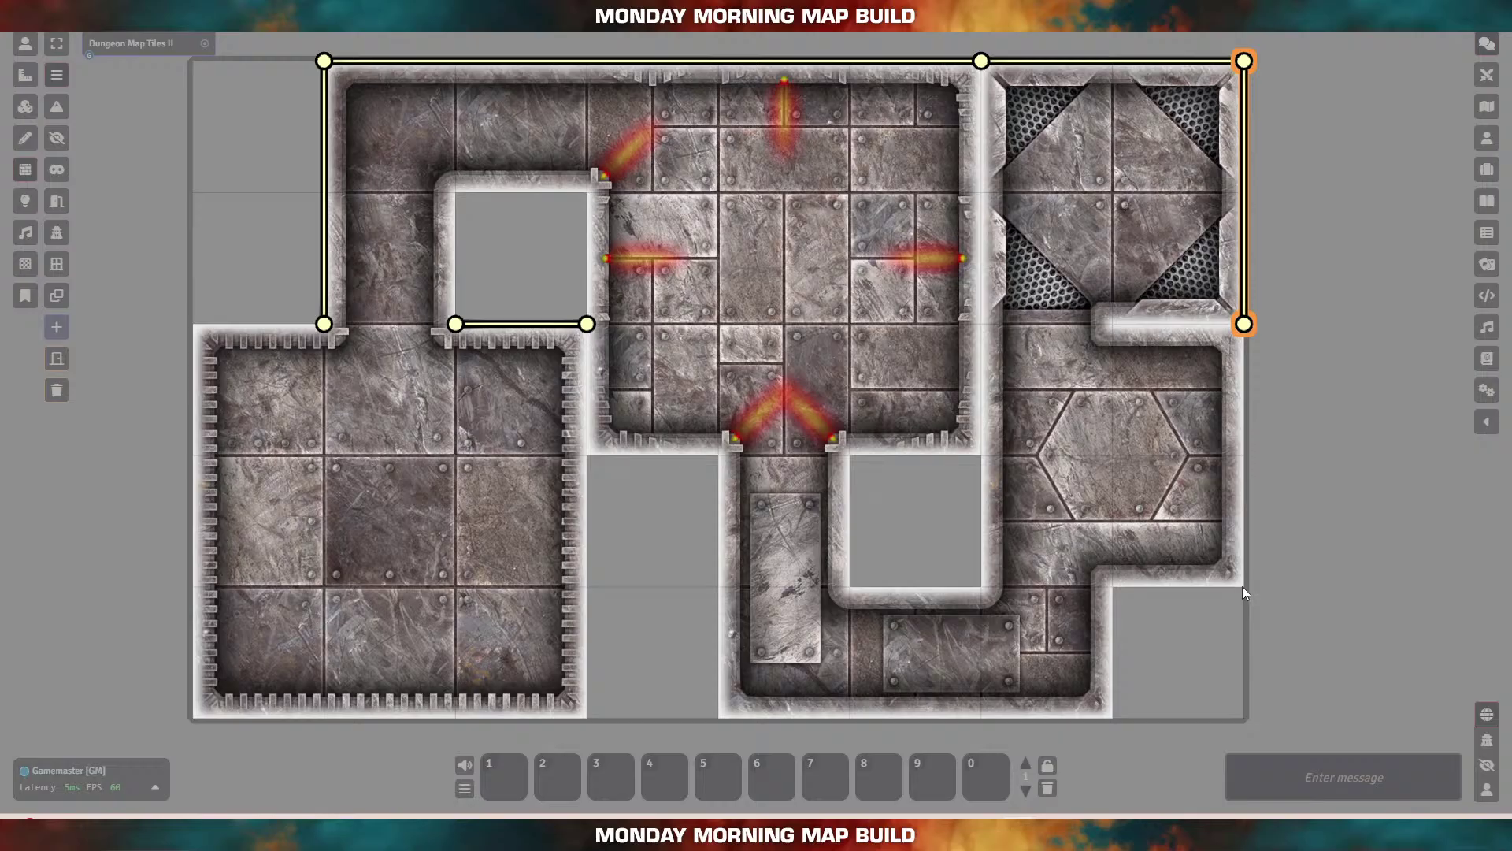
{"action": "mouse_move", "coordinate": [1243, 586]}
{"action": "left_mouse_down"}
{"action": "mouse_move", "coordinate": [1284, 472]}
{"action": "mouse_move", "coordinate": [1243, 324]}
{"action": "left_mouse_up"}
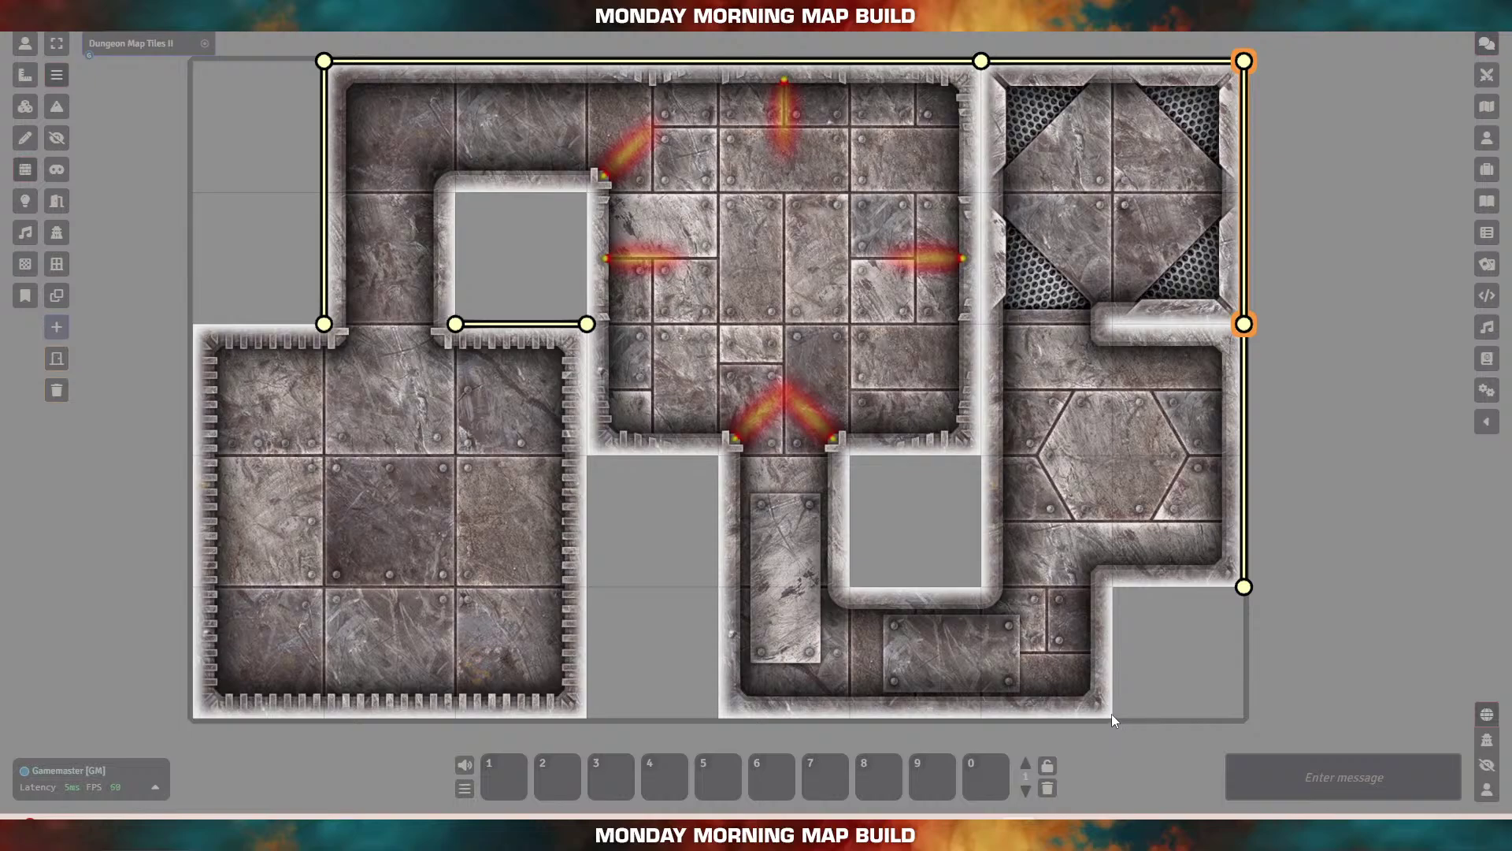
Step: Draw walls along the lower corridor's bottom edge and the ribbed room's bottom, left and exposed upper-left edges
{"action": "left_click_drag", "start_coordinate": [1112, 717], "coordinate": [721, 721]}
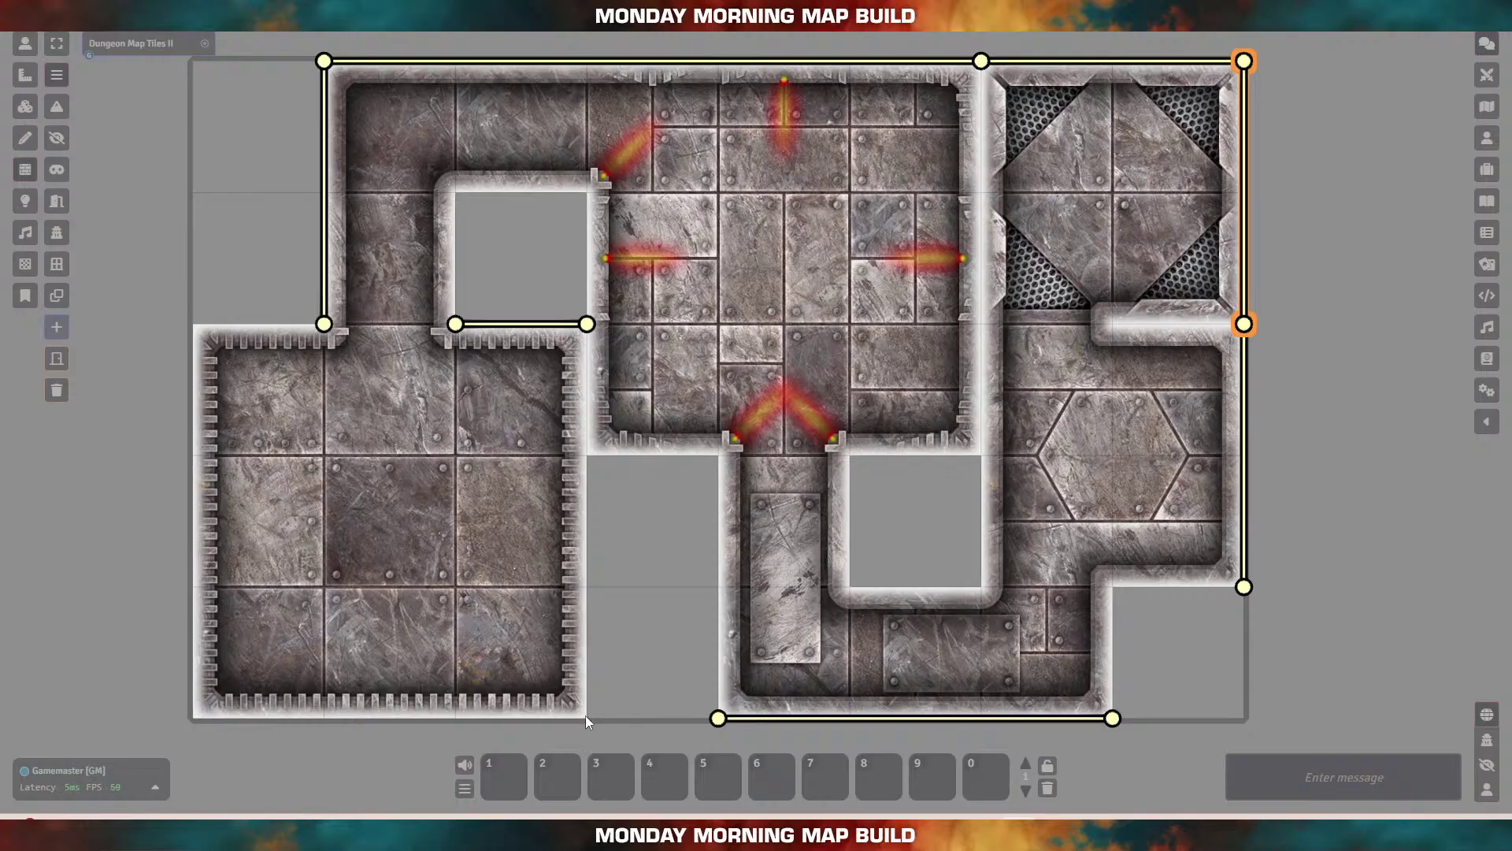
{"action": "left_click_drag", "start_coordinate": [584, 715], "coordinate": [187, 723]}
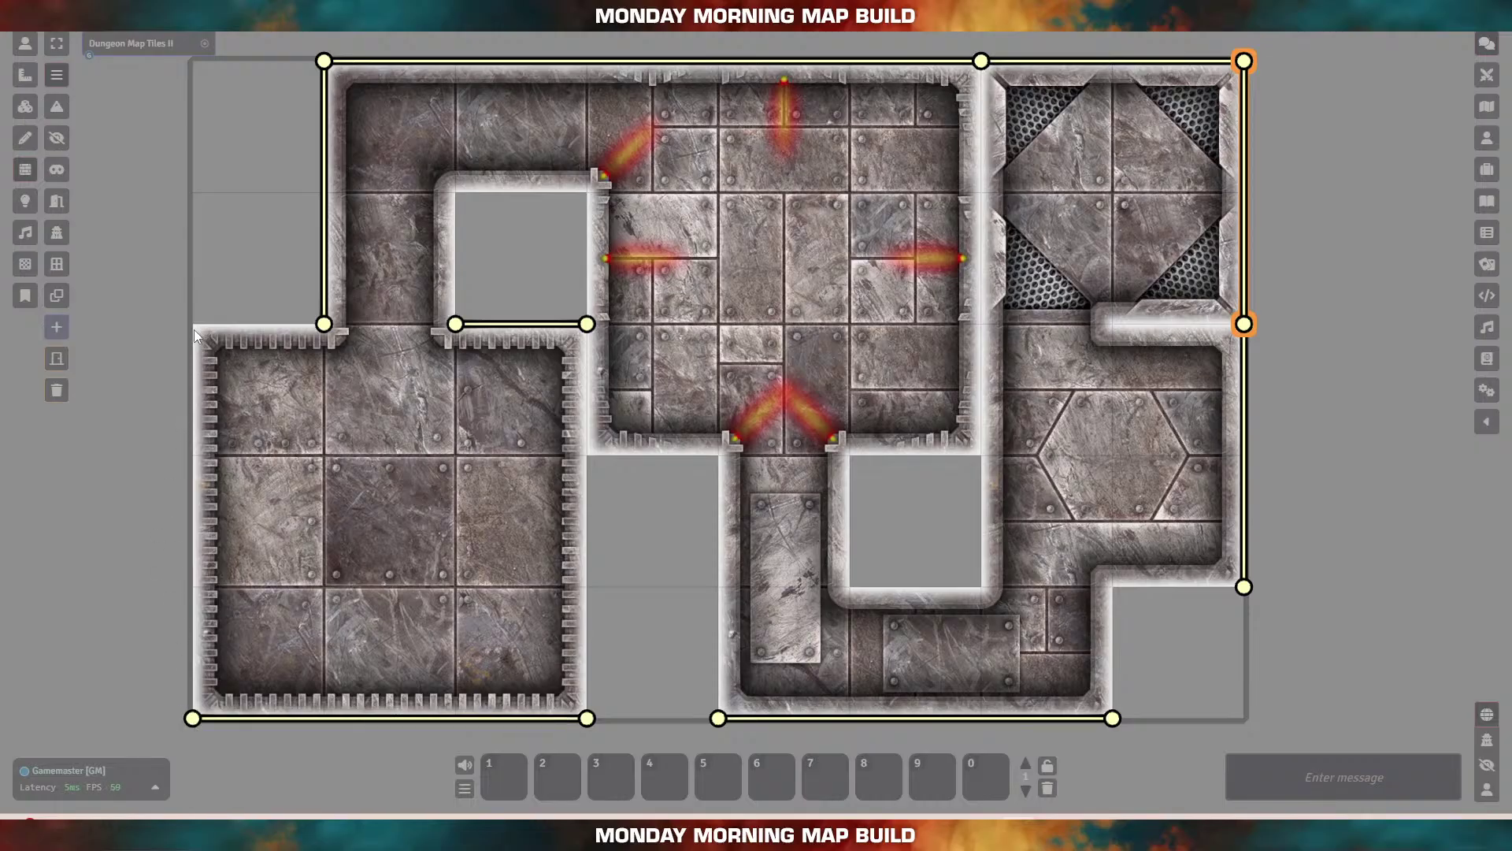
{"action": "left_click_drag", "start_coordinate": [194, 326], "coordinate": [190, 720]}
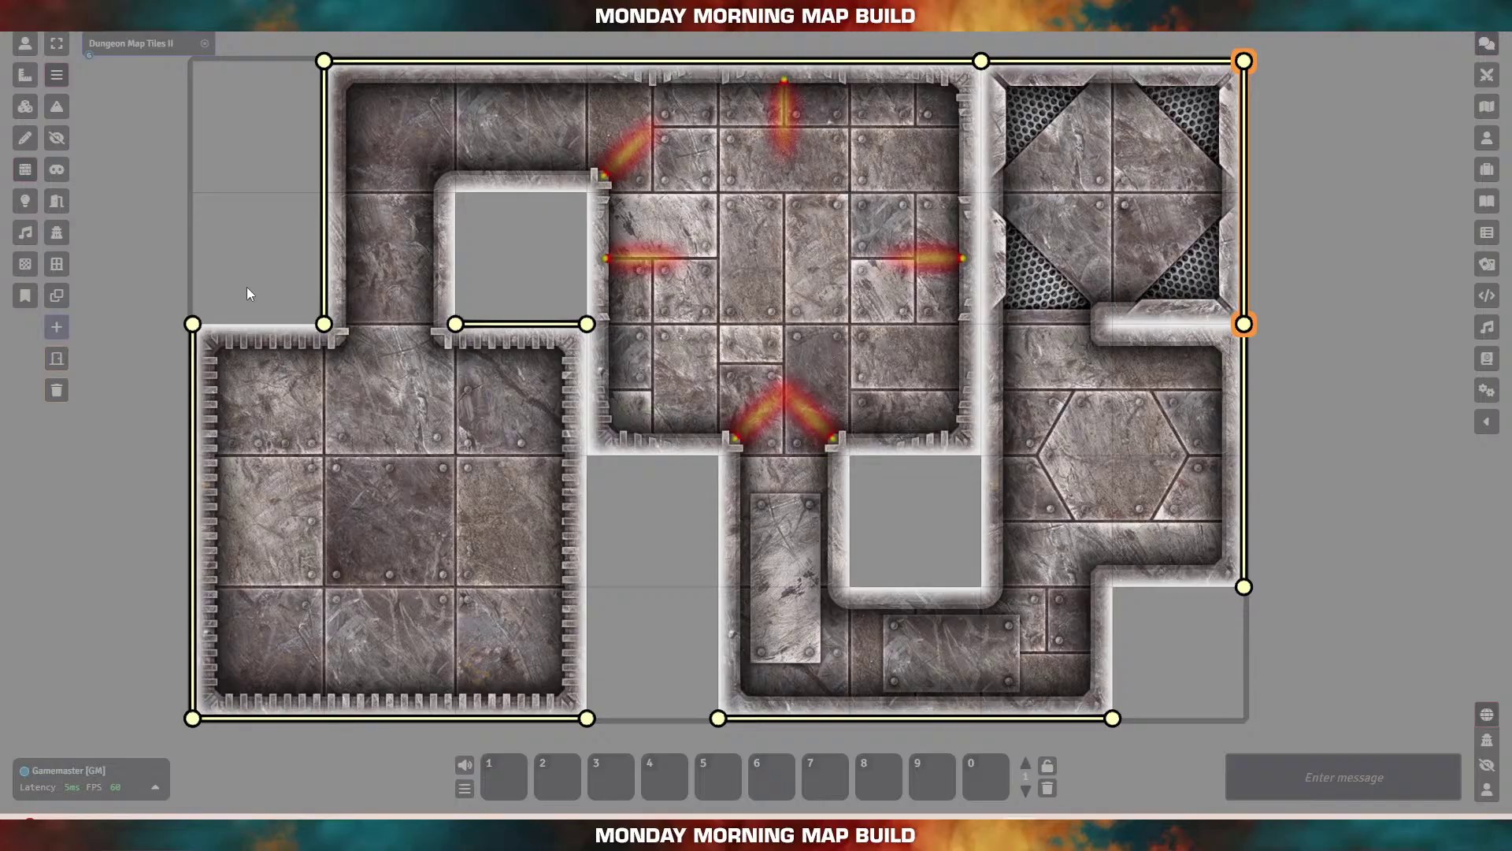
{"action": "mouse_move", "coordinate": [246, 287]}
{"action": "left_mouse_down"}
{"action": "mouse_move", "coordinate": [258, 308]}
{"action": "mouse_move", "coordinate": [242, 284]}
{"action": "mouse_move", "coordinate": [193, 324]}
{"action": "mouse_move", "coordinate": [325, 327]}
{"action": "left_mouse_up"}
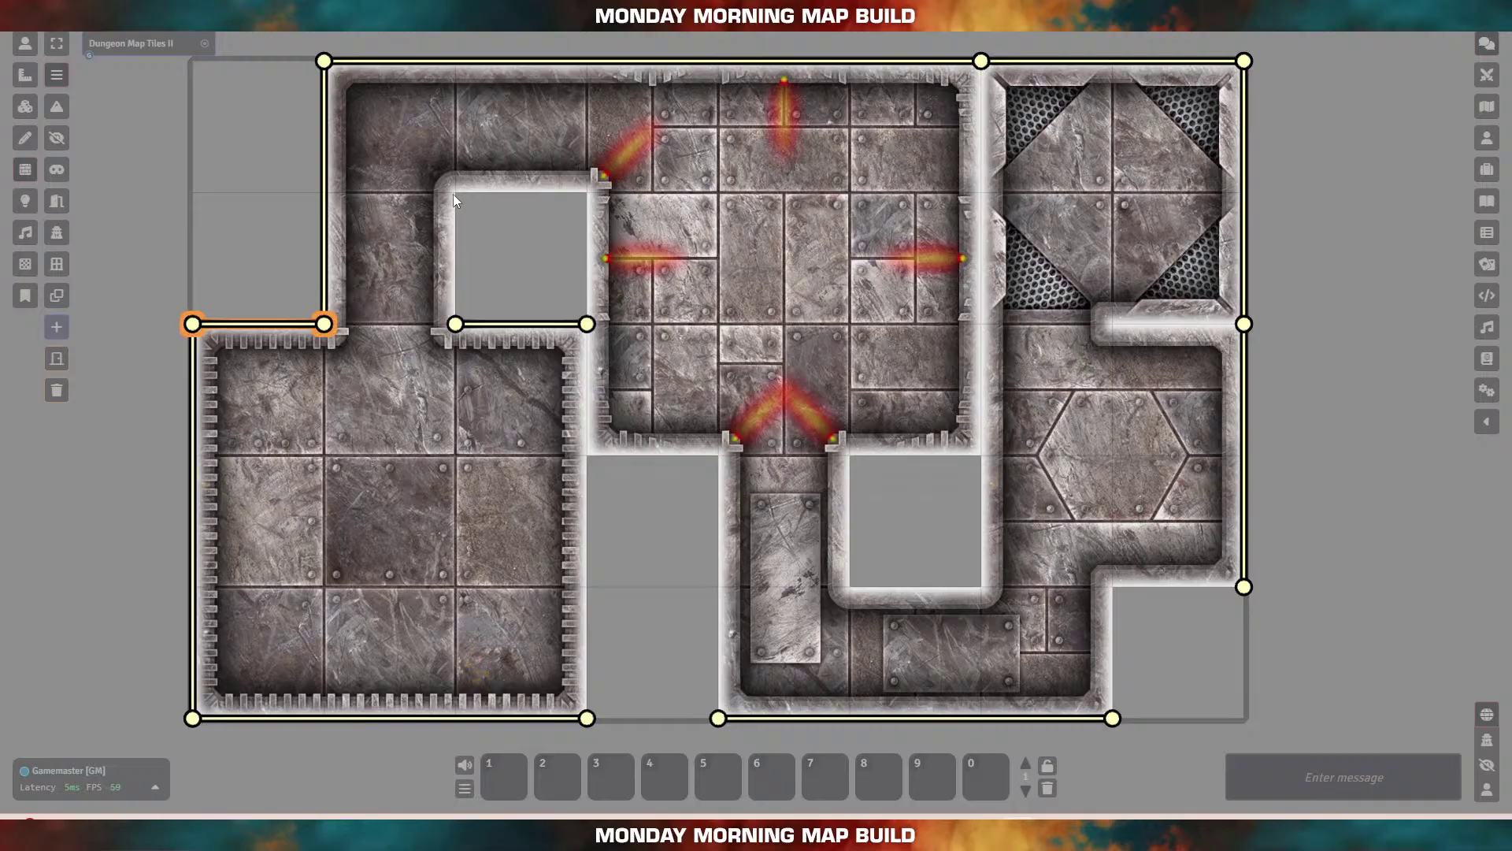
Step: Enclose the upper-left square gap by adding walls on its left, upper and right edges
{"action": "left_click_drag", "start_coordinate": [455, 194], "coordinate": [456, 324]}
{"action": "left_click_drag", "start_coordinate": [587, 194], "coordinate": [457, 194]}
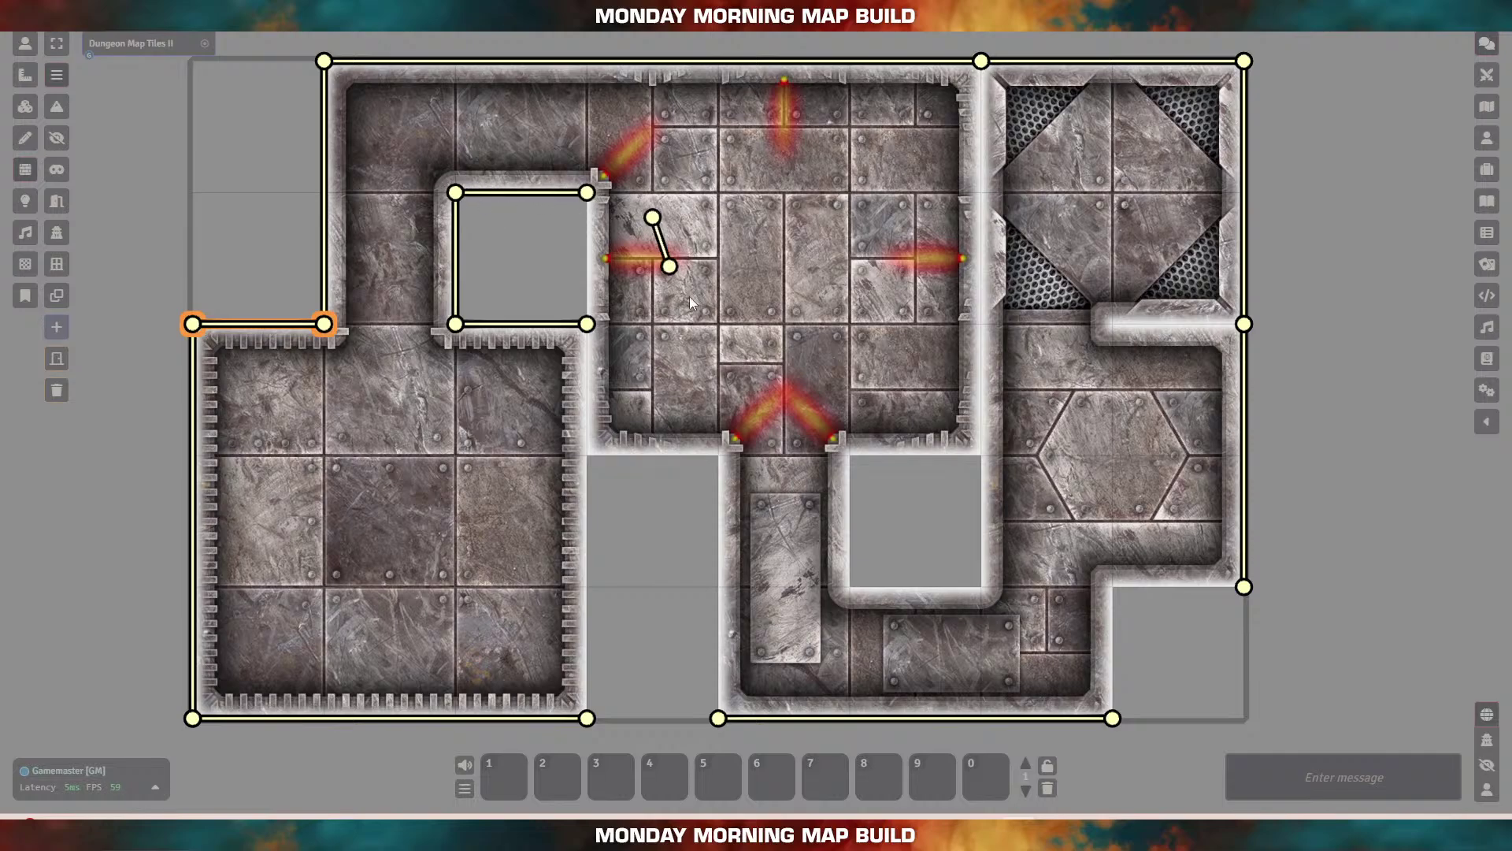
{"action": "left_click_drag", "start_coordinate": [690, 298], "coordinate": [713, 317]}
{"action": "left_click_drag", "start_coordinate": [653, 219], "coordinate": [586, 324]}
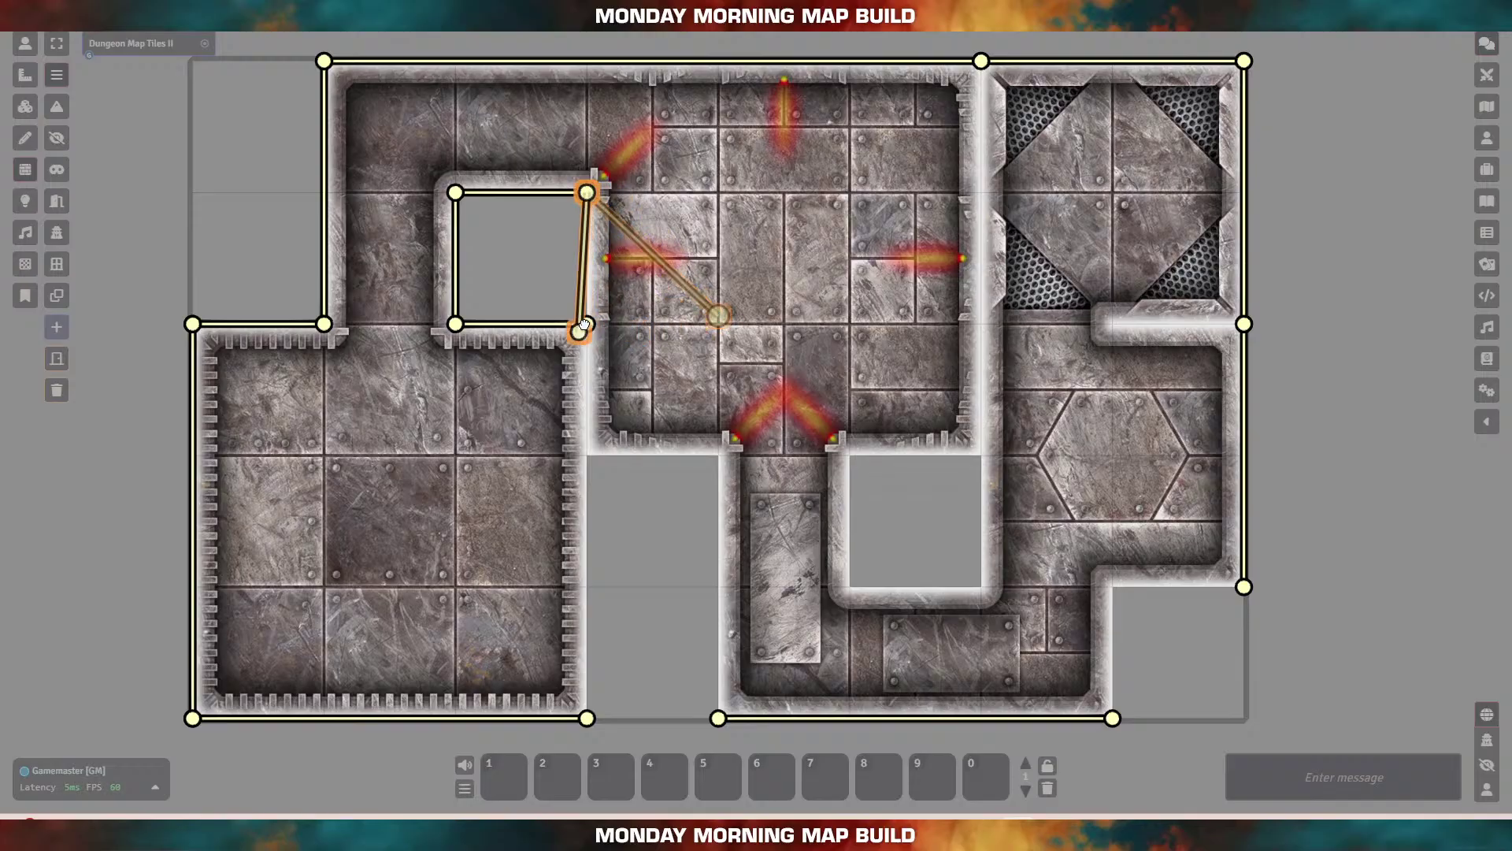
{"action": "key", "text": "Delete"}
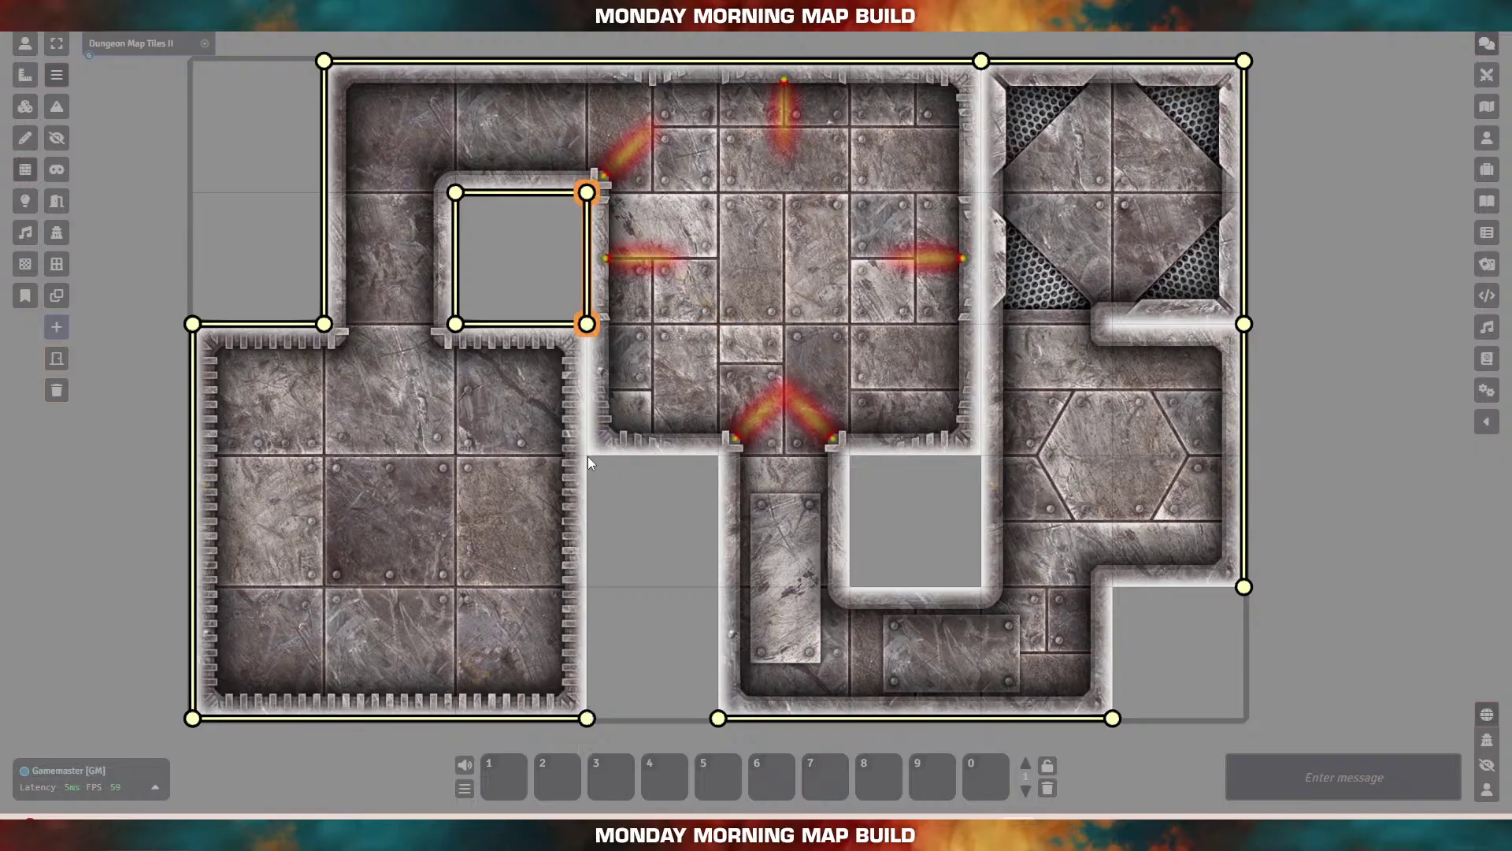
Step: Draw walls around the gap between the ribbed room and lower corridor, covering its left, upper and right edges
{"action": "left_click_drag", "start_coordinate": [588, 456], "coordinate": [587, 718]}
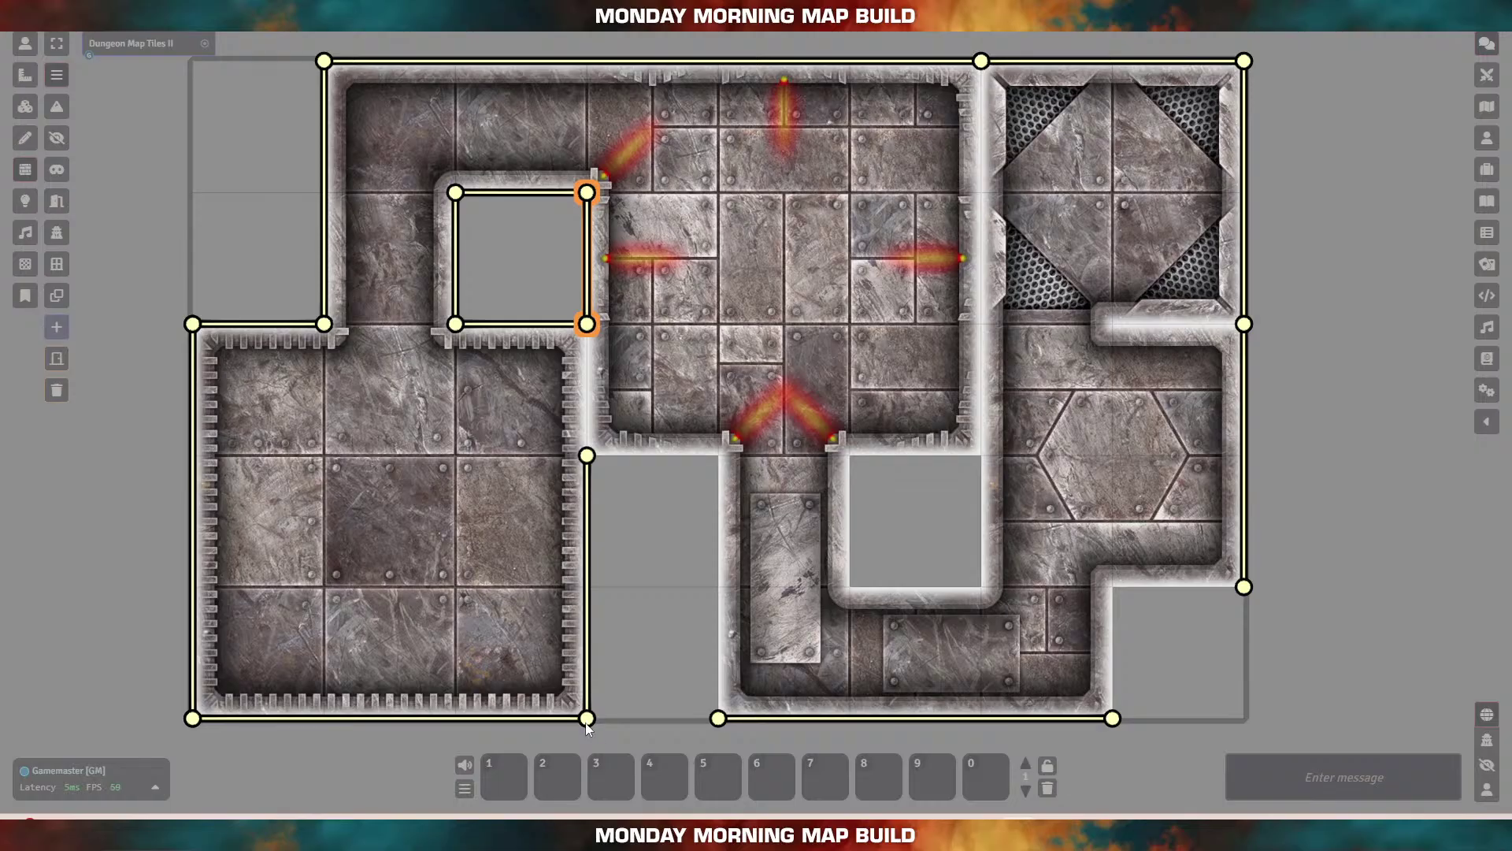
{"action": "mouse_move", "coordinate": [637, 423]}
{"action": "left_mouse_down"}
{"action": "mouse_move", "coordinate": [624, 360]}
{"action": "mouse_move", "coordinate": [589, 326]}
{"action": "mouse_move", "coordinate": [588, 455]}
{"action": "mouse_move", "coordinate": [719, 455]}
{"action": "left_mouse_up"}
{"action": "left_click_drag", "start_coordinate": [715, 558], "coordinate": [718, 458]}
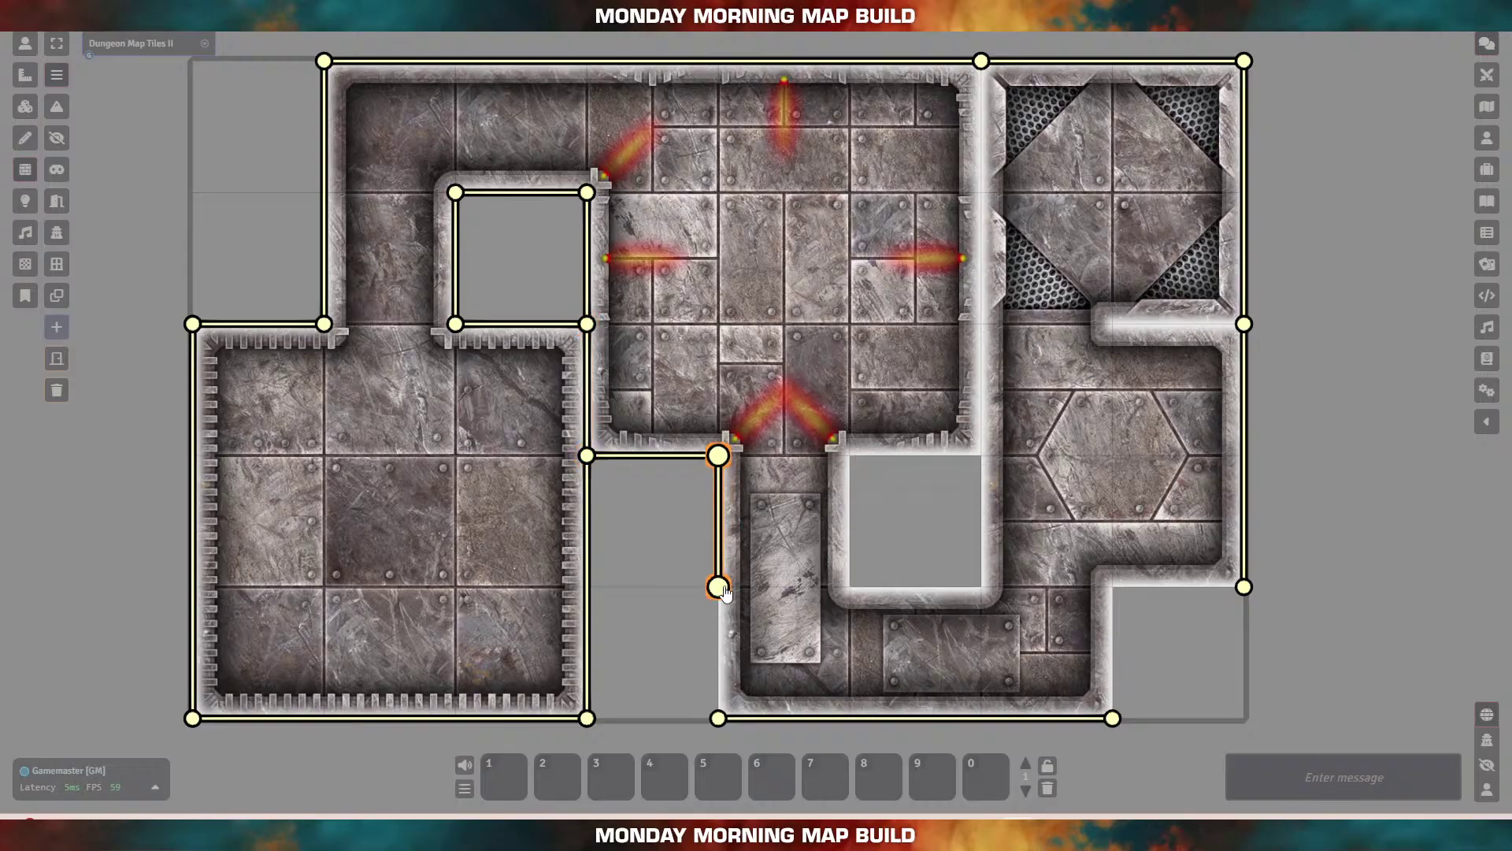
{"action": "left_click_drag", "start_coordinate": [718, 587], "coordinate": [718, 718]}
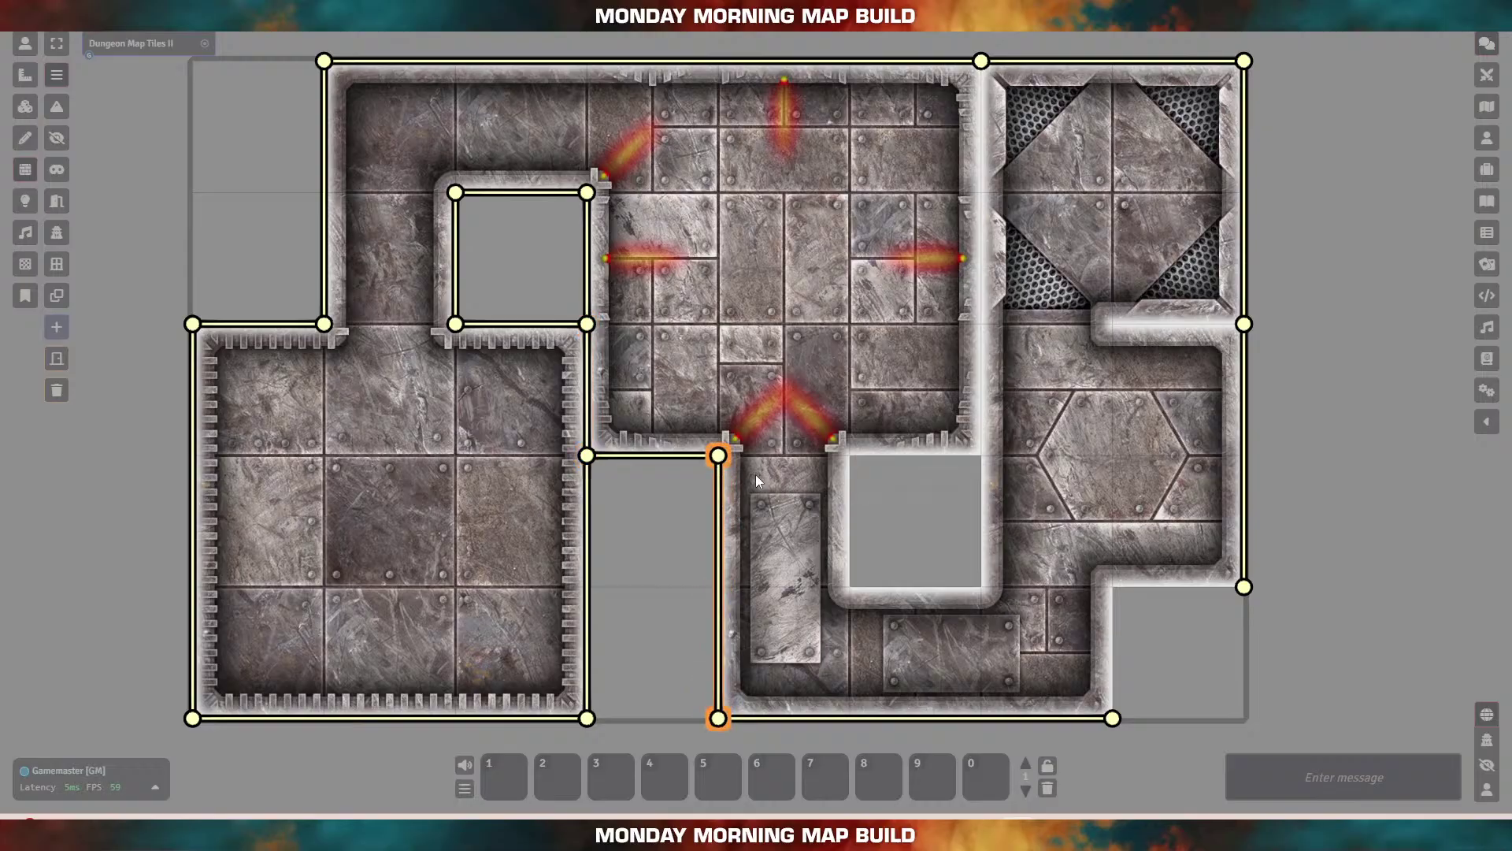
Step: Enclose the square gap beneath the central room with walls on all four edges
{"action": "left_click_drag", "start_coordinate": [850, 456], "coordinate": [853, 588]}
{"action": "left_click_drag", "start_coordinate": [981, 586], "coordinate": [849, 587]}
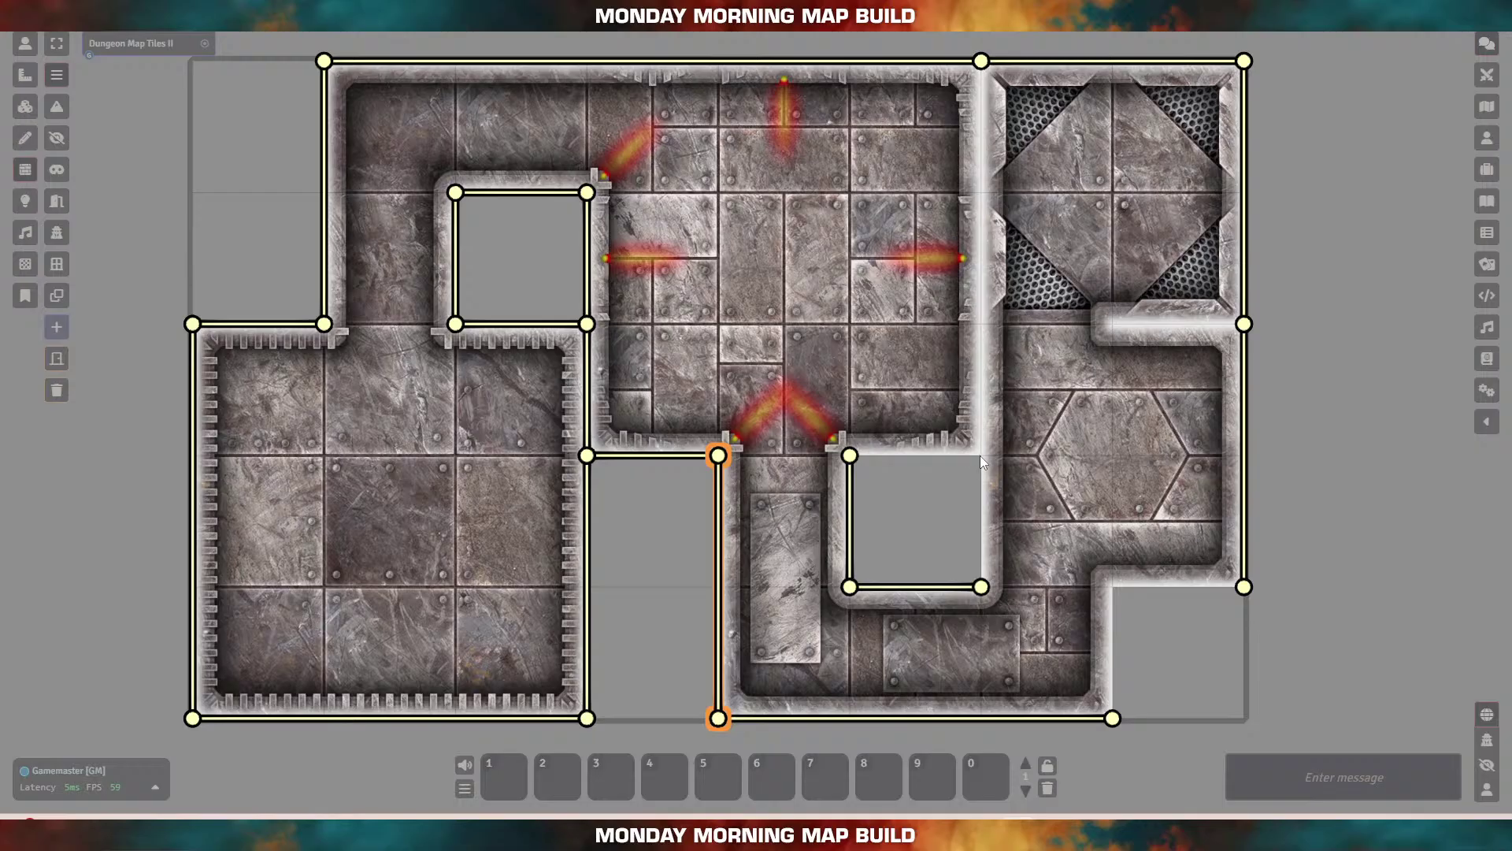
{"action": "left_click_drag", "start_coordinate": [981, 456], "coordinate": [980, 587]}
{"action": "left_click_drag", "start_coordinate": [857, 391], "coordinate": [980, 457]}
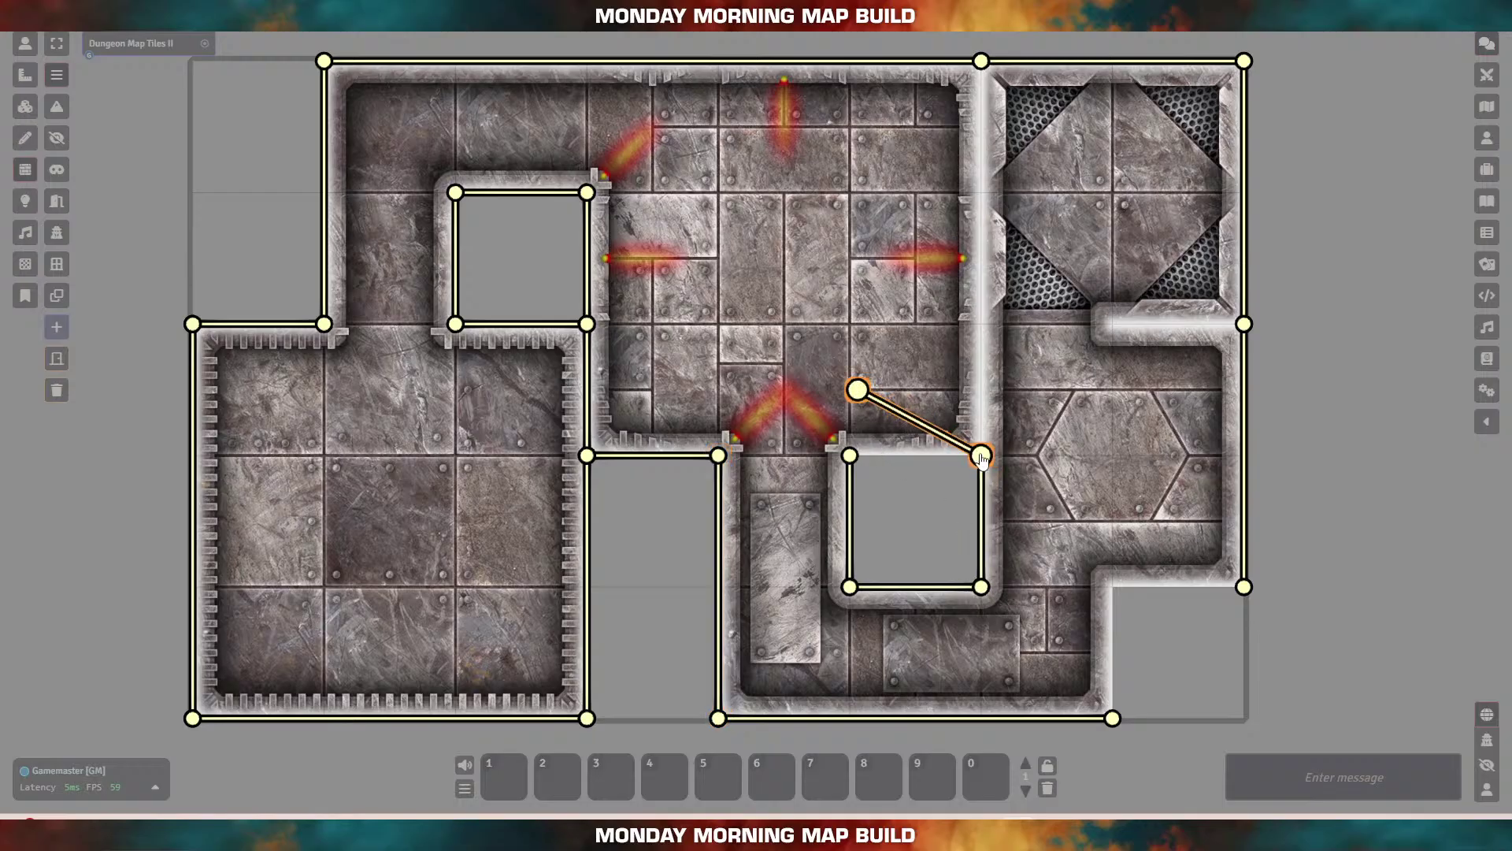
{"action": "left_click_drag", "start_coordinate": [857, 391], "coordinate": [850, 455]}
Step: Draw a wall between the central room and the right-hand rooms, from the upper outer edge to the square gap's upper-right corner
{"action": "left_click_drag", "start_coordinate": [969, 146], "coordinate": [950, 315]}
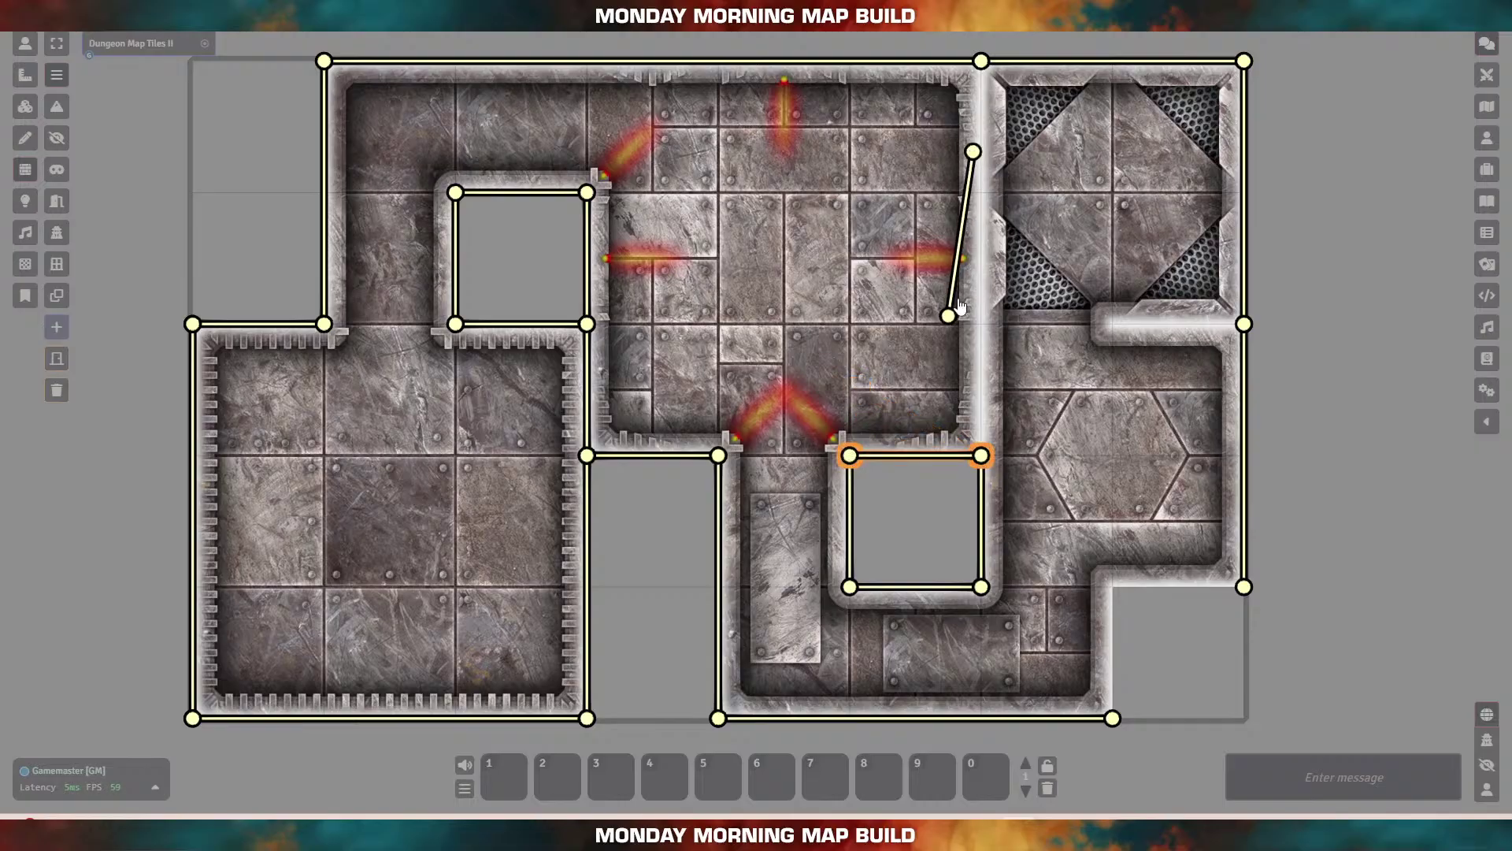
{"action": "left_click_drag", "start_coordinate": [974, 152], "coordinate": [980, 61]}
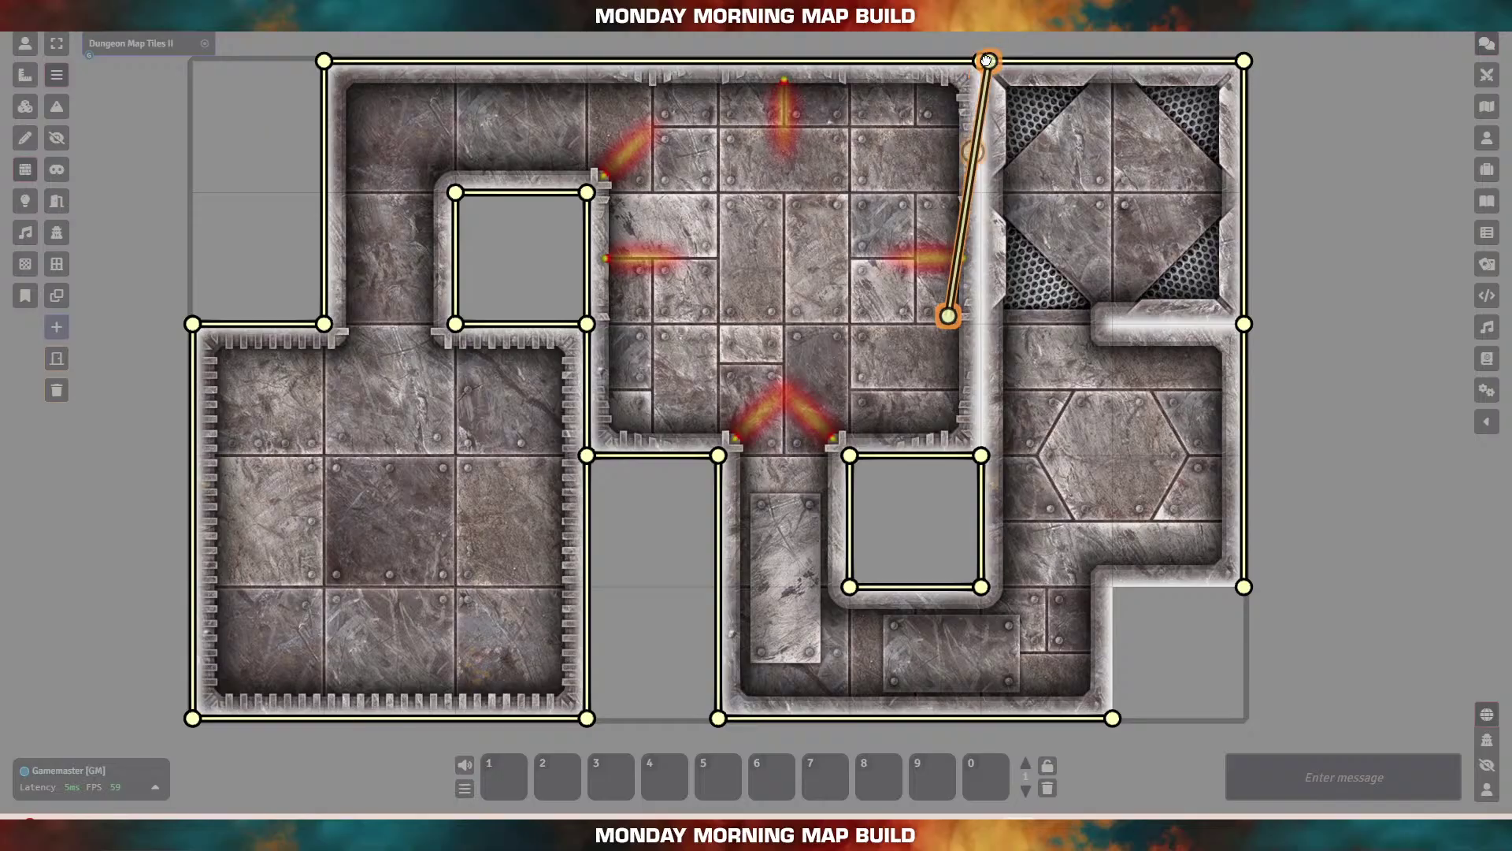
{"action": "left_click_drag", "start_coordinate": [950, 317], "coordinate": [981, 456]}
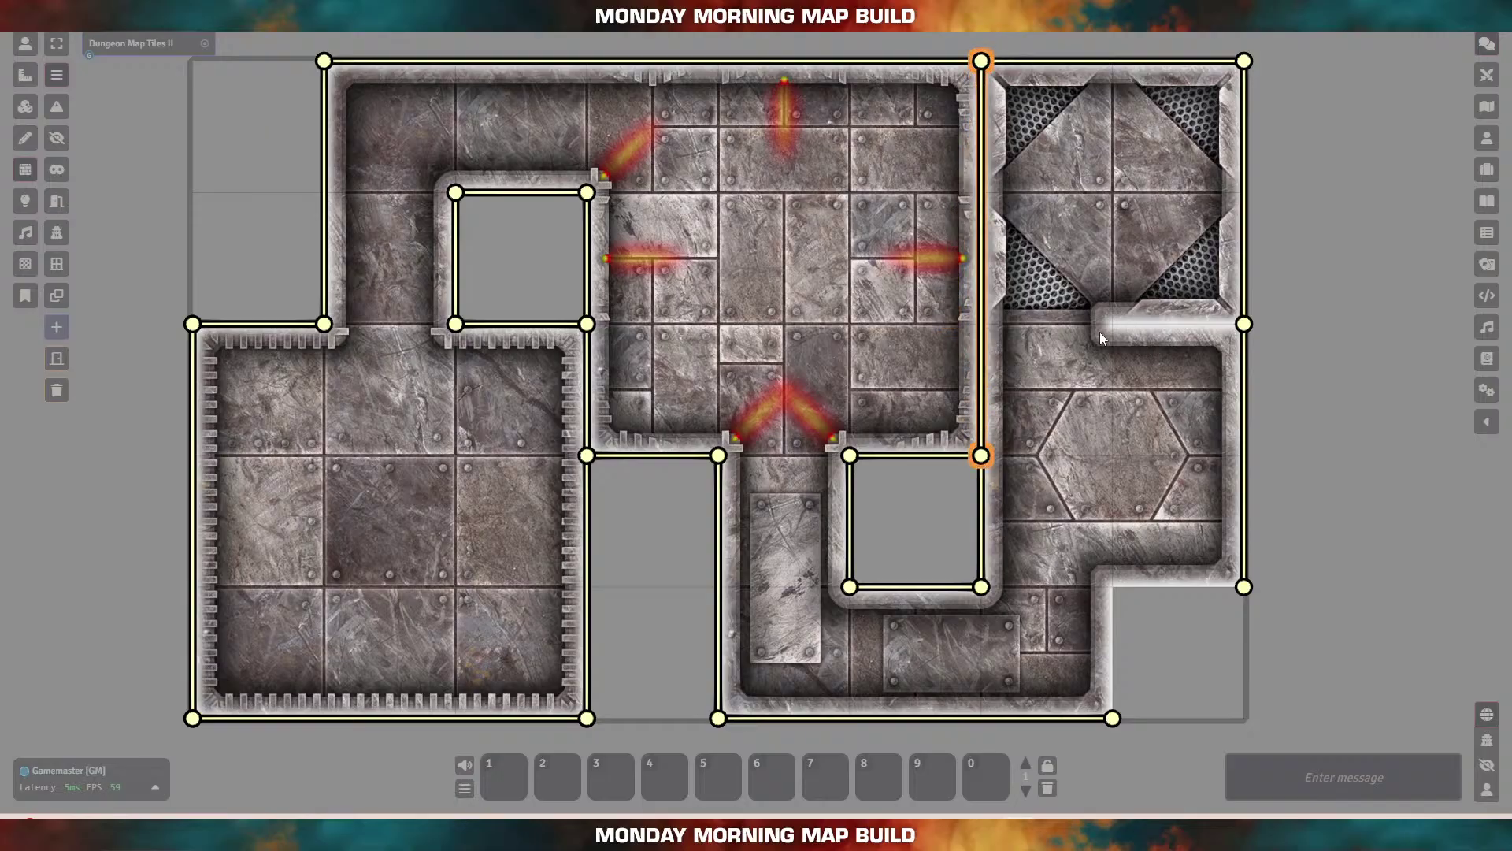
Step: Draw walls along the short partition beneath the grated room and the hexagon room's lower-right outer edge
{"action": "left_click_drag", "start_coordinate": [1112, 323], "coordinate": [1243, 323]}
{"action": "left_click_drag", "start_coordinate": [1114, 586], "coordinate": [1244, 587]}
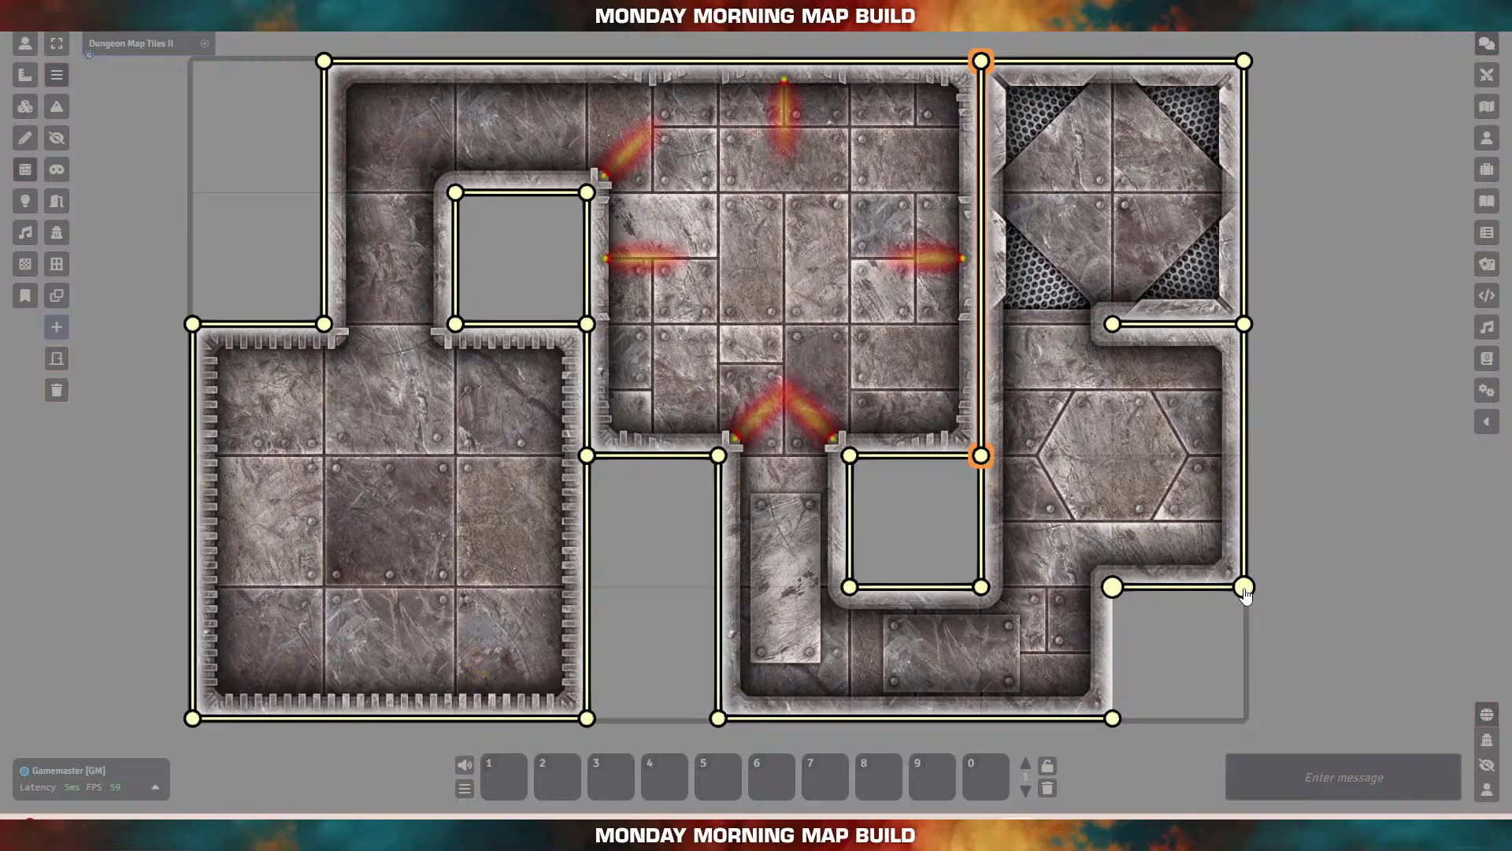
Step: Draw a wall along the lower corridor's right edge, from the hexagon room's lower corner down to the corridor's outer corner
{"action": "mouse_move", "coordinate": [1039, 645]}
{"action": "left_mouse_down"}
{"action": "mouse_move", "coordinate": [1039, 596]}
{"action": "mouse_move", "coordinate": [1112, 586]}
{"action": "mouse_move", "coordinate": [1113, 718]}
{"action": "left_mouse_up"}
{"action": "left_click", "coordinate": [1039, 644]}
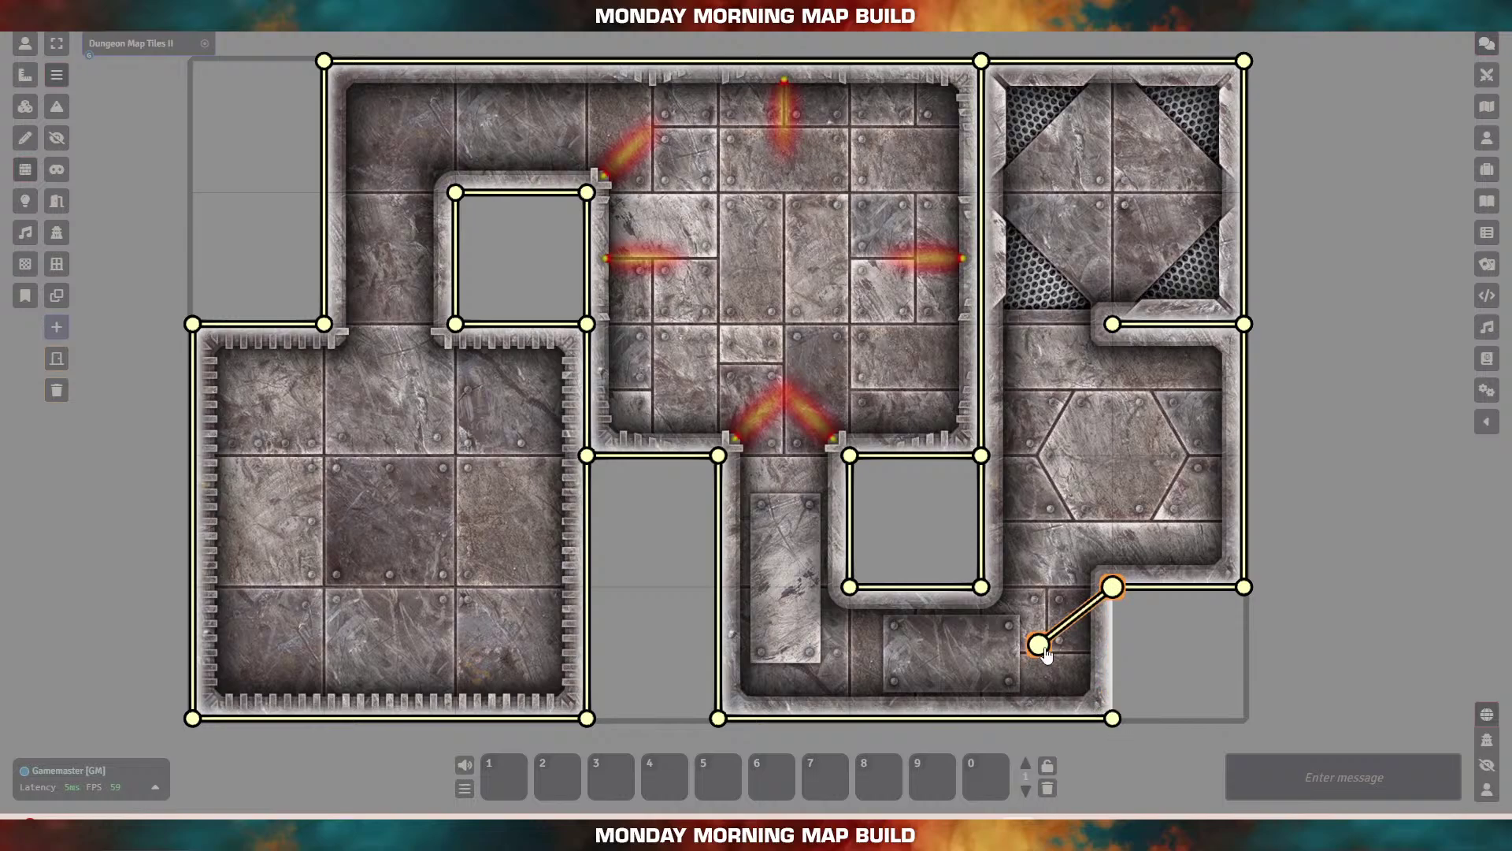
{"action": "left_click_drag", "start_coordinate": [1039, 644], "coordinate": [1112, 719]}
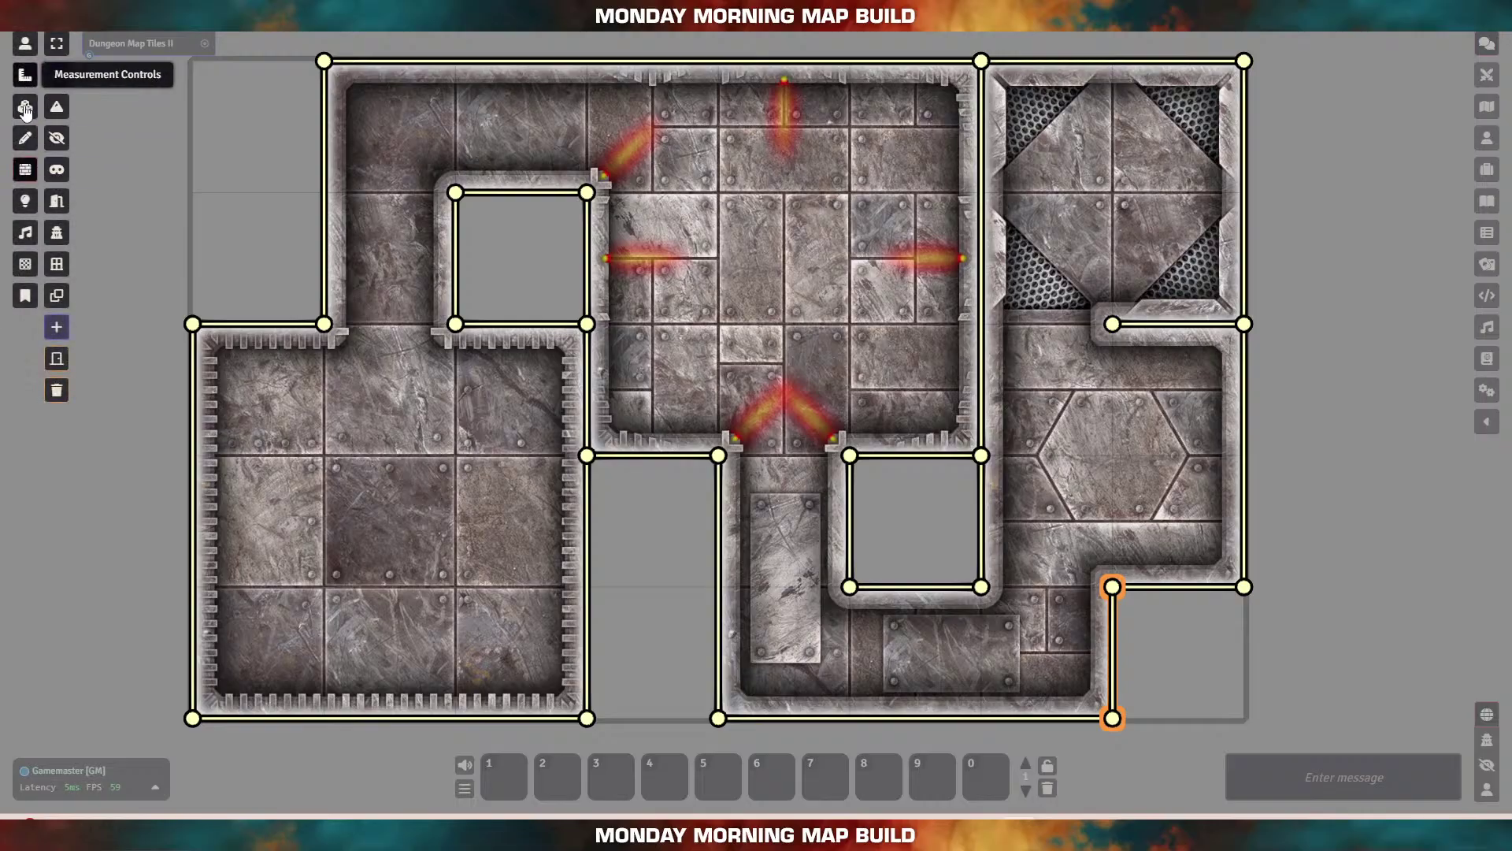
Step: Place a light source at the centre of the ribbed room with a 20 ft dim and 10 ft bright radius
{"action": "left_click", "coordinate": [26, 201]}
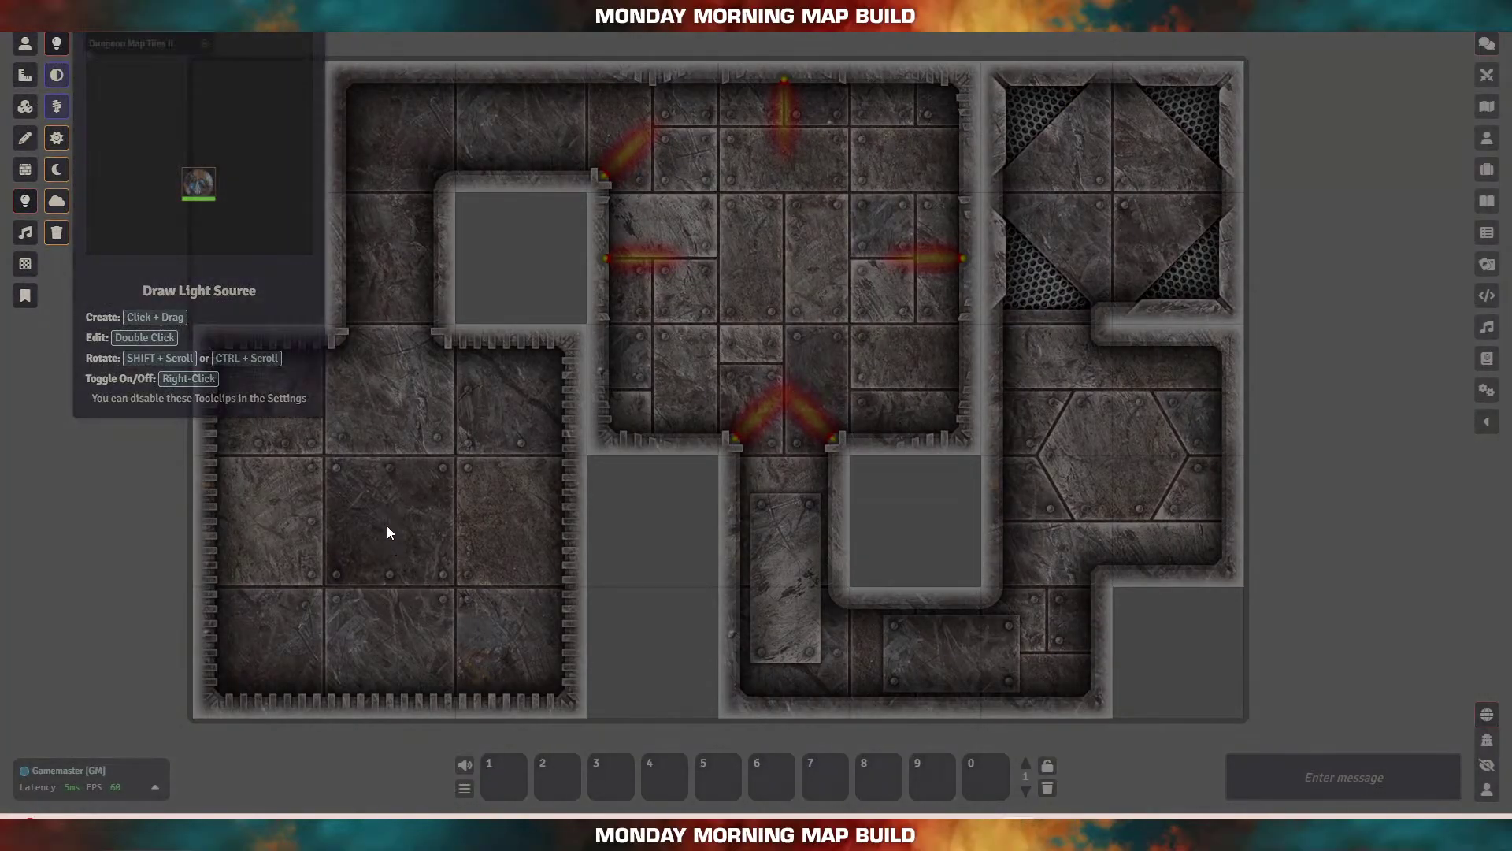
{"action": "left_click_drag", "start_coordinate": [386, 527], "coordinate": [394, 230]}
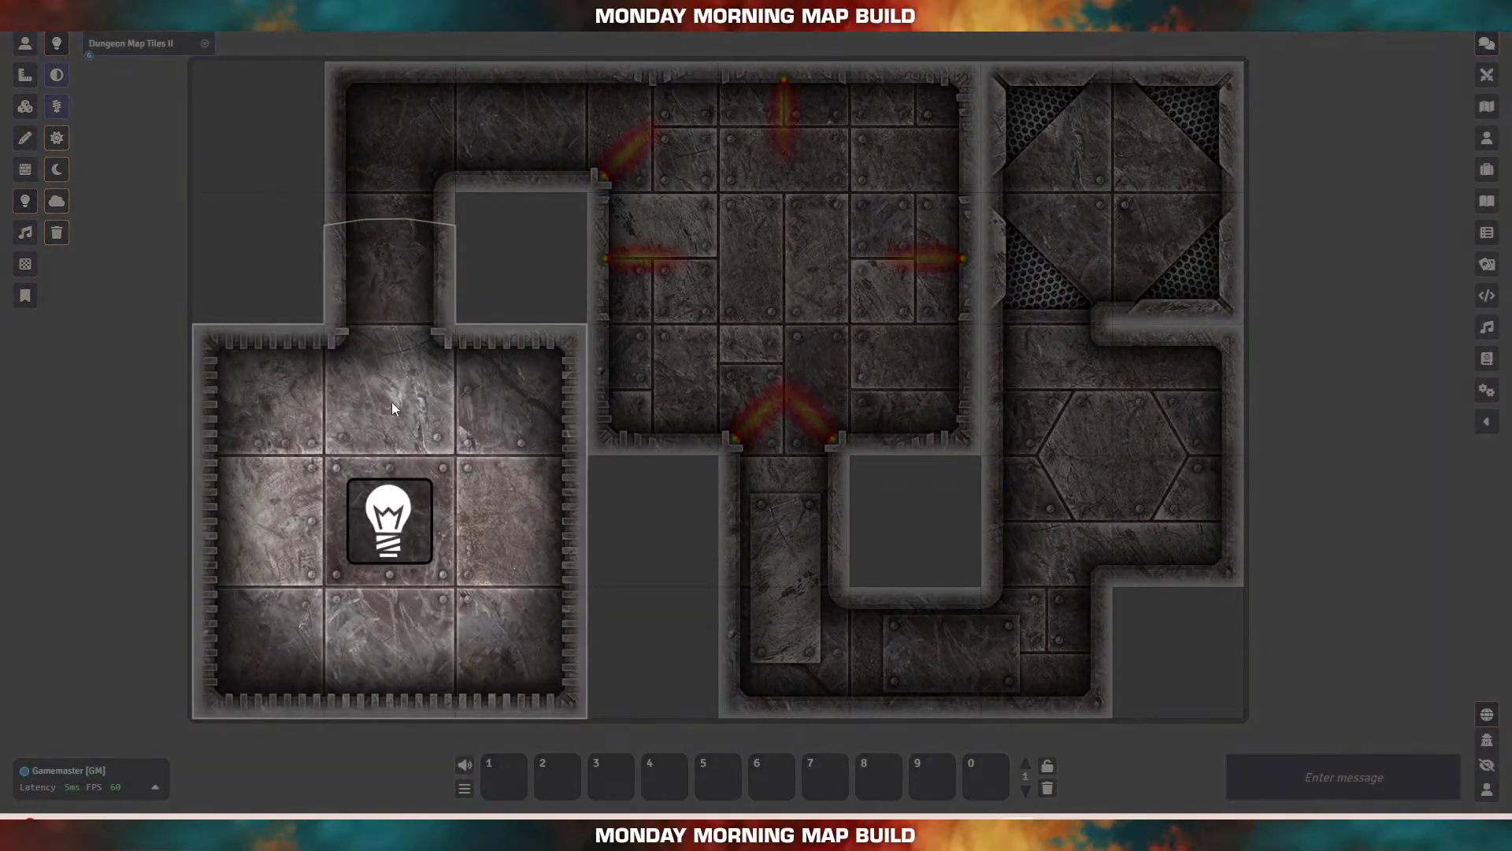
{"action": "double_click", "coordinate": [398, 532]}
{"action": "double_click", "coordinate": [842, 249]}
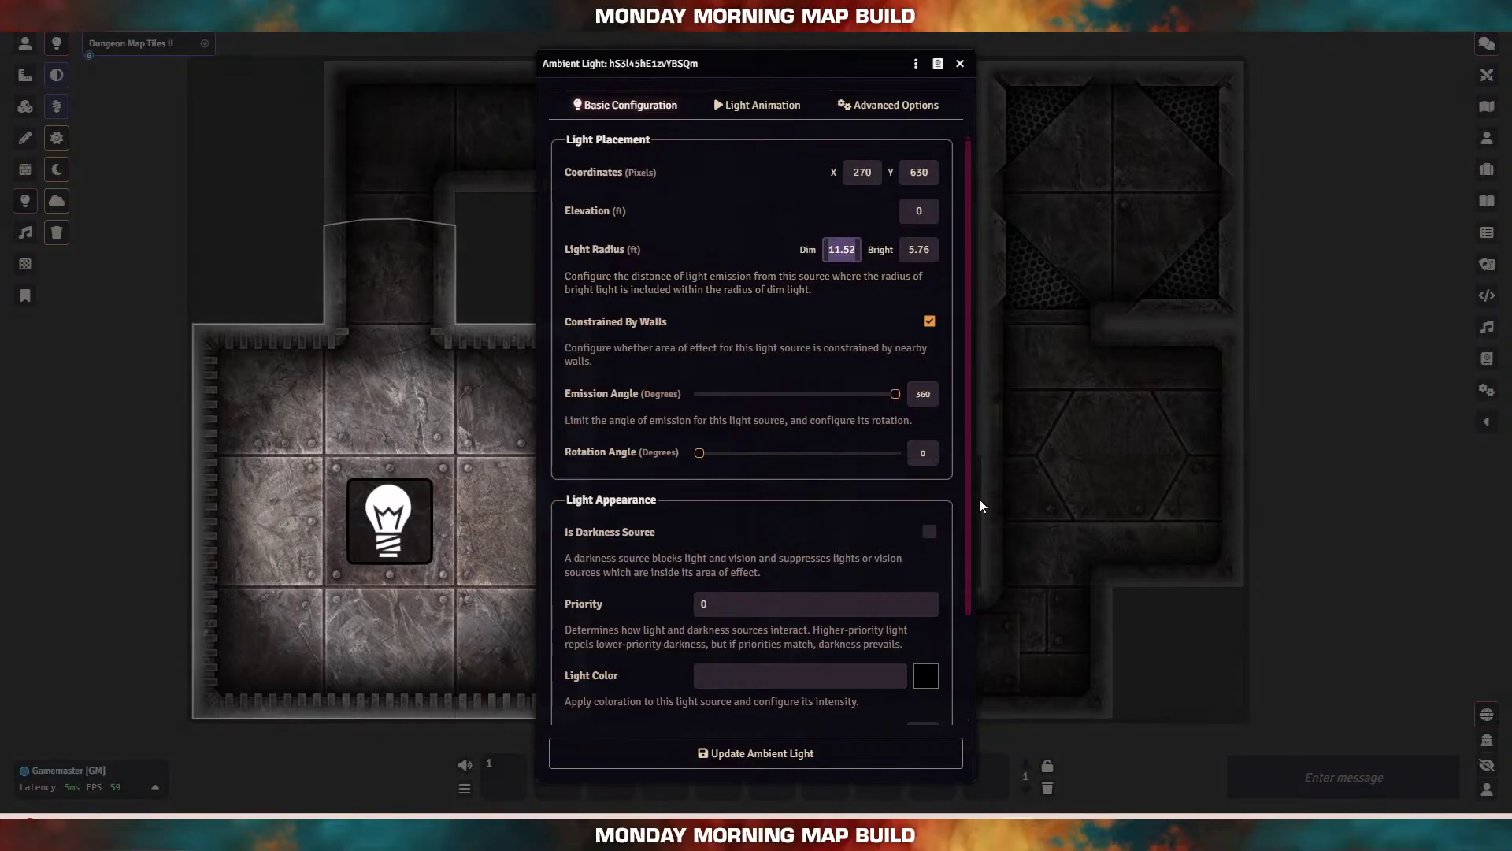
{"action": "type", "text": "20"}
{"action": "key", "text": "Tab"}
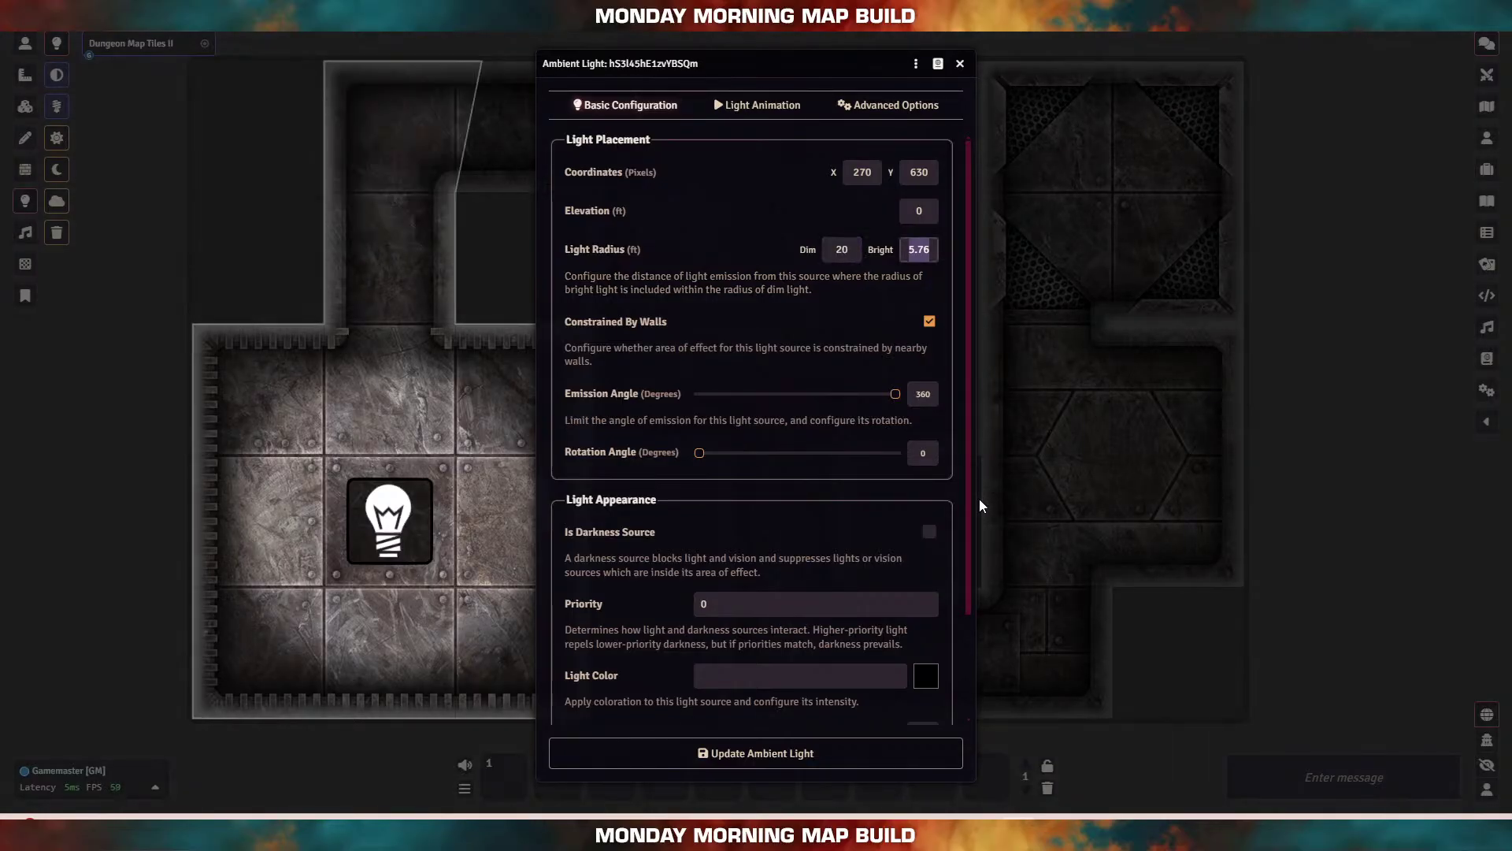
{"action": "type", "text": "10"}
{"action": "key", "text": "Tab"}
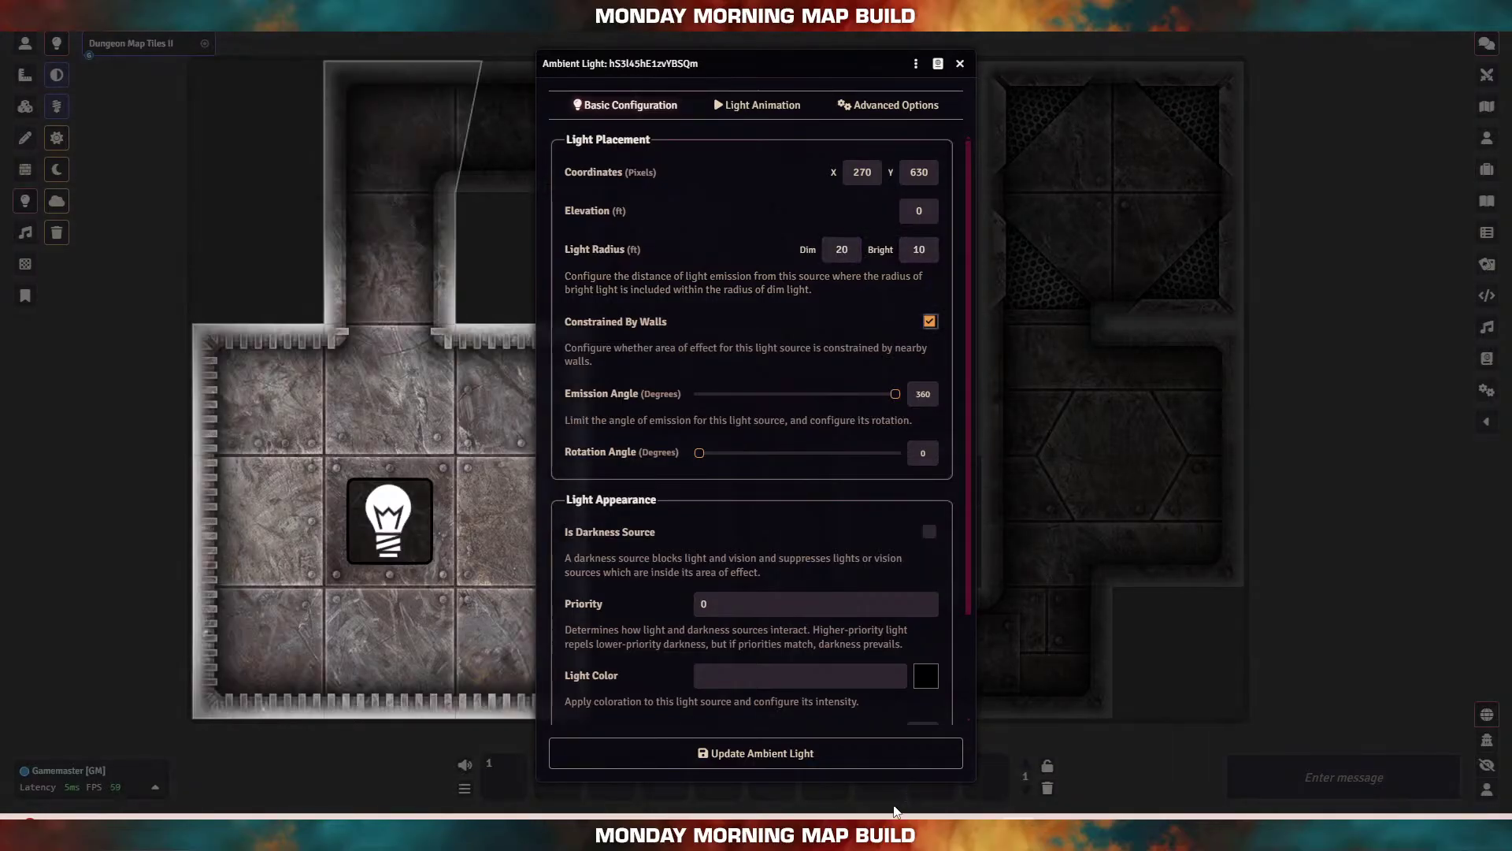
{"action": "left_click", "coordinate": [797, 758]}
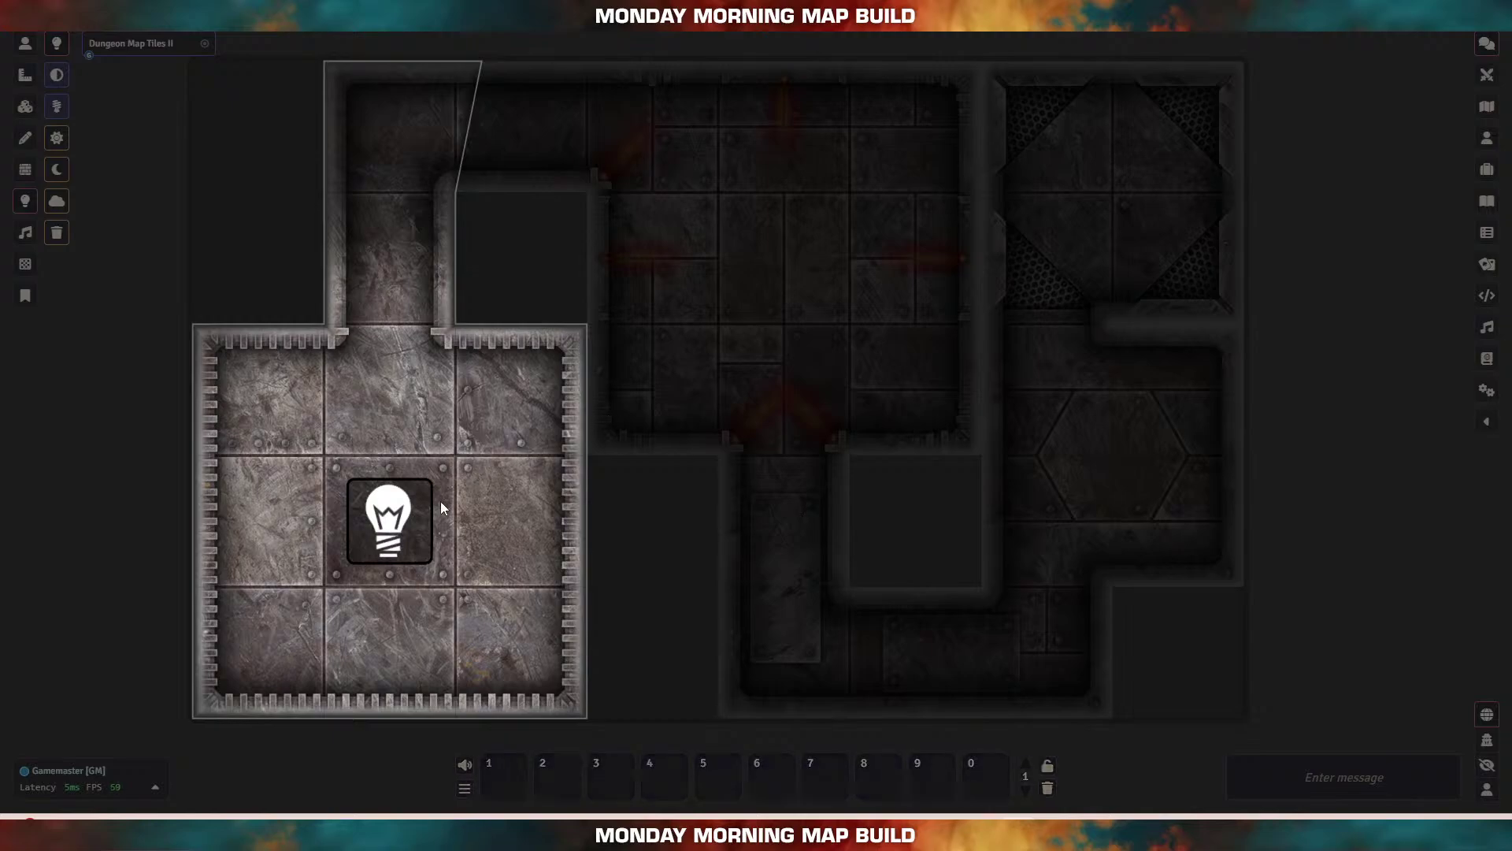
Step: Copy the ribbed room's light into the centres of the central, hexagon and grated rooms, and view the lit map without light markers
{"action": "mouse_move", "coordinate": [379, 523]}
{"action": "left_mouse_down"}
{"action": "mouse_move", "coordinate": [389, 174]}
{"action": "mouse_move", "coordinate": [474, 130]}
{"action": "mouse_move", "coordinate": [657, 139]}
{"action": "mouse_move", "coordinate": [751, 194]}
{"action": "mouse_move", "coordinate": [779, 310]}
{"action": "mouse_move", "coordinate": [772, 606]}
{"action": "mouse_move", "coordinate": [805, 656]}
{"action": "mouse_move", "coordinate": [953, 674]}
{"action": "mouse_move", "coordinate": [1046, 599]}
{"action": "mouse_move", "coordinate": [1063, 501]}
{"action": "mouse_move", "coordinate": [1033, 272]}
{"action": "mouse_move", "coordinate": [1081, 178]}
{"action": "mouse_move", "coordinate": [1162, 162]}
{"action": "mouse_move", "coordinate": [1088, 158]}
{"action": "mouse_move", "coordinate": [1054, 239]}
{"action": "mouse_move", "coordinate": [1058, 374]}
{"action": "mouse_move", "coordinate": [1138, 475]}
{"action": "mouse_move", "coordinate": [1038, 564]}
{"action": "mouse_move", "coordinate": [994, 639]}
{"action": "mouse_move", "coordinate": [840, 652]}
{"action": "mouse_move", "coordinate": [776, 500]}
{"action": "mouse_move", "coordinate": [762, 201]}
{"action": "mouse_move", "coordinate": [654, 158]}
{"action": "mouse_move", "coordinate": [431, 130]}
{"action": "mouse_move", "coordinate": [388, 256]}
{"action": "mouse_move", "coordinate": [382, 531]}
{"action": "left_mouse_up"}
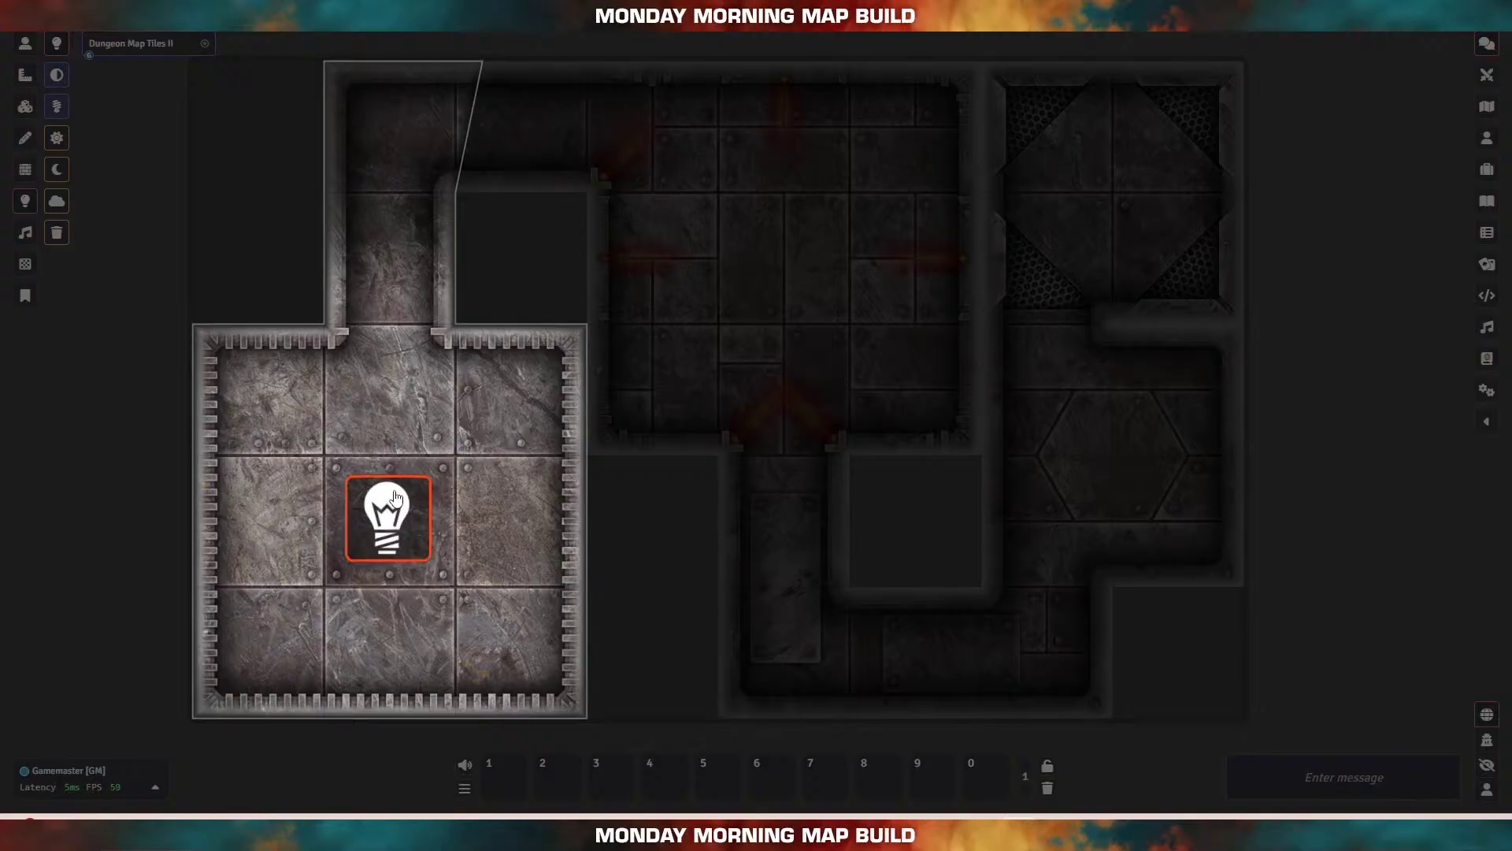
{"action": "key", "text": "ctrl+c"}
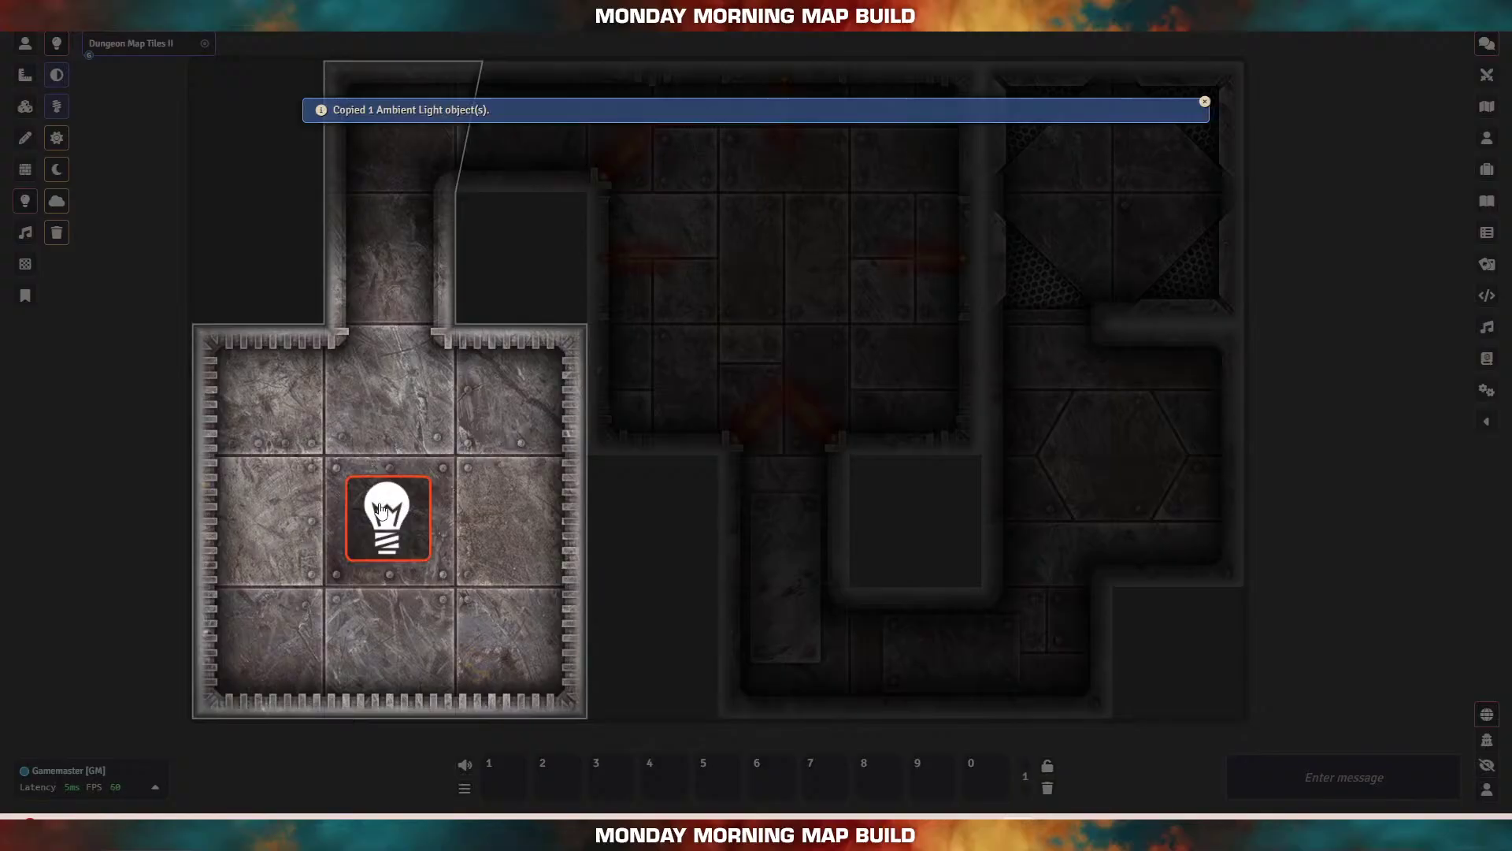
{"action": "key", "text": "ctrl+v"}
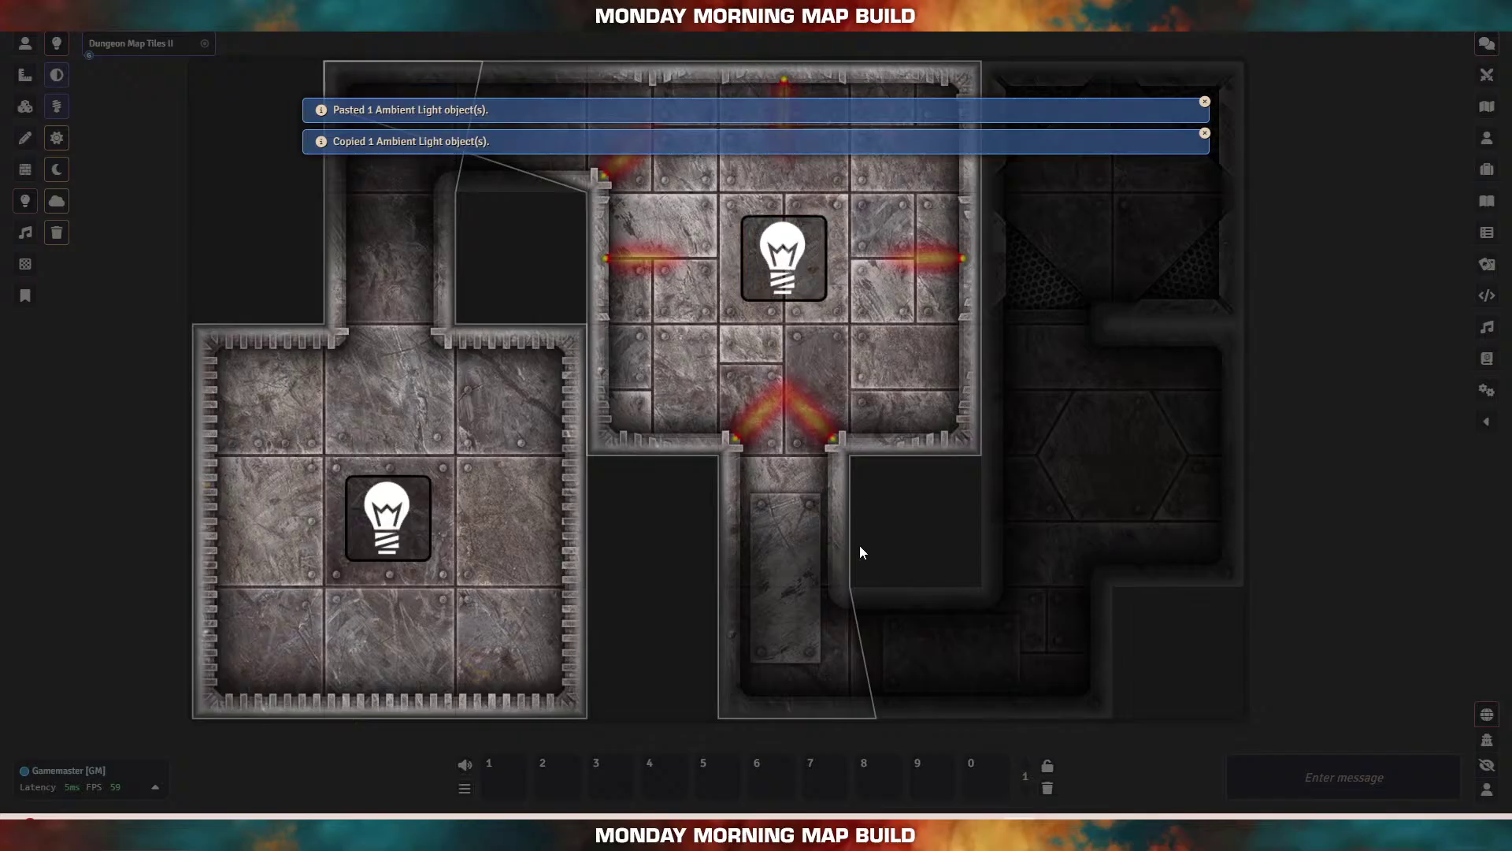
{"action": "key", "text": "ctrl+v"}
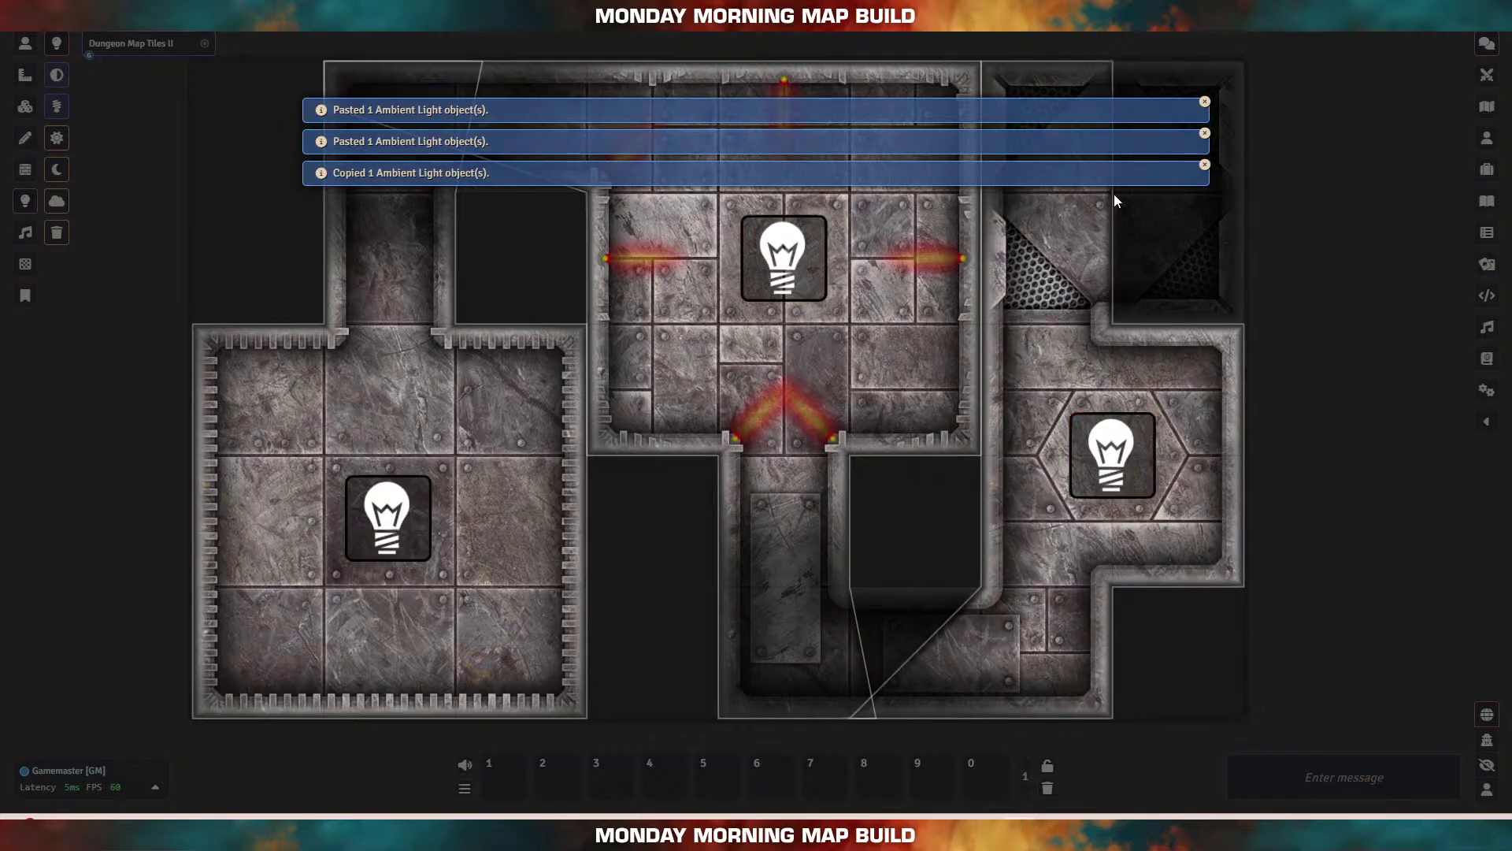
{"action": "key", "text": "ctrl+v"}
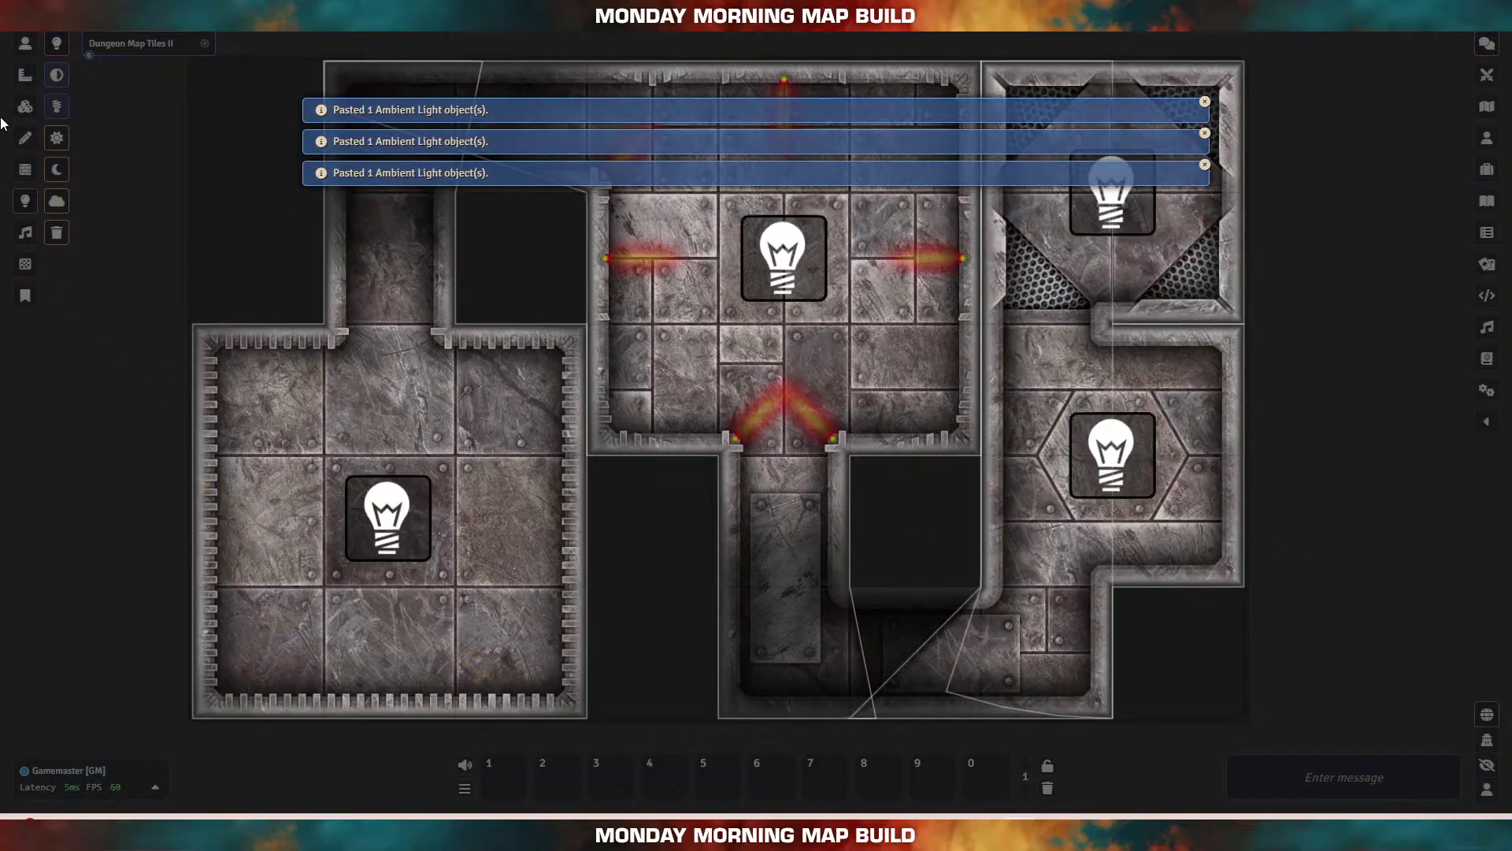
{"action": "left_click", "coordinate": [25, 44]}
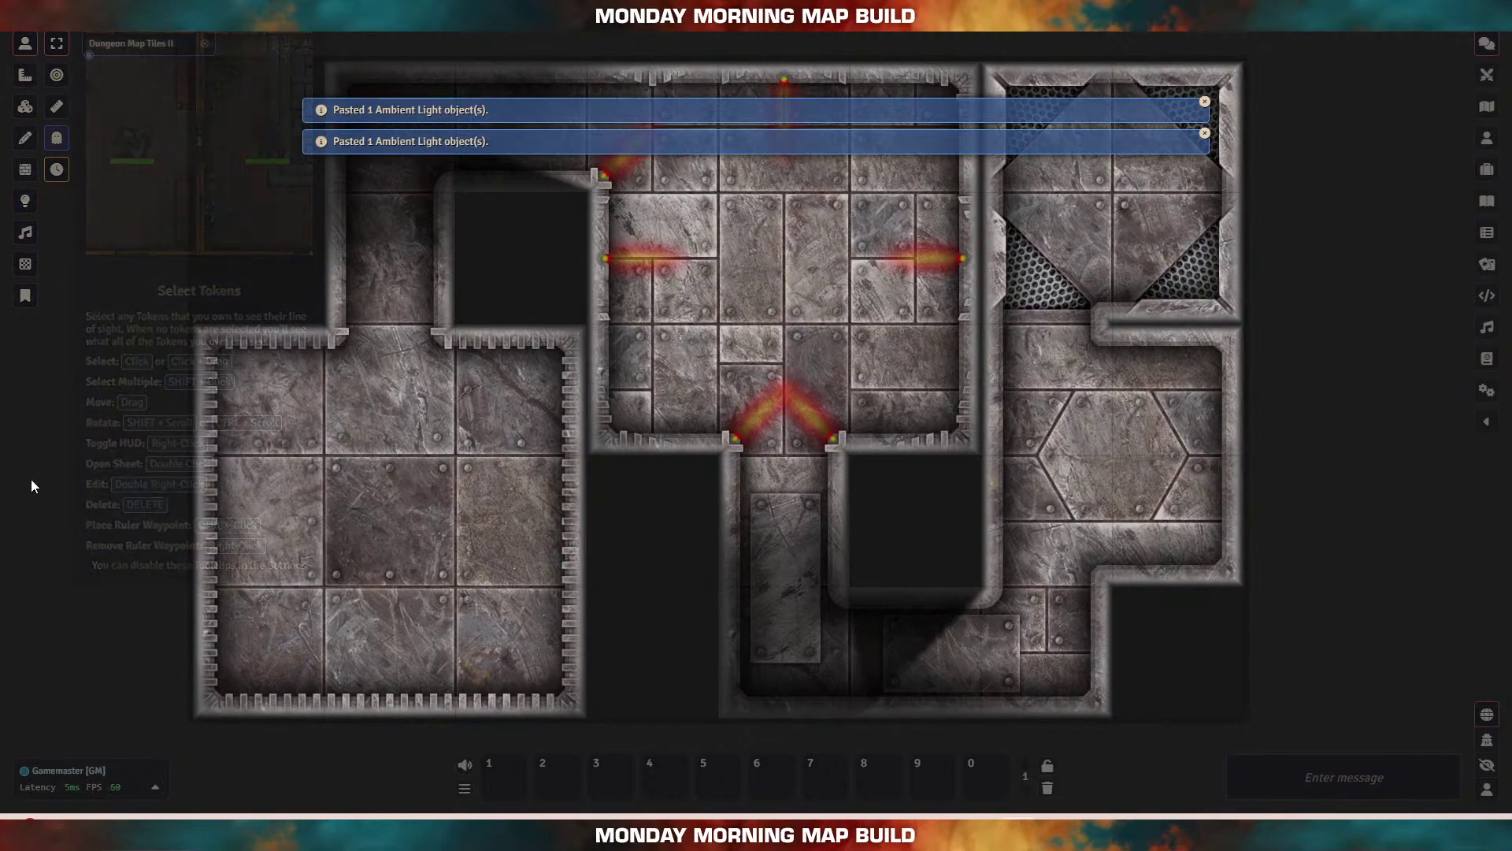
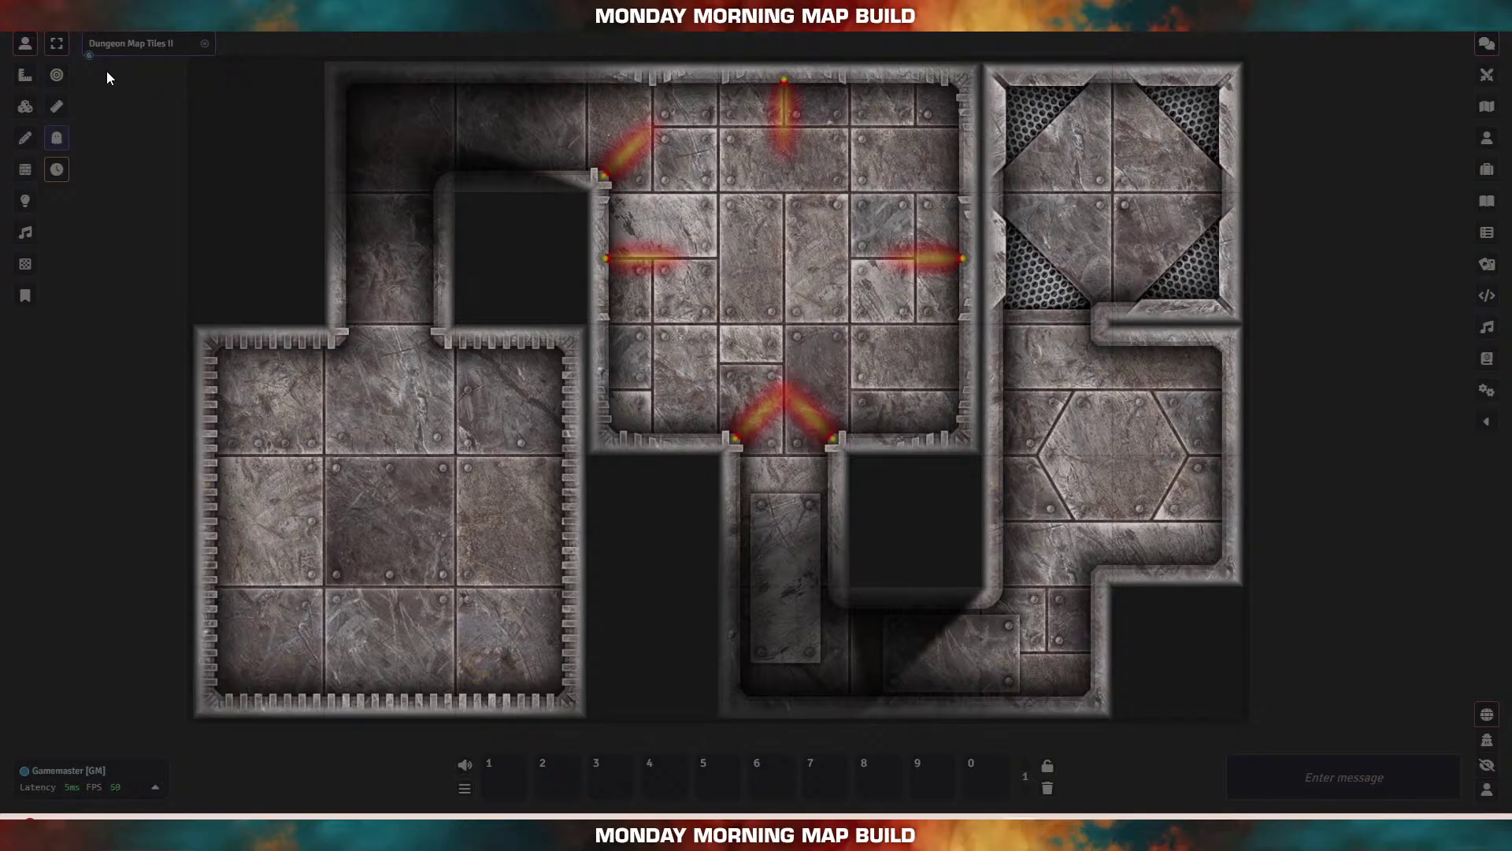
Step: Replace the central room's light with a smaller one of about 4.17 ft dim radius at the same spot
{"action": "left_click", "coordinate": [26, 202]}
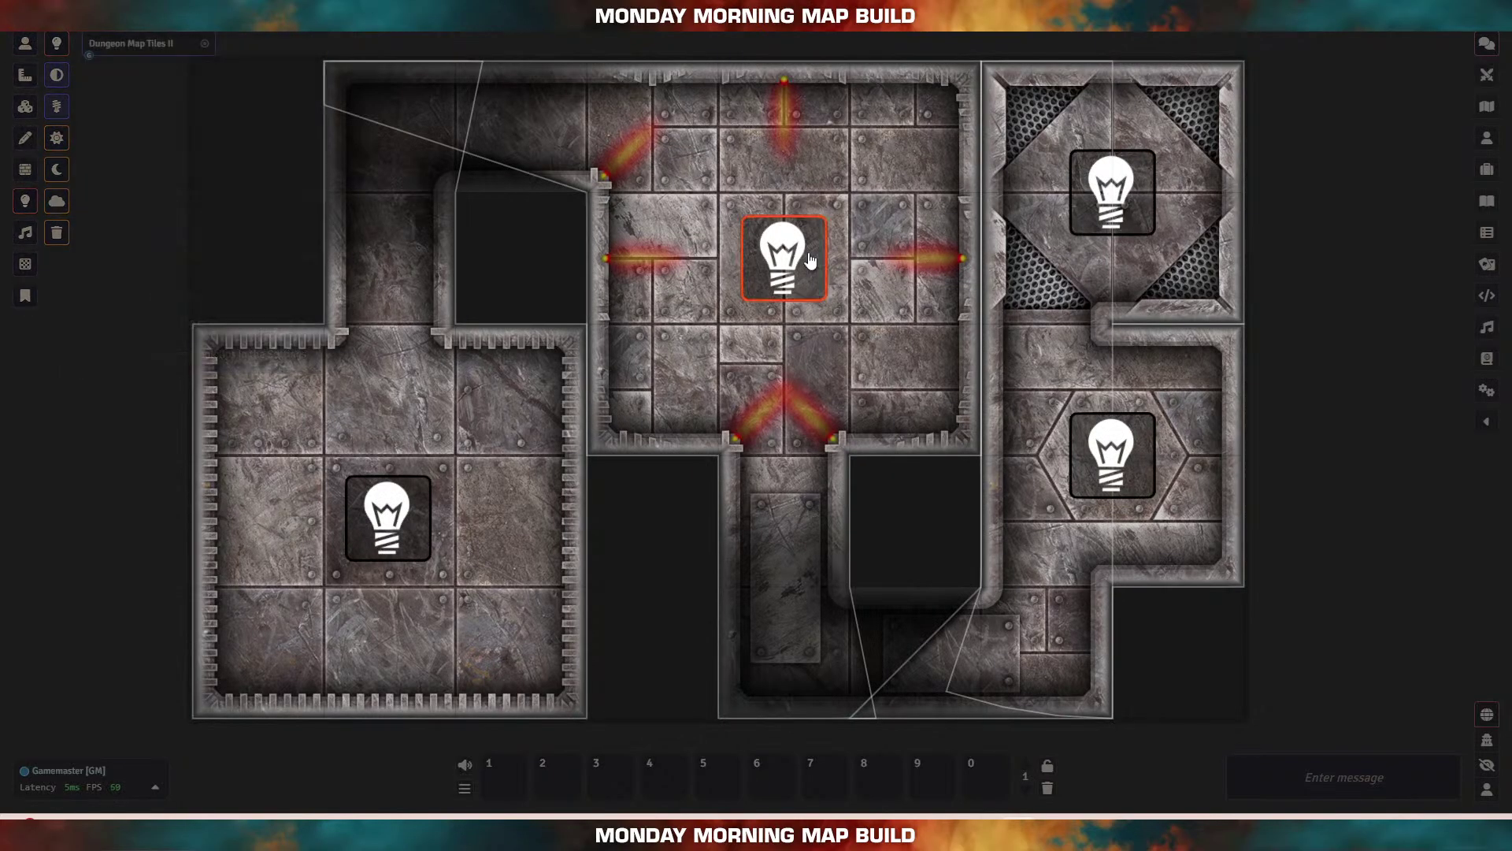
{"action": "key", "text": "Delete"}
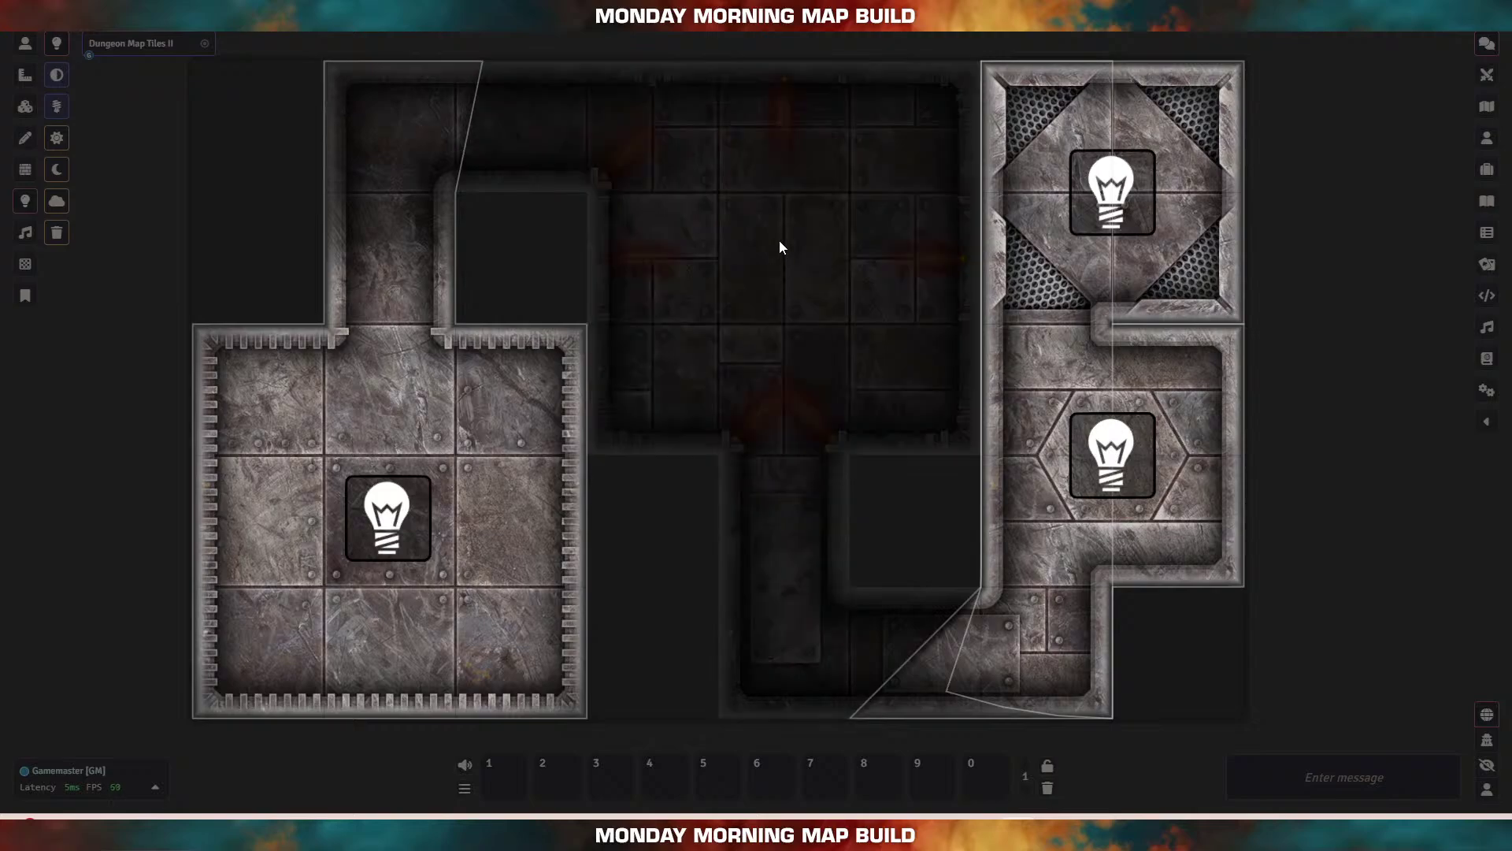
{"action": "left_click_drag", "start_coordinate": [780, 243], "coordinate": [807, 365]}
Step: Narrow the central room's light to a 25-degree emission angle and rotate it to 90 degrees
{"action": "double_click", "coordinate": [794, 260]}
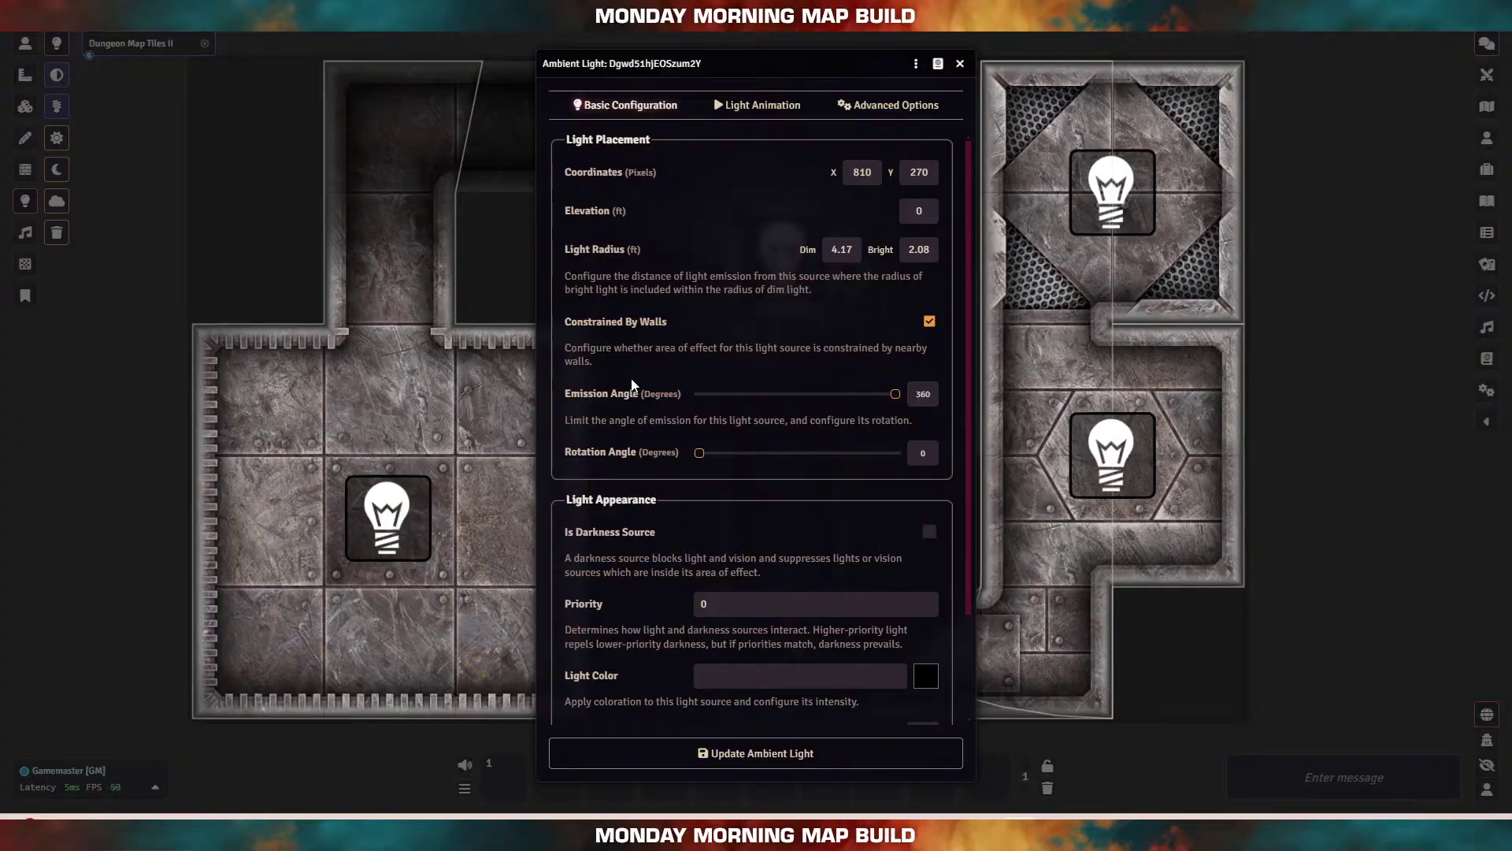
{"action": "left_click_drag", "start_coordinate": [700, 69], "coordinate": [1098, 90]}
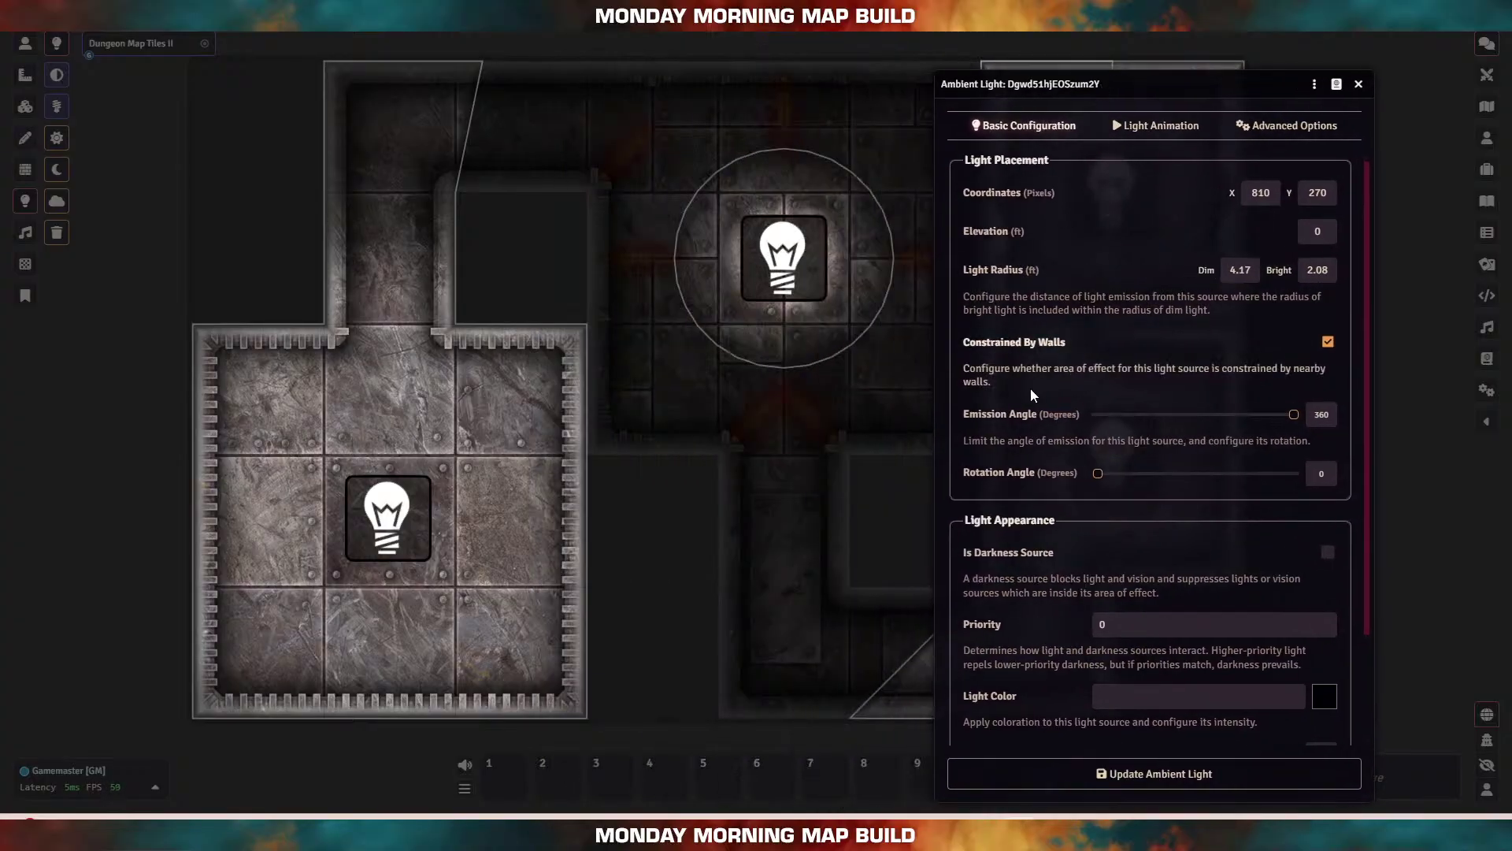
{"action": "left_click_drag", "start_coordinate": [1294, 415], "coordinate": [1100, 424]}
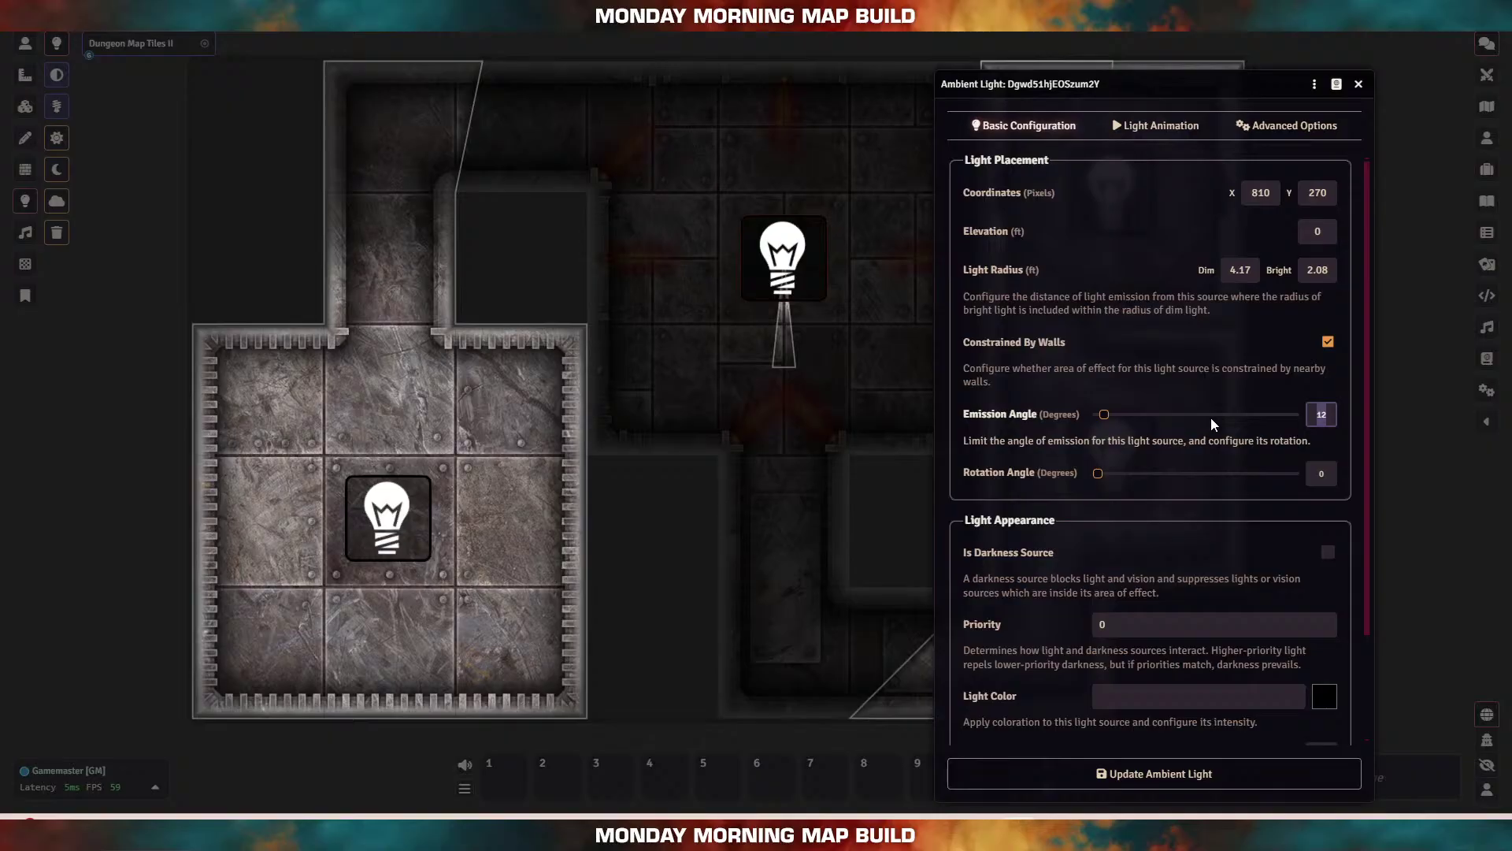
{"action": "type", "text": "25"}
{"action": "key", "text": "Tab"}
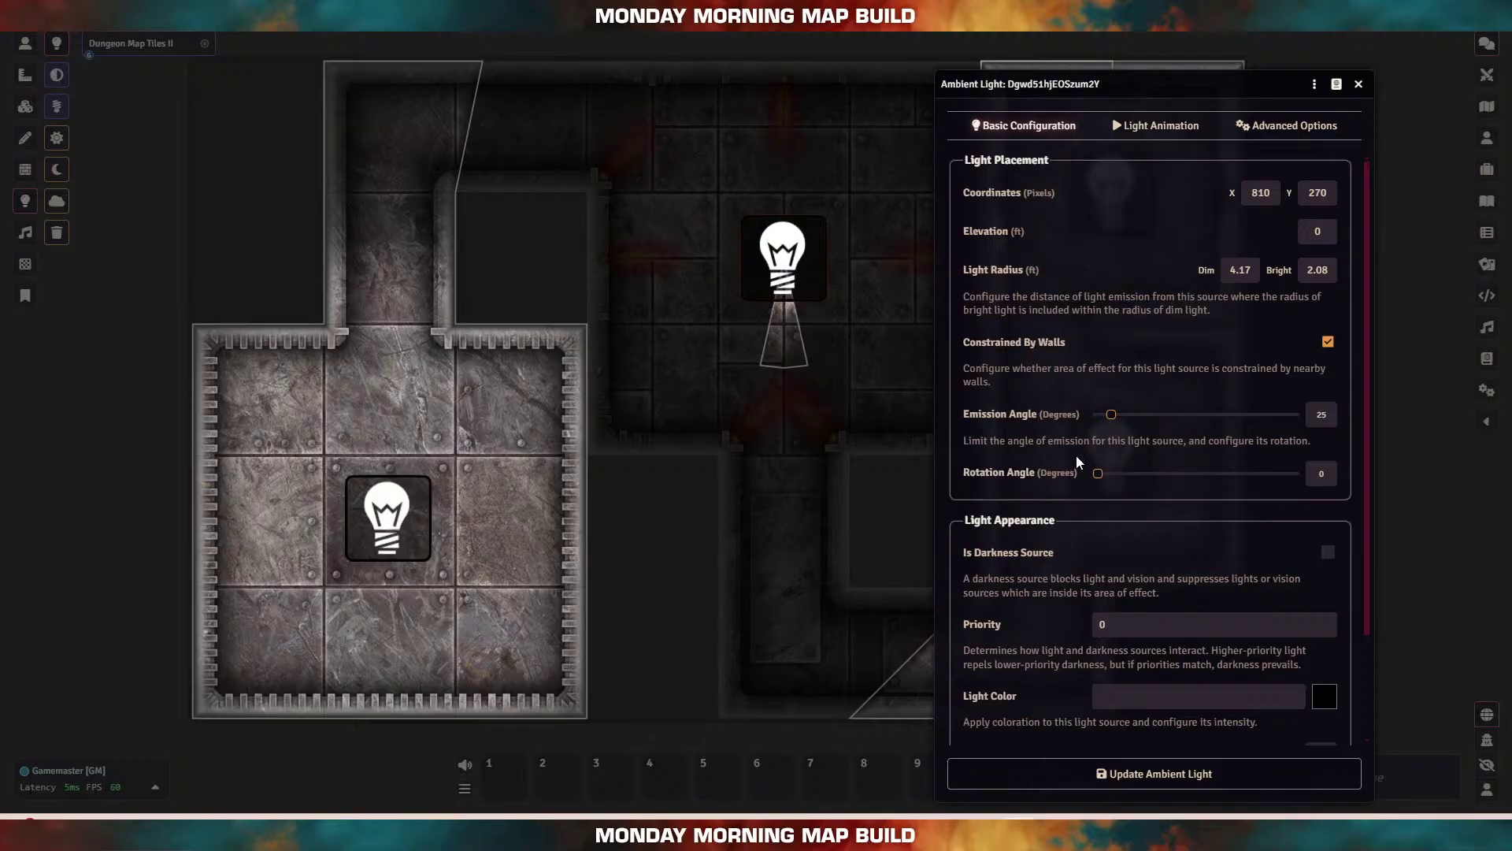
{"action": "left_click_drag", "start_coordinate": [1098, 473], "coordinate": [1139, 480]}
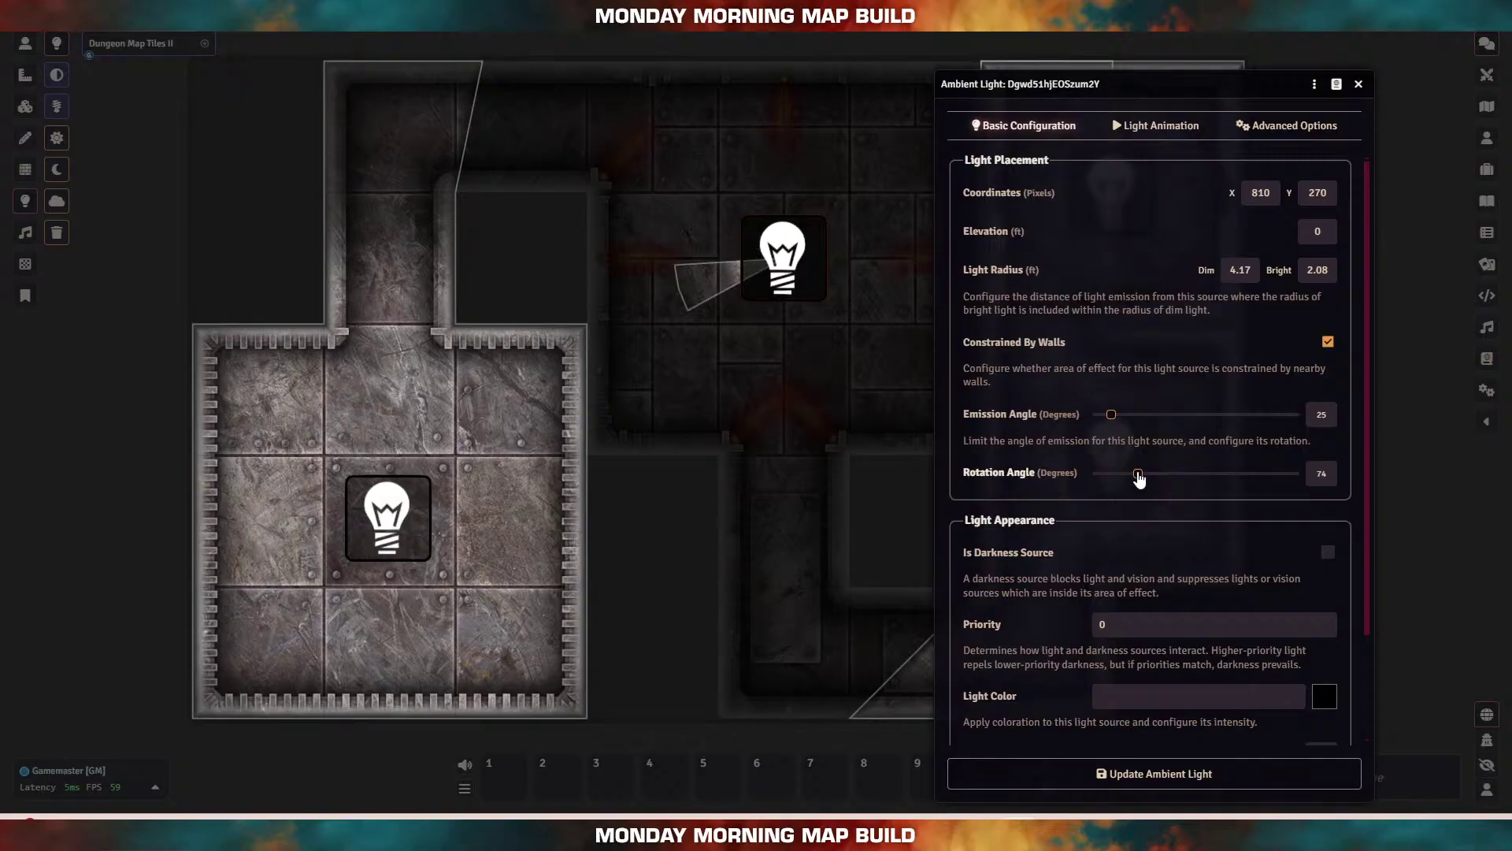
{"action": "key", "text": "BackSpace"}
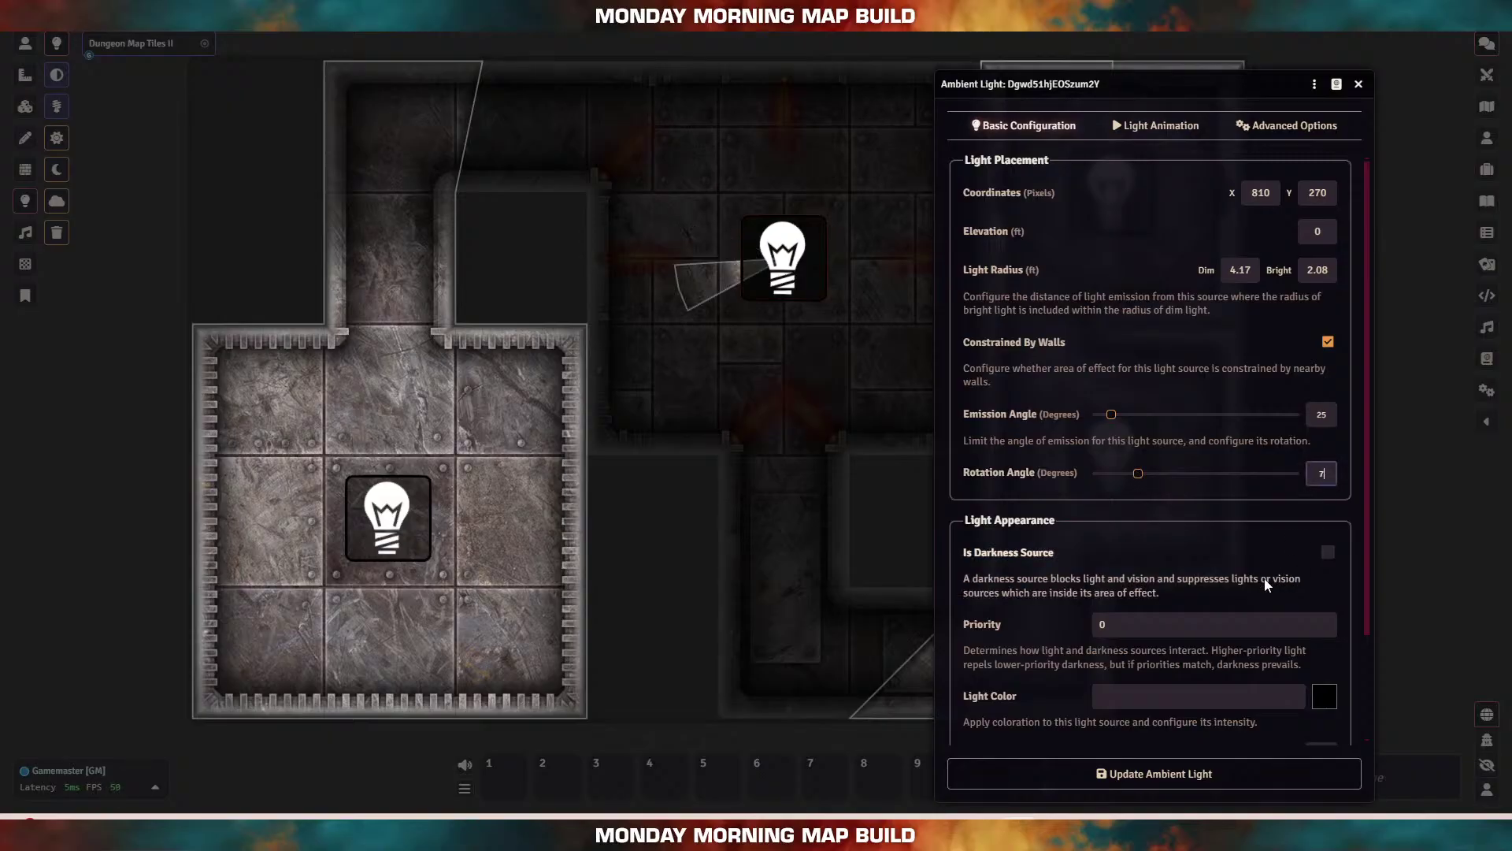
{"action": "type", "text": "90"}
{"action": "key", "text": "Return"}
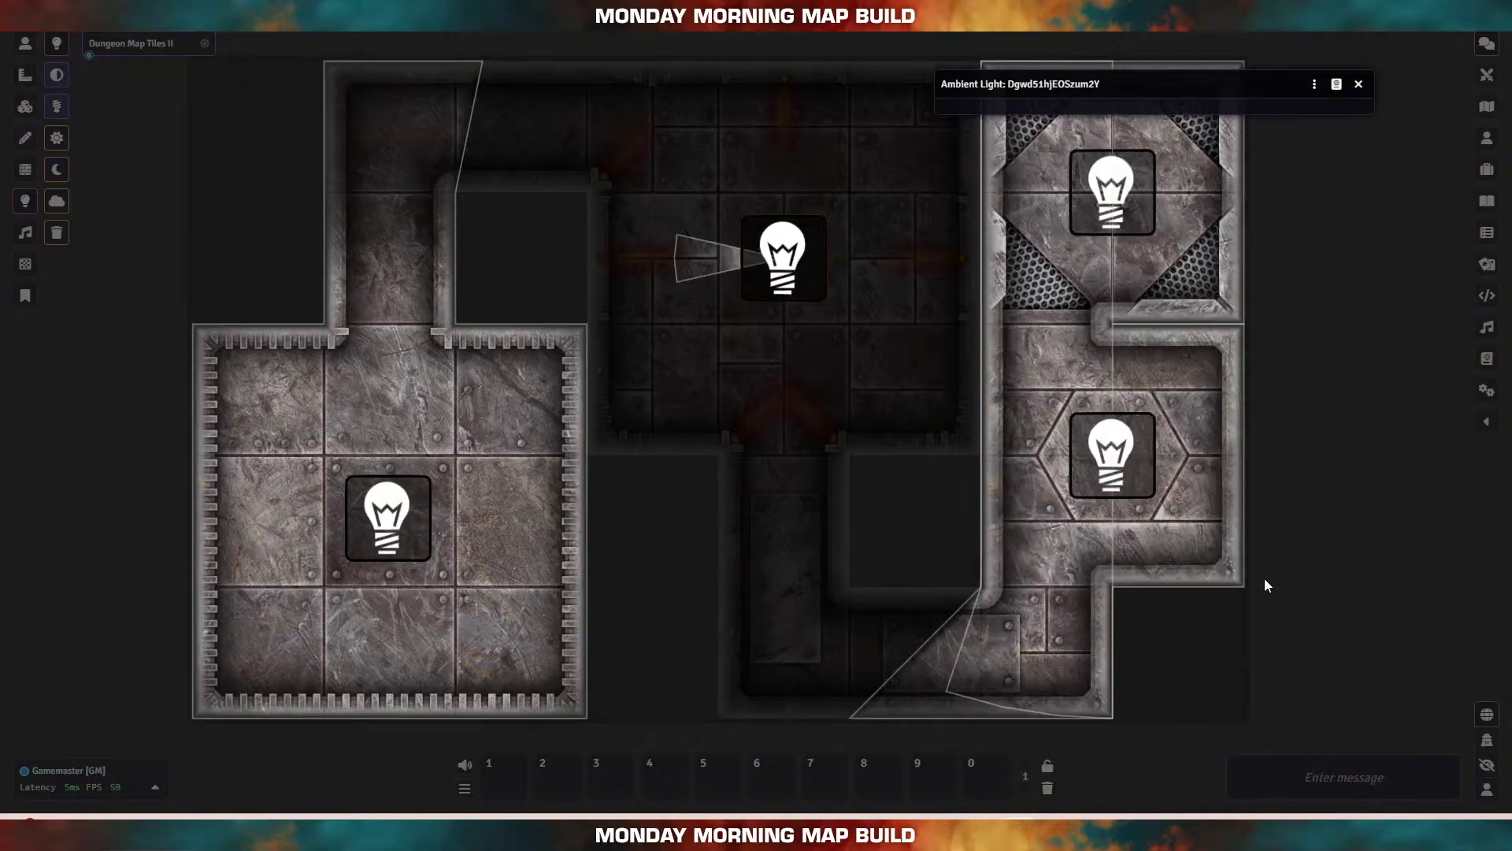
Step: Set the central light's color to bright yellow, #fff700
{"action": "double_click", "coordinate": [794, 252]}
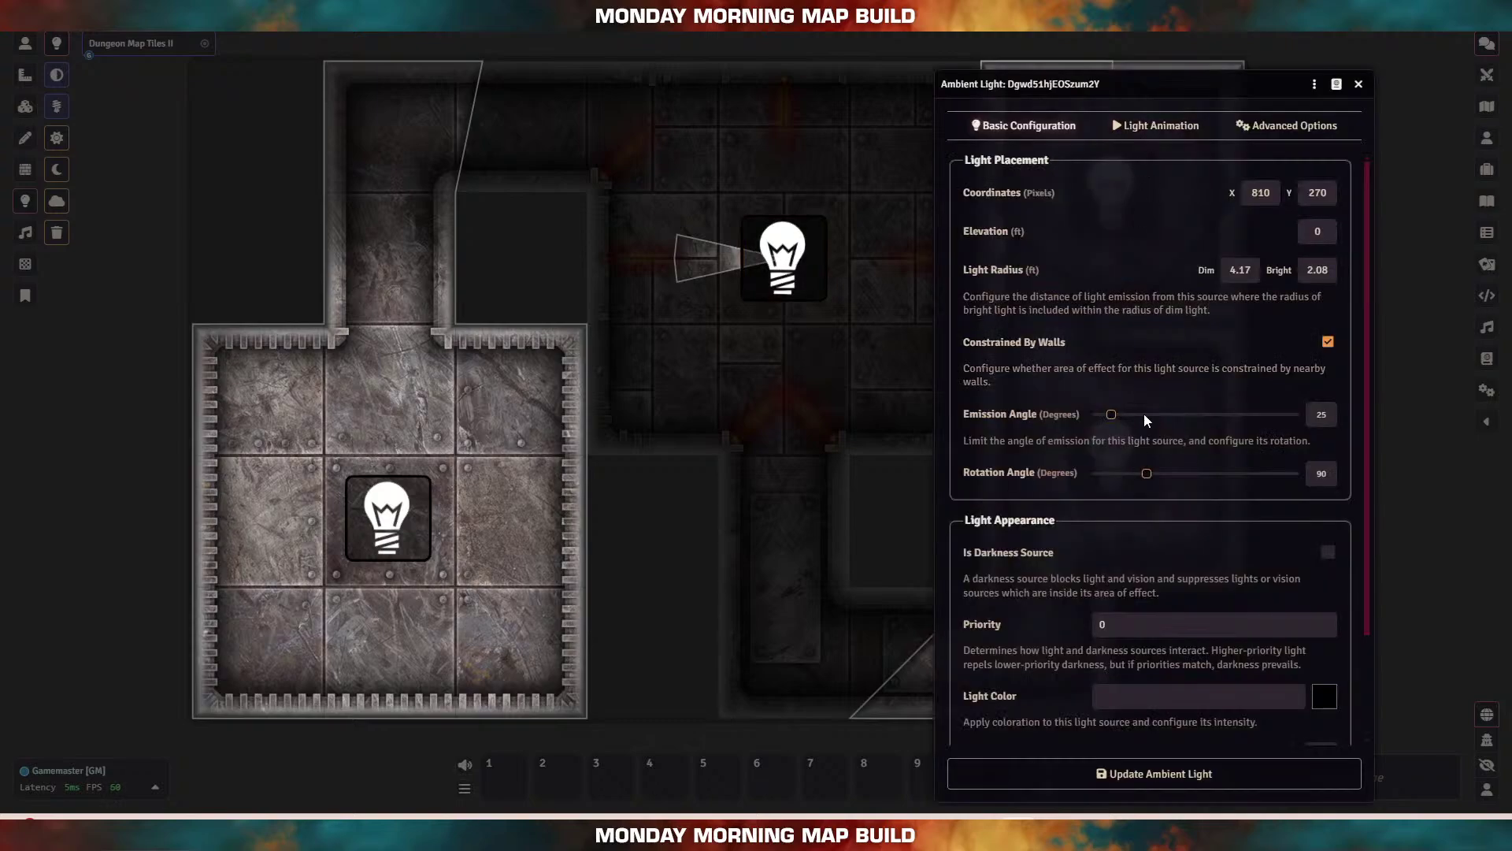
{"action": "scroll", "coordinate": [1074, 552], "scroll_direction": "down", "scroll_amount": 3}
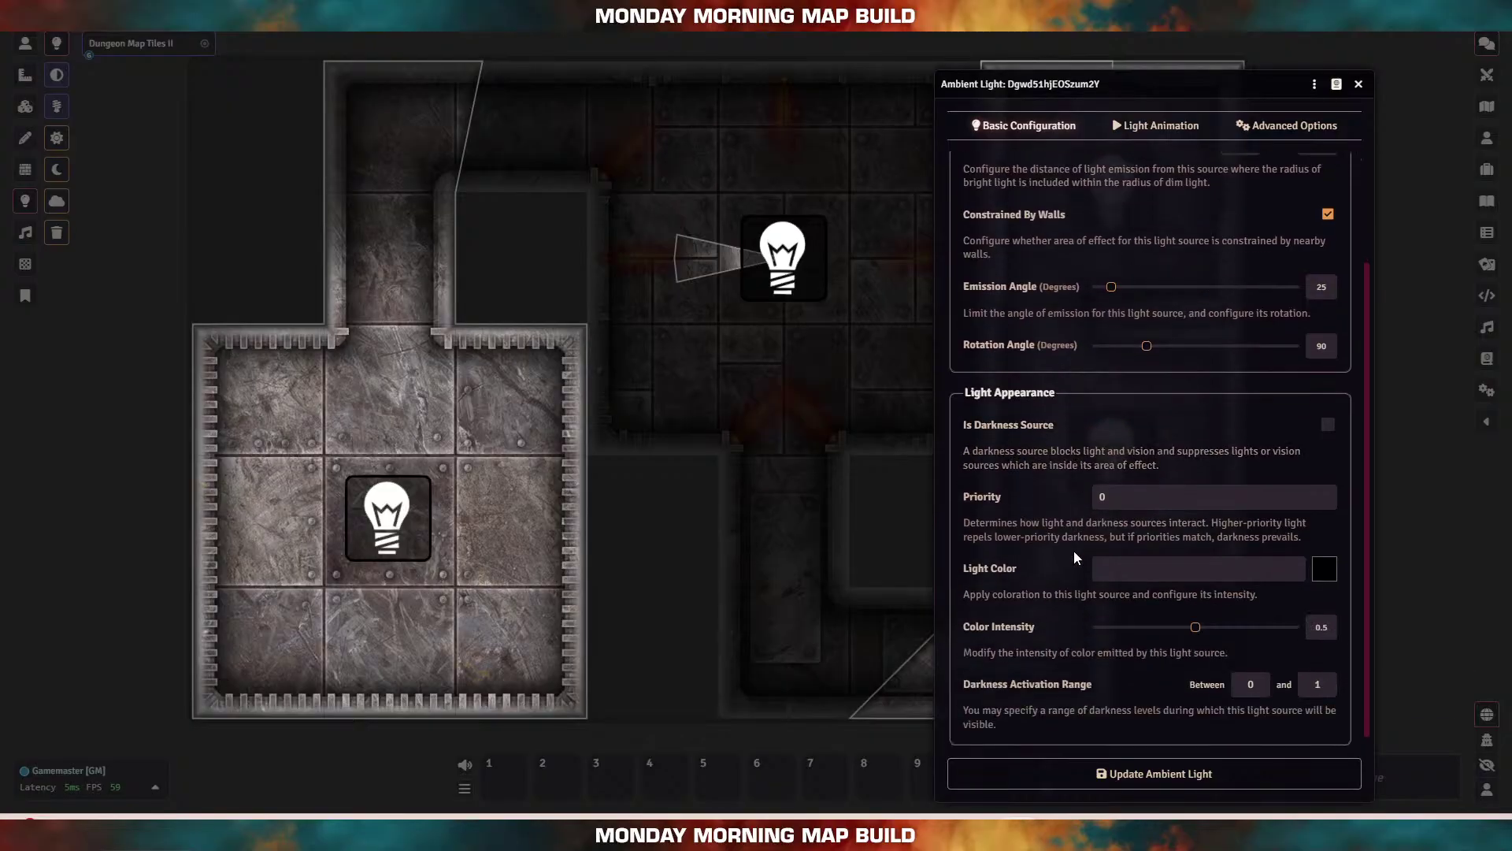
{"action": "left_click", "coordinate": [1331, 573]}
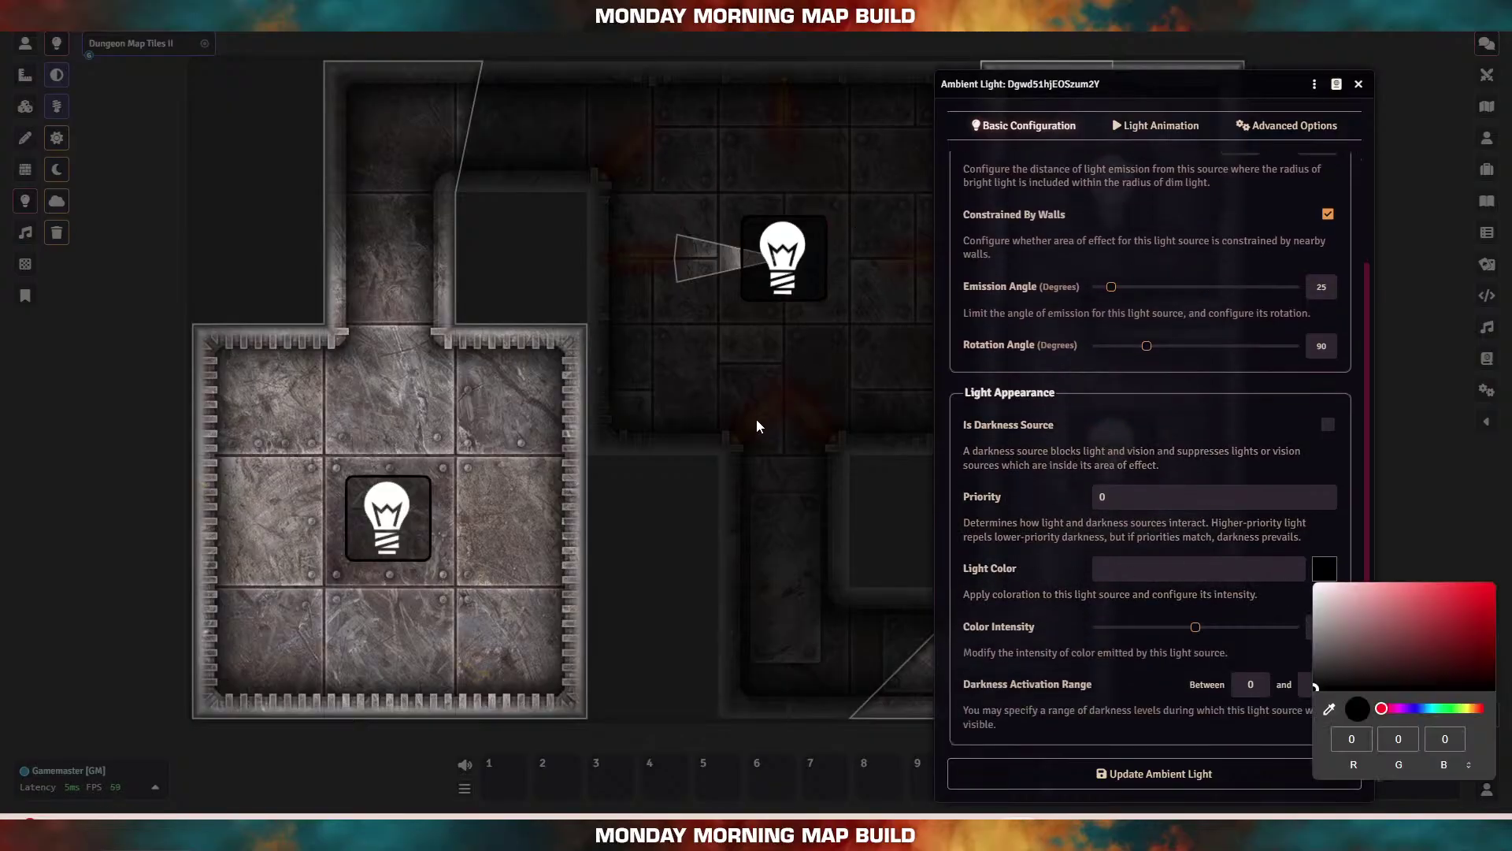
{"action": "left_click", "coordinate": [1425, 651]}
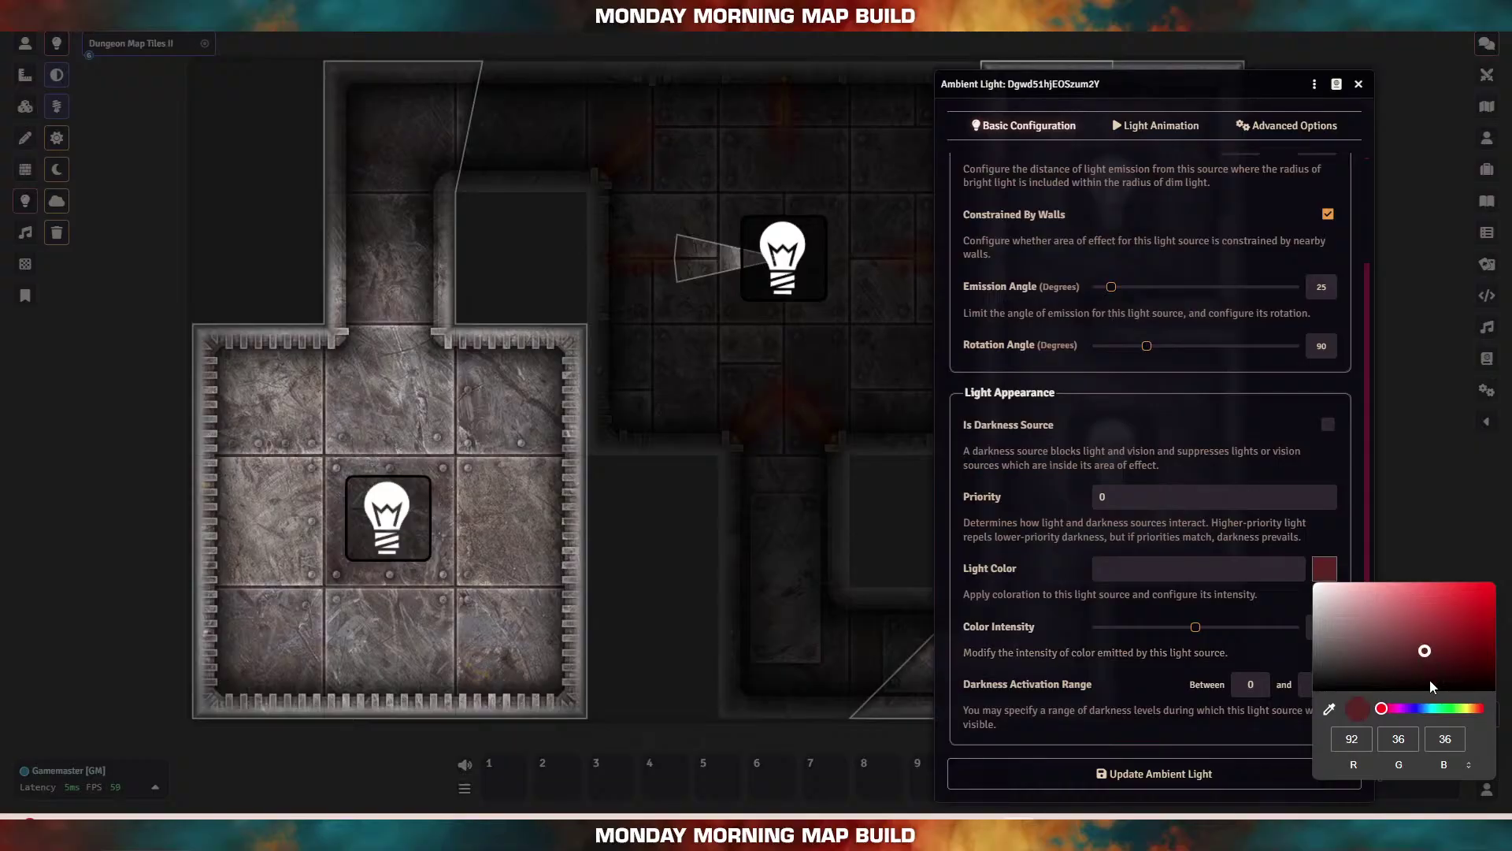
{"action": "left_click", "coordinate": [1471, 711]}
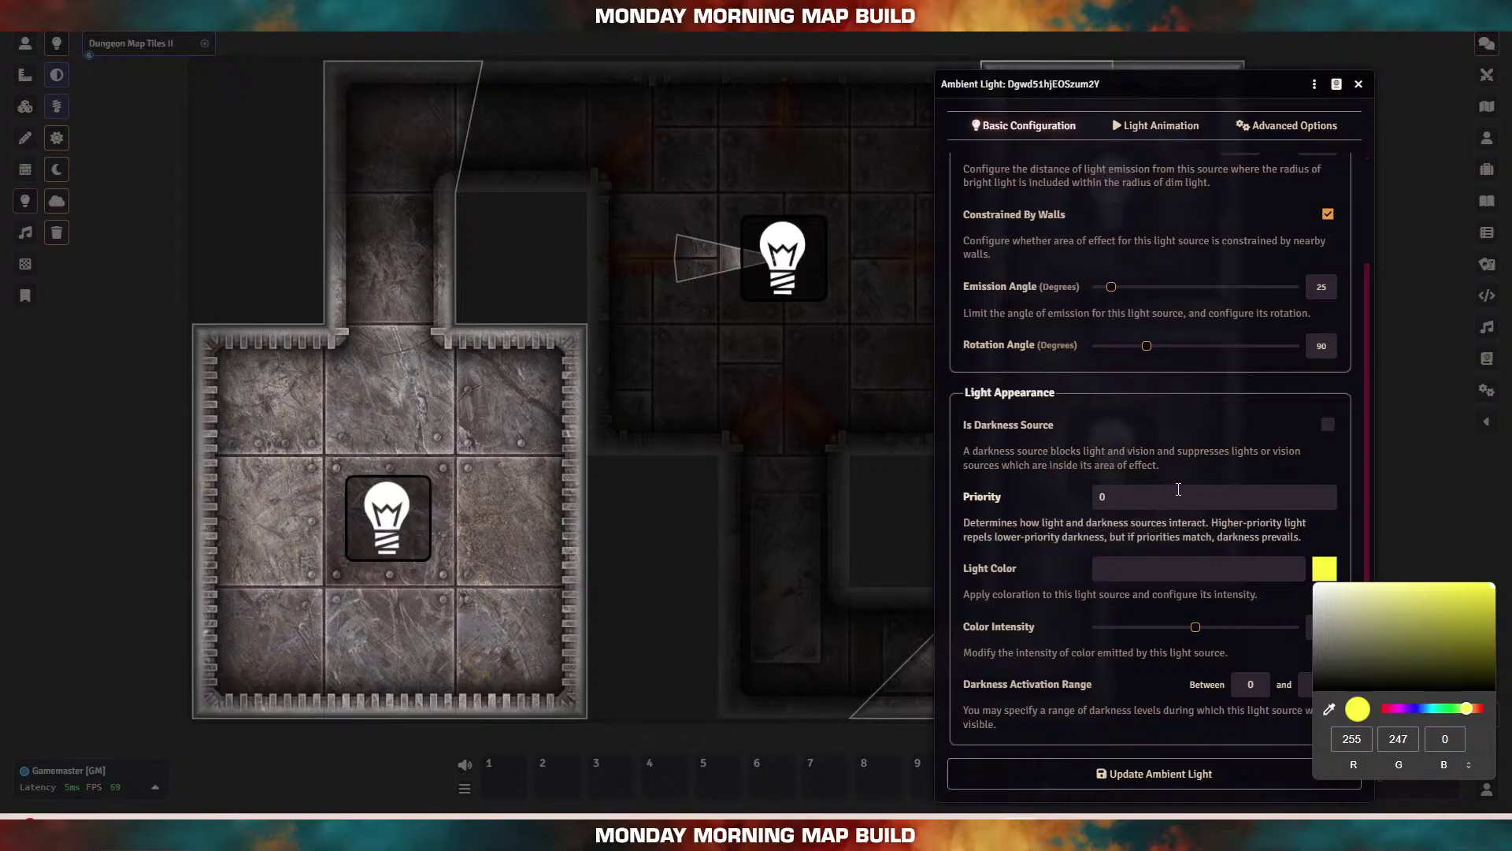
{"action": "left_click", "coordinate": [1187, 427]}
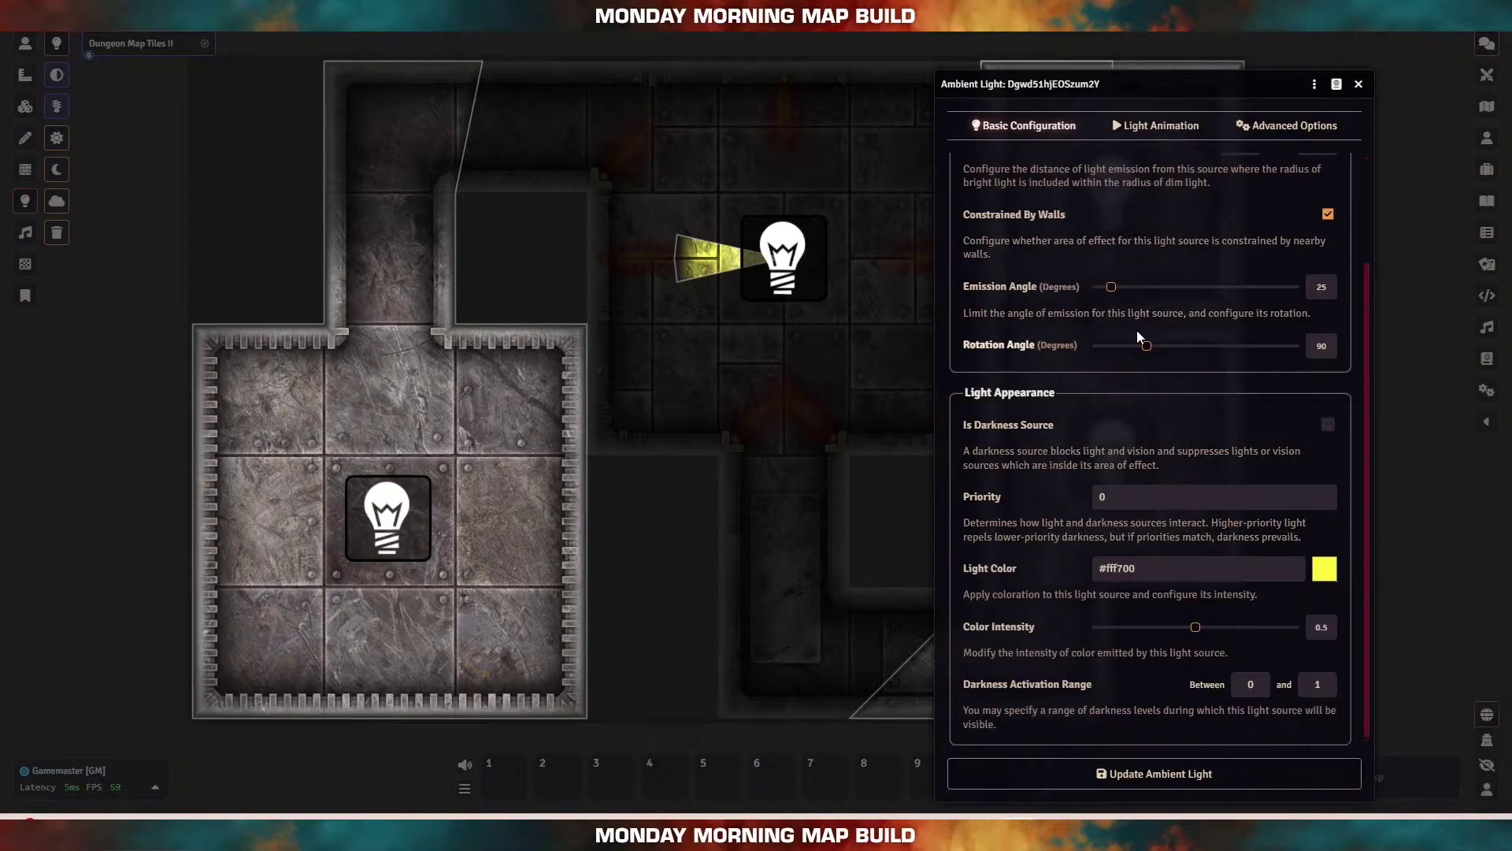
Step: Set the yellow light cone's radius to 15 ft dim and 10 ft bright
{"action": "scroll", "coordinate": [1142, 323], "scroll_direction": "up", "scroll_amount": 2}
{"action": "left_click_drag", "start_coordinate": [1233, 269], "coordinate": [1280, 276]}
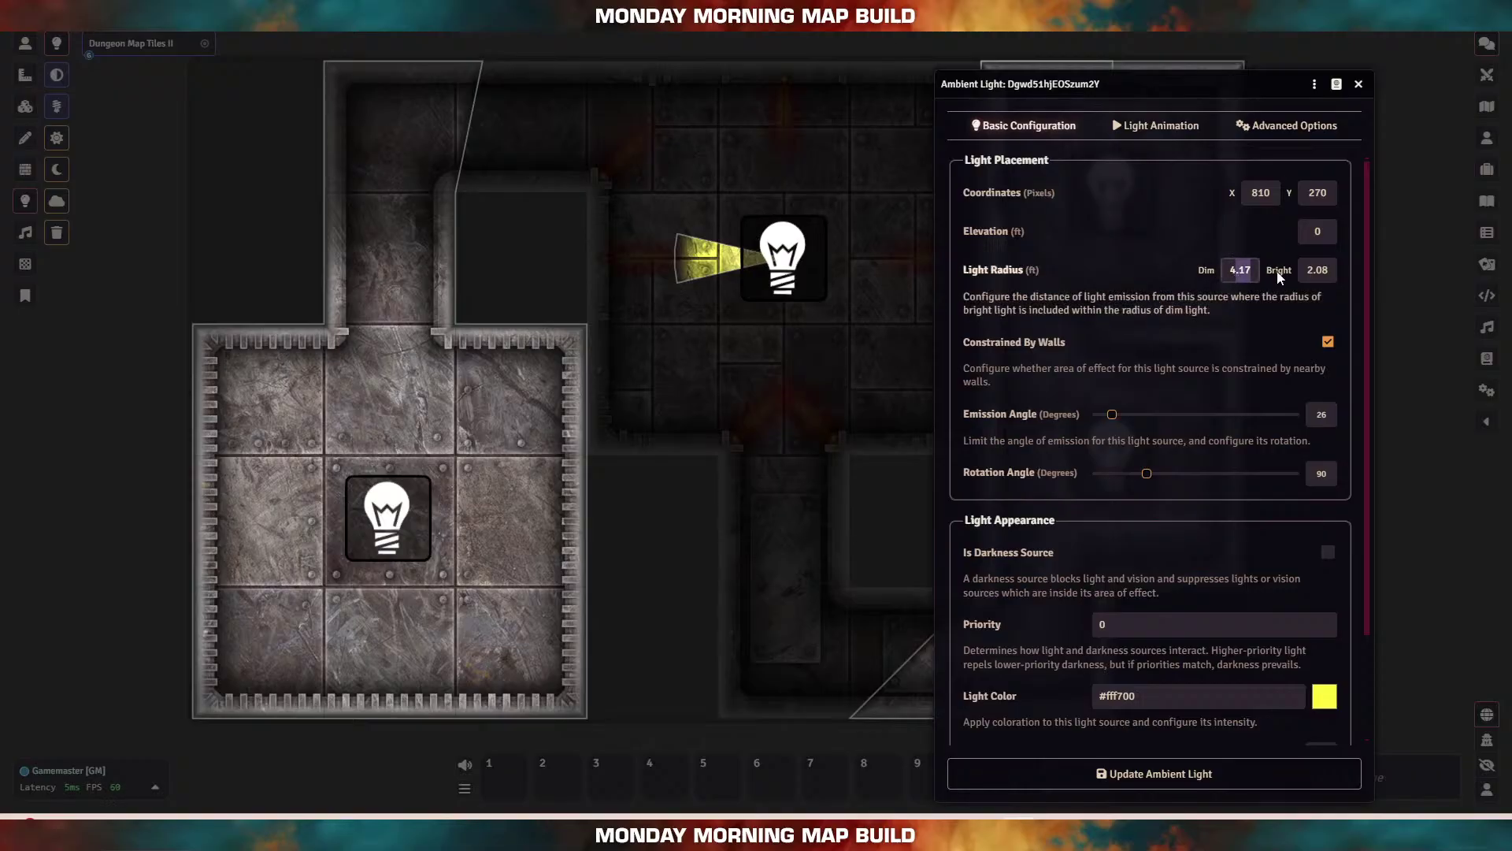
{"action": "key", "text": "BackSpace"}
{"action": "type", "text": "15"}
{"action": "key", "text": "Tab"}
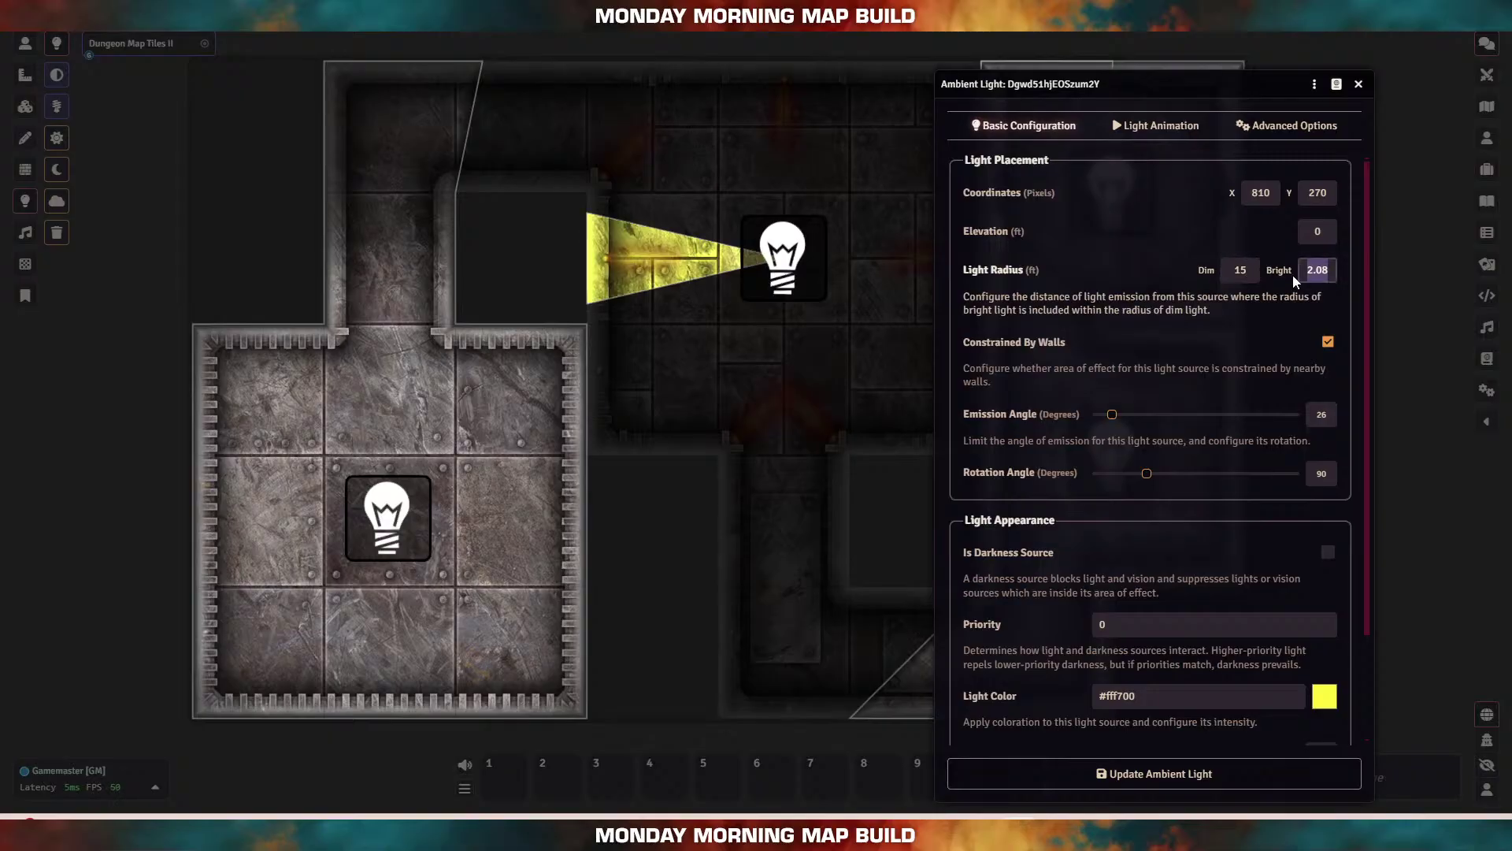
{"action": "type", "text": "10"}
{"action": "key", "text": "Tab"}
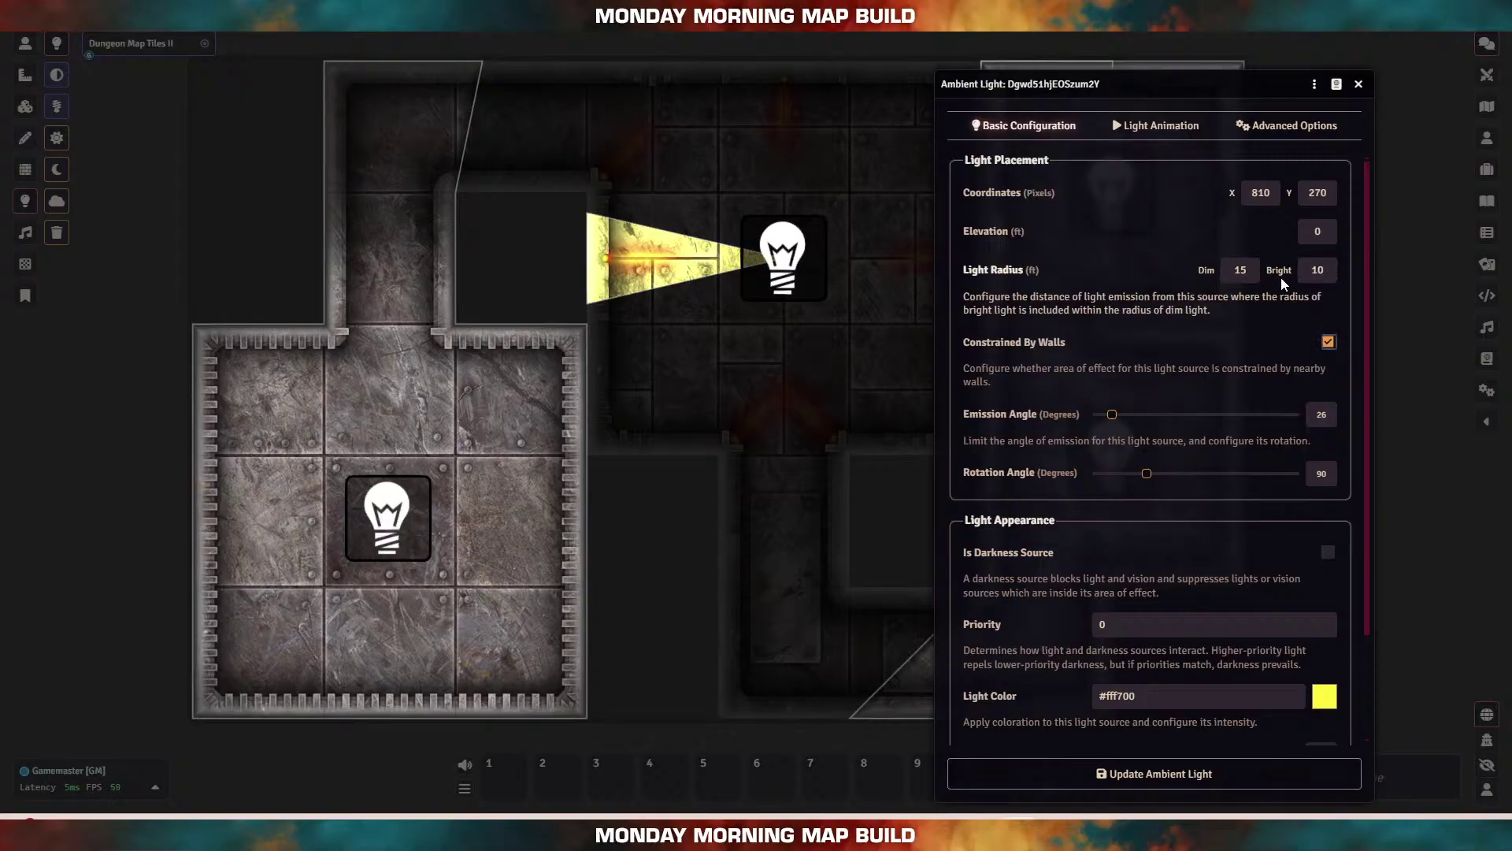
Step: Set the yellow light cone's radius to 10 ft dim and 5 ft bright
{"action": "double_click", "coordinate": [1242, 268]}
{"action": "type", "text": "10"}
{"action": "key", "text": "Tab"}
{"action": "type", "text": "5"}
{"action": "key", "text": "Tab"}
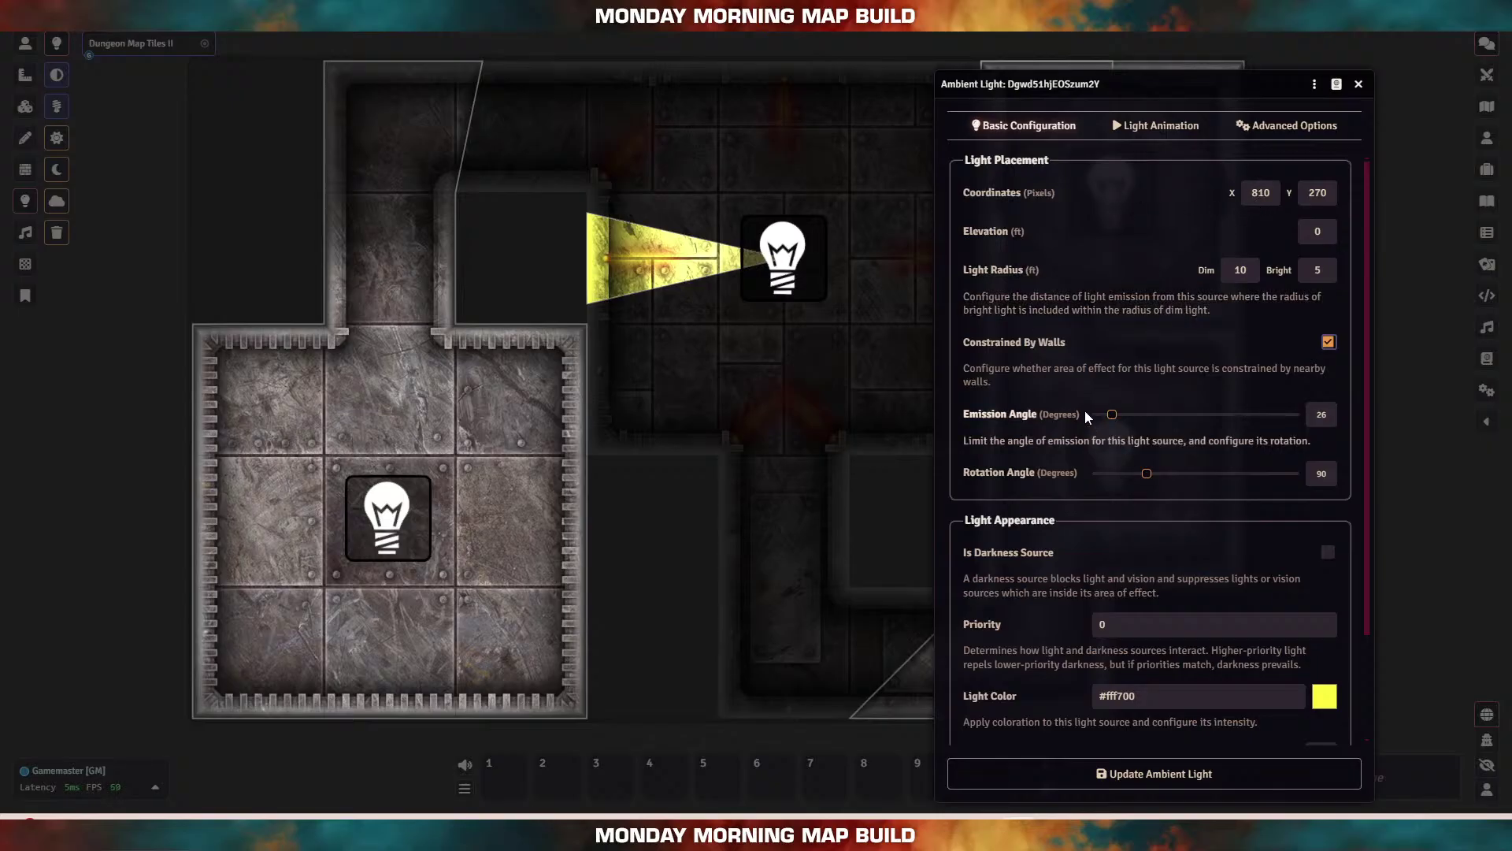
Step: Try the Bewitching Wave, Chroma, Force Grid and Ghostly Light animations on the yellow light cone
{"action": "left_click", "coordinate": [1155, 128]}
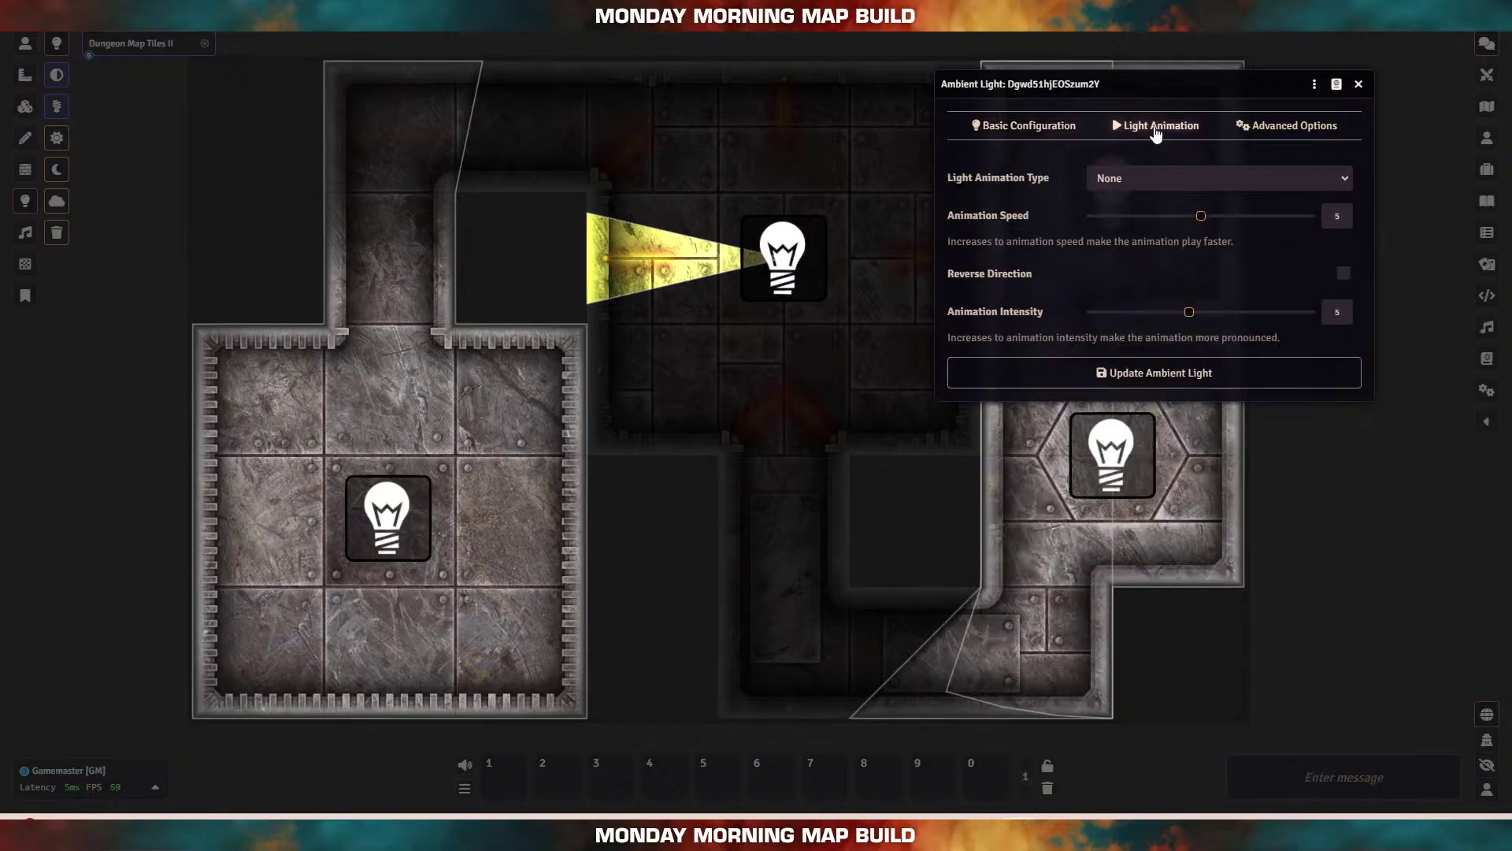
{"action": "left_click", "coordinate": [1129, 187]}
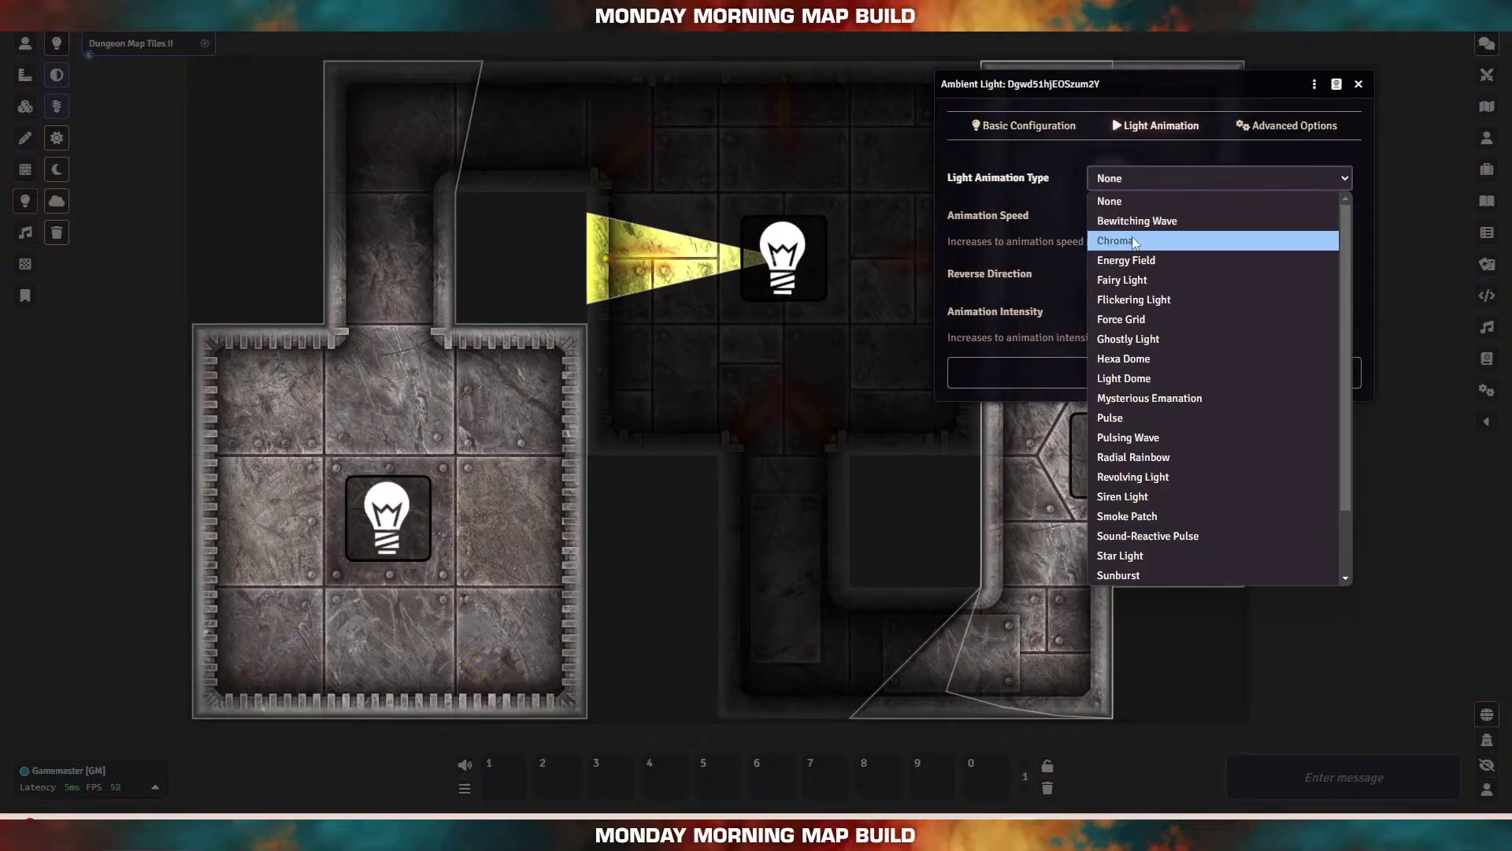
{"action": "left_click", "coordinate": [1131, 221]}
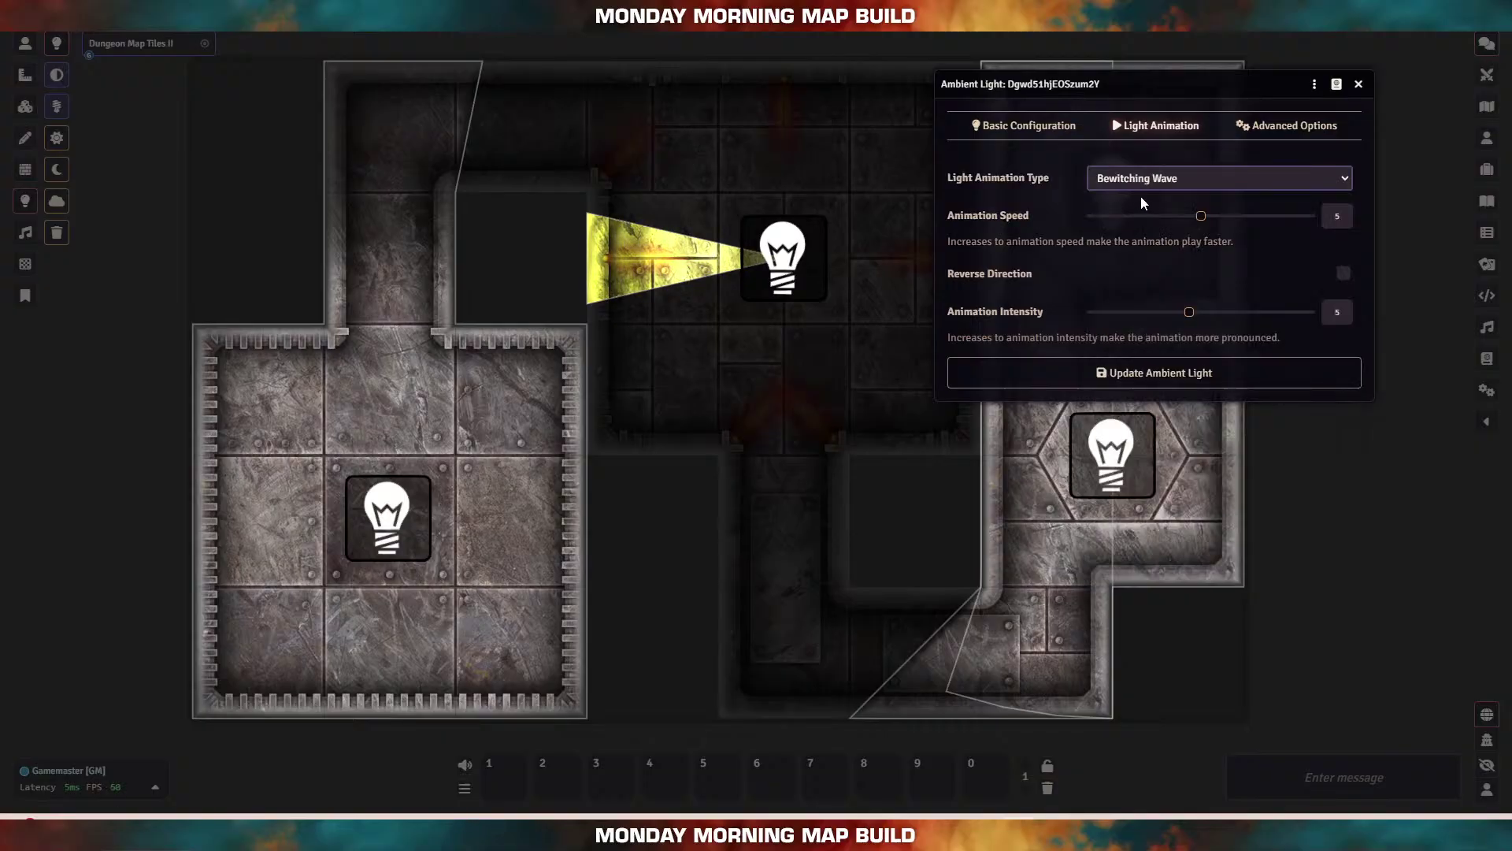
{"action": "left_click", "coordinate": [1141, 198]}
{"action": "left_click", "coordinate": [1141, 239]}
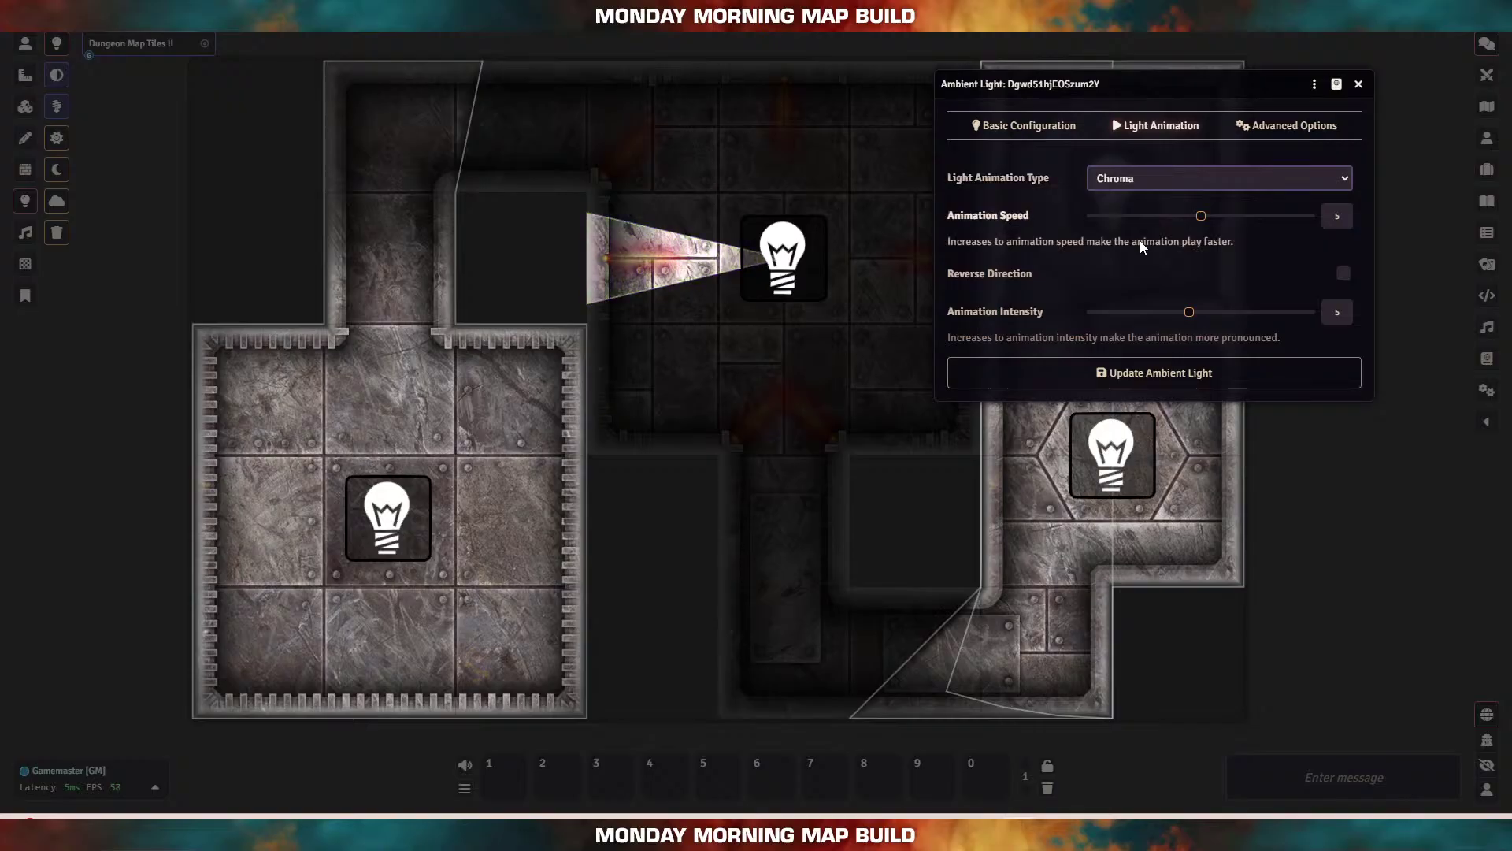
{"action": "left_click", "coordinate": [1150, 191]}
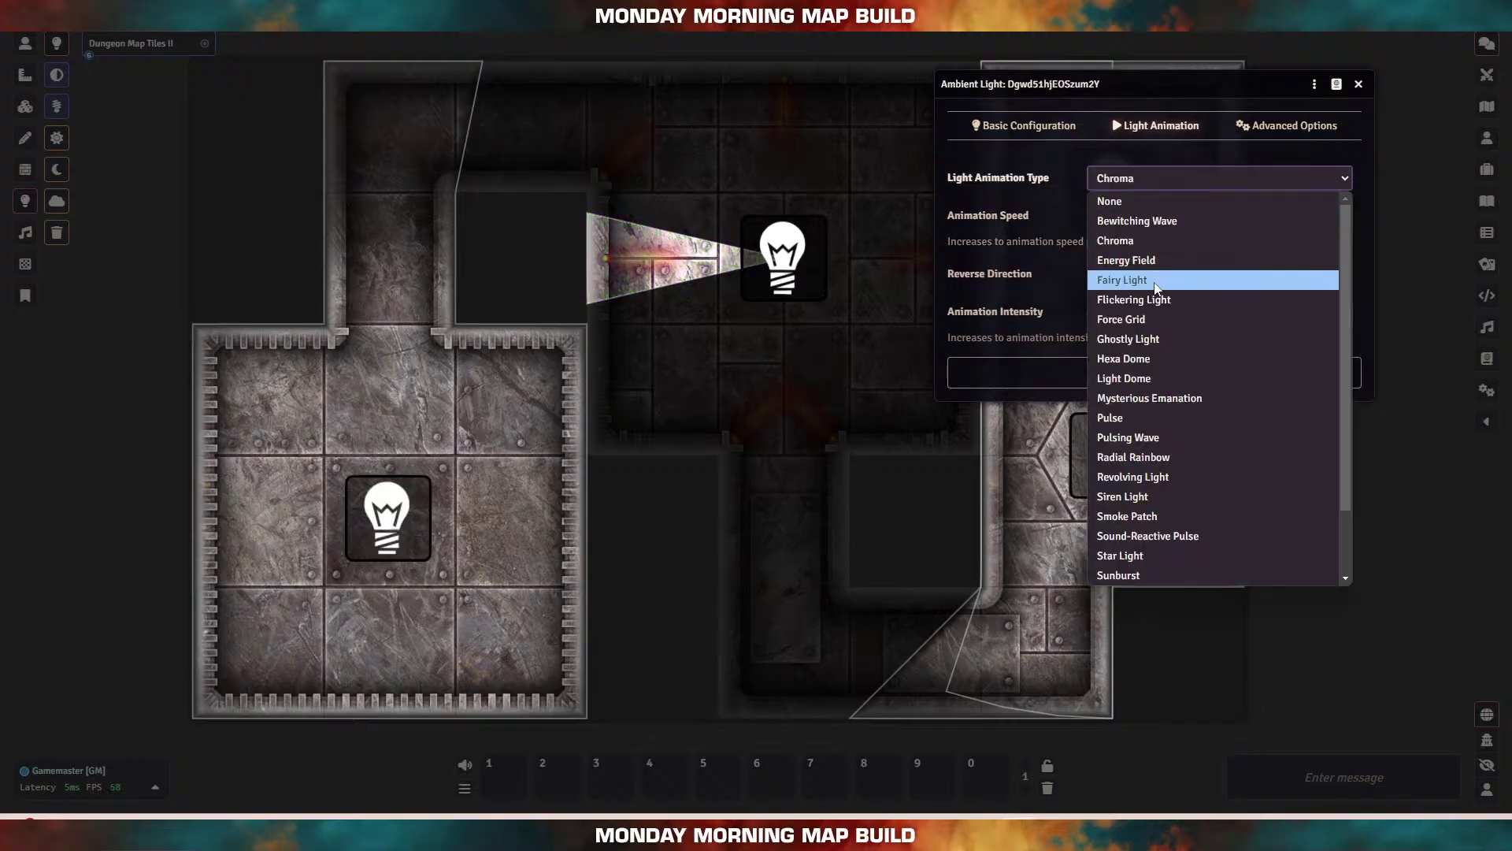
{"action": "left_click", "coordinate": [1155, 317]}
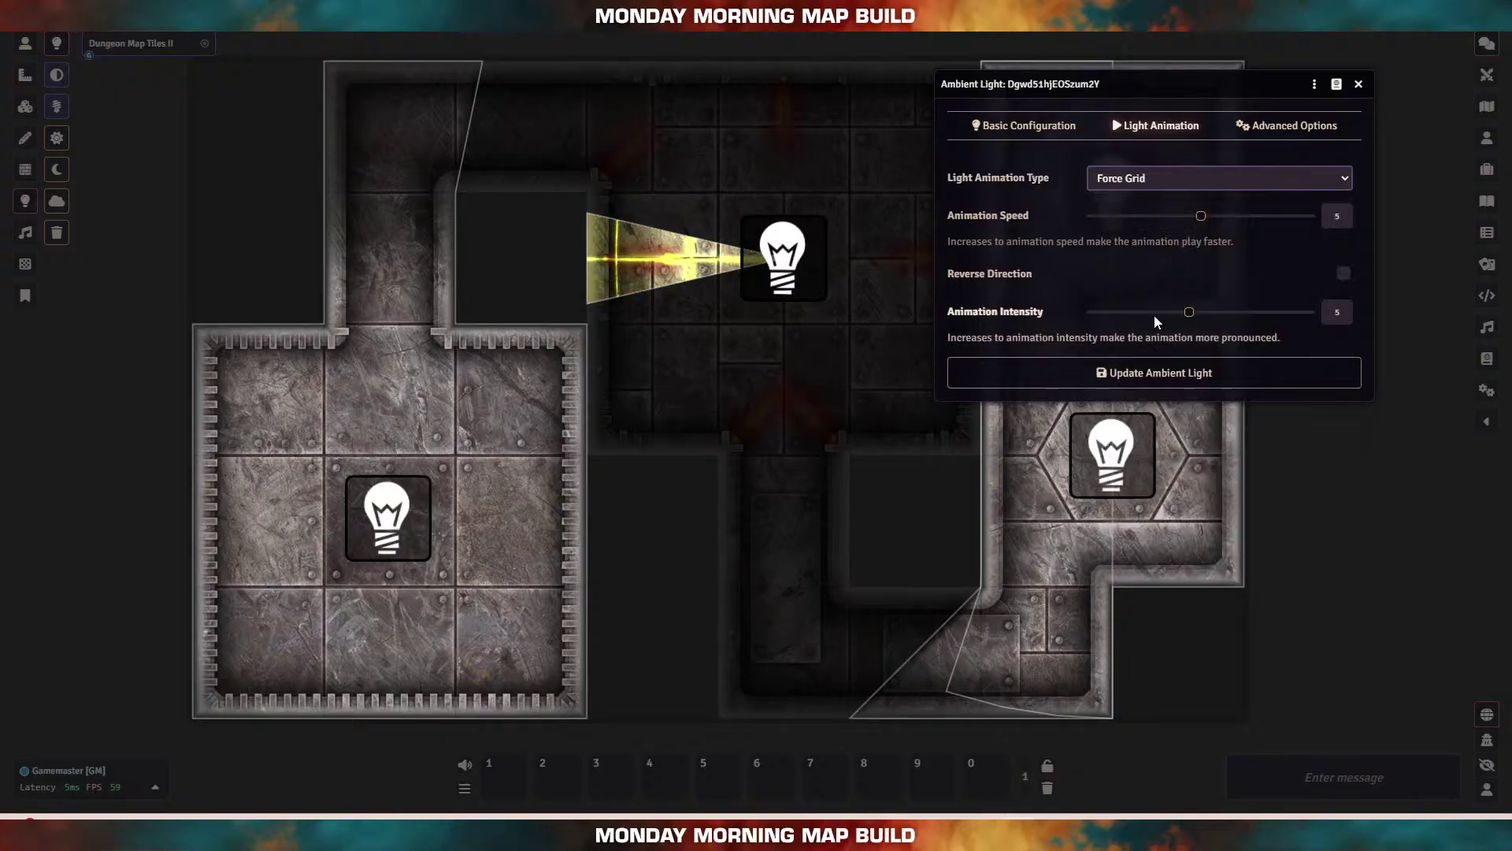
{"action": "left_click", "coordinate": [1144, 187]}
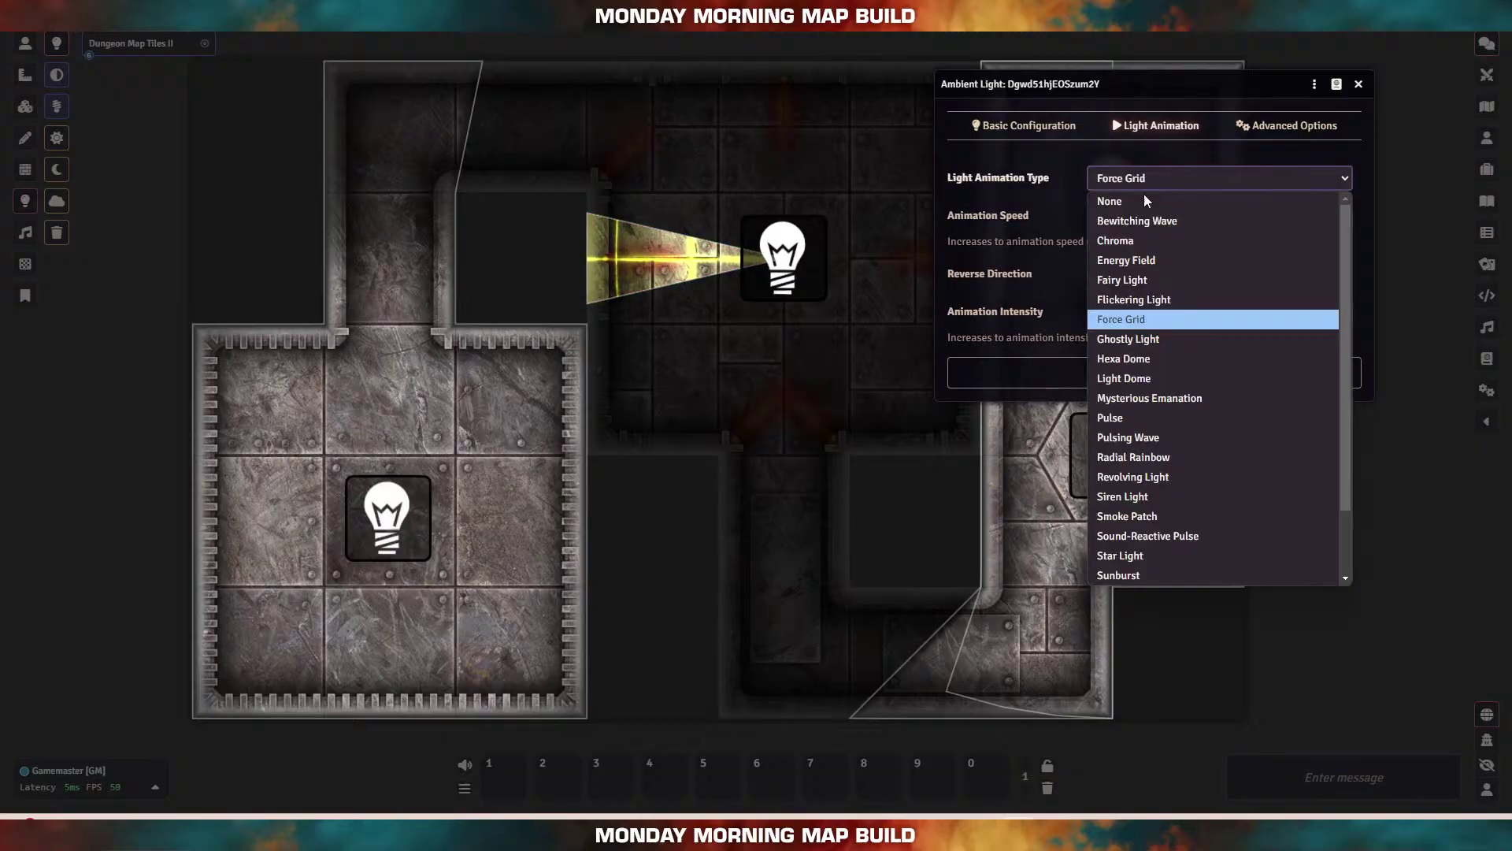
{"action": "left_click", "coordinate": [1141, 339]}
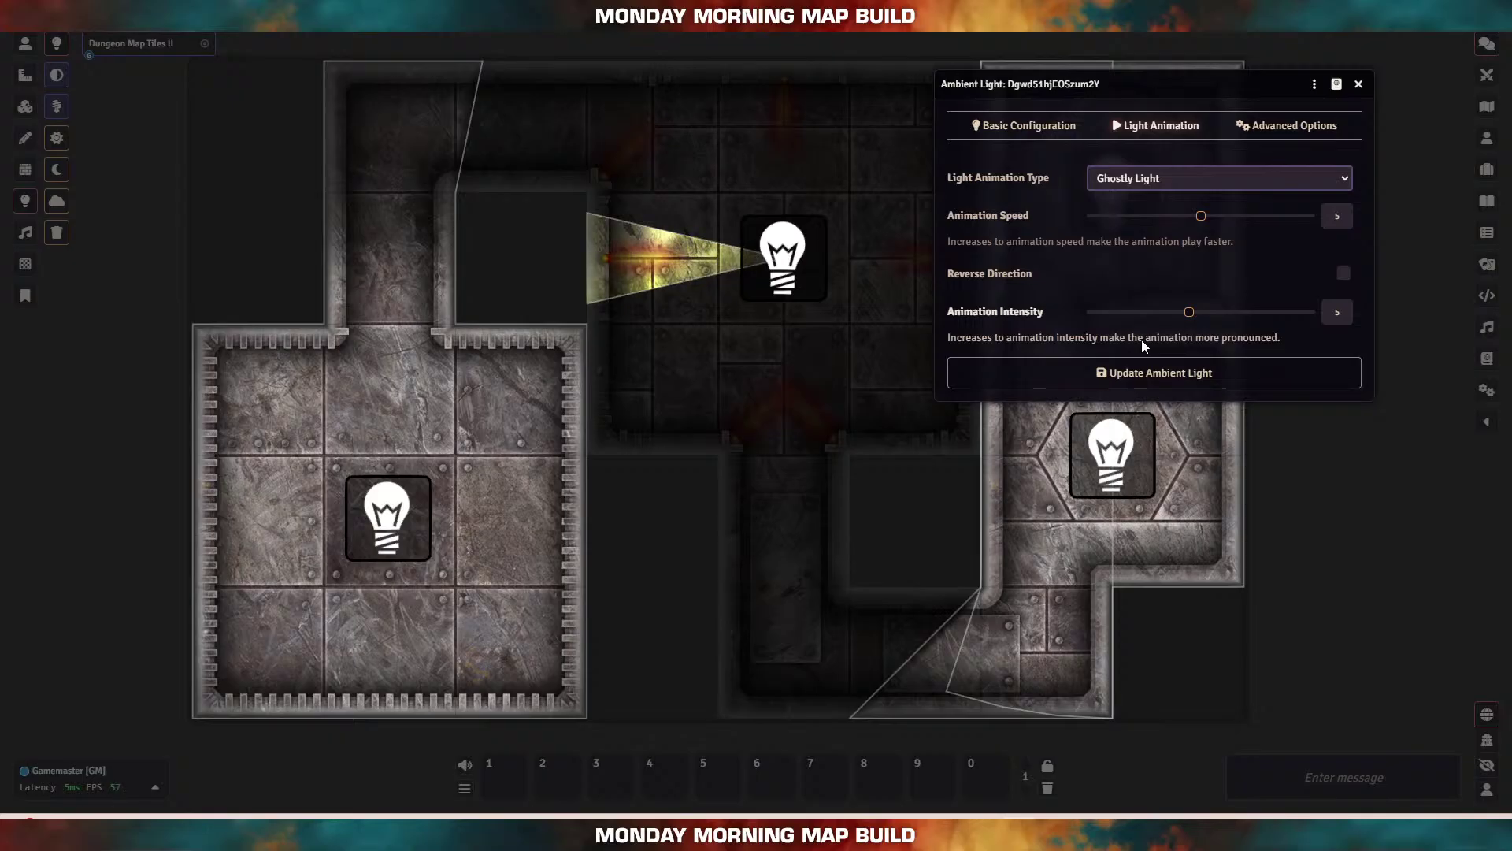
Step: Apply the Pulsing Wave animation to the yellow cone and move its light to the central room's east wall, saving the light
{"action": "left_click", "coordinate": [1129, 185]}
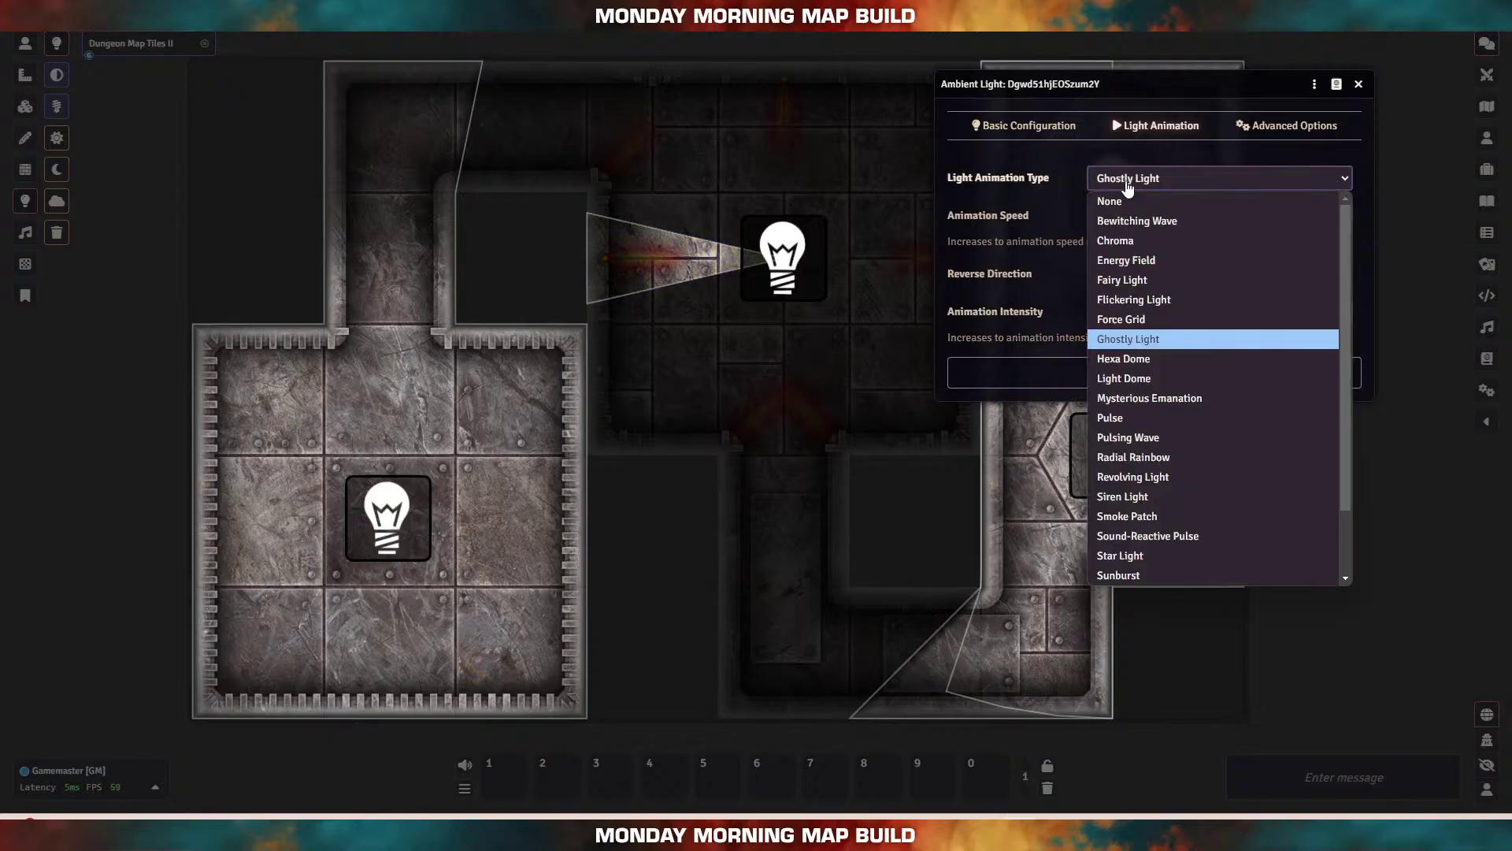
{"action": "left_click", "coordinate": [1170, 436]}
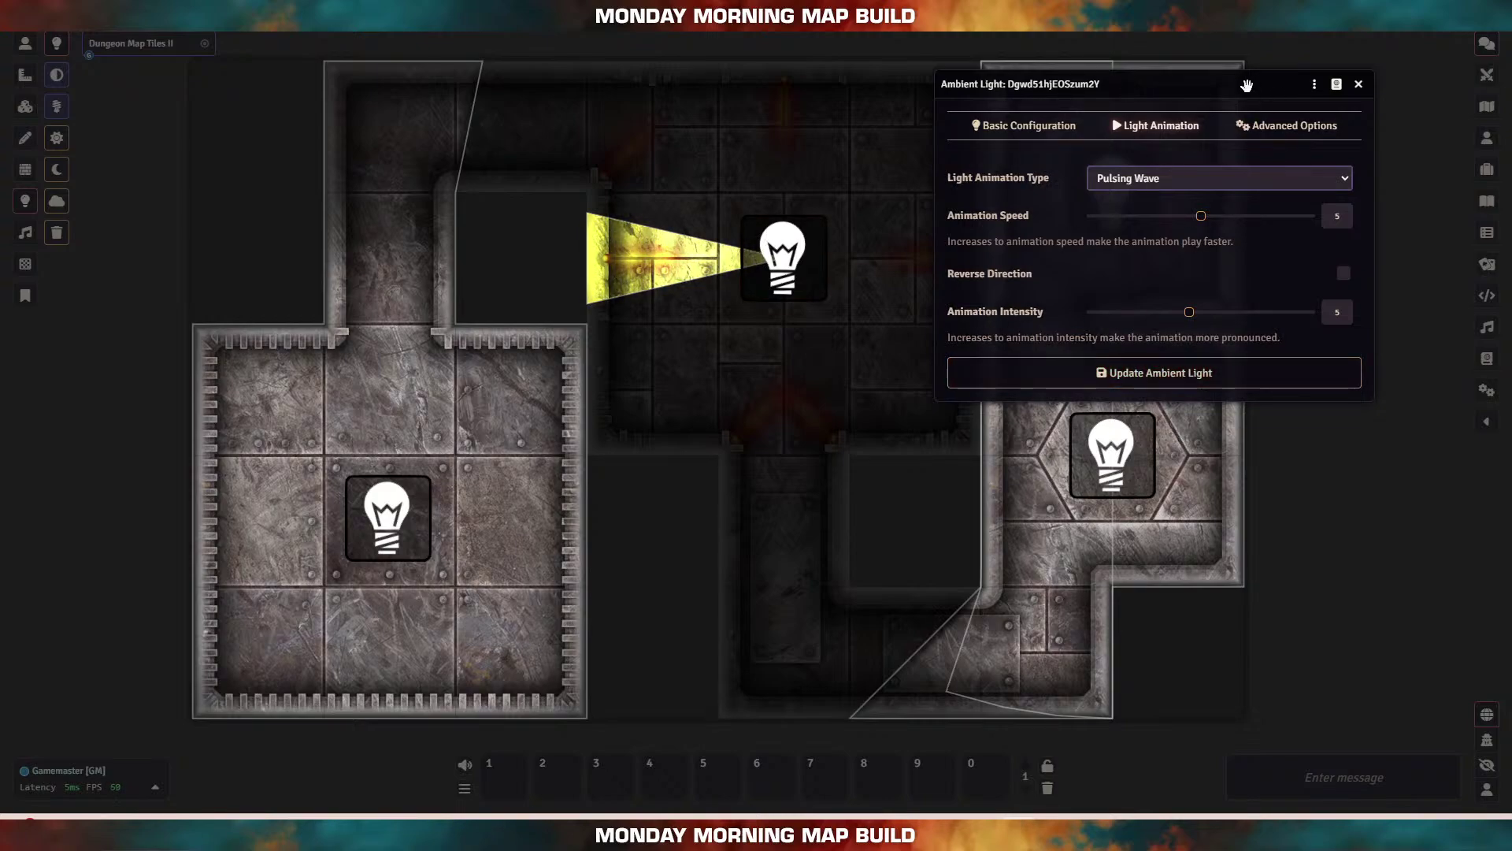
{"action": "left_click_drag", "start_coordinate": [1247, 85], "coordinate": [865, 411]}
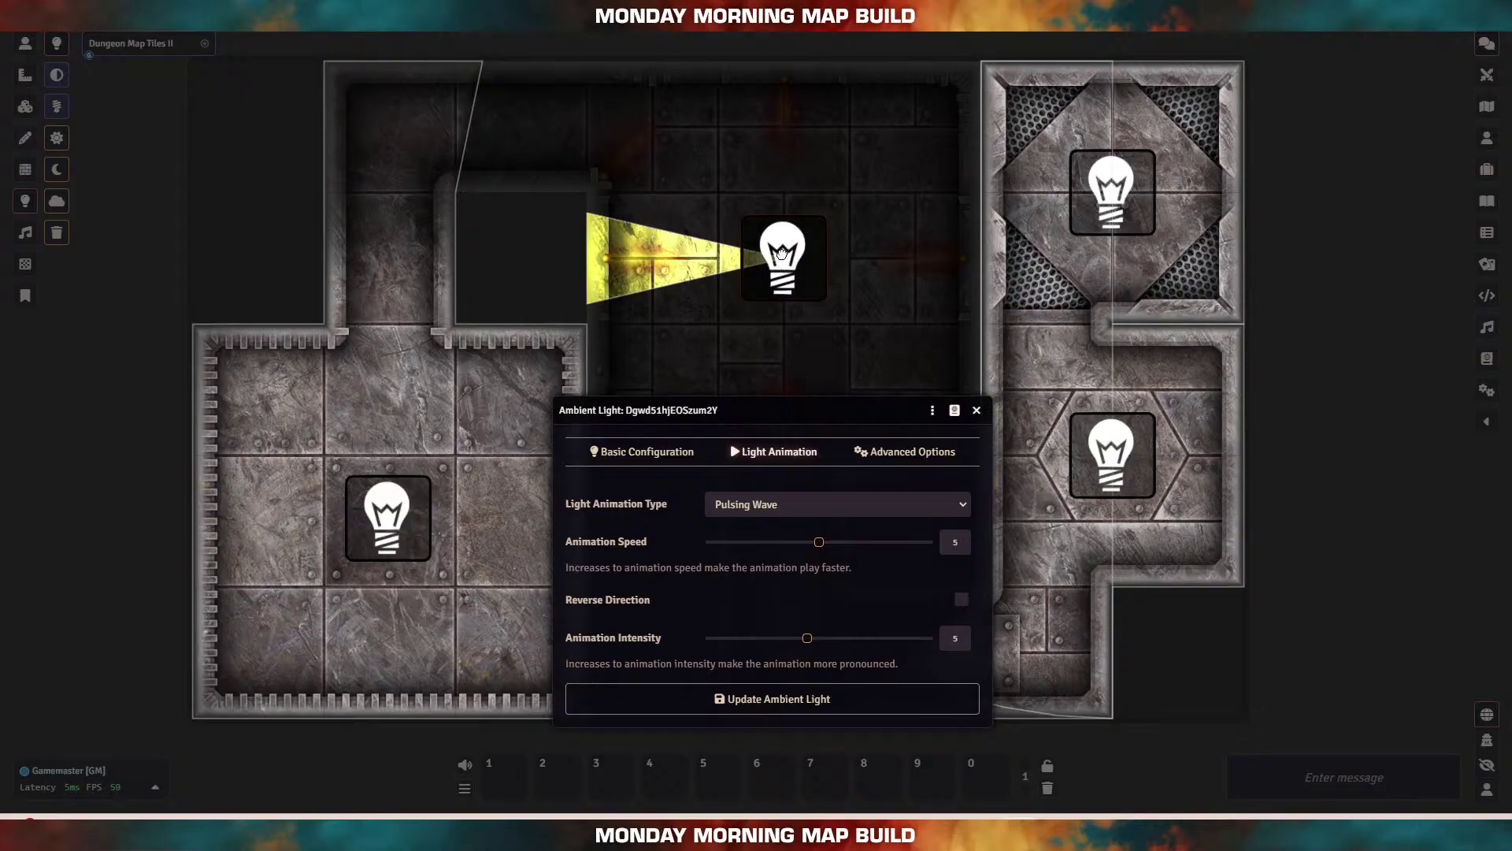
{"action": "left_click_drag", "start_coordinate": [781, 253], "coordinate": [974, 258]}
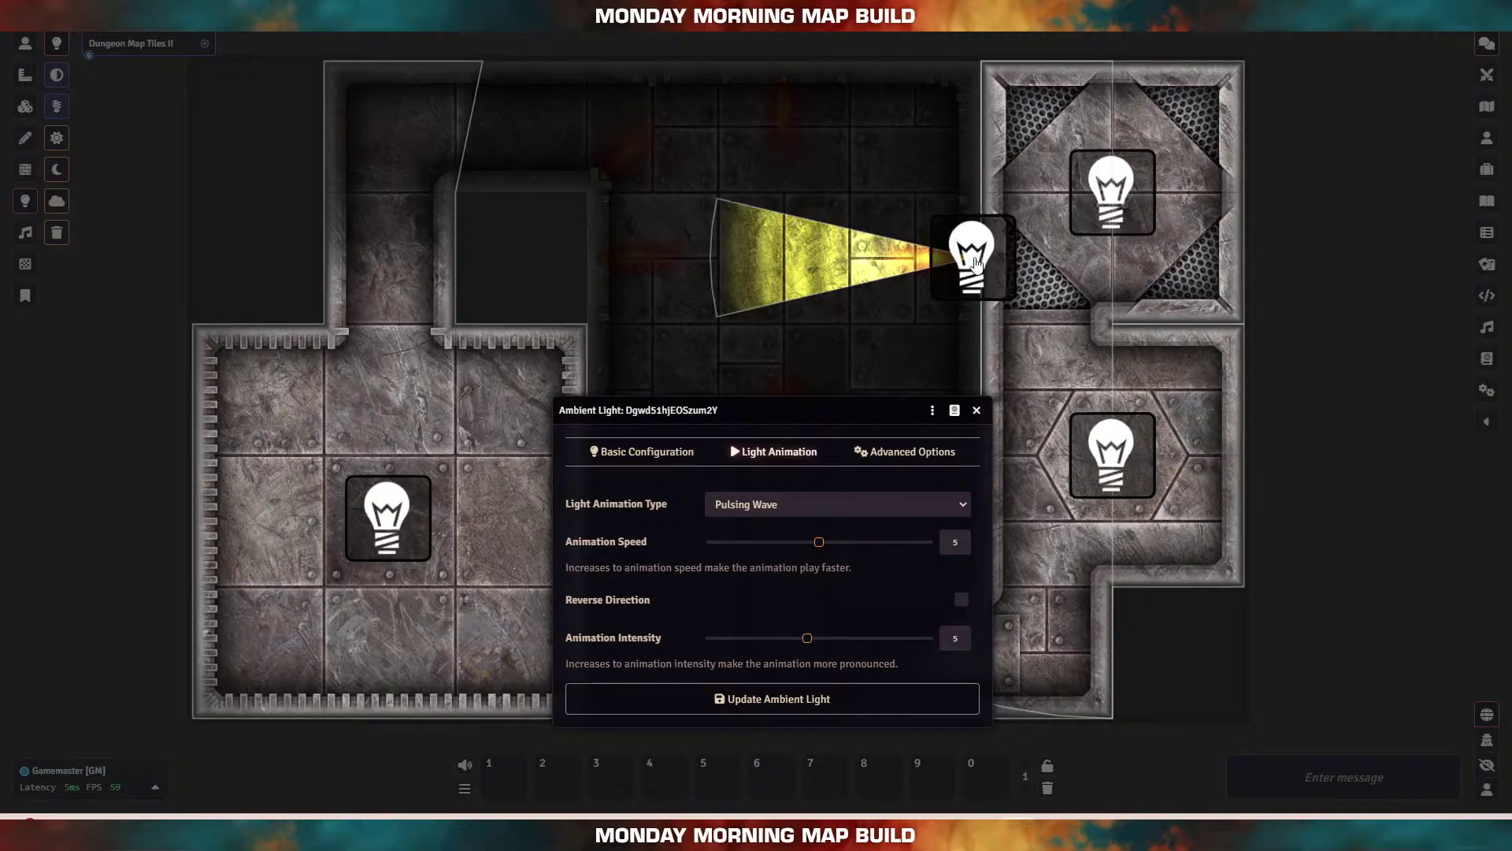
{"action": "left_click", "coordinate": [749, 702]}
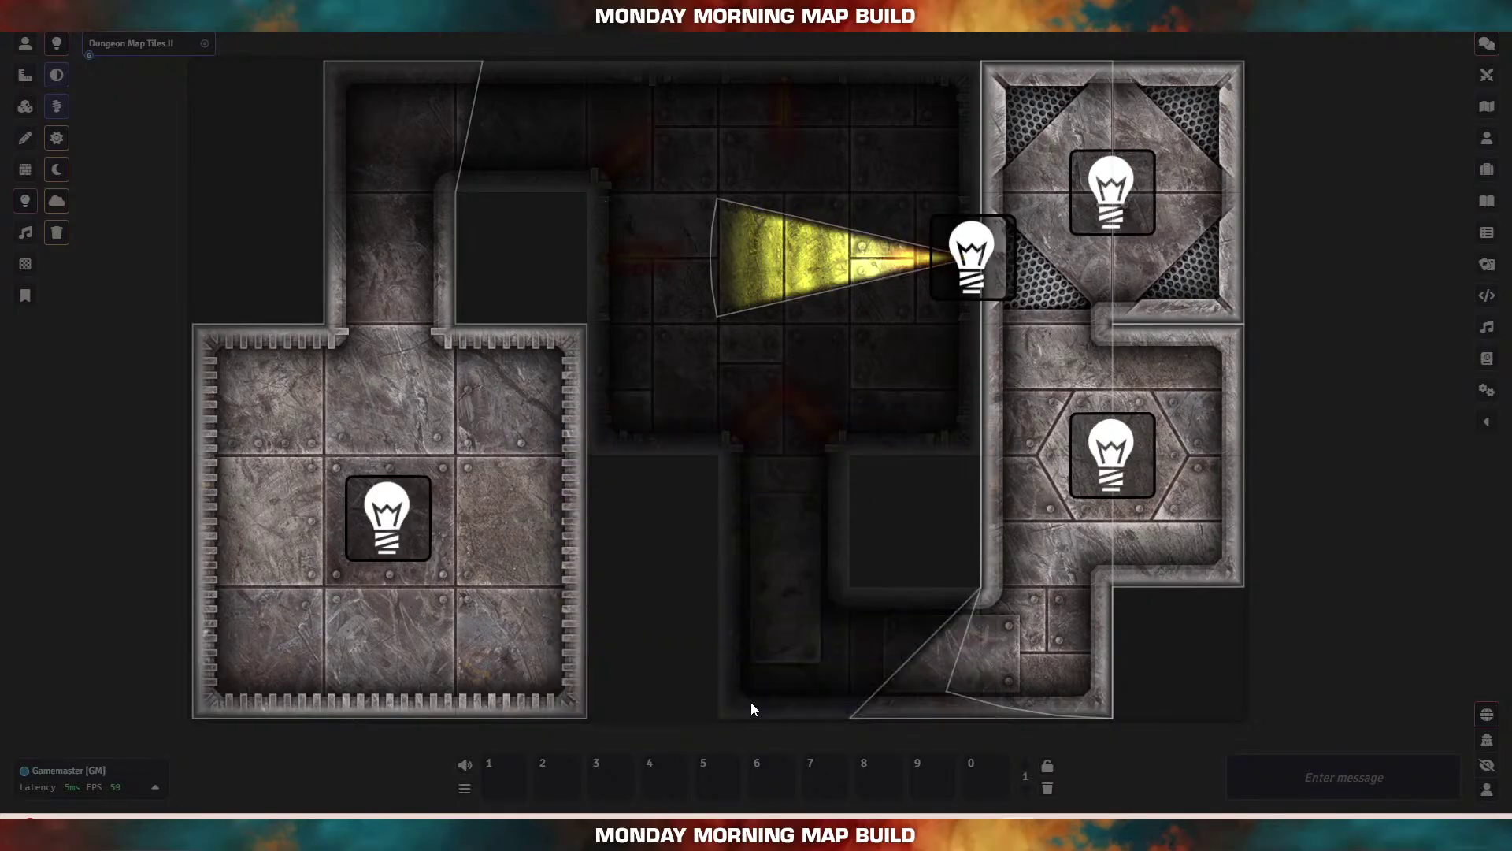
{"action": "left_click", "coordinate": [25, 44]}
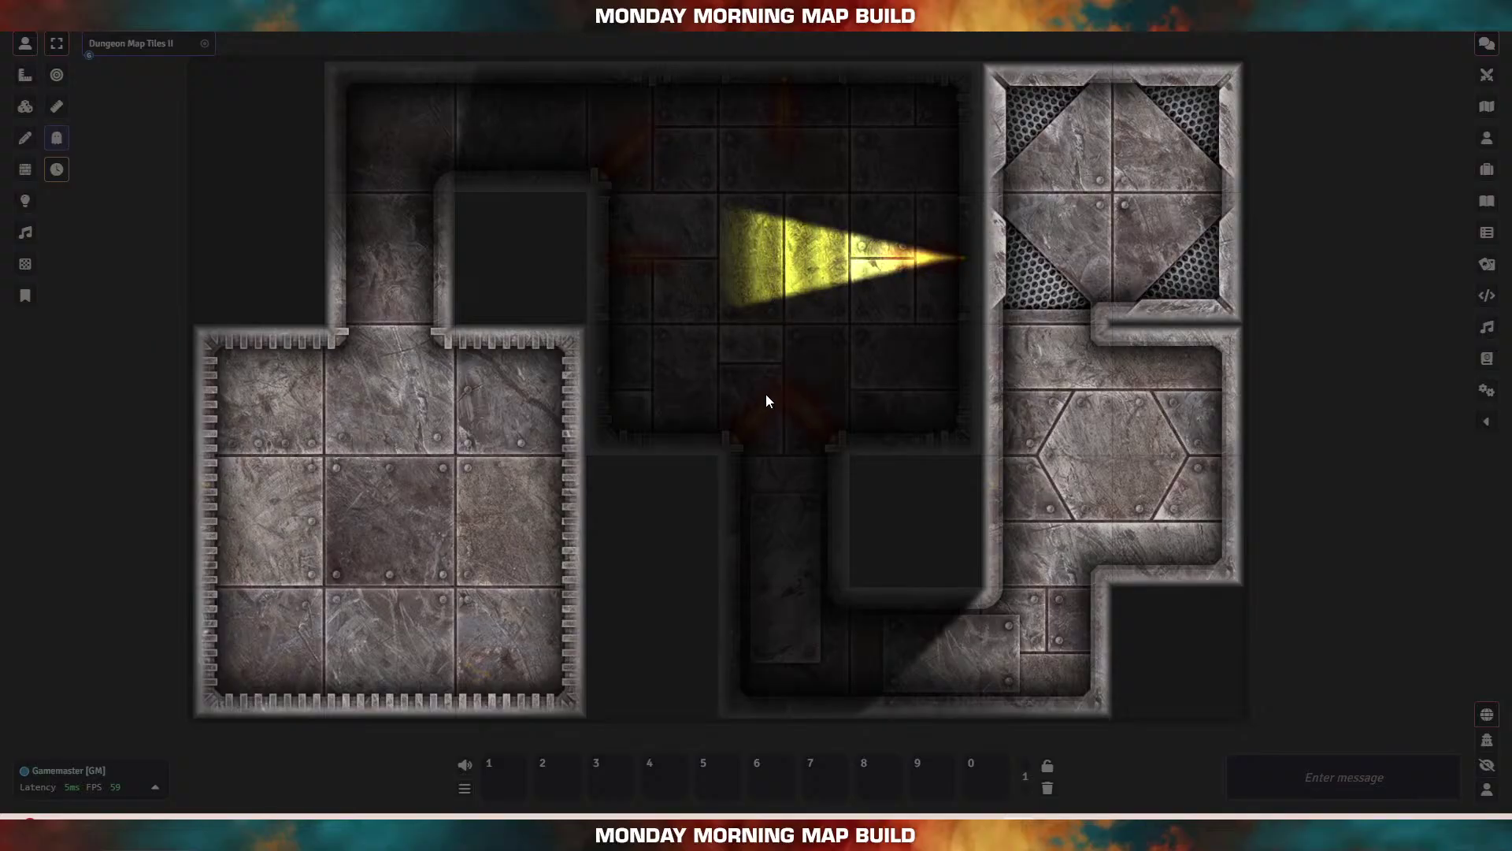
Step: Replace the yellow cone light with a copy of the southwest room's light, placed at the center of the central room
{"action": "left_click", "coordinate": [25, 201]}
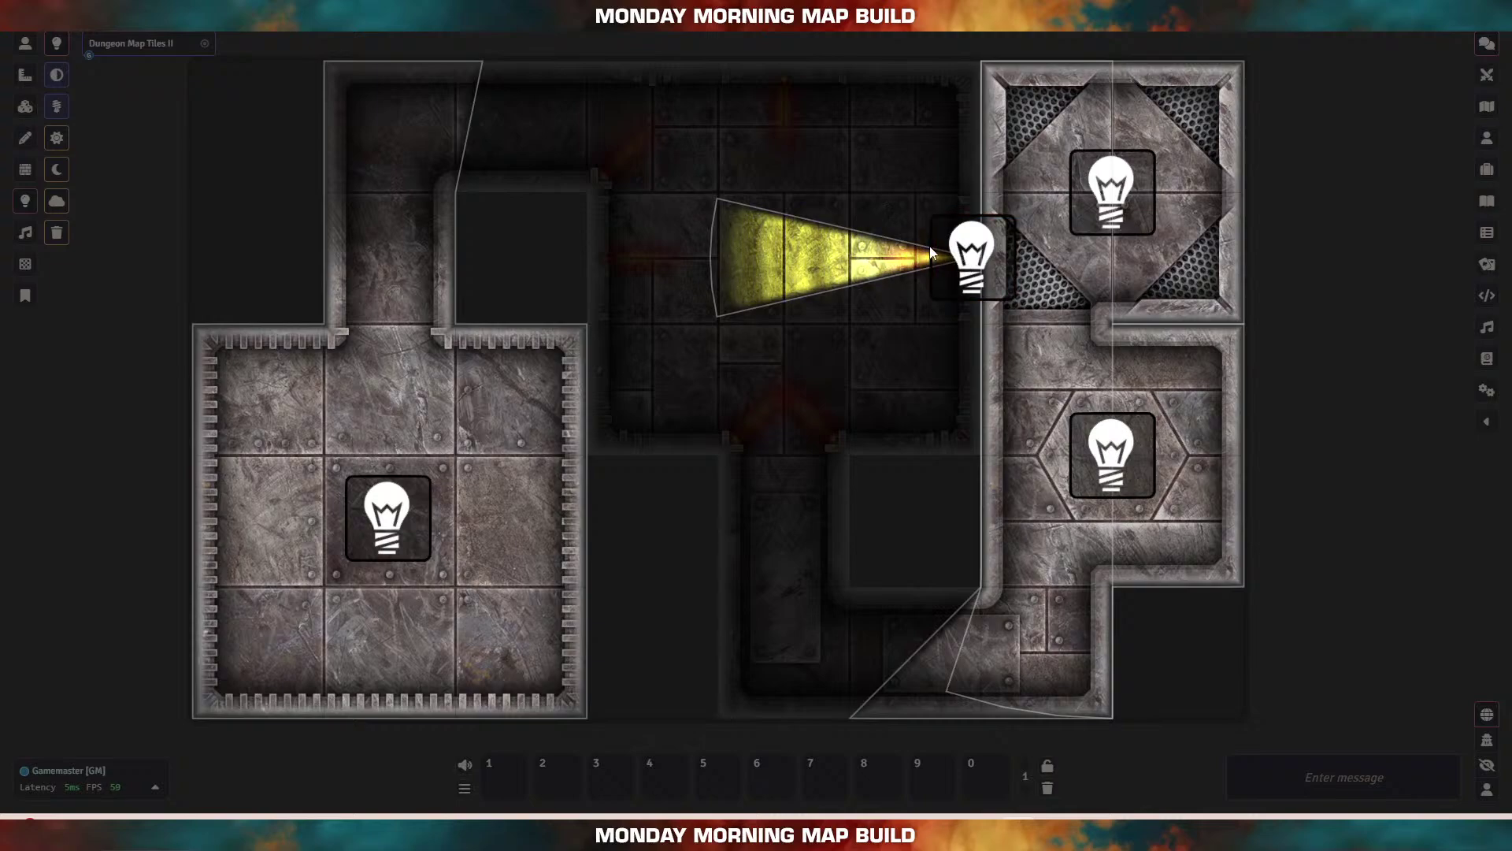
{"action": "key", "text": "Delete"}
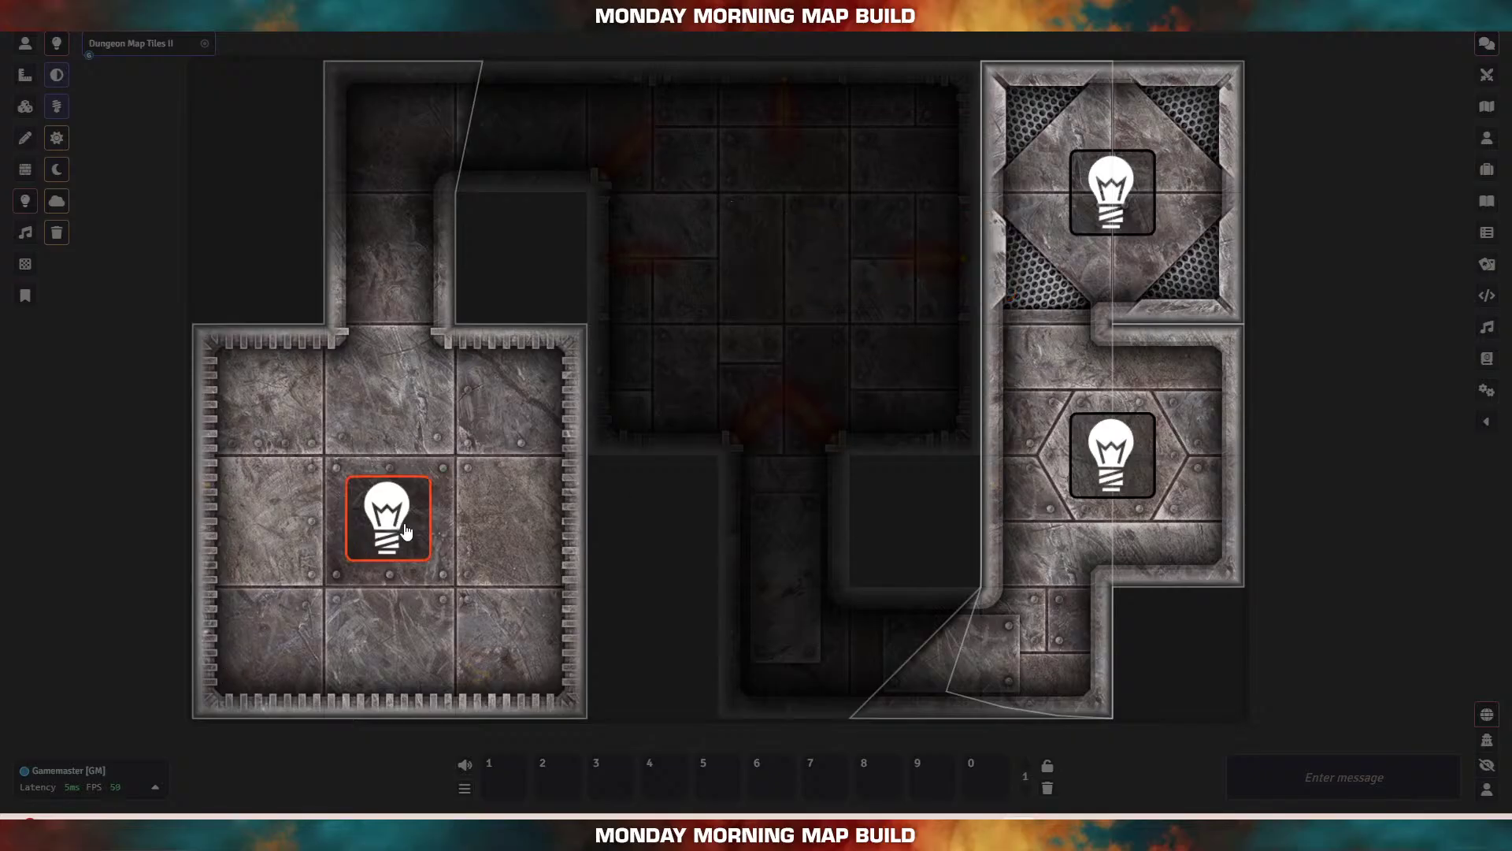
{"action": "key", "text": "ctrl+c"}
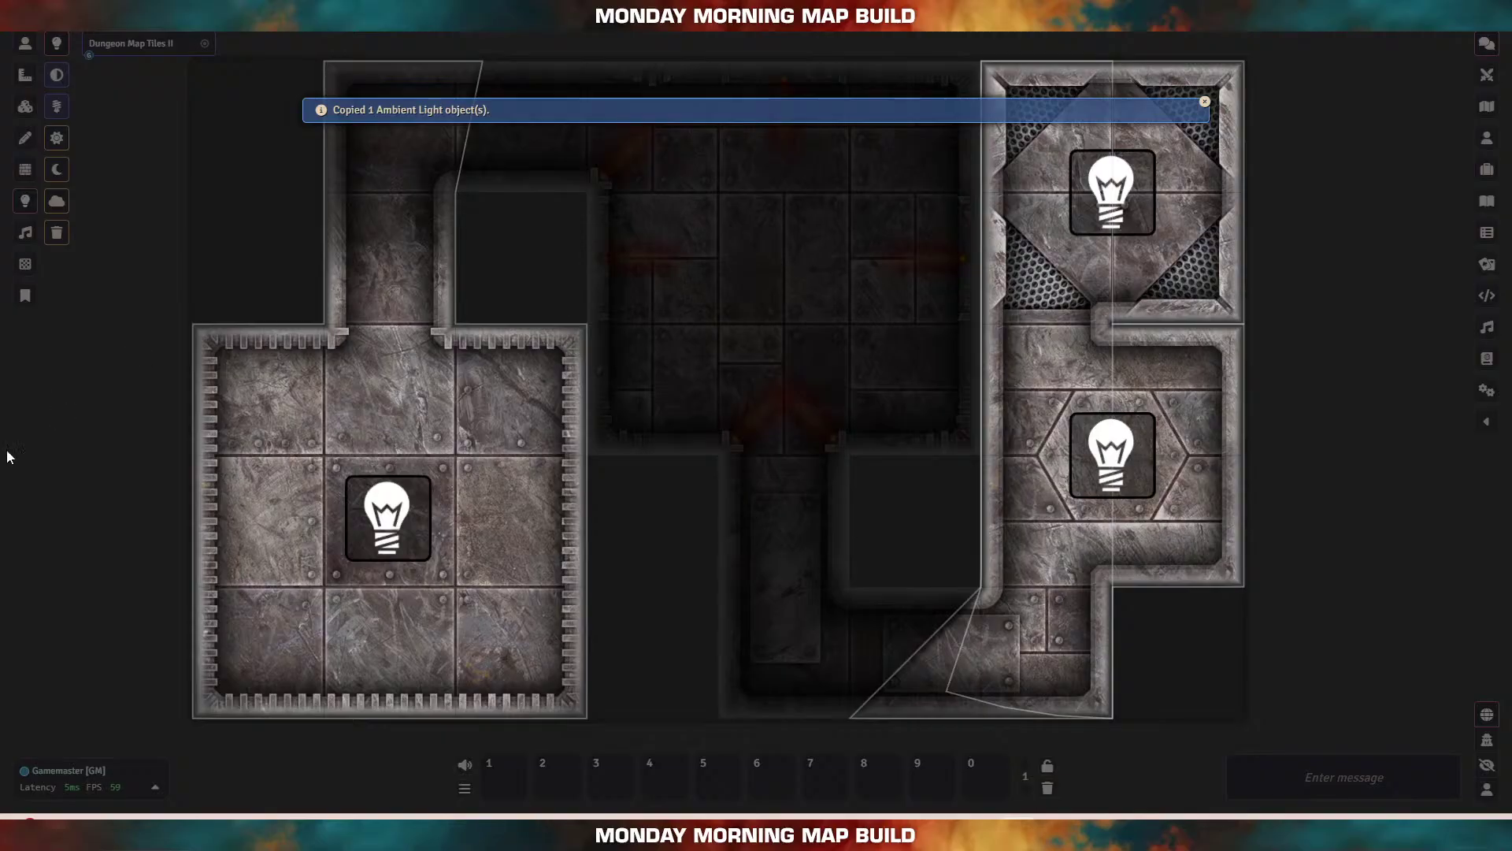
{"action": "key", "text": "ctrl+c"}
{"action": "key", "text": "ctrl+v"}
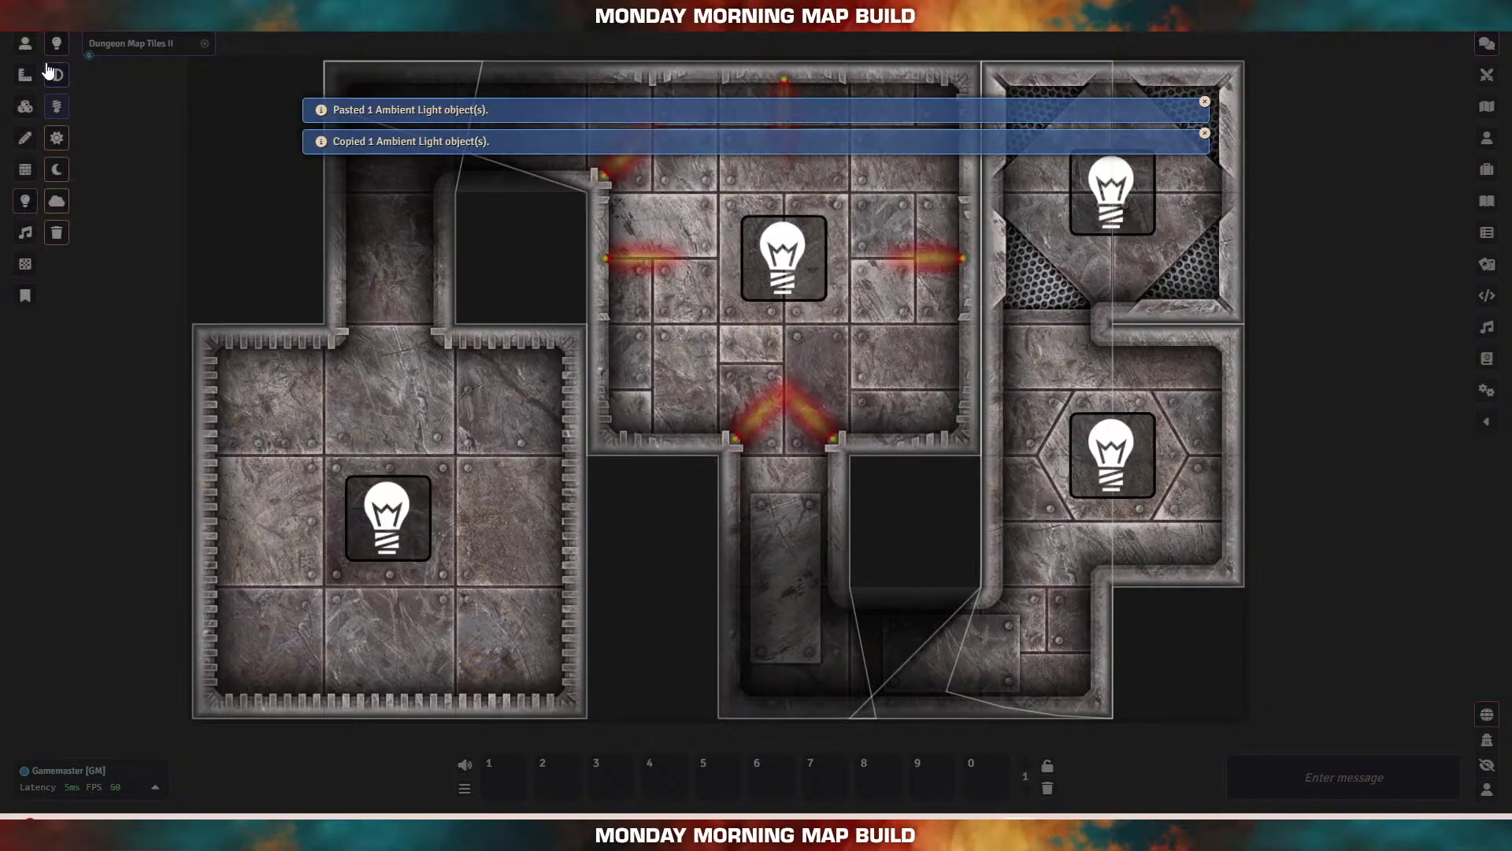
{"action": "left_click", "coordinate": [24, 44]}
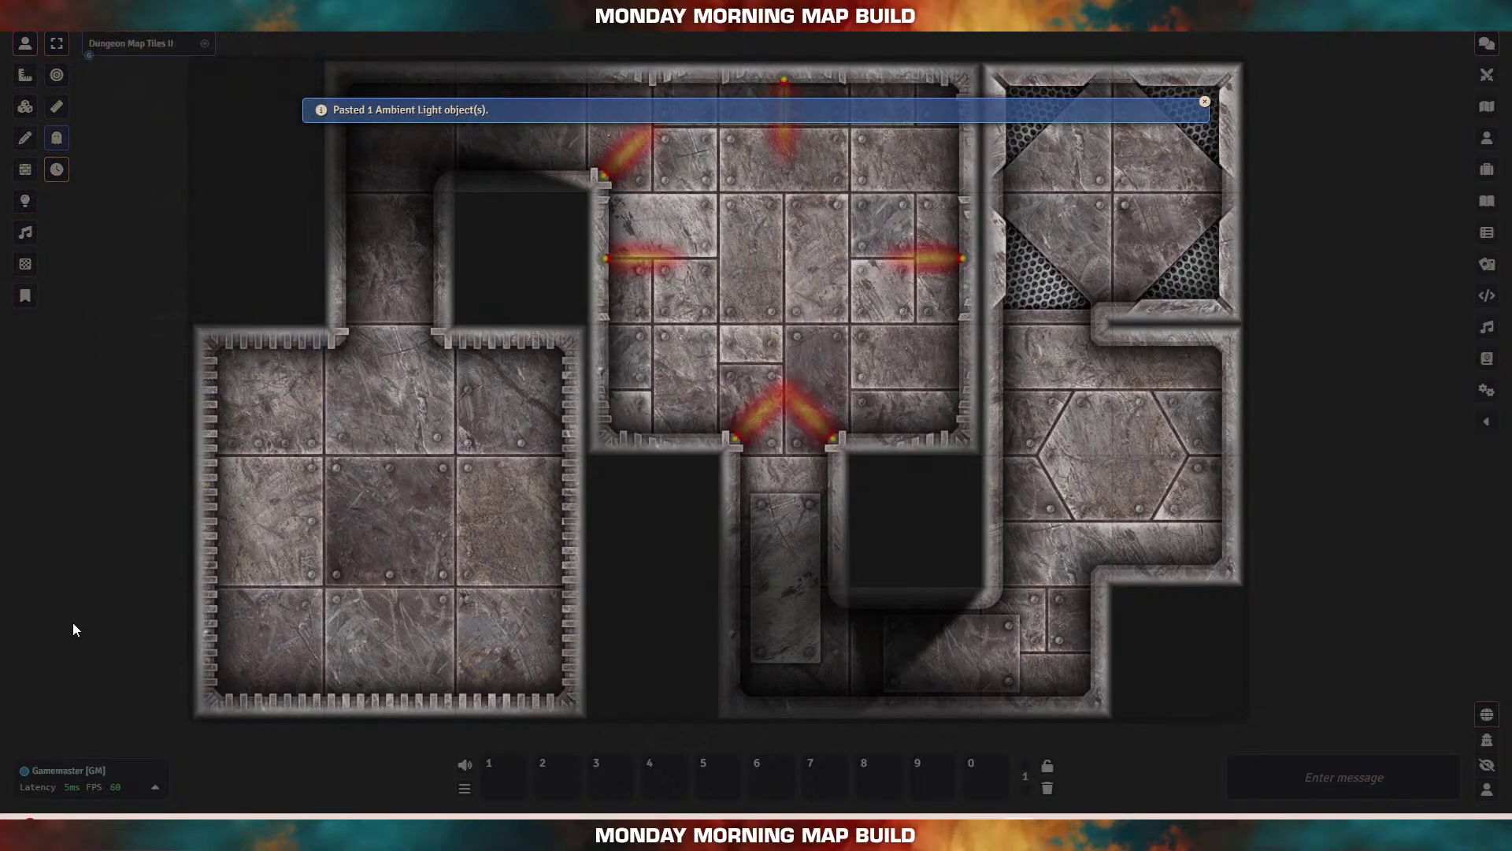